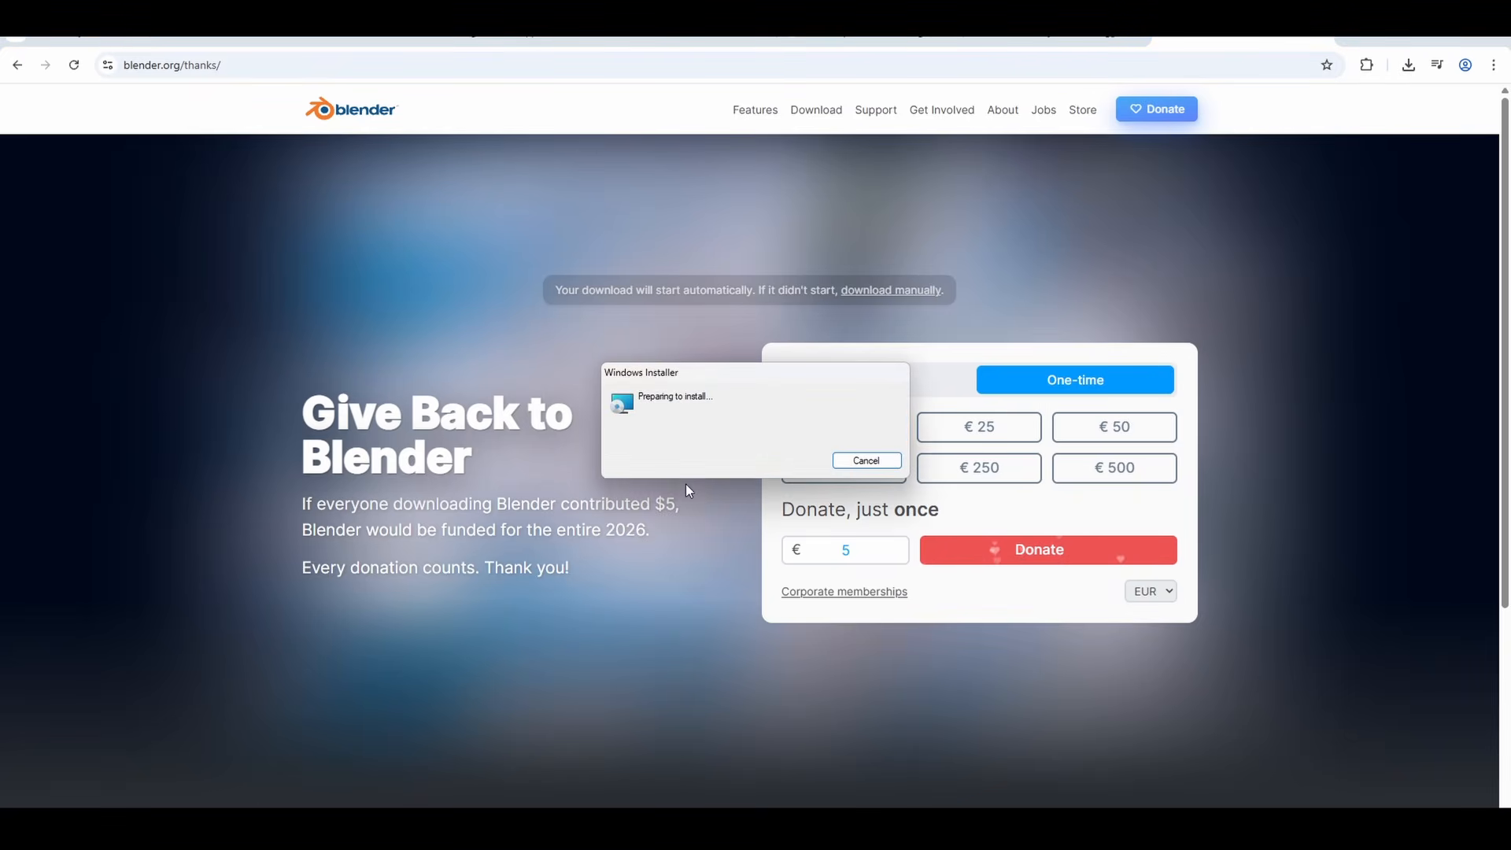
- Proceed through the Blender setup, accepting the default destination folder C:\Program Files\Blender Foundation\Blender 5.0\
left_click(836, 552)
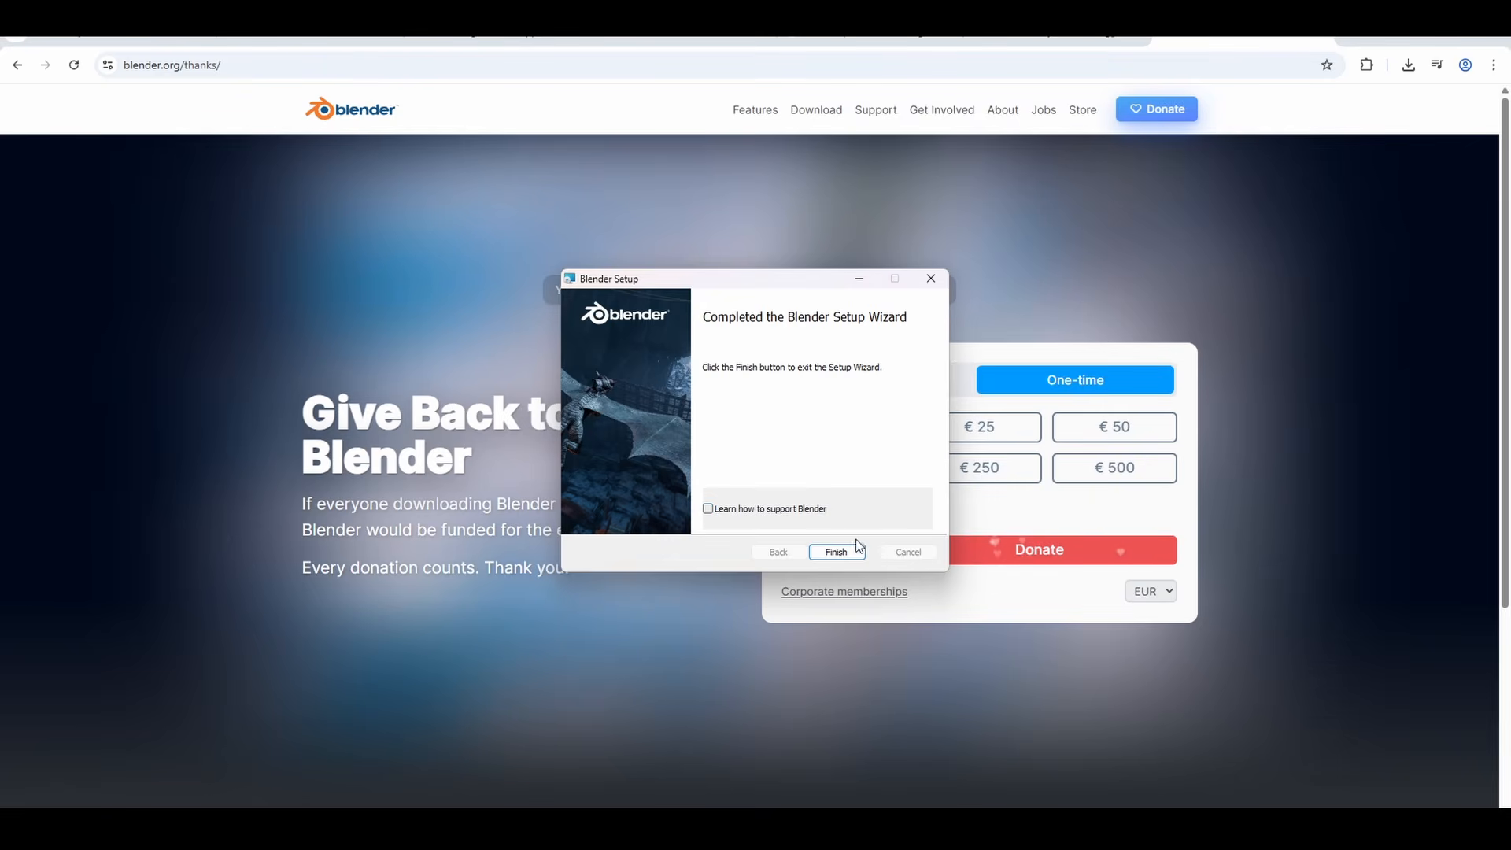
left_click(836, 551)
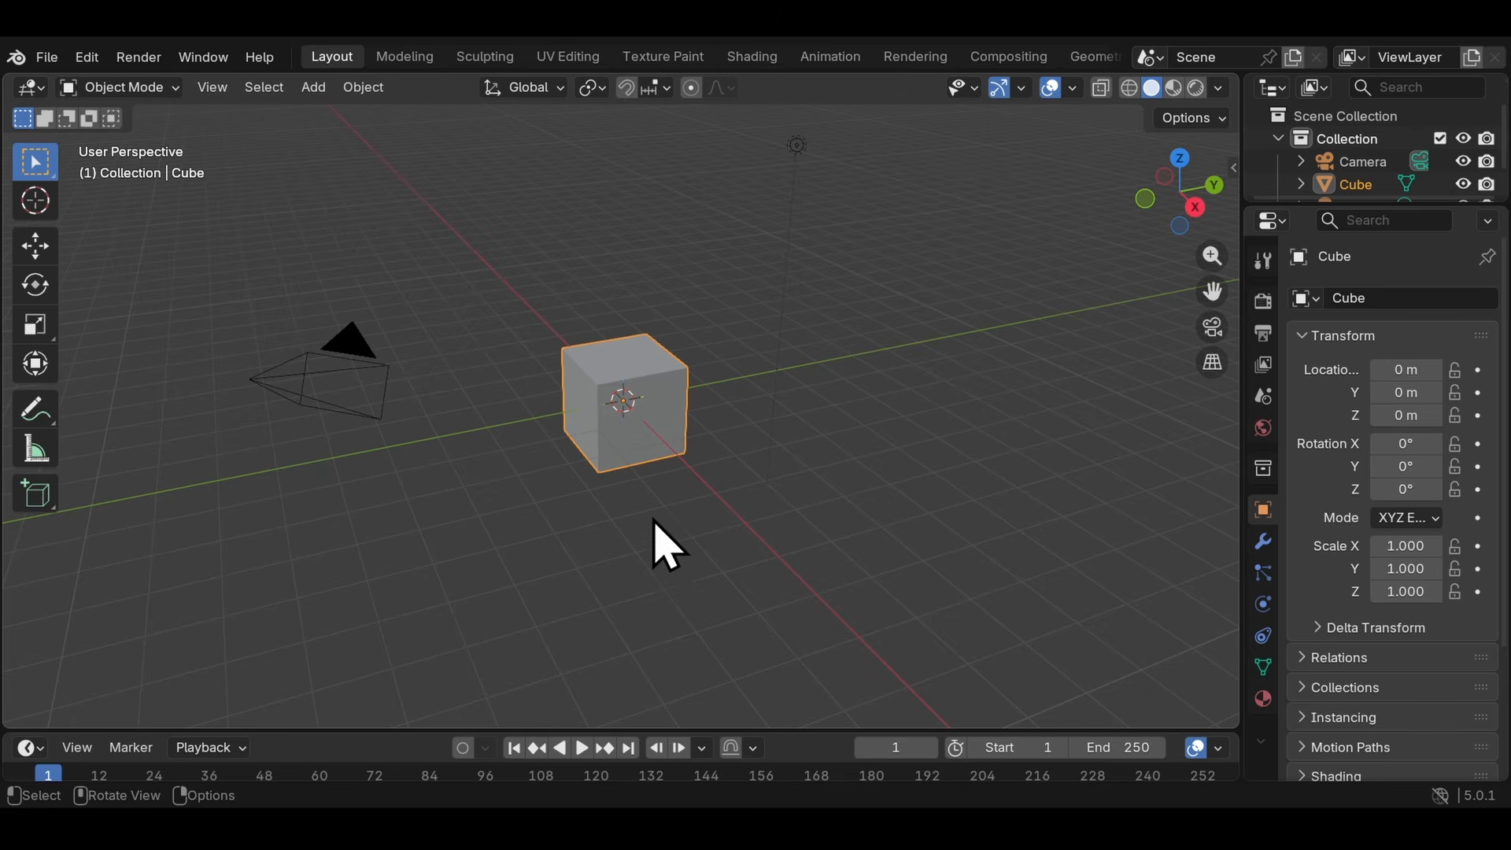
- Create a new file from the 2D Animation template
left_click(46, 58)
mouse_move(161, 84)
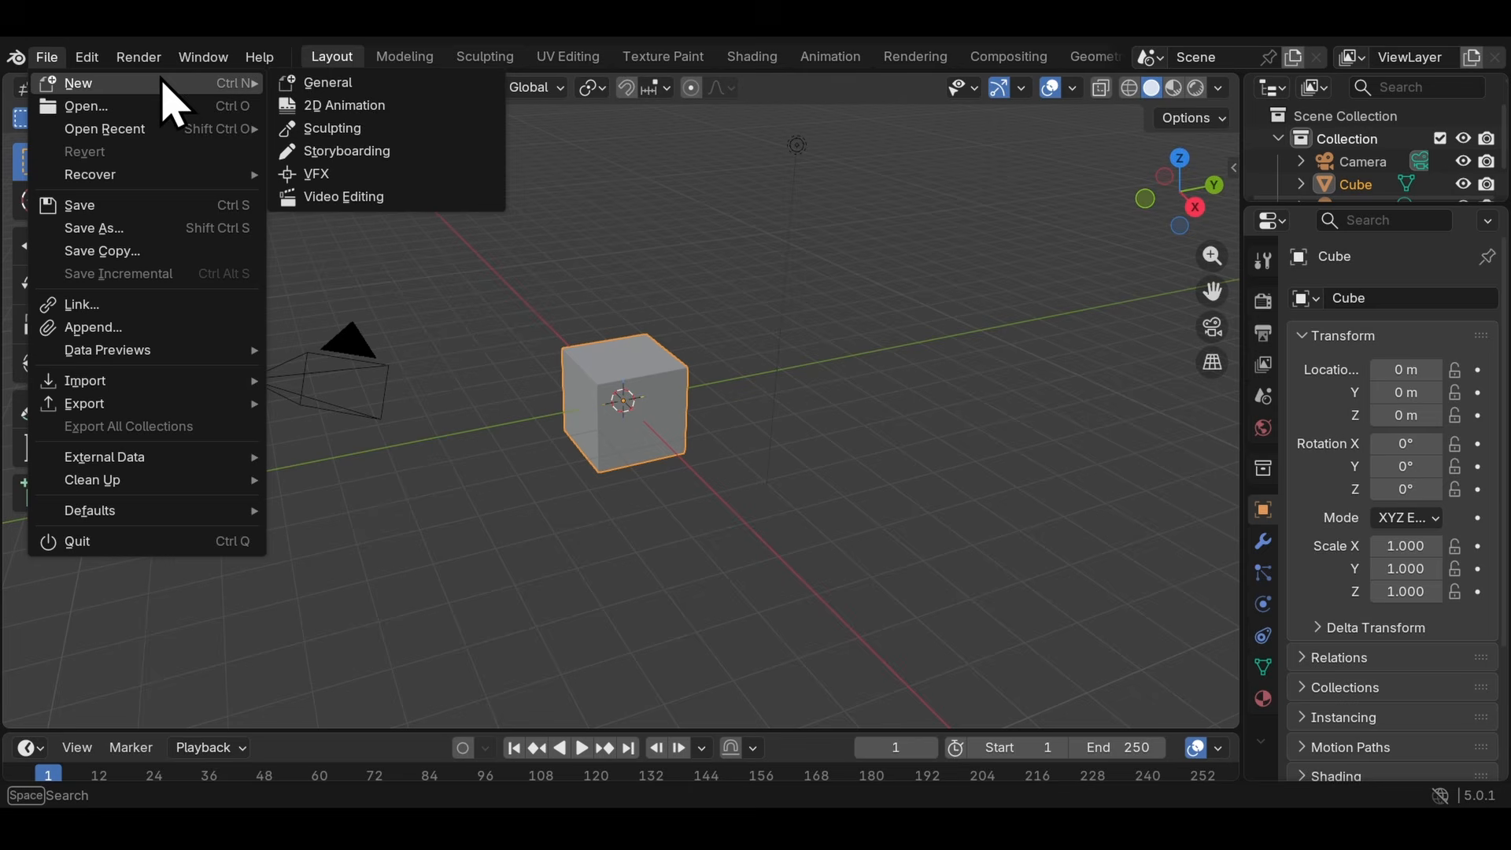
left_click(369, 110)
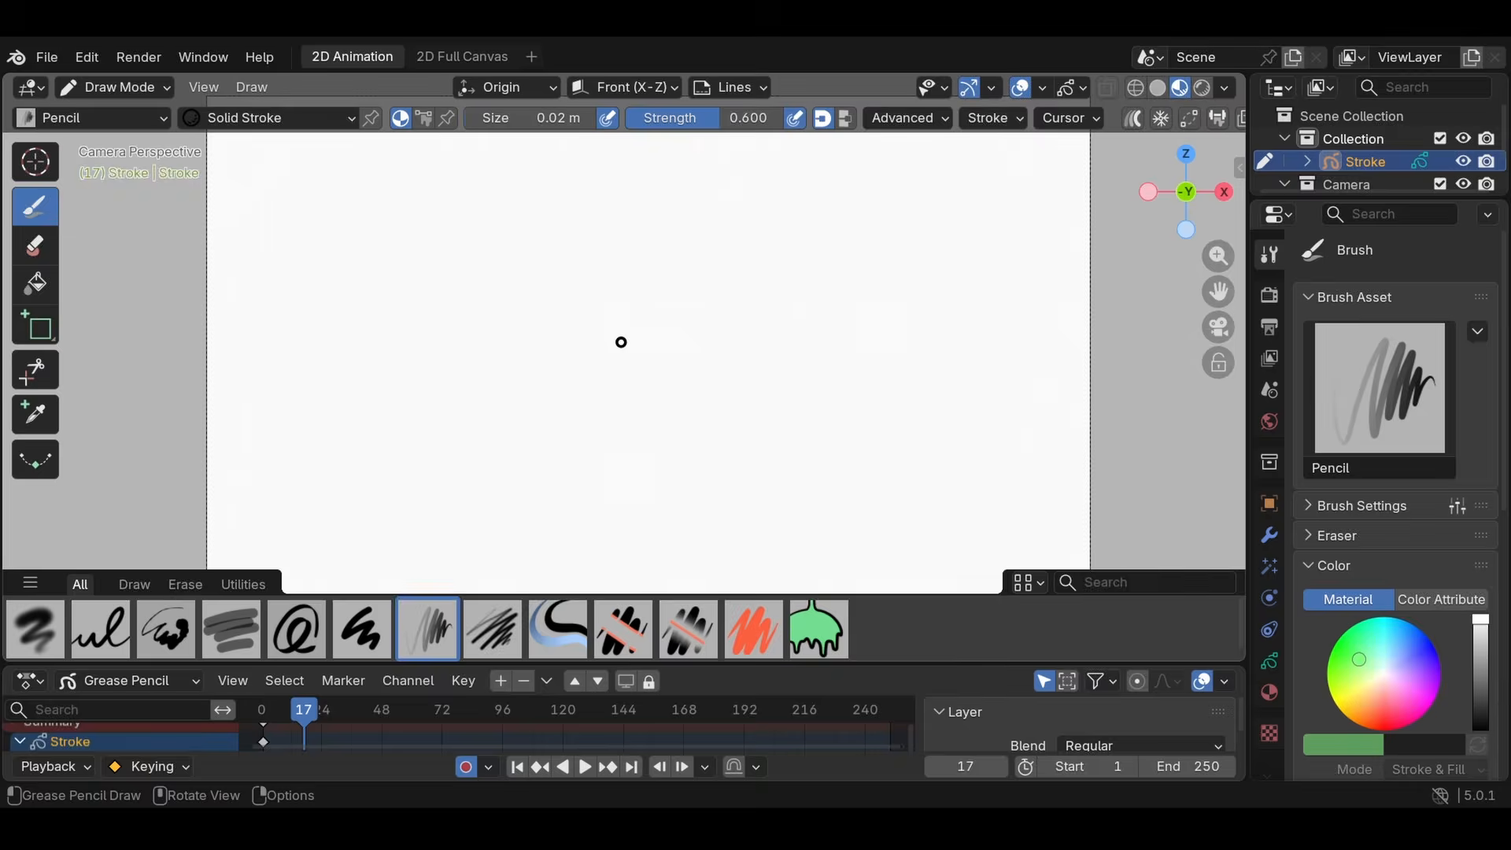
- Examine the blank canvas and the camera by zooming, panning and orbiting around the scene
scroll(622, 341, "down", 4)
scroll(658, 326, "up", 4)
scroll(658, 326, "up", 1)
scroll(658, 326, "down", 5)
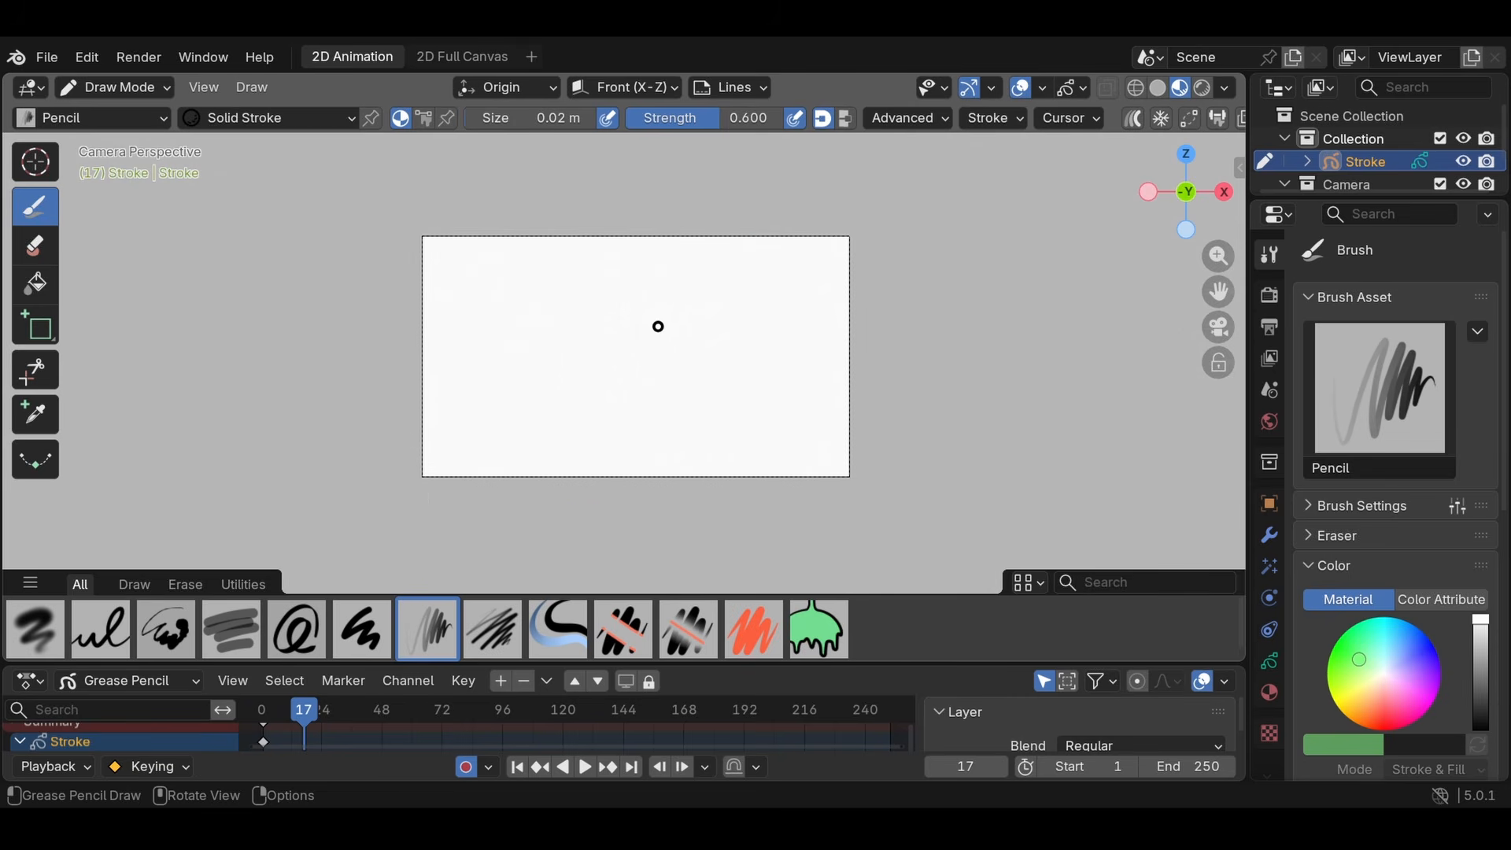
middle_click_drag(659, 327, 753, 327, "shift")
scroll(398, 361, "up", 5)
mouse_move(398, 361)
middle_mouse_down("shift")
mouse_move(814, 156)
mouse_move(843, 323)
mouse_move(1268, 377)
mouse_move(679, 238)
mouse_move(656, 281)
middle_mouse_up("shift")
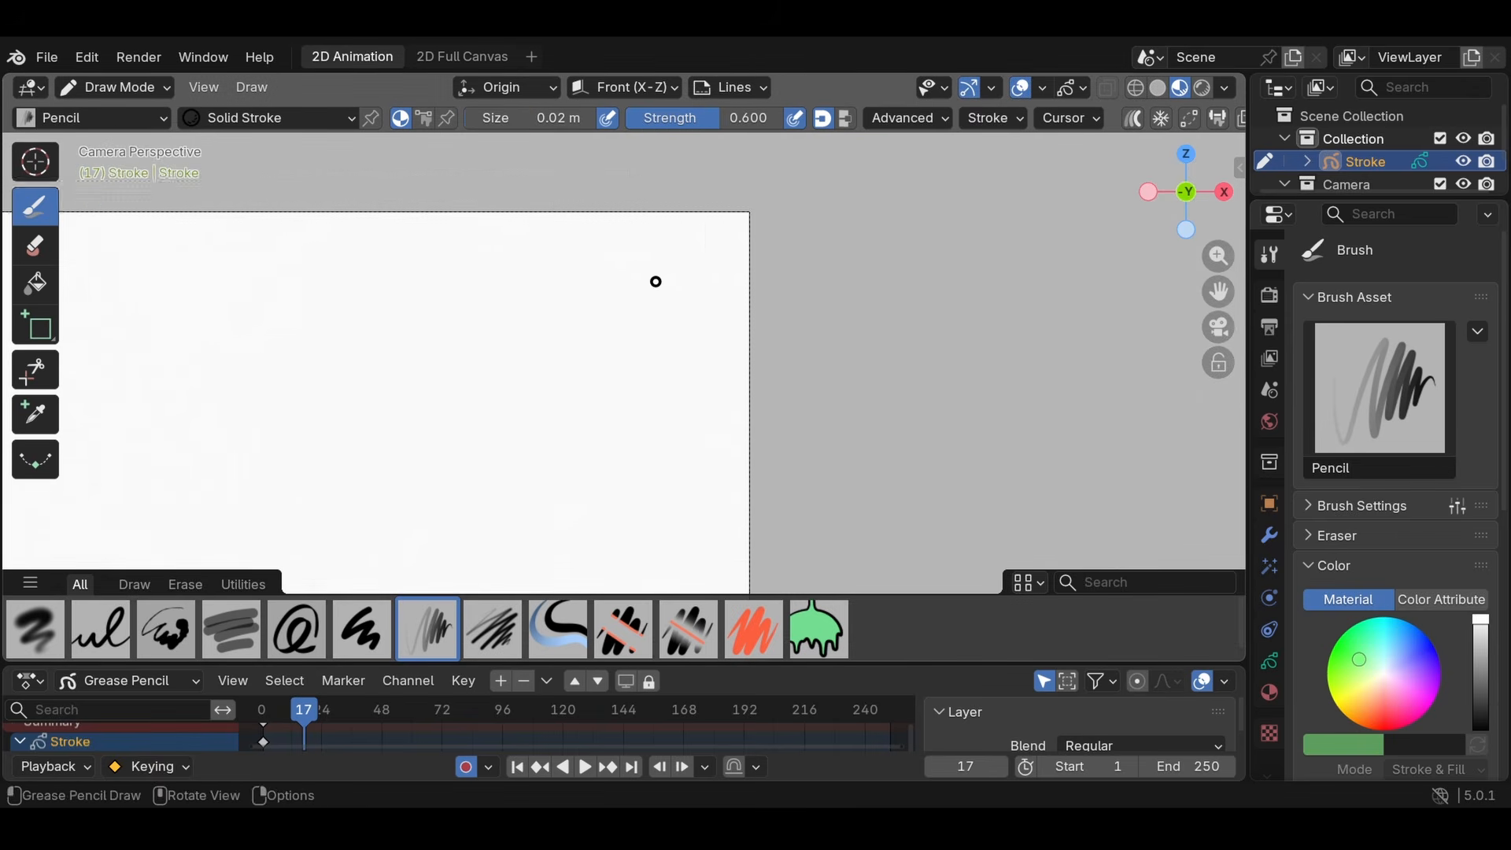
scroll(655, 281, "down", 5)
scroll(210, 318, "up", 6)
scroll(769, 317, "down", 4)
middle_click_drag(207, 441, 775, 282, "shift")
scroll(698, 327, "down", 6)
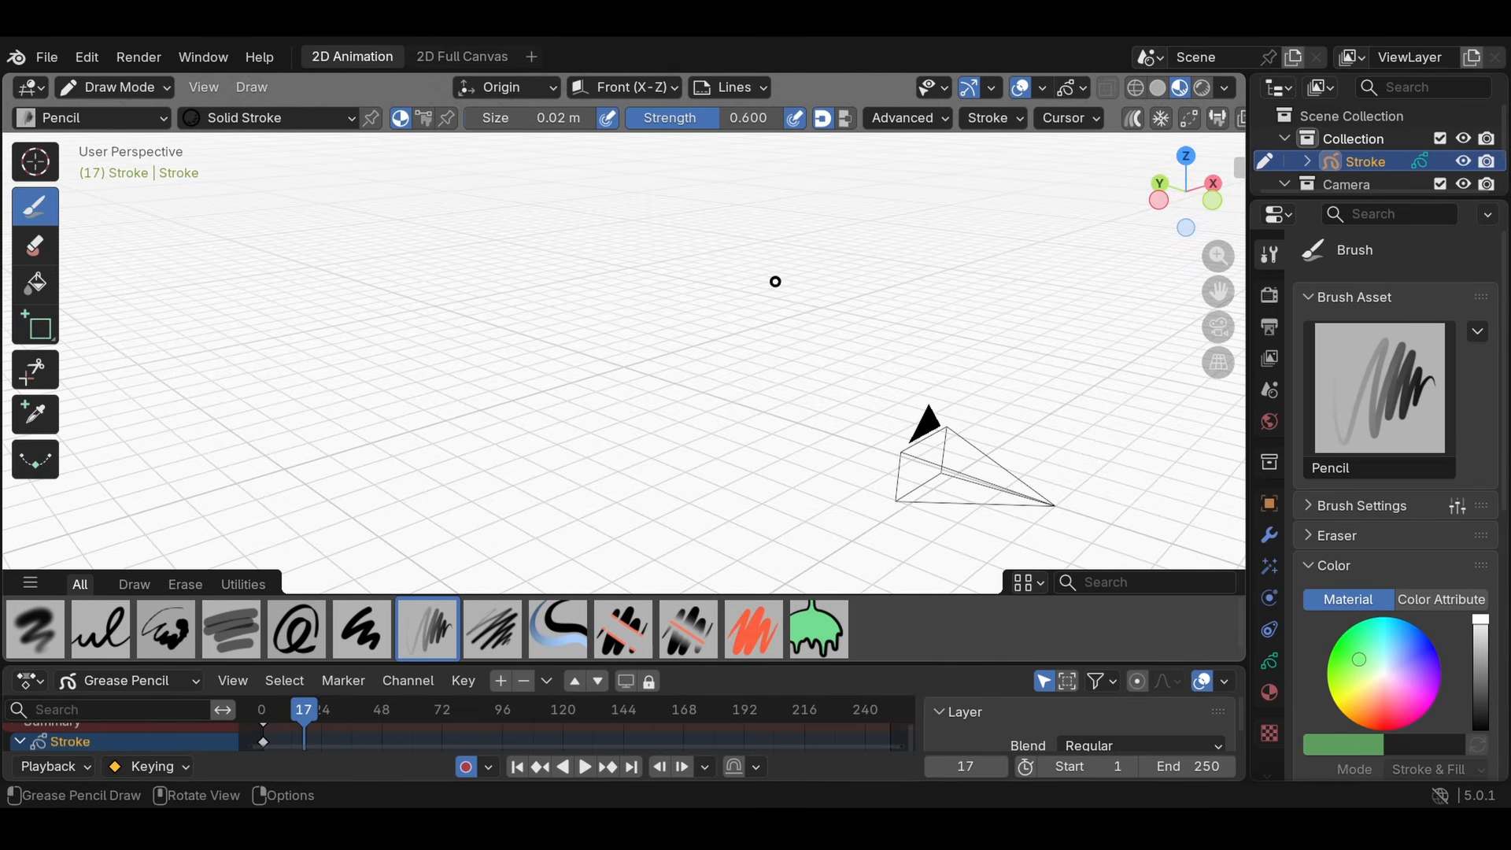
mouse_move(665, 380)
middle_mouse_down()
mouse_move(732, 489)
mouse_move(843, 324)
mouse_move(772, 294)
mouse_move(781, 339)
mouse_move(530, 451)
mouse_move(942, 297)
mouse_move(888, 320)
middle_mouse_up()
- Go back to frame 1 and switch the viewport in and out of camera view, finishing in camera view
key("shift+Left")
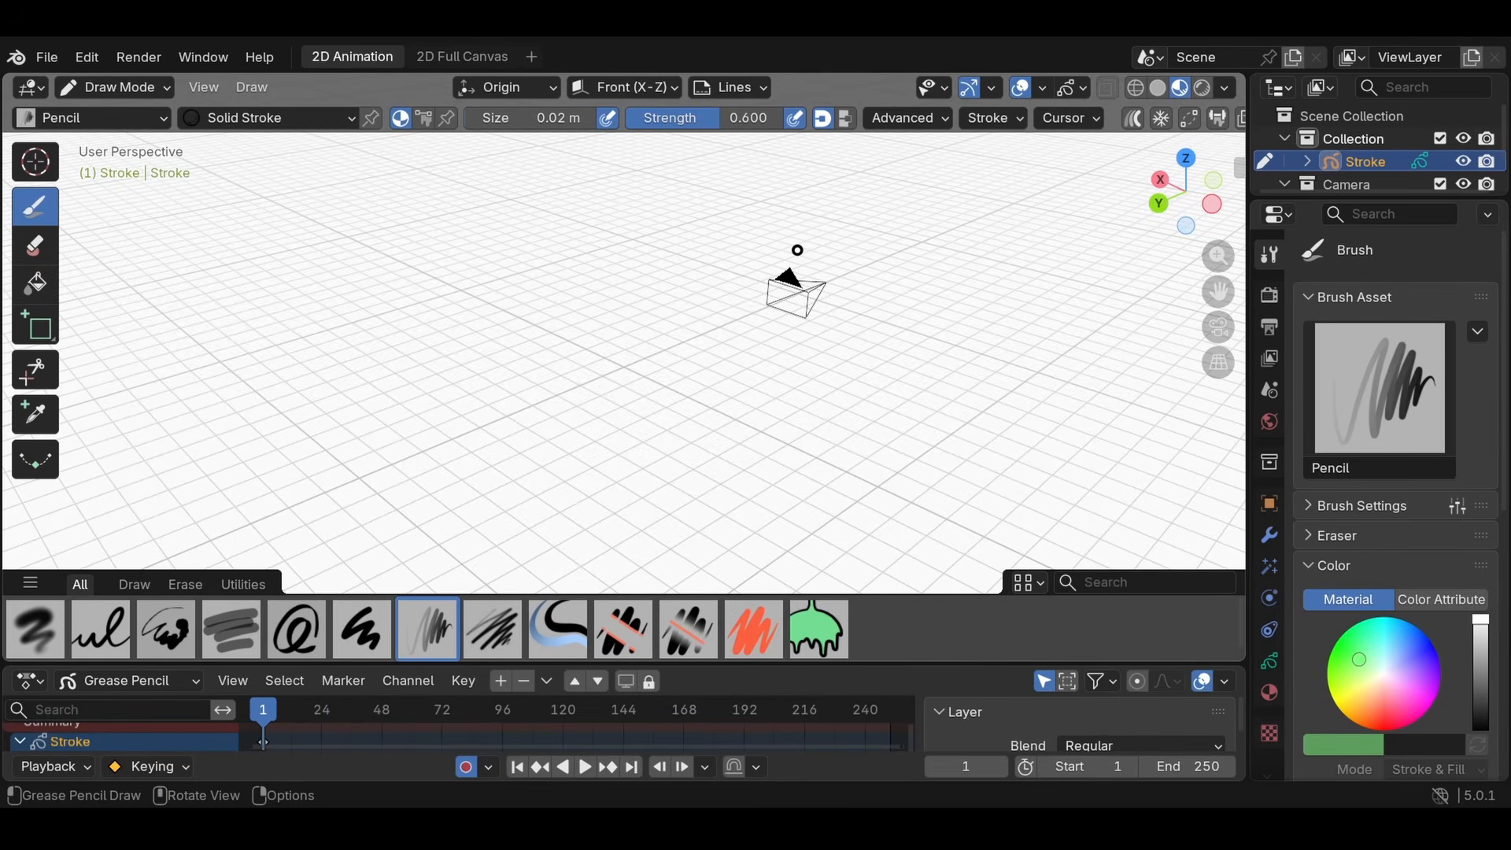
key("KP_0")
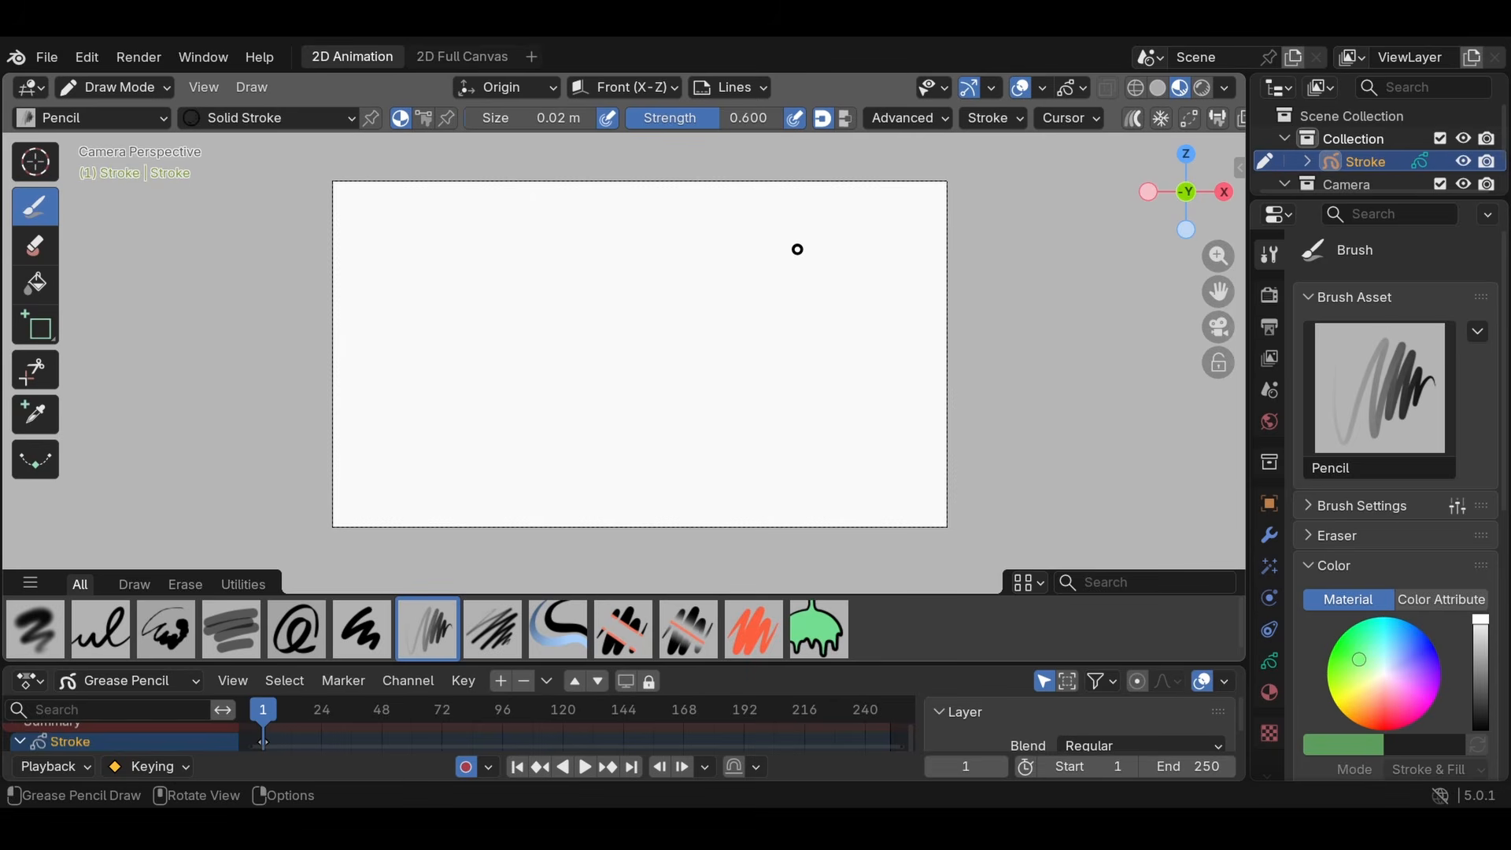
key("KP_0")
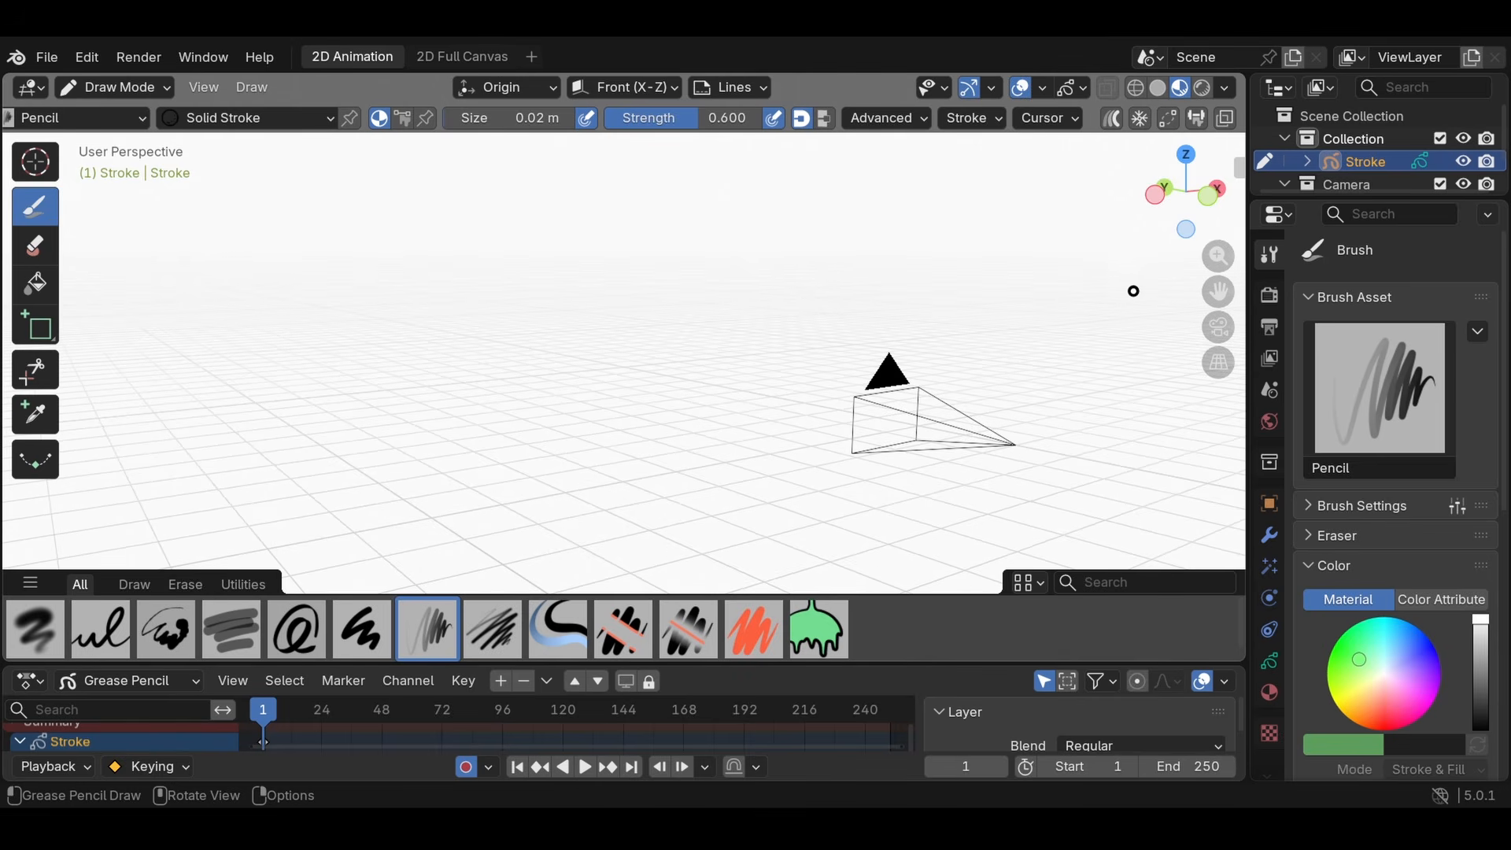
left_click(1212, 329)
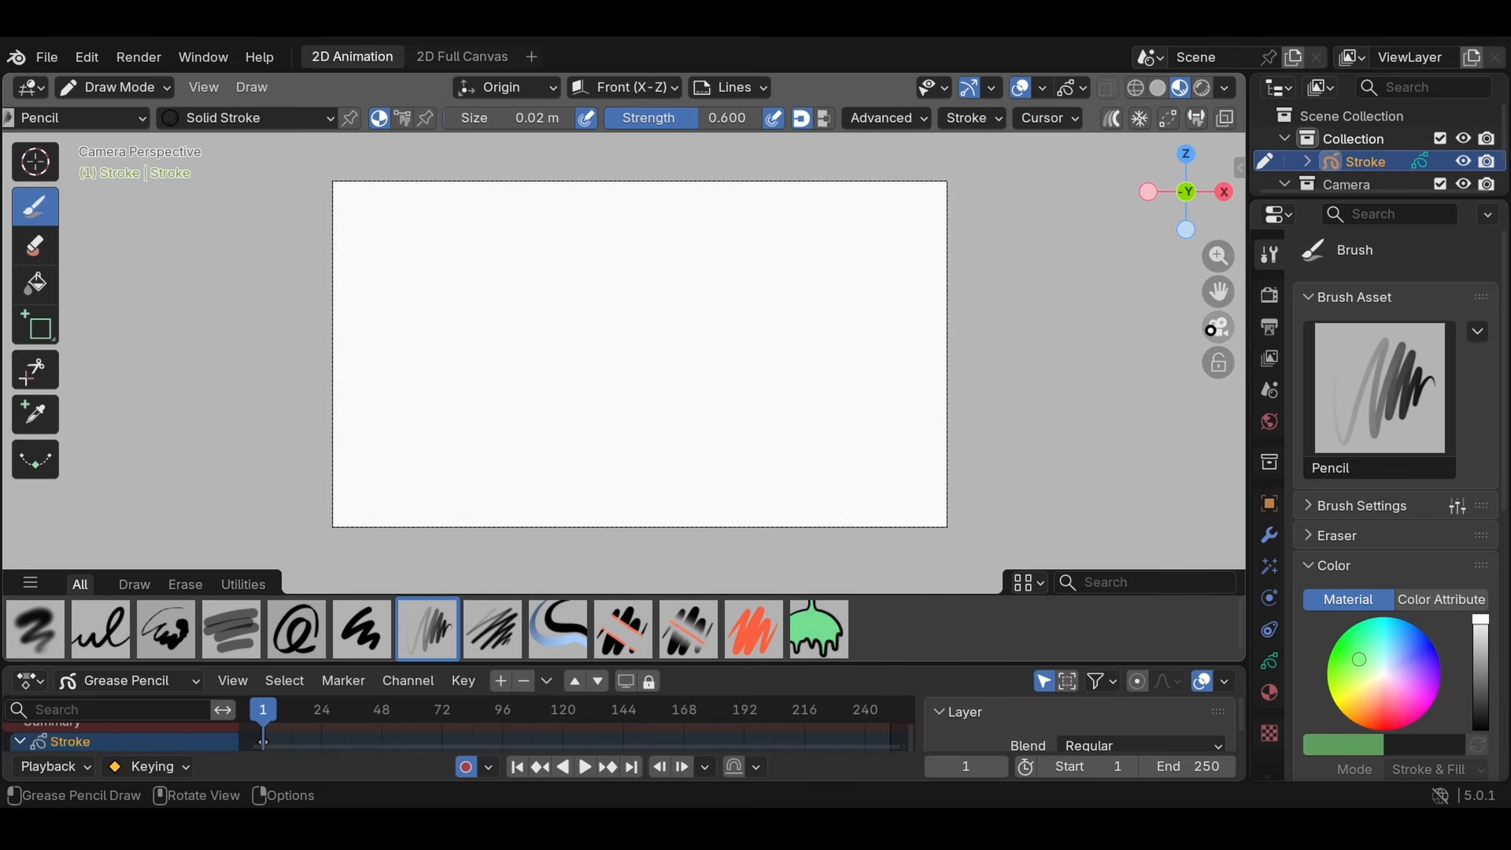
left_click(1216, 329)
key("grave")
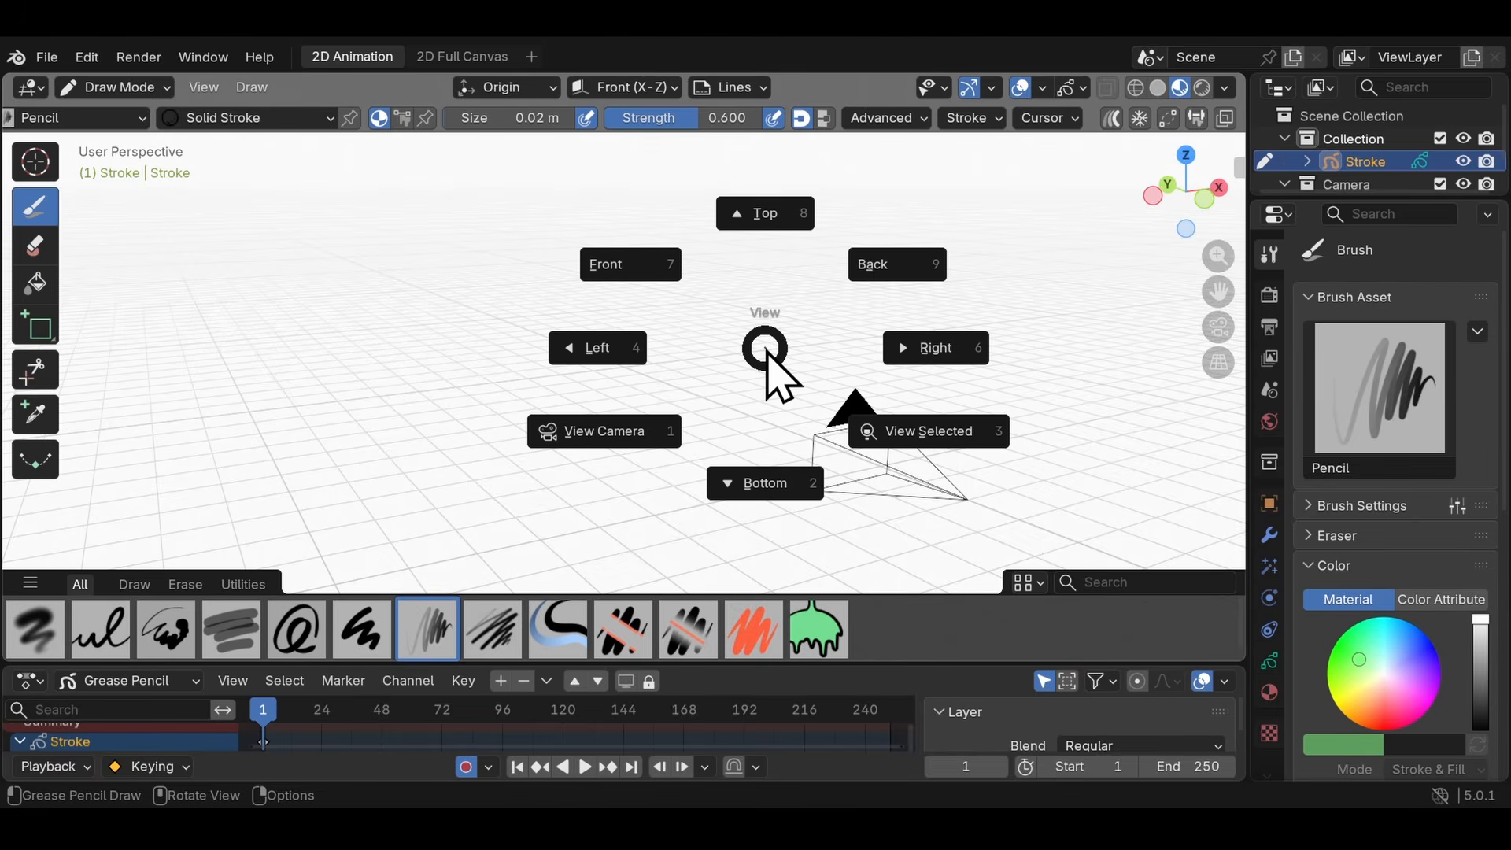
left_click(607, 434)
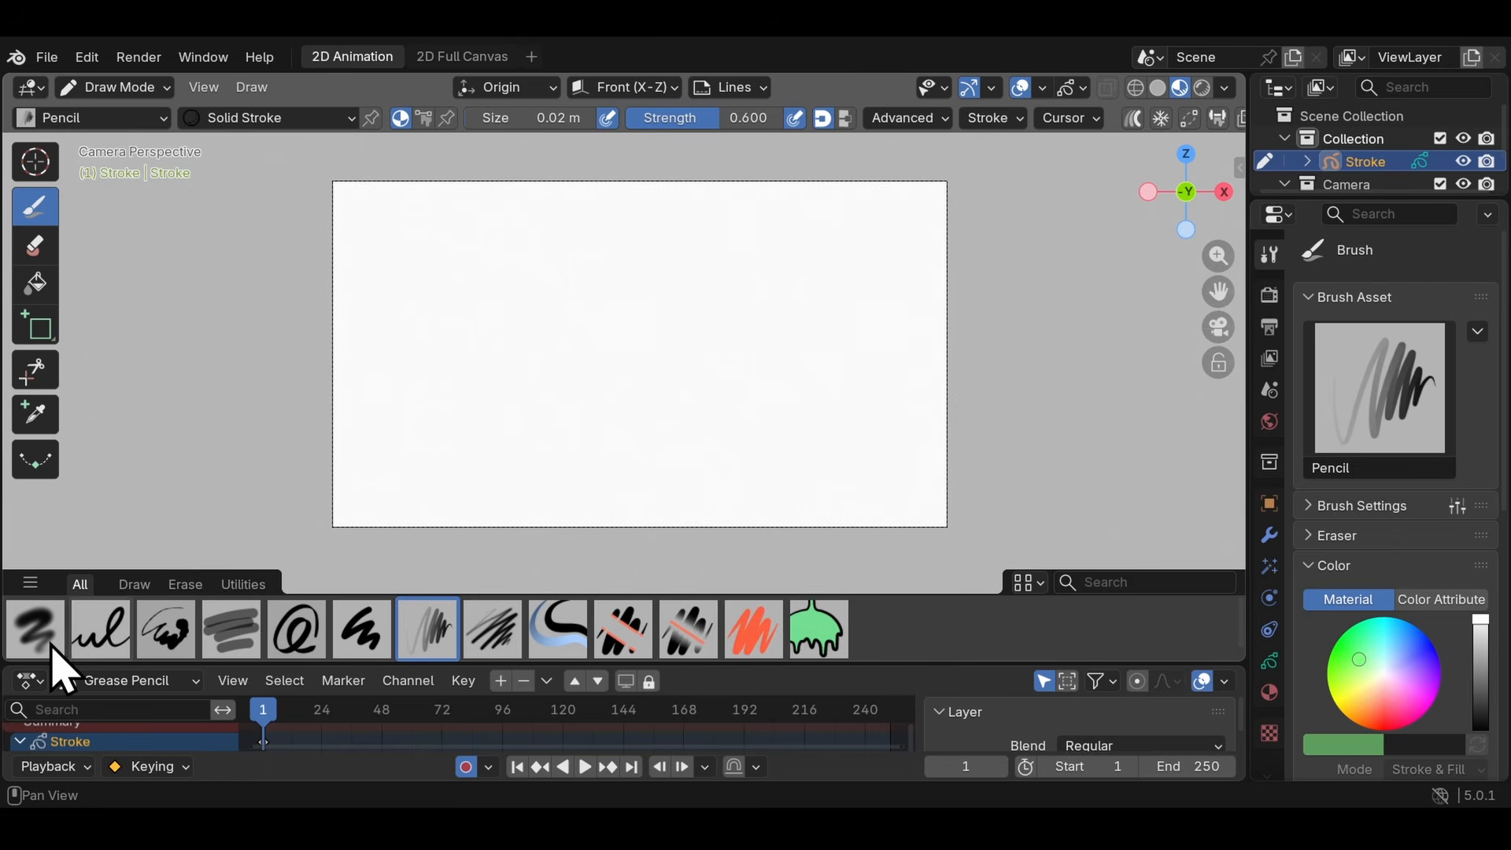
- Collapse the brush asset shelf below the canvas, restore it, and collapse it again
left_click_drag(44, 567, 44, 677)
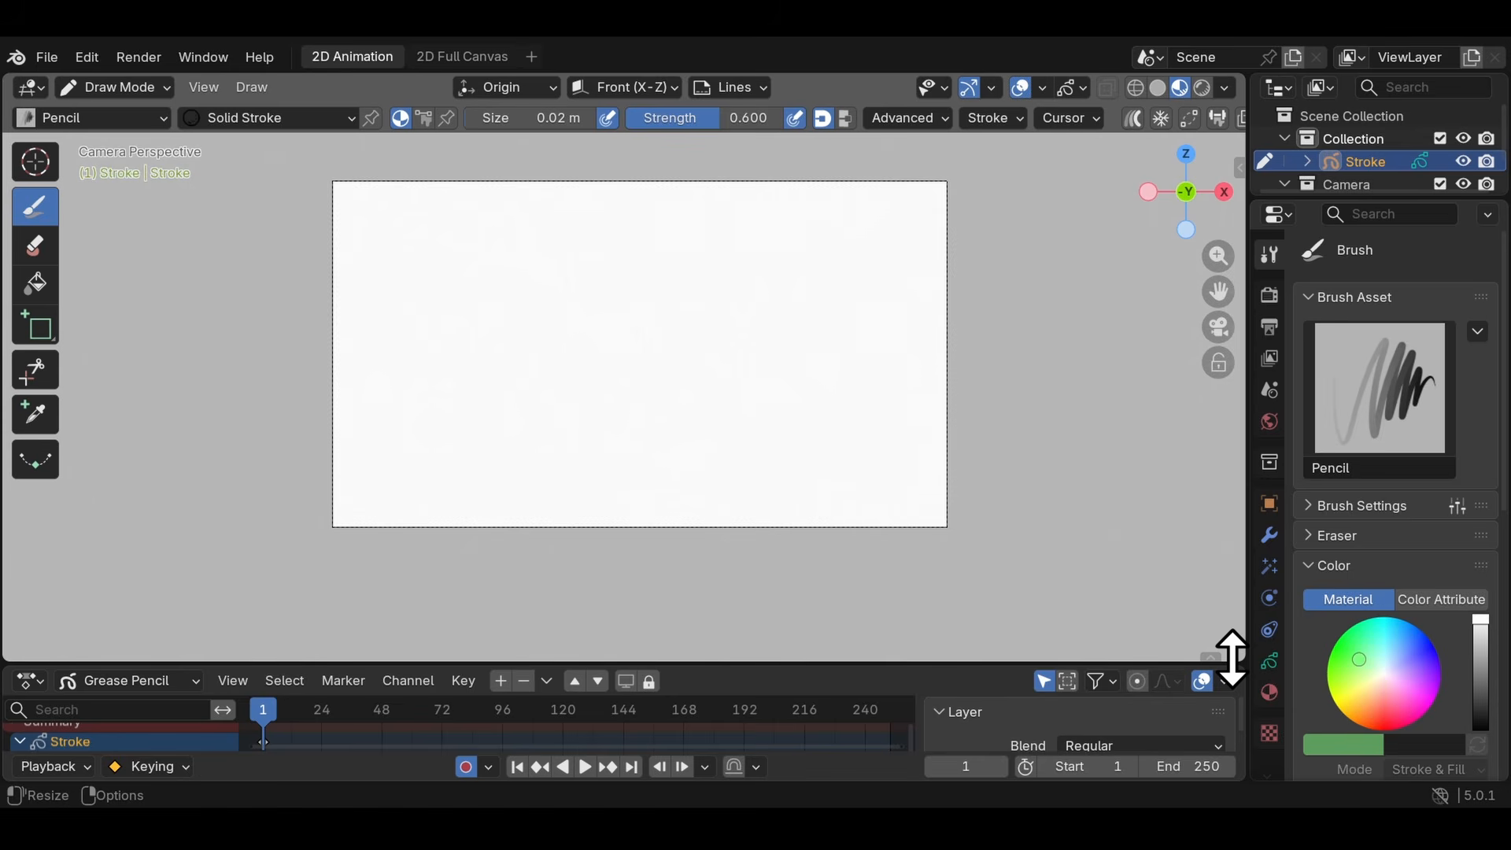
left_click_drag(1232, 660, 1218, 611)
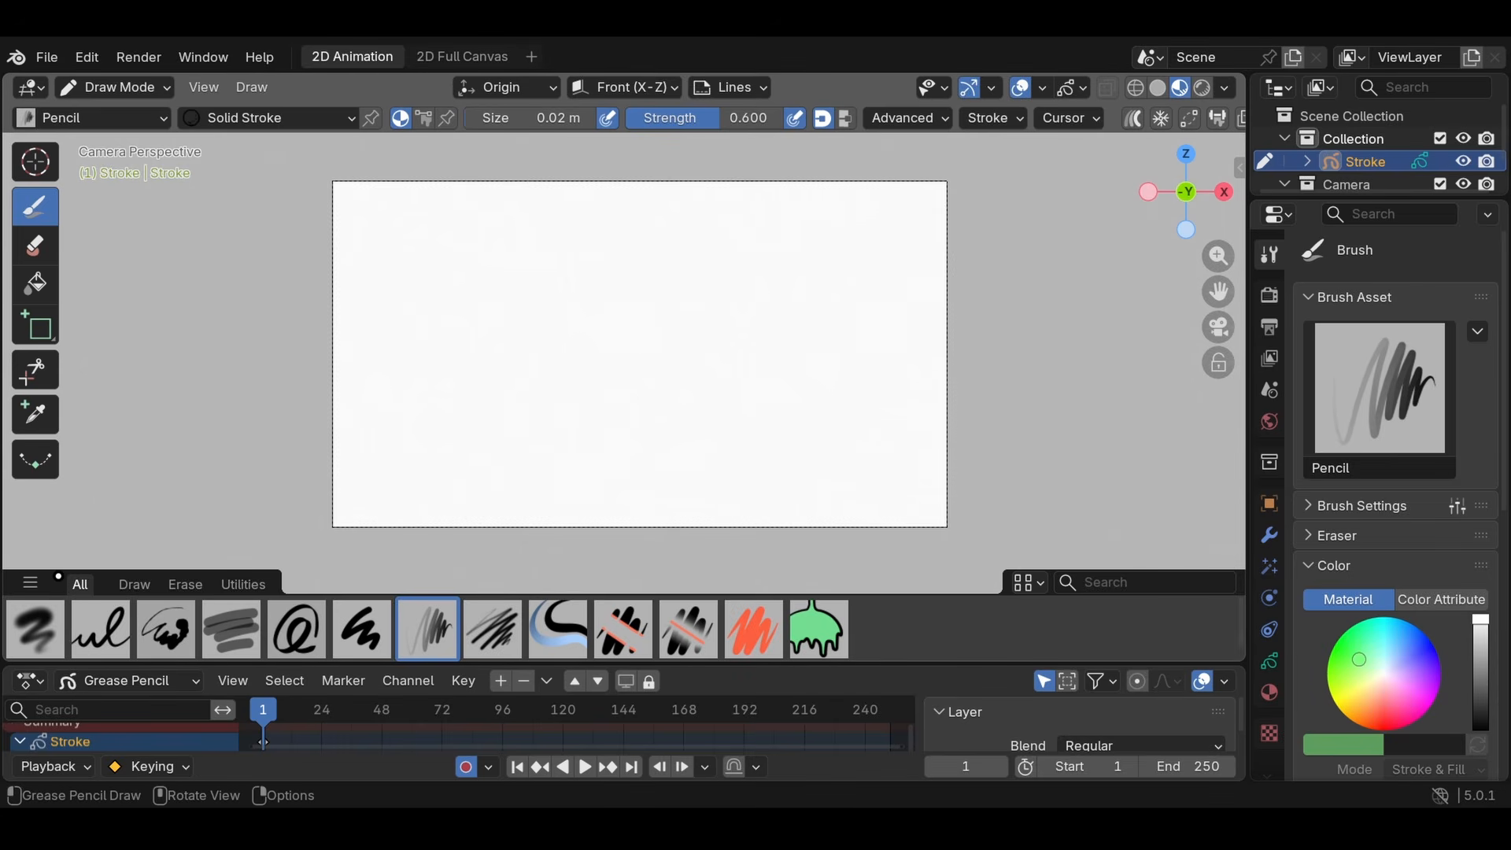
left_click_drag(52, 569, 54, 630)
- Sketch a pine tree with a trunk on the left half of the canvas using the Pencil brush
scroll(776, 267, "up", 1)
middle_click_drag(778, 282, 789, 321, "shift")
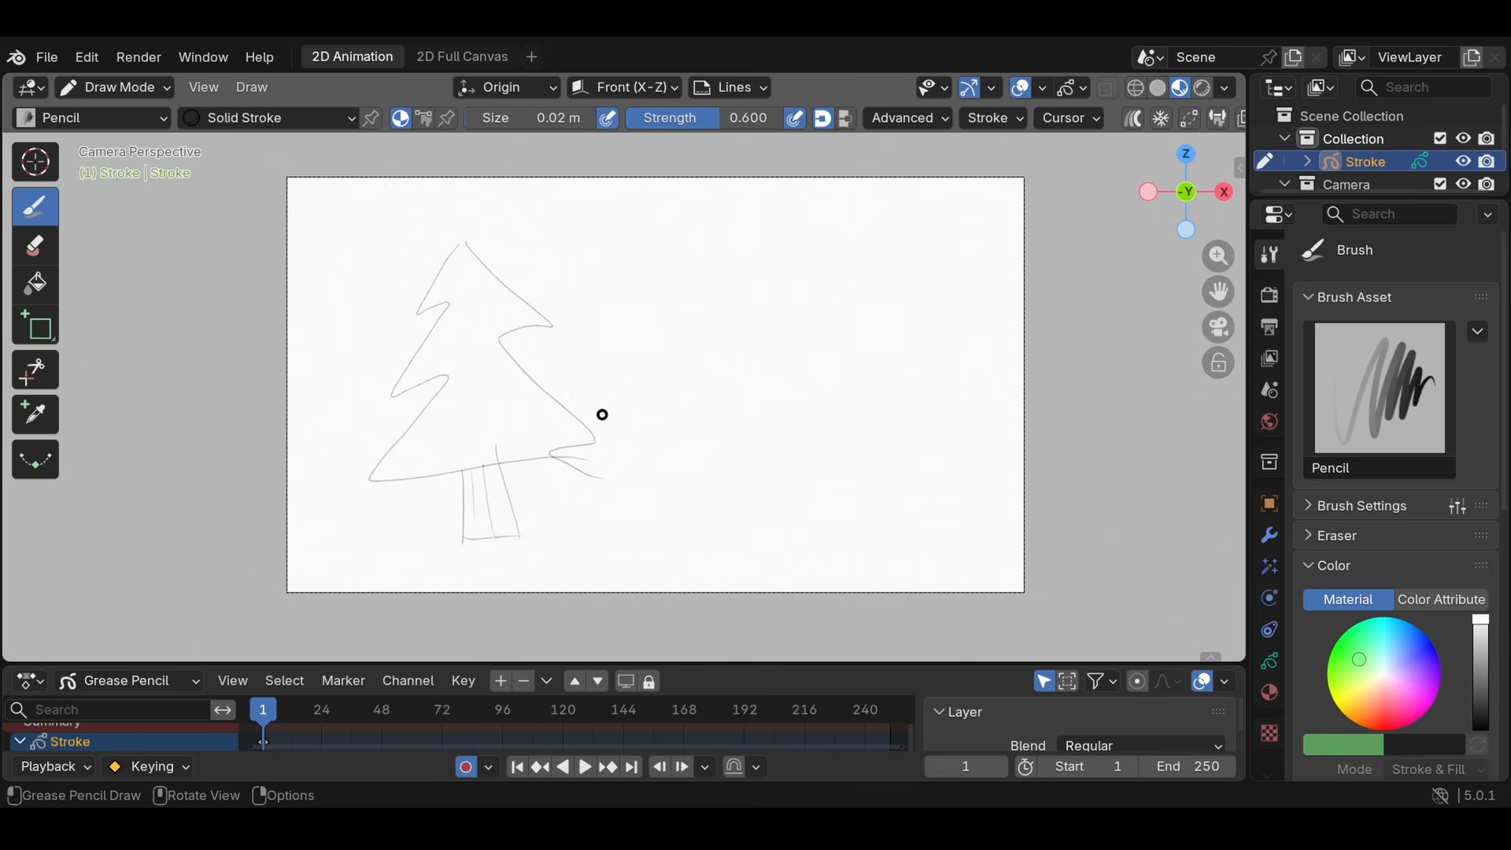
- Build up a dark patch of overlapping Pencil hatching beside the tree and add a small scribble next to it
scroll(661, 331, "up", 8)
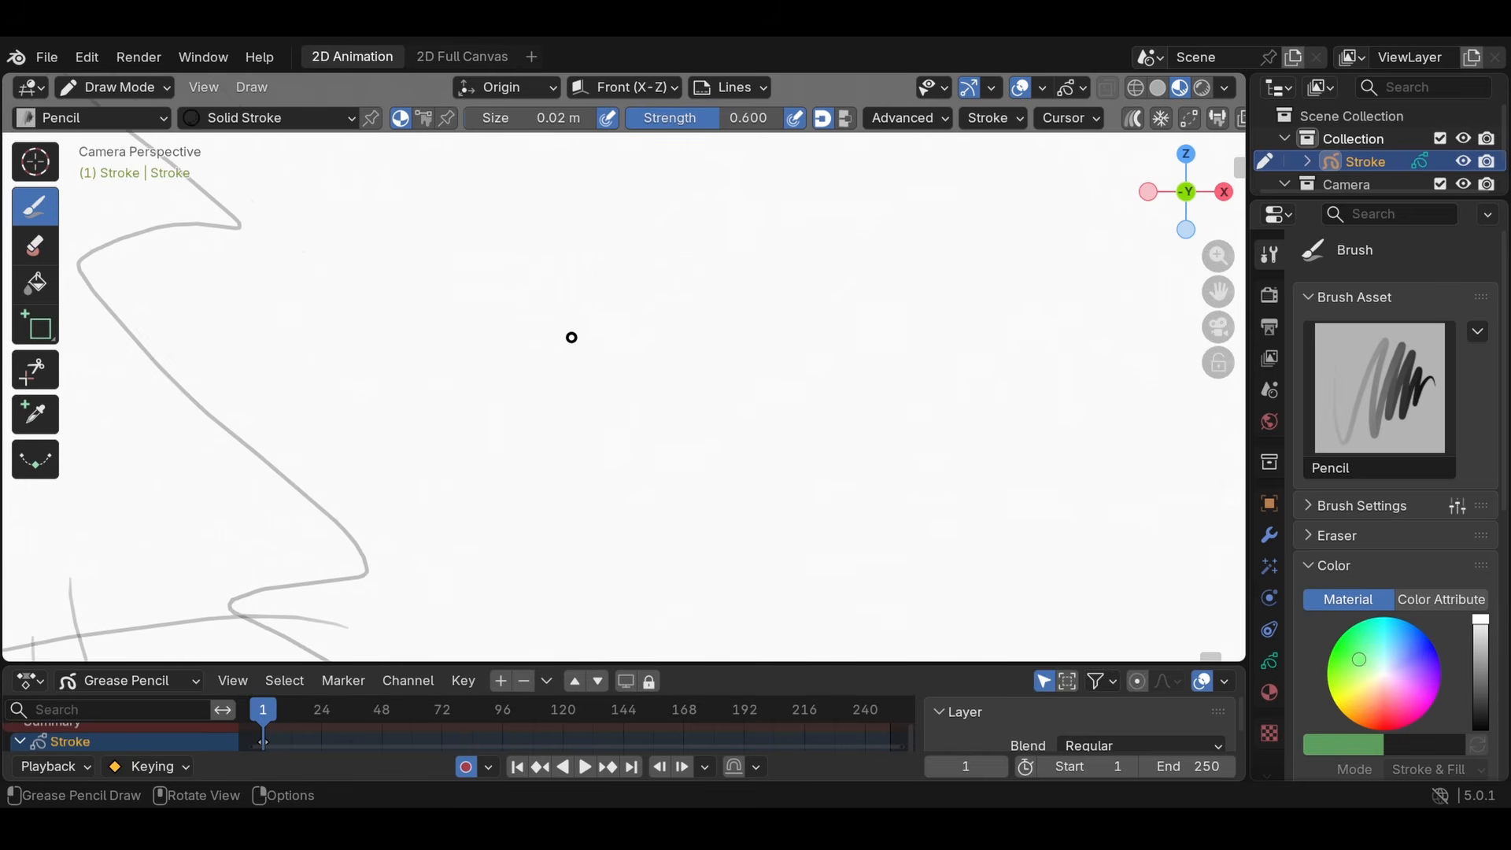
mouse_move(498, 245)
left_mouse_down()
mouse_move(489, 436)
mouse_move(538, 266)
left_mouse_up()
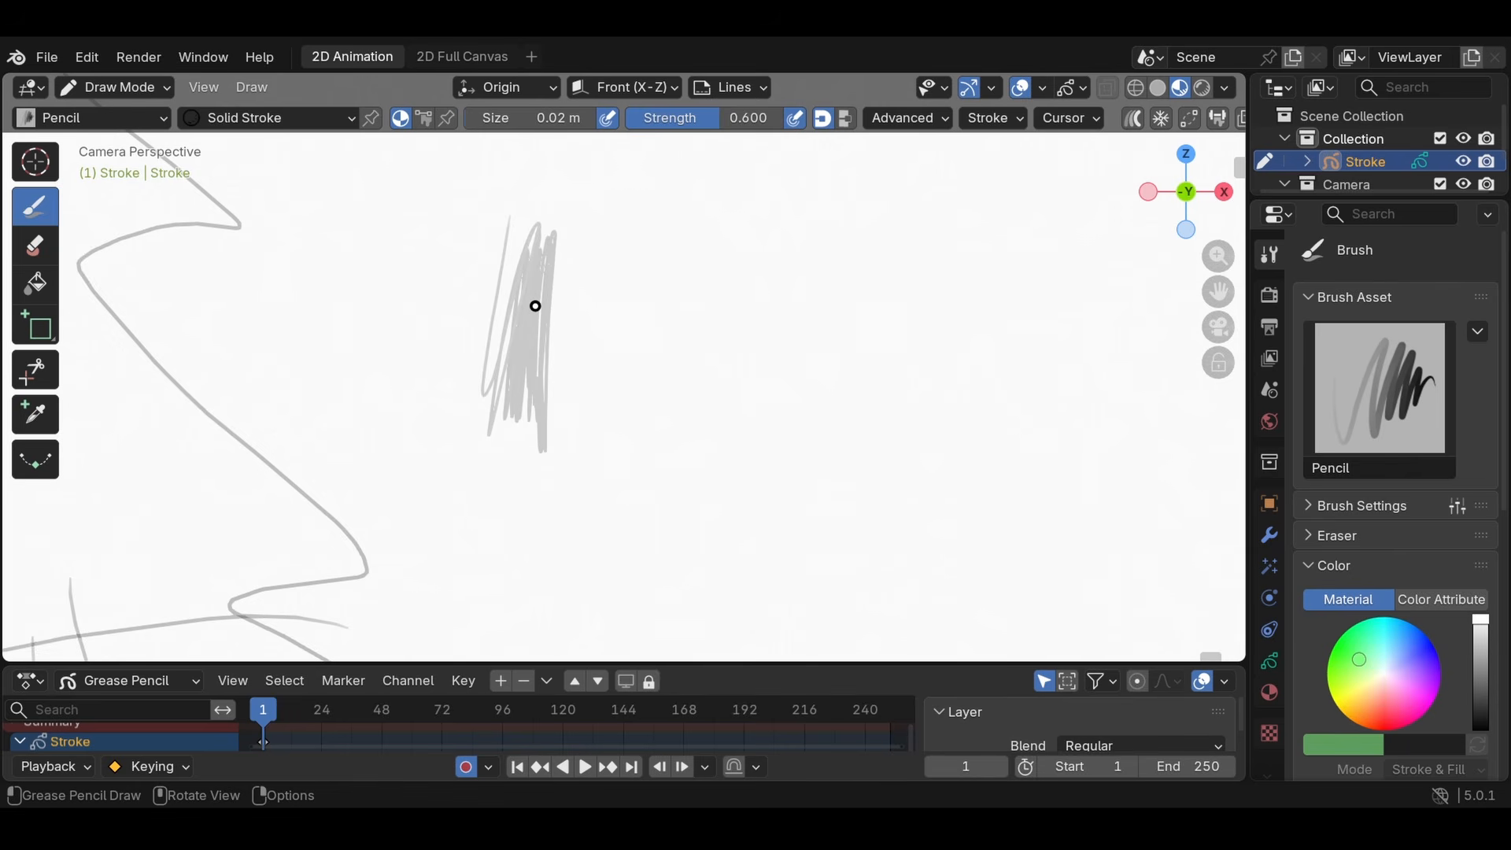
left_click_drag(559, 411, 559, 441)
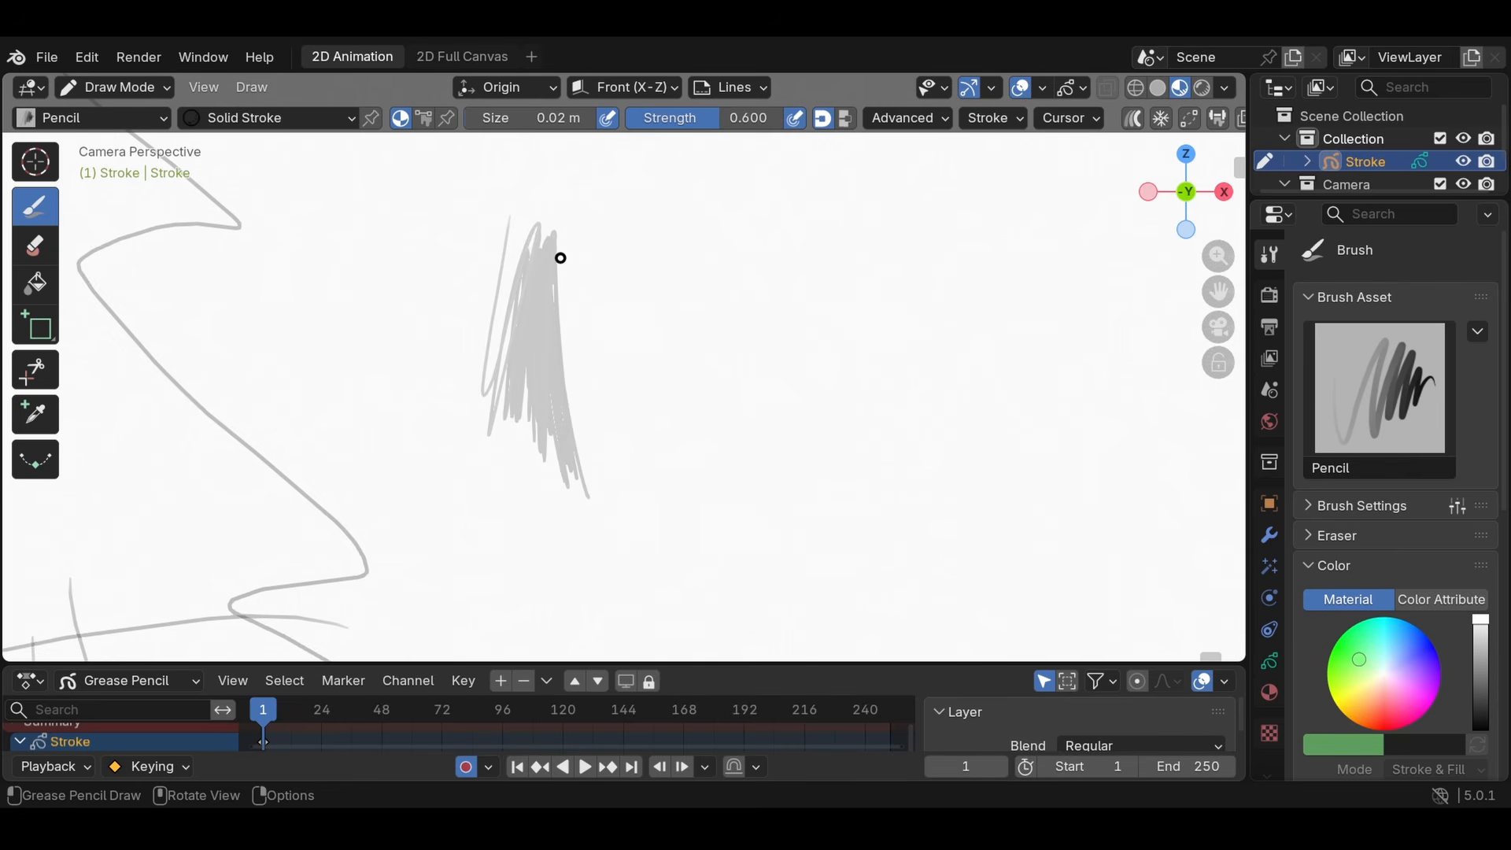
left_click_drag(560, 258, 575, 429)
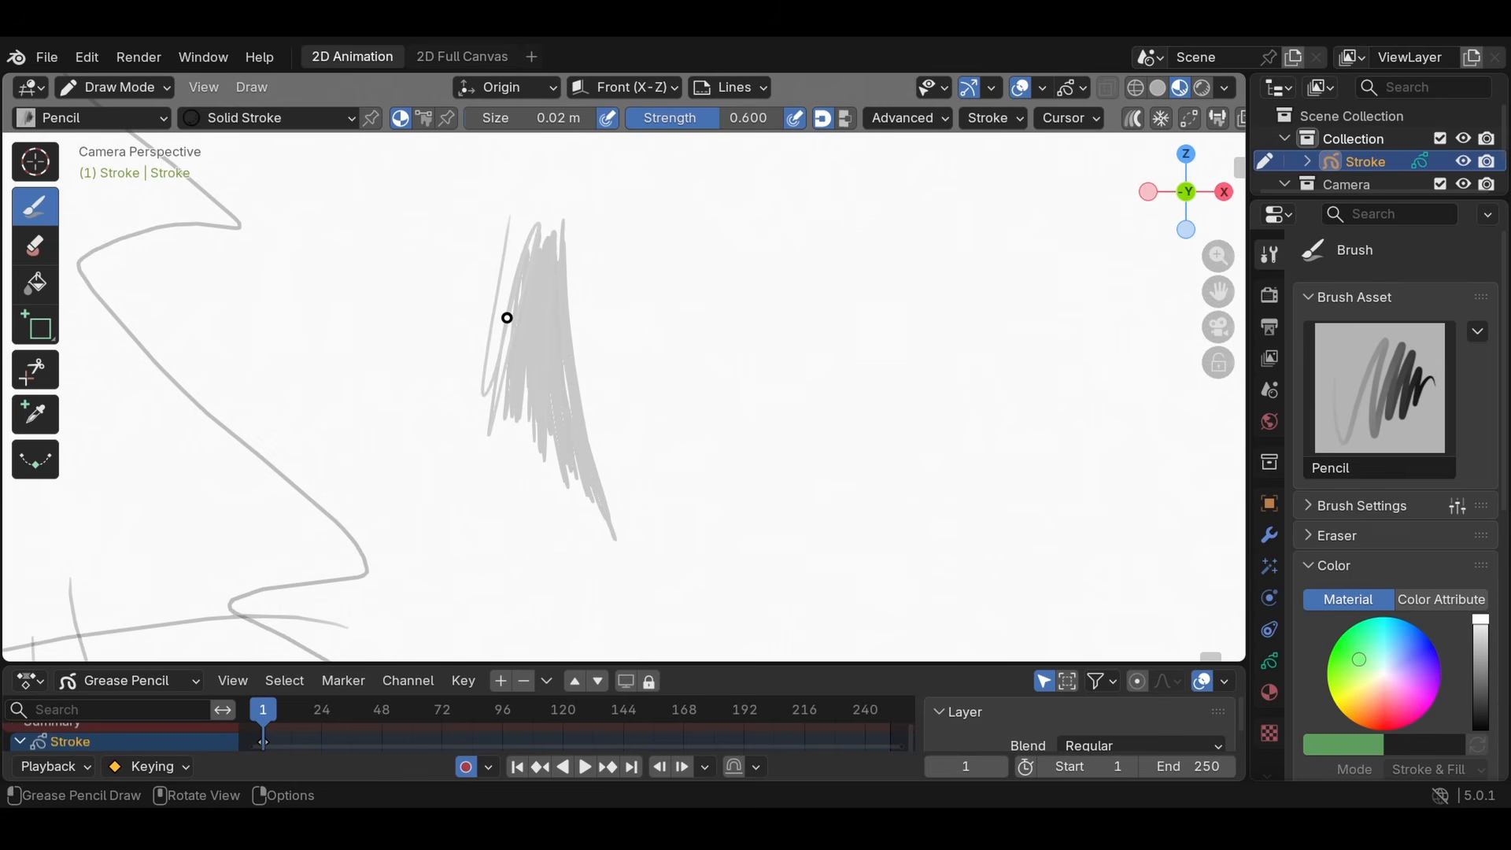
left_click_drag(507, 317, 521, 268)
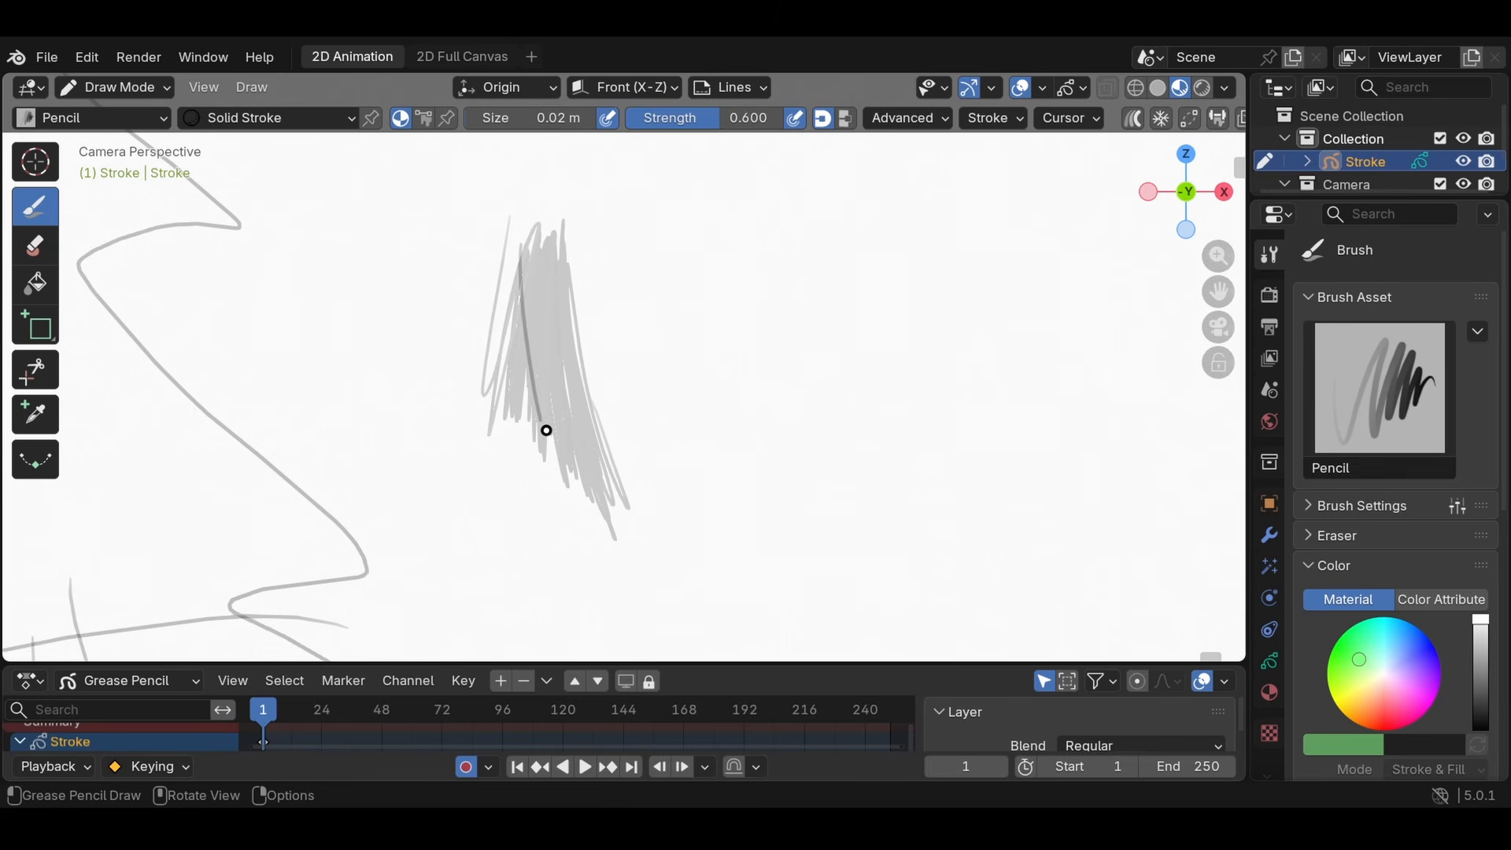
mouse_move(546, 431)
left_mouse_down()
mouse_move(529, 259)
mouse_move(597, 510)
left_mouse_up()
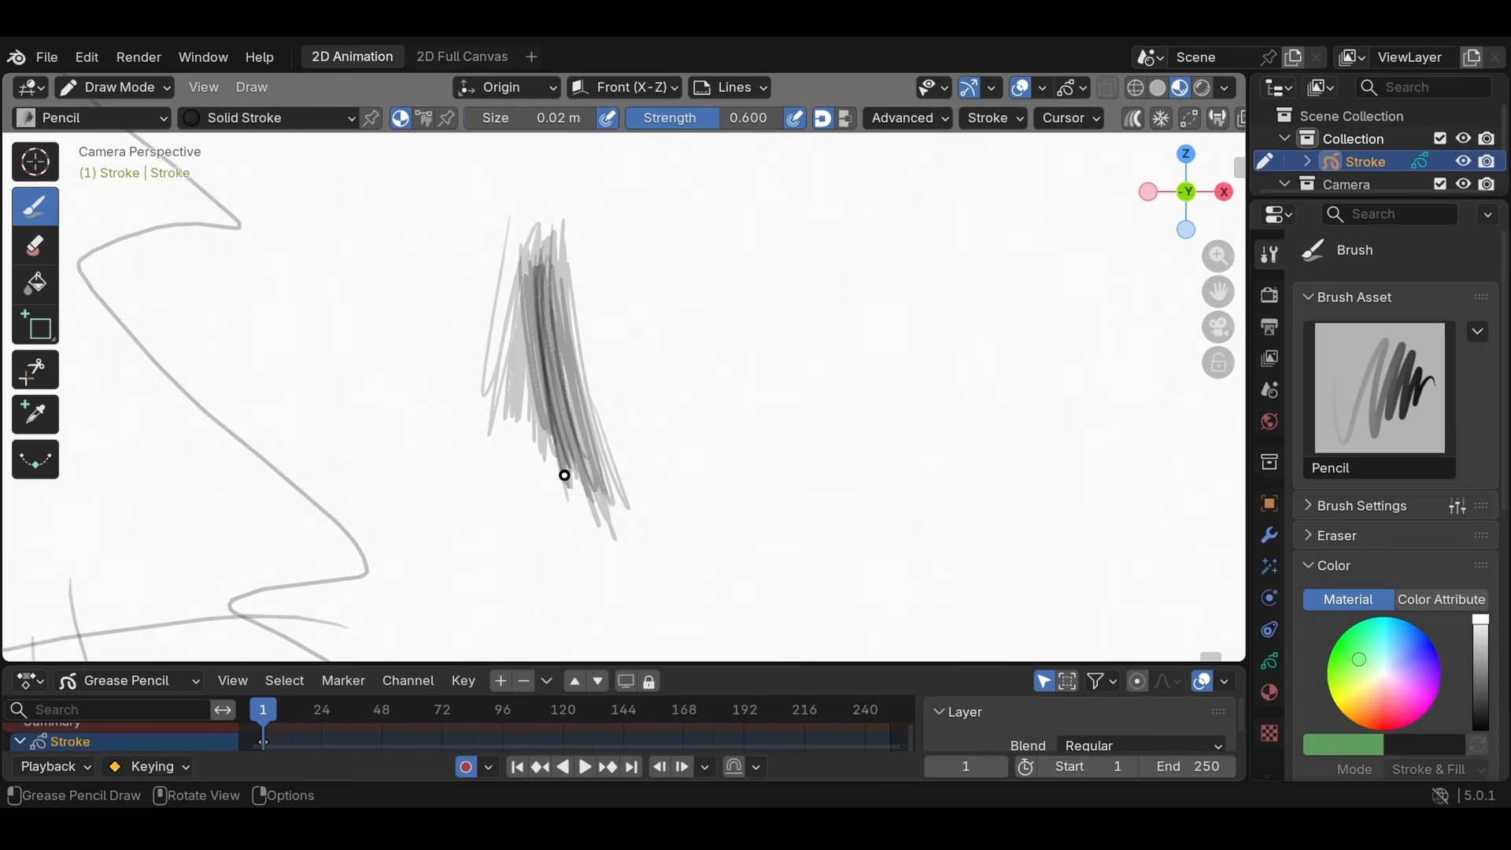
left_click_drag(747, 306, 700, 311)
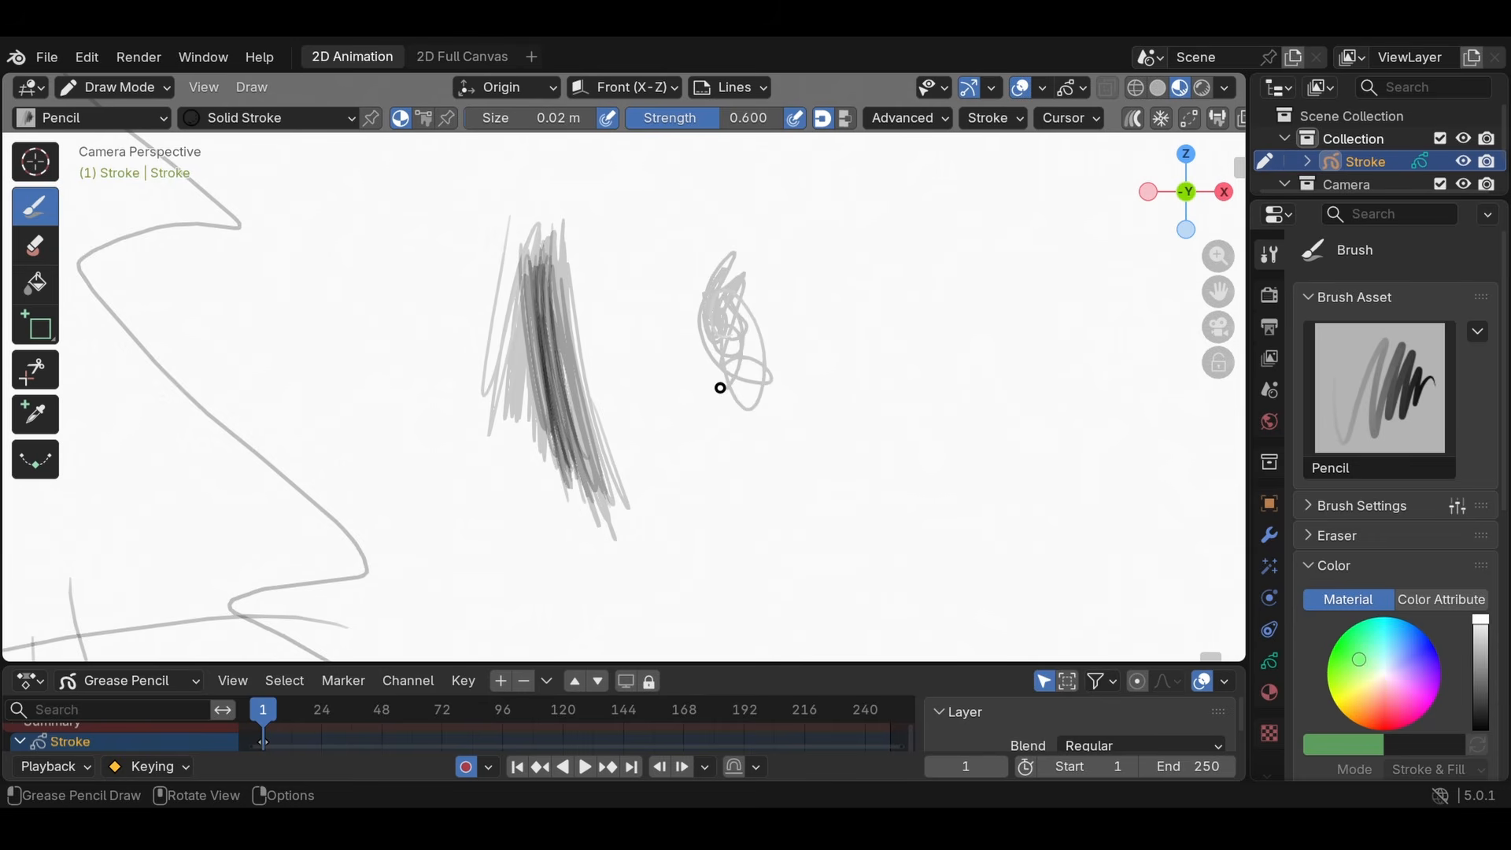
- Choose the Ink Pen brush and draw several curved test strokes over and beside the pencil shading
left_click(98, 117)
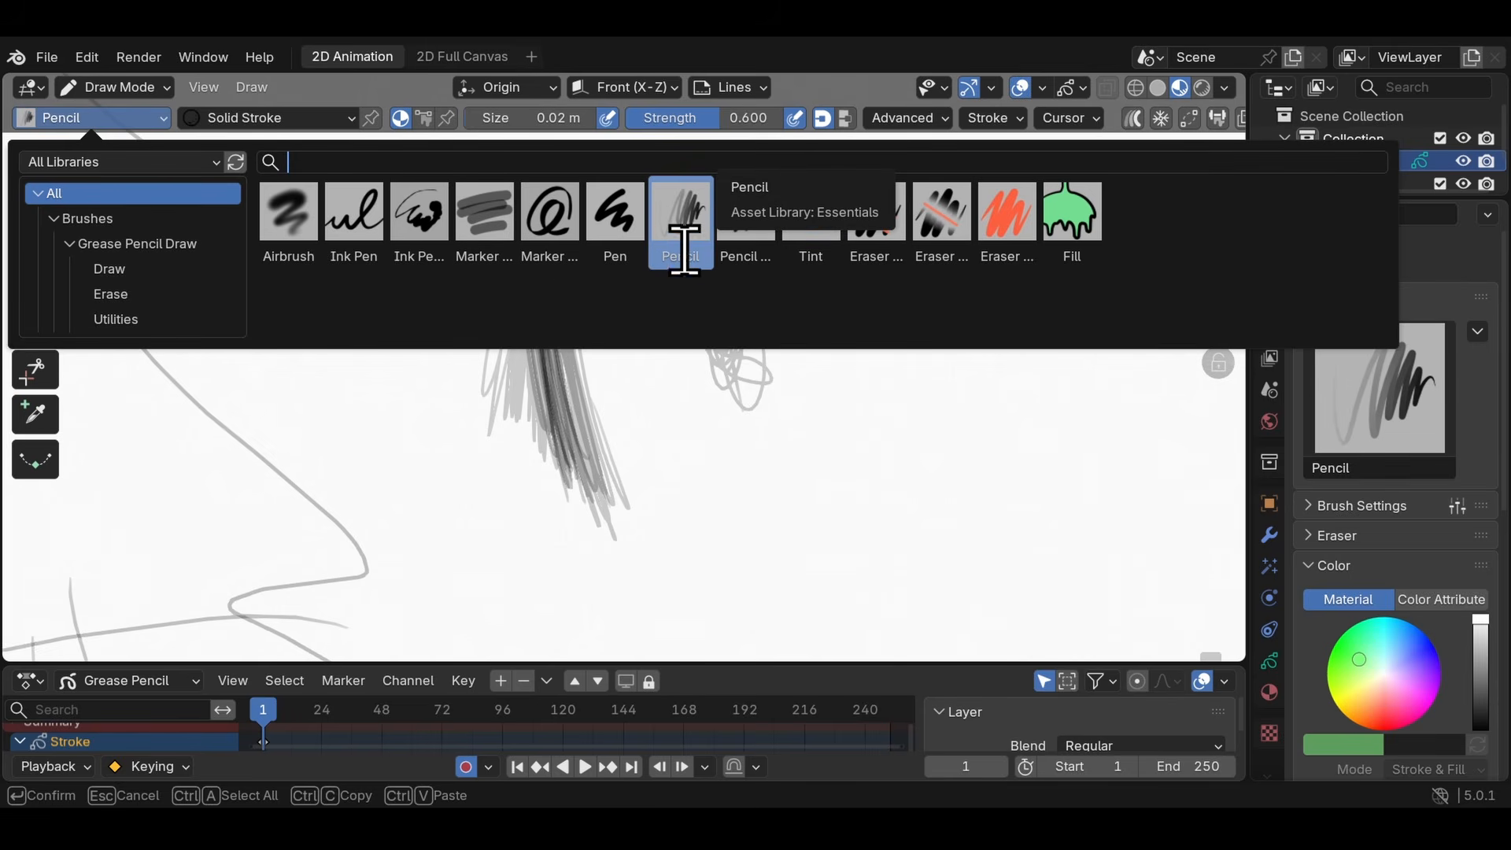
left_click(356, 229)
mouse_move(650, 276)
left_mouse_down()
mouse_move(735, 482)
mouse_move(864, 273)
mouse_move(911, 551)
mouse_move(1046, 458)
left_mouse_up()
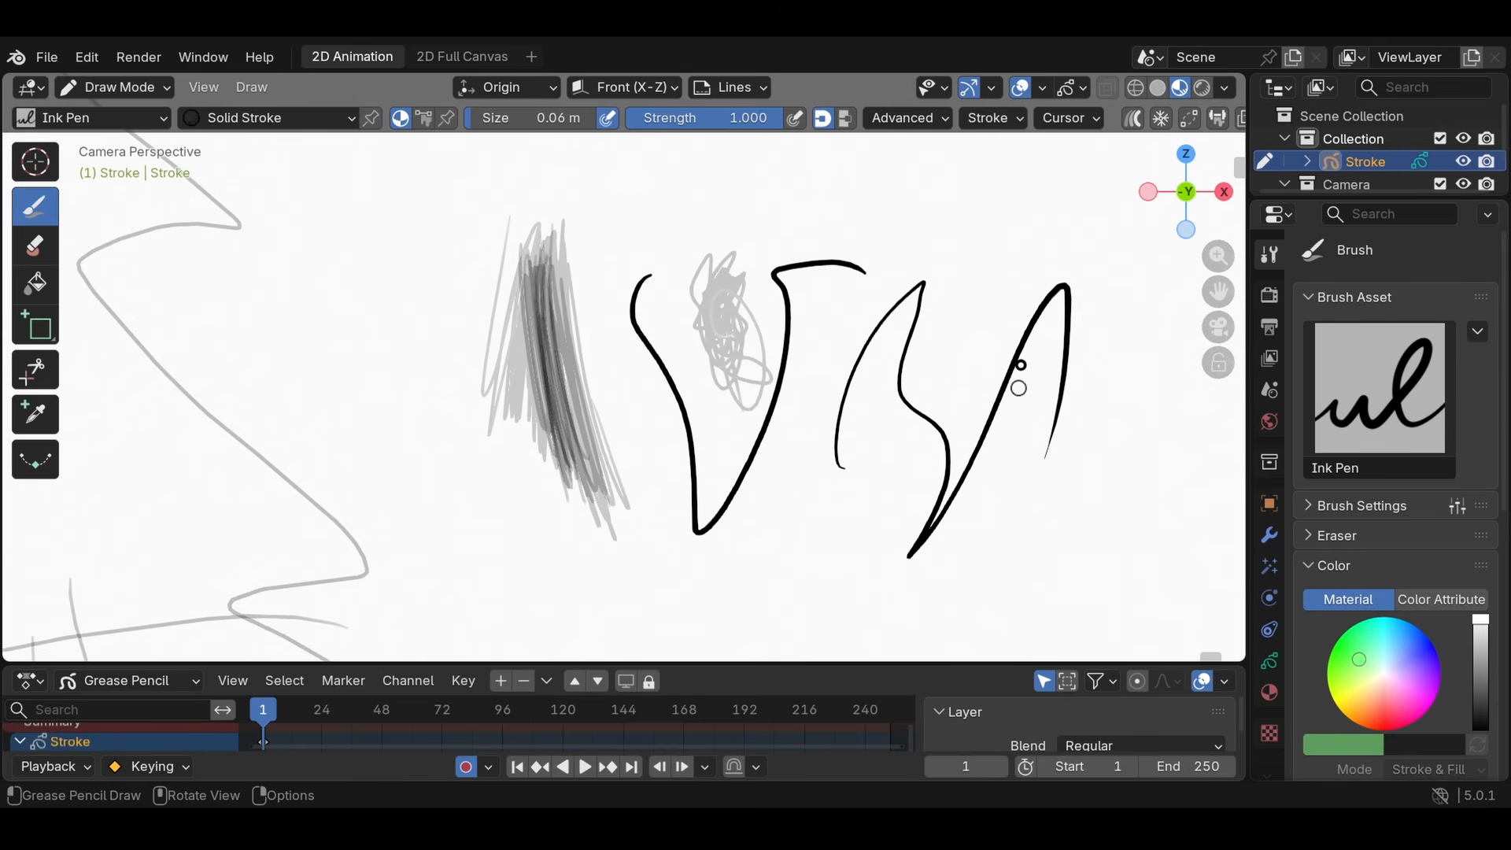
left_click_drag(836, 187, 796, 494)
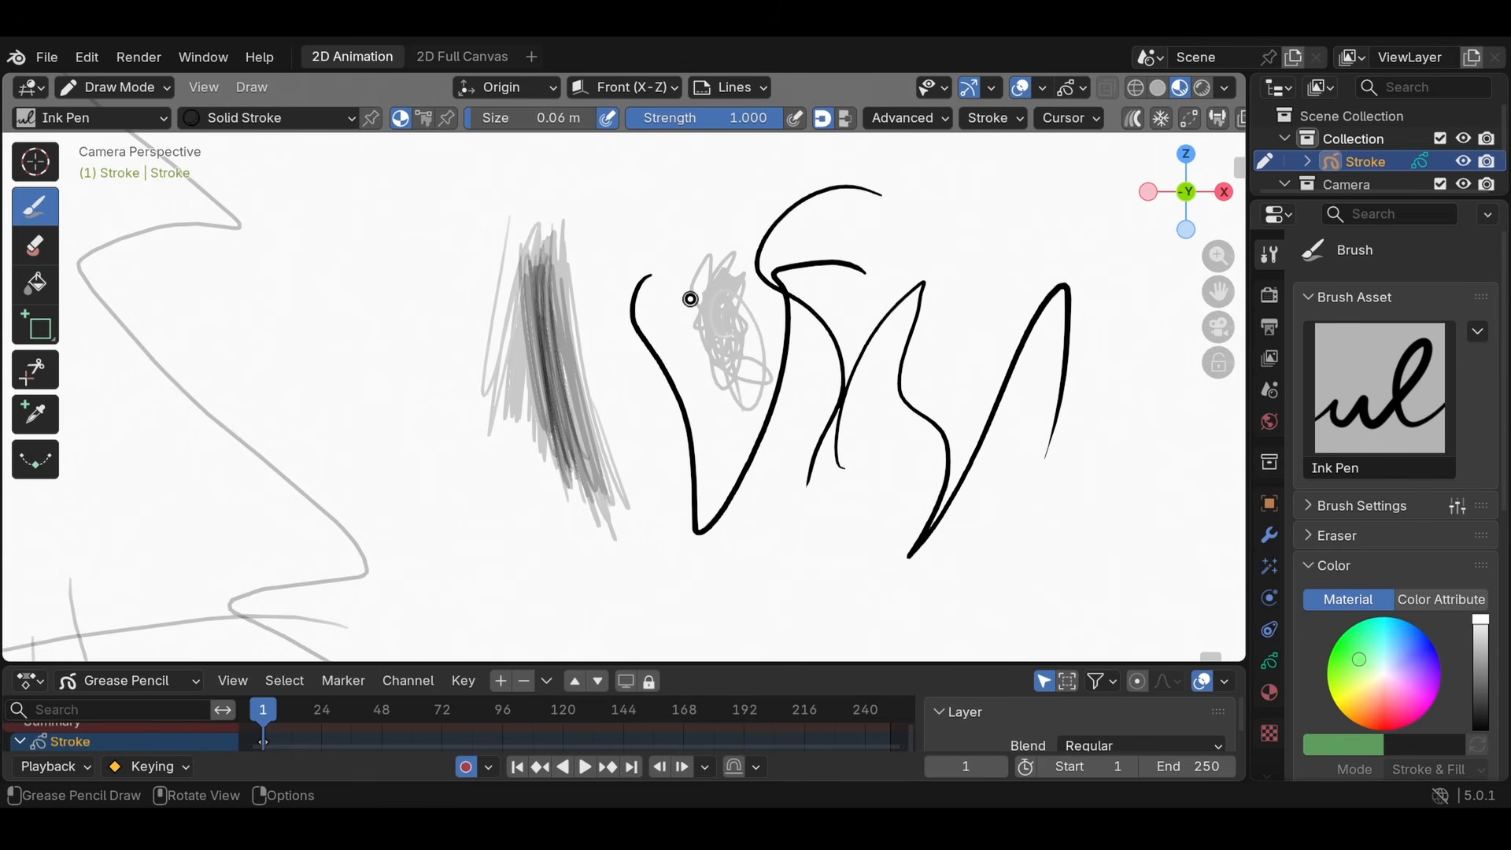
left_click_drag(567, 209, 655, 248)
- Draw a thick Ink Pen stroke at size 0.4 m, then a thinner zigzag stroke at size 0.11 m
left_click(272, 117)
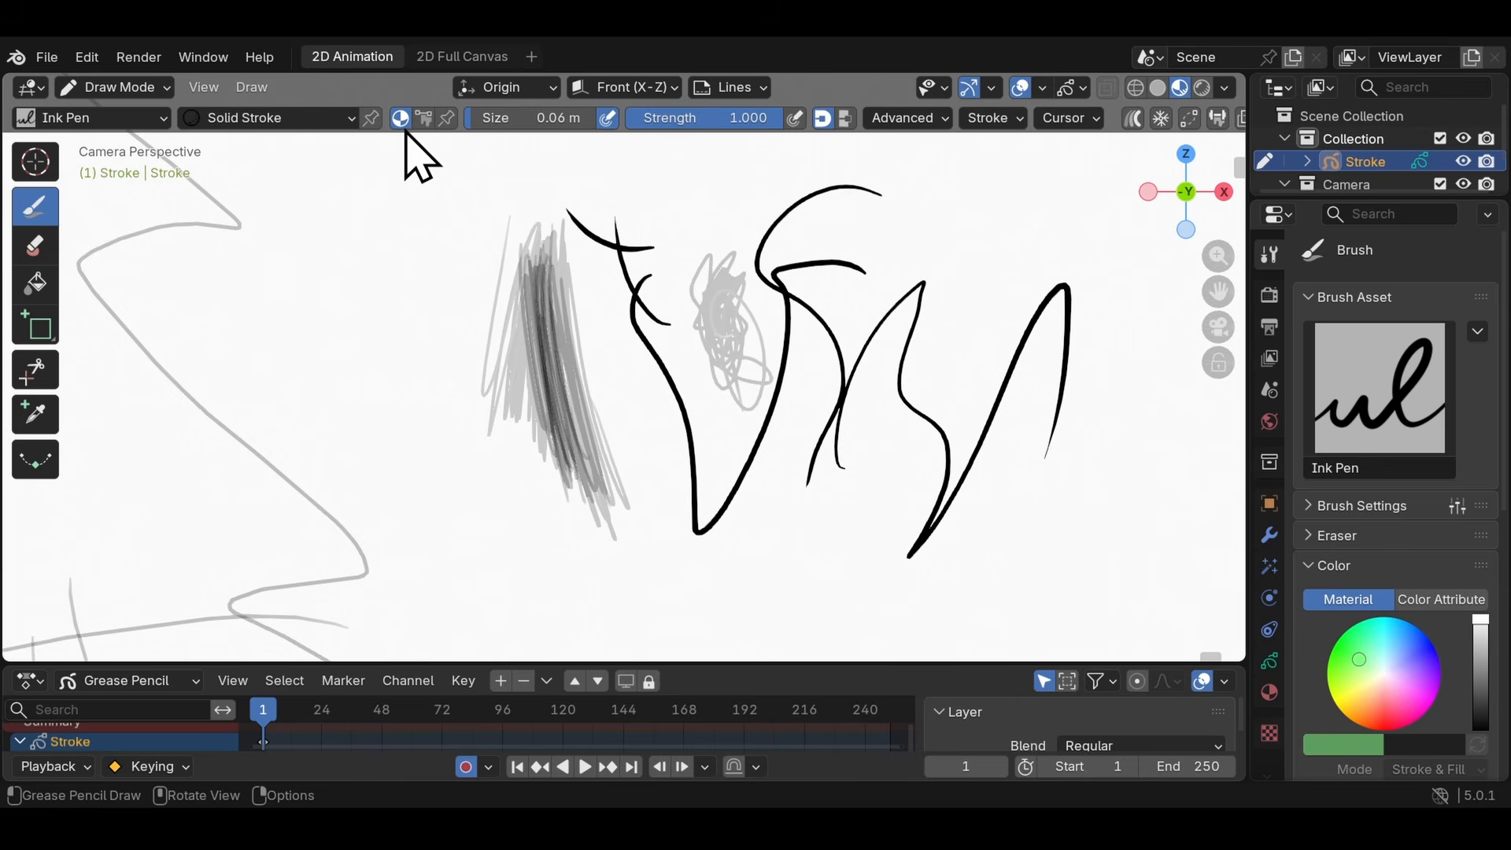
left_click_drag(513, 120, 564, 121)
mouse_move(417, 196)
left_mouse_down()
mouse_move(431, 378)
mouse_move(569, 592)
left_mouse_up()
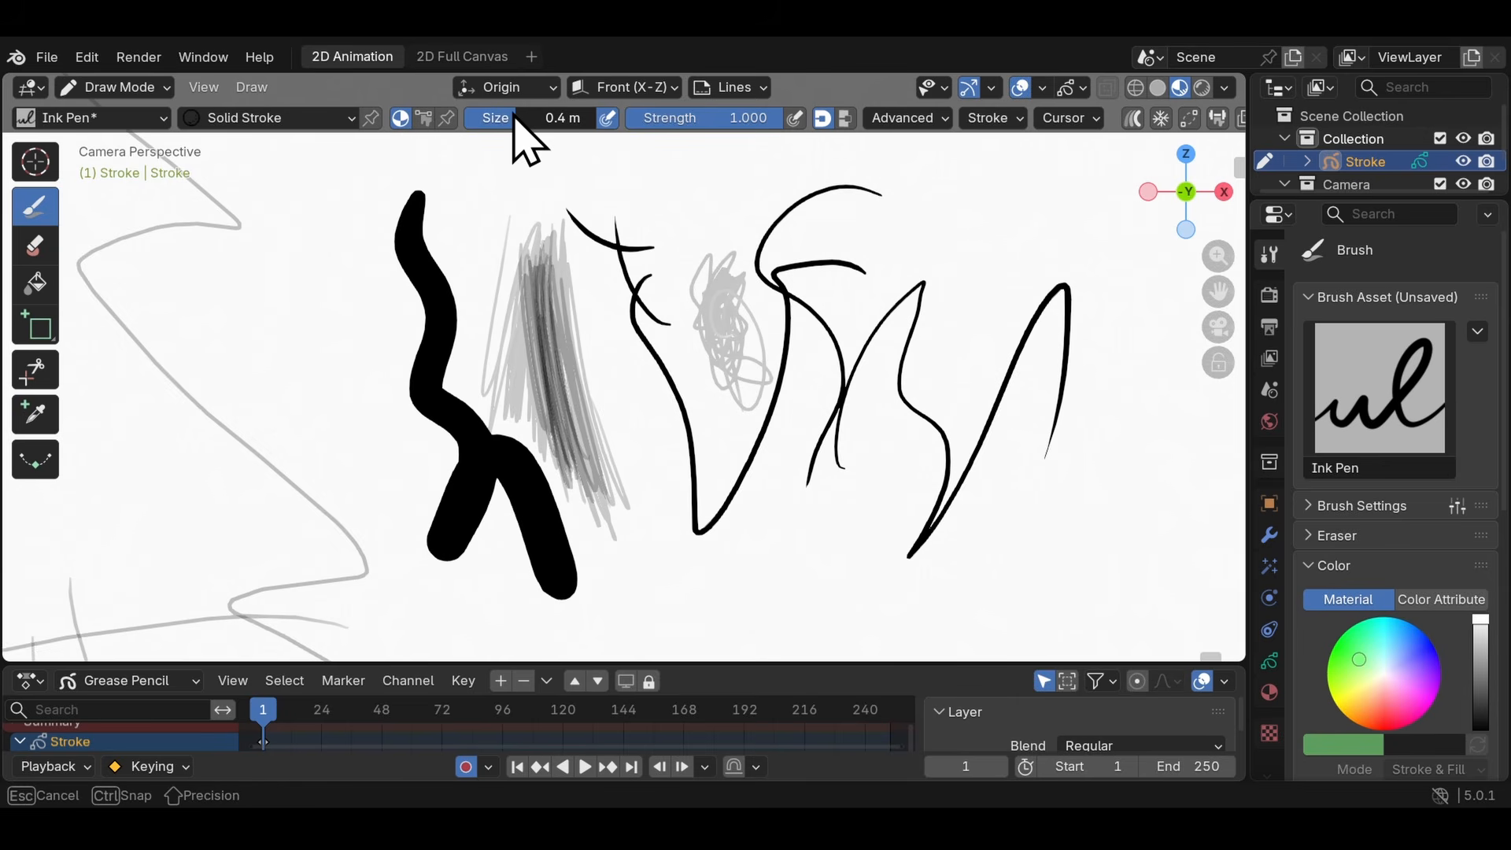
left_click_drag(523, 119, 479, 119)
mouse_move(453, 233)
left_mouse_down()
mouse_move(679, 457)
mouse_move(807, 235)
left_mouse_up()
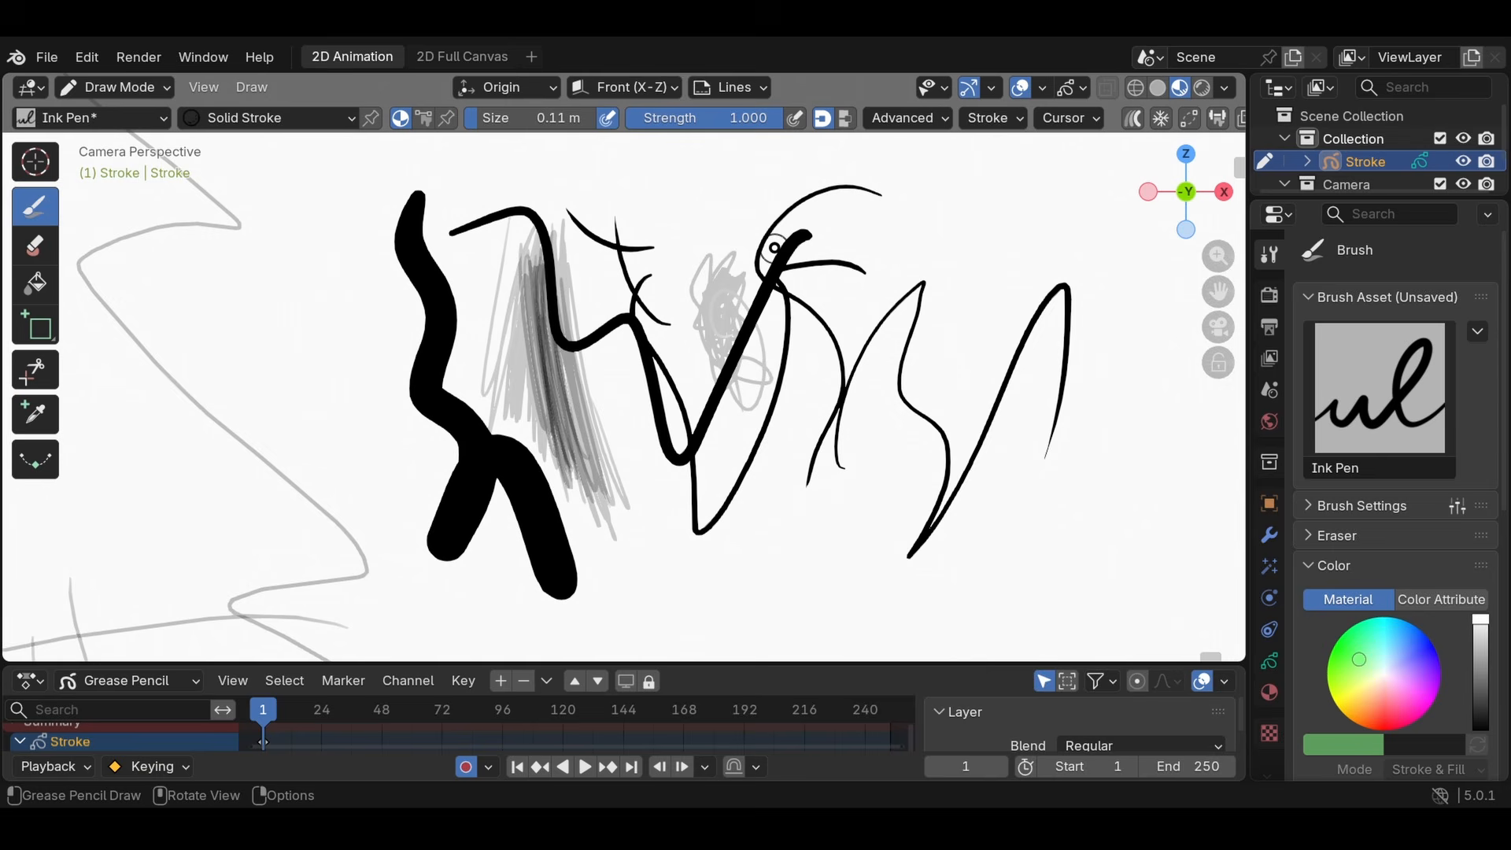
- Turn off pen pressure for brush size and draw a cross and a long curved stroke of uniform thickness
left_click(609, 118)
left_click_drag(641, 153, 667, 272)
left_click_drag(561, 191, 778, 180)
mouse_move(954, 214)
left_mouse_down()
mouse_move(929, 251)
mouse_move(920, 602)
left_mouse_up()
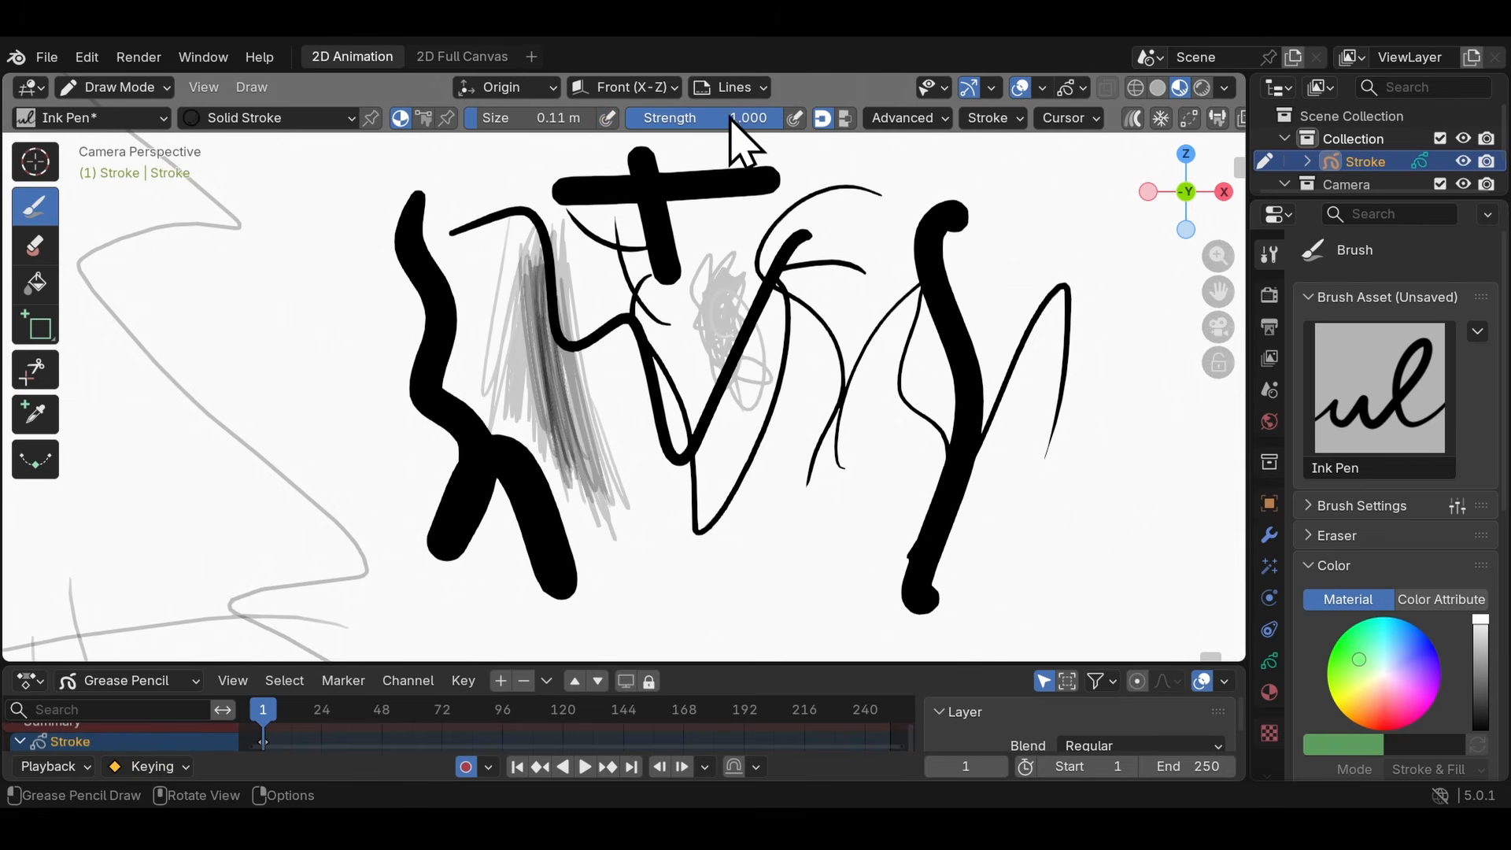
- Lower the brush strength to 0.470 and layer several short overlapping strokes near the canvas top
left_click_drag(742, 115, 655, 104)
mouse_move(877, 193)
left_mouse_down()
mouse_move(858, 346)
mouse_move(858, 310)
left_mouse_up()
left_click_drag(896, 166, 874, 272)
left_click_drag(909, 156, 872, 283)
left_click_drag(899, 194, 868, 302)
- Enable pen pressure for both brush size and strength, and draw a long wavy stroke across the other marks
left_click(609, 118)
left_click(795, 118)
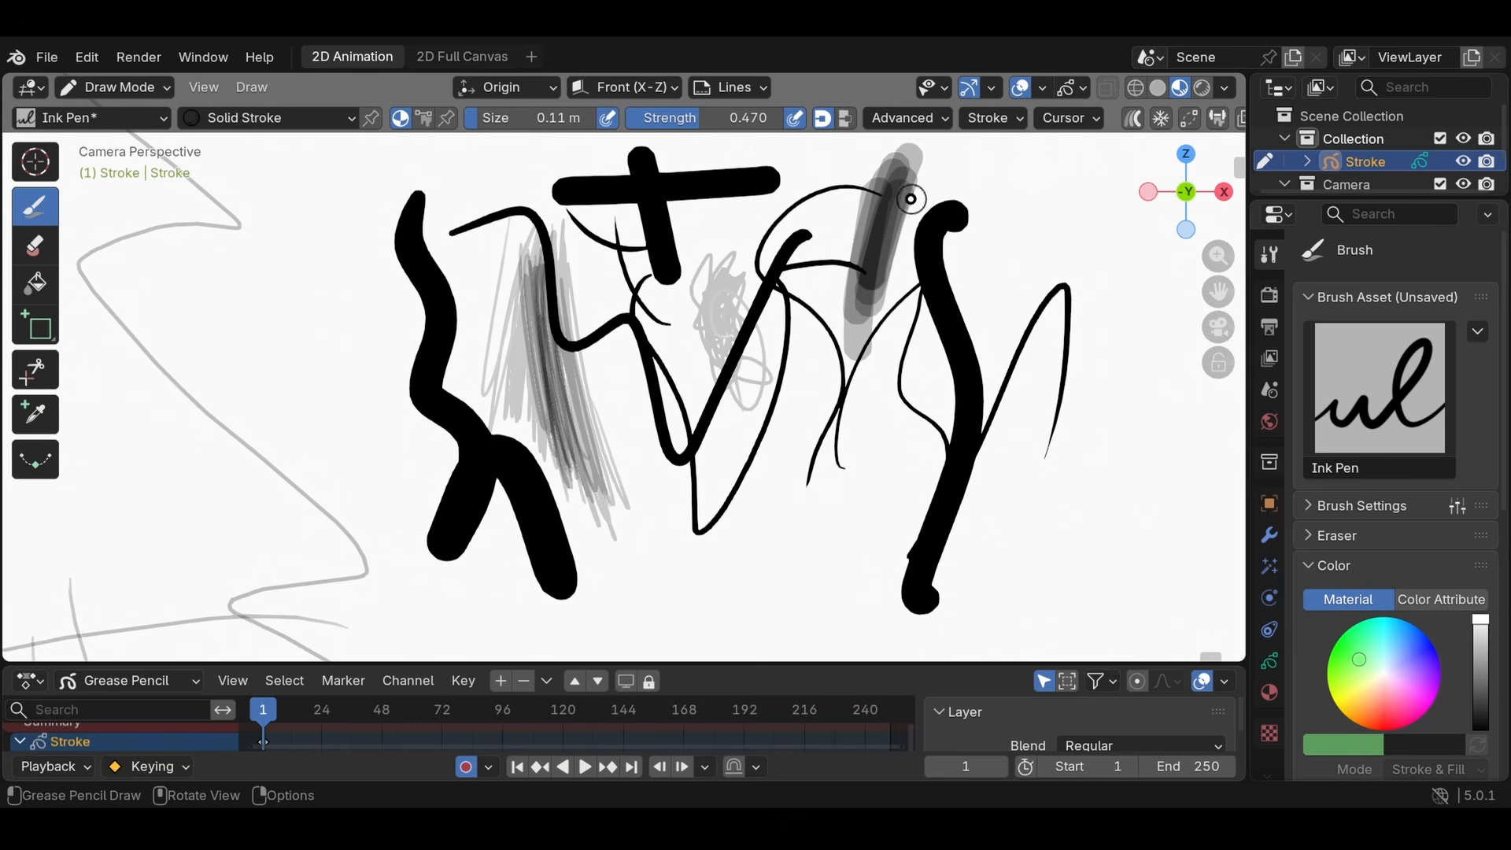
mouse_move(991, 227)
left_mouse_down()
mouse_move(1012, 464)
mouse_move(957, 555)
mouse_move(810, 530)
mouse_move(692, 580)
left_mouse_up()
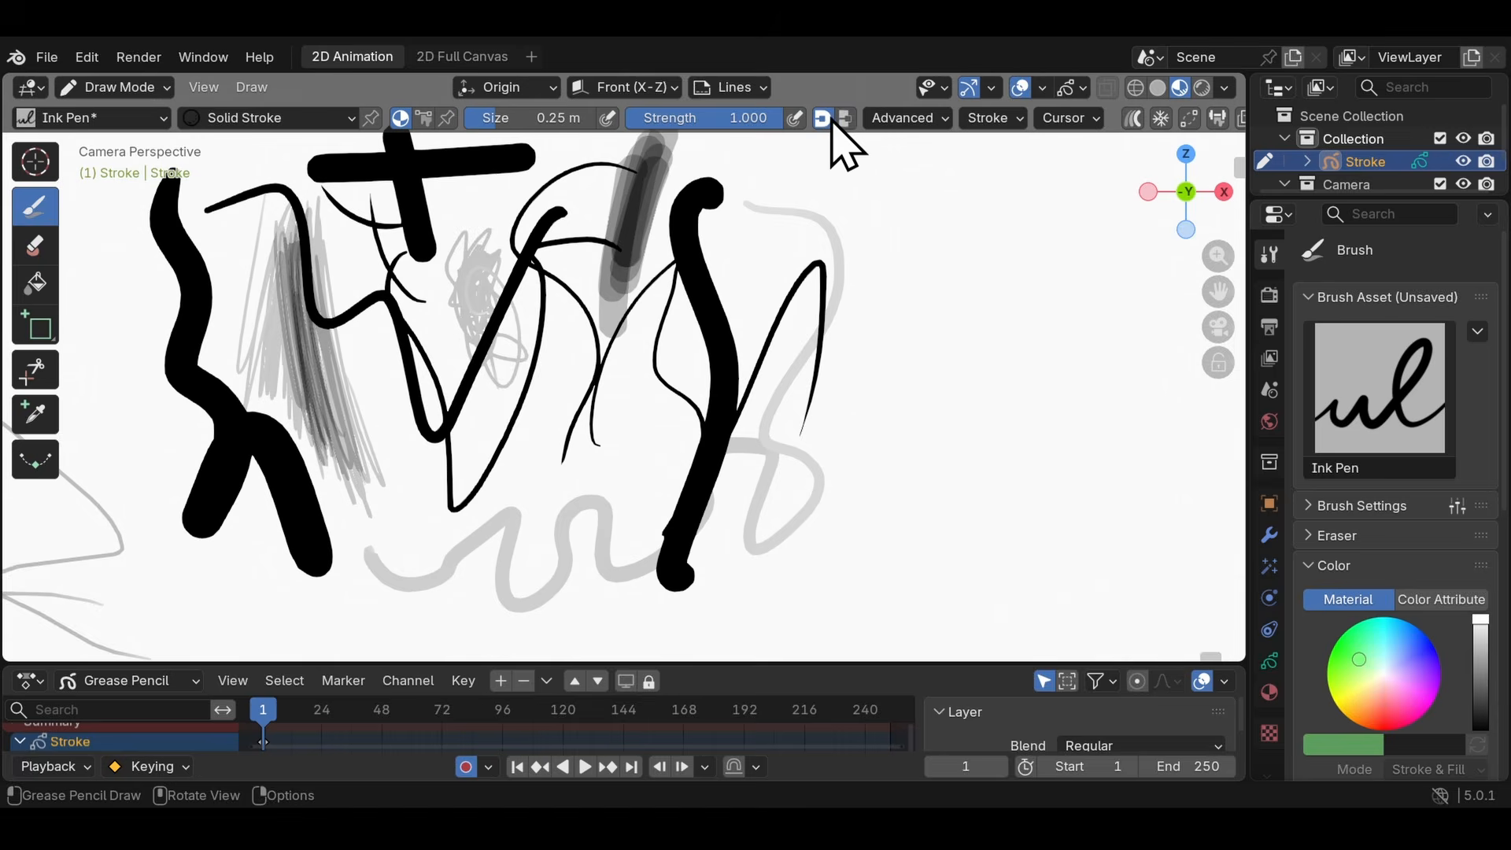
- Draw a vertical stroke with round caps at size 0.25 m and strength 1.000, then switch to flat caps and draw more strokes beside it
left_click_drag(894, 216, 929, 563)
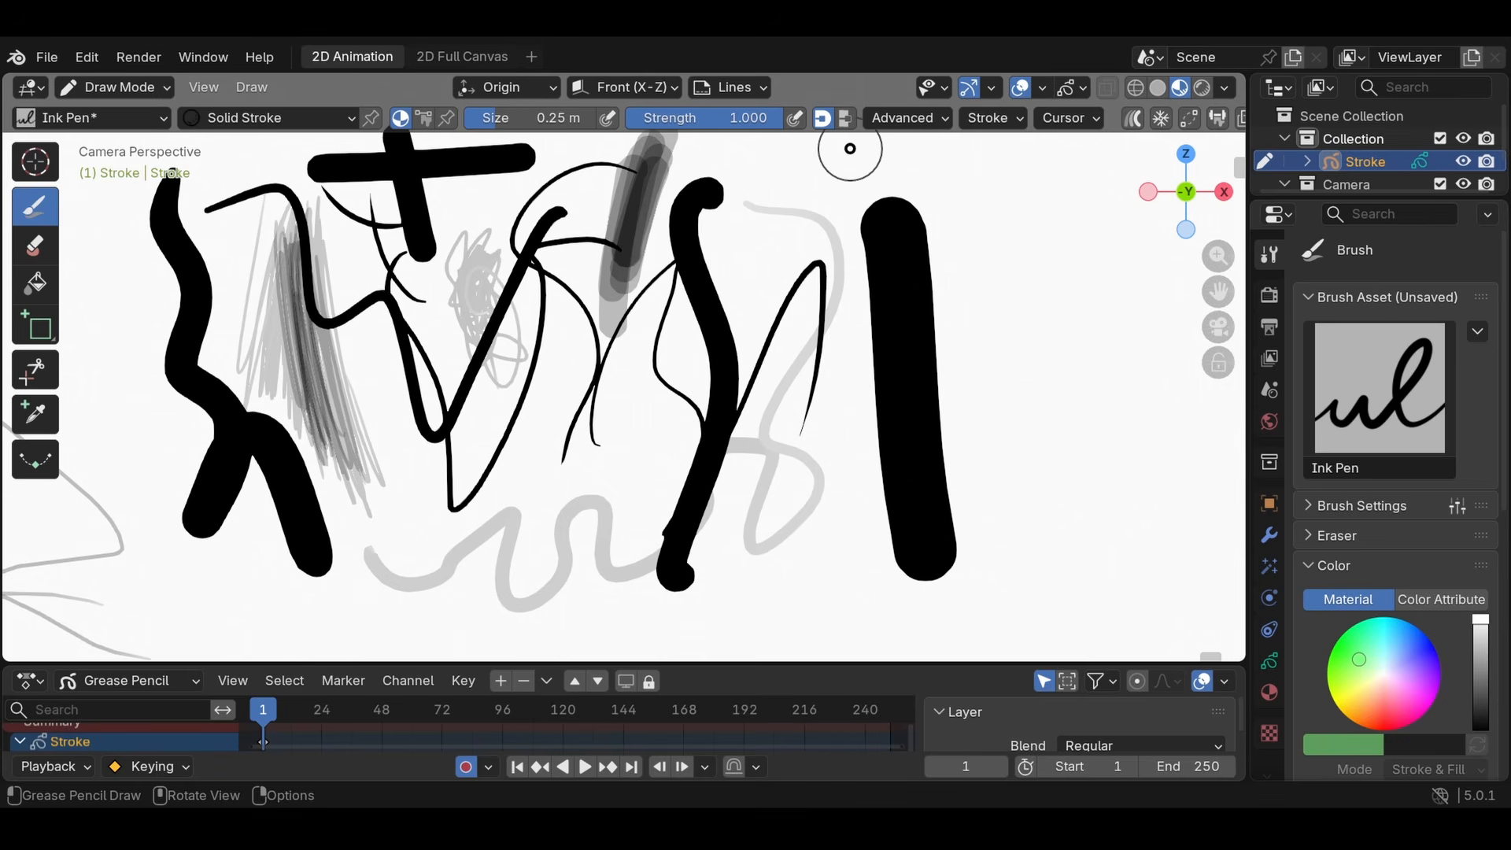
left_click(847, 120)
left_click_drag(980, 211, 1041, 566)
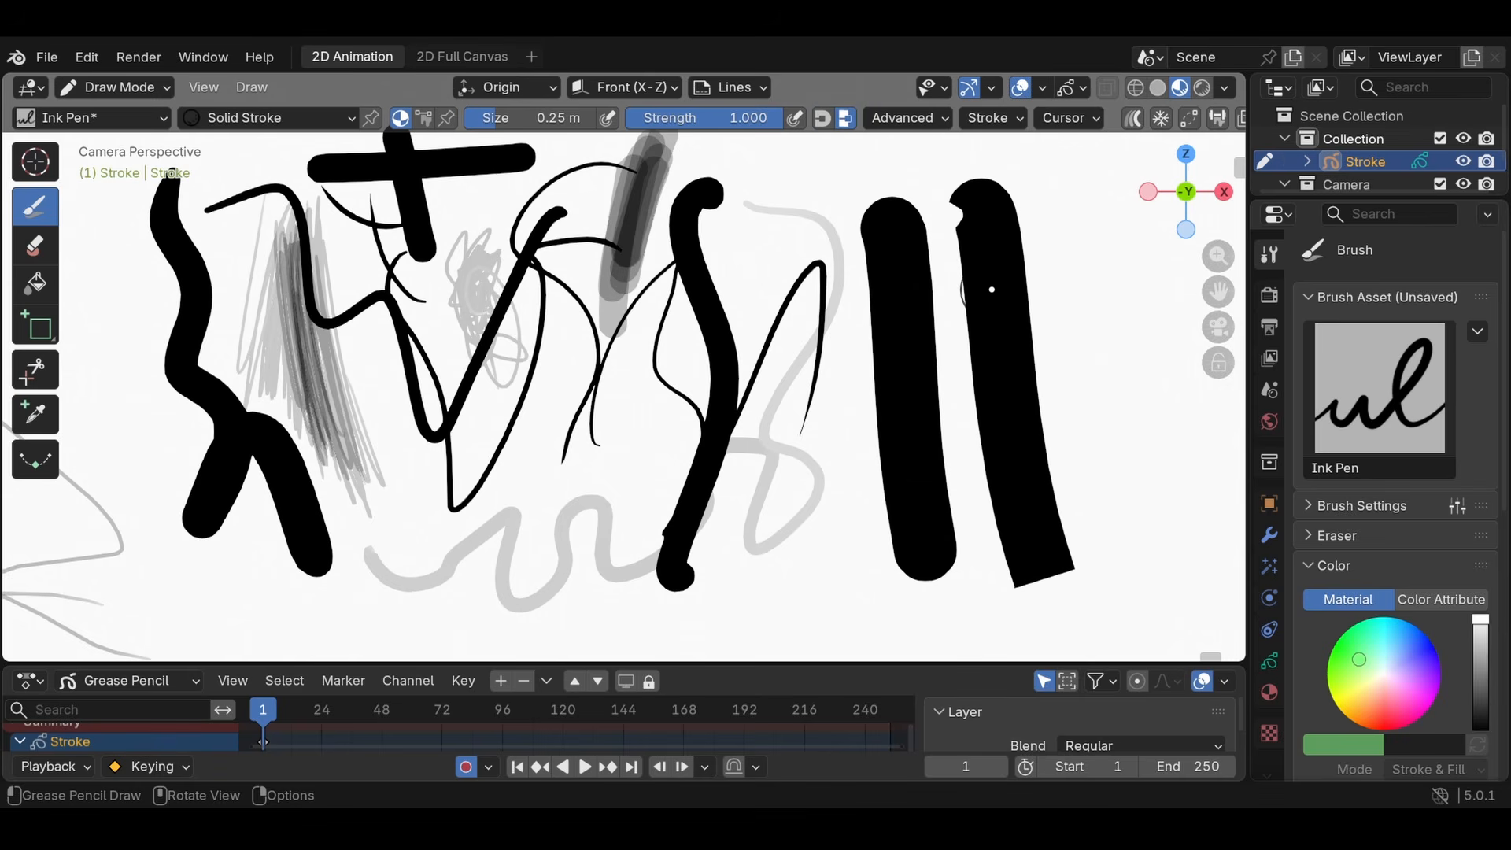
left_click_drag(1079, 202, 1145, 559)
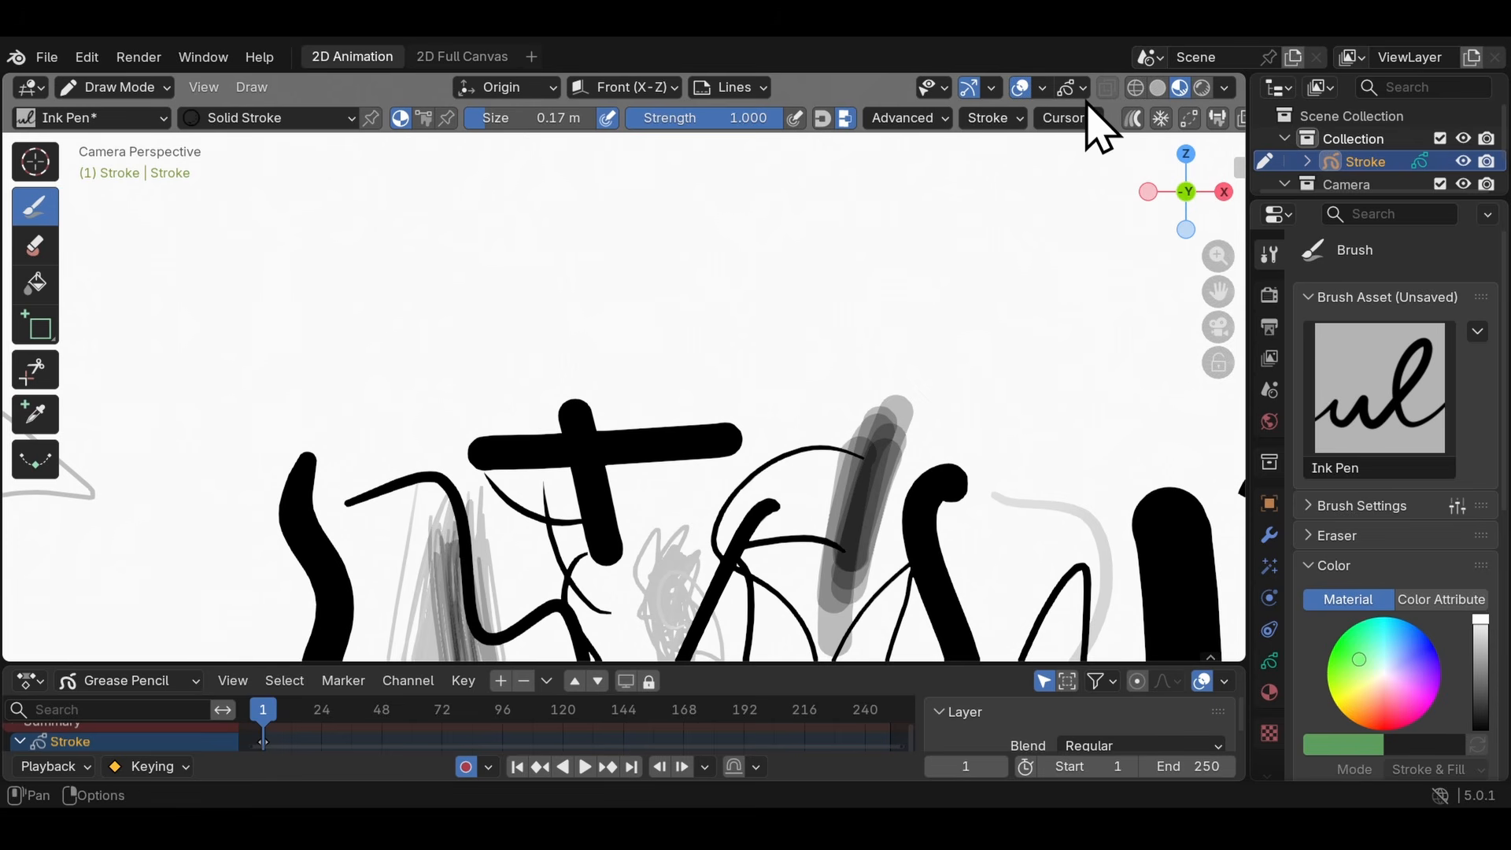
- Set the brush's stroke post-processing to 3 subdivisions and 0.0 px simplify, and draw a long wavy stroke above the earlier marks
left_click(994, 118)
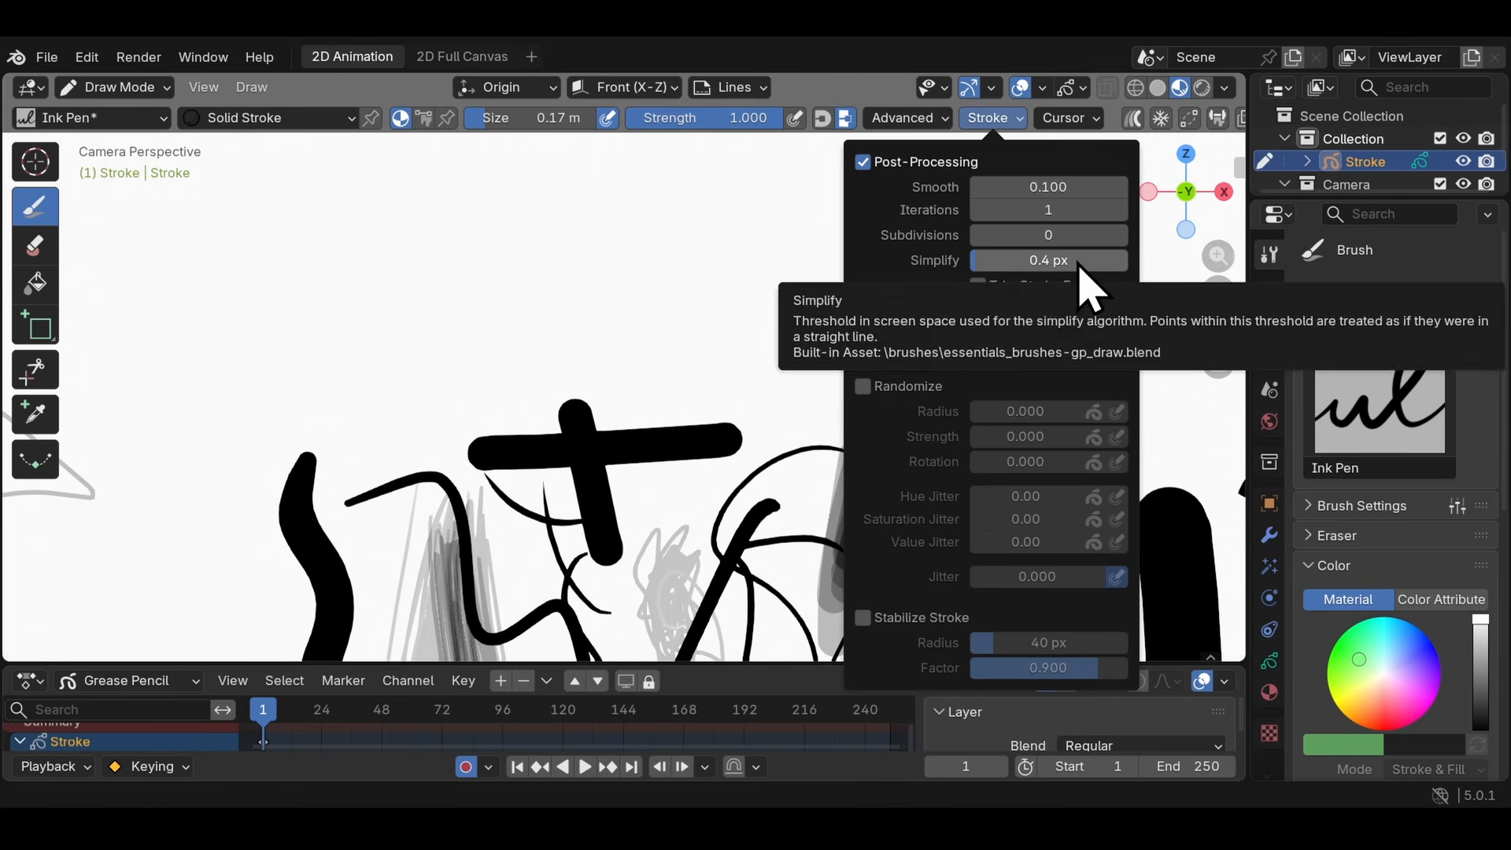
left_click_drag(1086, 275, 1165, 230)
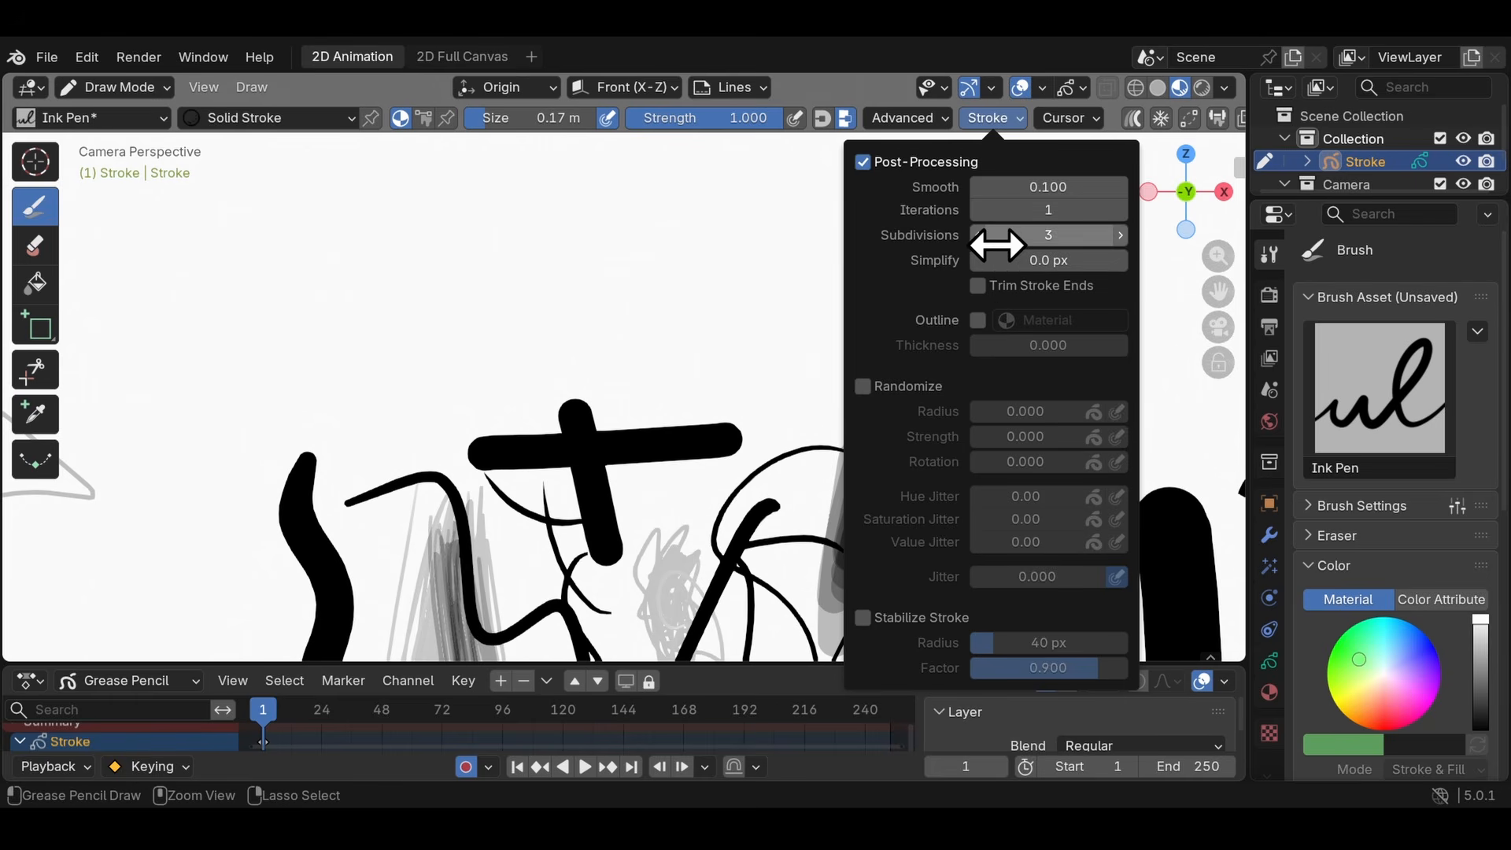
mouse_move(209, 223)
left_mouse_down()
mouse_move(294, 304)
mouse_move(671, 278)
left_mouse_up()
- Set subdivisions to 0 and simplify to 0.7 px, and draw a second wavy stroke just above the first one
left_click(1015, 118)
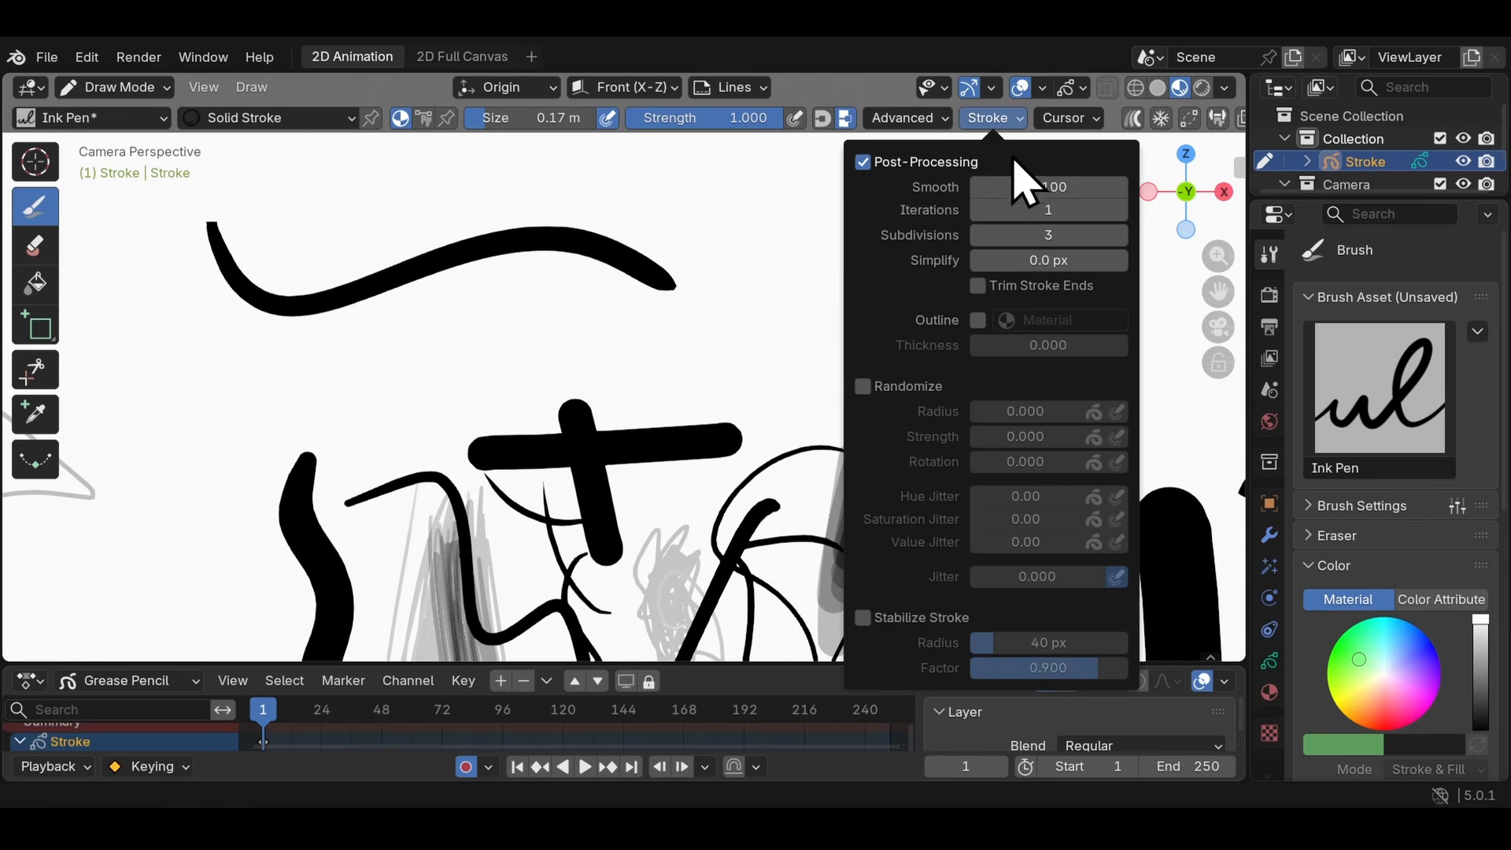
type("0.7")
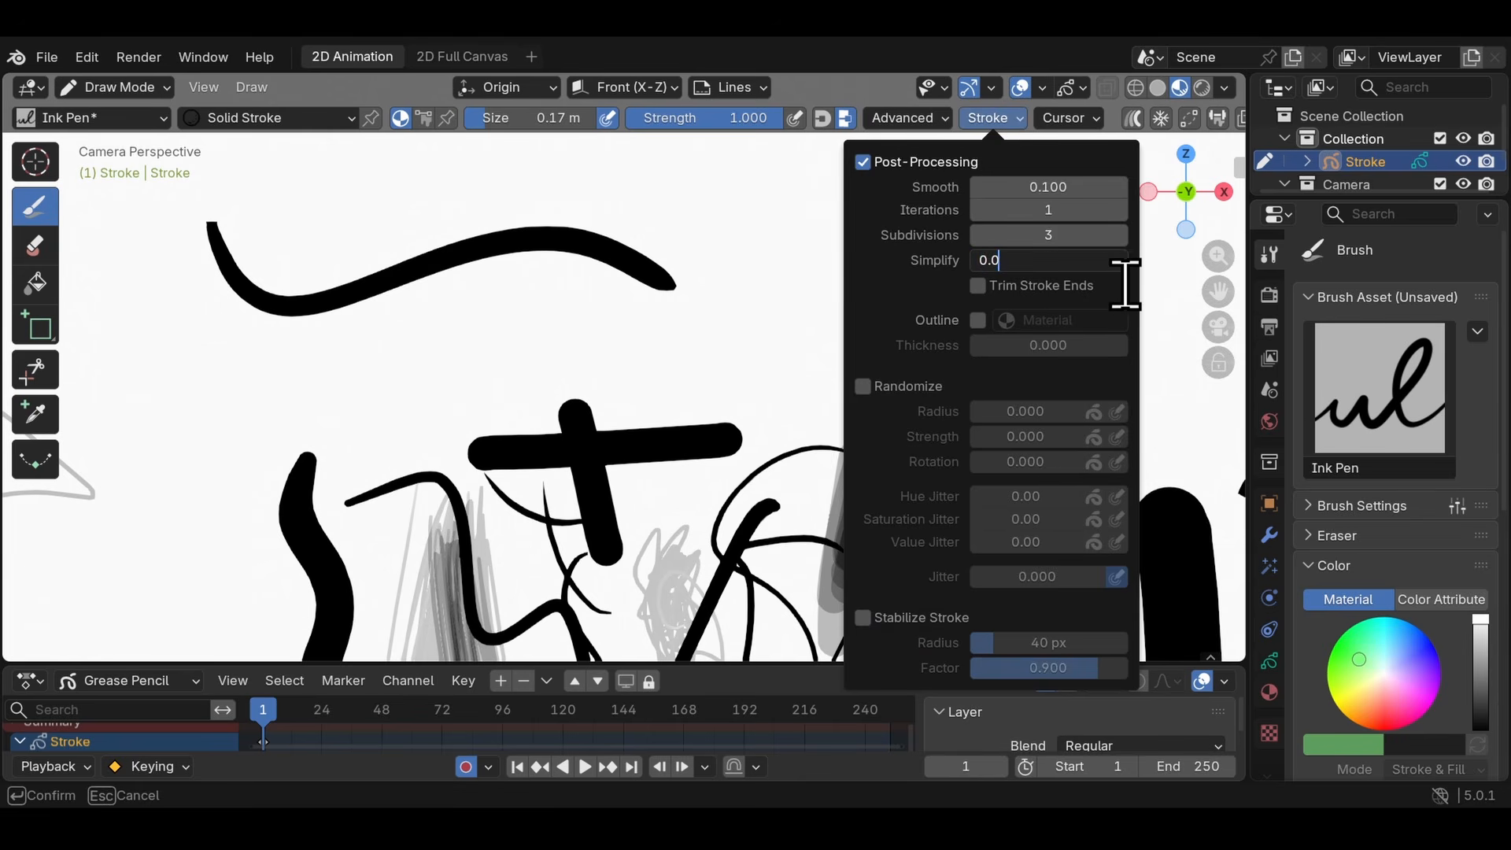
key("Return")
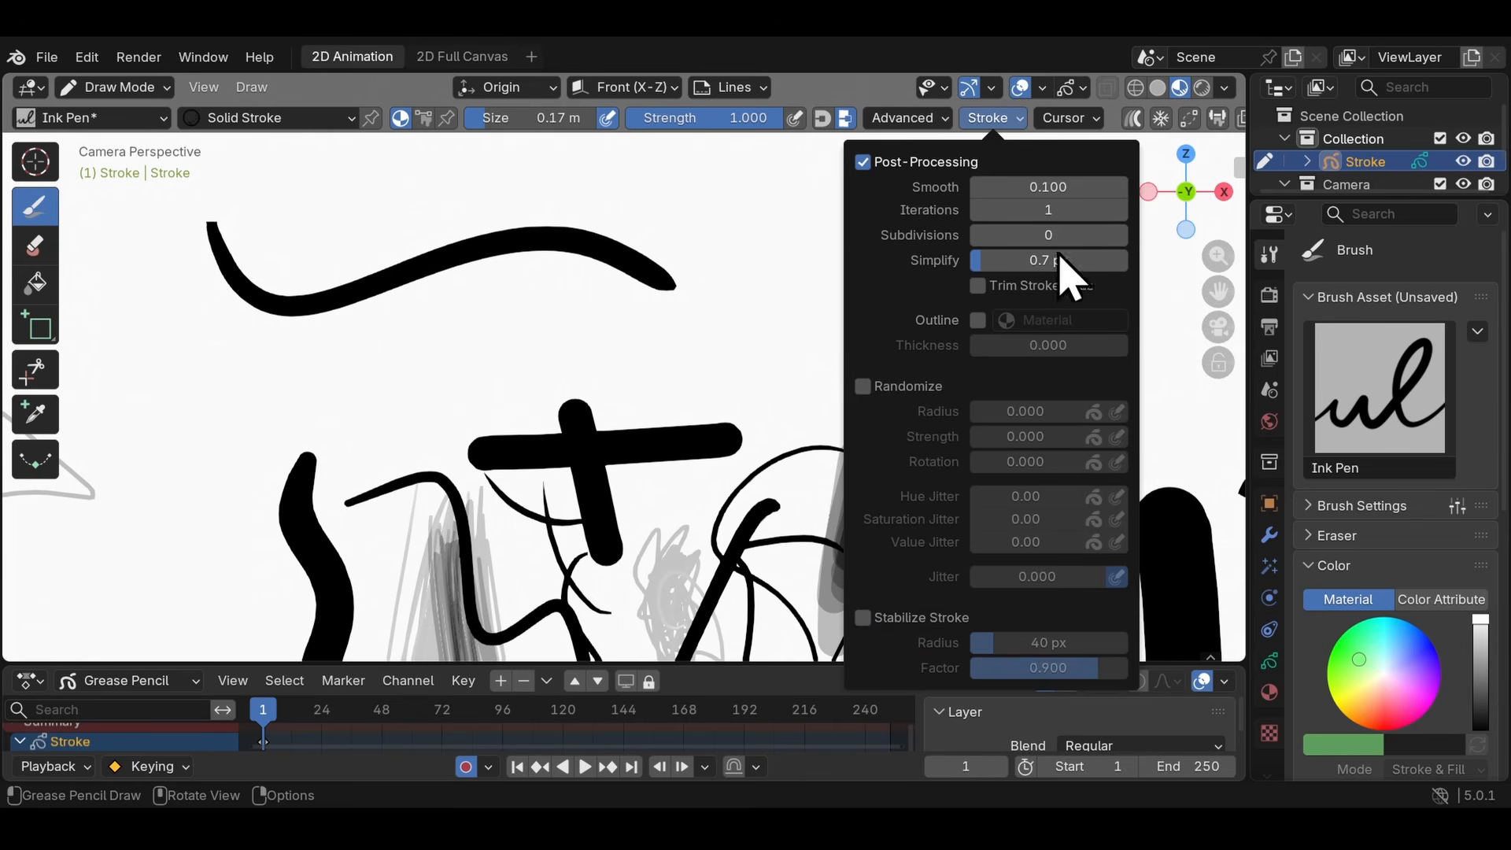
left_click_drag(236, 177, 697, 260)
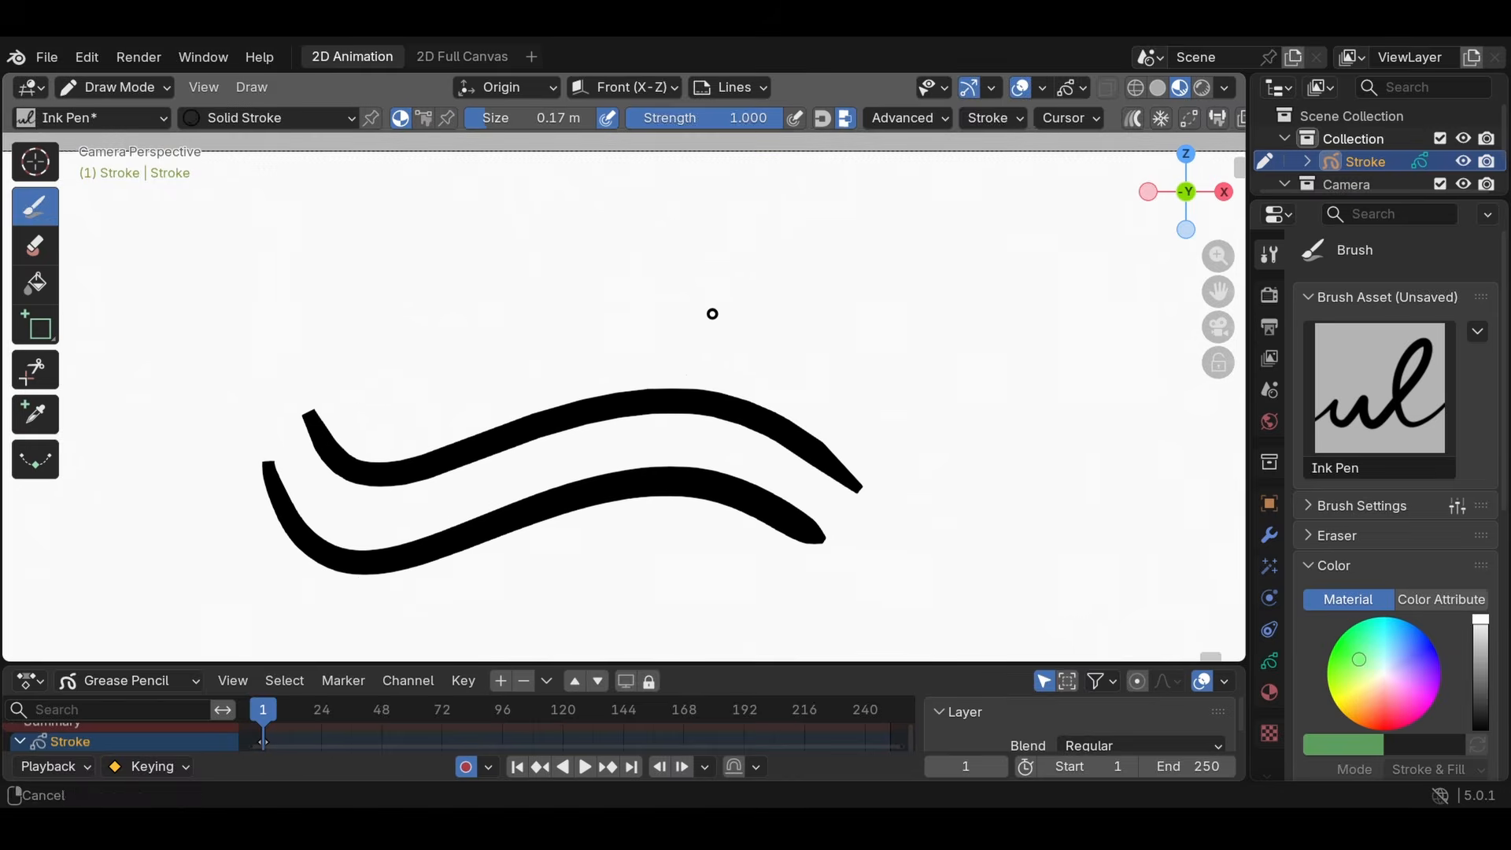
- Compare the point density of the two wavy strokes up close in Edit Mode
scroll(759, 310, "up", 2)
mouse_move(712, 314)
middle_mouse_down("shift")
mouse_move(768, 303)
mouse_move(628, 316)
mouse_move(528, 302)
middle_mouse_up("shift")
scroll(642, 315, "down", 1)
scroll(522, 300, "down", 1)
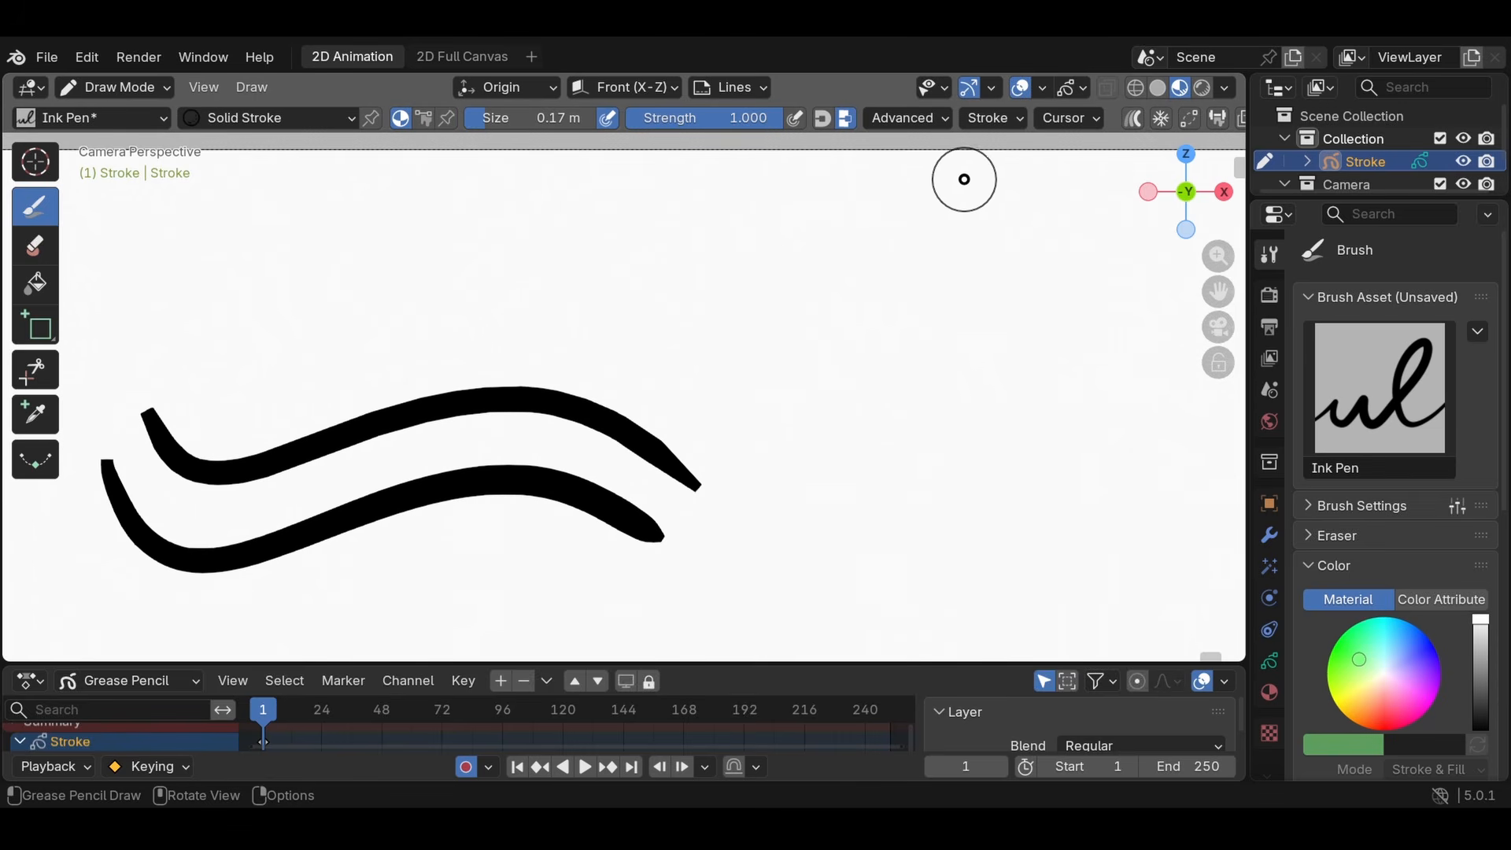
- Scroll through the tool settings header and resize the editor areas around the viewport
scroll(1002, 129, "down", 1)
scroll(955, 314, "down", 1)
middle_click_drag(955, 315, 445, 289, "shift")
scroll(866, 318, "up", 1)
middle_click_drag(600, 267, 759, 259, "shift")
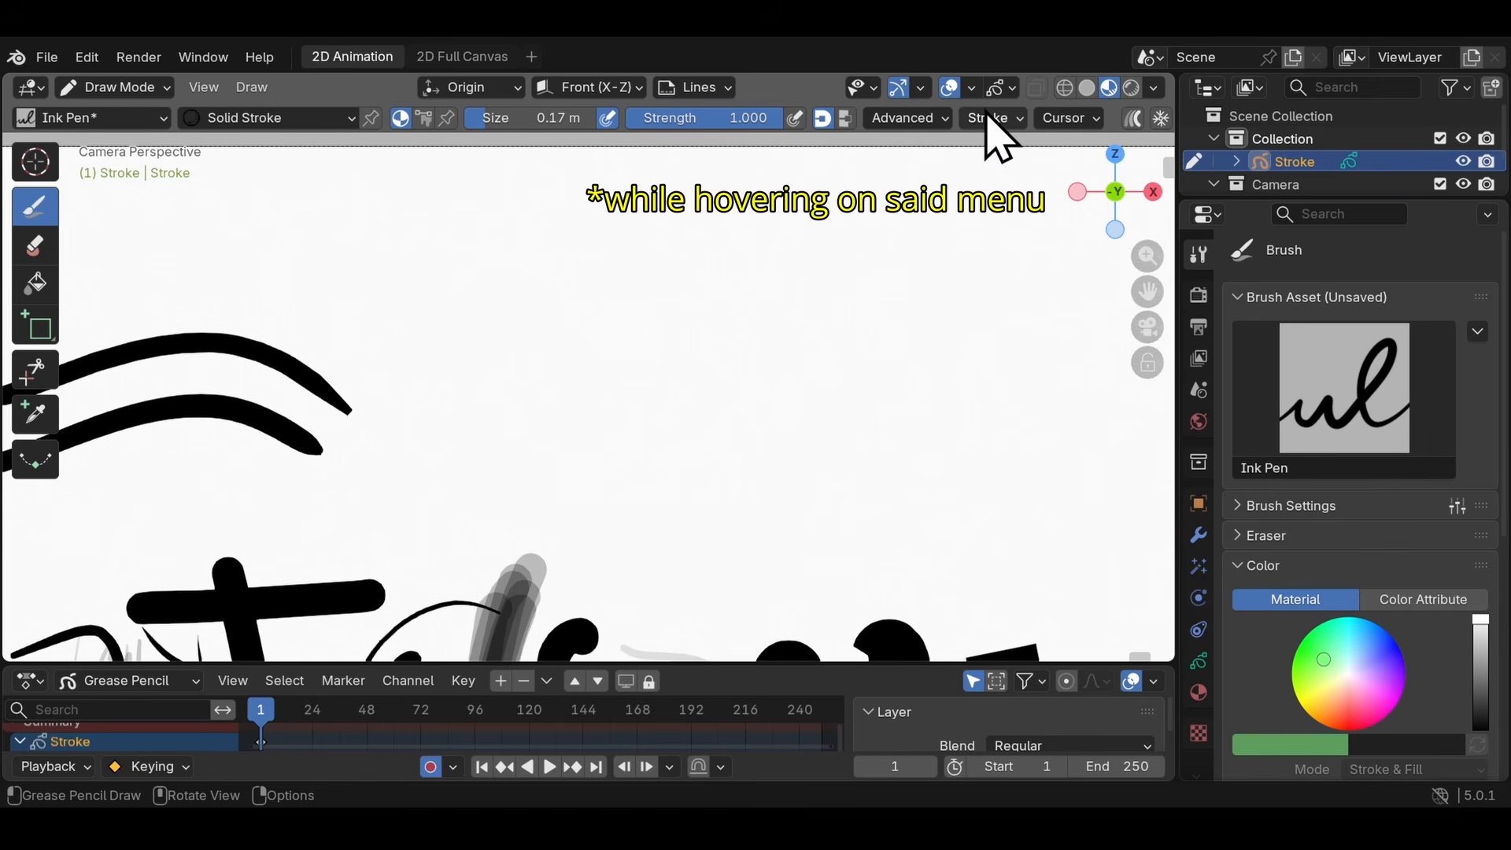
scroll(996, 135, "down", 3)
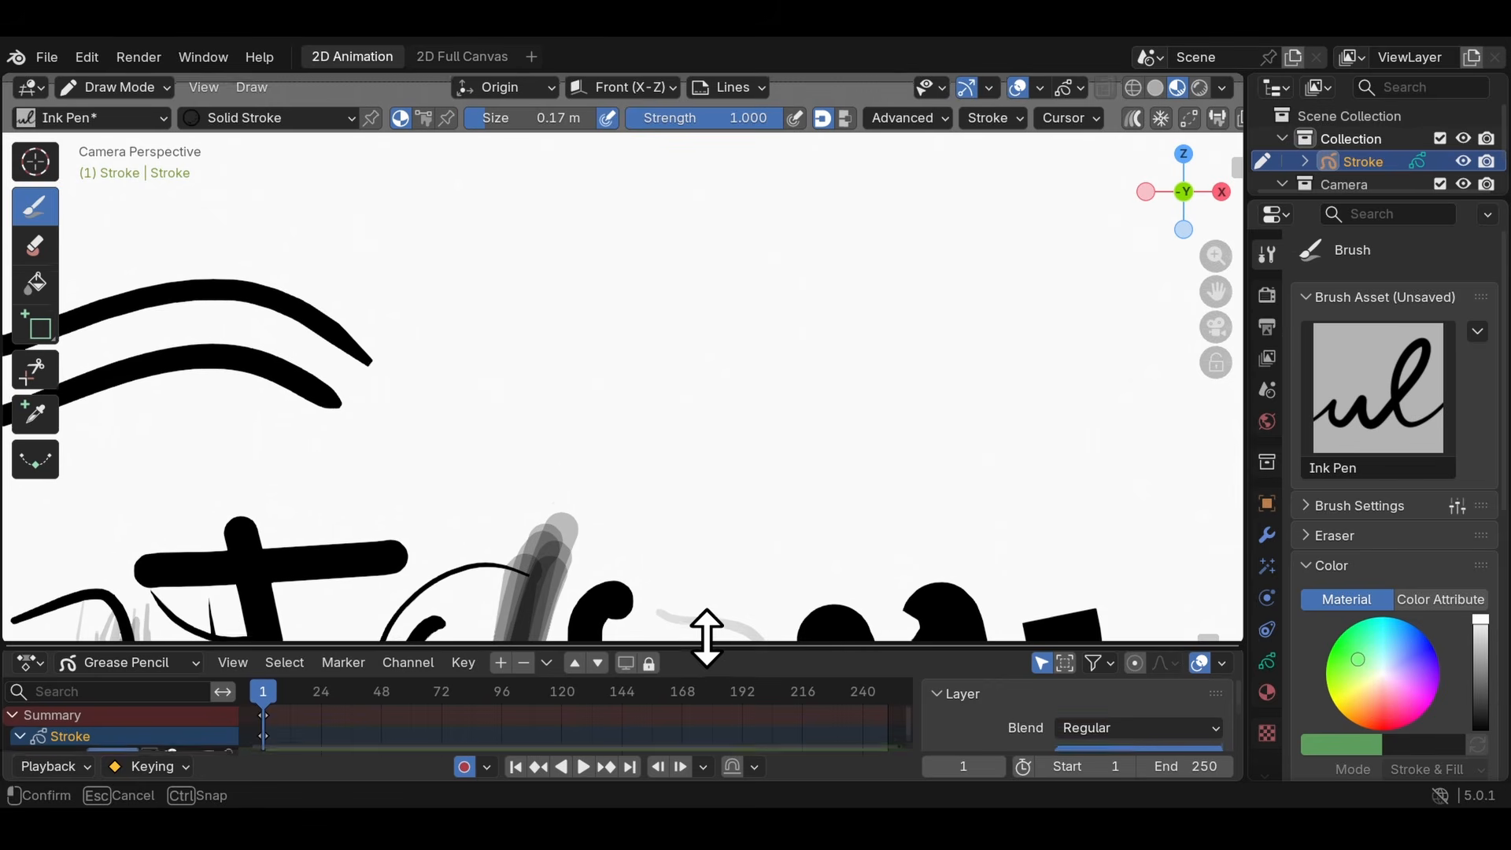
mouse_move(1250, 455)
left_mouse_down()
mouse_move(1249, 439)
mouse_move(1130, 448)
mouse_move(1245, 428)
mouse_move(1251, 441)
left_mouse_up()
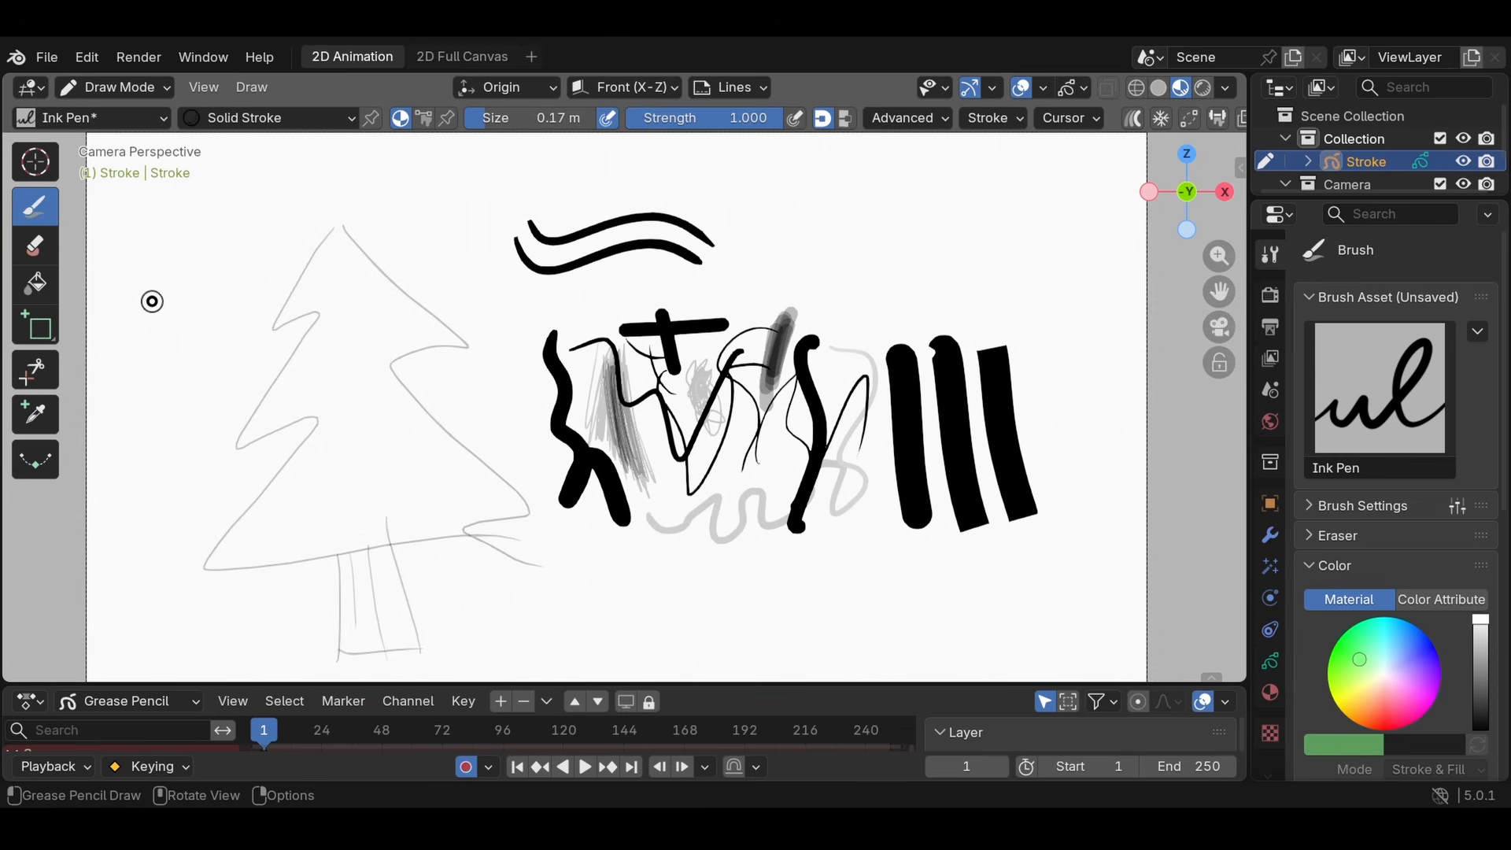
- Activate the Erase tool with the Eraser Hard brush at 60 px and enable pen pressure for its strength
left_click(36, 245)
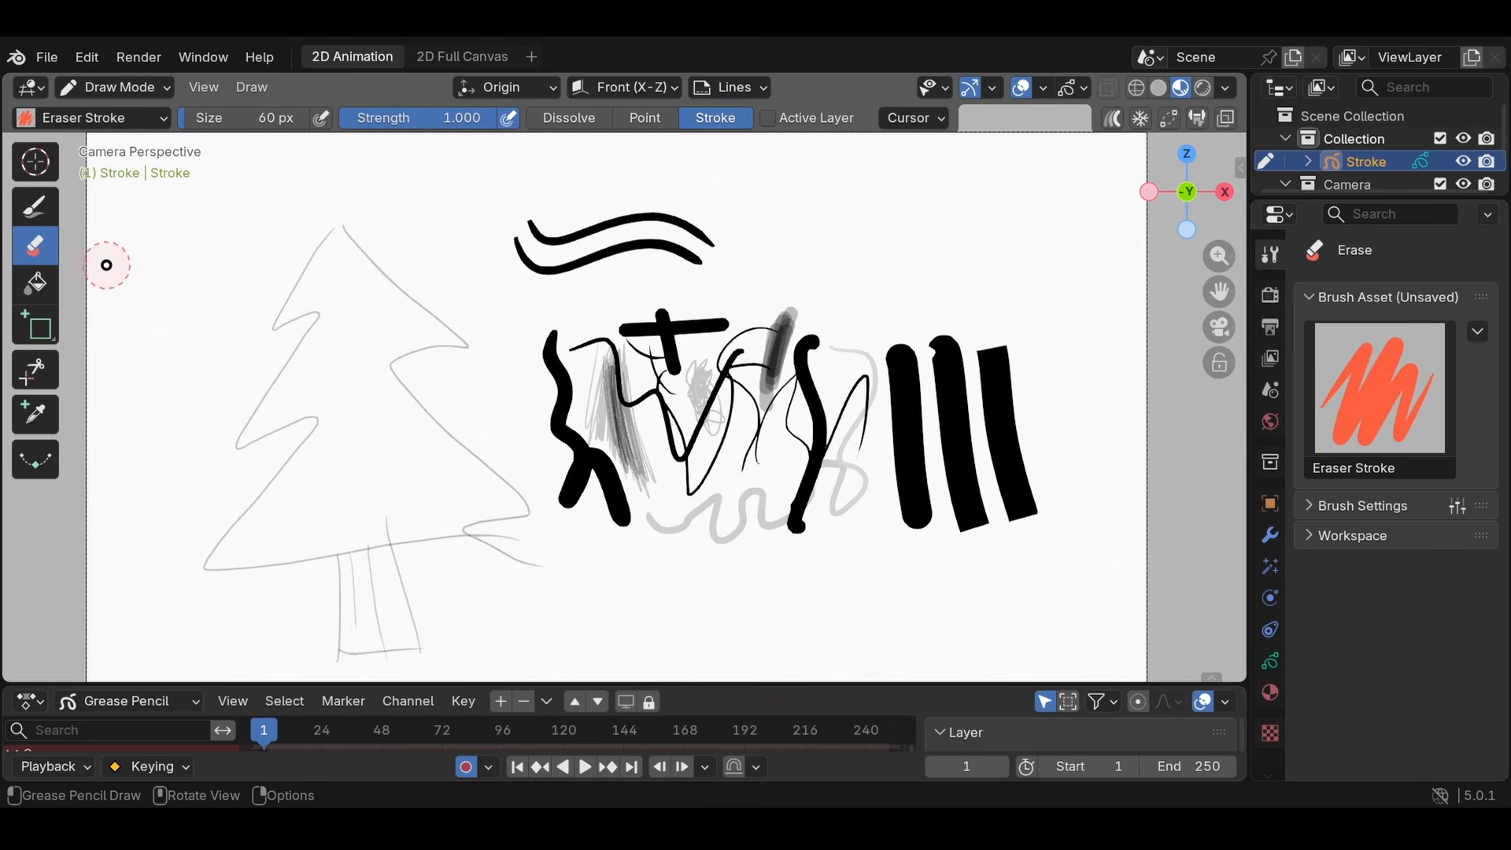
left_click(49, 256)
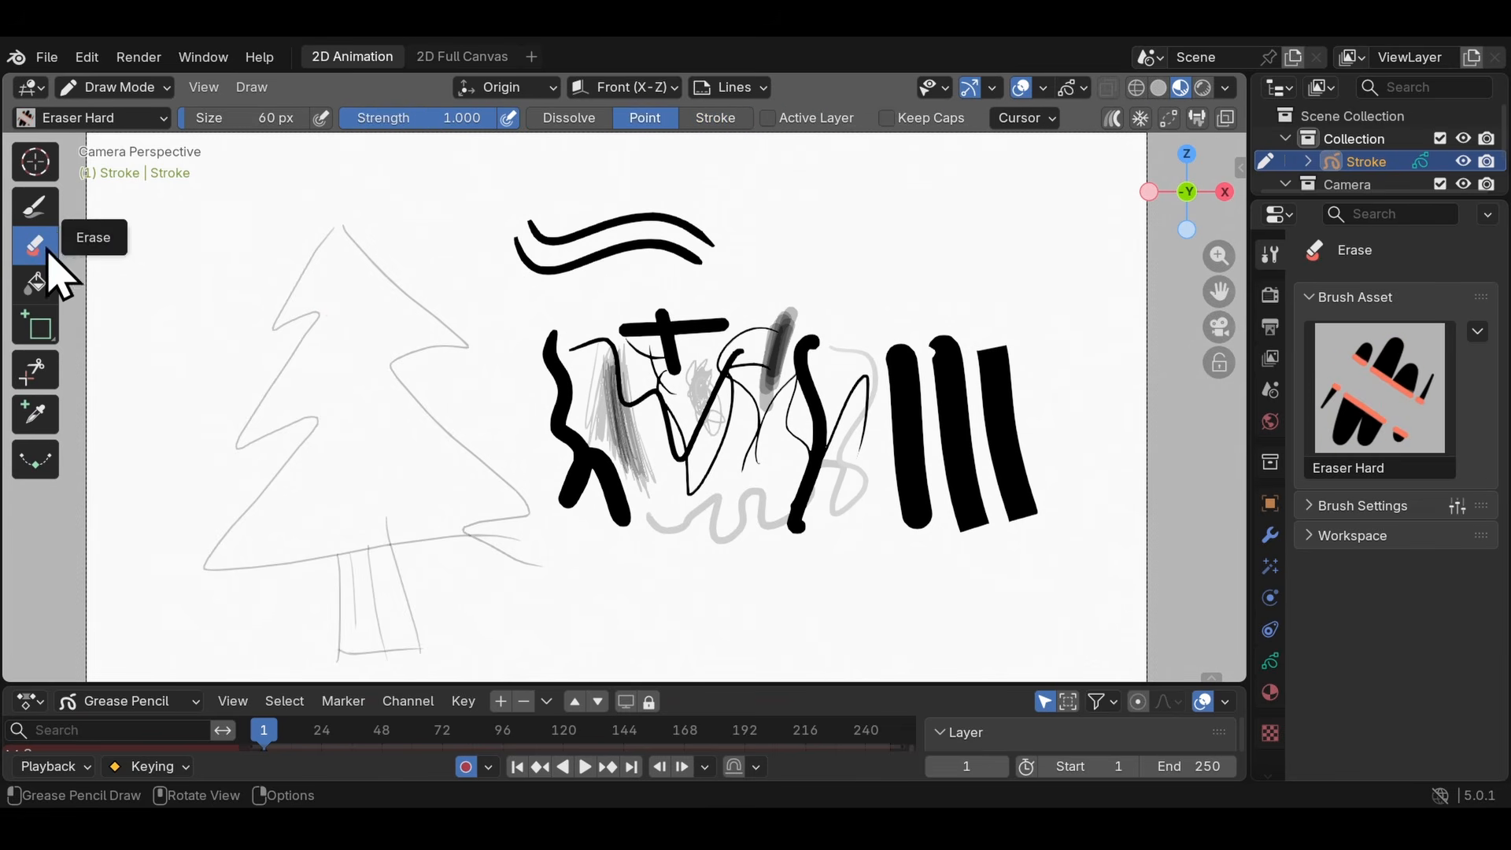
left_click(67, 120)
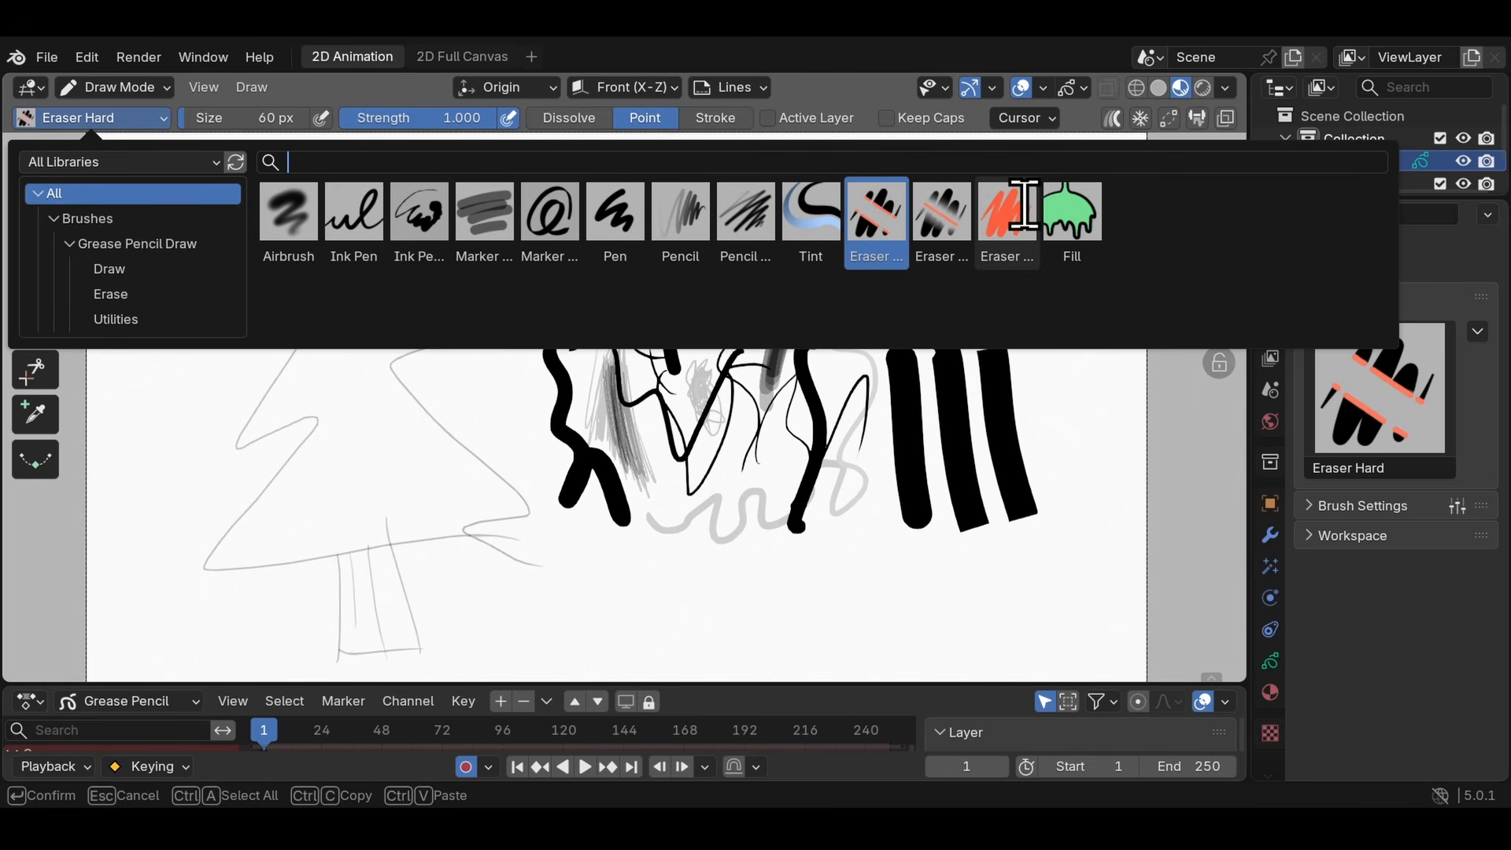
left_click(880, 224)
left_click_drag(258, 117, 260, 117)
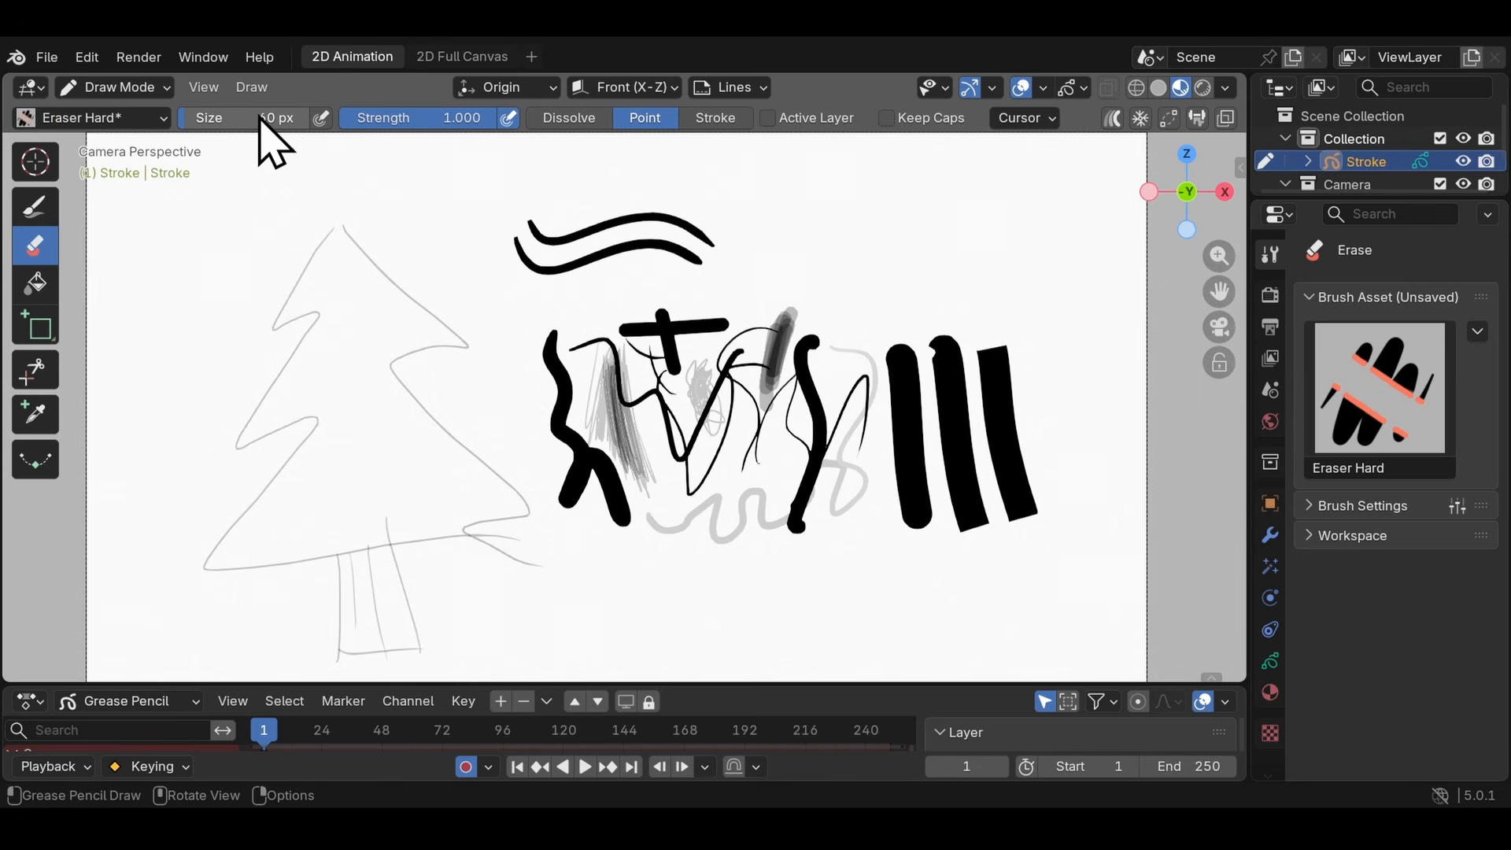
left_click(323, 120)
mouse_move(490, 122)
left_mouse_down()
mouse_move(423, 101)
mouse_move(488, 118)
left_mouse_up()
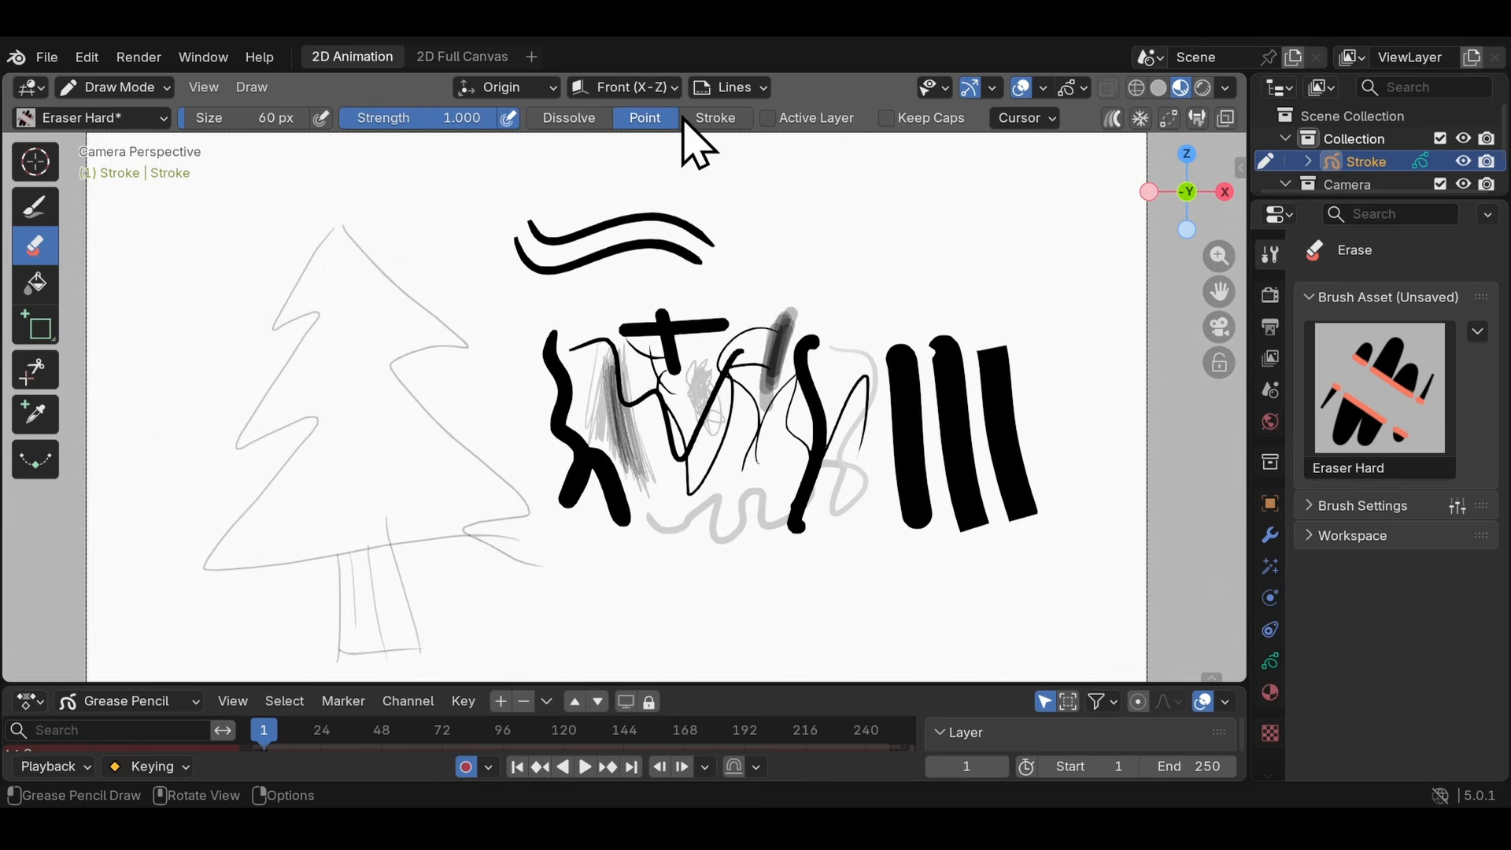
- Erase the tops of the thick strokes in Dissolve mode, and cut gaps through the strokes' middles in Point mode
left_click(602, 118)
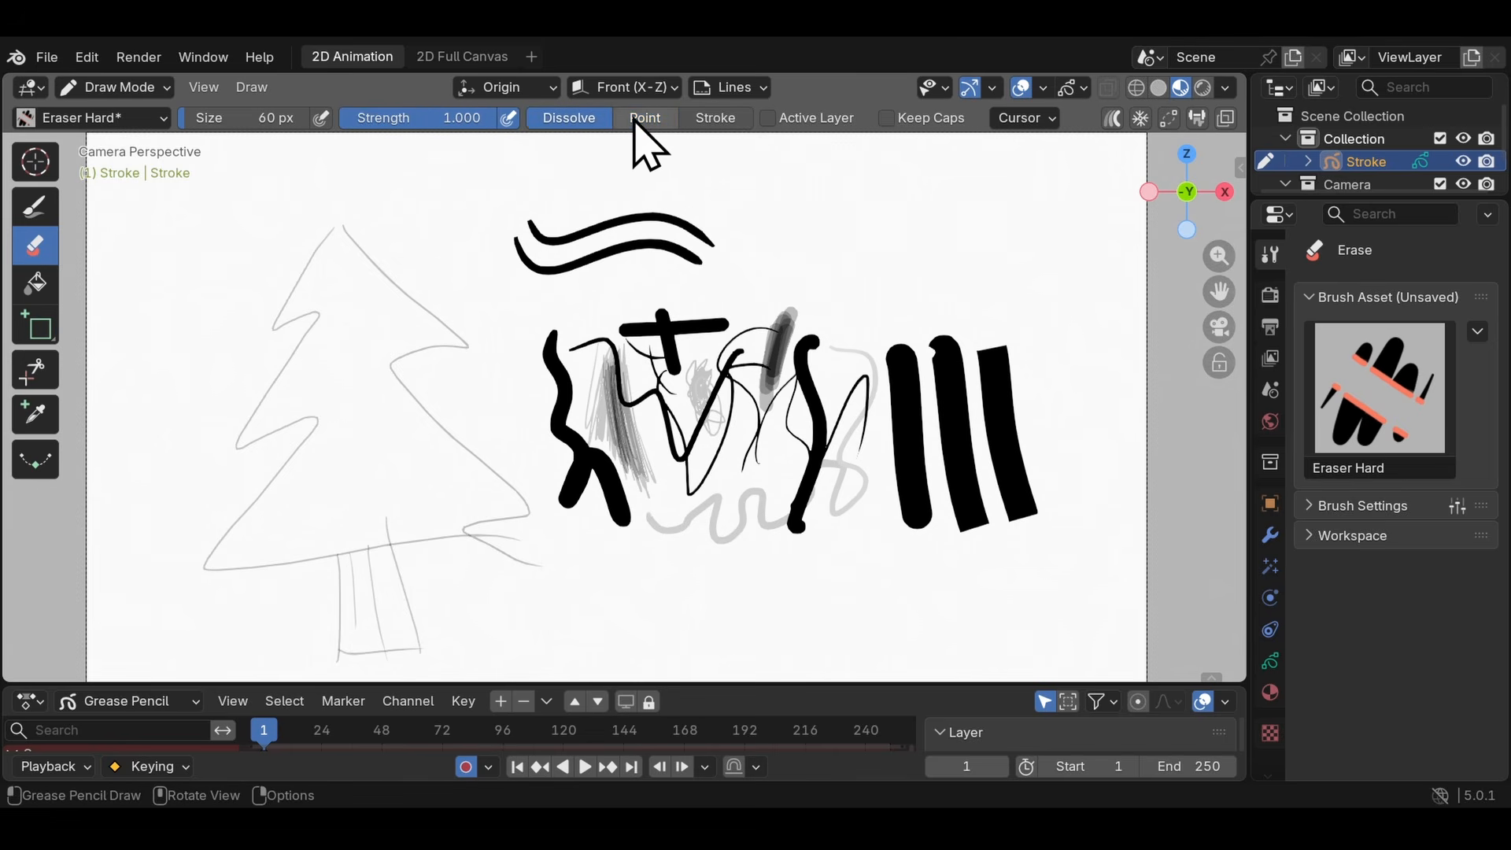
mouse_move(931, 338)
left_mouse_down()
mouse_move(999, 347)
mouse_move(999, 386)
mouse_move(810, 330)
mouse_move(779, 338)
mouse_move(771, 370)
left_mouse_up()
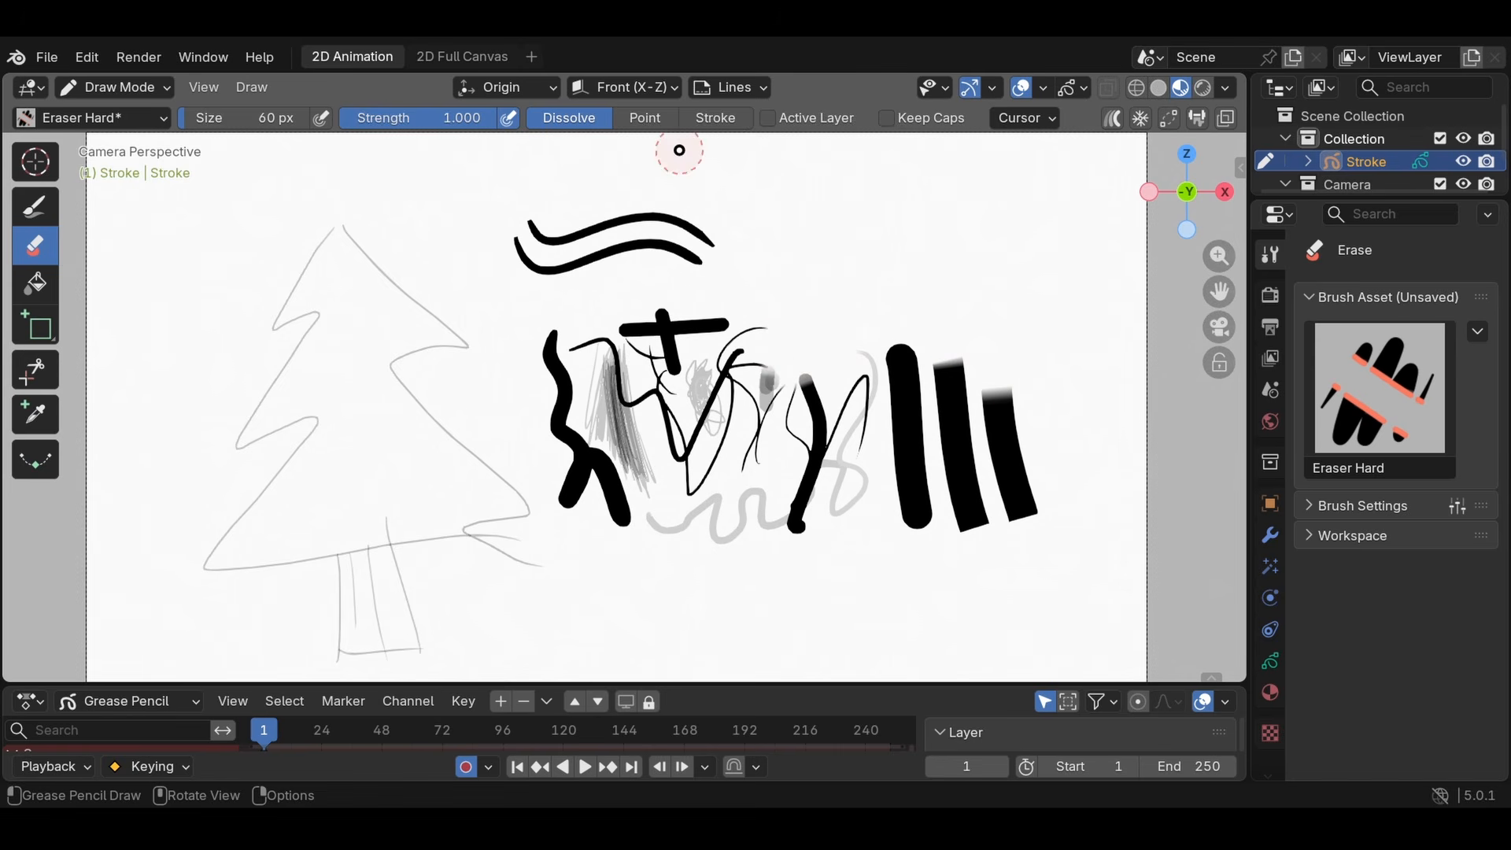
left_click(639, 122)
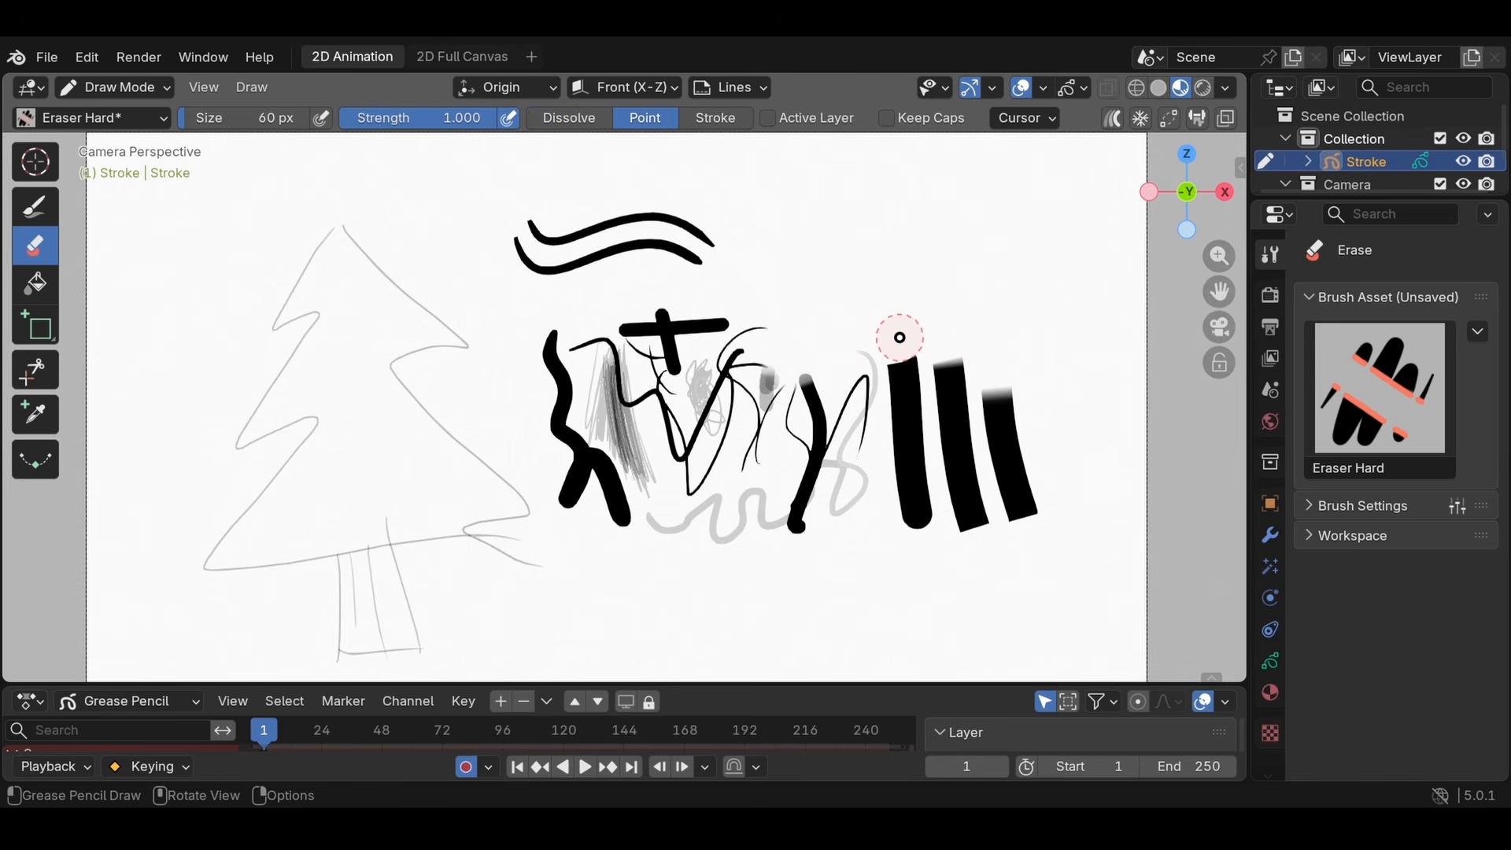
left_click_drag(895, 441, 929, 440)
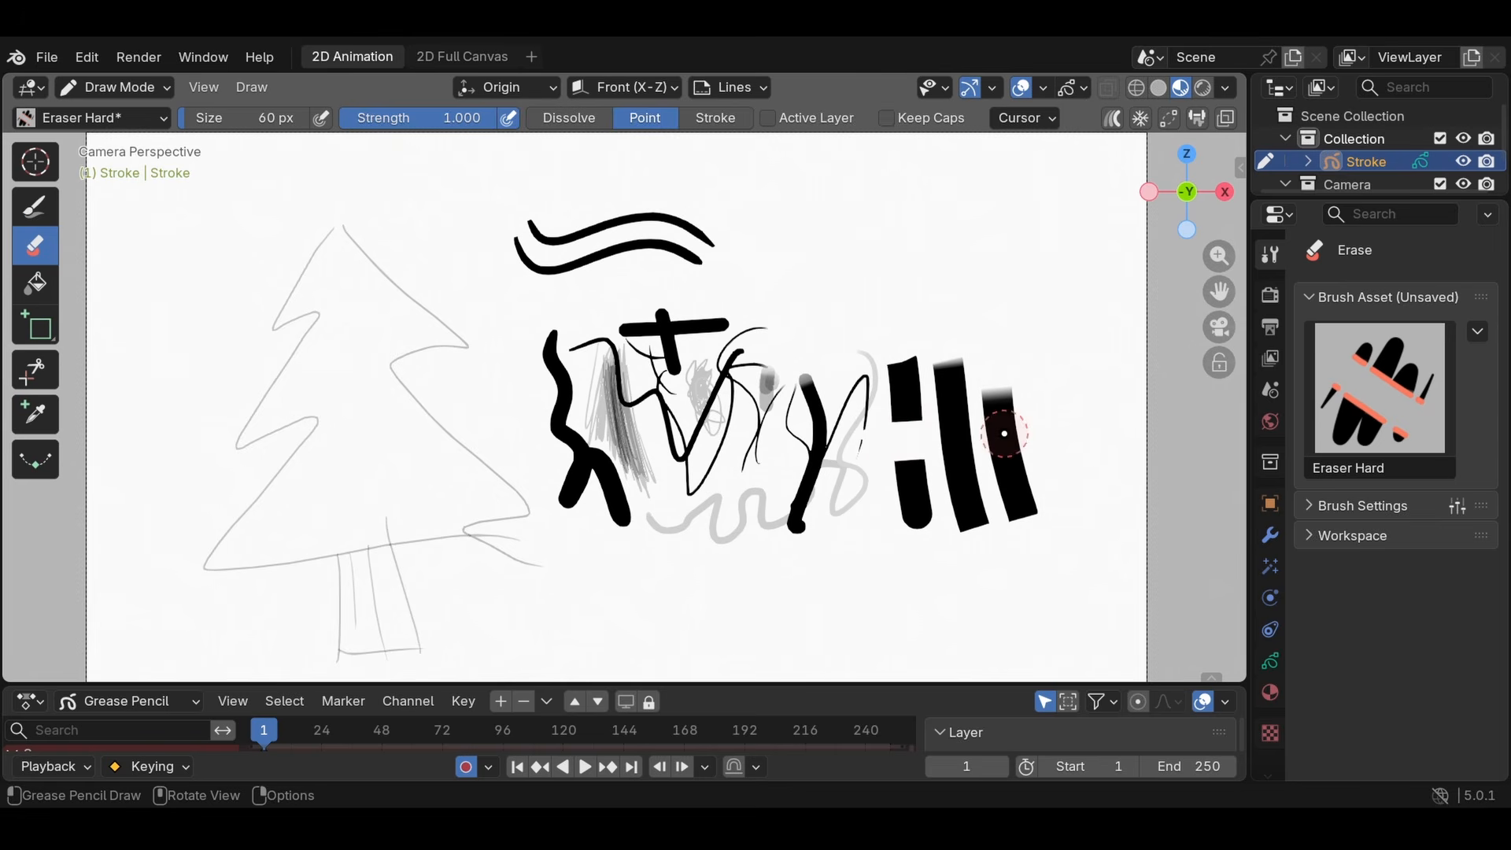
left_click_drag(844, 466, 828, 457)
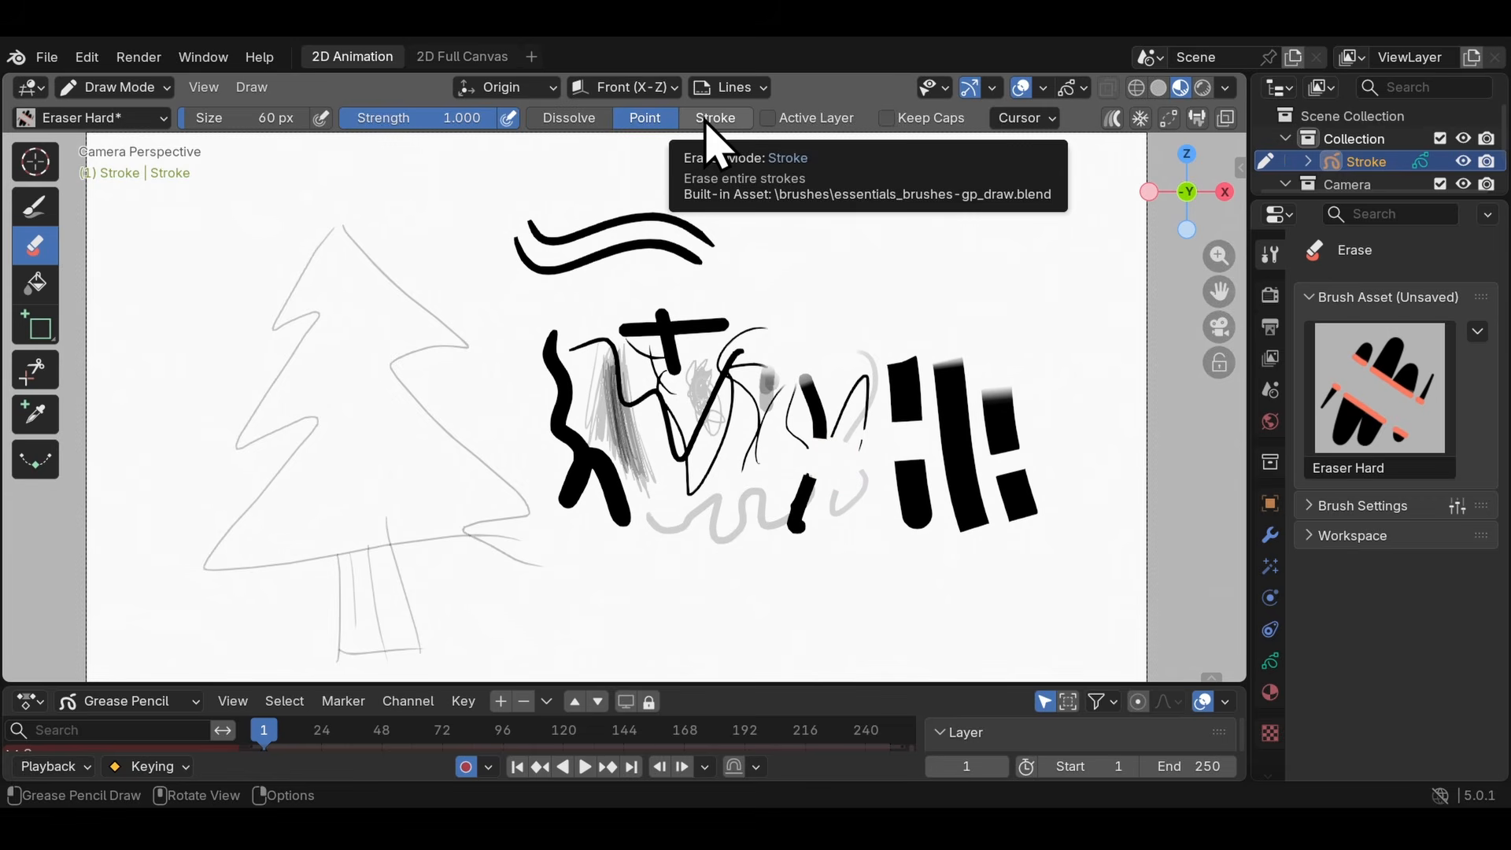
- Remove entire strokes from the canvas with the eraser in Stroke mode
left_click(708, 124)
mouse_move(523, 185)
left_mouse_down()
mouse_move(539, 292)
mouse_move(716, 351)
mouse_move(979, 394)
mouse_move(895, 354)
mouse_move(796, 530)
mouse_move(496, 607)
mouse_move(394, 603)
mouse_move(425, 407)
left_mouse_up()
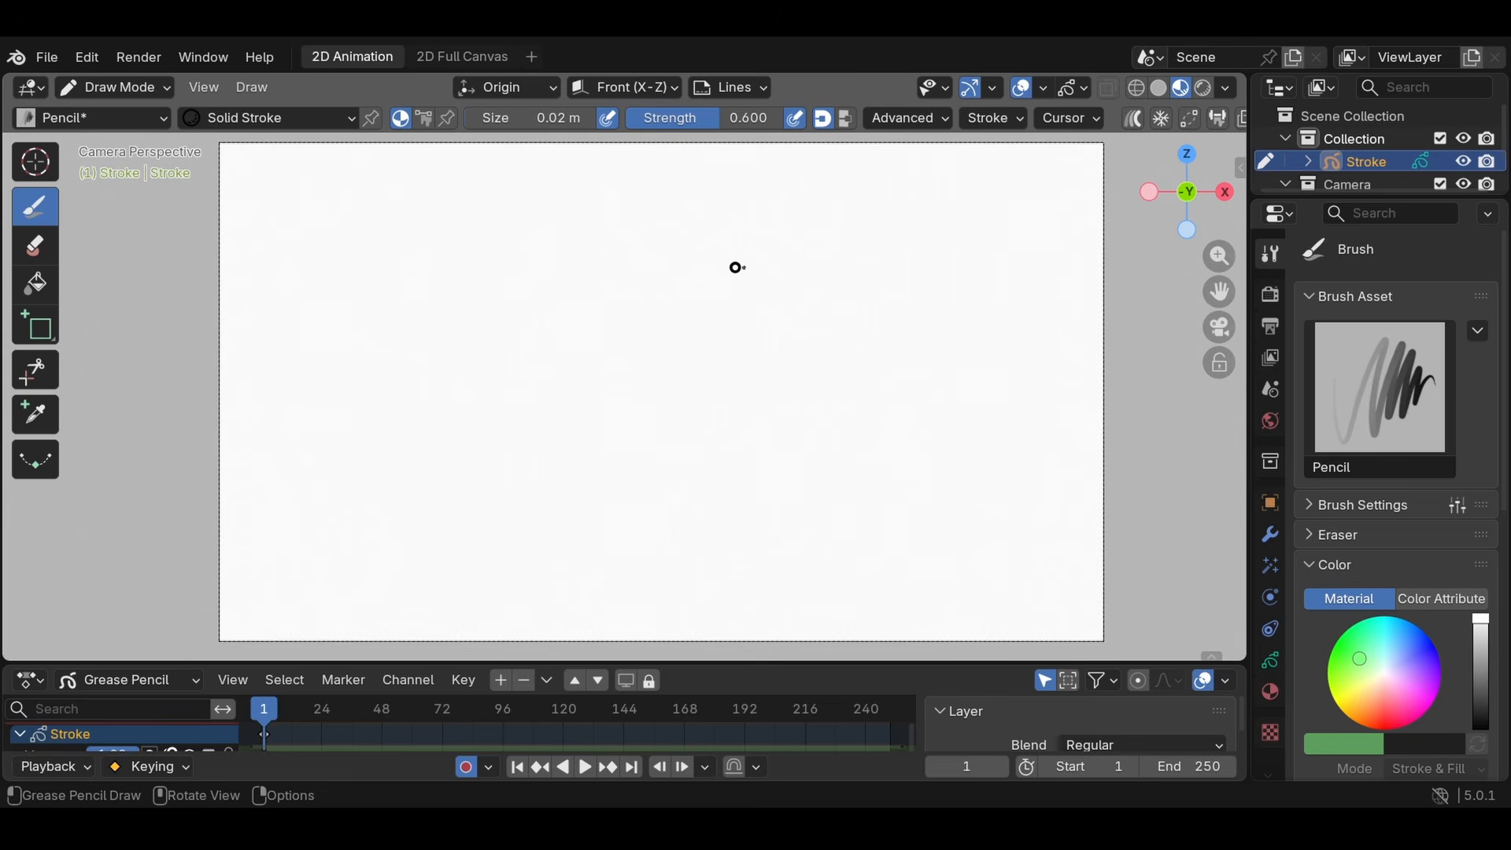
- Draw an apple with stem and leaf using Pencil at size 0.24 m, and an apple body beside it using Ink Pen at 0.17 m
mouse_move(787, 549)
left_mouse_down()
mouse_move(743, 324)
mouse_move(871, 323)
mouse_move(904, 531)
left_mouse_up()
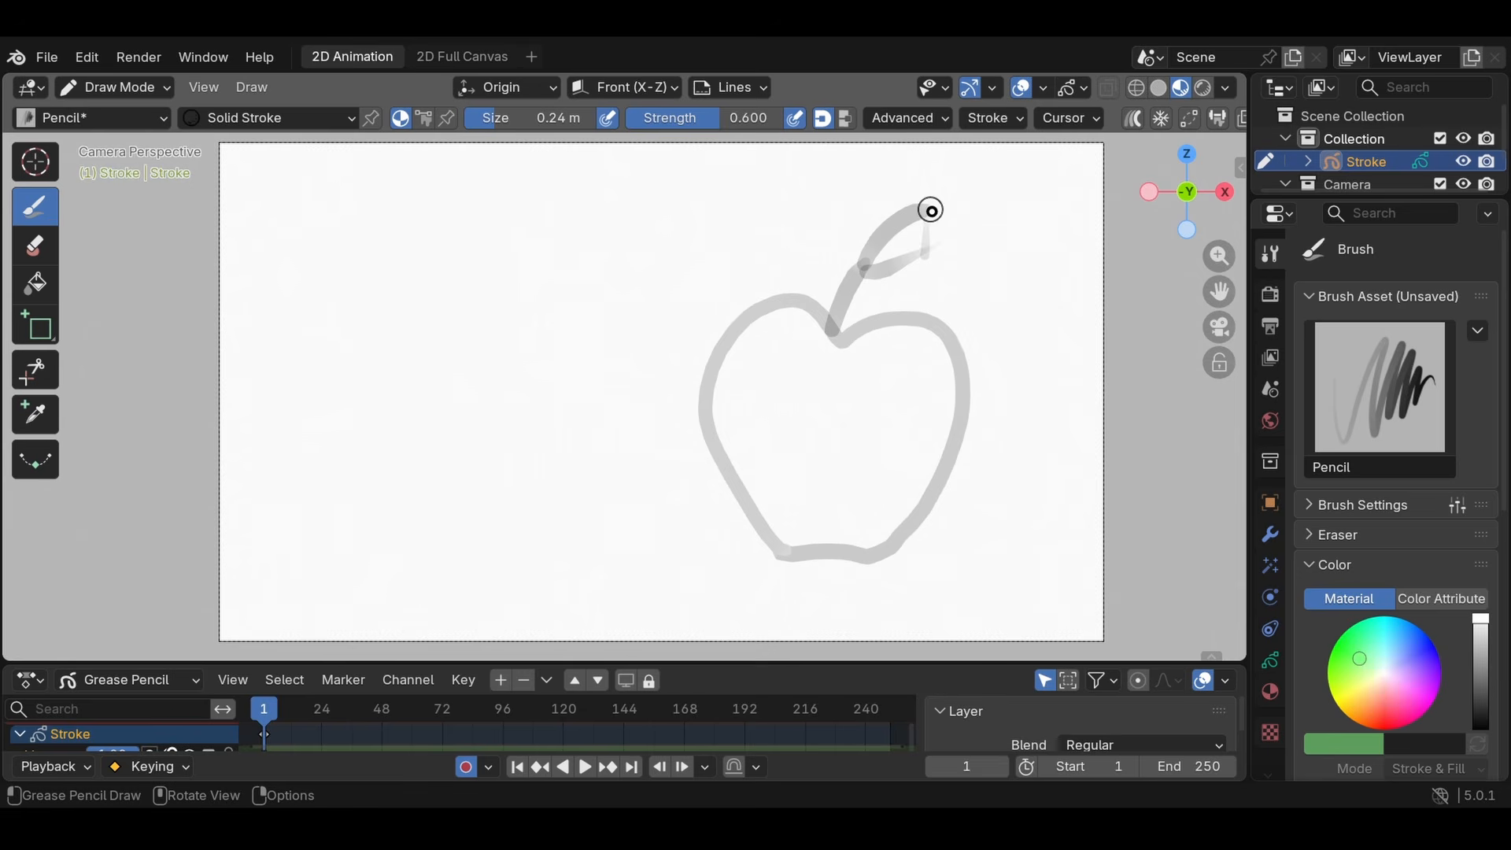
left_click_drag(413, 540, 501, 365)
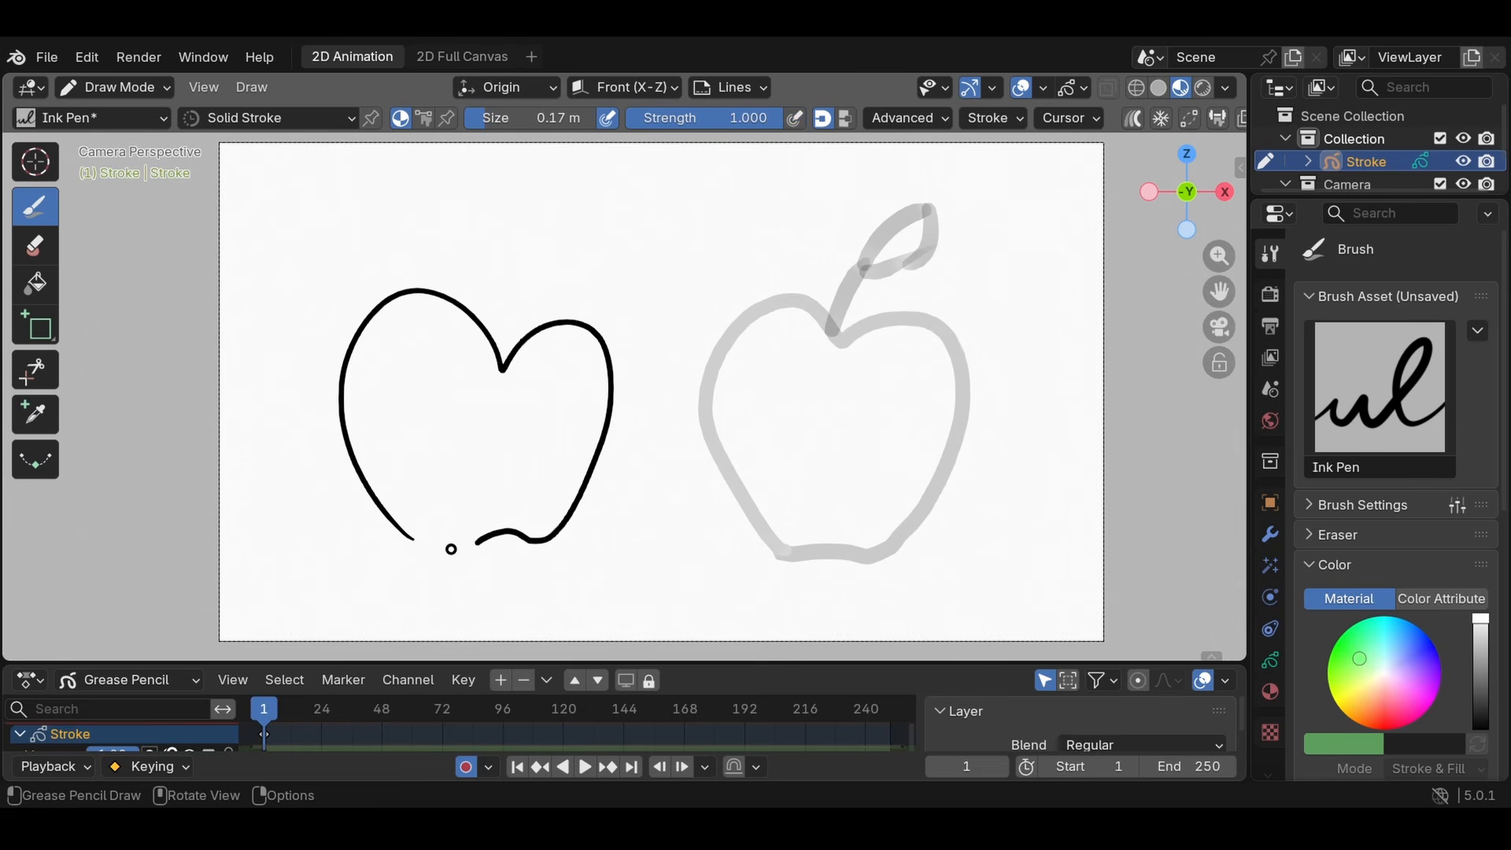
left_click_drag(451, 548, 389, 525)
- Set the Ink Pen's smooth value to 0.000 and draw a stem and leaf on the black apple
left_click(994, 118)
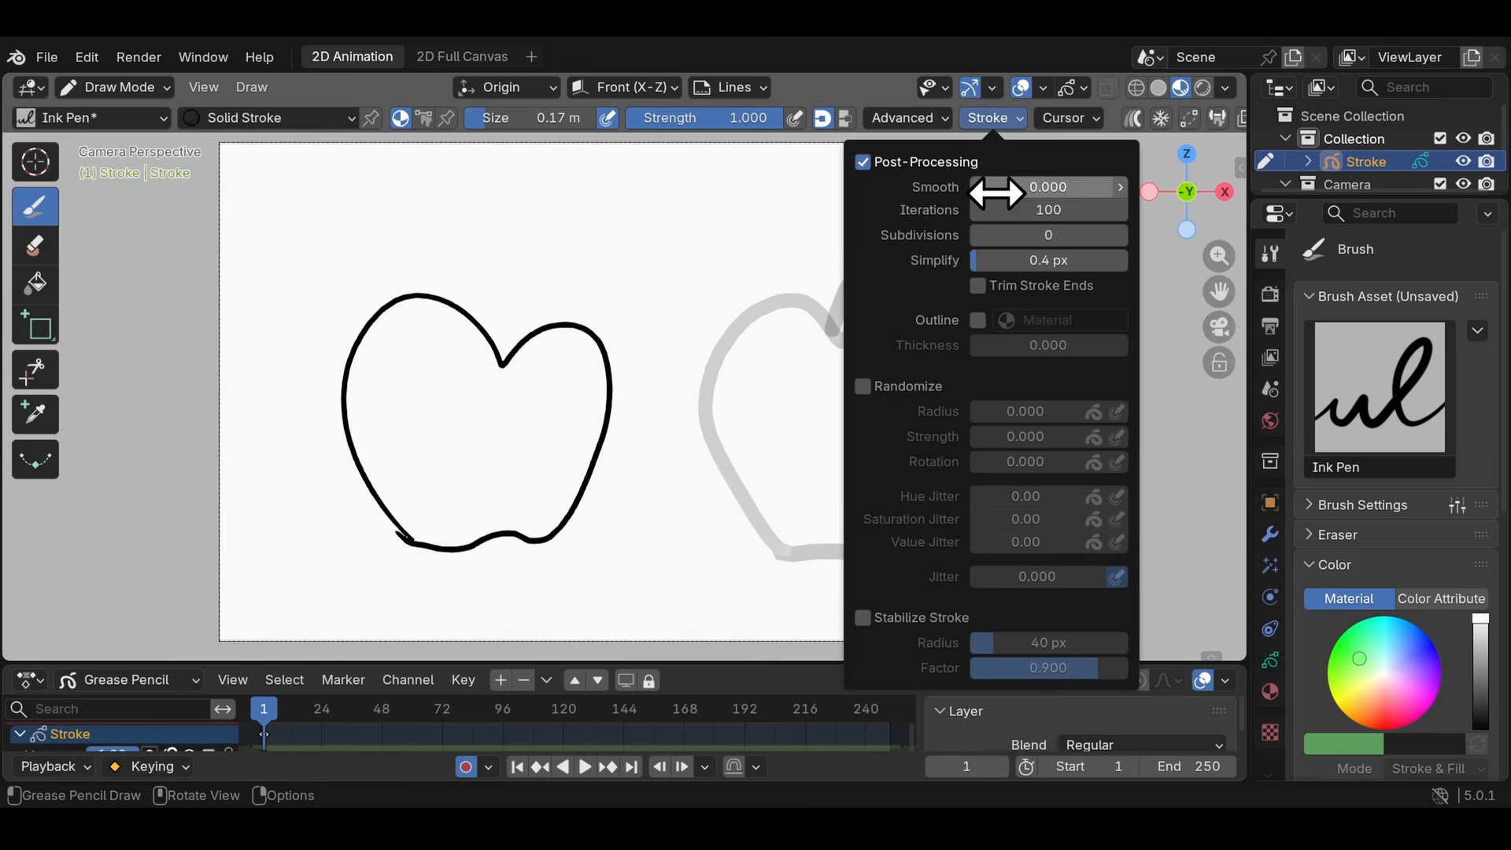
left_click_drag(502, 364, 579, 273)
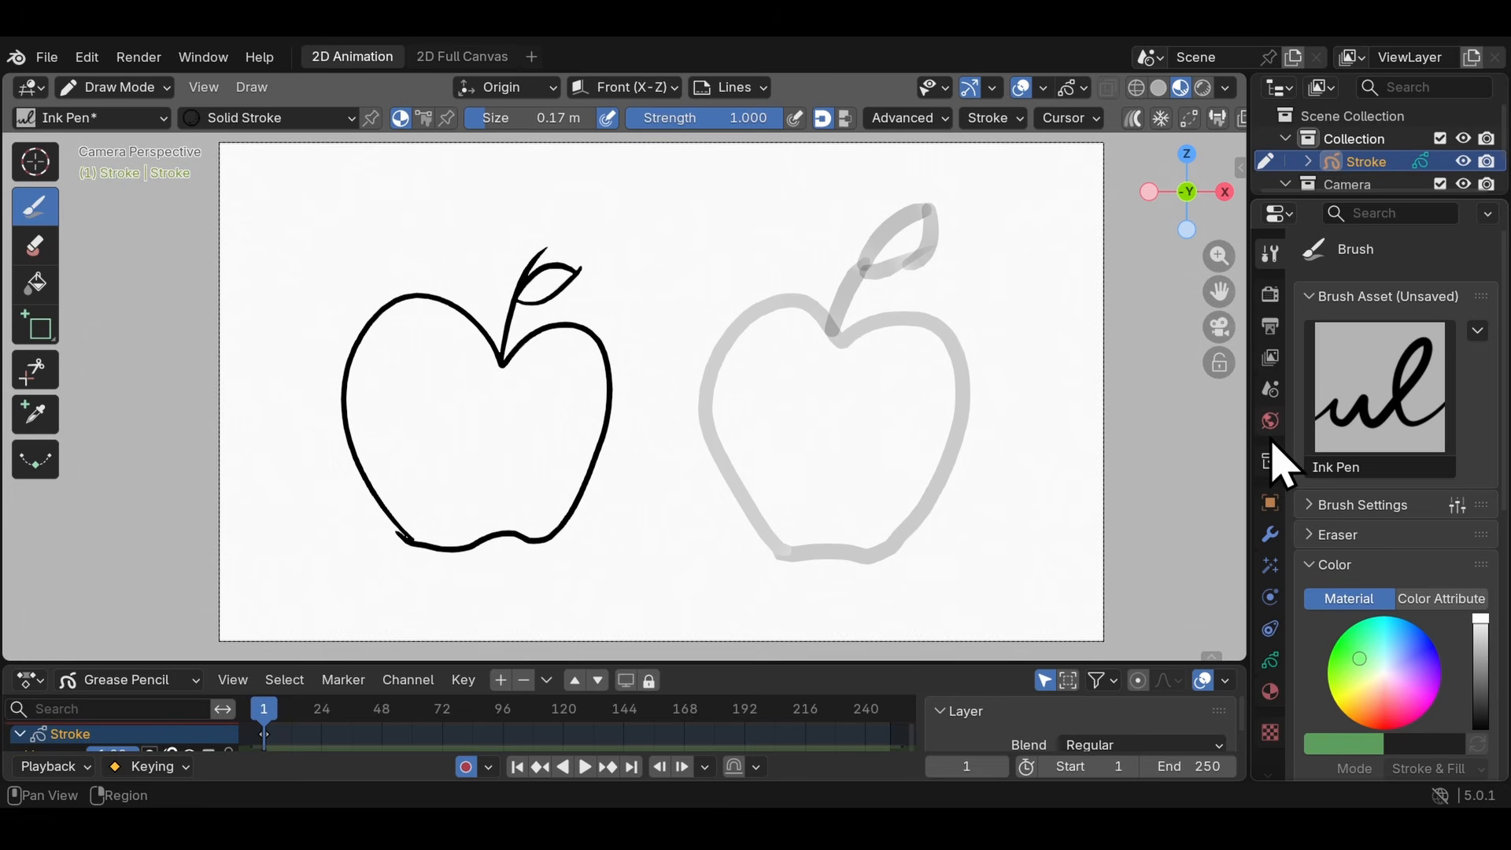
- Show the Stroke object's material properties and enlarge the area until the full material names are readable
left_click_drag(1306, 198, 1312, 447)
scroll(1275, 602, "down", 5)
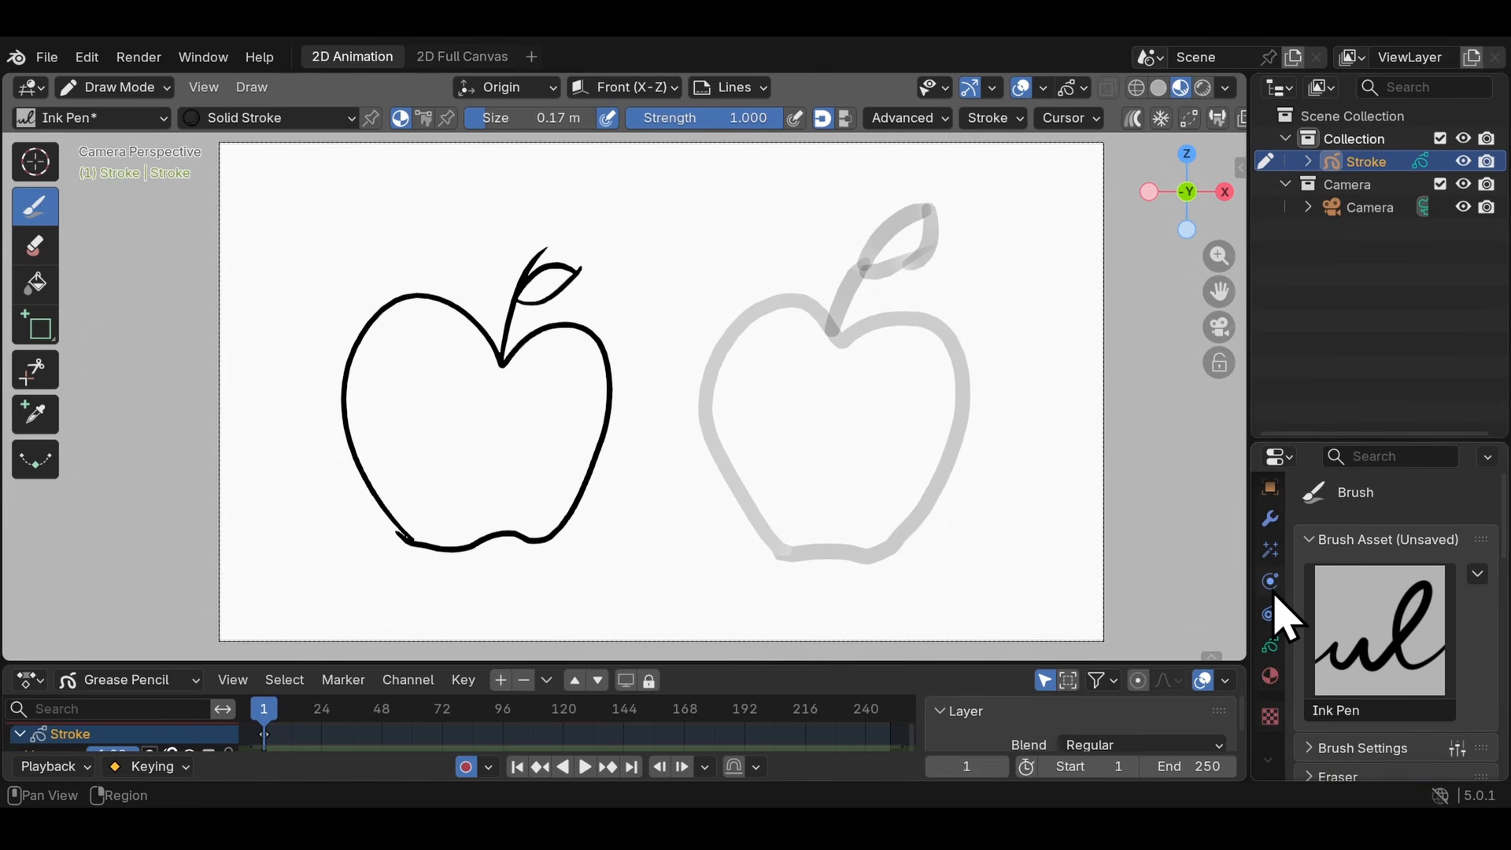
left_click(1272, 679)
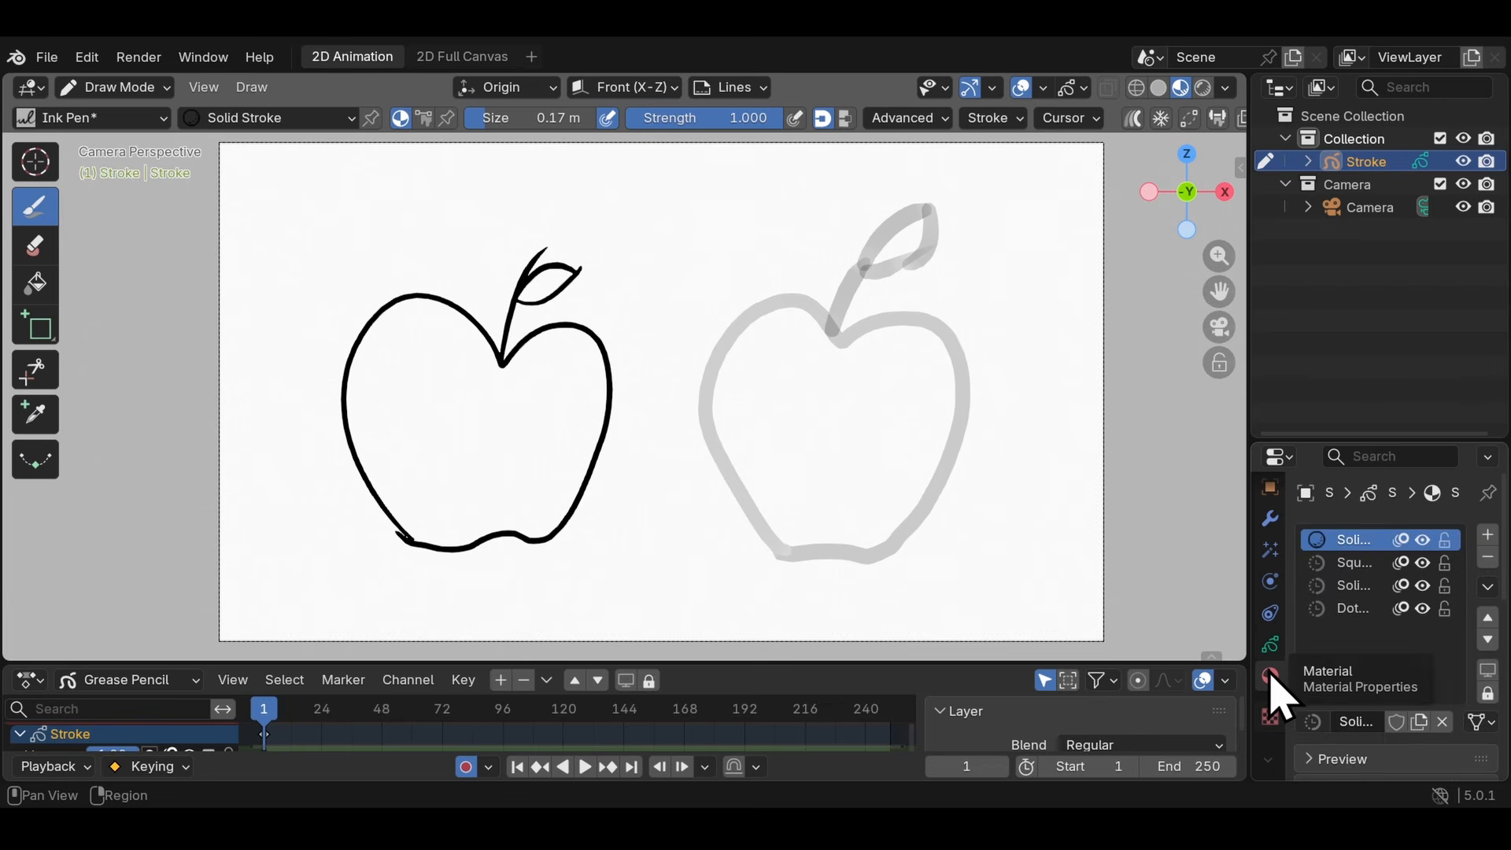
left_click_drag(1315, 439, 1336, 246)
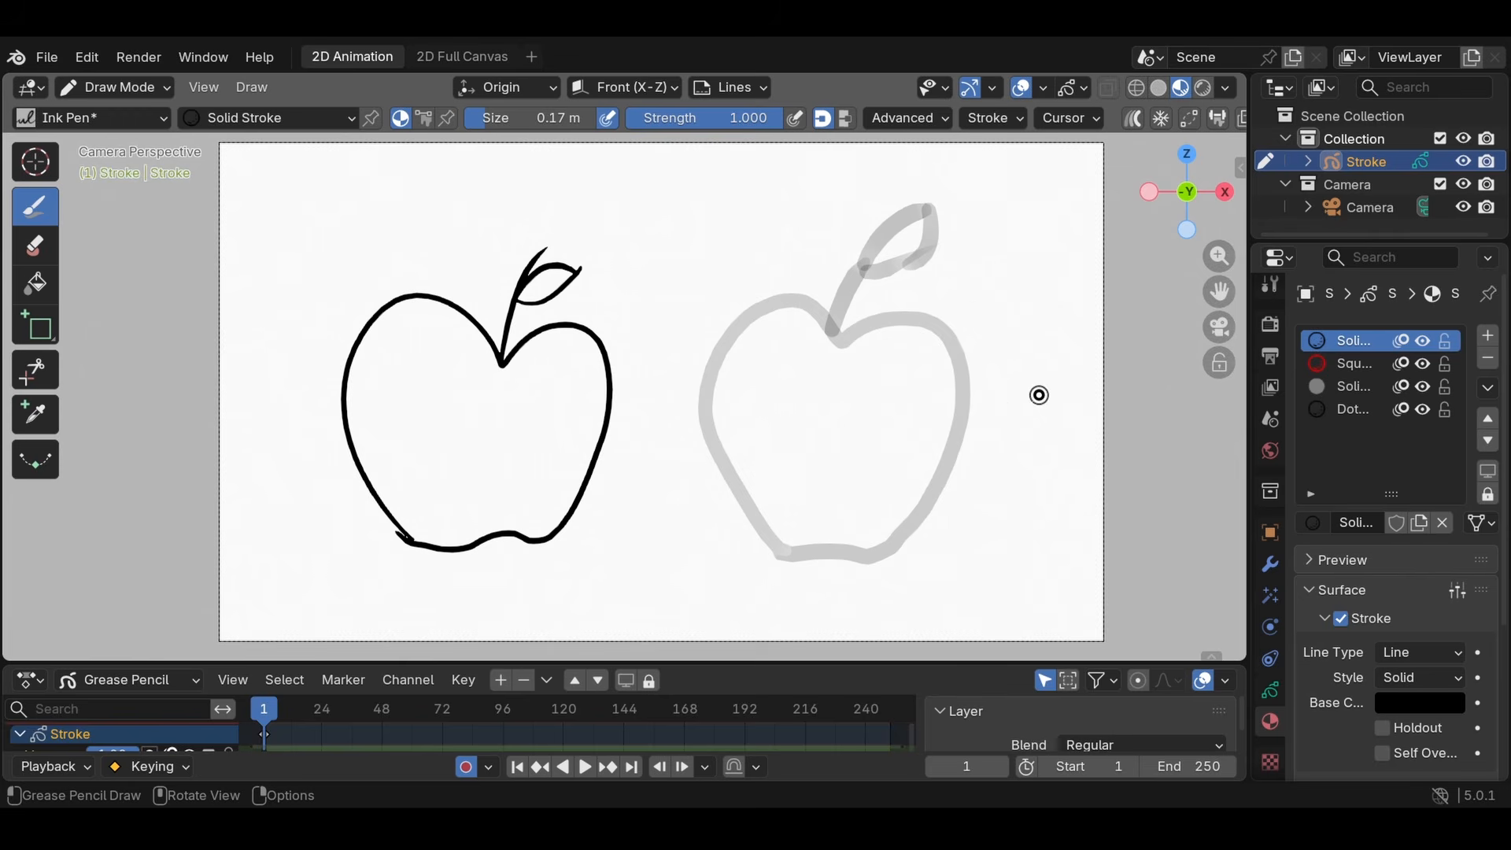
left_click(1355, 363)
left_click_drag(1250, 417, 1165, 418)
- Delete the Dots Stroke, Solid Fill and Squares Stroke materials, keeping only Solid Stroke
left_click(1354, 409)
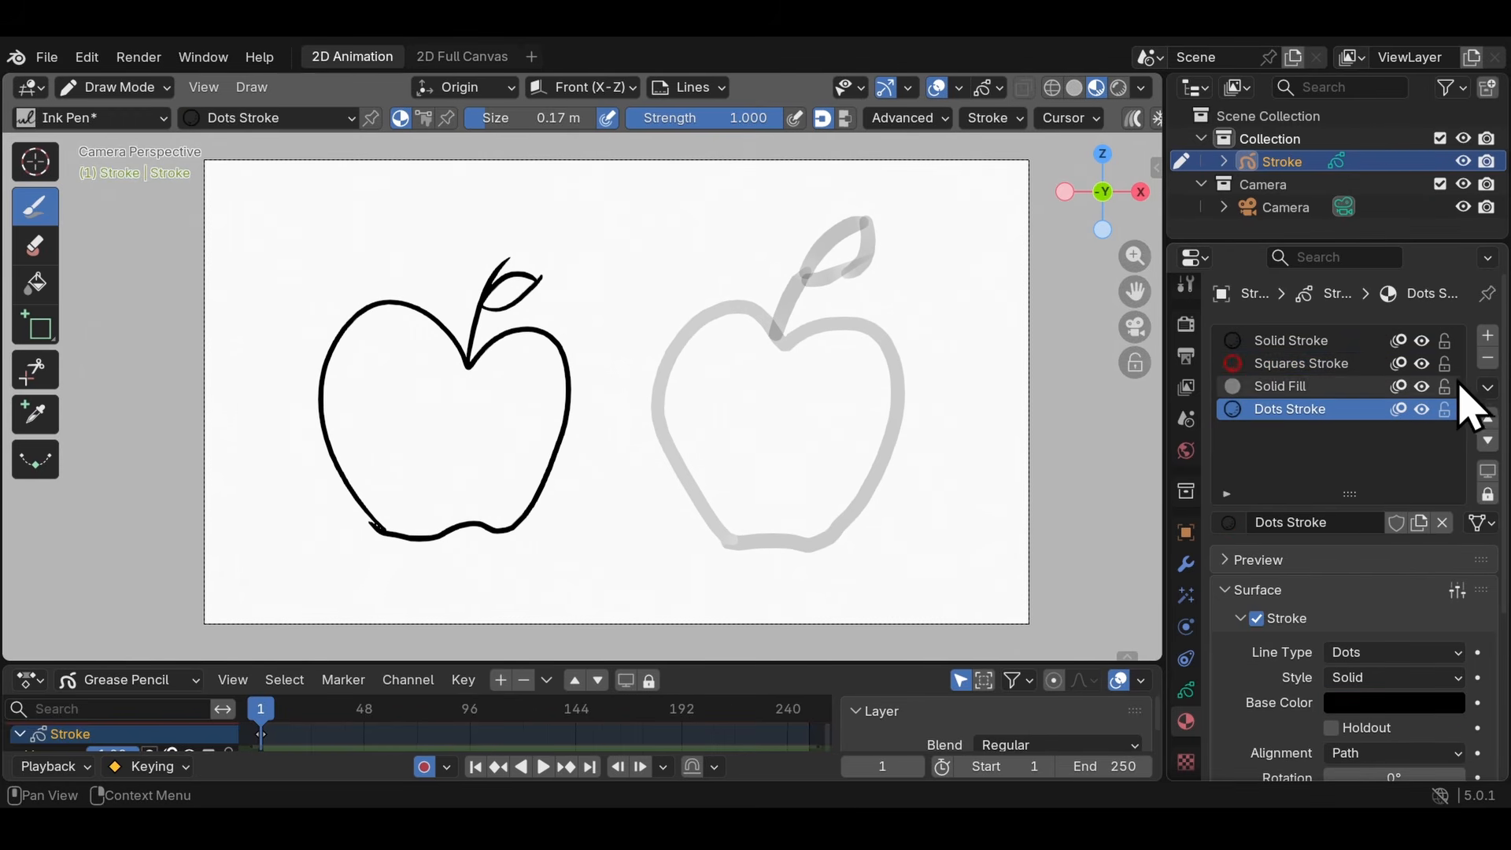
left_click(1489, 360)
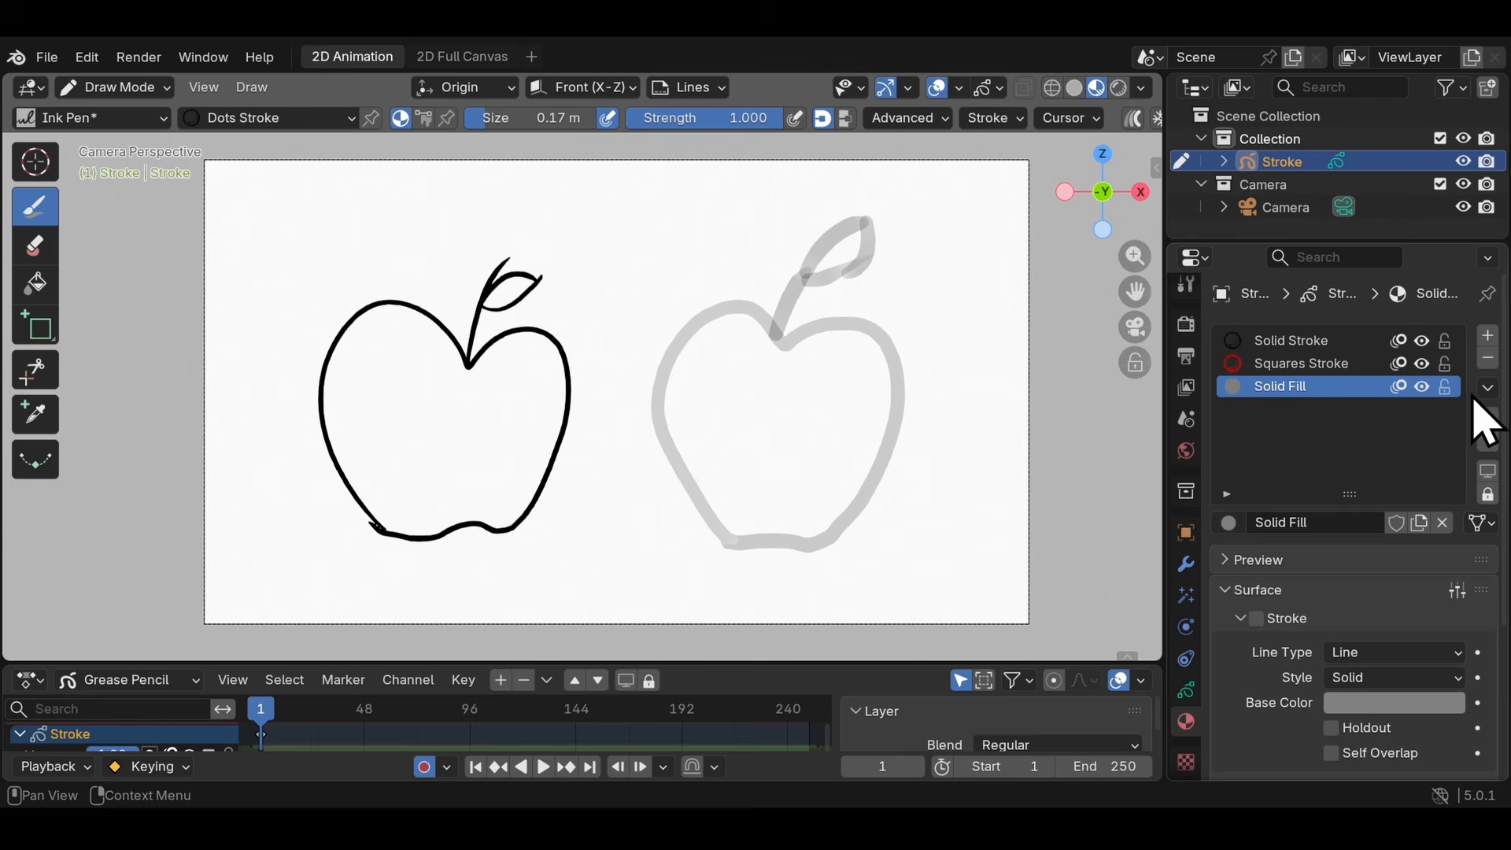
left_click(1492, 360)
left_click(1493, 360)
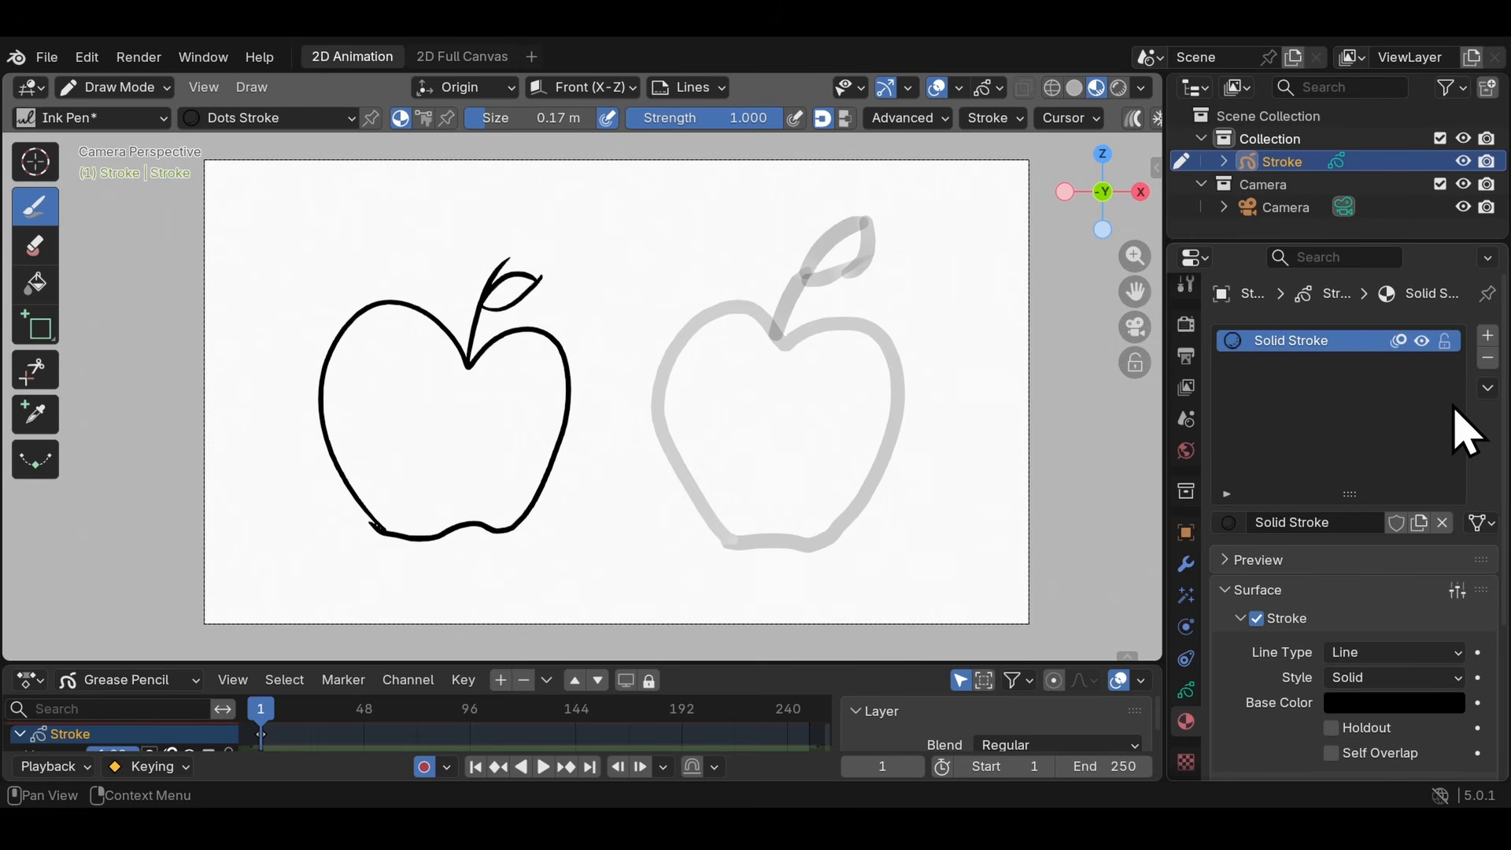
- Add a material slot below Solid Stroke, create a new material in it, and display its stroke and fill settings
left_click(1487, 336)
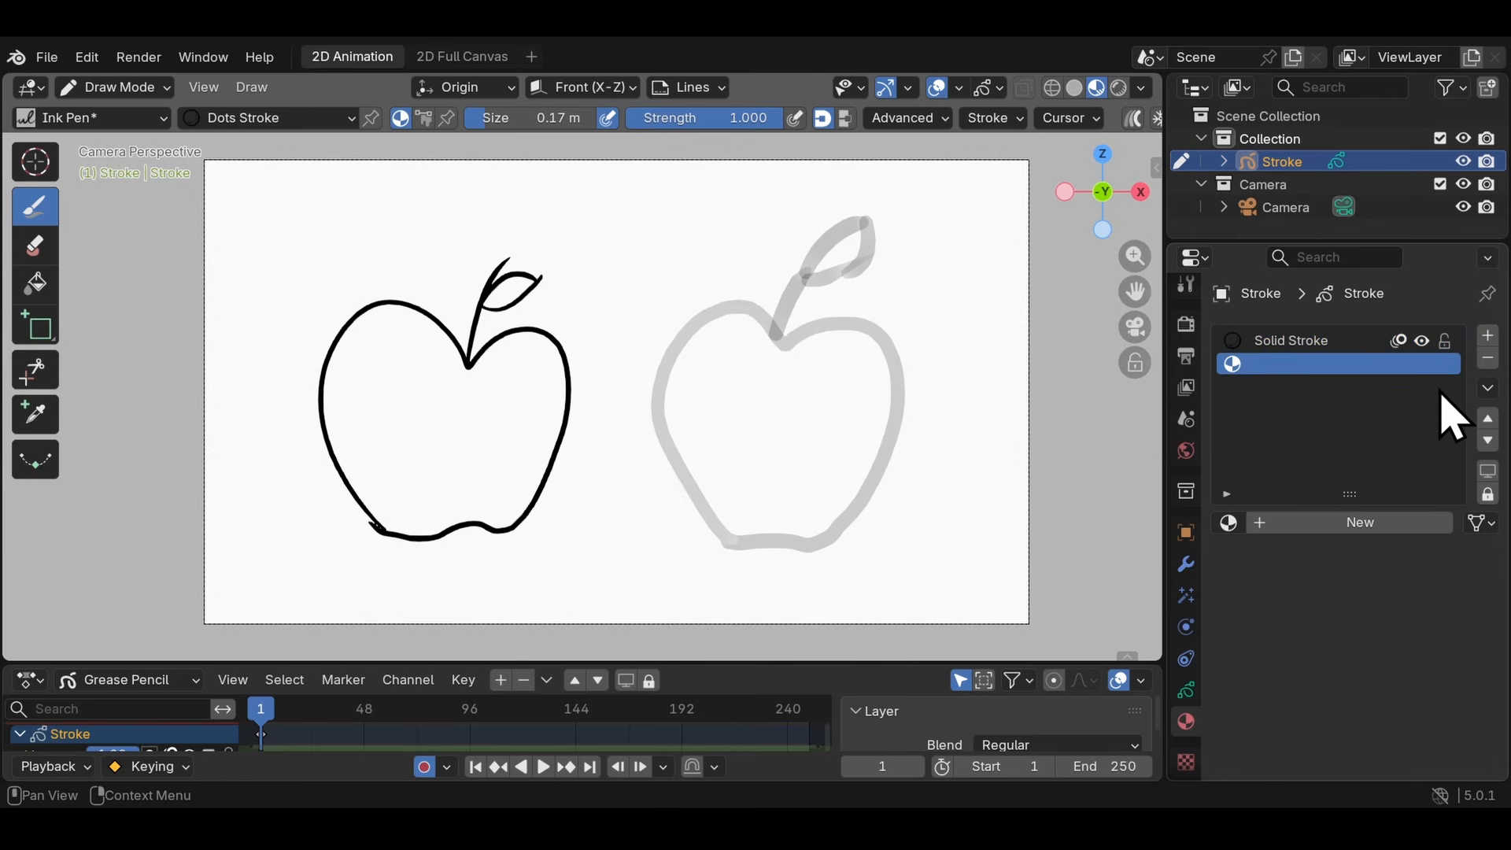
left_click(1357, 523)
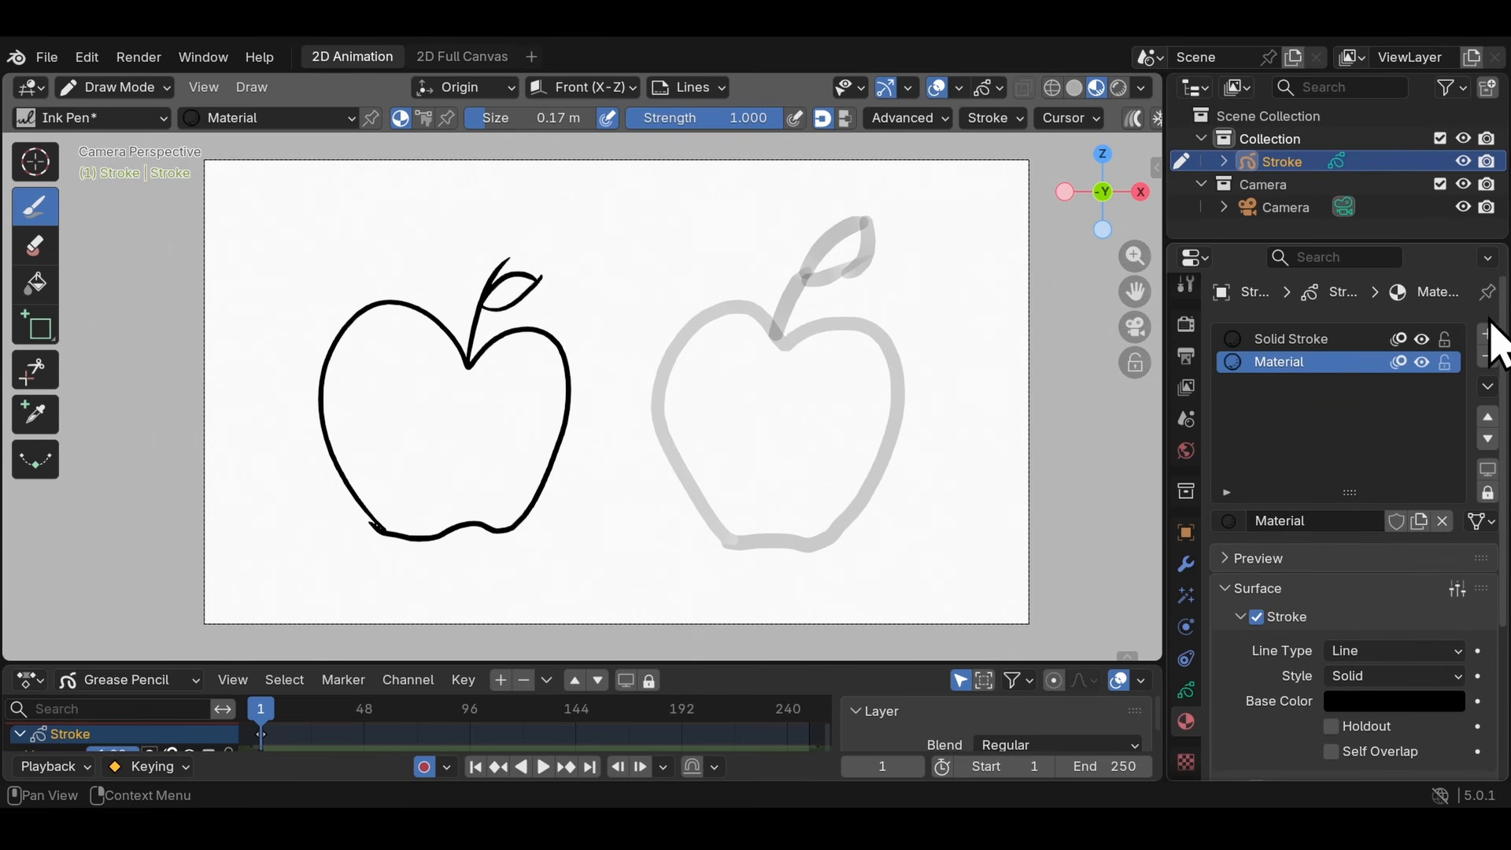
scroll(1500, 370, "down", 5)
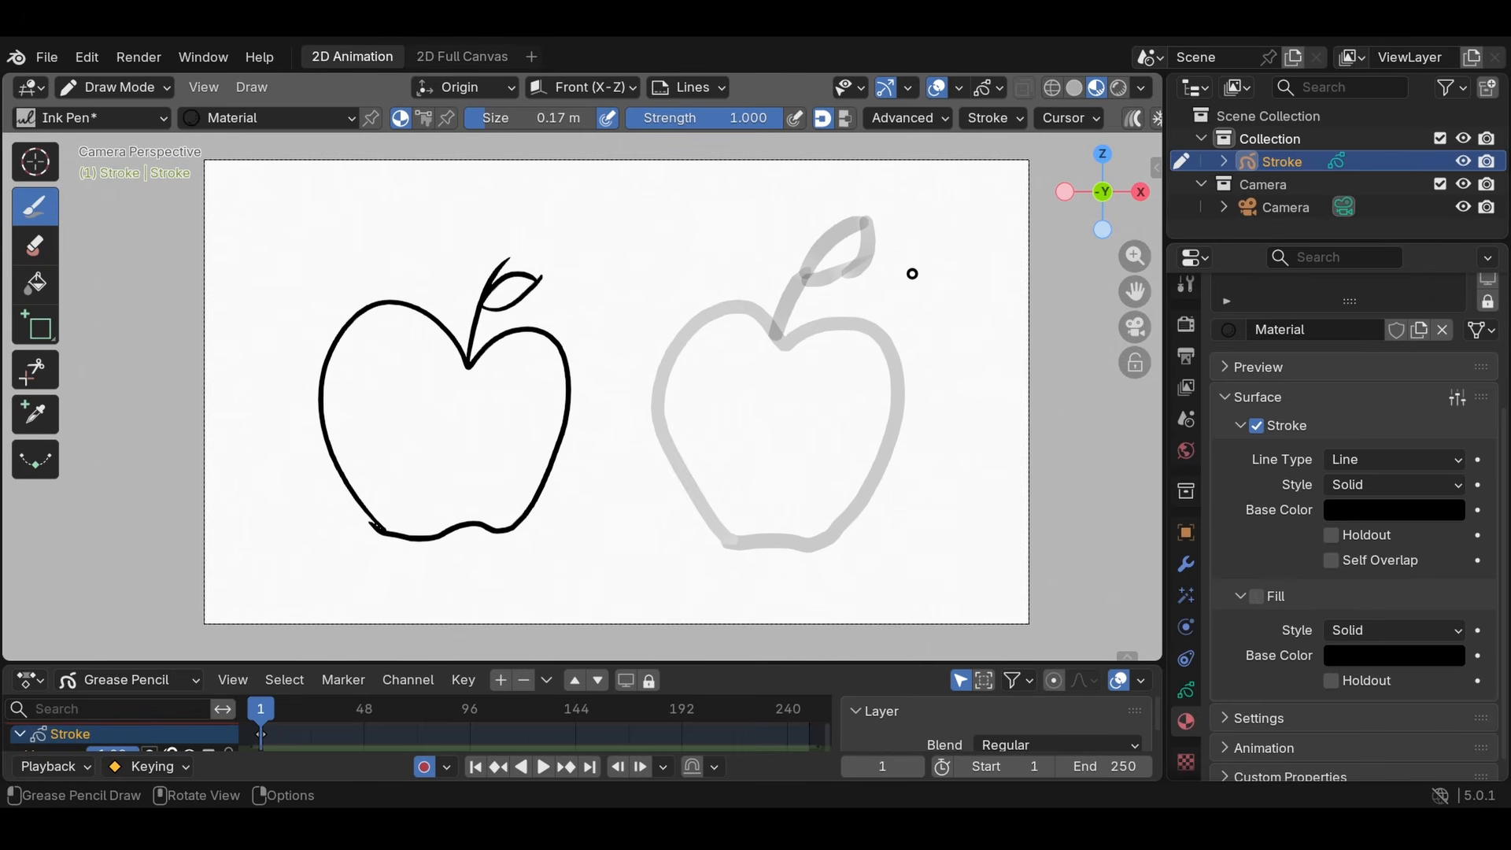
- Draw a test stroke with the new material beside the grey apple and undo it
left_click_drag(913, 275, 931, 510)
key("ctrl+z")
key("ctrl+z")
key("ctrl+z")
key("ctrl+z")
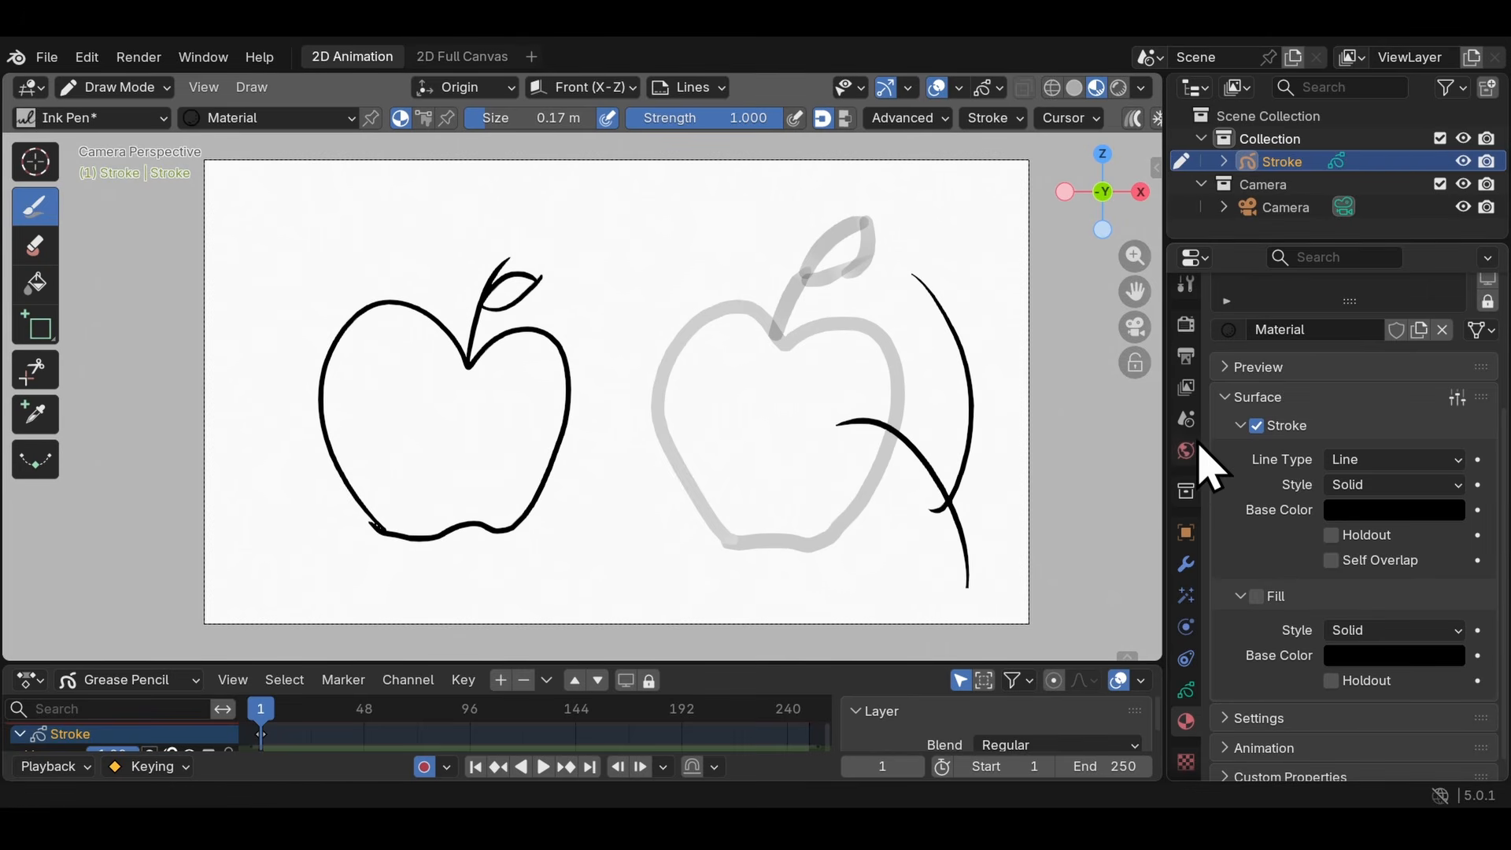
- Enable the new material's fill and set the fill's base color to teal
left_click(1257, 596)
left_click(1361, 658)
left_click_drag(1448, 435, 1446, 315)
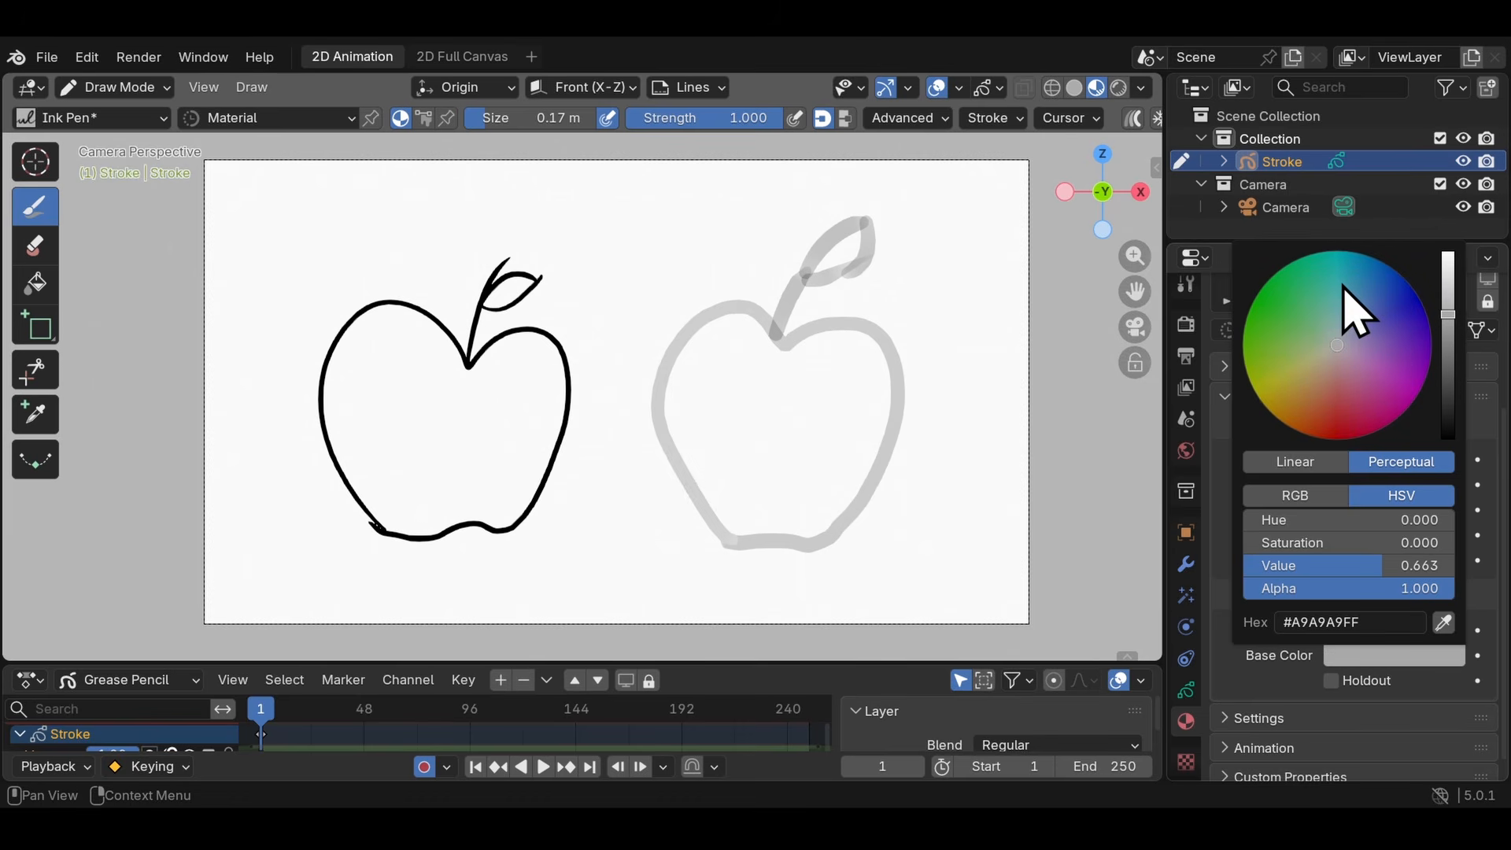
left_click(1341, 257)
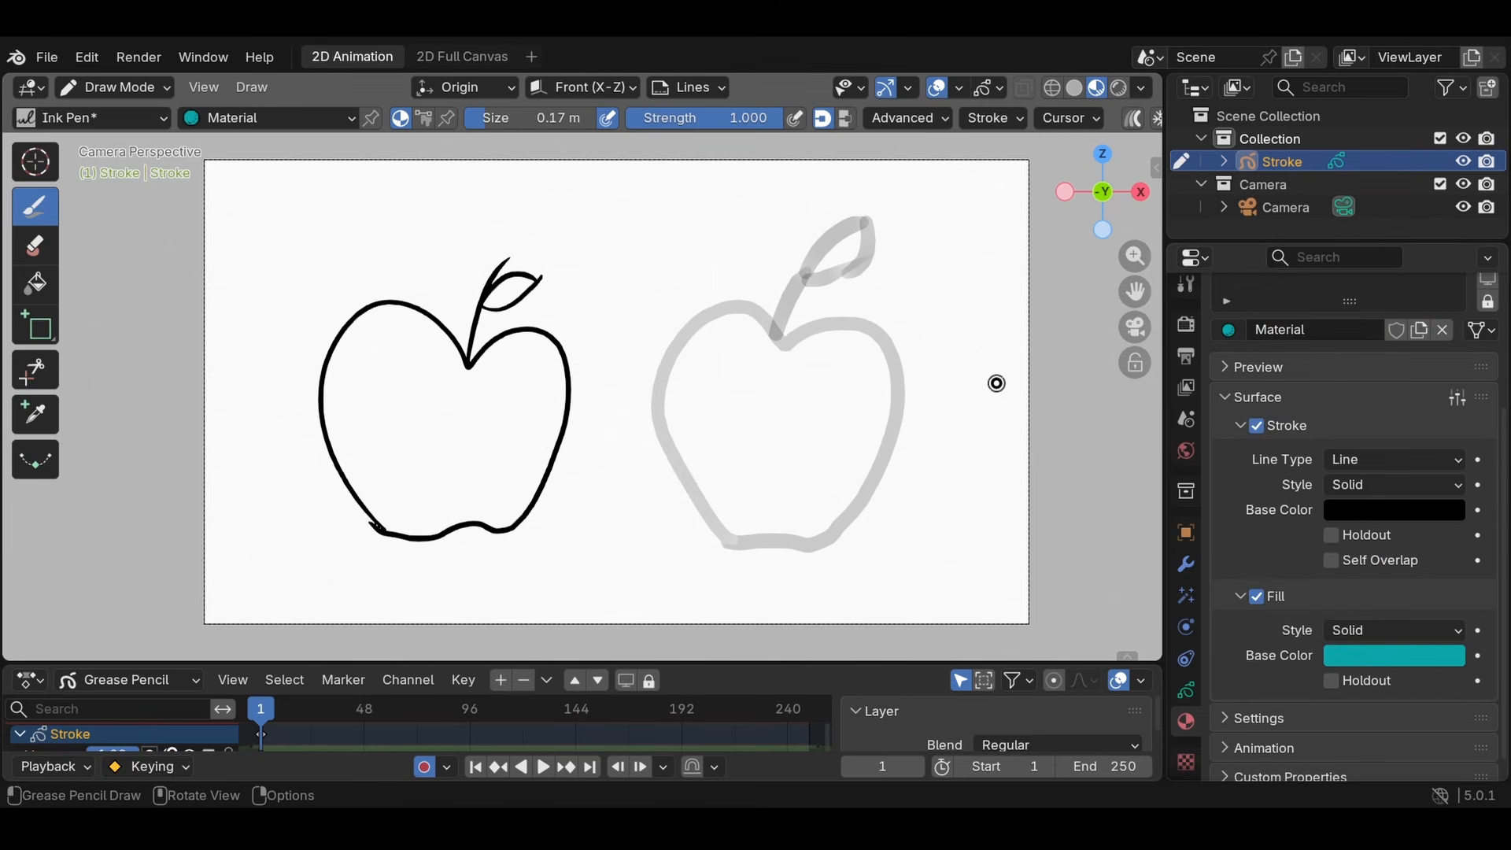
- Draw two closed test shapes beside the grey apple with the teal-filled material and turn off the material's stroke
mouse_move(984, 476)
left_mouse_down()
mouse_move(933, 378)
mouse_move(980, 289)
left_mouse_up()
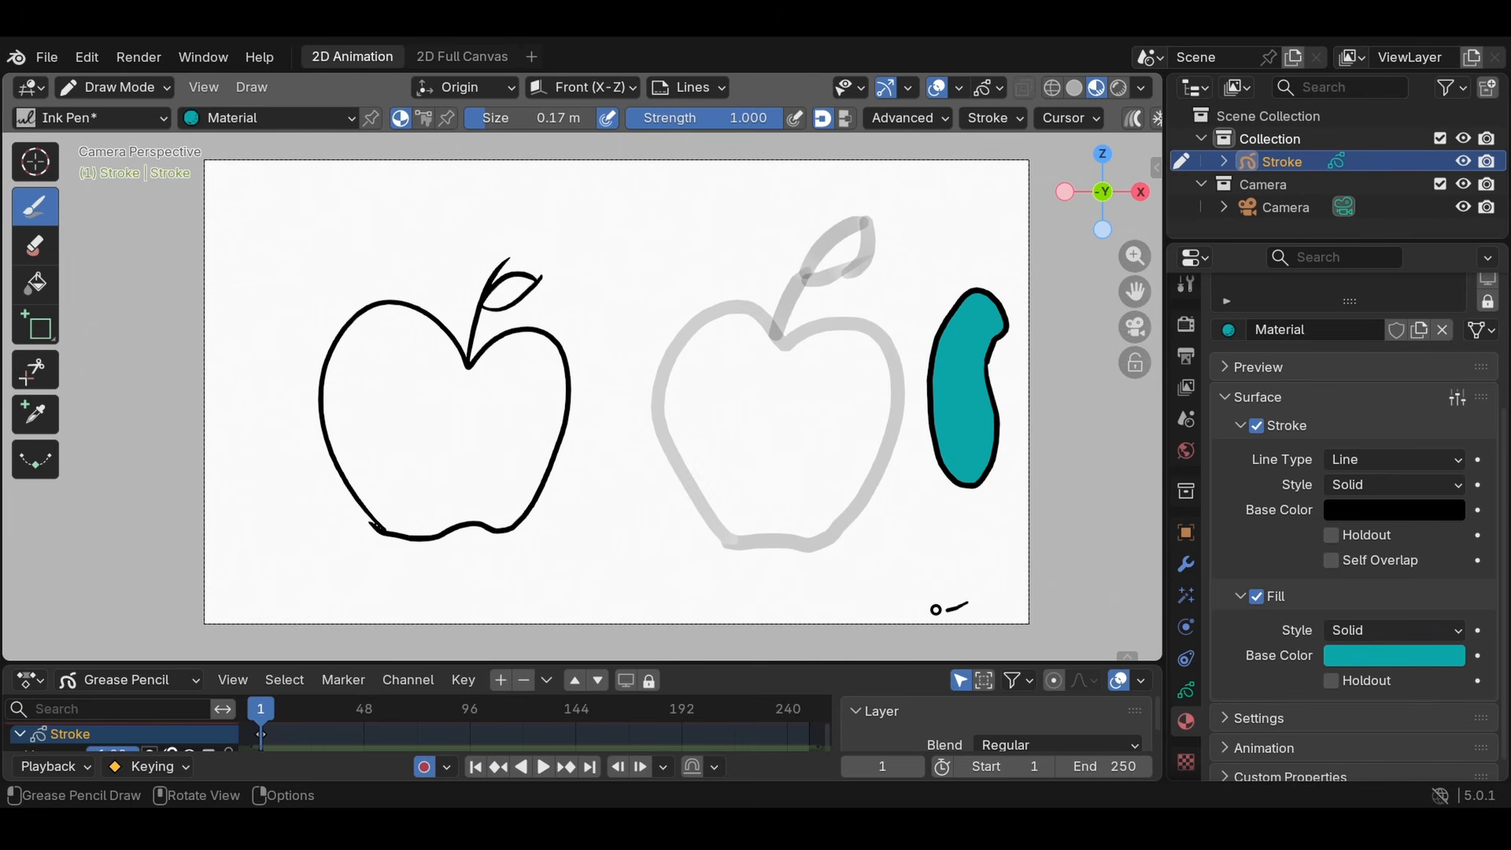
left_click_drag(936, 610, 975, 599)
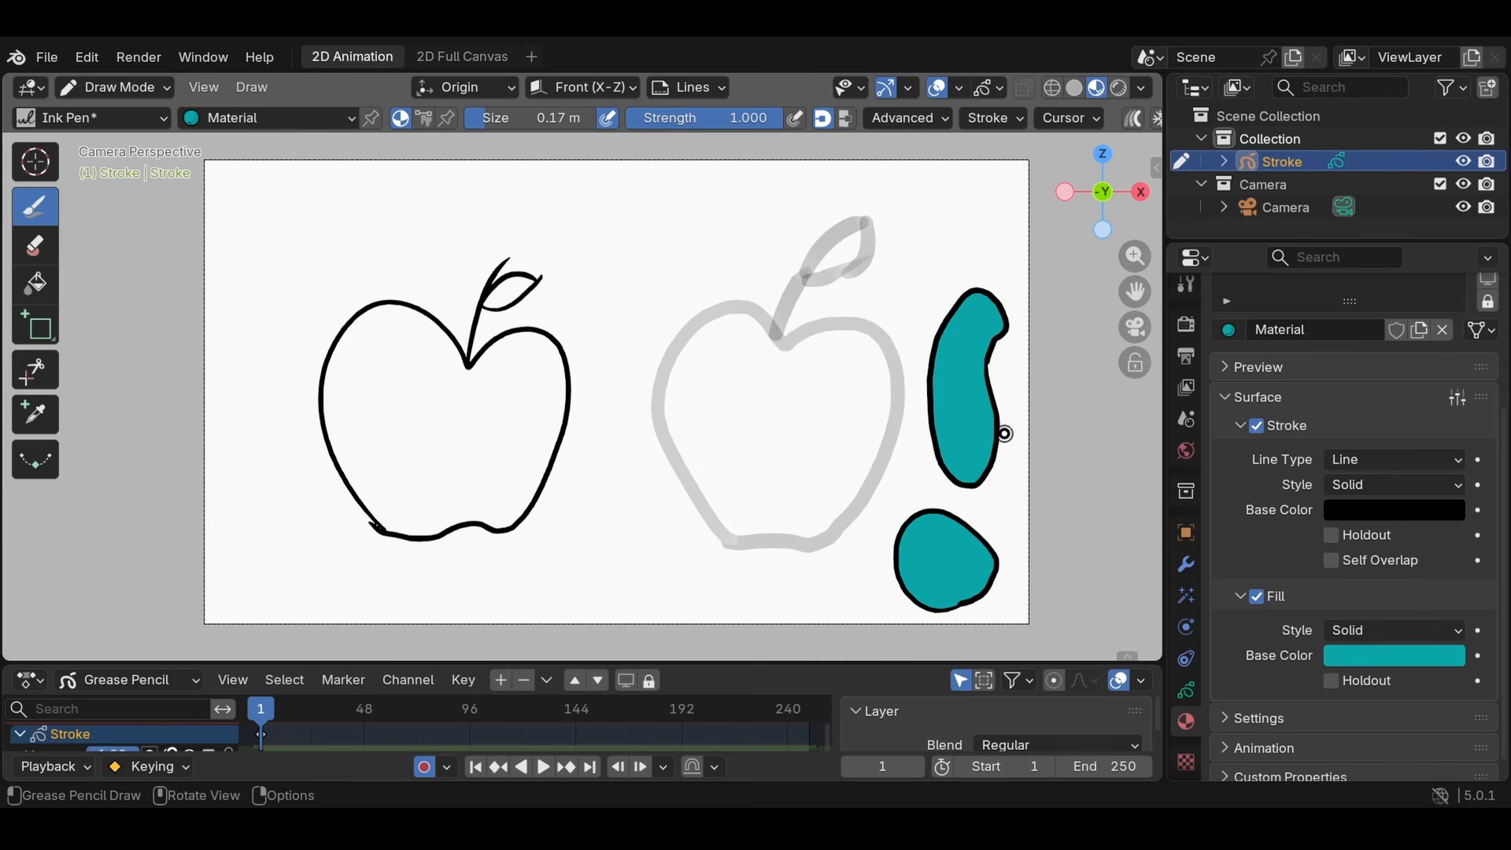
left_click(1257, 426)
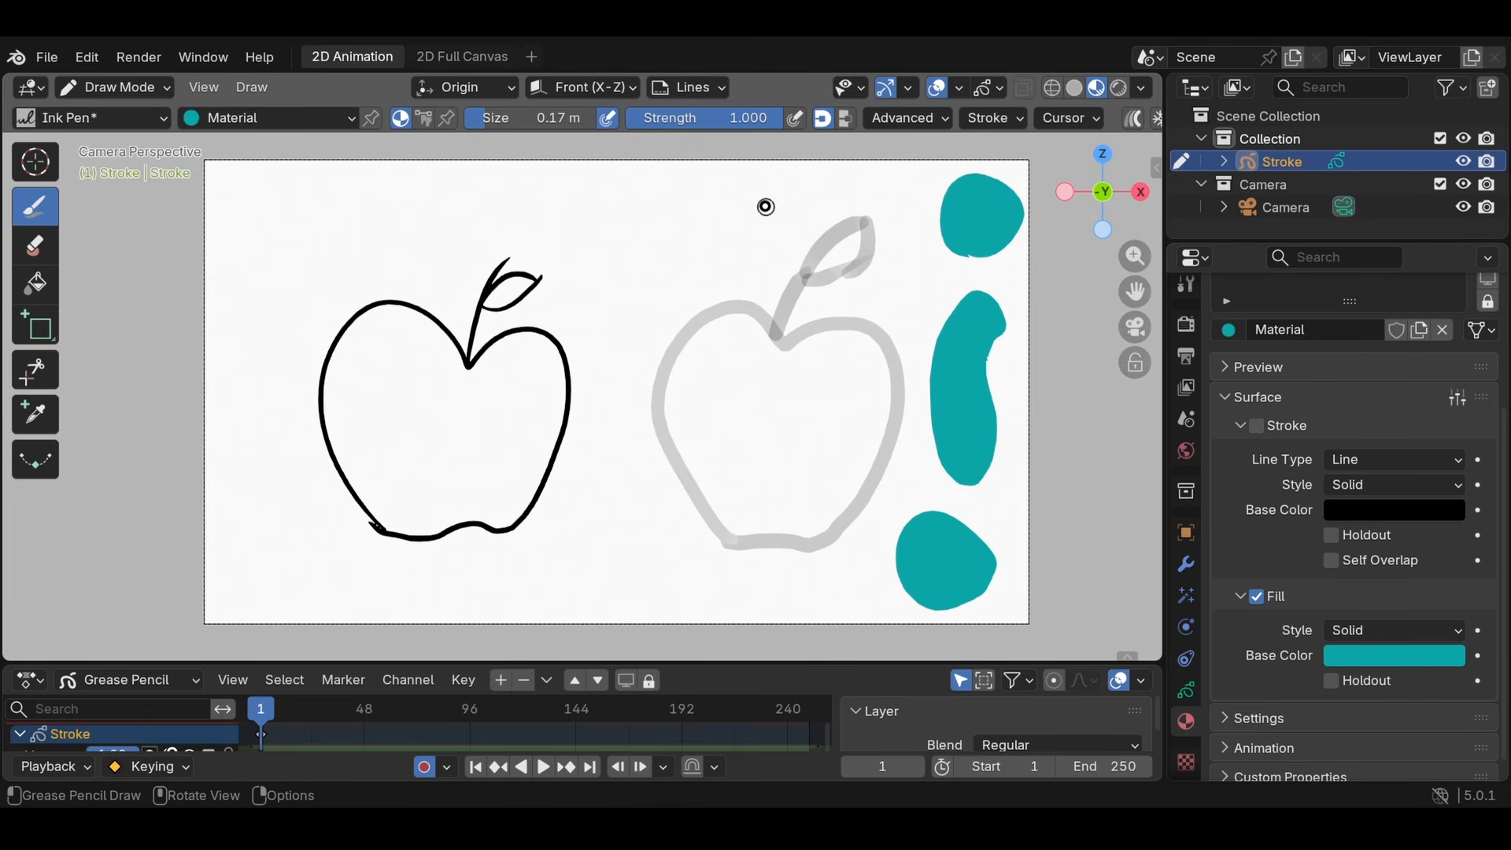
- Draw several fill-only teal blobs above the two apples, undoing and redrawing the one above the black apple
mouse_move(769, 200)
left_mouse_down()
mouse_move(719, 267)
mouse_move(668, 243)
mouse_move(633, 285)
mouse_move(609, 224)
left_mouse_up()
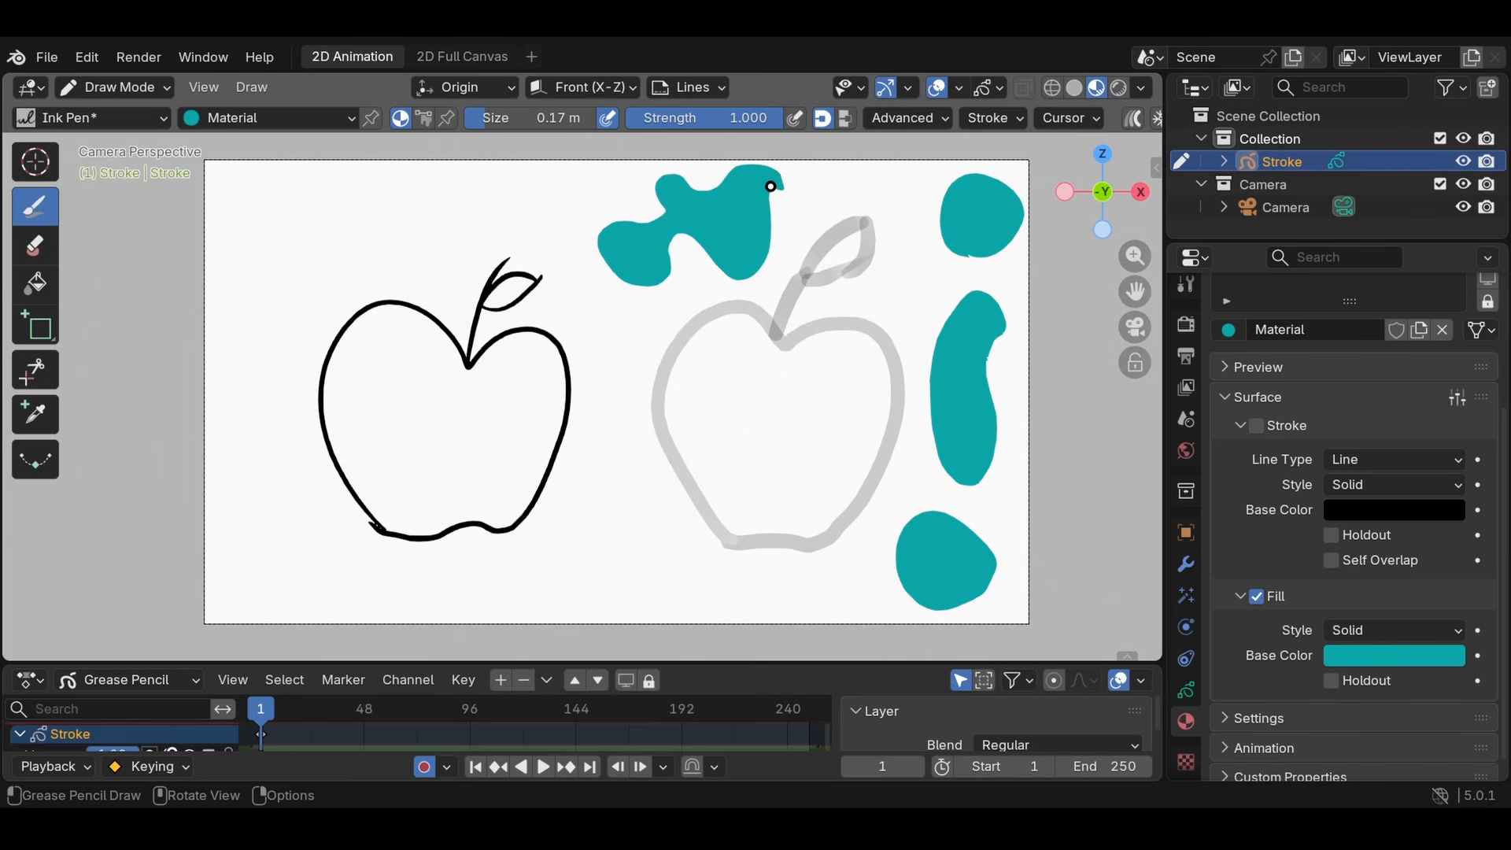
left_click_drag(423, 240, 387, 261)
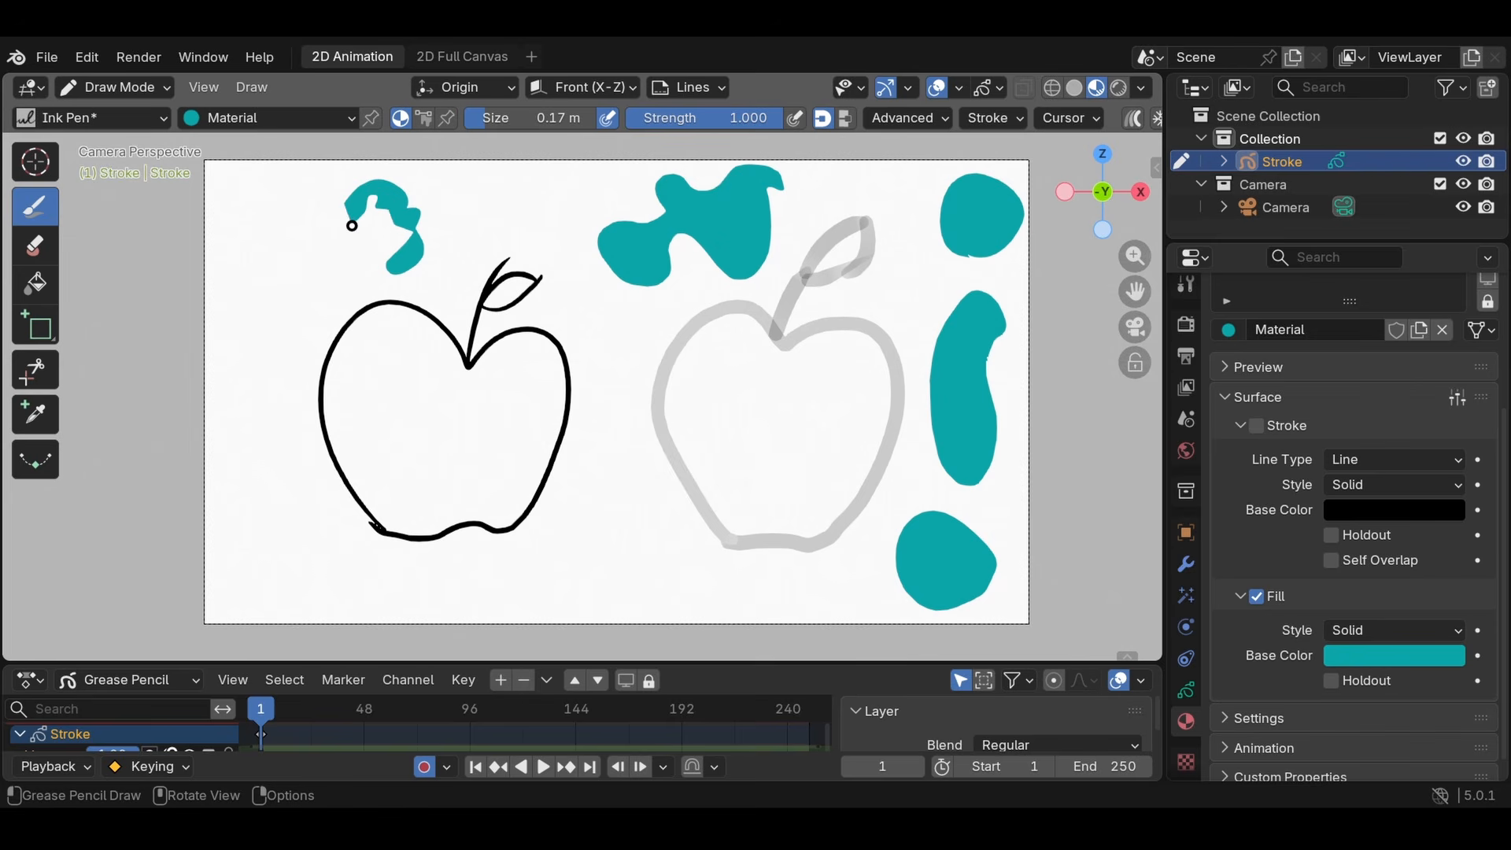
left_click_drag(378, 251, 357, 285)
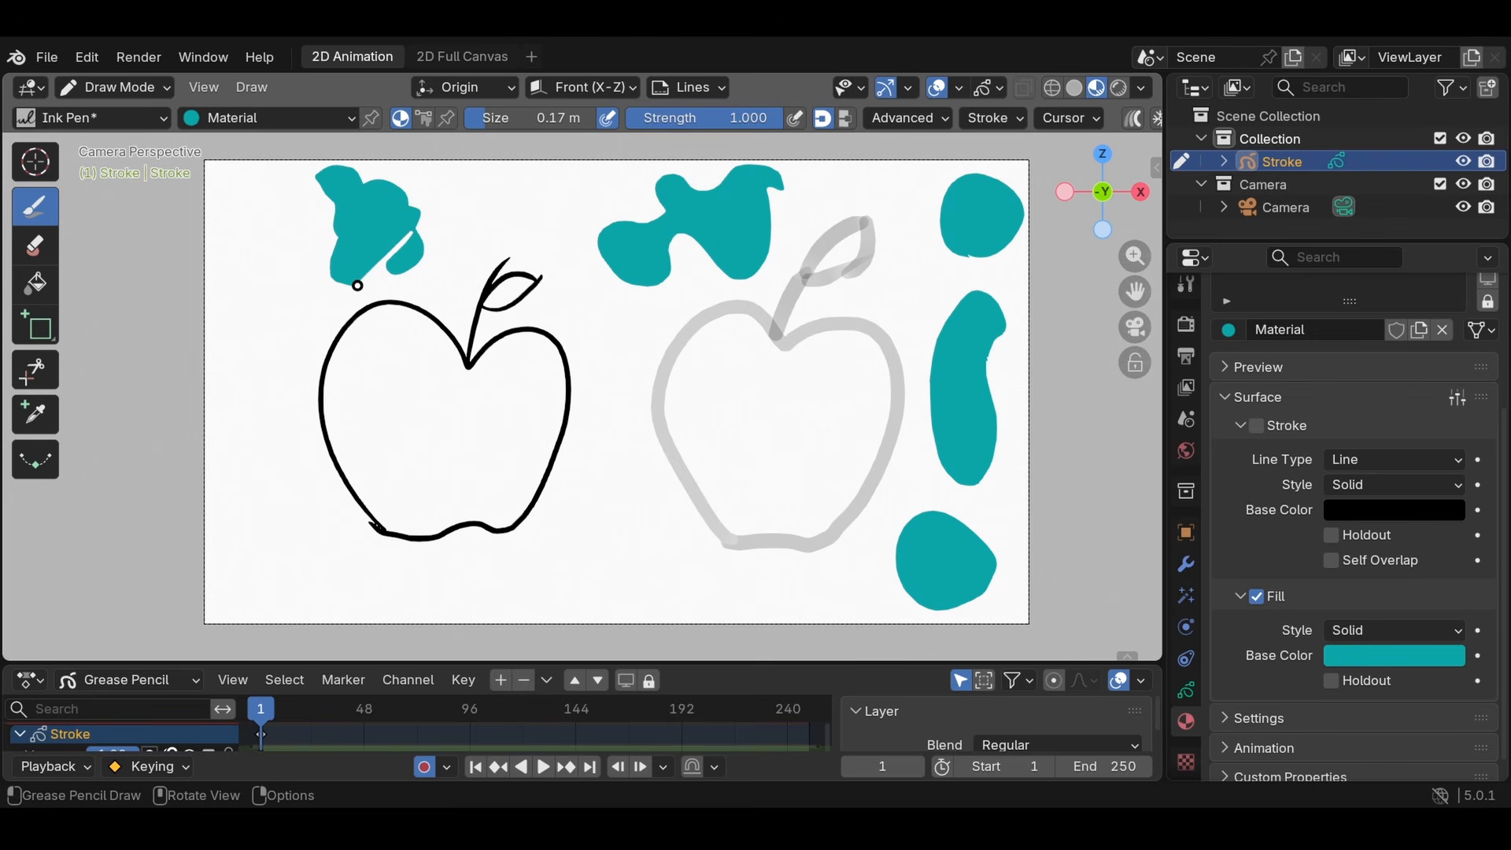
key("ctrl+z")
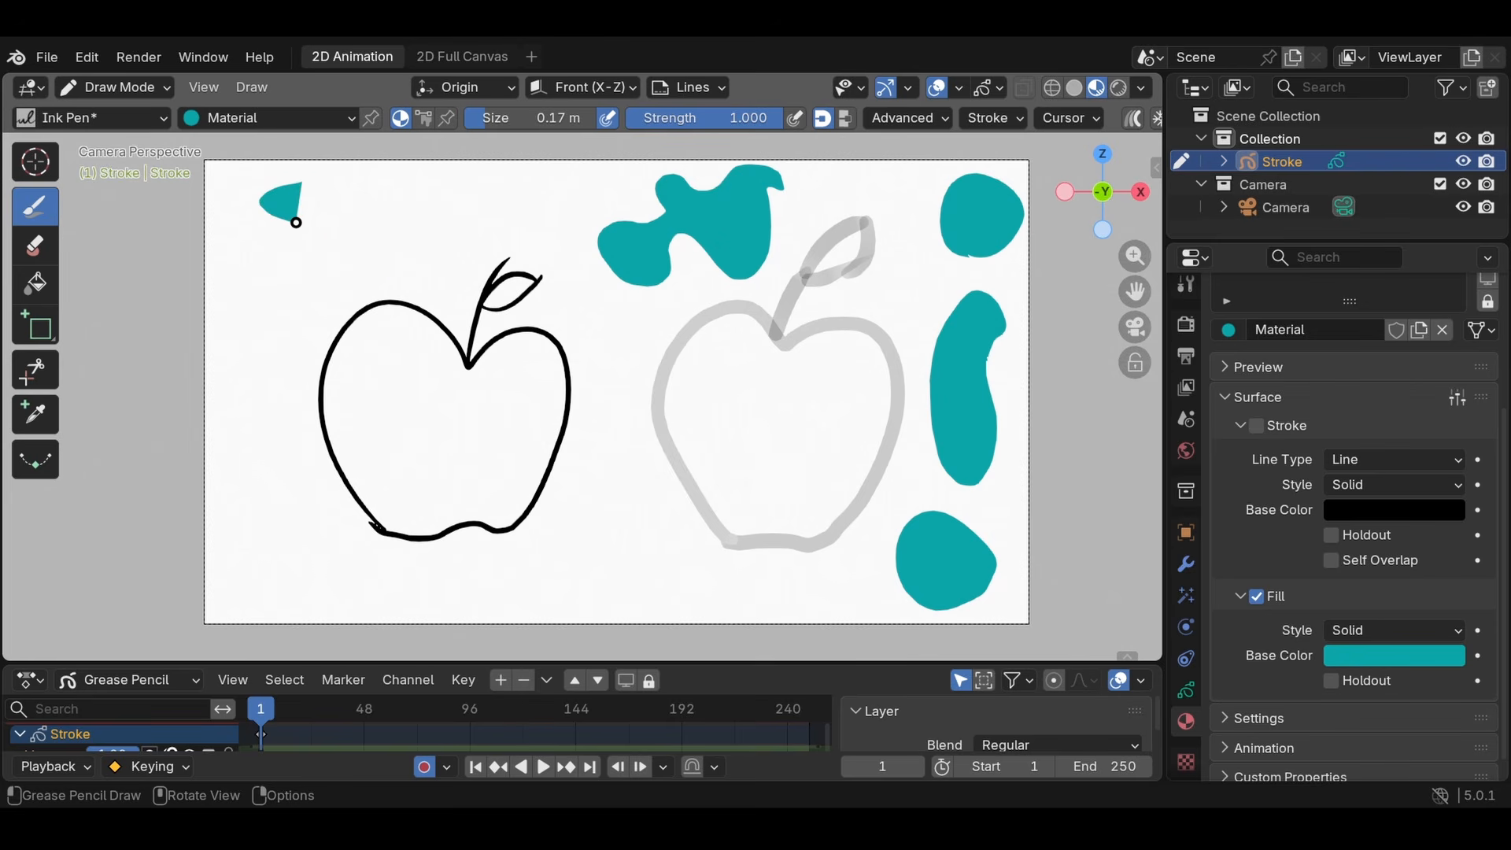
mouse_move(327, 246)
left_mouse_down()
mouse_move(257, 263)
mouse_move(341, 280)
mouse_move(260, 336)
mouse_move(358, 362)
mouse_move(263, 408)
mouse_move(334, 412)
mouse_move(285, 471)
mouse_move(327, 480)
mouse_move(246, 341)
mouse_move(247, 253)
mouse_move(425, 351)
mouse_move(368, 195)
mouse_move(297, 184)
left_mouse_up()
key("ctrl+z")
mouse_move(379, 259)
left_mouse_down()
mouse_move(304, 239)
mouse_move(407, 186)
left_mouse_up()
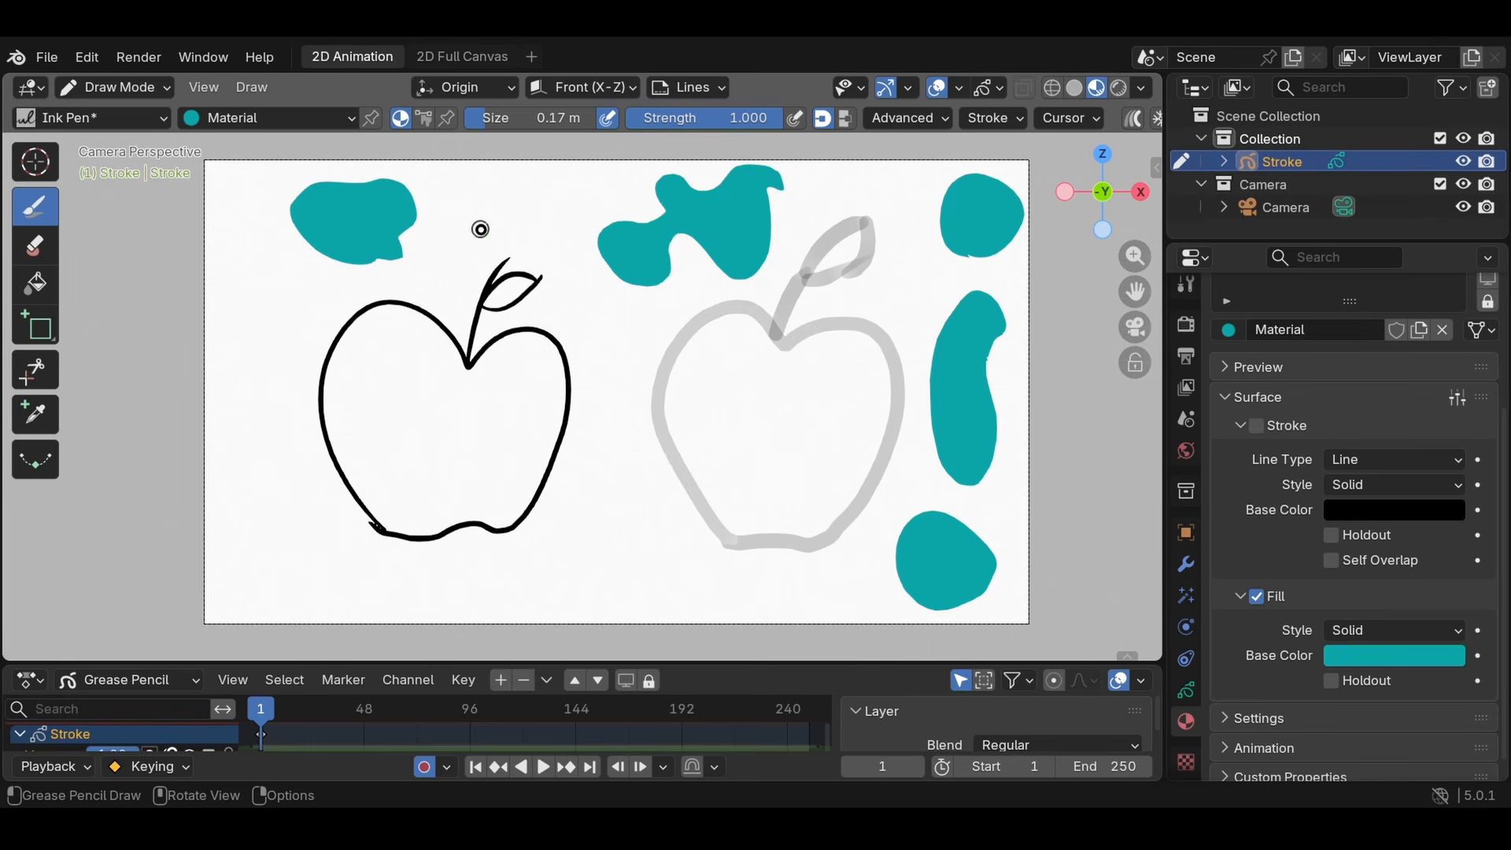
left_click_drag(529, 241, 574, 209)
left_click_drag(574, 210, 531, 239)
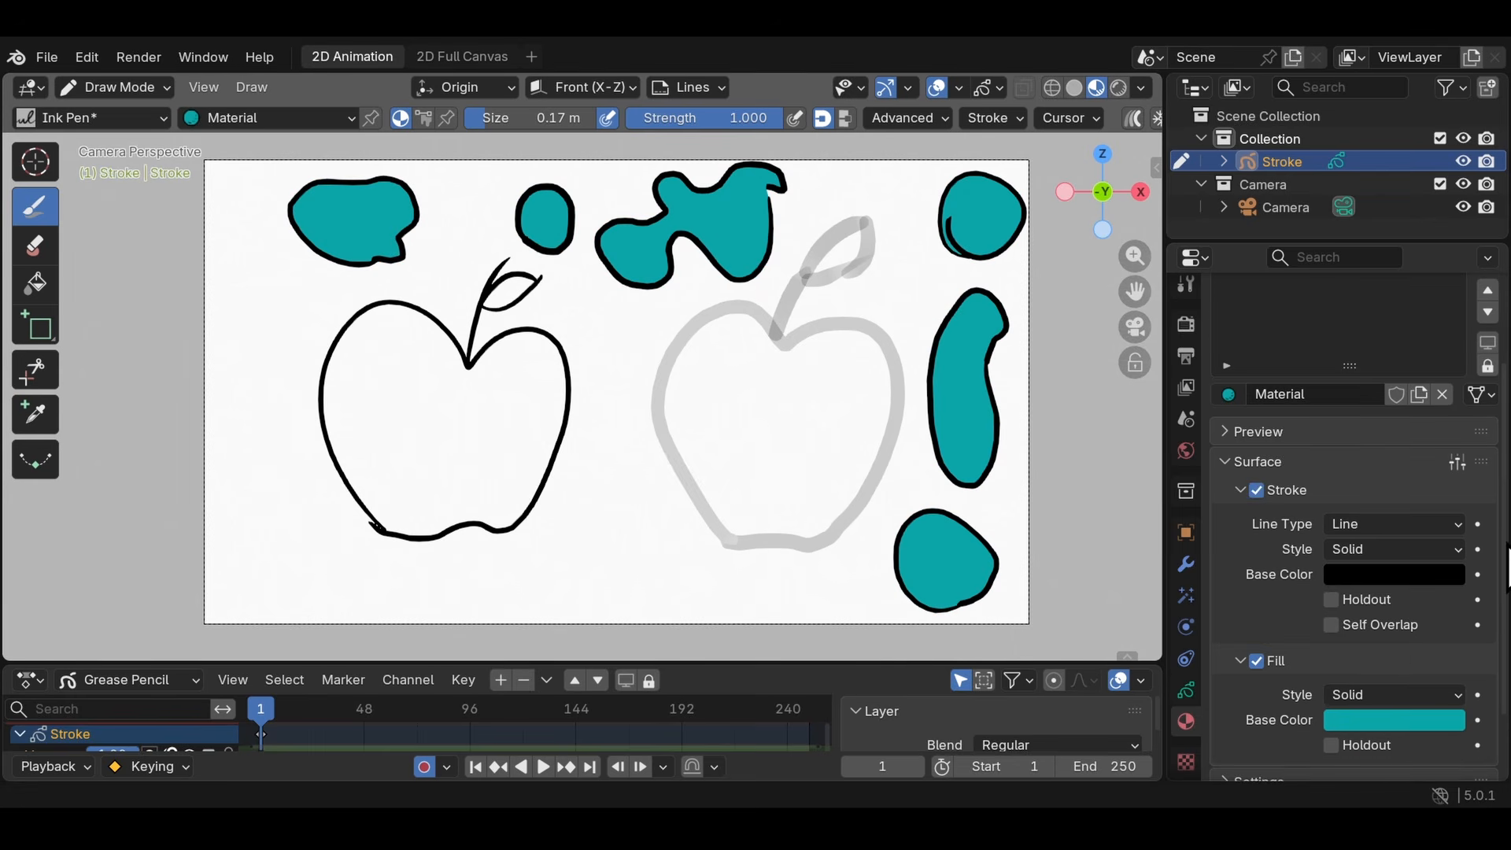
- Turn the teal material's stroke back on and hide everything drawn with that material
scroll(1470, 389, "up", 4)
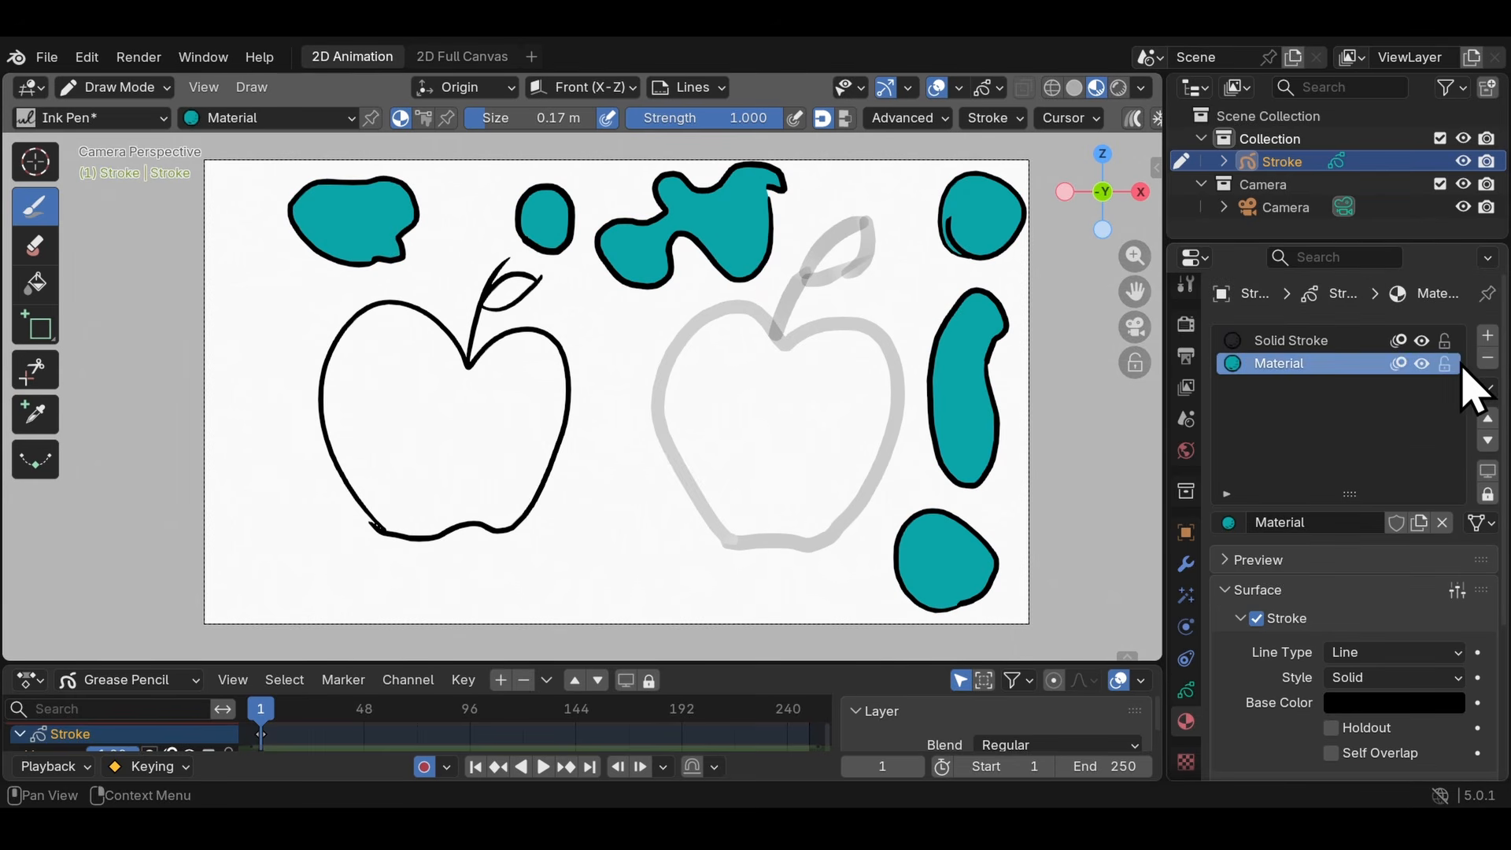
left_click(1421, 365)
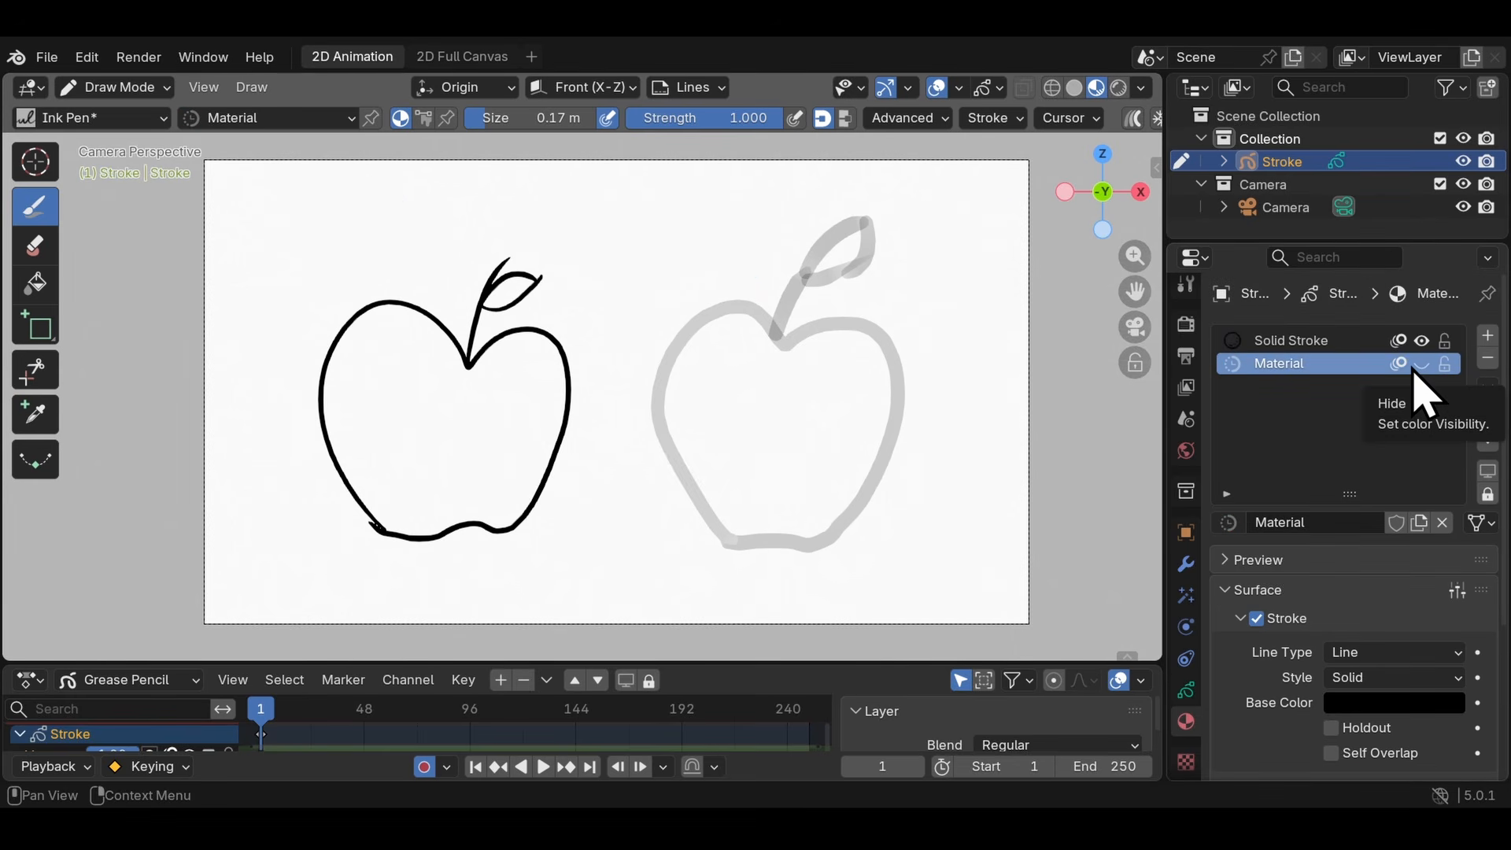
left_click(1422, 363)
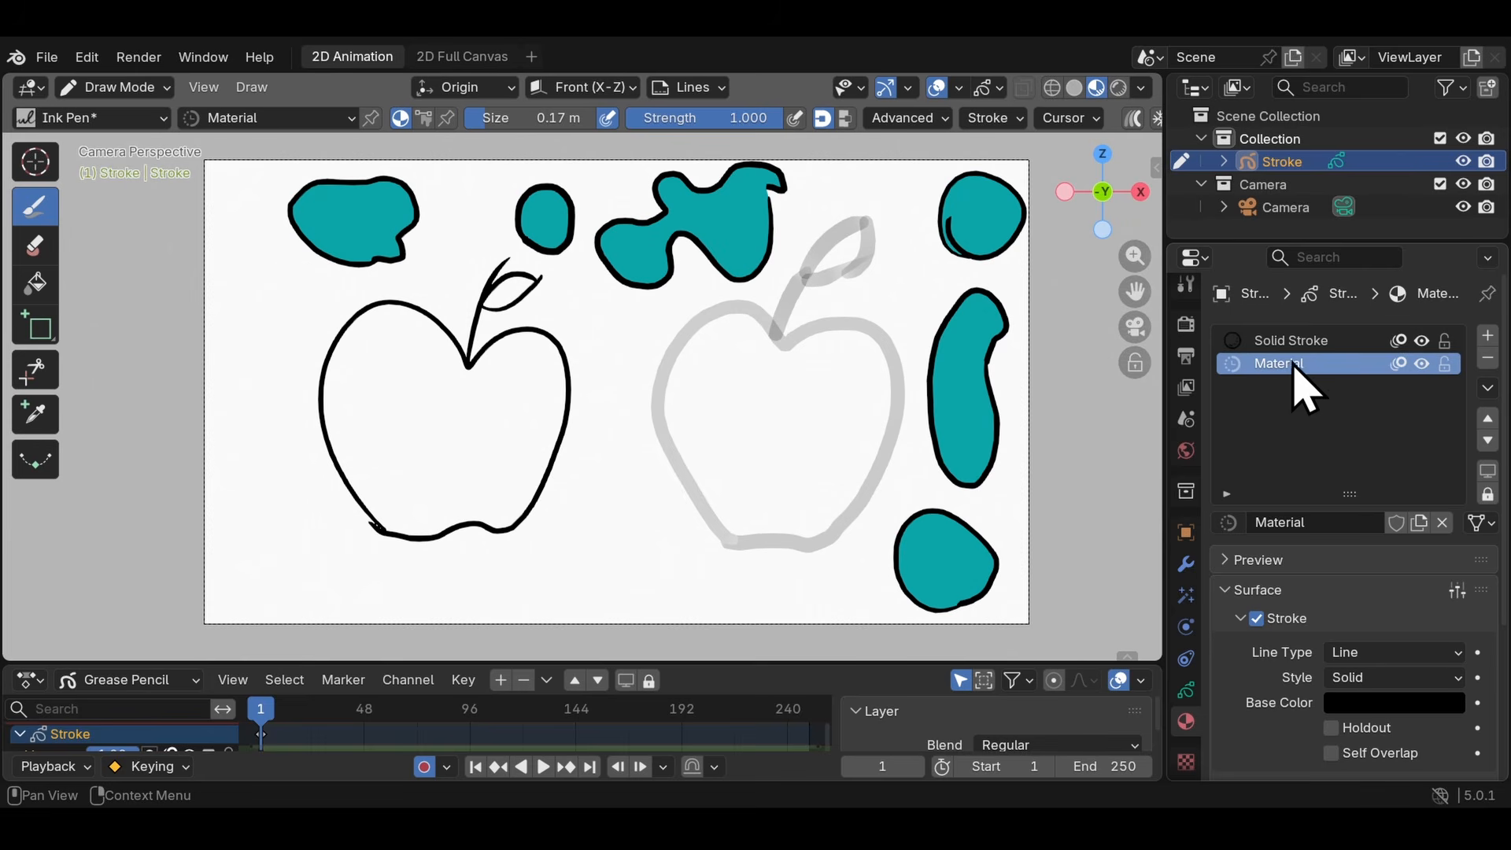
left_click(1422, 364)
- Create a third material in a new slot with its stroke off and its fill on in solid red
left_click(1488, 335)
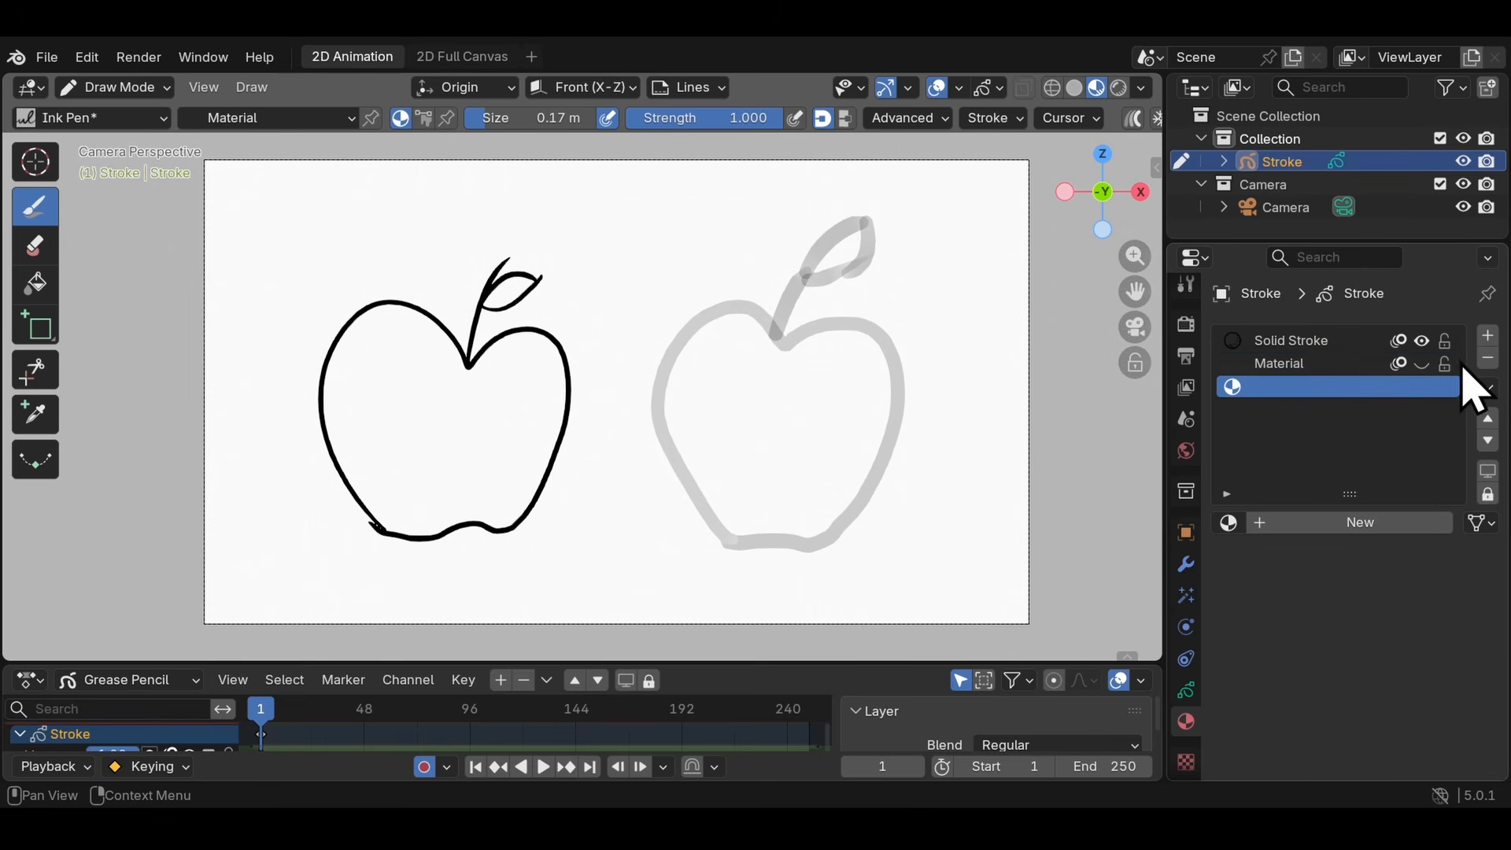
left_click(1378, 522)
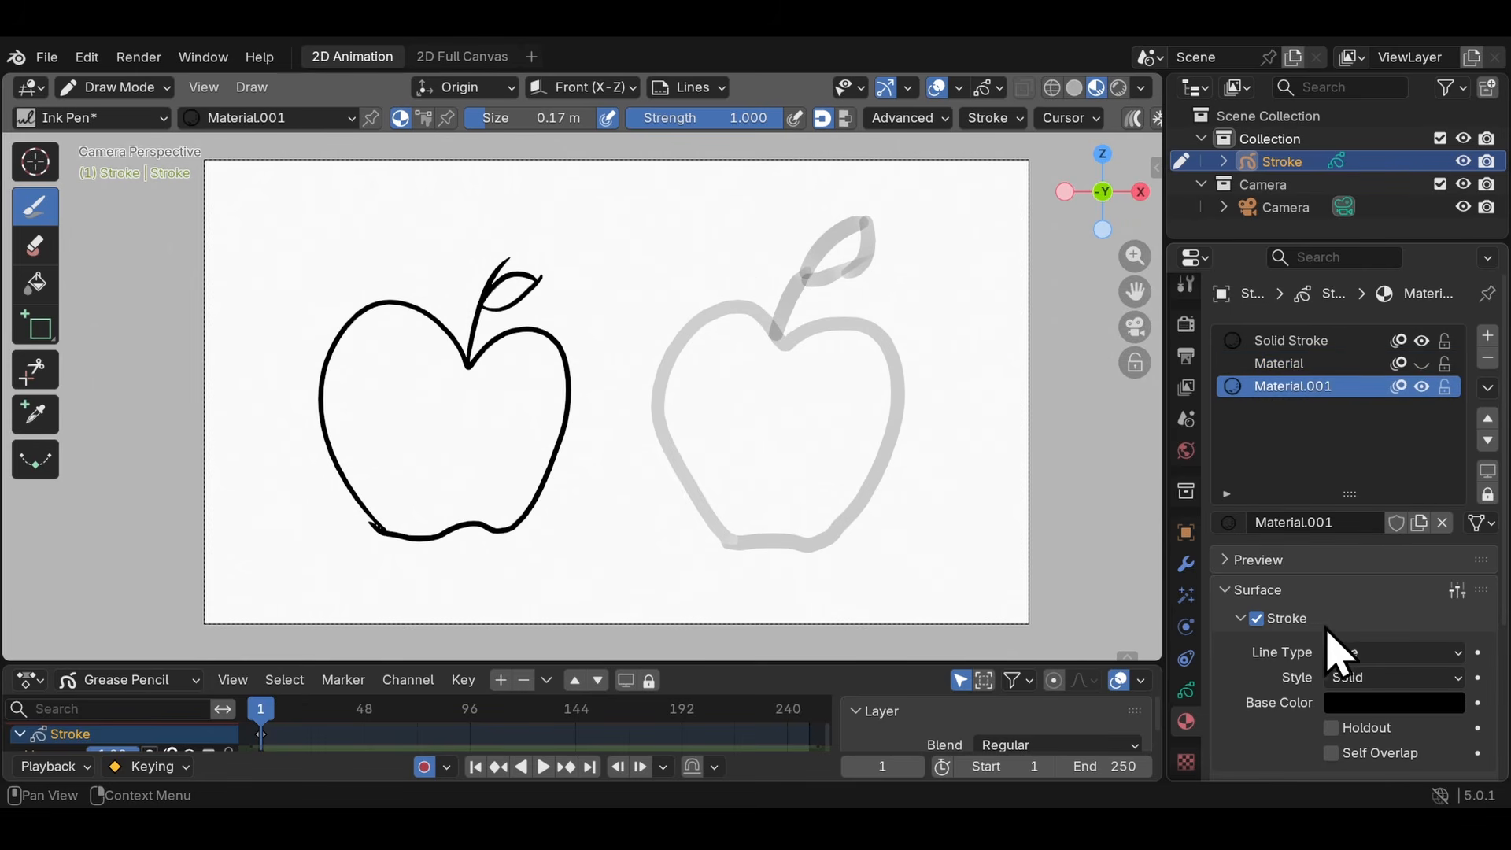
scroll(1464, 503, "down", 4)
left_click(1258, 470)
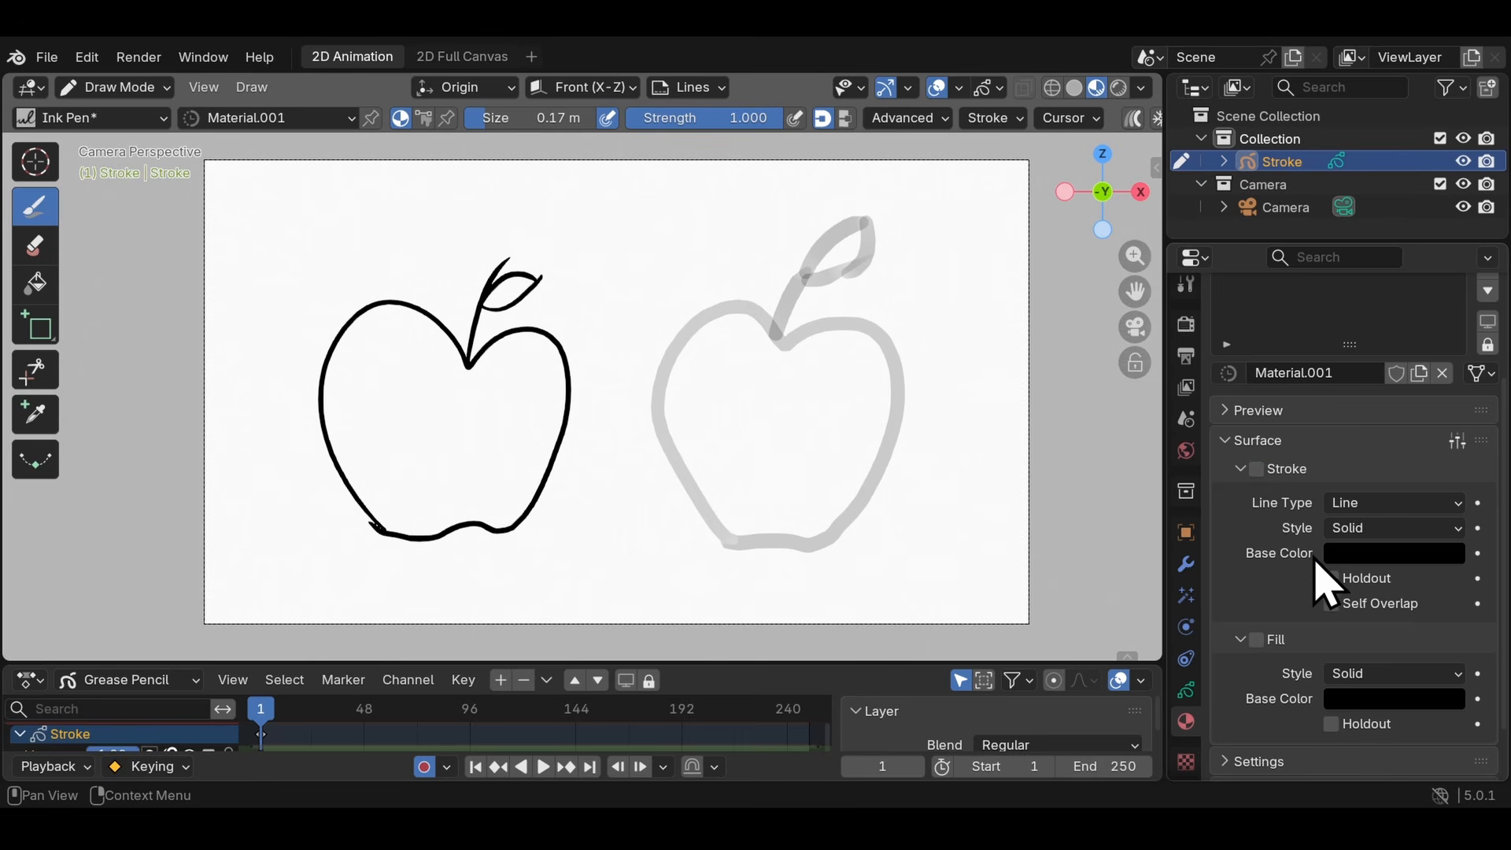
left_click(1365, 700)
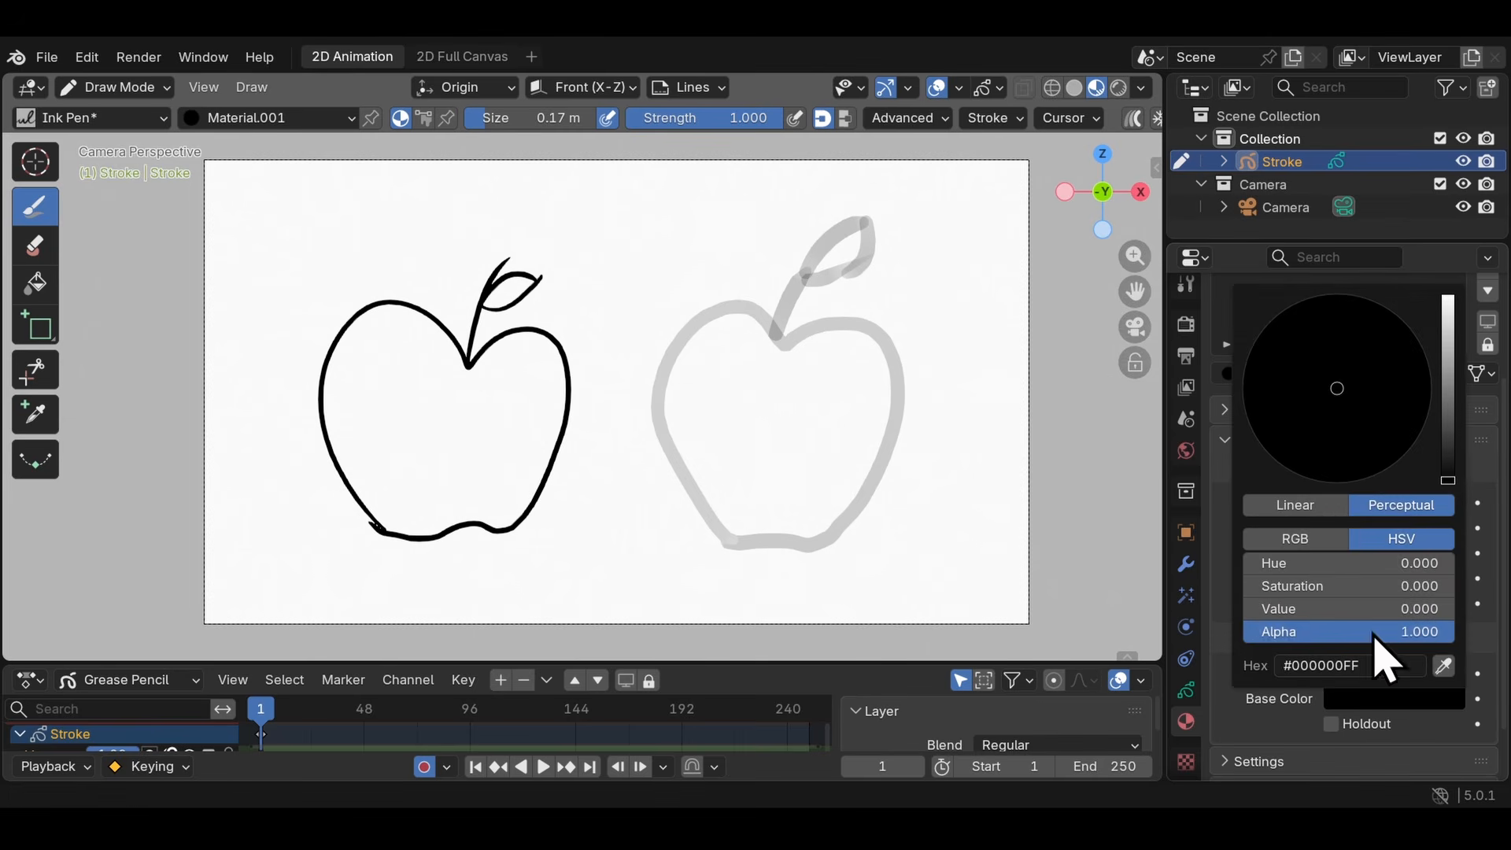
left_click_drag(1449, 385, 1448, 314)
left_click(1359, 458)
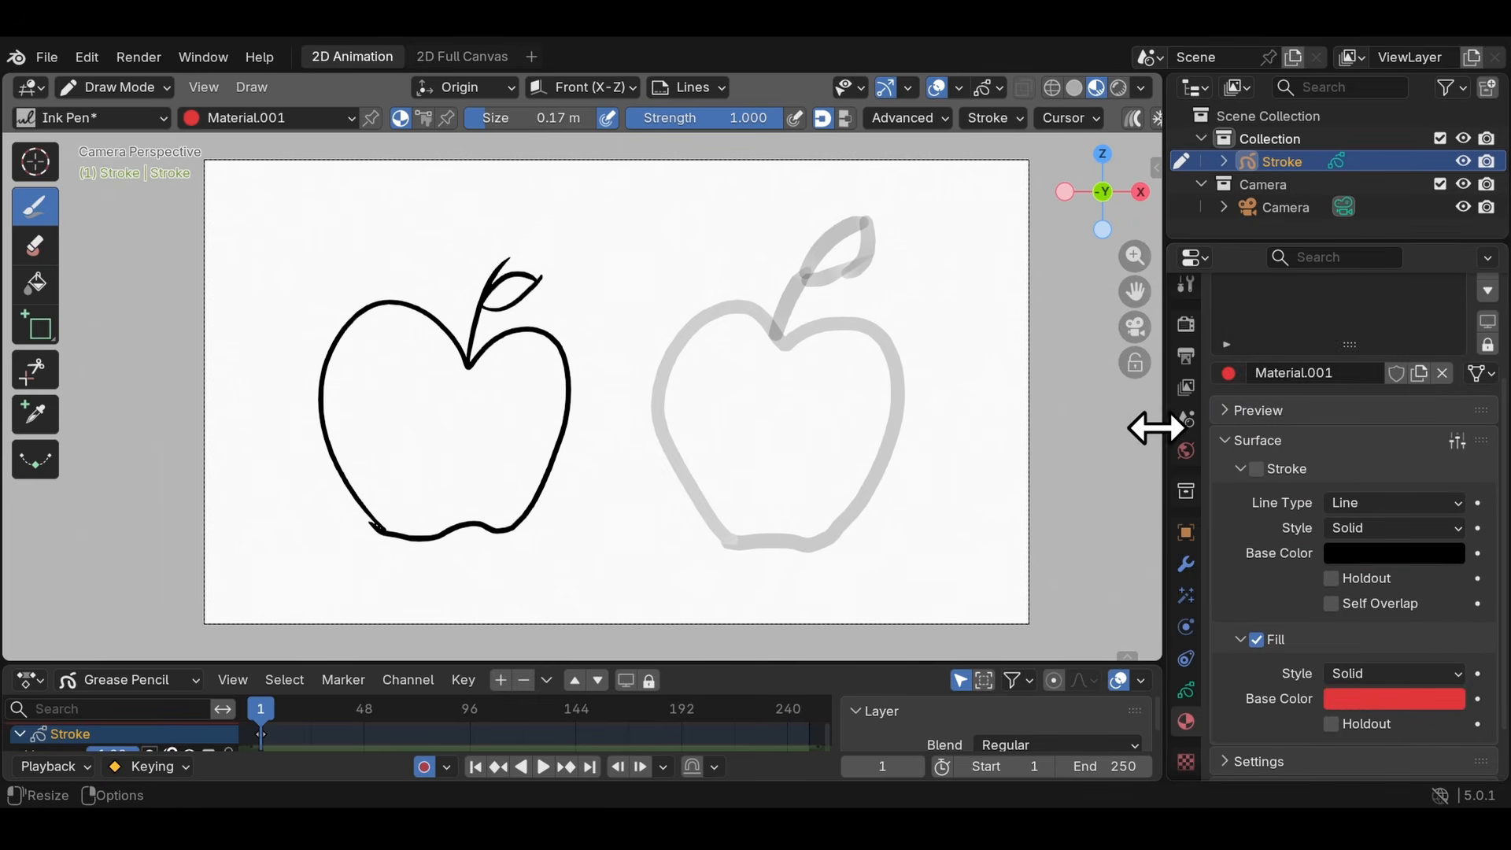
- Switch to the Fill tool, try filling the apples with red on the Lines layer, and undo the fills
left_click(36, 284)
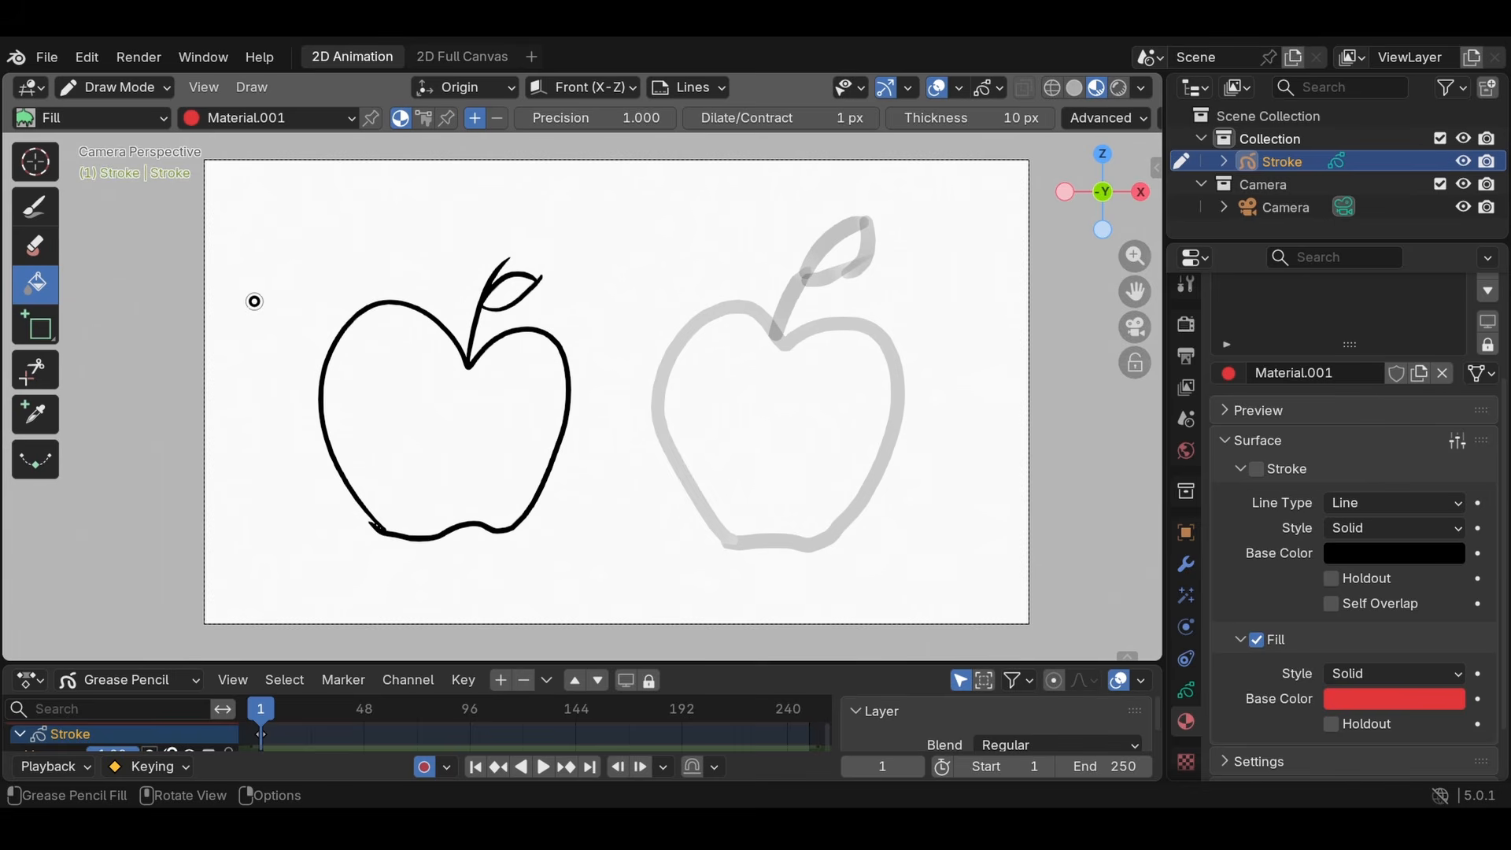
scroll(517, 370, "up", 3)
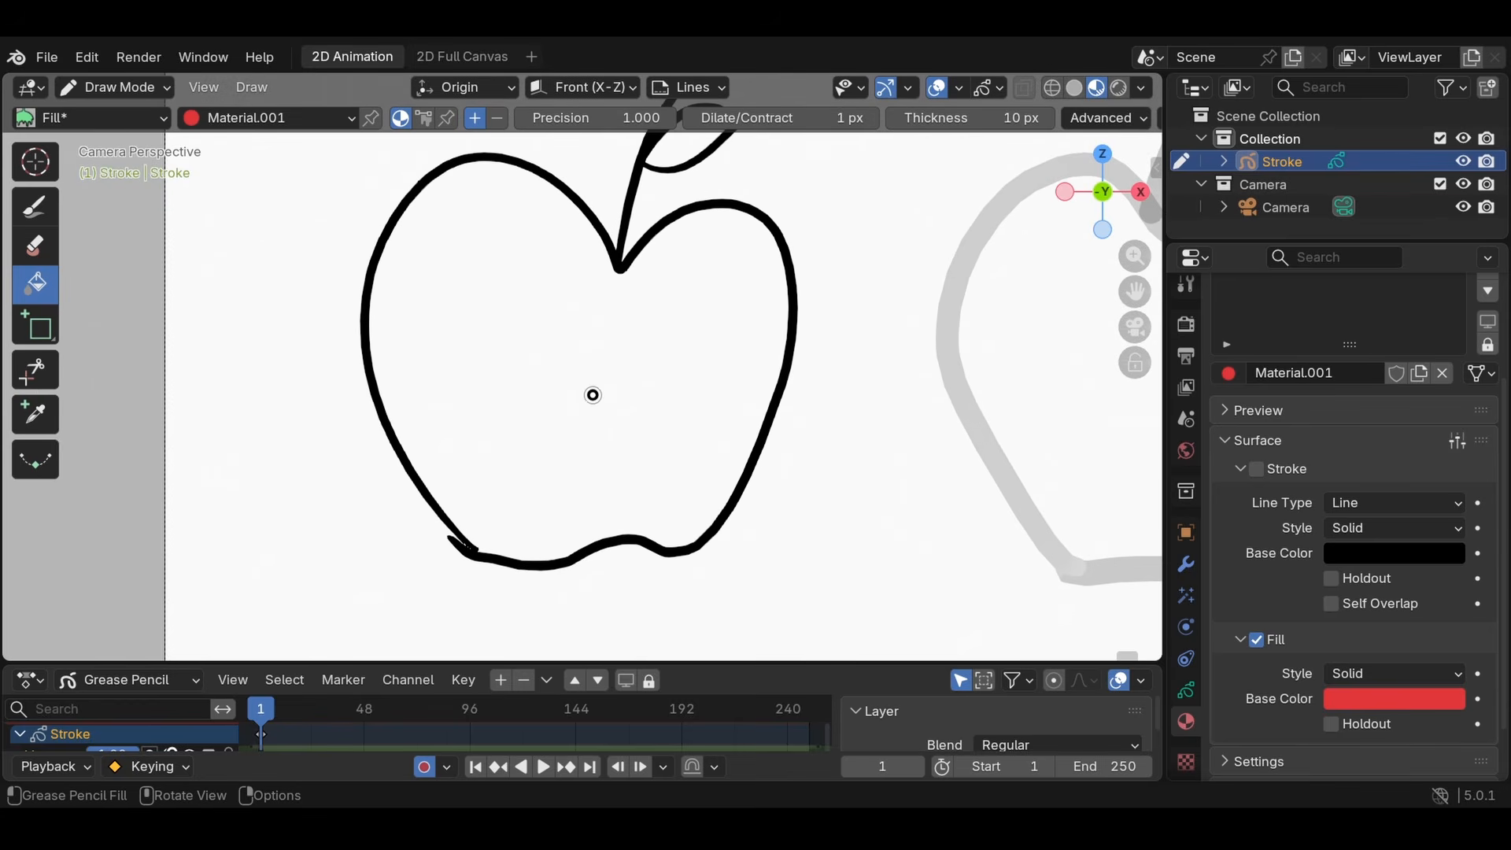
left_click(592, 395)
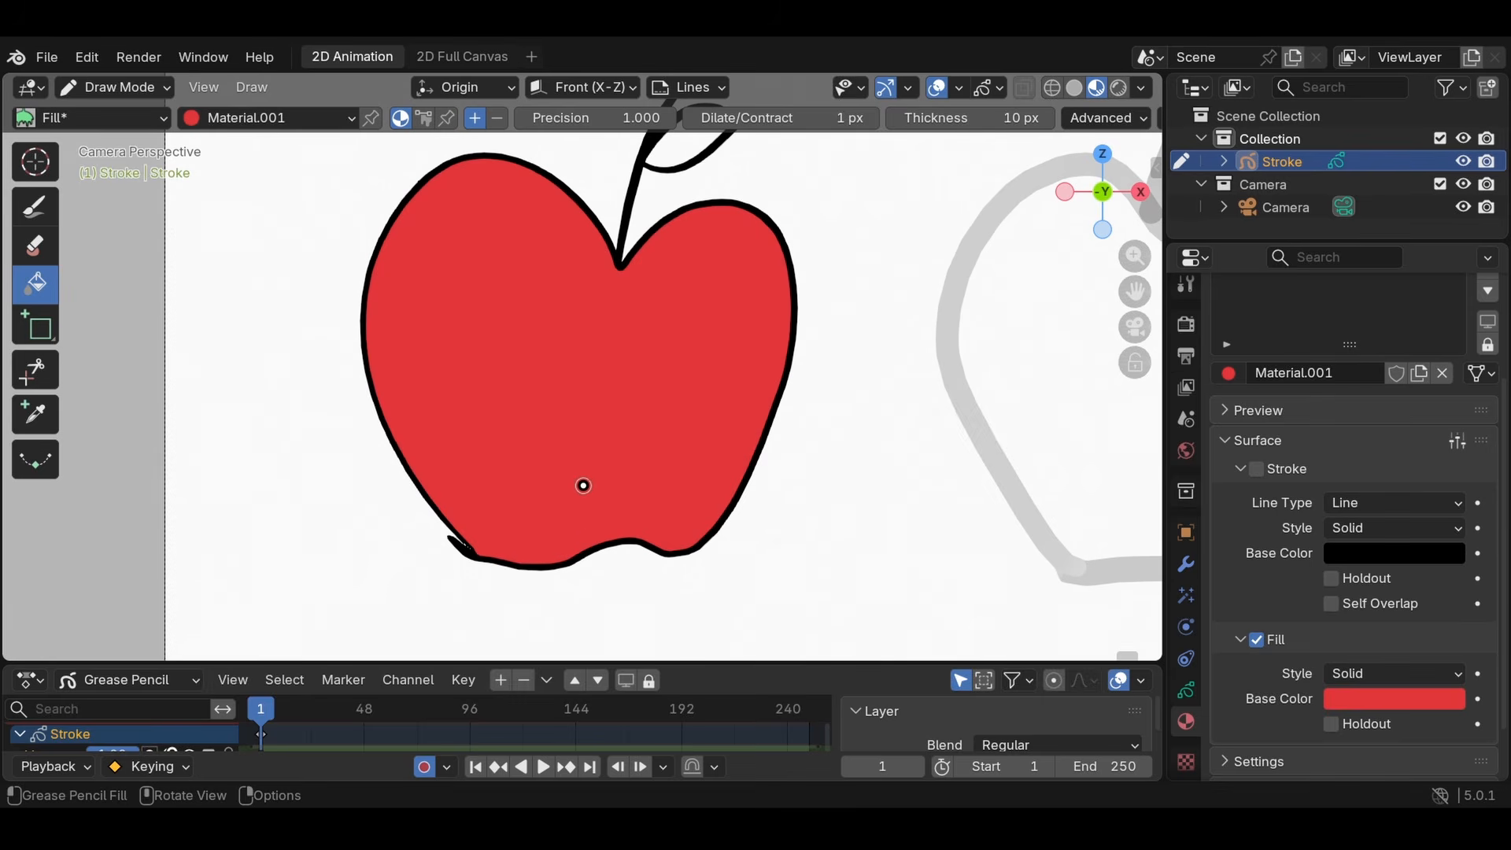
left_click(1007, 346)
key("ctrl+z")
key("ctrl+z")
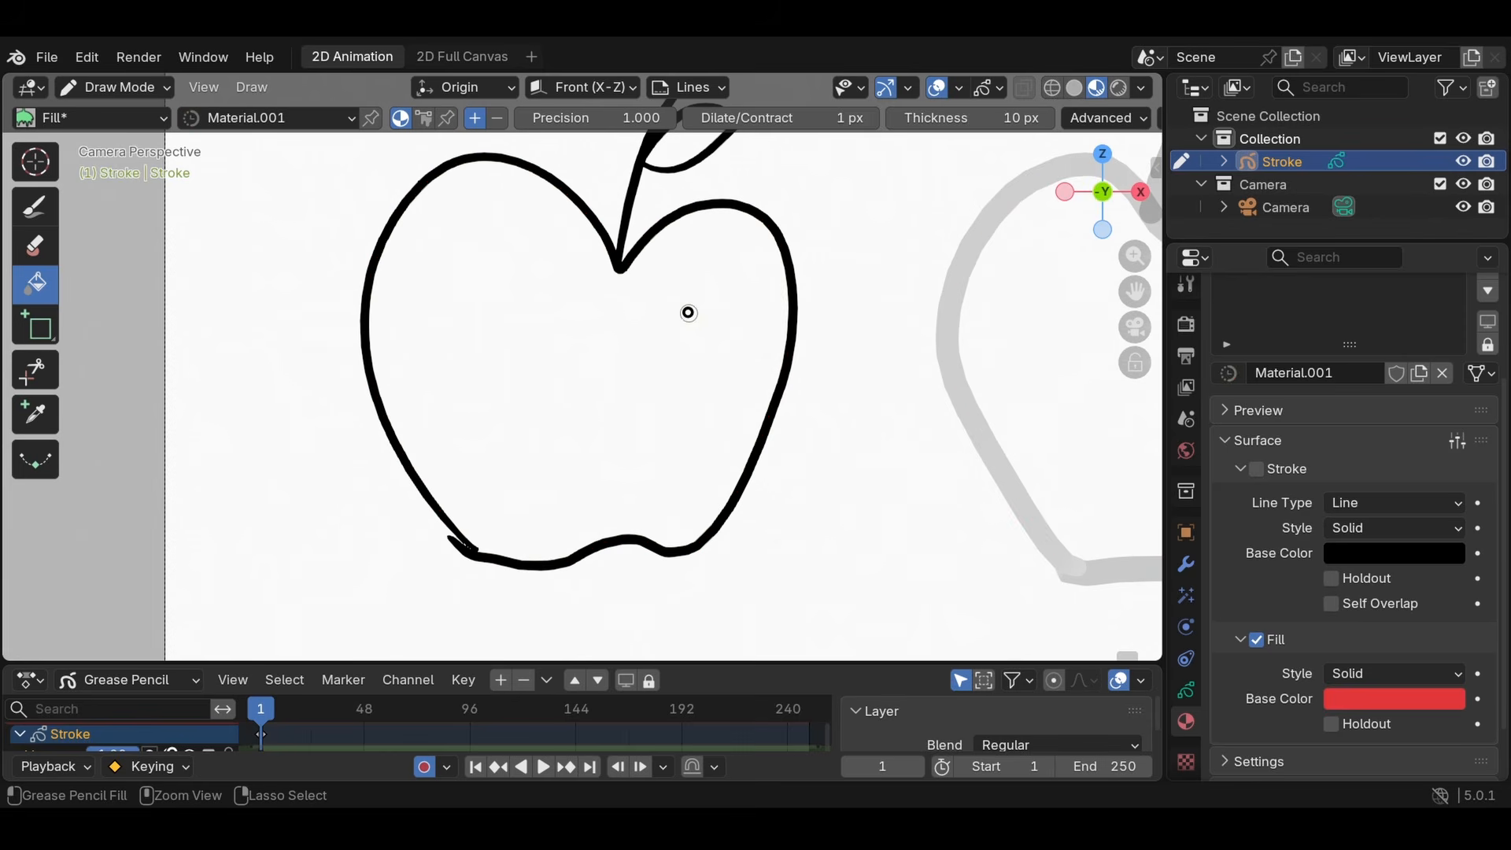
- Enlarge the timeline to make the Fills layer active and fill both apples with the red material
scroll(693, 299, "down", 3)
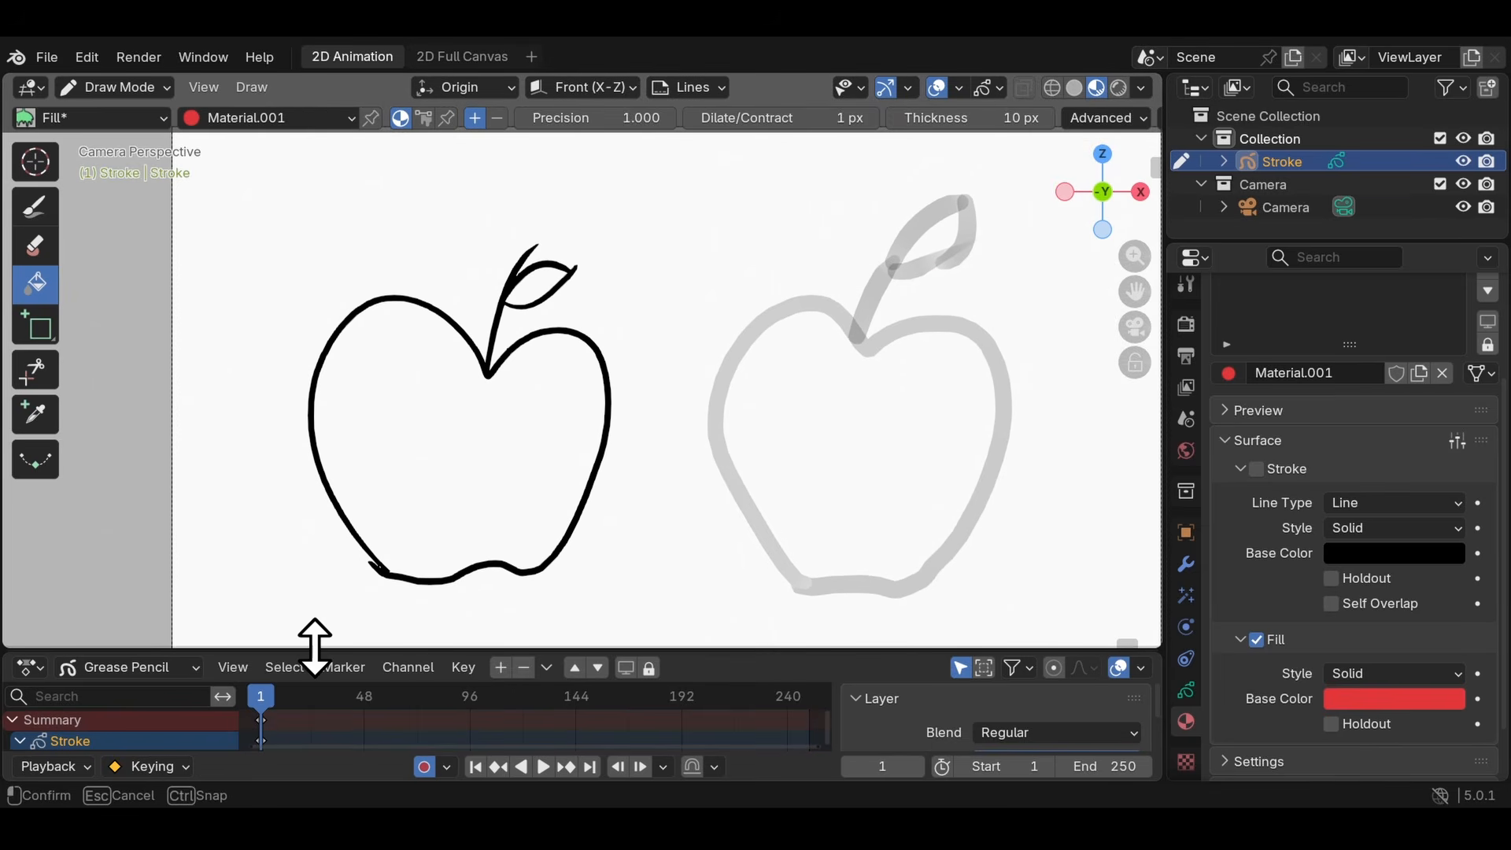
left_click_drag(314, 661, 342, 522)
left_click(37, 655)
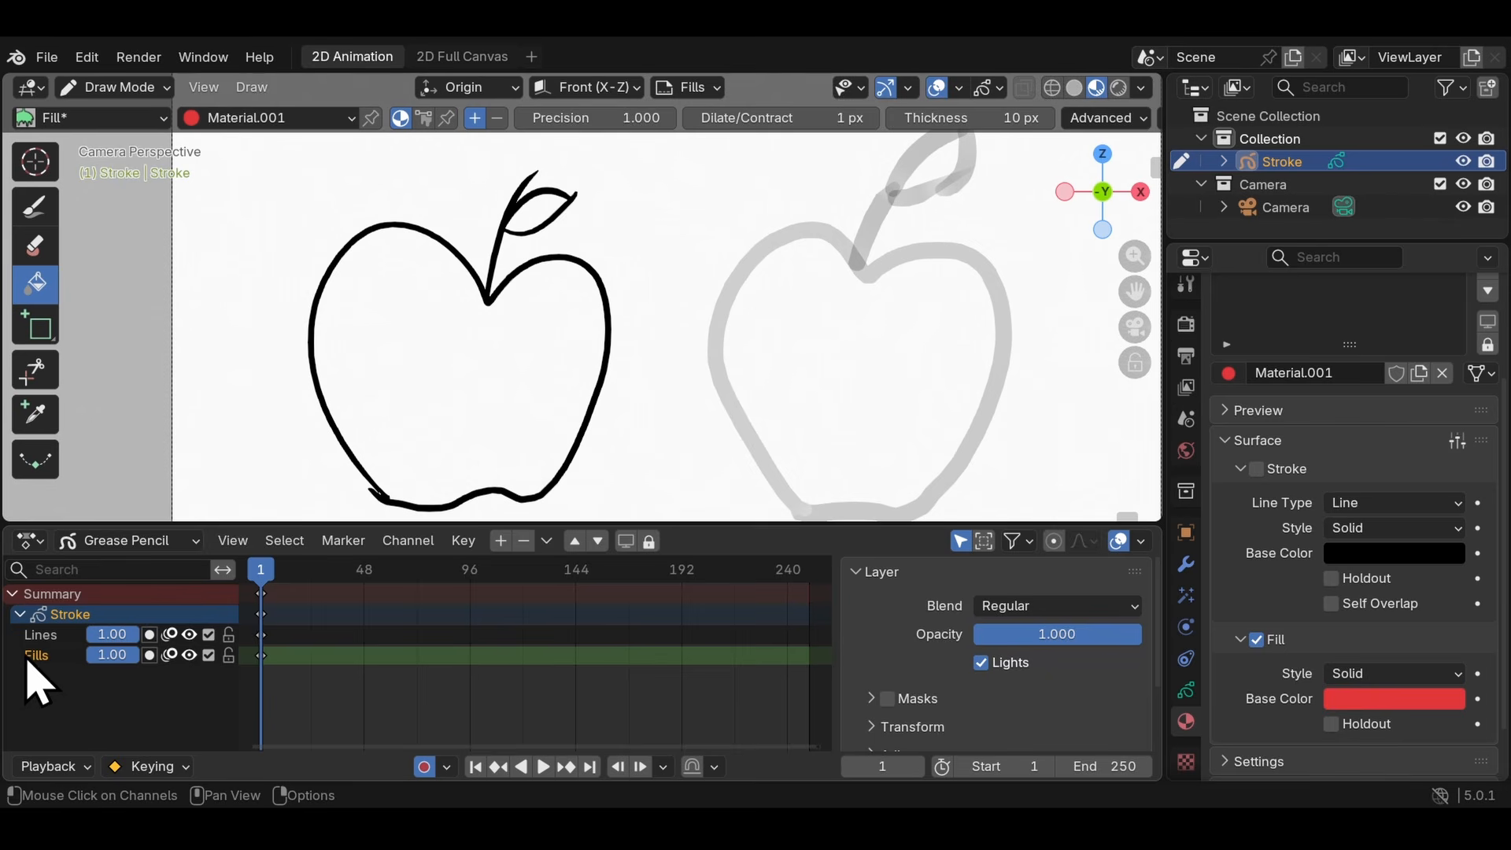
left_click(427, 364)
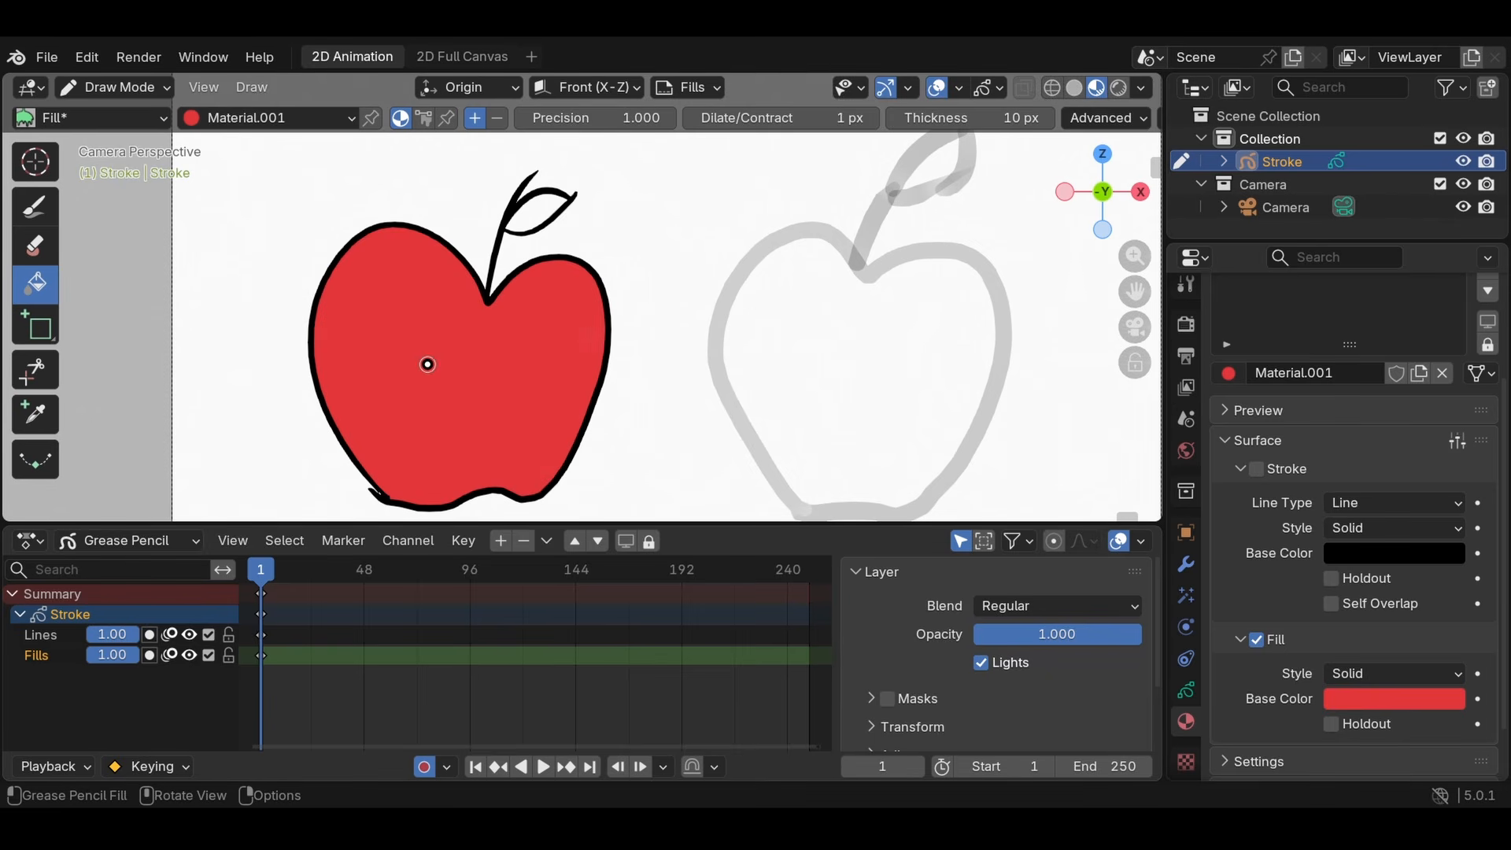
left_click(823, 330)
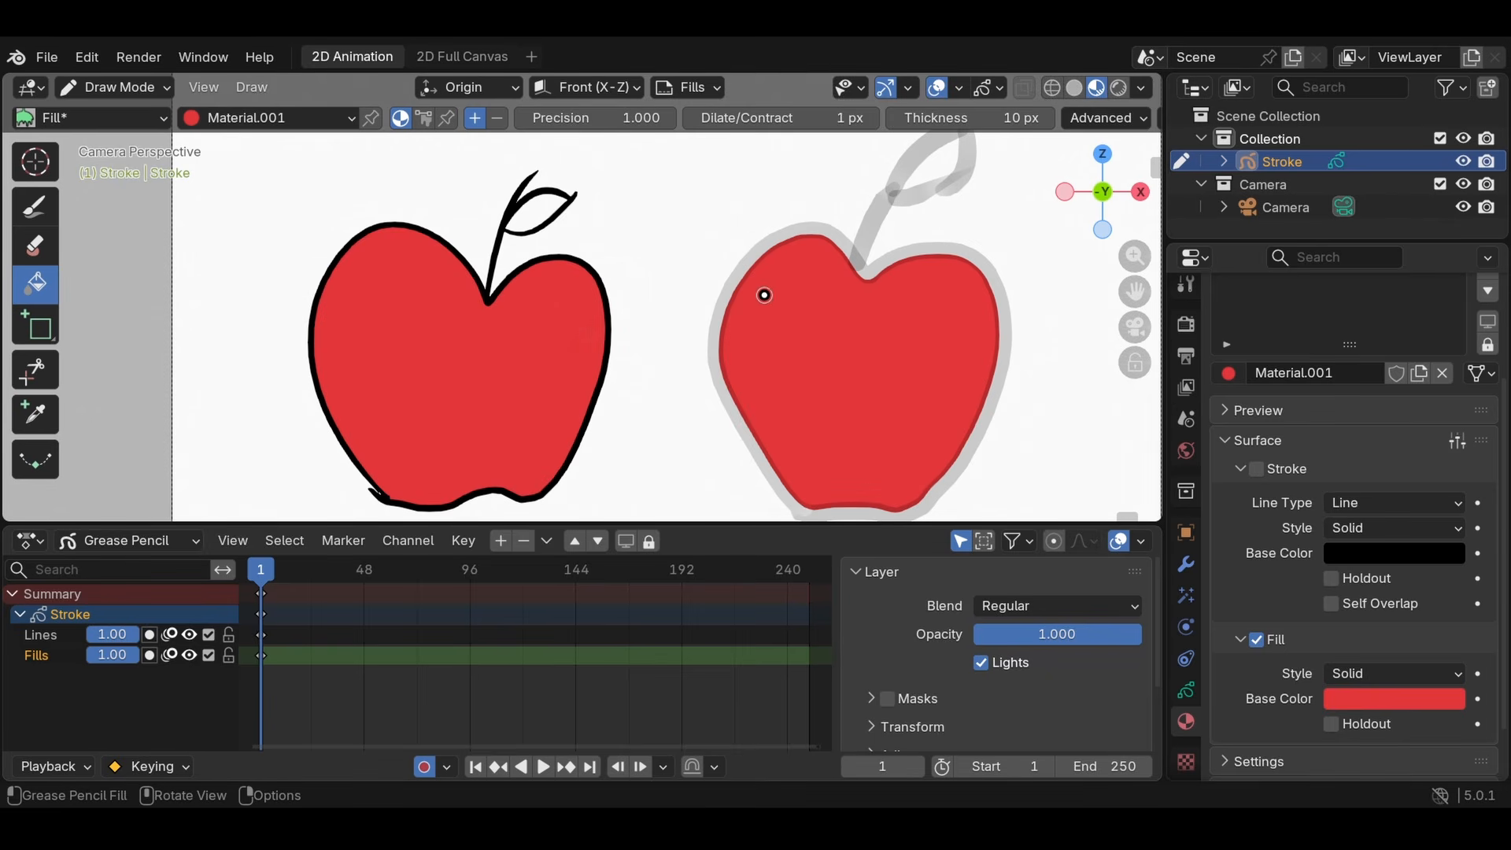
scroll(723, 362, "up", 2)
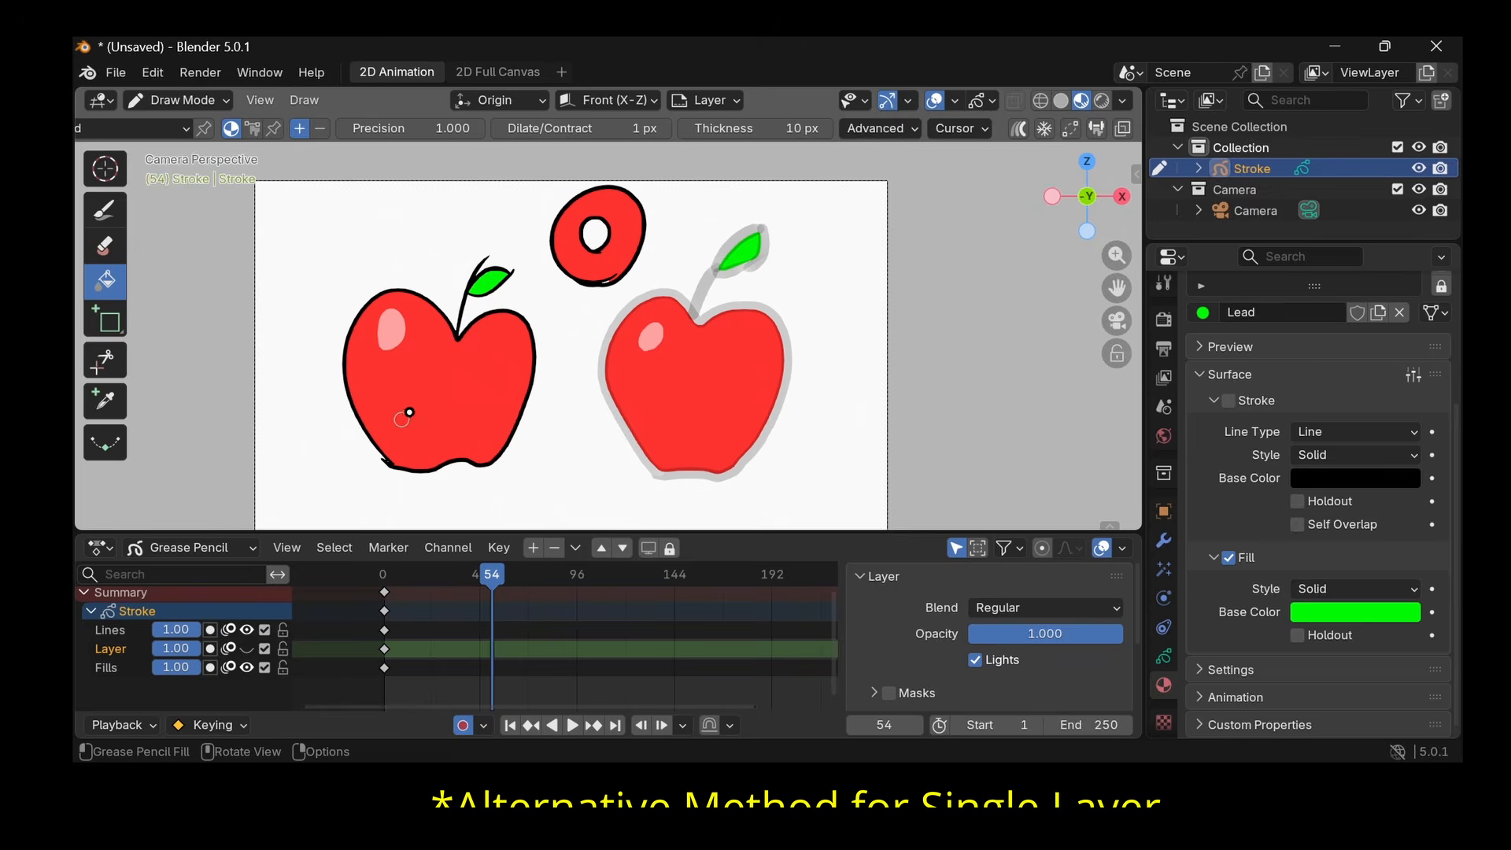
scroll(449, 381, "up", 2)
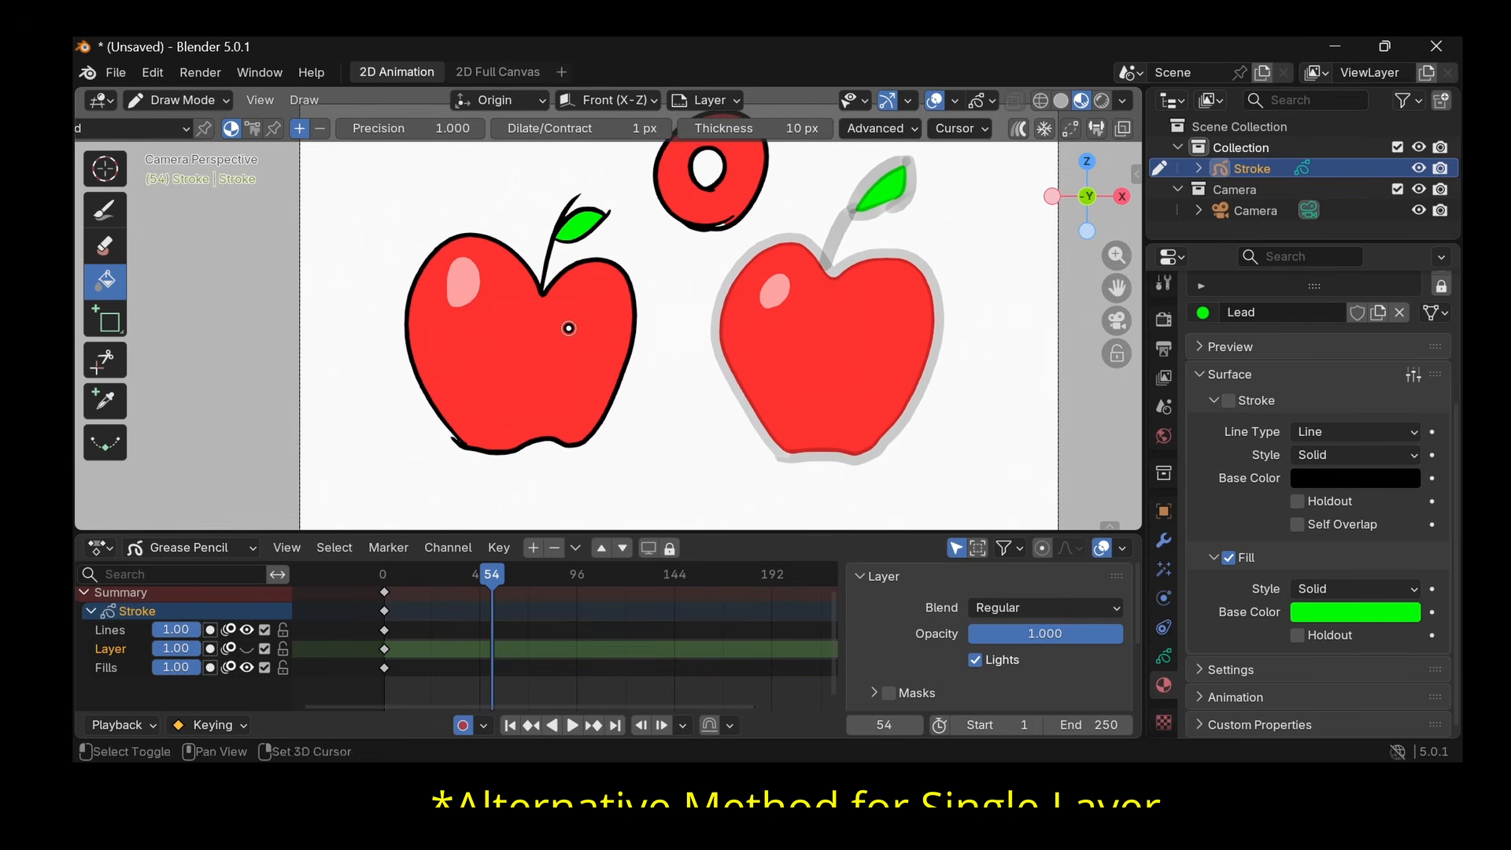
- Draw a thick closed black outline above the left apple on the Lines layer, using the brush with the Solid Stroke material
scroll(543, 347, "down", 2)
scroll(519, 362, "up", 1)
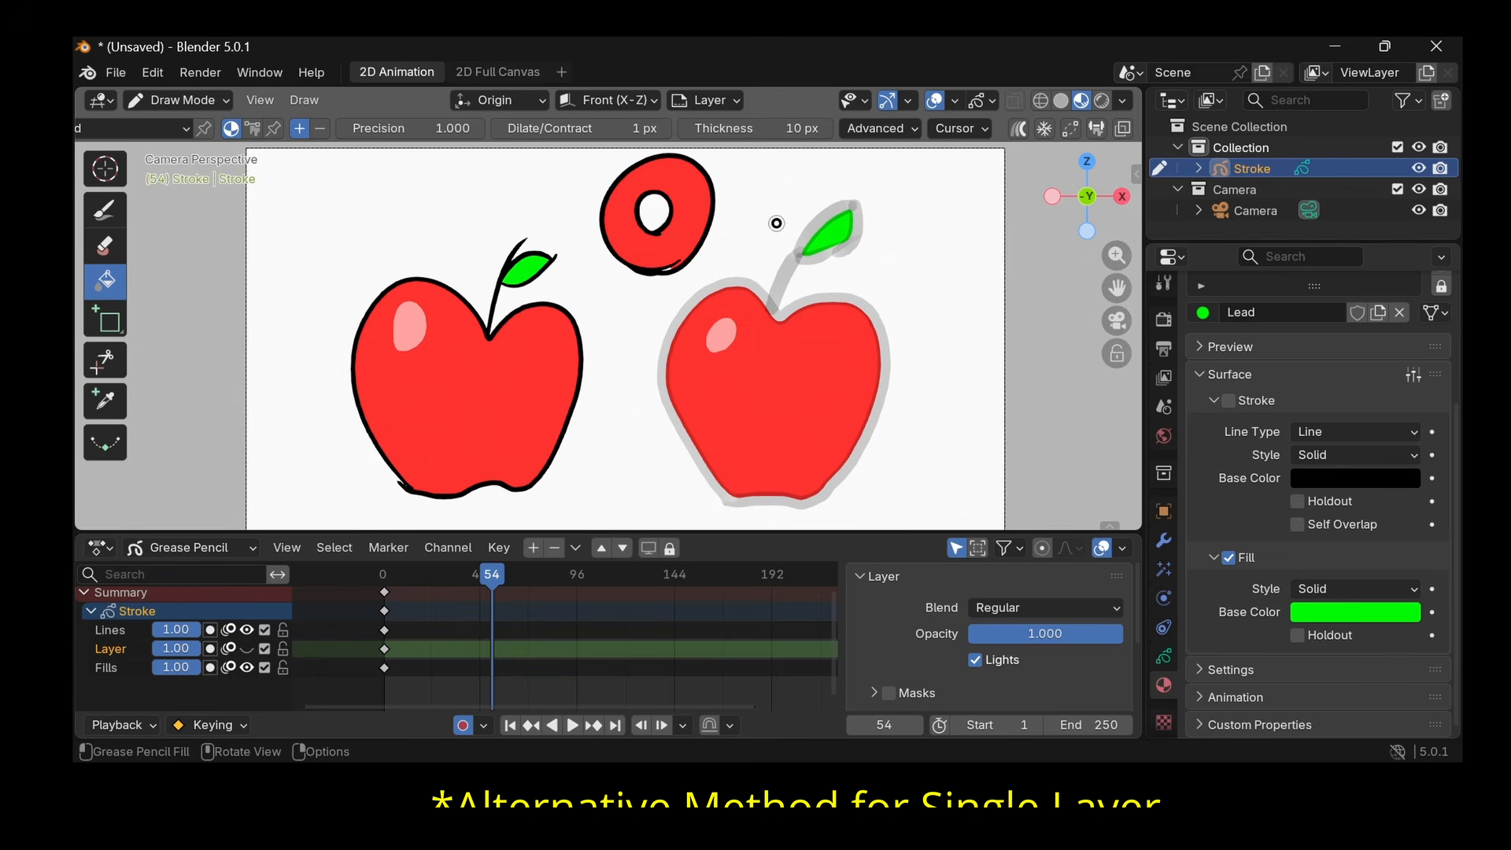
left_click(126, 631)
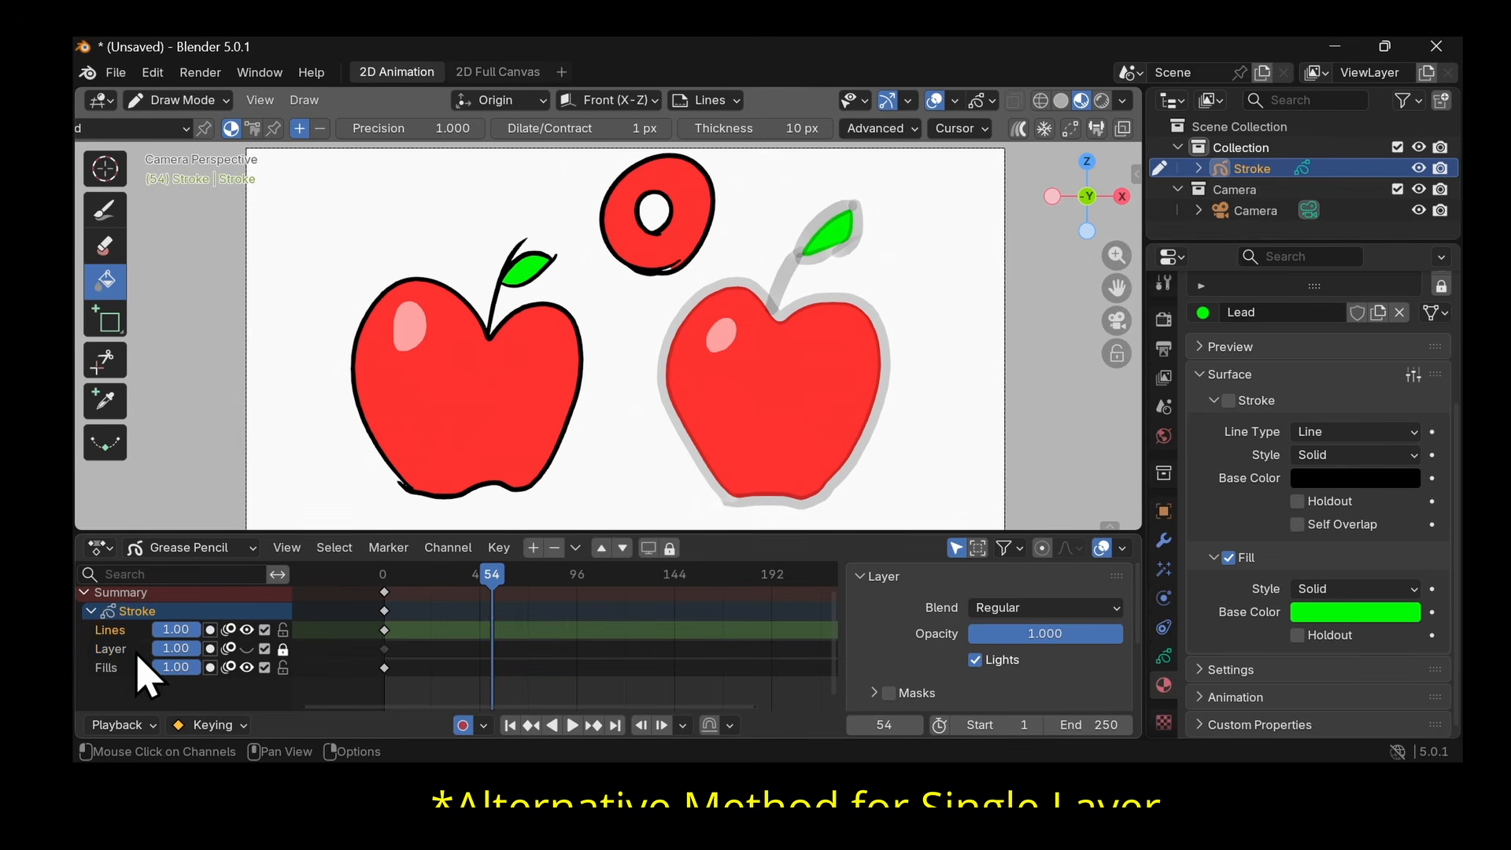
scroll(381, 347, "up", 4)
left_click(105, 209)
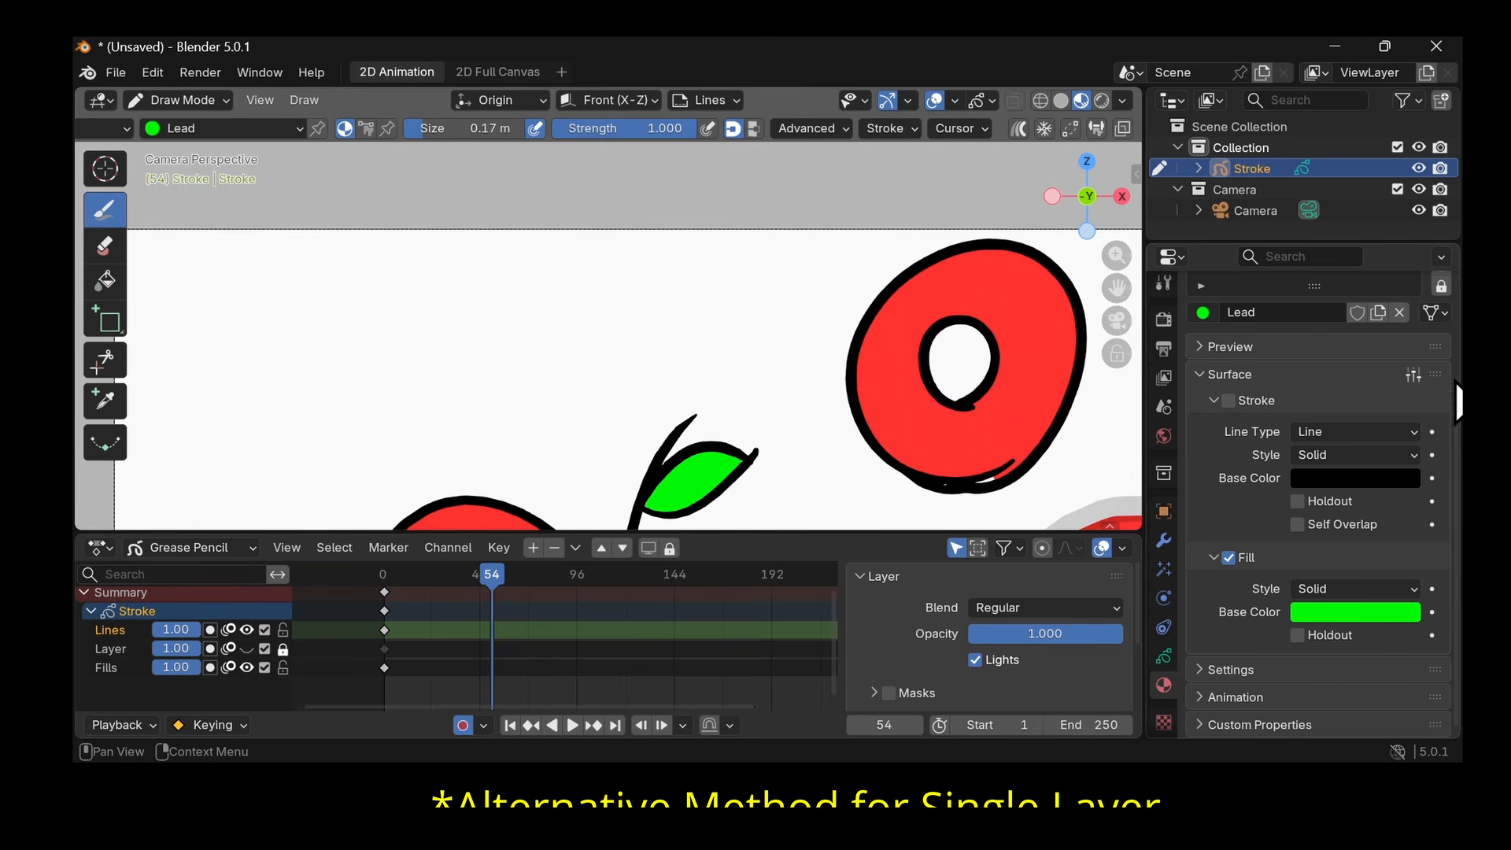
left_click_drag(1315, 286, 1315, 472)
left_click(1256, 334)
mouse_move(411, 376)
left_mouse_down()
mouse_move(561, 372)
mouse_move(357, 365)
left_mouse_up()
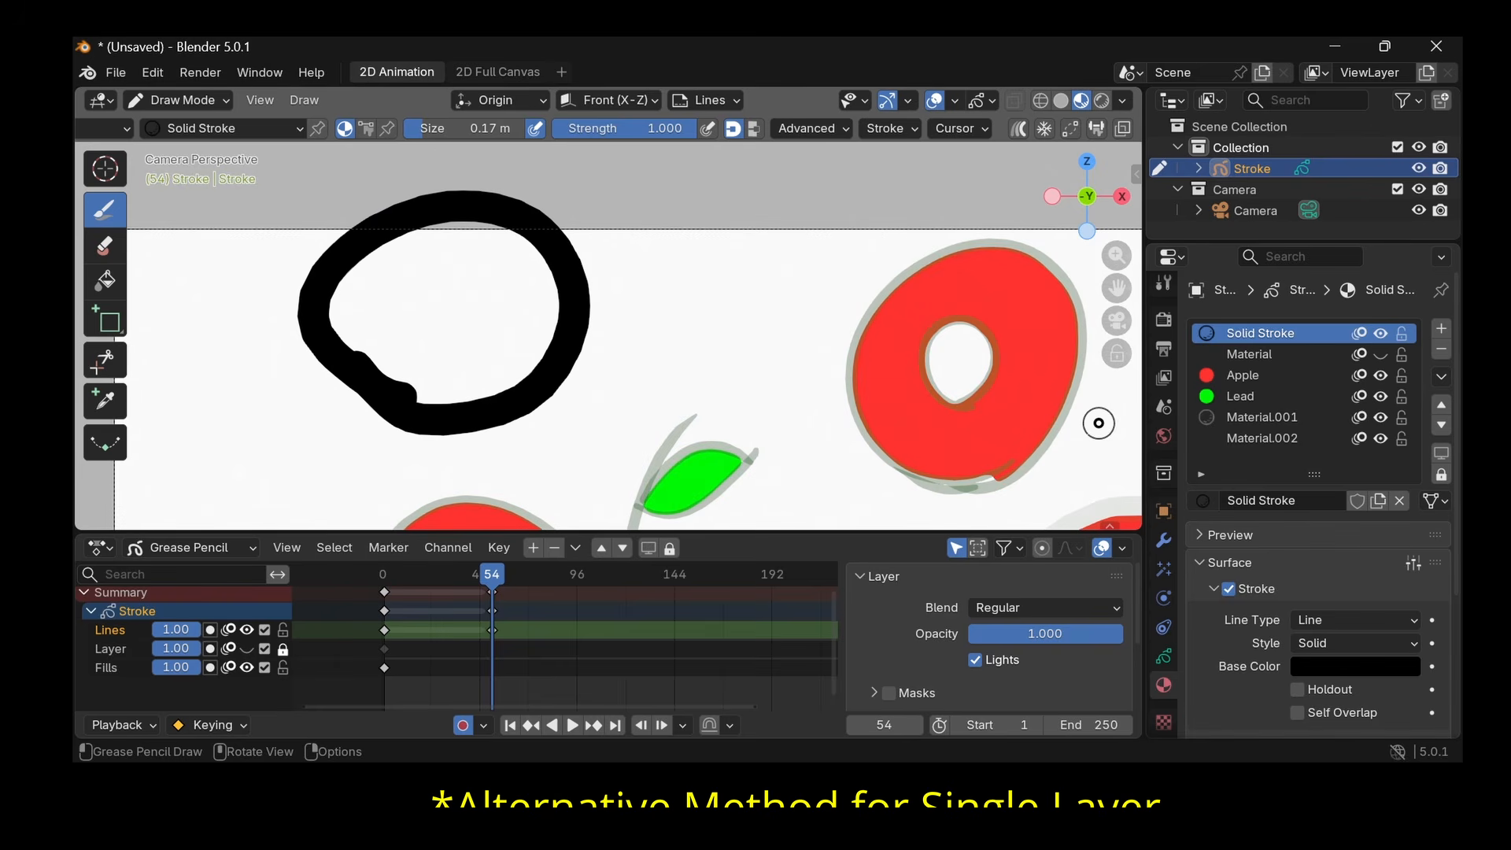
- Select the Apple material, draw a test patch over the black outline, and undo it
left_click(1247, 376)
left_click_drag(525, 405, 460, 336)
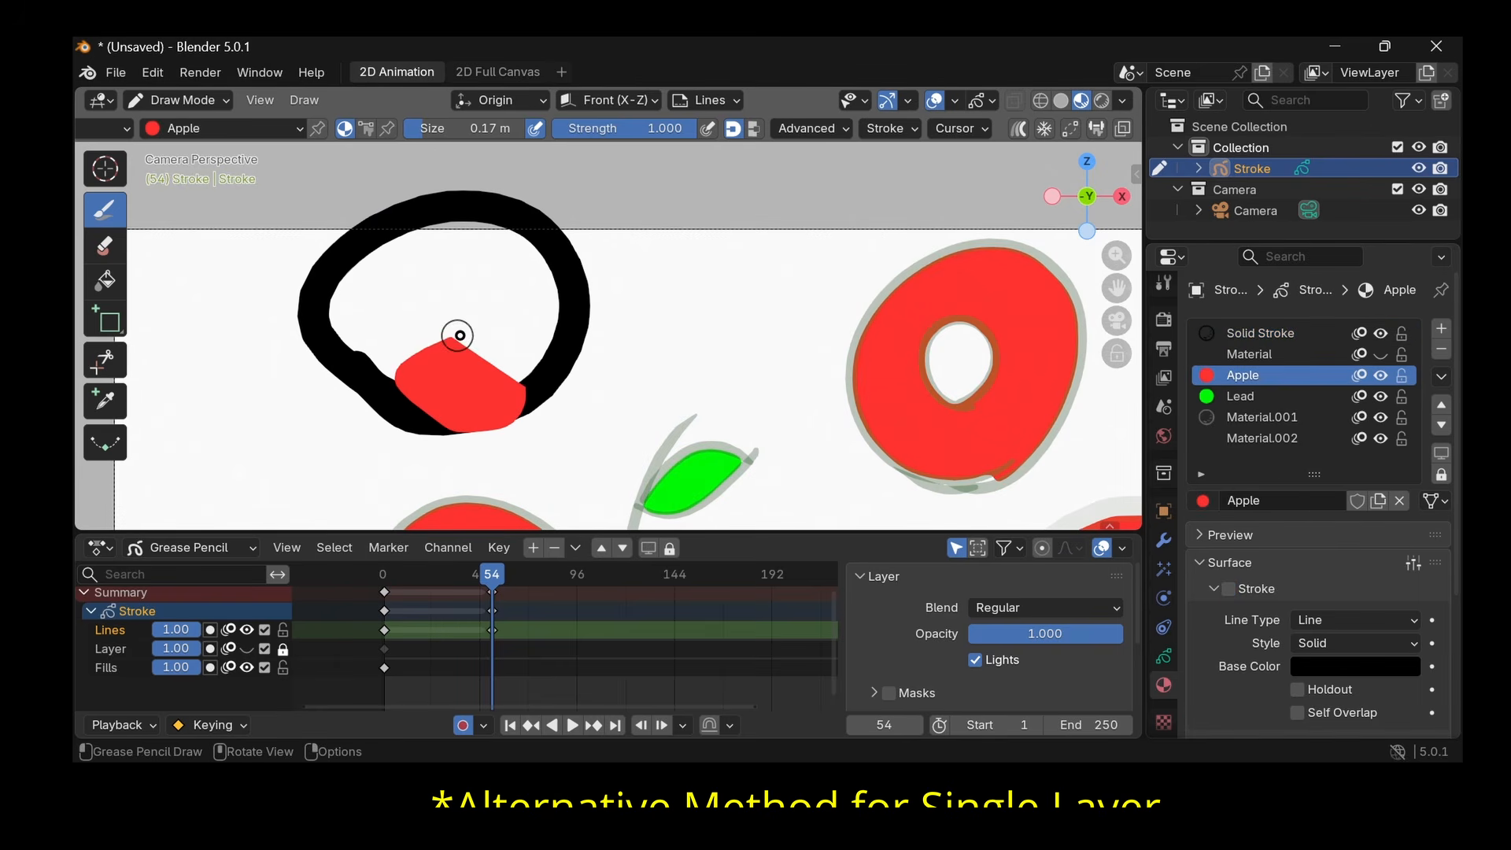
key("ctrl+z")
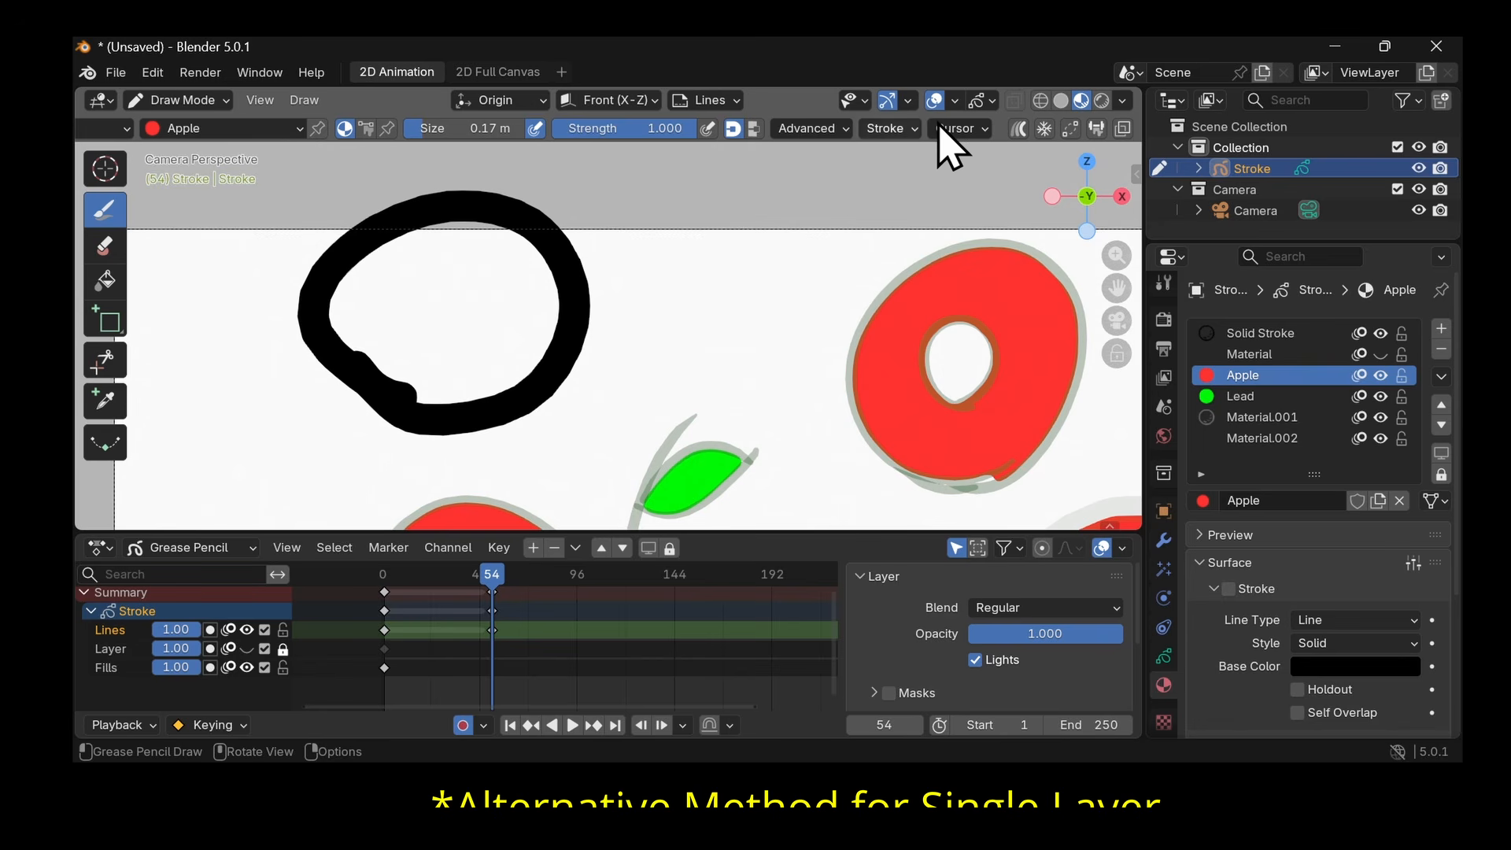
- Turn on drawing strokes behind existing ones and test it with Apple-material shapes, undoing each one
left_click(1124, 130)
mouse_move(647, 350)
left_mouse_down()
mouse_move(410, 357)
mouse_move(628, 317)
left_mouse_up()
key("ctrl+z")
mouse_move(538, 395)
left_mouse_down()
mouse_move(345, 351)
mouse_move(420, 222)
mouse_move(579, 311)
left_mouse_up()
key("ctrl+z")
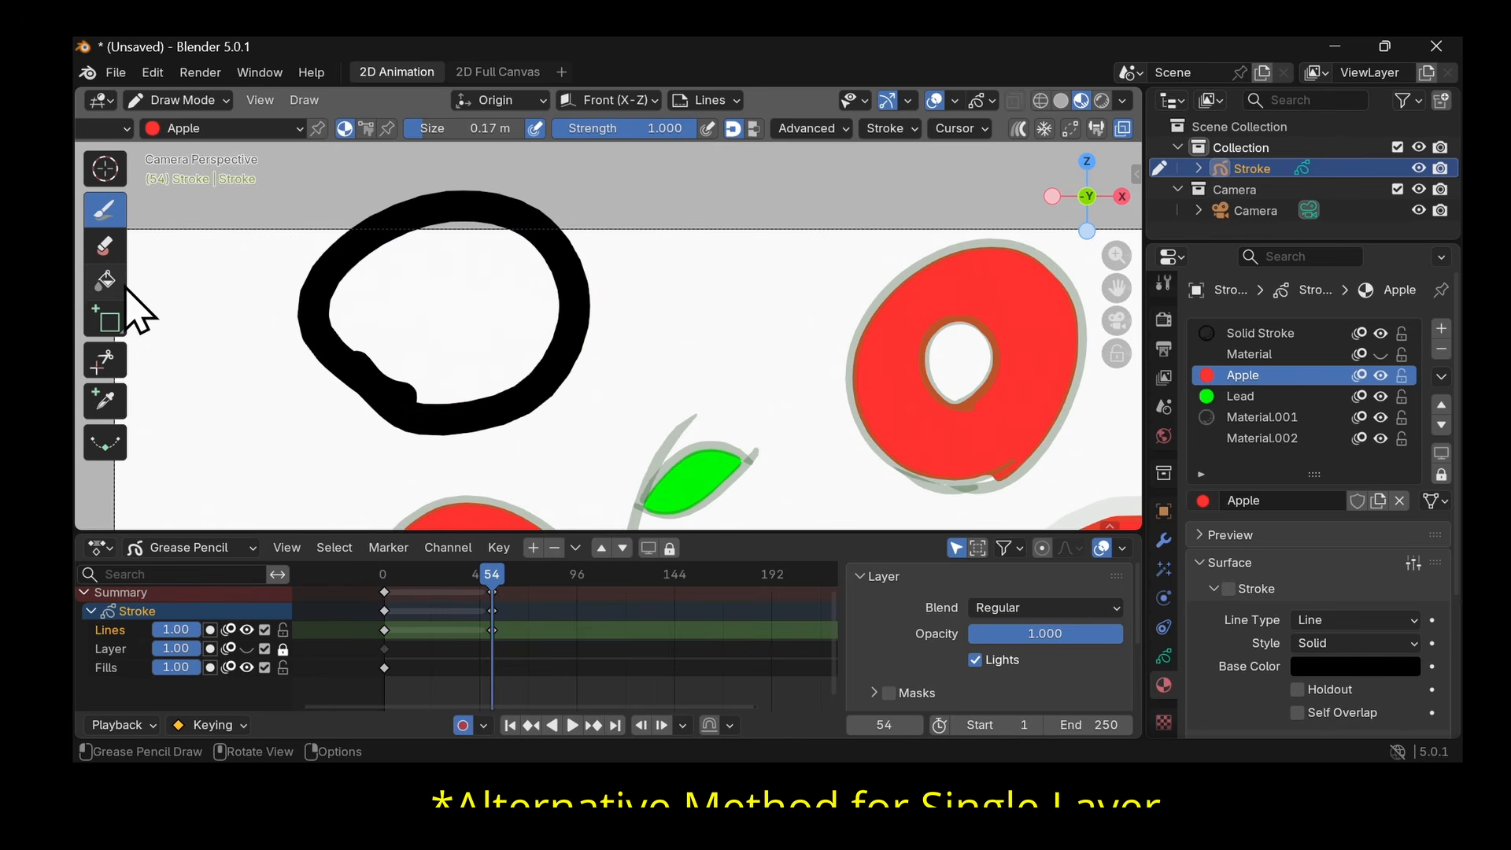
- Fill the inside of the thick black outline with the Apple material using the Fill tool
left_click(105, 280)
left_click(461, 273)
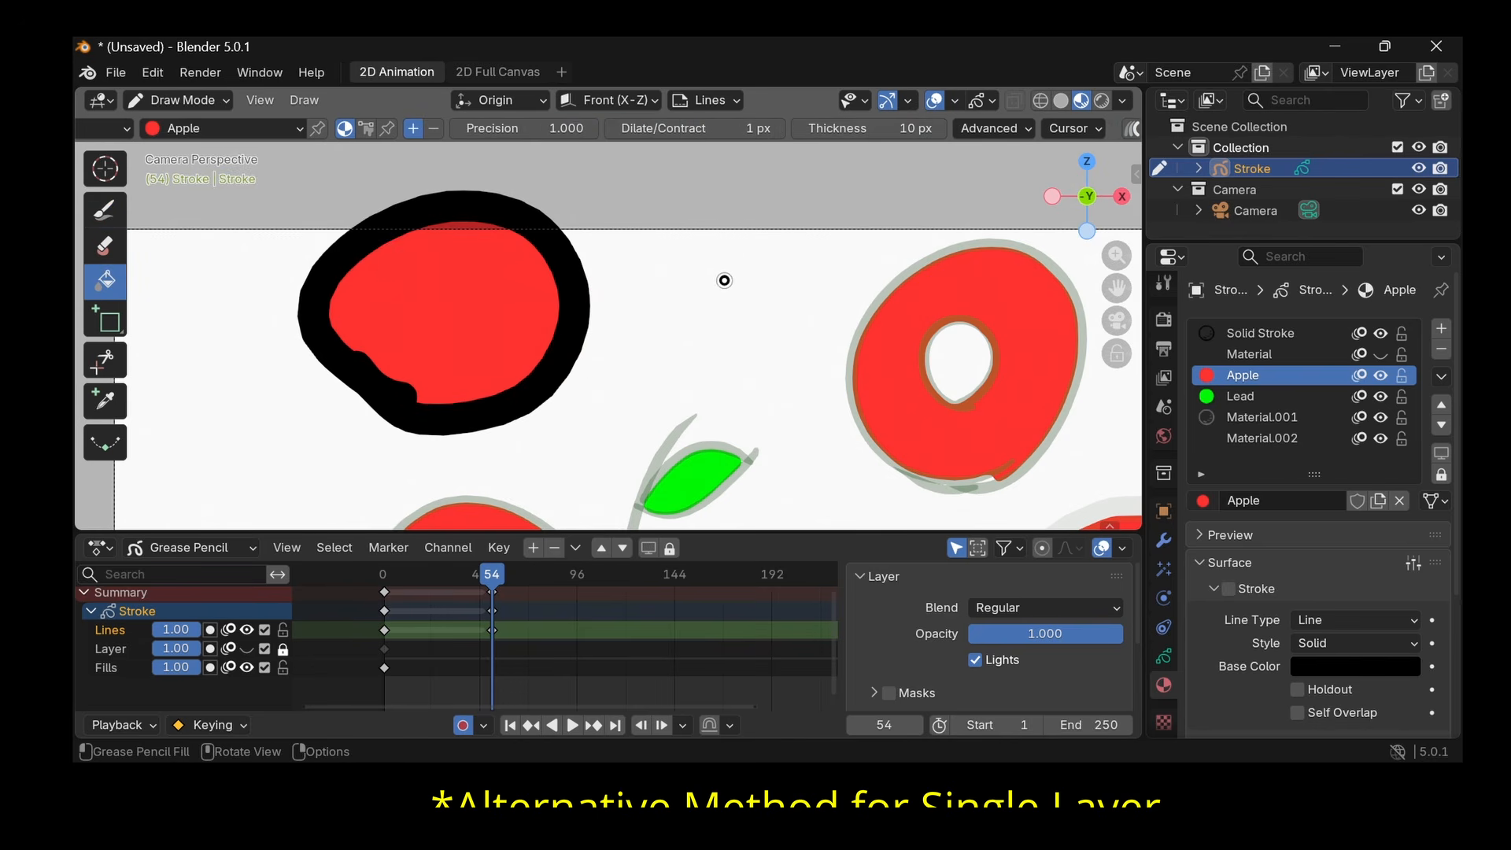
scroll(402, 328, "down", 6)
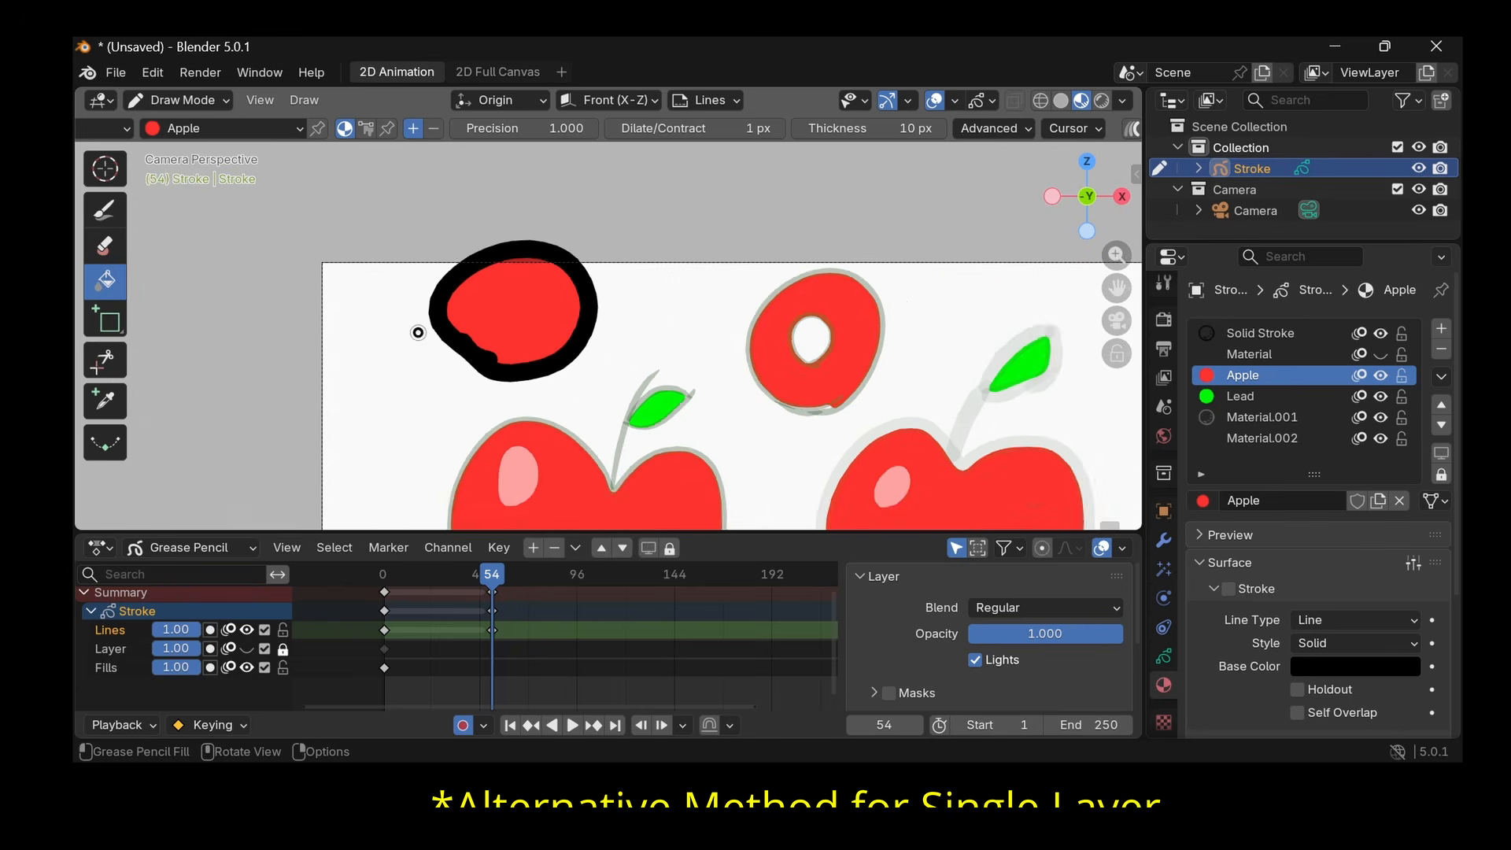
scroll(546, 336, "up", 3)
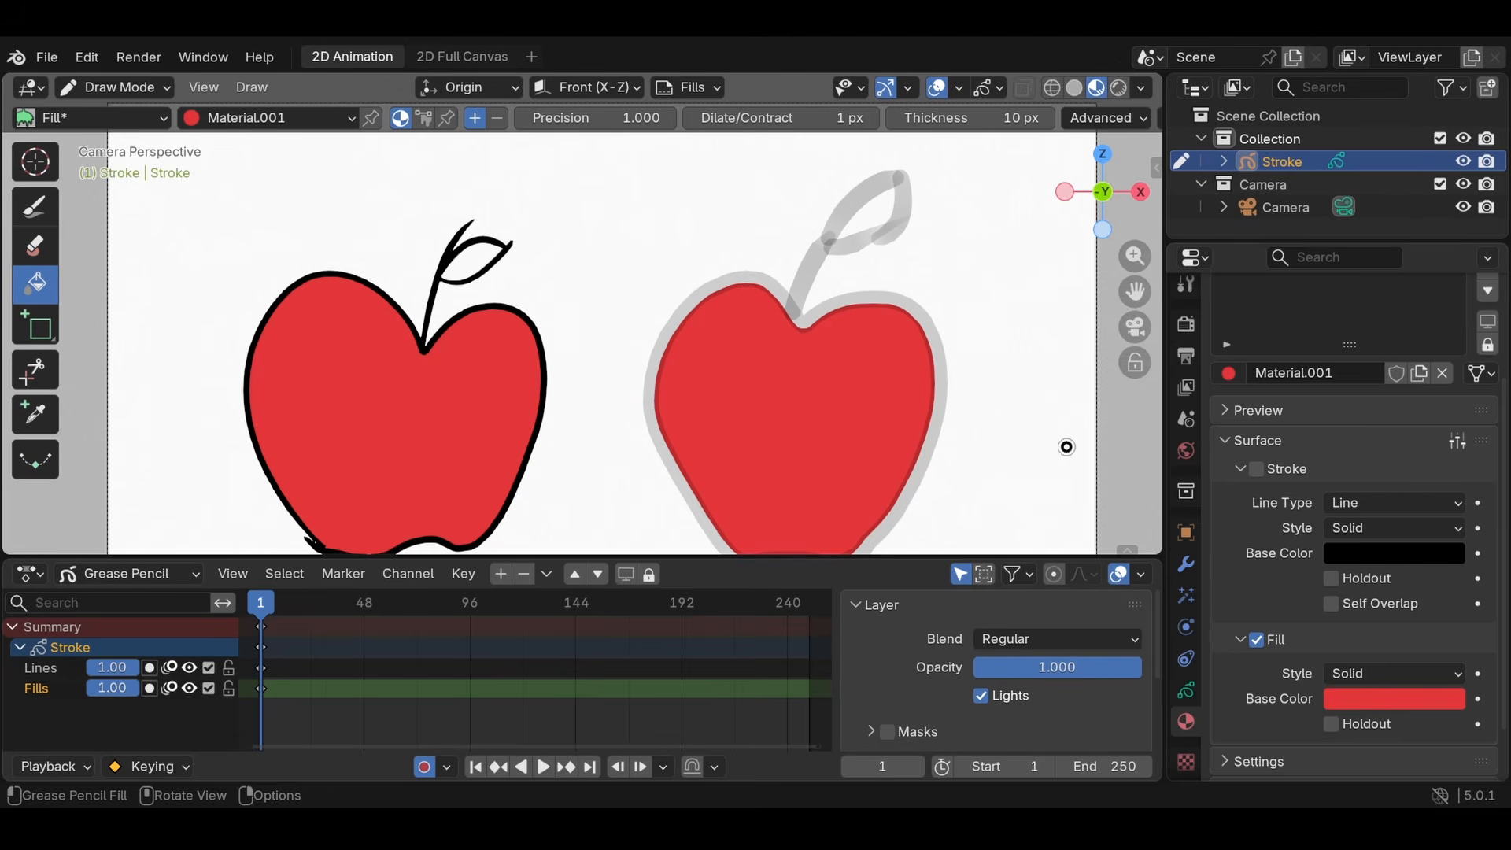
scroll(1338, 425, "up", 4)
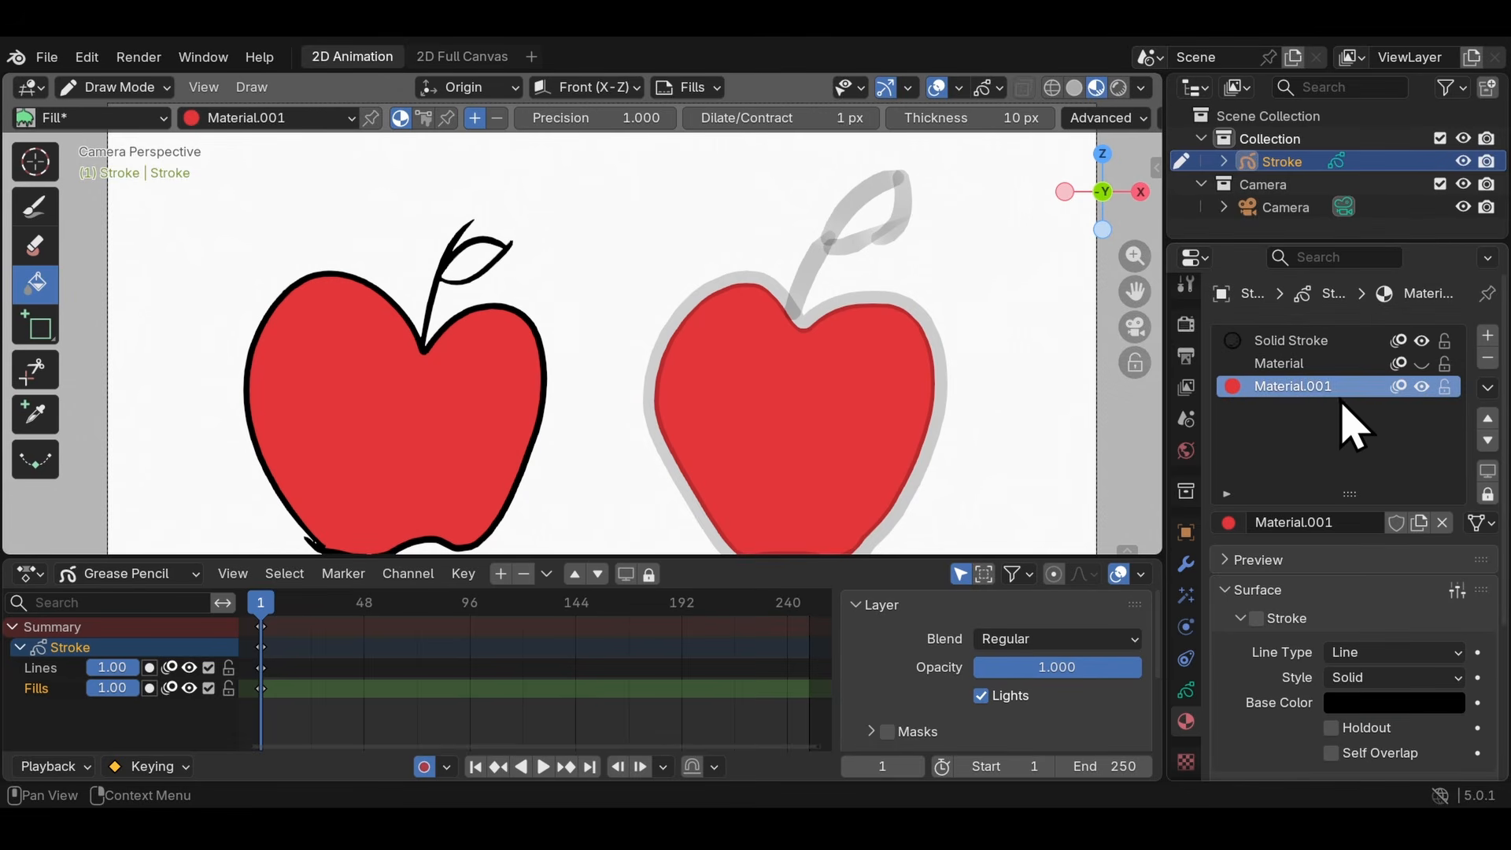
- Rename the red fill material to Apple and add a new material named Lead
double_click(1308, 386)
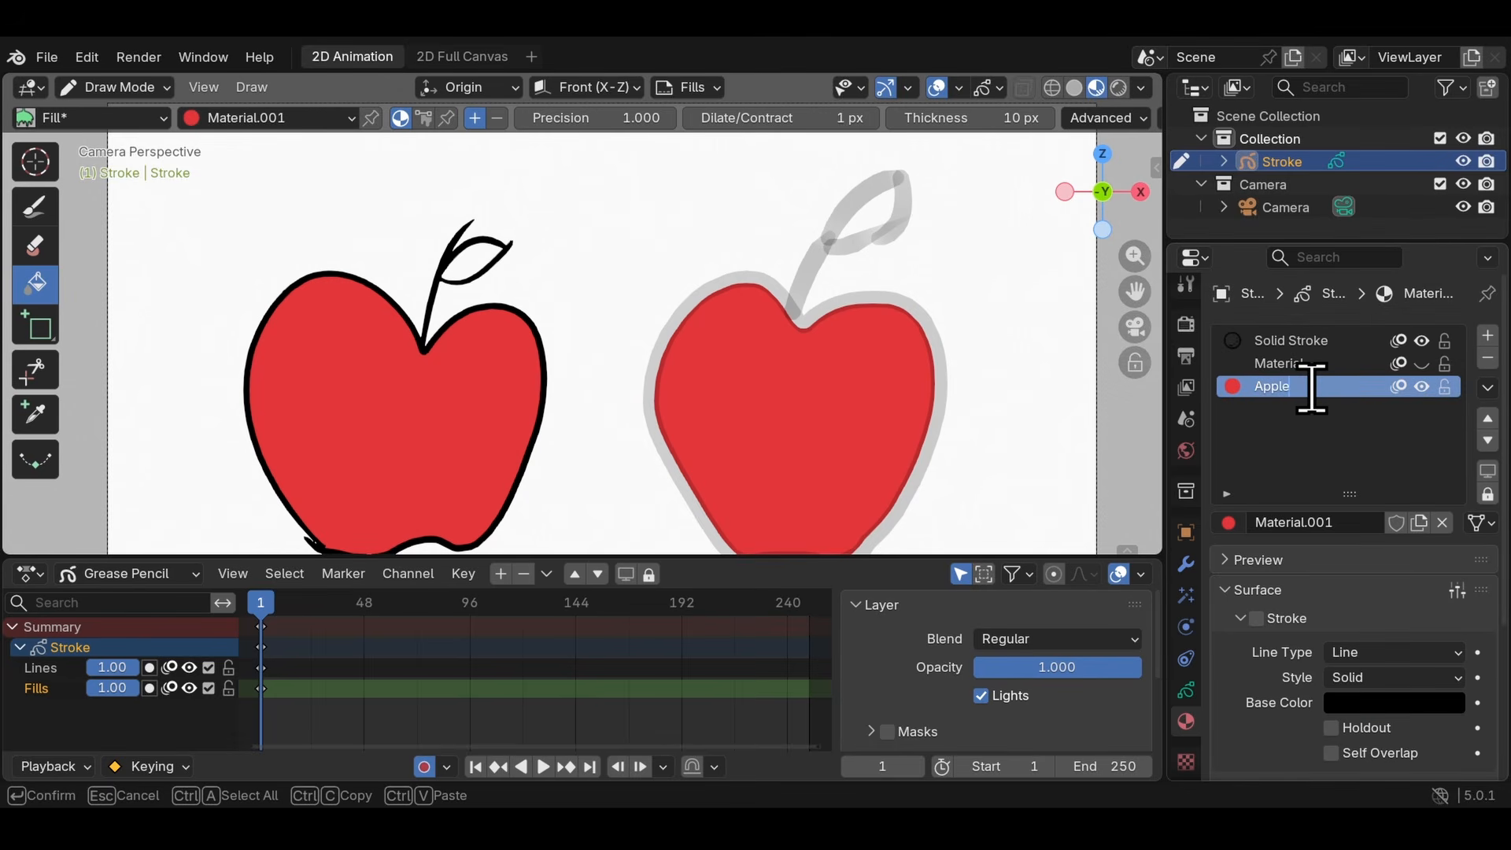
key("Return")
left_click(1488, 337)
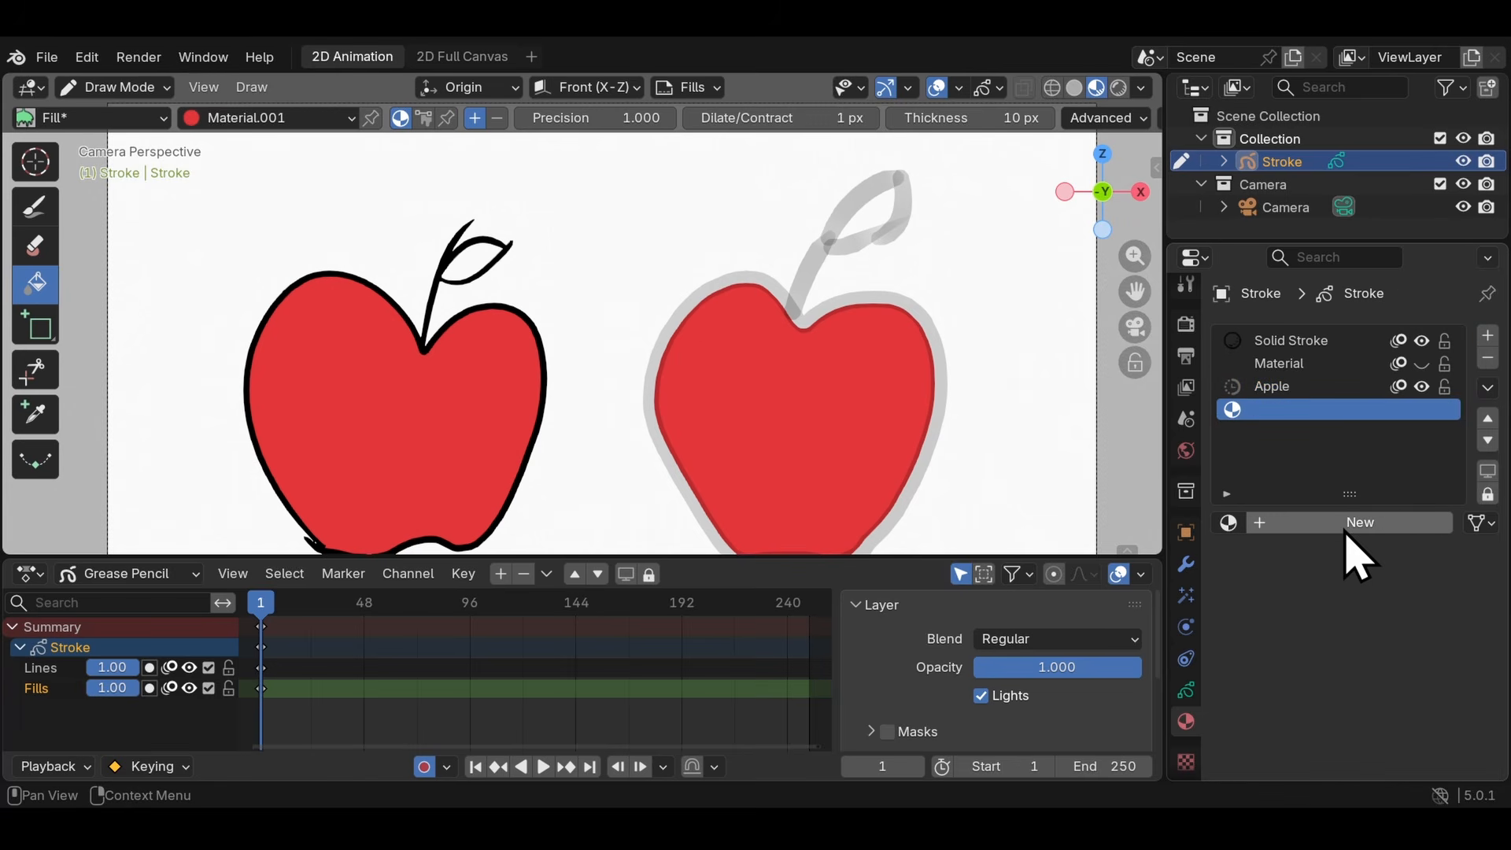
left_click(1345, 532)
double_click(1297, 410)
type("L")
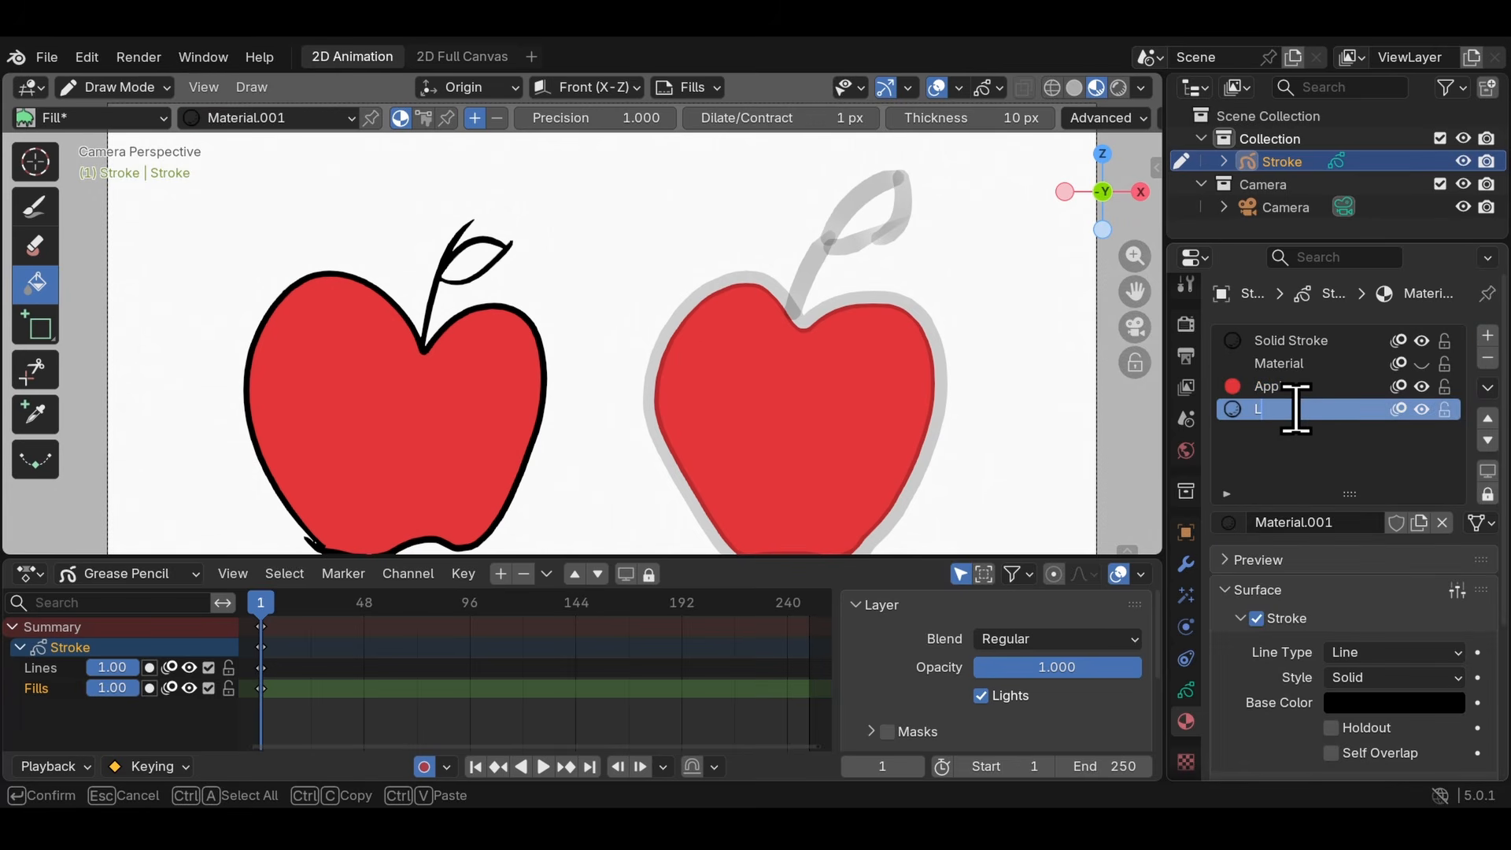
type("ead")
key("Return")
- Give the Lead material a bright green fill without stroke and fill both apples' leaves with it
scroll(1488, 622, "down", 4)
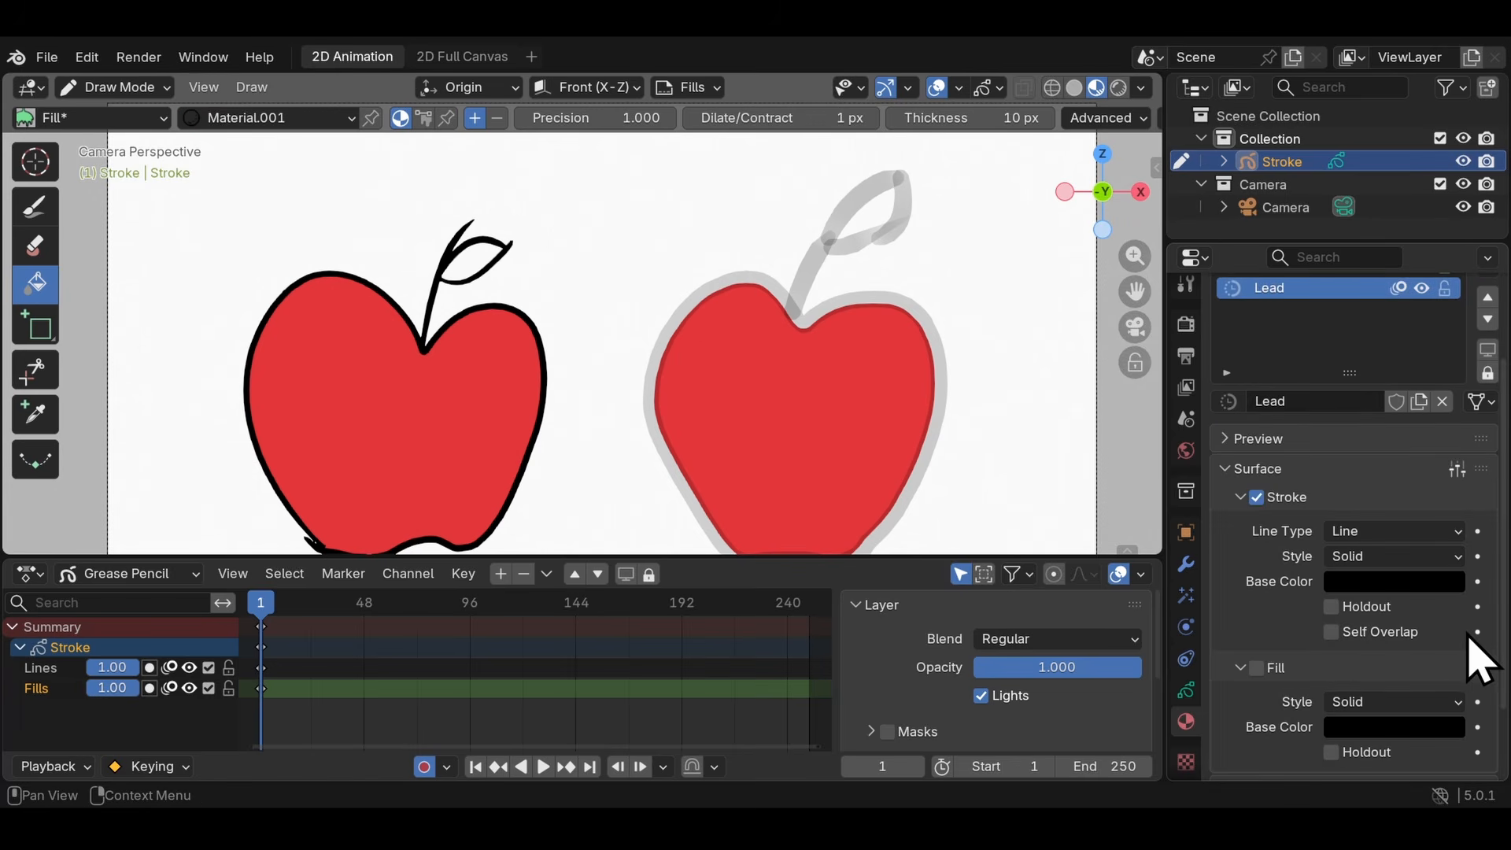
left_click(1256, 668)
left_click(1257, 498)
left_click(1389, 726)
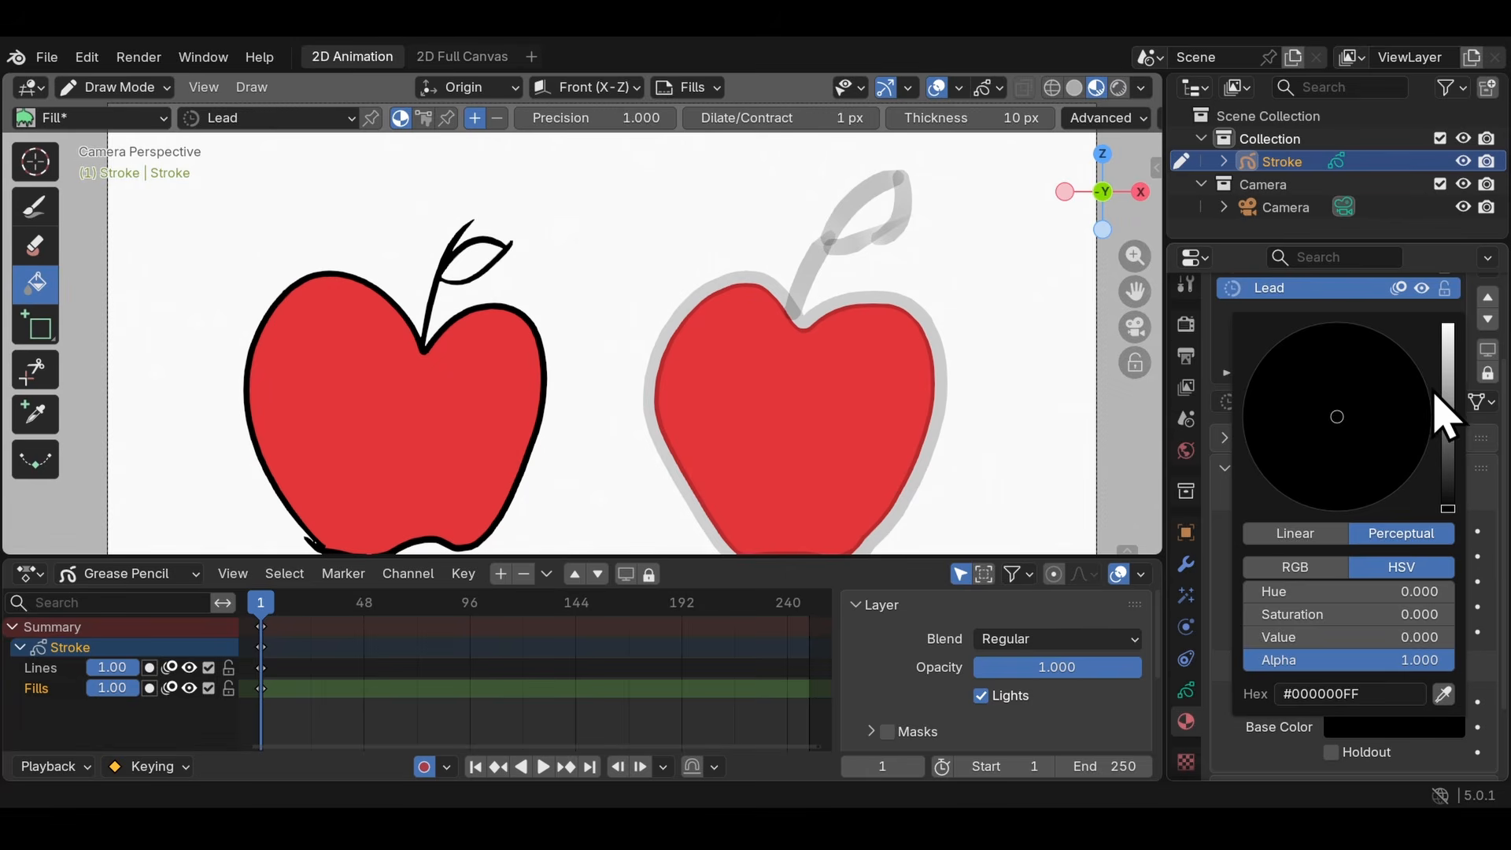
left_click_drag(1447, 413, 1440, 337)
left_click(1275, 404)
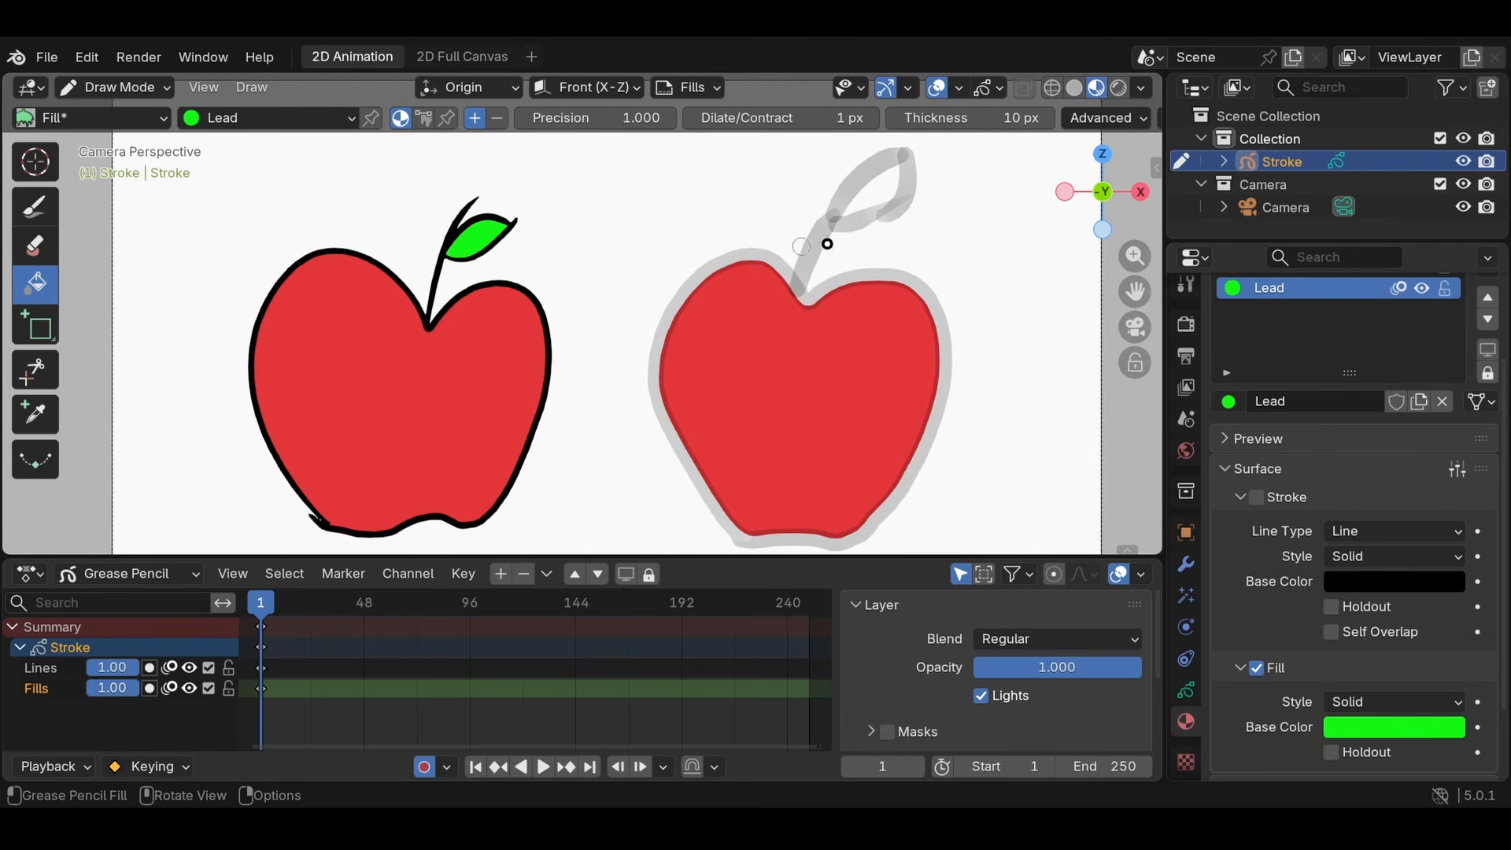
left_click(874, 225)
- Add another material with a white stroke color and draw an oval highlight on each apple with the brush
scroll(1323, 462, "up", 4)
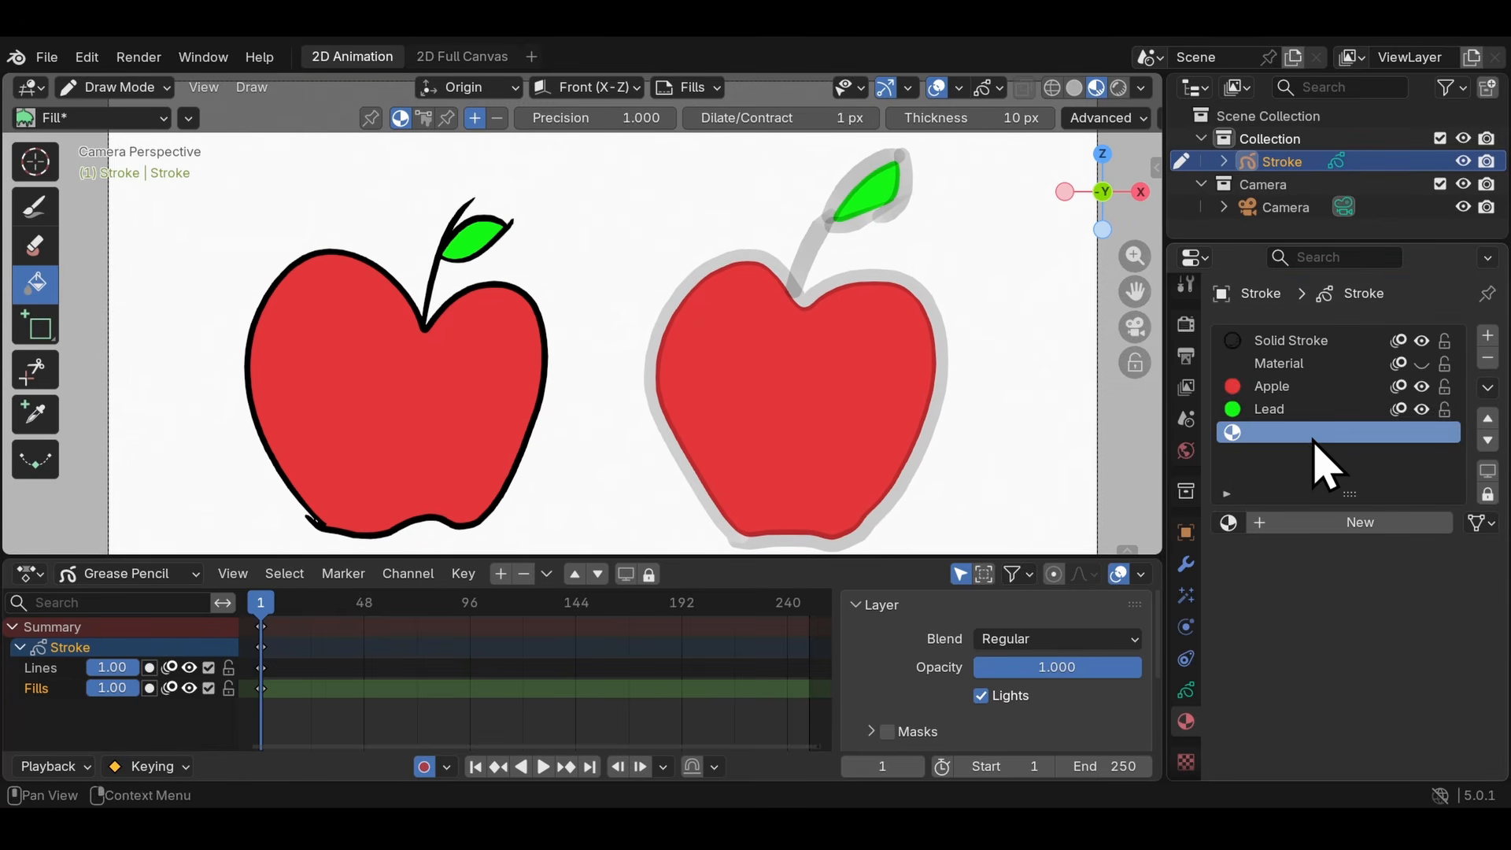
left_click(1487, 335)
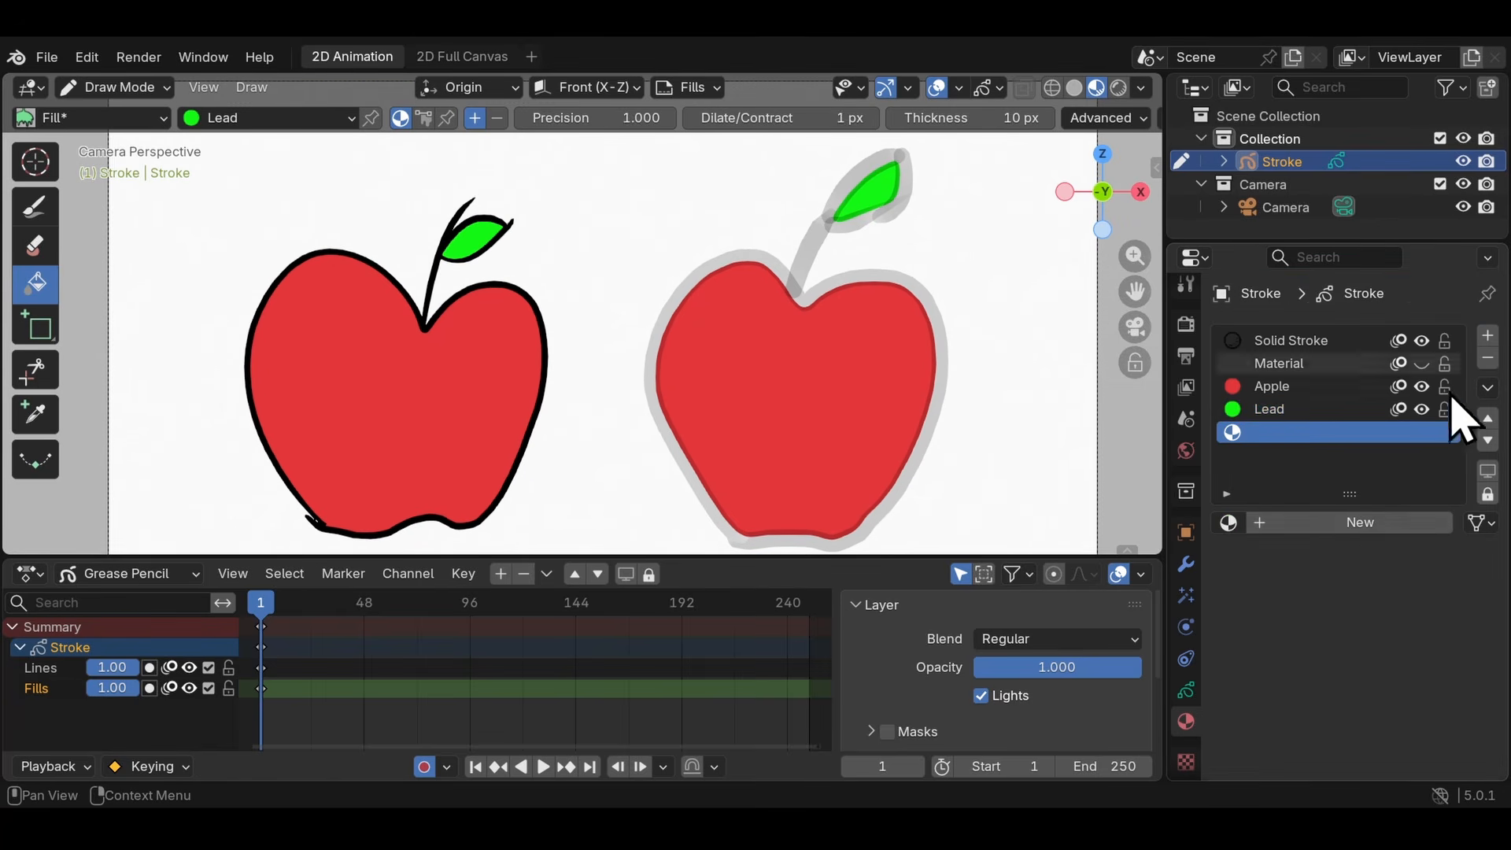
left_click(1311, 531)
scroll(1268, 674, "down", 5)
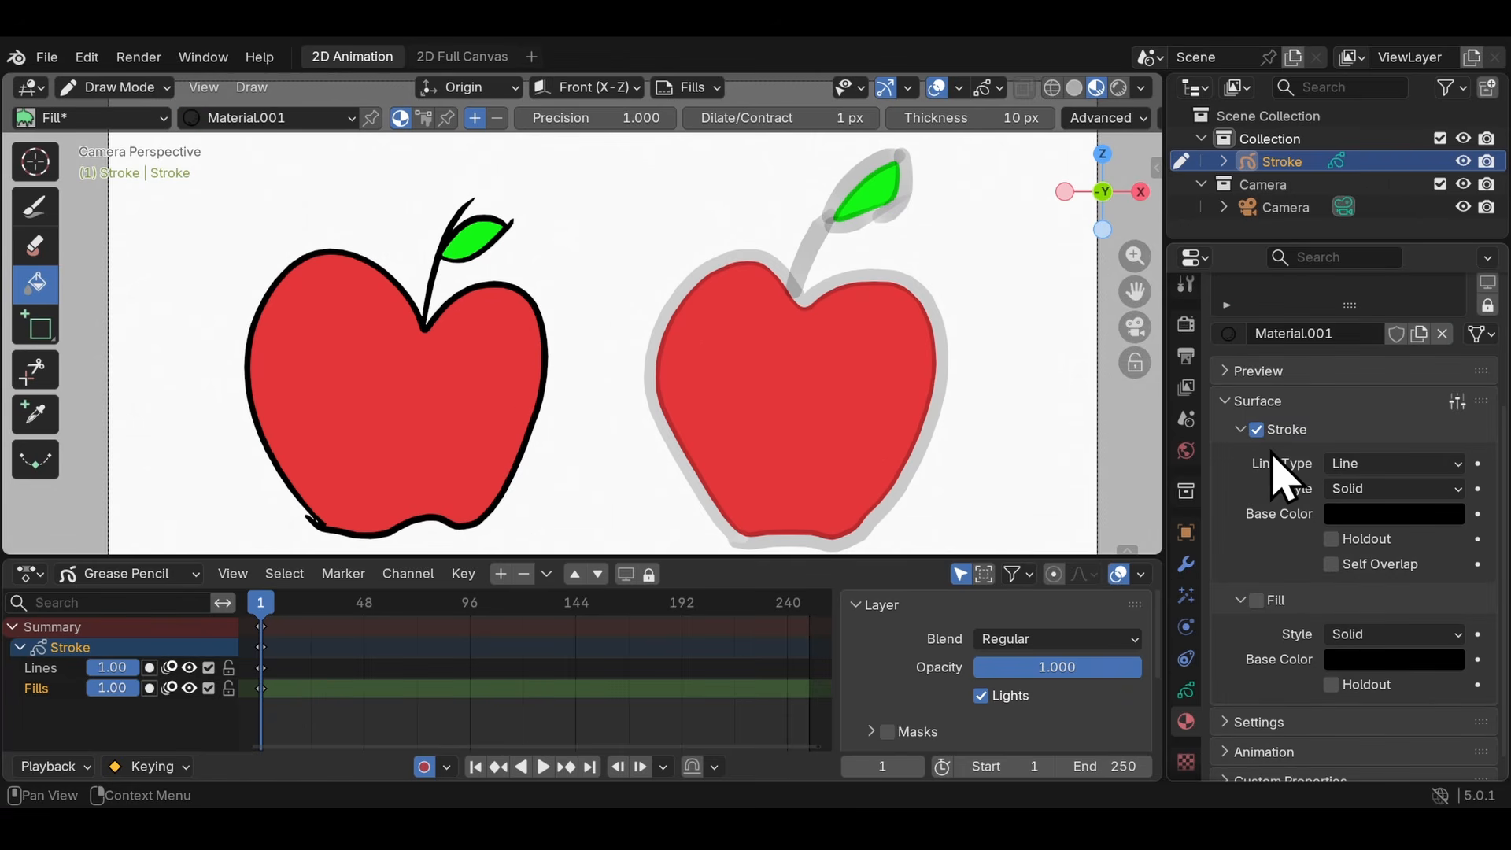
scroll(1283, 480, "up", 3)
left_click(1348, 614)
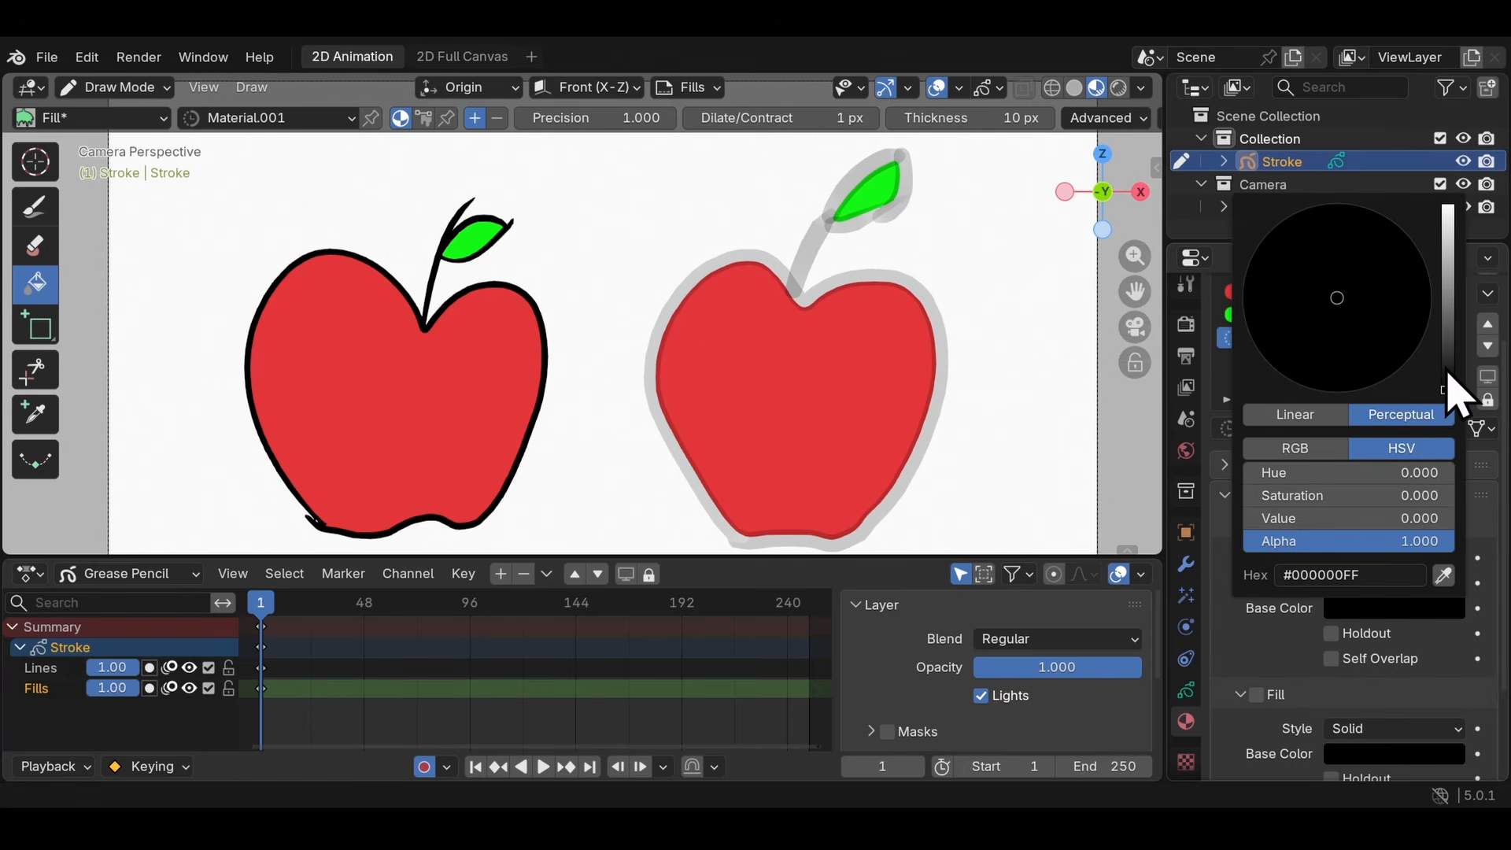
left_click_drag(1451, 391, 1448, 208)
left_click(35, 209)
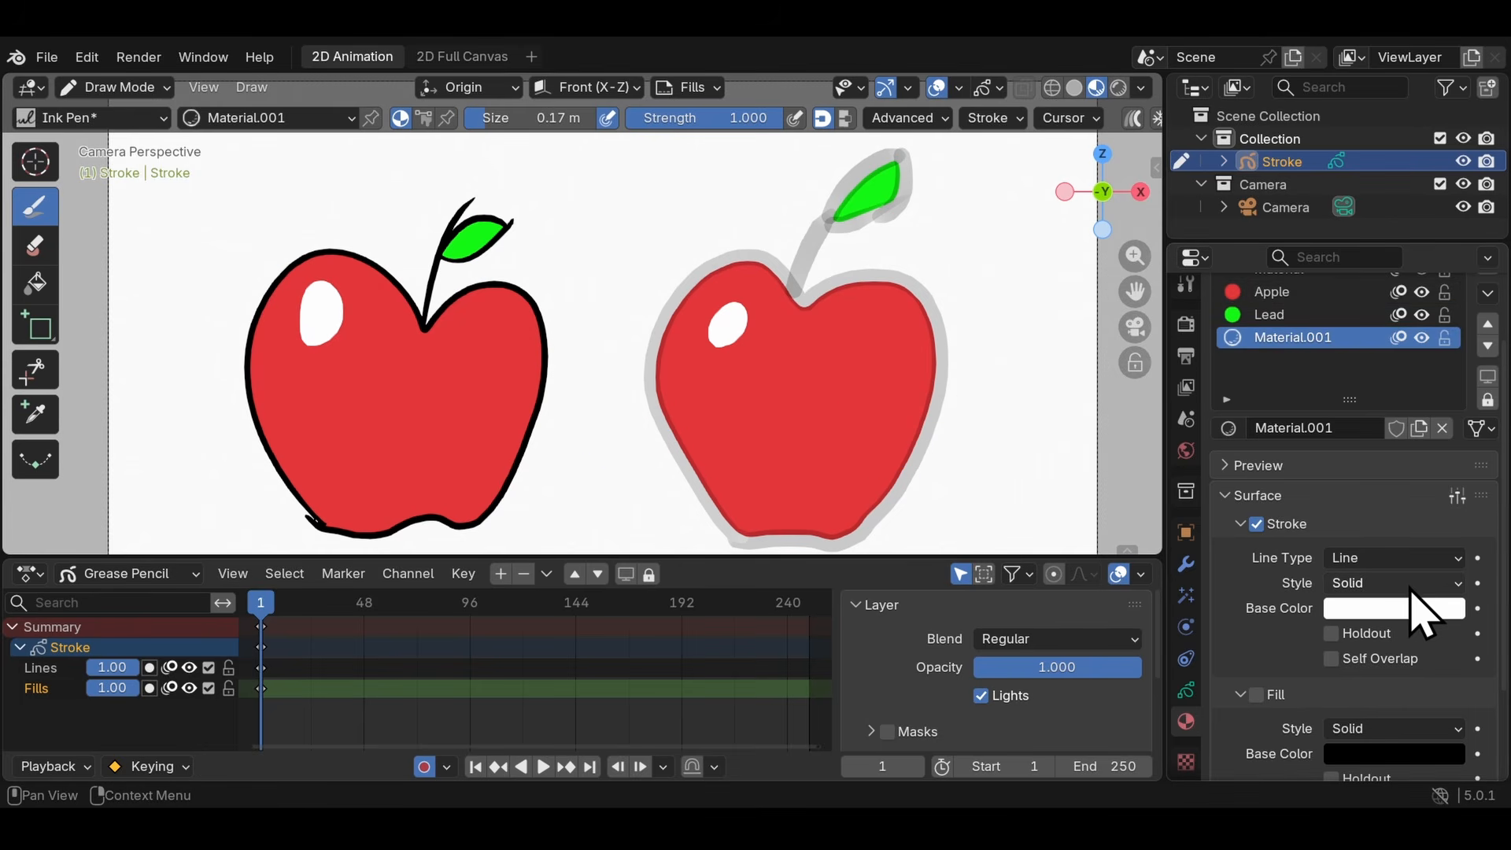
- Lower the alpha of the white stroke color to make the apple highlights semi-transparent
left_click(1387, 611)
left_click_drag(1425, 541, 1257, 542)
left_click_drag(1257, 542, 1356, 541)
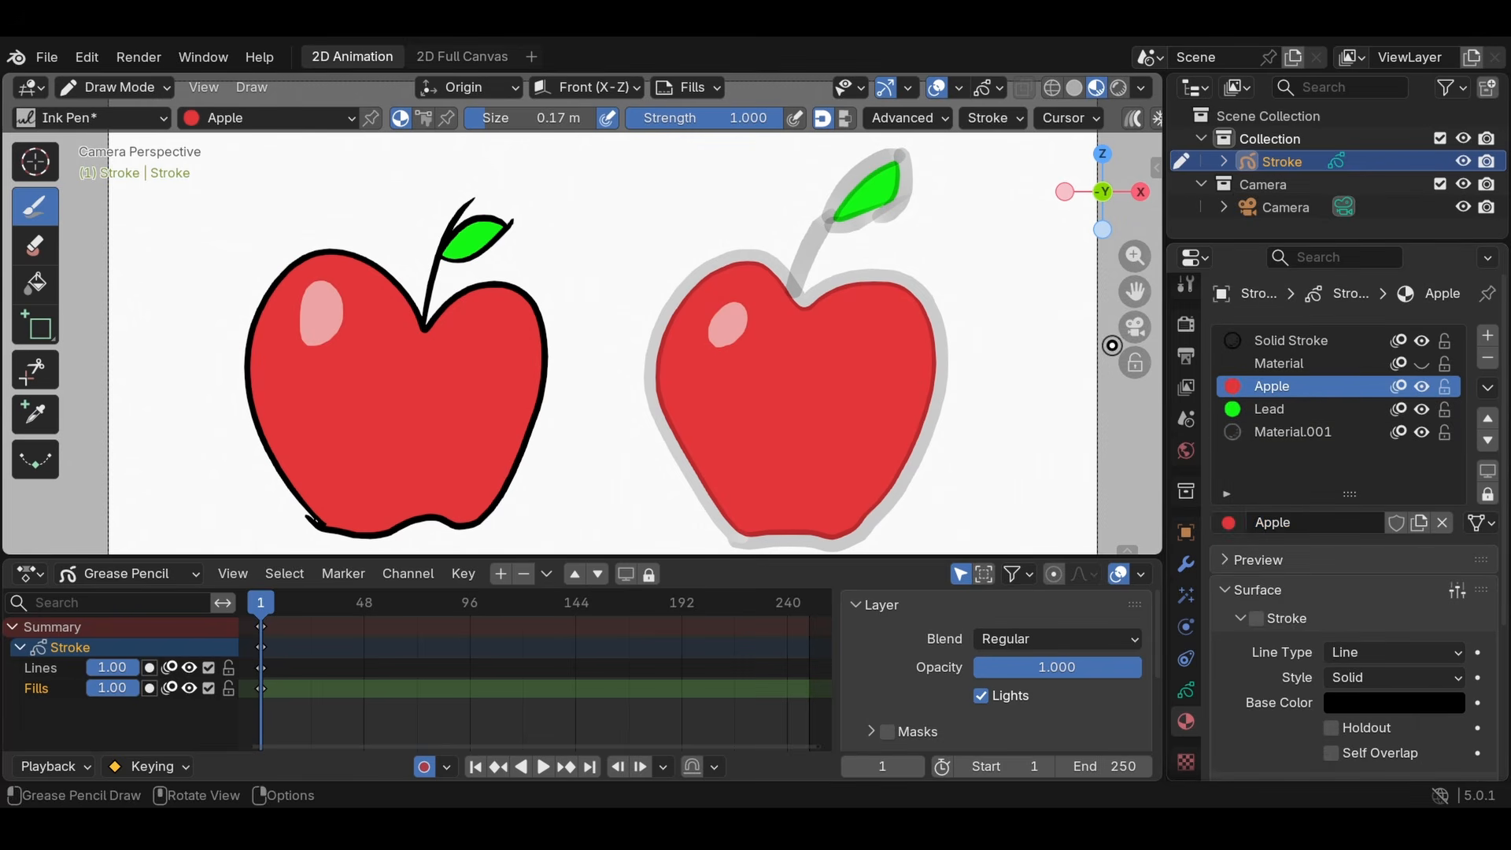
- Change the Apple material's fill color to yellow
scroll(1313, 402, "down", 4)
scroll(1307, 417, "up", 4)
scroll(1338, 504, "down", 4)
left_click(1389, 661)
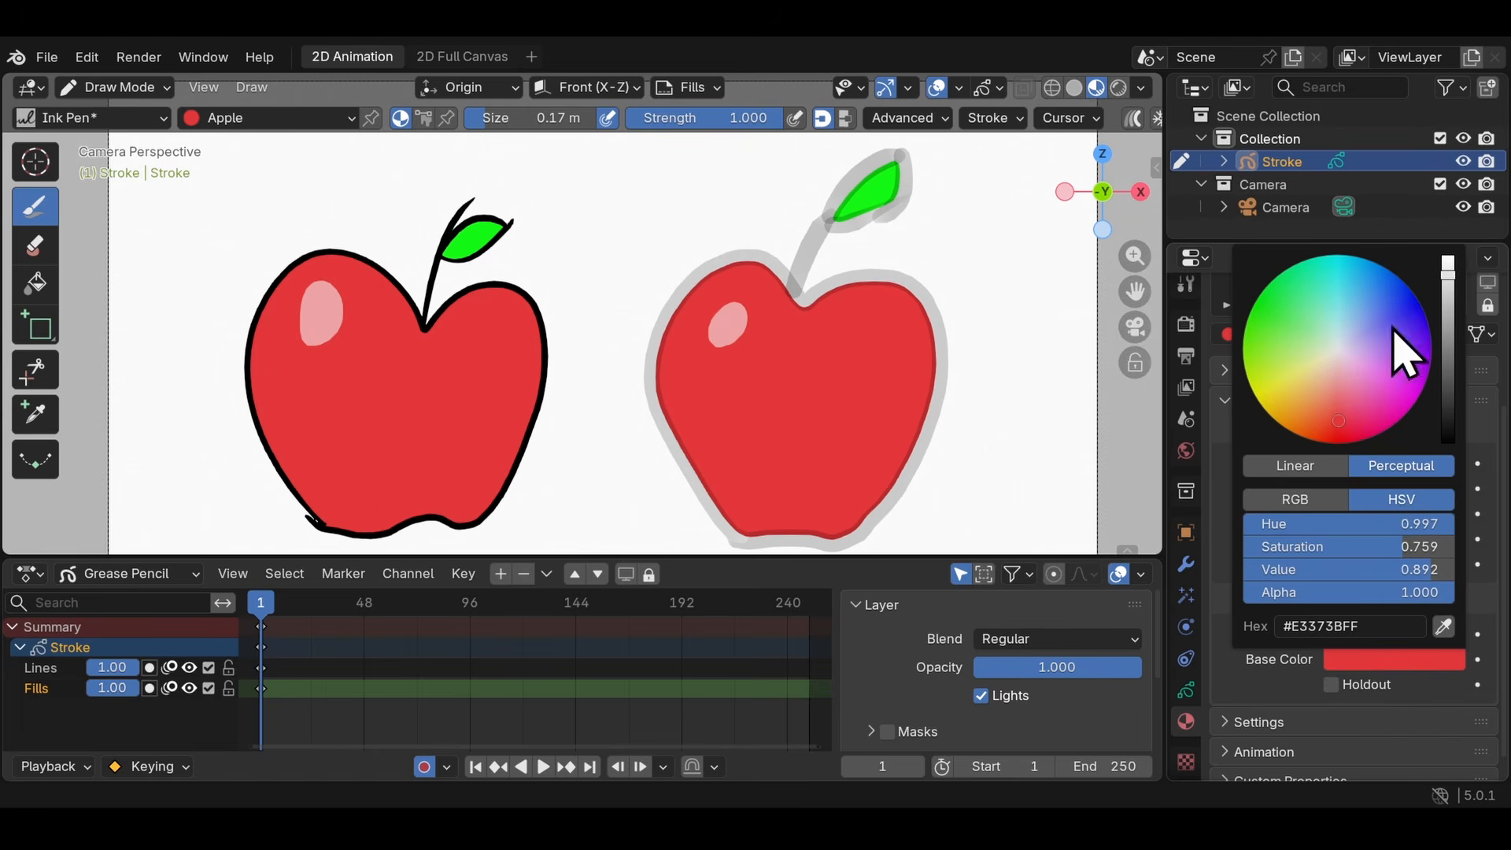
left_click_drag(1401, 346, 1443, 499)
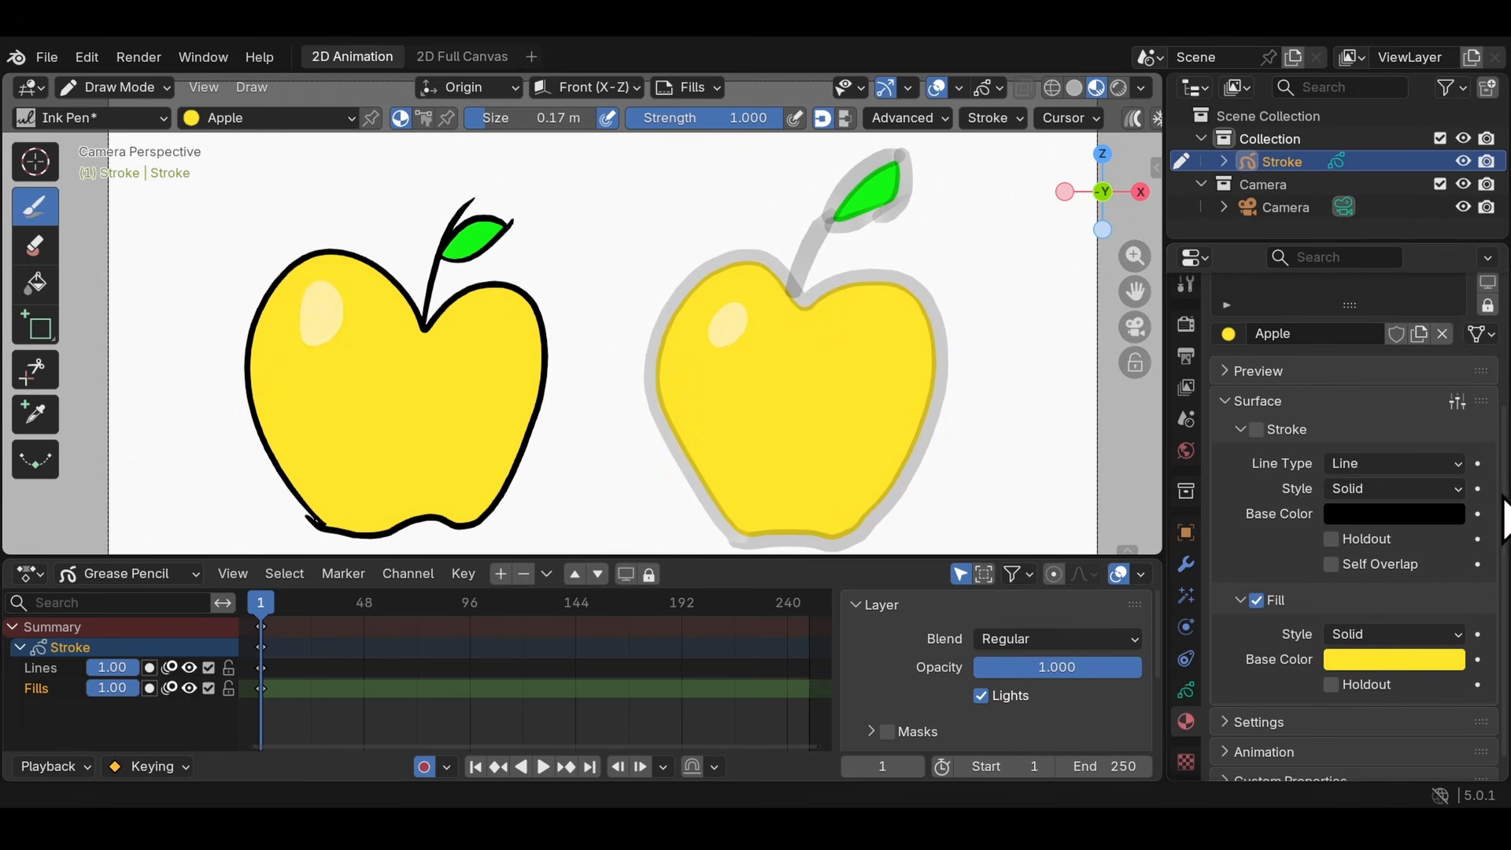
- Change the Lead material's fill color to blue, #4229F8
left_click(1272, 411)
scroll(1417, 557, "down", 5)
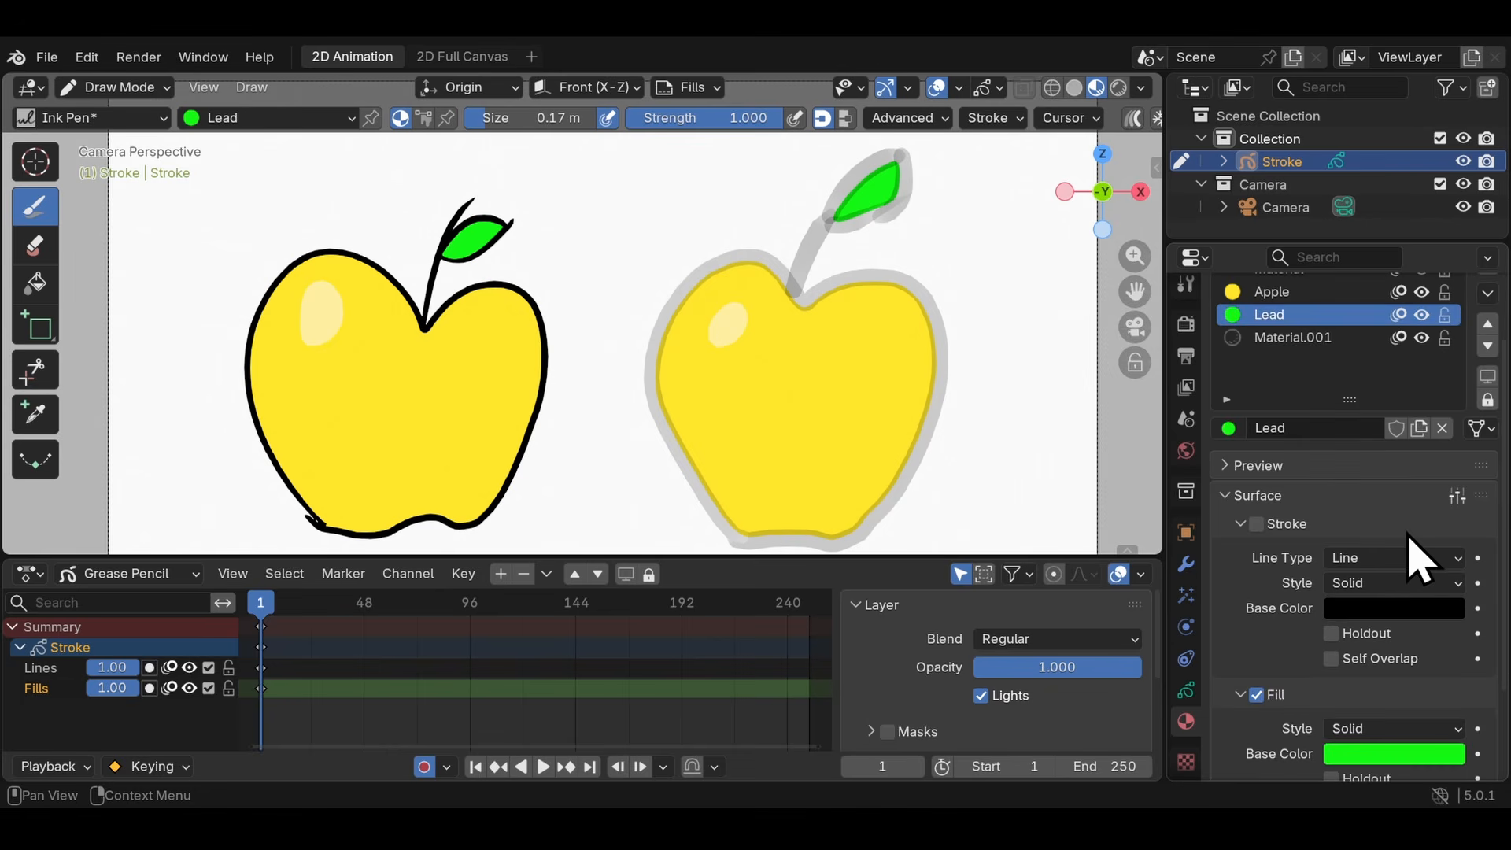
left_click(1370, 660)
left_click(1409, 318)
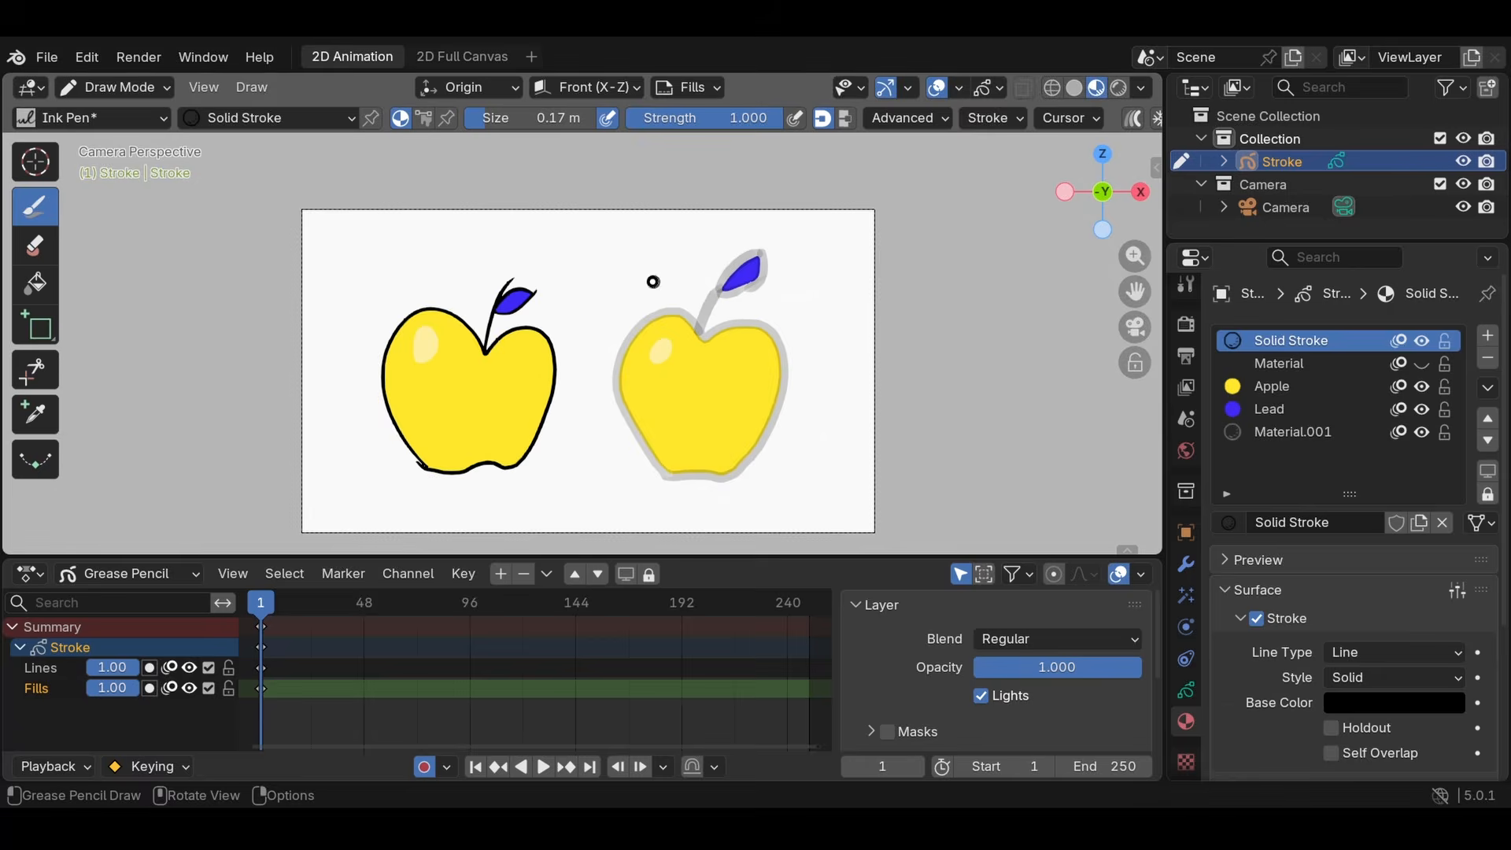
- Draw a large closed oval with a small circle inside it on the Lines layer, using the Solid Stroke material
scroll(638, 346, "up", 8)
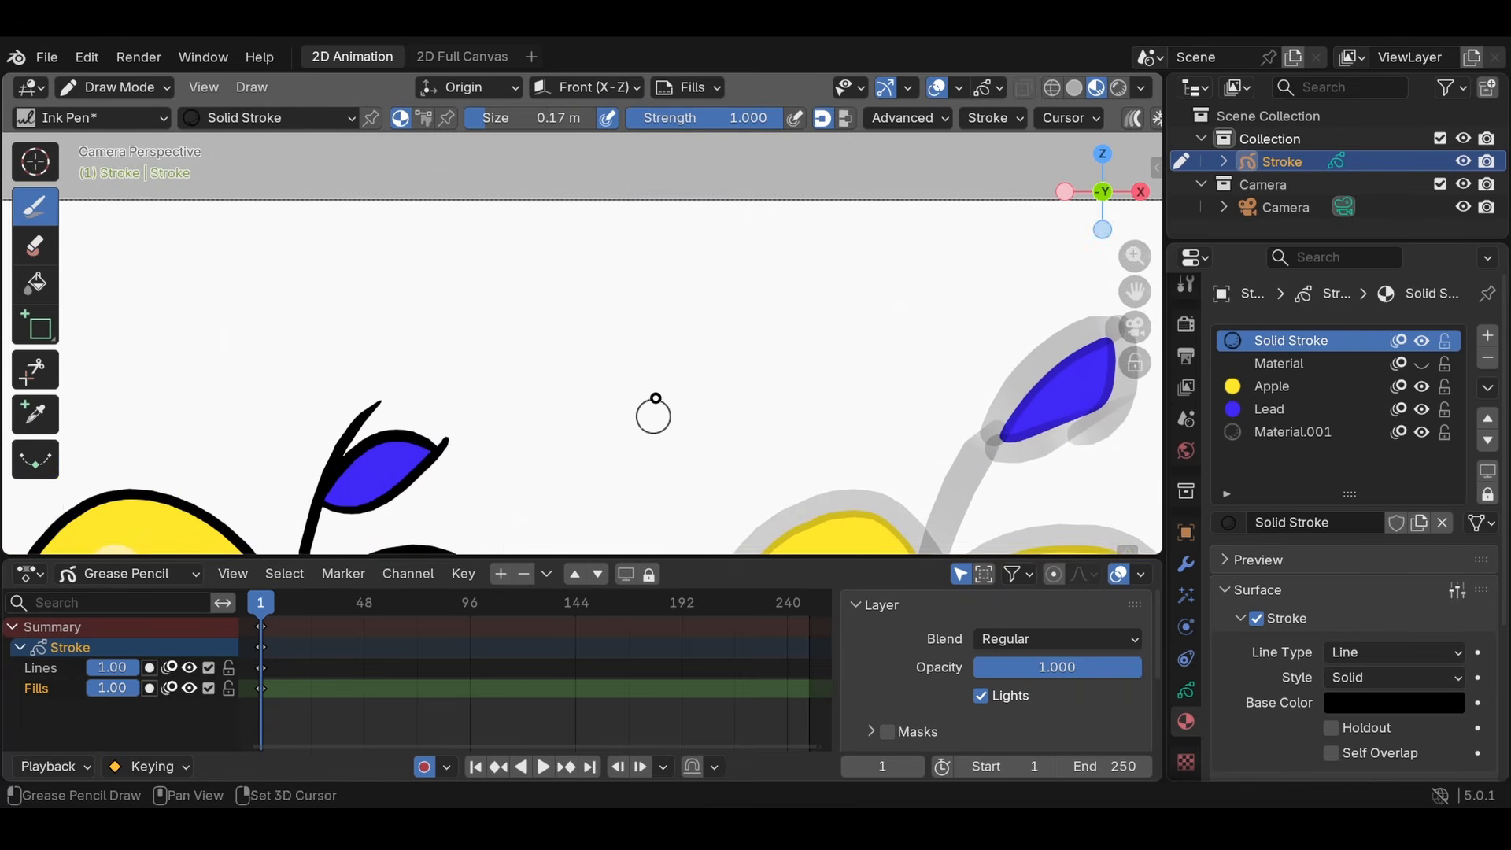
left_click(55, 671)
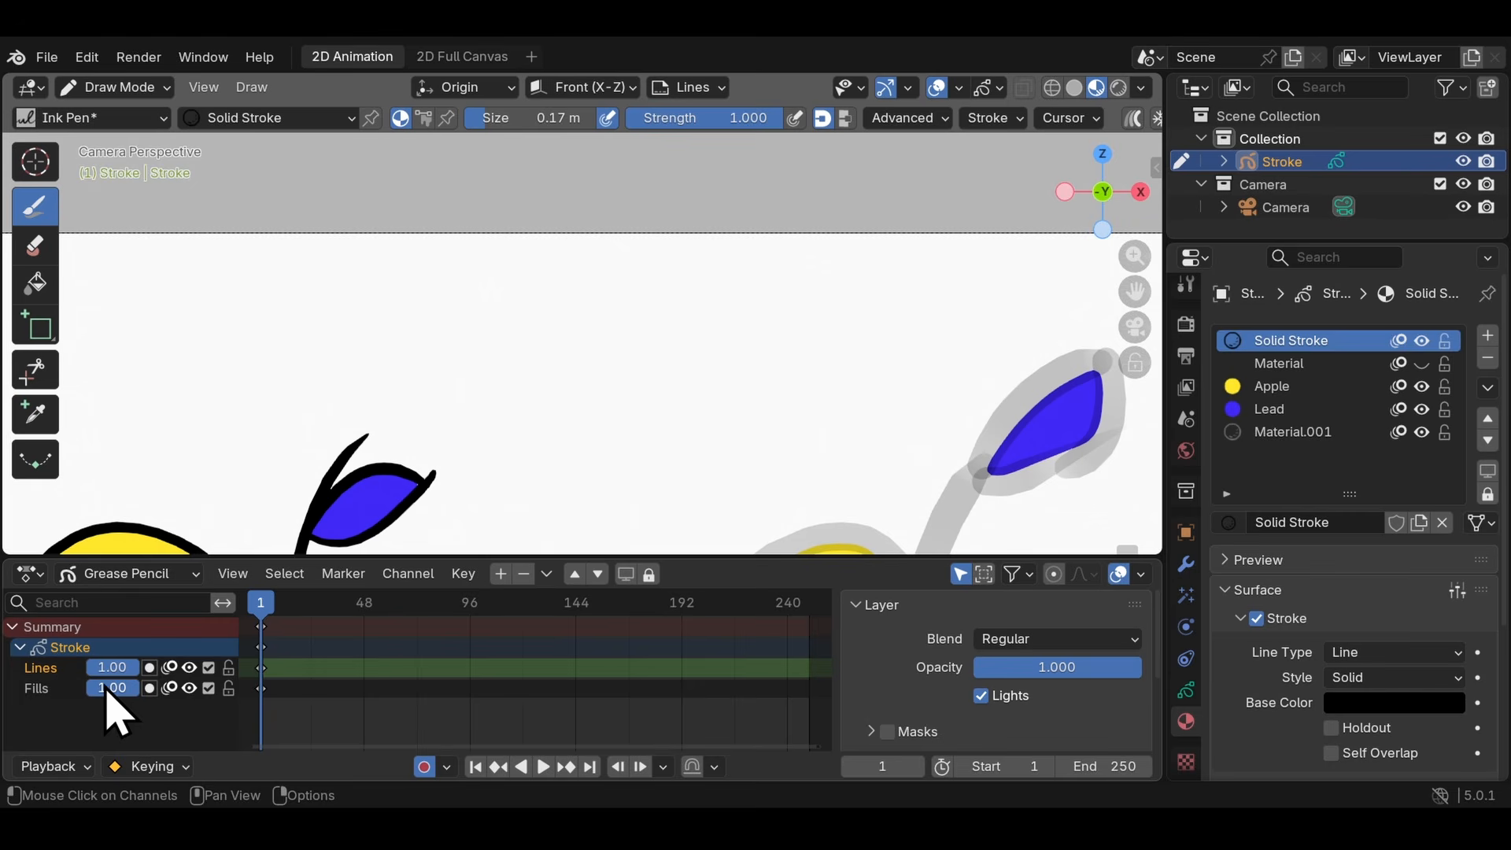
left_click_drag(719, 470, 629, 501)
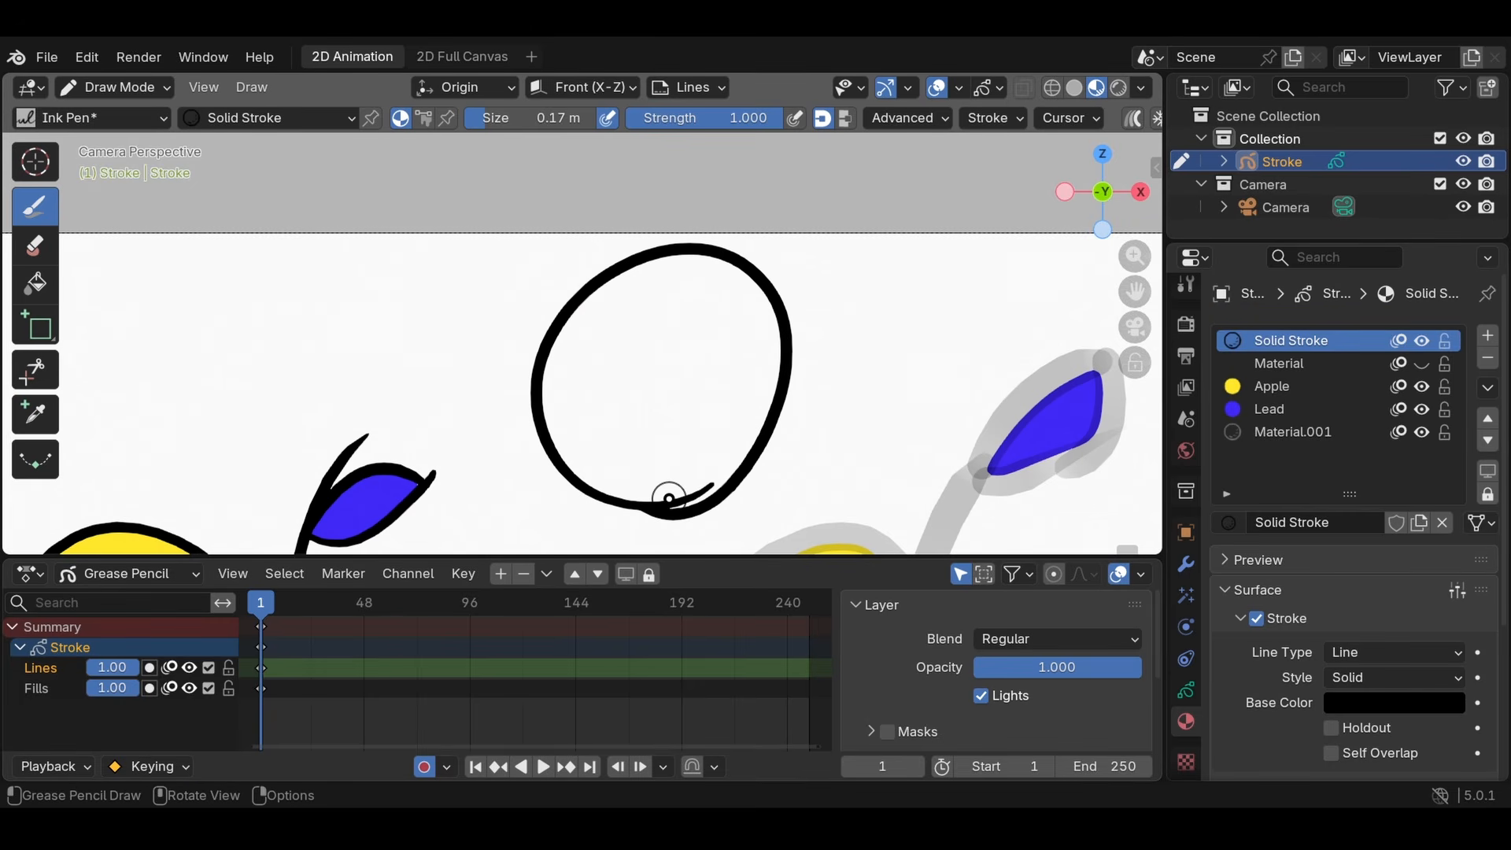
left_click_drag(670, 418, 620, 405)
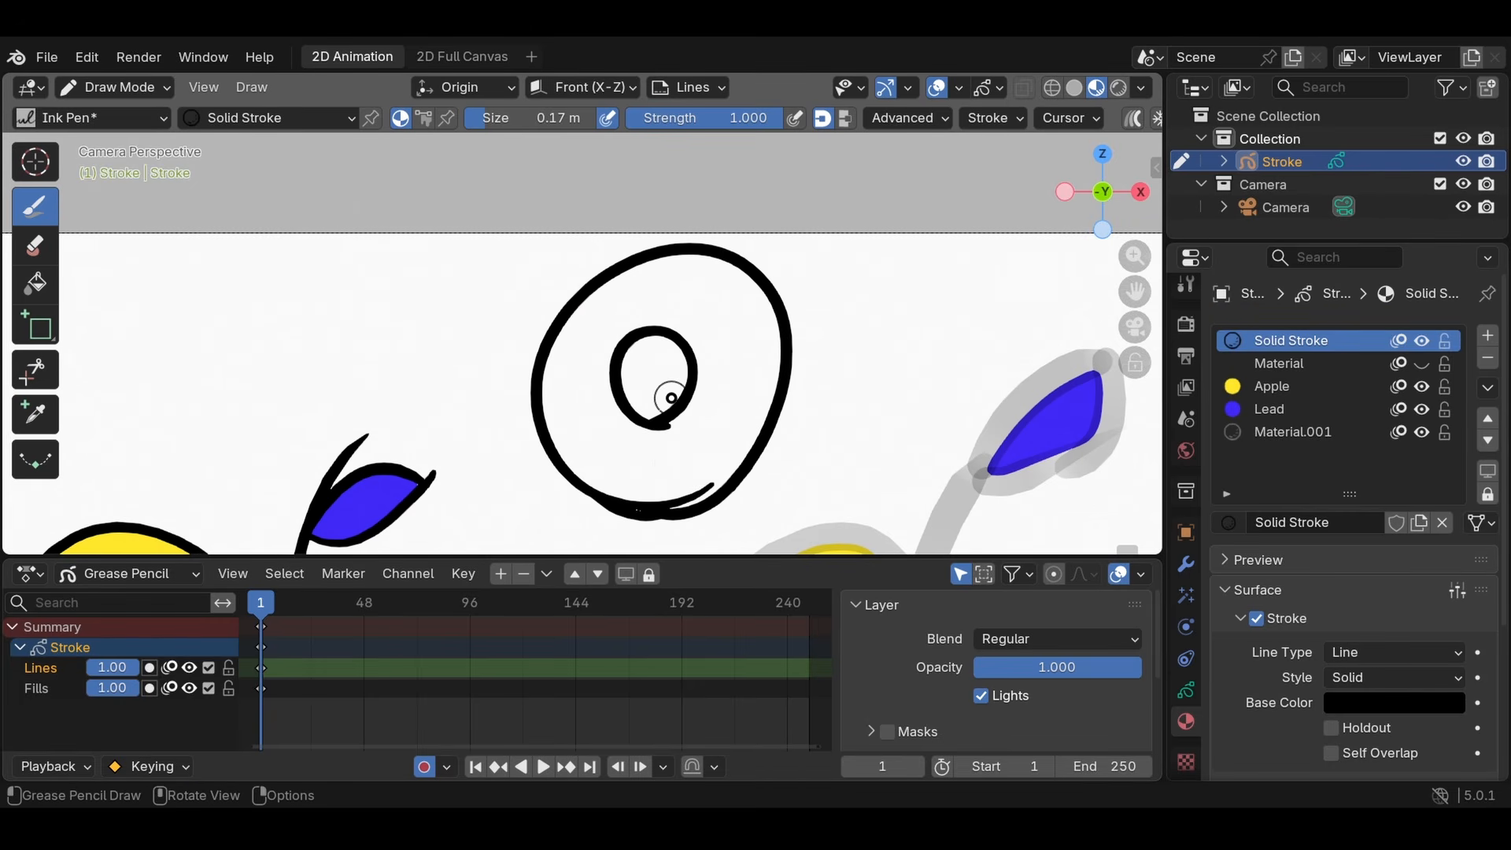
- Fill the large oval with the Apple material on the Fills layer using the Fill tool
left_click(44, 690)
left_click(1258, 389)
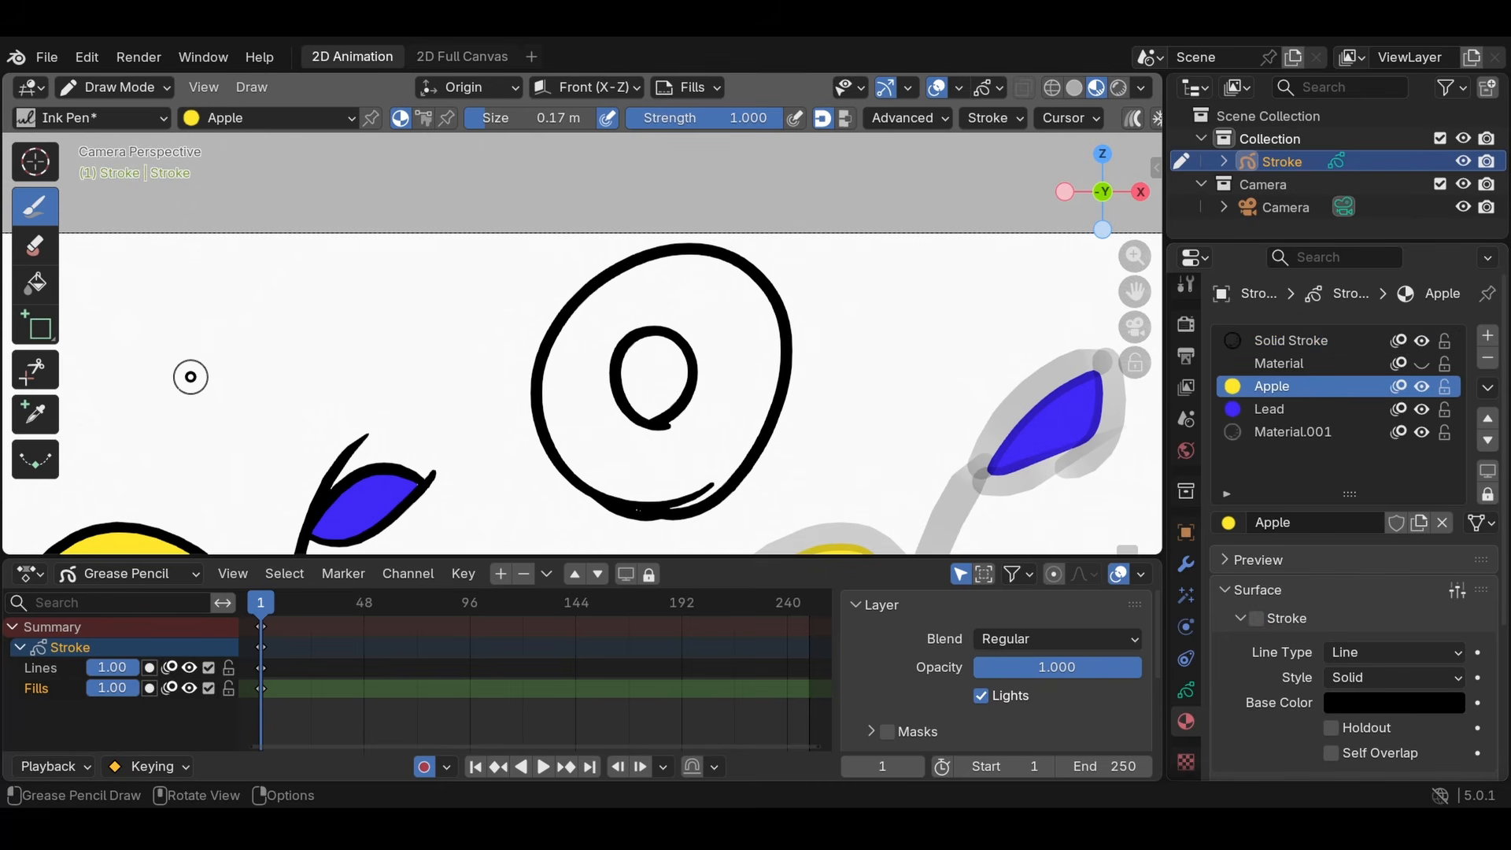
left_click(35, 283)
left_click(703, 308)
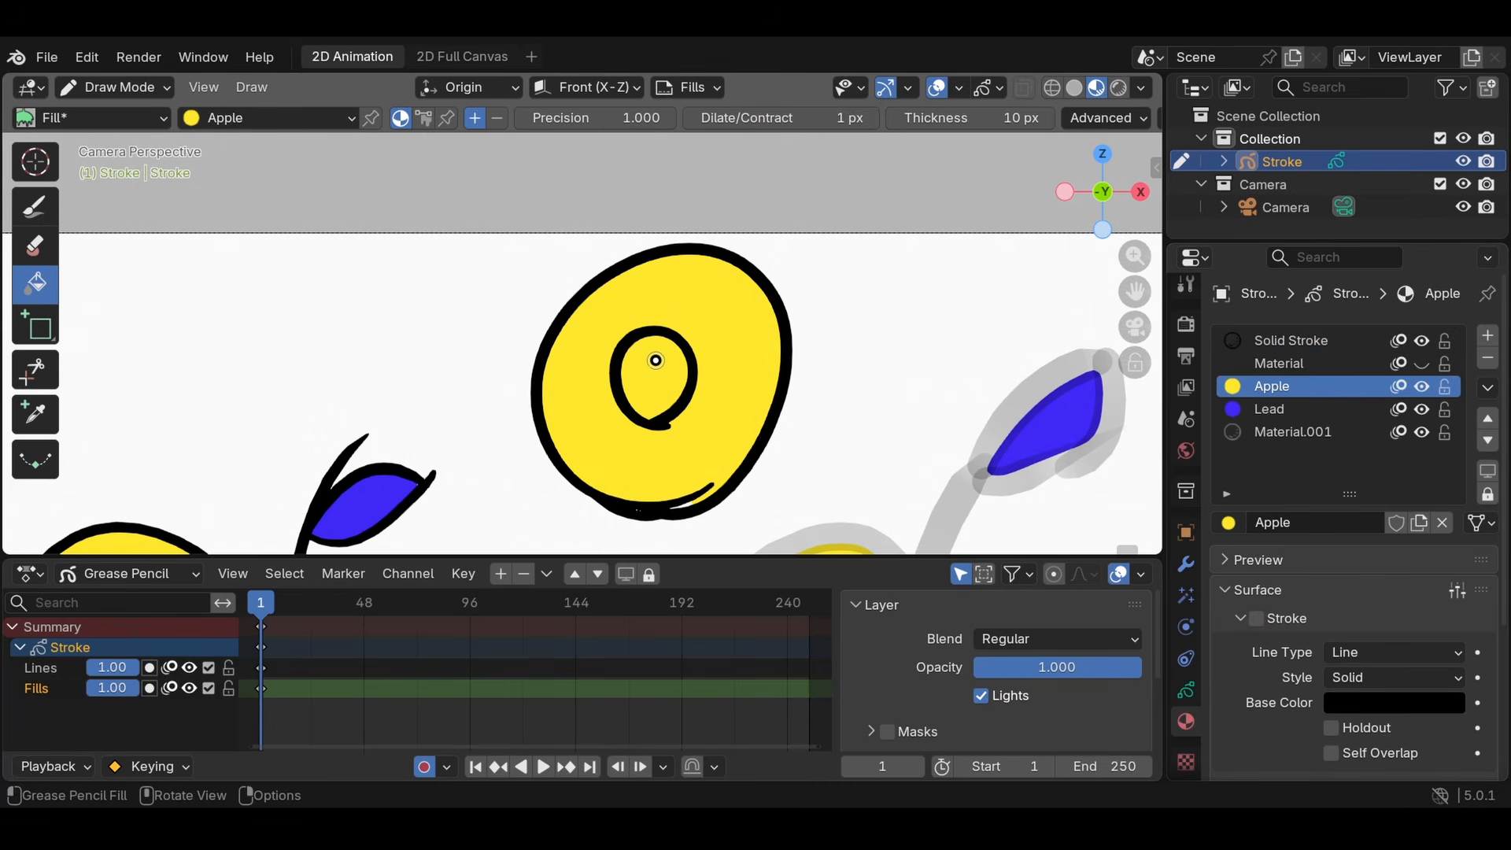
- Try erasing the yellow fill inside the small circle with the Eraser Hard in Stroke mode, and undo it
key("d")
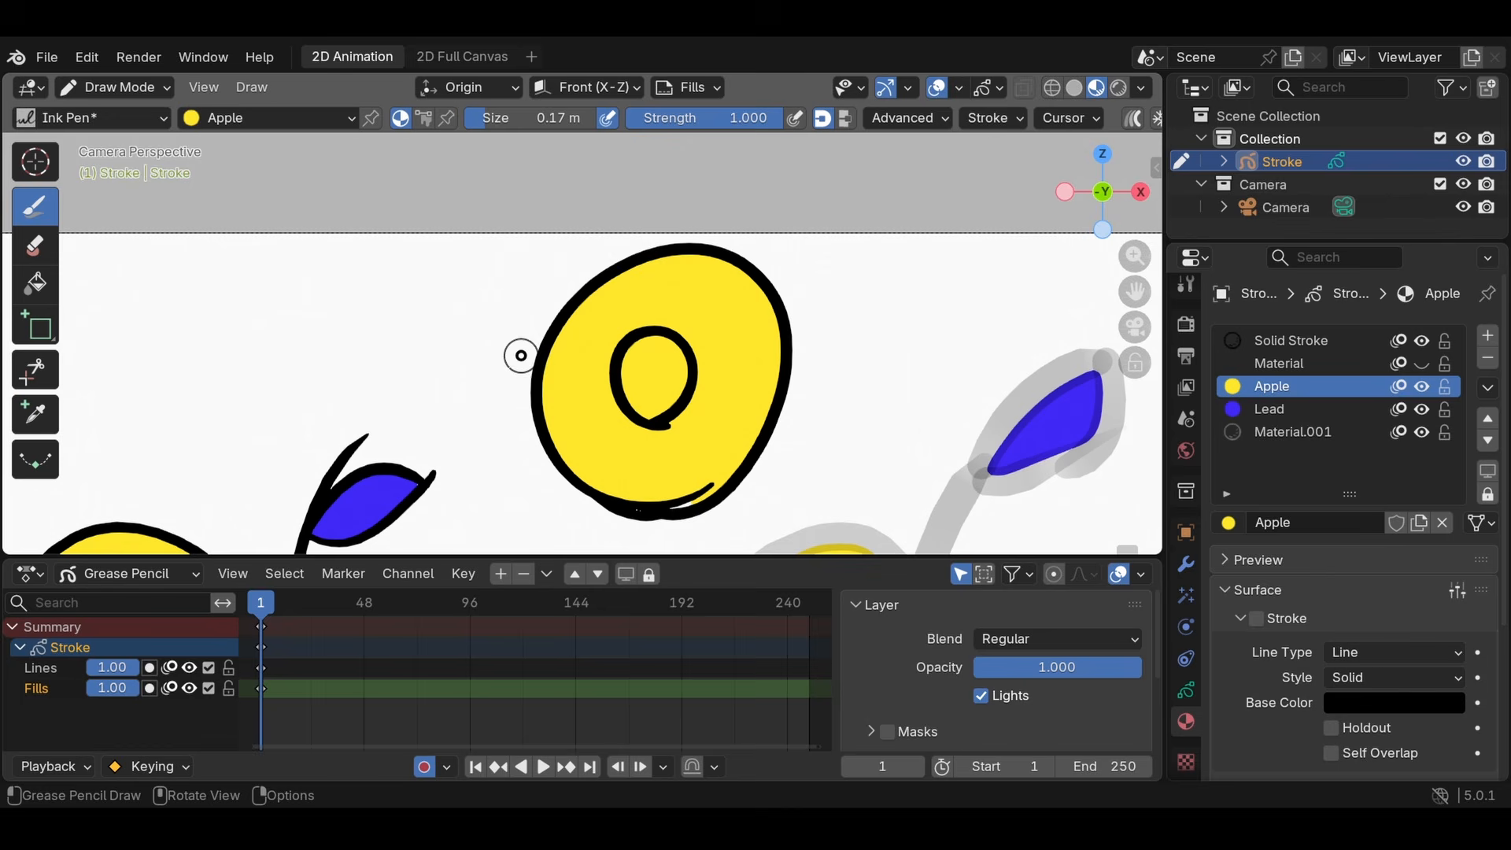
left_click(35, 245)
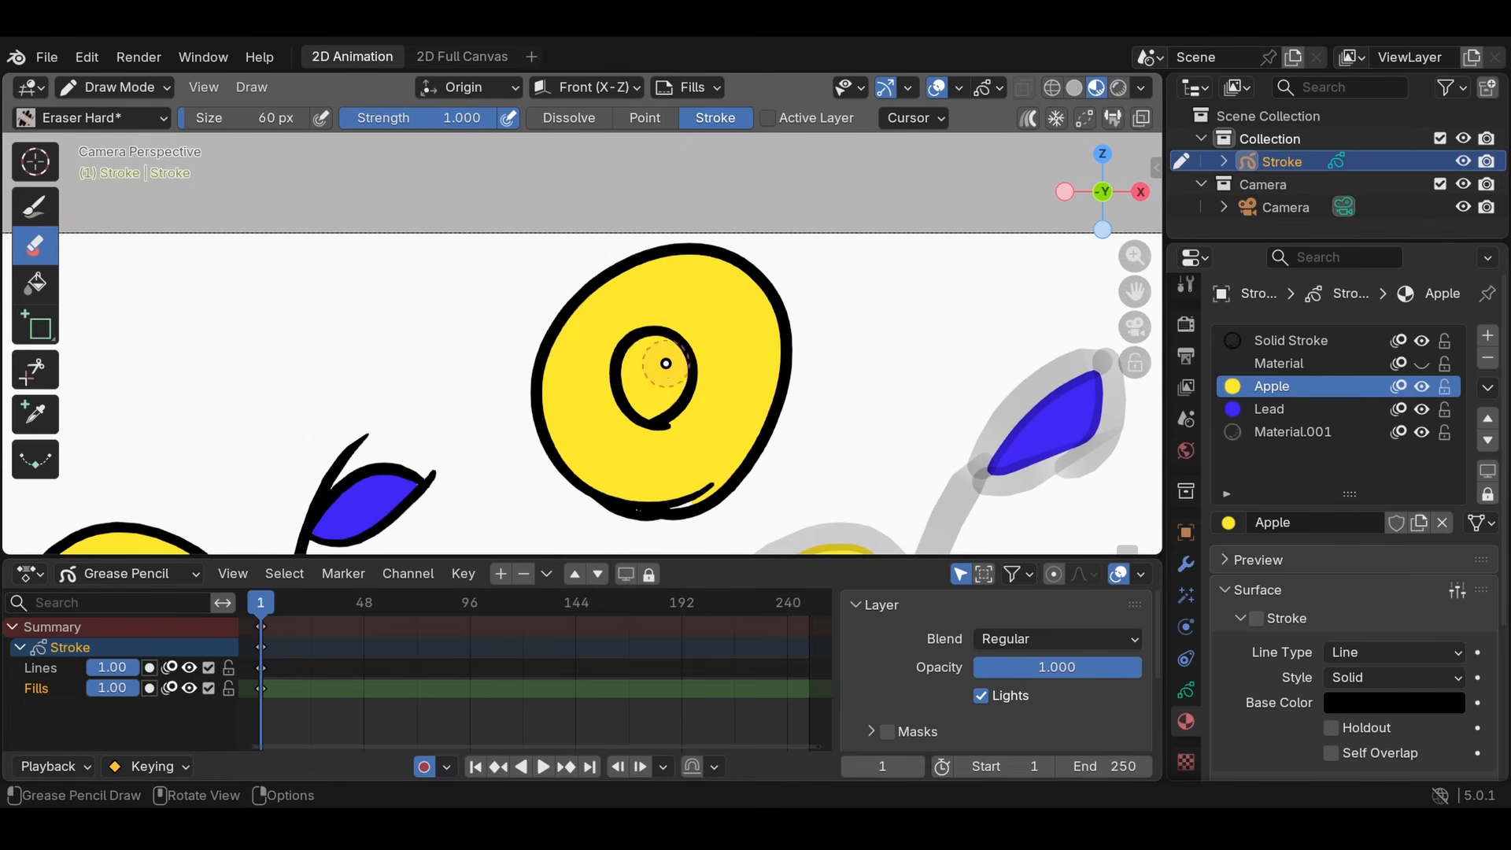
left_click_drag(668, 362, 665, 393)
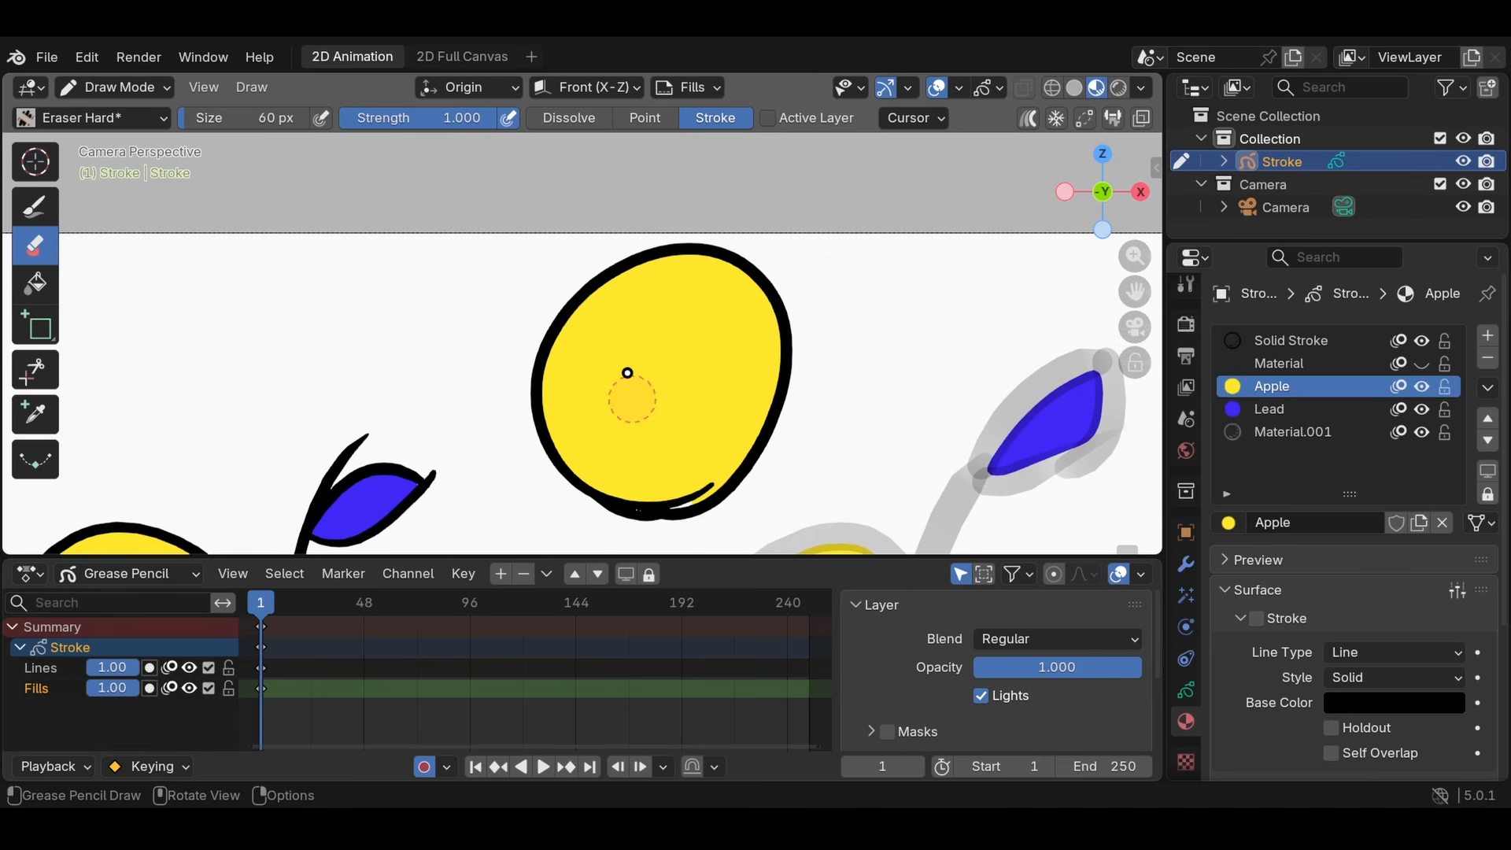
key("ctrl+z")
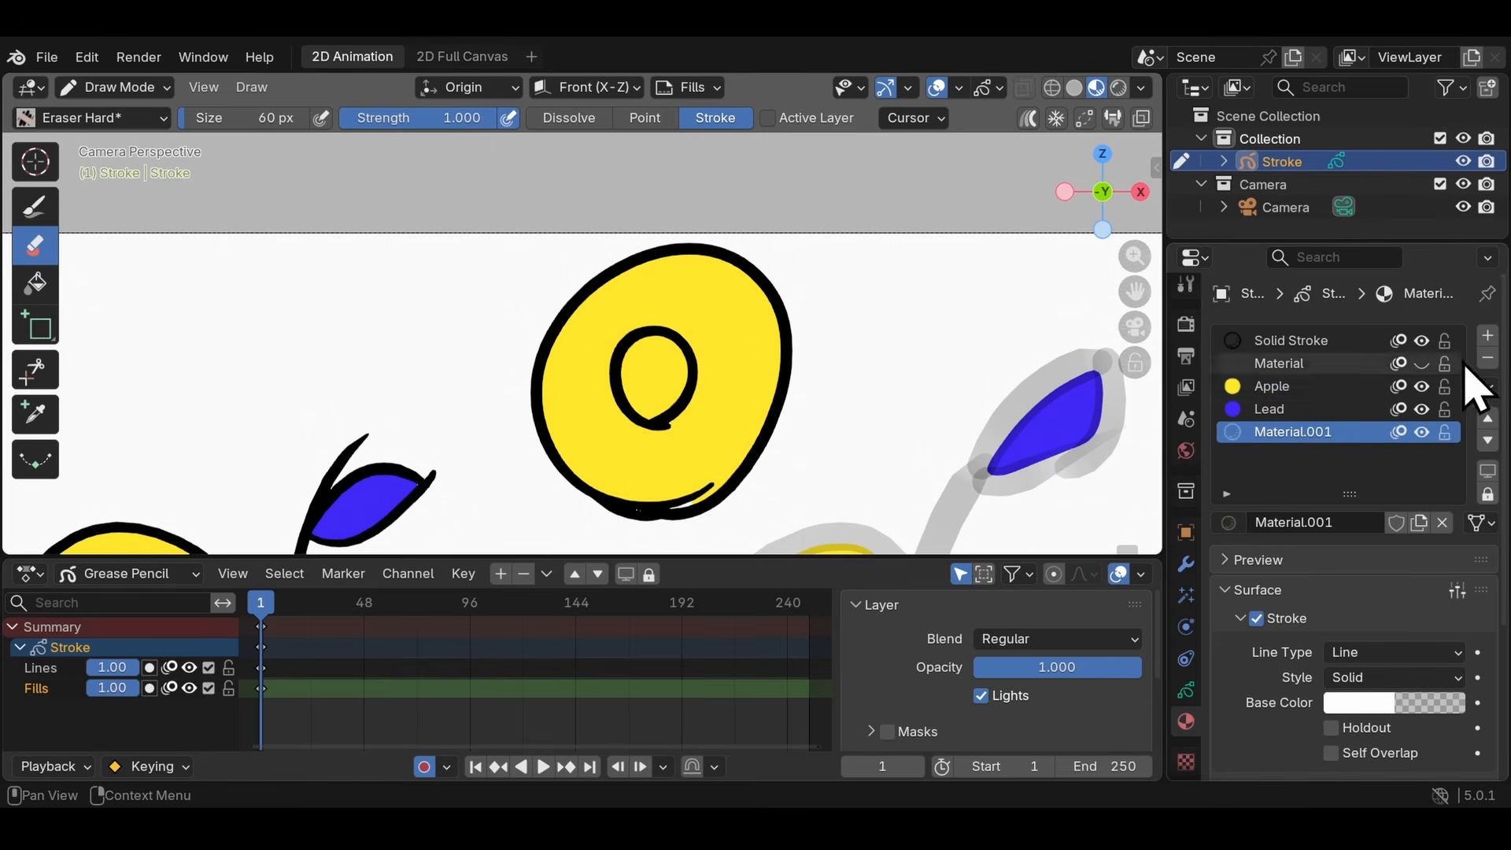
- Add a new material with stroke turned off, fill turned on and Holdout enabled for the fill
left_click(1488, 337)
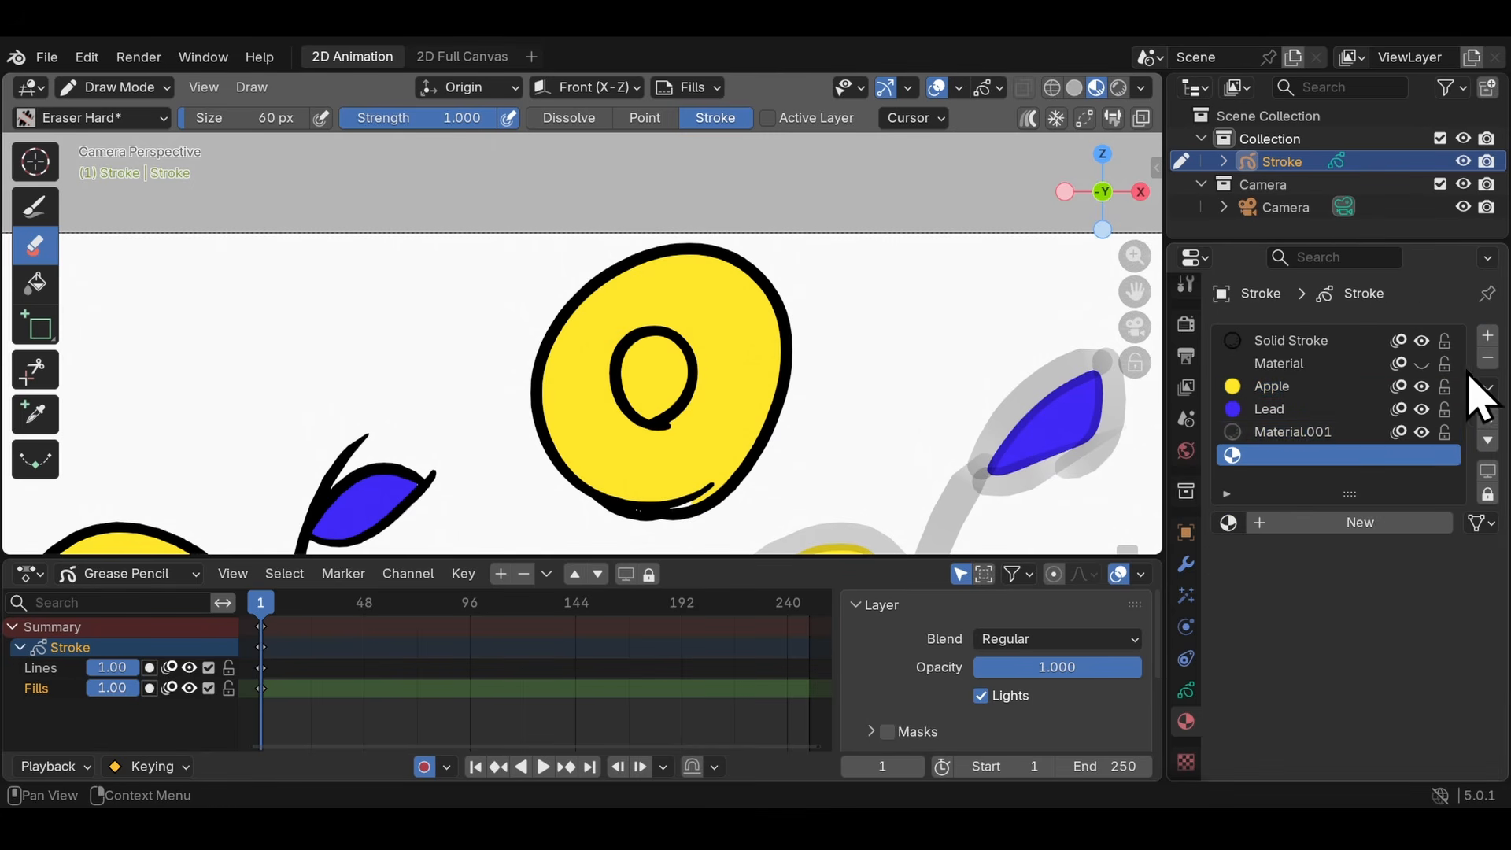
left_click(1340, 523)
scroll(1456, 555, "down", 5)
left_click(1256, 428)
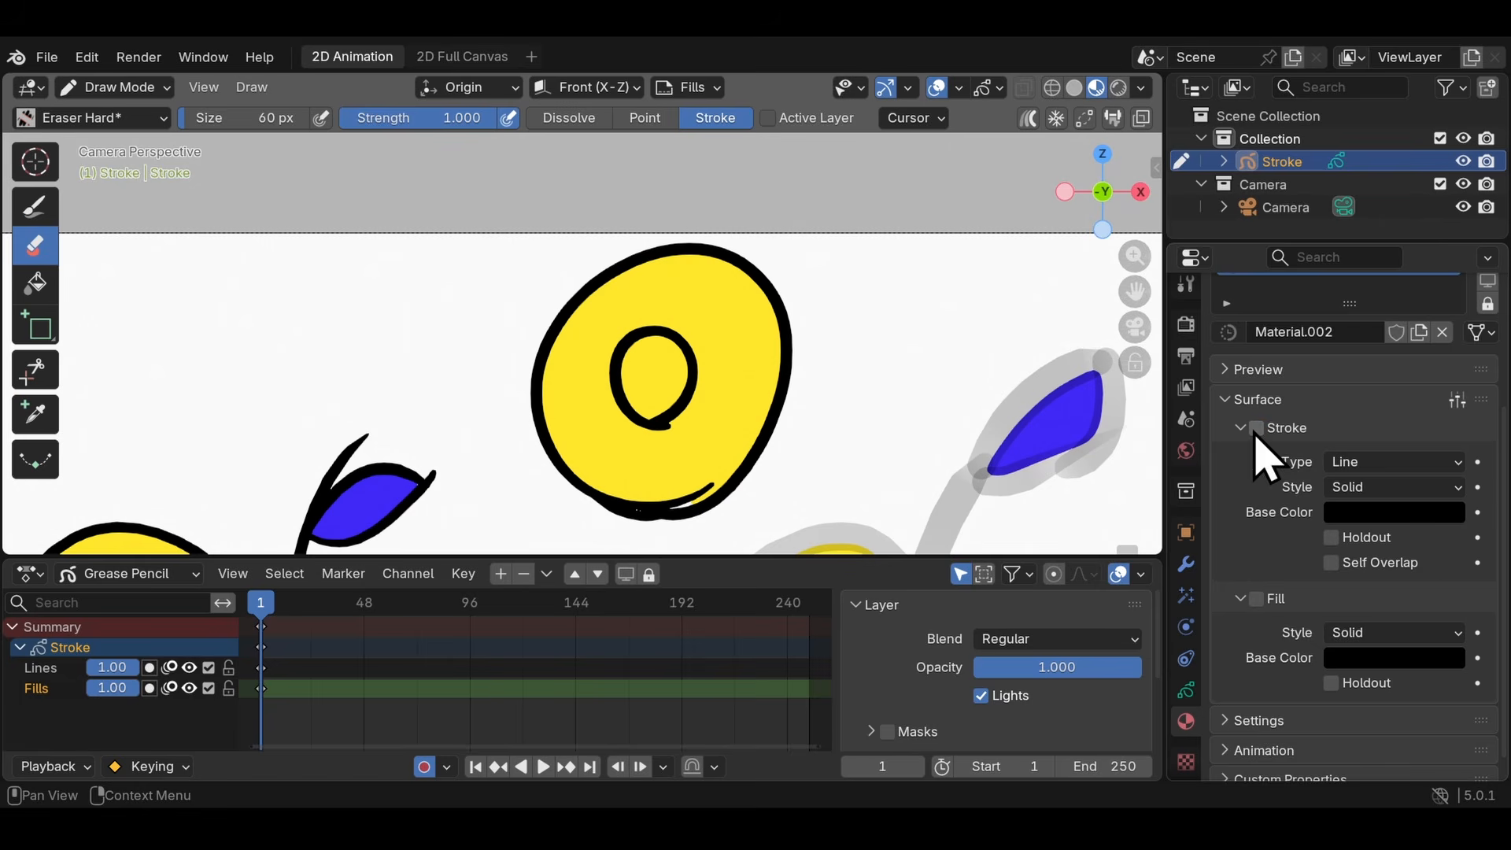
left_click(1256, 598)
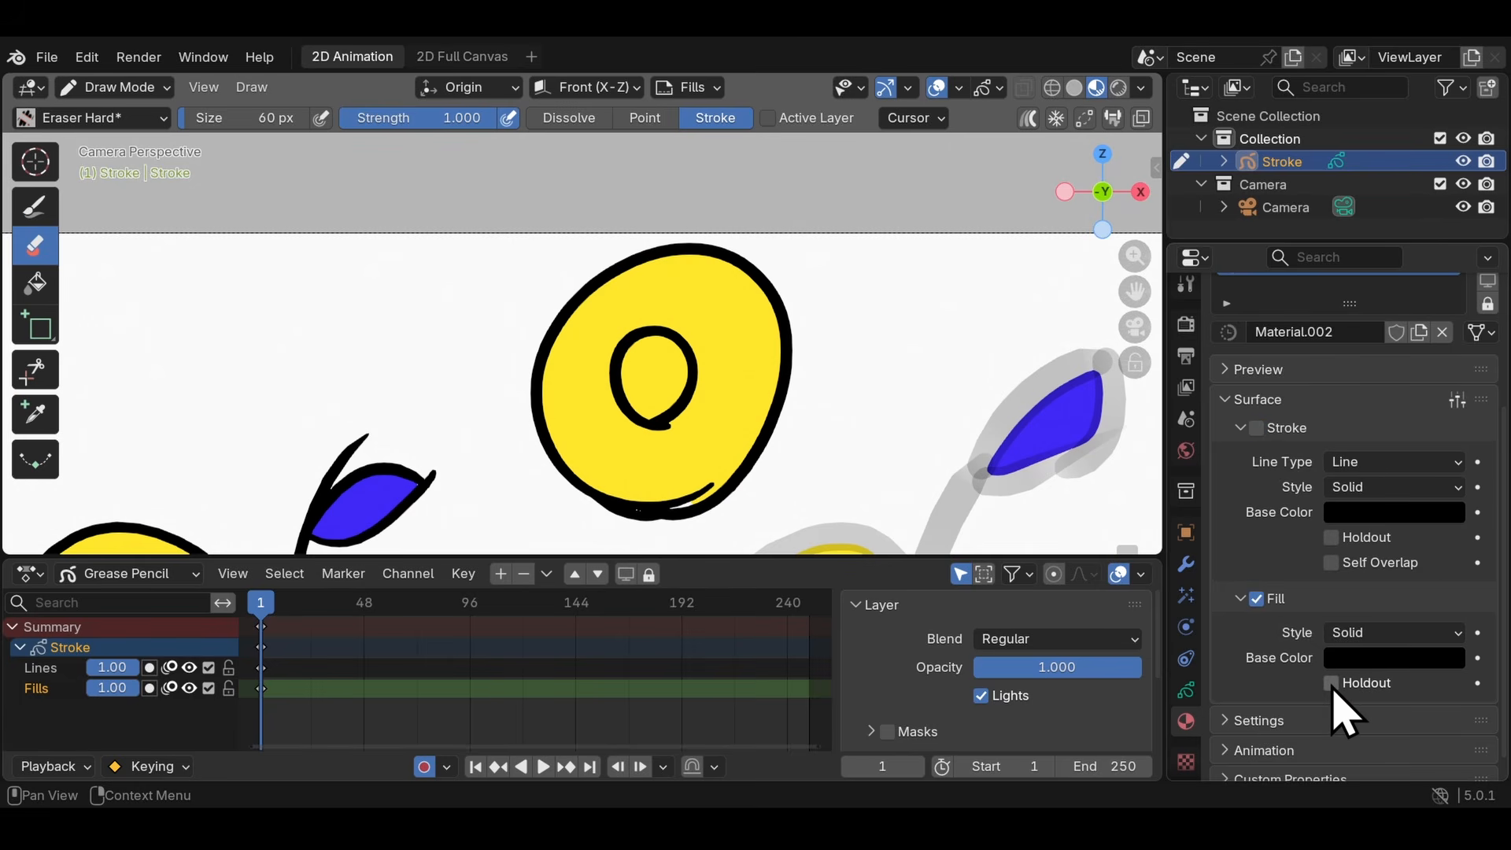
left_click(1332, 683)
- Fill the small inner circle with the holdout material to cut a hole in the yellow fill
left_click(37, 281)
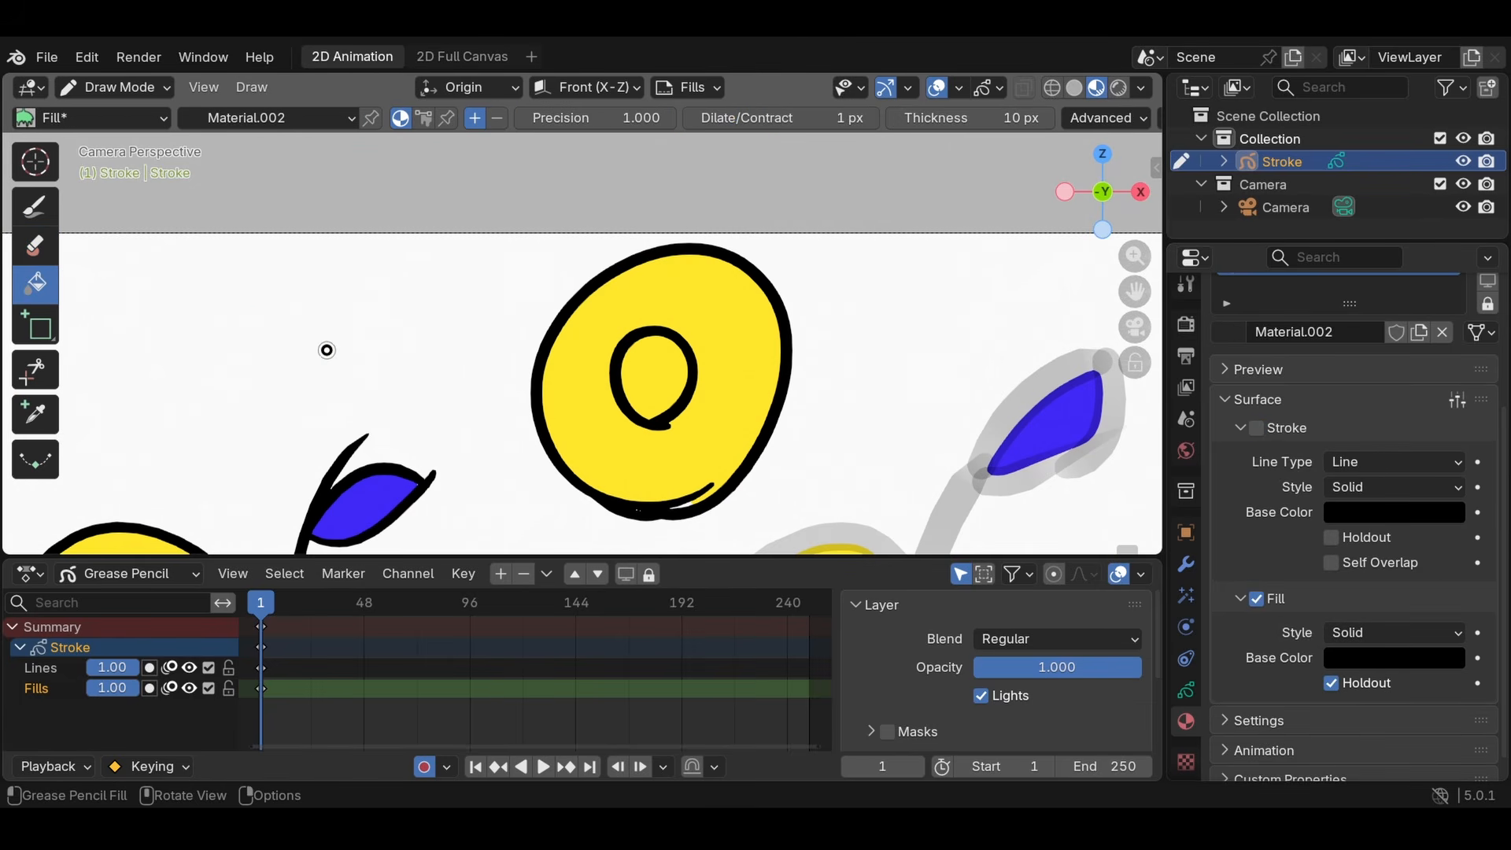
left_click(672, 382)
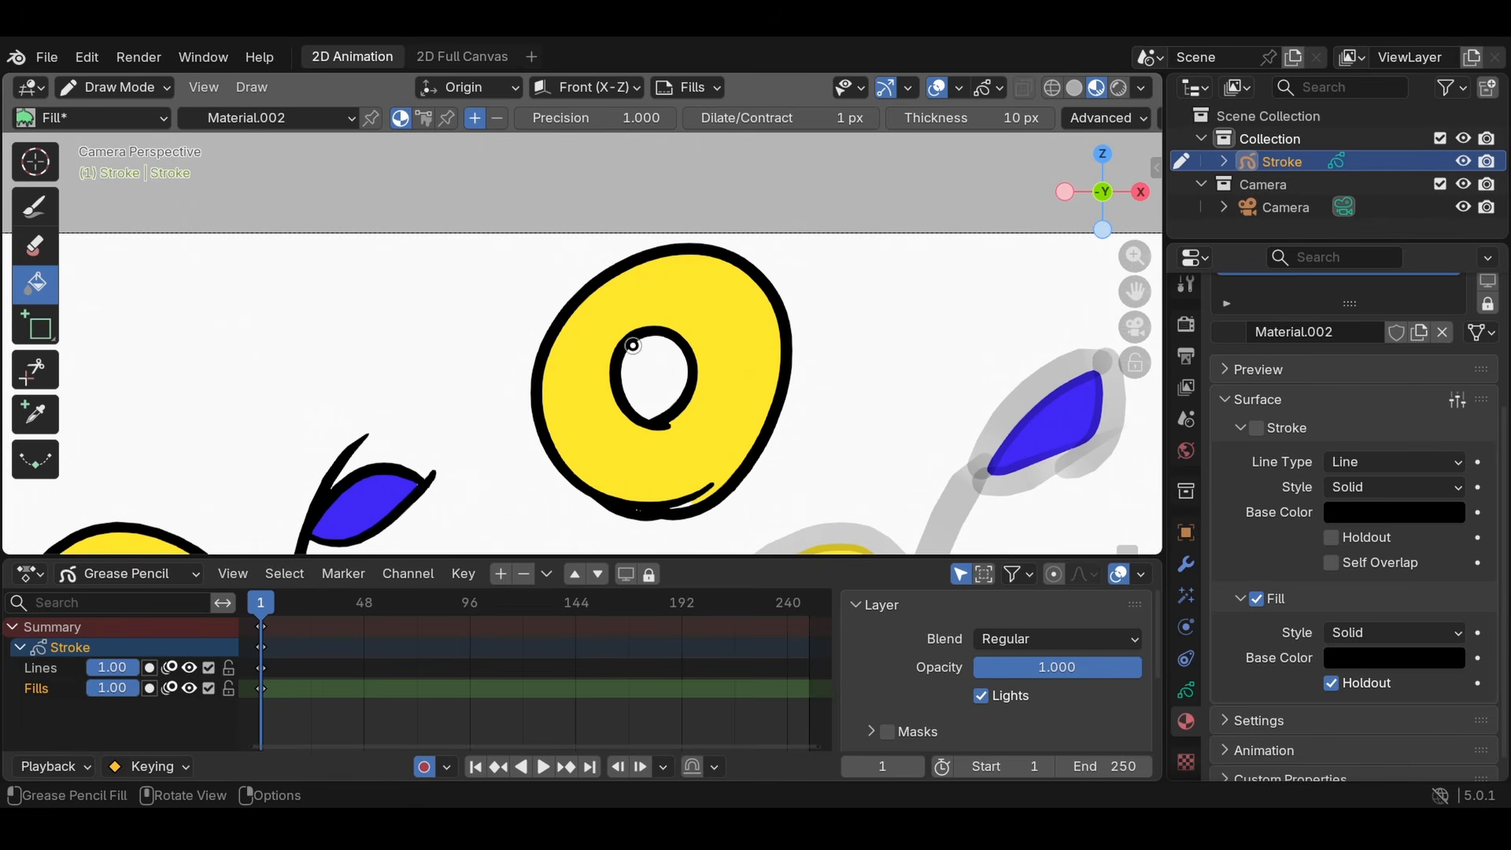
scroll(1383, 506, "up", 3)
scroll(1295, 417, "down", 4)
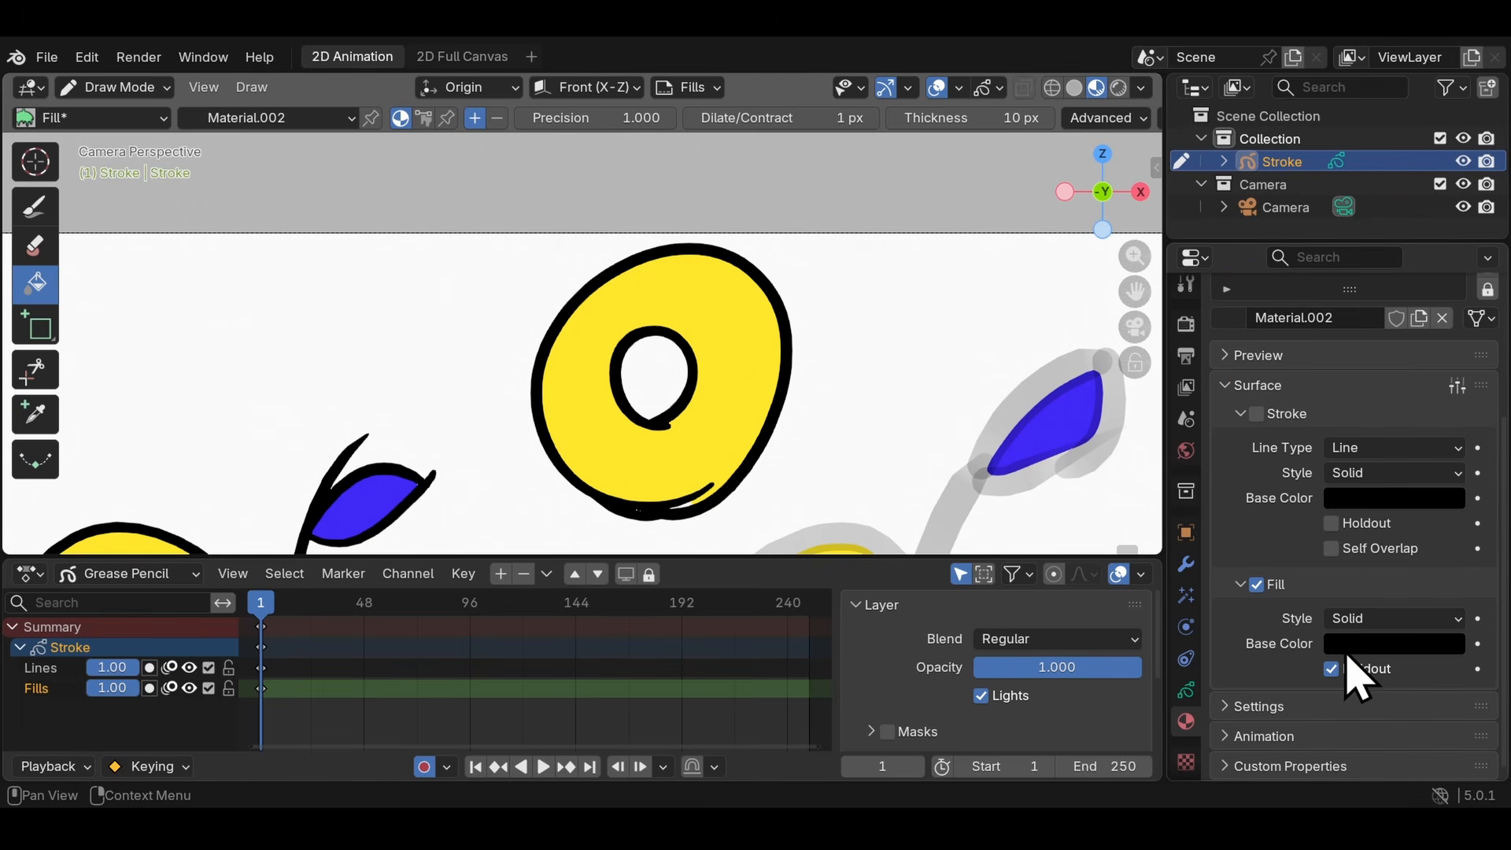
scroll(1323, 473, "up", 4)
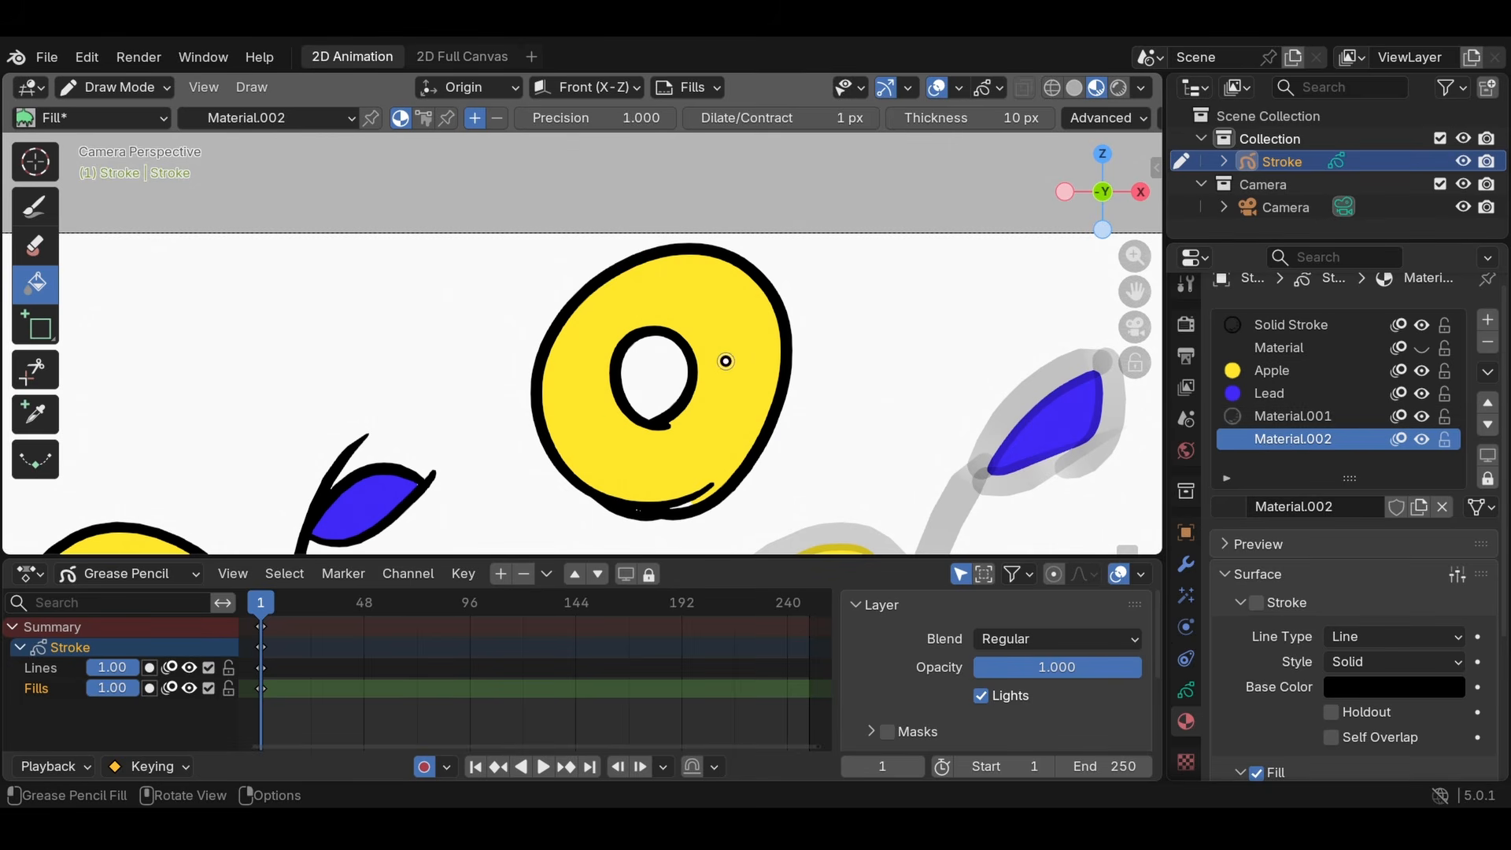
- Add a layer named HOLDOUT above Fills and paint a holdout shape over the left part of the yellow ring with the Ink Pen
key("d")
left_click(501, 574)
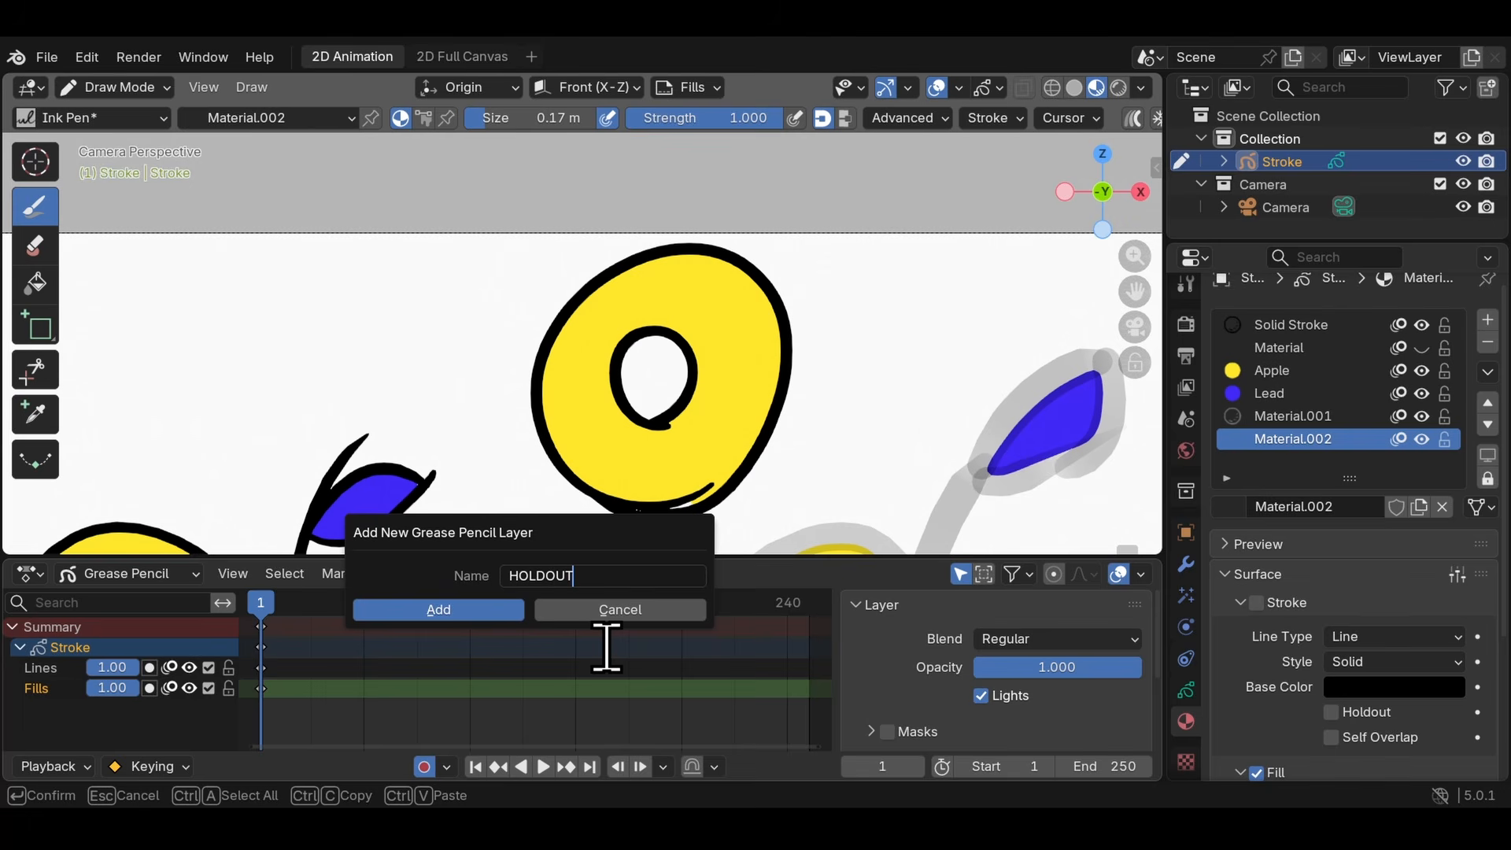
key("Return")
left_click(461, 611)
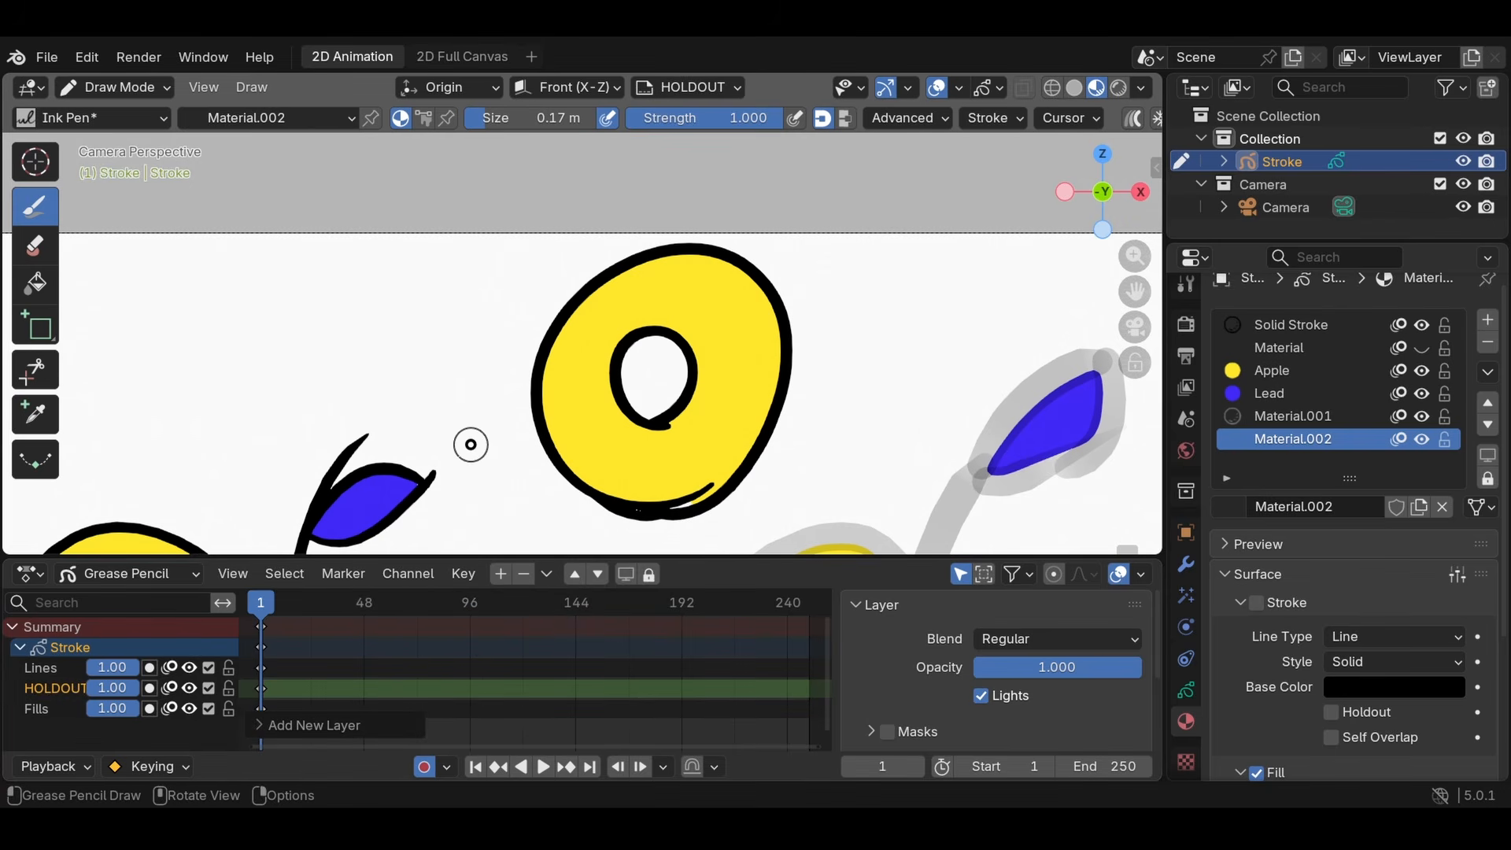
mouse_move(675, 262)
left_mouse_down()
mouse_move(537, 565)
mouse_move(303, 327)
left_mouse_up()
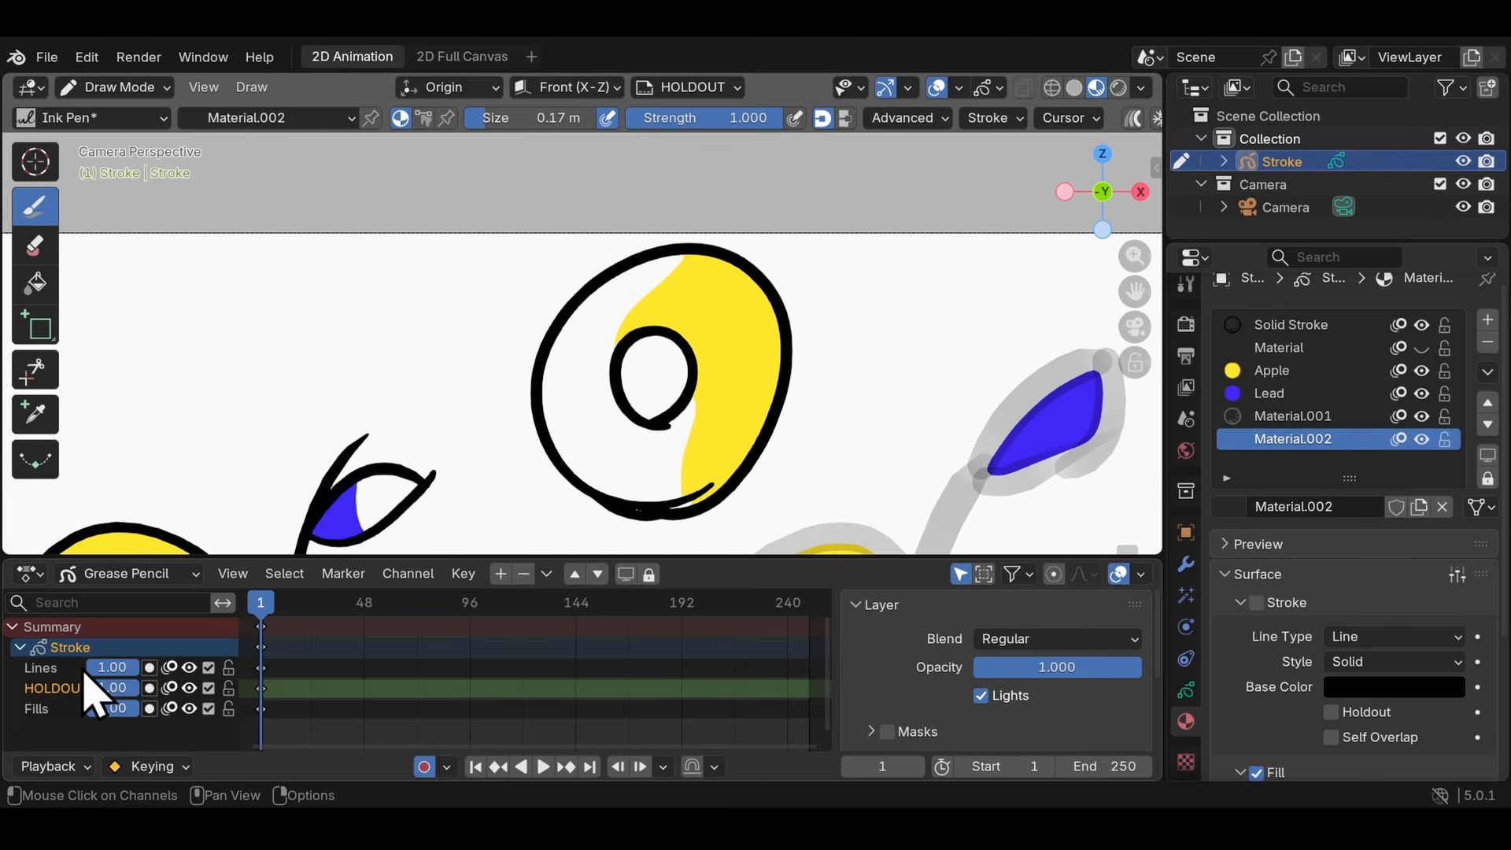
- Move the HOLDOUT layer above Lines, toggle its visibility to compare, and undo the move
left_click(575, 574)
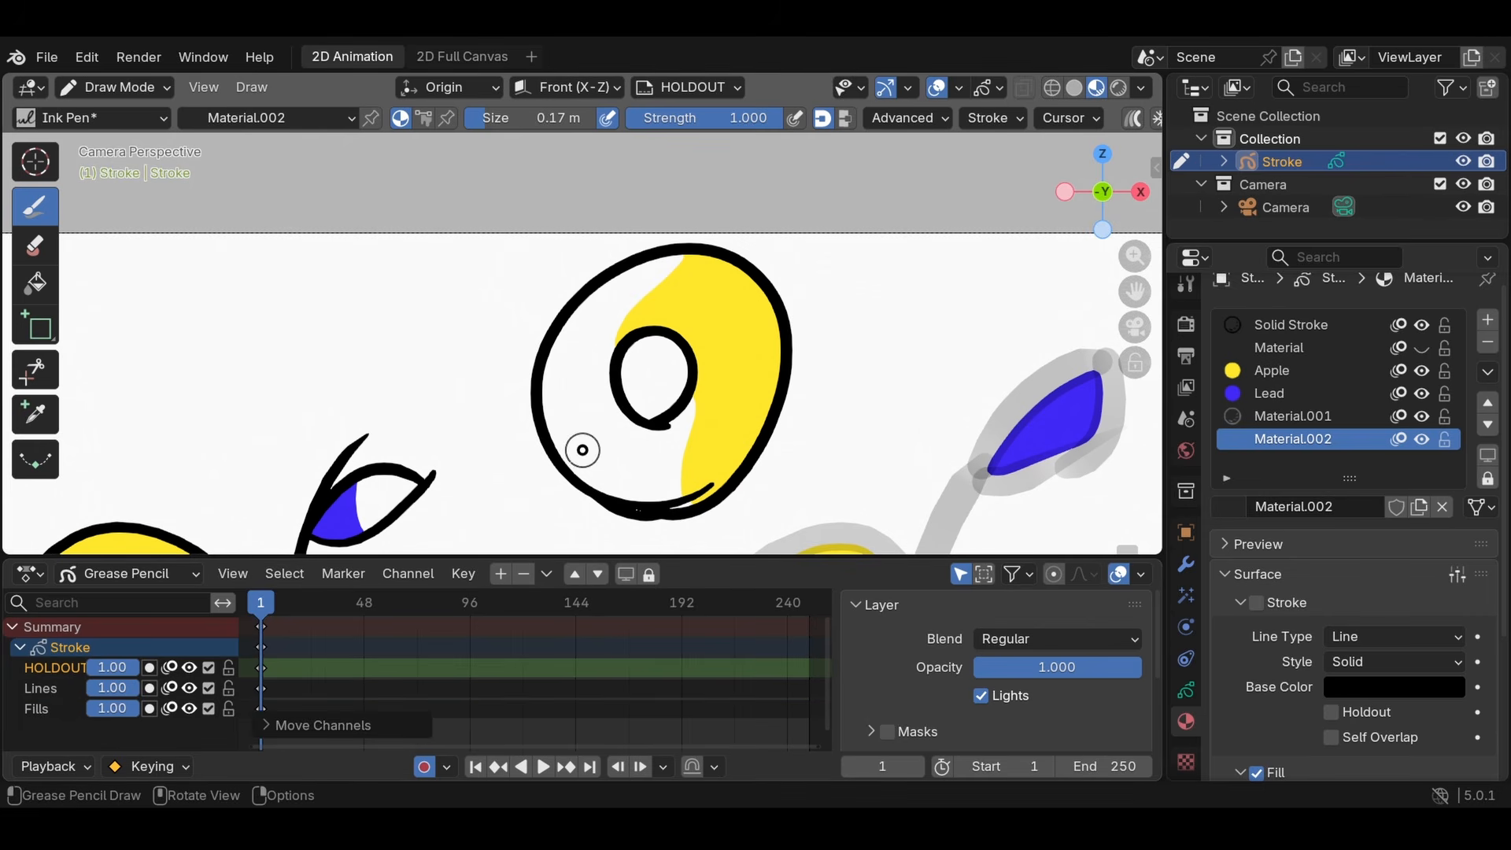
key("Home")
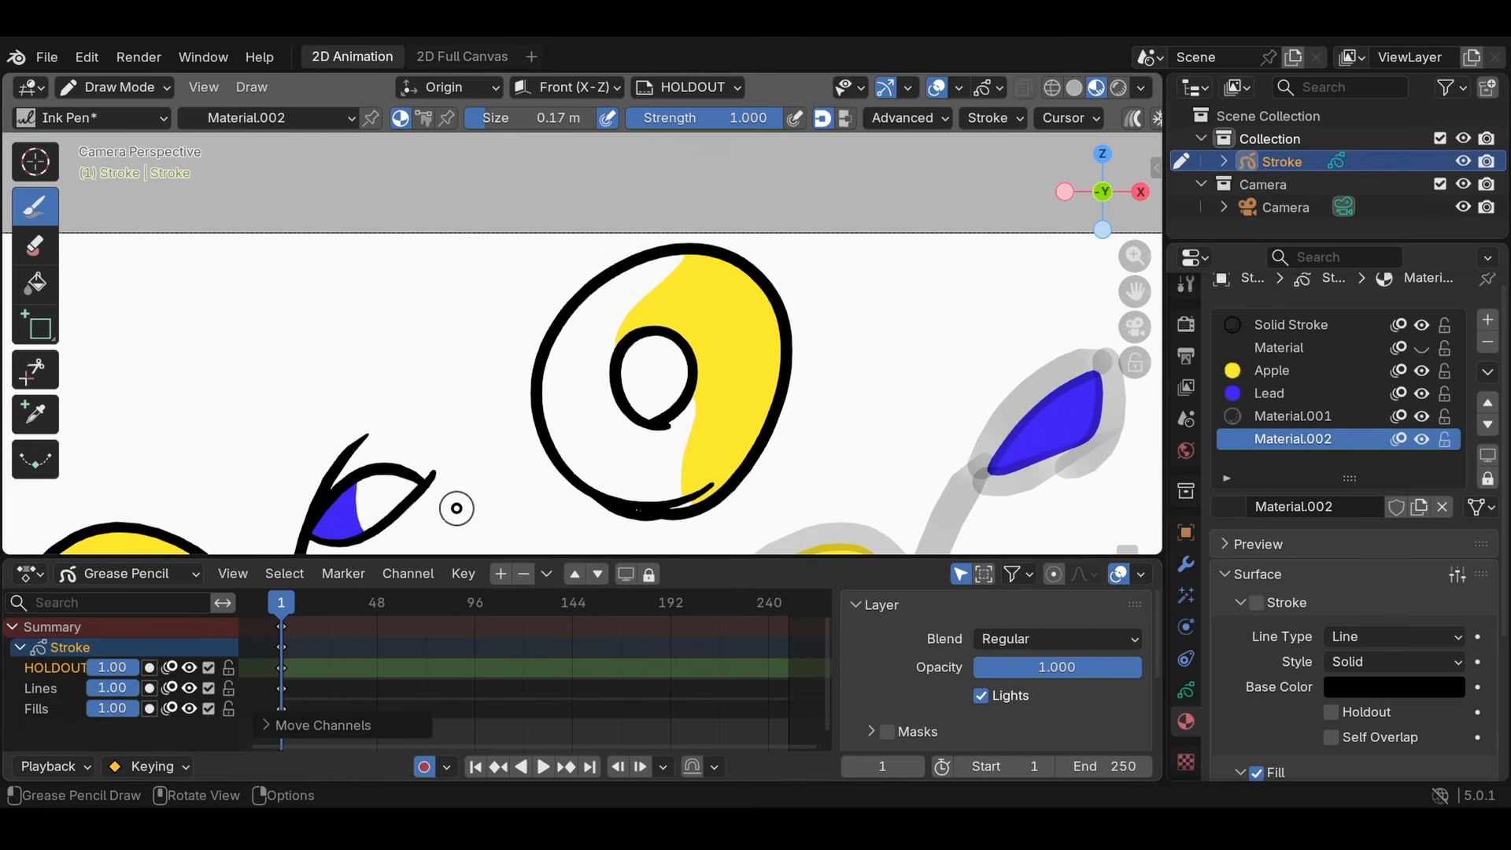
left_click(192, 664)
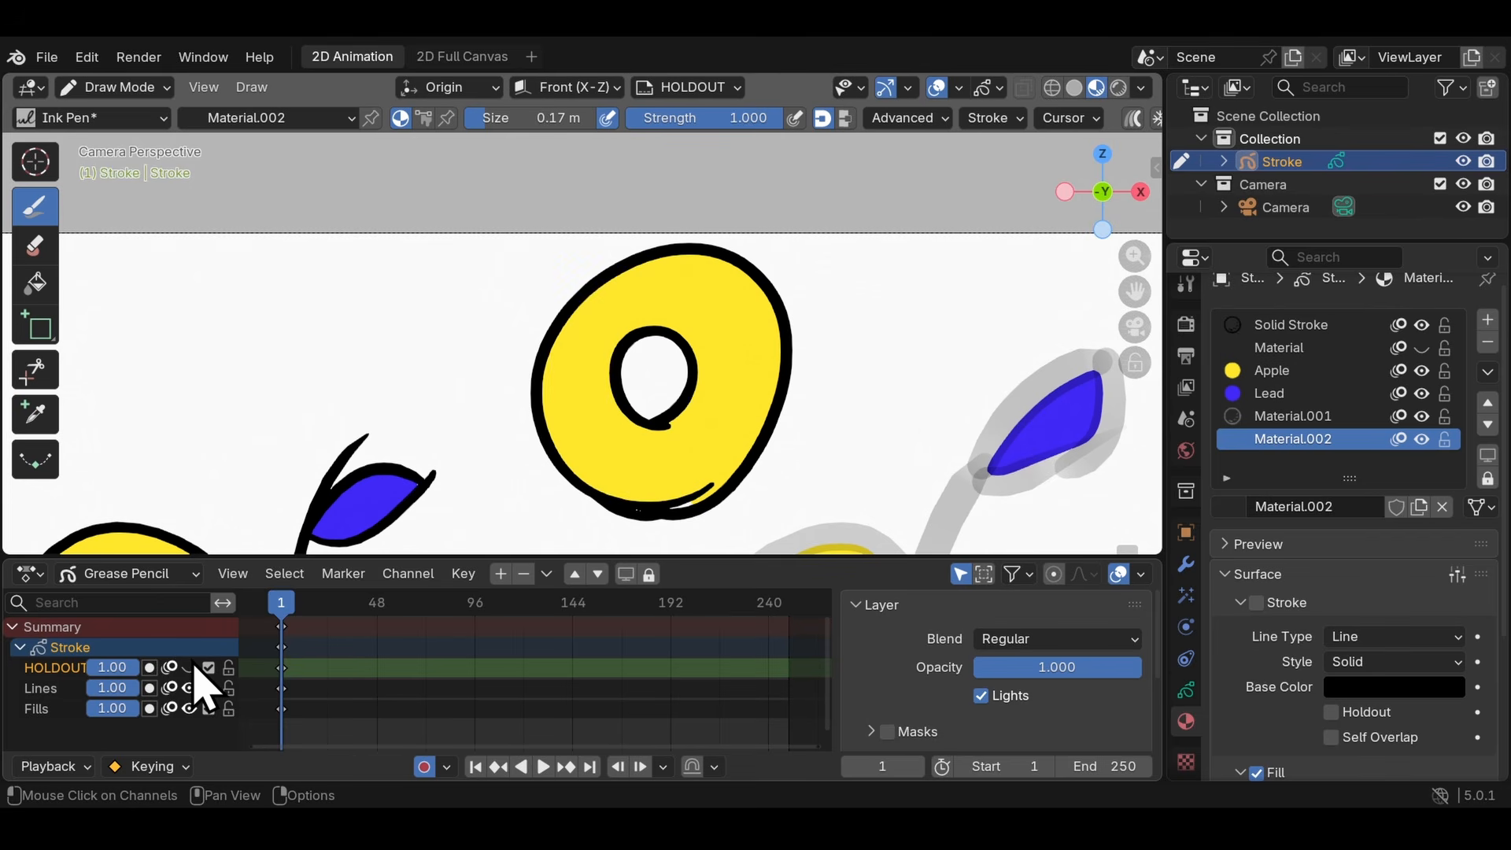
left_click(193, 664)
key("ctrl+z")
key("ctrl+z")
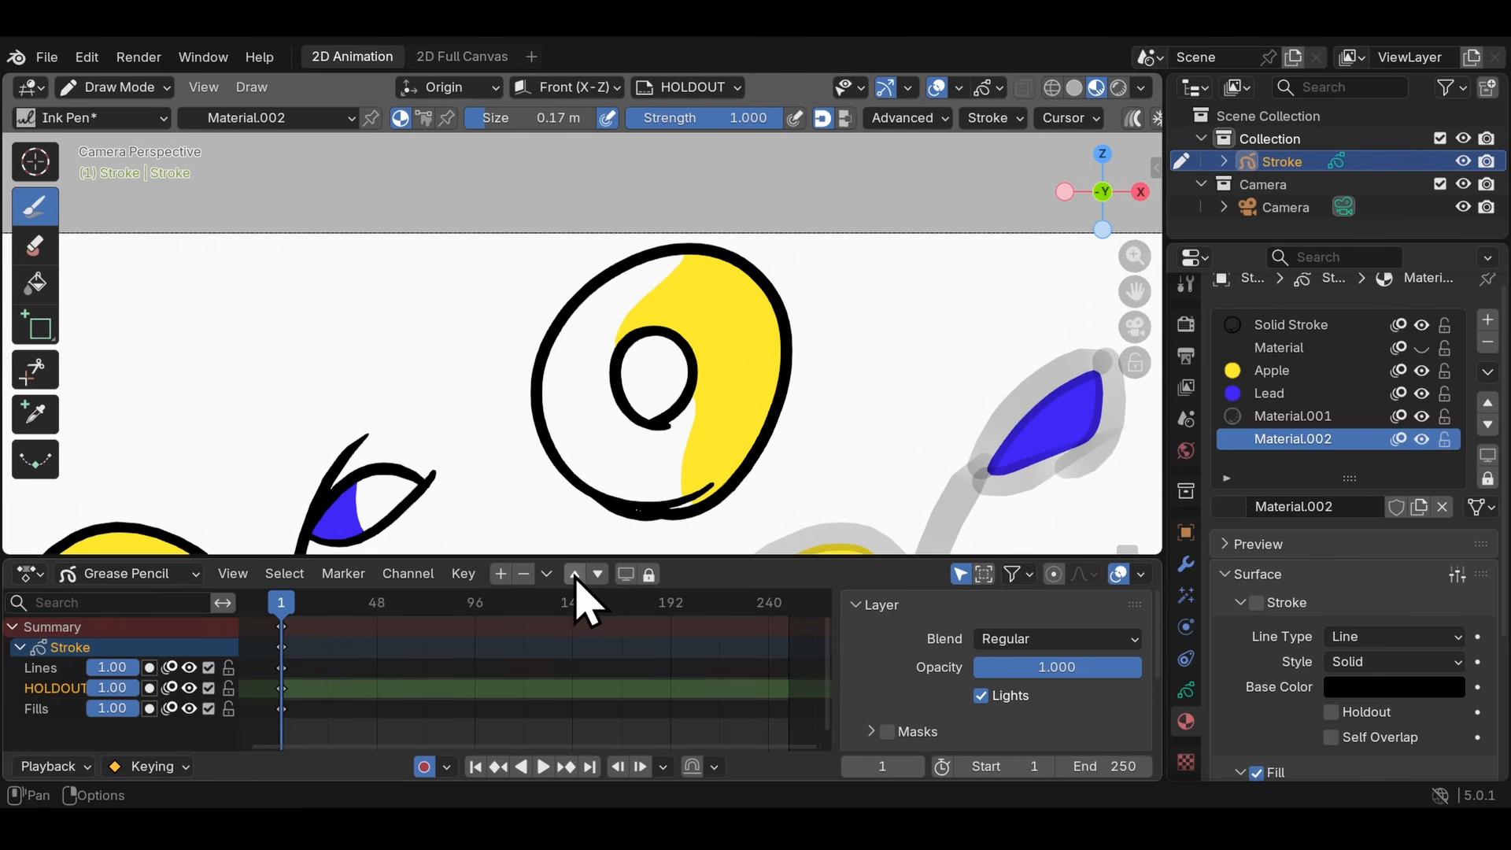
- Move the HOLDOUT layer above Lines again and toggle its visibility off and on to check the cut-out of lines and fills
left_click(574, 574)
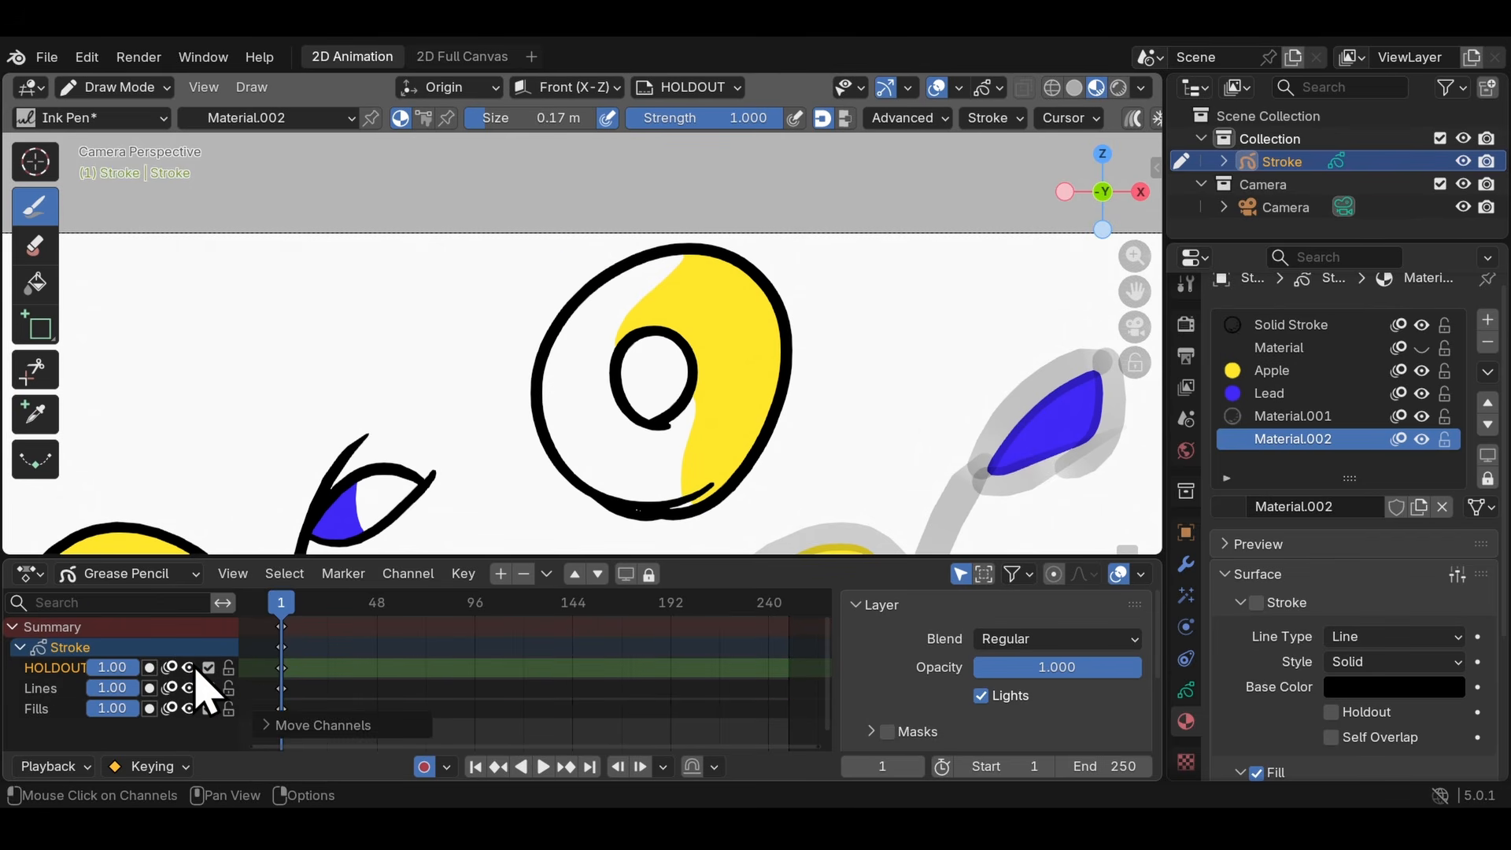
left_click(191, 666)
left_click(192, 666)
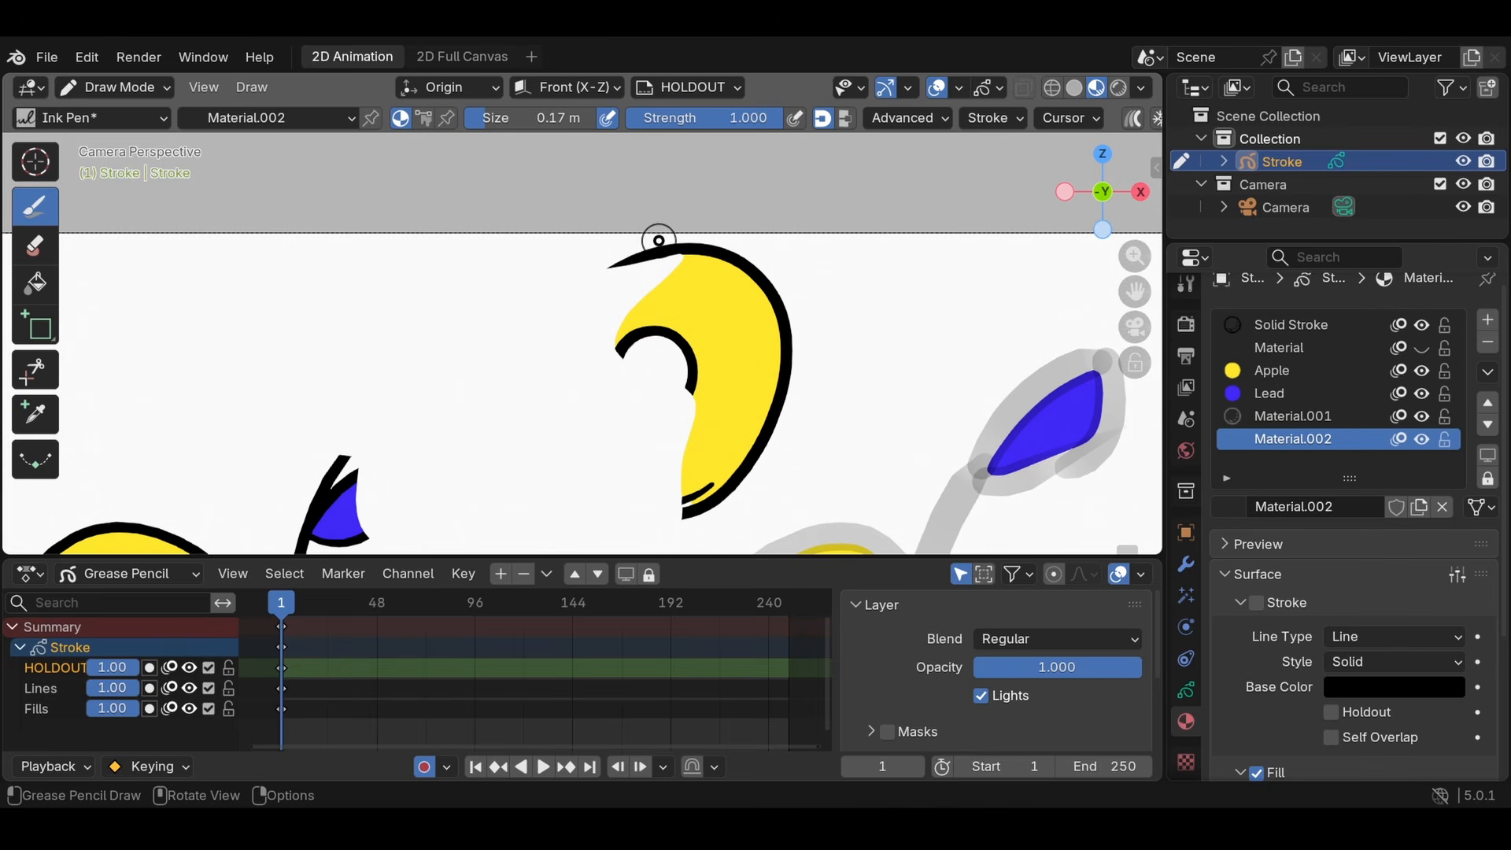
scroll(635, 264, "down", 5)
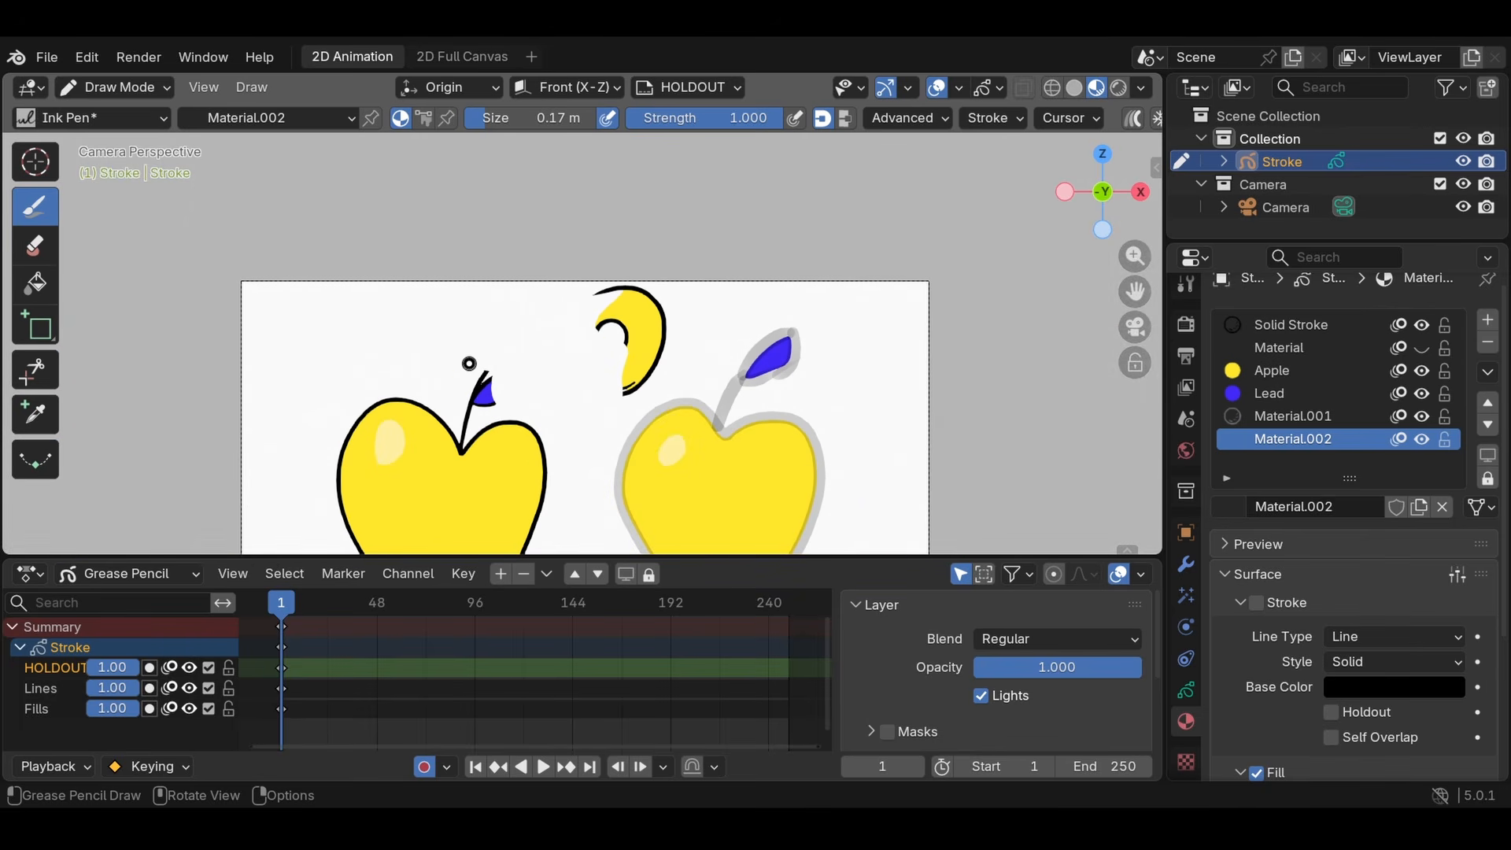
key("Home")
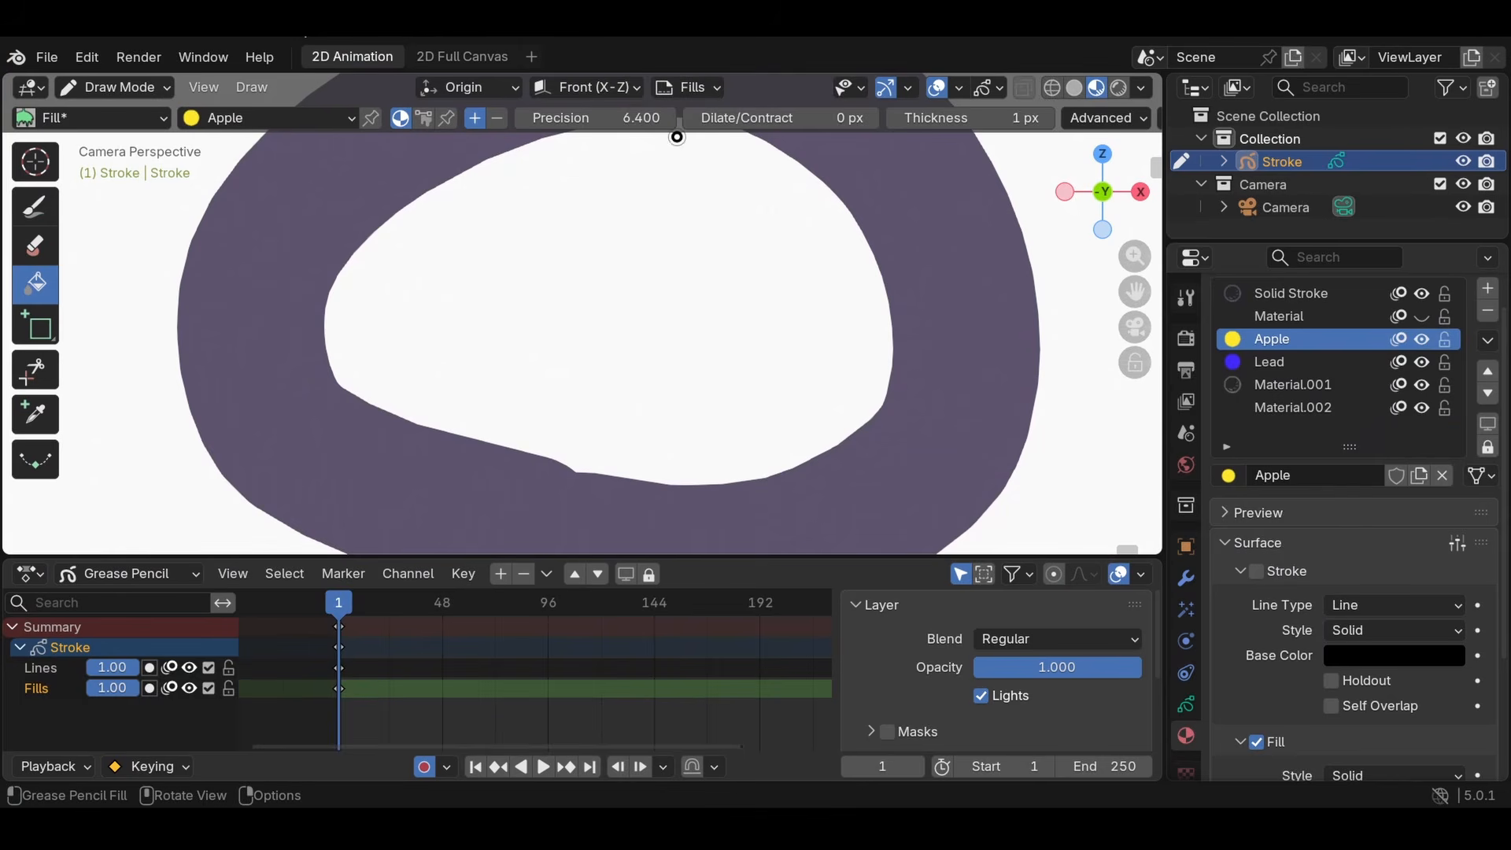
- Try to fill the small thick-outlined oval with the Apple material, and inspect its stroke's end points in Edit Mode
scroll(669, 165, "down", 4)
scroll(622, 315, "up", 5)
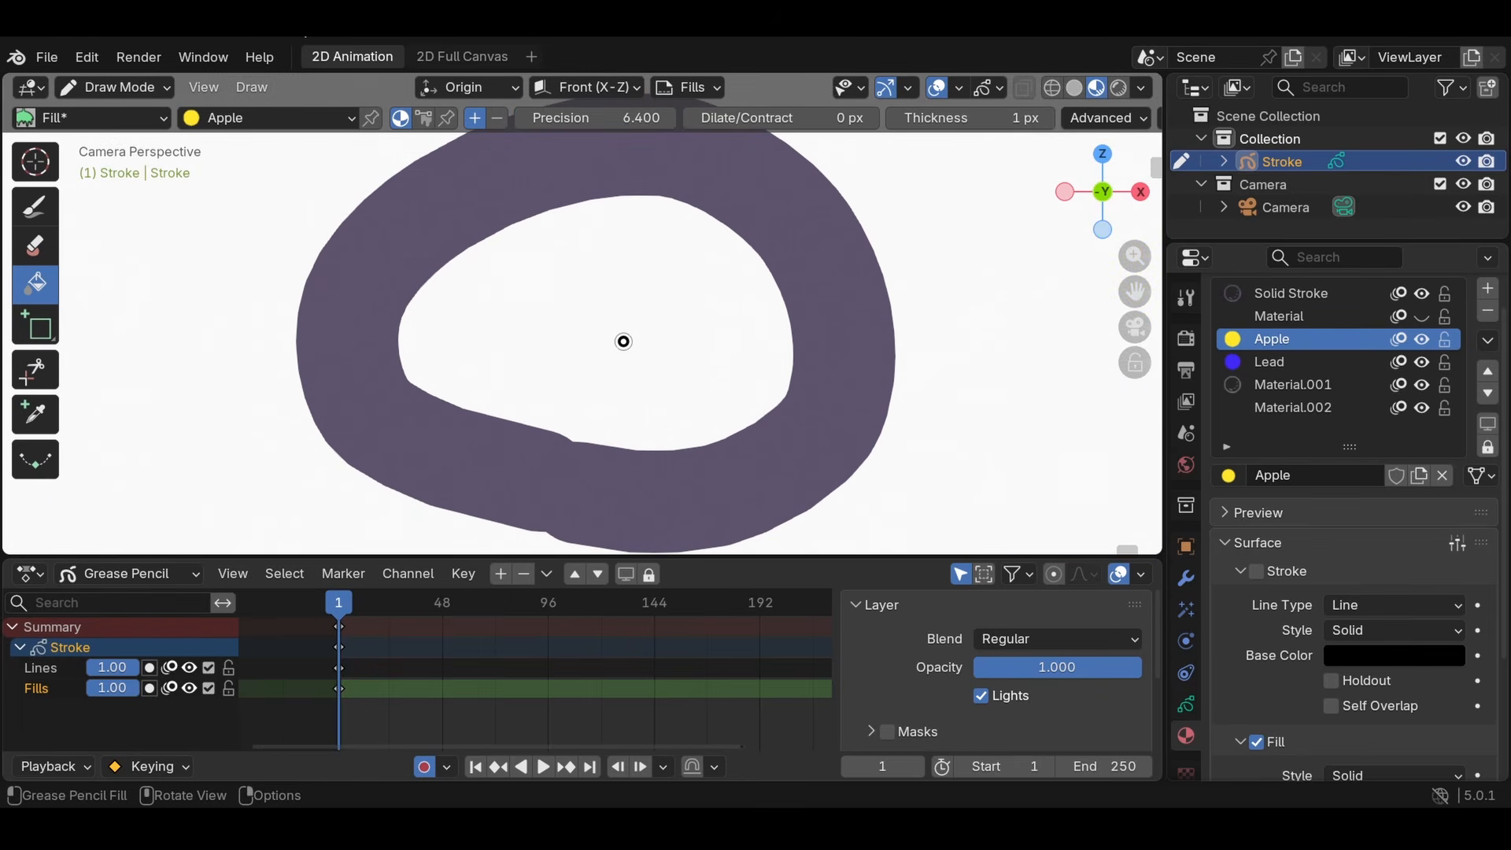
scroll(623, 341, "up", 2)
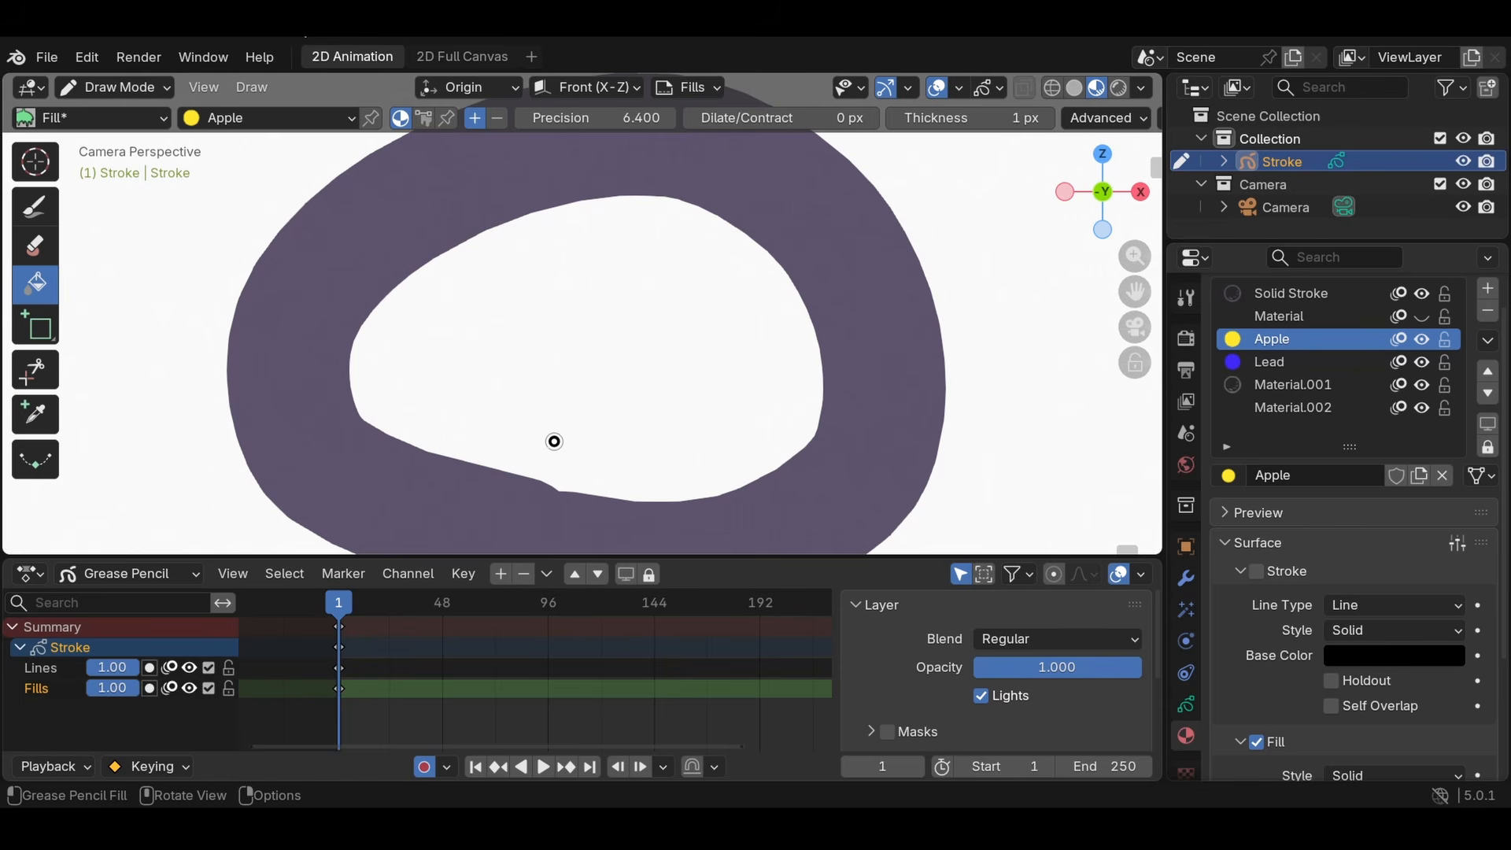
left_click(569, 336)
left_click(689, 358)
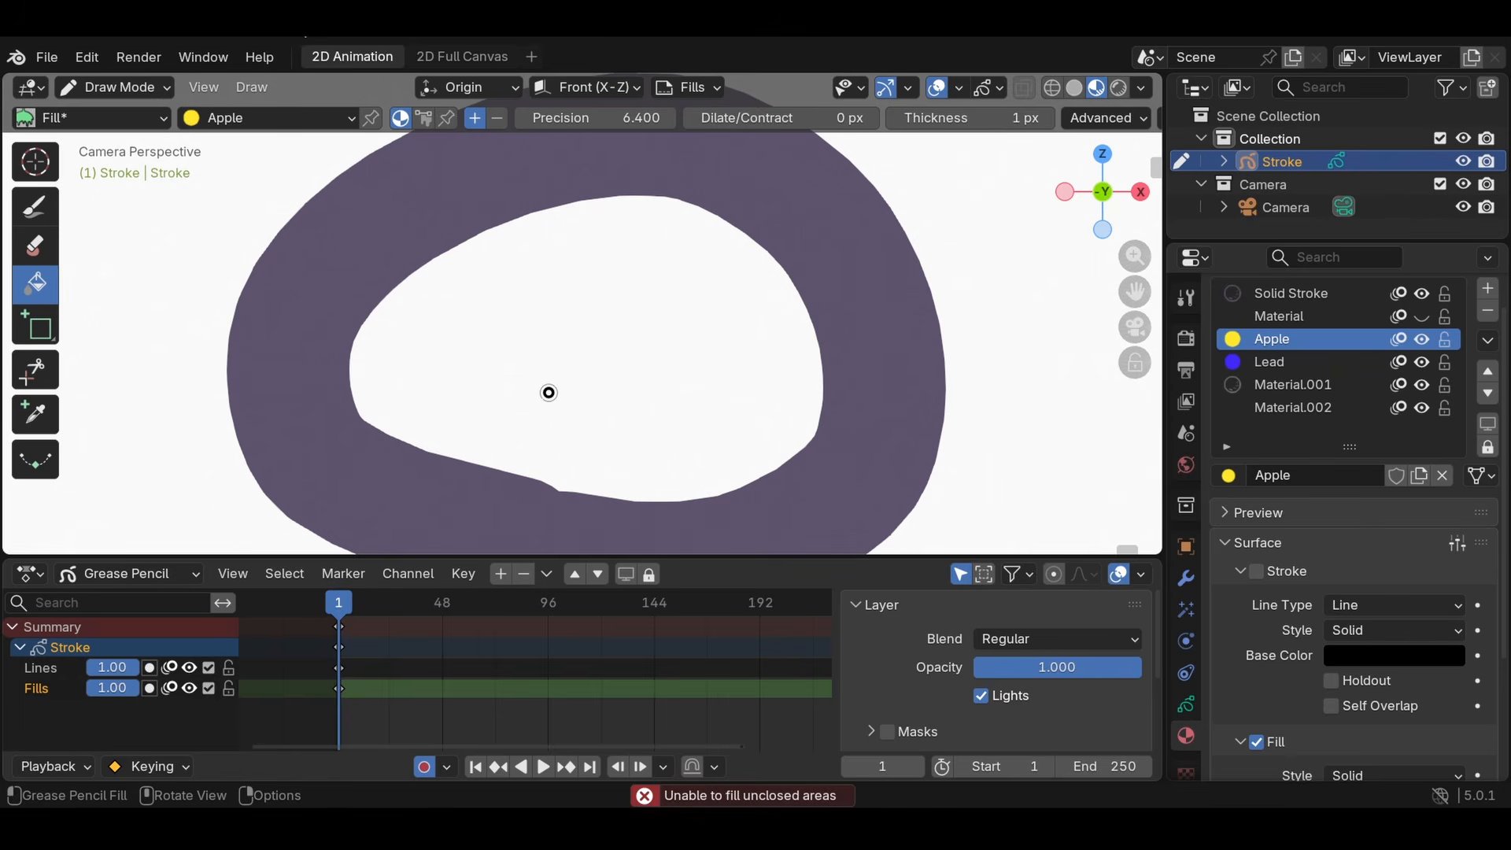
left_click(616, 408)
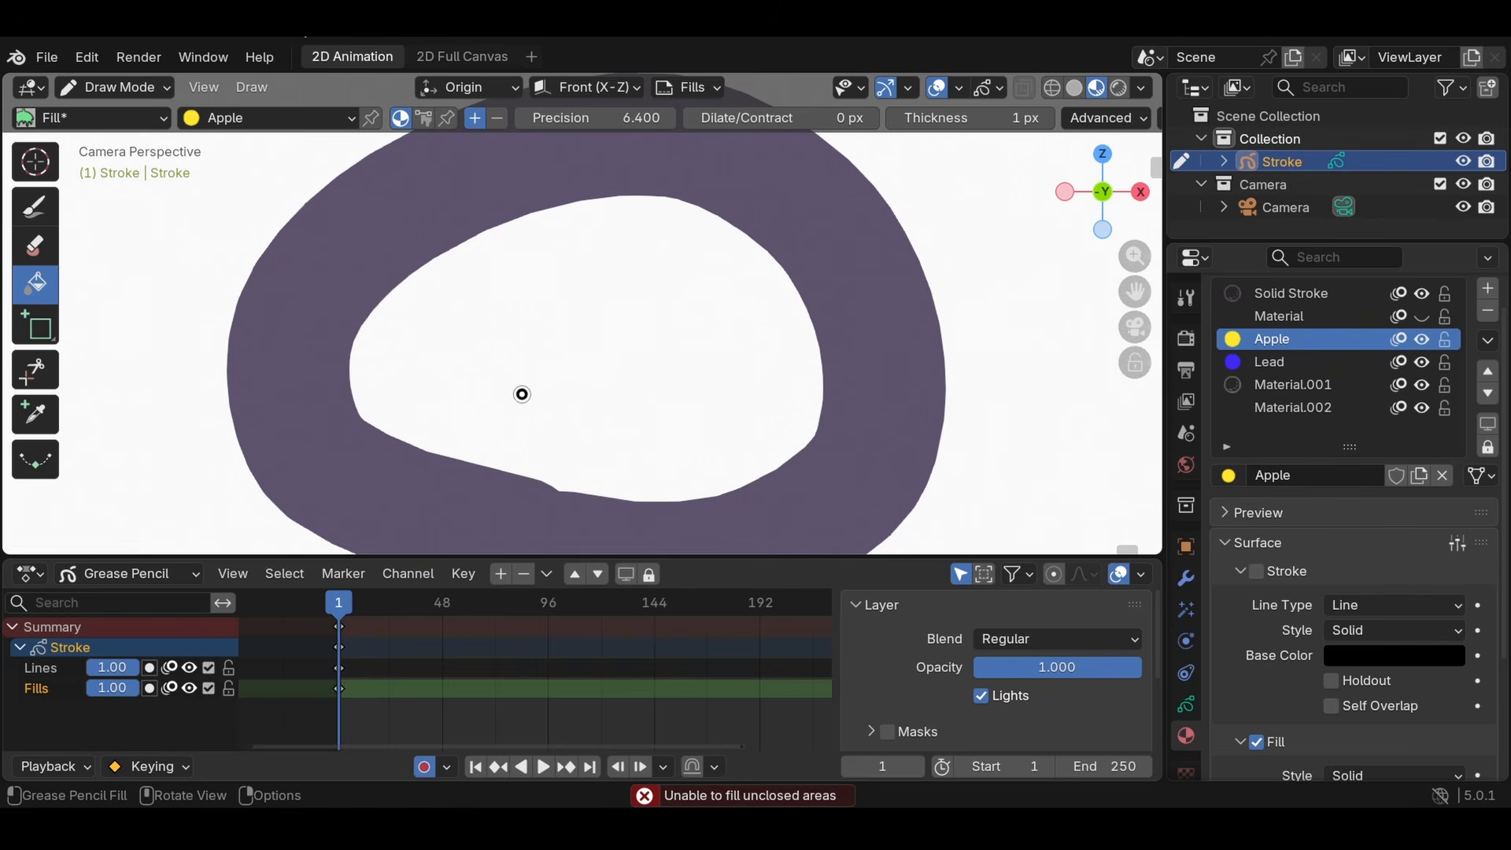
key("Tab")
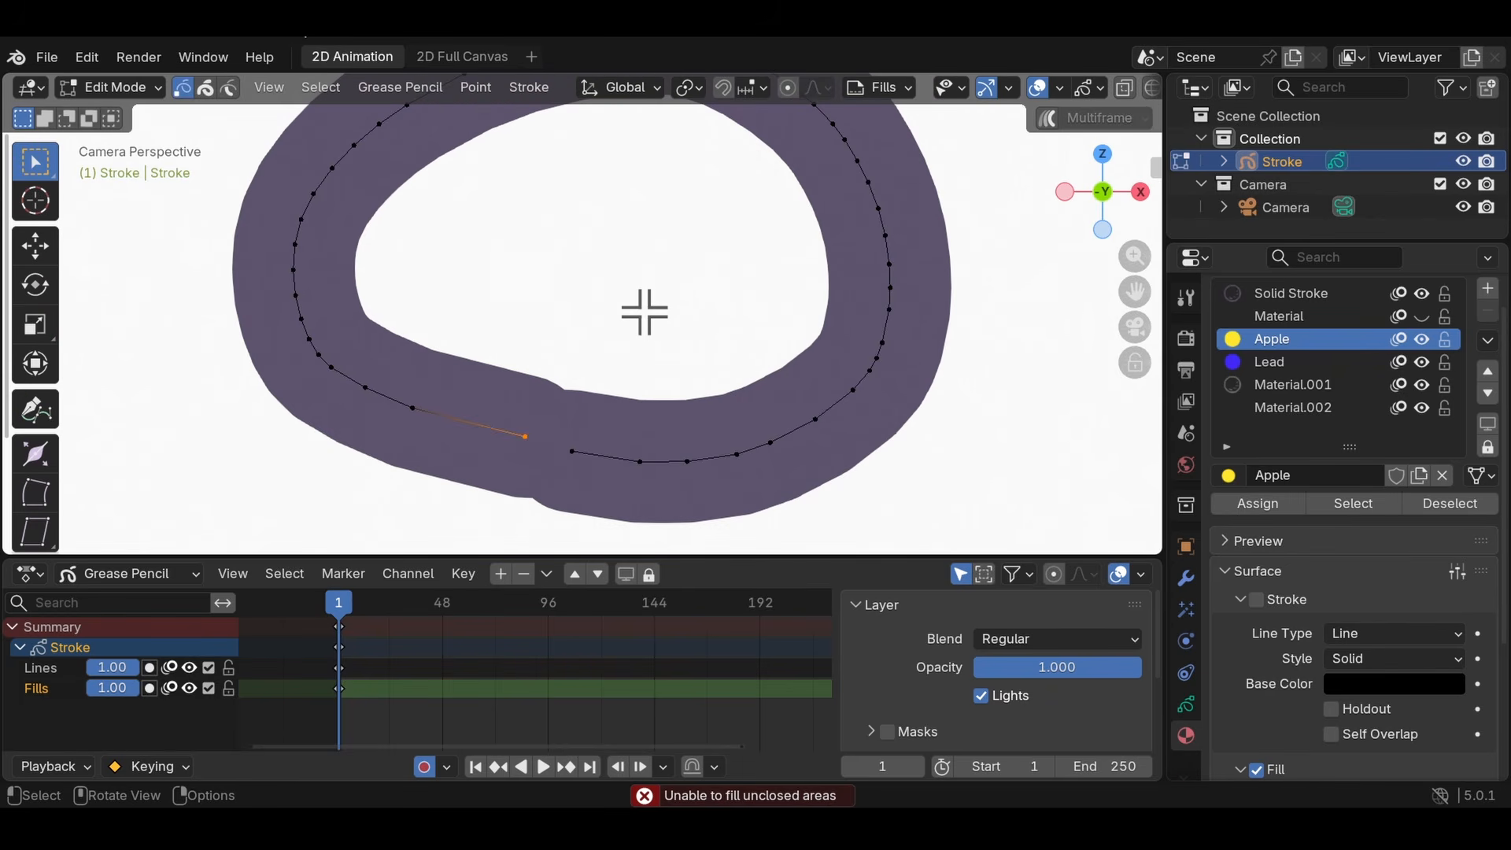
scroll(443, 430, "up", 2)
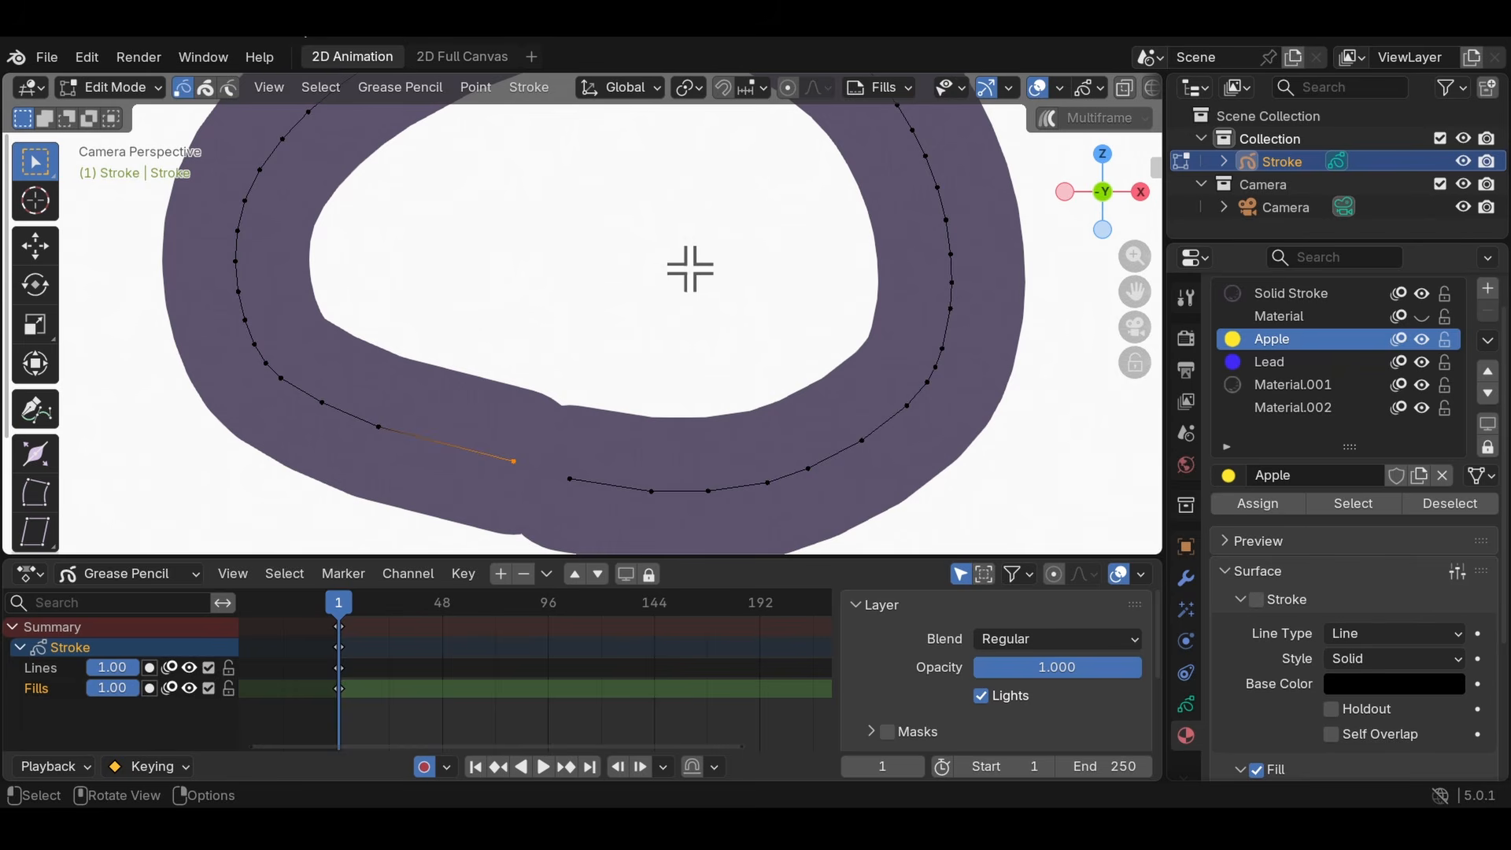
- Fill the inside of the small thick-outlined oval with the Apple material in Draw Mode
left_click(596, 316)
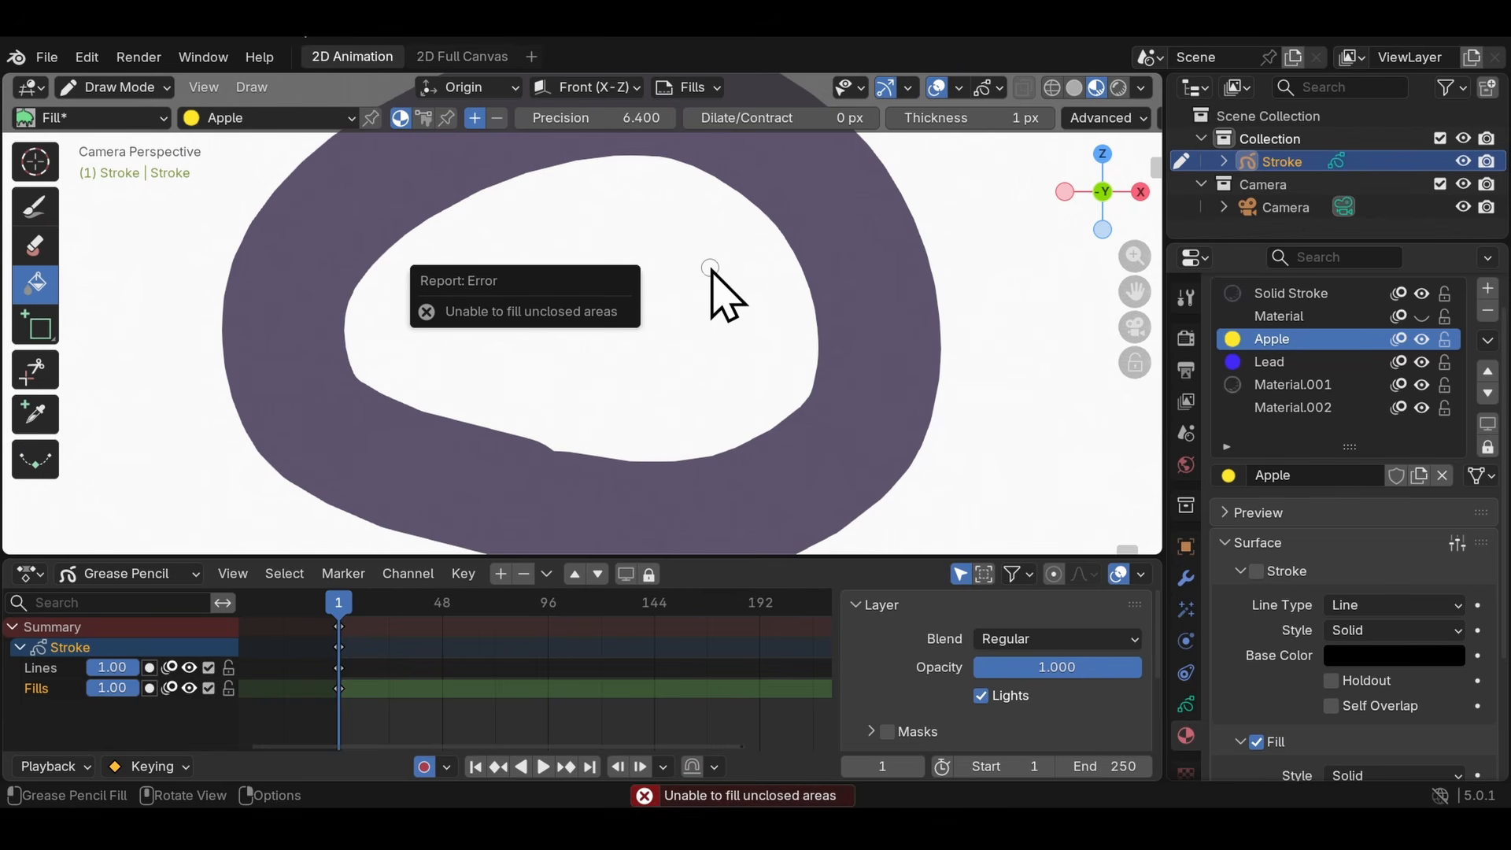
scroll(630, 260, "up", 2)
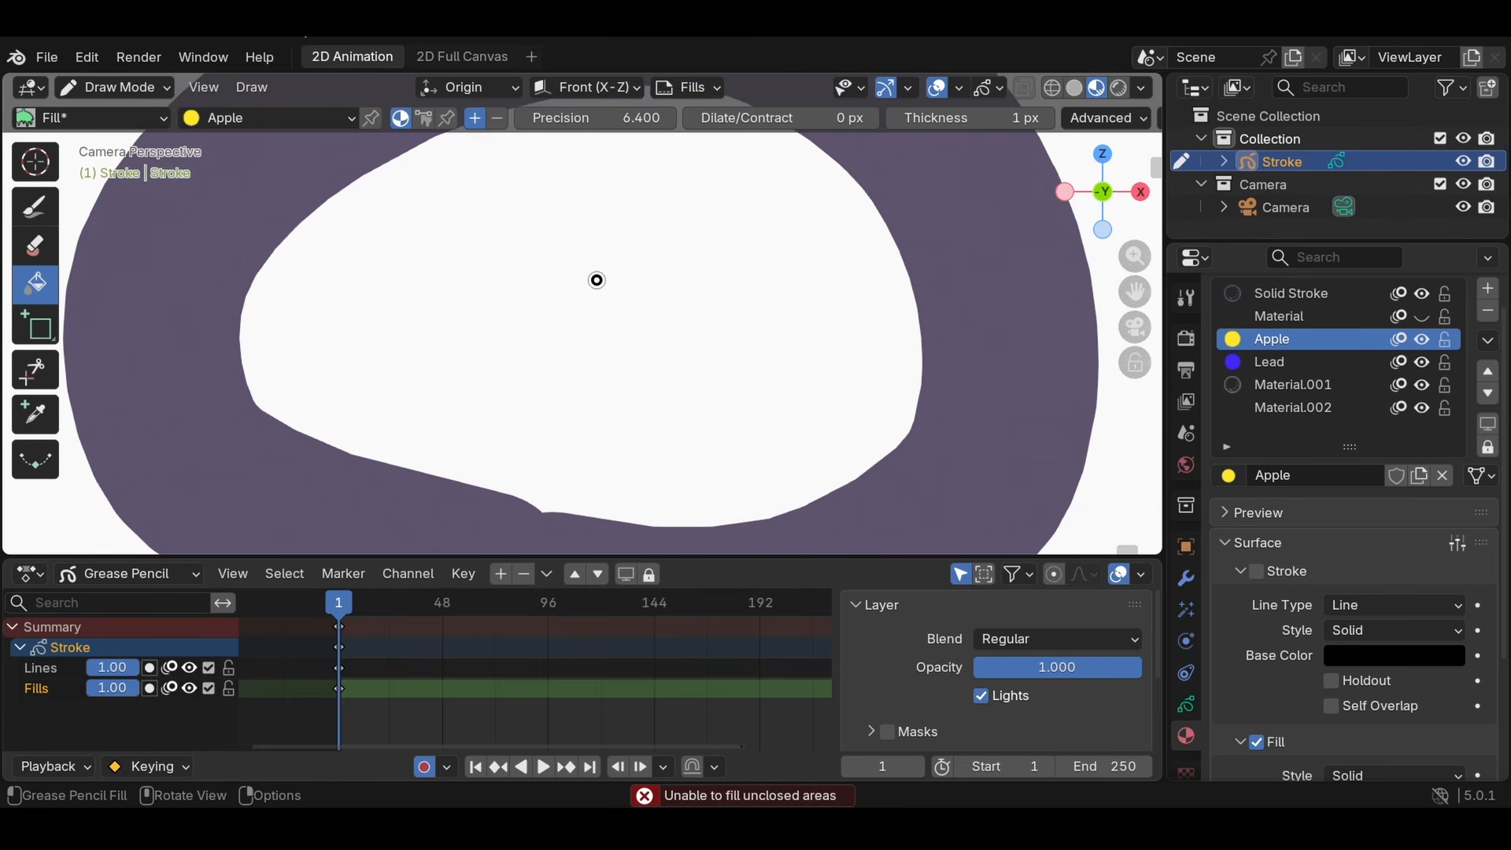
left_click(597, 282)
scroll(590, 299, "down", 6)
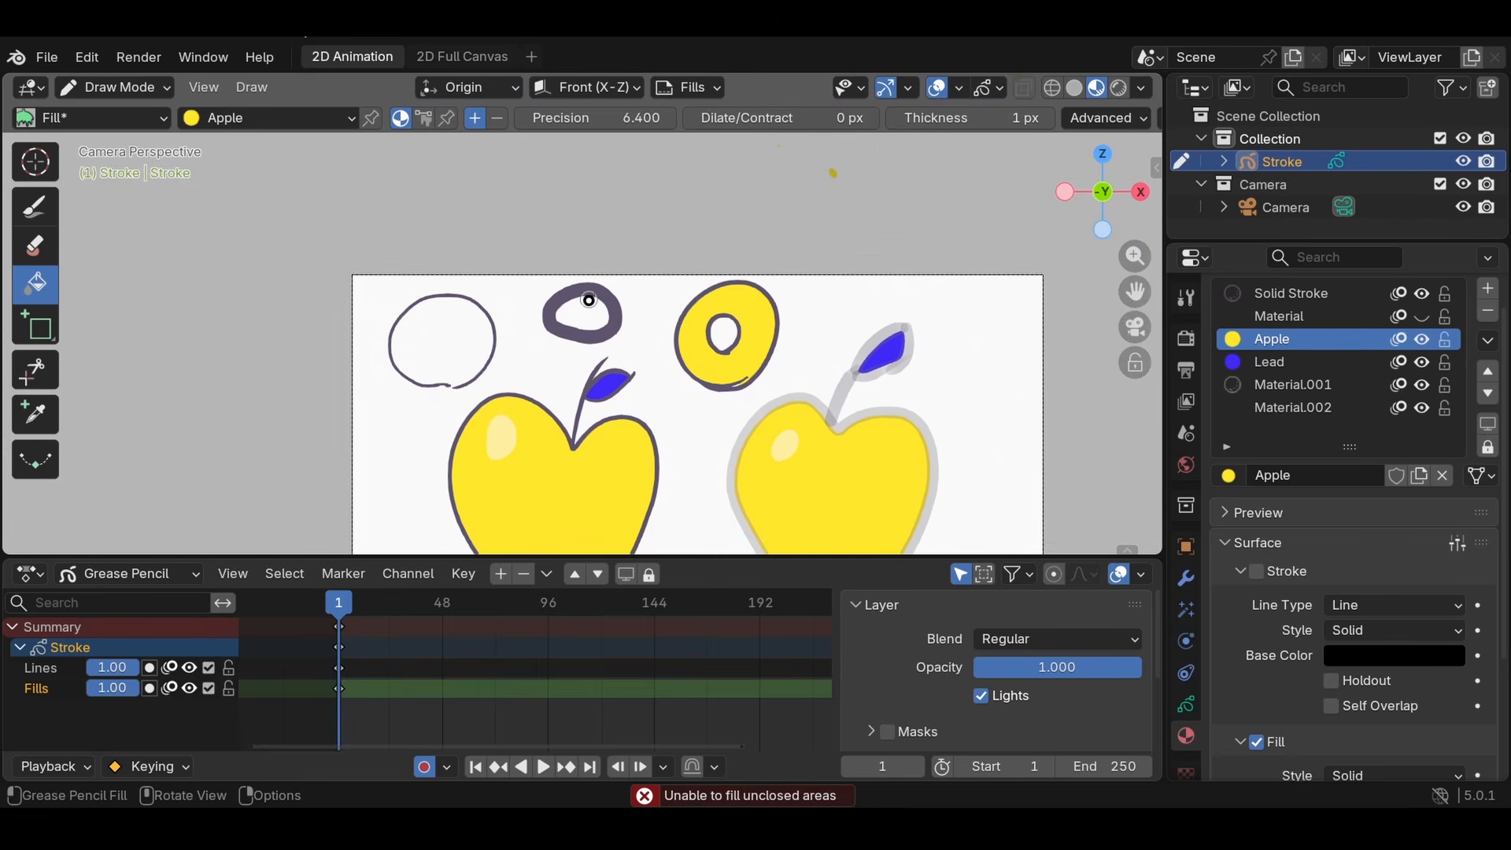
scroll(639, 306, "up", 1)
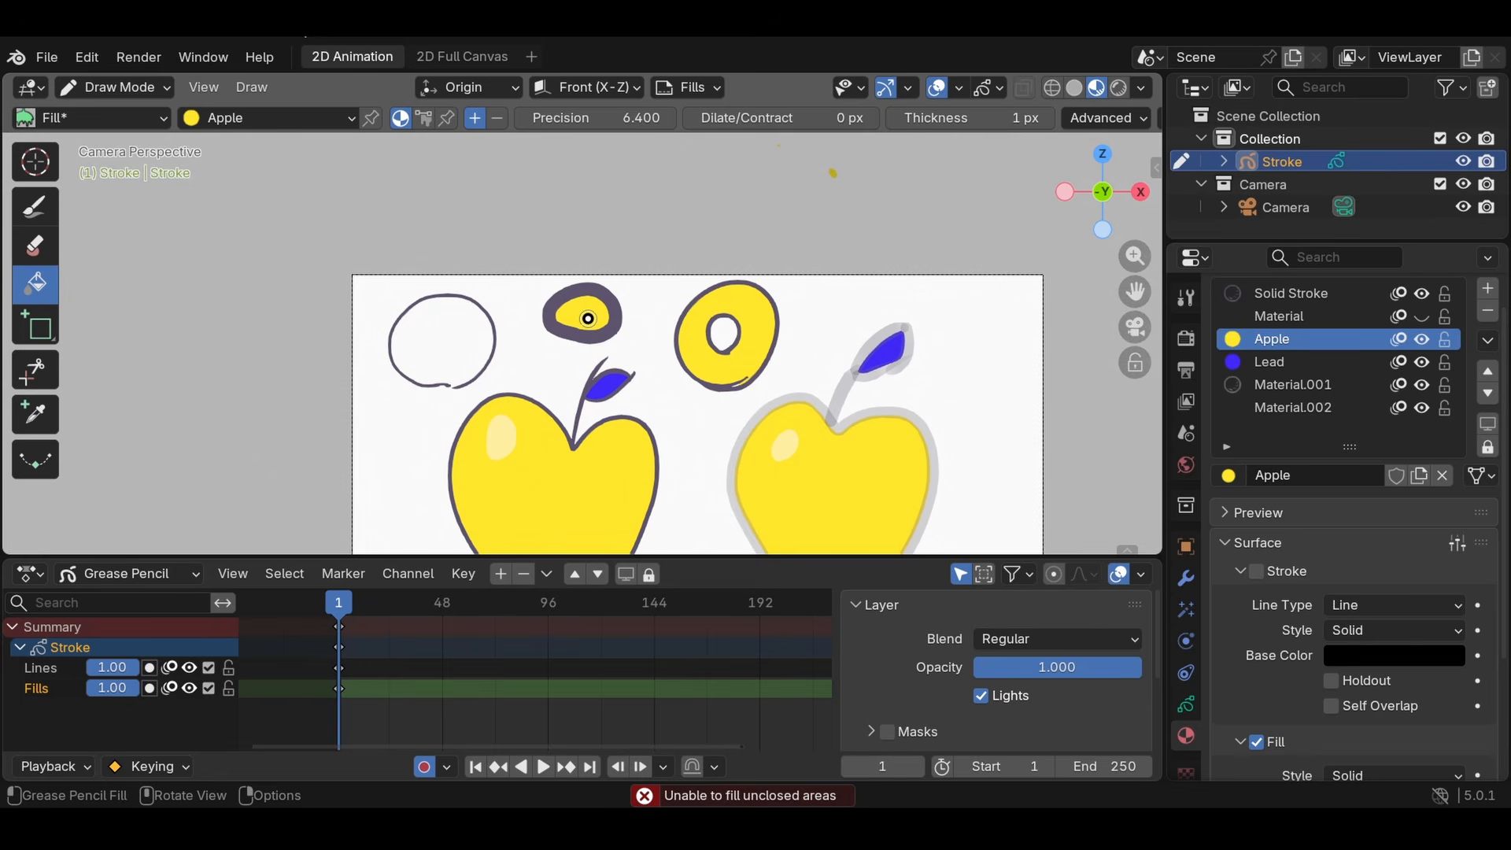
- Try to fill the open circle with Apple, and paint an Apple patch across the gap in its outline with the Ink Pen
key("ctrl+z")
left_click(569, 352)
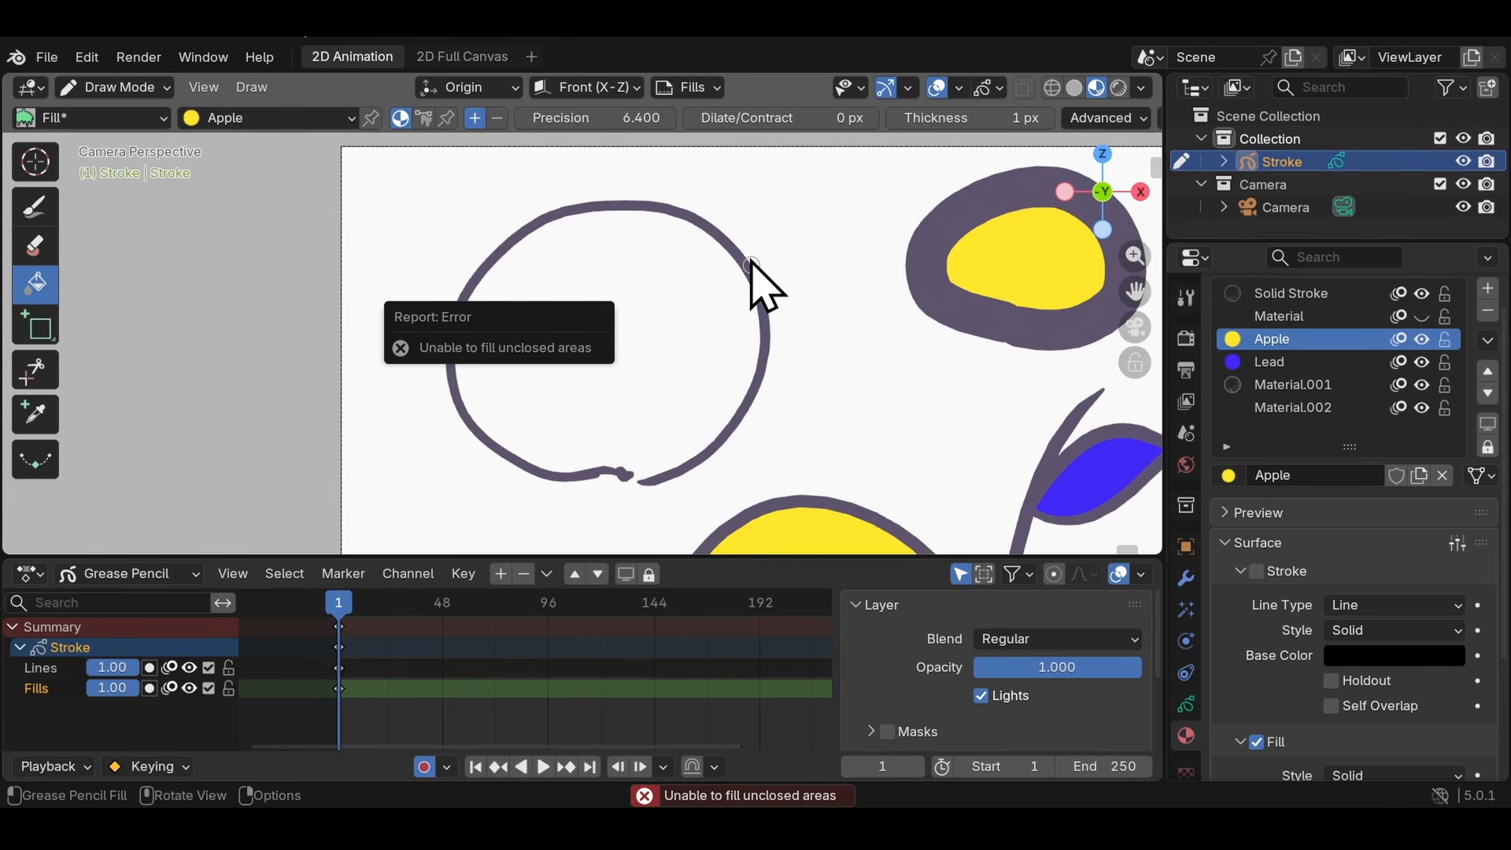
left_click(35, 209)
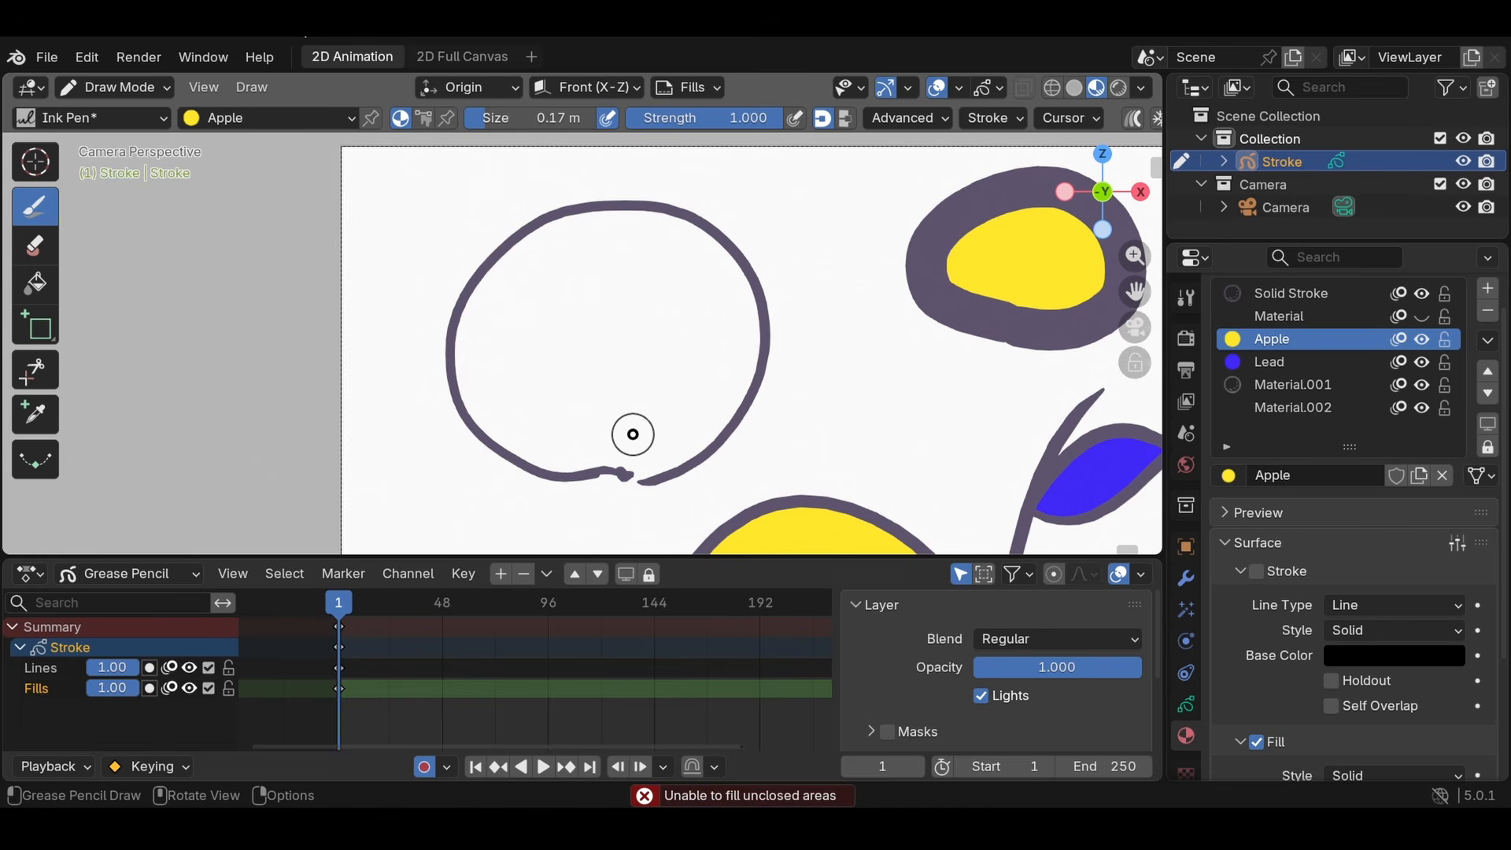
scroll(628, 447, "up", 1)
scroll(669, 429, "up", 1)
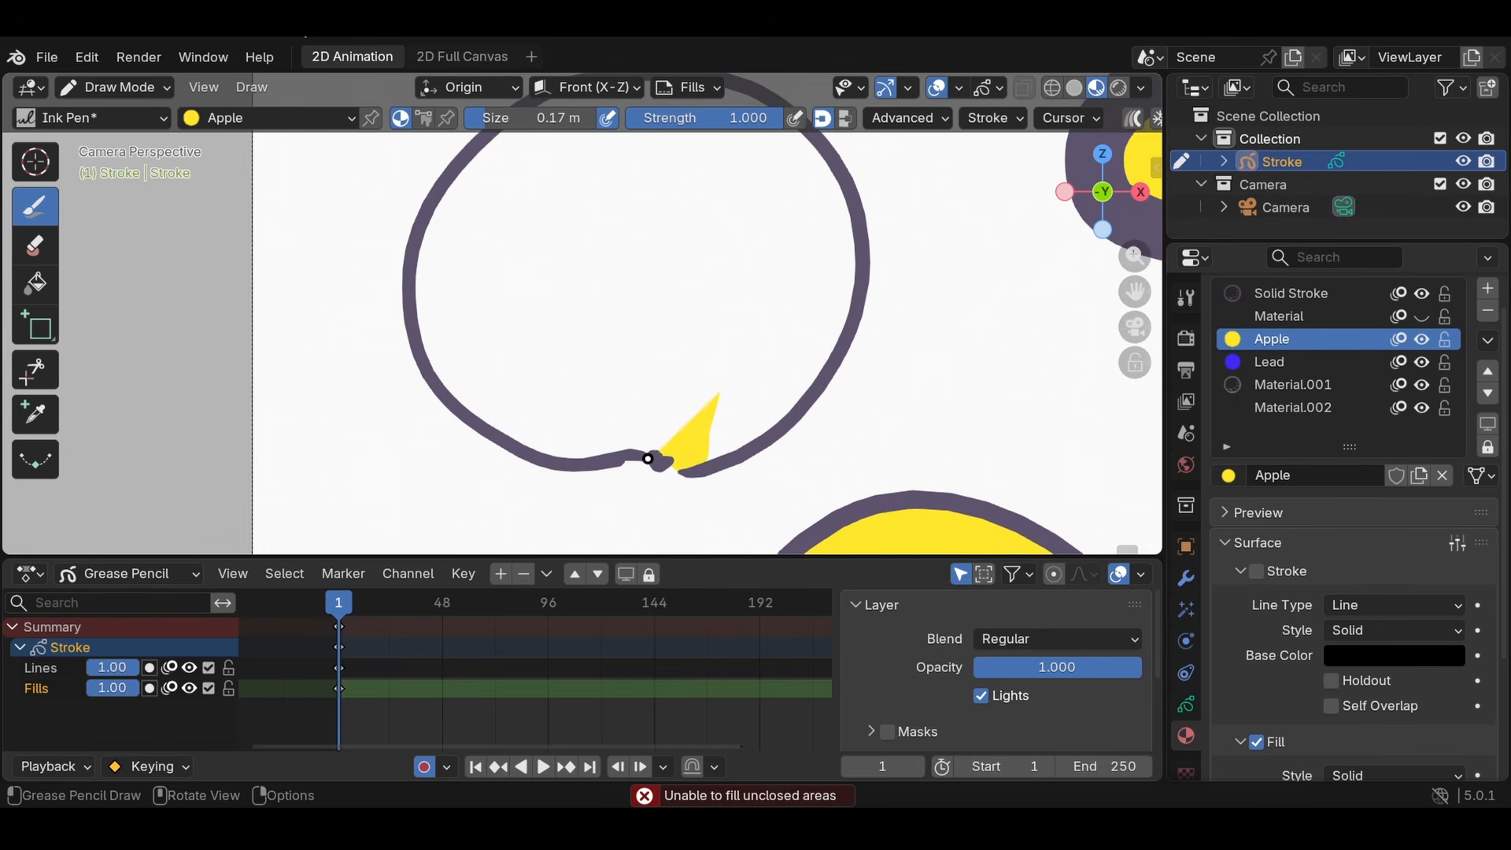
left_click_drag(648, 458, 795, 299)
- Fill the rest of the open circle with the Apple material and paint over the white seams around the patch with the Ink Pen
left_click(34, 282)
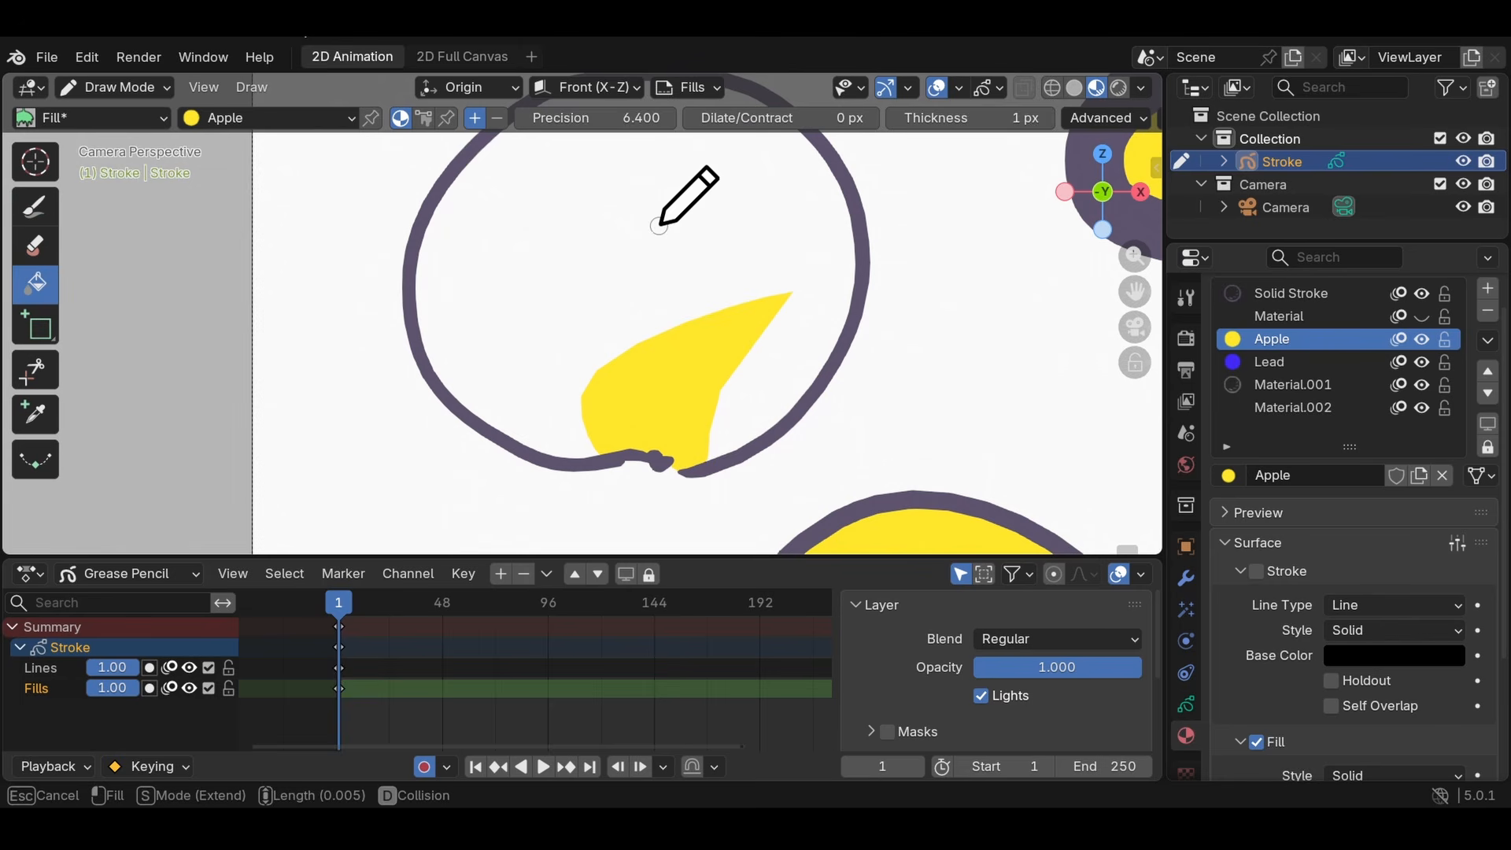
left_click(659, 226)
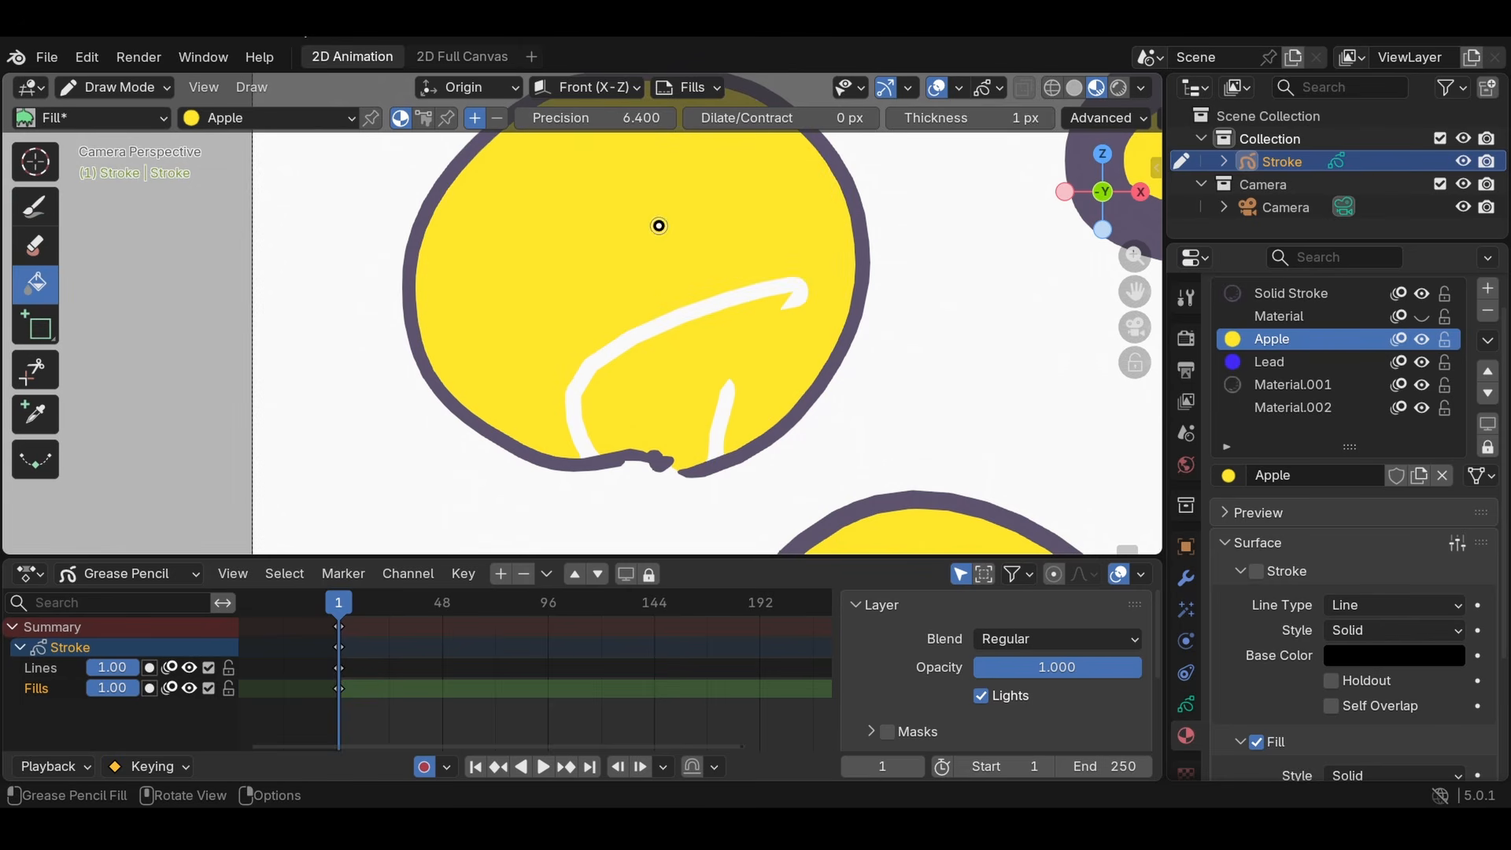
left_click(37, 211)
scroll(739, 307, "up", 1)
mouse_move(675, 481)
left_mouse_down()
mouse_move(503, 492)
mouse_move(682, 213)
mouse_move(774, 385)
mouse_move(741, 404)
left_mouse_up()
scroll(662, 344, "down", 5)
scroll(662, 343, "up", 5)
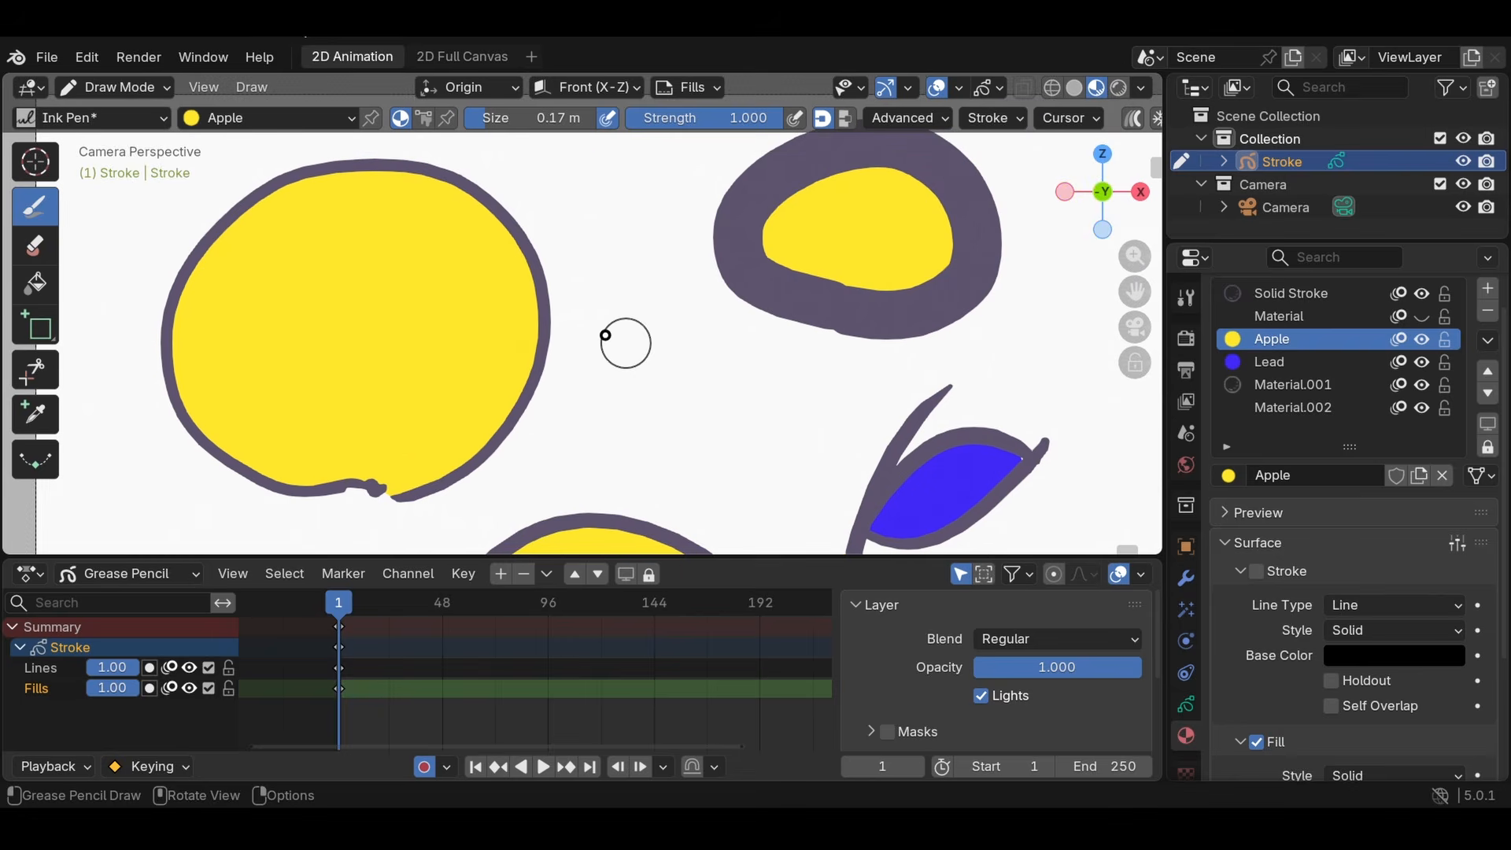
scroll(617, 236, "down", 6)
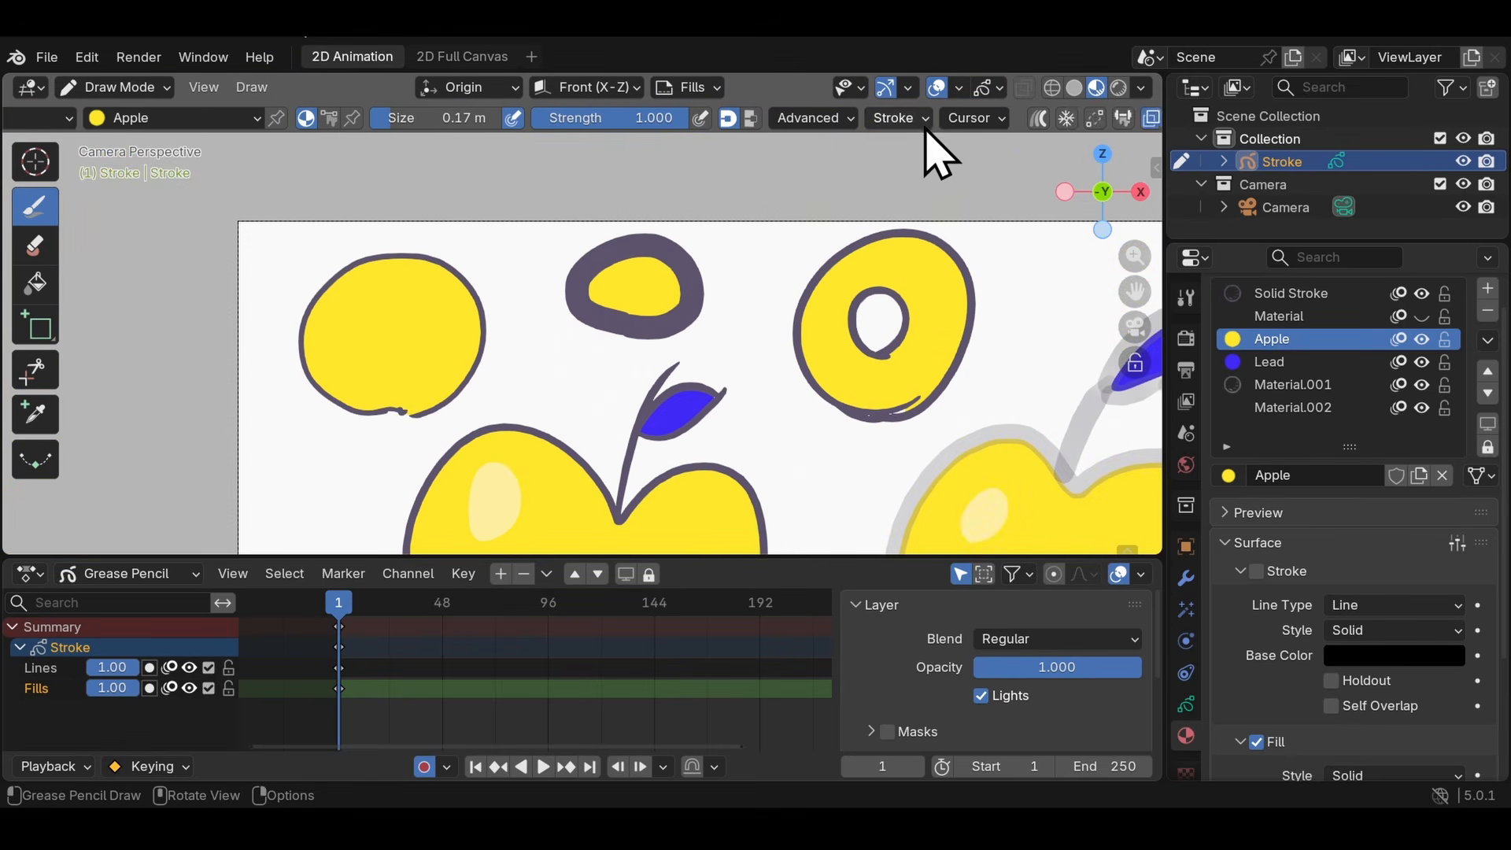
scroll(999, 118, "down", 2)
scroll(978, 135, "up", 2)
scroll(682, 381, "up", 3)
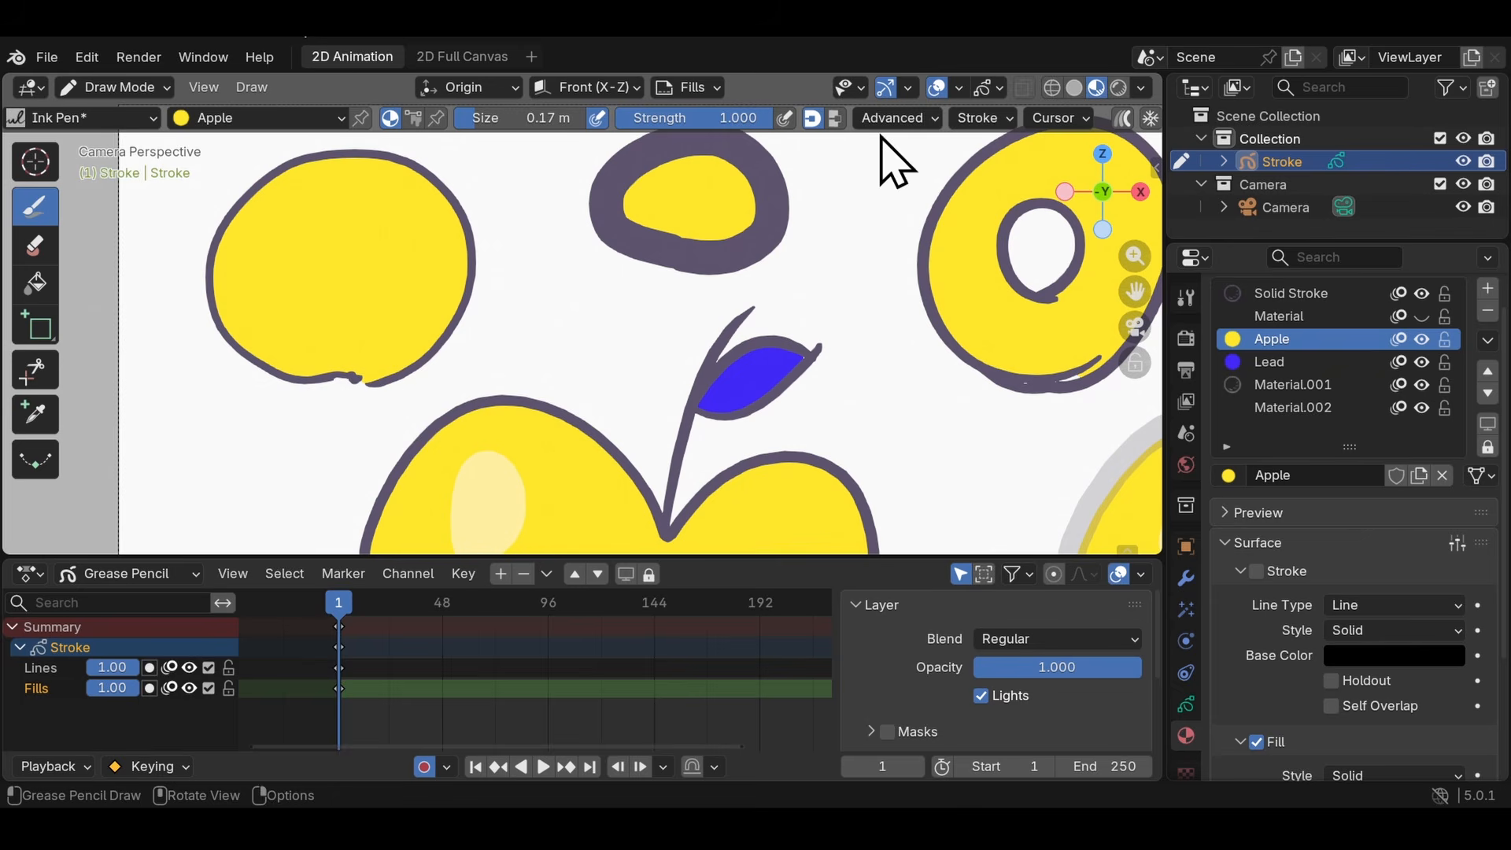
scroll(639, 215, "down", 2)
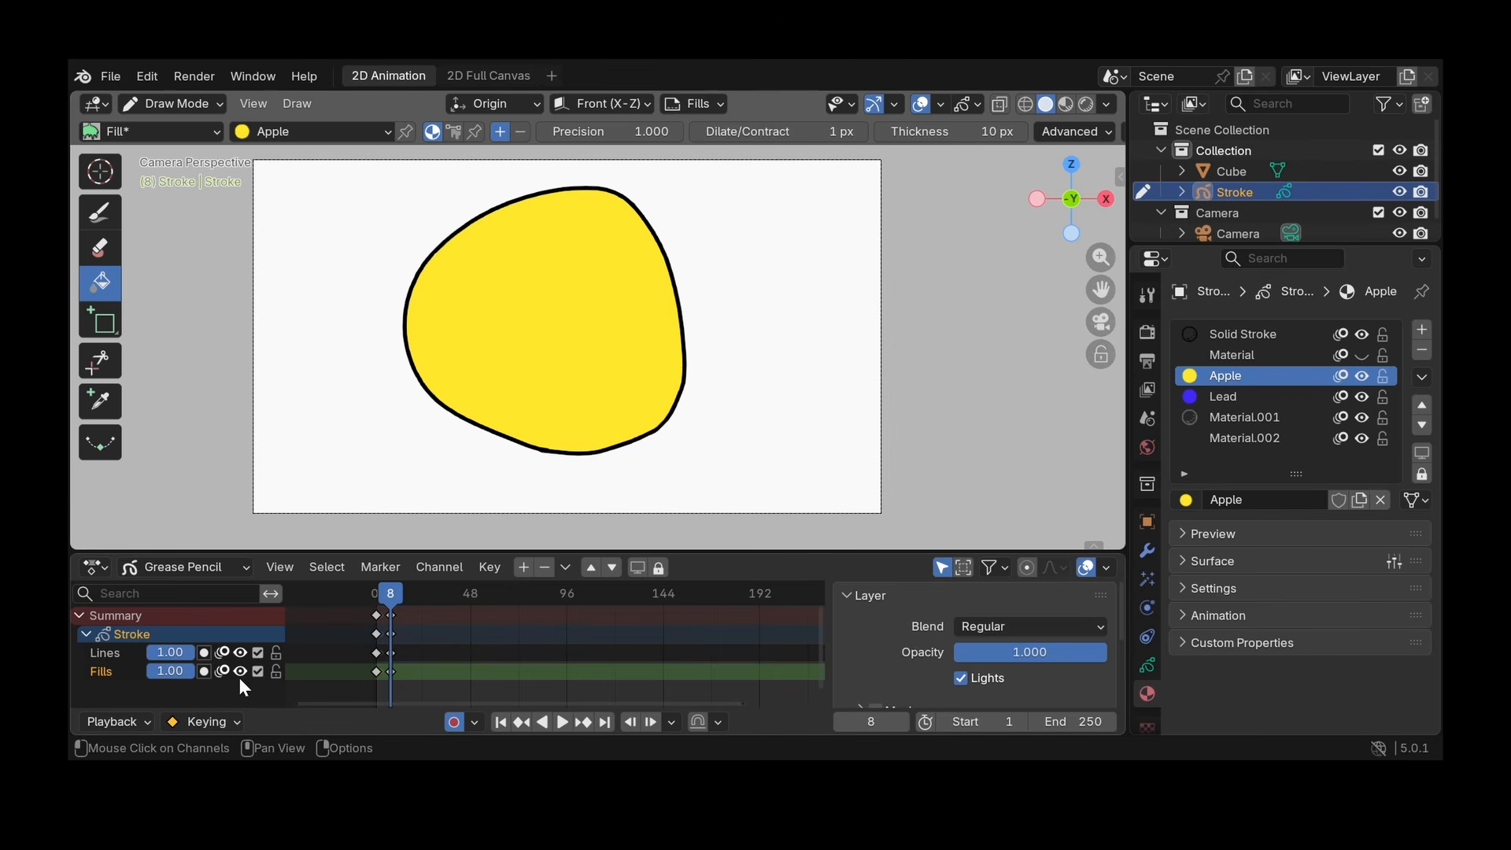
- Add a Grease Pencil layer named Shadow between the Lines and Fills layers
left_click(524, 567)
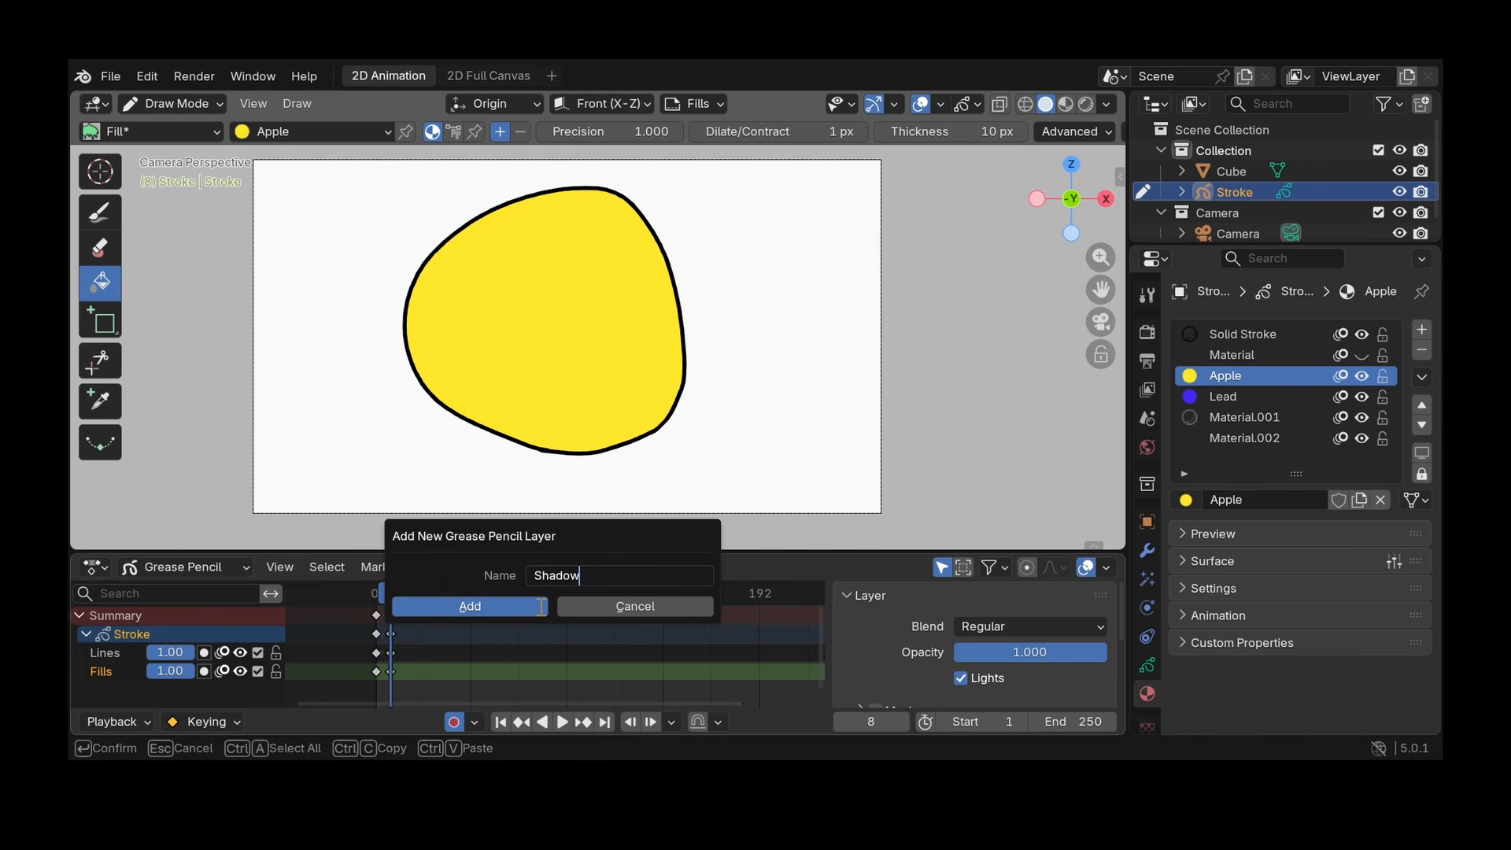
left_click(540, 606)
scroll(112, 657, "down", 1)
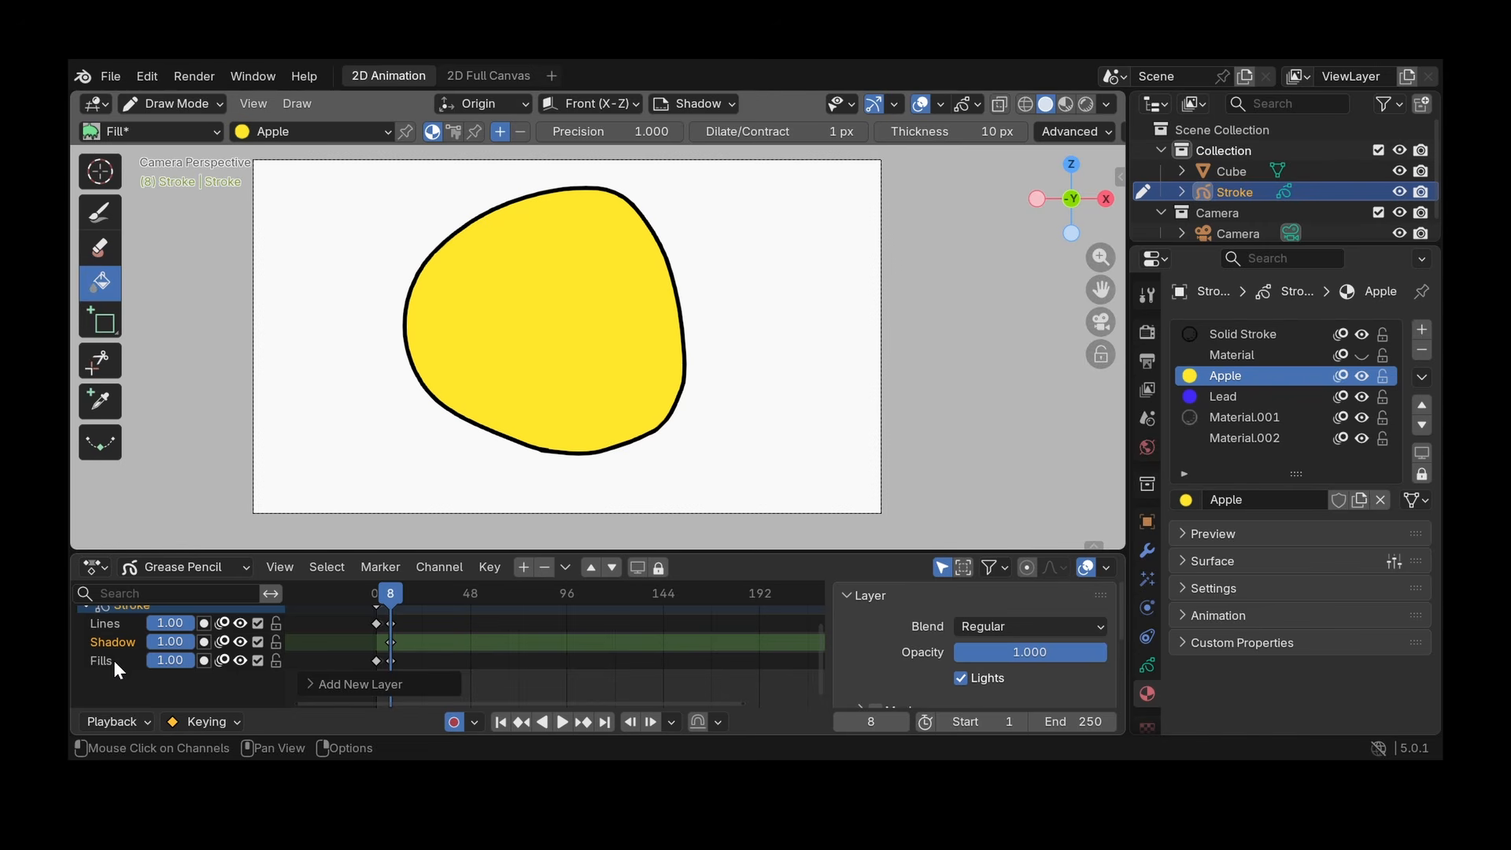
- Enable masks on the Shadow layer and add the Fills layer as its mask
scroll(1151, 409, "down", 2)
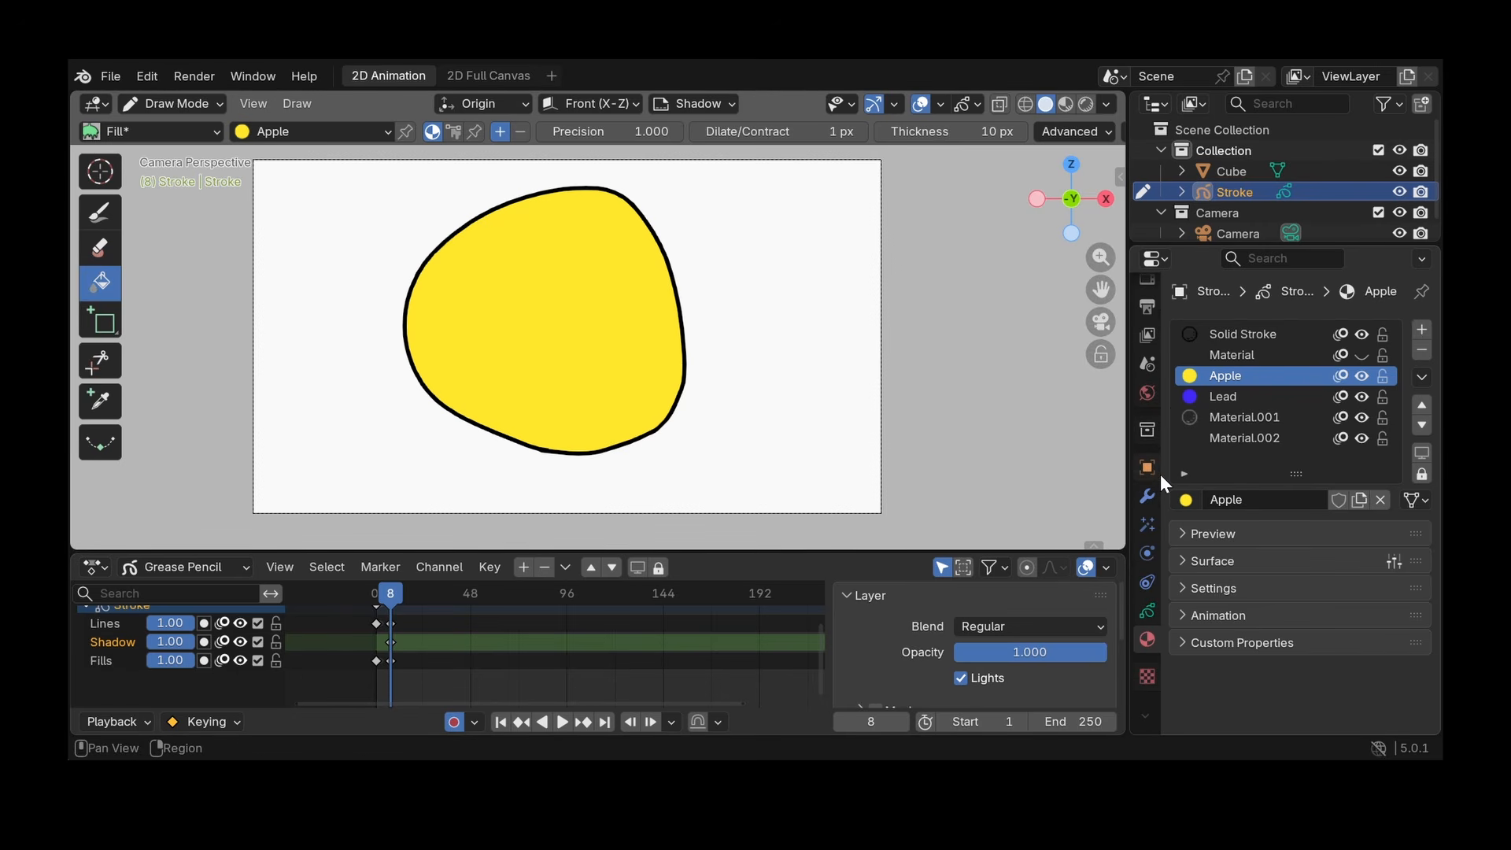
left_click(1150, 611)
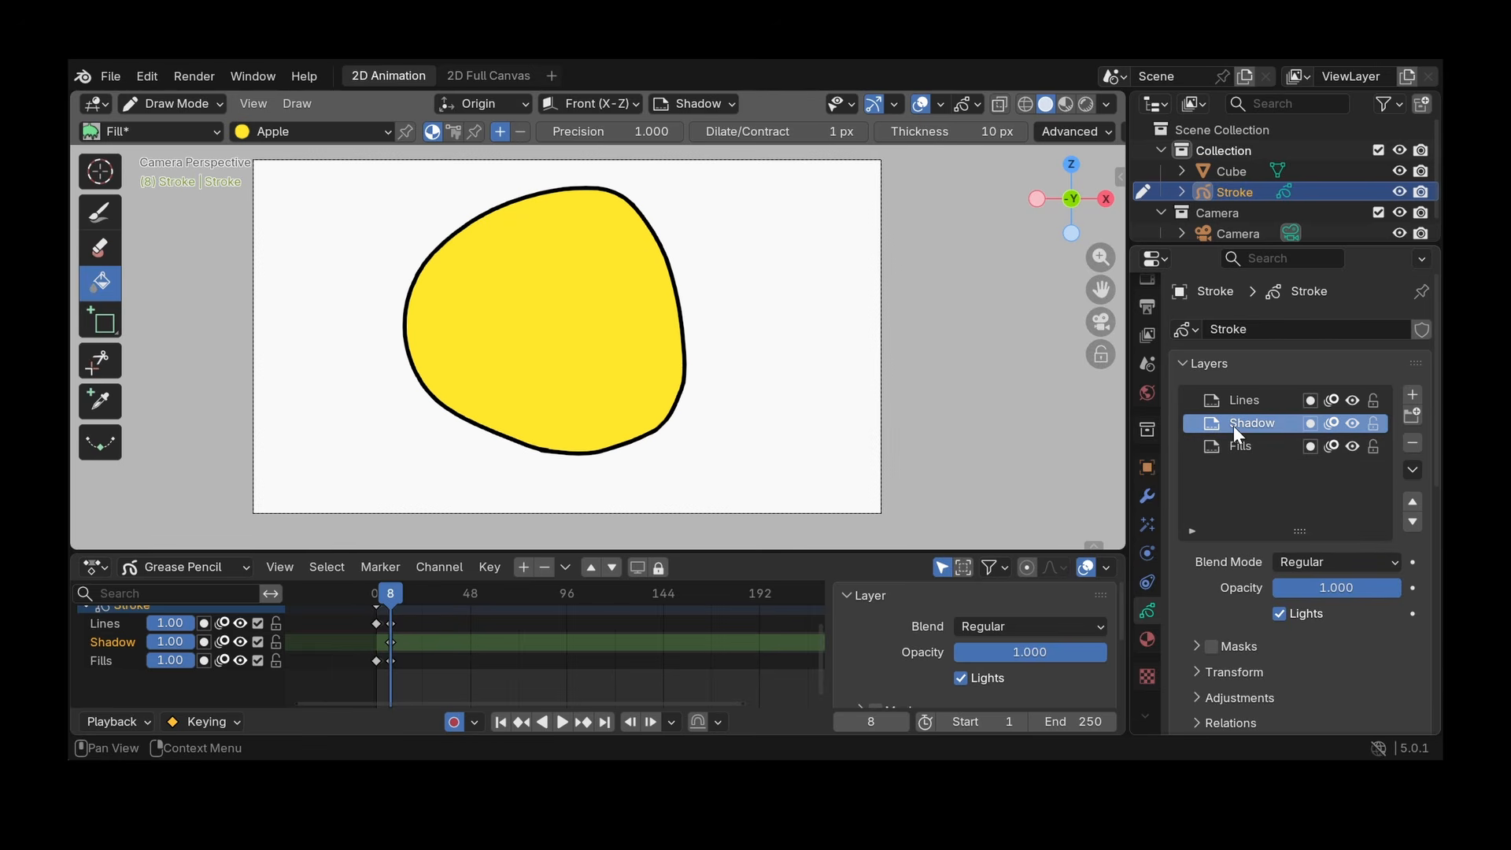
left_click(1197, 648)
scroll(1213, 590, "down", 4)
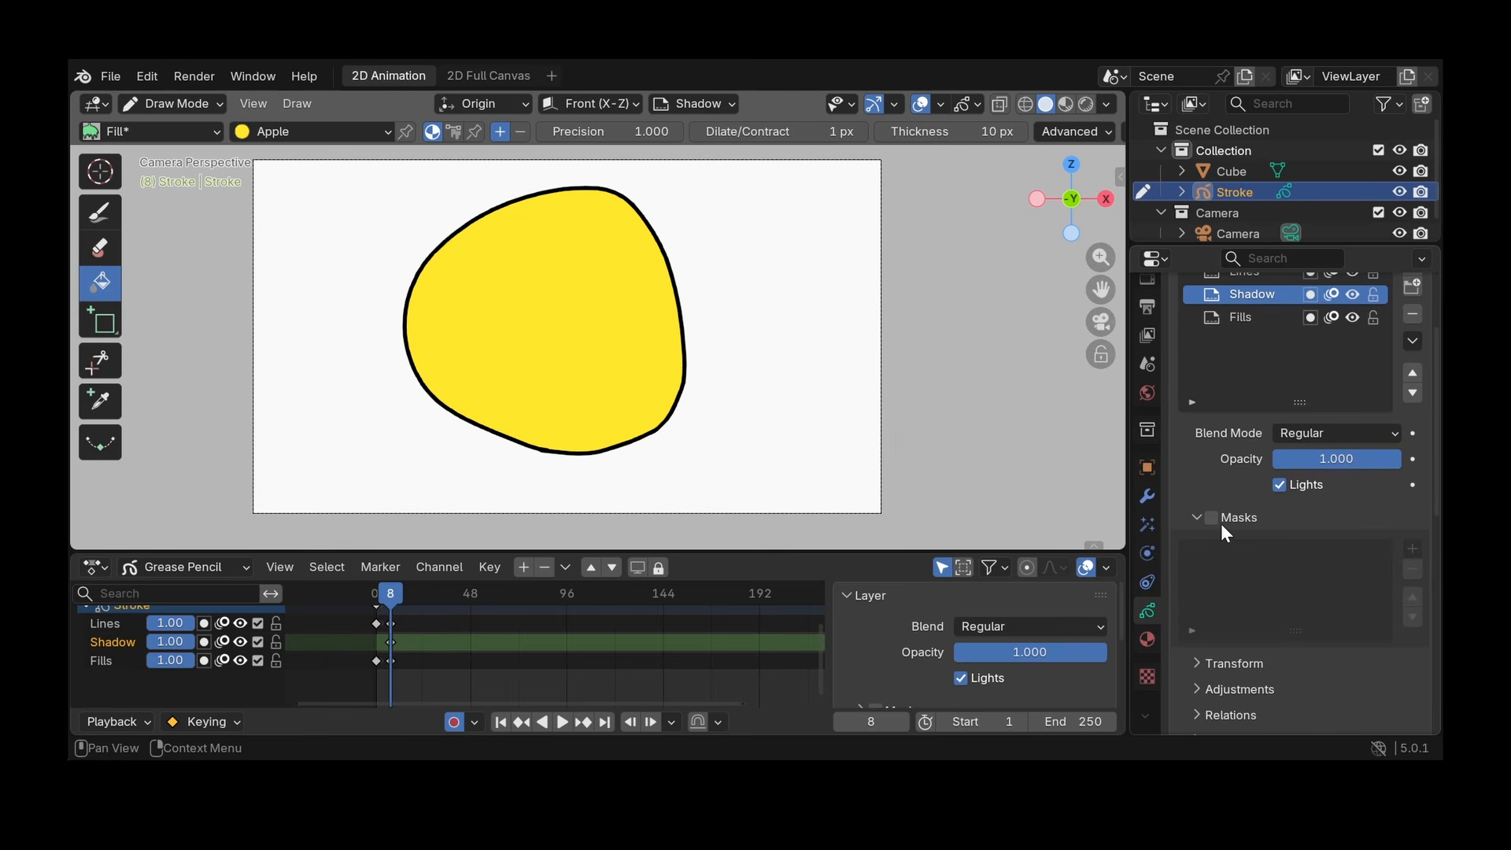
left_click(1213, 518)
scroll(1279, 583, "down", 2)
left_click(1413, 506)
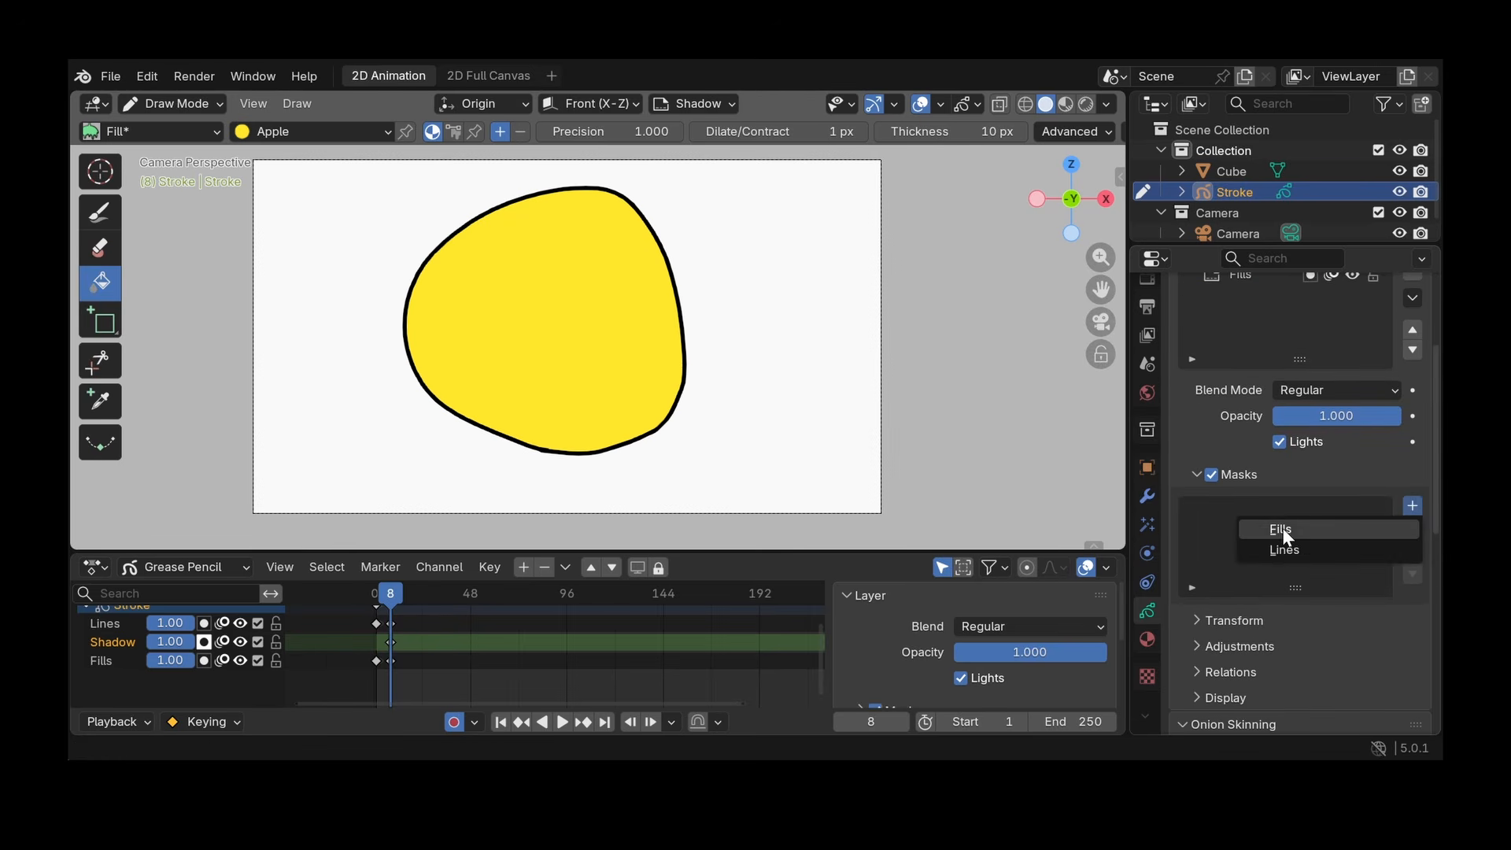
left_click(1302, 526)
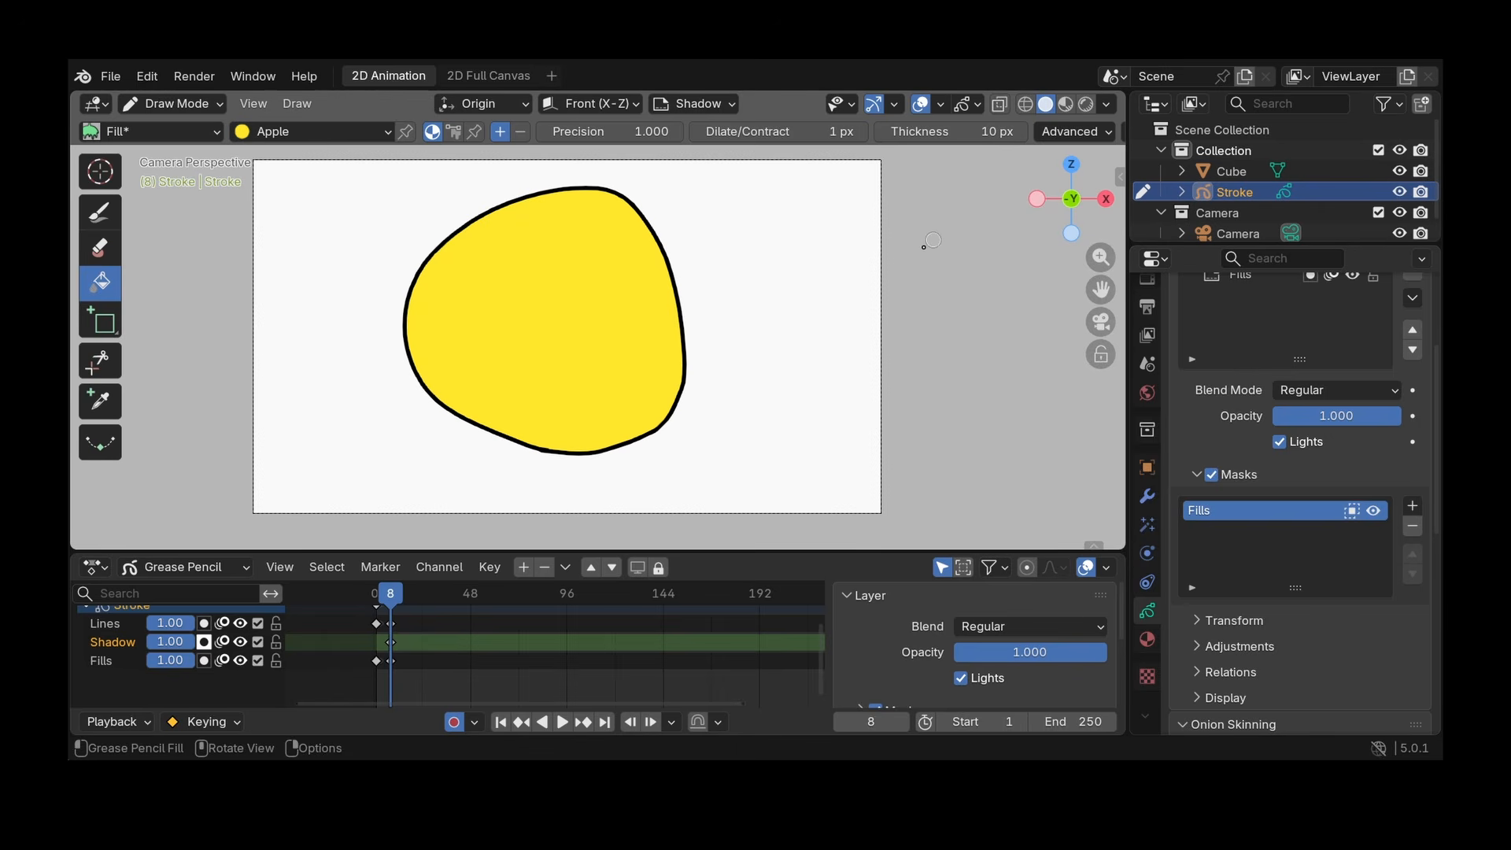
- Add a new Grease Pencil material with a purple fill and paint a shadow along the apple's lower-right edge with the Ink Pen
left_click(100, 212)
scroll(1257, 327, "up", 4)
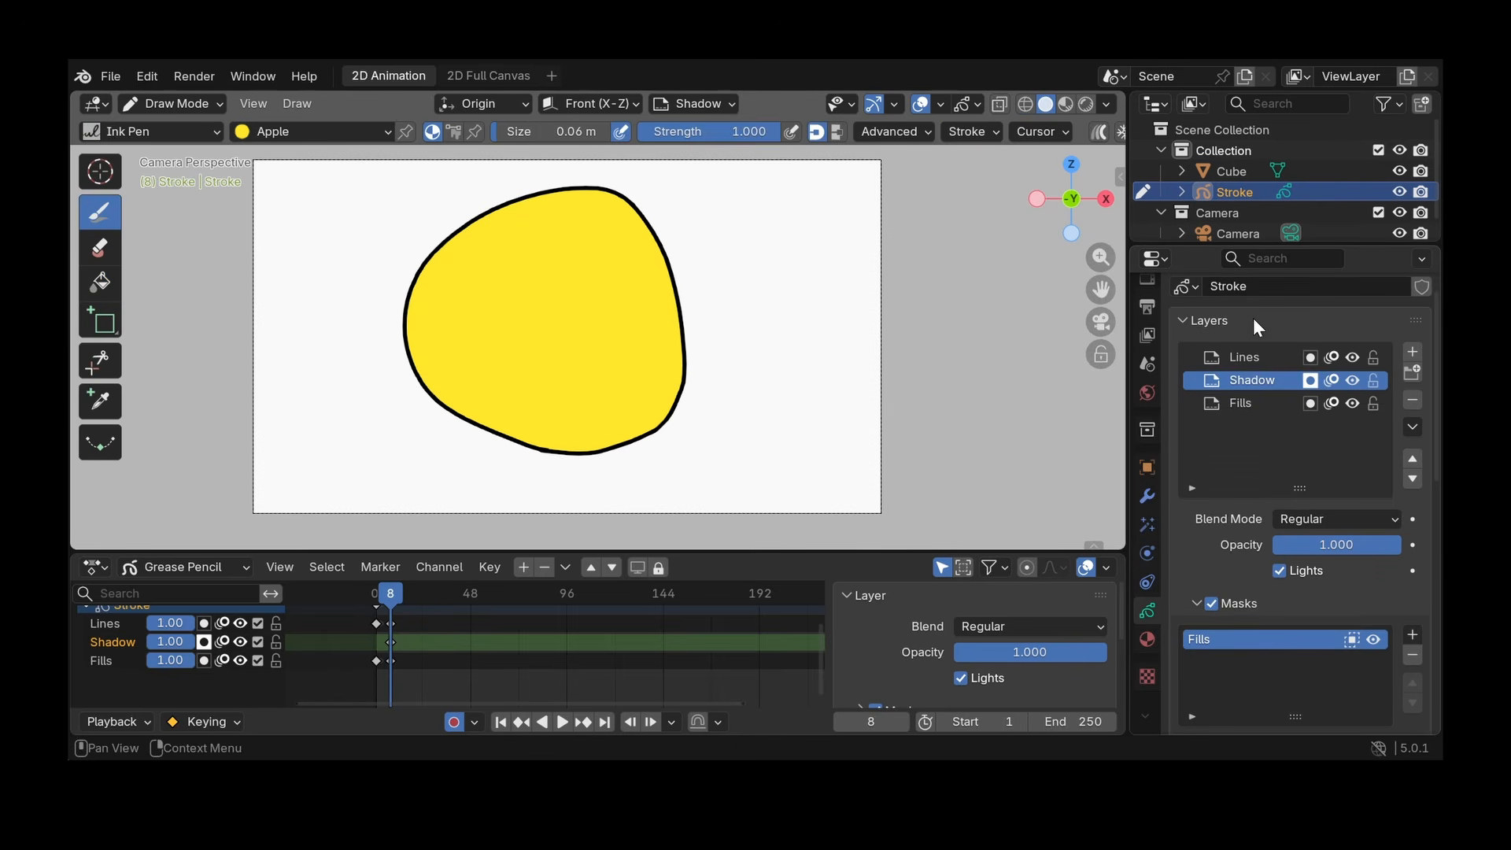
left_click(1148, 638)
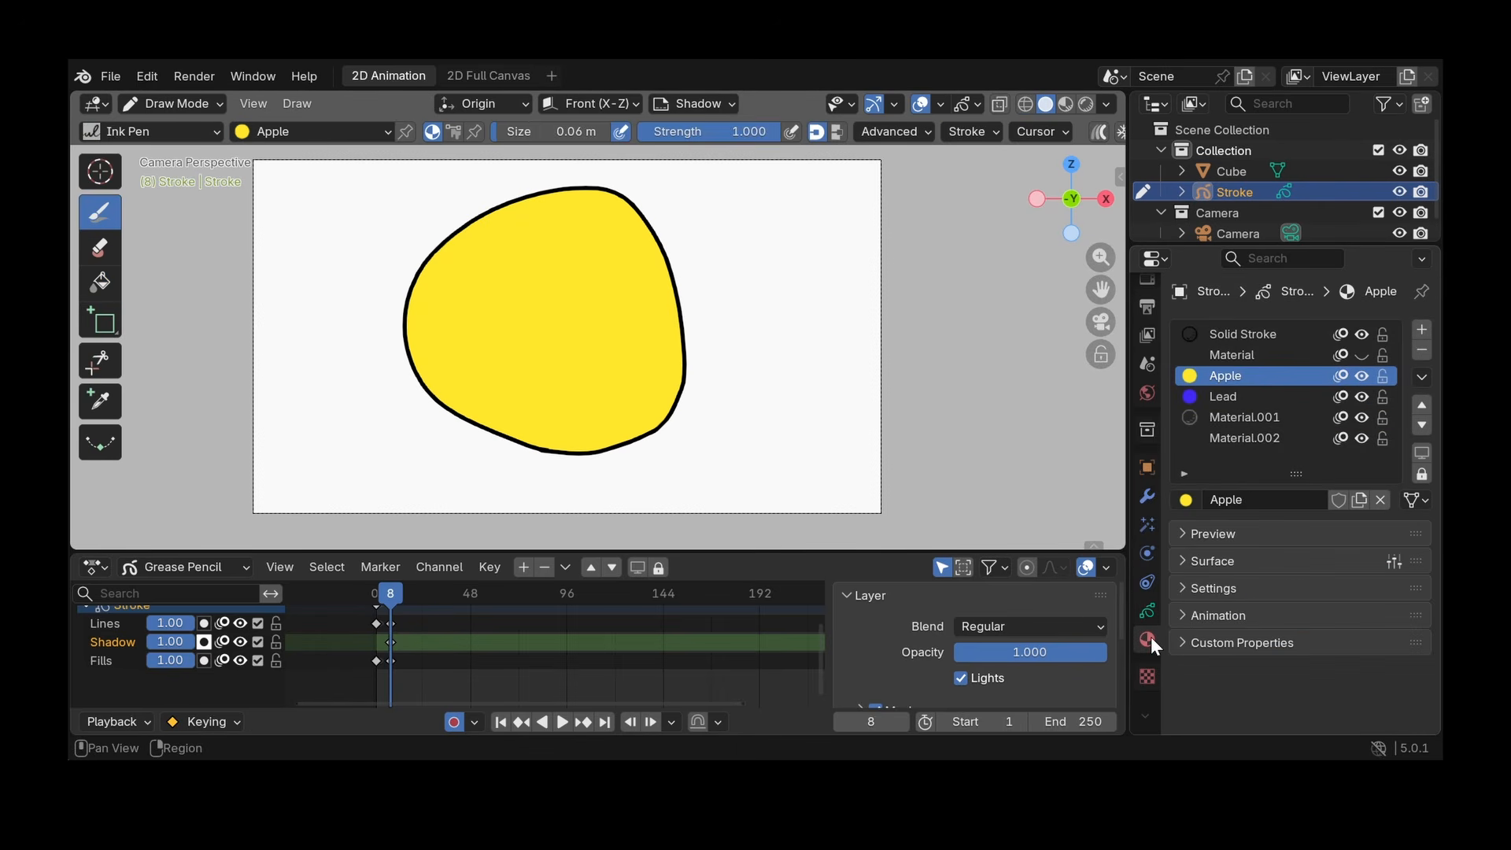
left_click(1423, 330)
left_click(1254, 504)
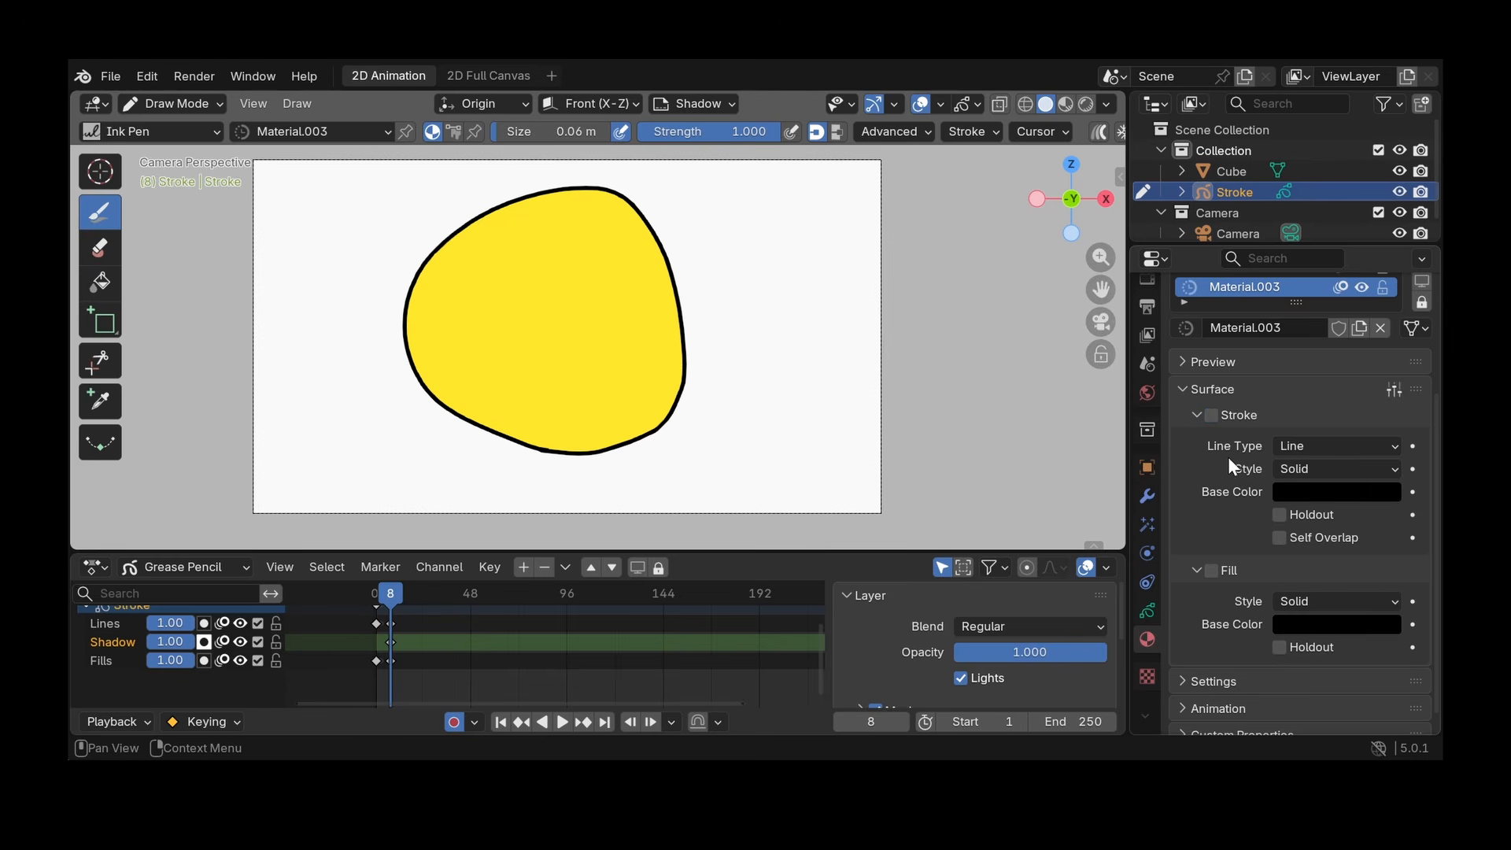
left_click(1305, 626)
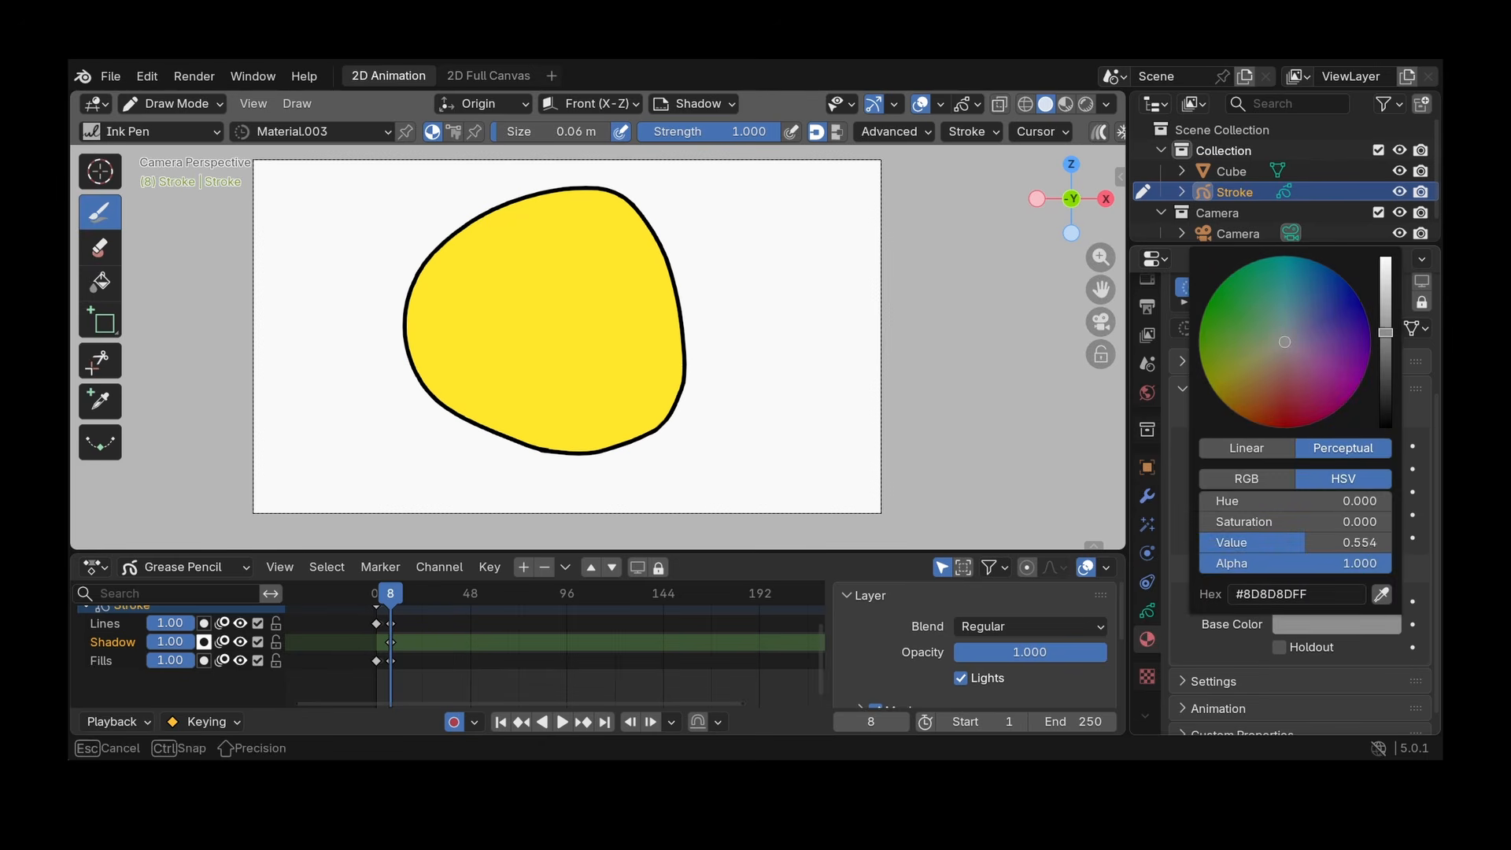
left_click(1330, 339)
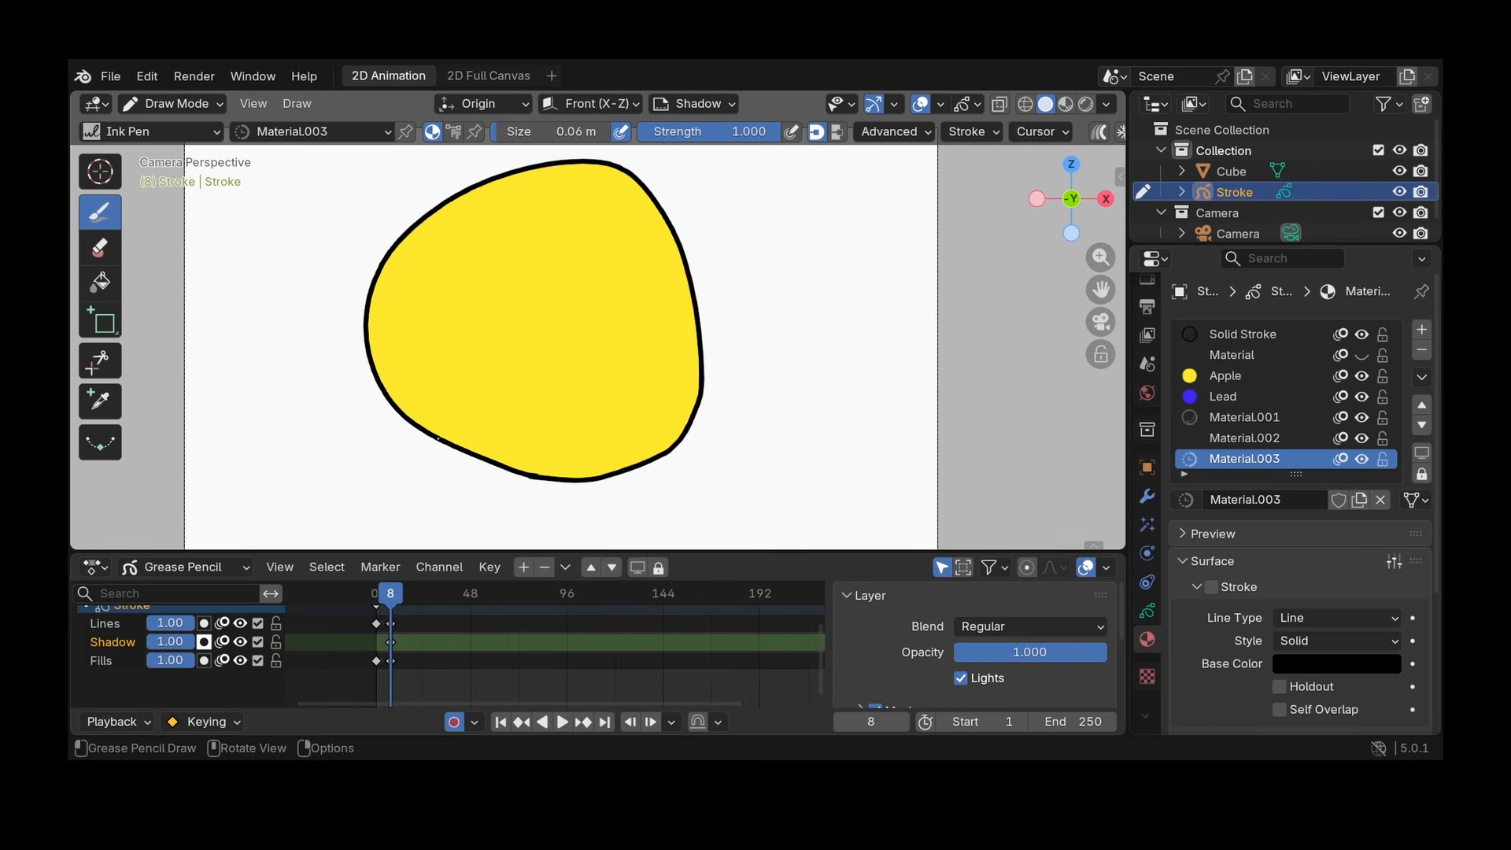
mouse_move(596, 445)
left_mouse_down()
mouse_move(675, 341)
mouse_move(692, 263)
mouse_move(711, 297)
mouse_move(627, 547)
left_mouse_up()
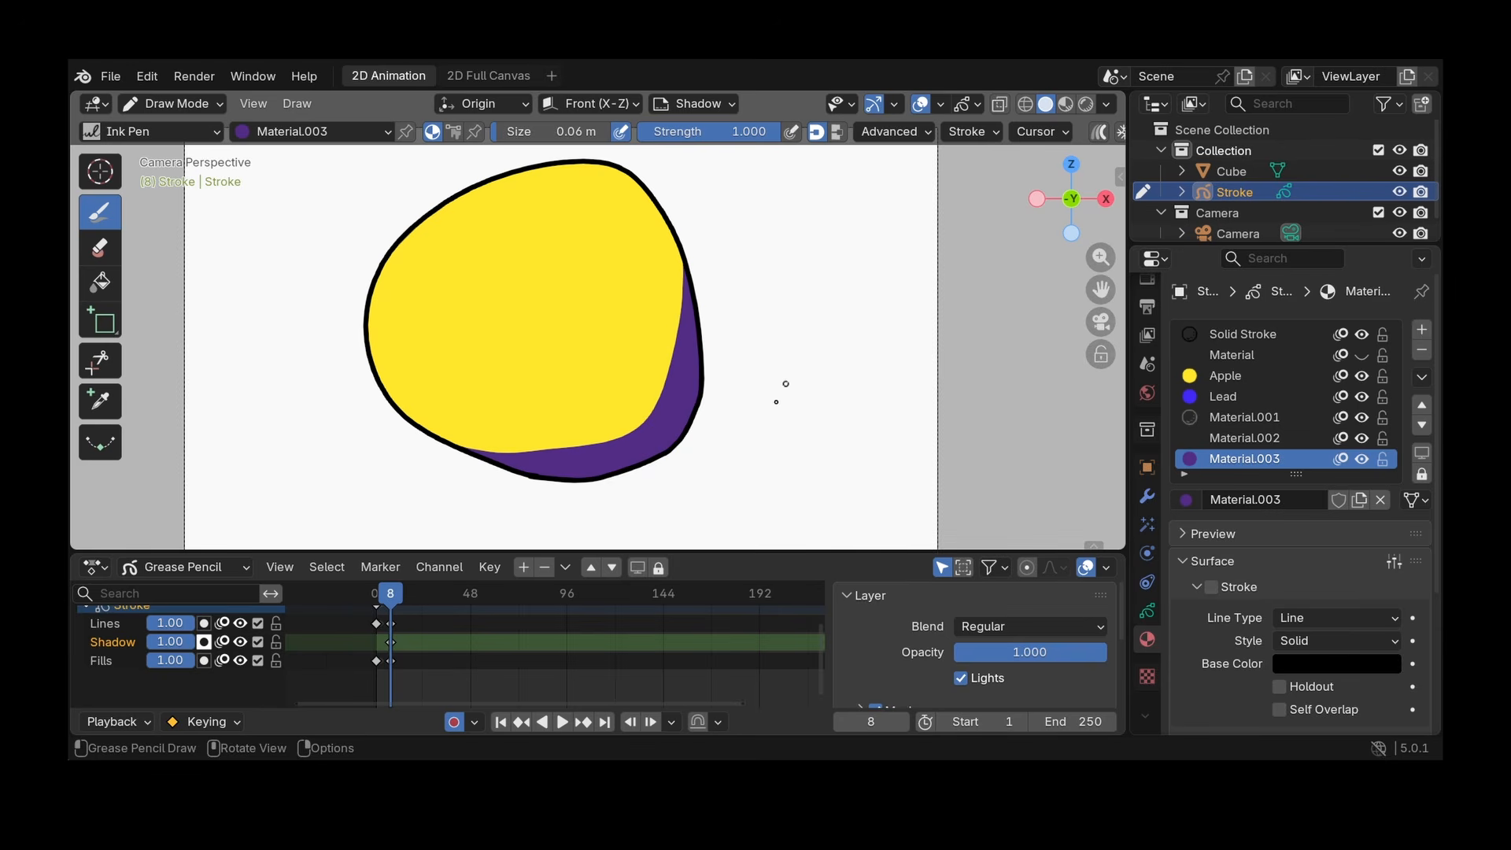
- Set the Shadow layer's blend mode to Multiply and lower its opacity
left_click(1146, 615)
scroll(1277, 485, "down", 5)
scroll(1359, 515, "up", 3)
left_click(1343, 475)
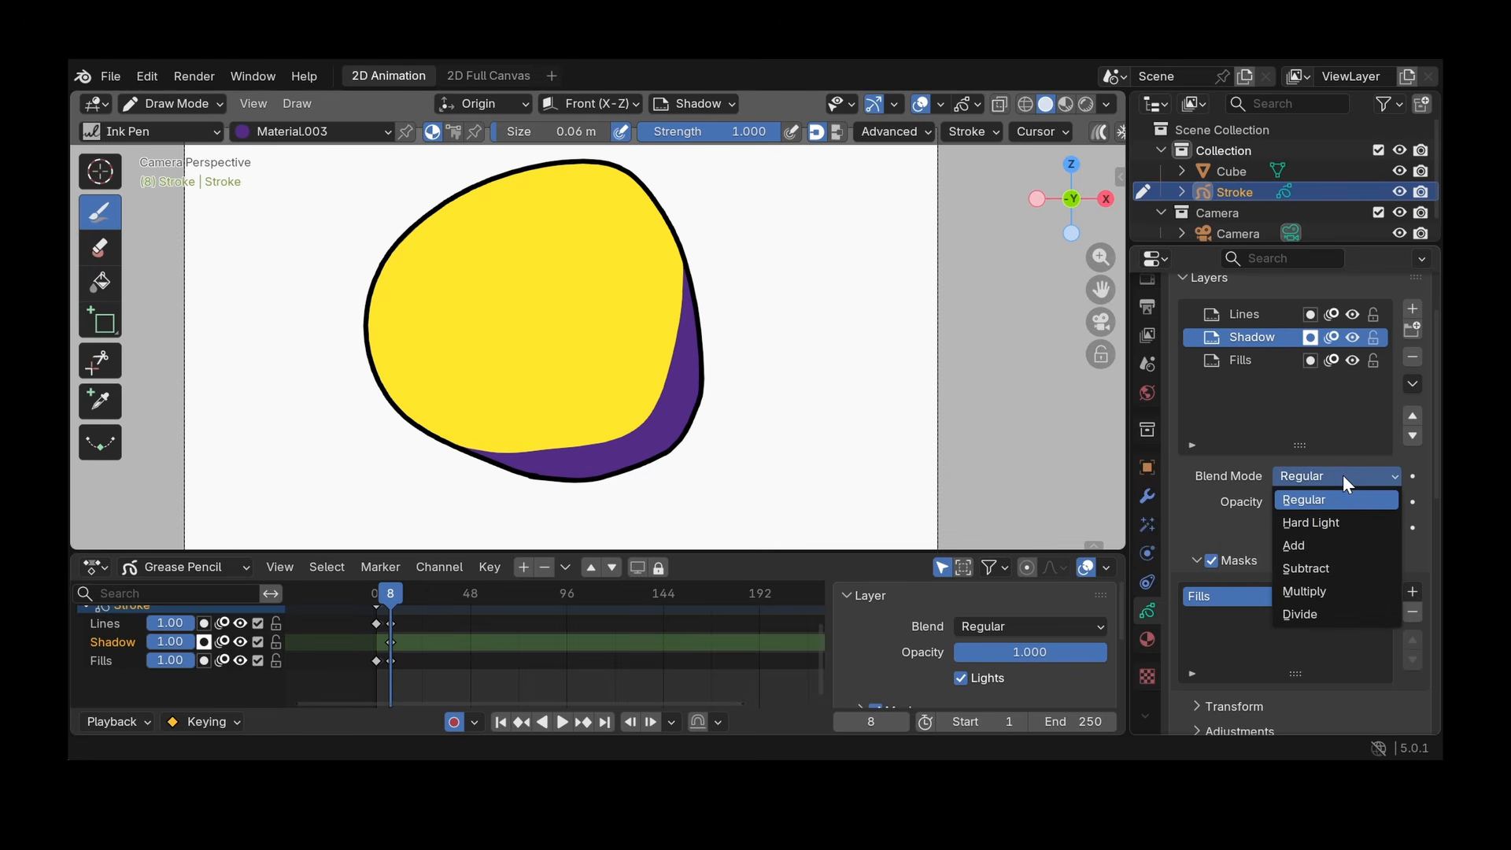
left_click(1308, 592)
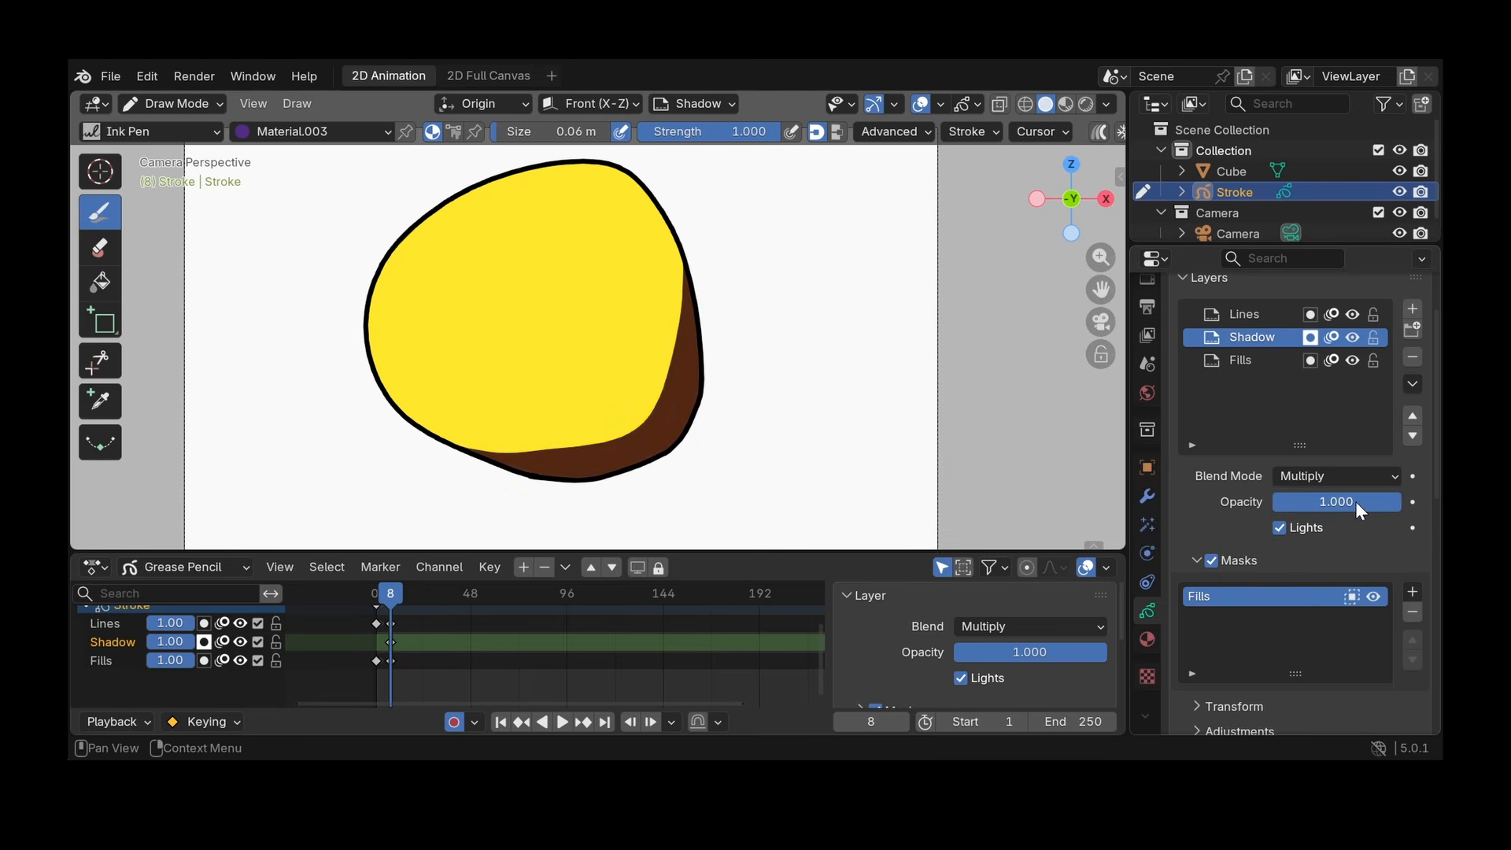
left_click_drag(1356, 503, 1308, 502)
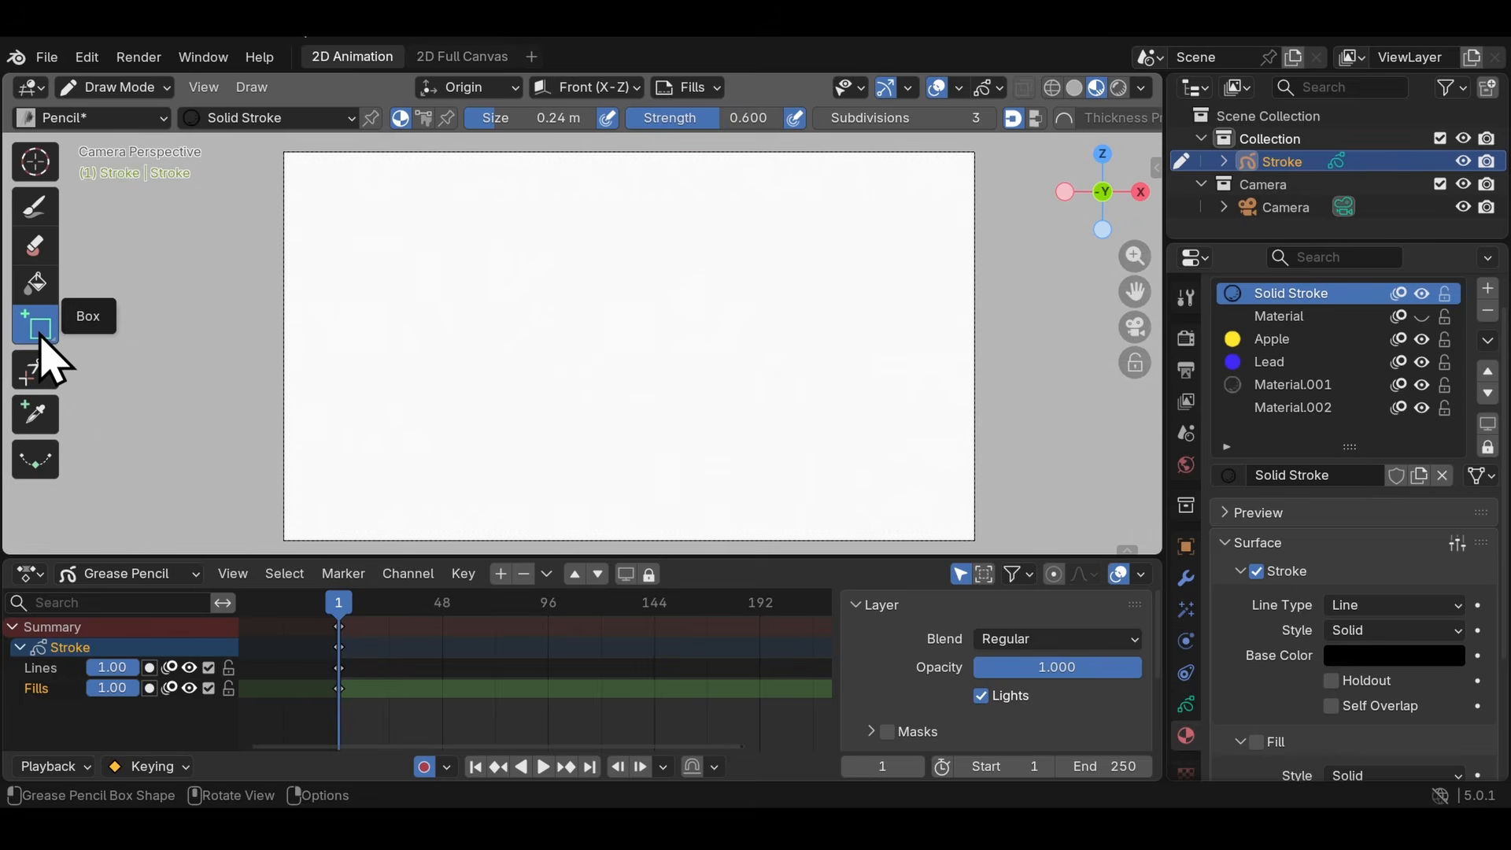
- Draw an upright rectangle on the left half of the canvas with the Box tool, adjusting its corner and position before confirming it
left_click_drag(367, 203, 653, 363)
left_click_drag(516, 284, 553, 316)
left_click_drag(692, 393, 569, 457)
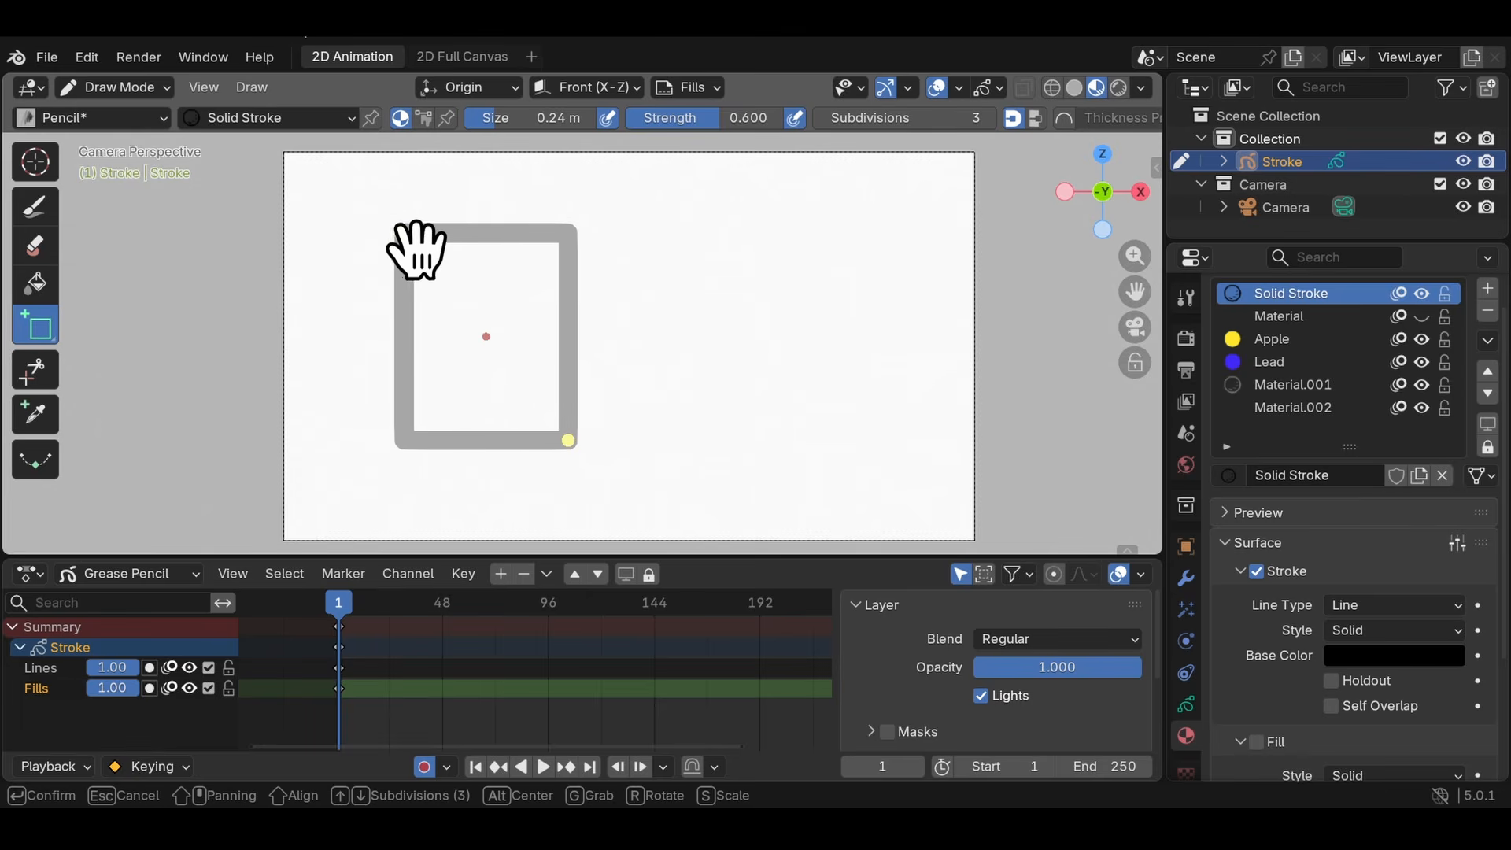
key("Return")
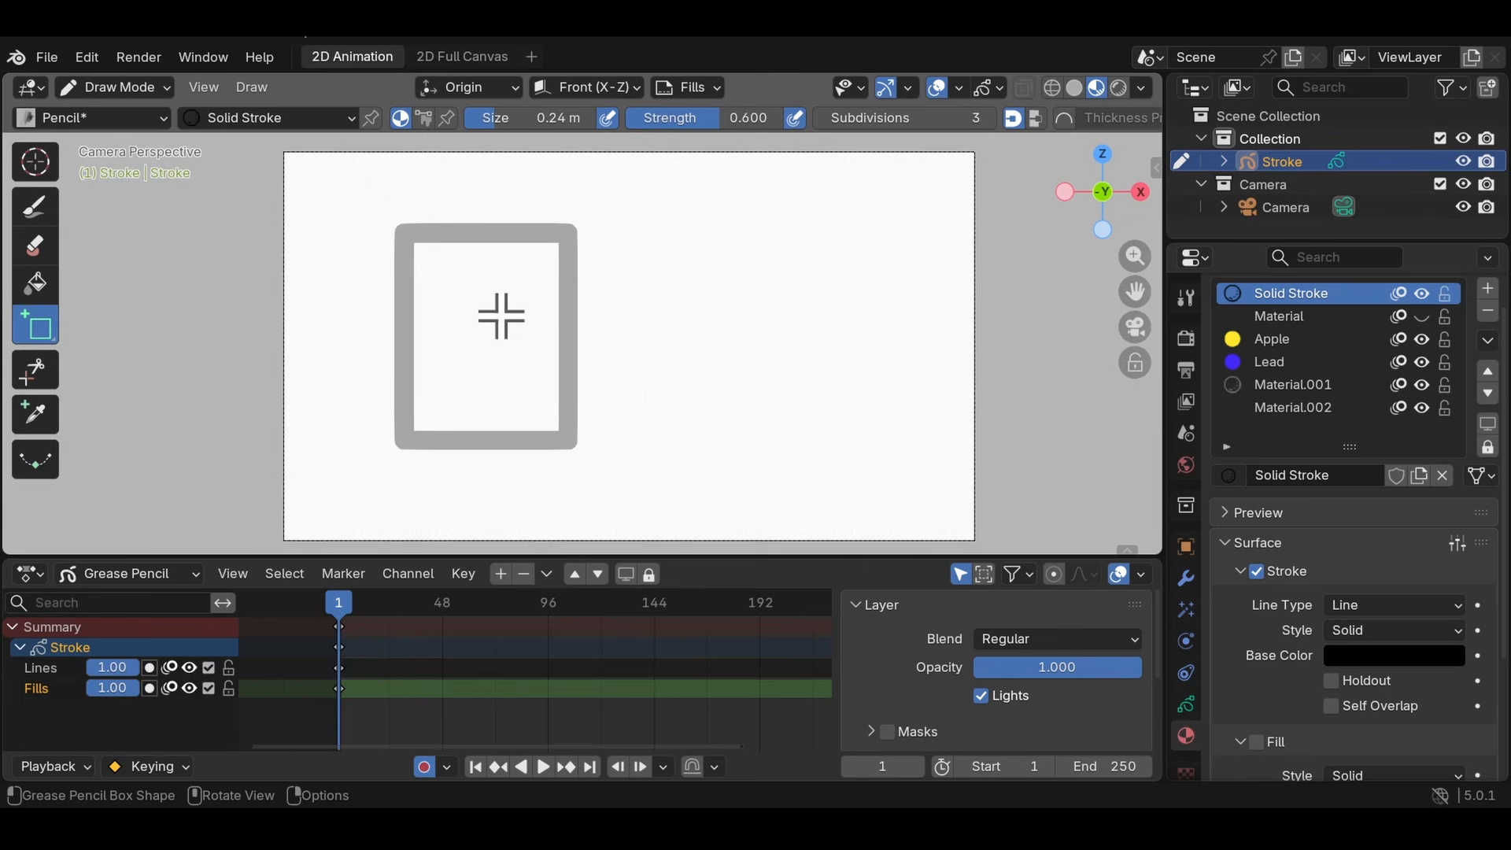
- Draw a wide ellipse beside the rectangle and a smaller circle overlapping its upper-left part with the Circle tool
left_click(49, 332)
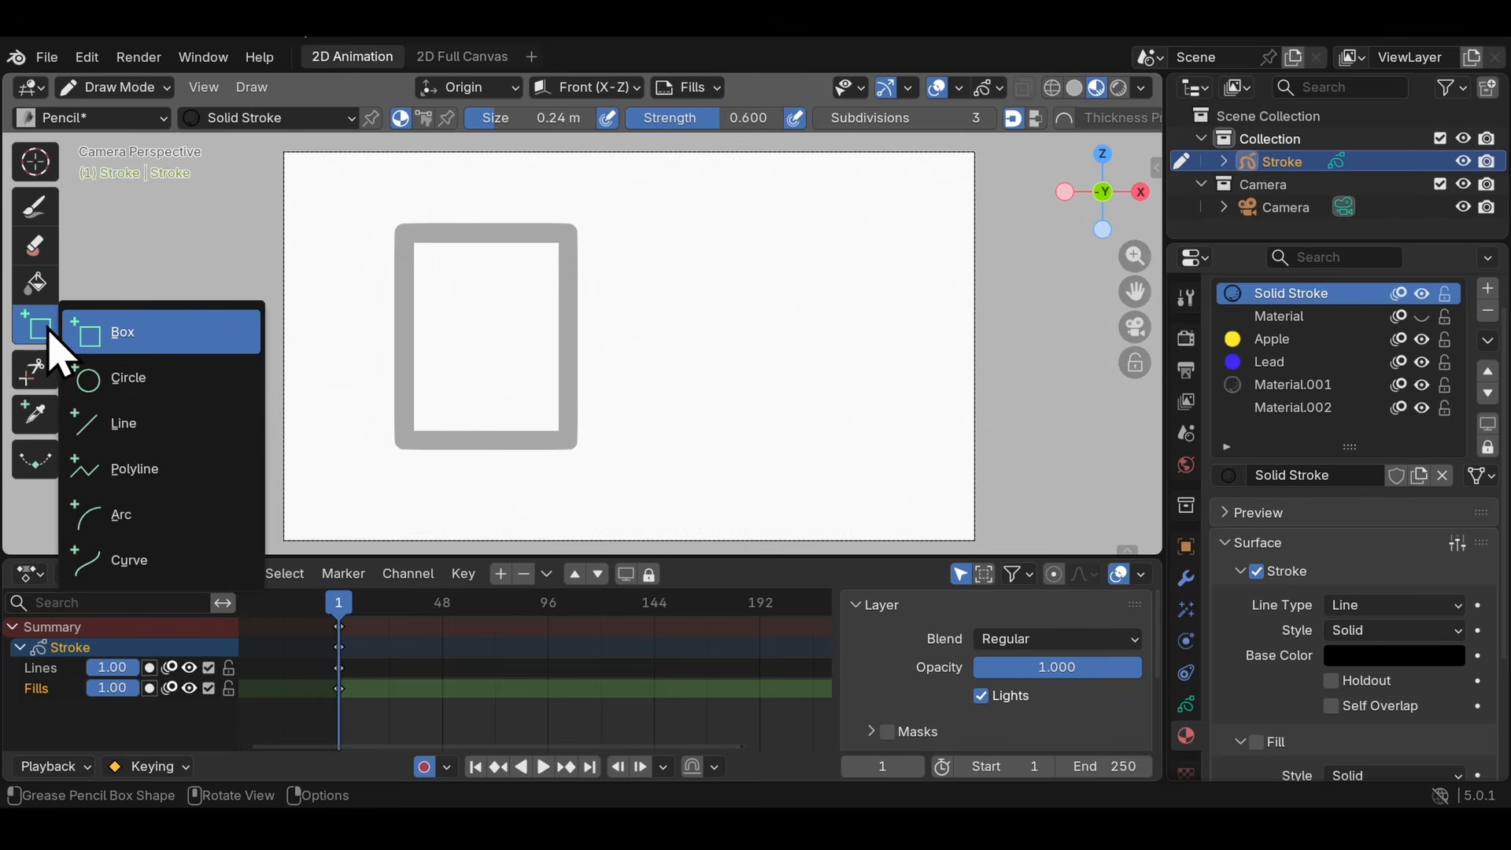
left_click(145, 389)
left_click_drag(579, 244, 903, 475)
key("Return")
left_click_drag(598, 223, 779, 335)
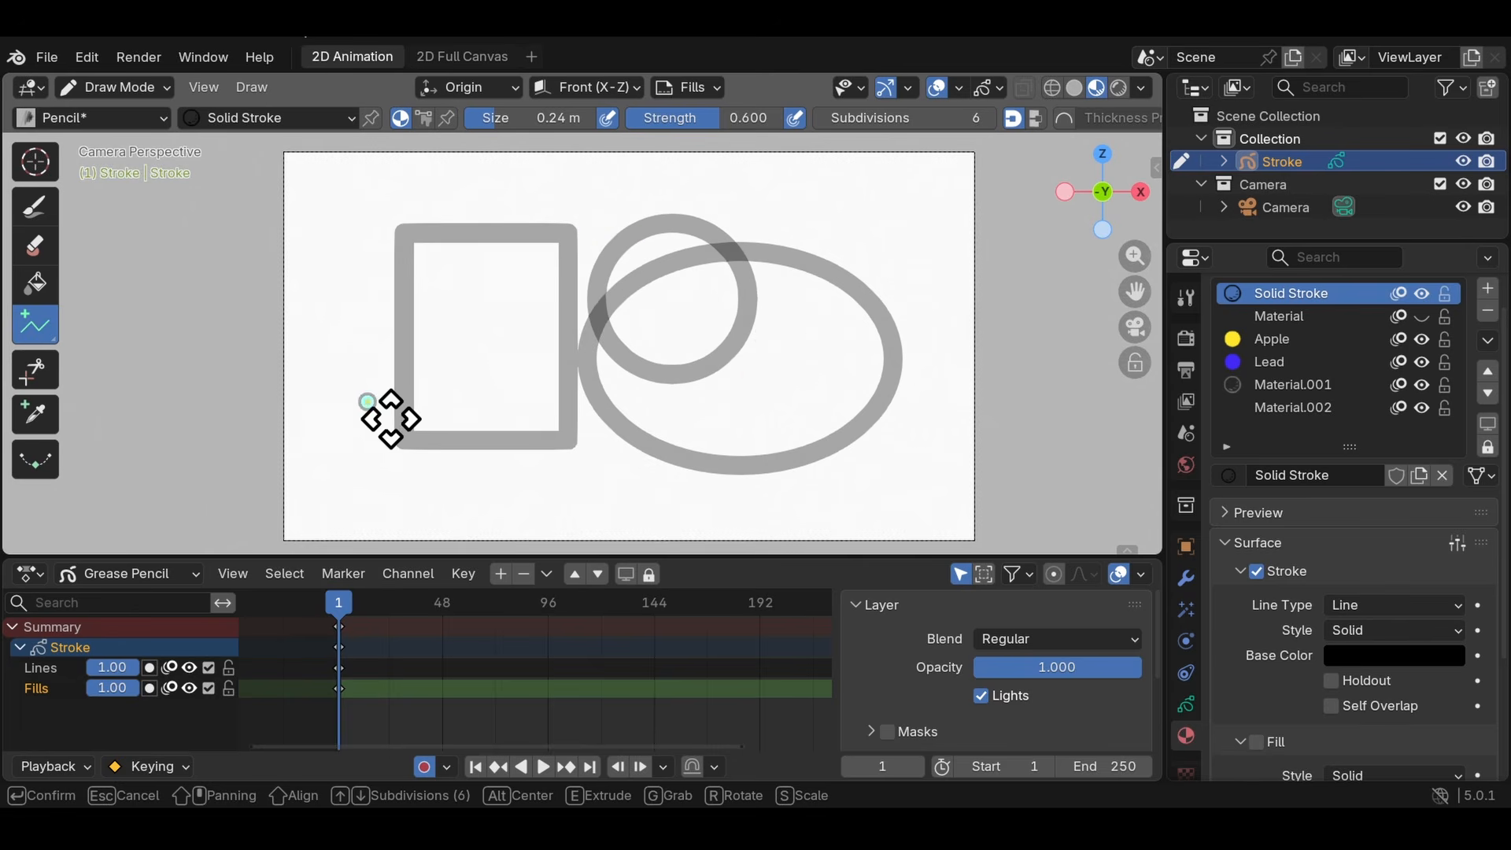
- Draw a multi-segment polyline across the existing shapes and erase all strokes from the canvas with the hard eraser
left_click(505, 487)
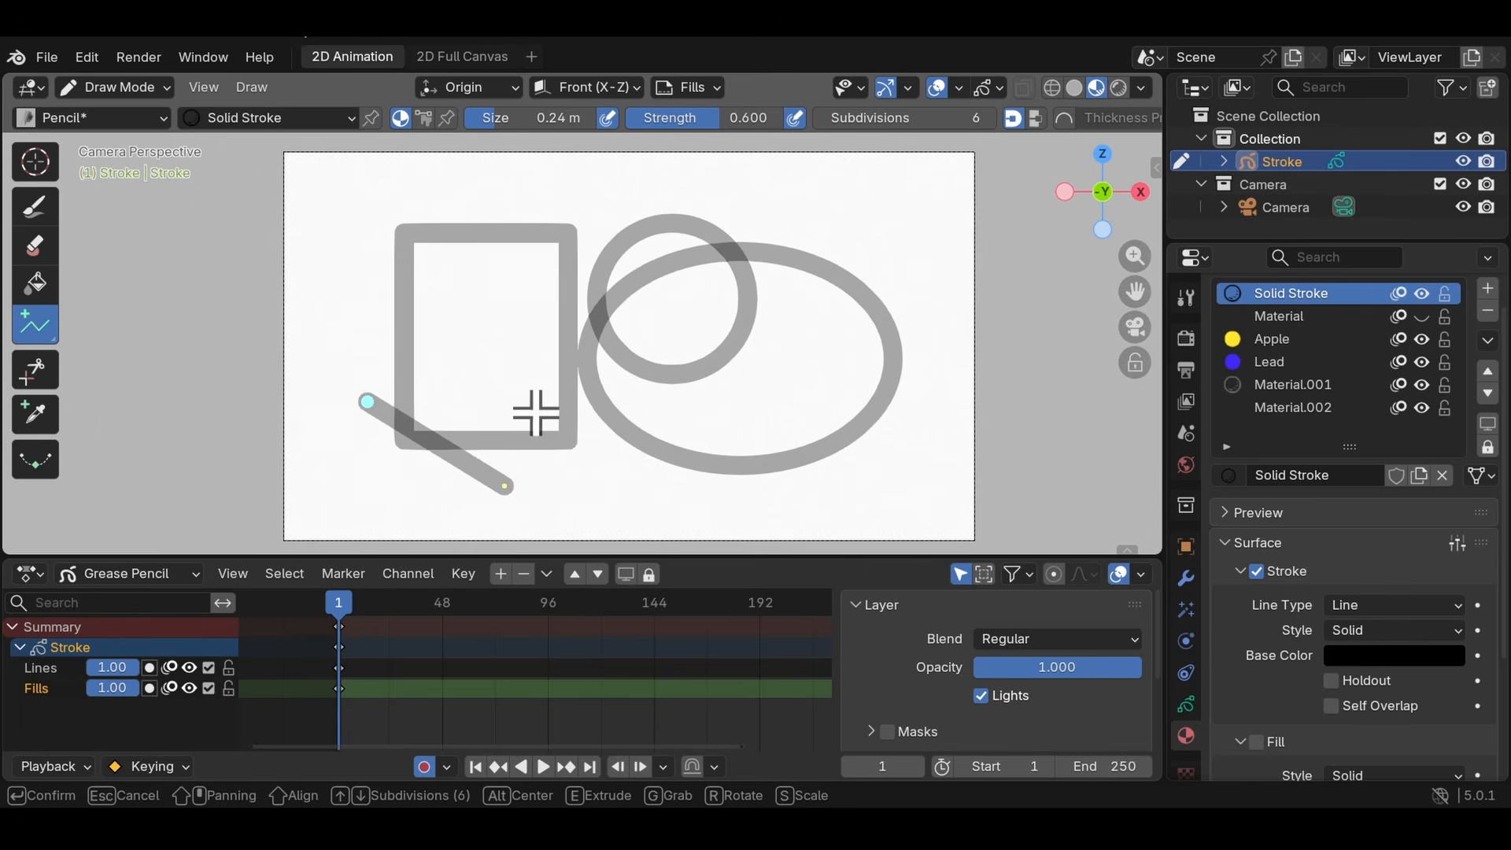
left_click(550, 370)
left_click(625, 271)
left_click(801, 240)
left_click(801, 418)
left_click(620, 461)
left_click(408, 206)
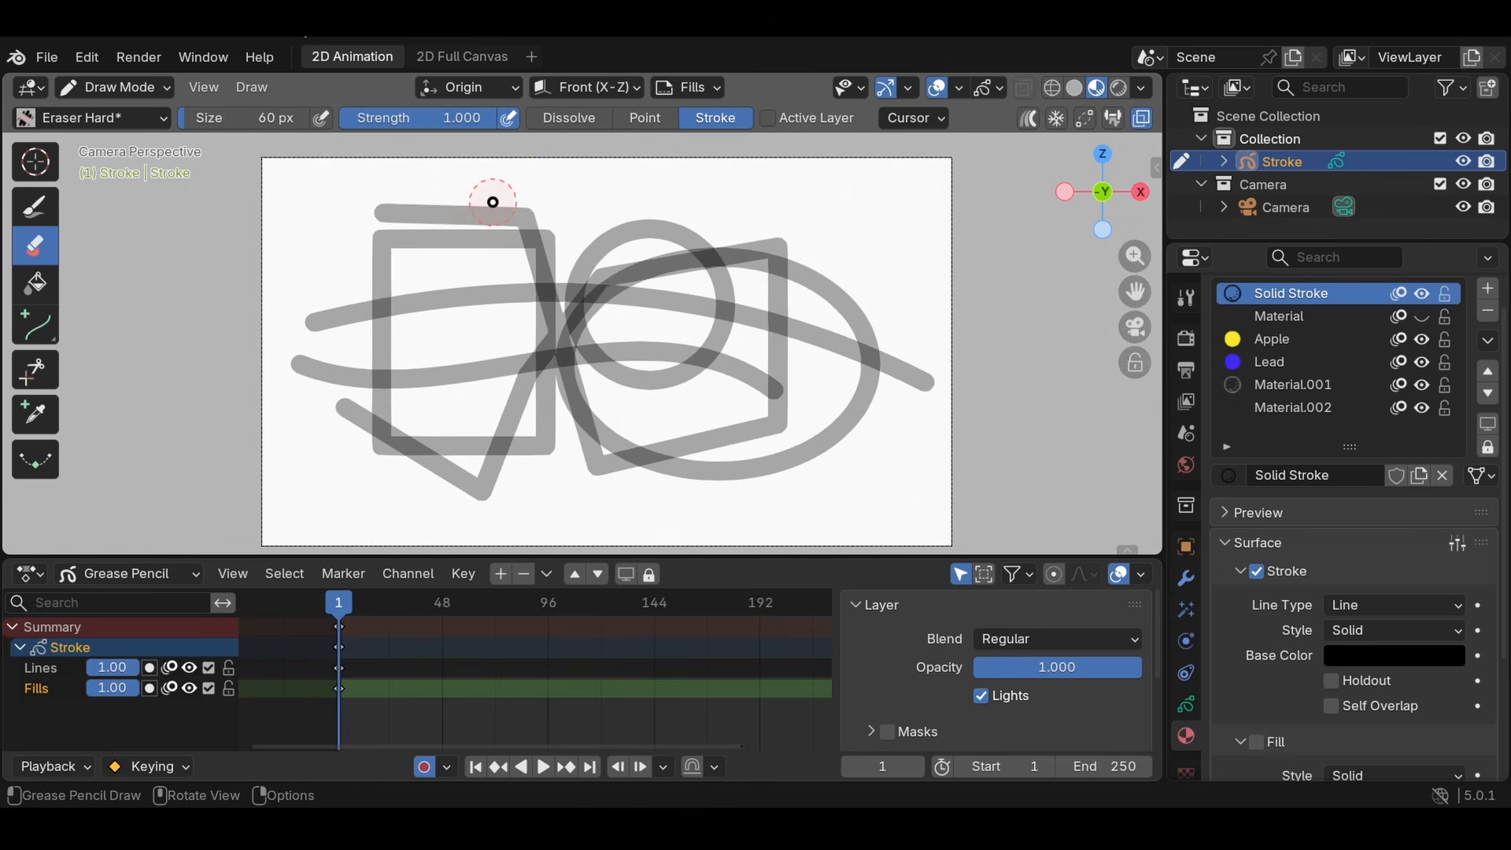
mouse_move(493, 199)
left_mouse_down()
mouse_move(270, 428)
mouse_move(255, 340)
left_mouse_up()
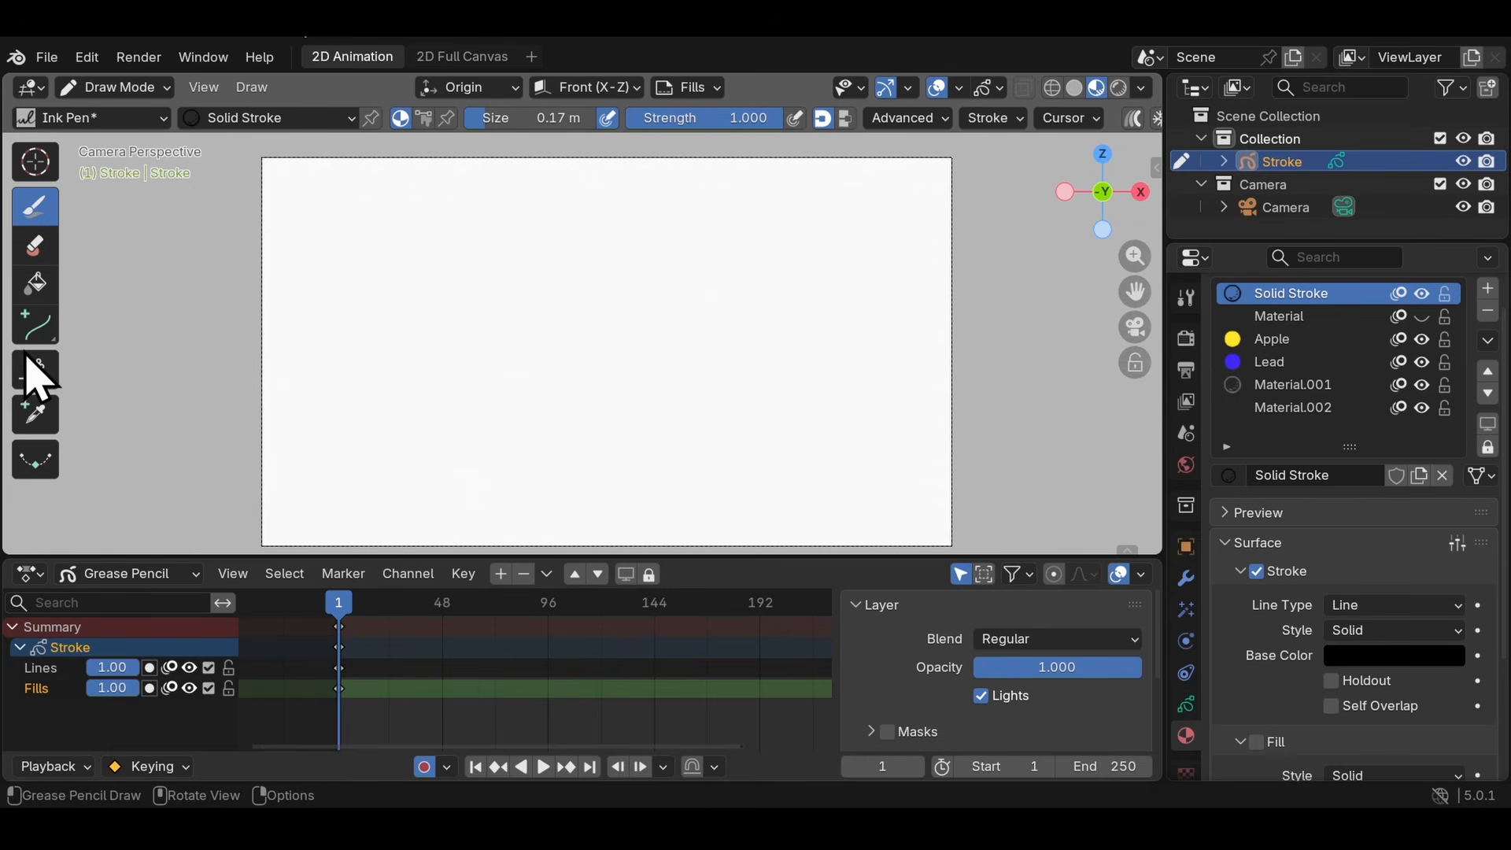
- Sketch a spiky hairline with overlapping stroke ends and two eyes with pupils and eyebrows using the Ink Pen
left_click(35, 370)
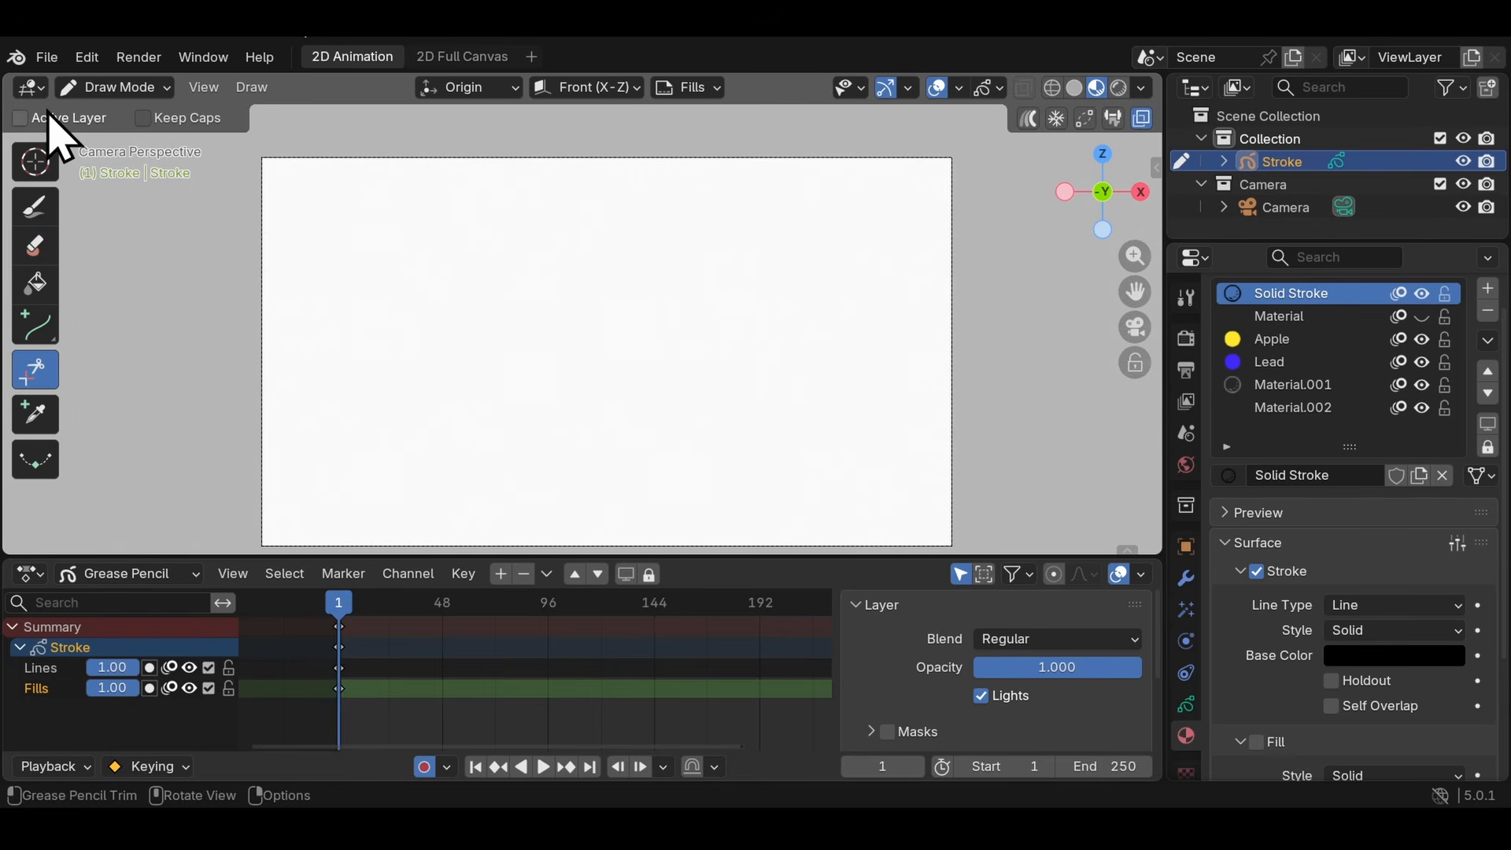
left_click(34, 210)
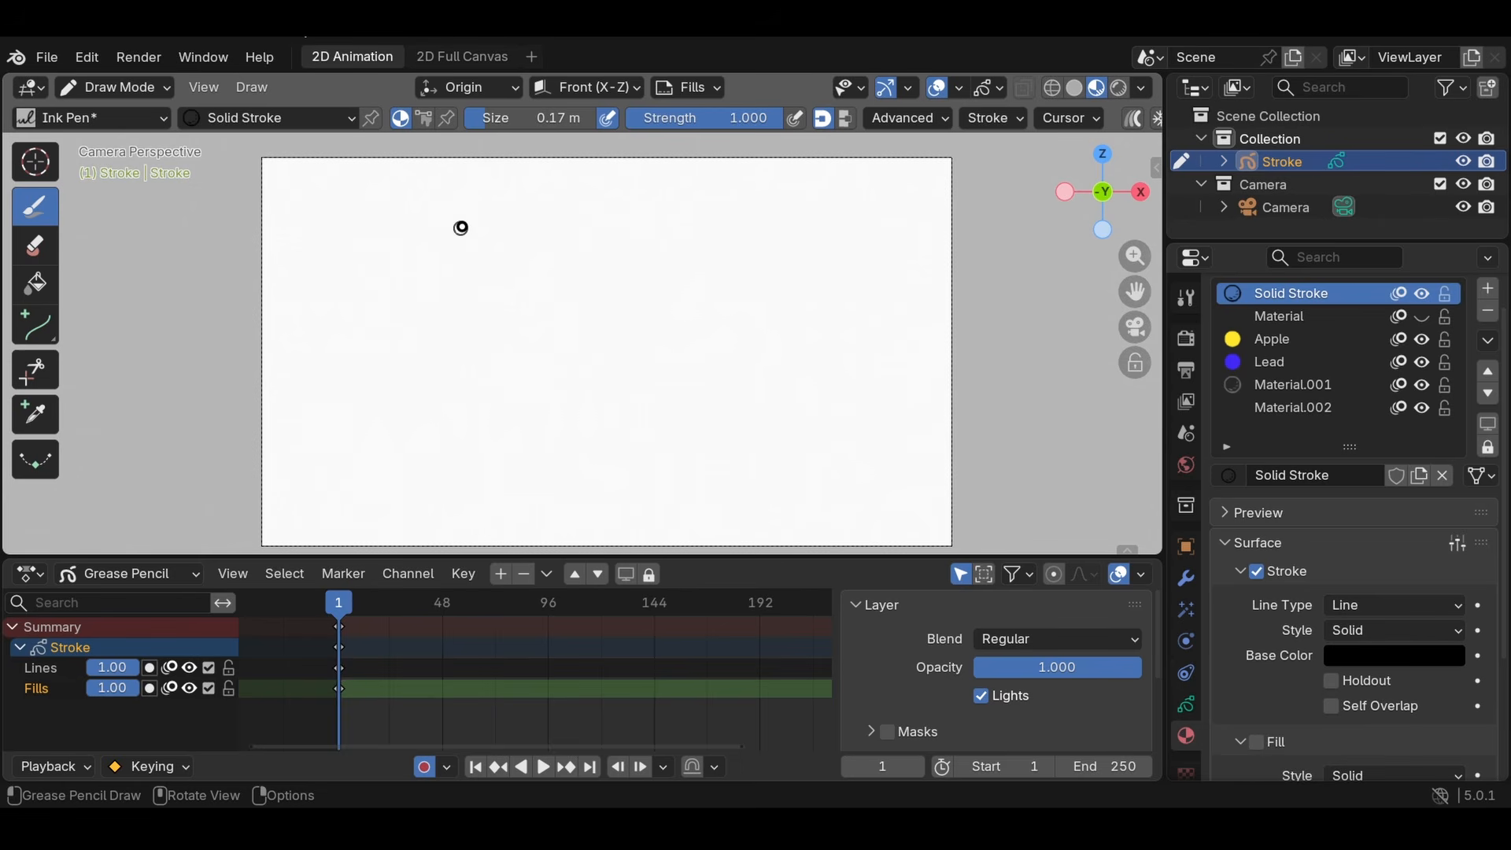
left_click_drag(415, 264, 590, 185)
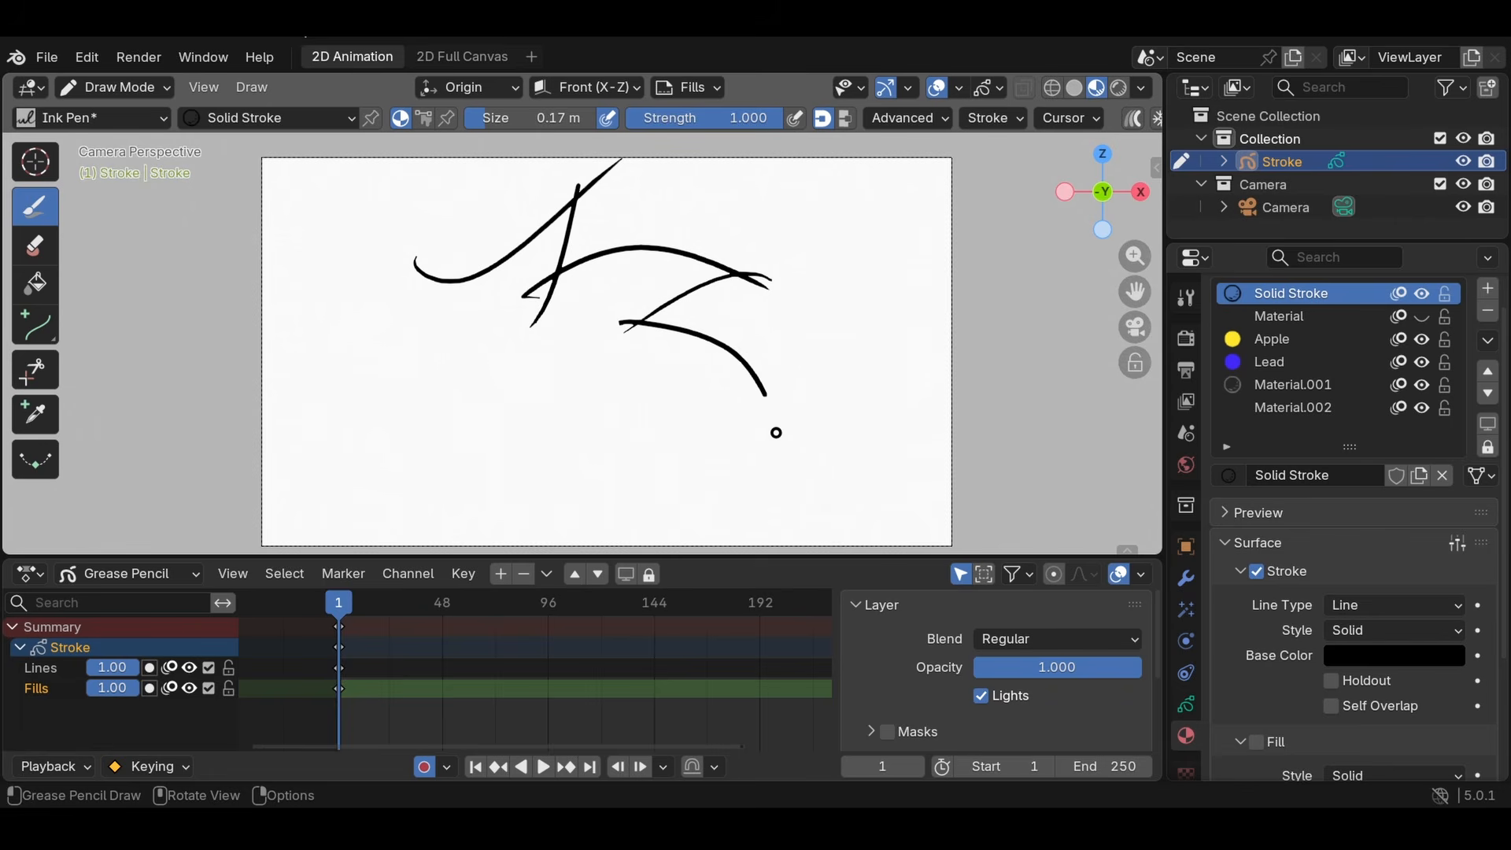
left_click_drag(428, 464, 529, 529)
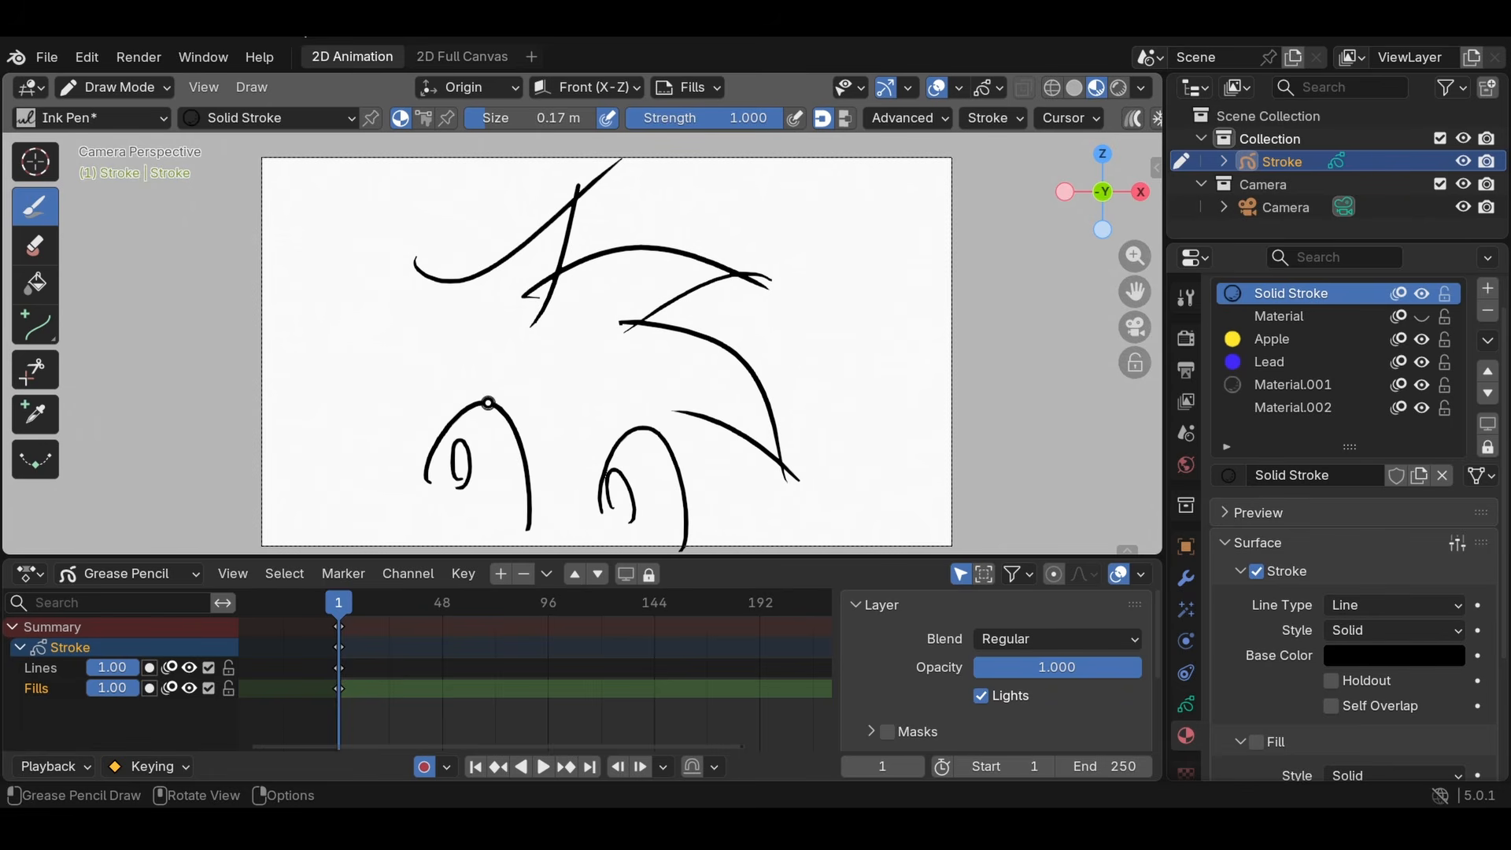
key("ctrl+z")
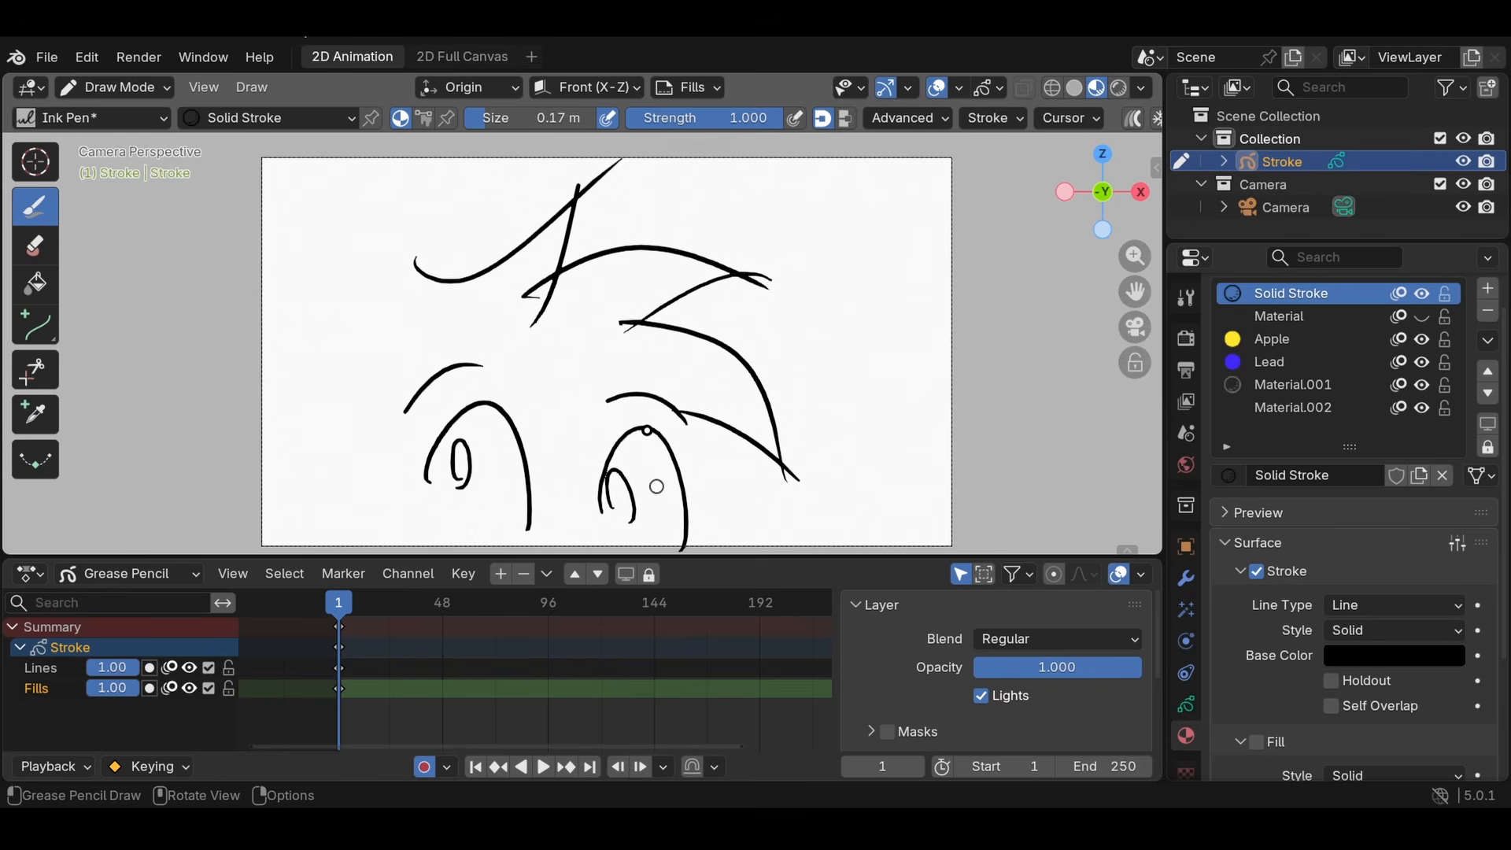
- Trim the overshooting stroke ends at the hairline's top spike and at the tip of the second spike
left_click(48, 384)
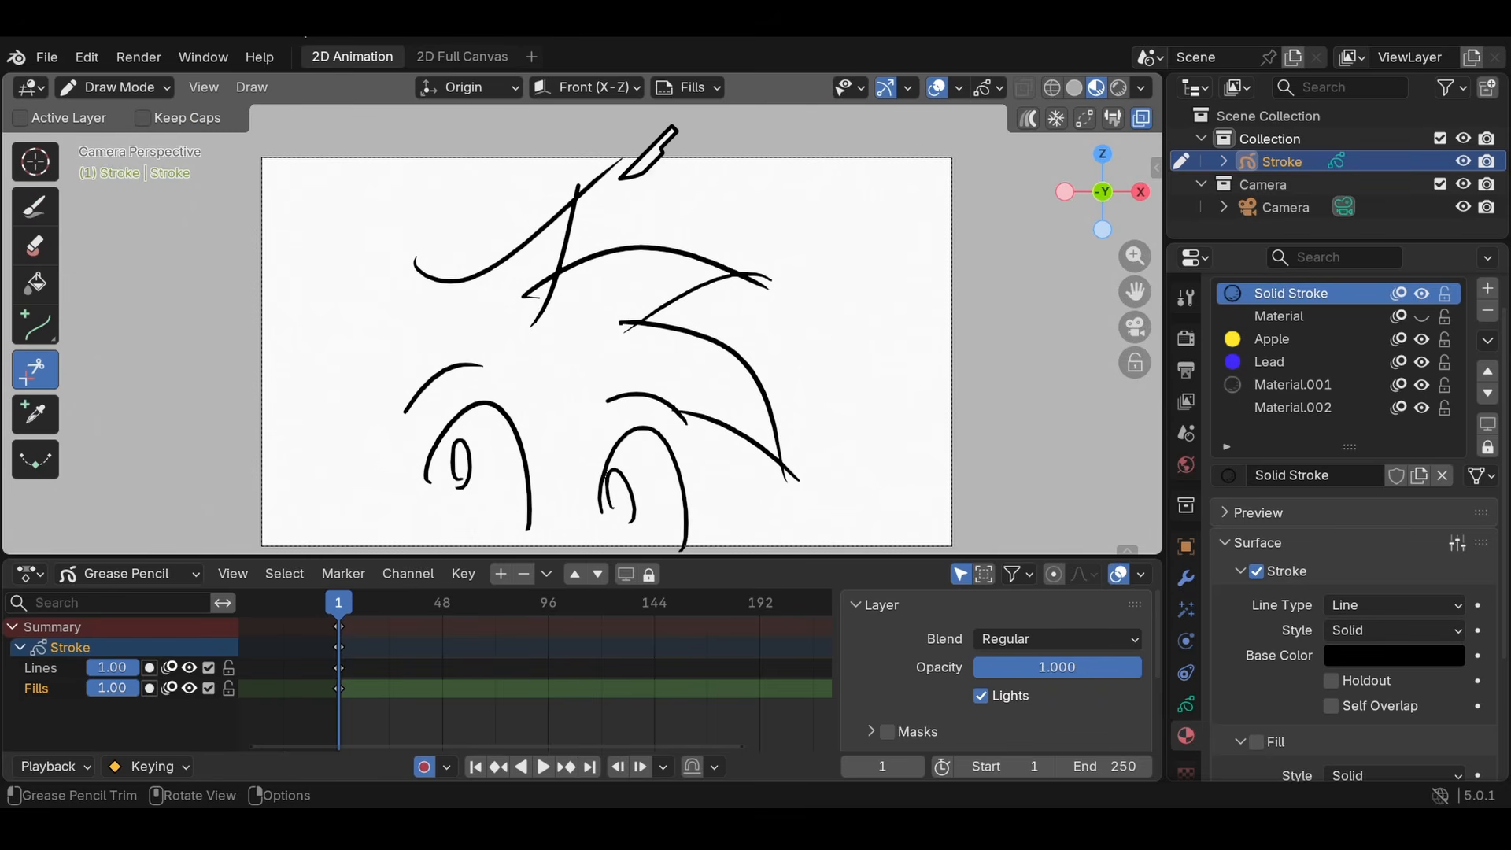
left_click_drag(608, 162, 634, 160)
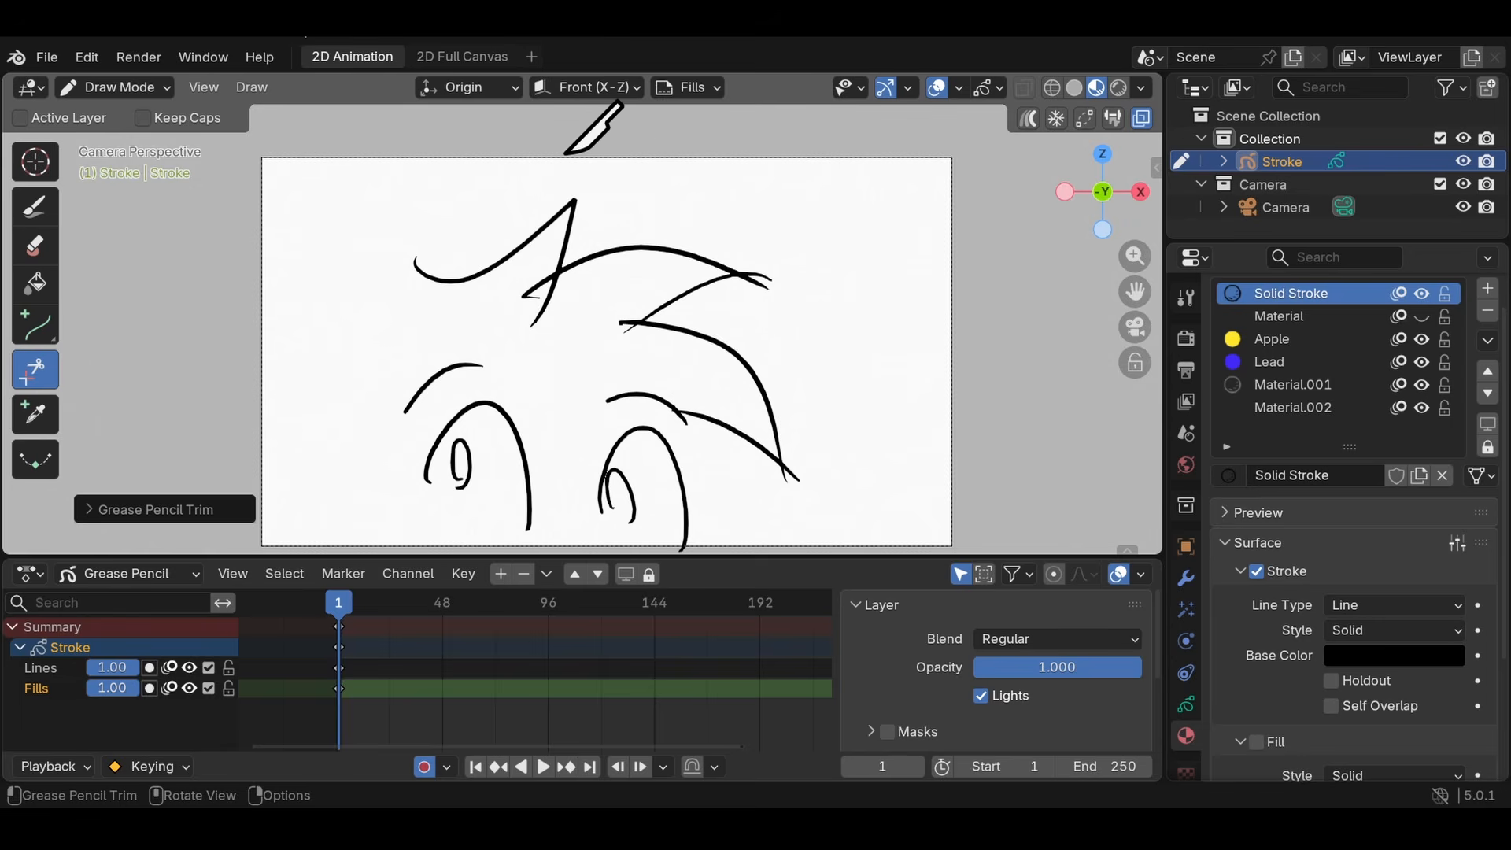
left_click(760, 282)
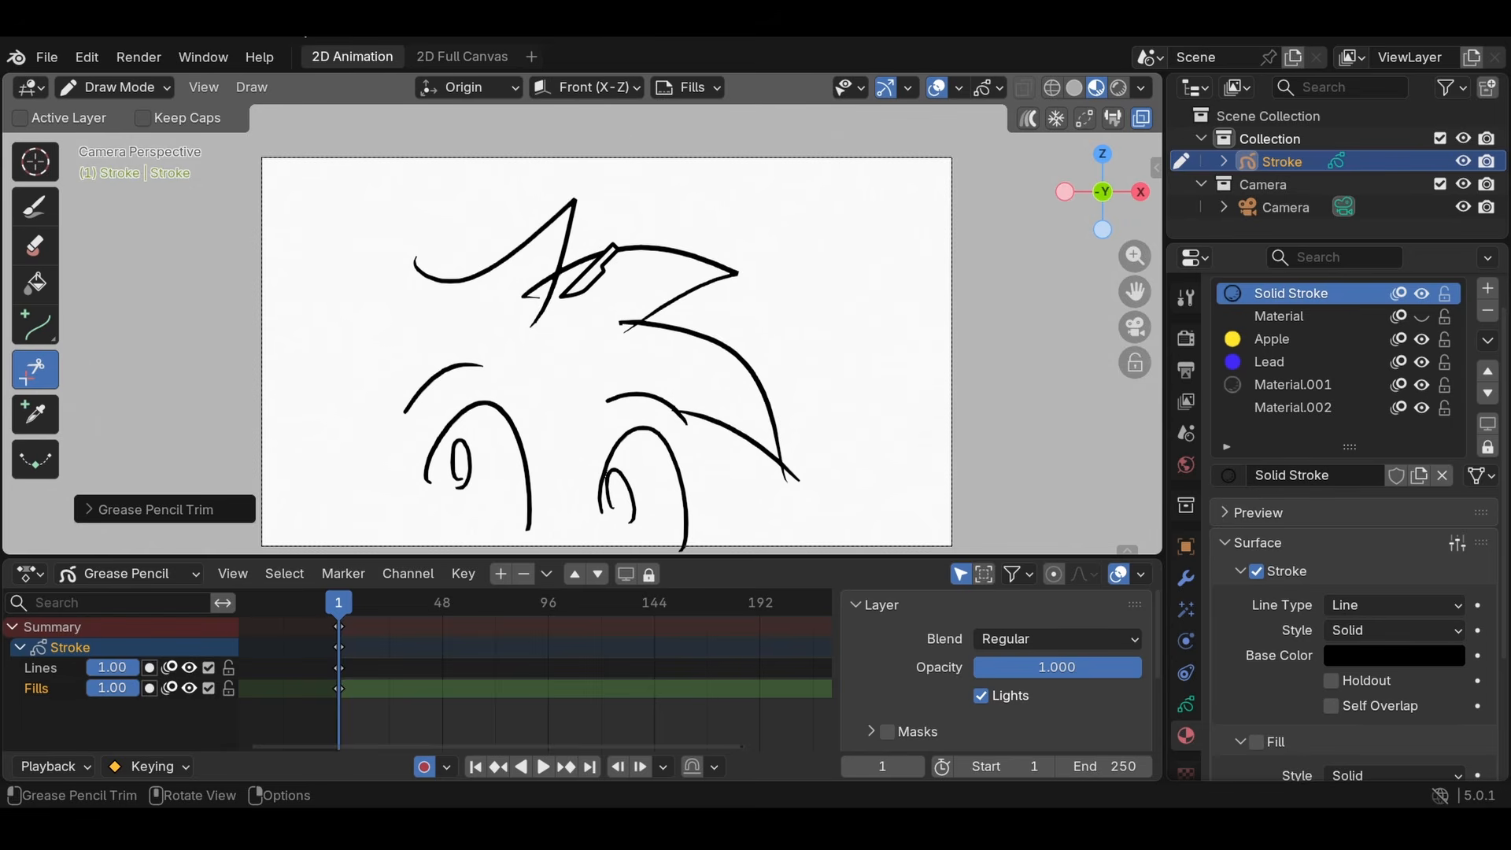
- Trim the overshooting stroke ends at the hairline's first notch, lower-right tip and second notch
mouse_move(564, 290)
left_mouse_down()
mouse_move(533, 331)
mouse_move(504, 279)
left_mouse_up()
key("ctrl+z")
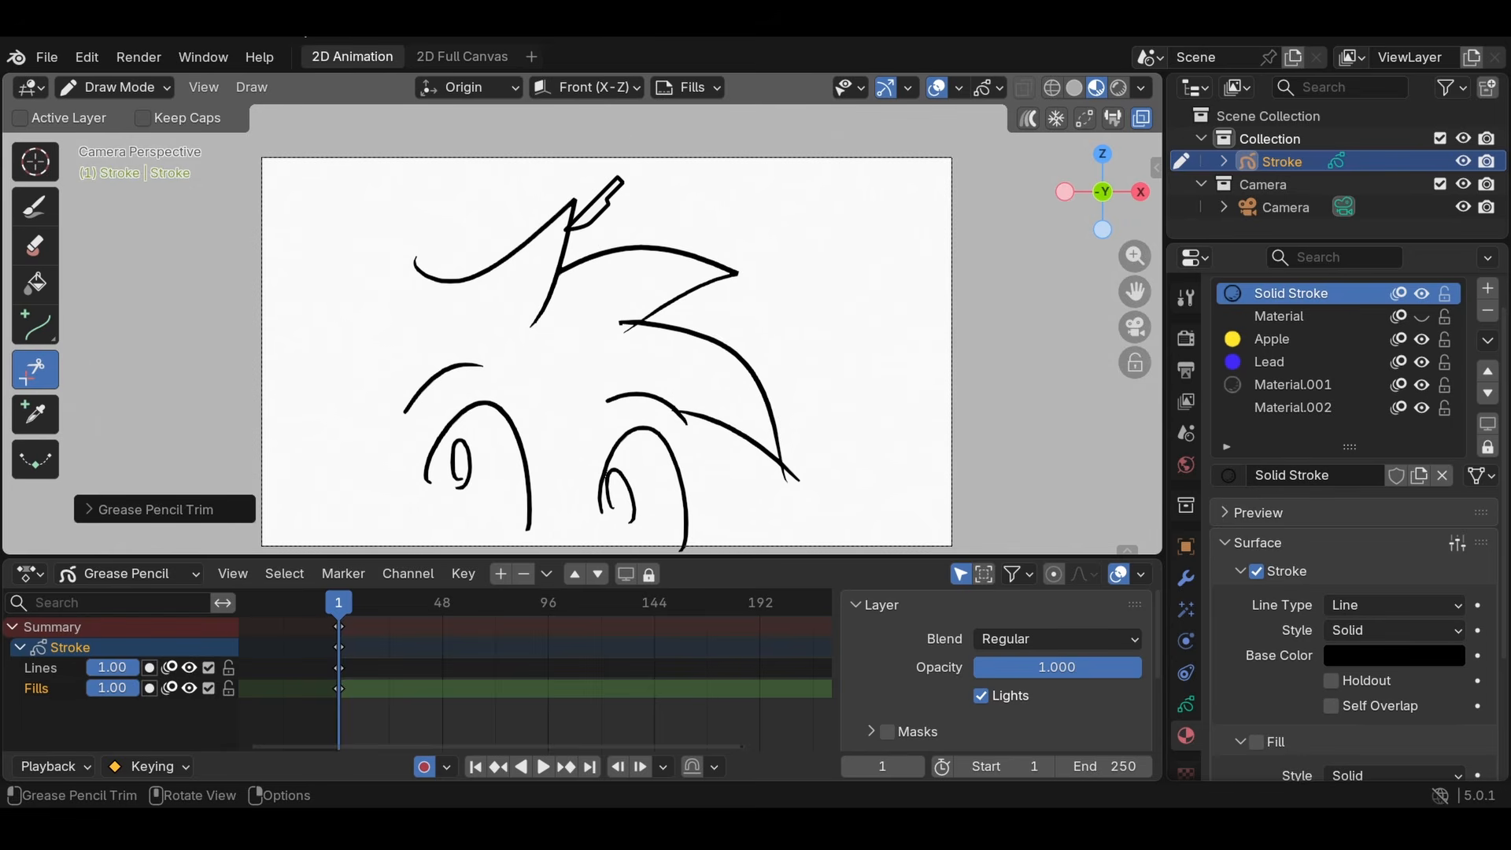
left_click_drag(584, 314, 521, 370)
left_click_drag(801, 527, 820, 473)
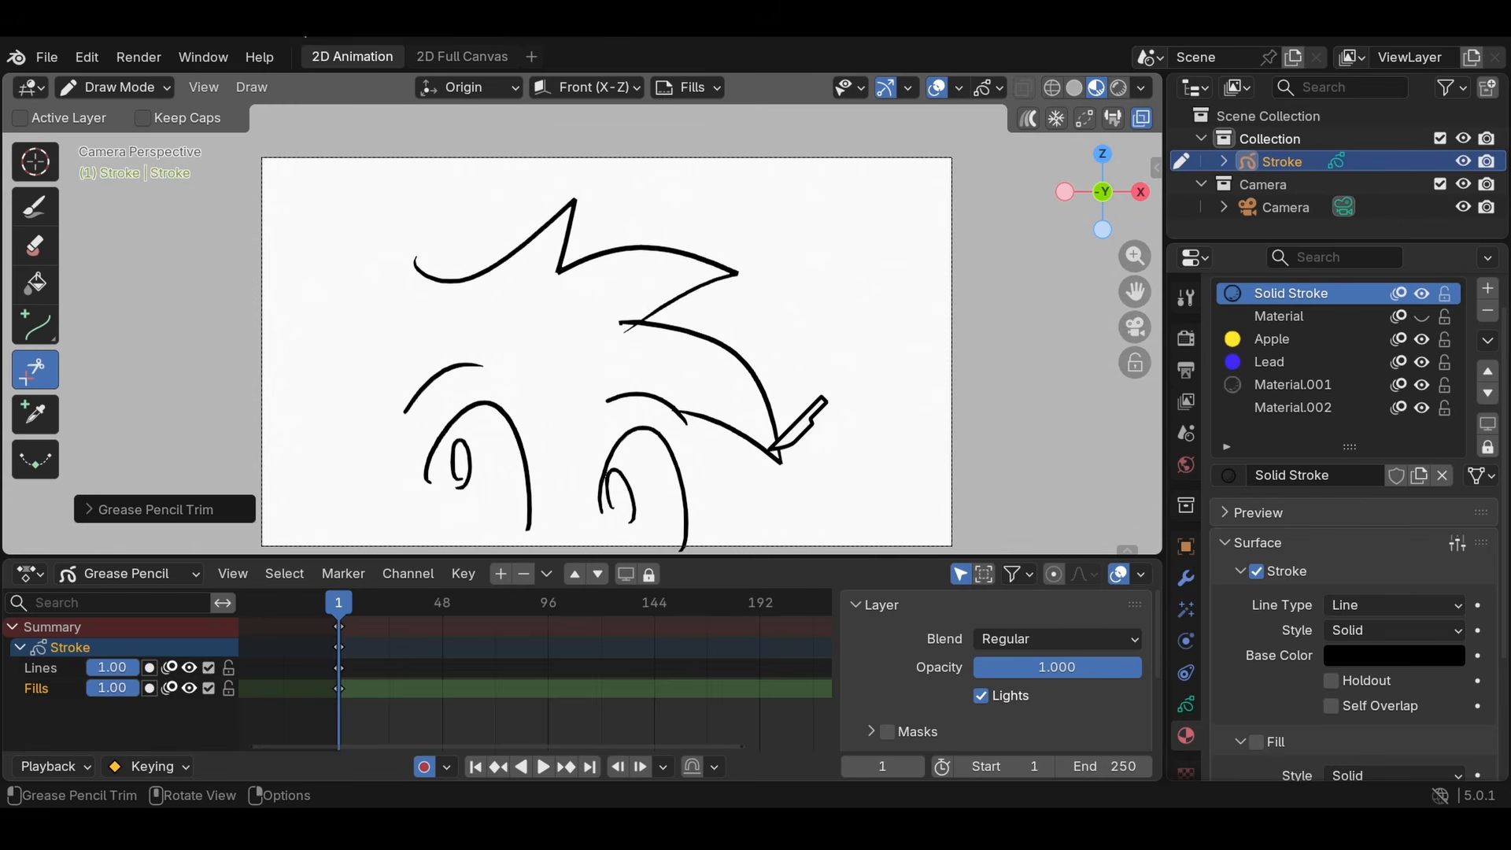
mouse_move(631, 339)
left_mouse_down()
mouse_move(598, 317)
mouse_move(572, 322)
left_mouse_up()
scroll(614, 338, "up", 2)
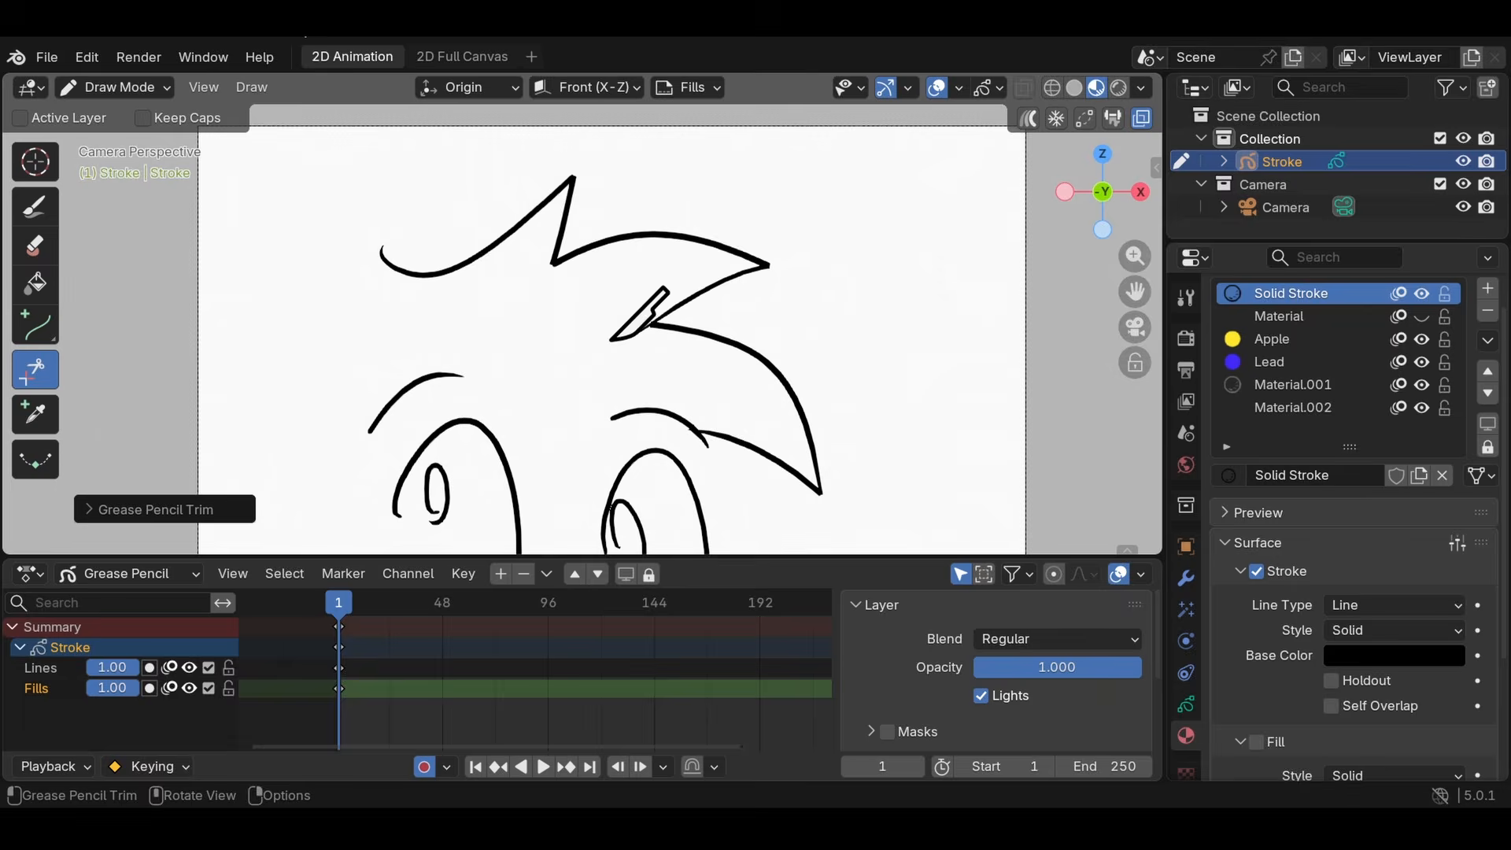
- Undo the last hairline trims and try cutting the crossing stroke ends at the first notch again, undoing each attempt
key("ctrl+z")
key("ctrl+z")
key("ctrl+z")
key("ctrl+z")
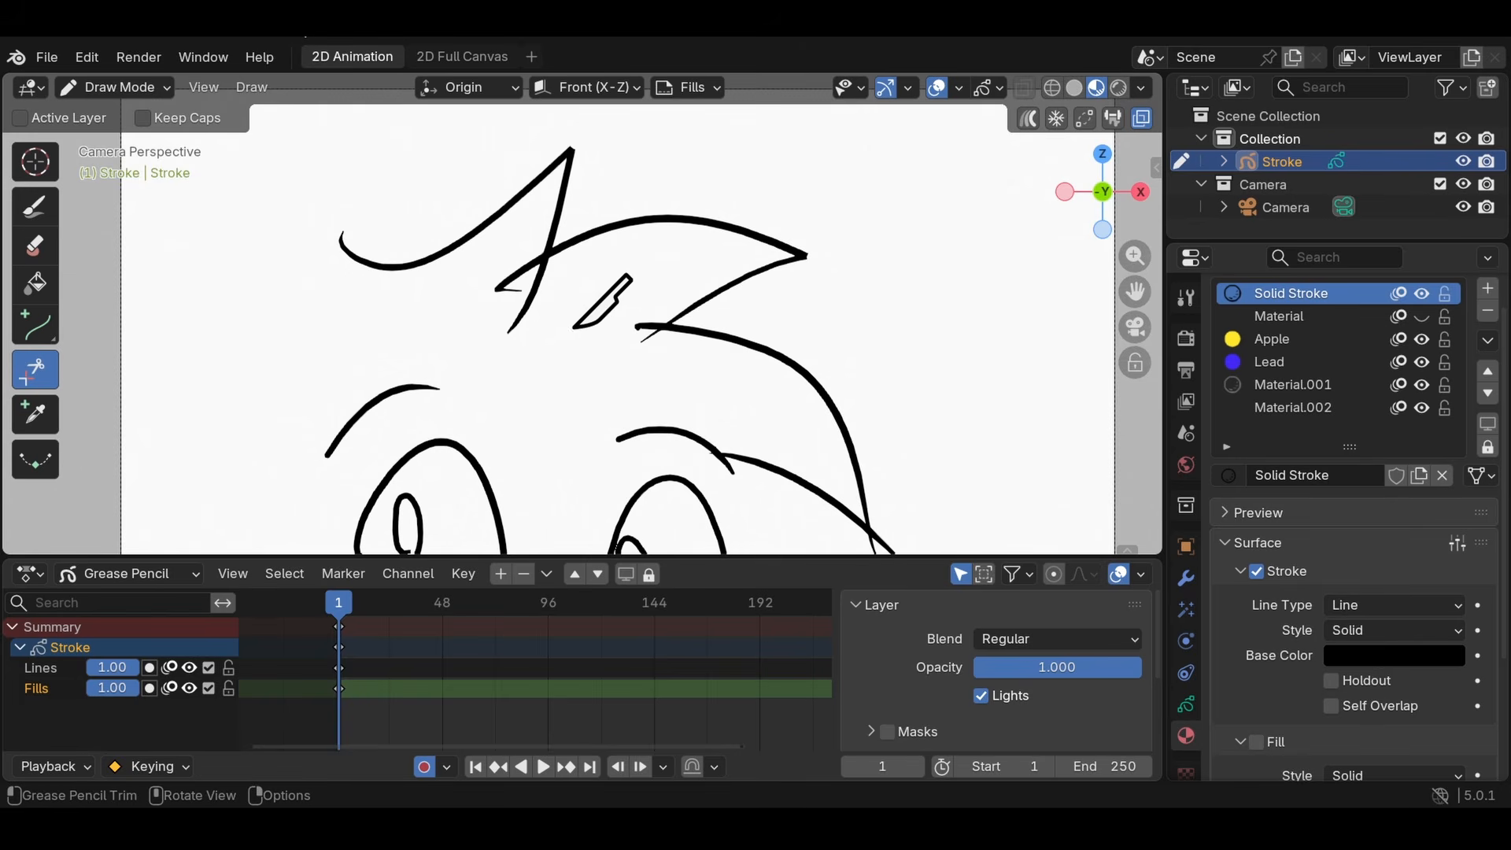
left_click_drag(573, 328, 475, 296)
key("ctrl+z")
left_click_drag(546, 333, 479, 316)
key("ctrl+z")
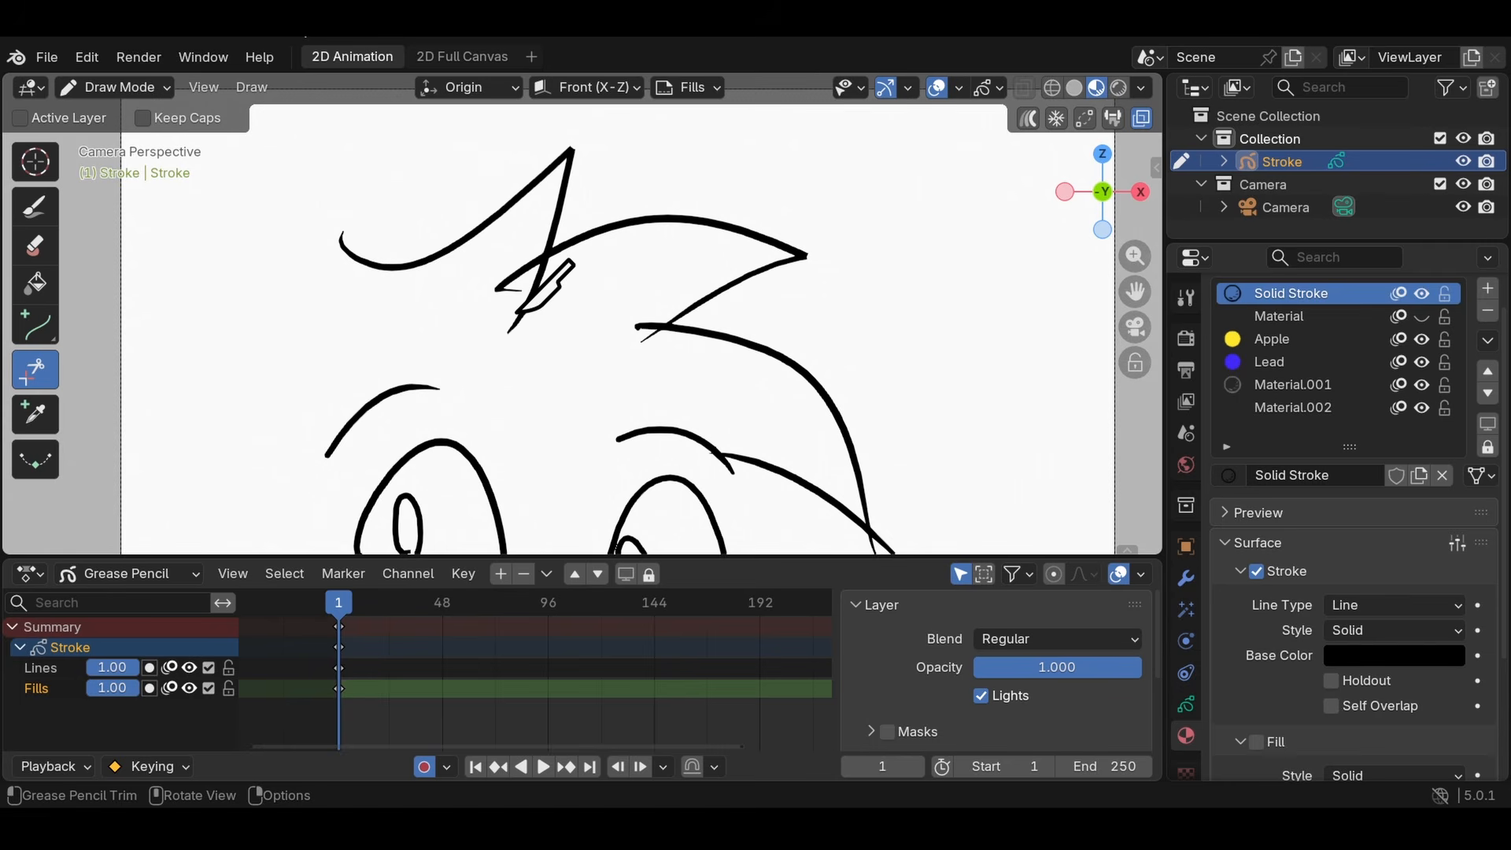
- Trim the downward tail of the top spike's stroke and the overshooting left end of the stroke at the second notch
mouse_move(563, 339)
left_mouse_down()
mouse_move(536, 325)
mouse_move(537, 361)
left_mouse_up()
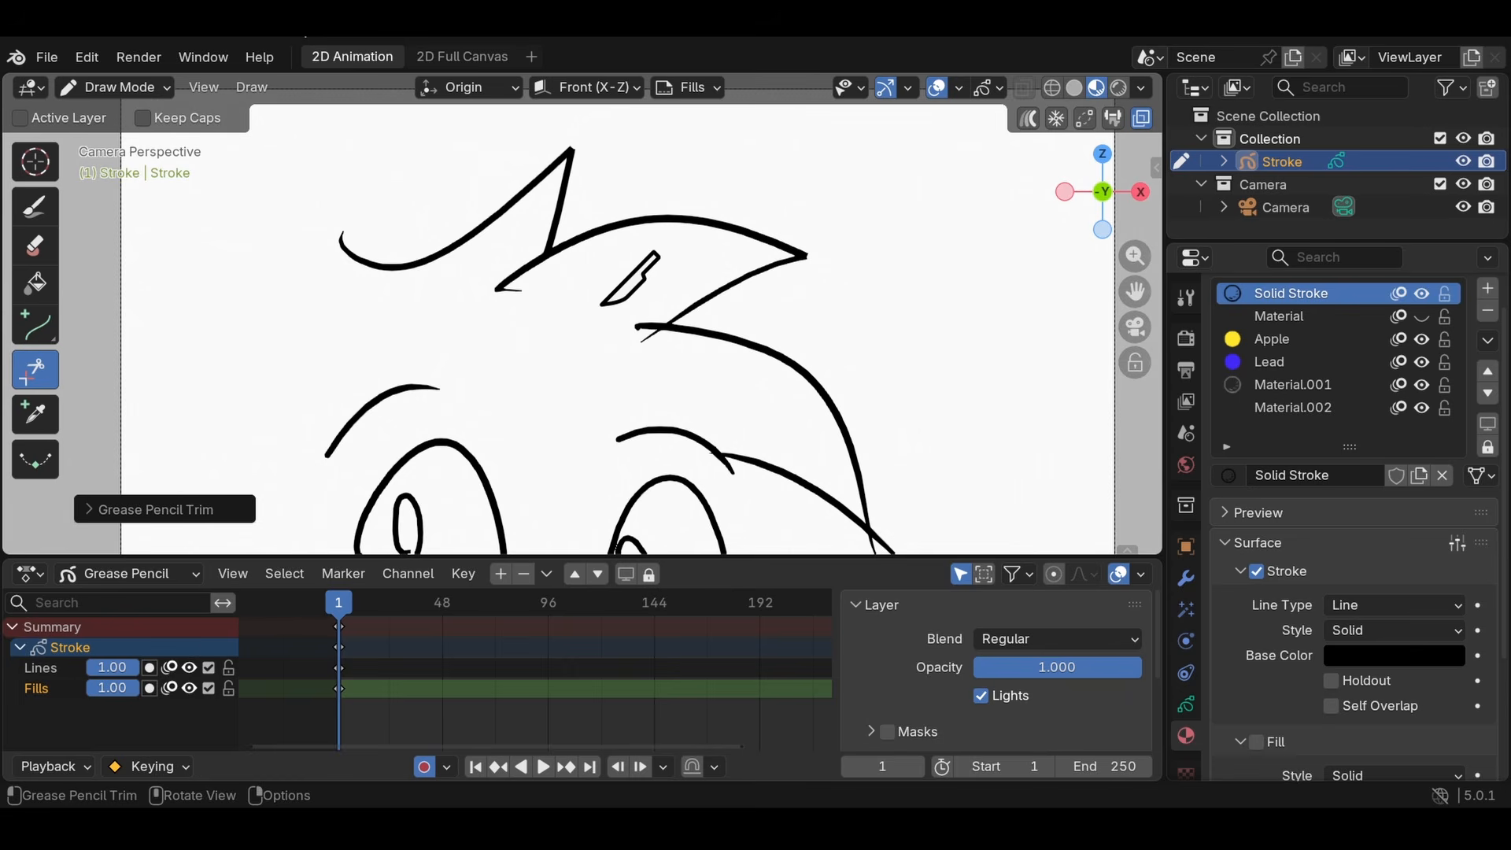
key("ctrl+z")
left_click_drag(633, 313, 645, 339)
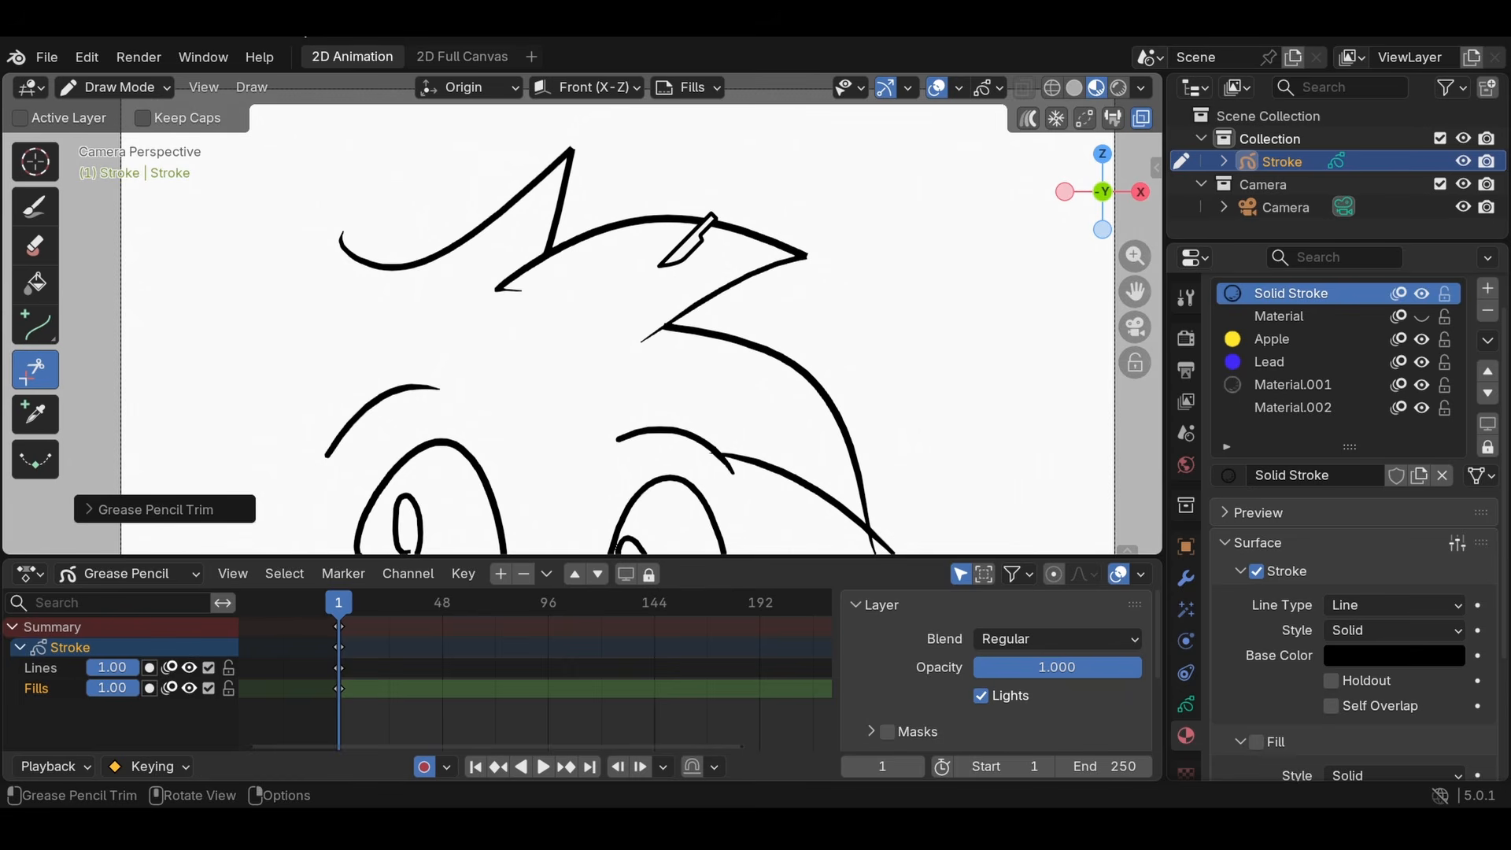
- Undo the last trims and cut off the overshooting stroke ends at the hairline's first and second notches
key("ctrl+z")
key("ctrl+z")
key("ctrl+z")
key("ctrl+z")
key("ctrl+z")
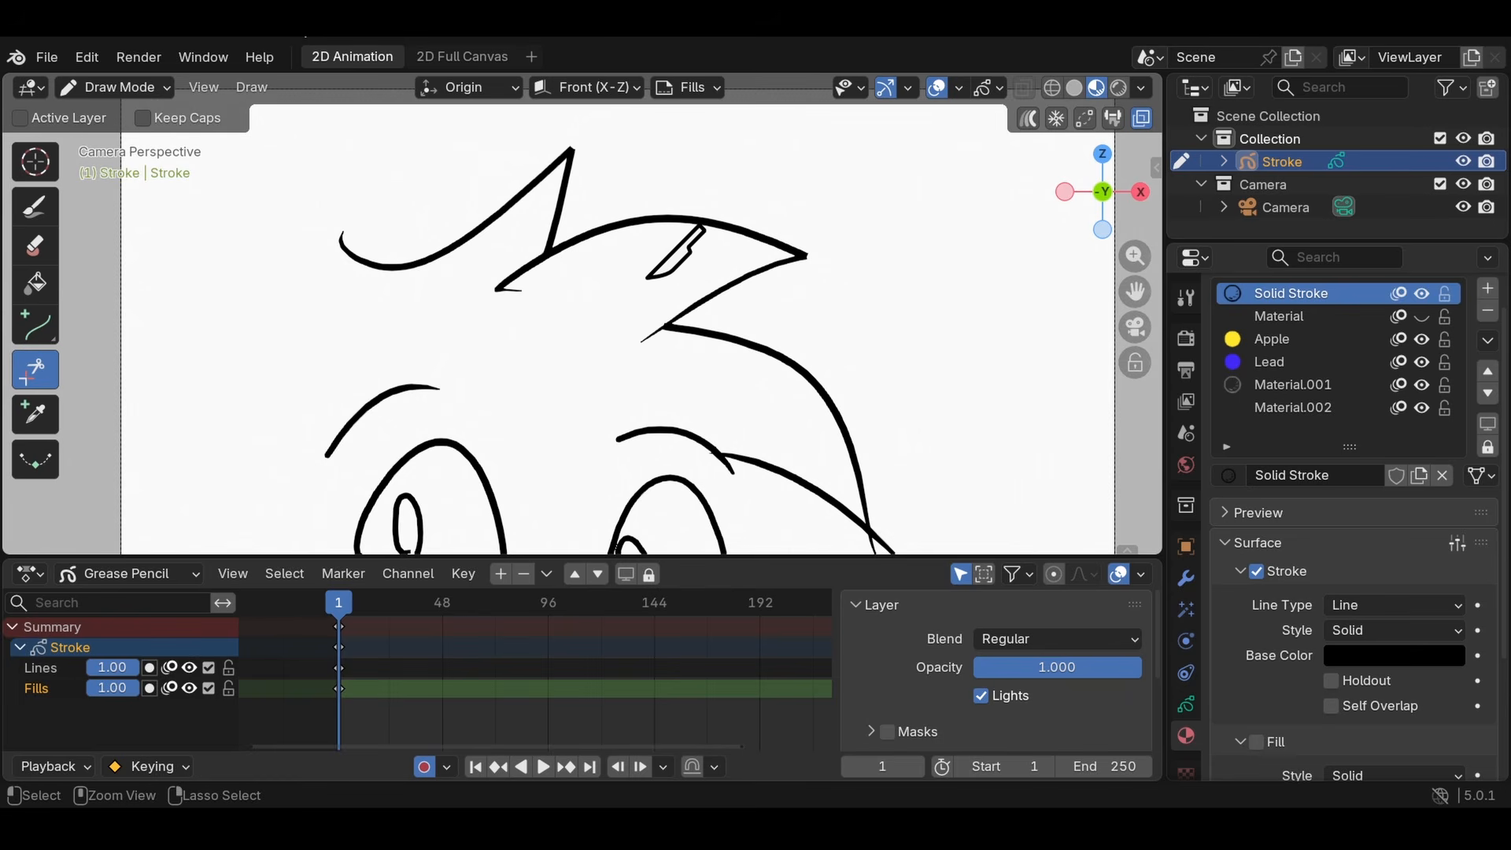
mouse_move(553, 287)
left_mouse_down()
mouse_move(520, 295)
mouse_move(533, 286)
left_mouse_up()
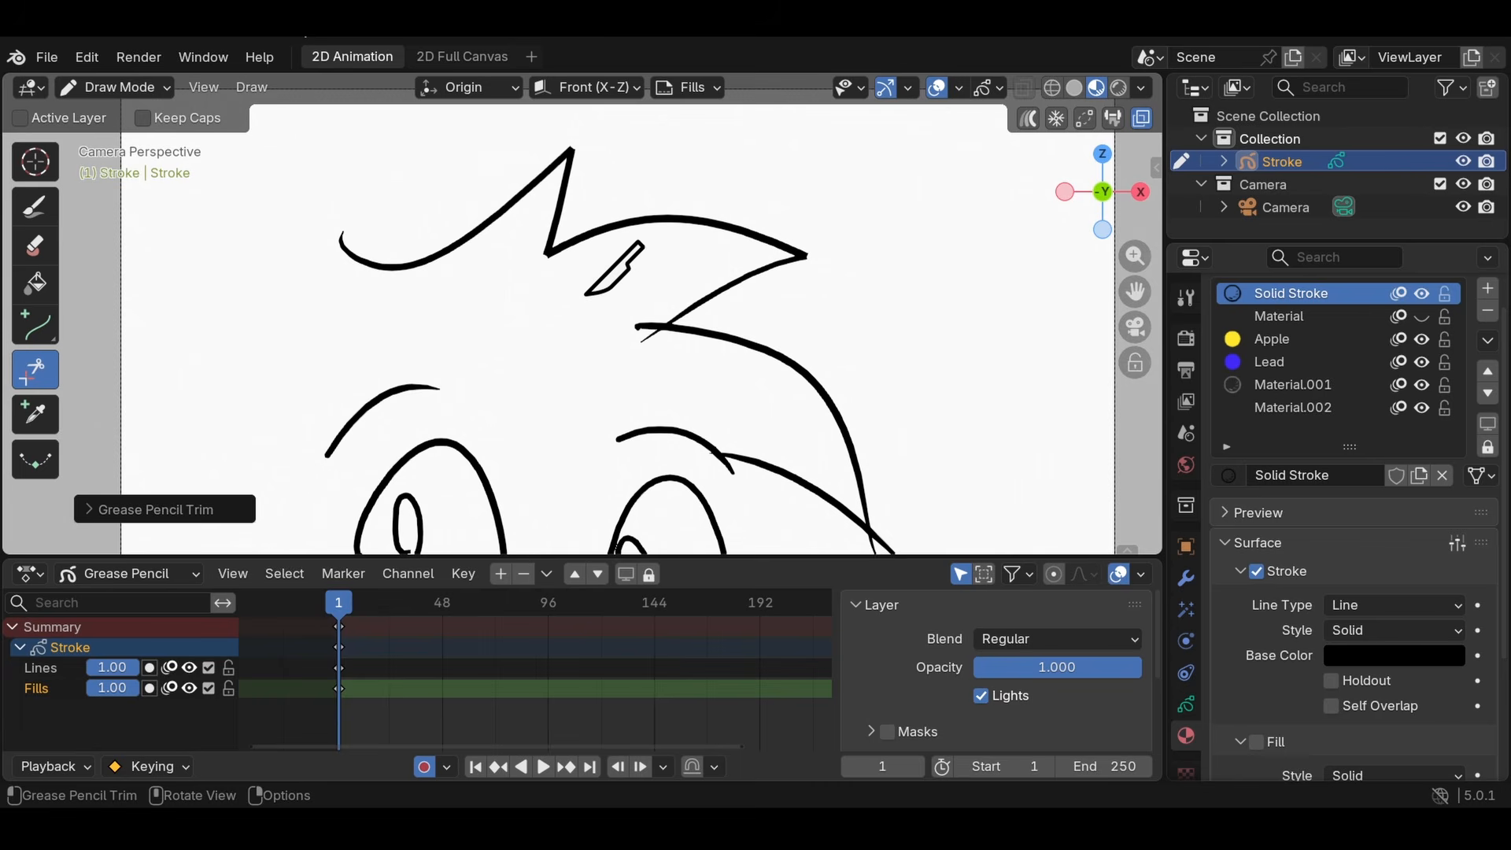
mouse_move(670, 305)
left_mouse_down()
mouse_move(609, 318)
mouse_move(622, 309)
mouse_move(592, 344)
left_mouse_up()
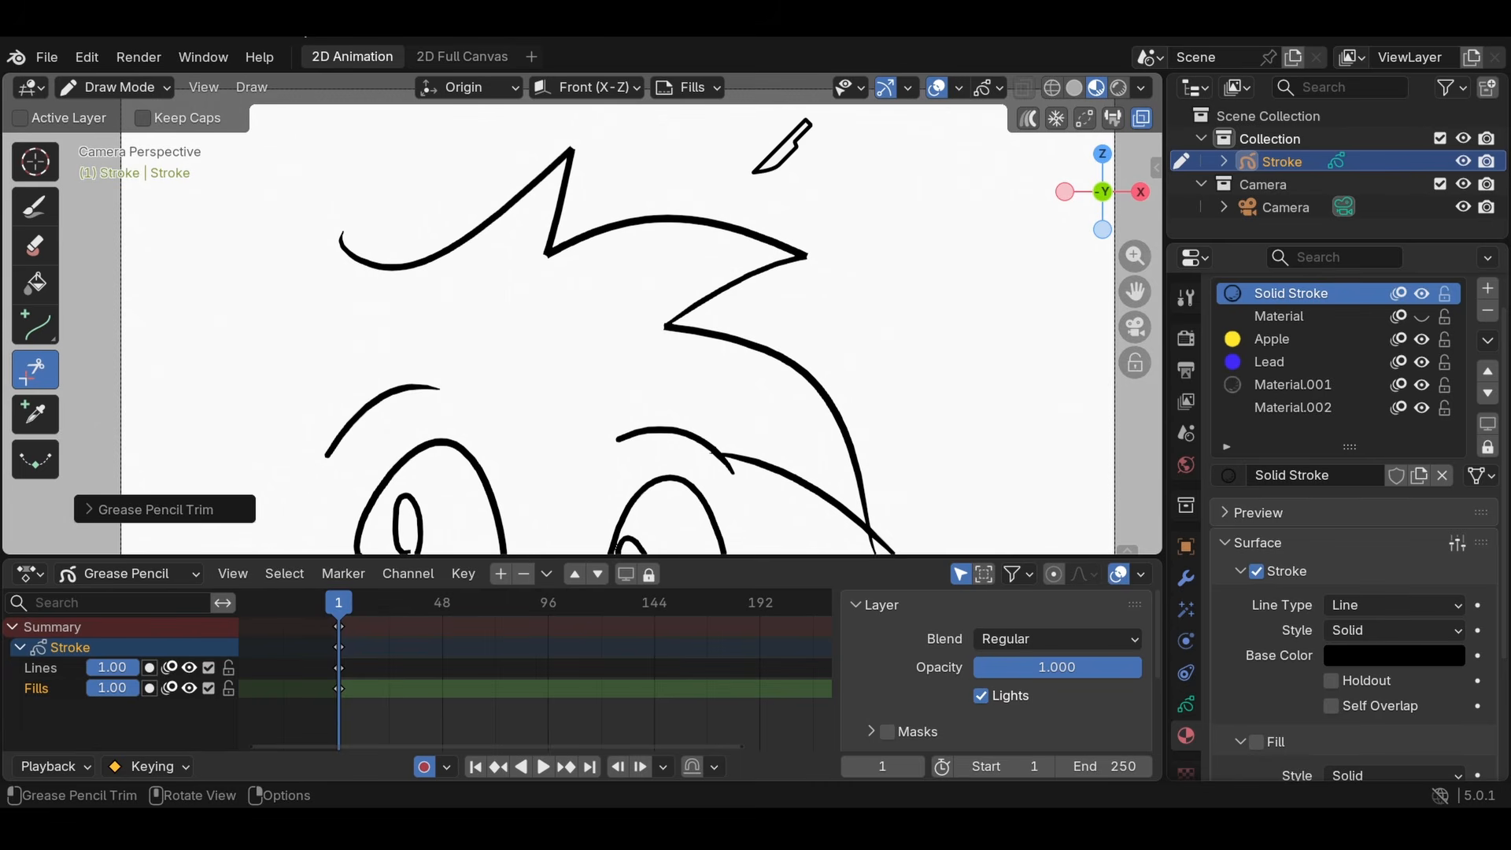
middle_click_drag(782, 213, 705, 85, "shift")
mouse_move(797, 428)
left_mouse_down()
mouse_move(854, 423)
mouse_move(853, 441)
left_mouse_up()
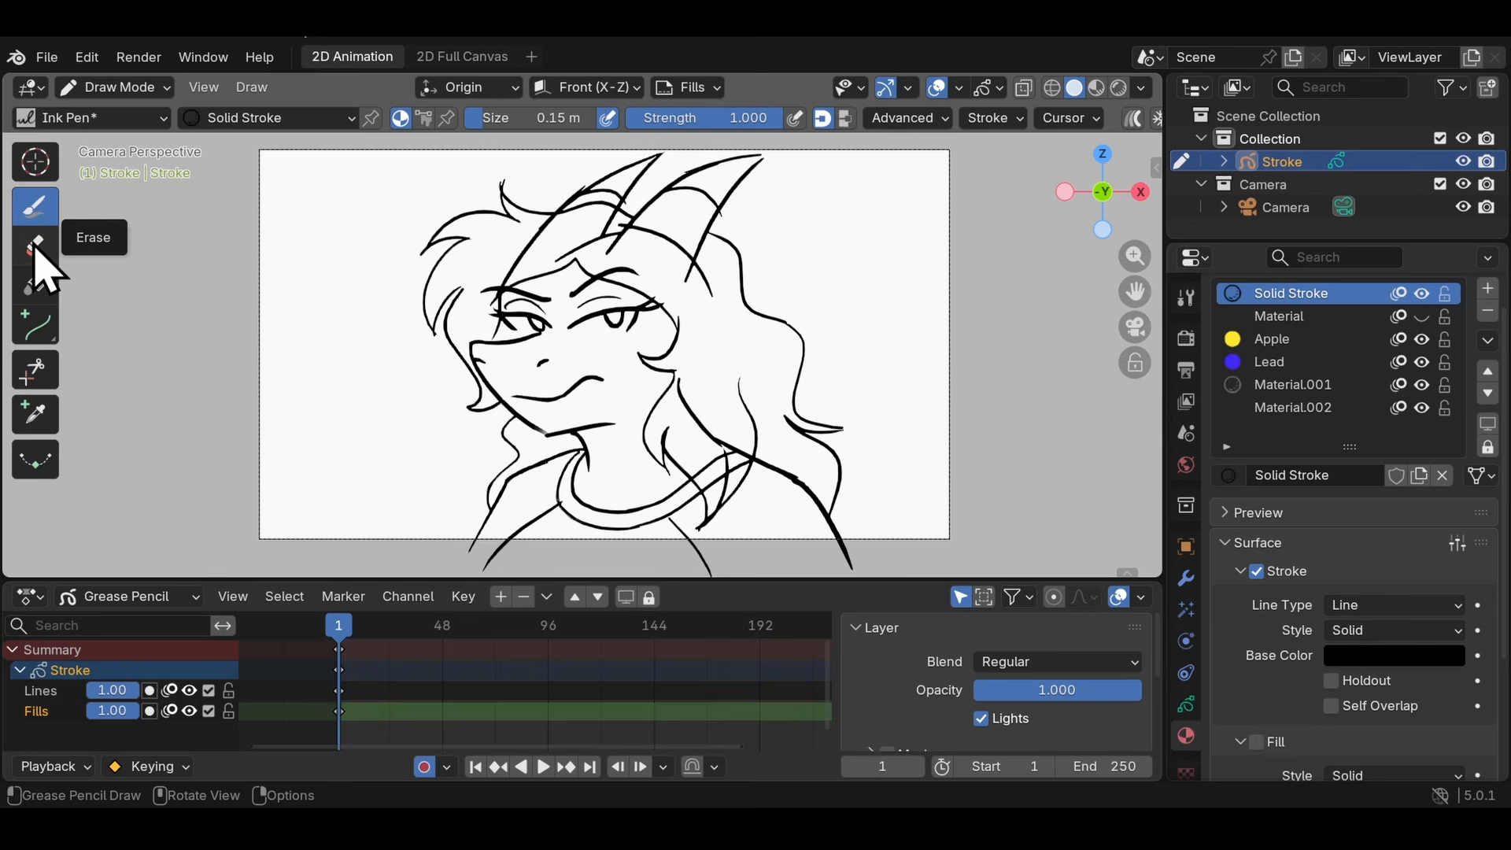
- With the Trim tool, remove the shoulder lines crossing the long hair and the horn lines running through the character's head
left_click(46, 381)
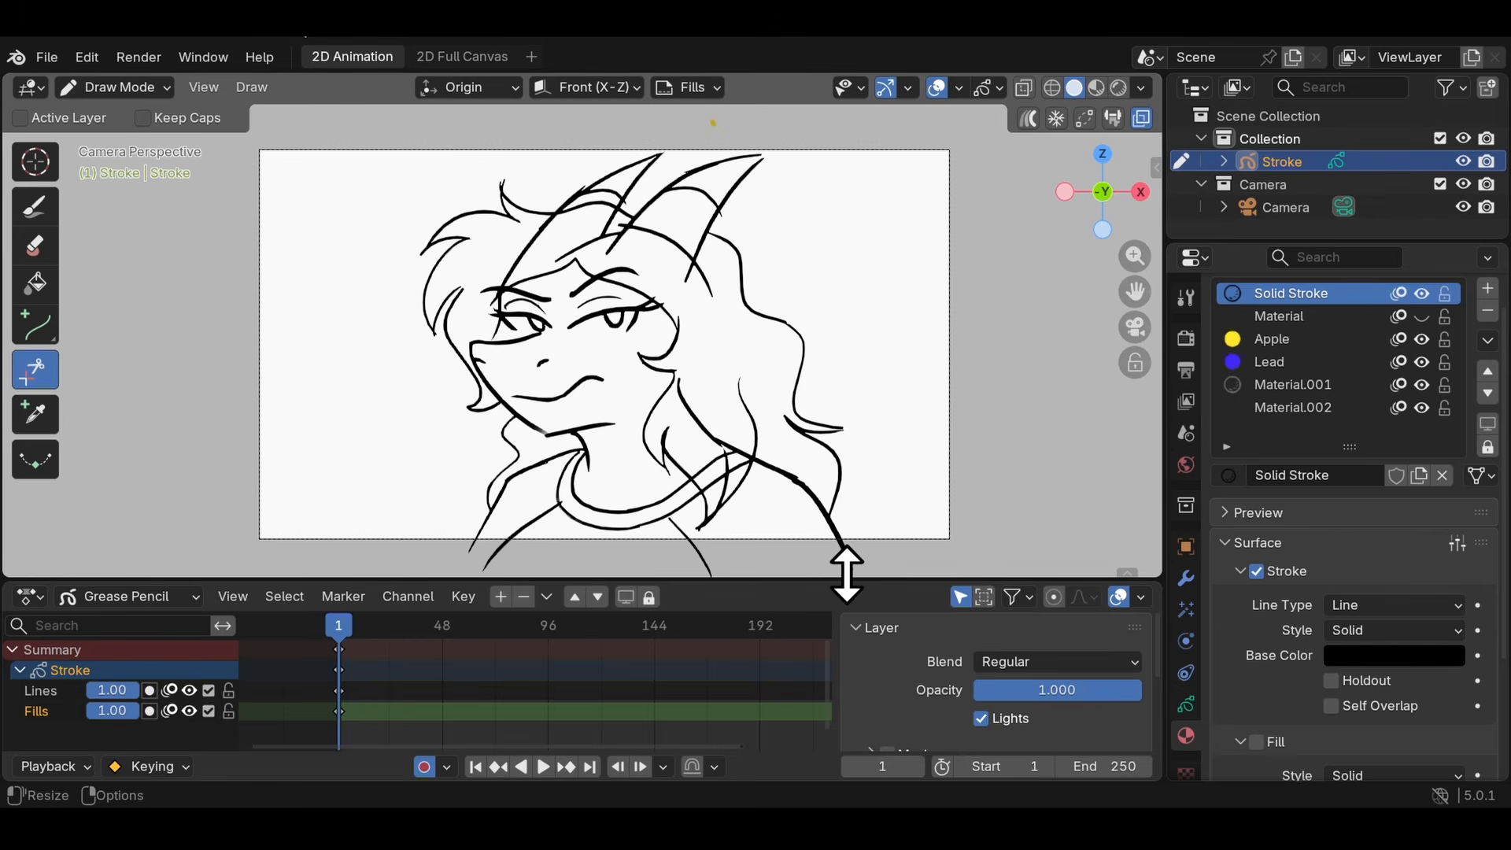
mouse_move(719, 419)
left_mouse_down()
mouse_move(683, 397)
mouse_move(717, 457)
mouse_move(739, 458)
mouse_move(736, 474)
mouse_move(711, 464)
mouse_move(722, 476)
left_mouse_up()
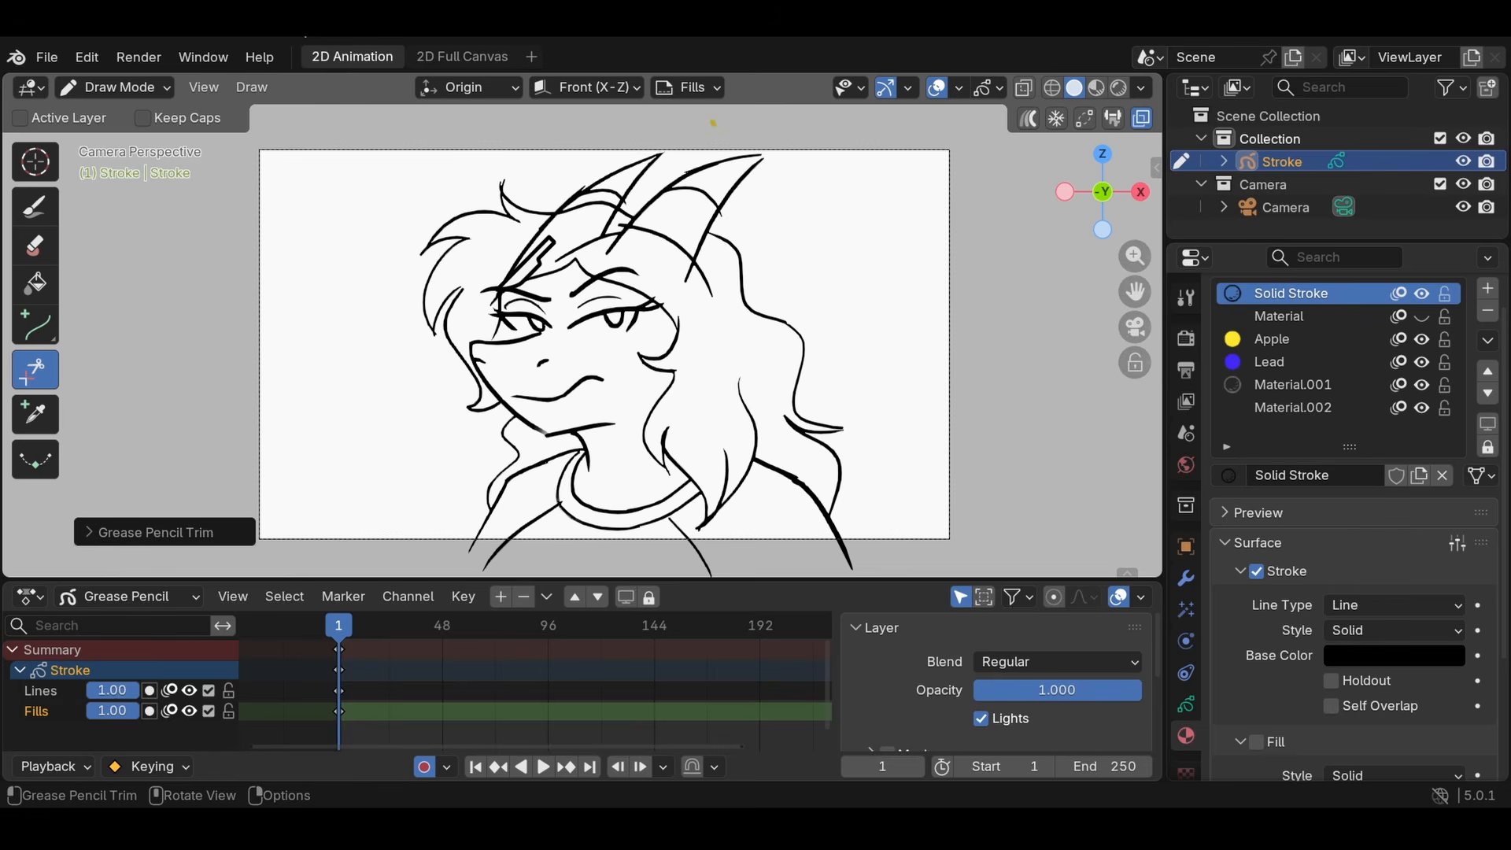
mouse_move(499, 264)
left_mouse_down()
mouse_move(526, 277)
mouse_move(516, 244)
mouse_move(604, 233)
left_mouse_up()
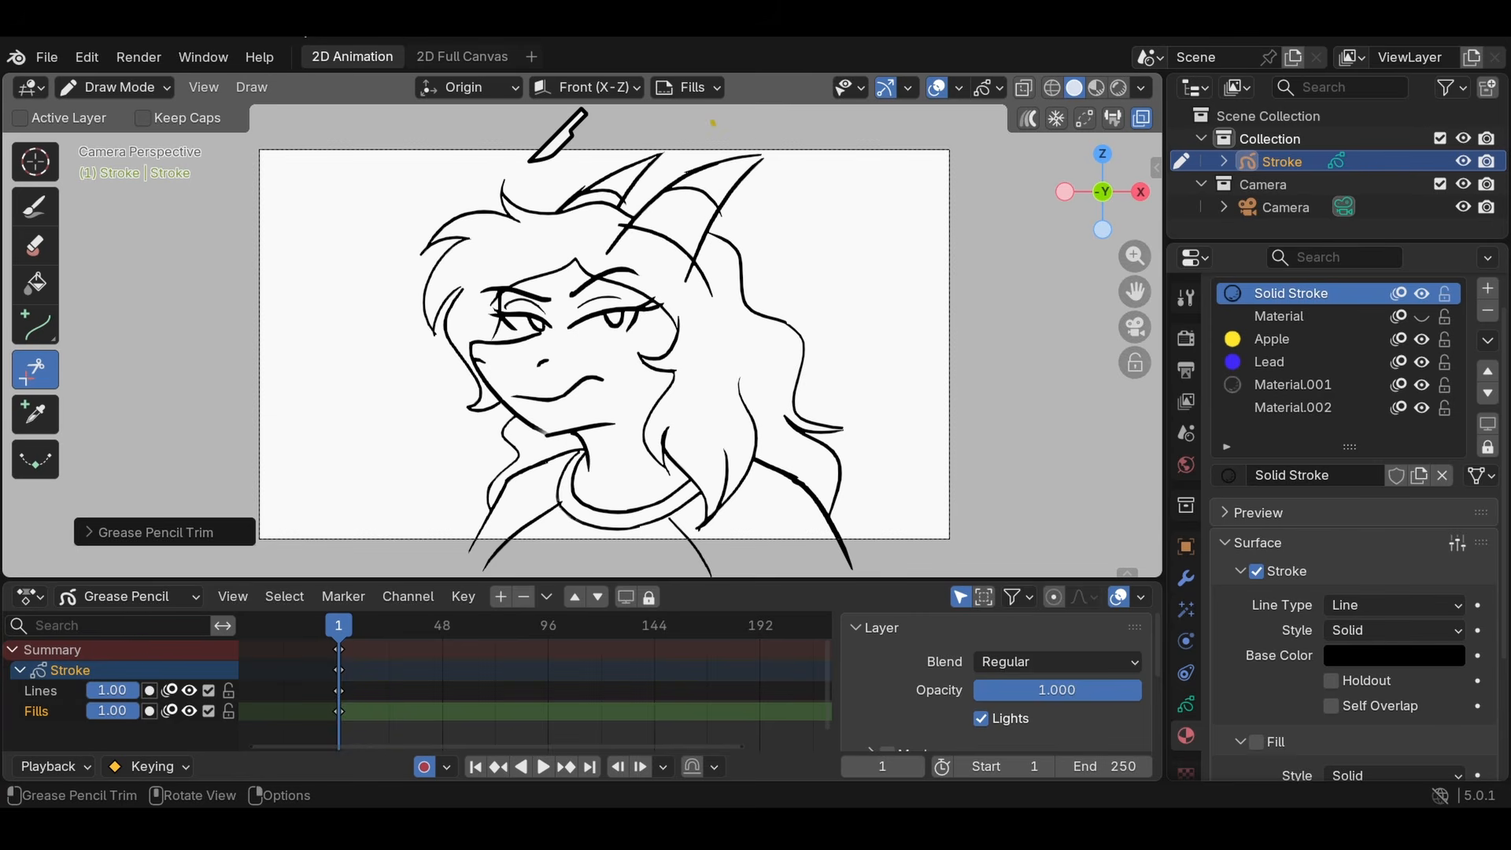
left_click_drag(489, 167, 507, 169)
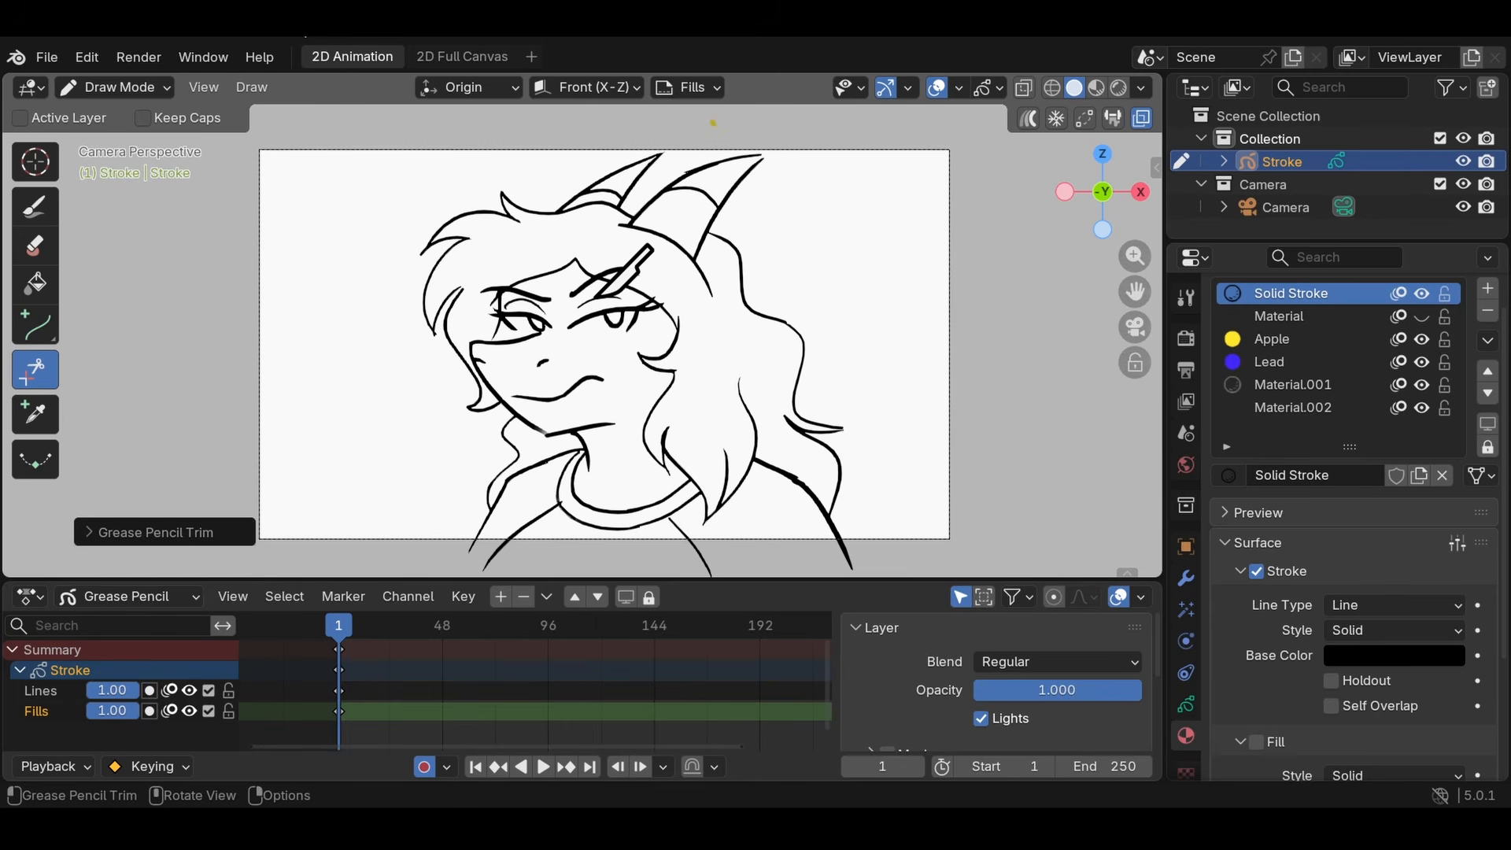
- Toggle the Stroke object between Draw Mode and Edit Mode, finishing in Edit Mode
key("Tab")
scroll(785, 287, "down", 1)
key("Tab")
key("Tab")
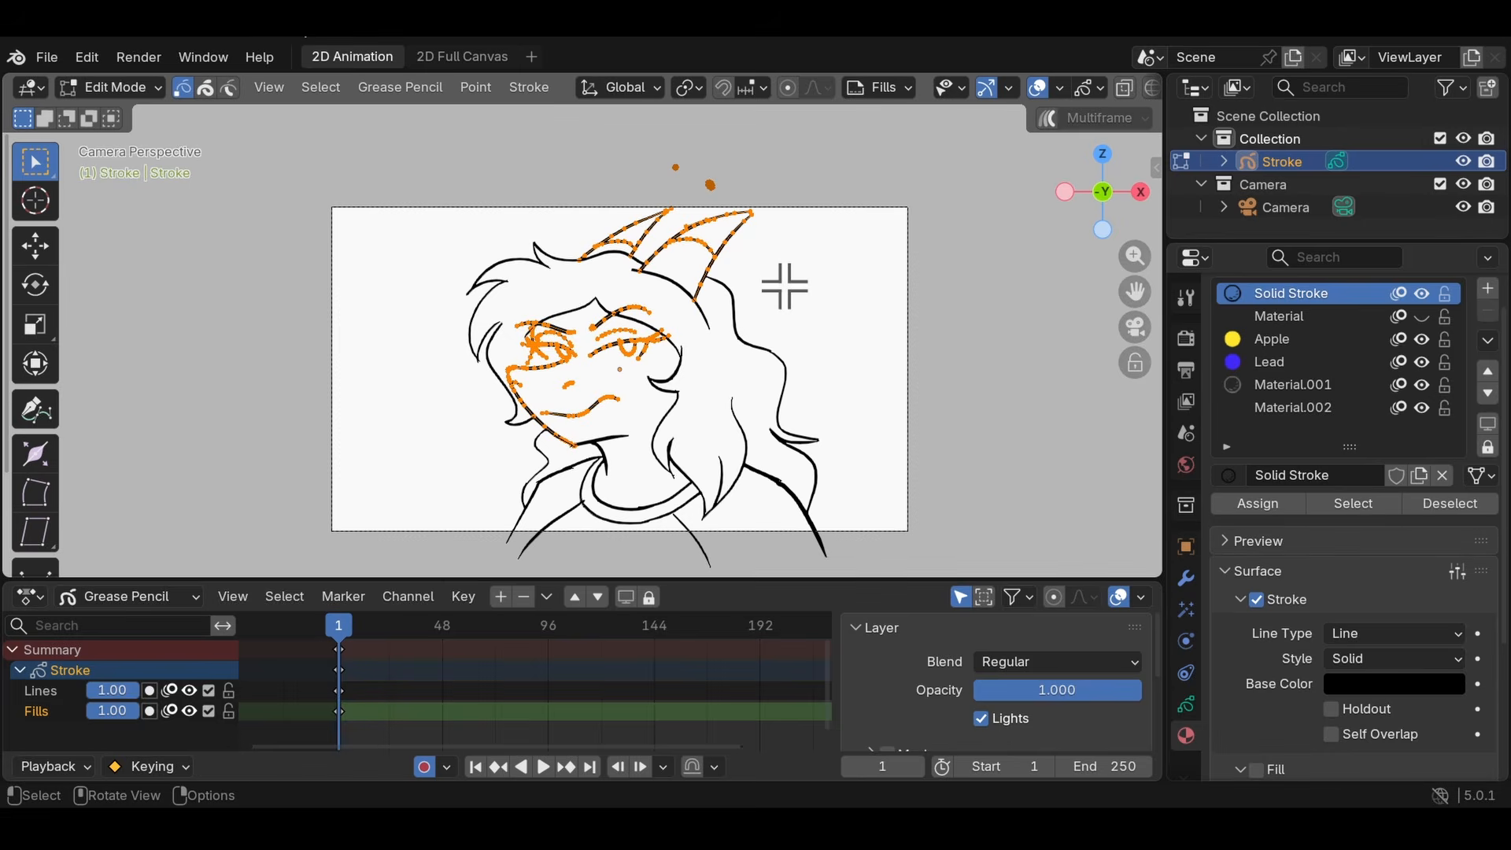
key("Tab")
key("Tab")
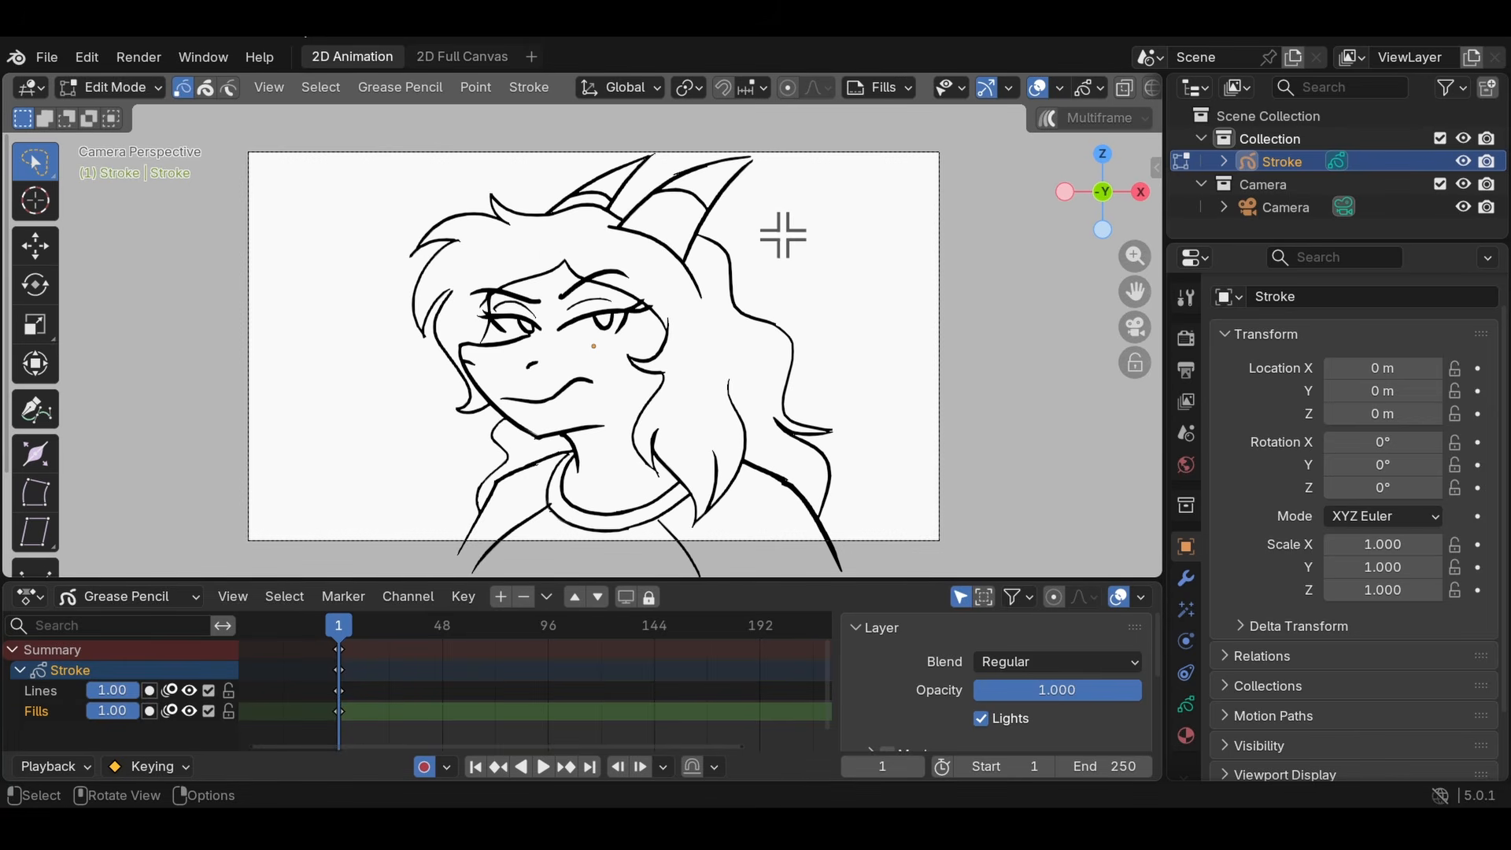
- Select all strokes and try scaling, rotating and moving the whole drawing, undoing the transforms
key("a")
key("s")
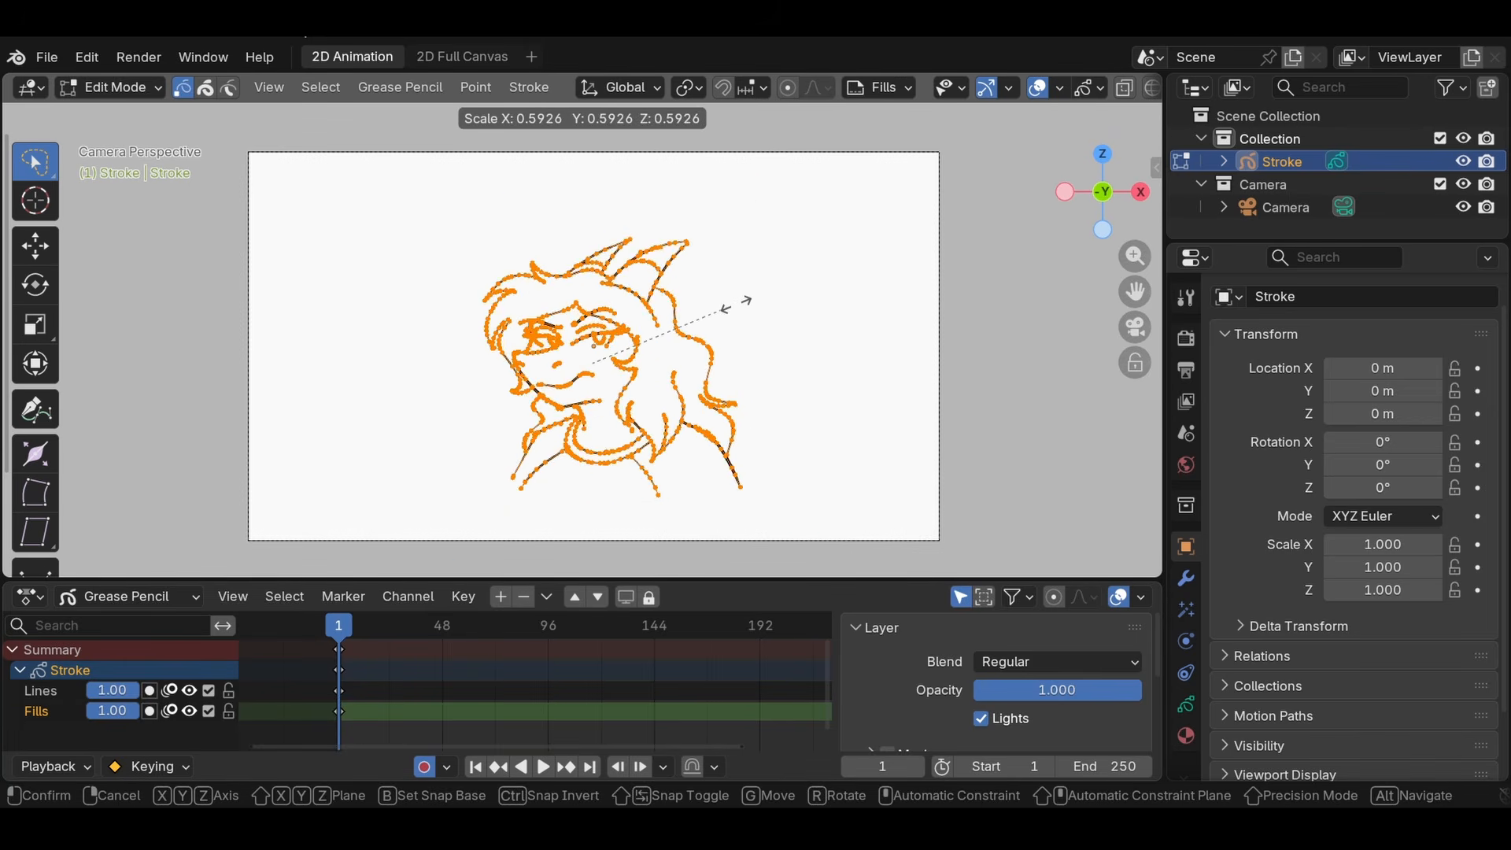
left_click(939, 224)
key("ctrl+z")
key("r")
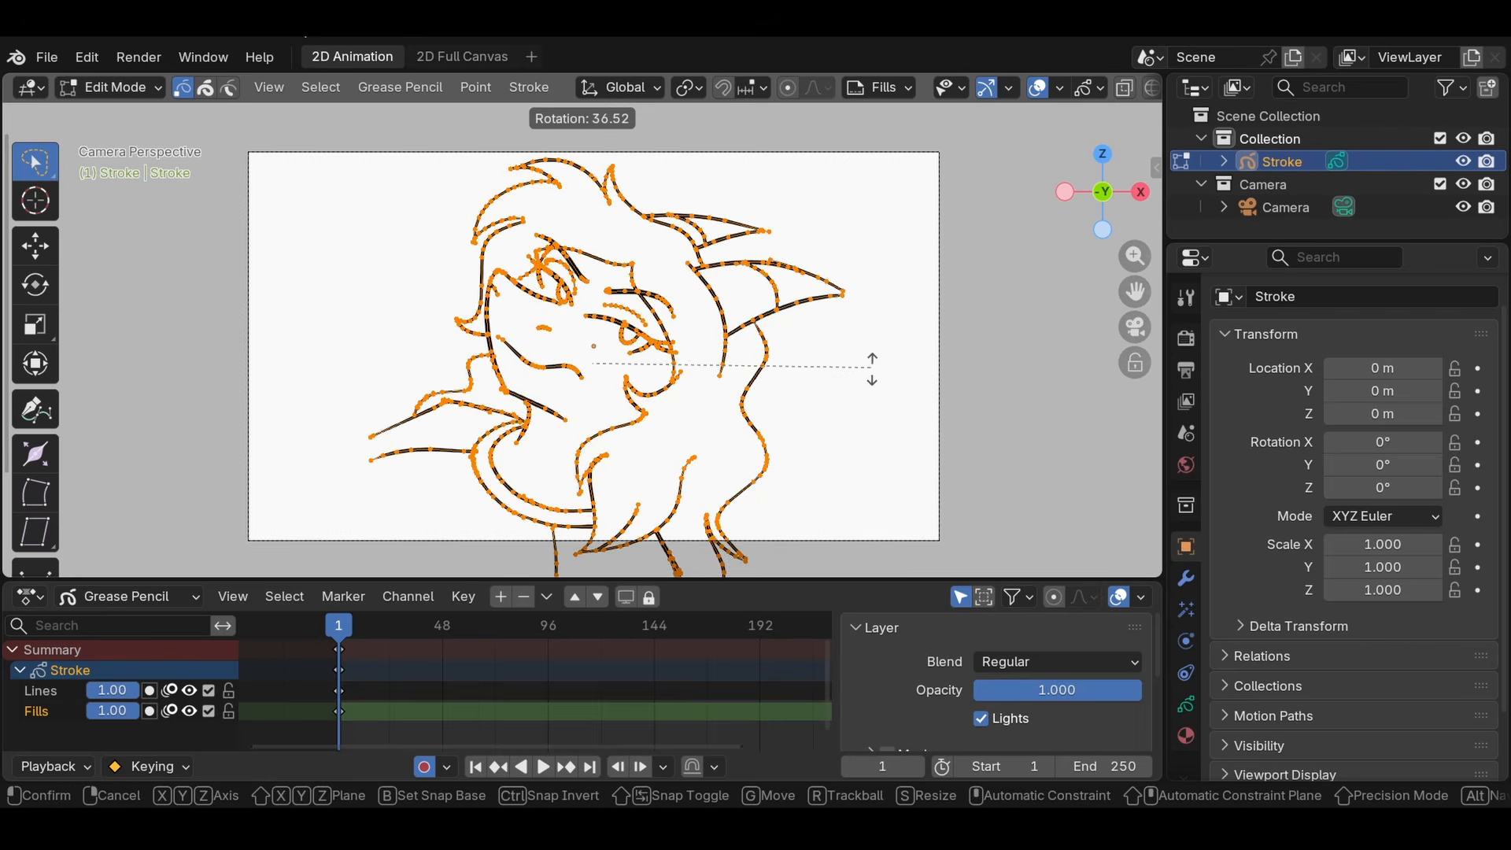
left_click(809, 226)
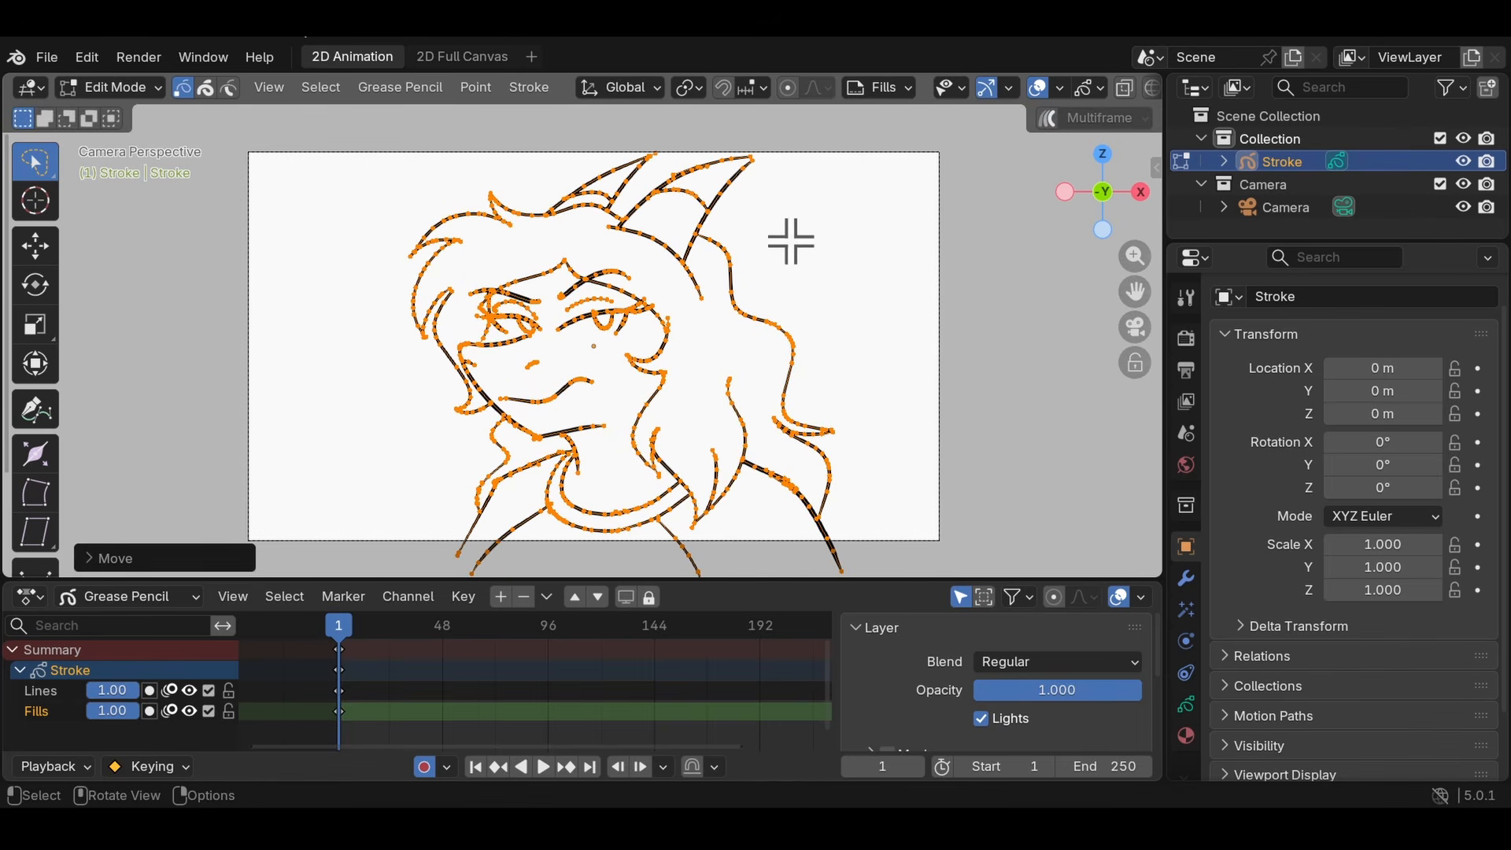
key("g")
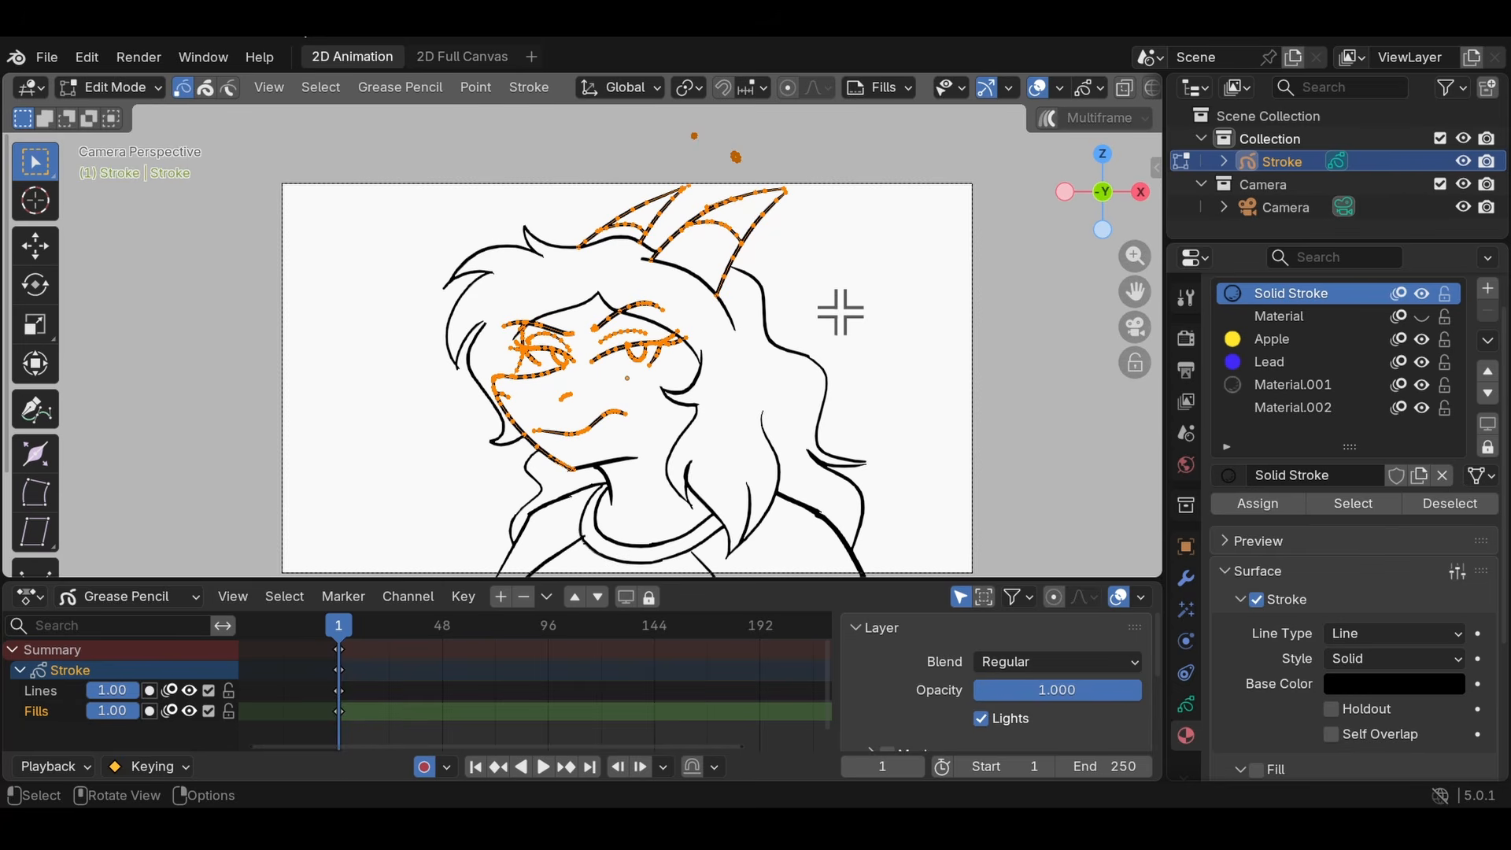
- Select every stroke of the drawing, clear the selection and select everything again
key("a")
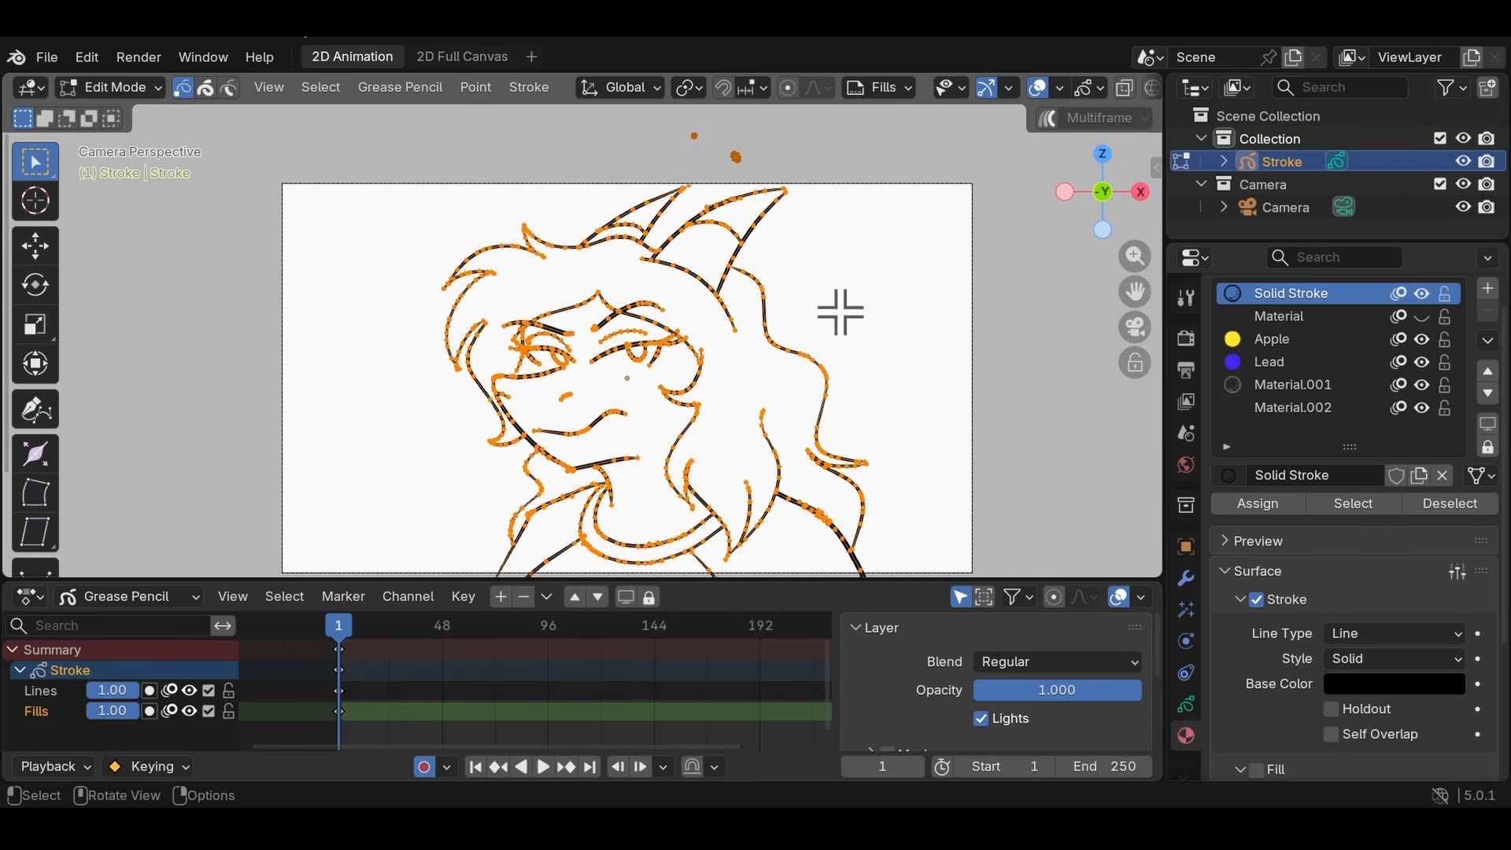
key("alt+a")
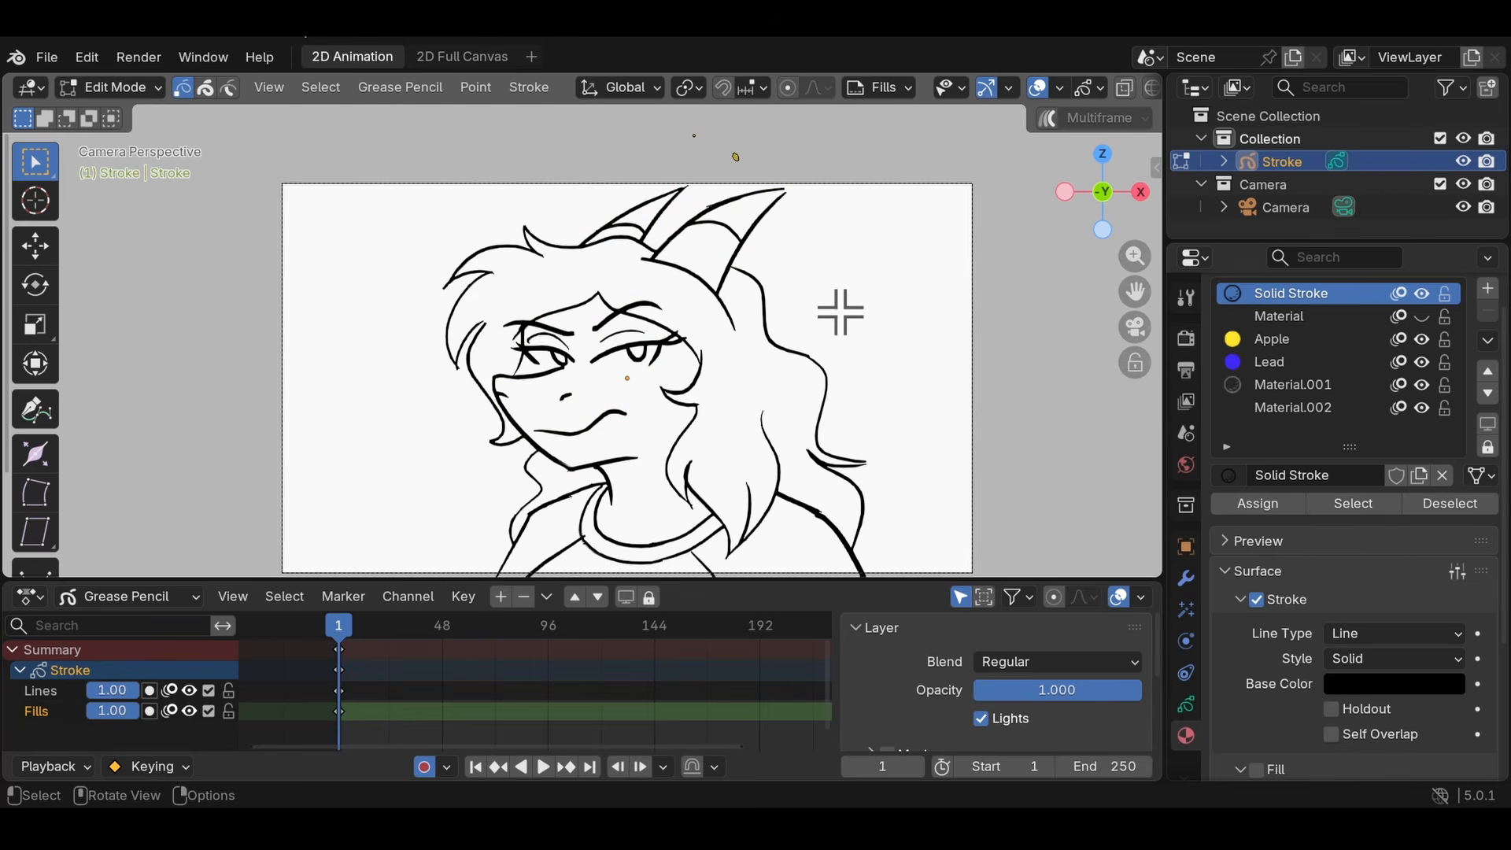
key("a")
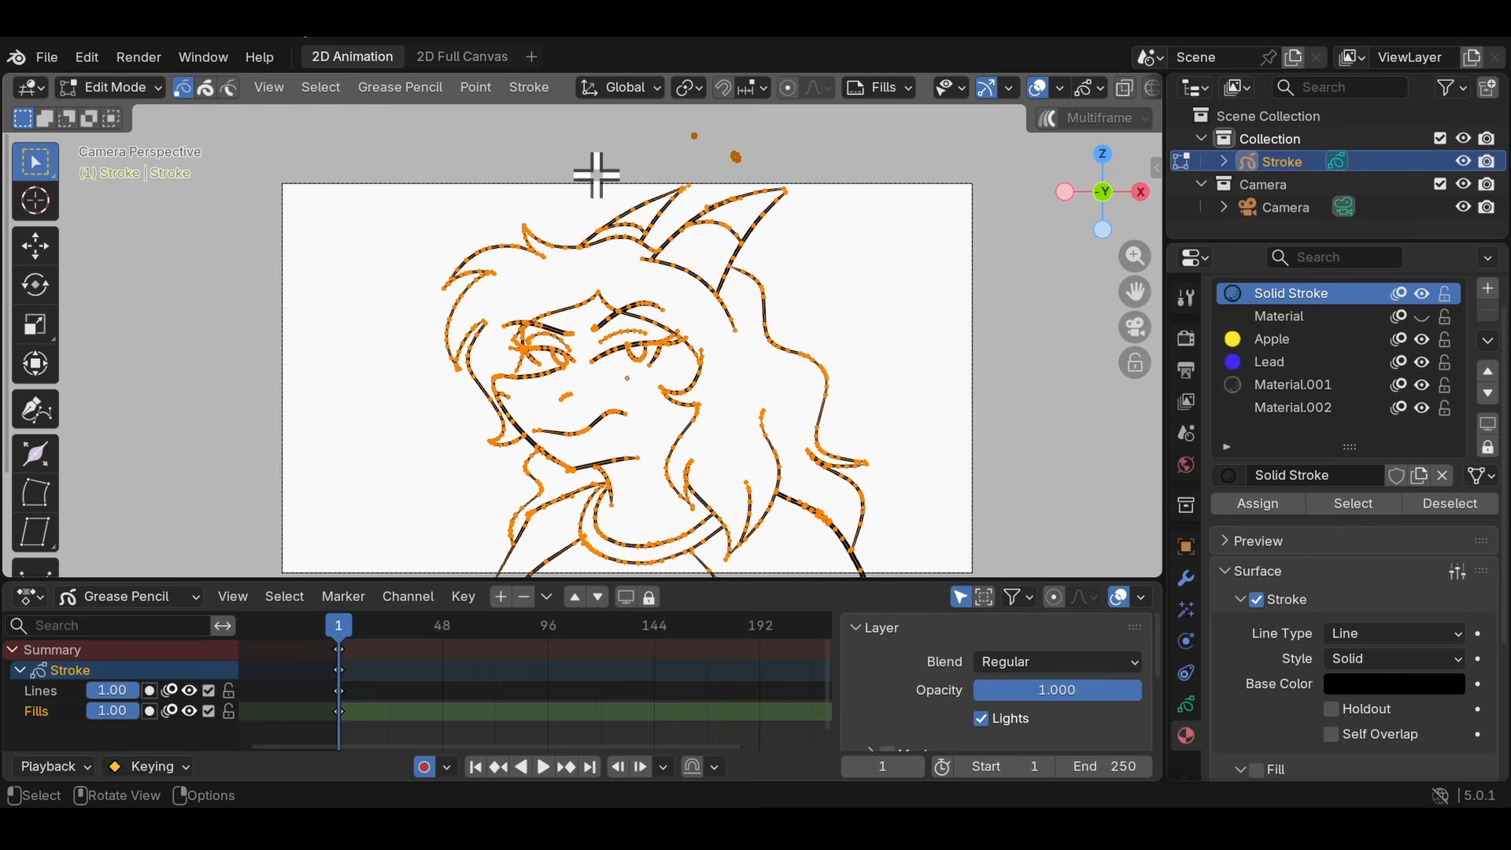
- Try enlarging all strokes with Scale Thickness off, then undo the resize
left_click(529, 87)
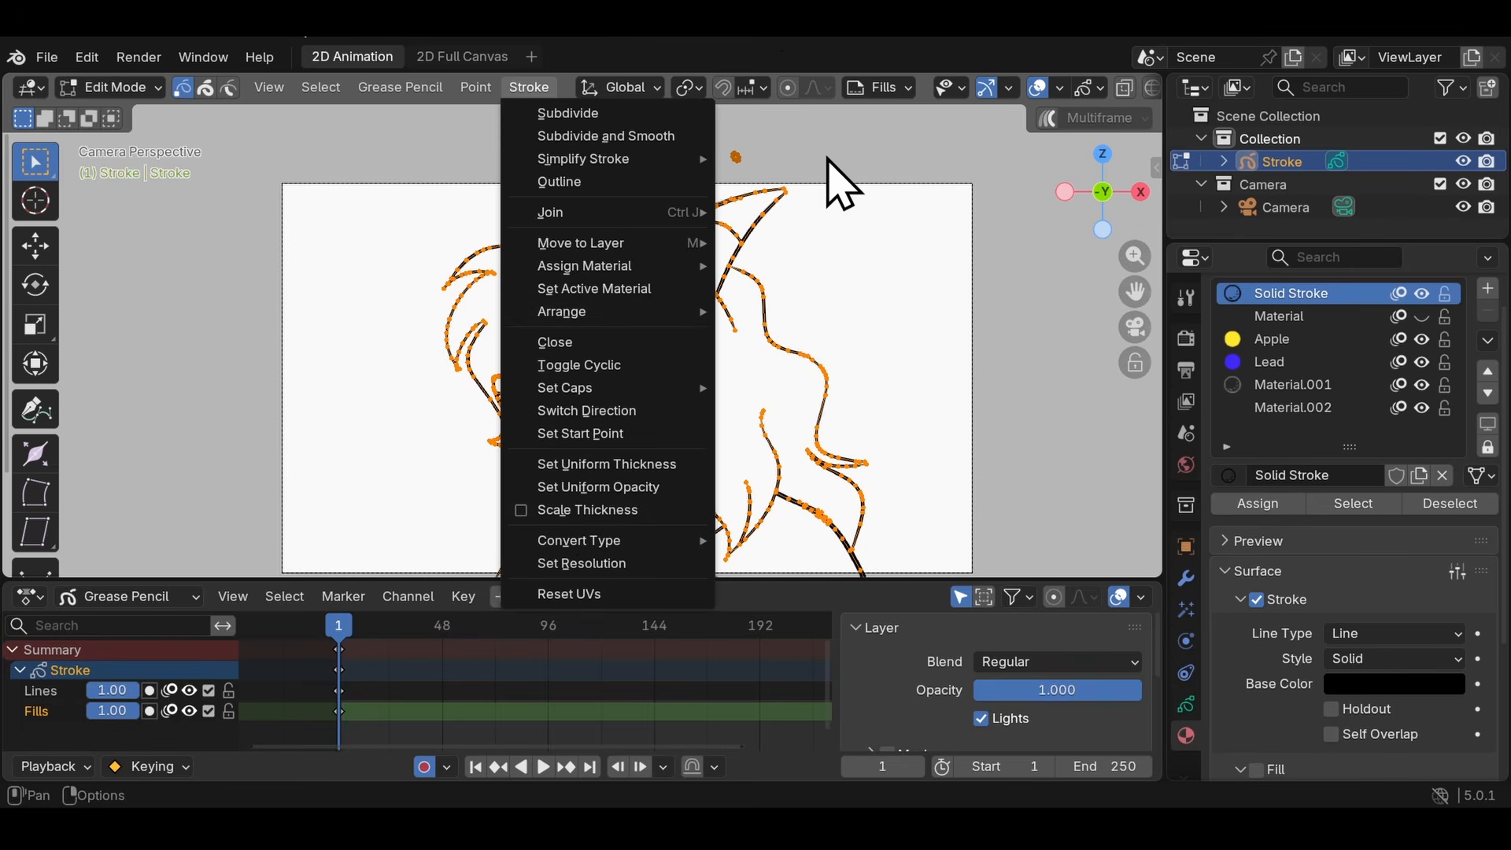
key("s")
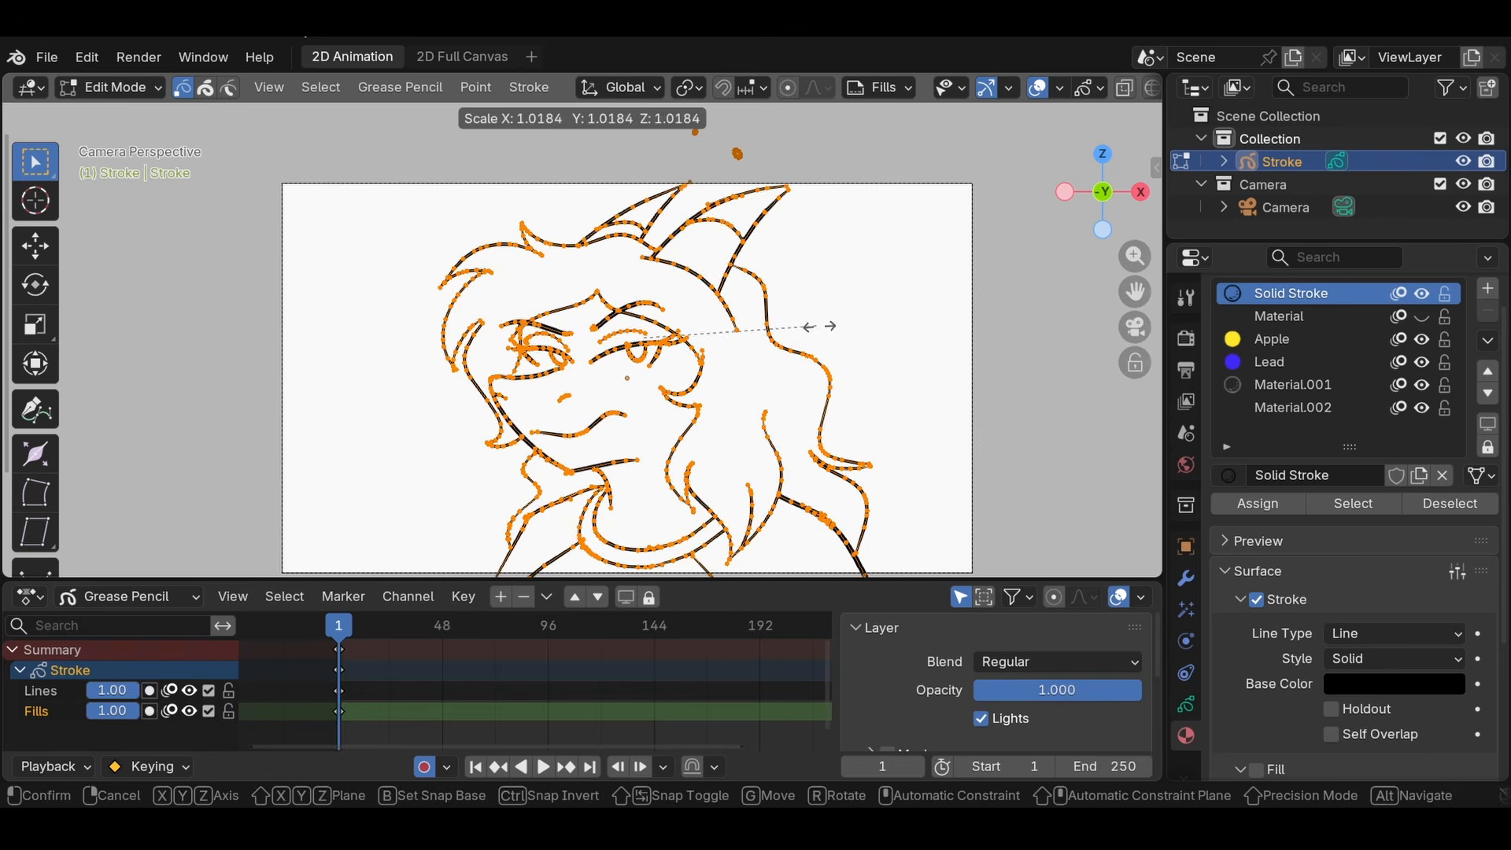
left_click(976, 315)
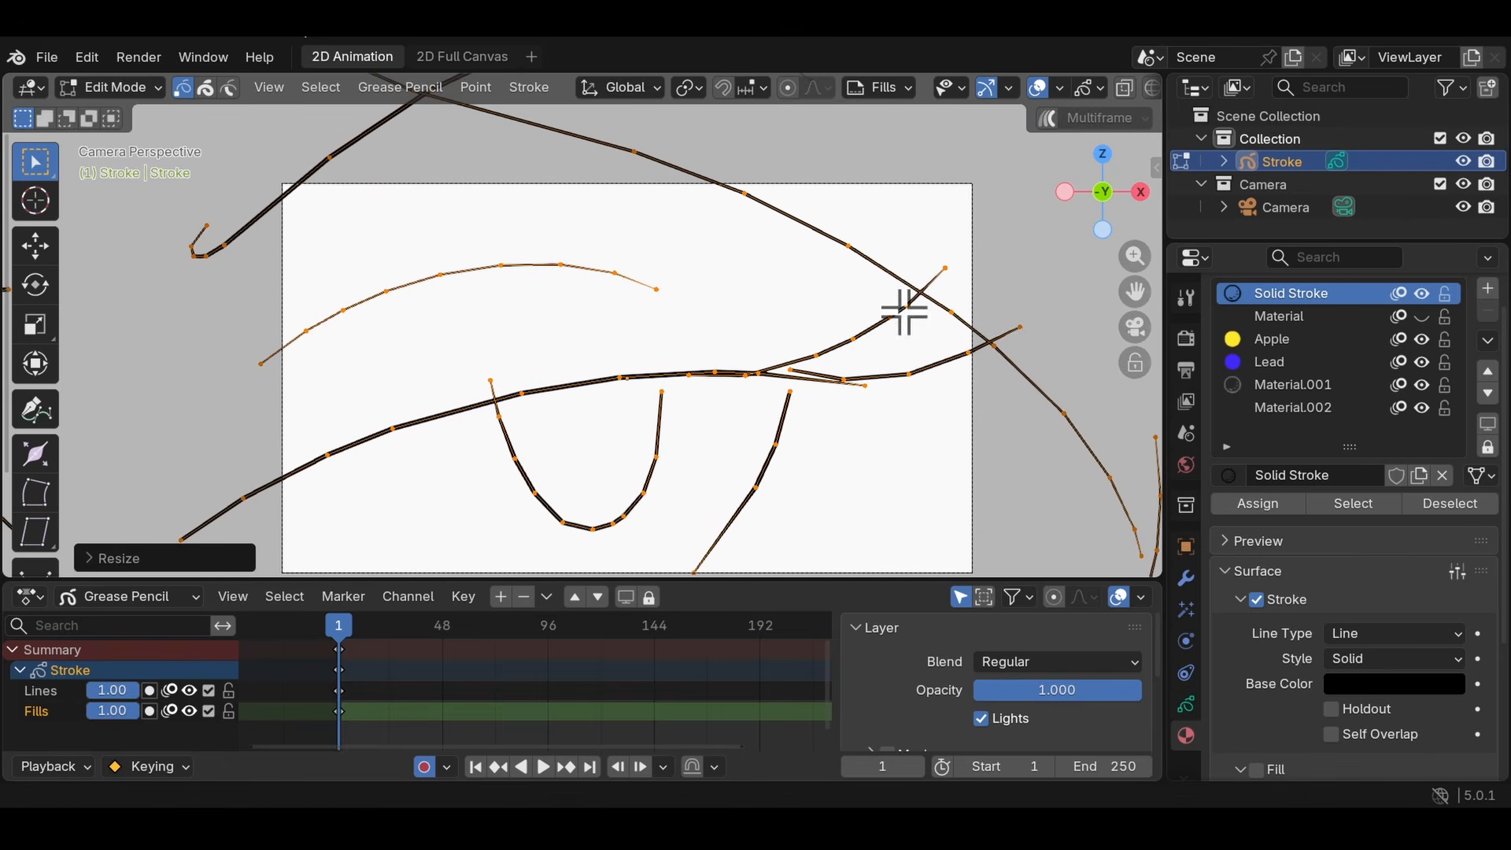
scroll(769, 299, "down", 7)
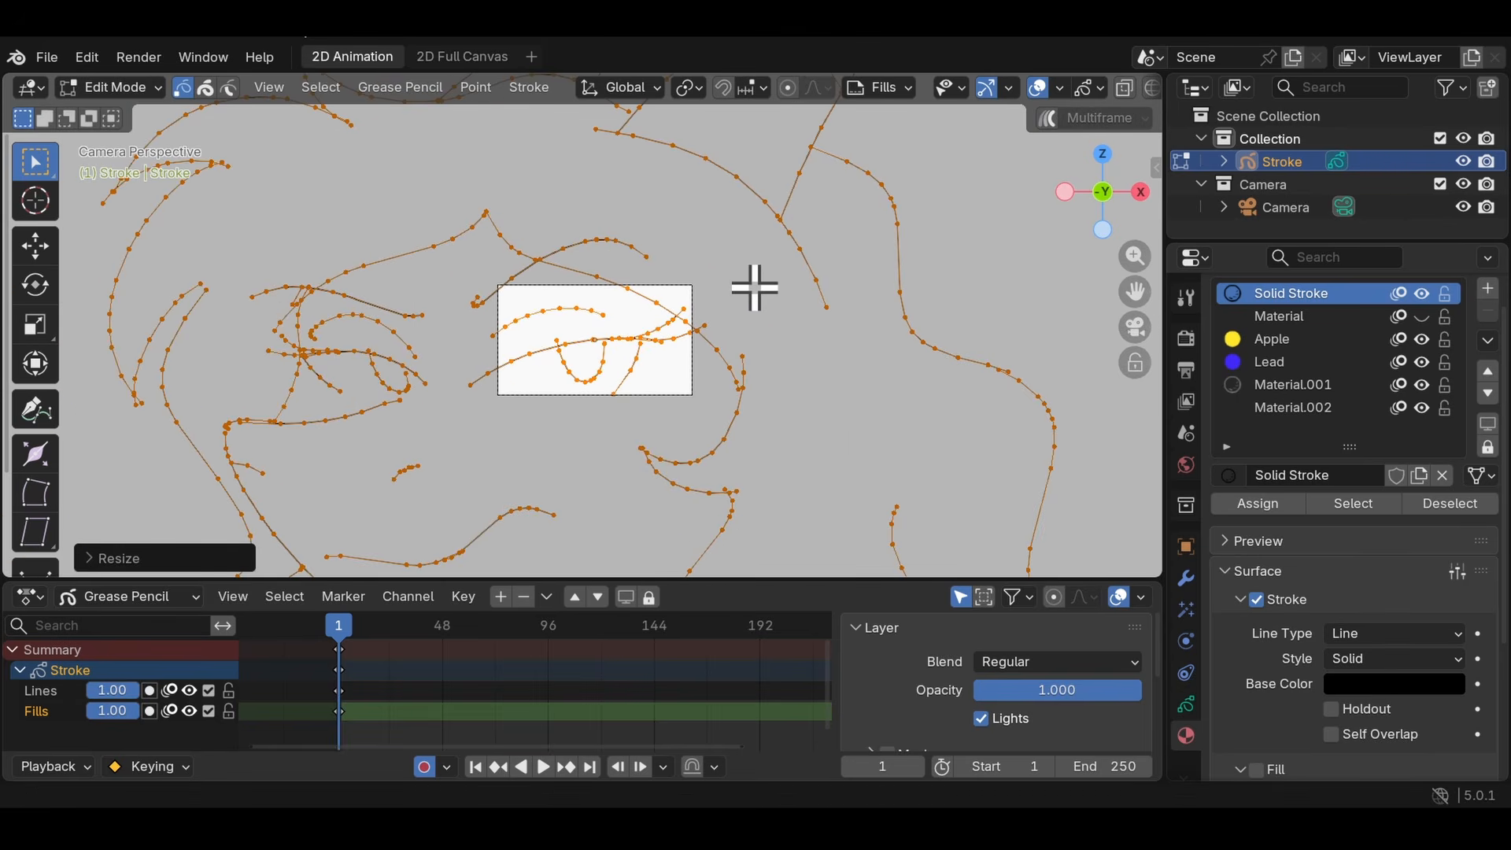
key("Tab")
key("Tab")
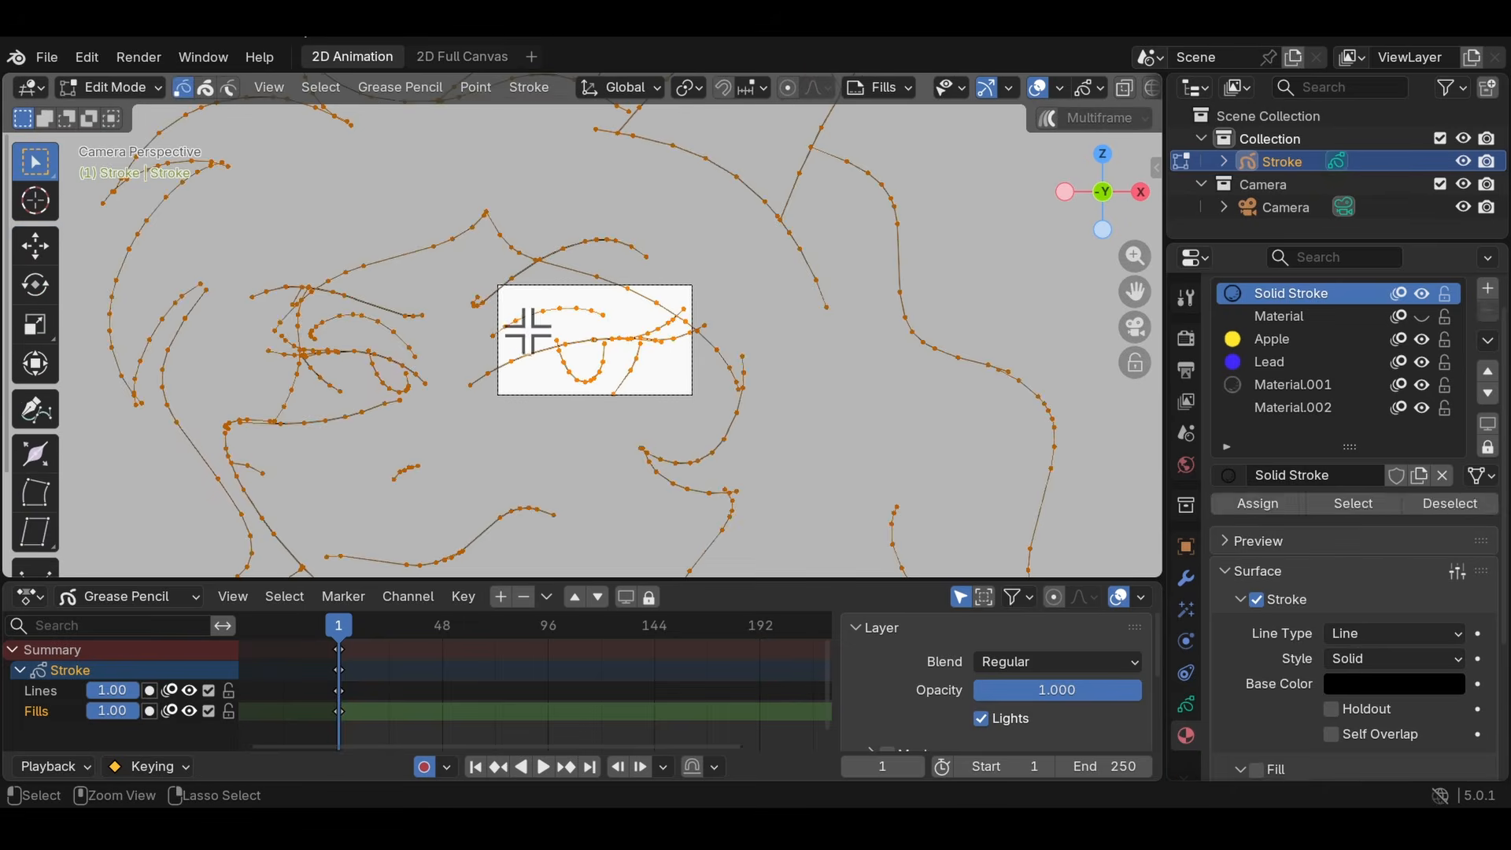
key("ctrl+z")
scroll(526, 299, "up", 7)
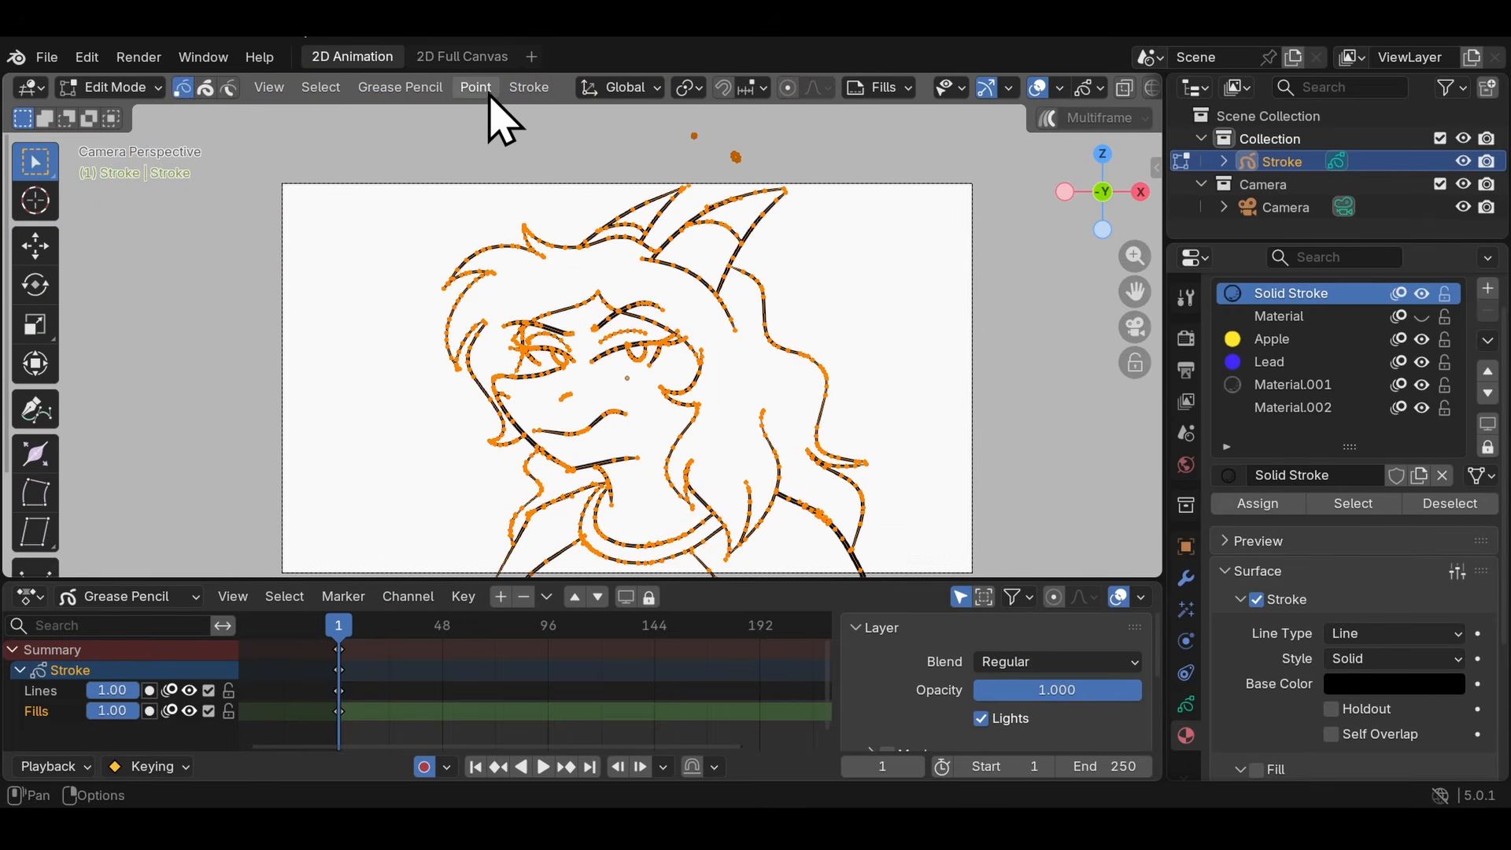
- Enable Scale Thickness for the strokes and scale the selected drawing
left_click(476, 88)
left_click(529, 87)
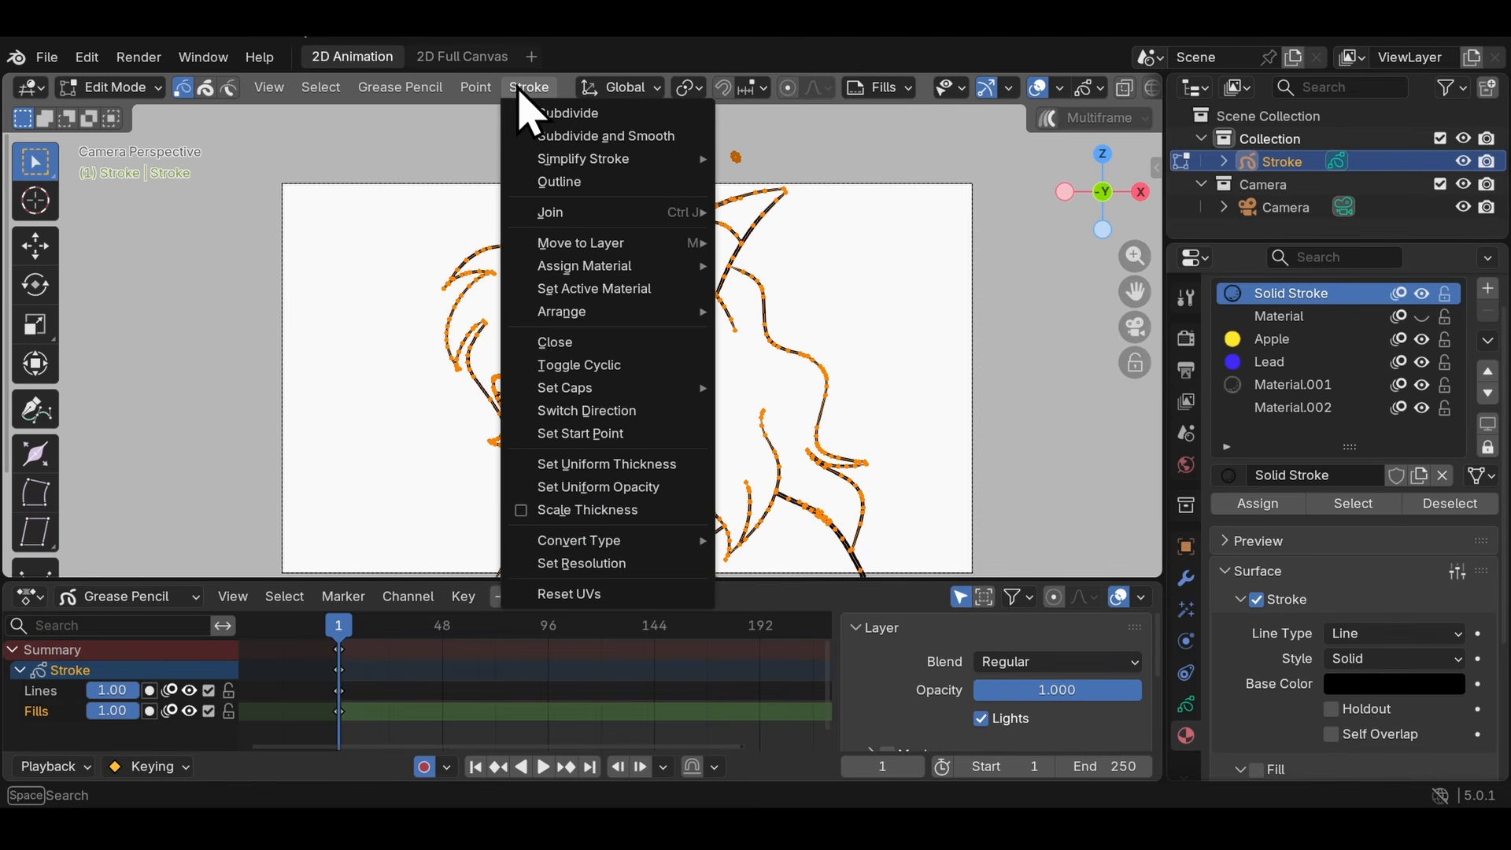
left_click(583, 520)
scroll(766, 358, "down", 4)
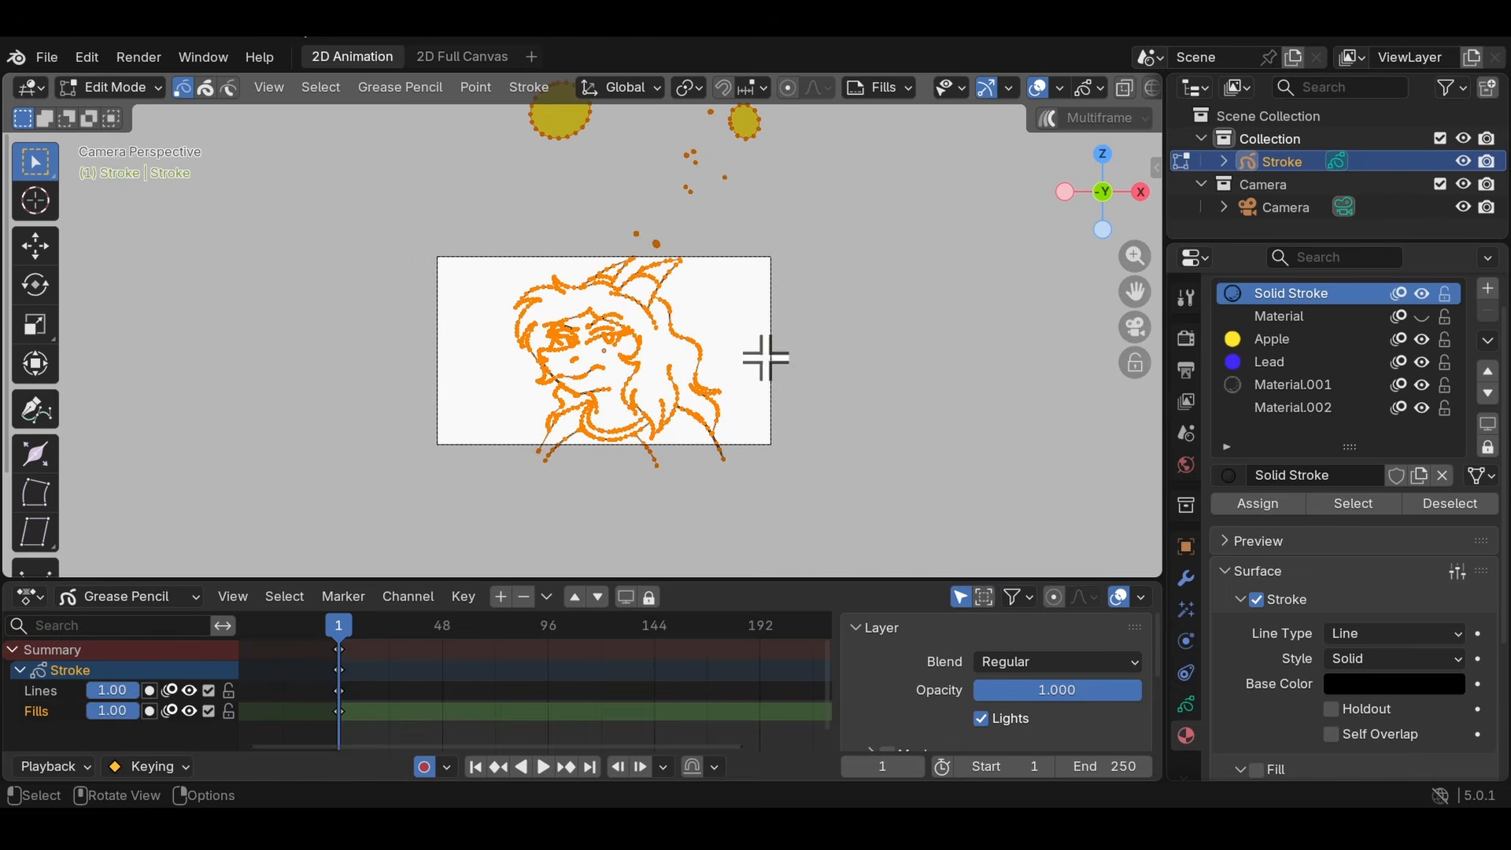
key("s")
left_click(752, 305)
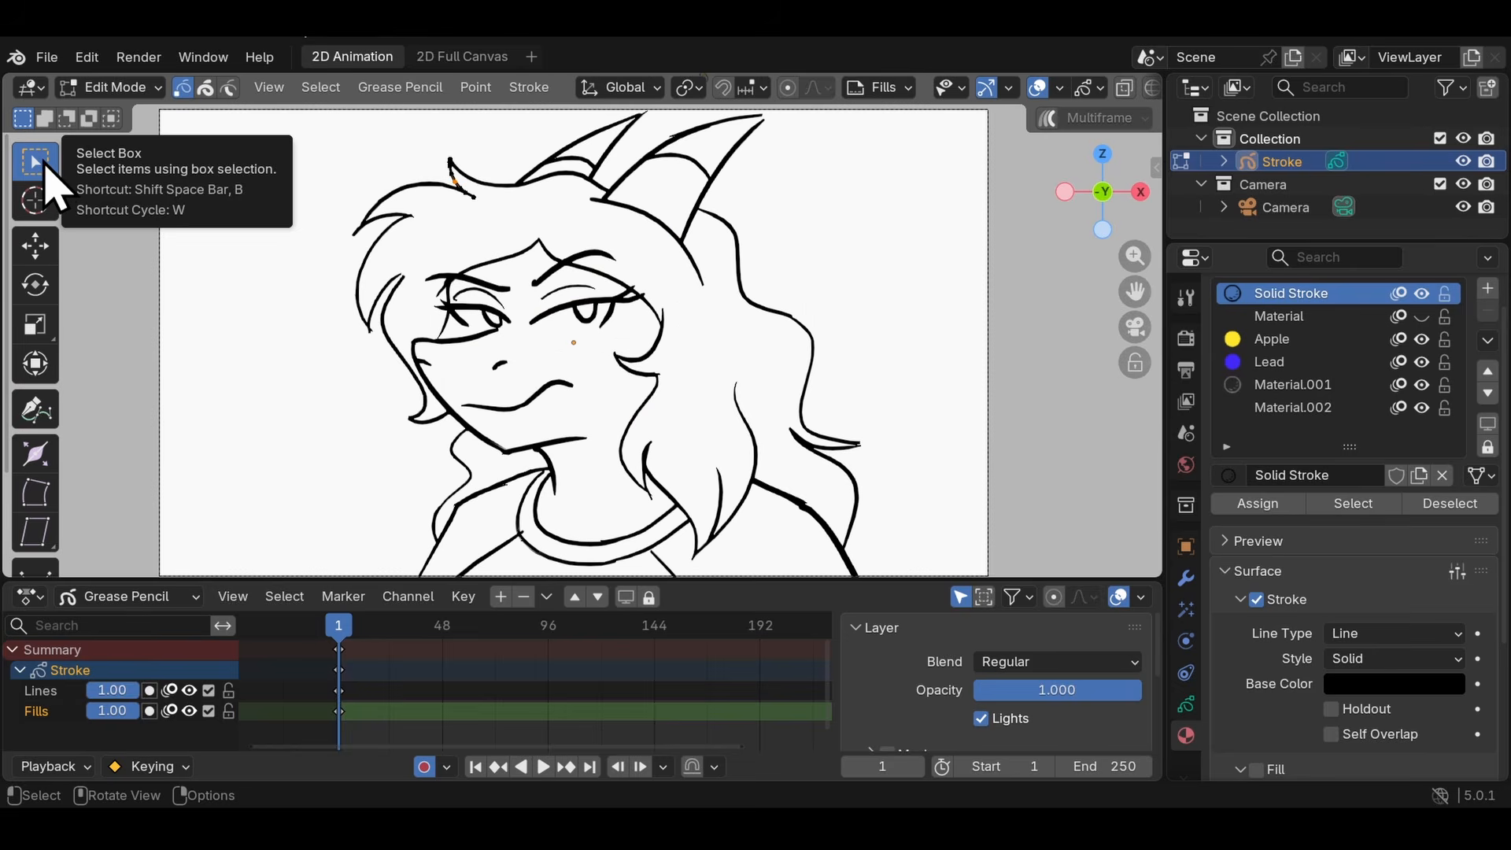
- Use Select Lasso to select the yellow circles and stray dots above the canvas and delete them
left_click(34, 161)
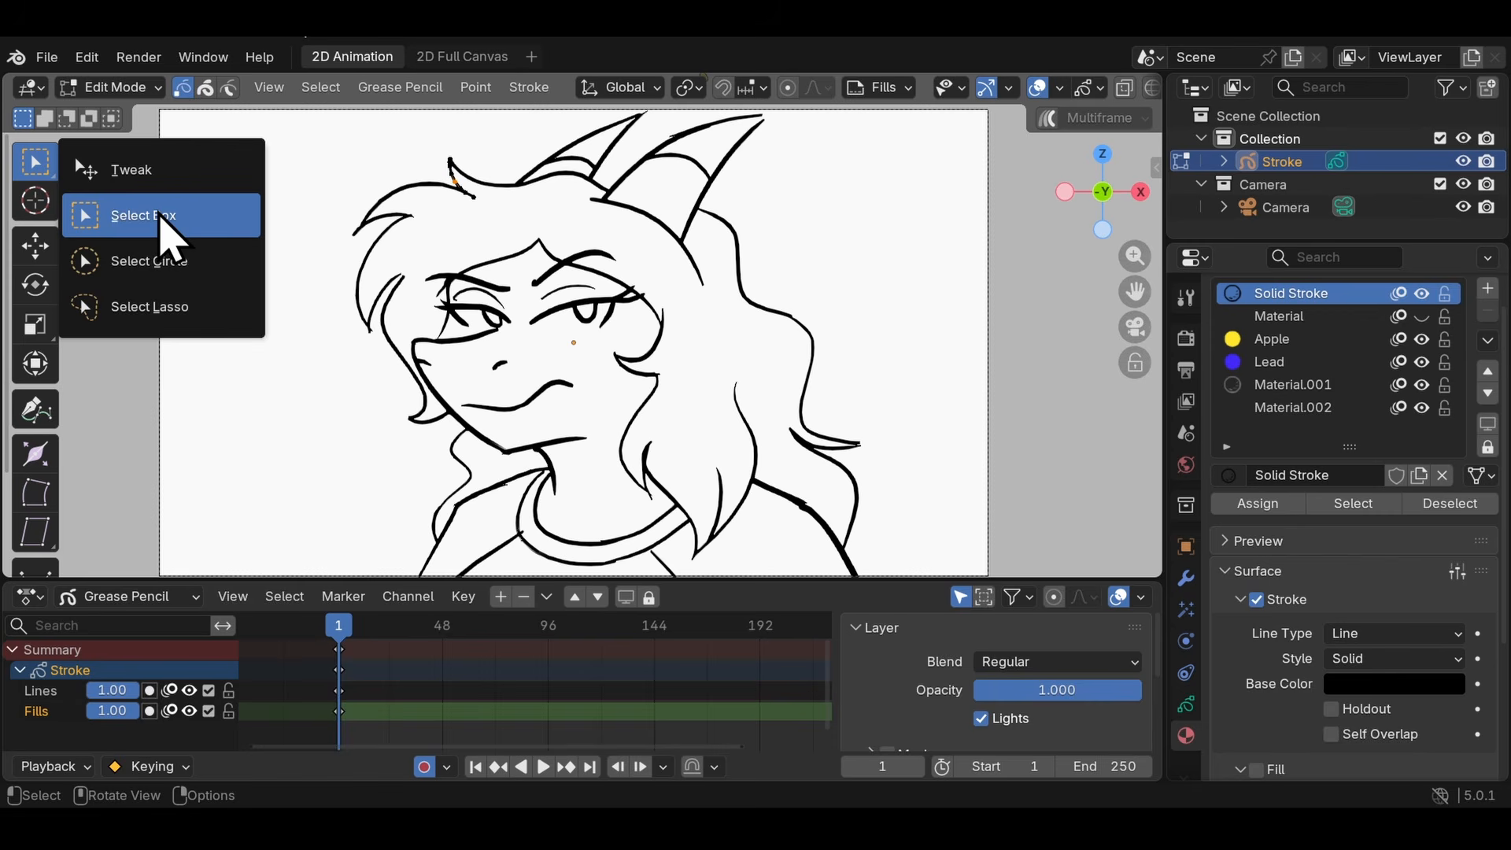
left_click(161, 310)
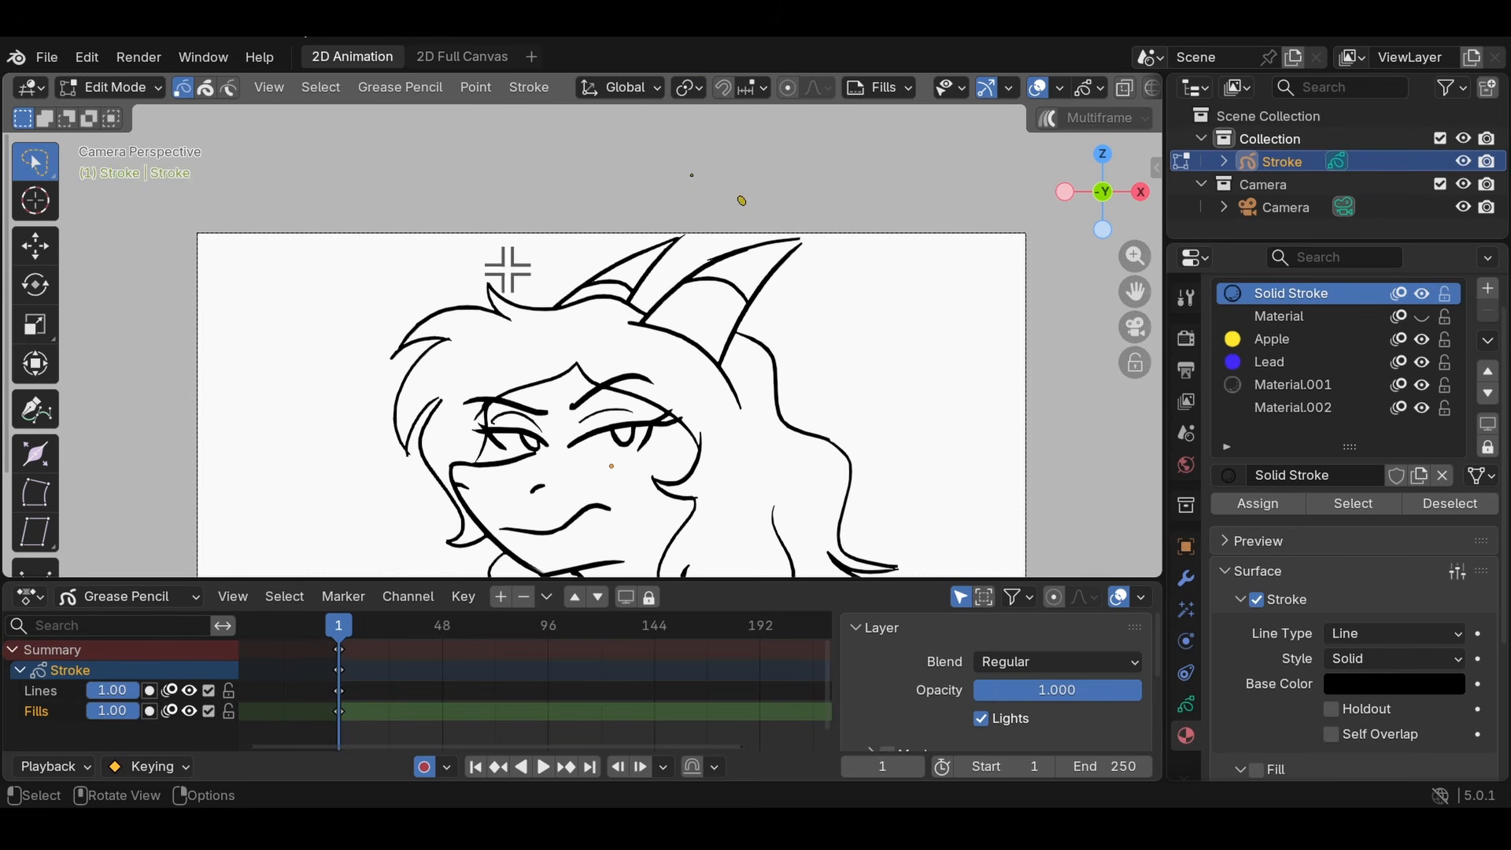
mouse_move(504, 264)
left_mouse_down()
mouse_move(476, 285)
mouse_move(675, 351)
mouse_move(796, 226)
mouse_move(489, 212)
mouse_move(819, 245)
left_mouse_up()
scroll(819, 245, "down", 4)
middle_click_drag(383, 116, 331, 290, "shift")
left_click(331, 291)
middle_click_drag(491, 311, 581, 101, "shift")
scroll(654, 219, "up", 3)
mouse_move(741, 115)
middle_mouse_down("shift")
mouse_move(580, 370)
mouse_move(582, 419)
middle_mouse_up("shift")
mouse_move(924, 310)
left_mouse_down()
mouse_move(677, 499)
mouse_move(529, 463)
mouse_move(290, 142)
mouse_move(897, 165)
left_mouse_up()
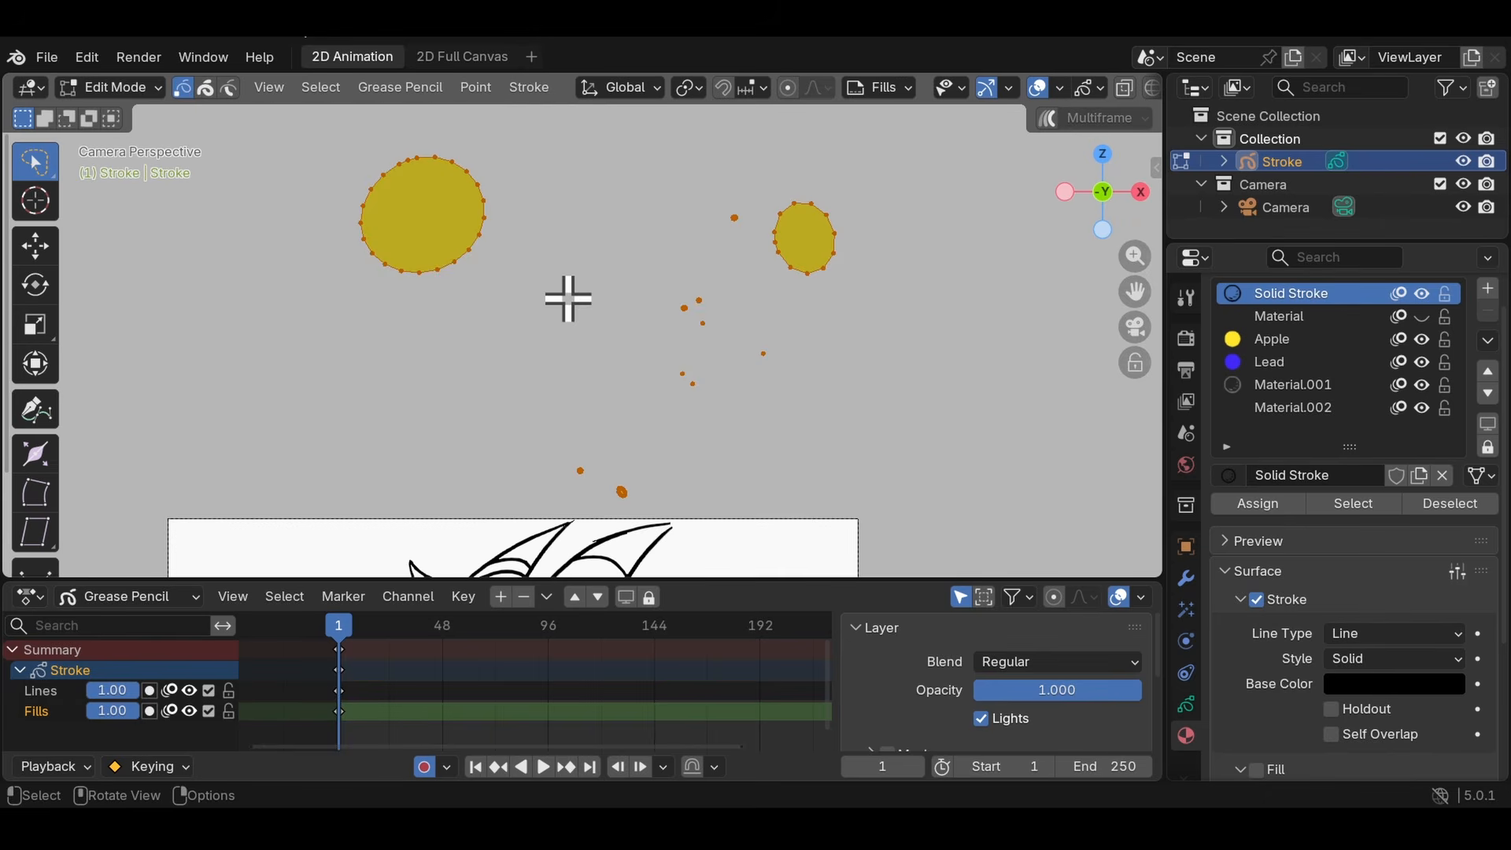
key("x")
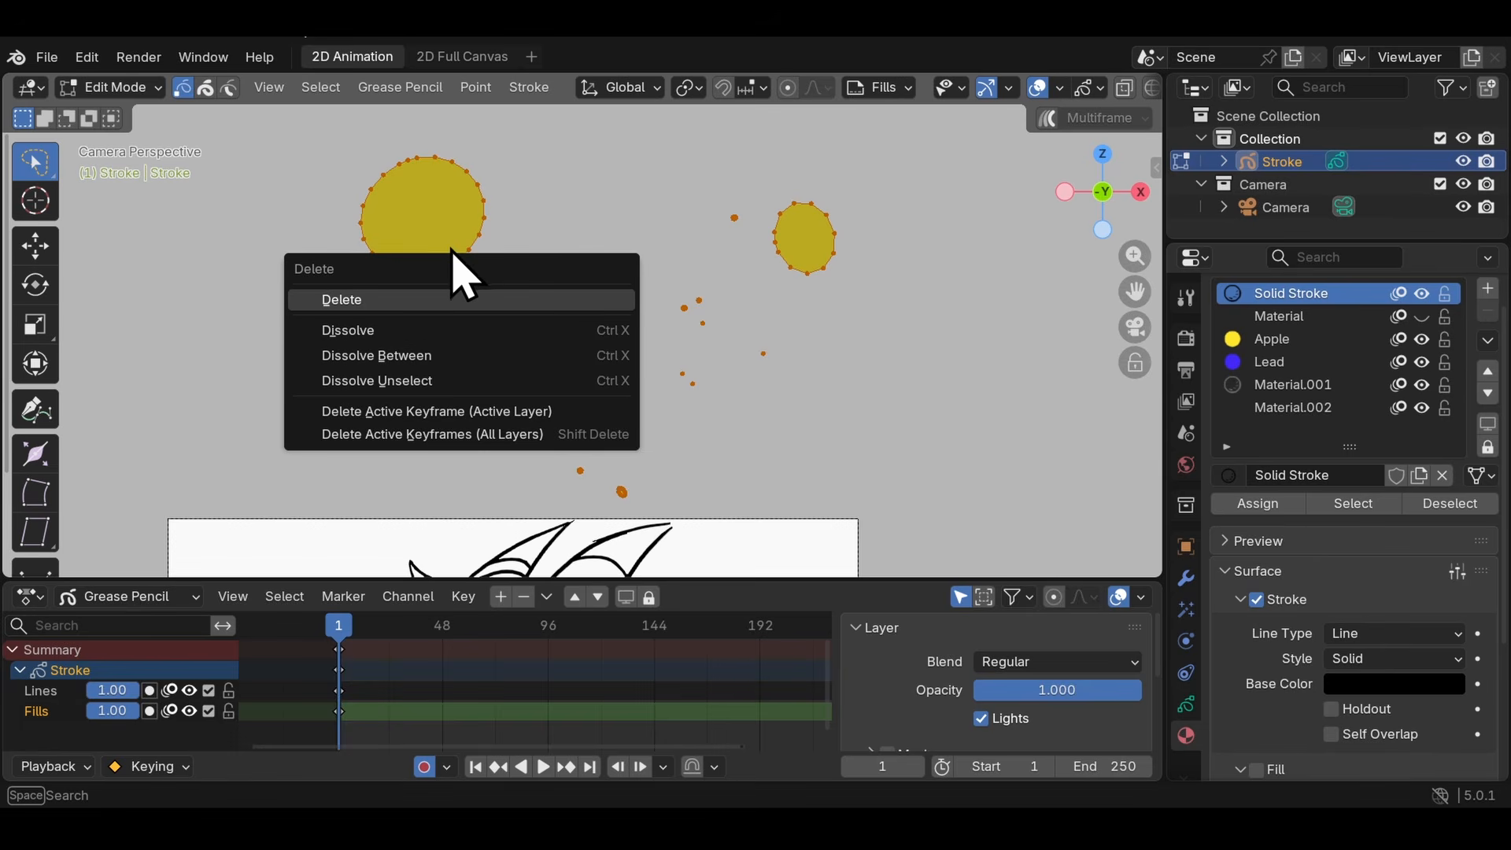
left_click(378, 296)
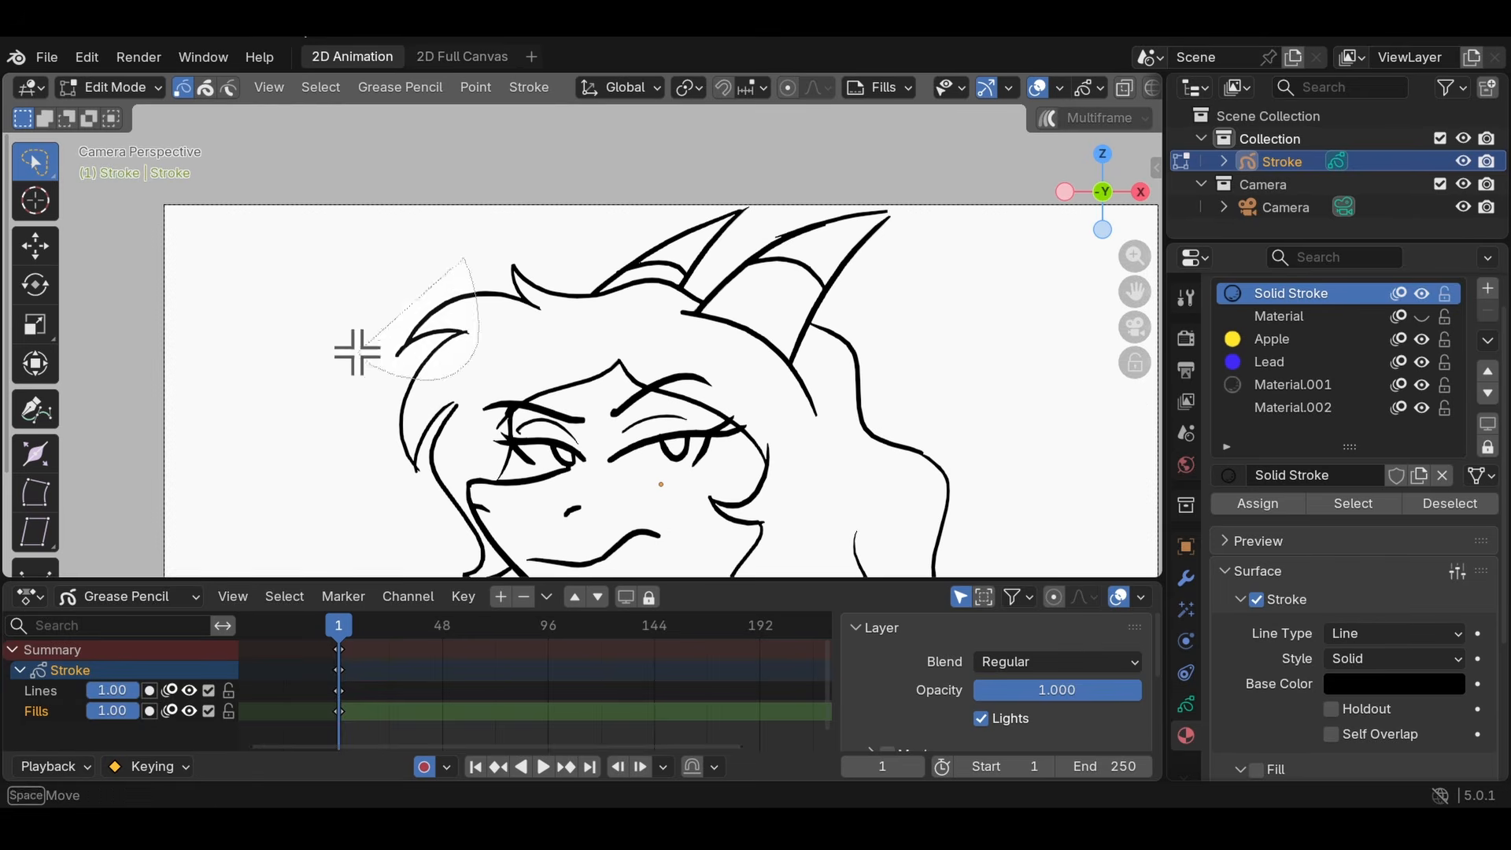
- Lasso several sections of the character's hair, horns and eyes to select their stroke points
left_click_drag(354, 348, 732, 334)
left_click_drag(685, 513, 758, 444)
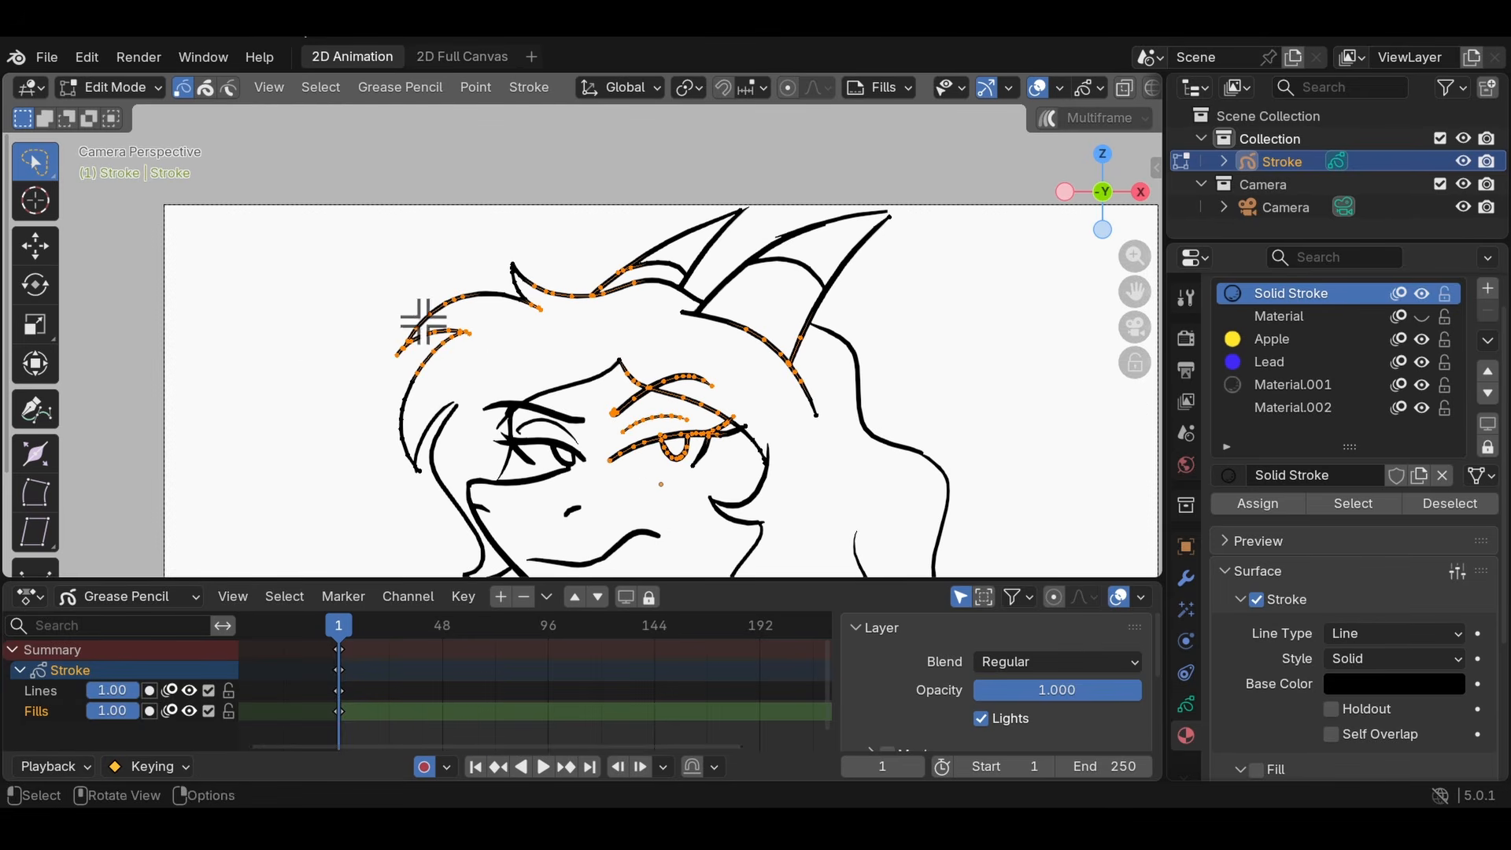
left_click_drag(590, 320, 658, 273, "ctrl")
mouse_move(811, 437)
left_mouse_down("ctrl")
mouse_move(811, 288)
mouse_move(732, 338)
left_mouse_up("ctrl")
left_click_drag(728, 480, 740, 397, "ctrl")
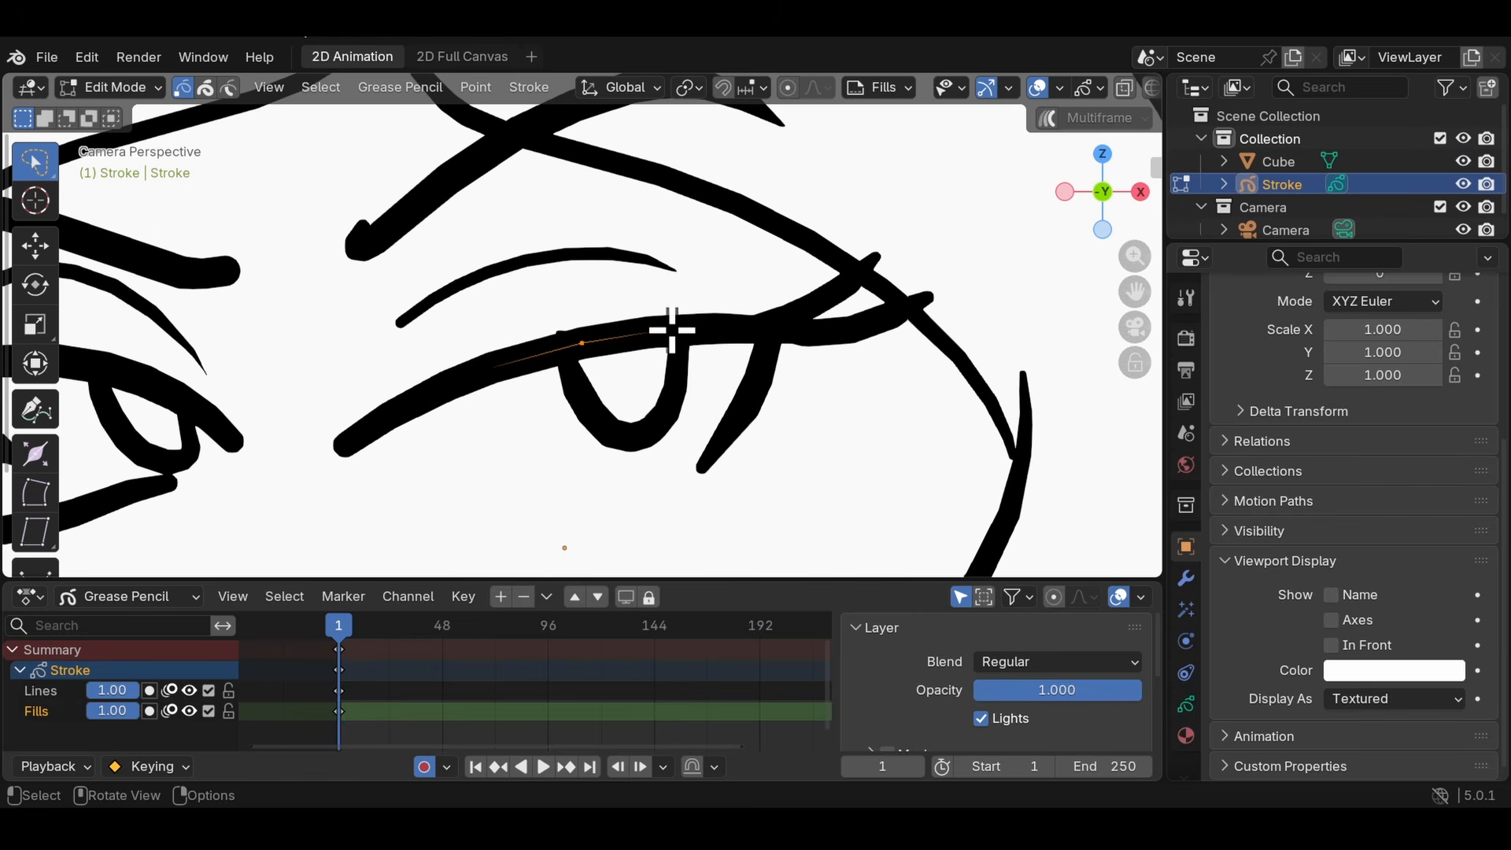
- Select single points on the upper eyelid, its outer lash and the hairline stroke above the eye
left_click(787, 330)
scroll(792, 347, "down", 3)
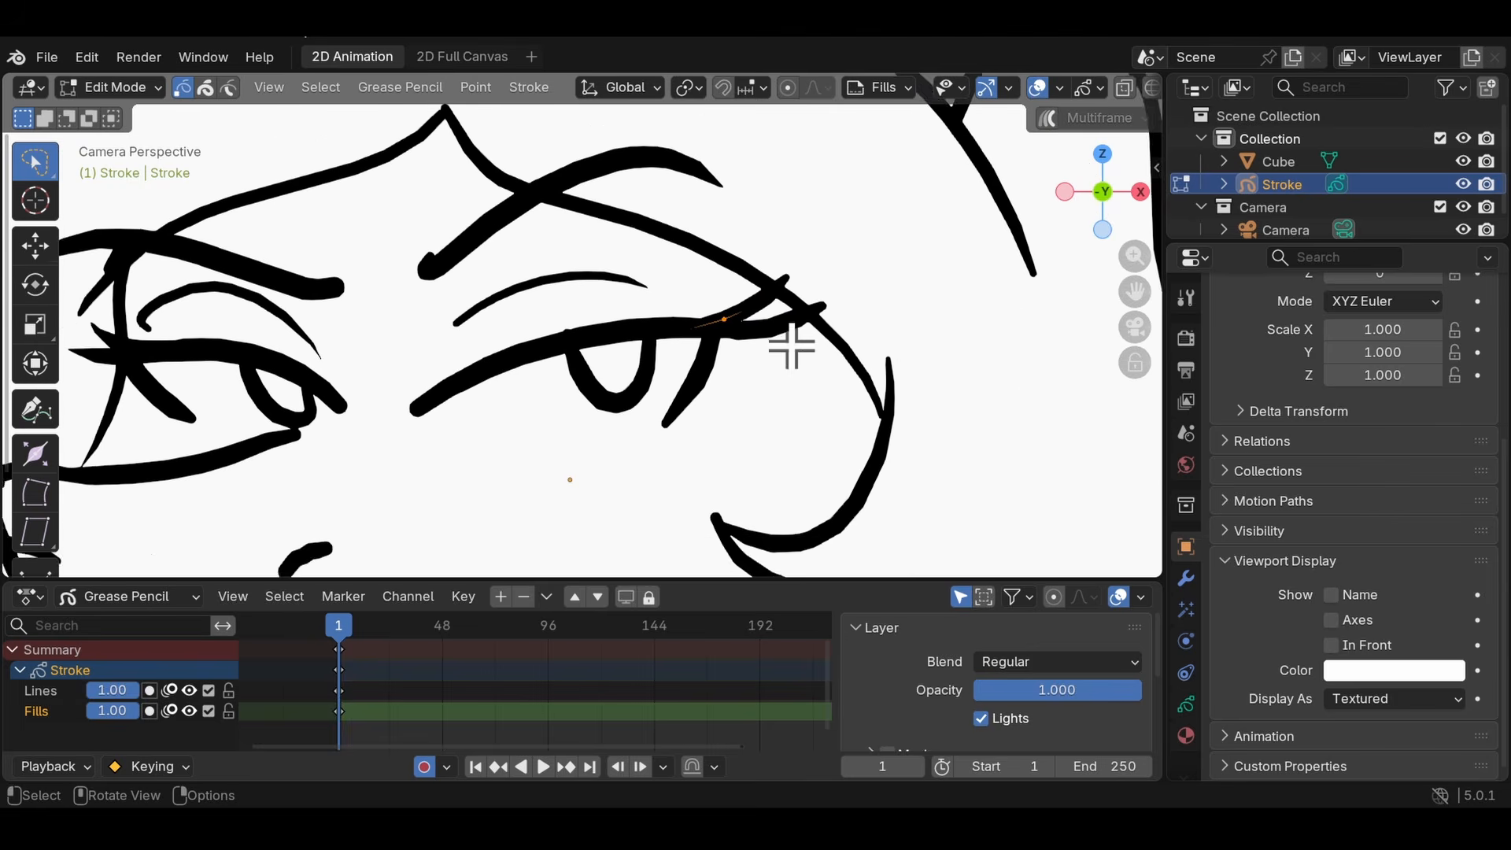
middle_click_drag(594, 232, 551, 311, "shift")
scroll(640, 308, "up", 3)
left_click(763, 344)
middle_click_drag(750, 376, 550, 388, "shift")
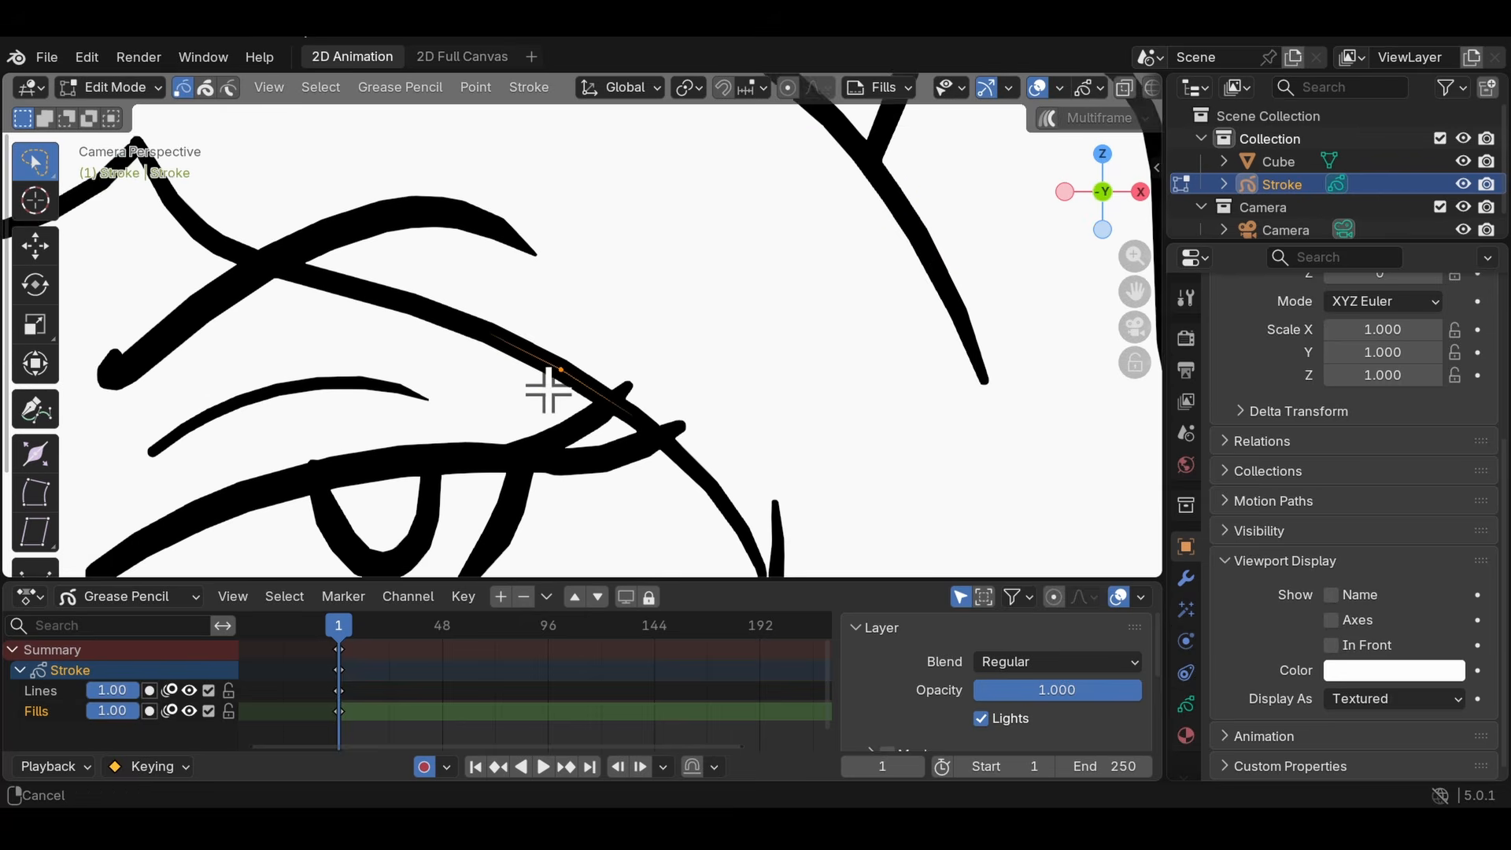
- Clear the hairline point selection, select all stroke points of the drawing, and deselect everything again
scroll(543, 346, "down", 5)
scroll(540, 320, "up", 5)
scroll(743, 310, "down", 4)
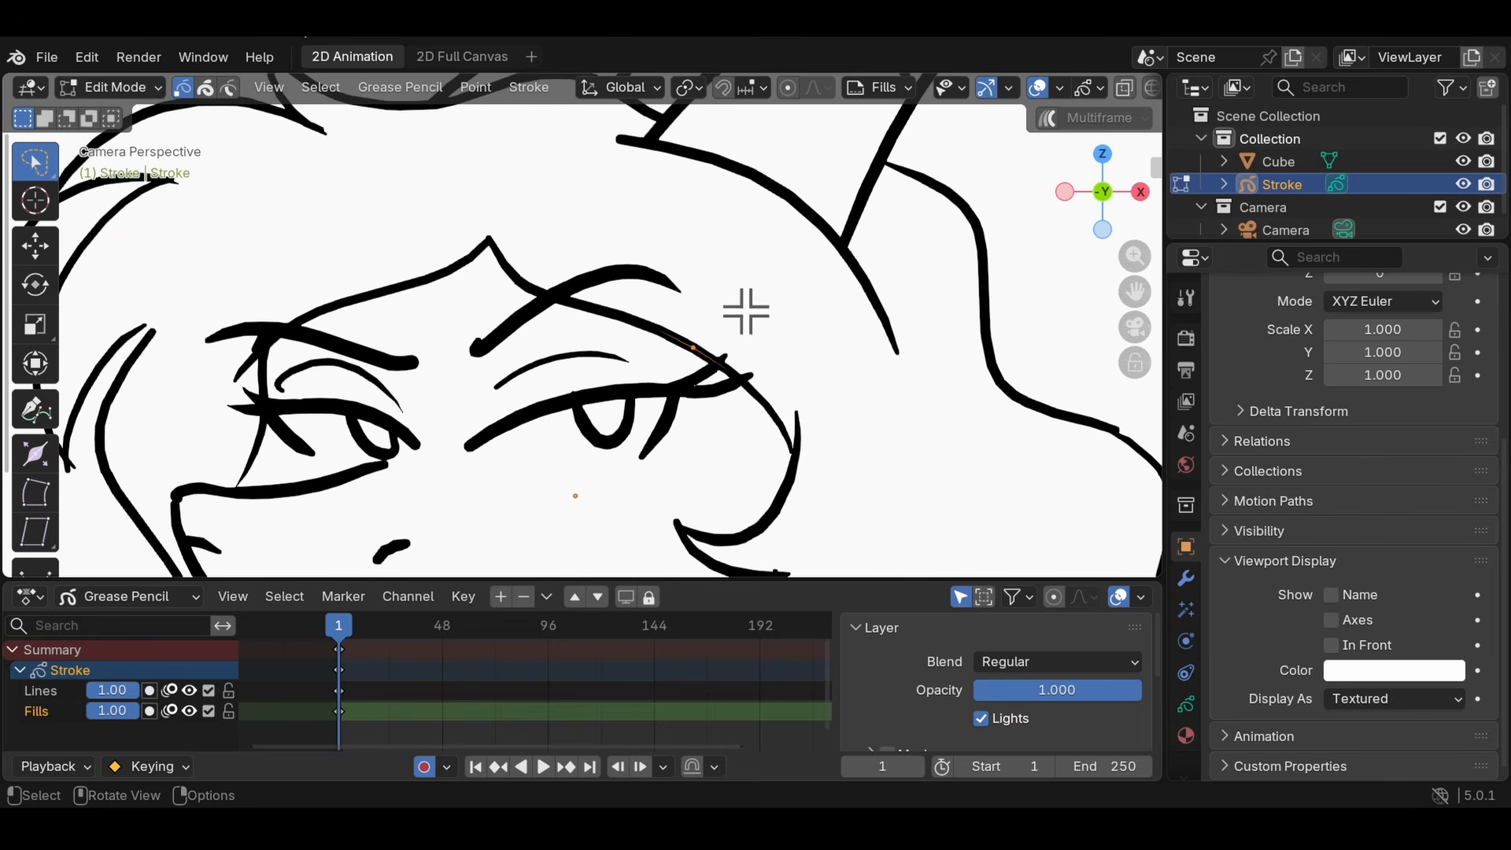
scroll(735, 297, "up", 4)
key("alt+a")
middle_click_drag(797, 265, 722, 311, "shift")
key("a")
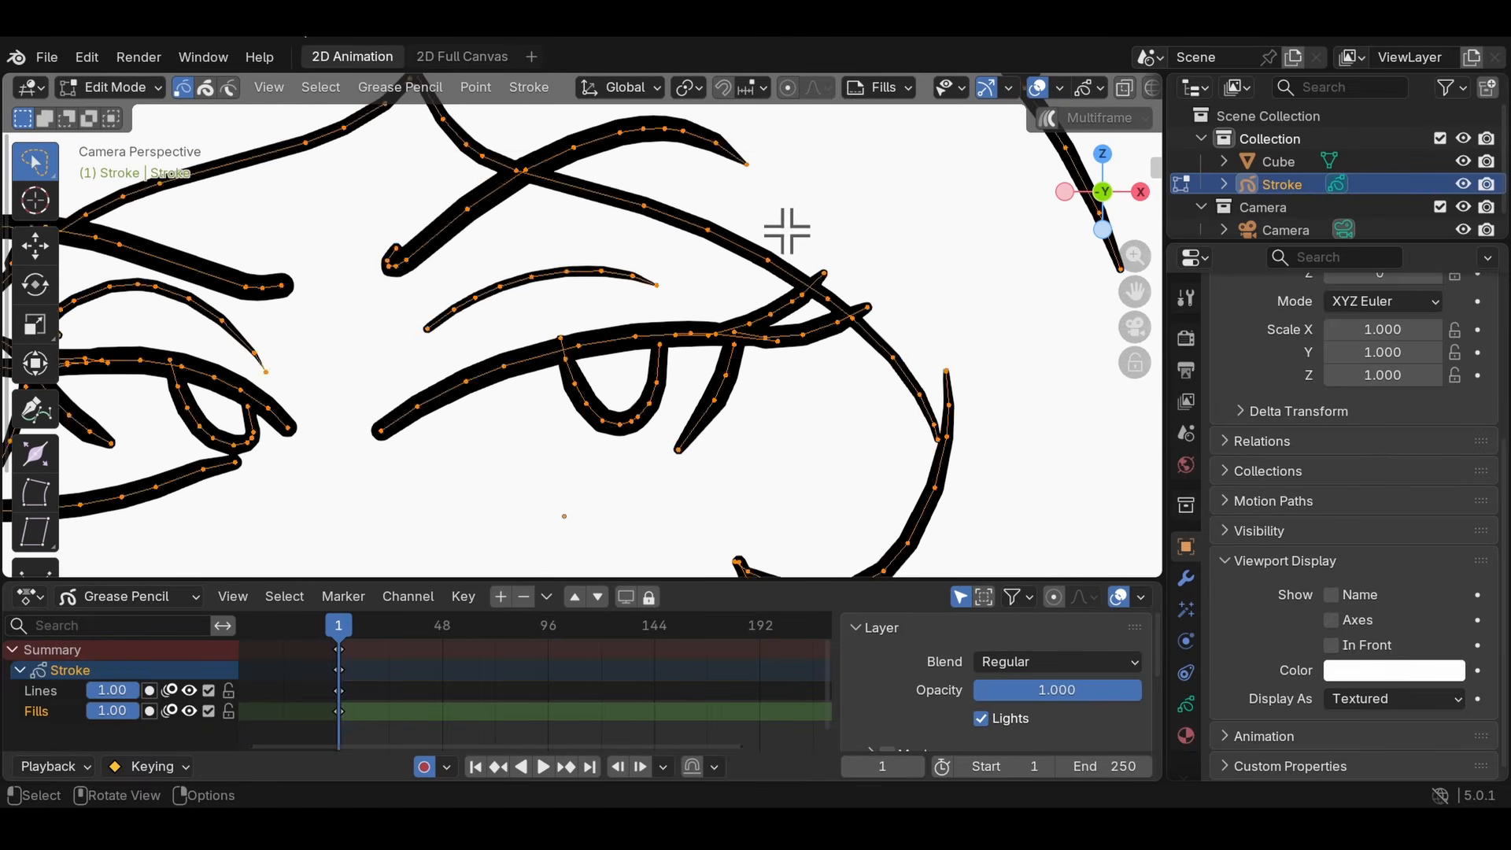
key("alt+a")
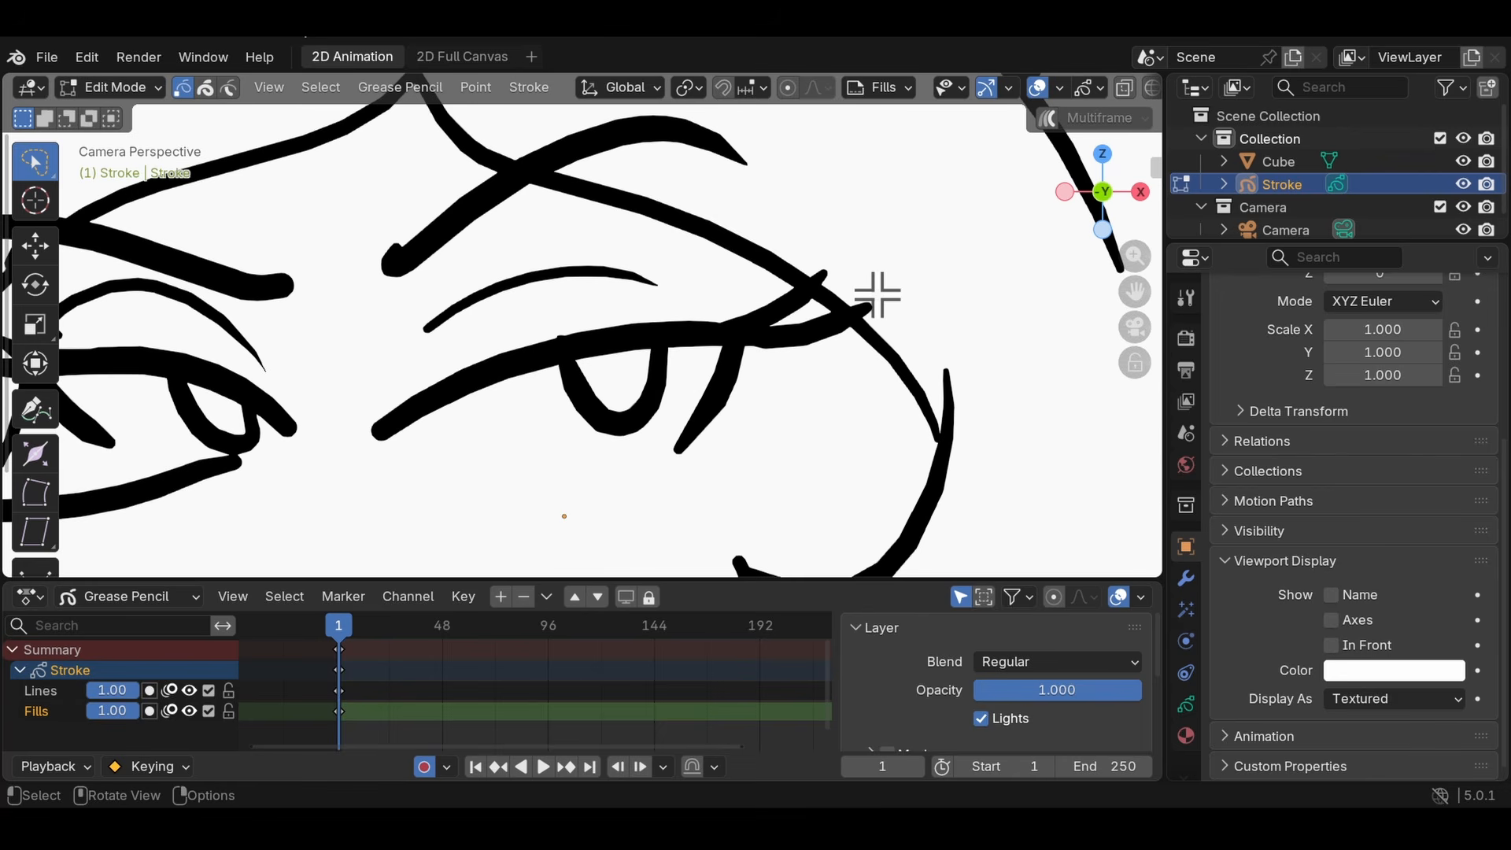
scroll(617, 378, "down", 3)
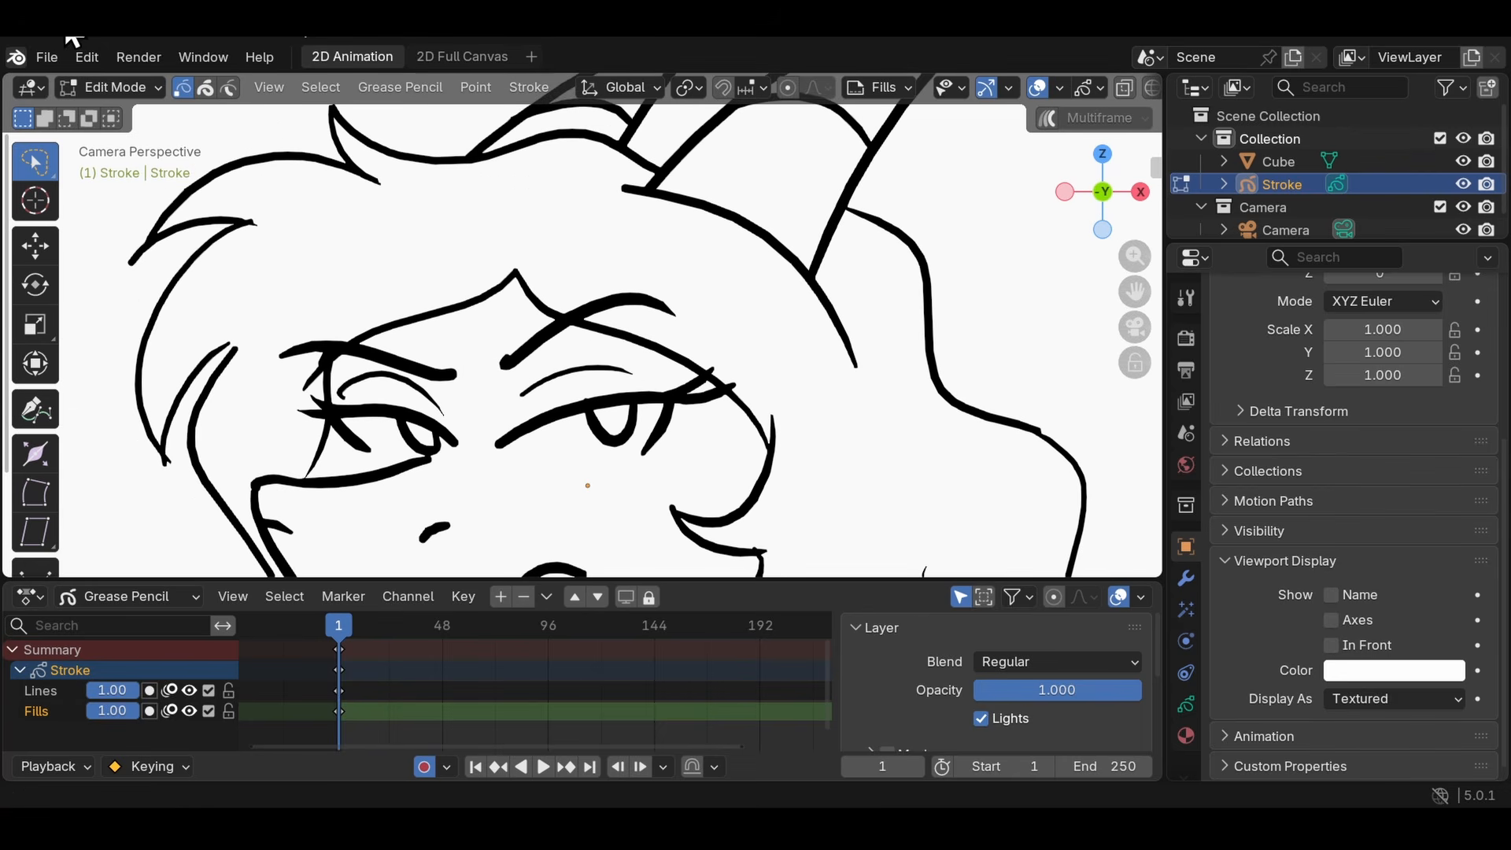
- In the theme preferences for the 3D Viewport, lighten the Wire Edit colour to a mid grey with a value of about 0.522
left_click(87, 56)
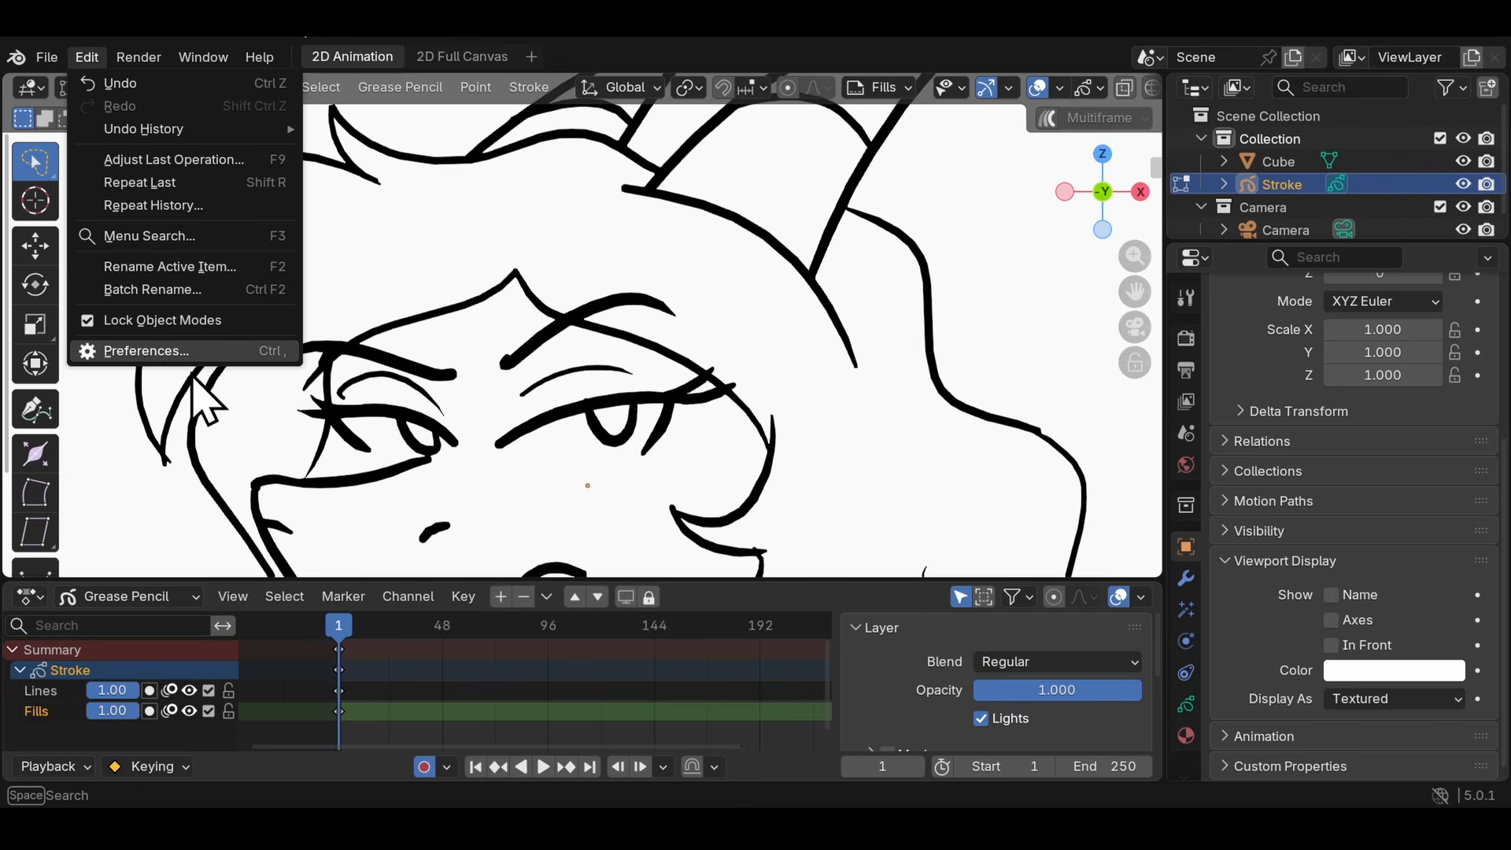
left_click(146, 351)
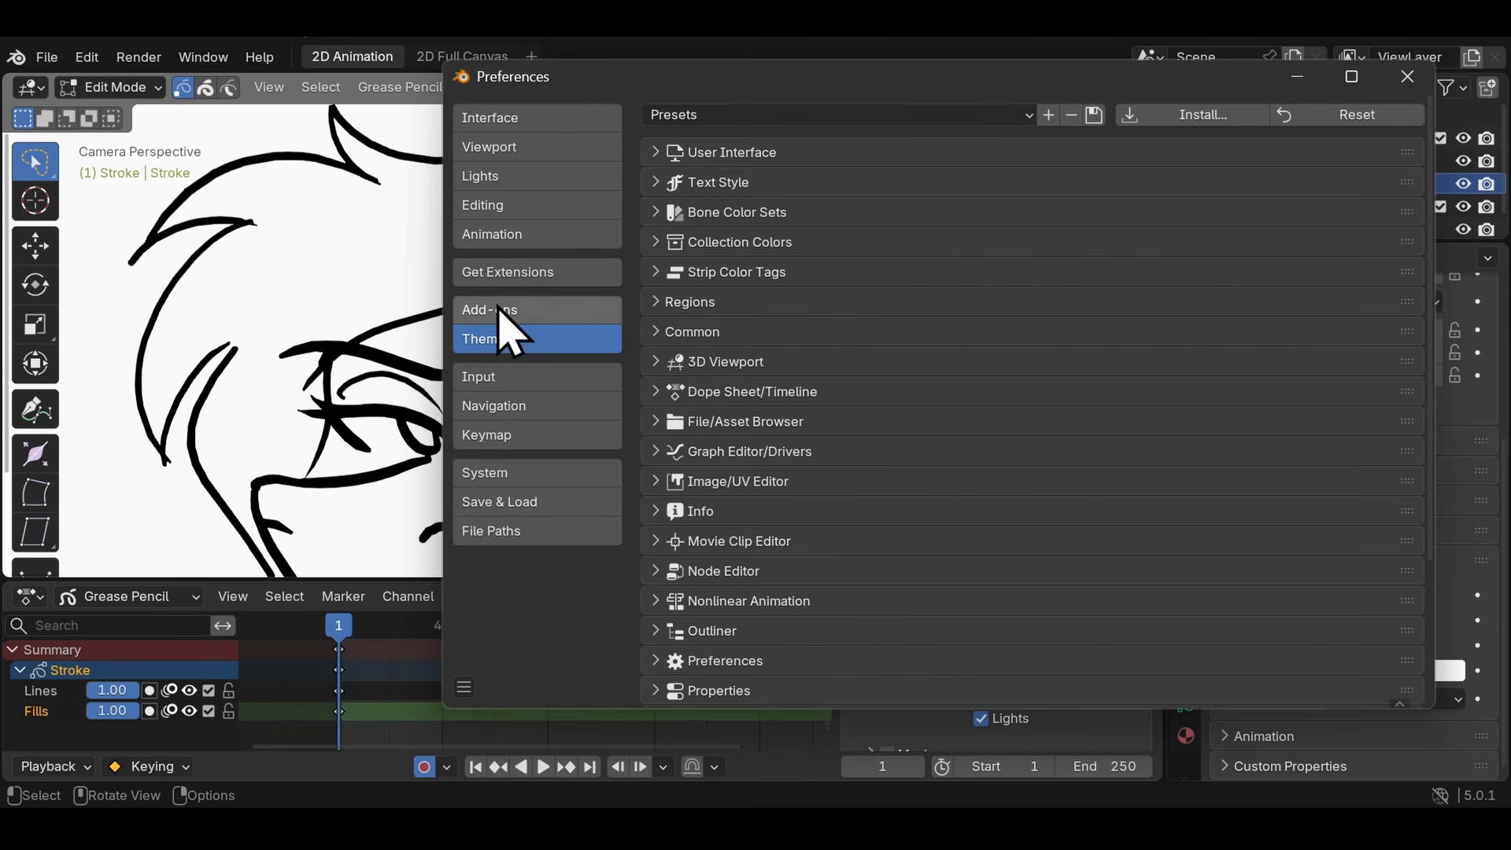
left_click(659, 364)
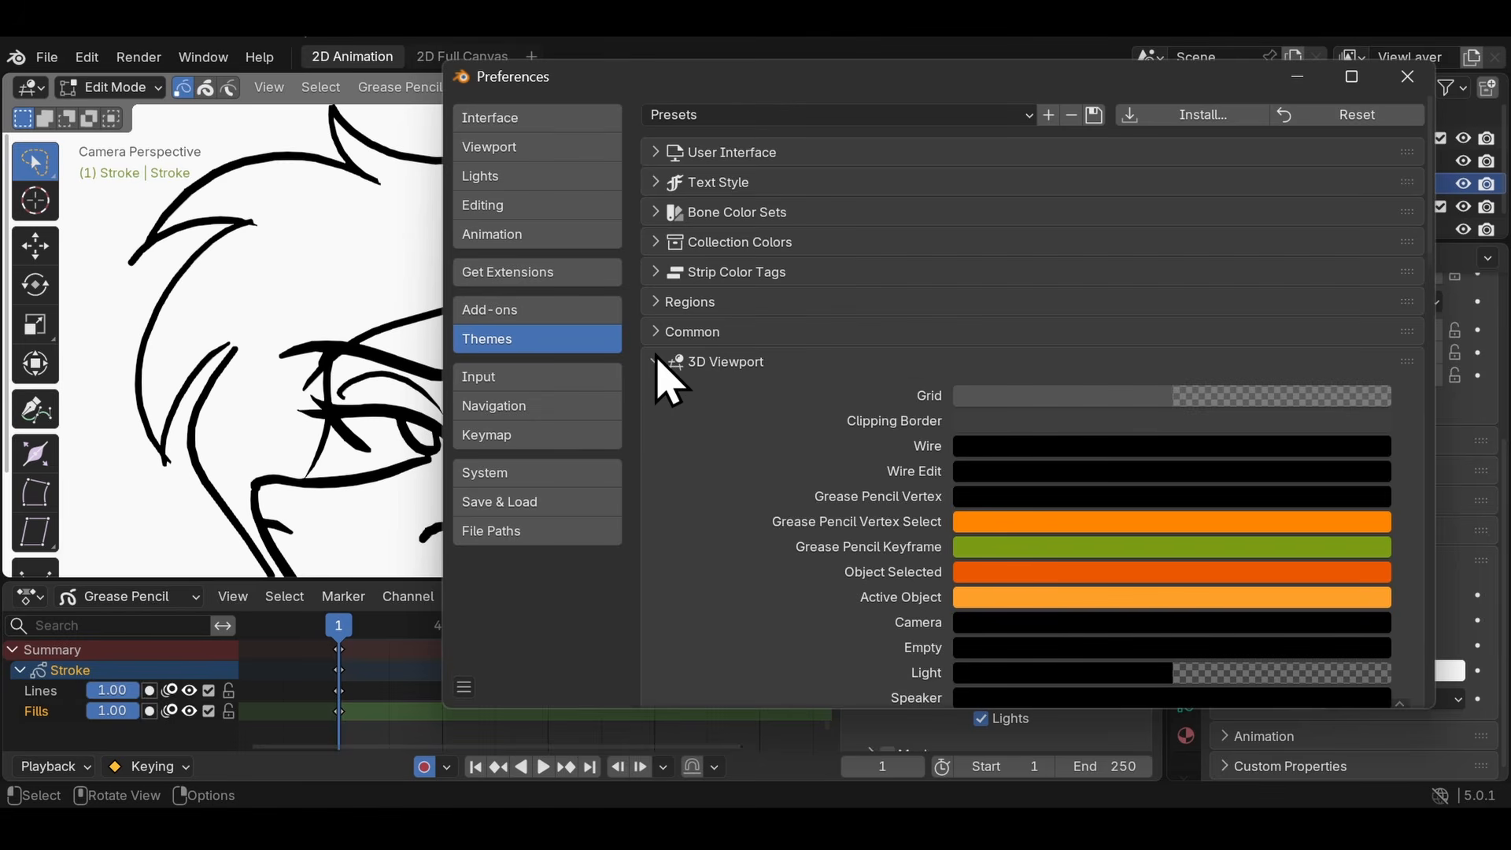
left_click(973, 496)
left_click_drag(1375, 228, 1374, 214)
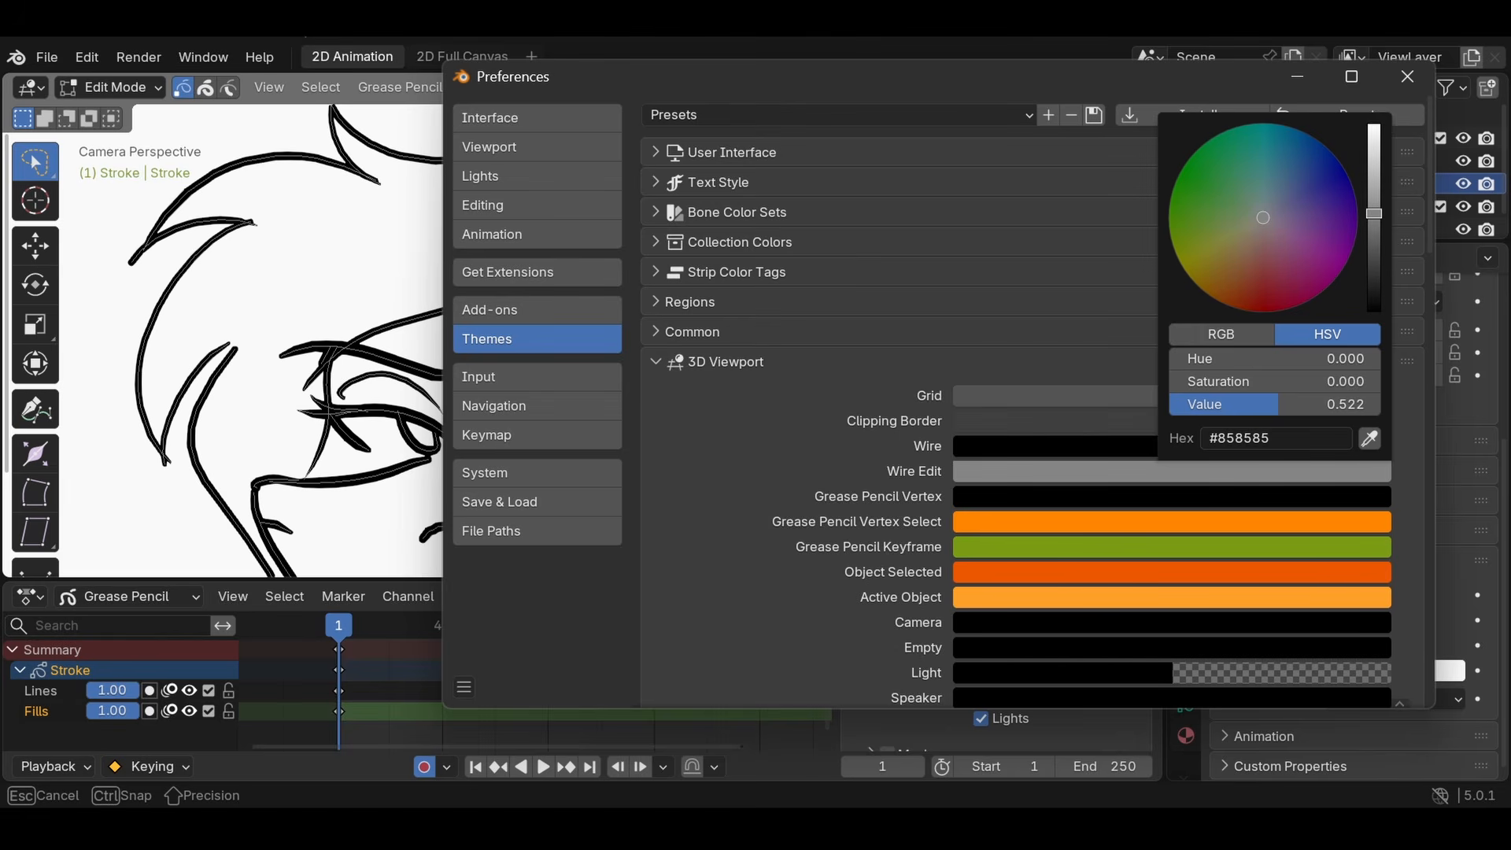
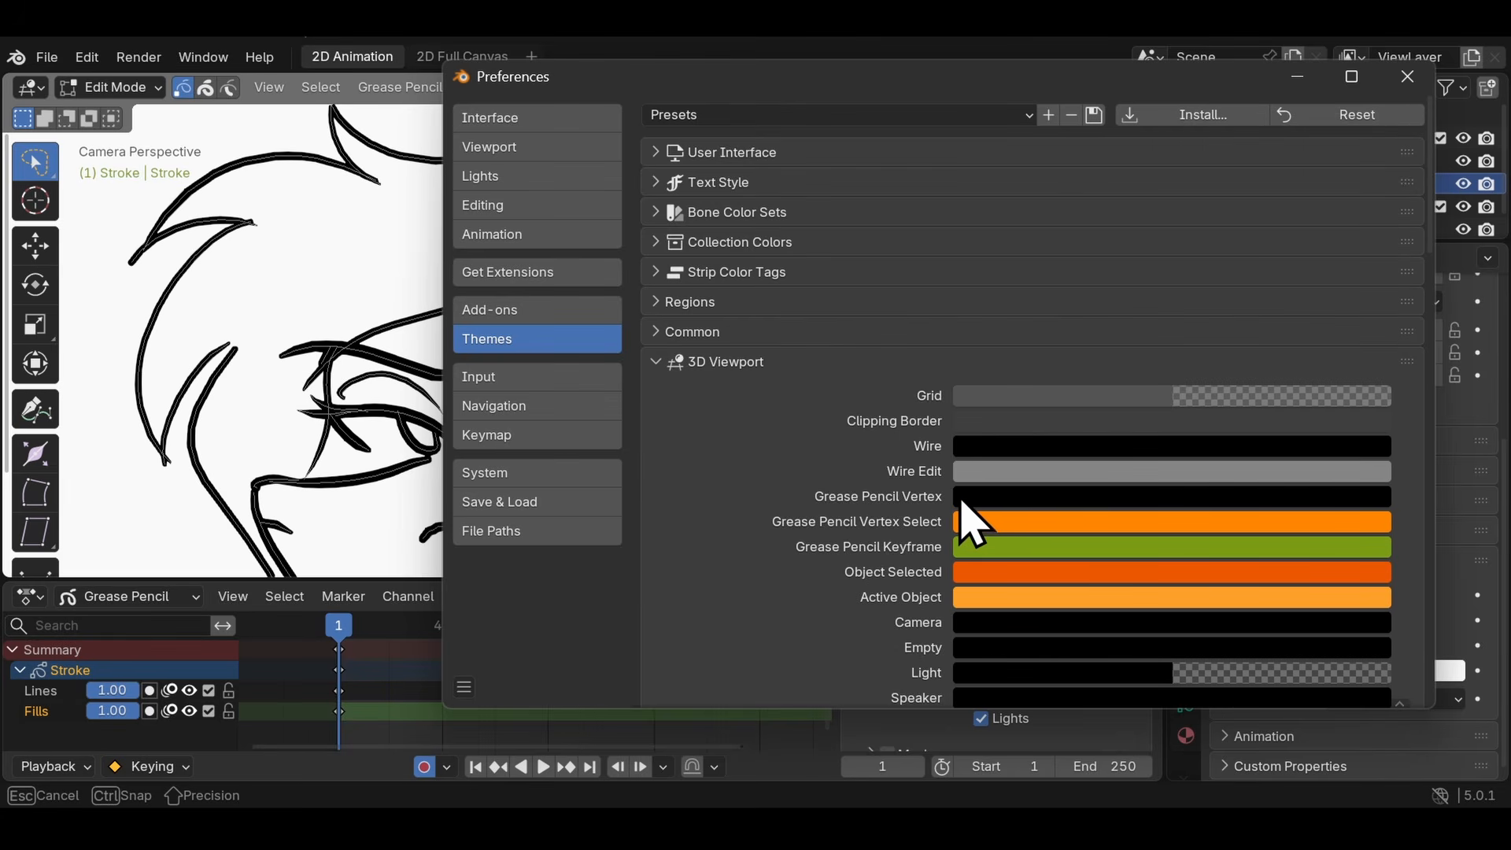
- Set the 3D Viewport theme's Grease Pencil Vertex colour to a mid grey with a value of about 0.514 and close the preferences
left_click(1067, 496)
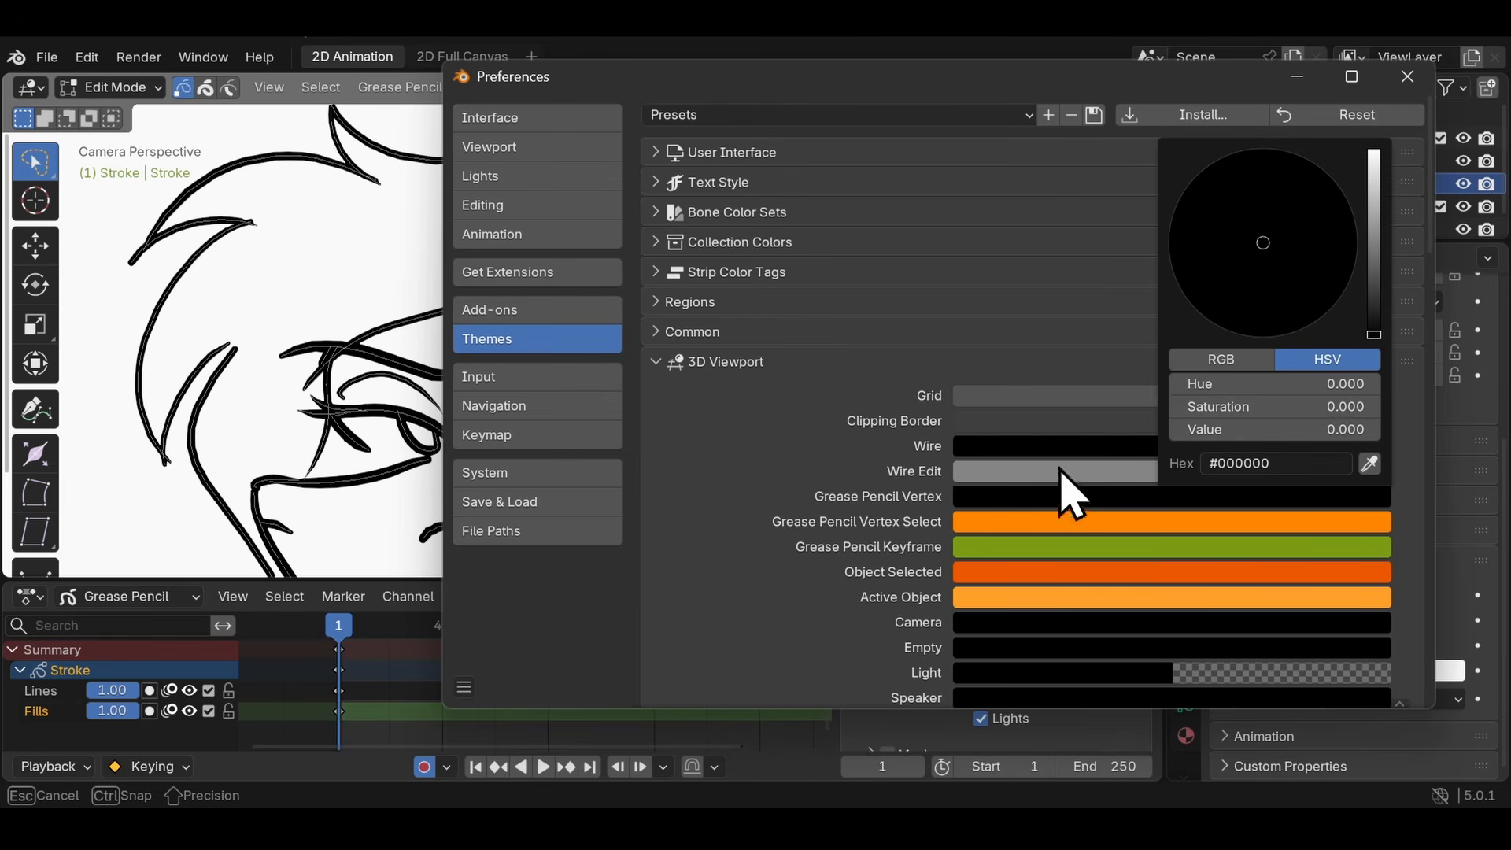
left_click(1376, 240)
key("Tab")
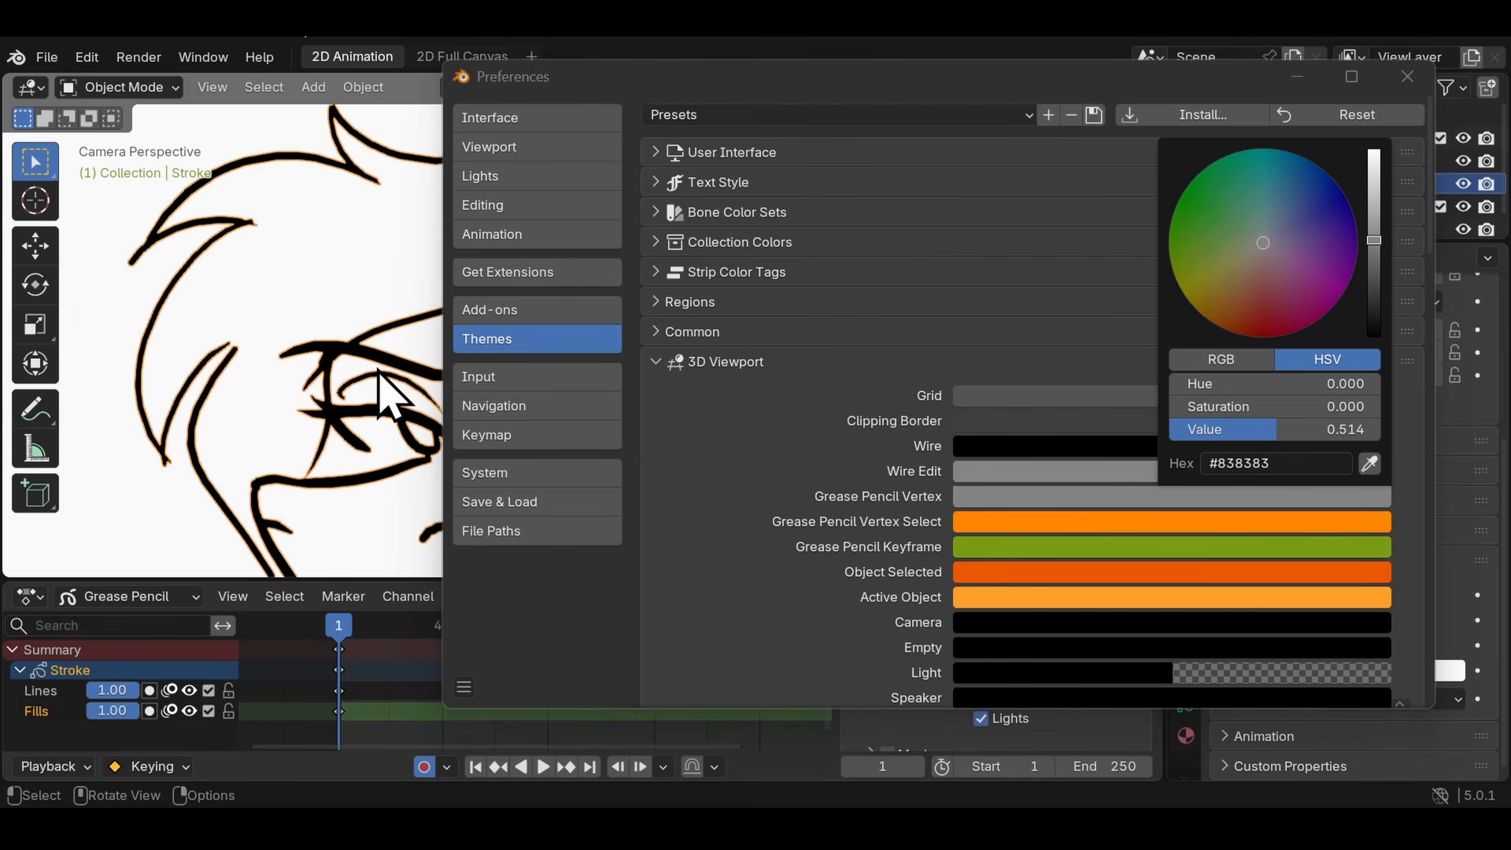
key("Tab")
left_click(1408, 76)
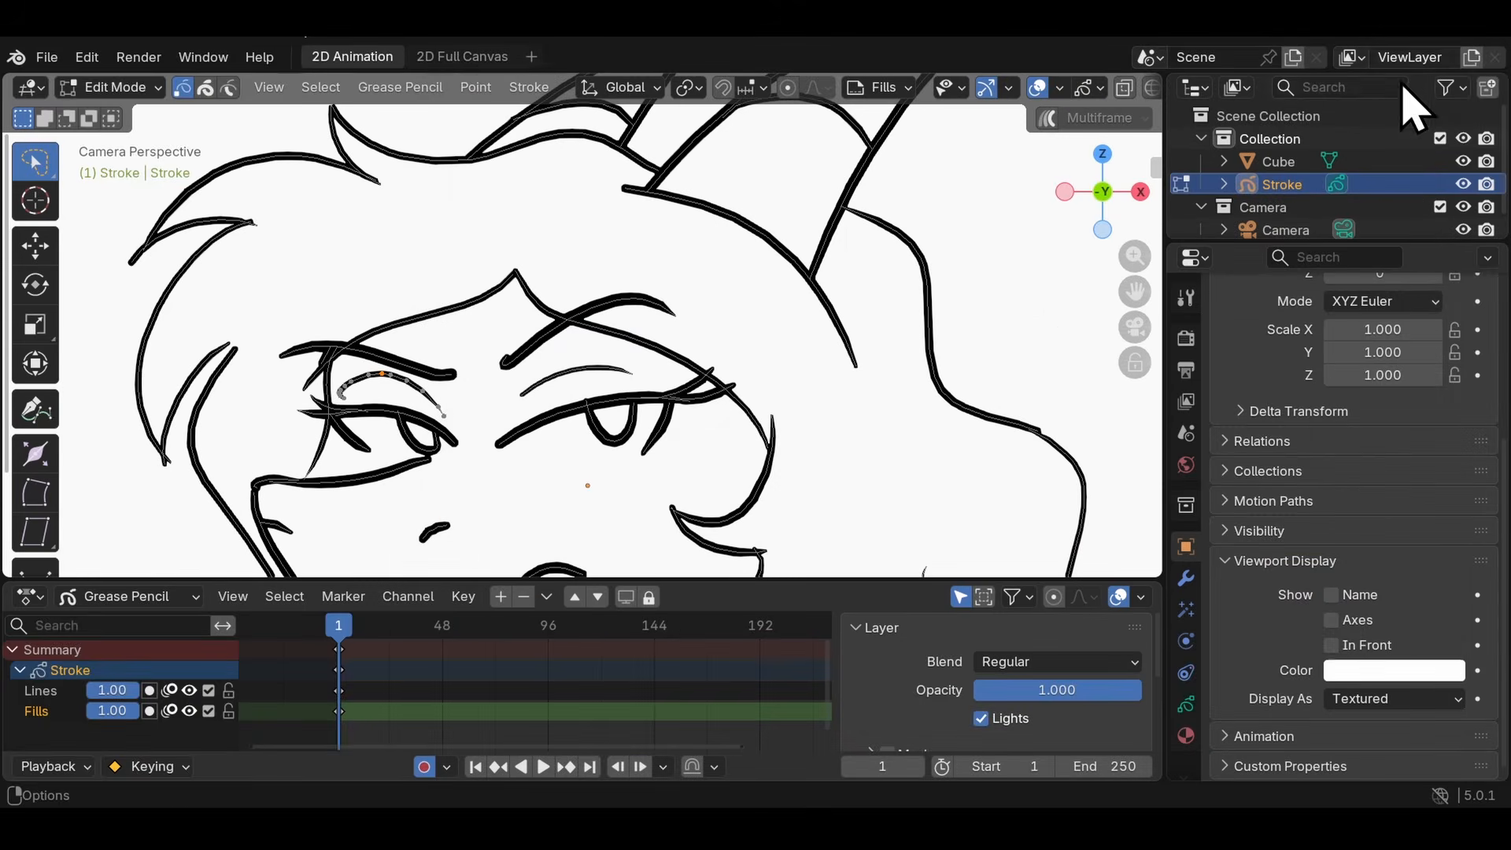
- Select all stroke points, clear the selection, and select a single point on the upper lid of the eye under the raised brow
scroll(536, 410, "up", 2)
key("a")
scroll(637, 418, "up", 2)
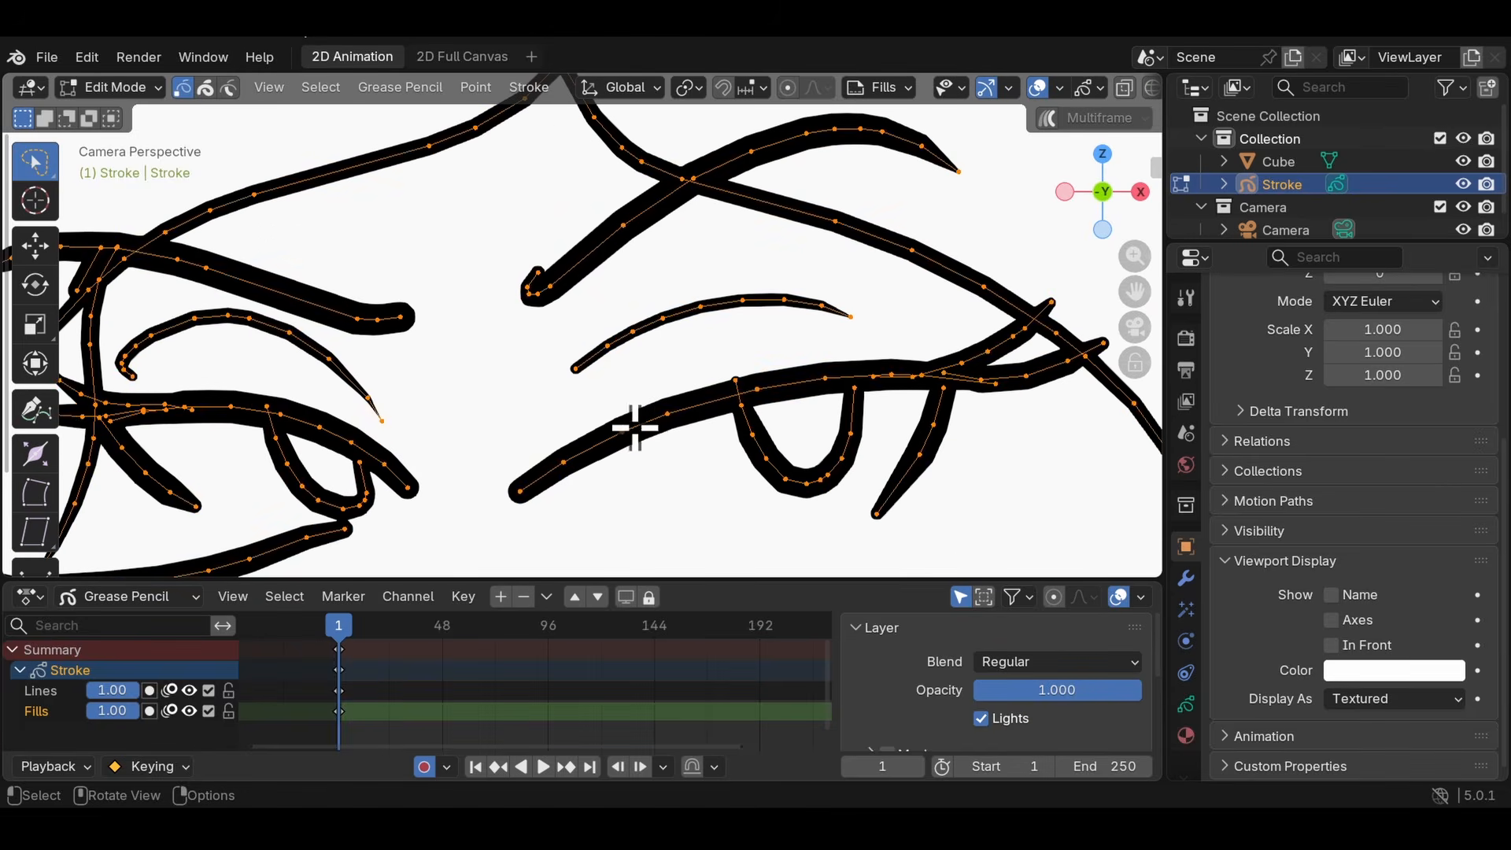
middle_click_drag(861, 470, 526, 441, "shift")
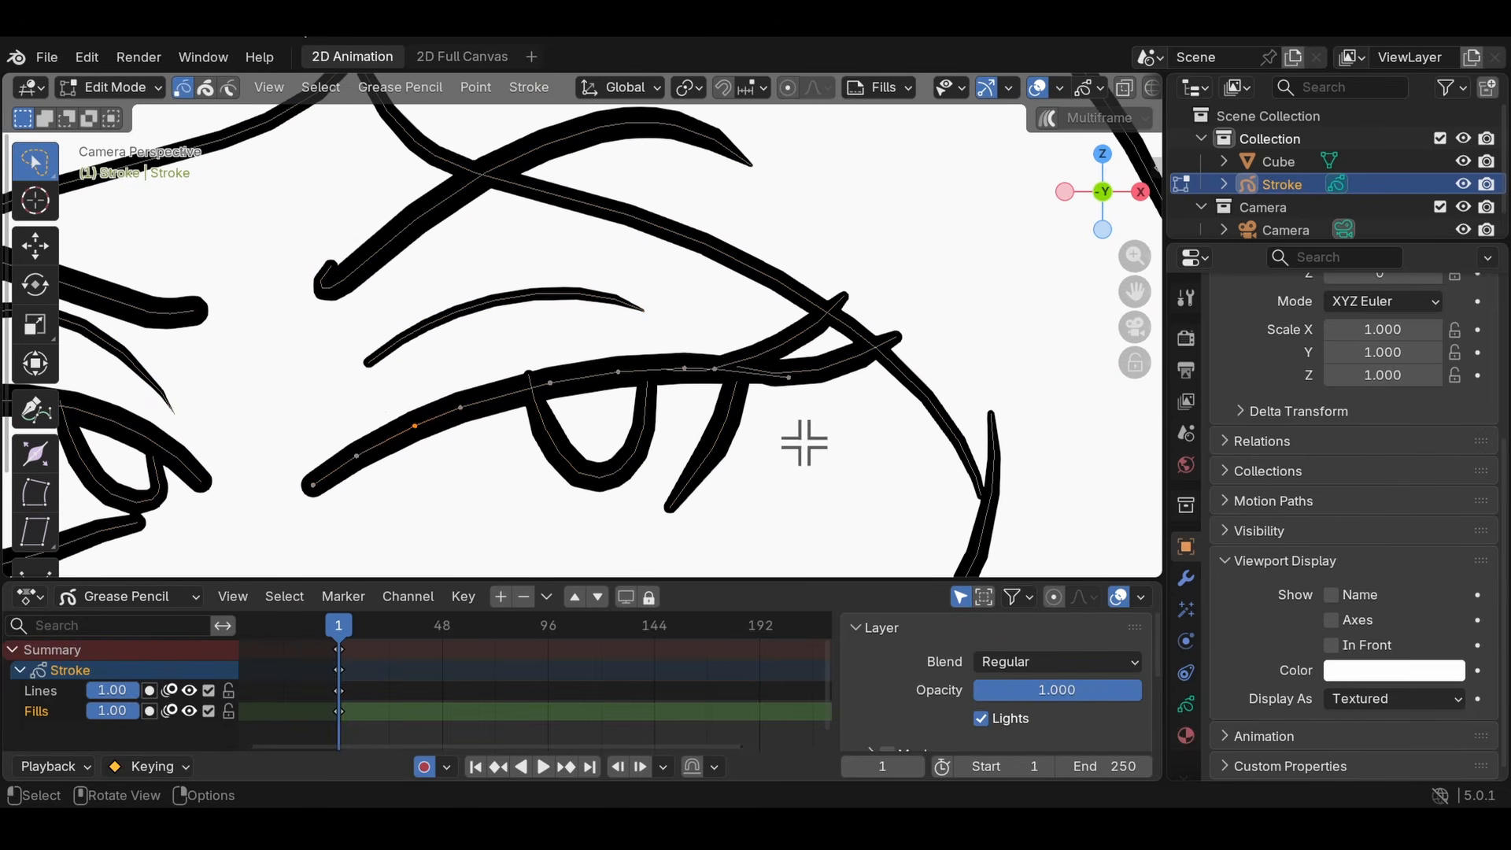
scroll(804, 443, "up", 1)
middle_click_drag(564, 318, 567, 374, "shift")
scroll(584, 256, "down", 2)
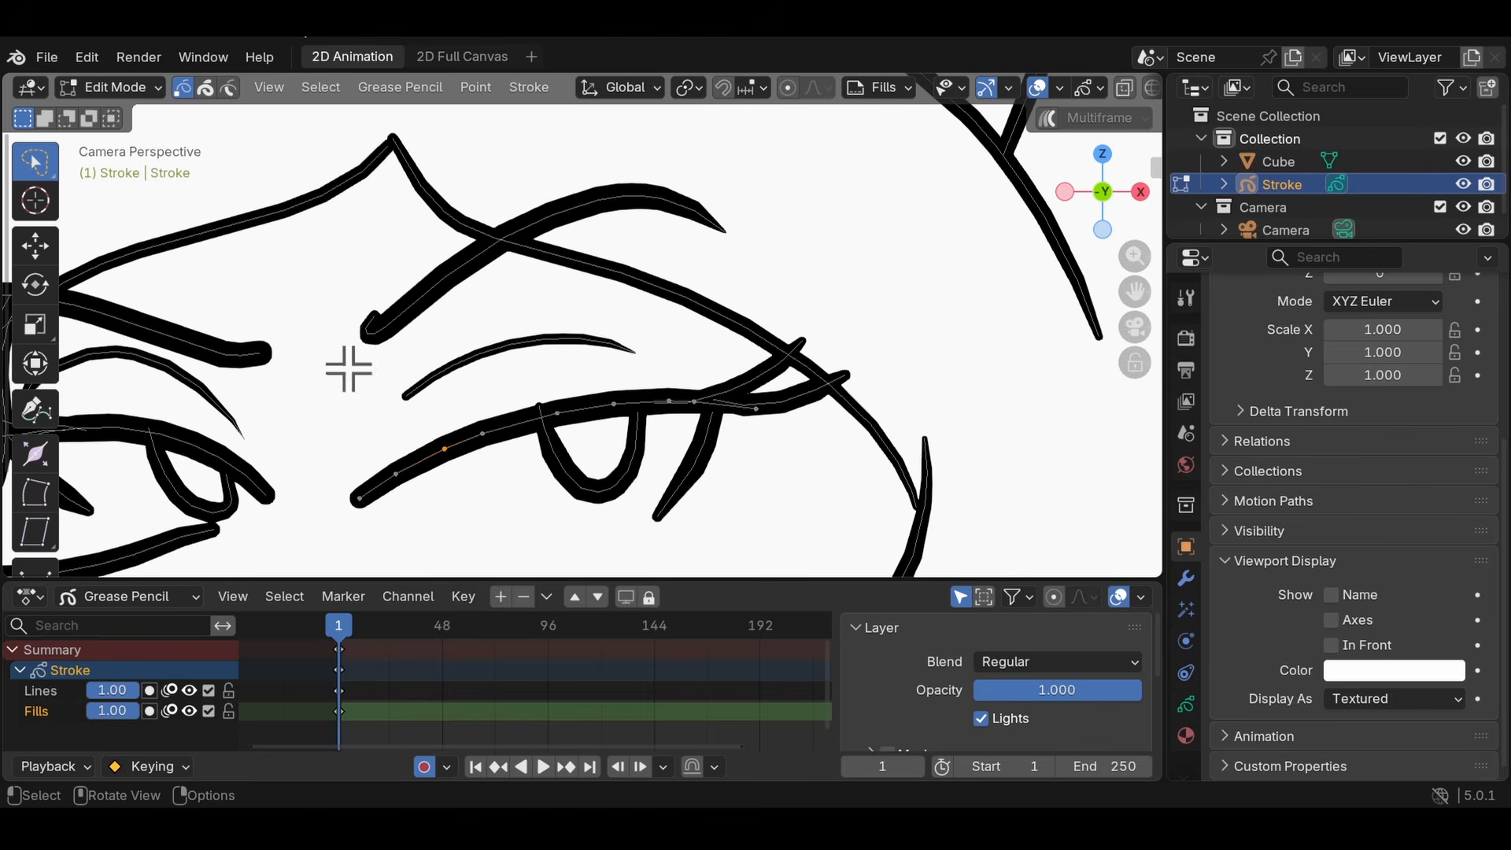
- Select a single point on the hairline stroke above the eye, and one at the tip of the smaller horn
scroll(543, 447, "up", 1)
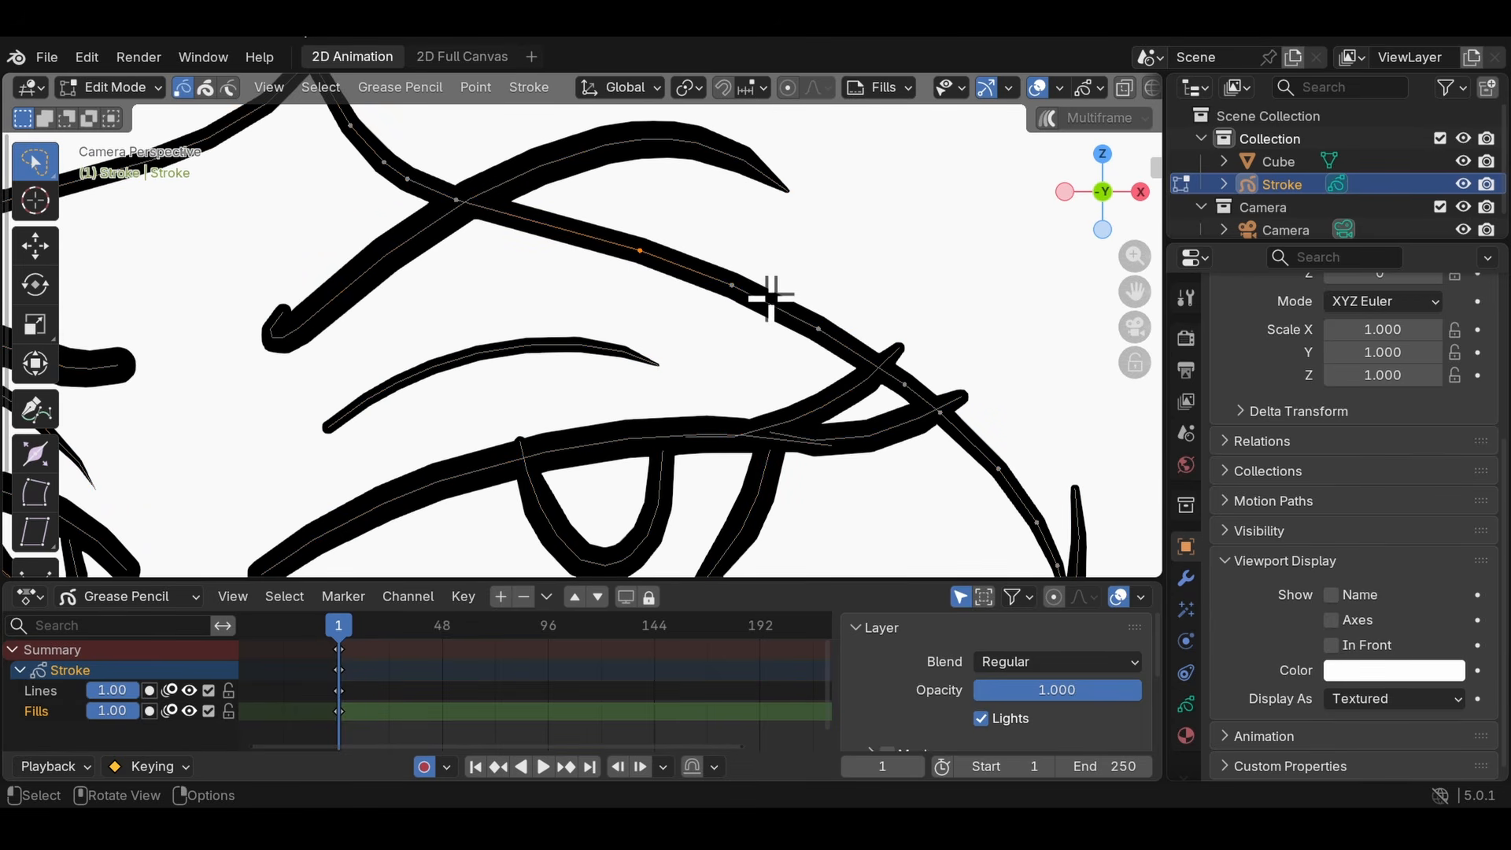
scroll(627, 320, "down", 5)
scroll(611, 327, "up", 8)
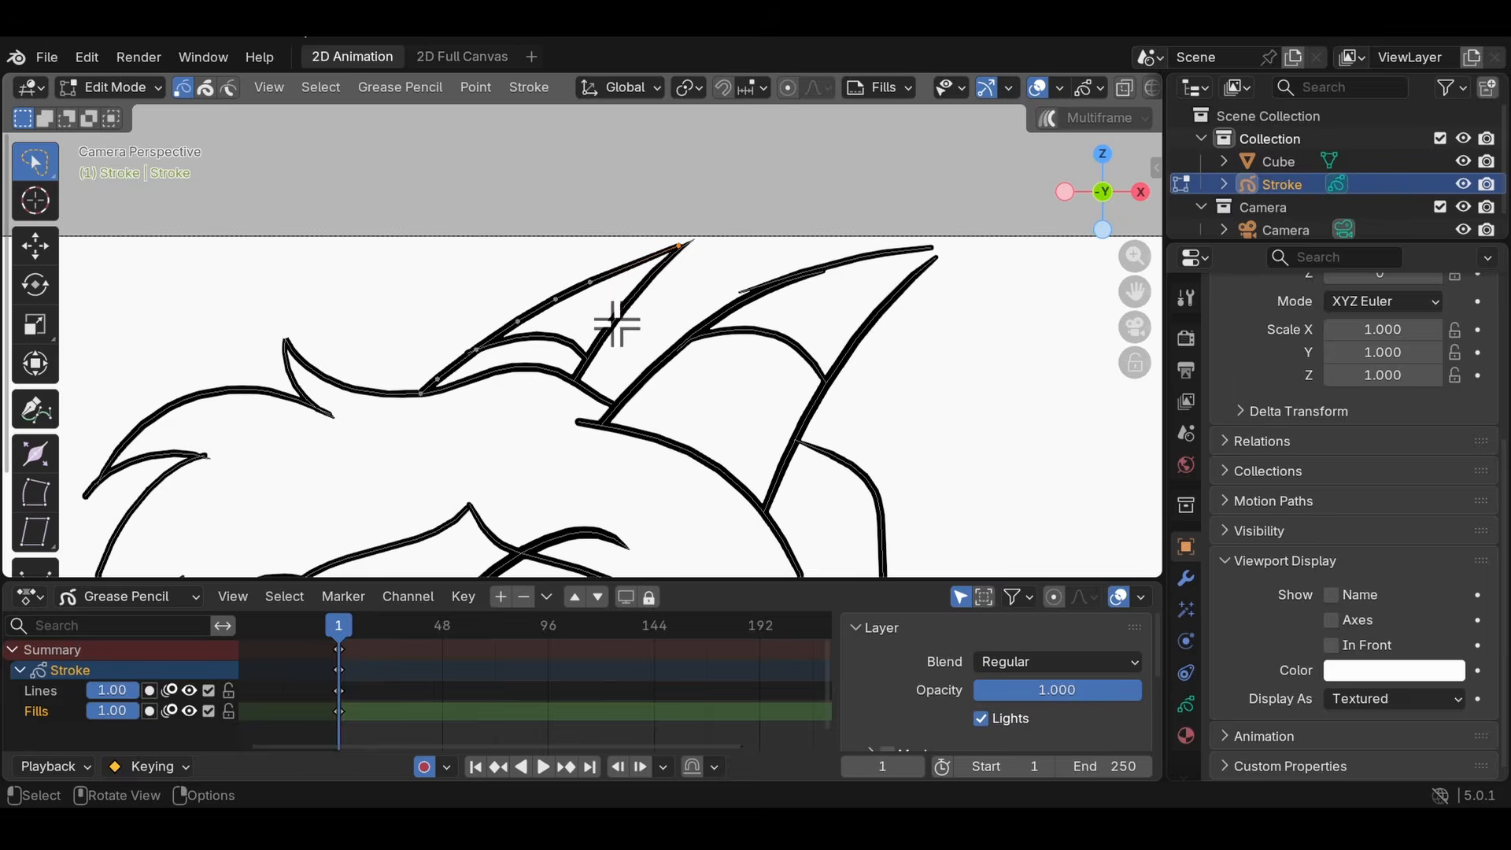
scroll(436, 358, "down", 2)
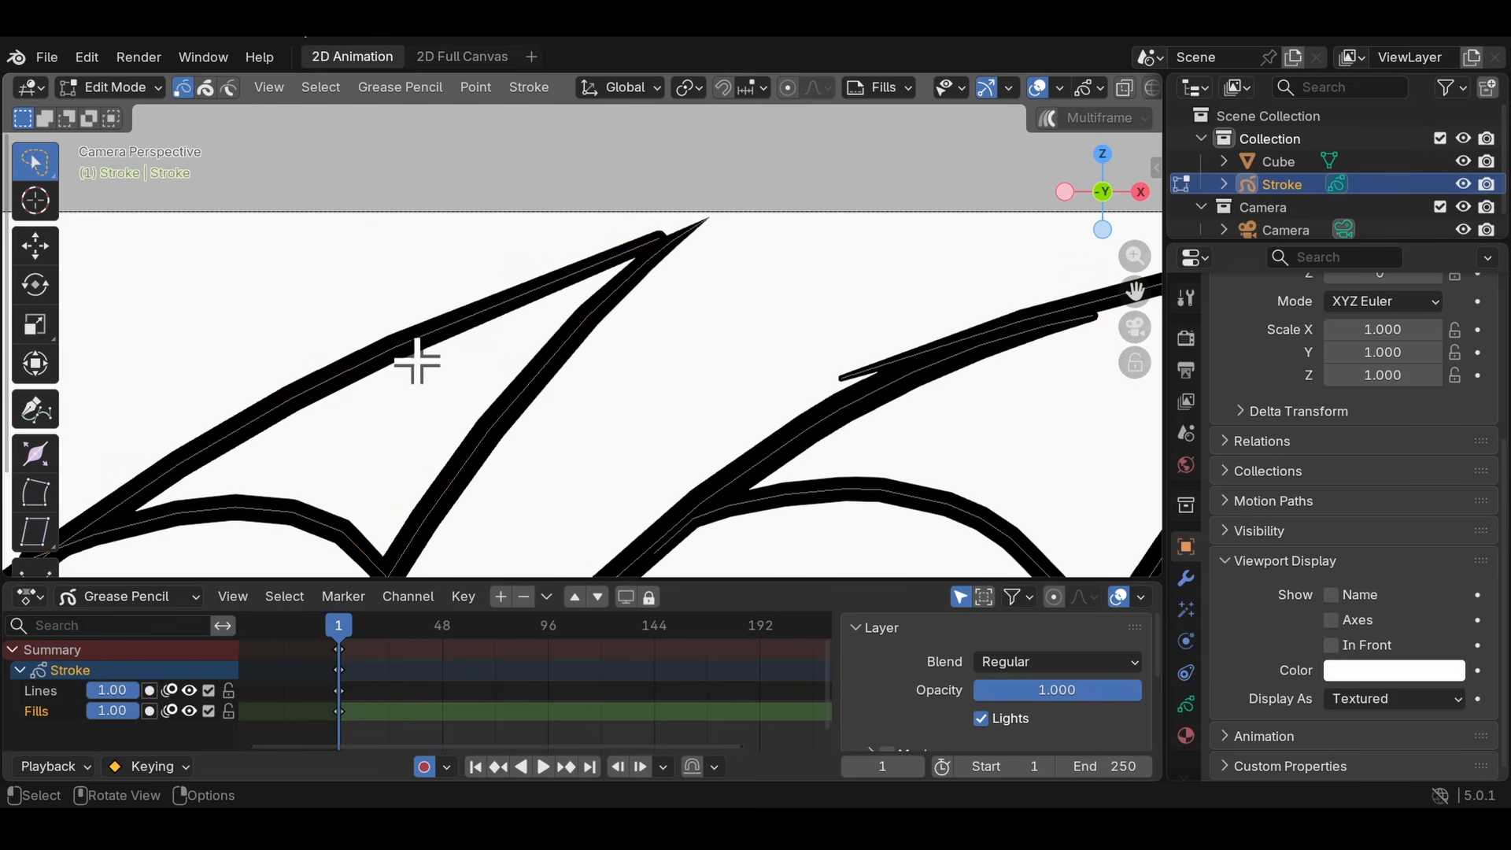
- Move a point along the smaller horn's upper edge, and move that stroke's end point out to the horn's tip
key("g")
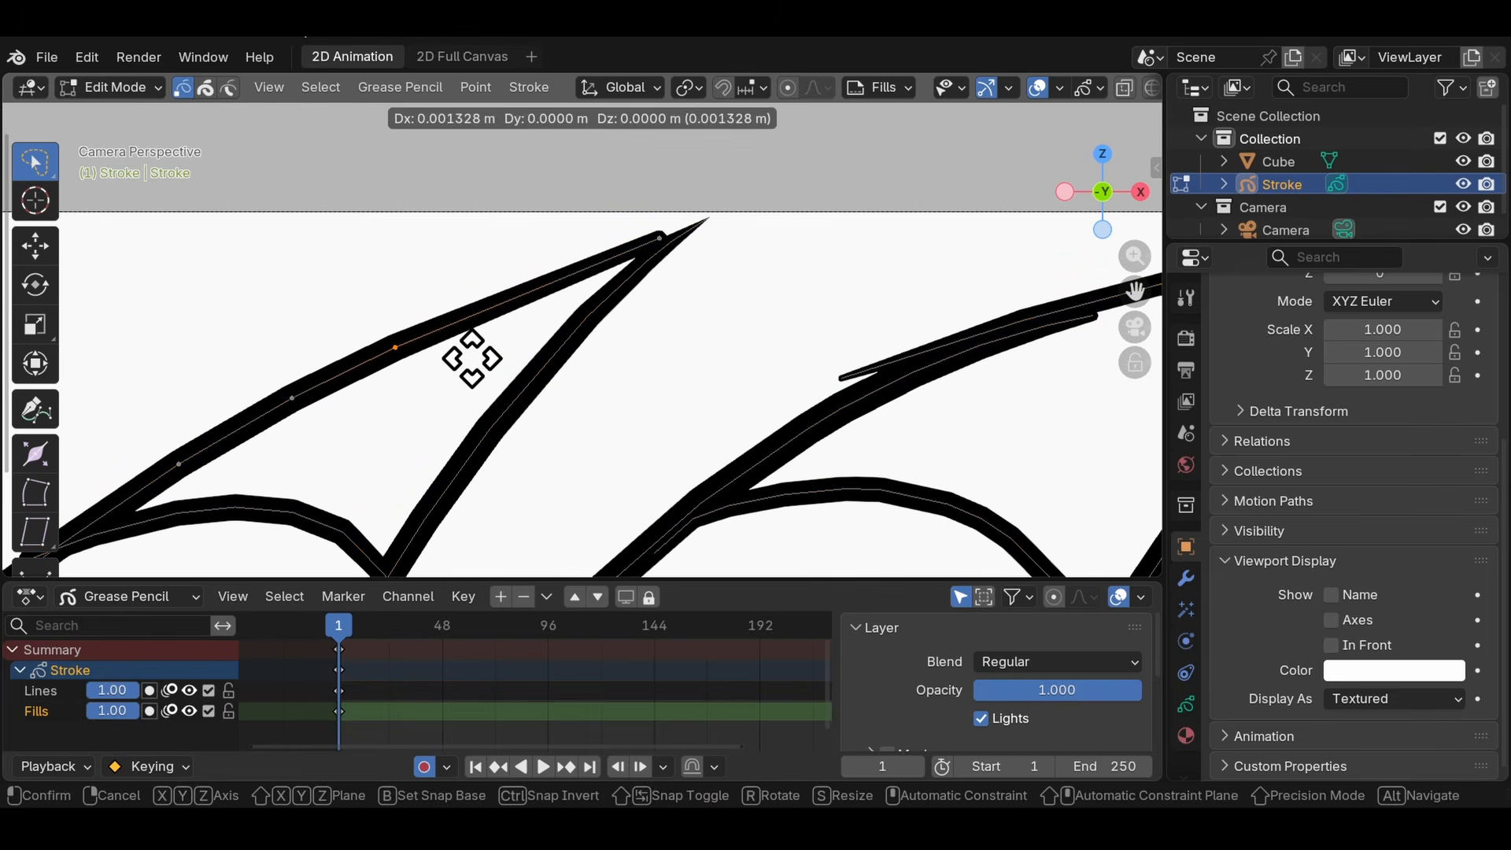
left_click(550, 323)
scroll(696, 274, "up", 2)
middle_click_drag(731, 192, 683, 252, "shift")
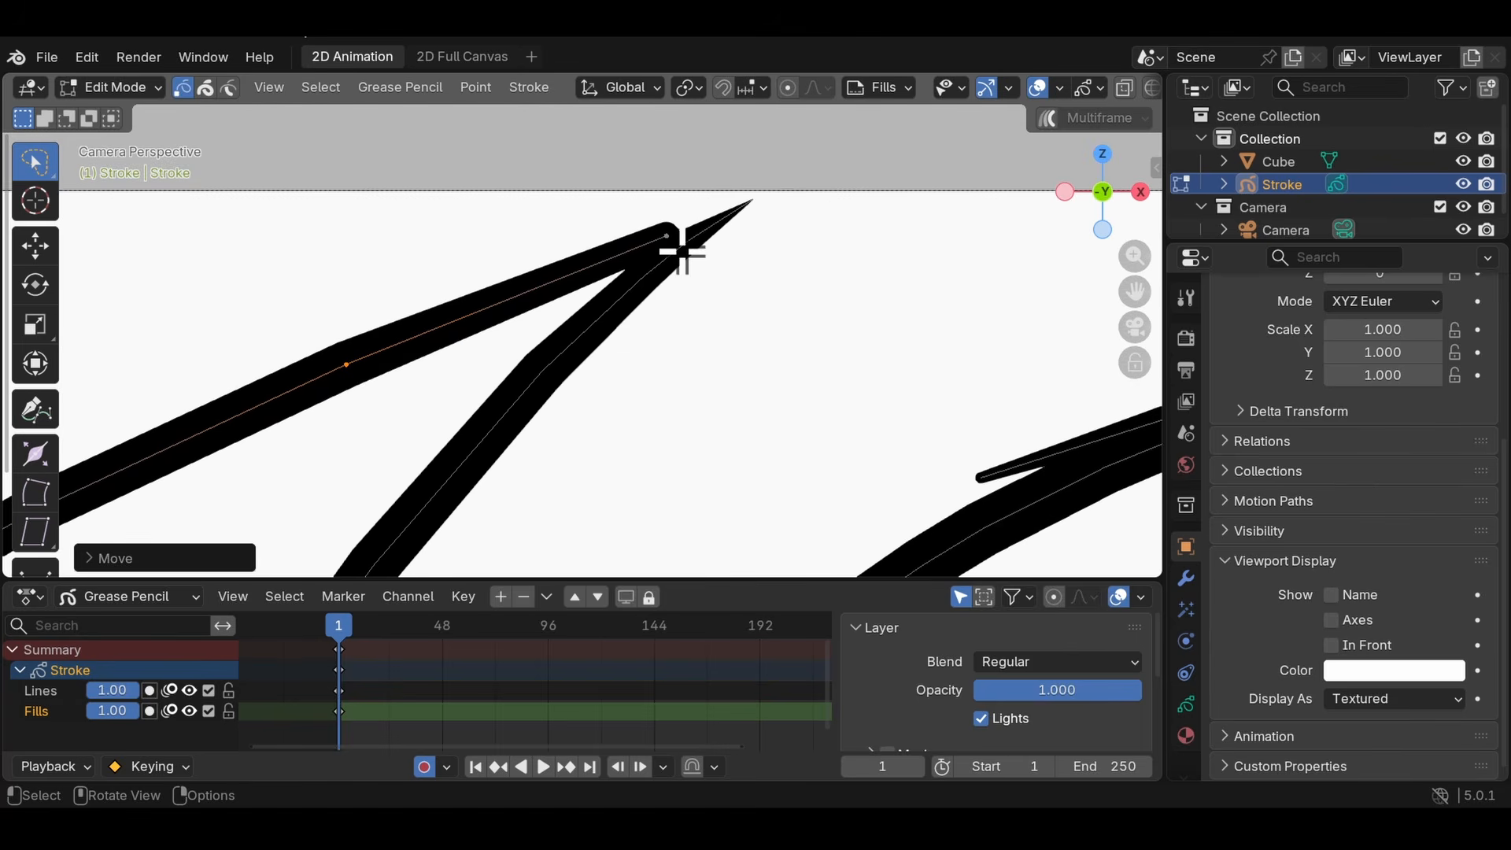
left_click(744, 206)
scroll(729, 226, "down", 1)
key("g")
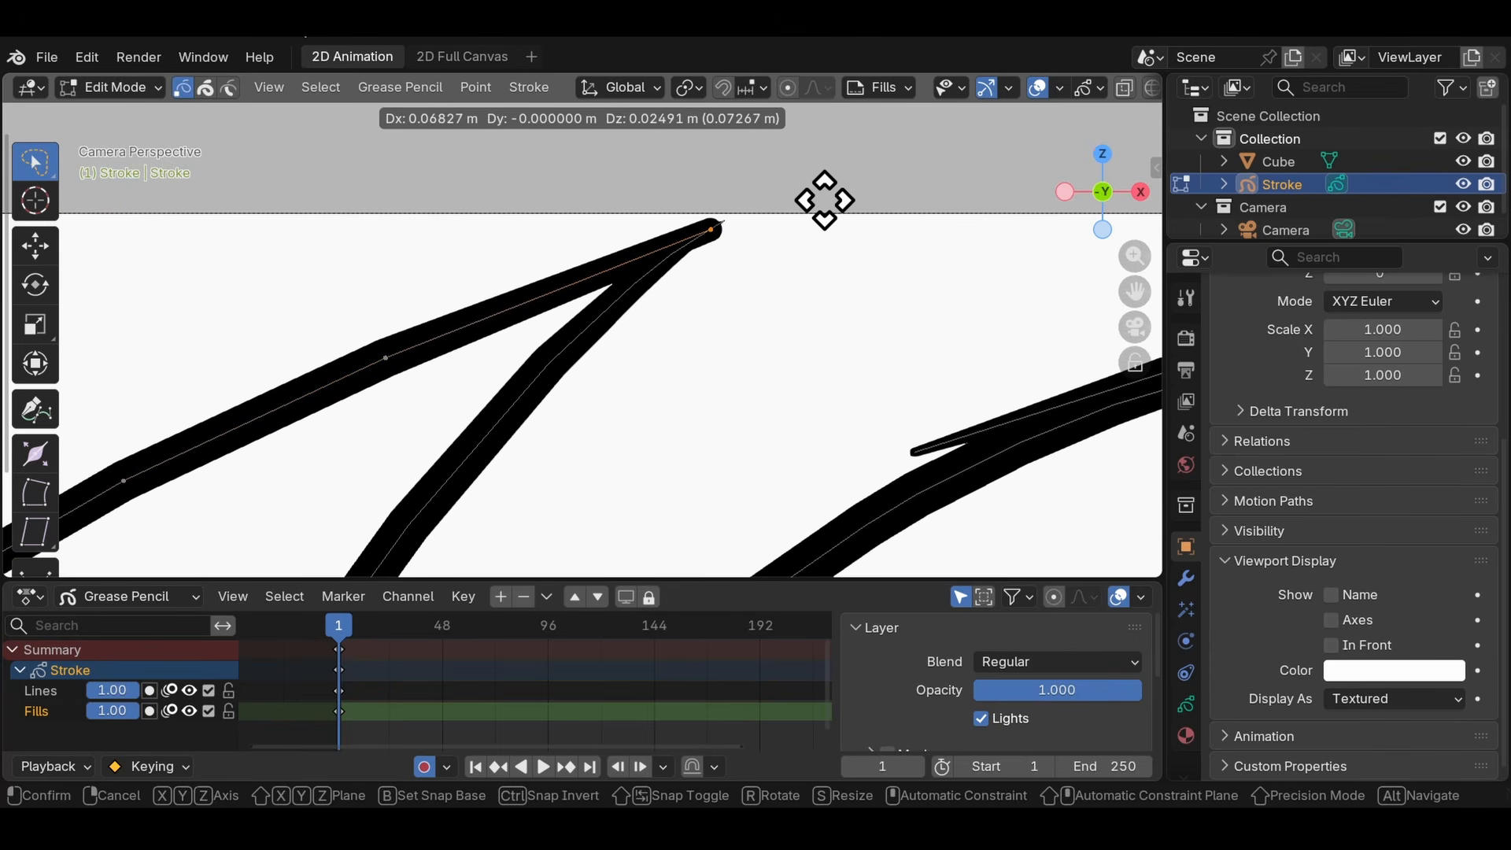
left_click(834, 191)
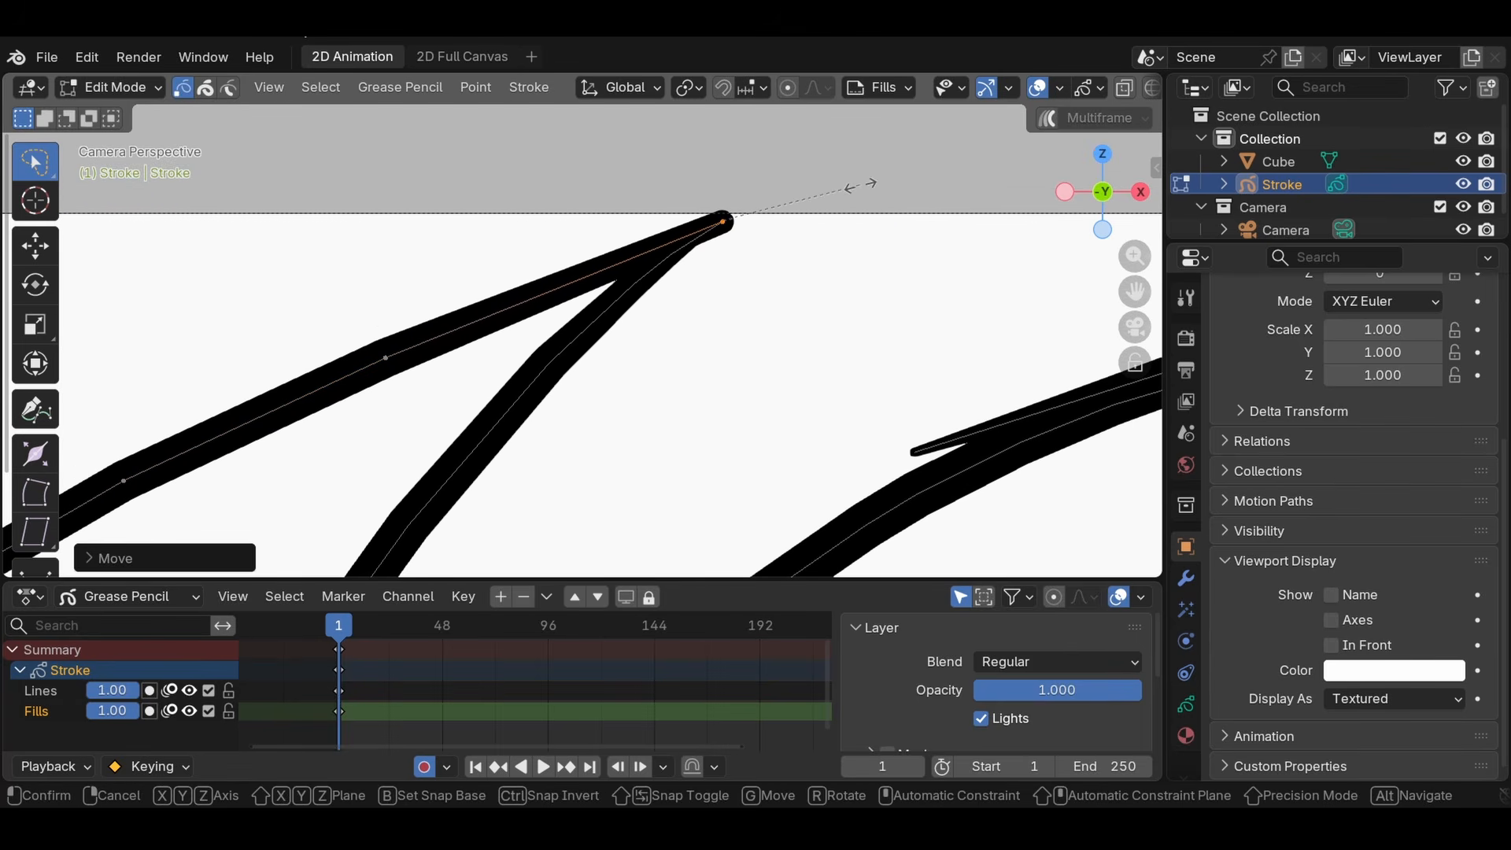
- Scale the horn tip's end point down to about 0.16 so the stroke tapers to a fine tip
key("s")
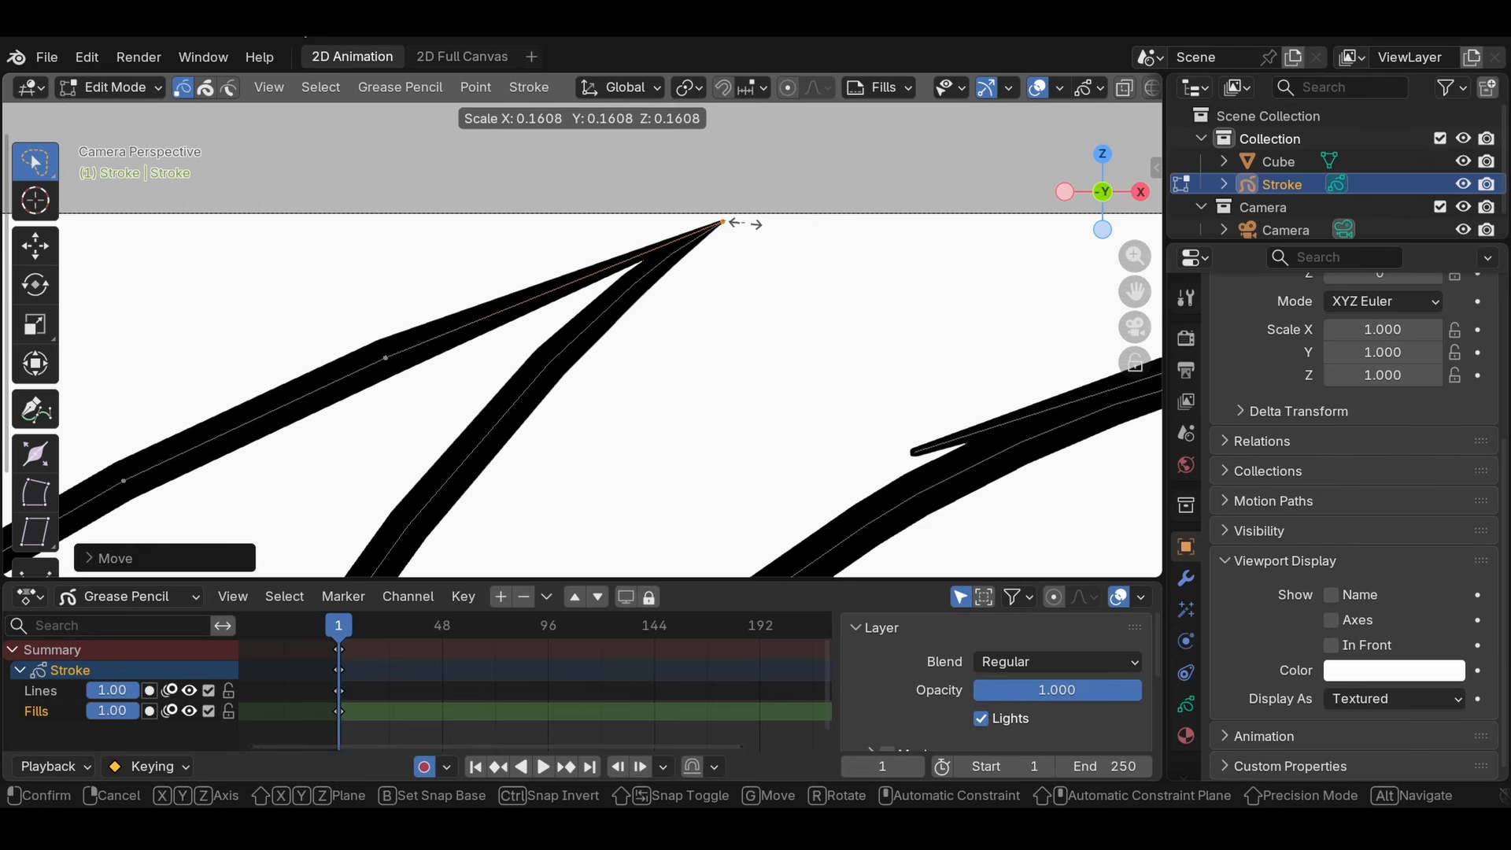
left_click(746, 223)
key("g")
left_click(746, 224)
scroll(747, 328, "down", 5)
- Move the overlapping stroke points on the larger horn's upper edge so the two strokes merge into one smooth line
key("a")
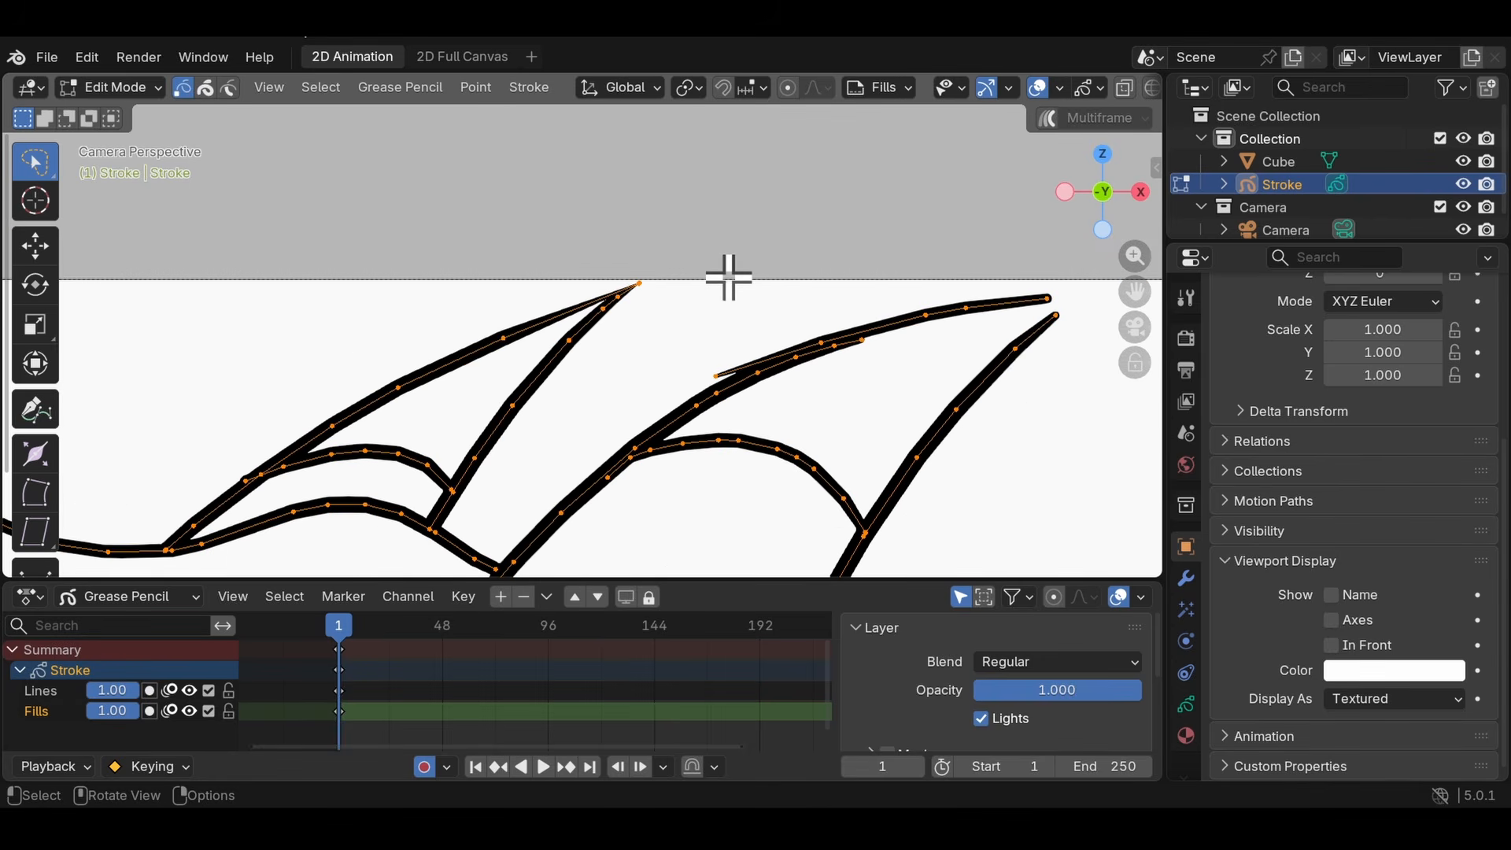
scroll(530, 280, "up", 4)
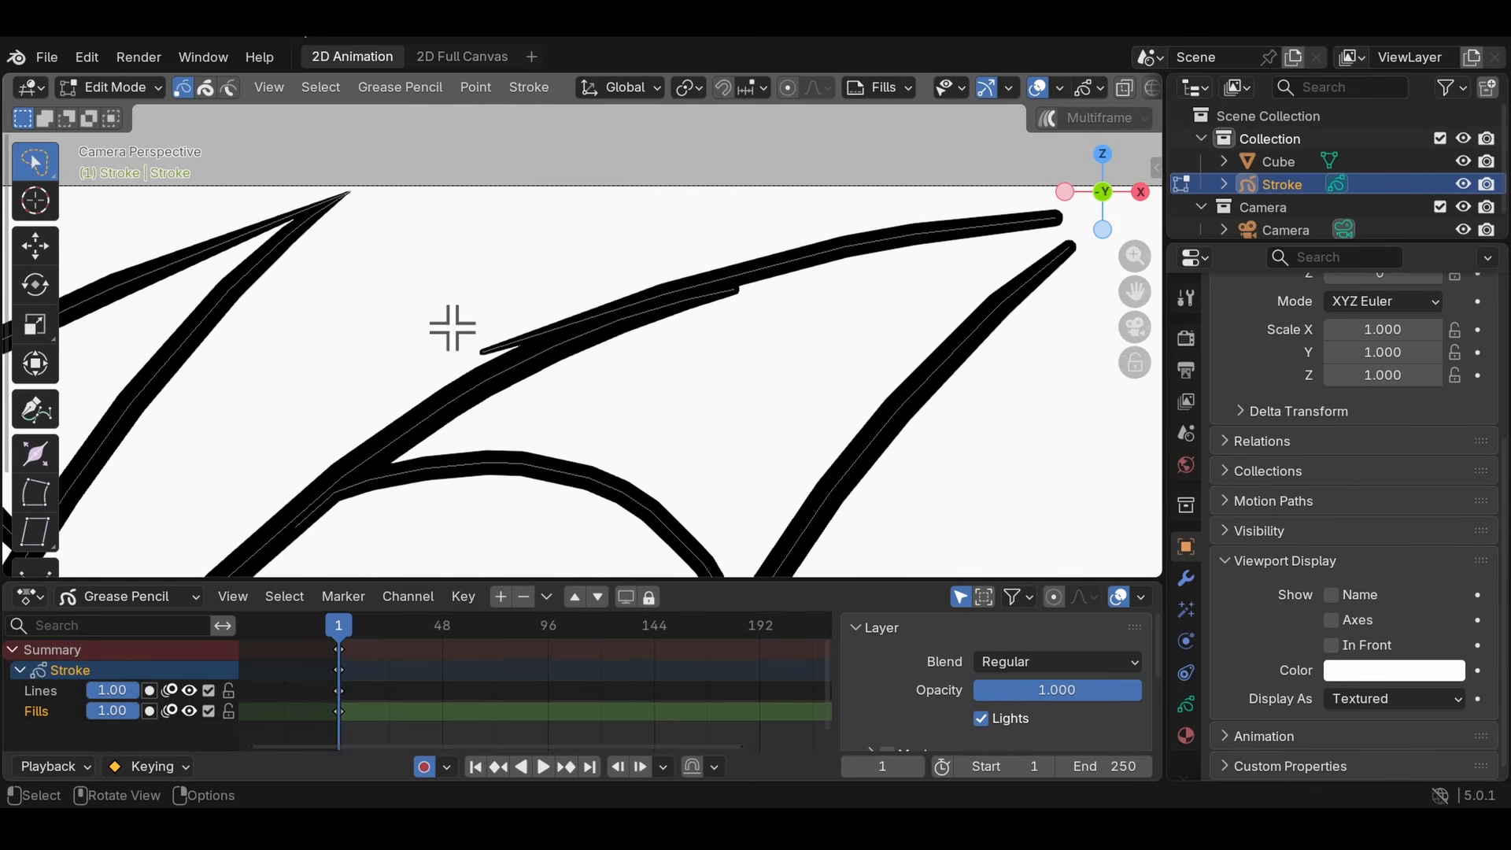
scroll(497, 388, "up", 1)
key("g")
left_click(503, 410)
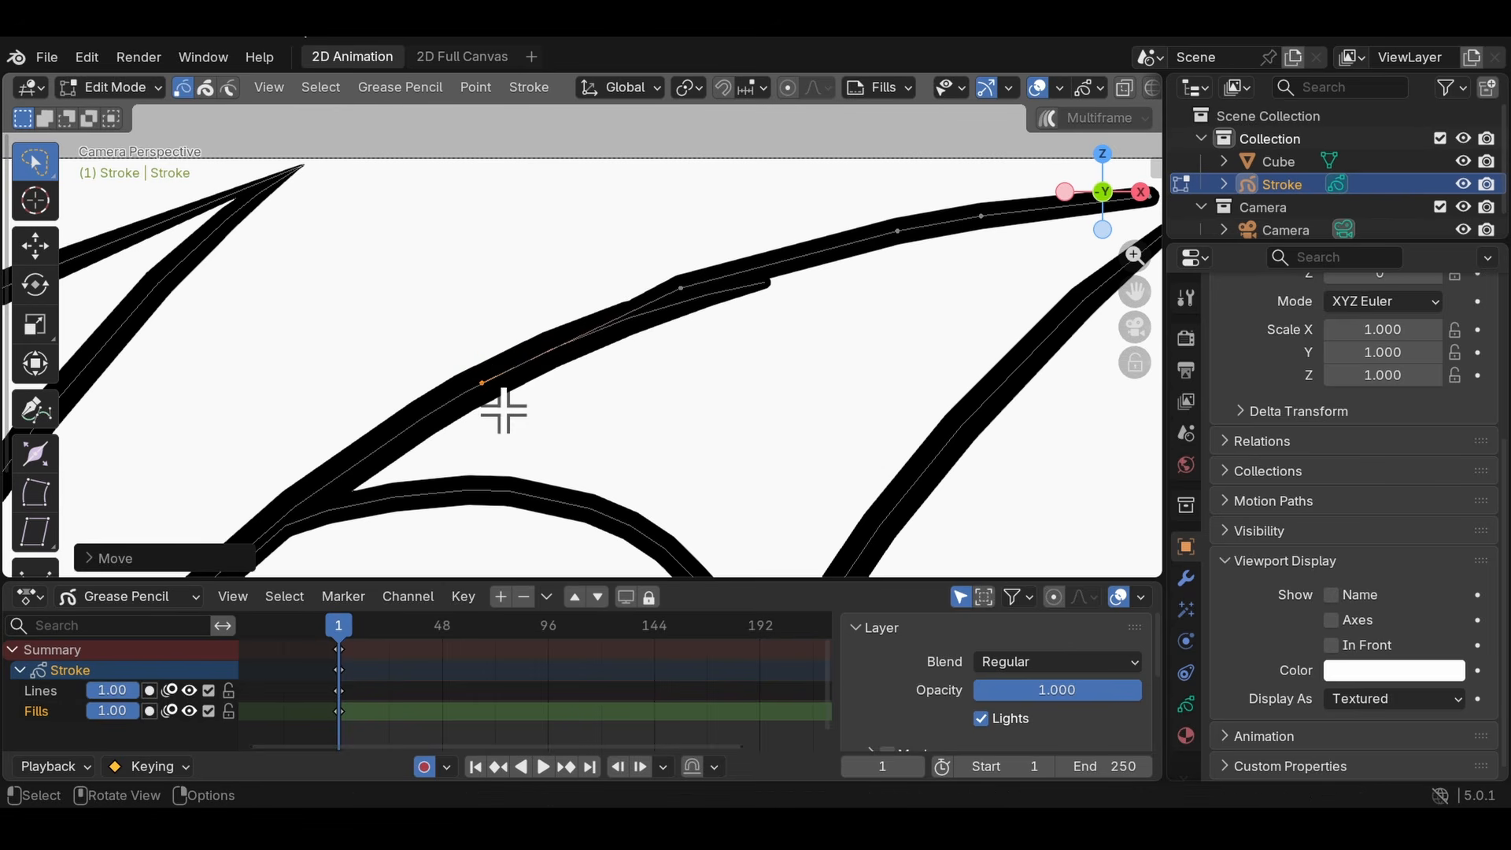
key("g")
left_click(744, 295)
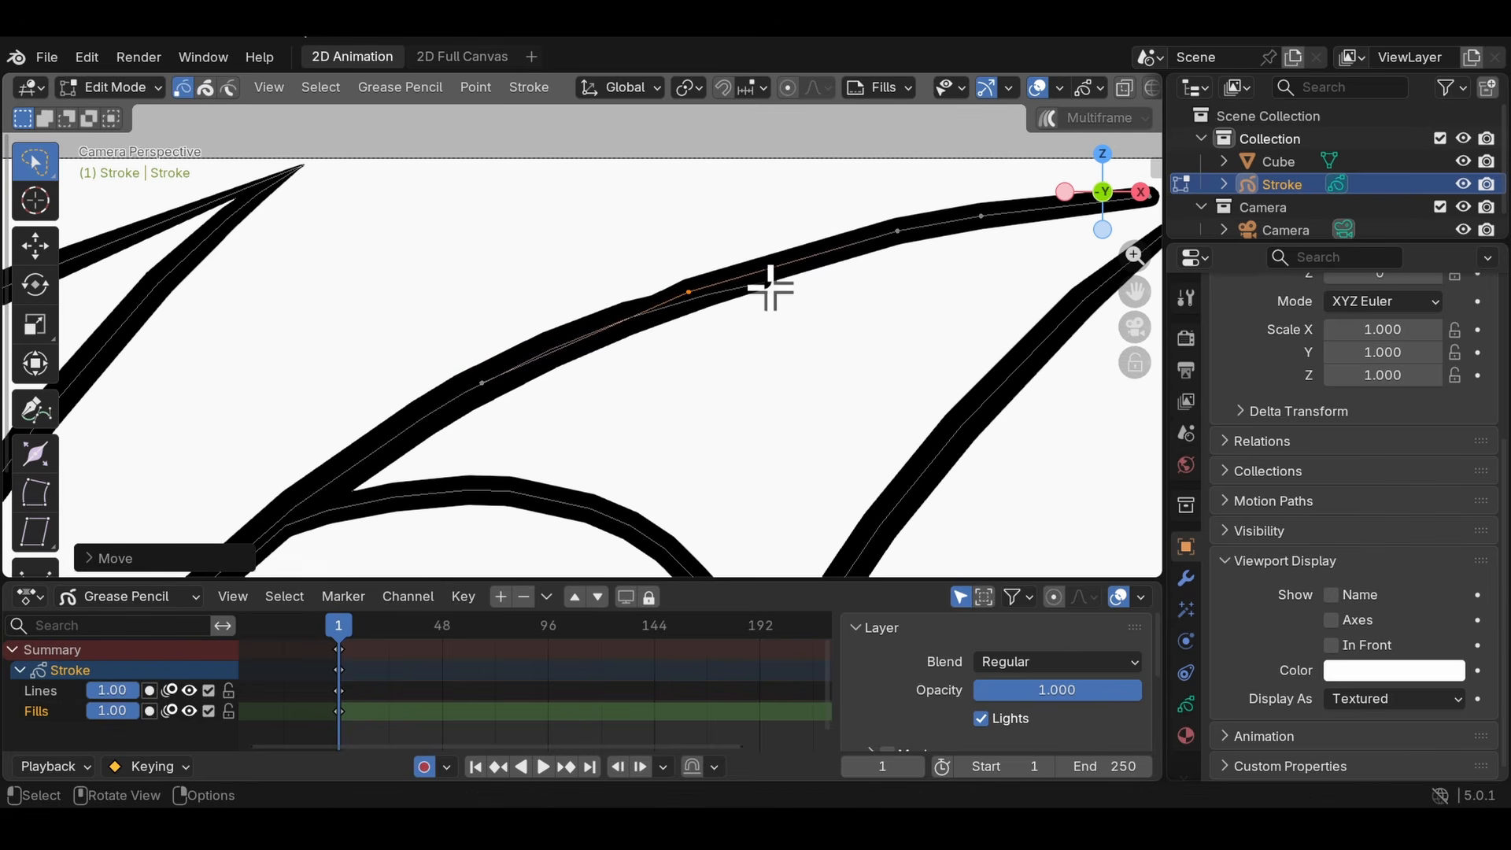
key("g")
left_click(775, 270)
left_click(718, 298)
key("g")
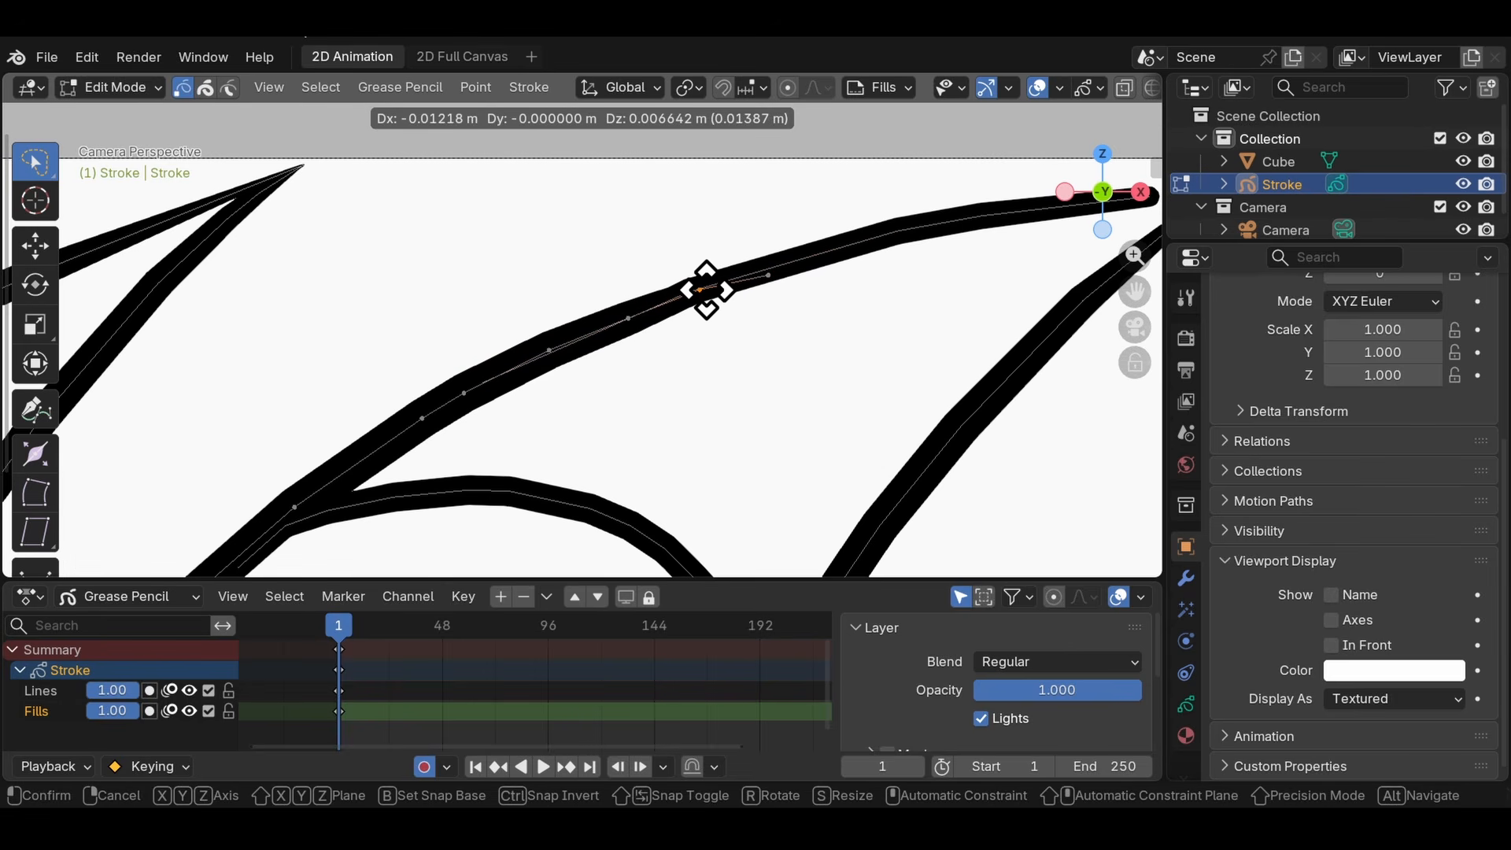
left_click(717, 290)
- Extrude the end point of the larger horn's lower edge outward beyond the page edge
middle_click_drag(803, 322, 223, 411, "shift")
left_click(594, 322)
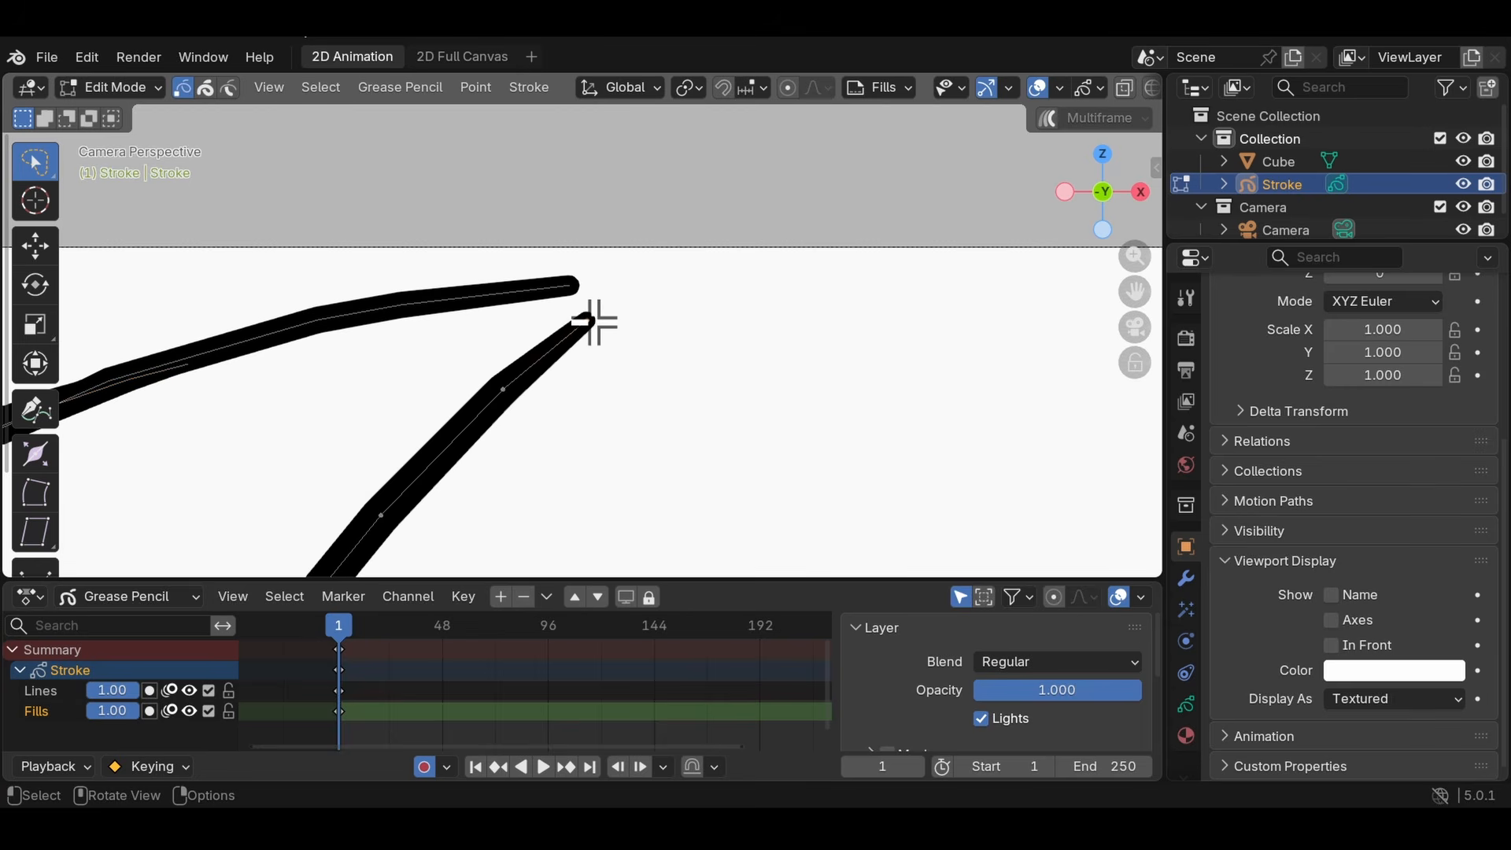
scroll(633, 308, "up", 1)
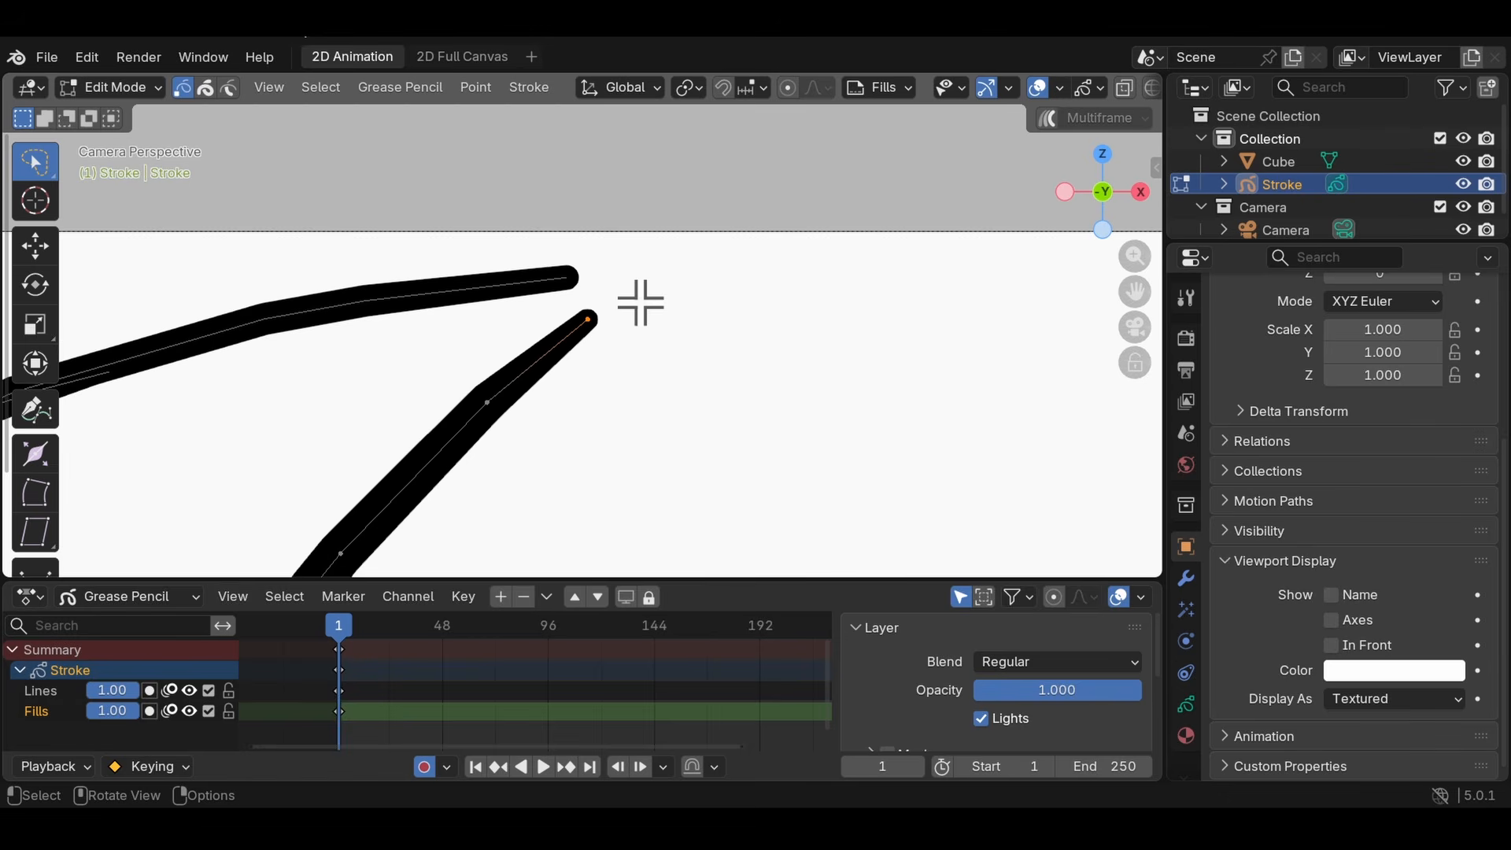
key("g")
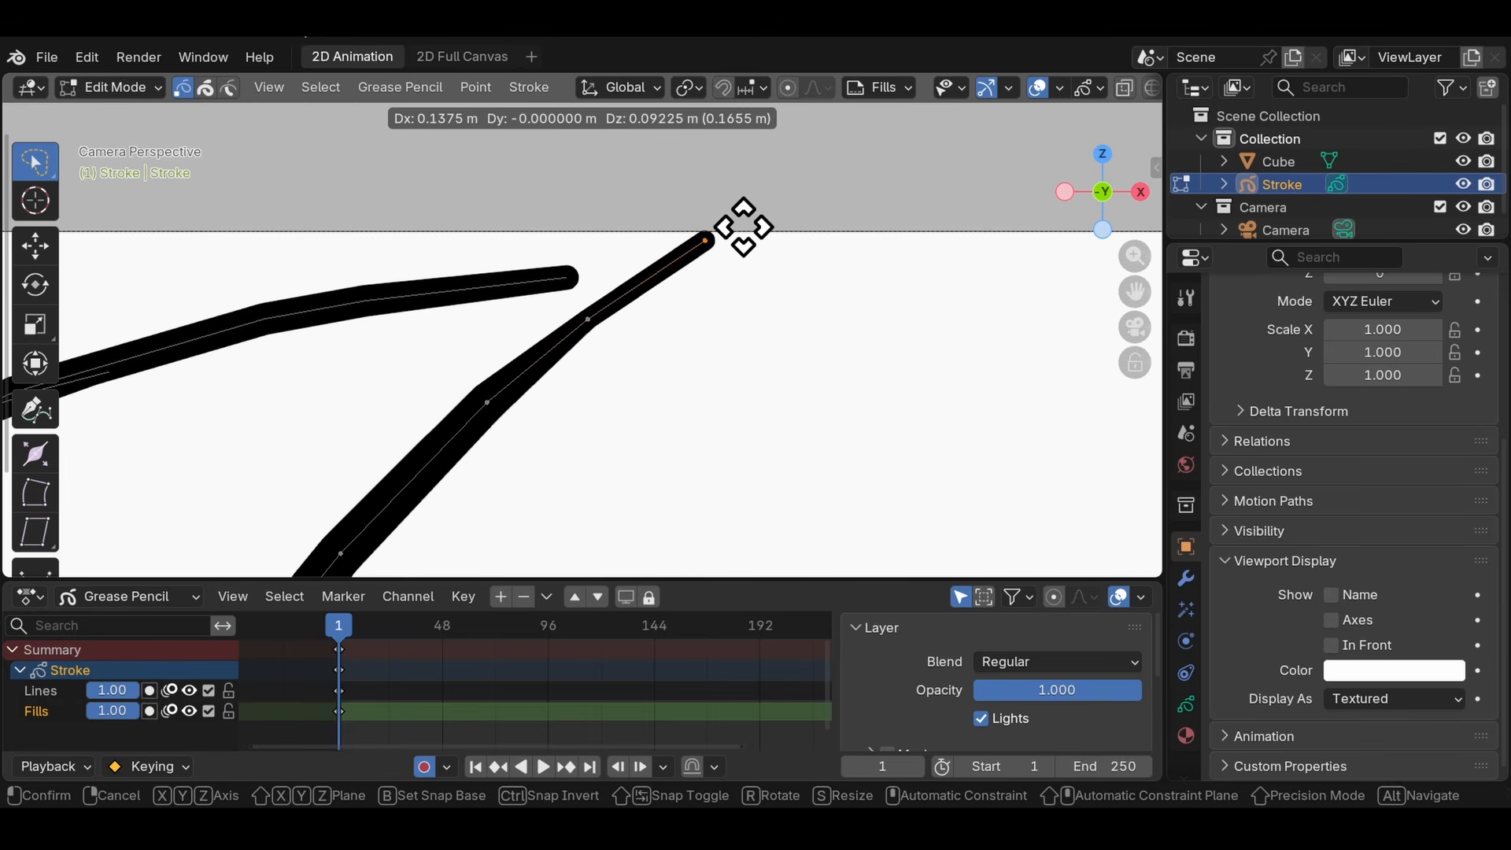
left_click(857, 163)
- Extrude three straight branches sideways from separate points along the larger horn's lower edge
left_click(487, 405)
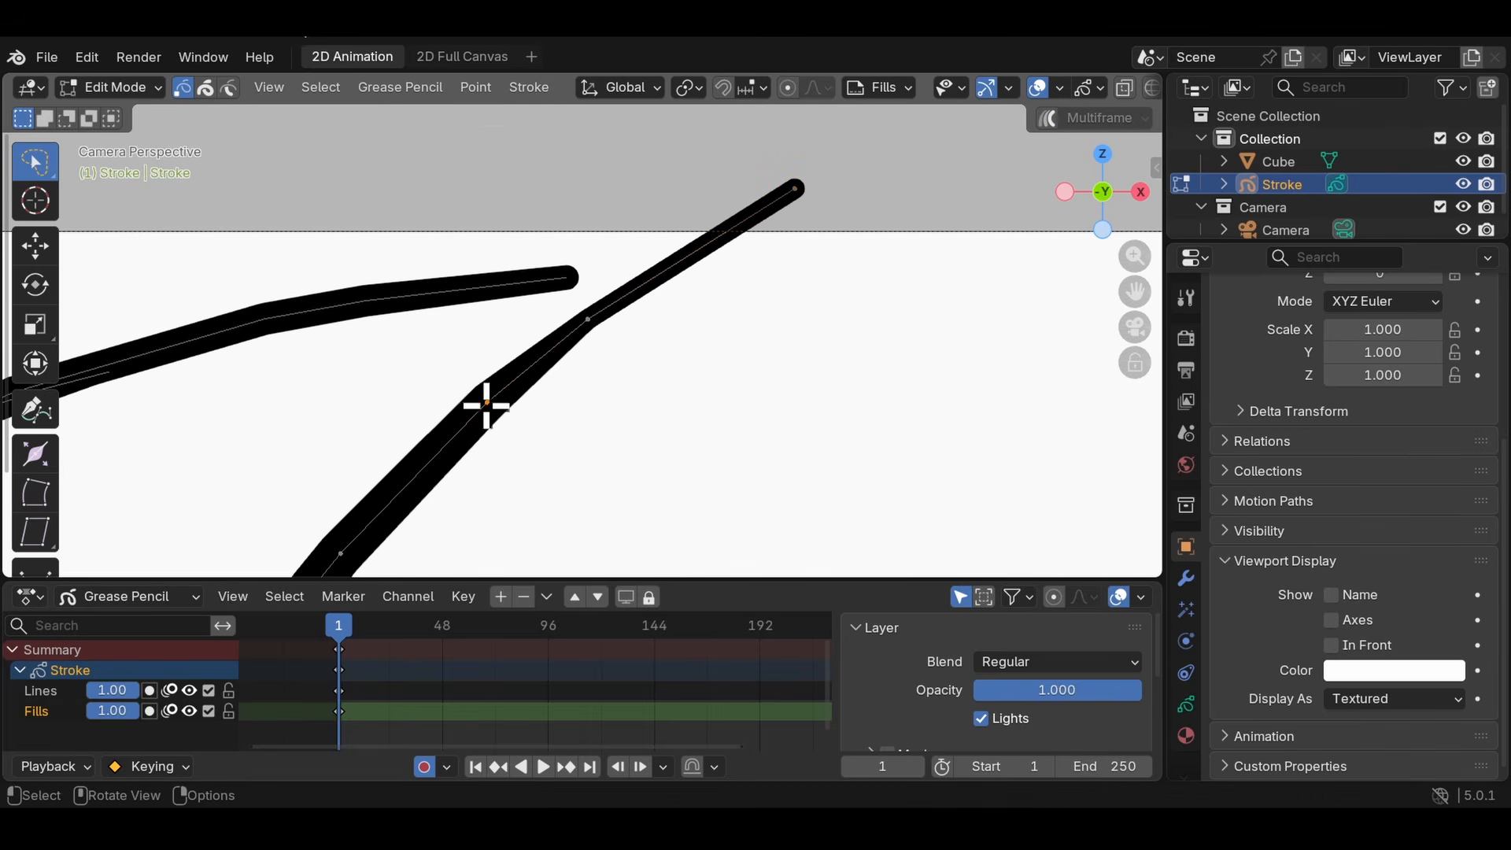
key("e")
left_click(717, 461)
middle_click_drag(518, 494, 539, 352, "shift")
scroll(539, 352, "down", 4)
left_click(429, 431)
key("e")
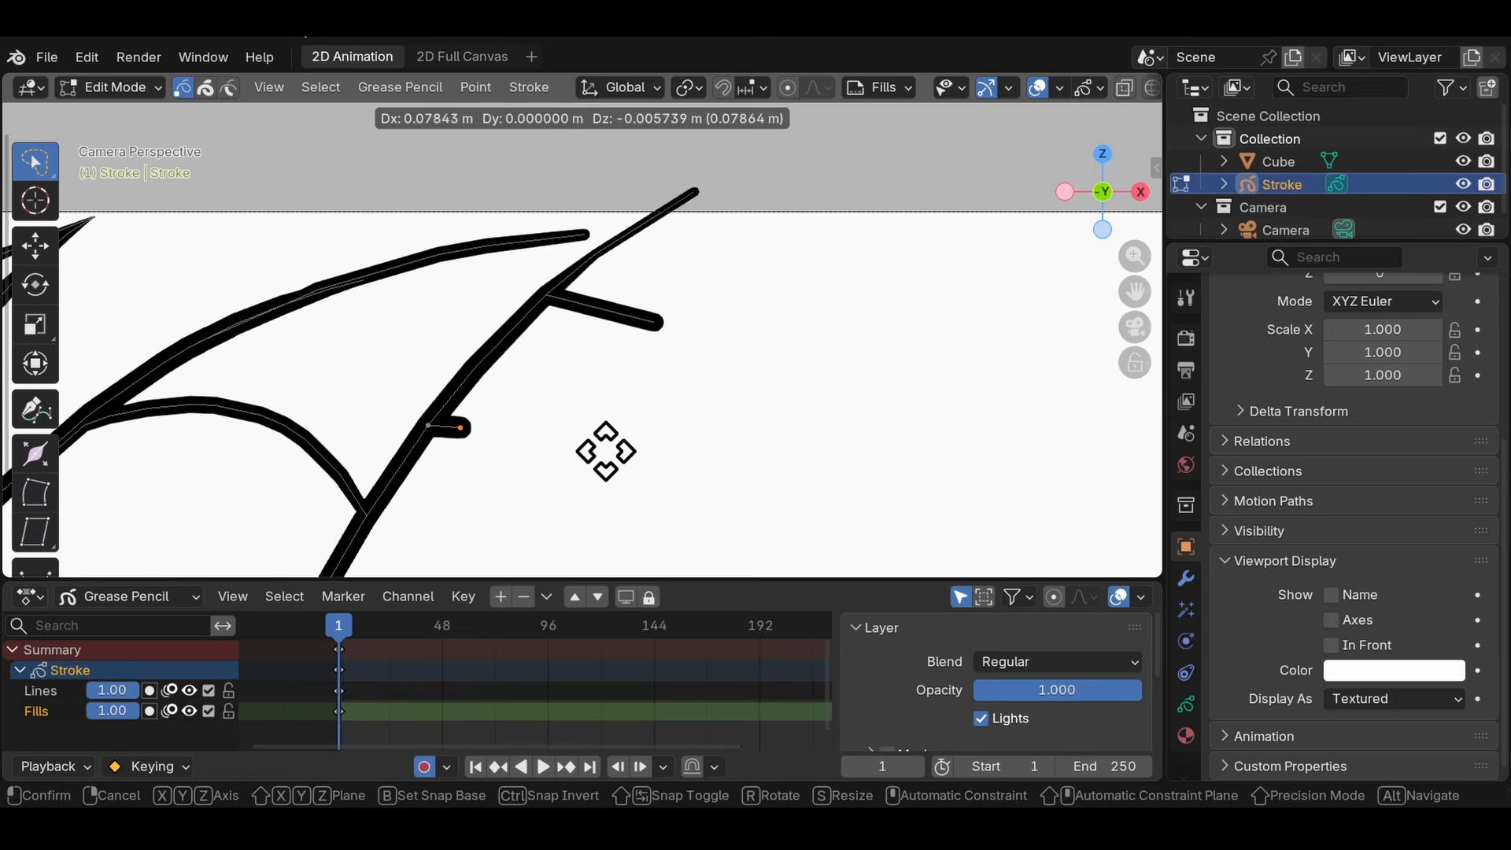
left_click(639, 455)
left_click(474, 369)
key("e")
left_click(792, 390)
- Select the end points of the three extruded branches and delete them
key("a")
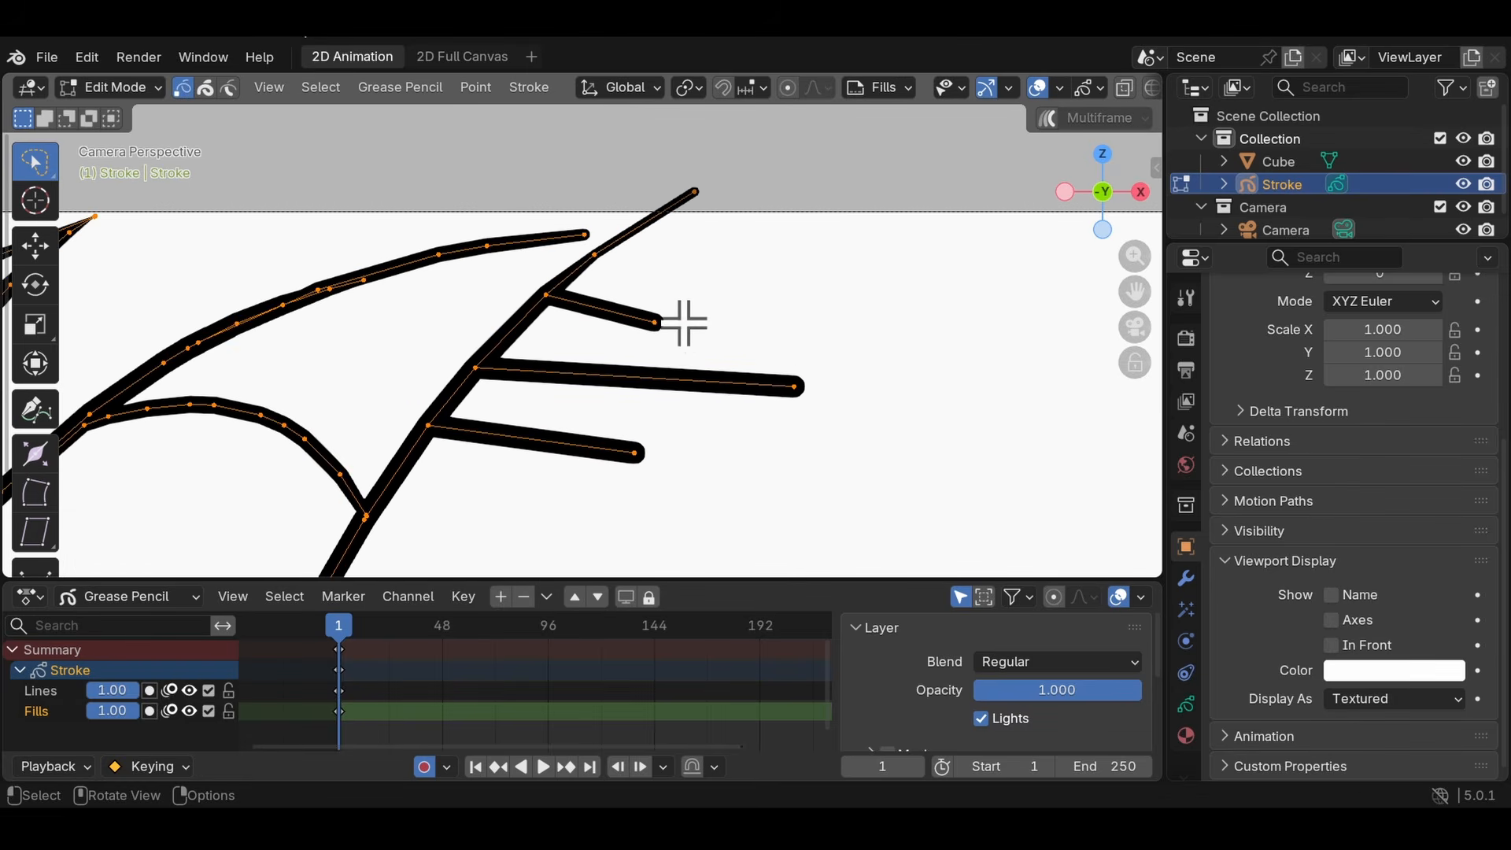
left_click(795, 387, "shift")
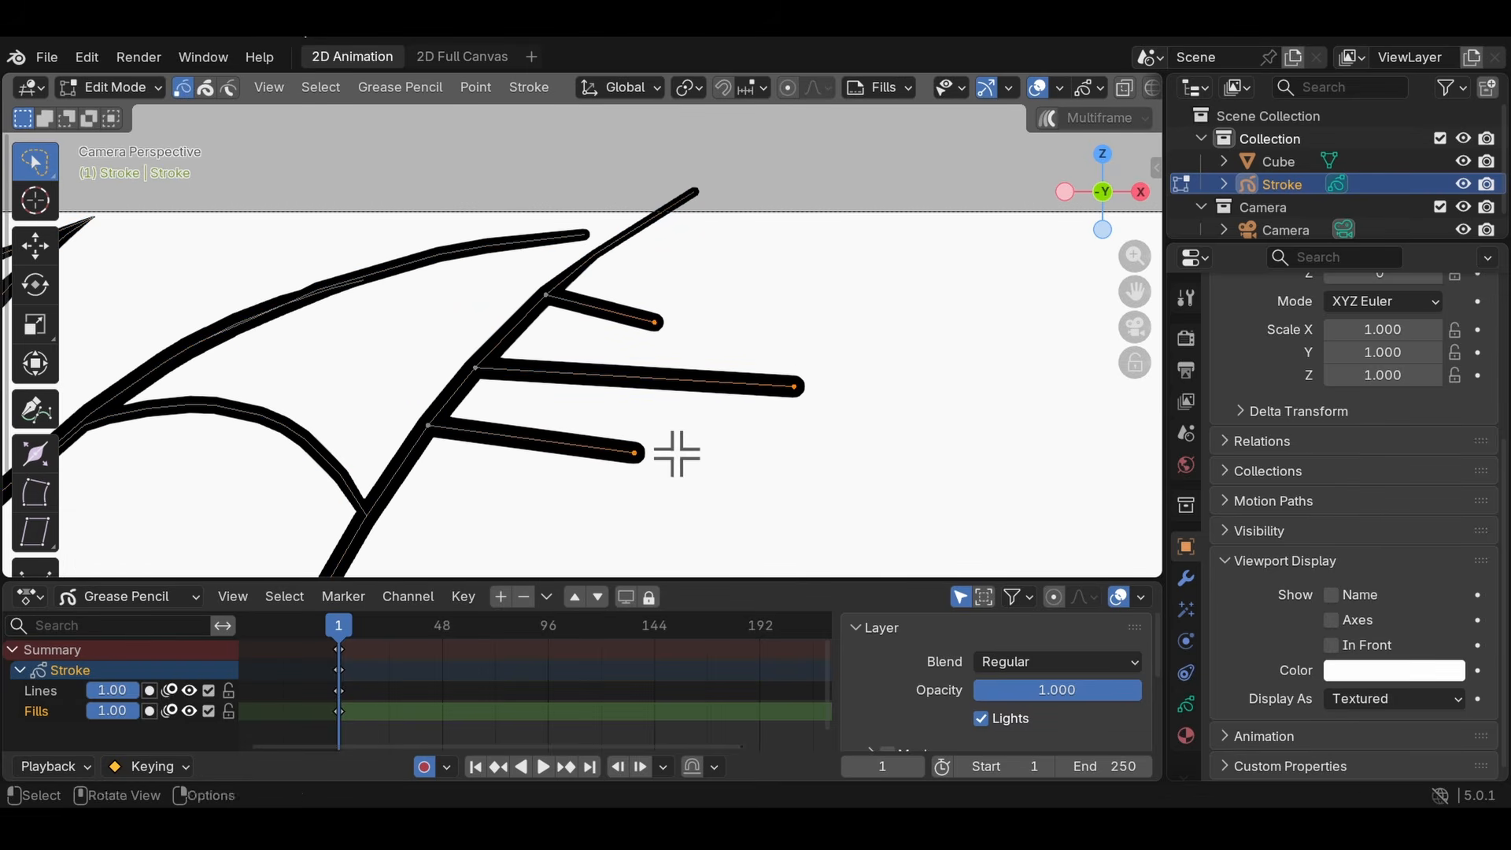
key("x")
left_click(597, 460)
- Extrude the end point of the larger horn's upper edge outward so it crosses the lower edge's stroke
scroll(629, 267, "up", 3)
middle_click_drag(635, 209, 591, 348, "shift")
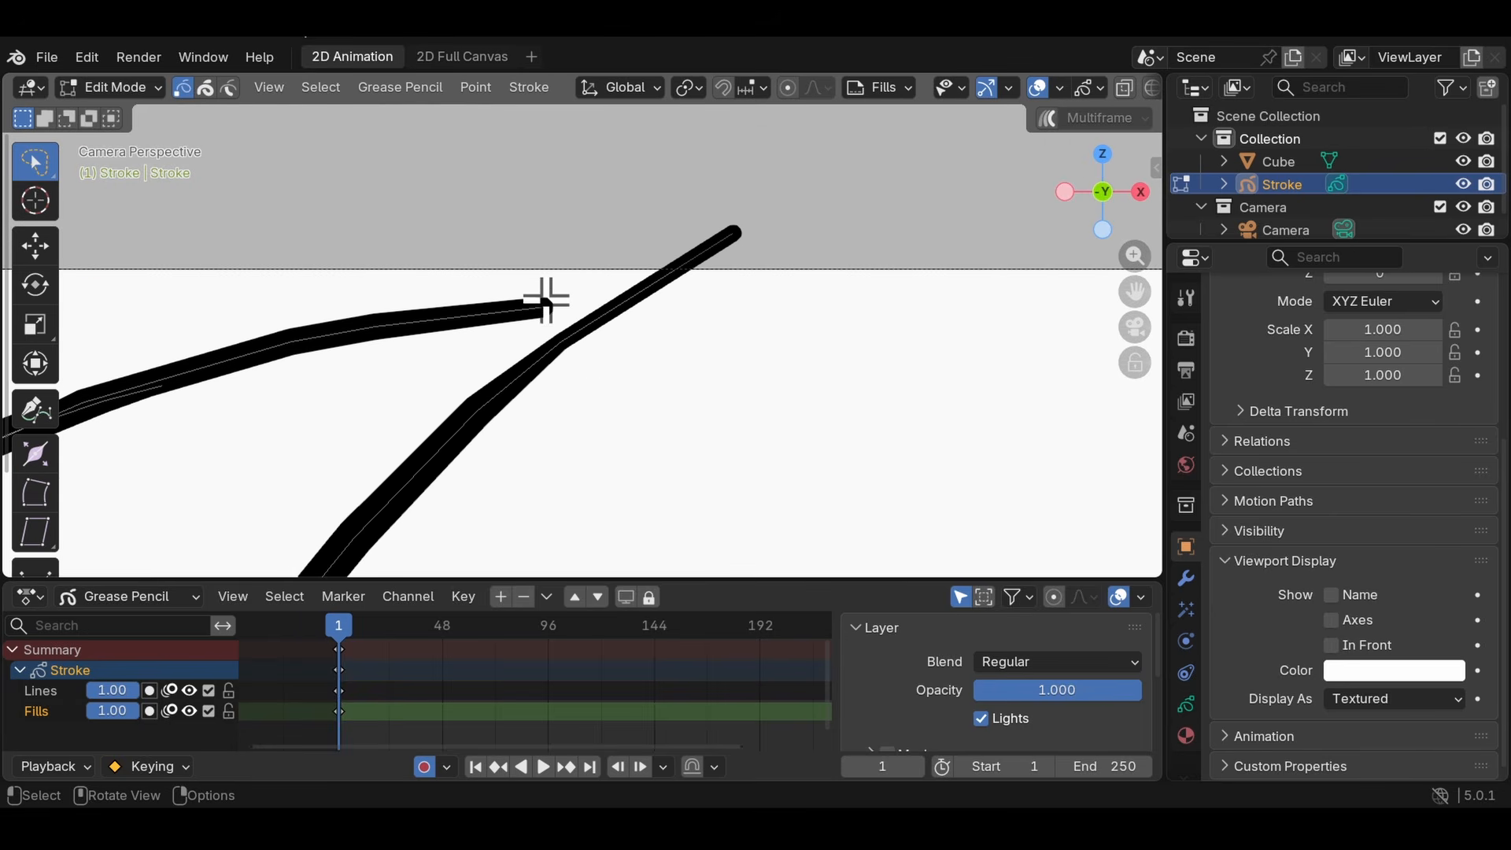
key("g")
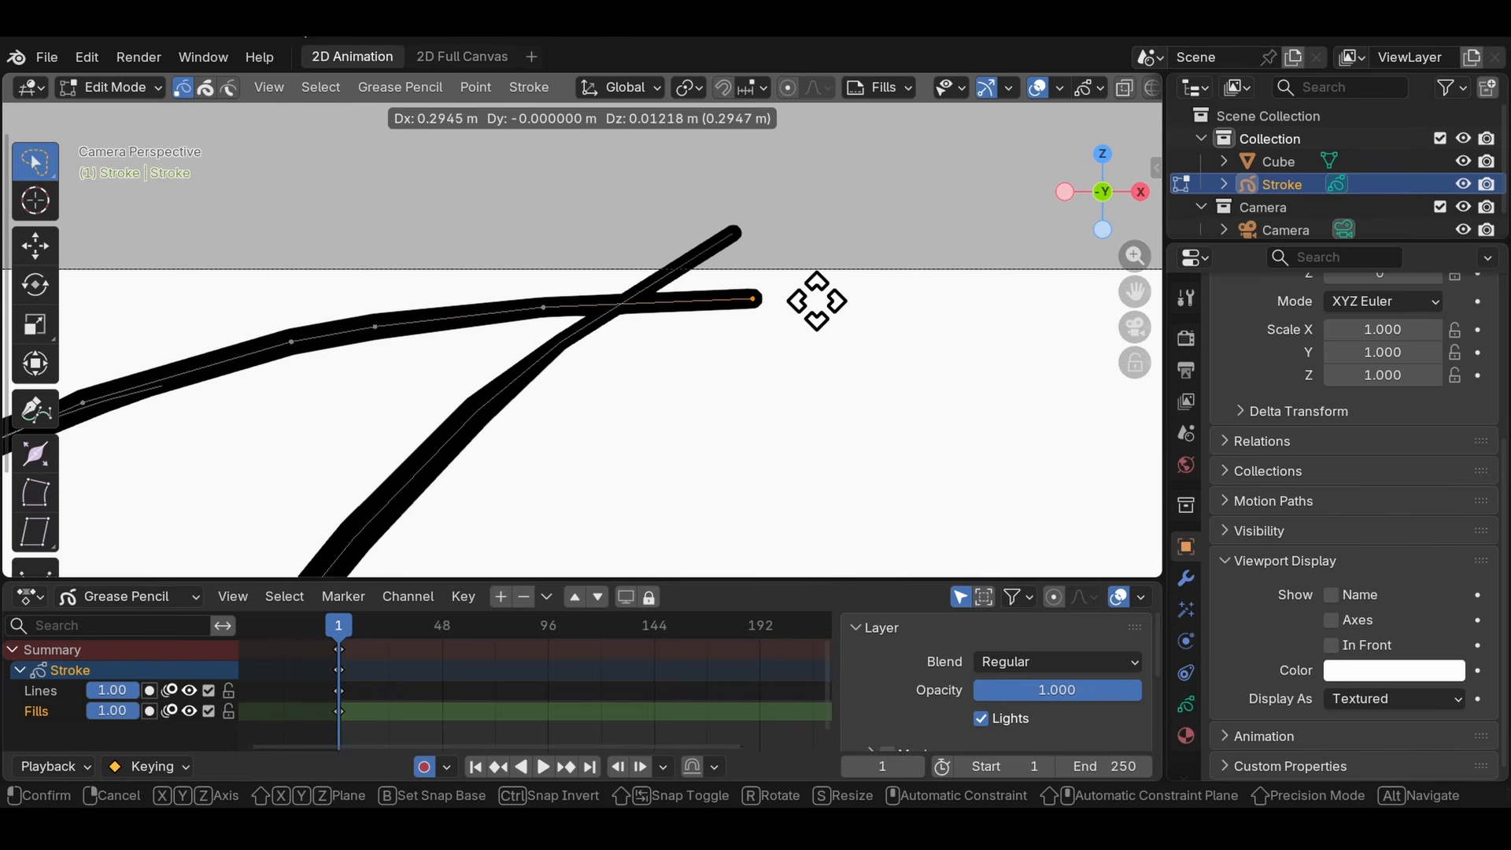
left_click(809, 296)
- Switch from Edit Mode to Object Mode, select the Cube, and make the Stroke object active again
key("Tab")
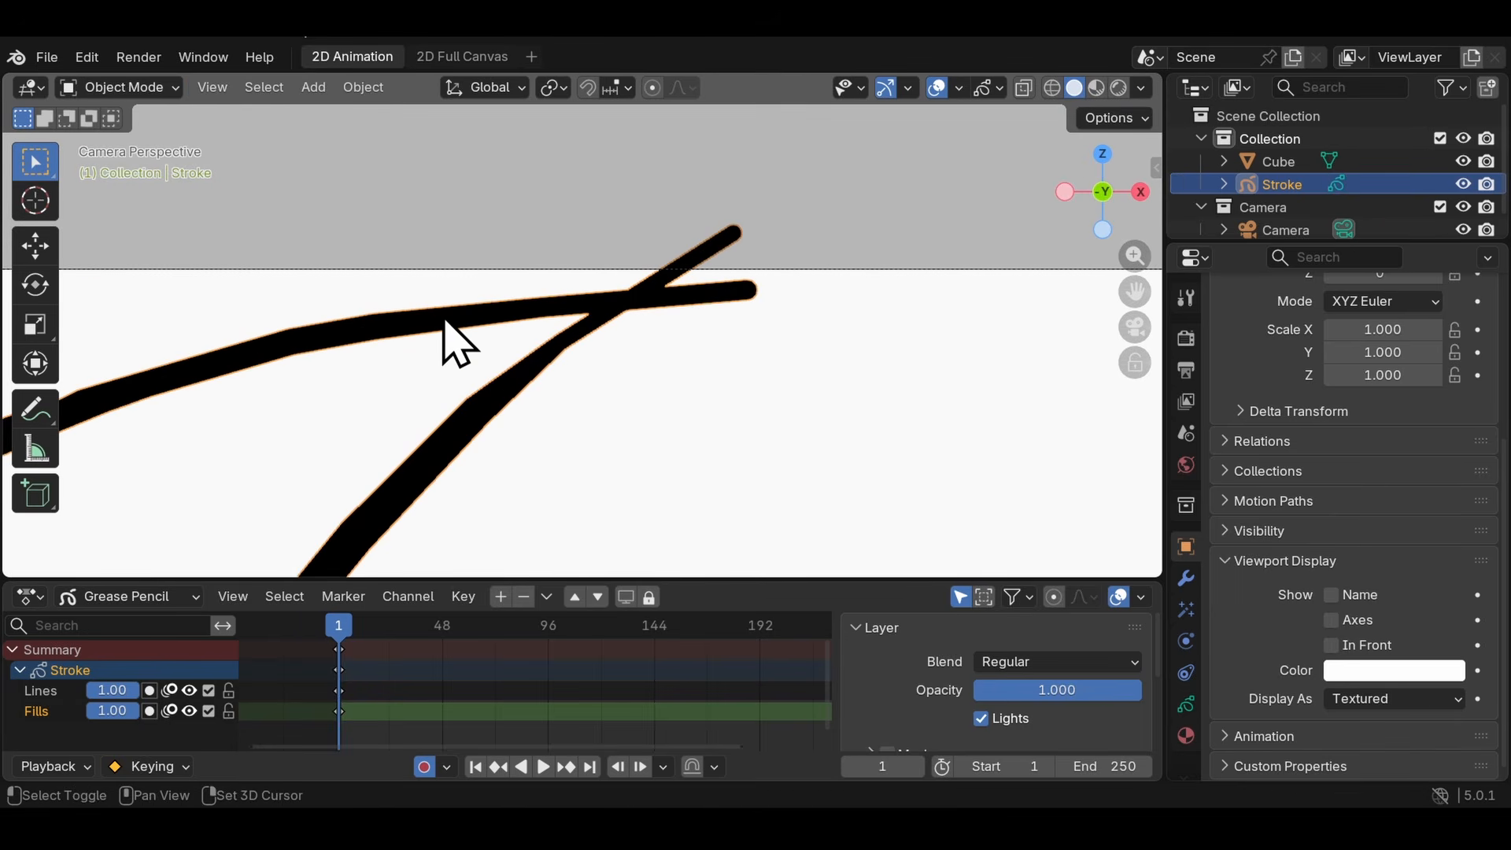
middle_click_drag(445, 317, 627, 294, "shift")
scroll(627, 296, "down", 1)
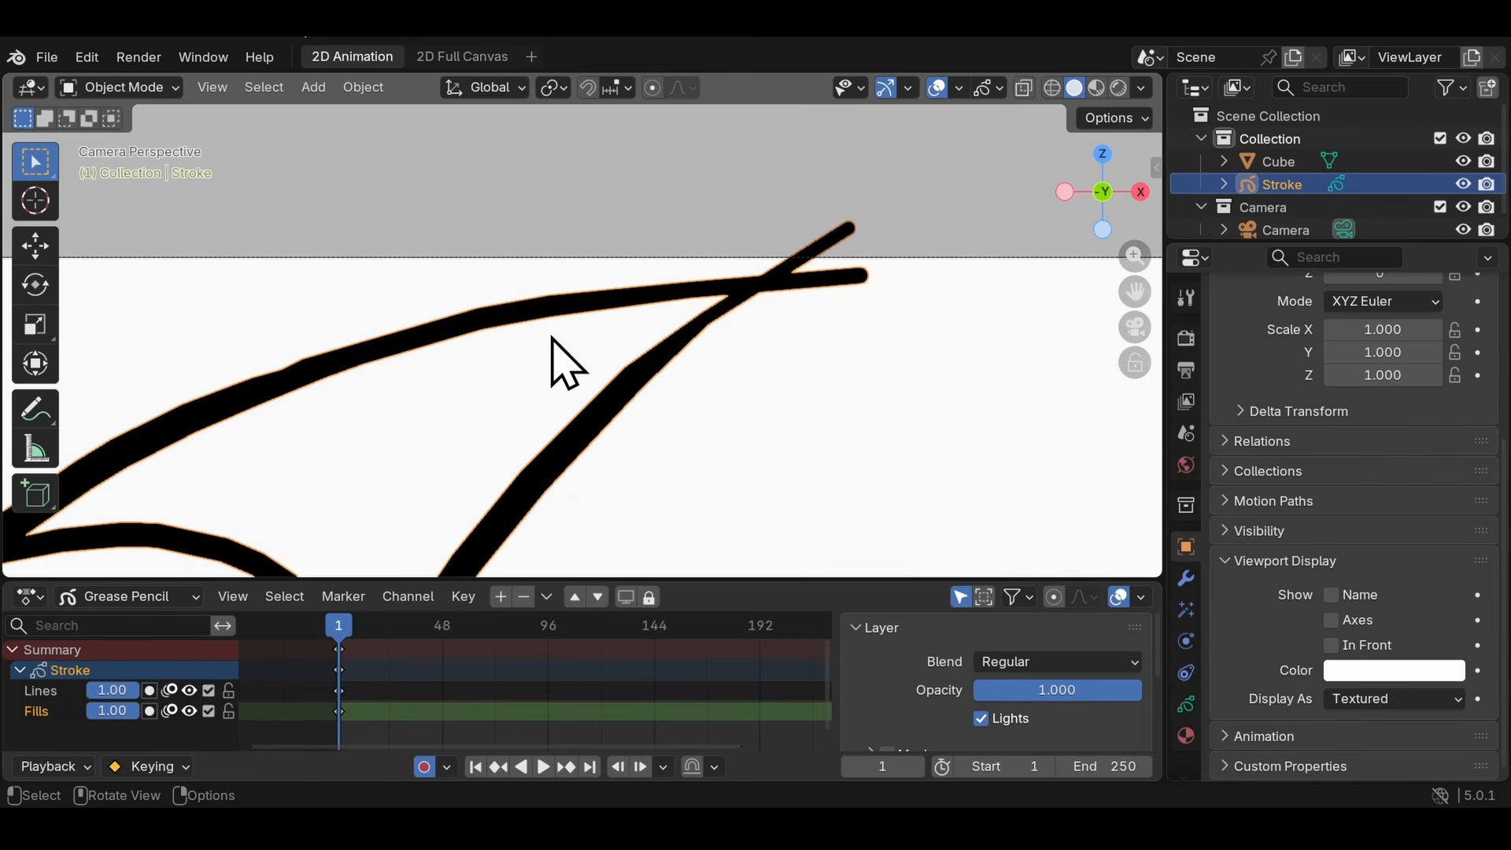
middle_click_drag(492, 324, 375, 298, "shift")
key("Tab")
key("Tab")
key("Tab")
key("Tab")
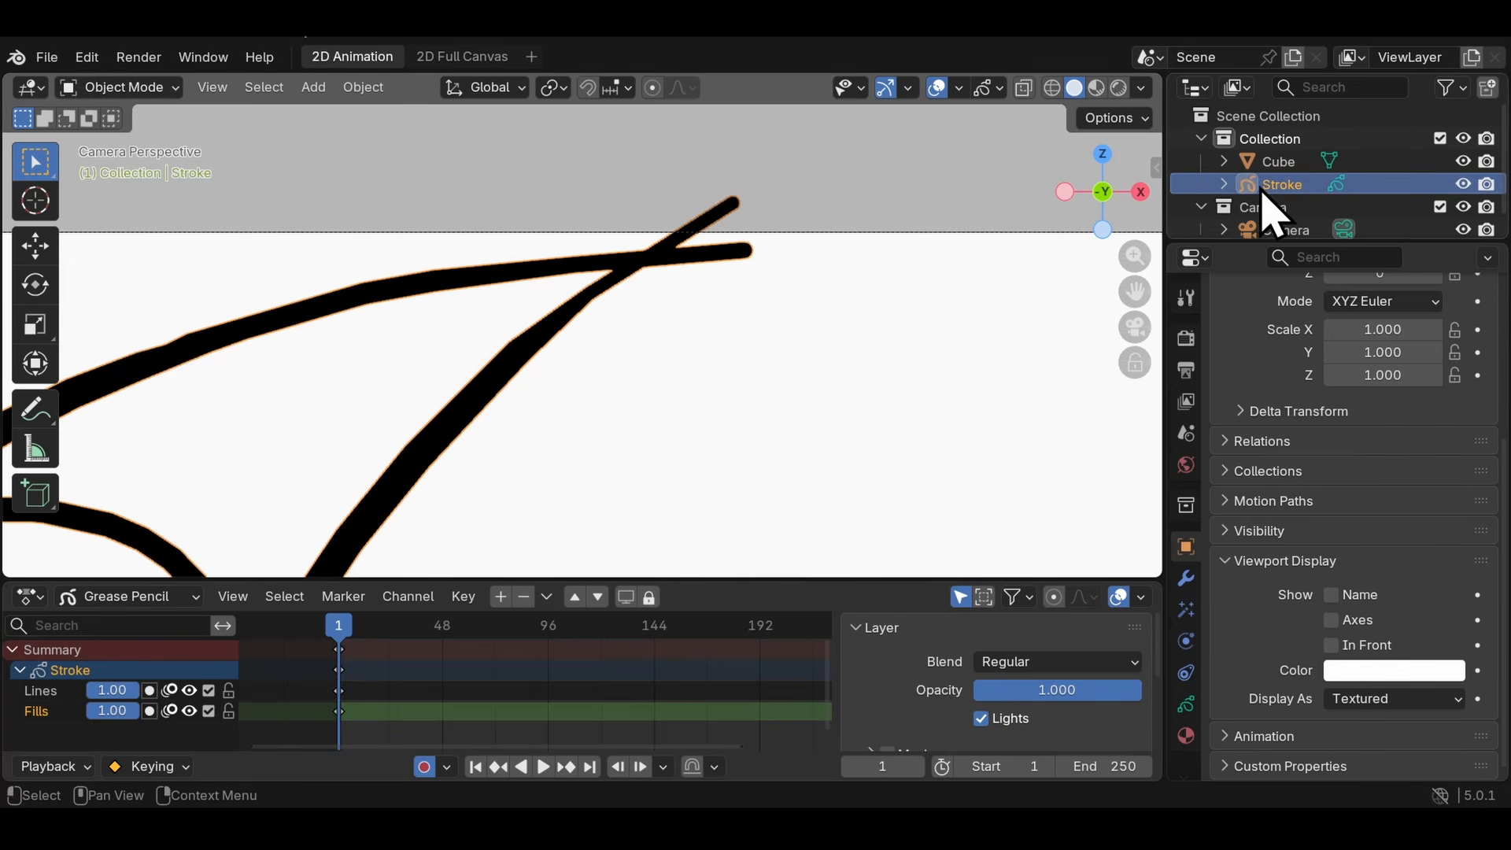
left_click(1279, 161)
left_click(1311, 186)
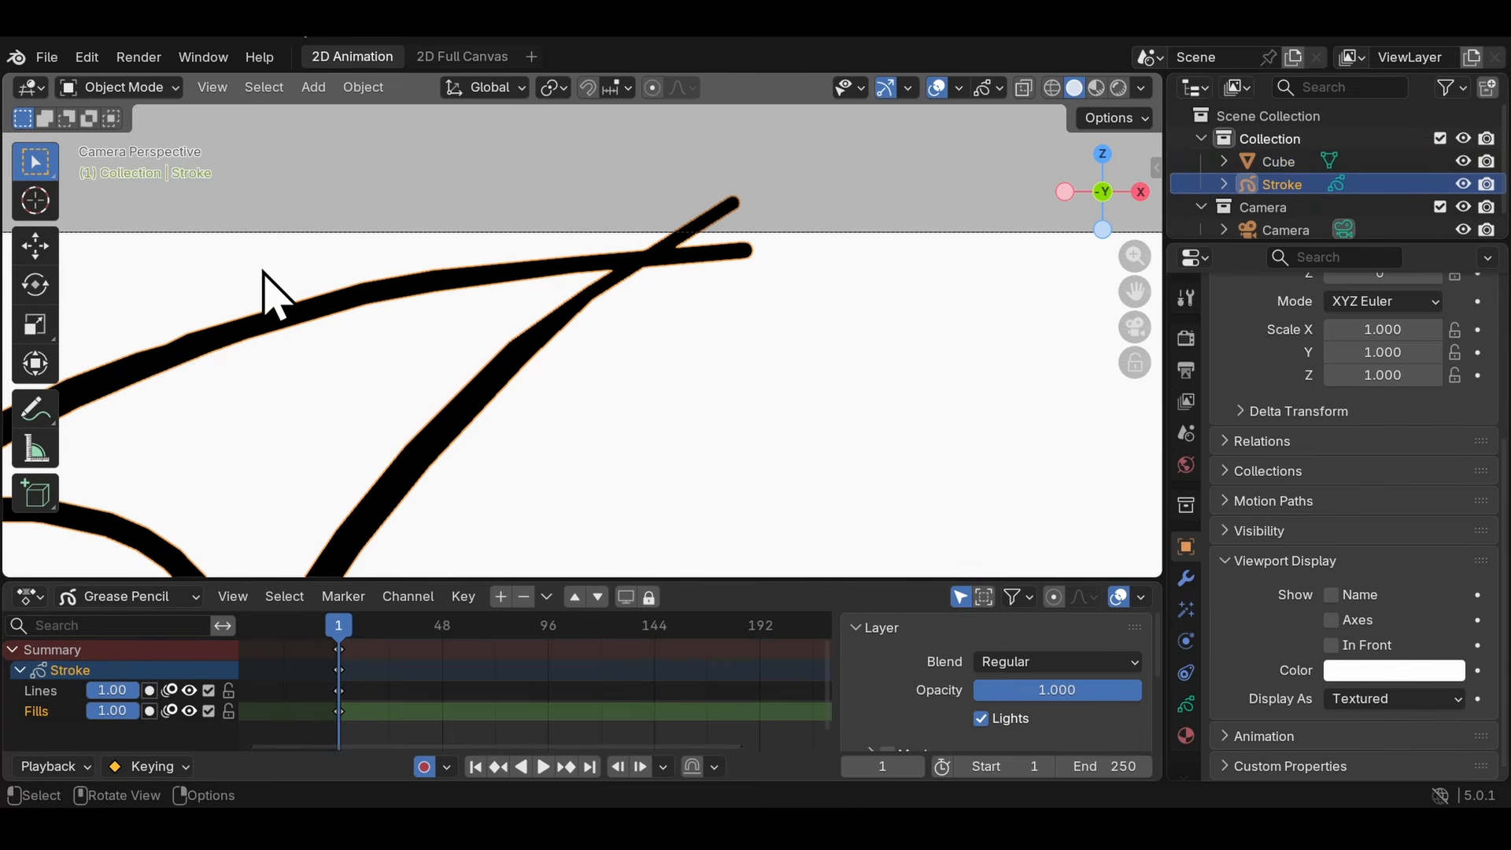
- Switch to Draw Mode and trim off both stroke ends that overshoot the crossing at the larger horn's tip
left_click(110, 88)
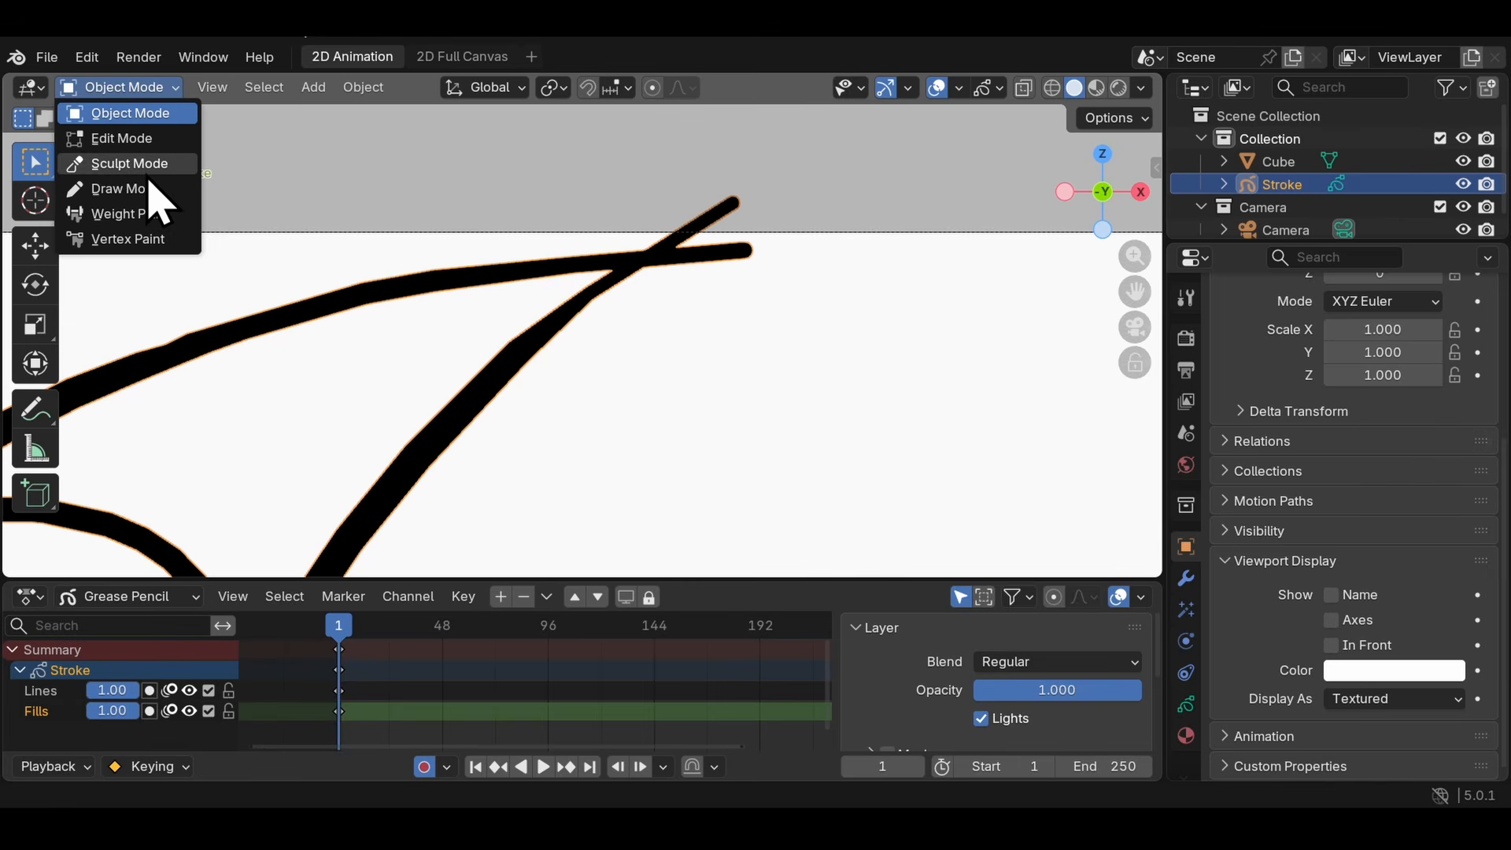
left_click(138, 90)
left_click(138, 90)
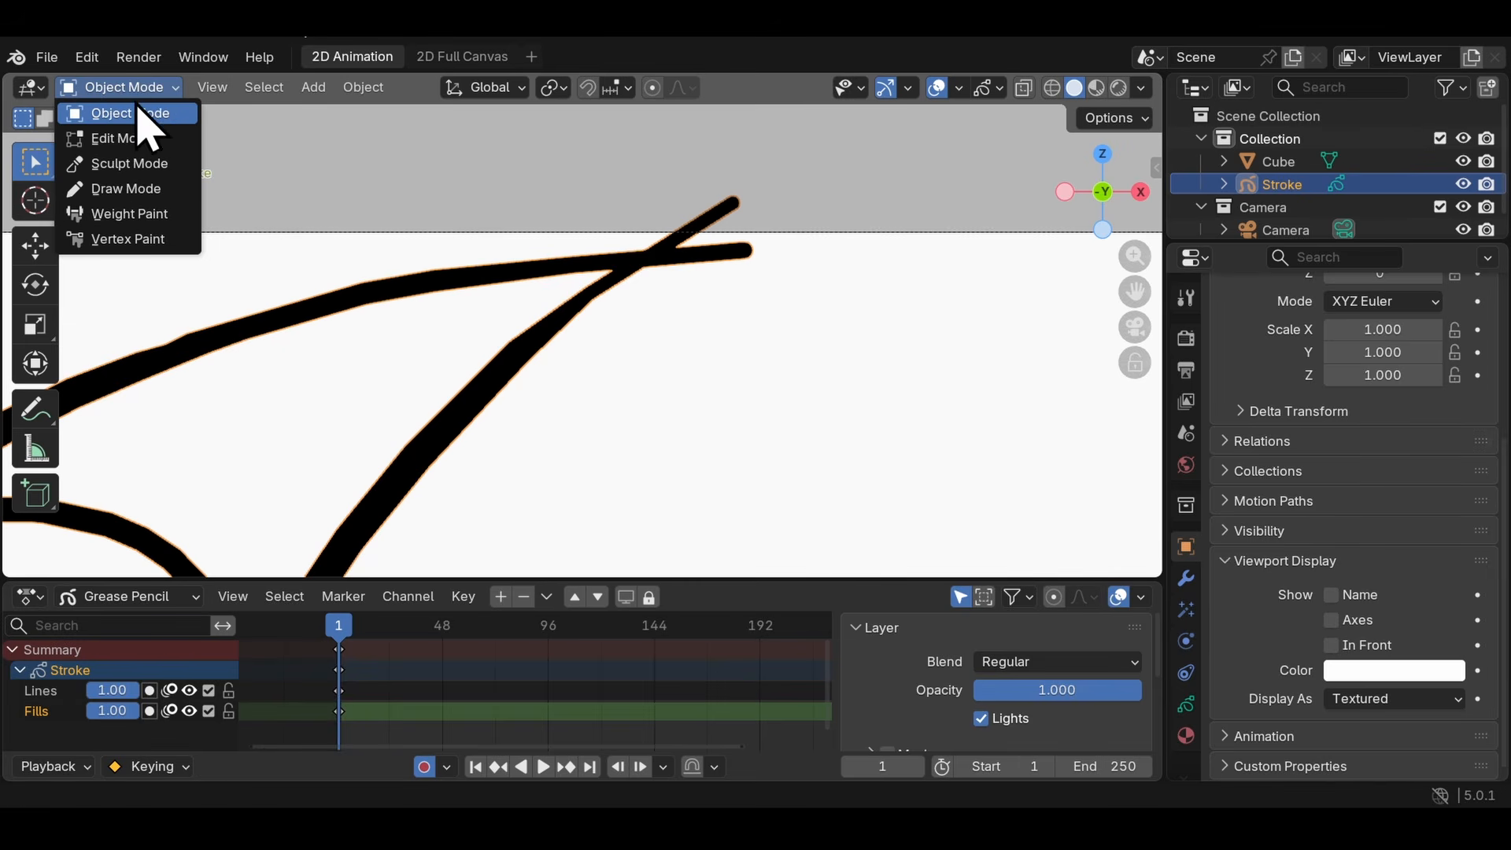
left_click(118, 189)
scroll(651, 286, "up", 2)
left_click(36, 370)
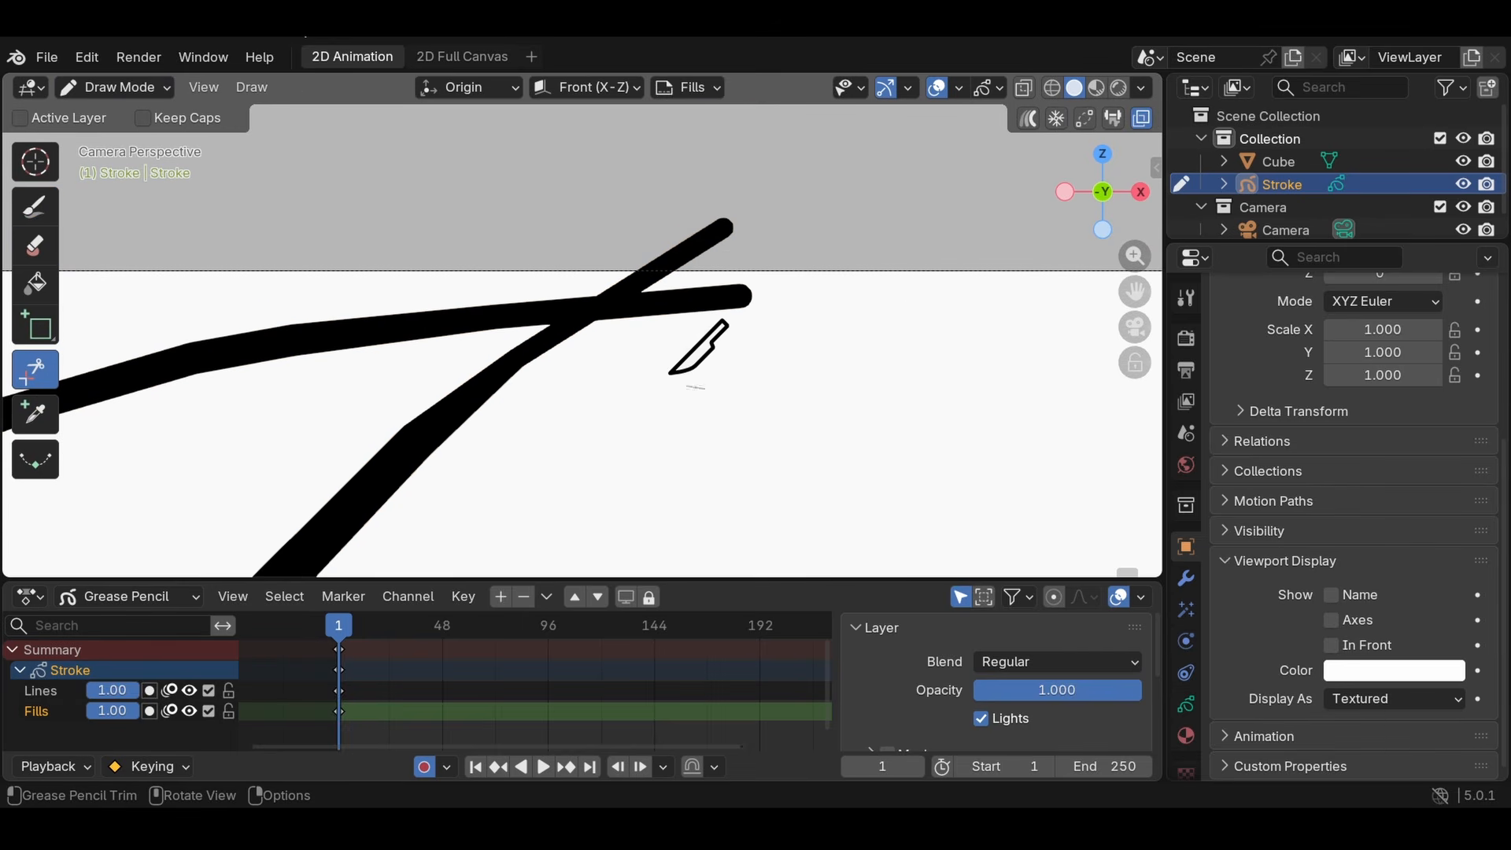
left_click_drag(670, 373, 1013, 436)
left_click_drag(712, 412, 893, 397)
left_click_drag(769, 407, 881, 260)
scroll(697, 319, "down", 3)
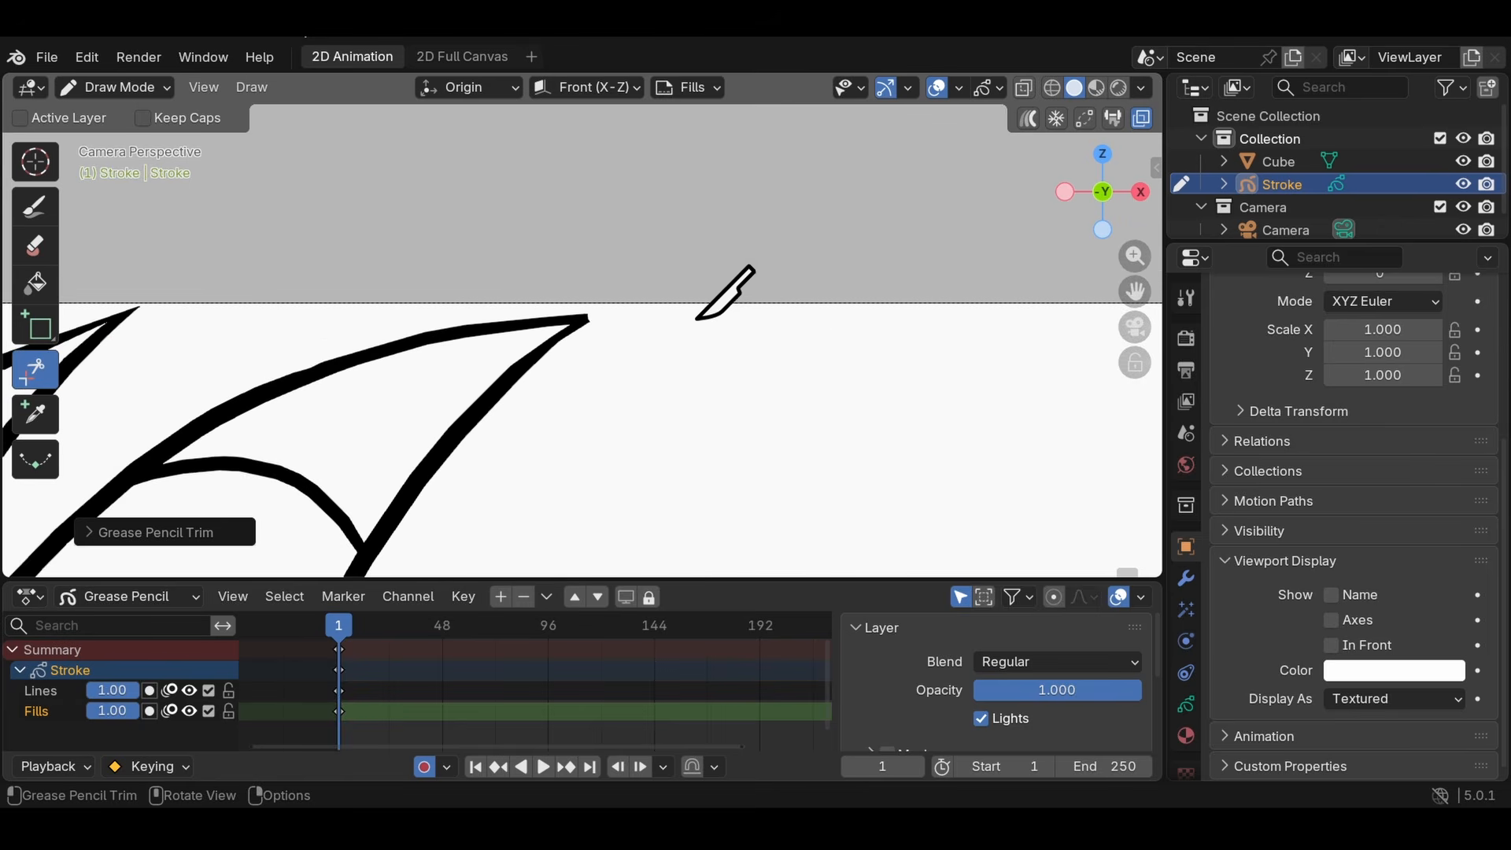
scroll(159, 374, "up", 3)
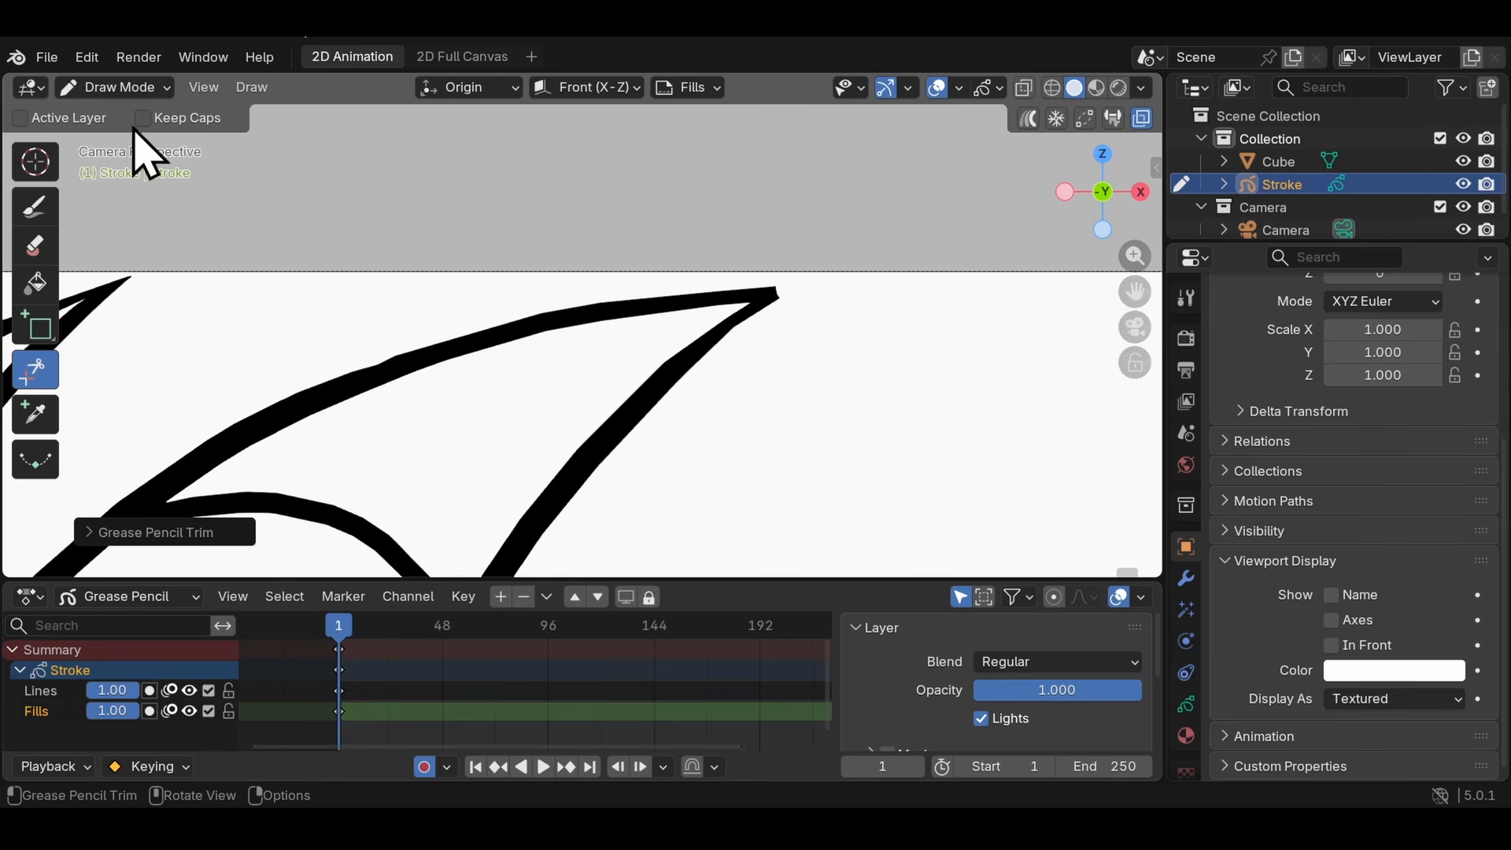
- Switch to Edit Mode and scale down the end point of the larger horn's lower edge so it tapers at the tip
left_click(142, 87)
left_click(103, 135)
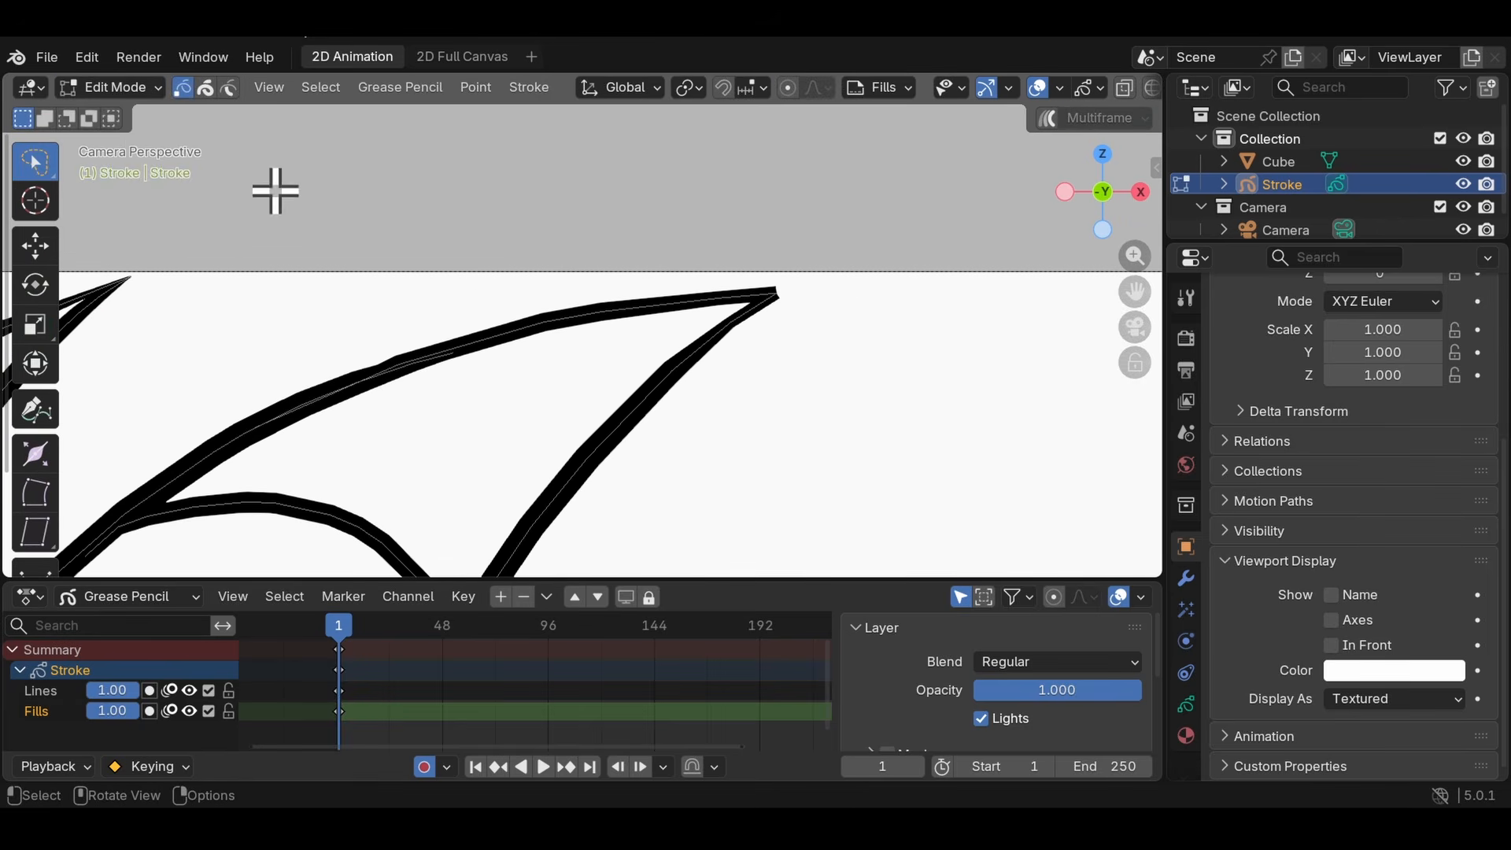
scroll(905, 386, "up", 3)
middle_click_drag(925, 392, 322, 488, "shift")
scroll(205, 394, "up", 4)
middle_click_drag(196, 388, 716, 346, "shift")
scroll(656, 369, "up", 3)
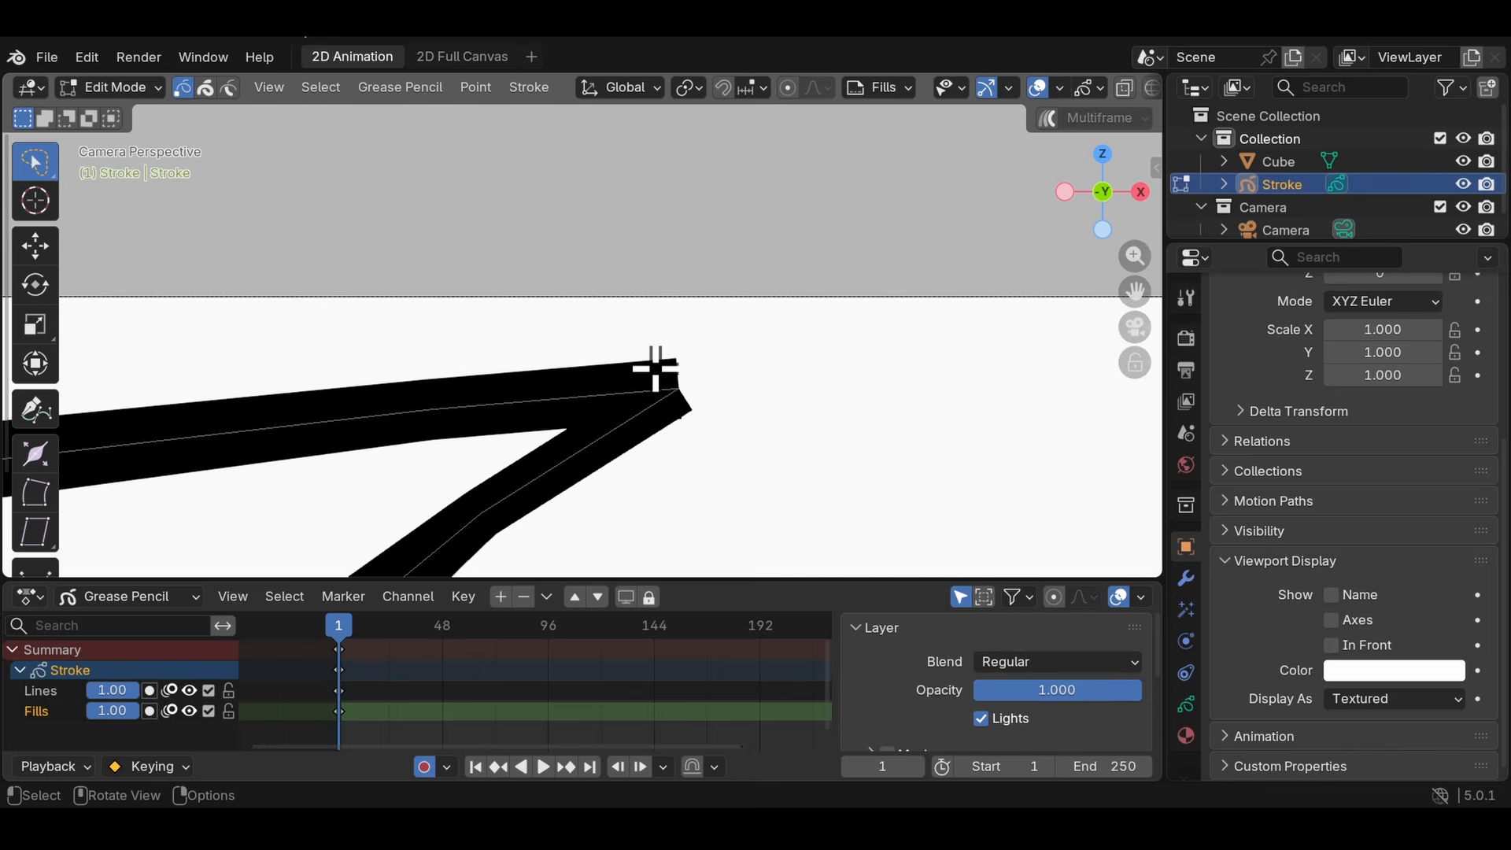
key("s")
left_click(708, 387)
- Scale down the end point of the larger horn's upper edge and move it onto the lower edge's tip
key("s")
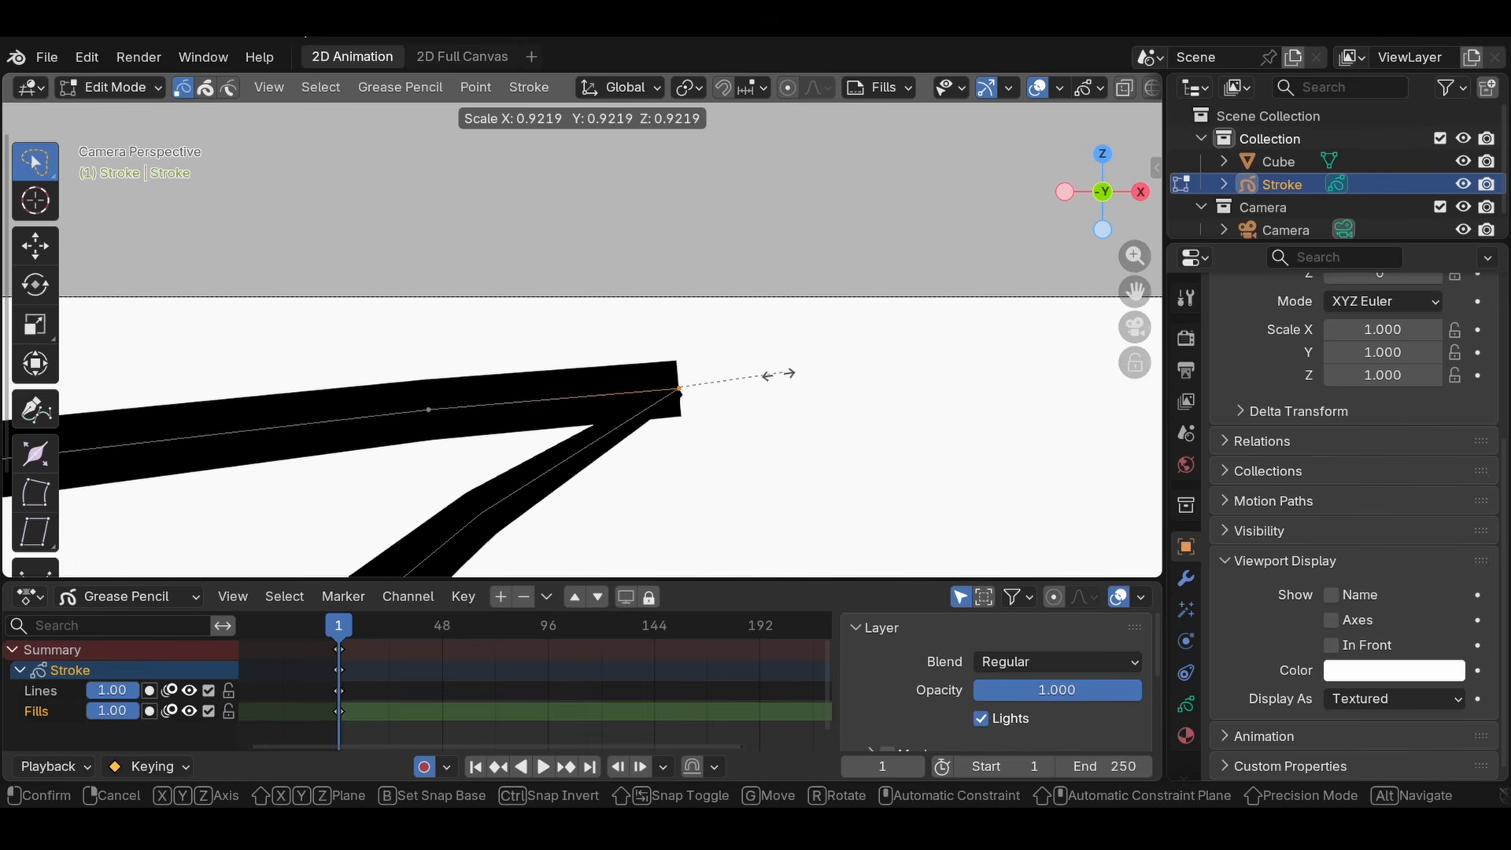
left_click(669, 412)
key("g")
left_click(683, 403)
key("s")
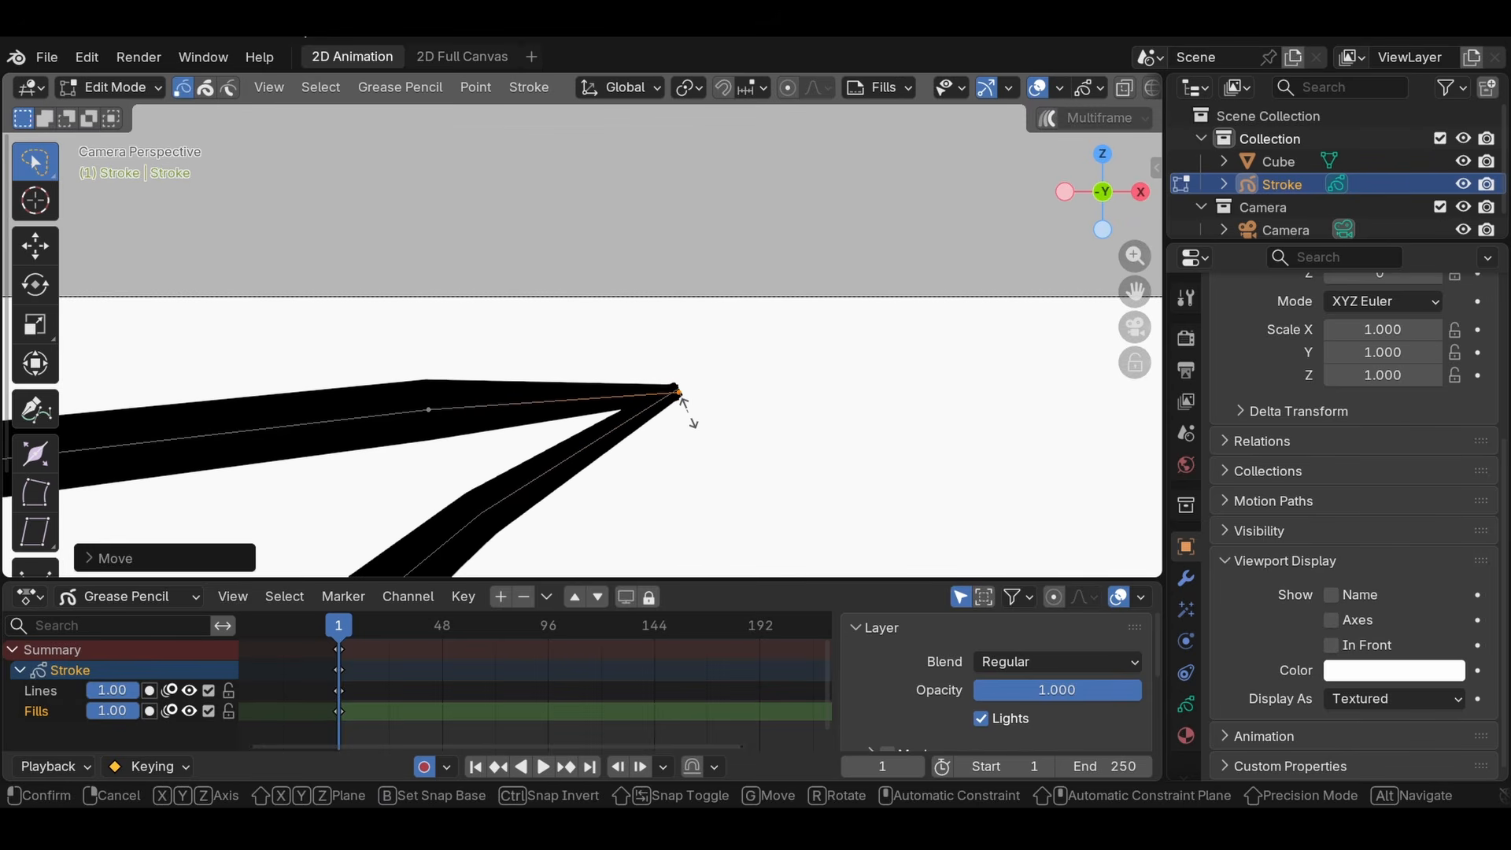
left_click(689, 401)
- Thin the upper edge's second-to-last point near the horn tip, and return to Object Mode with the Stroke object deselected
left_click(421, 411)
key("s")
left_click(604, 409)
scroll(646, 390, "down", 5)
key("Tab")
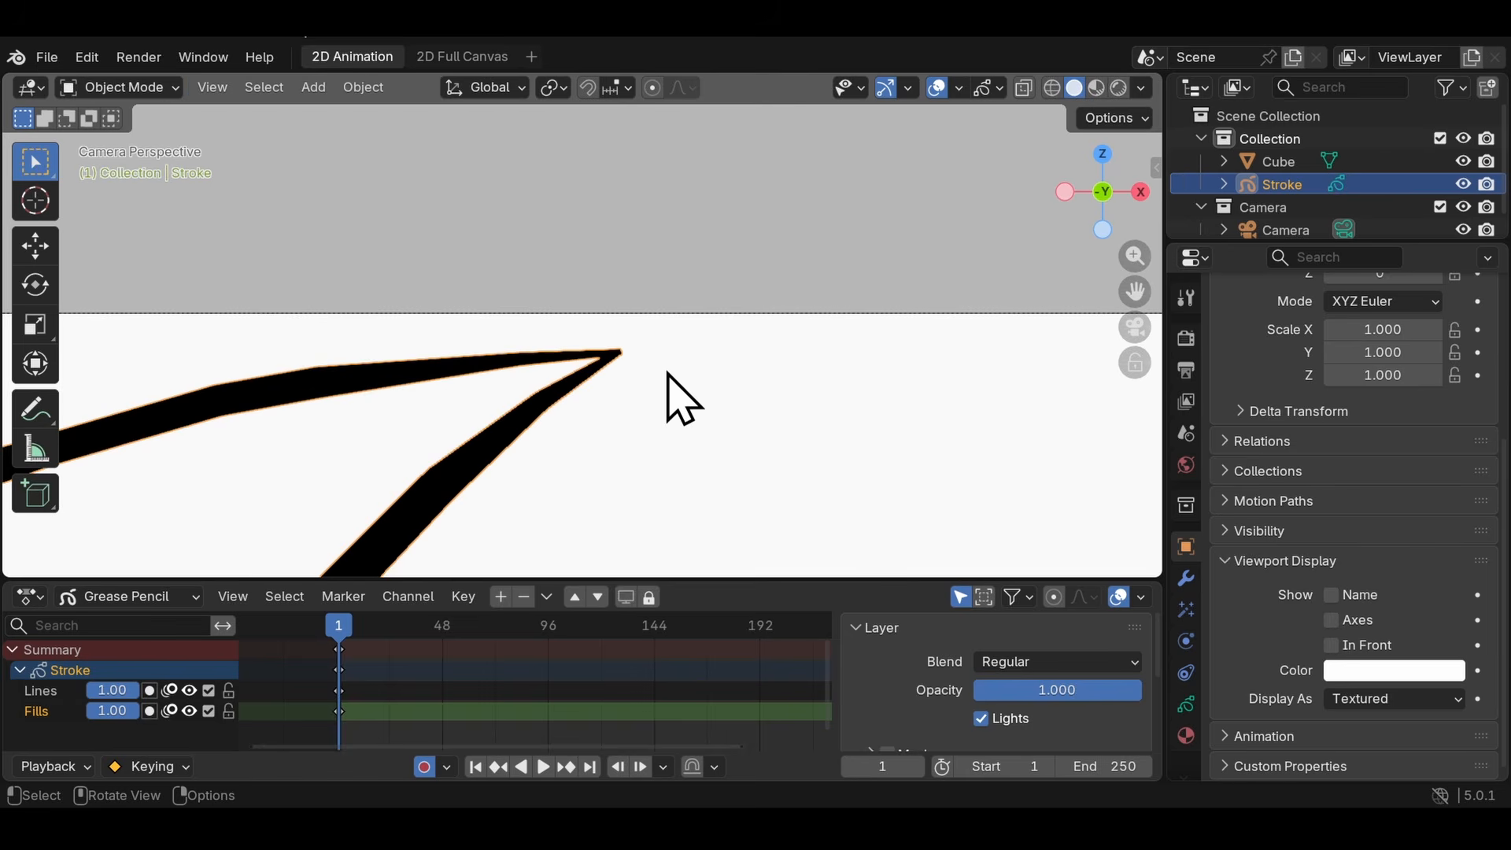
scroll(669, 378, "down", 8)
left_click(714, 368)
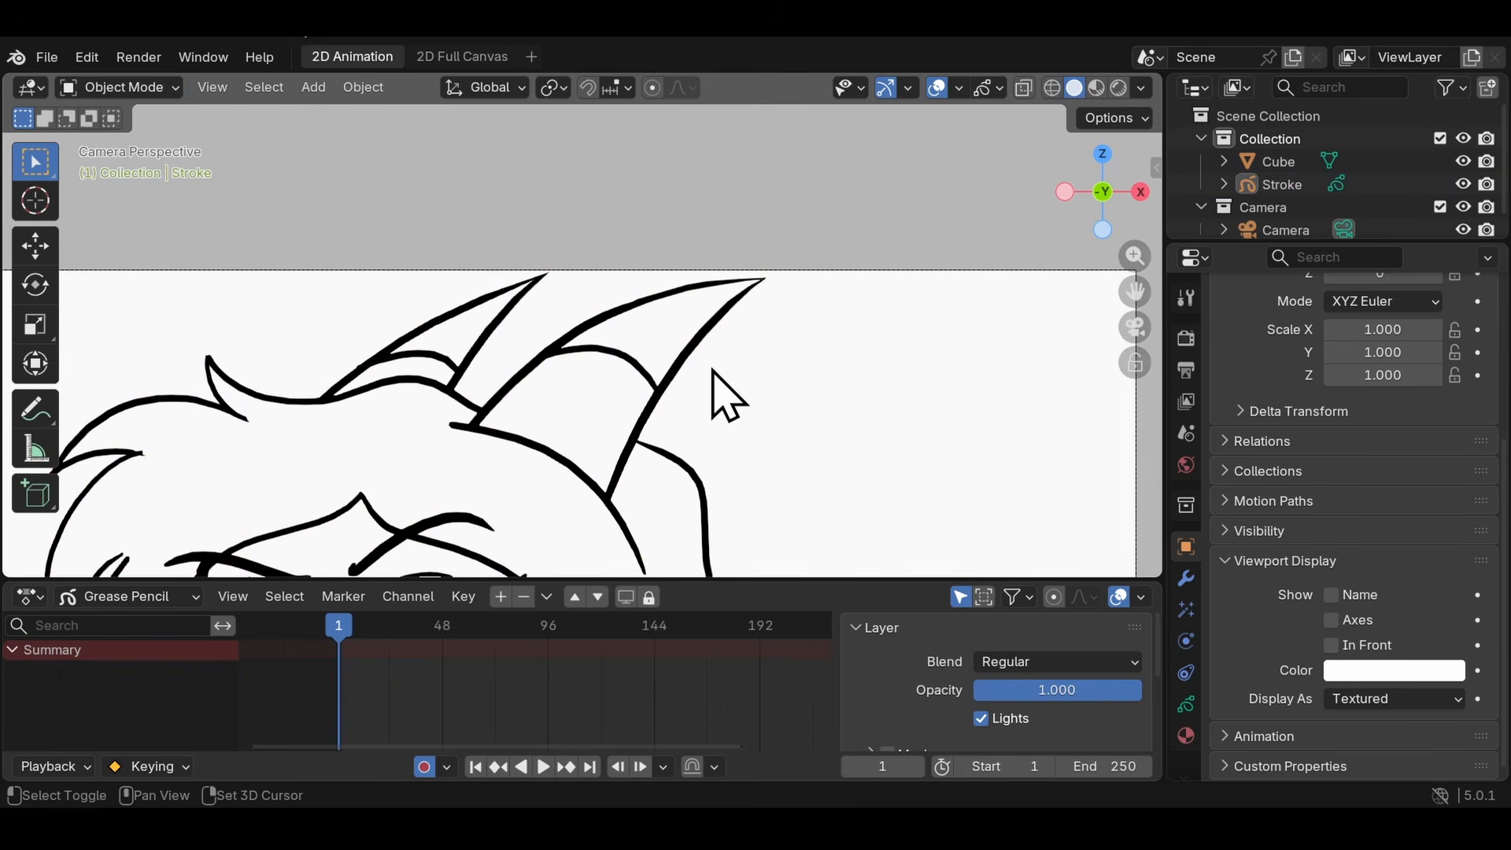
scroll(918, 310, "down", 4)
- Draw a thin, curved, closed shape with the Grease Pencil Pen tool in Edit Mode, on the empty canvas beside the character's face
key("Tab")
scroll(307, 323, "up", 2)
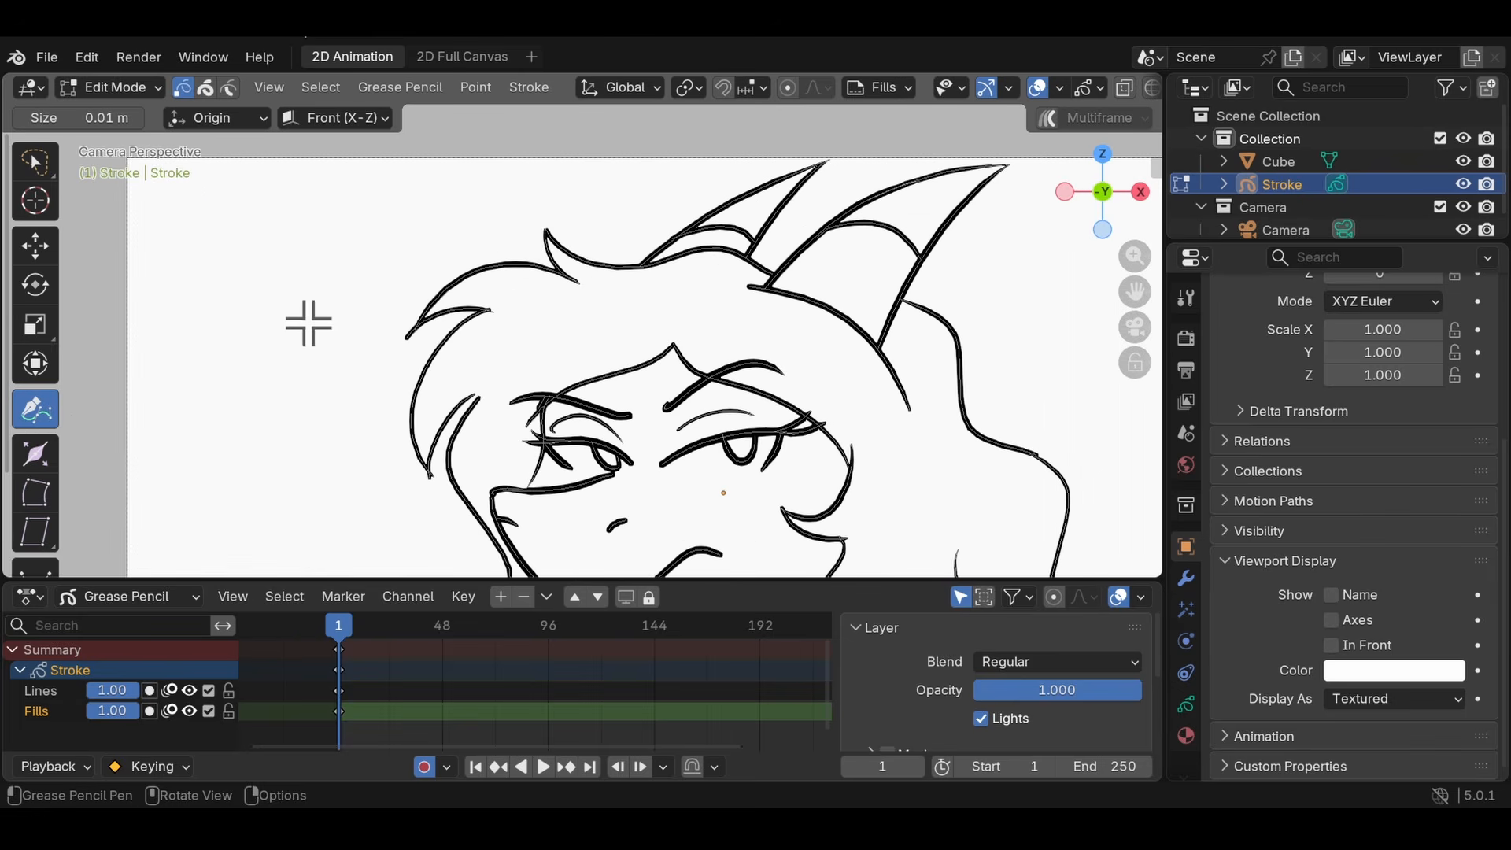
left_click_drag(247, 283, 355, 530)
scroll(355, 531, "down", 4)
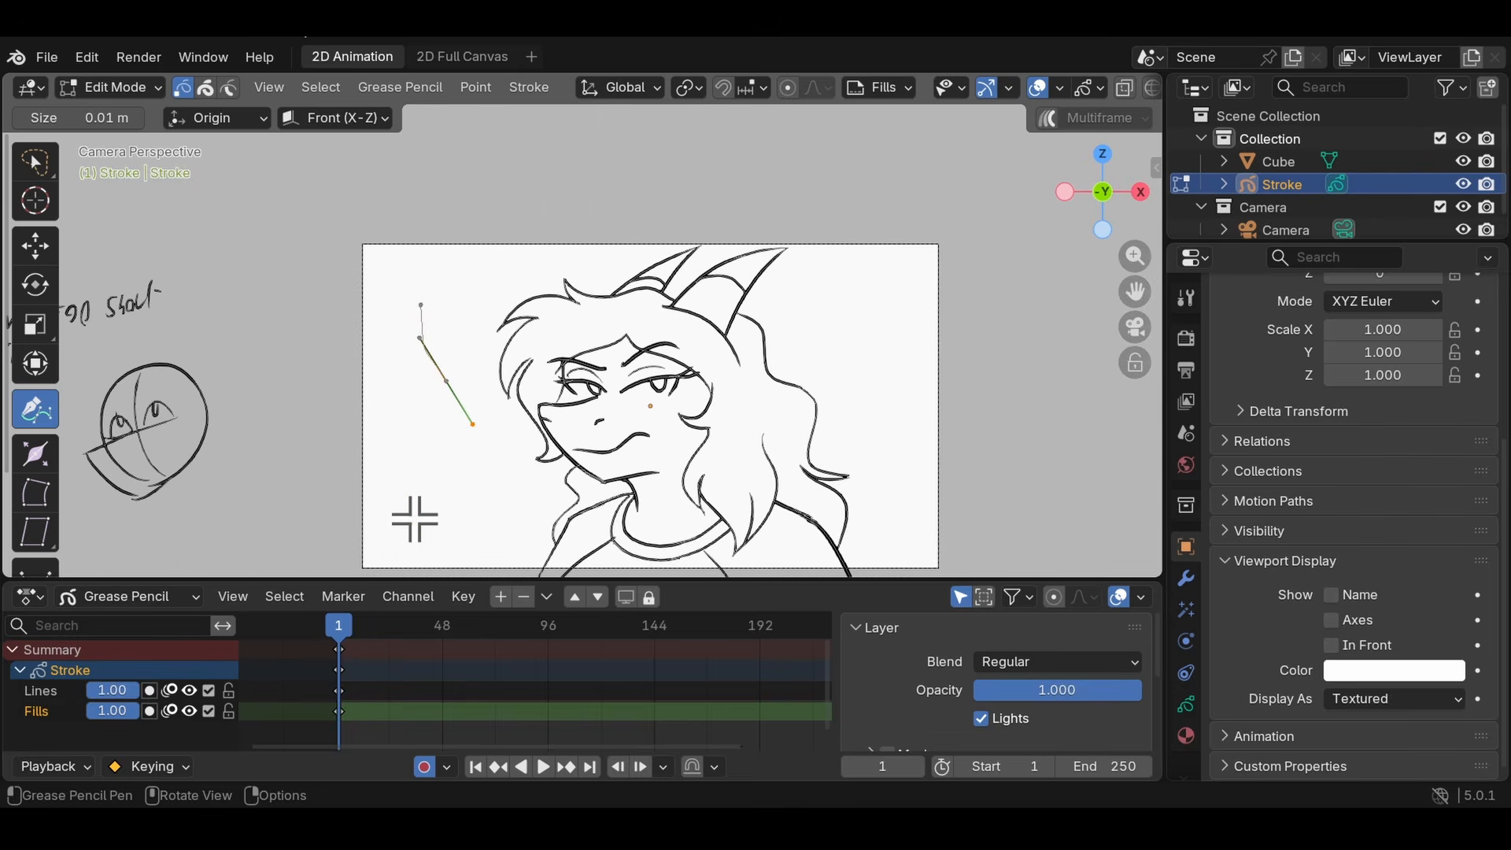
left_click_drag(473, 491, 437, 512)
mouse_move(428, 476)
left_mouse_down()
mouse_move(408, 437)
mouse_move(404, 338)
left_mouse_up()
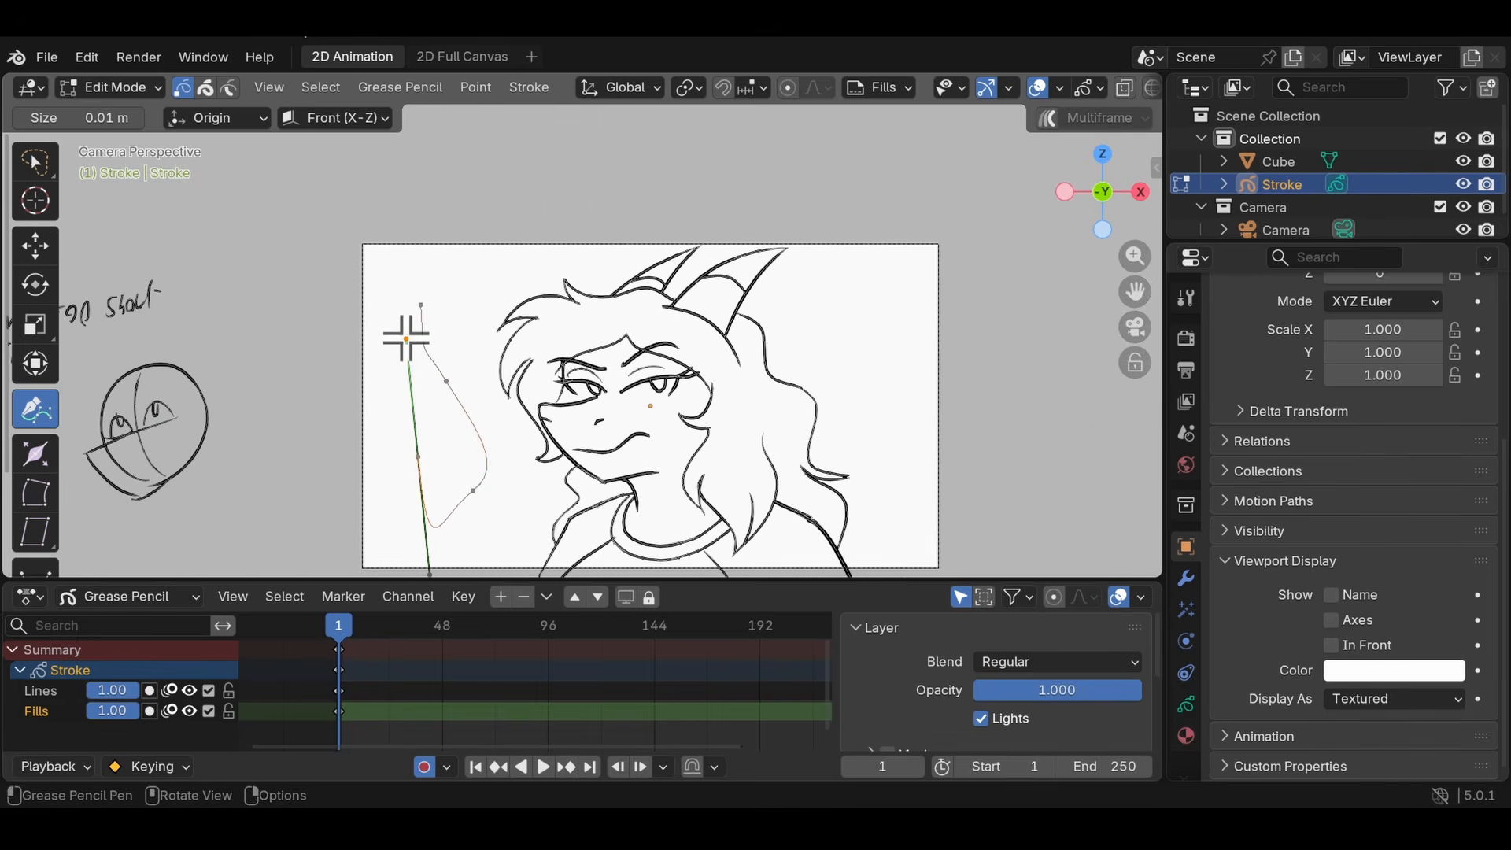
scroll(408, 337, "up", 2)
left_click_drag(304, 290, 281, 149)
left_click_drag(355, 252, 388, 256)
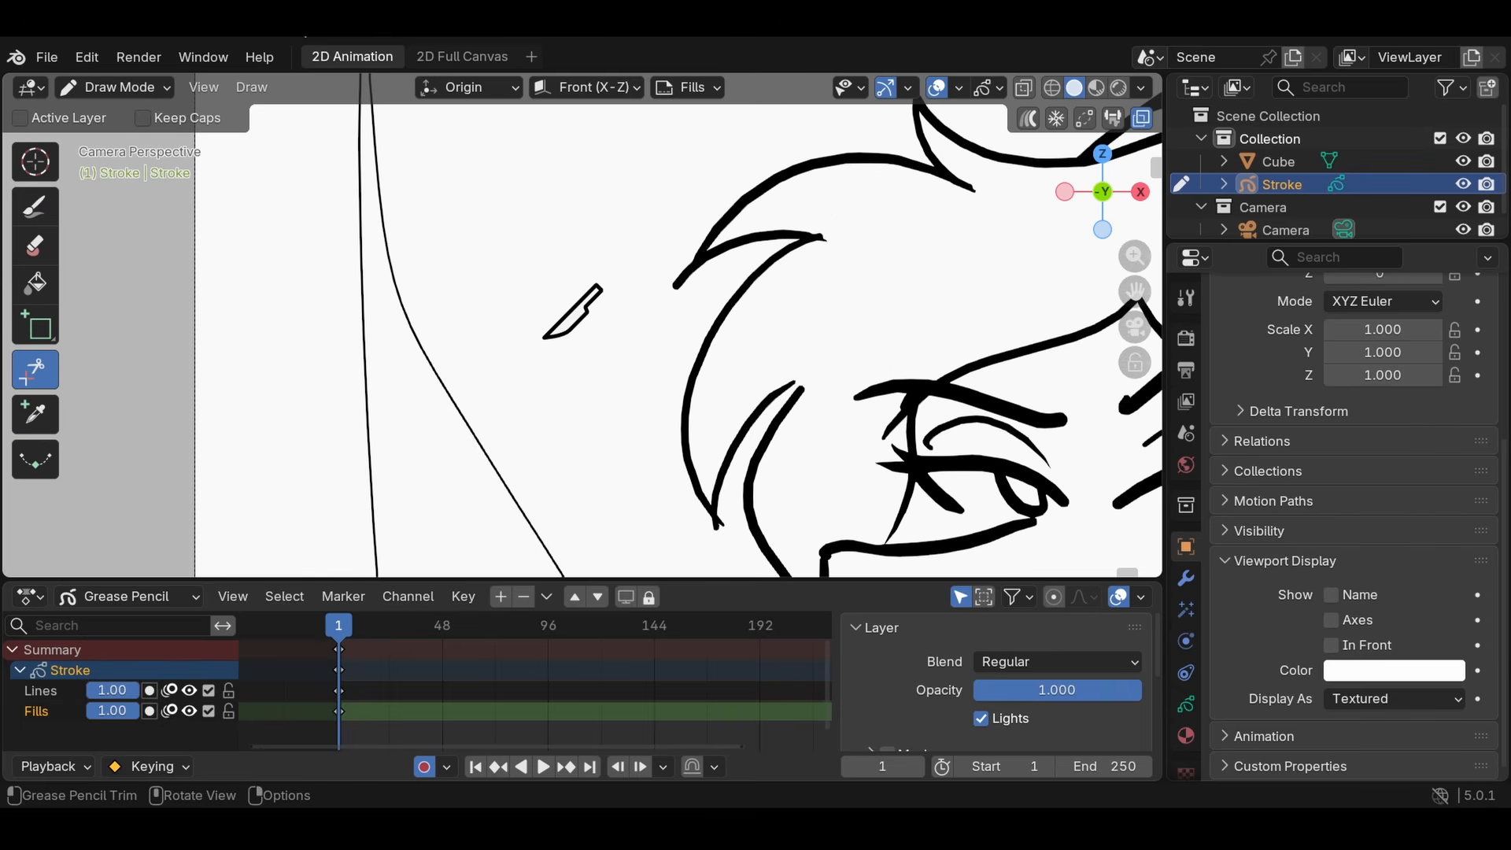
- Draw freehand test strokes with the Ink Pen brush beside the character's face and undo them
left_click(35, 207)
left_click_drag(513, 245, 529, 417)
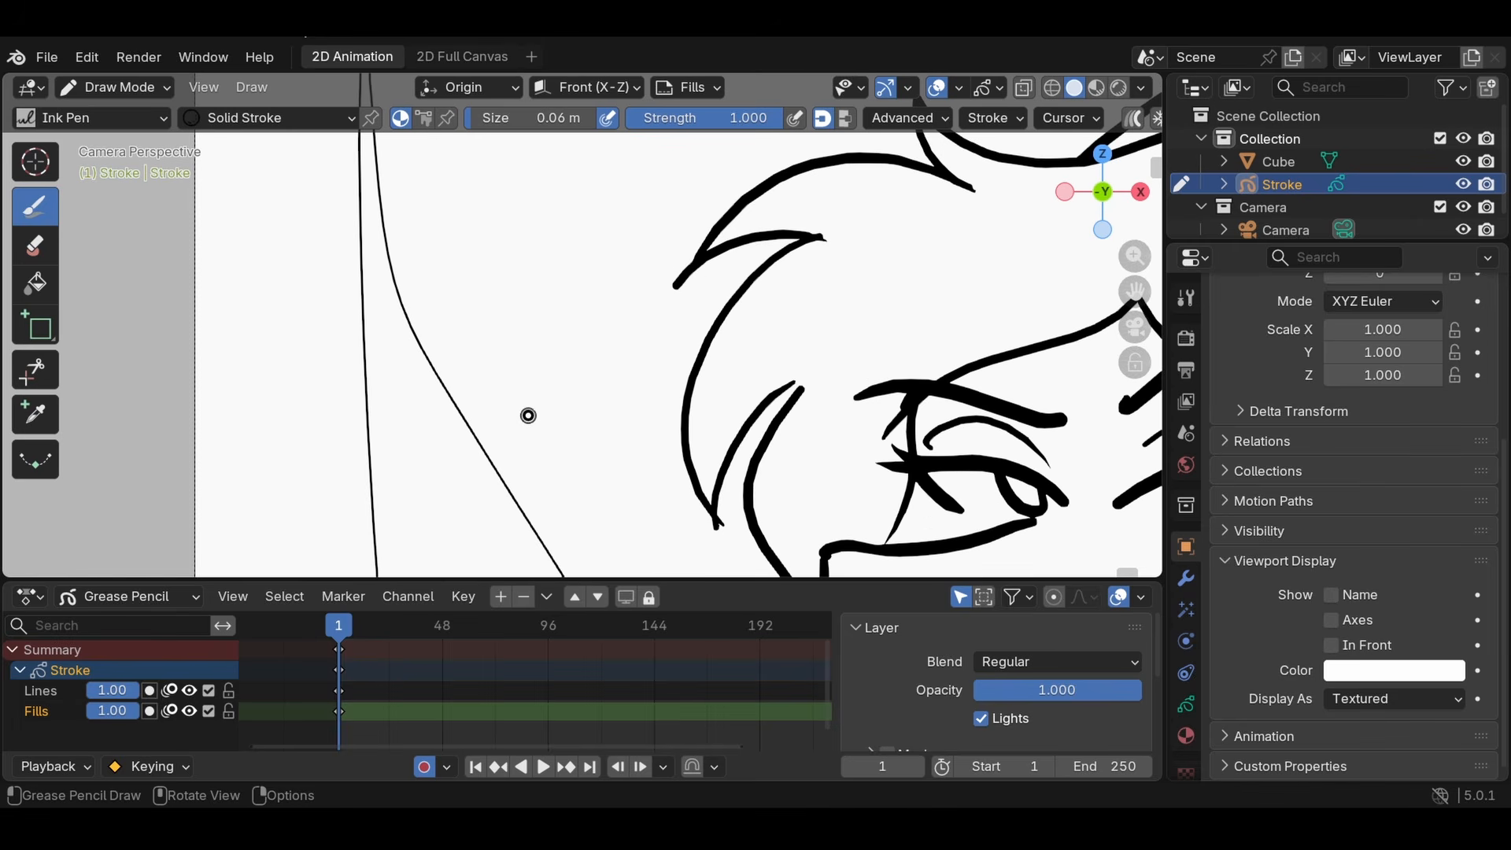
mouse_move(504, 271)
left_mouse_down()
mouse_move(543, 311)
mouse_move(560, 418)
mouse_move(546, 391)
mouse_move(492, 452)
mouse_move(604, 516)
left_mouse_up()
scroll(551, 331, "down", 4)
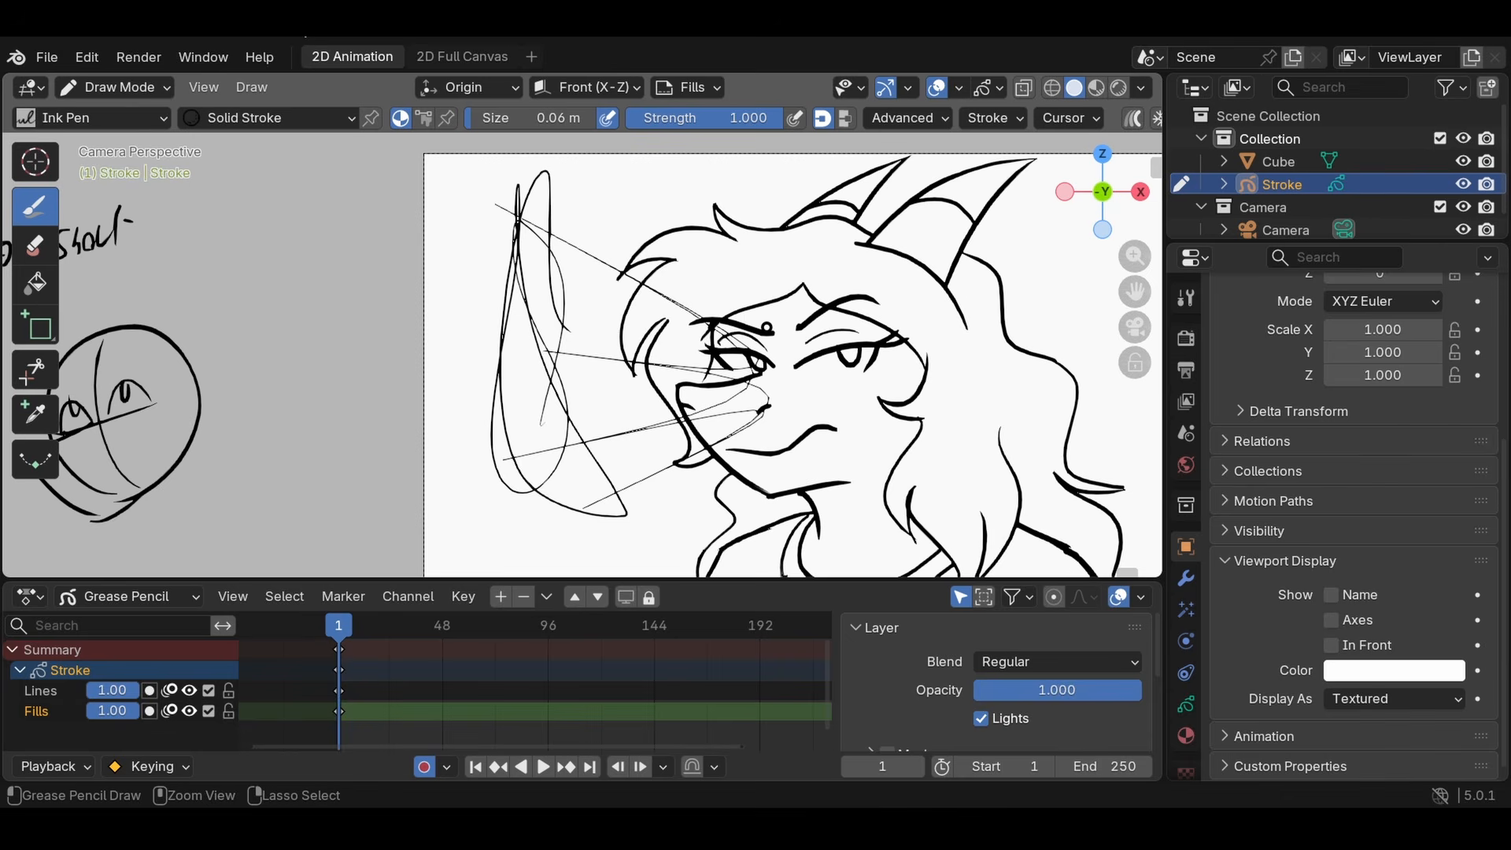
key("ctrl+z")
key("ctrl+z")
key("ctrl+z")
- Switch to Edit Mode, select the thin curve beside the character's face and delete it
left_click(118, 88)
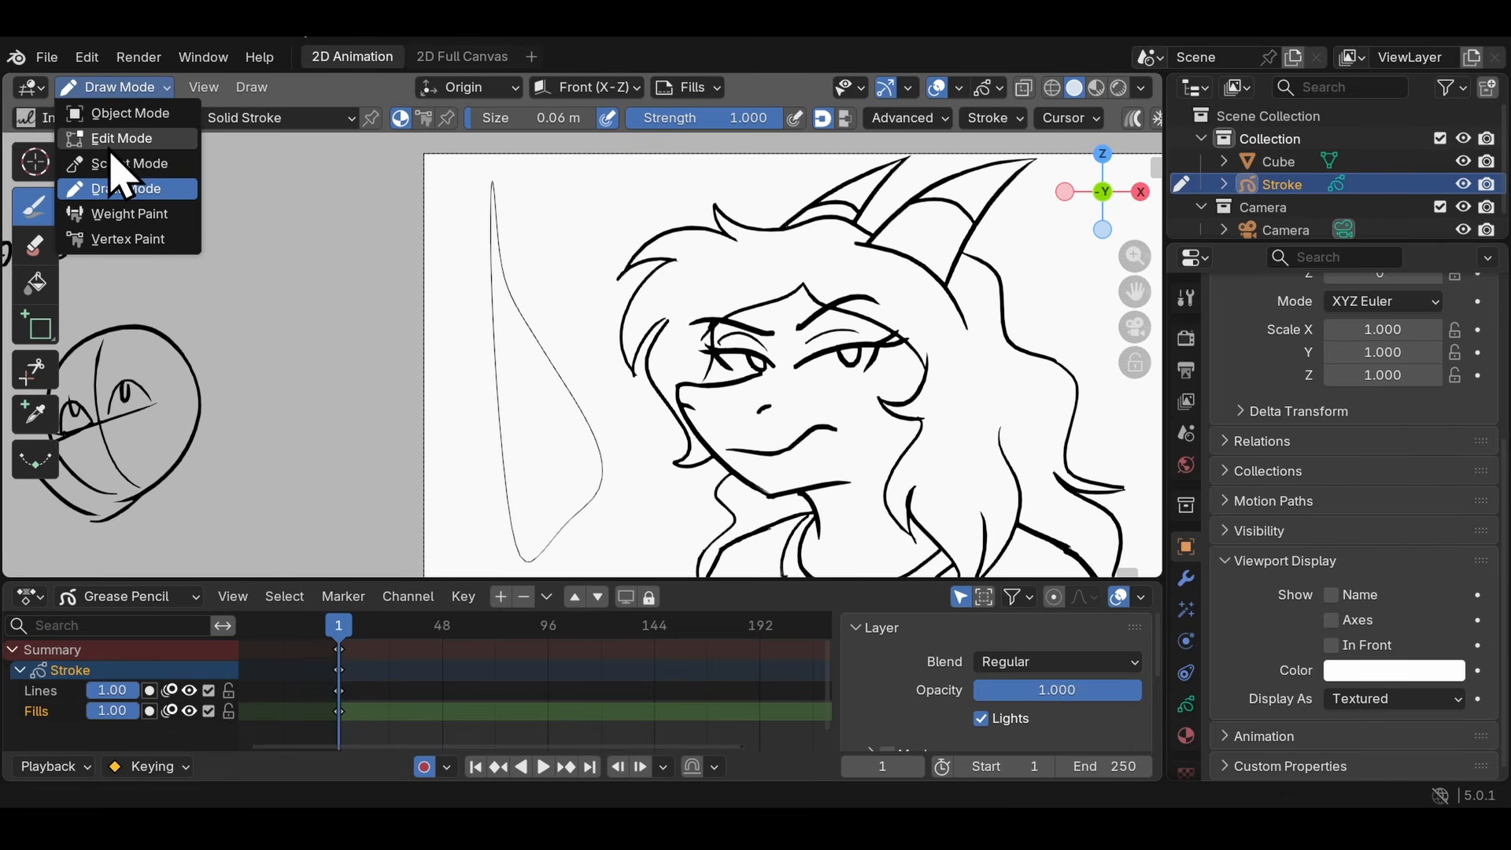
left_click(130, 156)
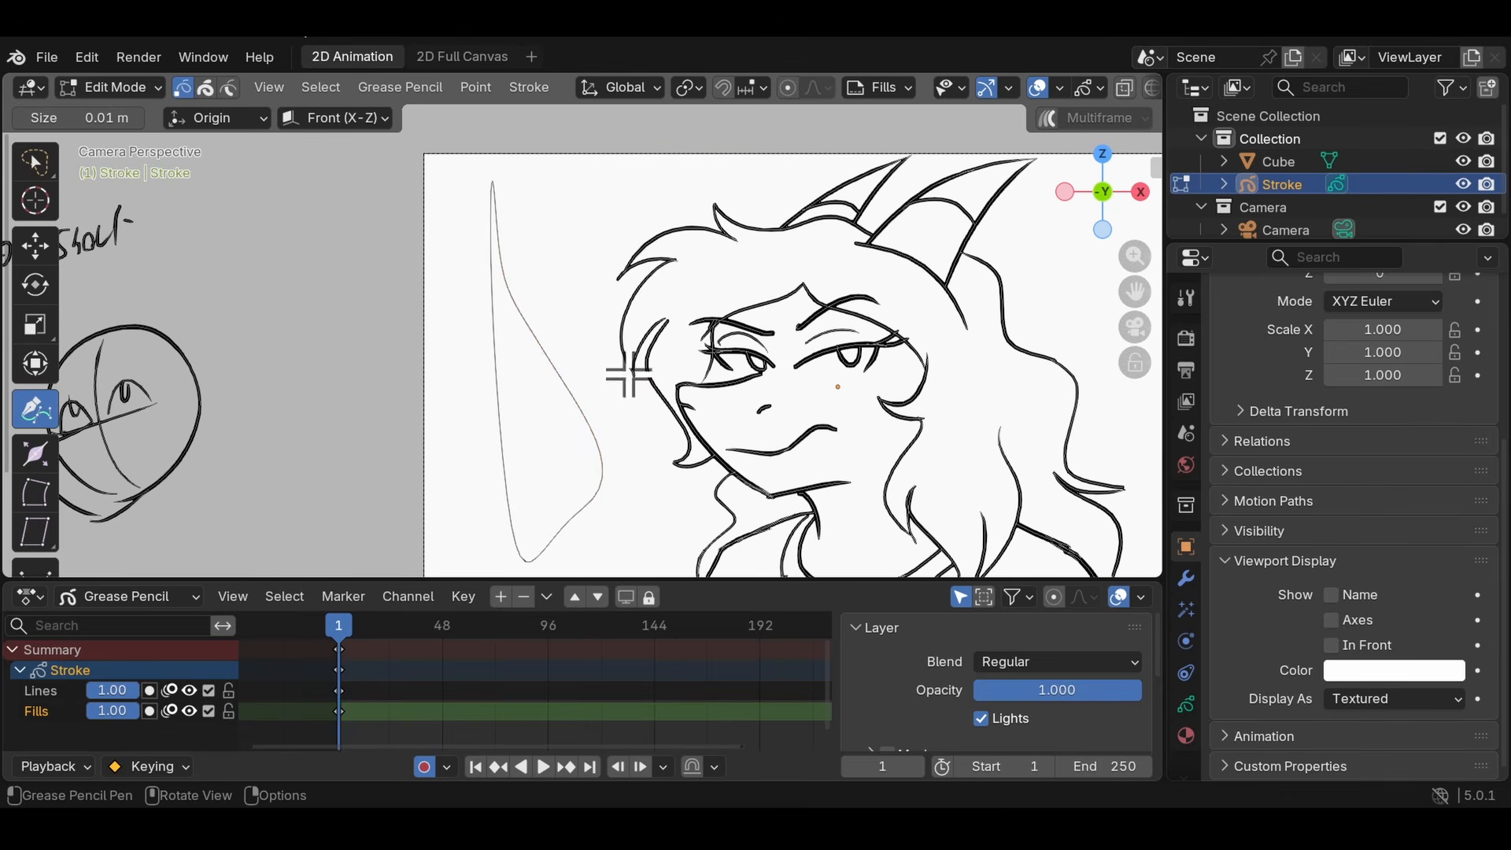
scroll(625, 370, "down", 3)
mouse_move(618, 356)
left_mouse_down()
mouse_move(370, 262)
mouse_move(398, 152)
left_mouse_up()
scroll(625, 413, "up", 2)
key("ctrl+z")
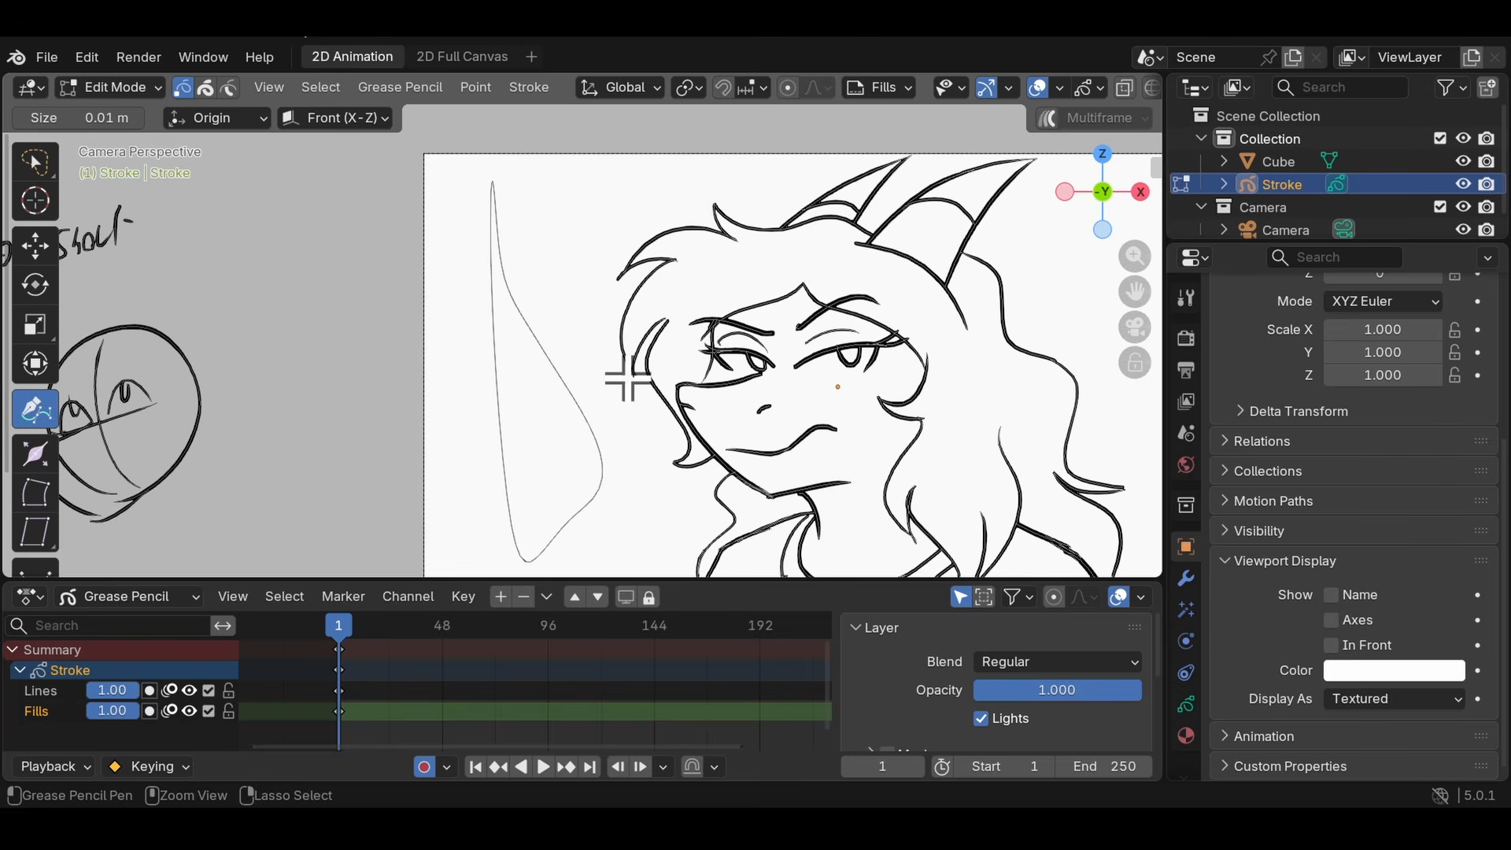
left_click(35, 167)
mouse_move(607, 508)
left_mouse_down()
mouse_move(607, 607)
mouse_move(540, 41)
mouse_move(575, 244)
left_mouse_up()
key("x")
left_click(422, 301)
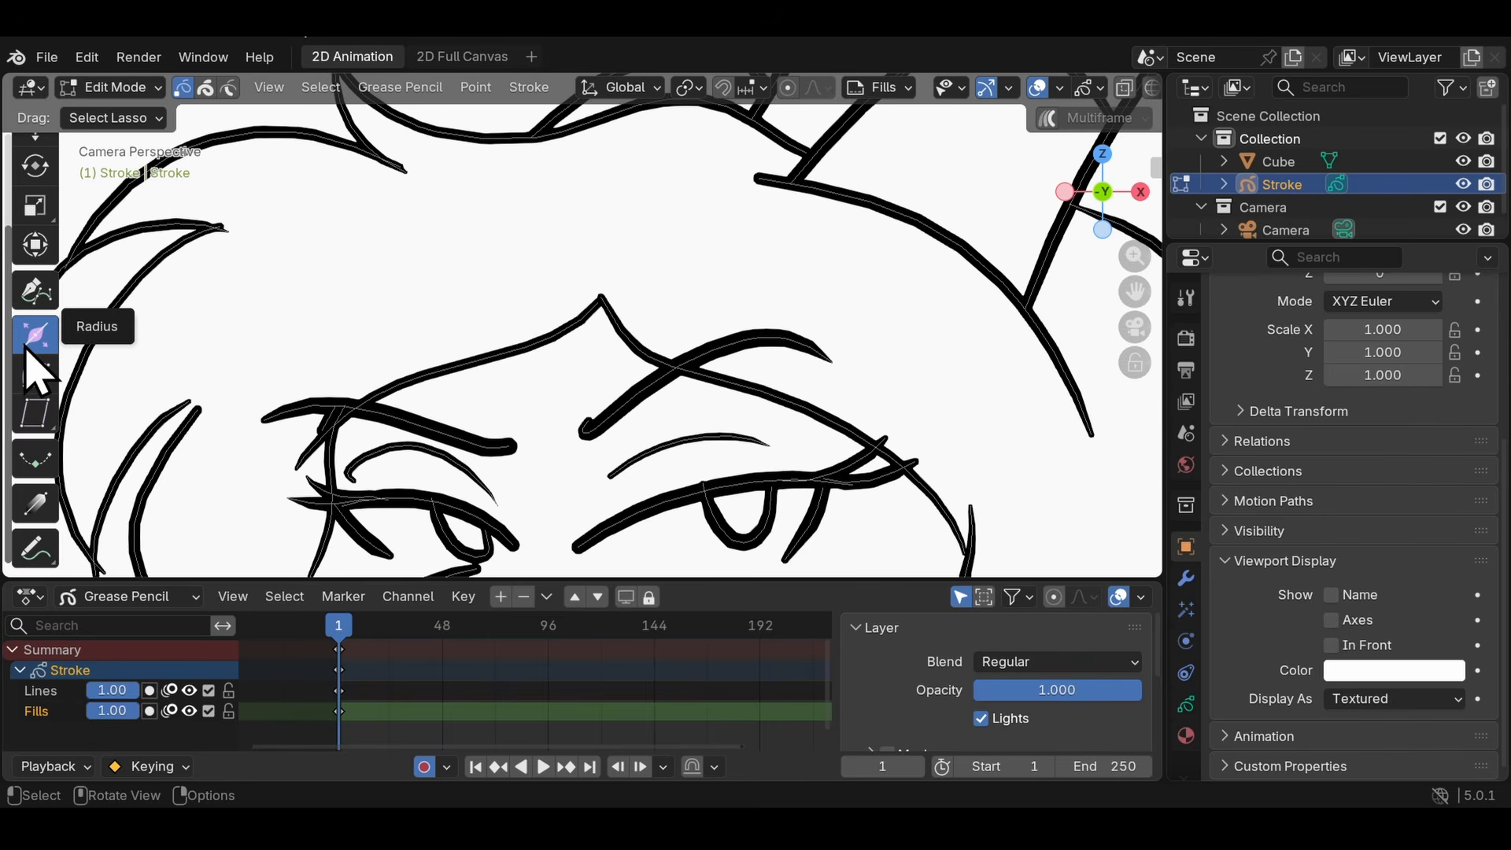
- Try changing the thickness of individual points along the forehead hairline with the Radius tool, undoing the attempts
scroll(431, 297, "up", 3)
scroll(322, 329, "up", 3)
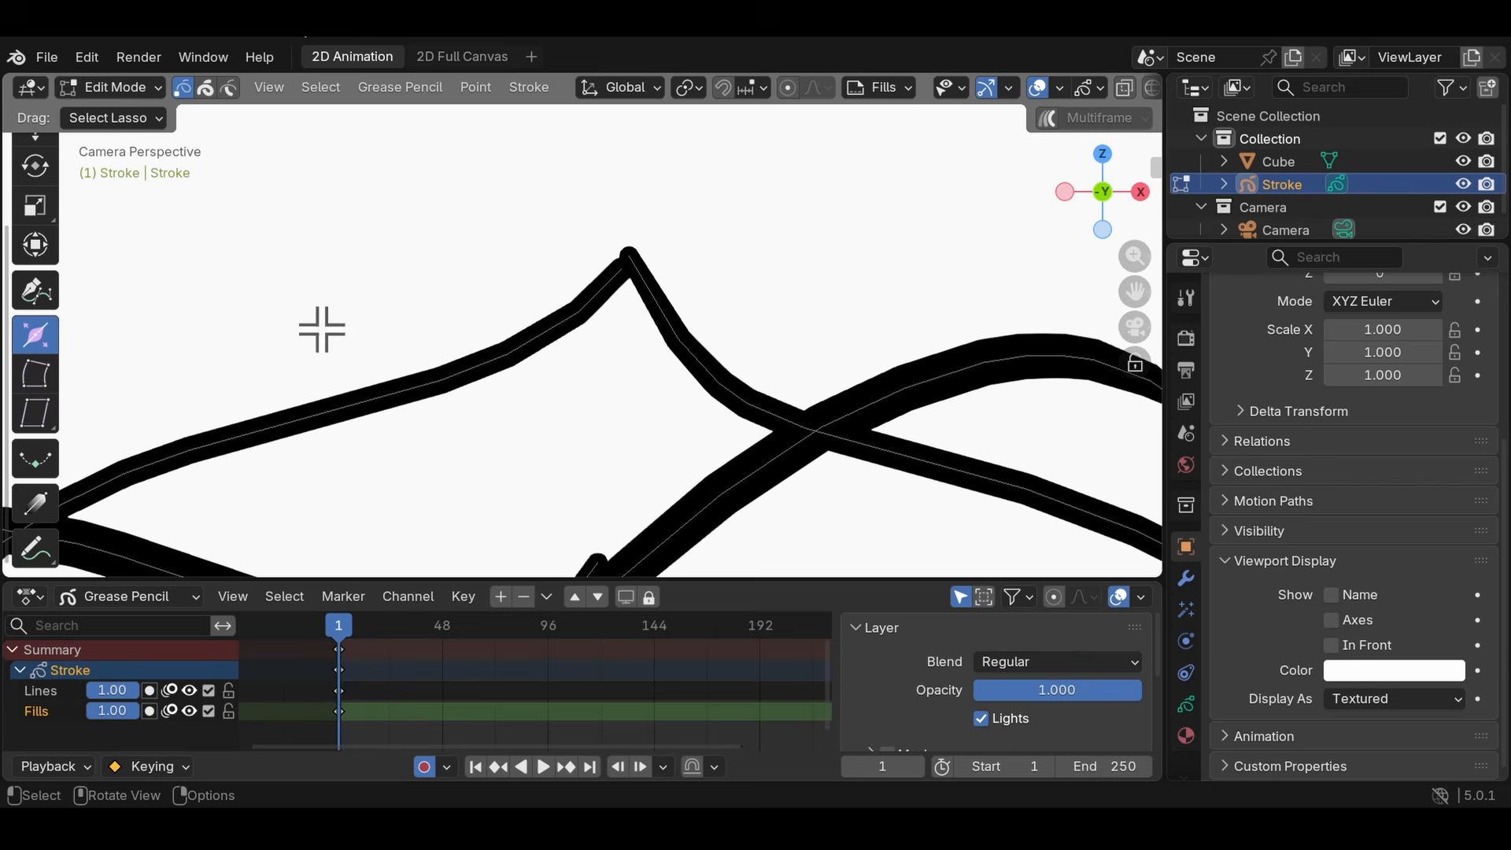
left_click(435, 383)
left_click_drag(472, 396, 532, 422)
left_click(580, 311)
left_click_drag(616, 349, 700, 386)
key("ctrl+z")
key("ctrl+z")
key("ctrl+z")
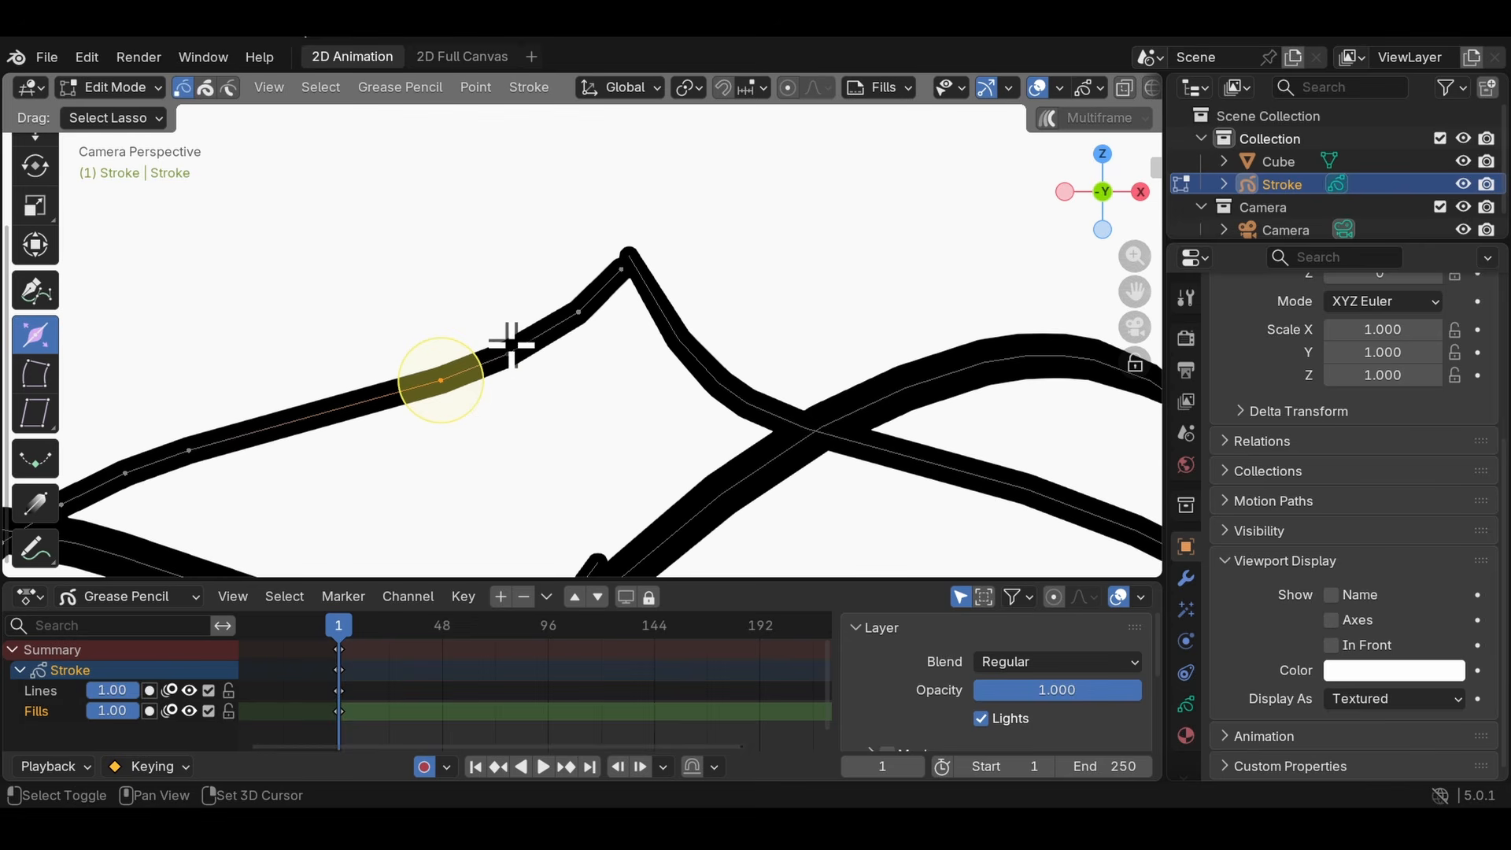
left_click(533, 386)
mouse_move(532, 387)
left_mouse_down()
mouse_move(614, 439)
mouse_move(606, 449)
mouse_move(499, 385)
left_mouse_up()
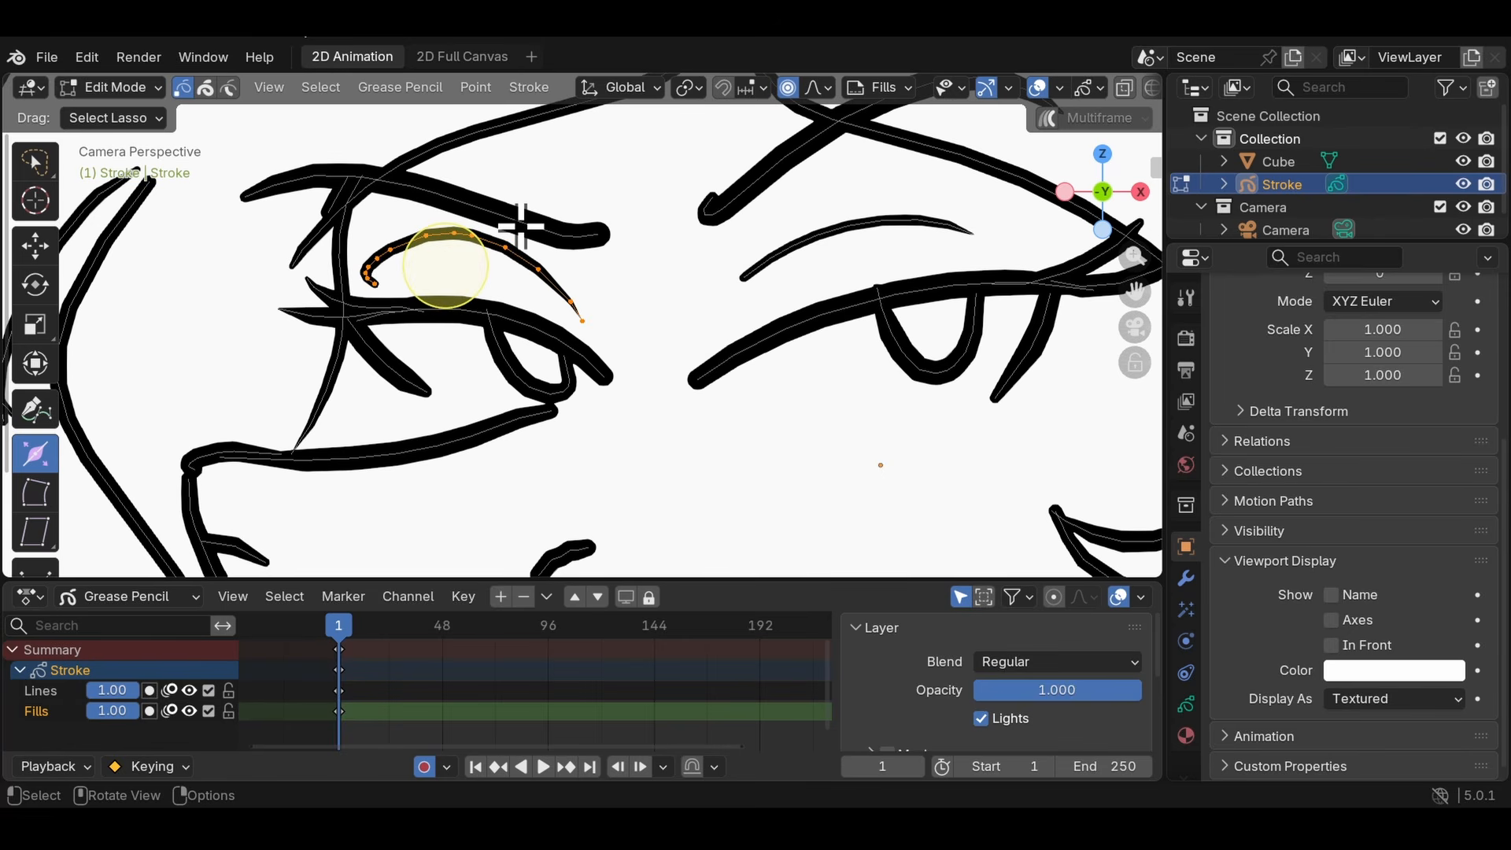
- Select the entire left eyebrow stroke from one of its points using linked selection, and clear the selection
scroll(518, 275, "up", 3)
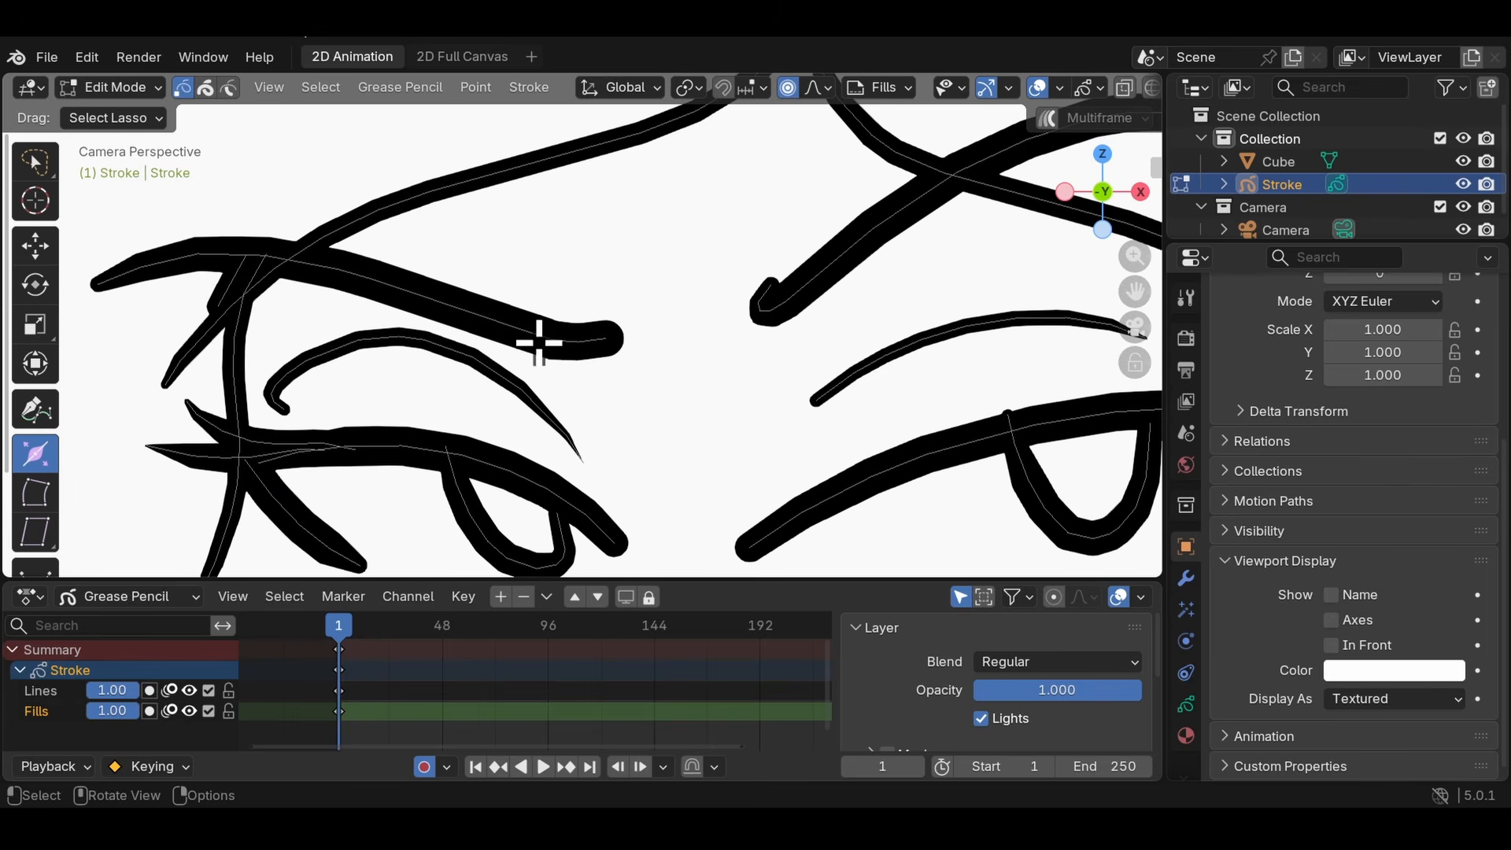
left_click(548, 341)
key("l")
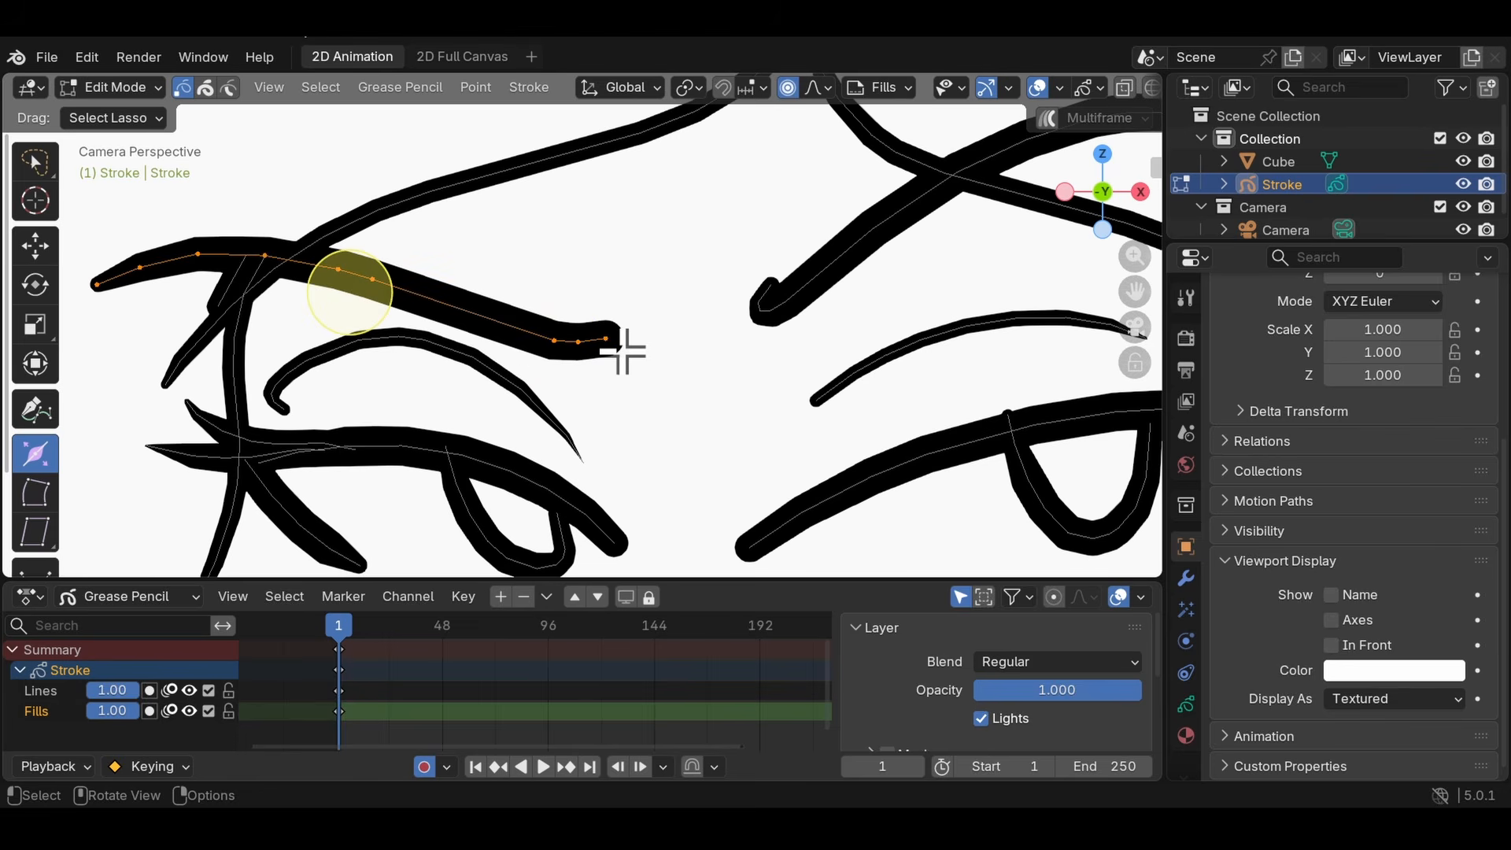
scroll(475, 263, "down", 4)
scroll(559, 310, "down", 3)
scroll(504, 316, "up", 6)
scroll(475, 297, "down", 4)
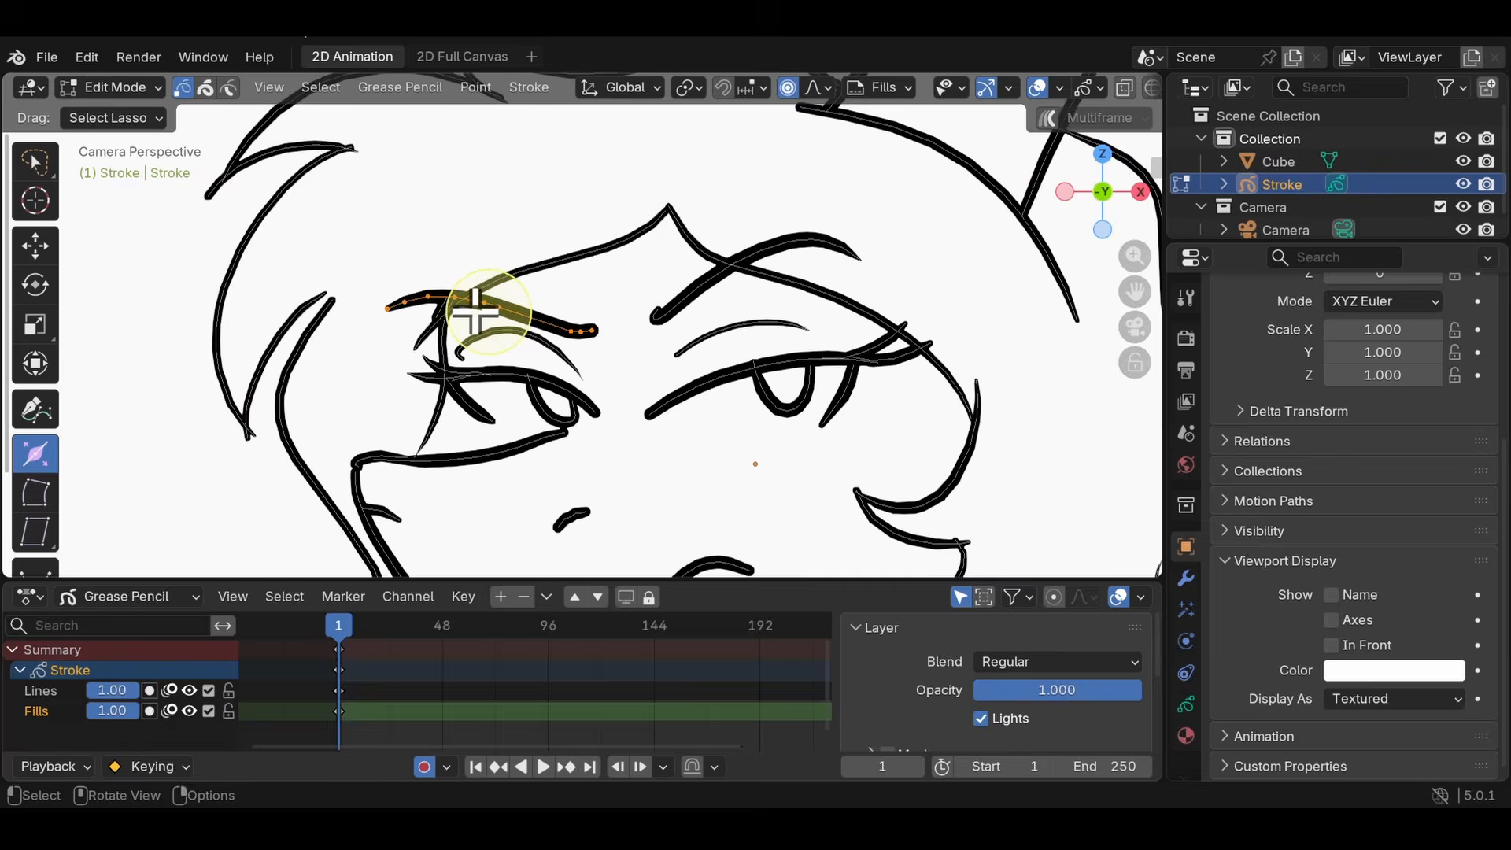
scroll(496, 307, "up", 2)
key("a")
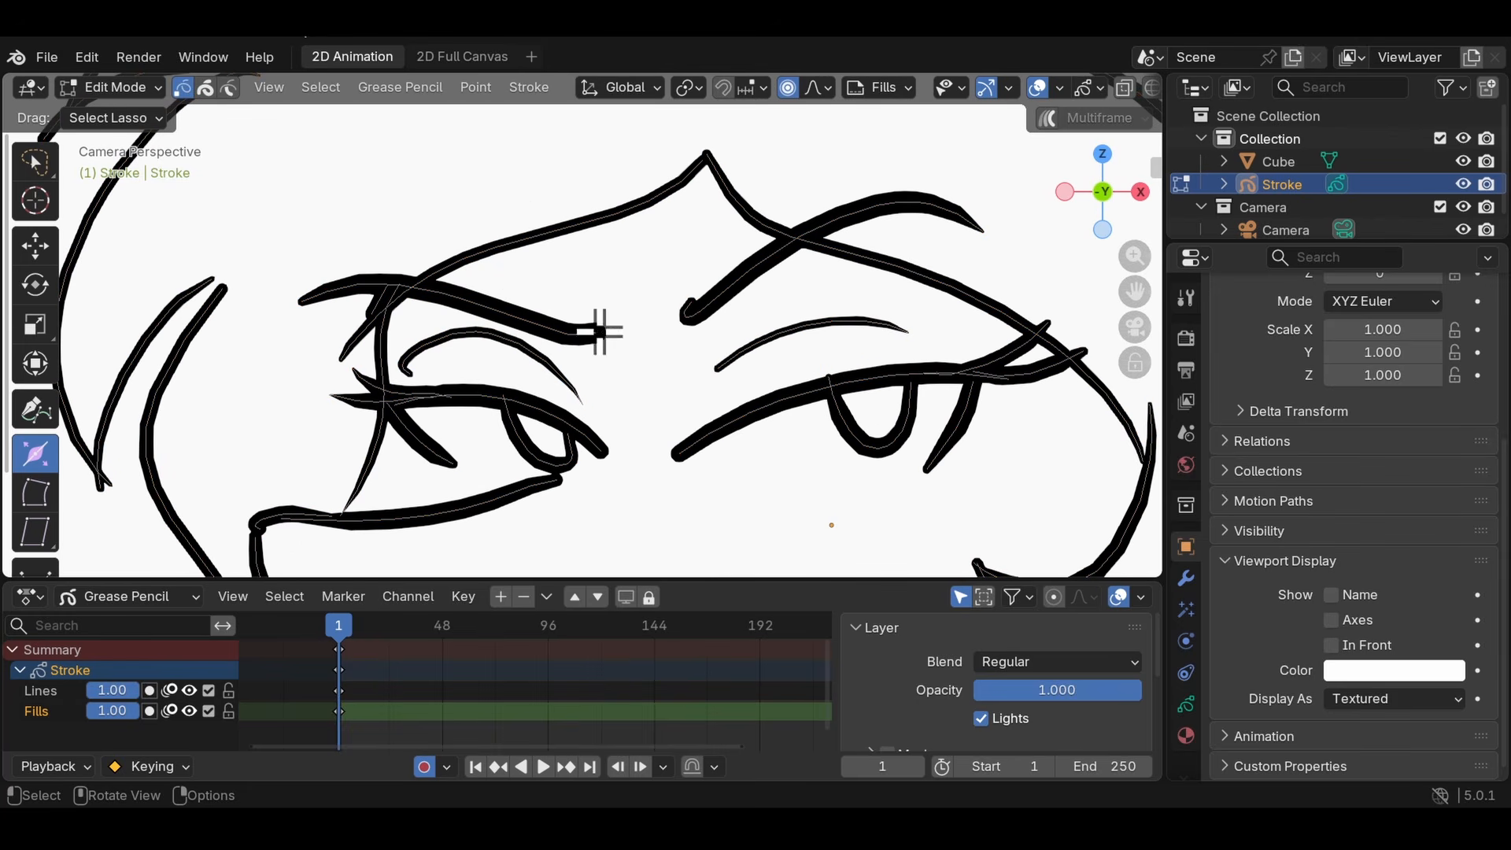
- Practise selecting every point of the drawing at once and clearing the selection
scroll(600, 331, "down", 3)
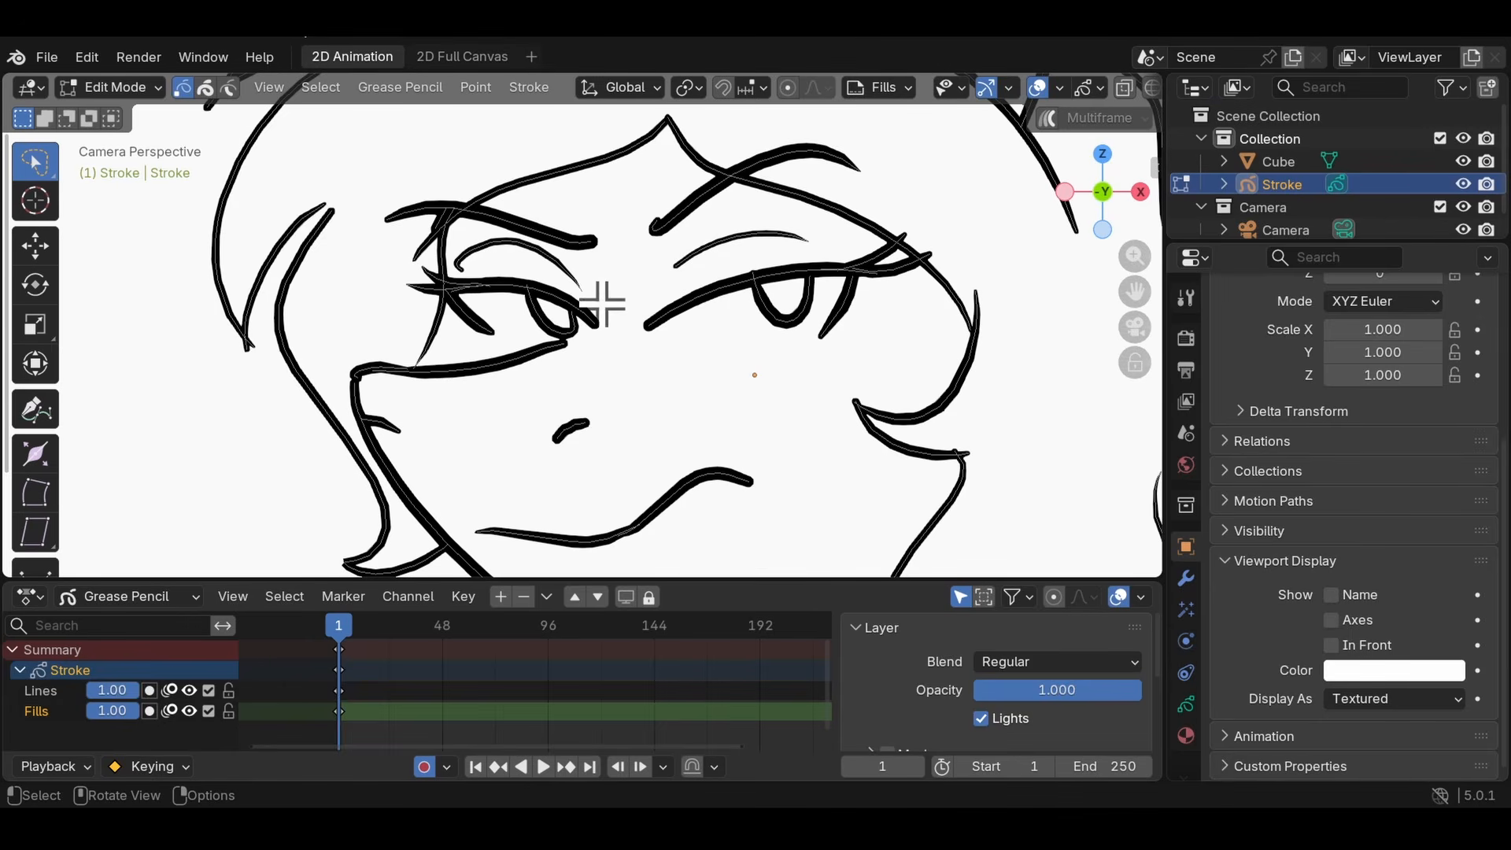
key("a")
key("alt+a")
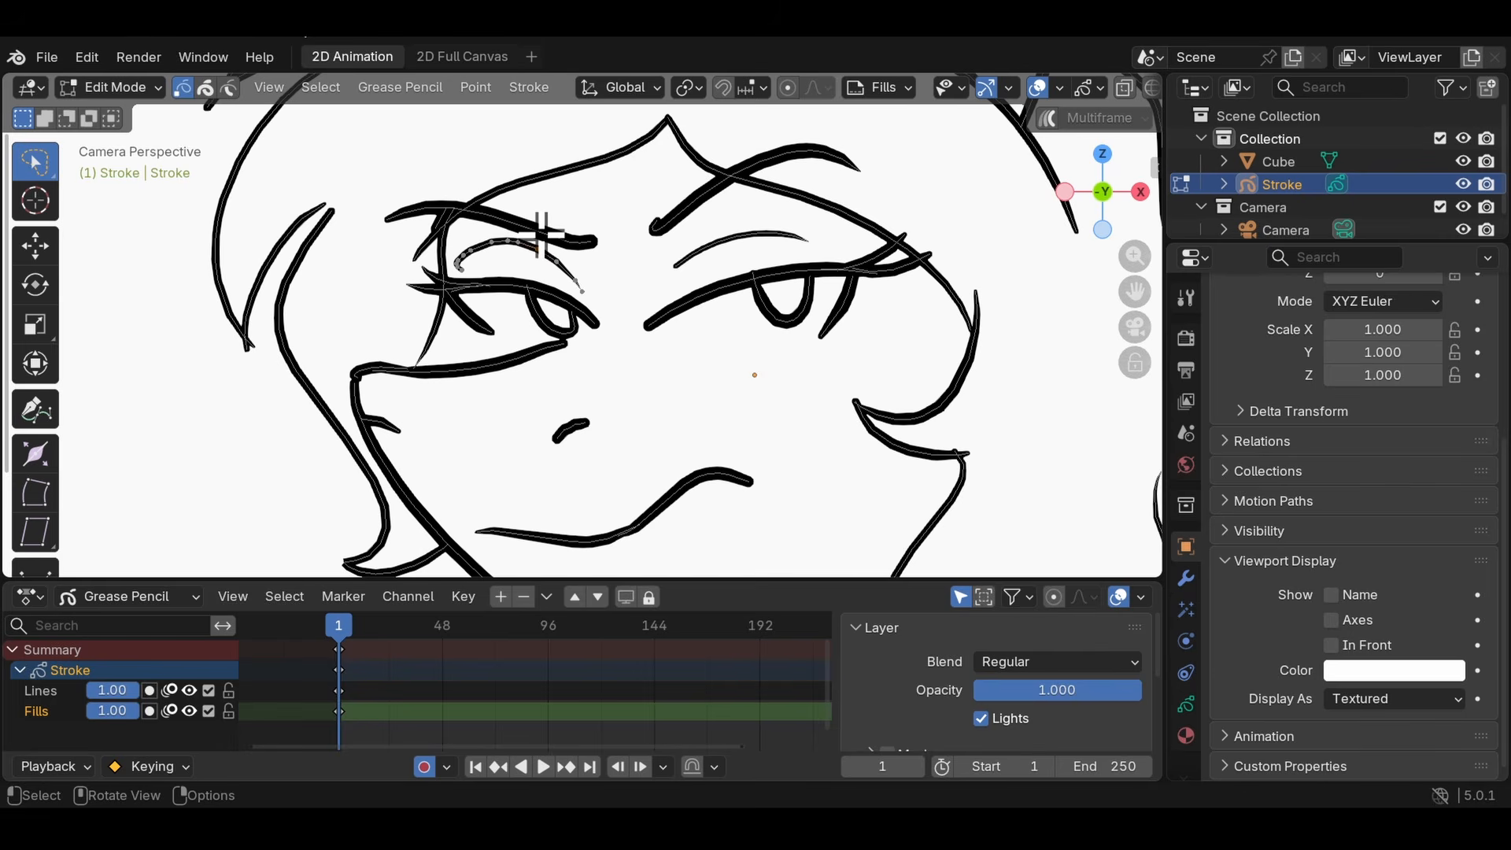
scroll(555, 241, "up", 2)
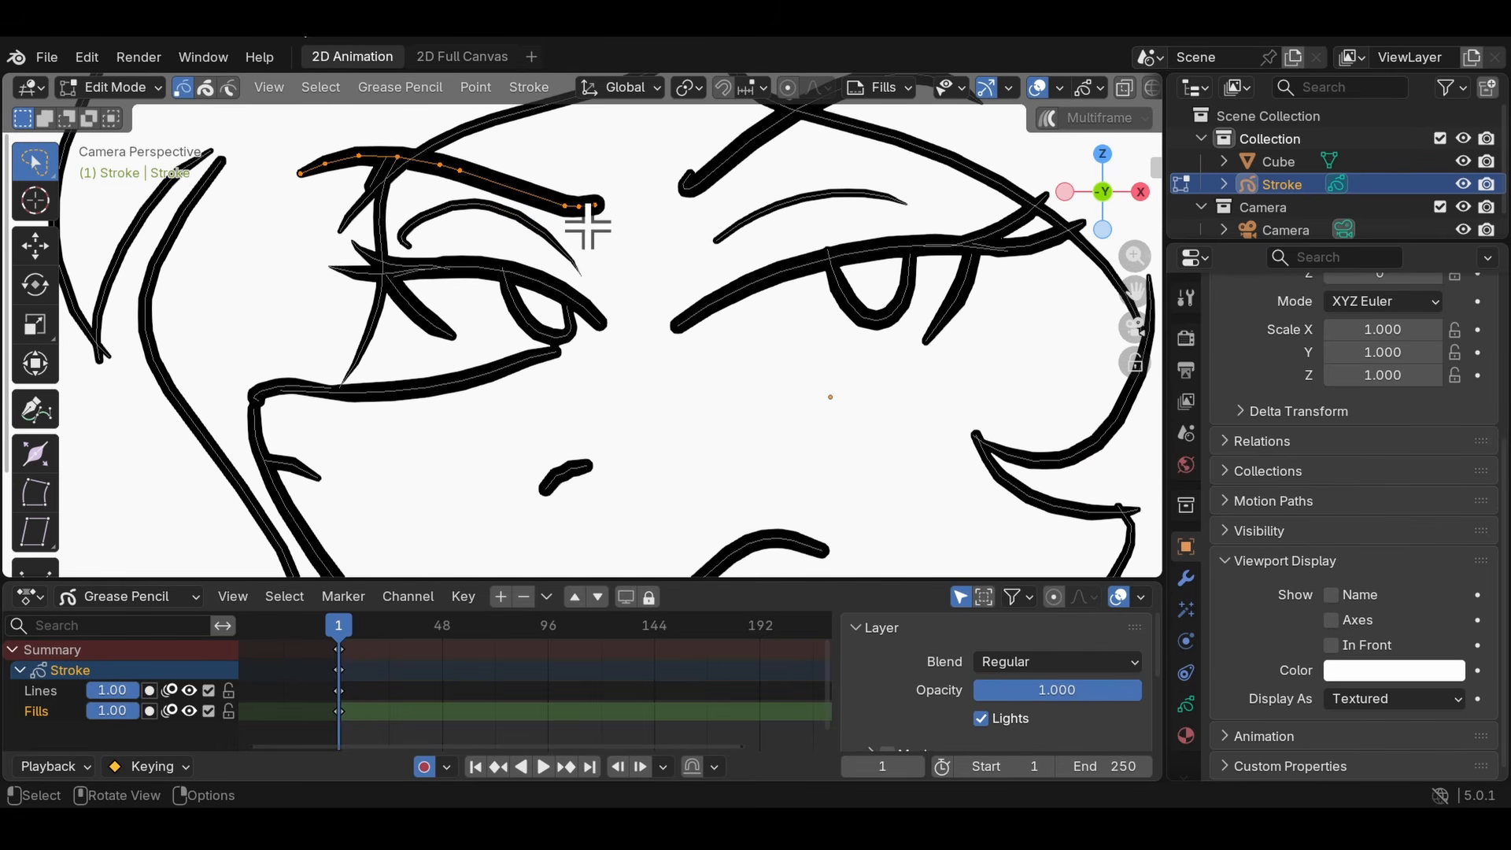
key("a")
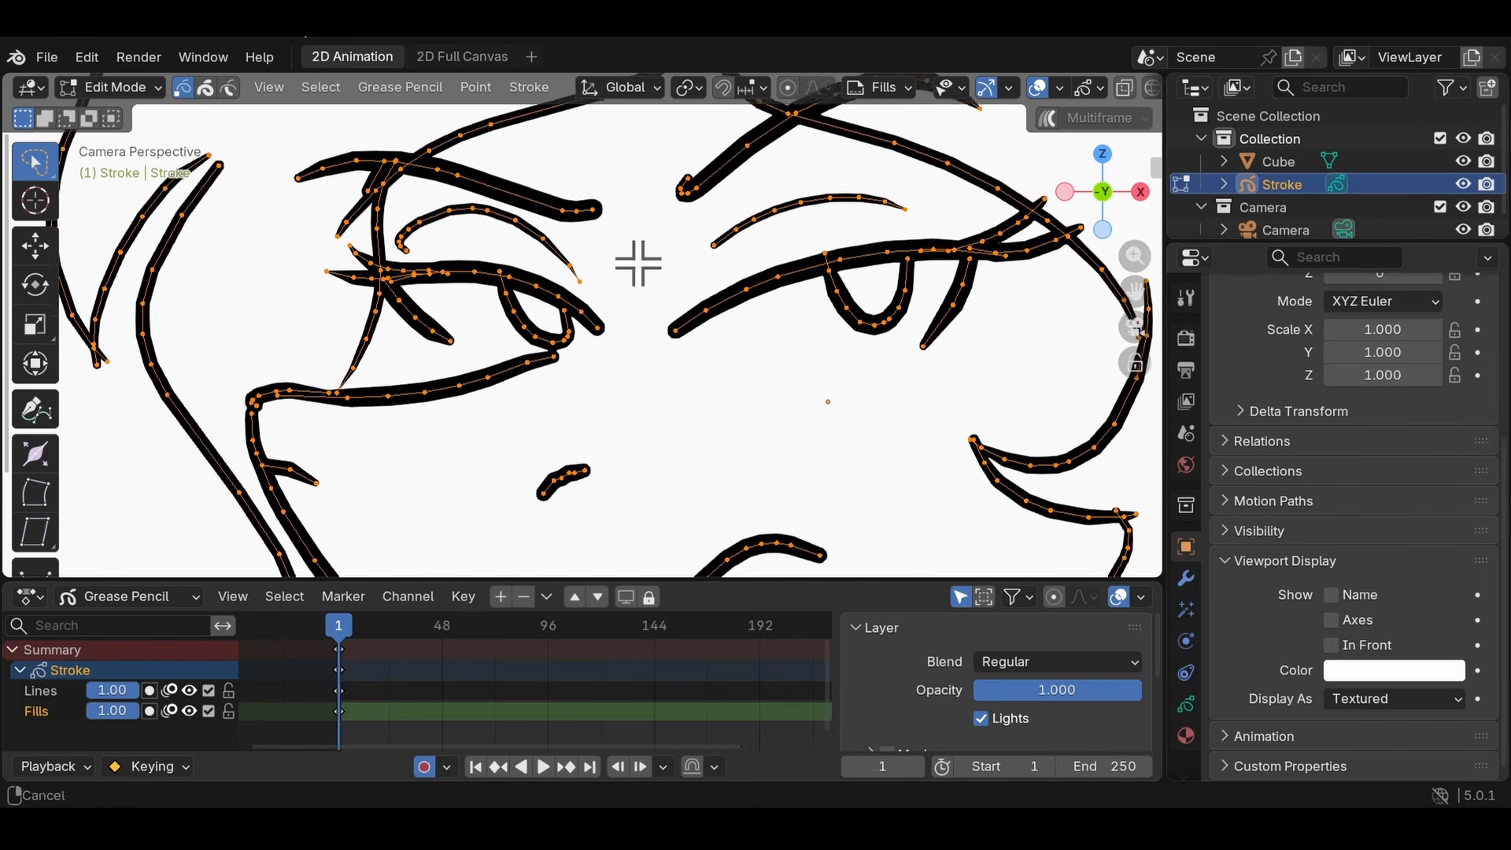
key("alt+a")
- Select both complete eyebrow strokes and thicken them with the Radius tool
middle_click_drag(603, 215, 536, 434, "shift")
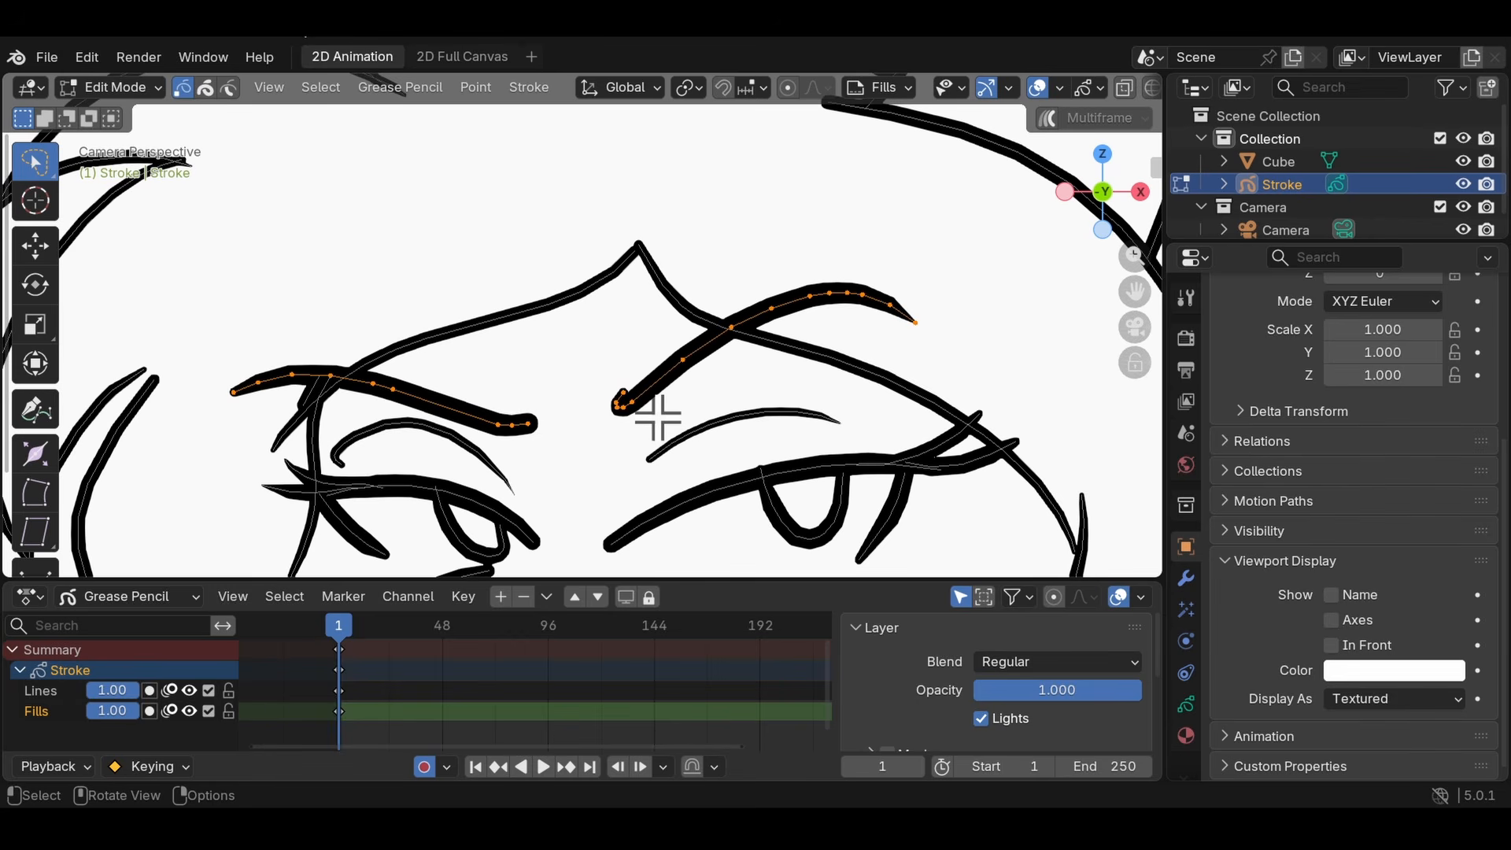
scroll(644, 402, "down", 2)
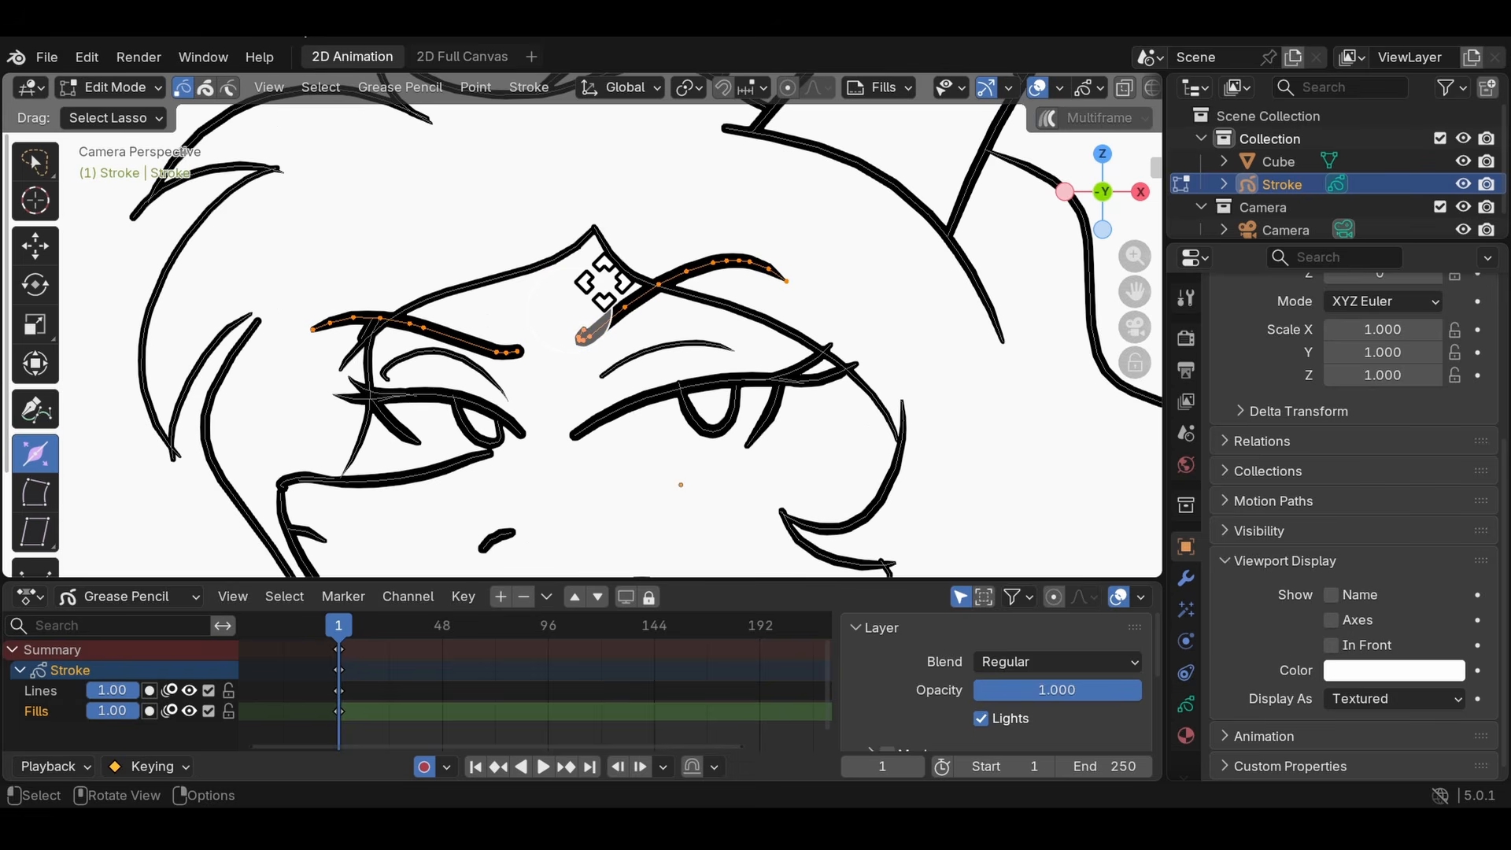
mouse_move(598, 302)
left_mouse_down()
mouse_move(645, 299)
mouse_move(579, 318)
mouse_move(819, 188)
mouse_move(669, 259)
mouse_move(573, 337)
left_mouse_up()
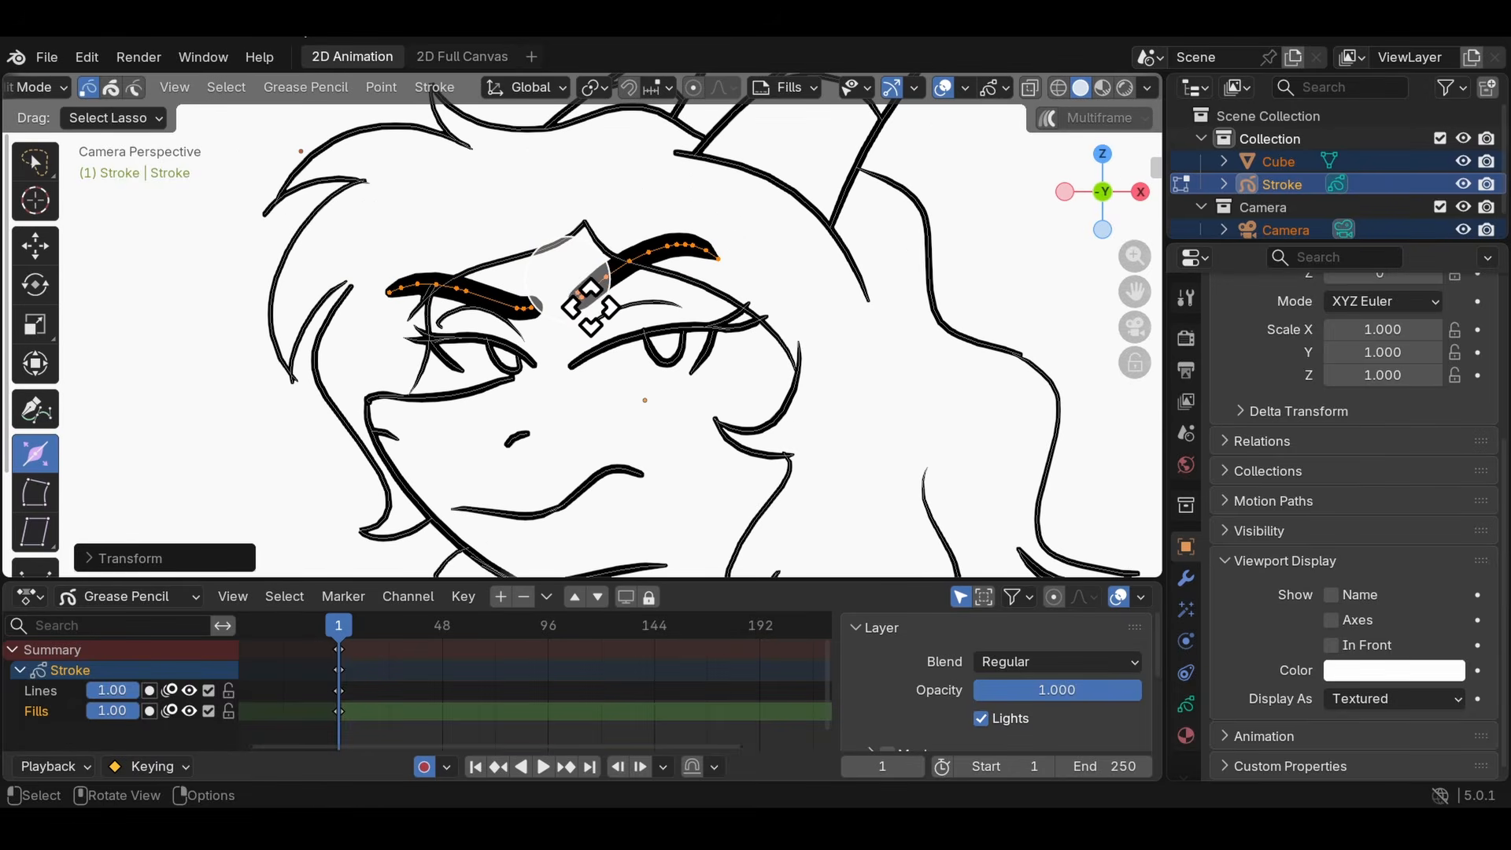
- Try adjusting the thickness of both selected eyebrow strokes together with the Radius tool
left_click_drag(599, 300, 630, 297)
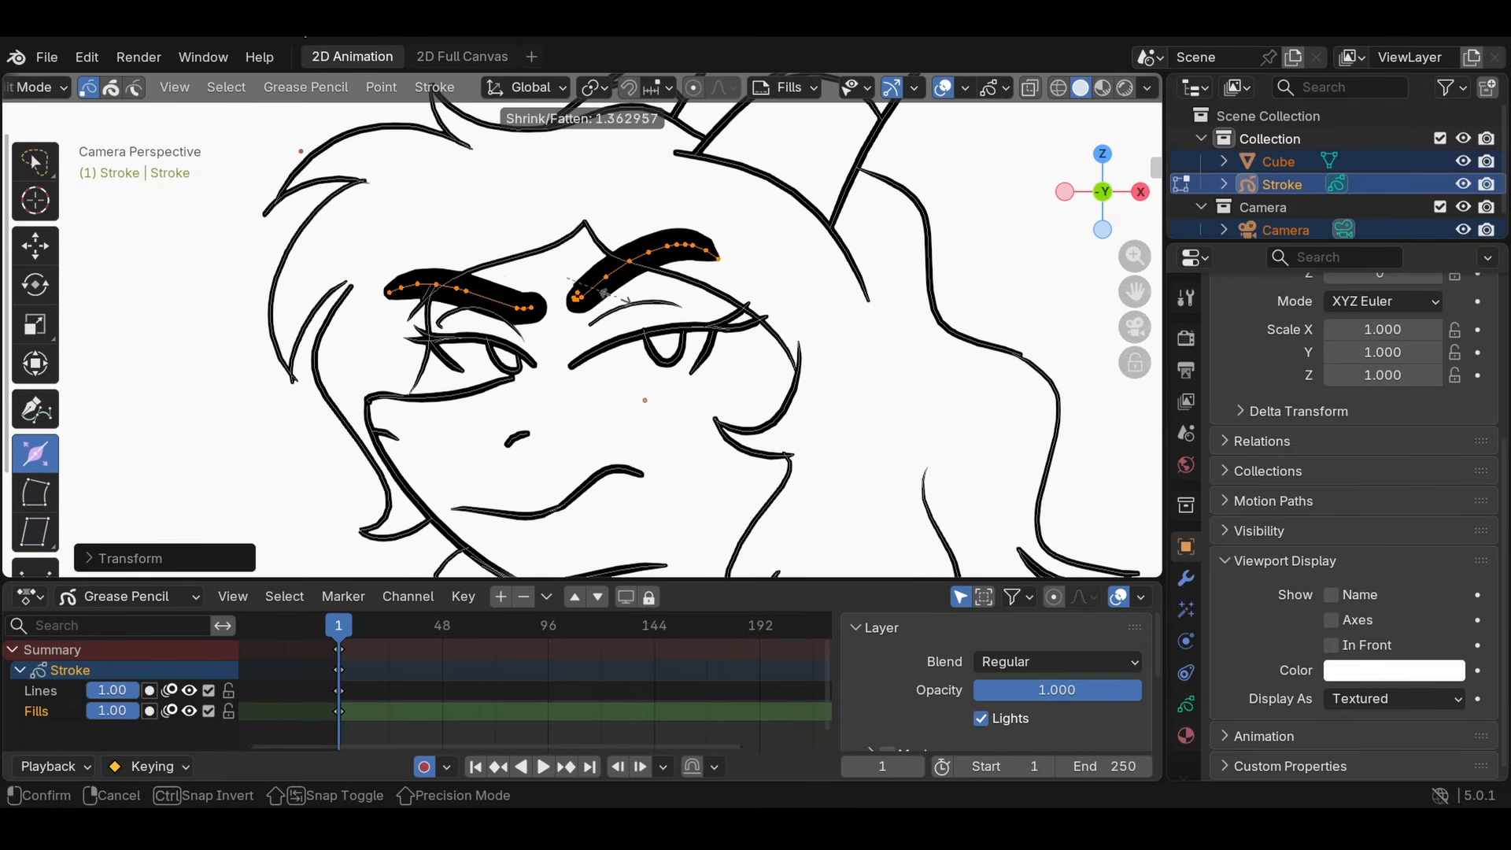
left_click(636, 298)
- Delete the thin end of the stroke running below the left eye
scroll(593, 337, "up", 6)
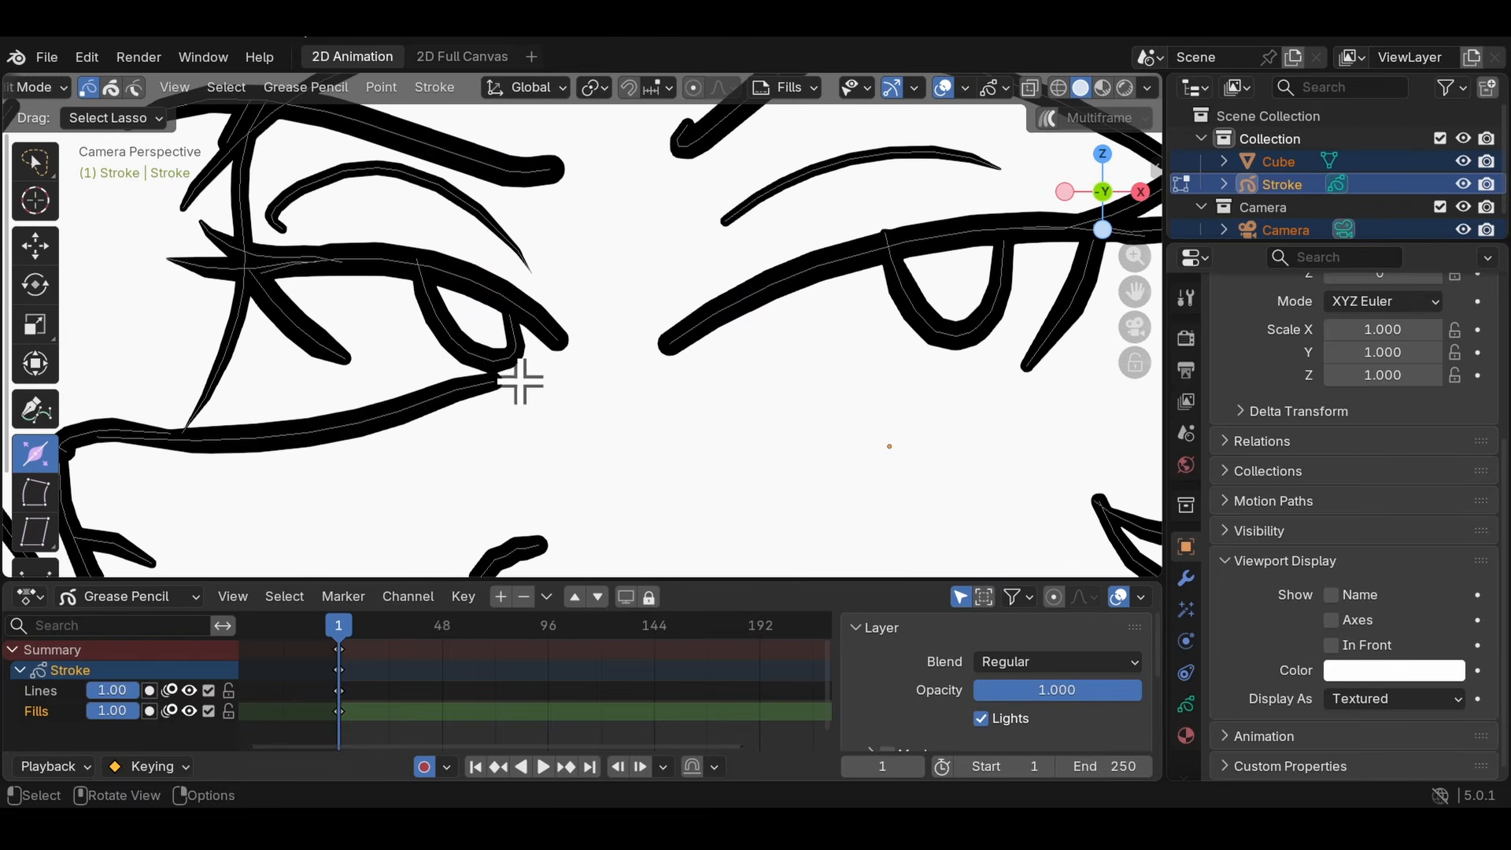
key("x")
left_click(542, 399)
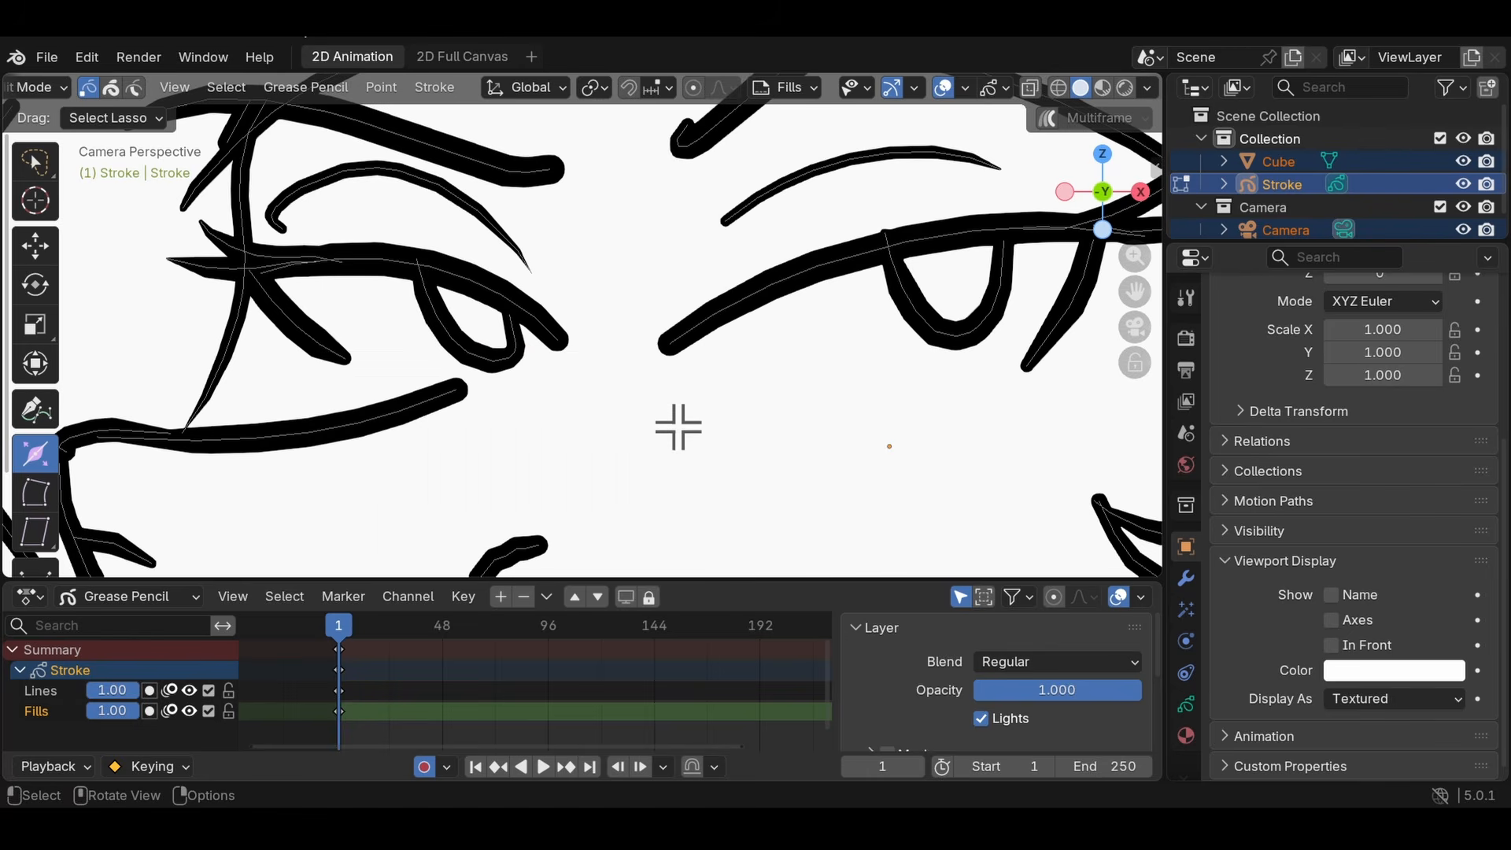
- Select every point of the drawing and try deforming the whole character with the Bend tool
scroll(677, 429, "down", 12)
key("a")
left_click(34, 502)
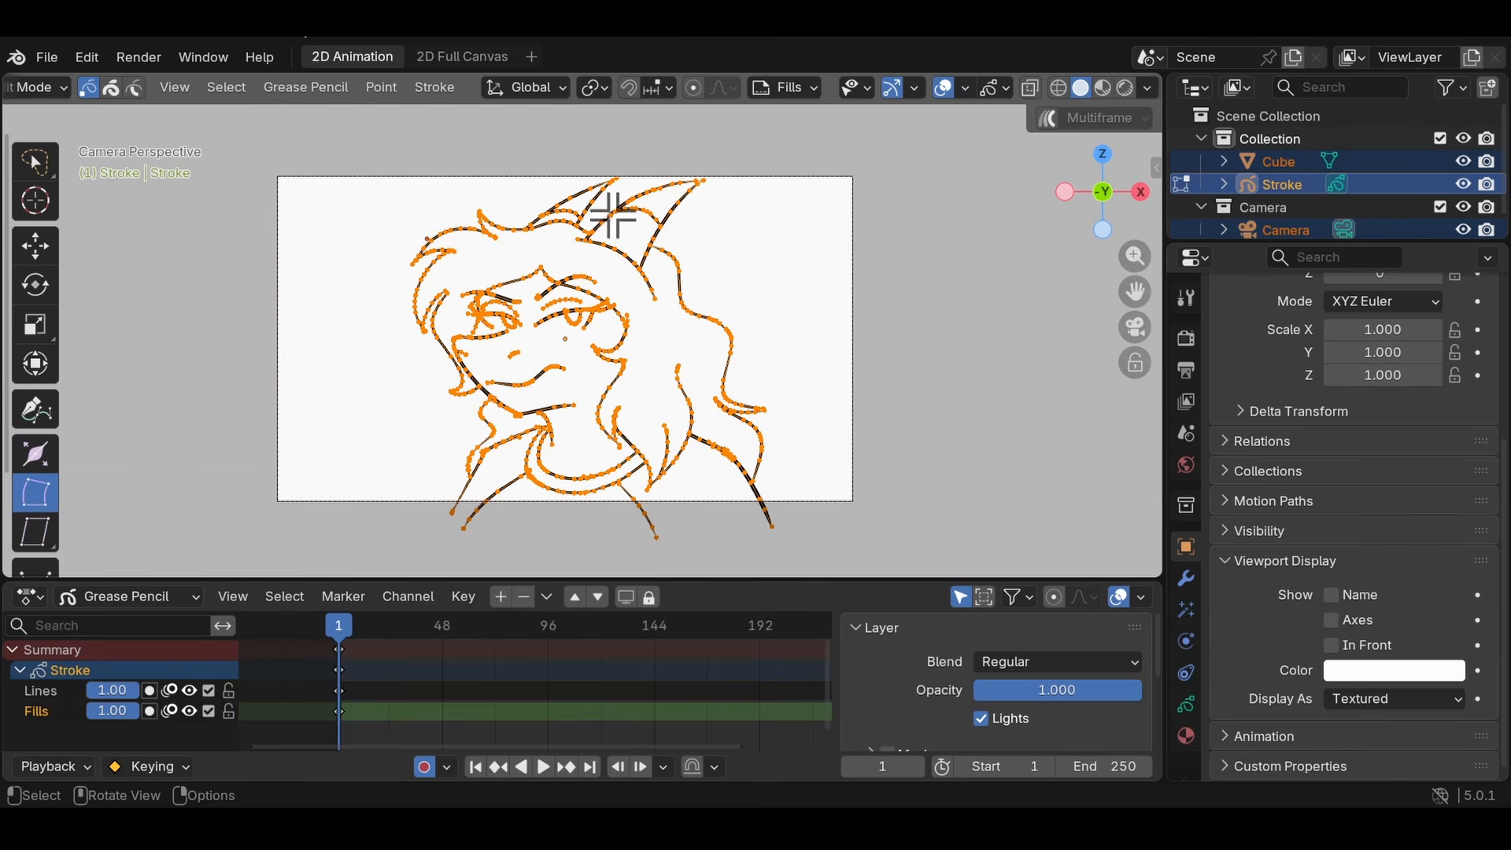
mouse_move(551, 216)
left_mouse_down()
mouse_move(747, 441)
mouse_move(780, 351)
mouse_move(725, 523)
mouse_move(698, 173)
mouse_move(773, 441)
mouse_move(774, 338)
left_mouse_up()
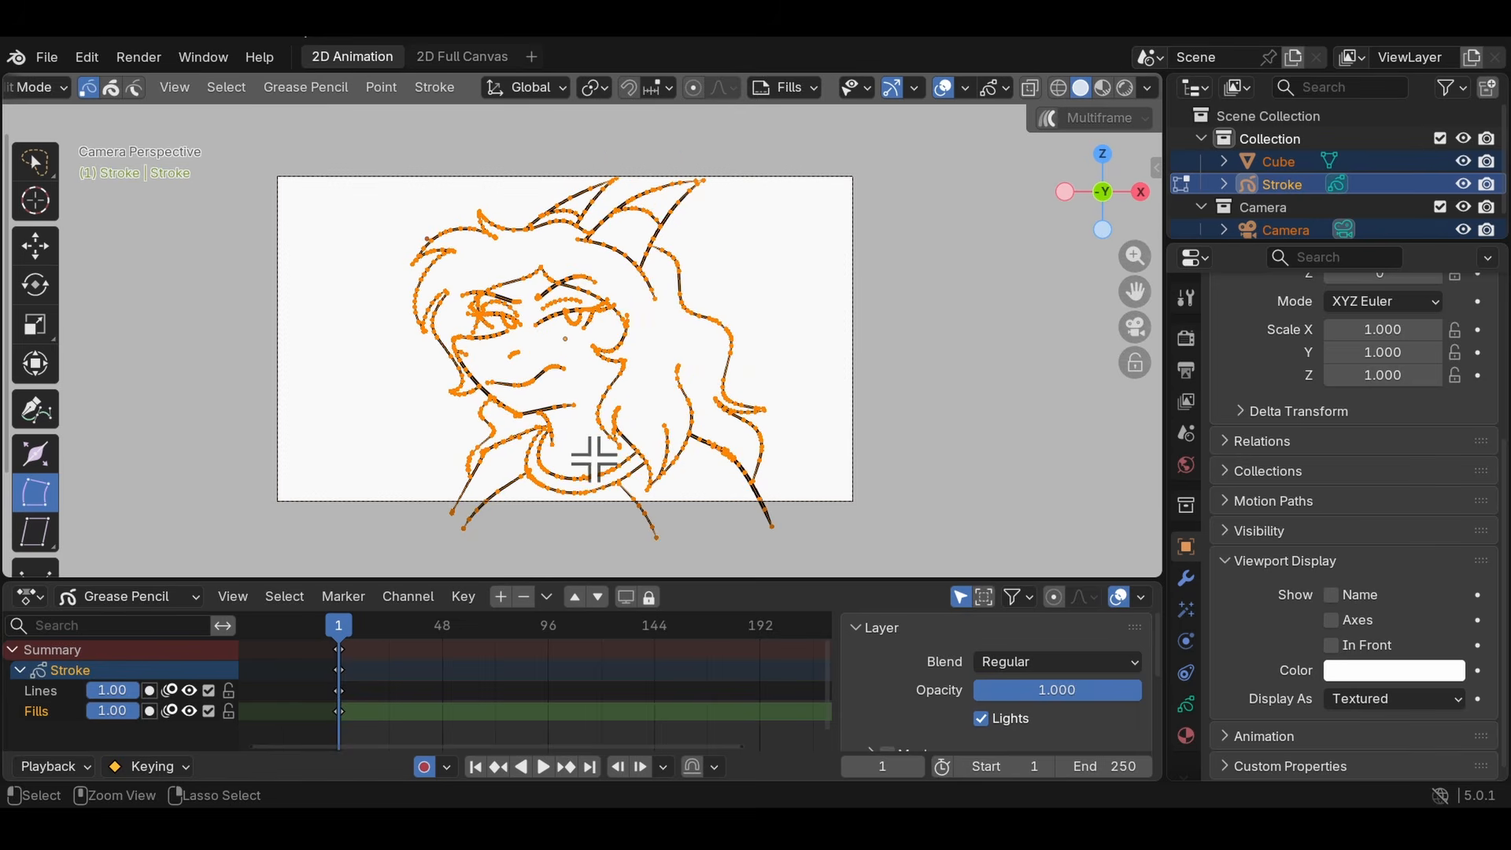
mouse_move(695, 262)
left_mouse_down()
mouse_move(744, 543)
mouse_move(793, 264)
mouse_move(1015, 403)
mouse_move(3, 204)
mouse_move(90, 117)
mouse_move(762, 486)
mouse_move(884, 438)
mouse_move(626, 87)
left_mouse_up()
left_click_drag(439, 118, 410, 114)
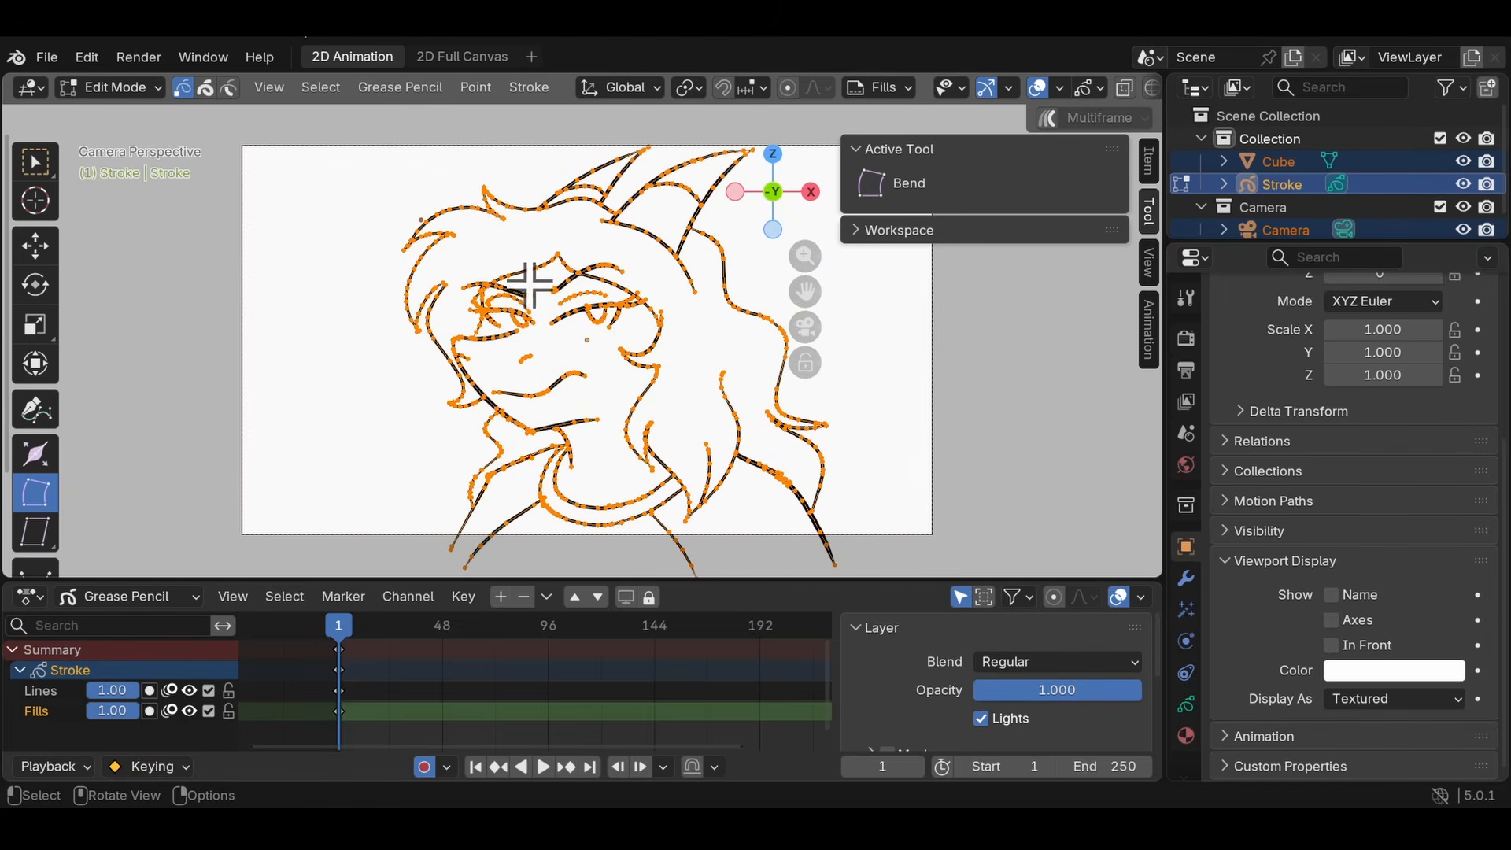
mouse_move(540, 270)
left_mouse_down()
mouse_move(465, 289)
mouse_move(521, 200)
mouse_move(395, 341)
mouse_move(676, 497)
mouse_move(570, 107)
mouse_move(486, 395)
mouse_move(373, 170)
mouse_move(569, 85)
mouse_move(1021, 535)
left_mouse_up()
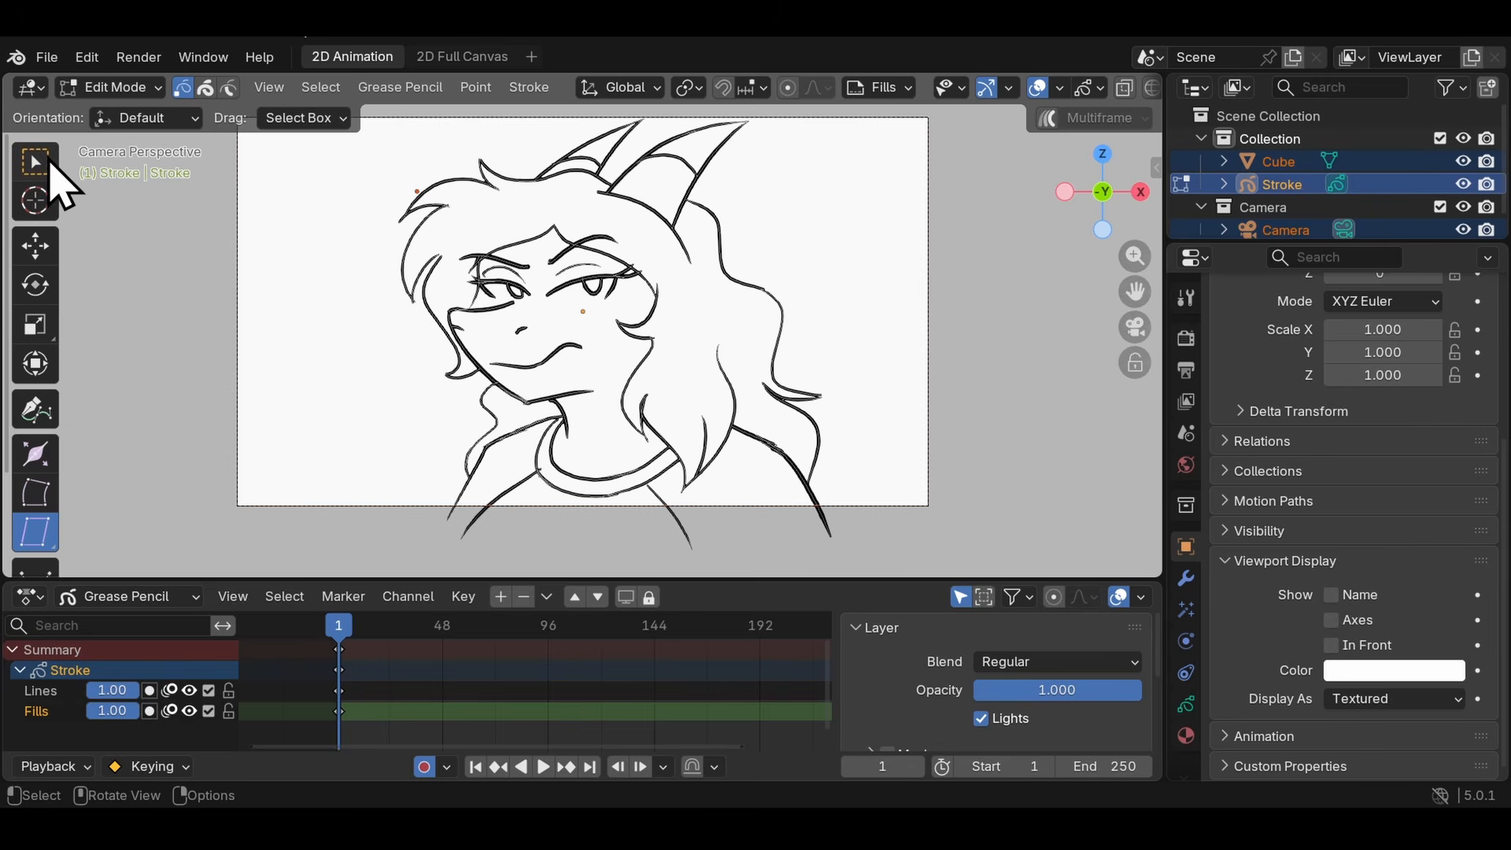
- Select the entire drawing again and try slanting it with the Shear tool
left_click(47, 164)
scroll(418, 306, "down", 2)
left_click_drag(888, 459, 579, 411)
left_click_drag(370, 142, 370, 144)
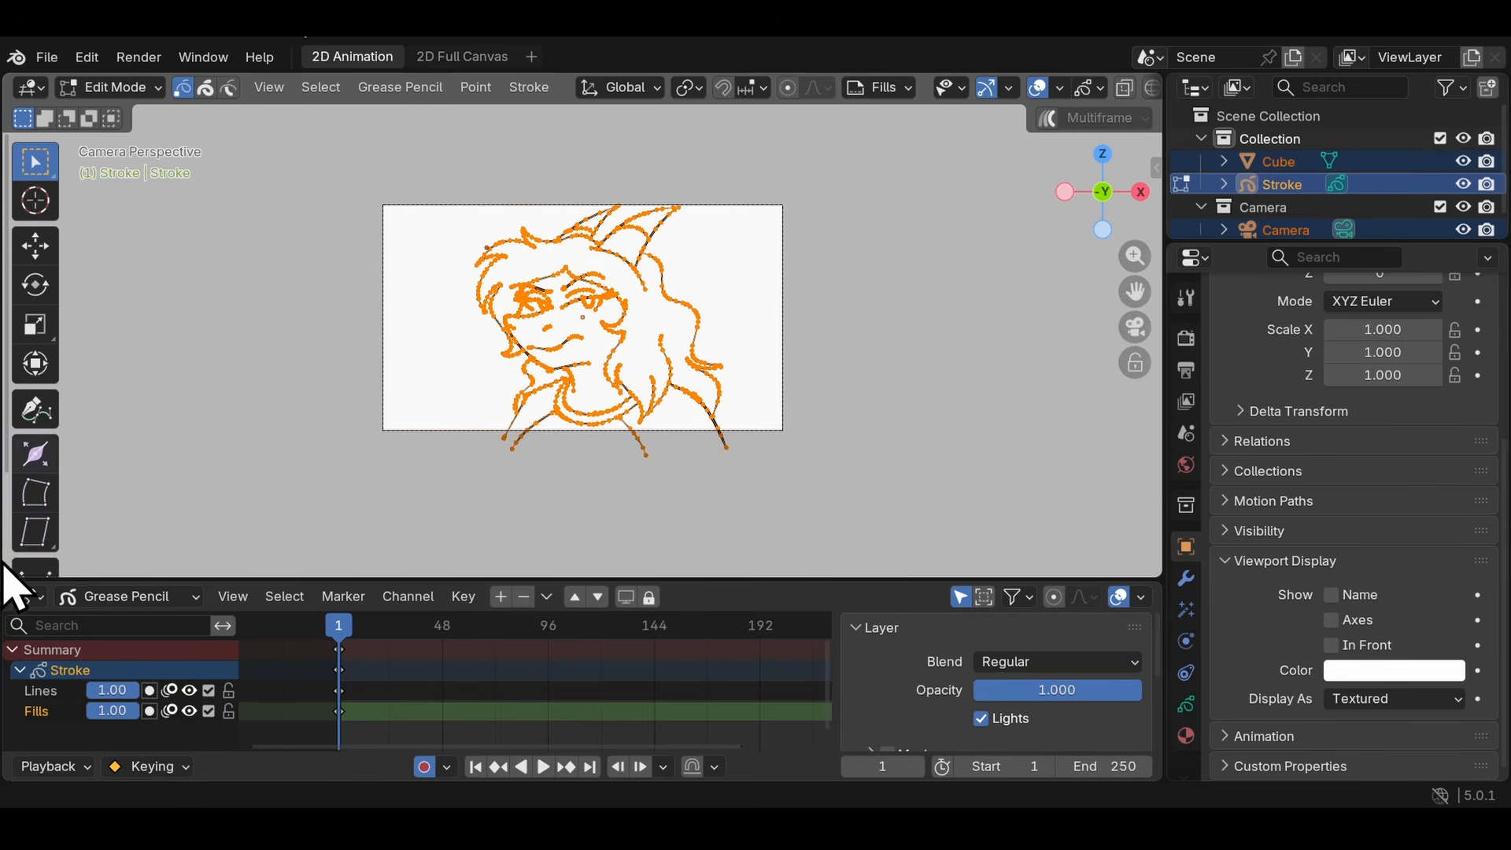
left_click(34, 532)
scroll(692, 226, "up", 3)
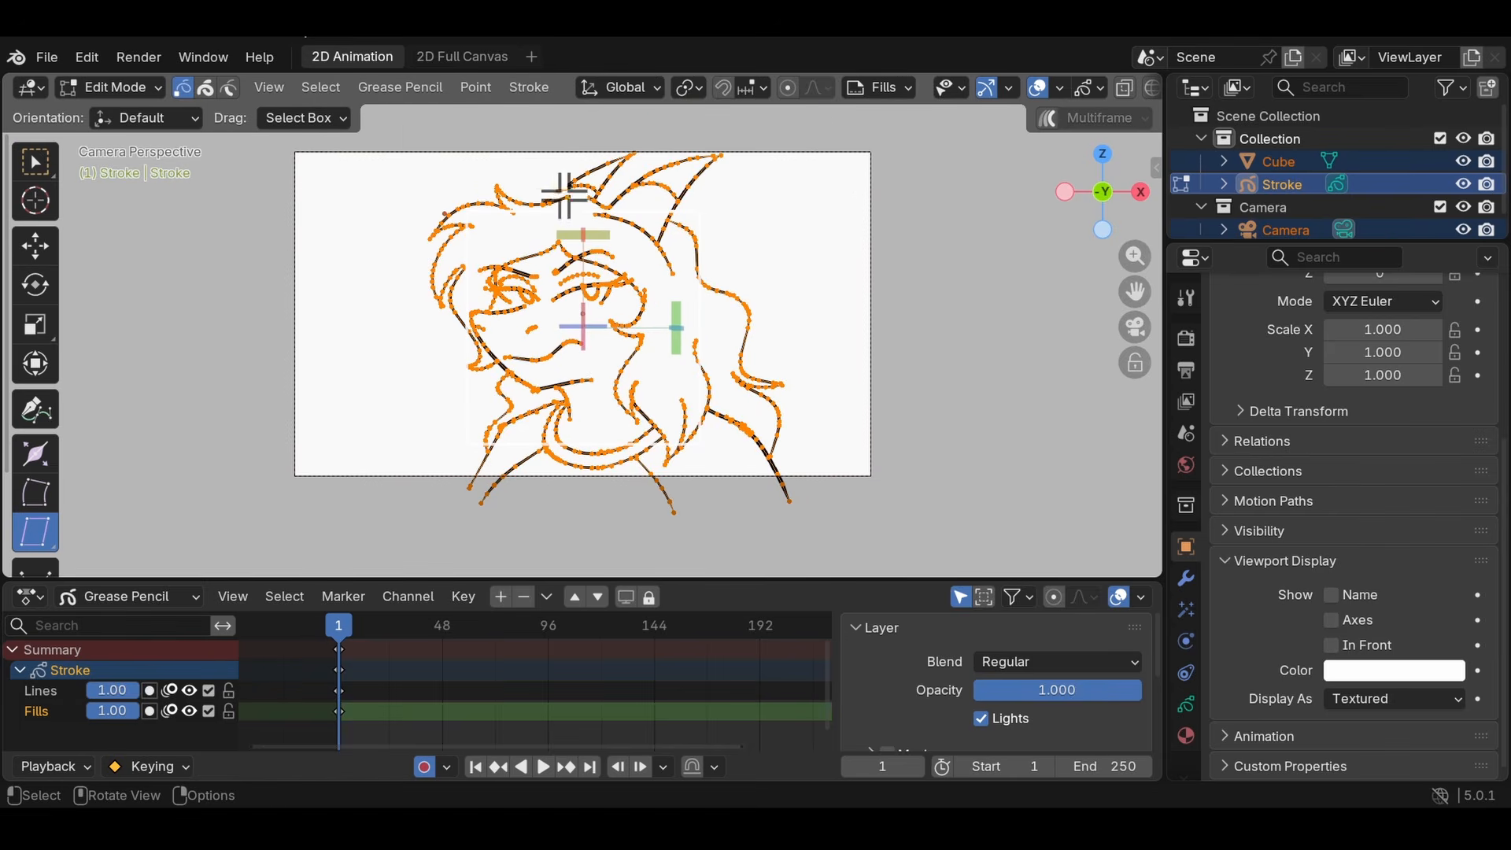
mouse_move(565, 194)
left_mouse_down()
mouse_move(904, 229)
mouse_move(460, 267)
left_mouse_up()
mouse_move(675, 318)
left_mouse_down()
mouse_move(716, 197)
mouse_move(708, 163)
mouse_move(719, 224)
left_mouse_up()
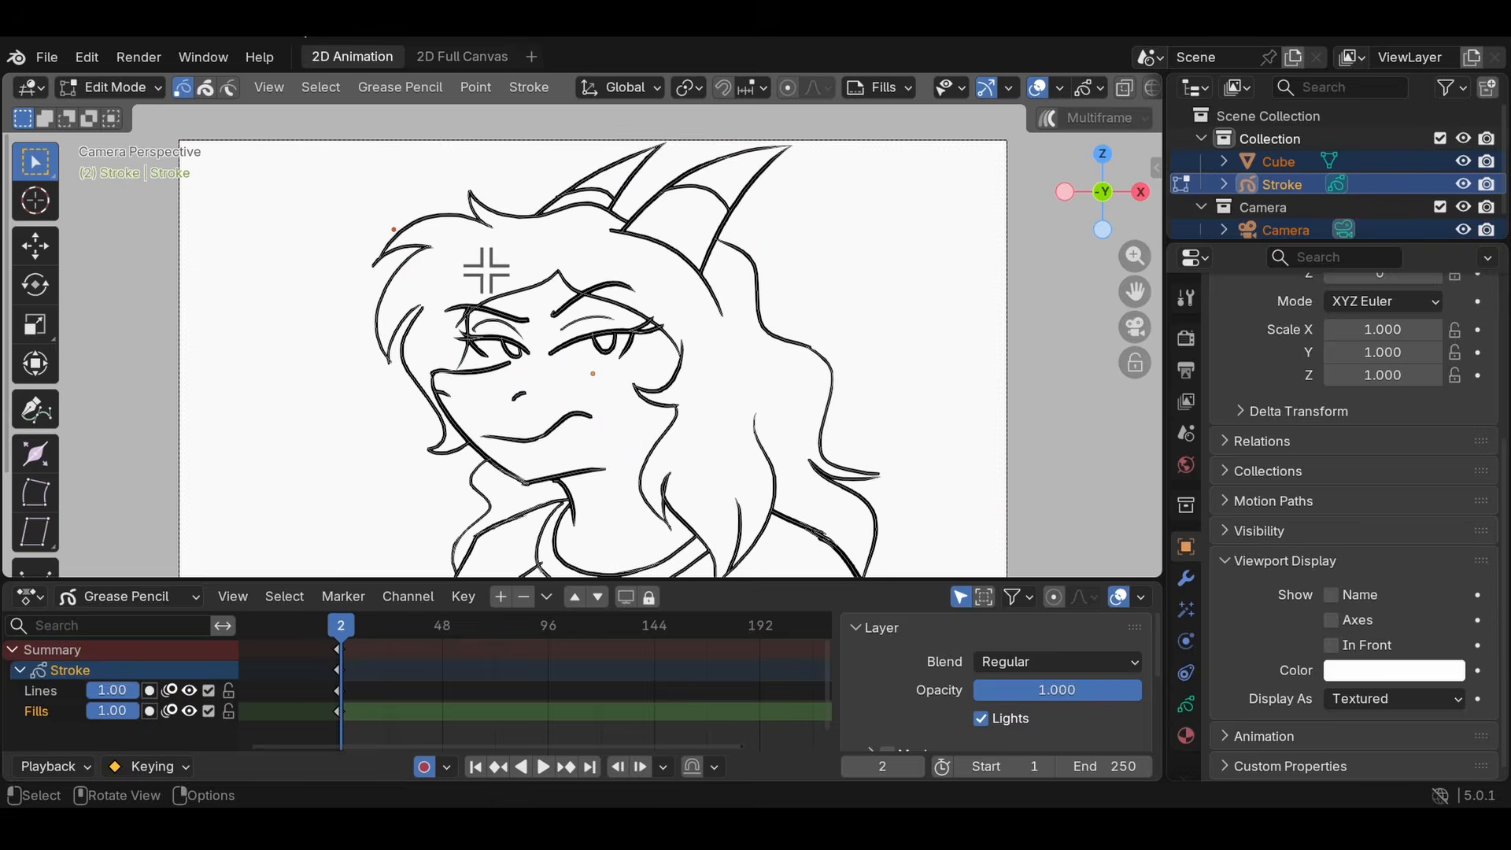
- Select a few points on the hair stroke at the upper left of the head to inspect its points
scroll(485, 270, "up", 3)
middle_click_drag(486, 270, 473, 433, "shift")
scroll(472, 432, "up", 4)
left_click(307, 276)
middle_click_drag(227, 229, 463, 250, "shift")
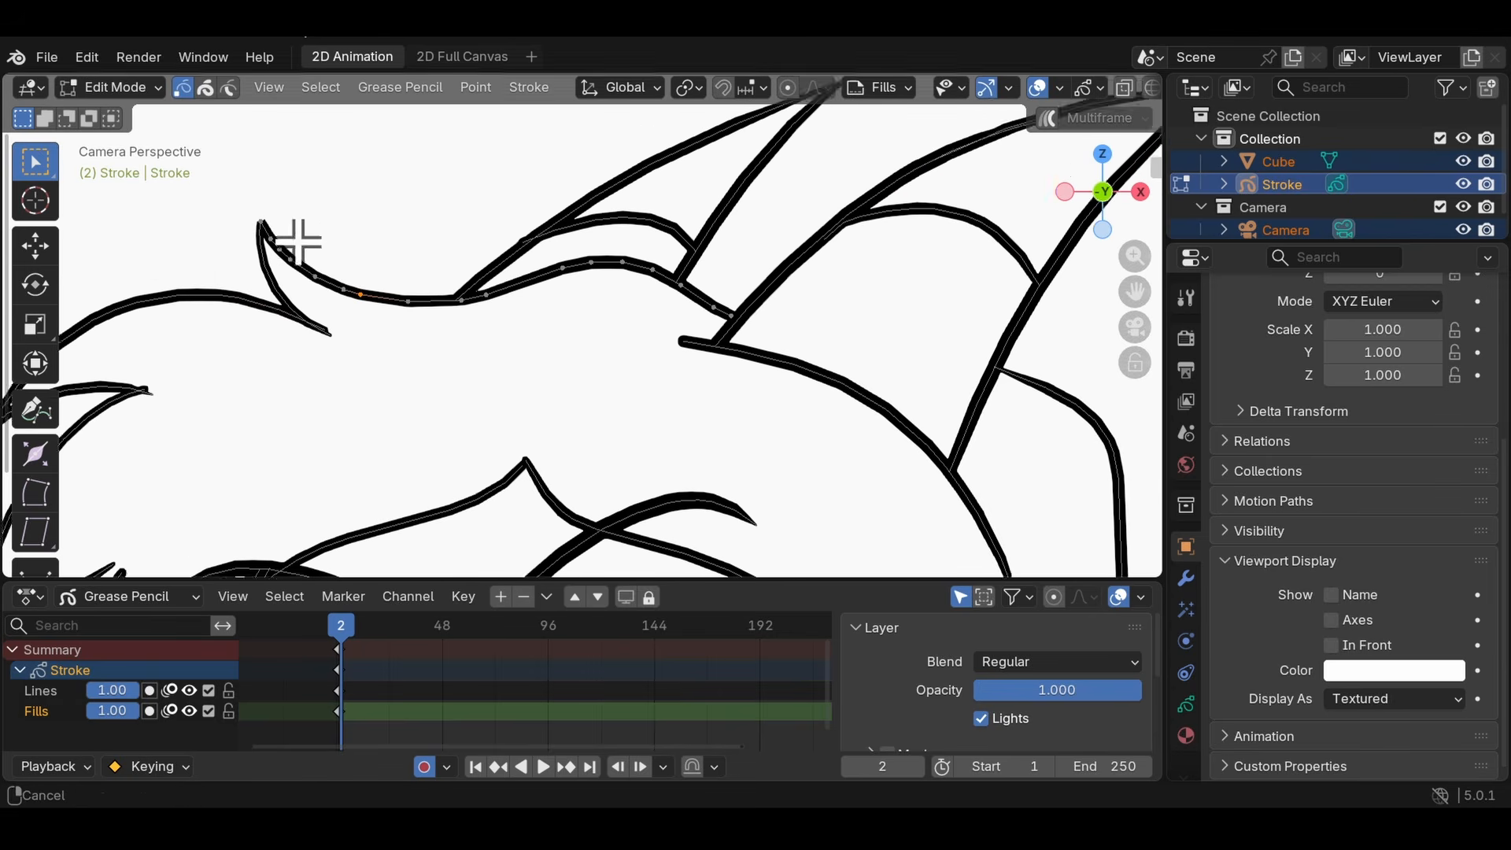
scroll(580, 364, "down", 6)
middle_click_drag(580, 364, 574, 229, "shift")
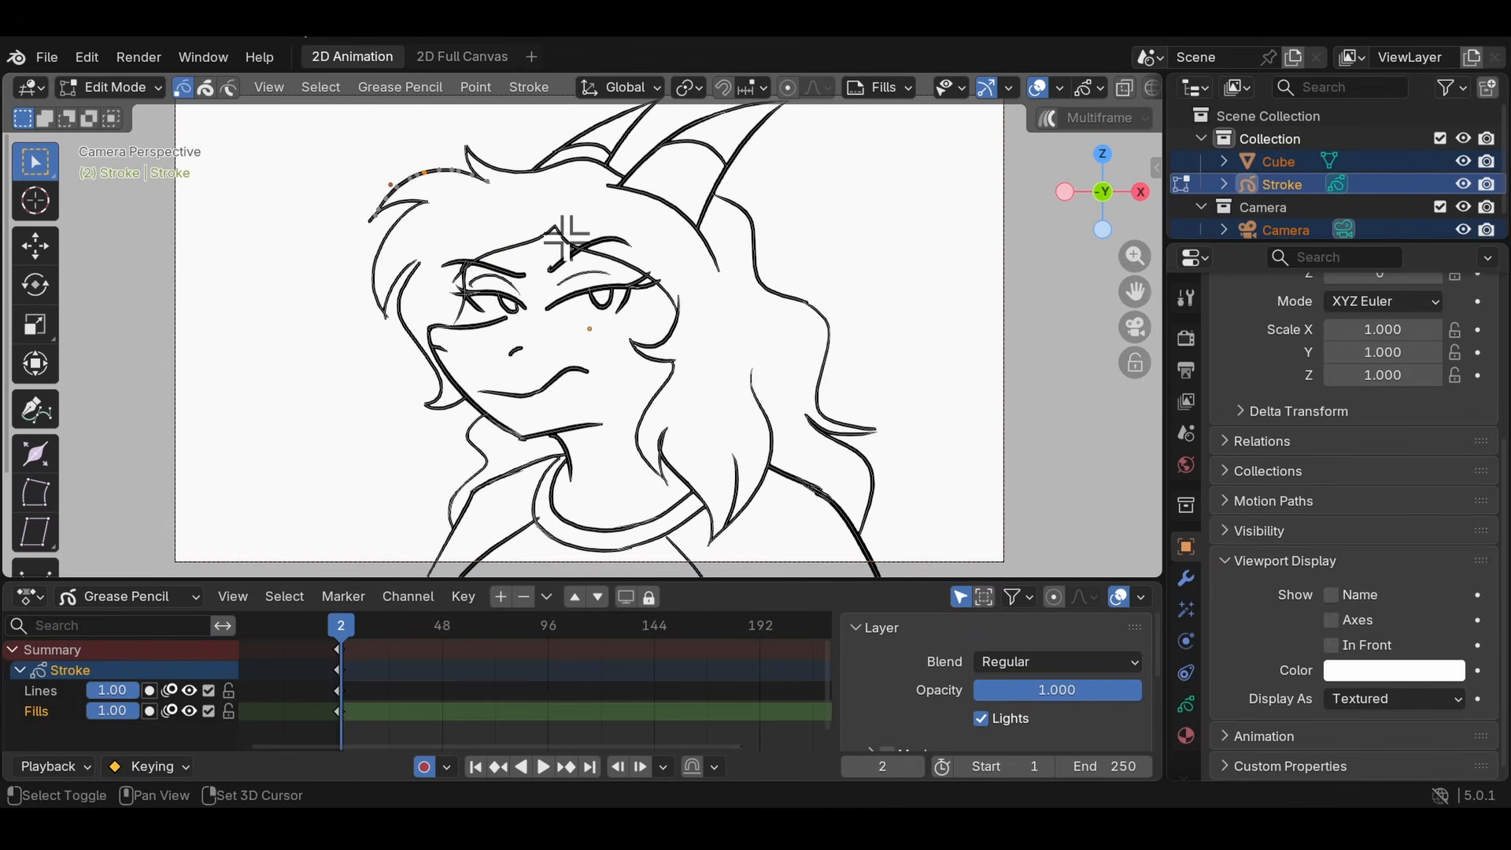
- Select all strokes of the drawing and apply Subdivide and Smooth to them
key("a")
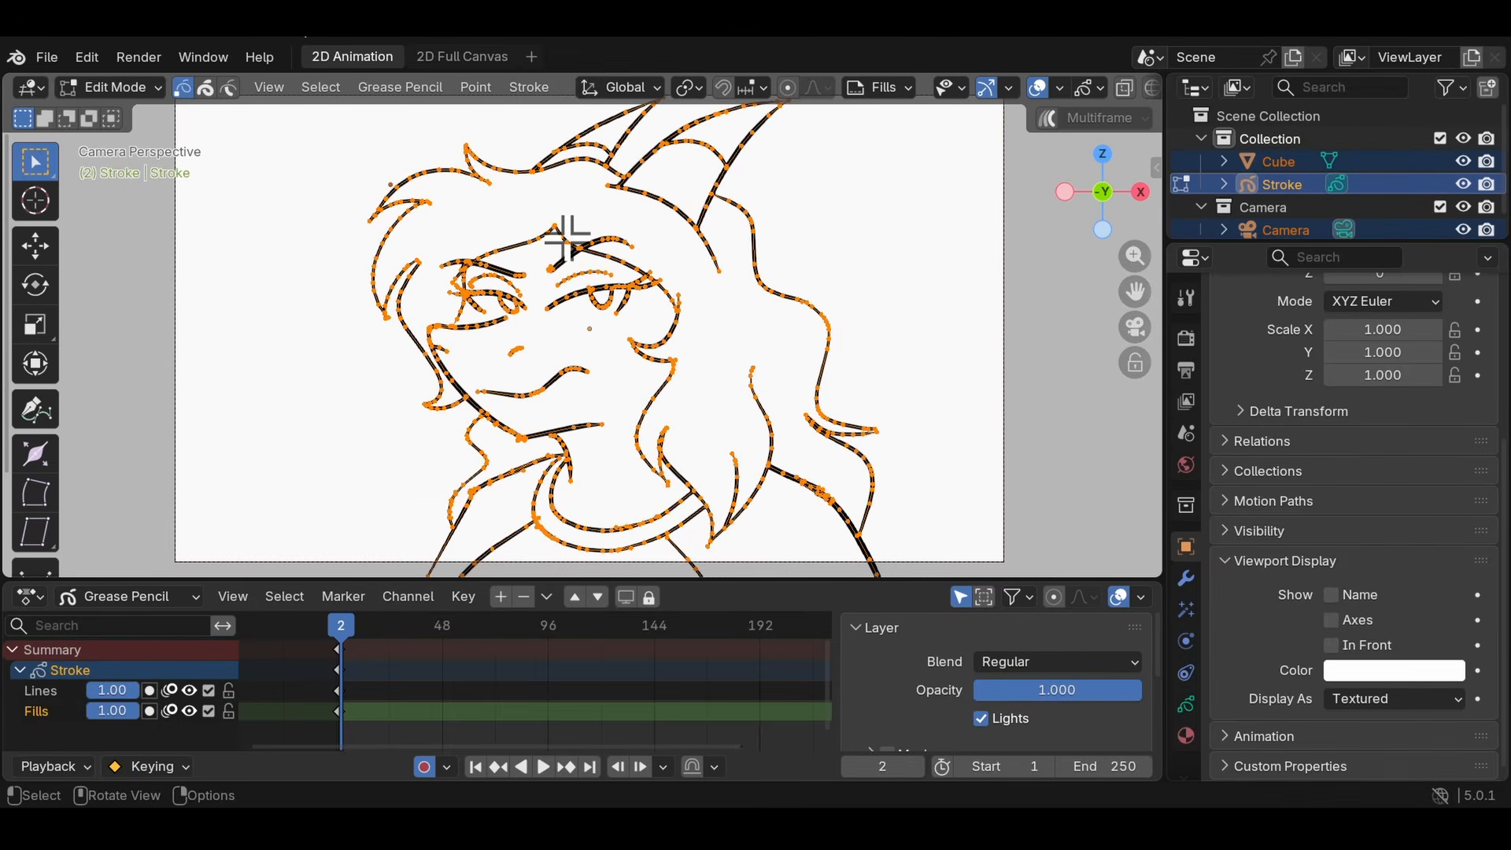
left_click(529, 87)
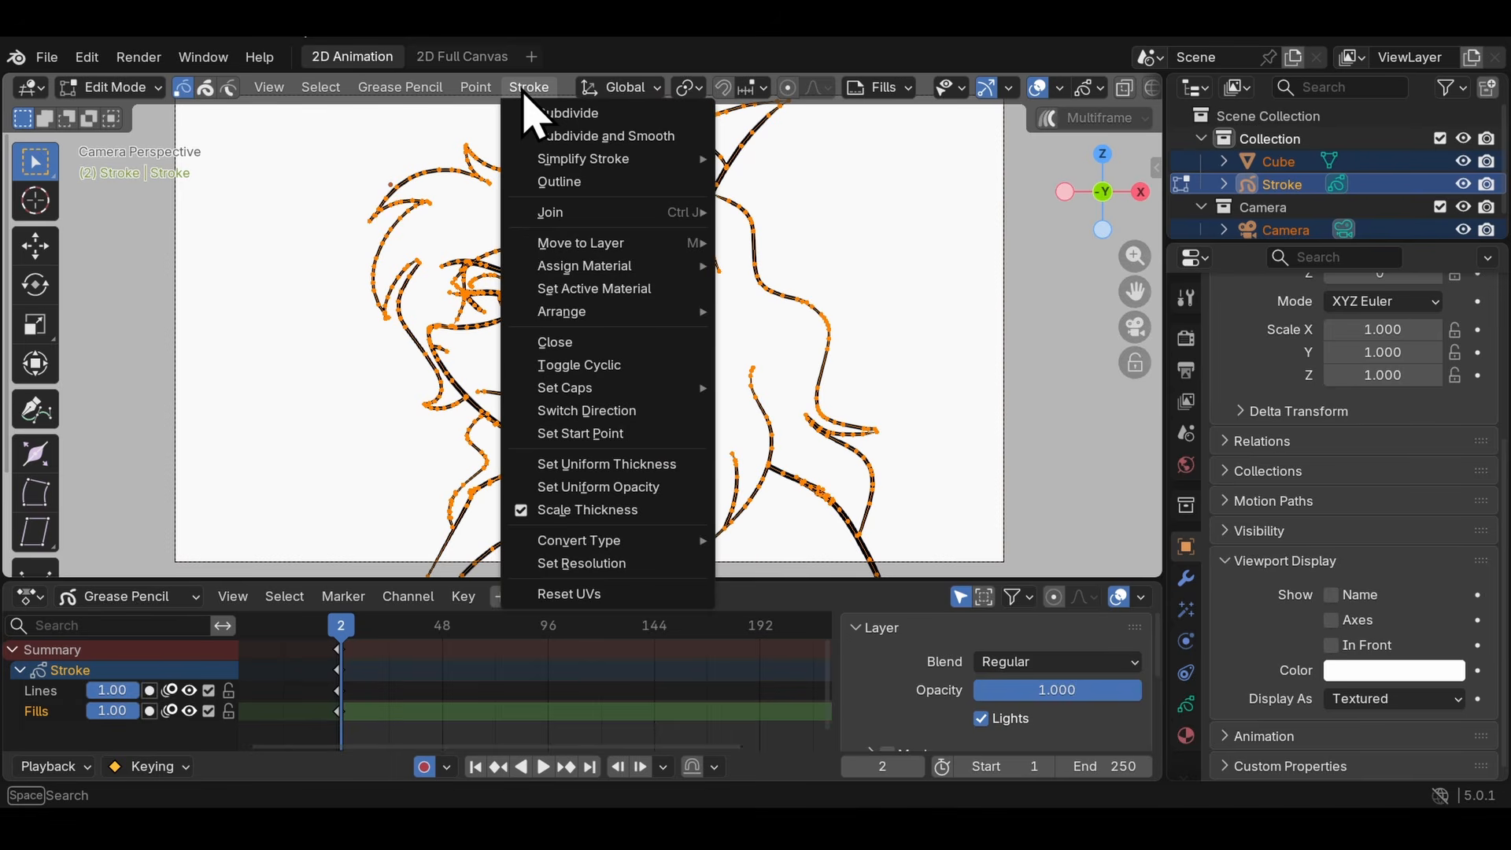
left_click(592, 137)
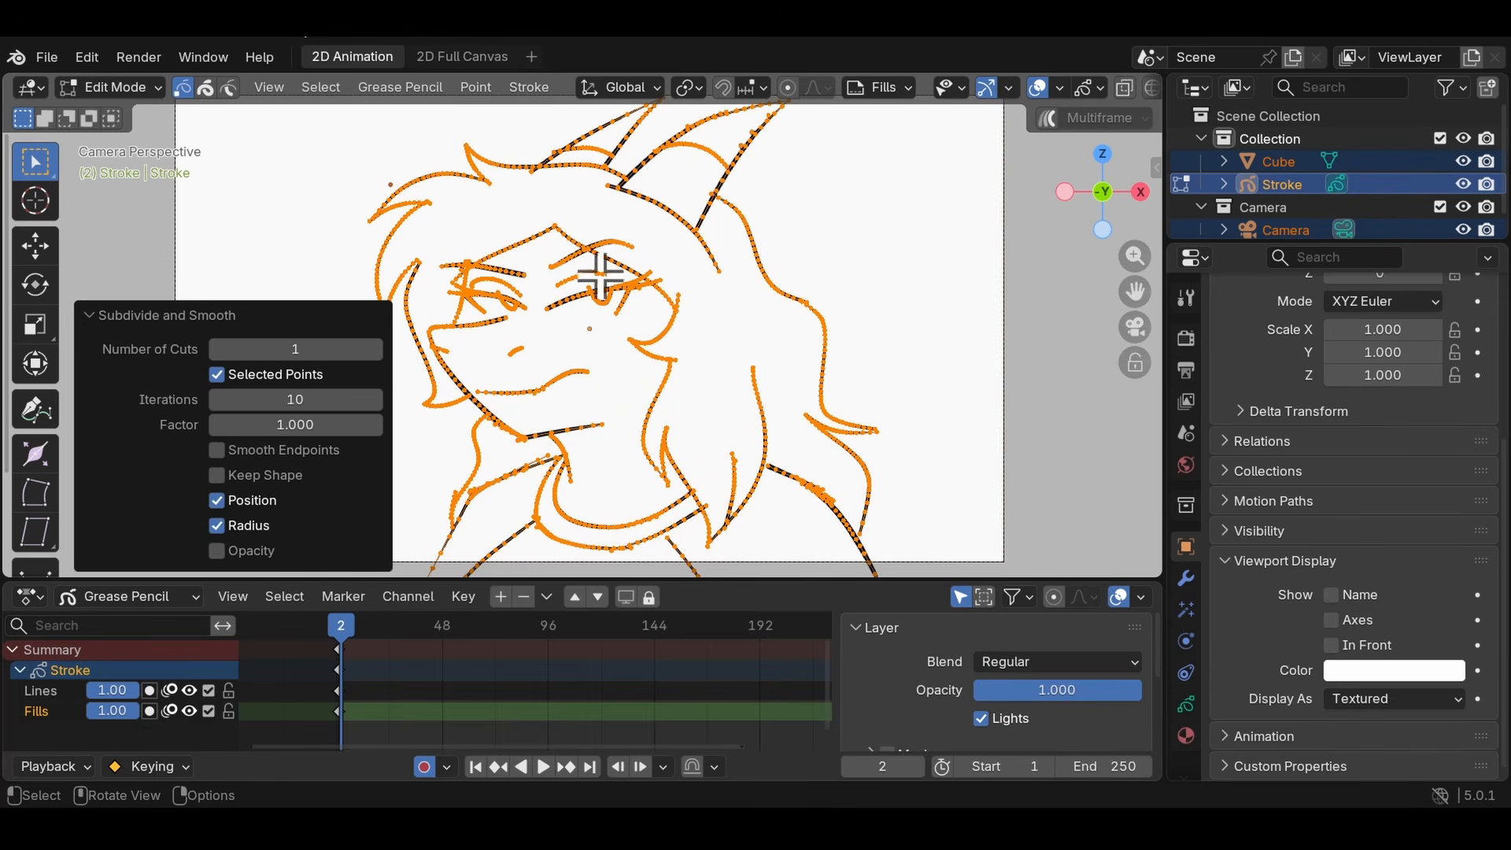
- Compare the drawing before and after smoothing by repeatedly undoing and redoing the operation, finishing with it undone
key("ctrl+z")
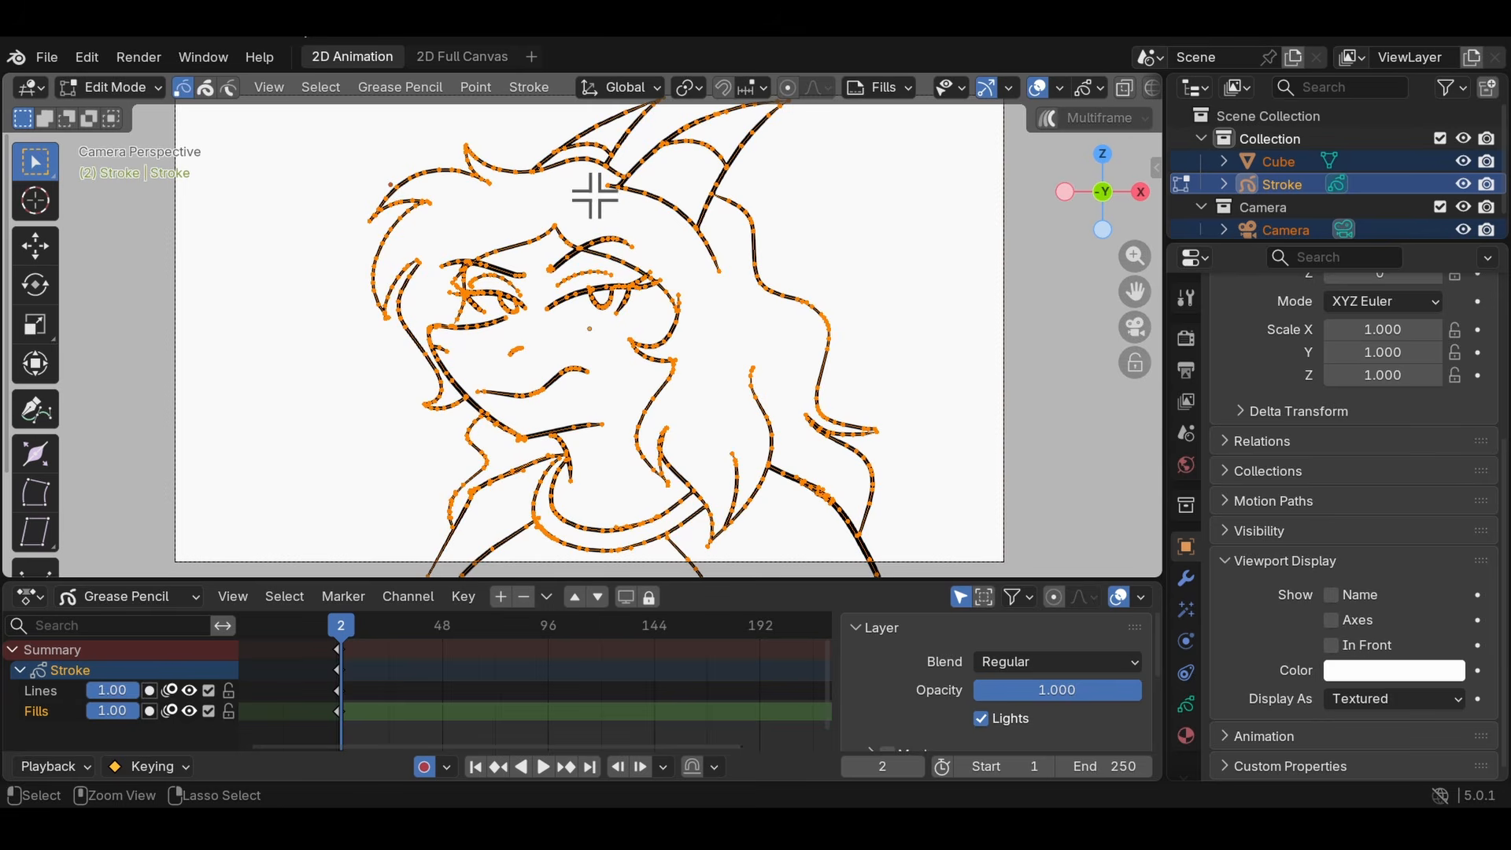
key("ctrl+shift+z")
key("ctrl+z")
key("ctrl+shift+z")
key("ctrl+z")
key("ctrl+shift+z")
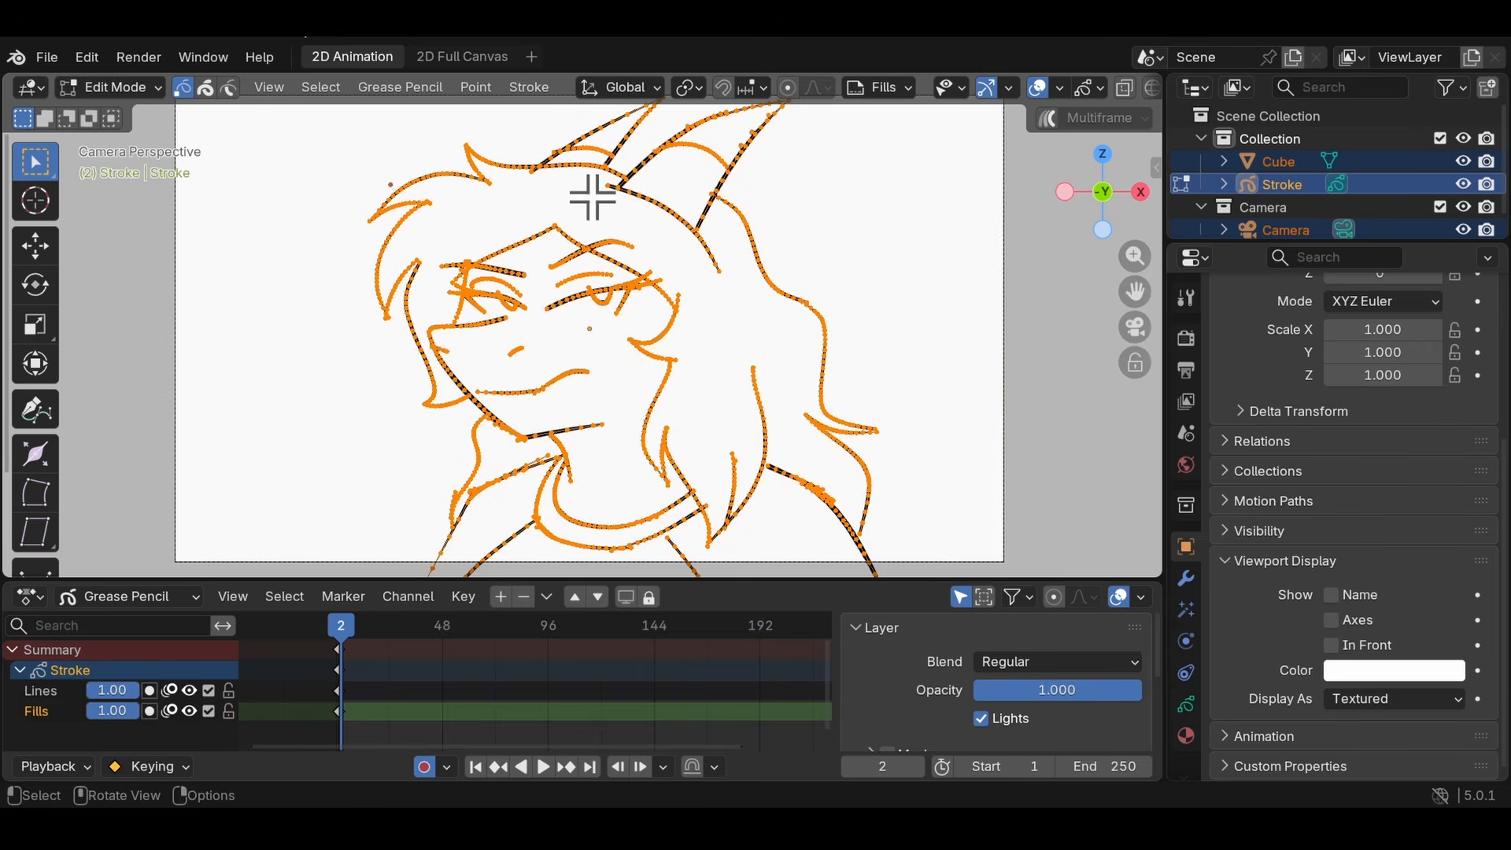
key("ctrl+z")
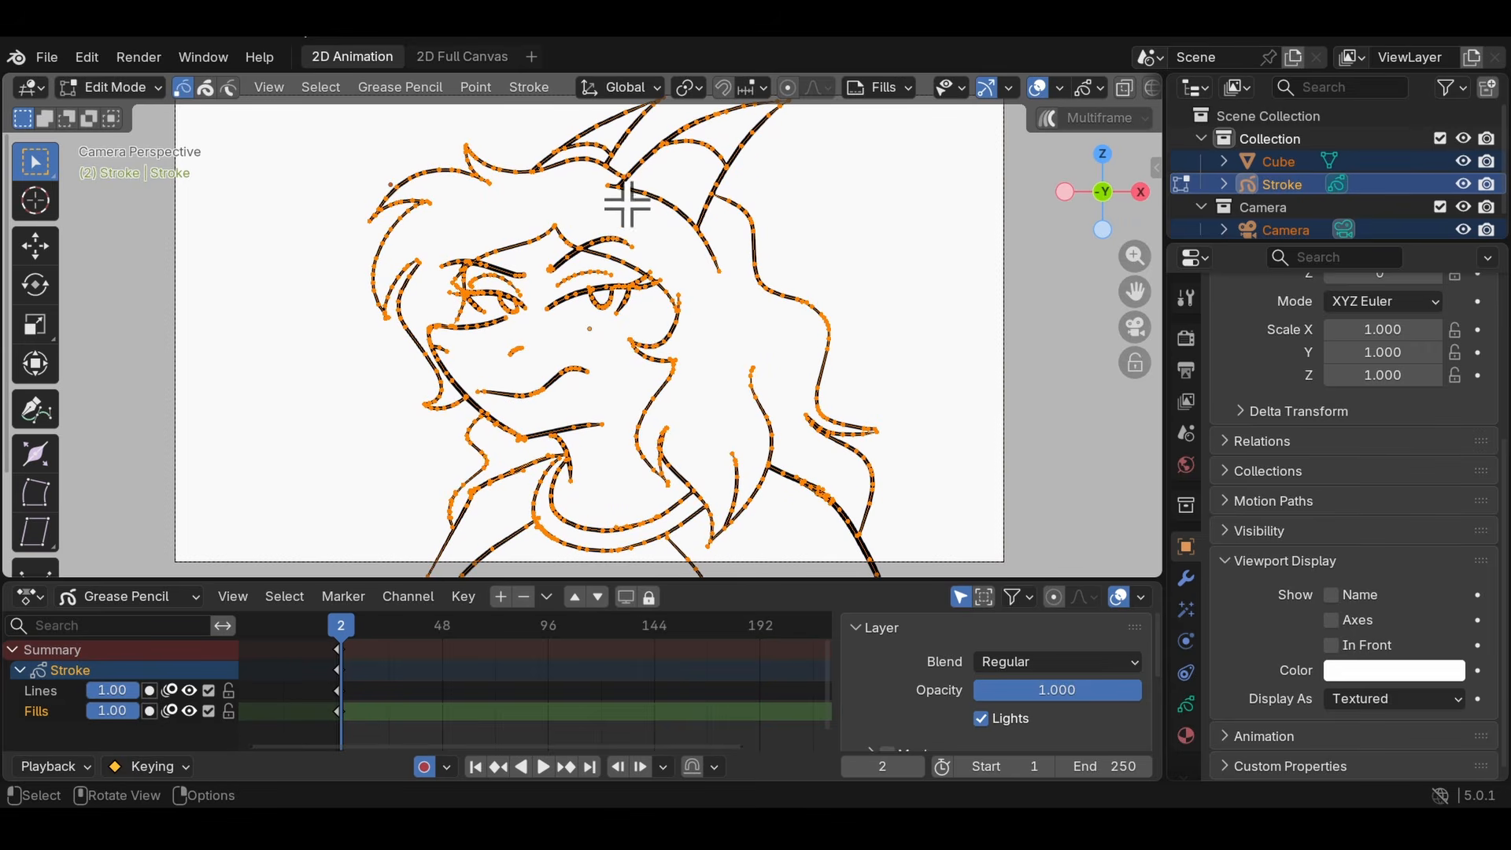
- Reapply Subdivide and Smooth to all strokes, trying Factor 0.000 and 1.000 and toggling Keep Shape
left_click(529, 87)
left_click(547, 135)
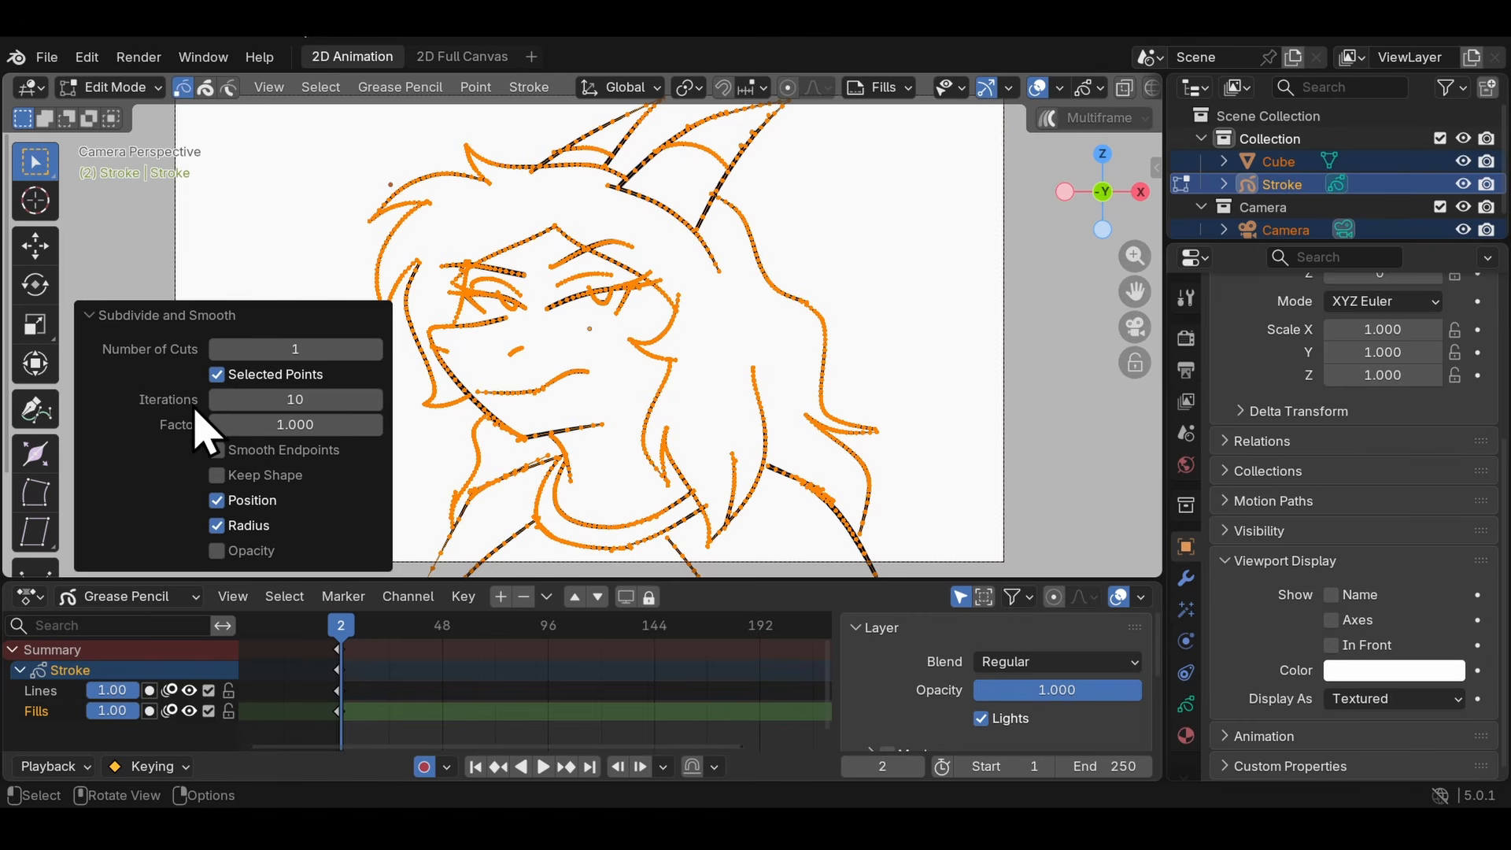
left_click(91, 317)
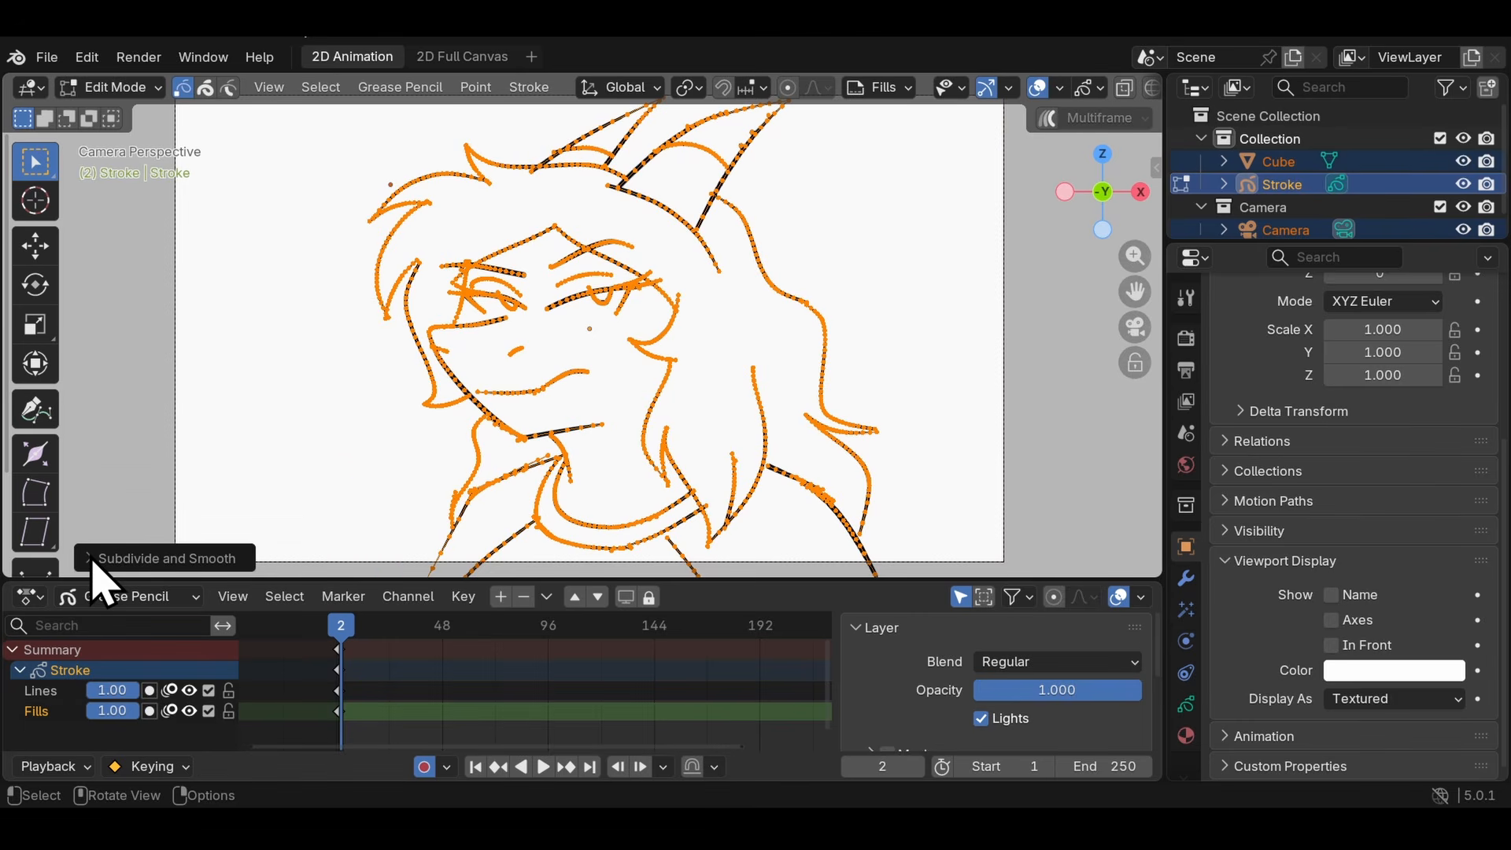
left_click(87, 566)
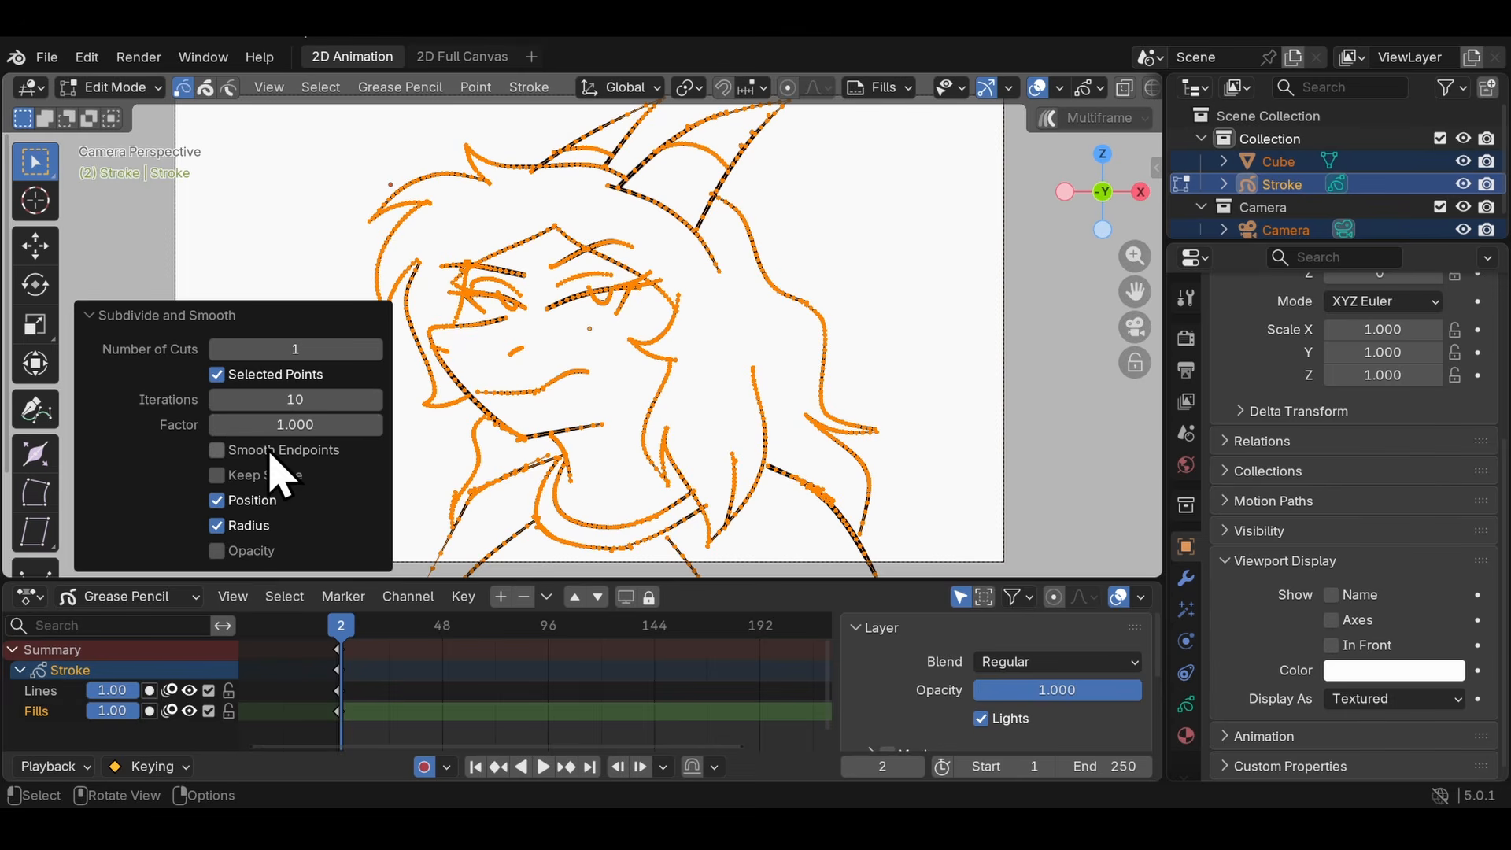
mouse_move(322, 429)
left_mouse_down()
mouse_move(151, 429)
mouse_move(322, 434)
left_mouse_up()
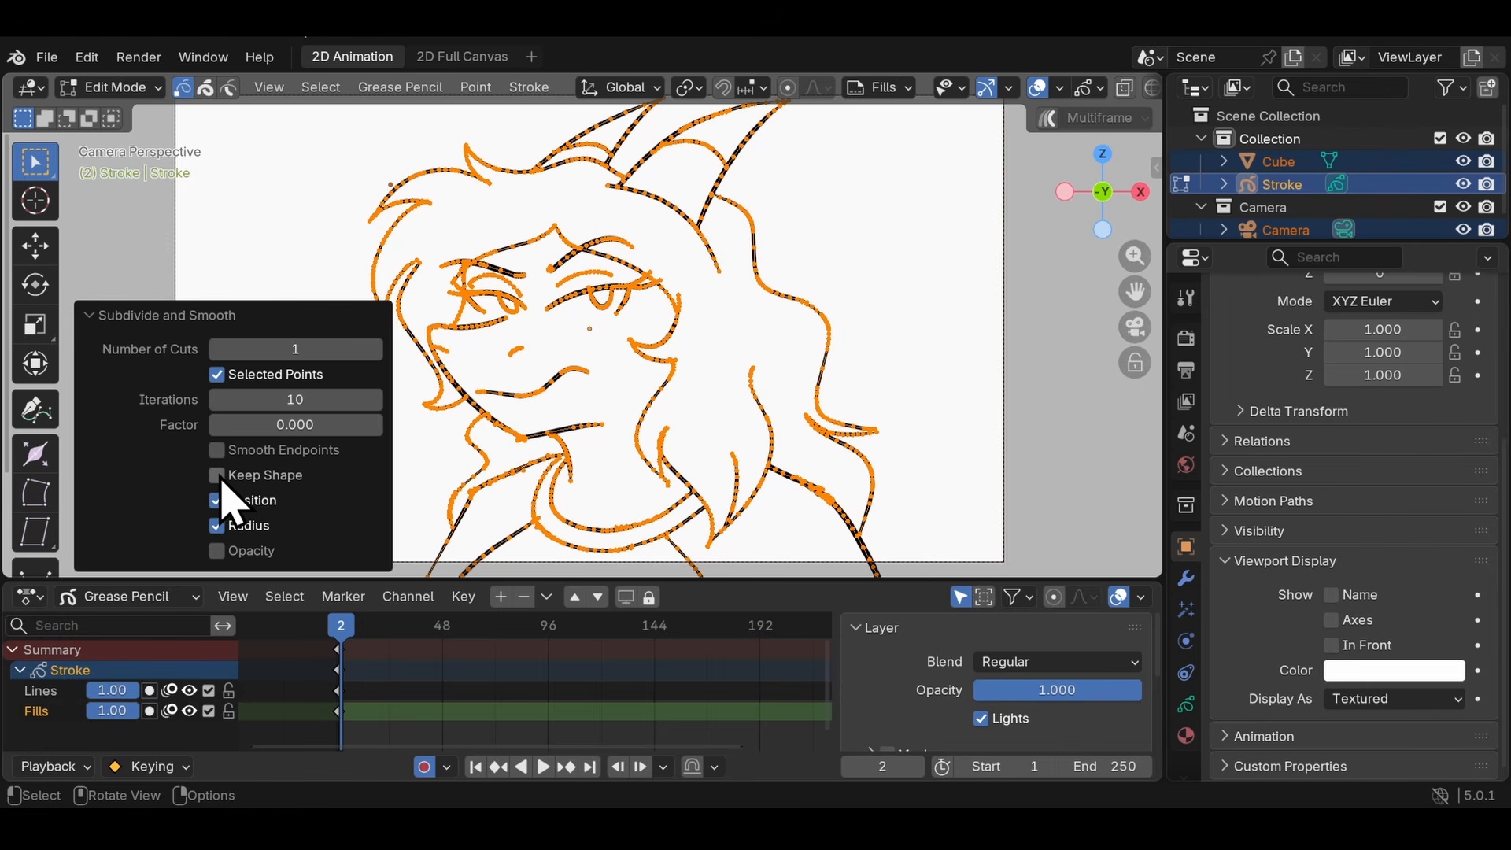
left_click_drag(283, 425, 465, 426)
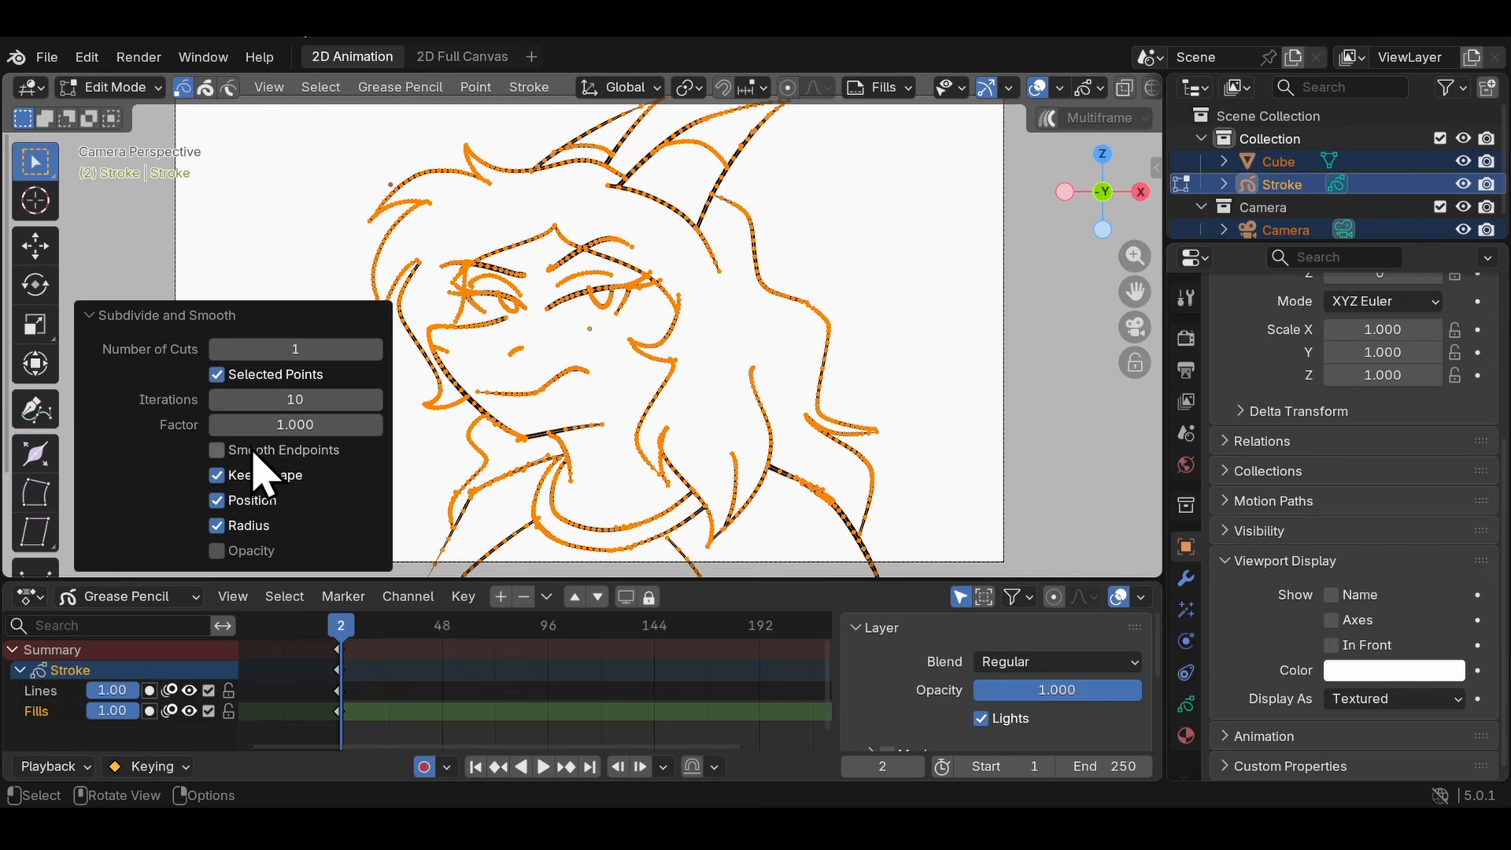
left_click(218, 476)
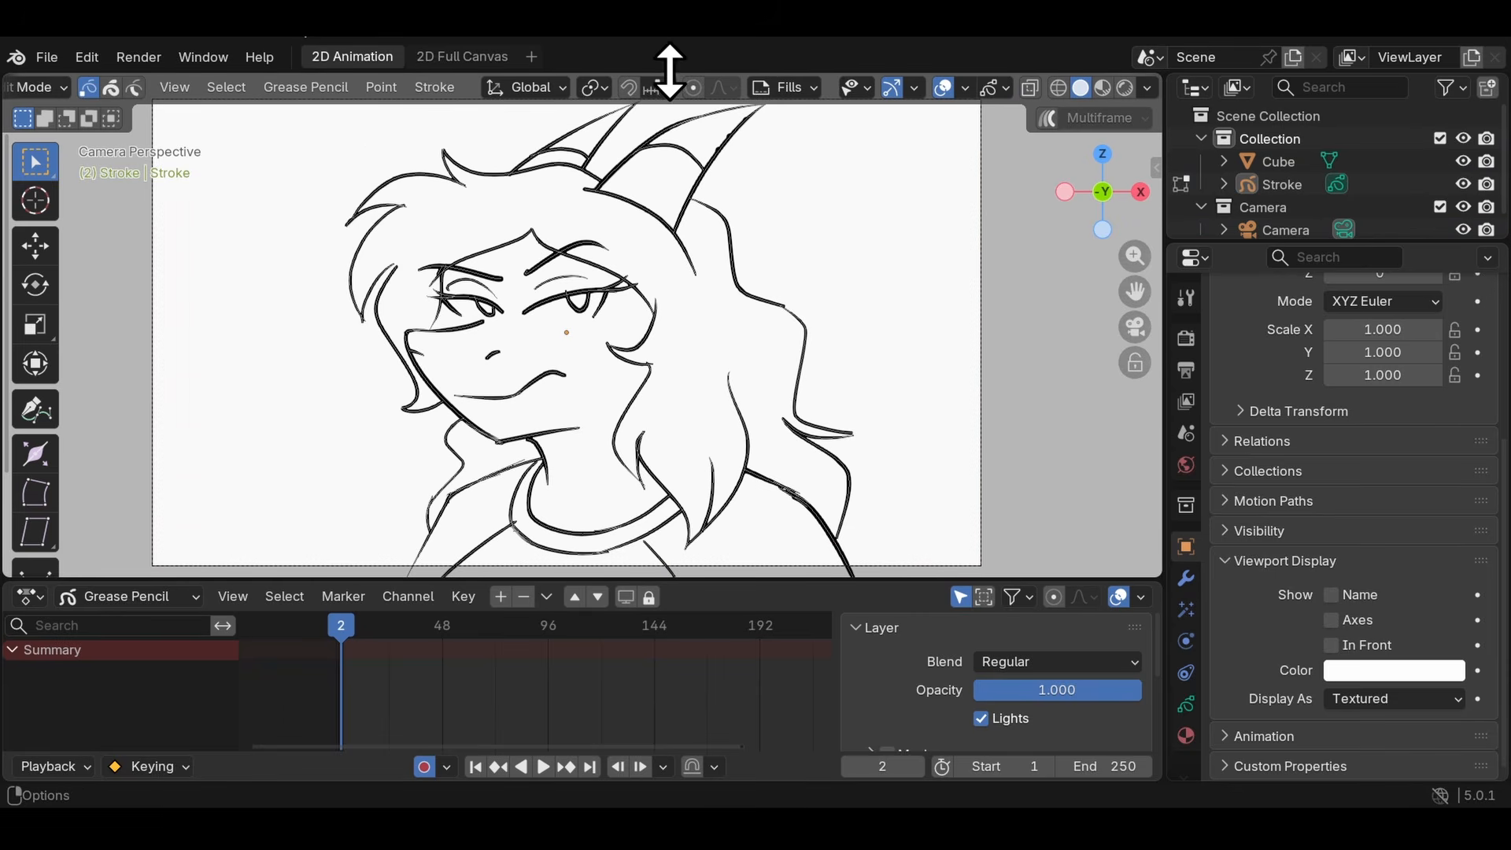
- Turn on Proportional Editing and open its falloff options
scroll(670, 75, "up", 3)
scroll(802, 83, "down", 2)
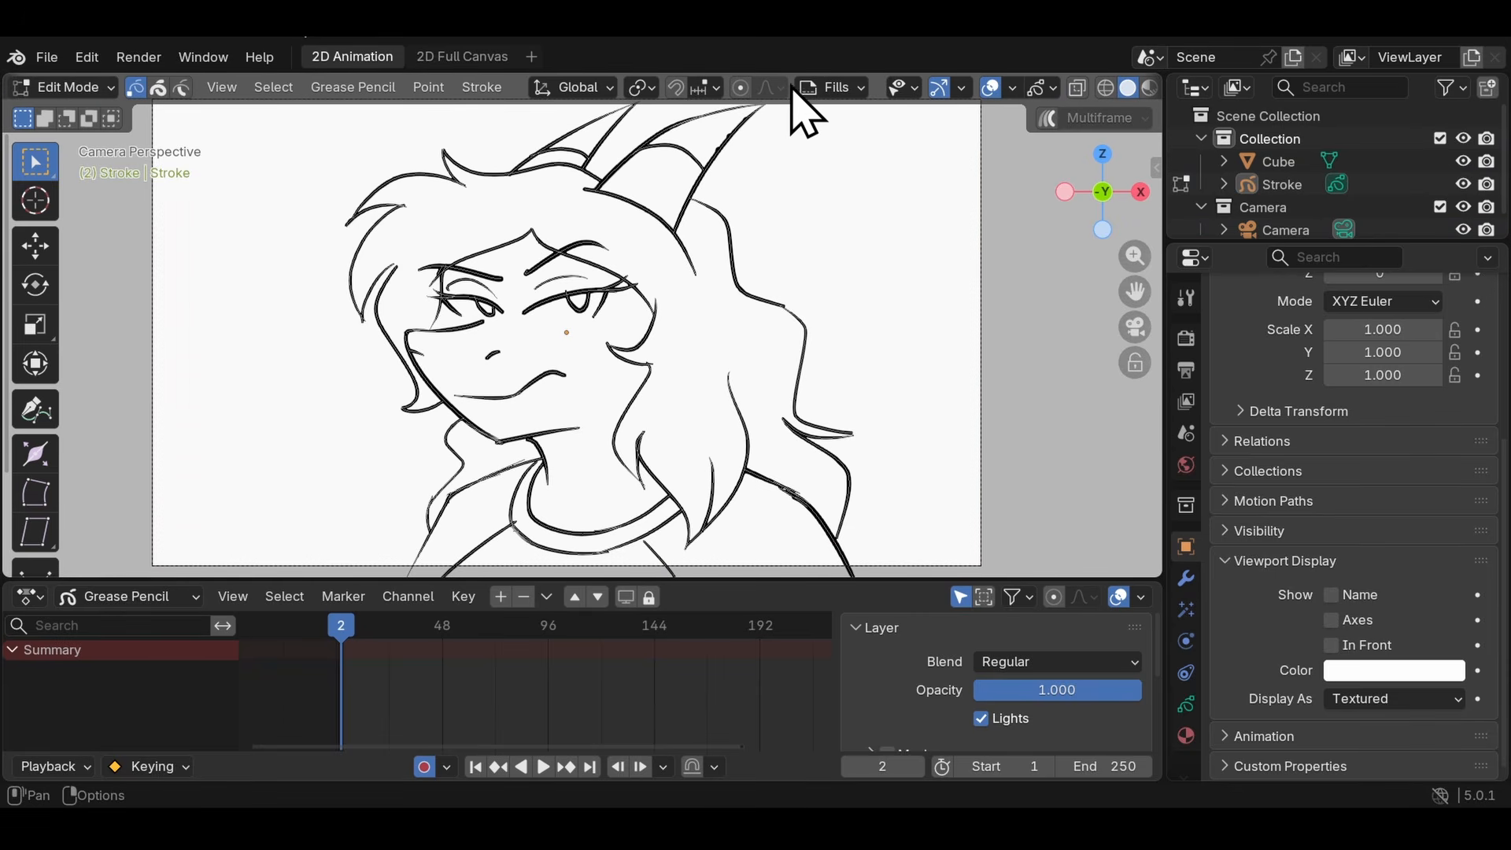
left_click(743, 88)
left_click(780, 89)
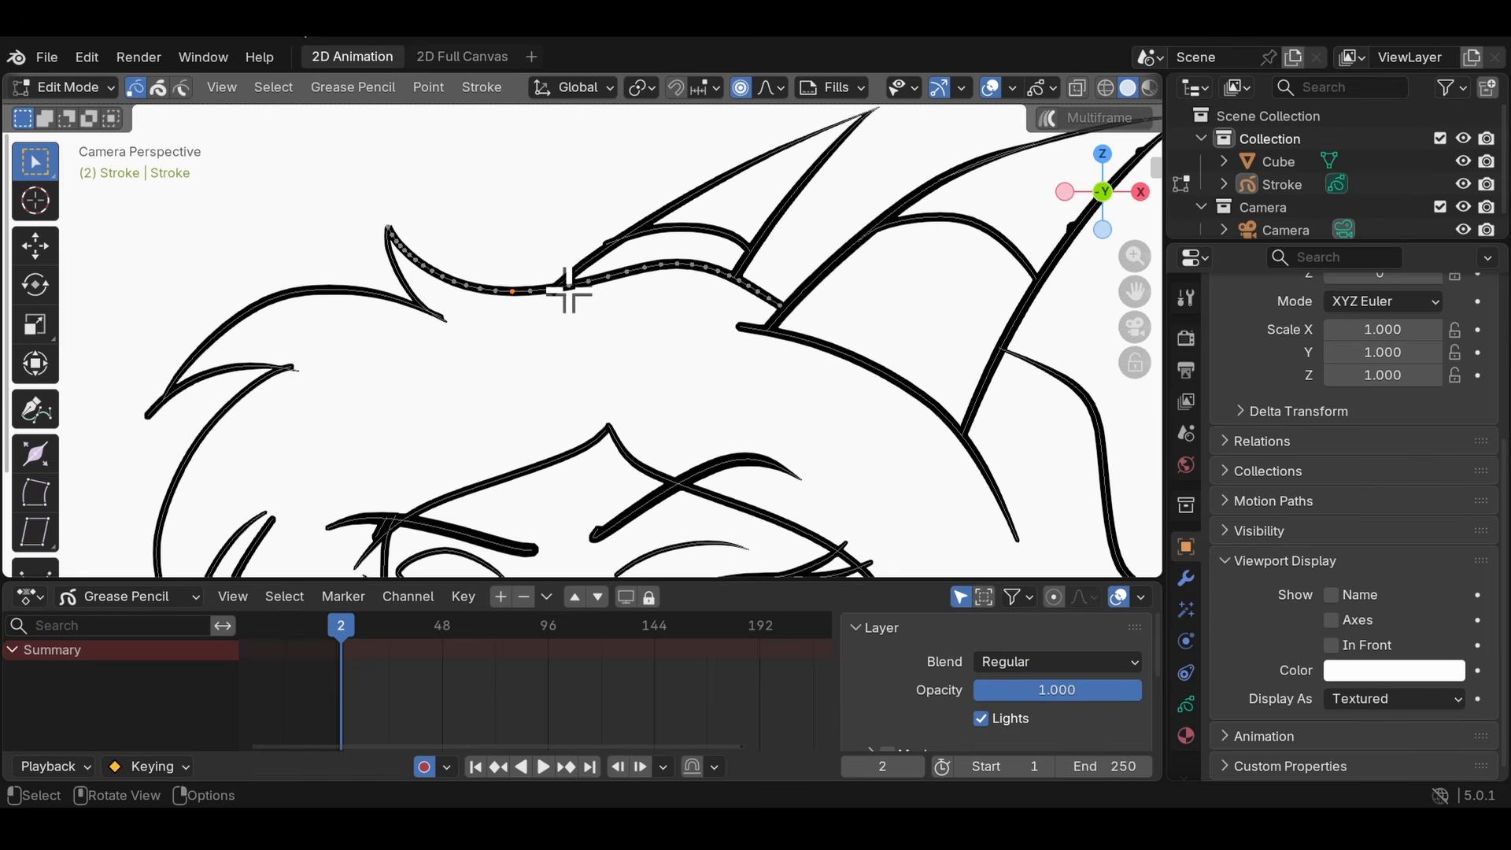
- Try moving a point of the hair stroke atop the head with proportional influence sizes from about 0.68 m to 1.95 m
key("g")
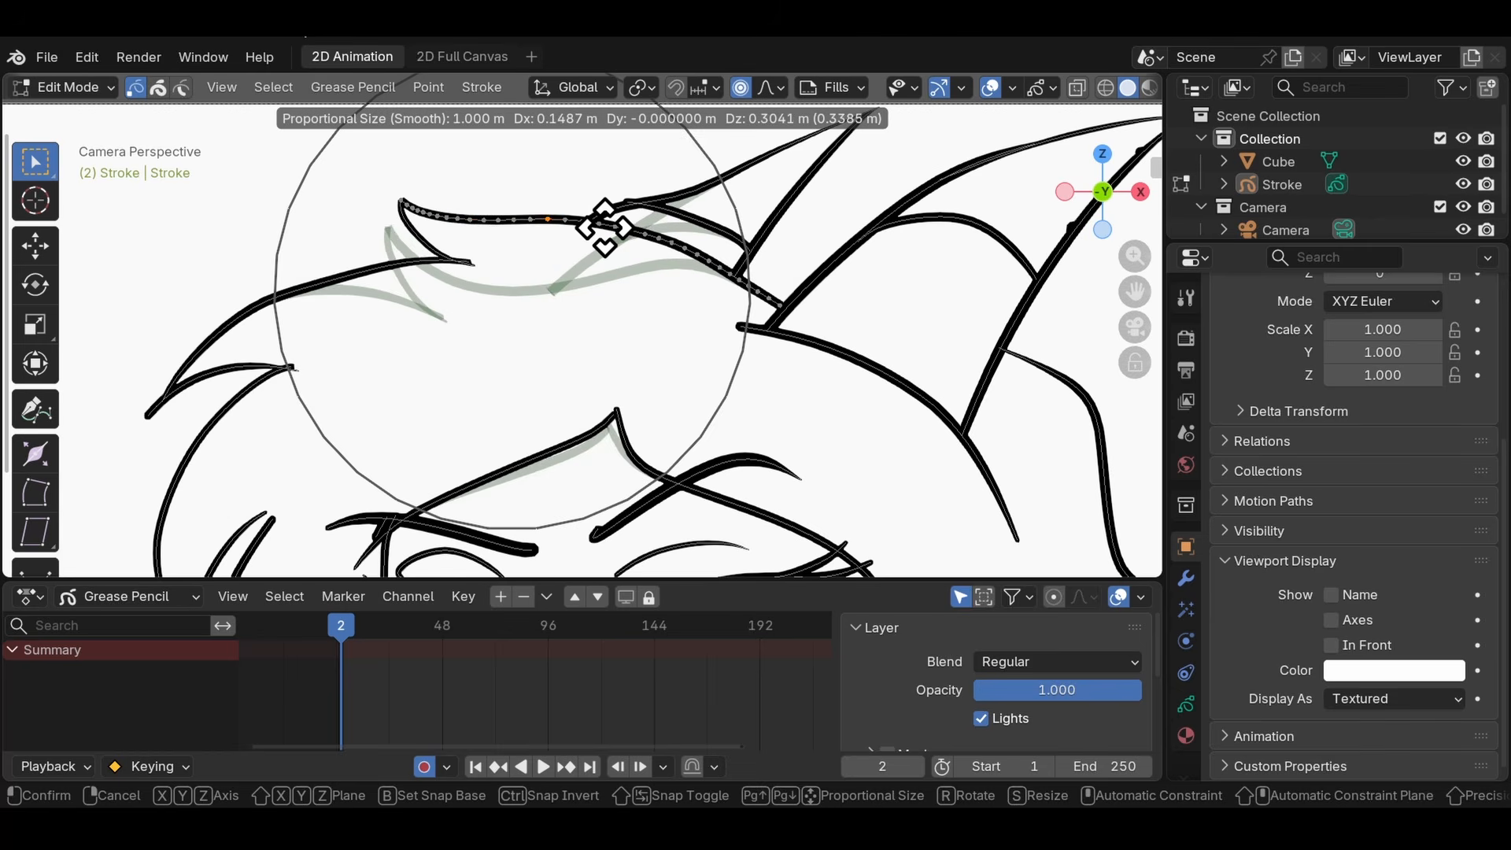
scroll(592, 235, "up", 12)
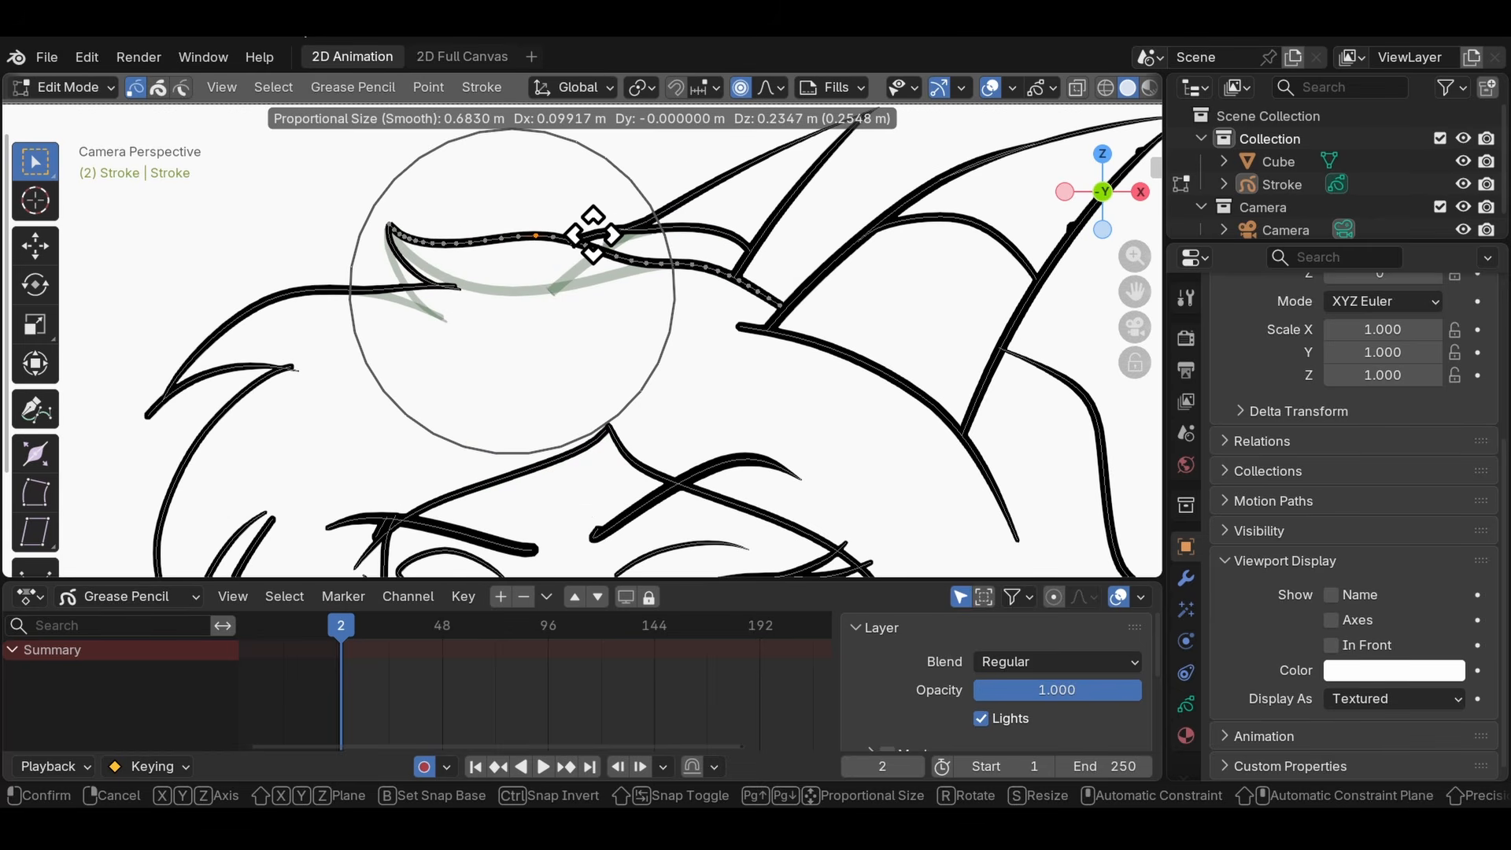
scroll(591, 230, "down", 18)
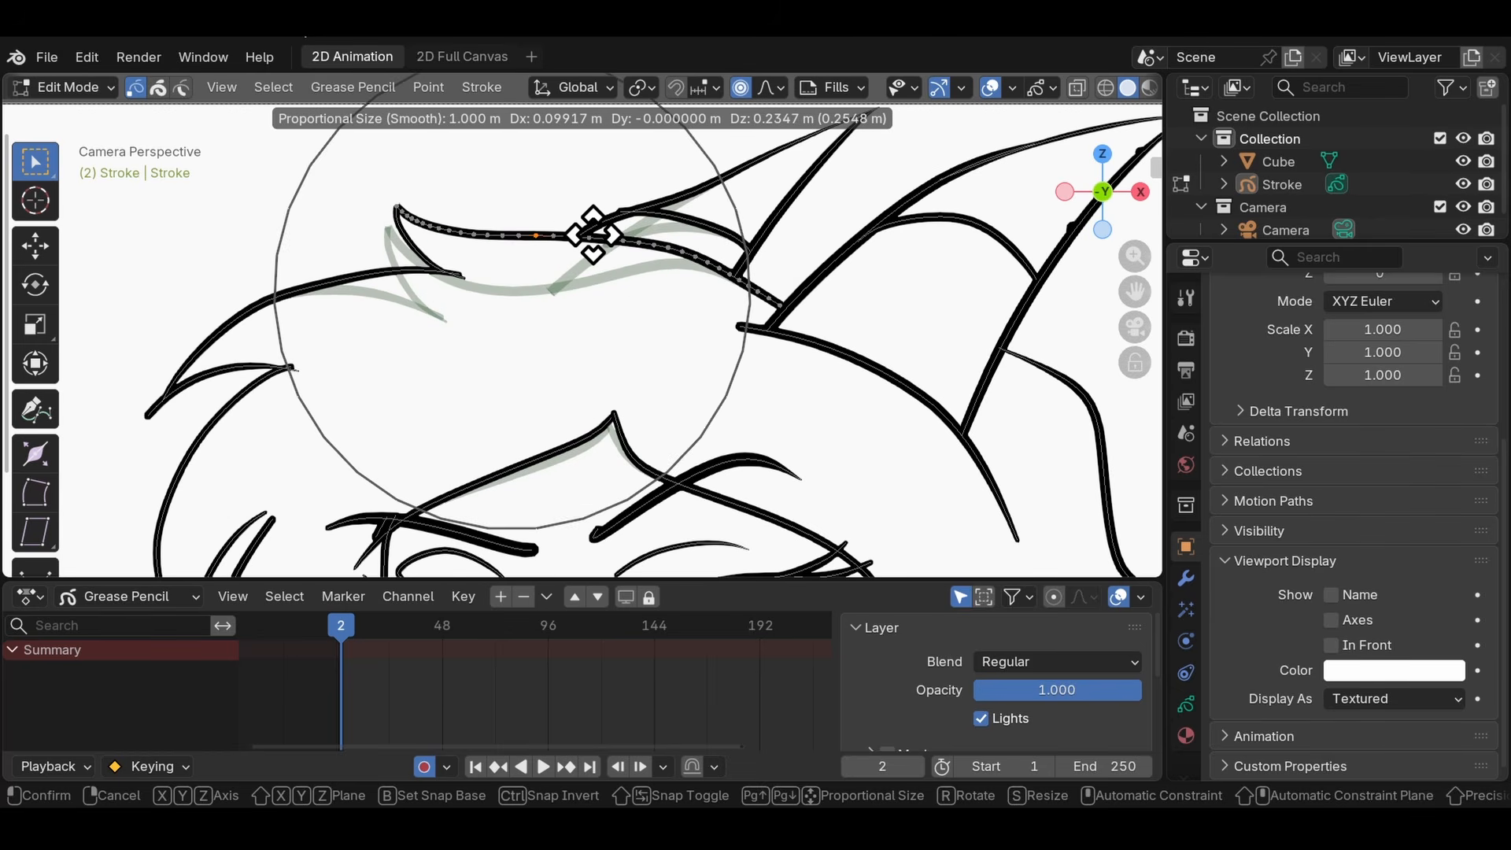
scroll(473, 162, "up", 5)
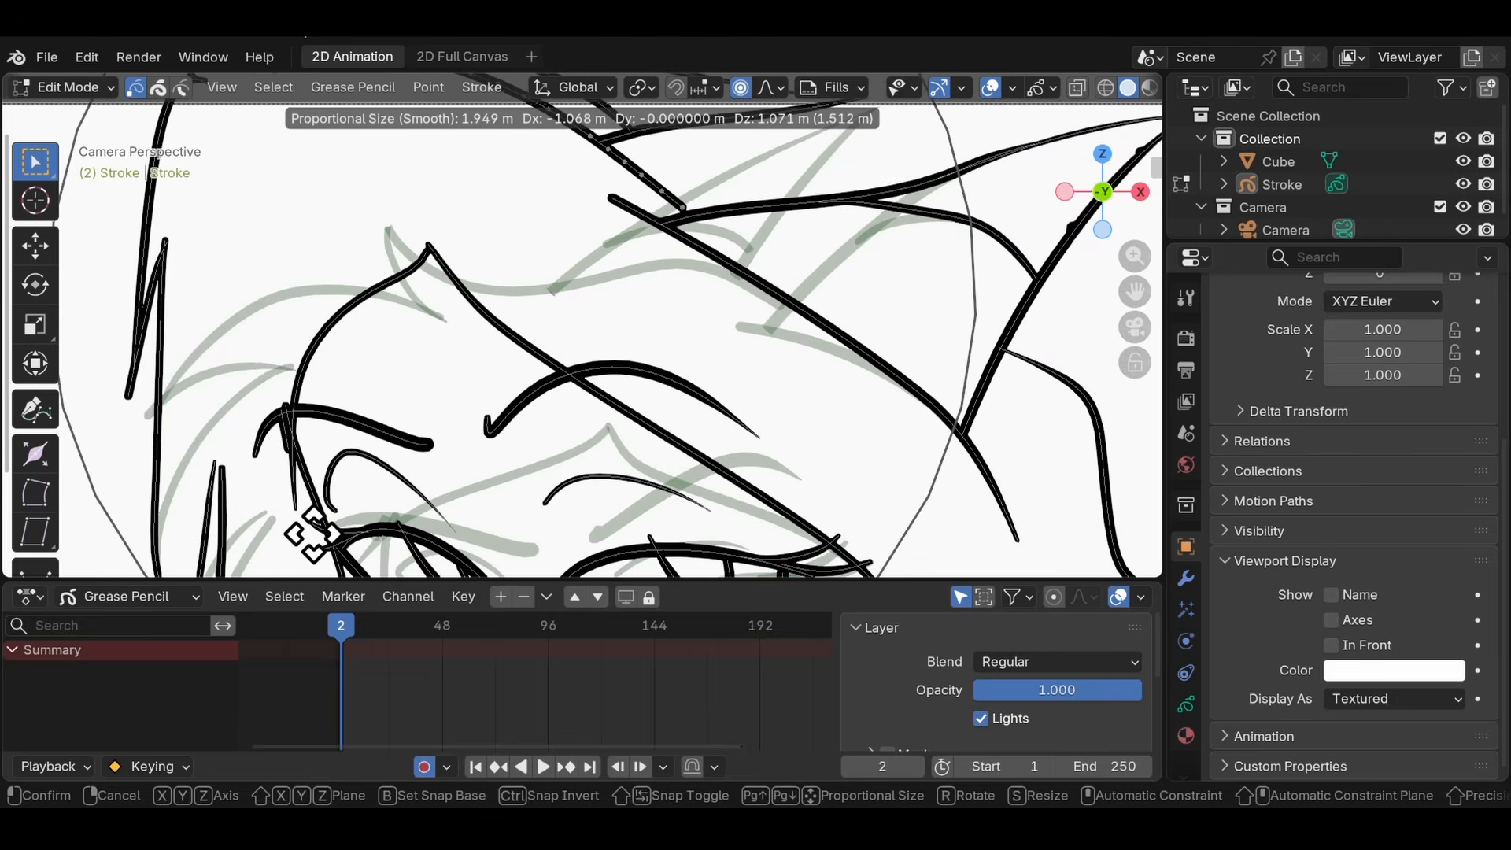
scroll(287, 512, "up", 10)
scroll(263, 512, "down", 14)
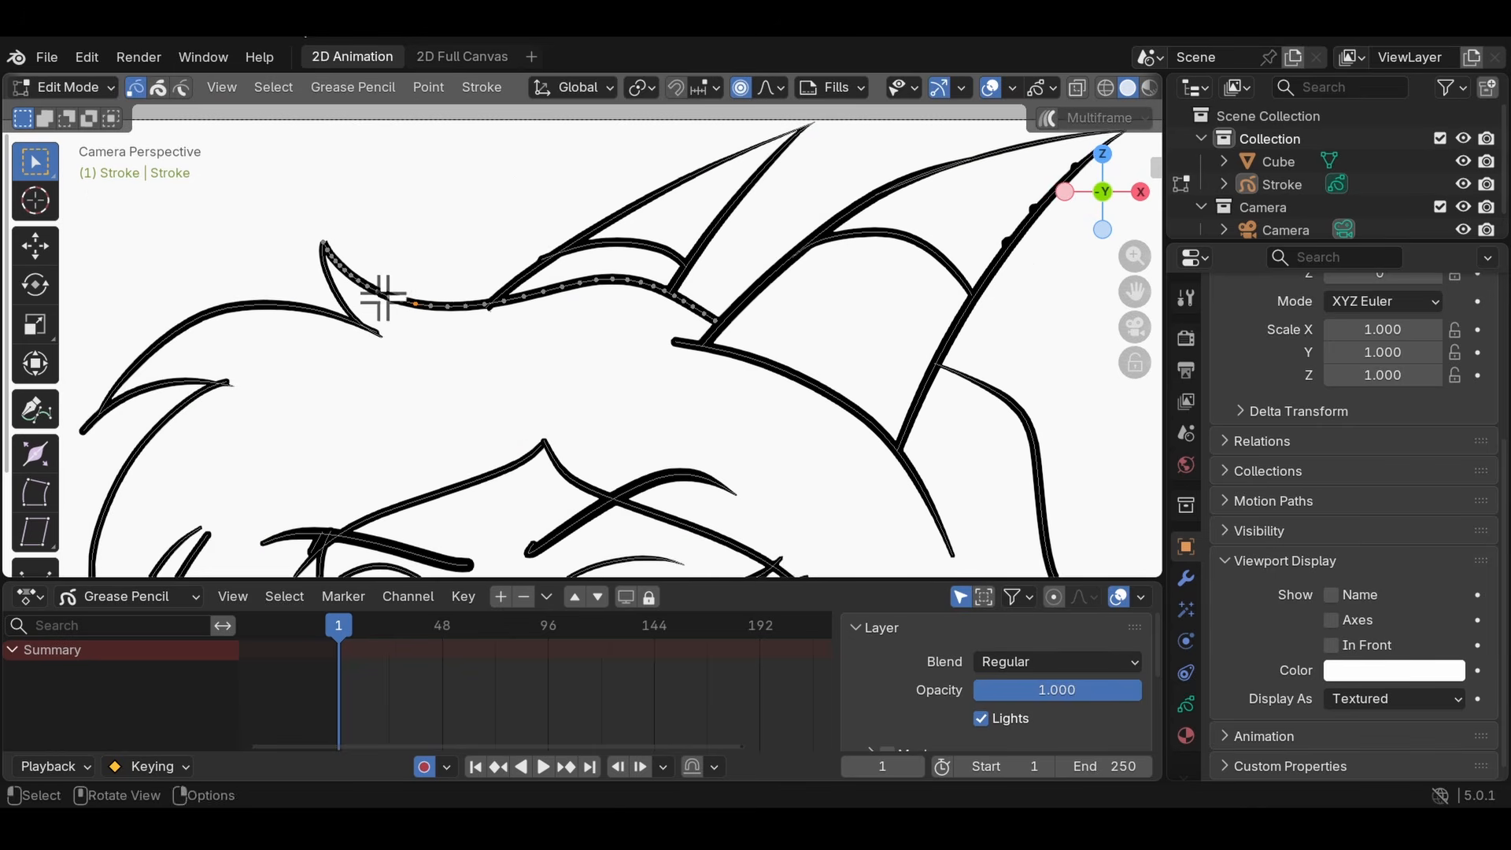
middle_click_drag(630, 356, 401, 310, "shift")
- Try scaling a point at the base of the right ear by 1.865 with a proportional size of 2.144, and undo it
scroll(553, 316, "down", 4)
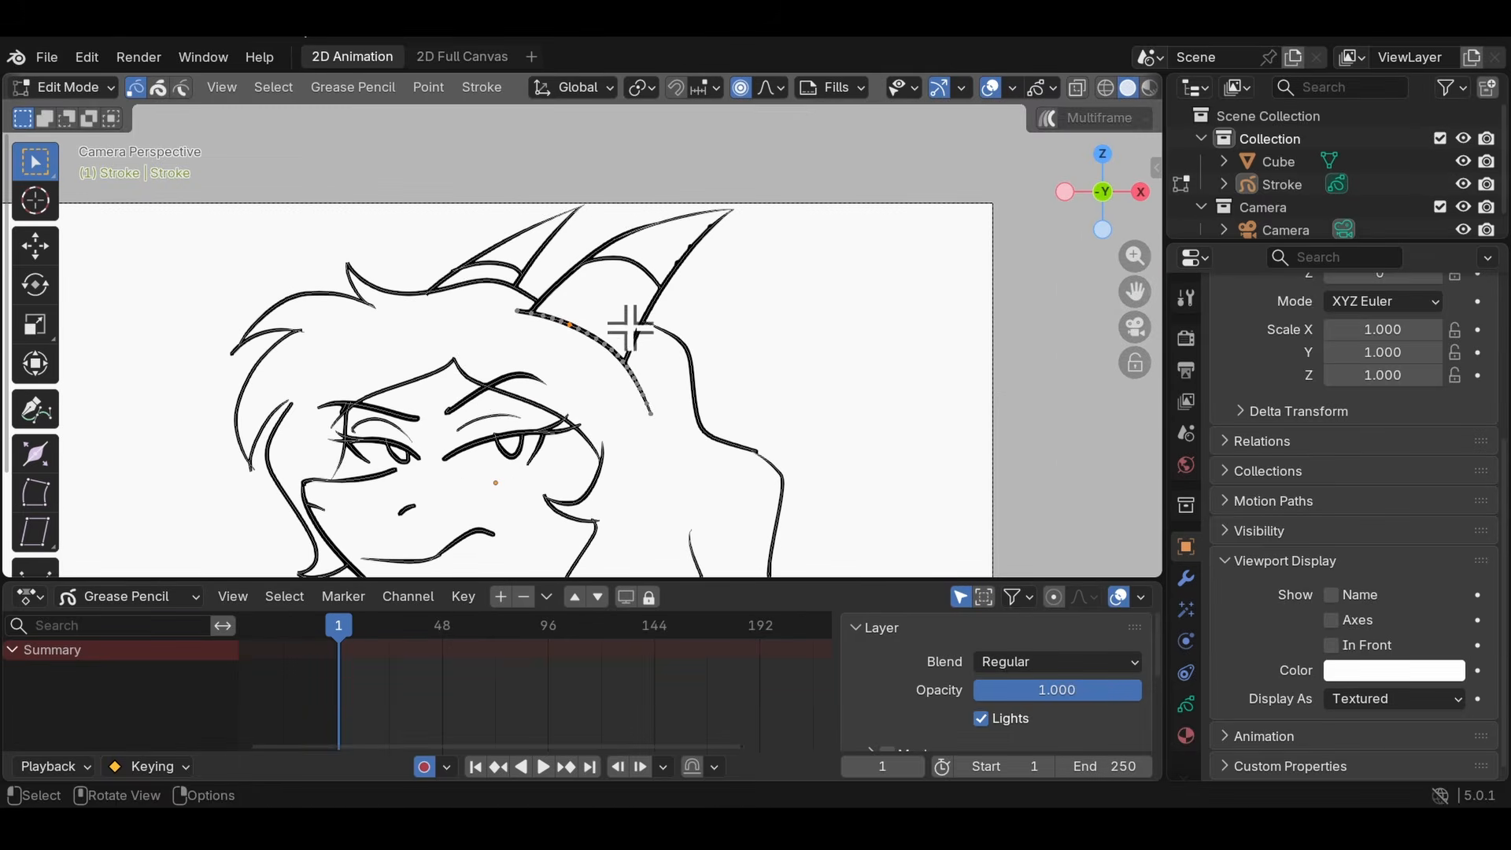
key("s")
scroll(630, 328, "down", 11)
scroll(631, 328, "up", 4)
scroll(631, 328, "down", 1)
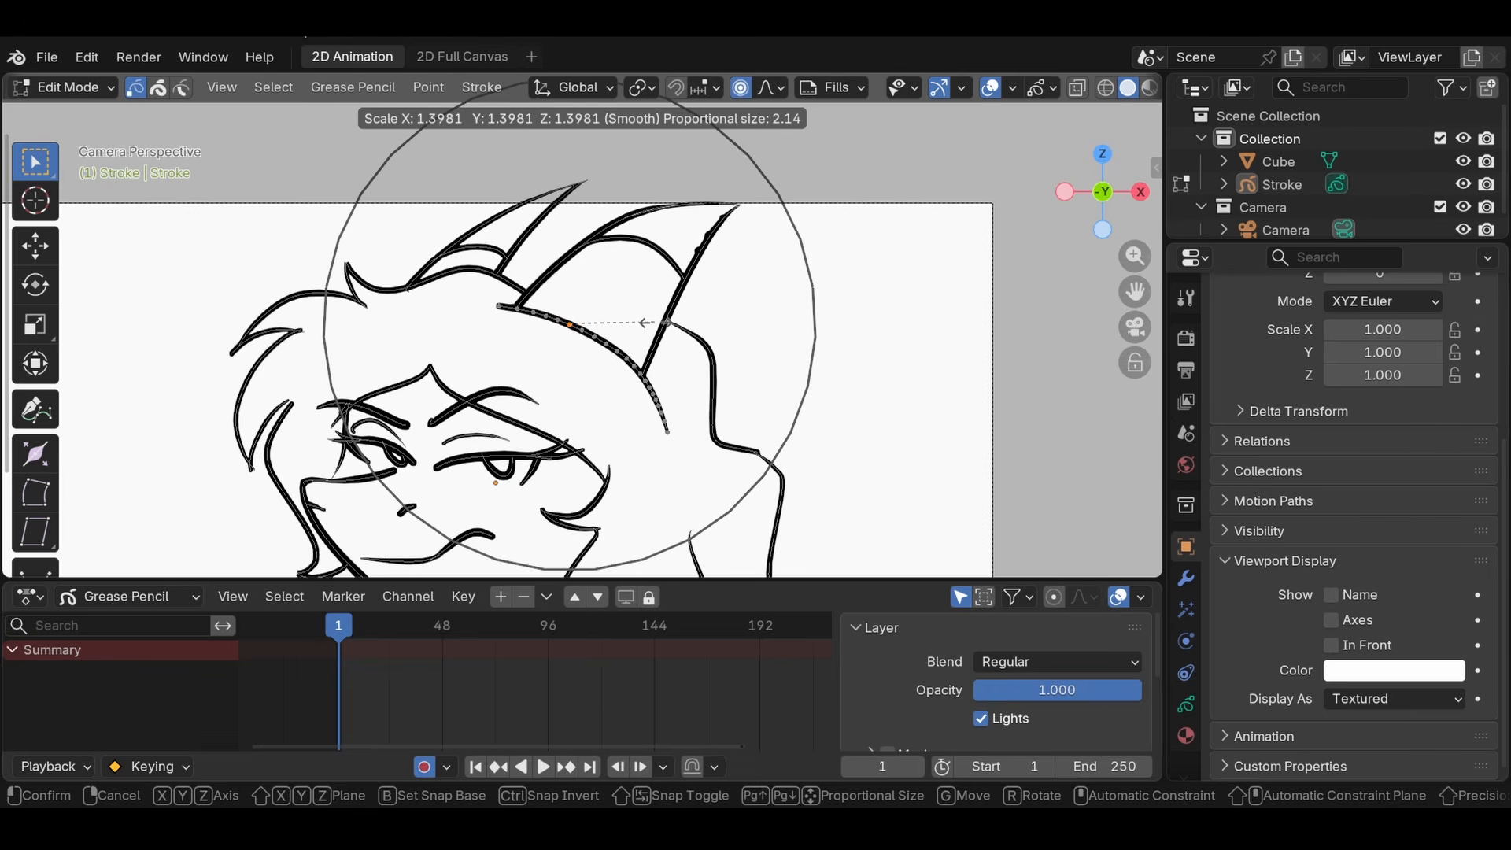
left_click(682, 317)
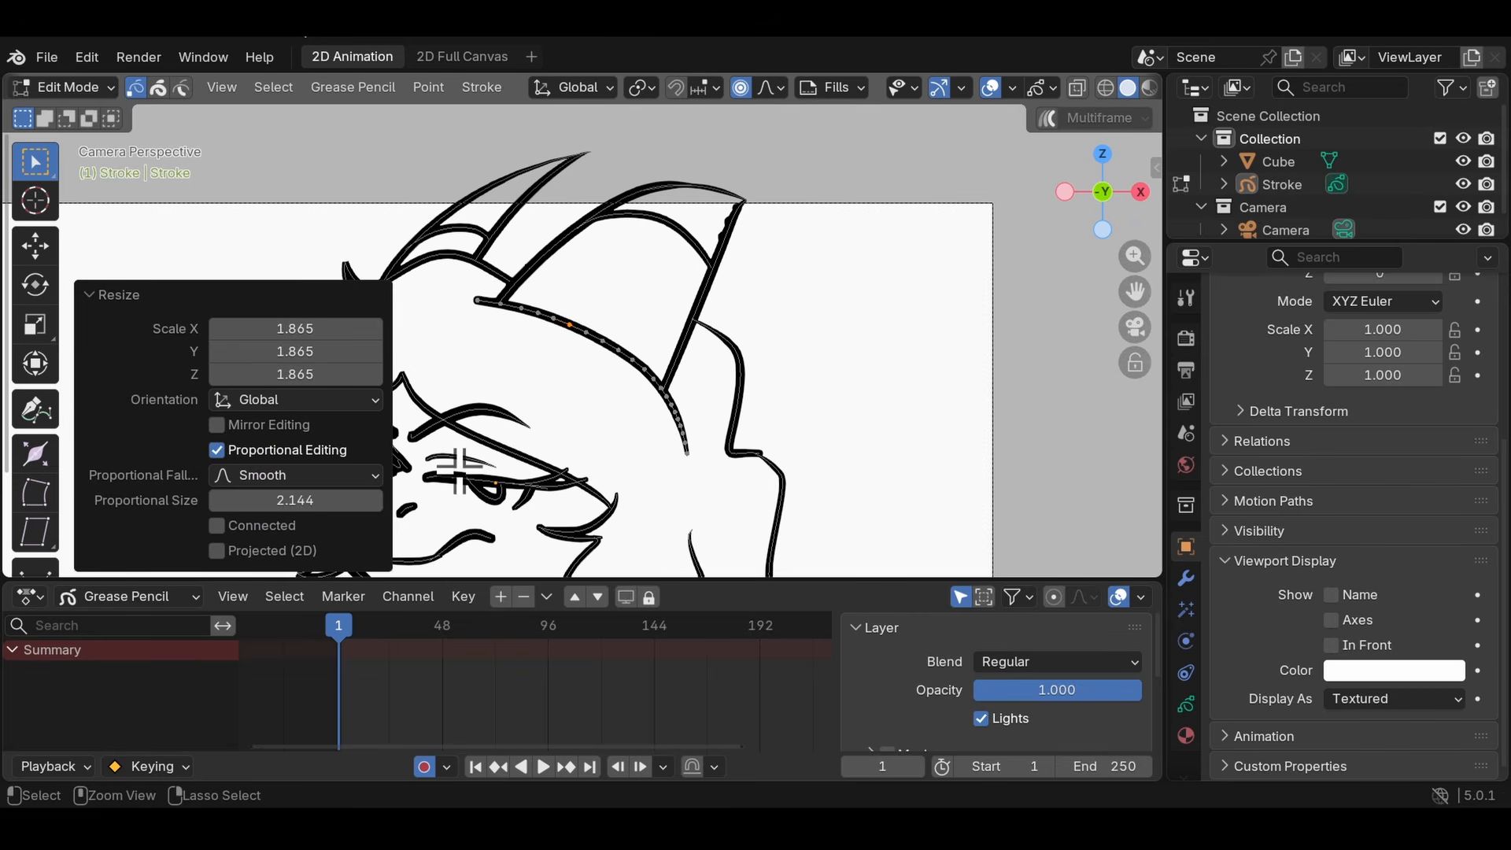
key("ctrl+z")
- Turn off Scale Thickness for the strokes
left_click(477, 89)
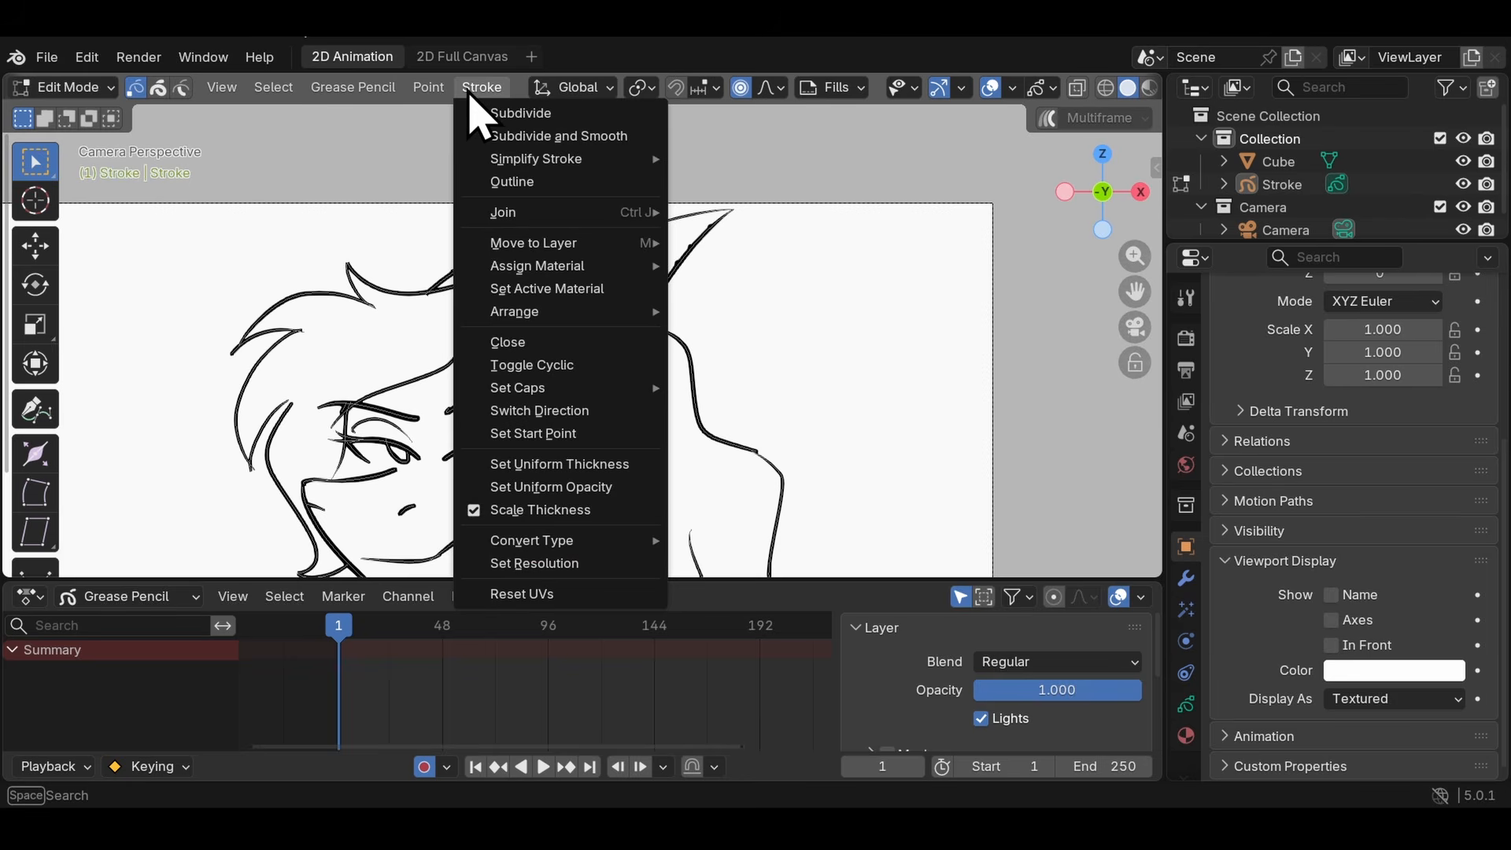
left_click(493, 508)
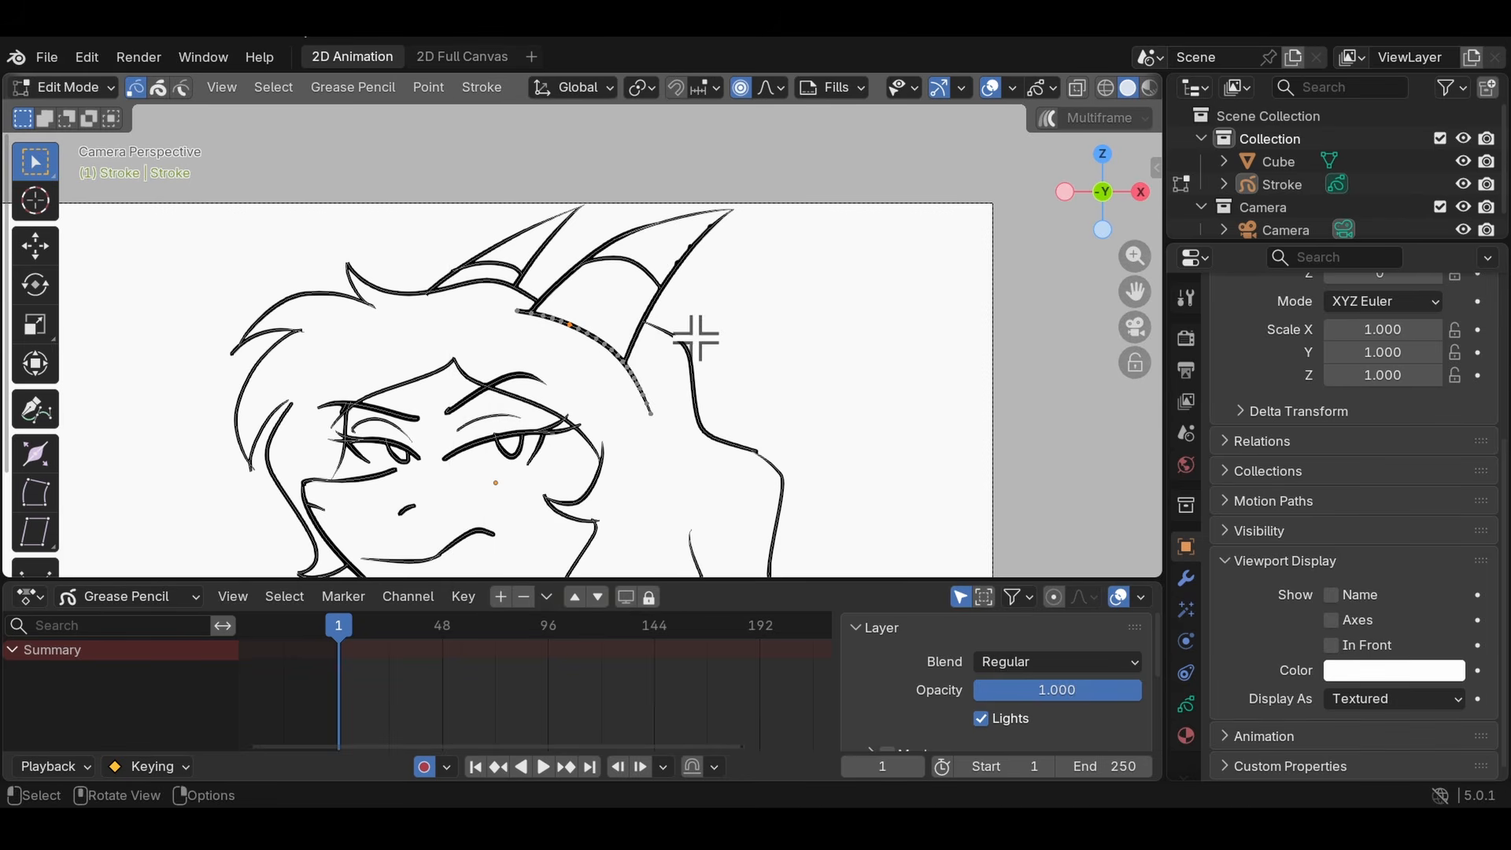
- Try scaling a point of the hair stroke below the right ear by about 1.571 with a proportional size of 2.59
key("s")
scroll(696, 338, "down", 2)
scroll(696, 337, "up", 2)
scroll(770, 331, "down", 2)
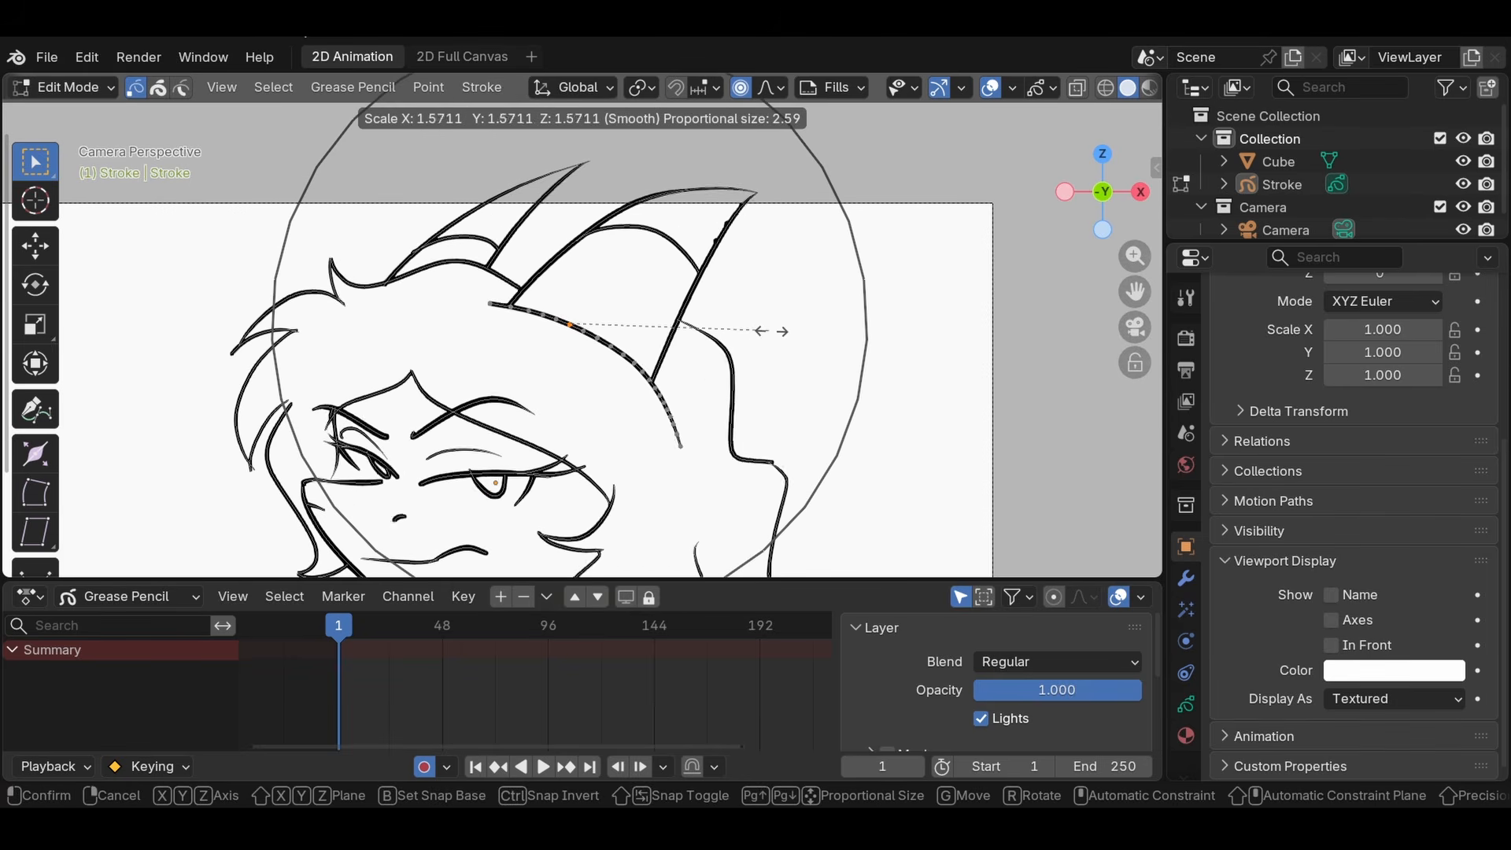
scroll(800, 328, "down", 1)
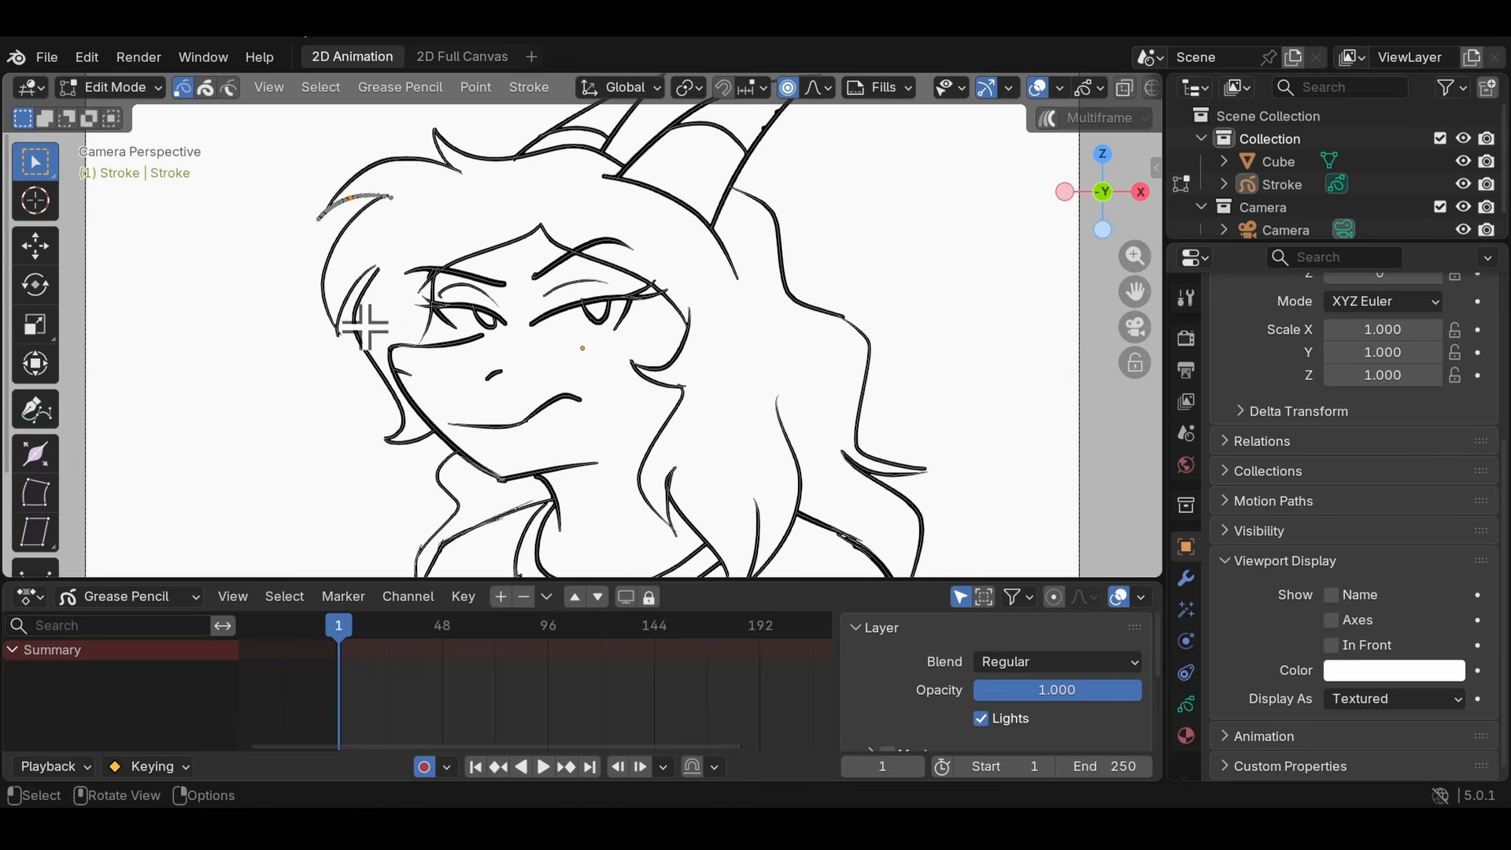
- Switch the drawing to Sculpt Mode with the Grab brush at 360 px and strength 0.600
left_click(111, 86)
left_click(122, 167)
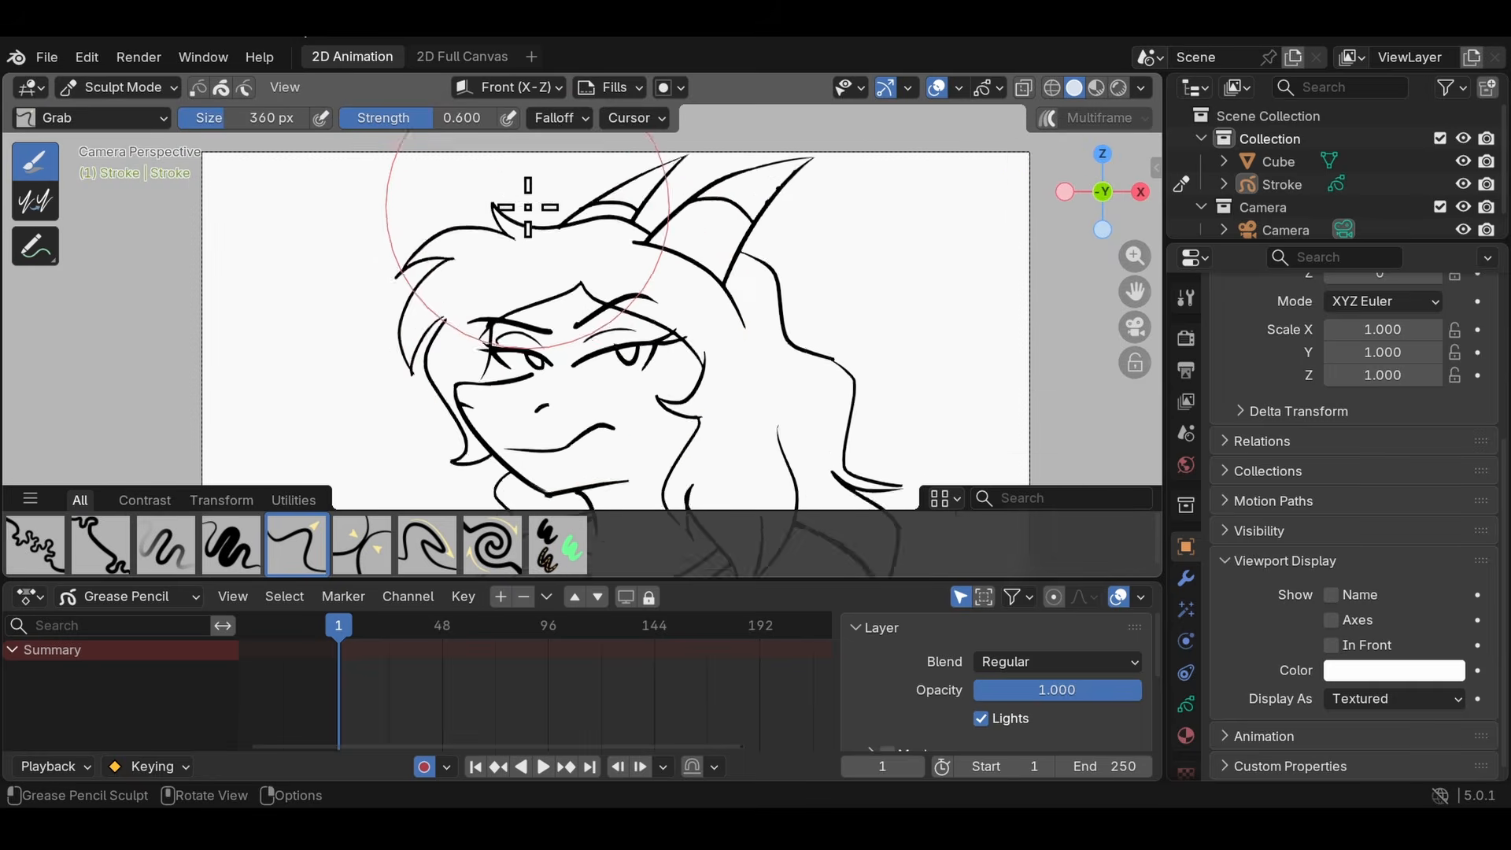
scroll(527, 210, "down", 1)
- Try pulling the face and surrounding hair strokes outward with the Grab brush
left_click_drag(571, 313, 541, 289)
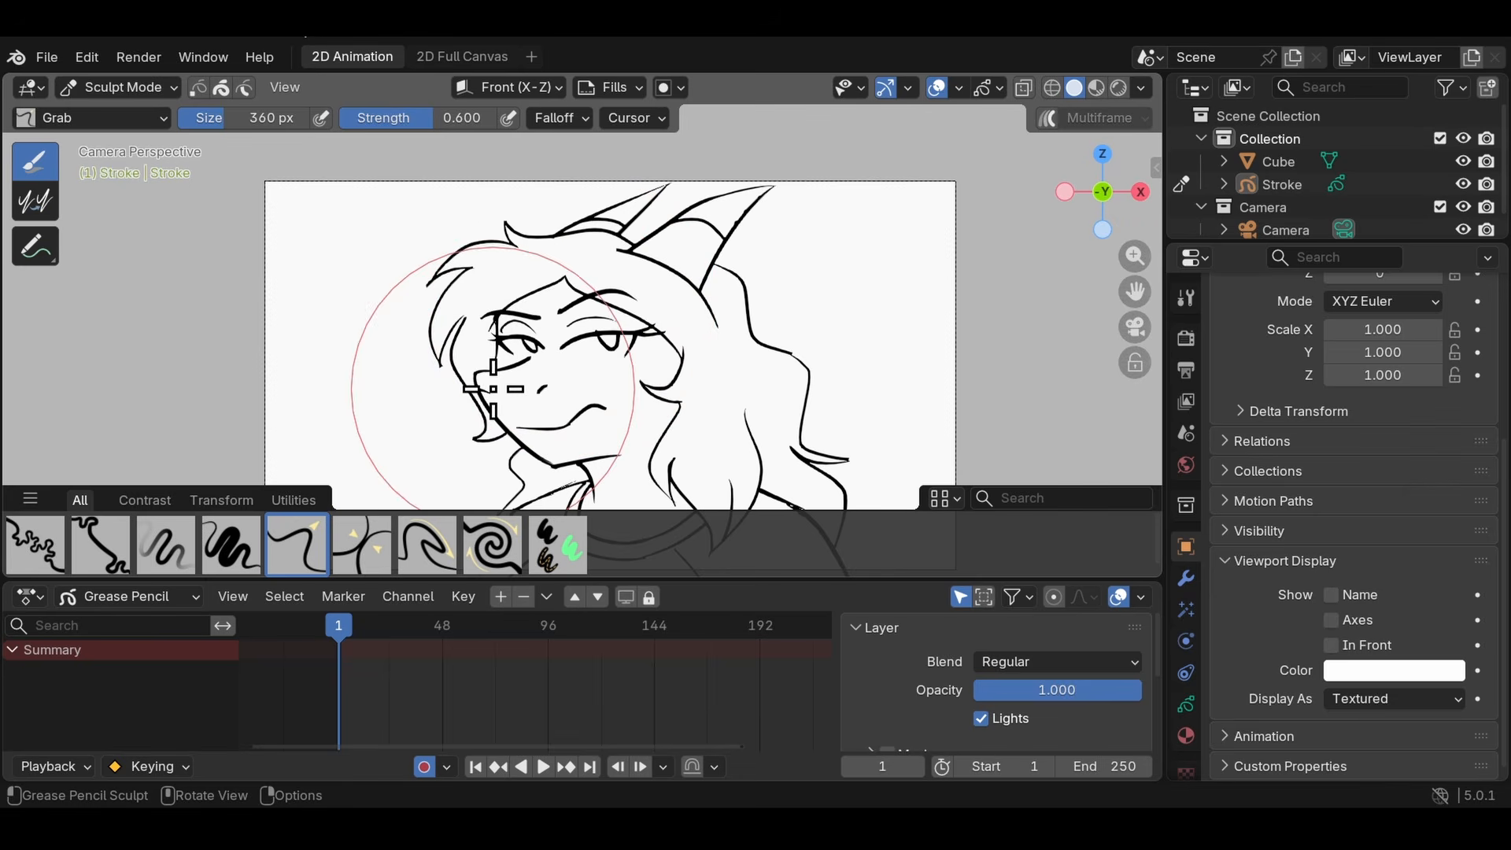
mouse_move(492, 386)
left_mouse_down()
mouse_move(455, 399)
mouse_move(408, 354)
left_mouse_up()
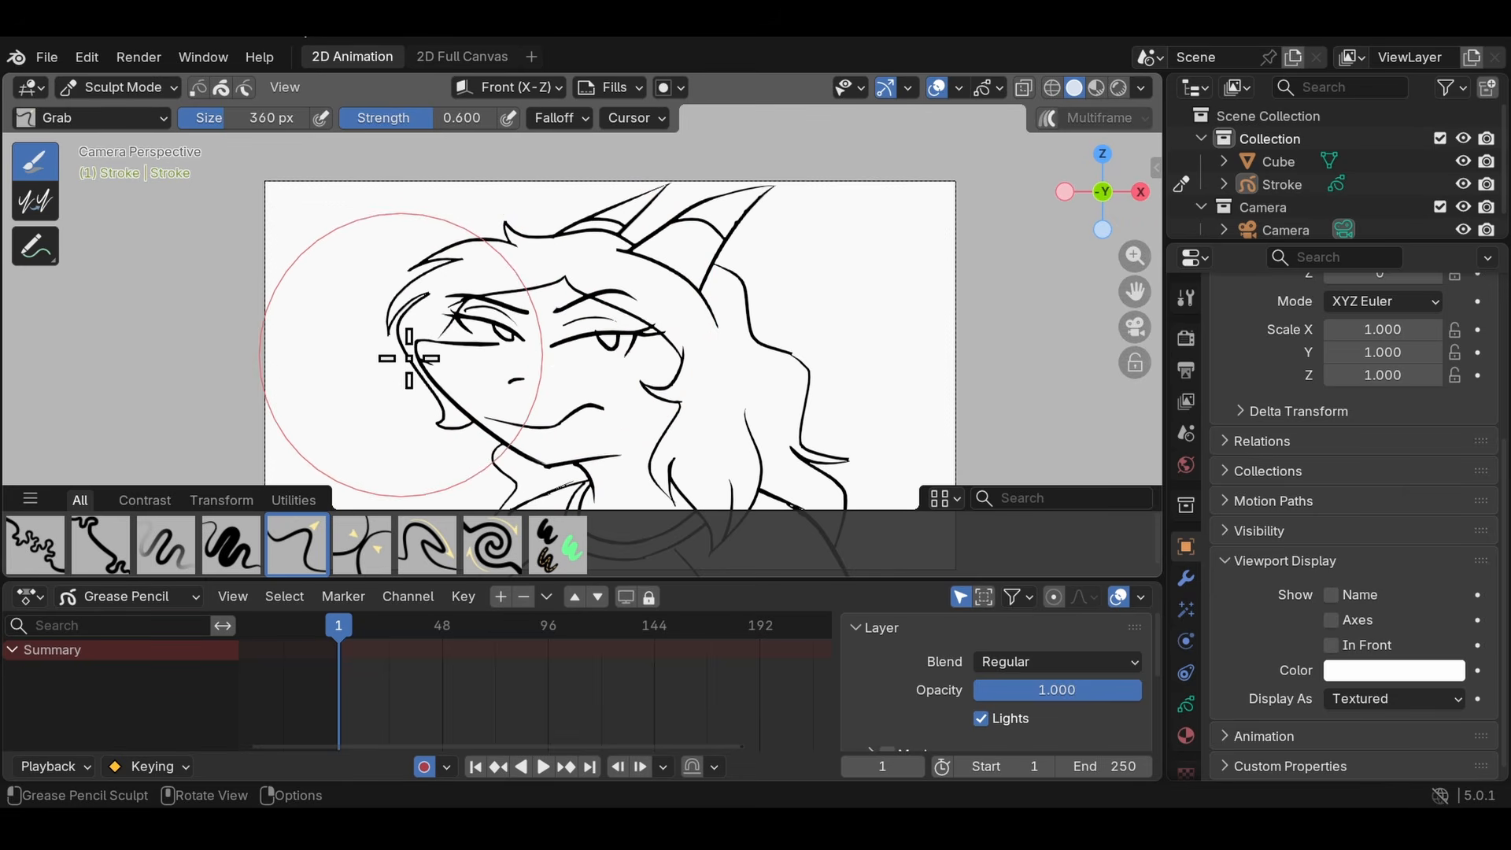
mouse_move(655, 358)
left_mouse_down()
mouse_move(685, 355)
mouse_move(697, 317)
left_mouse_up()
left_click_drag(425, 403, 390, 390)
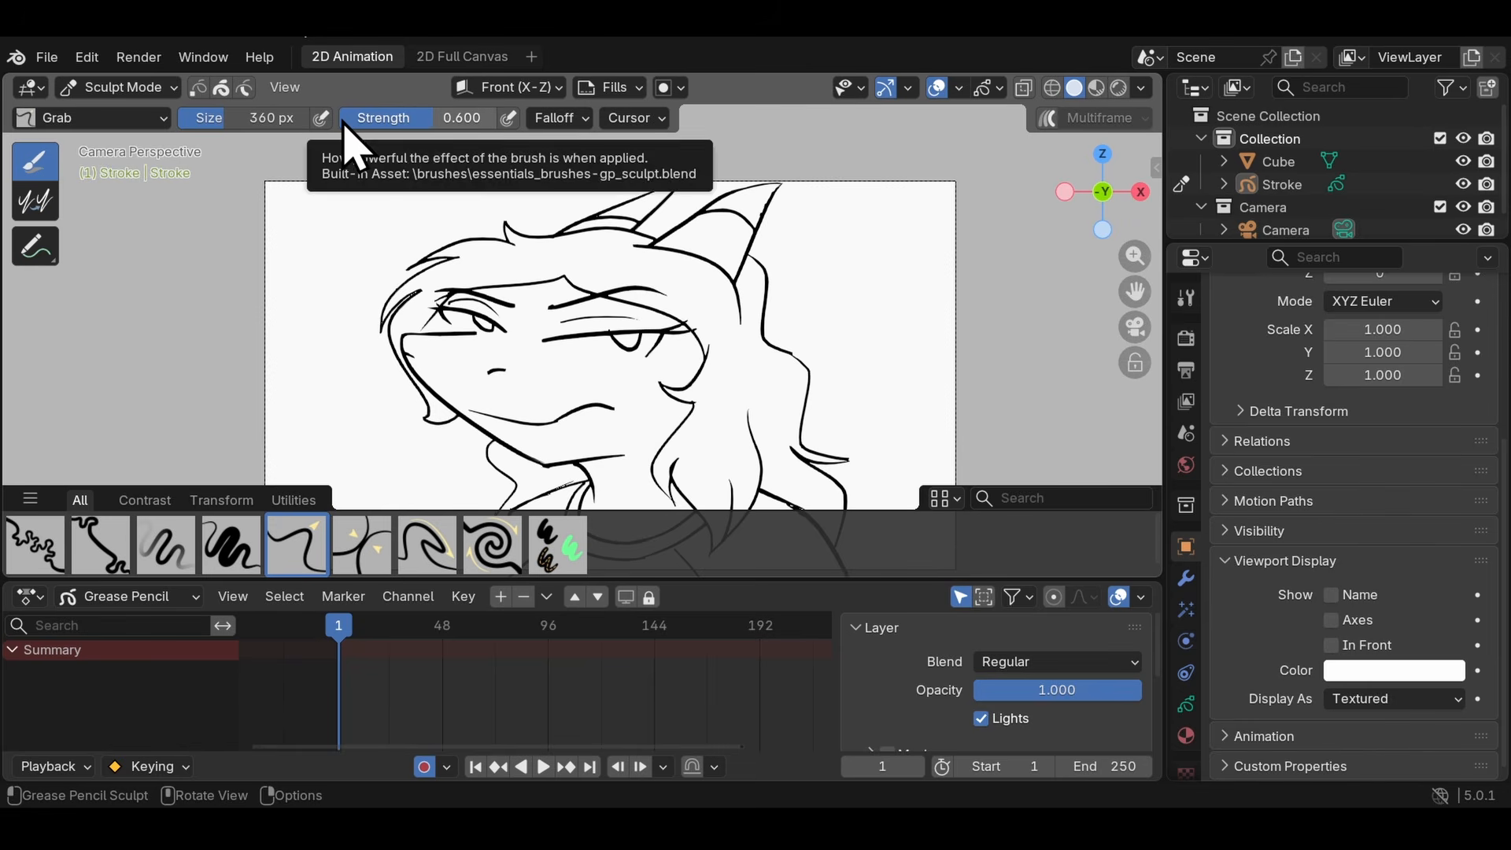
- Select a point on the upper muzzle stroke in Edit Mode and turn on the stroke selection mask in Sculpt Mode
scroll(590, 263, "up", 3)
scroll(674, 368, "up", 2)
middle_click_drag(451, 327, 548, 308, "shift")
scroll(440, 224, "down", 1)
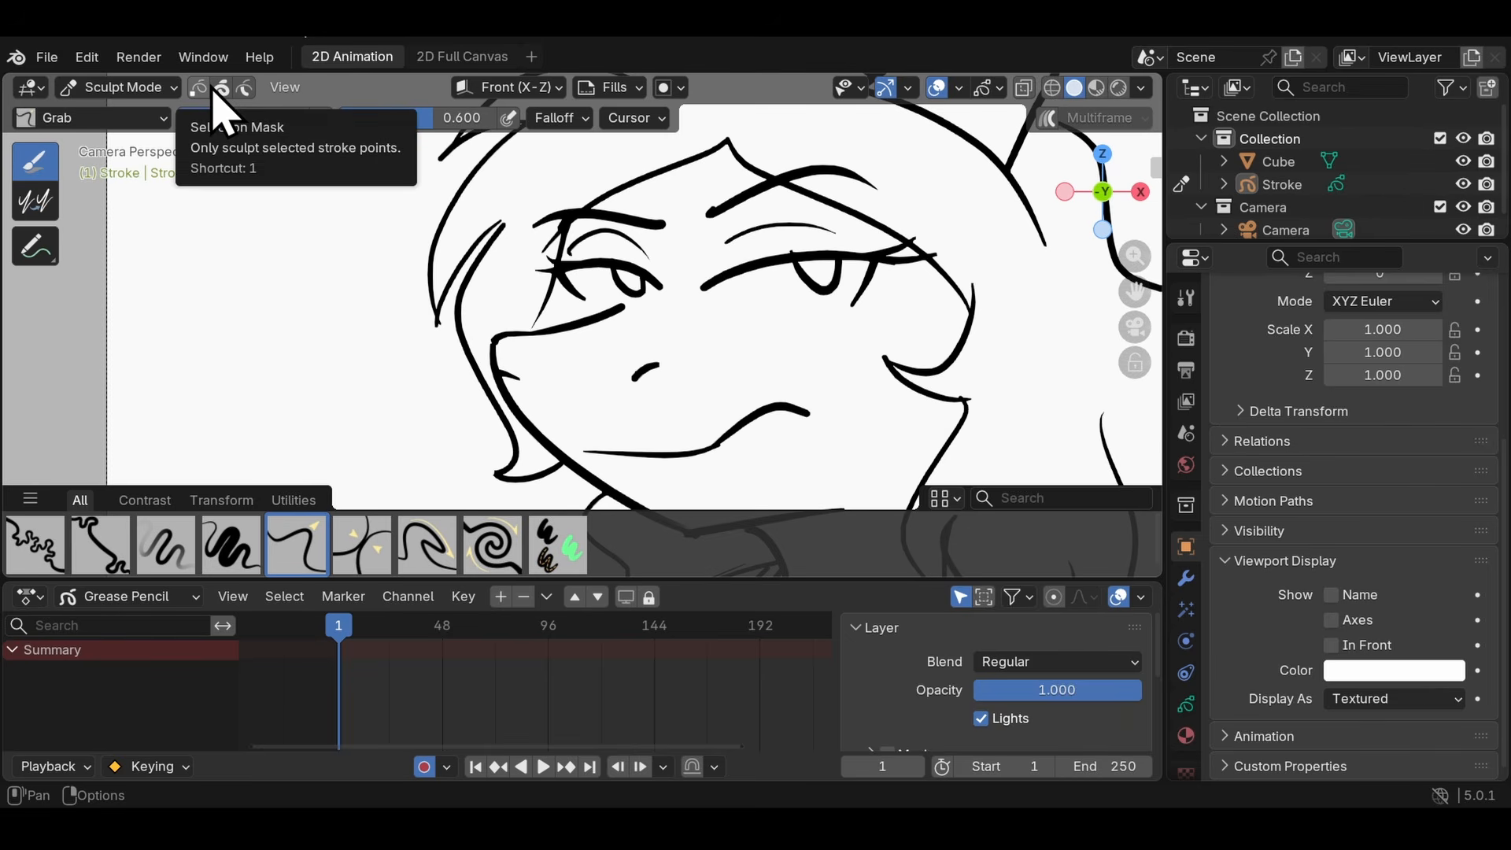
key("Tab")
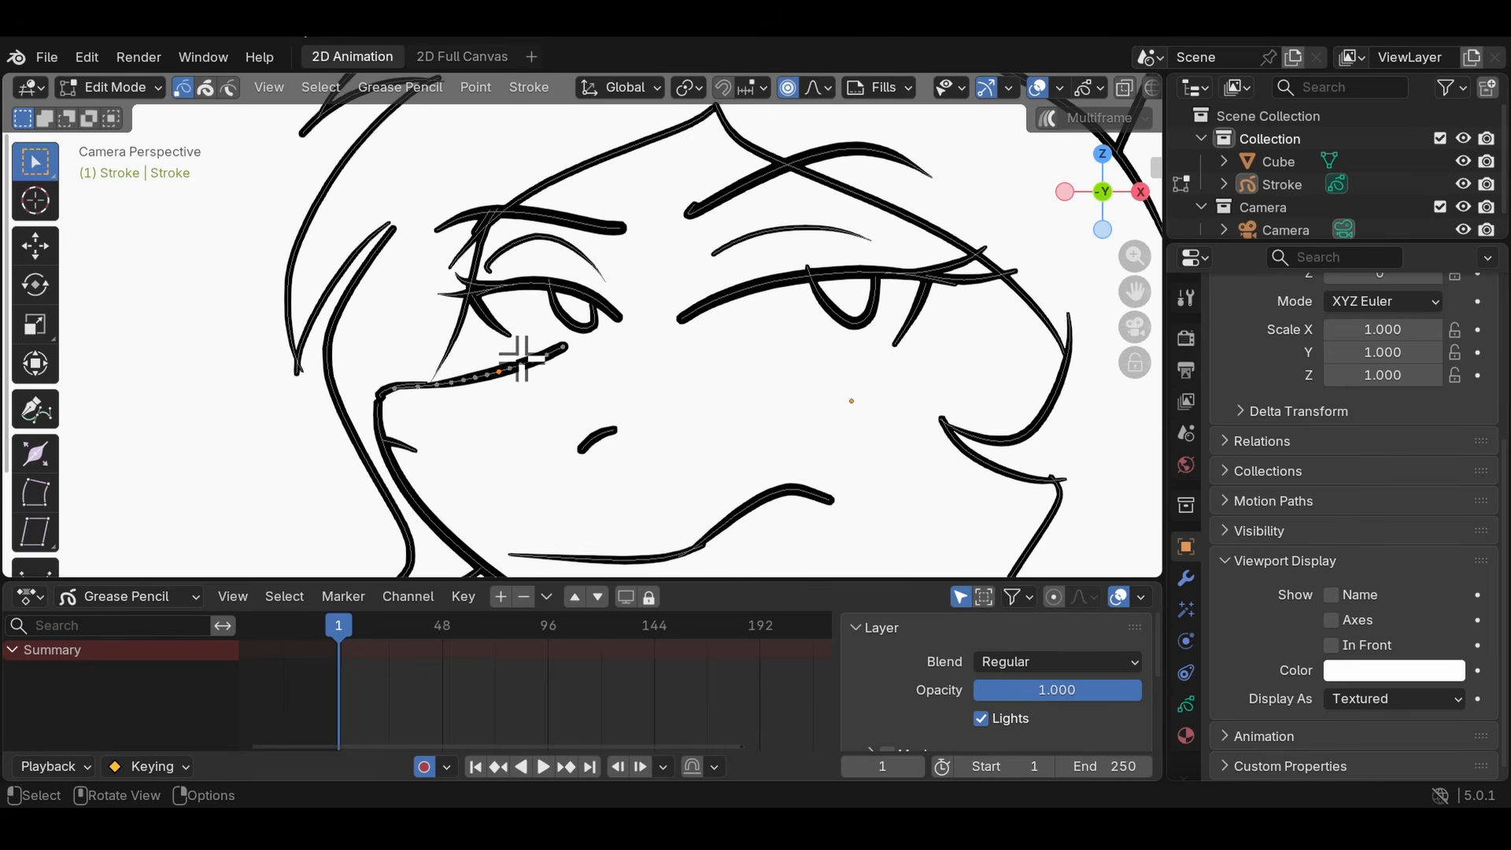
key("Tab")
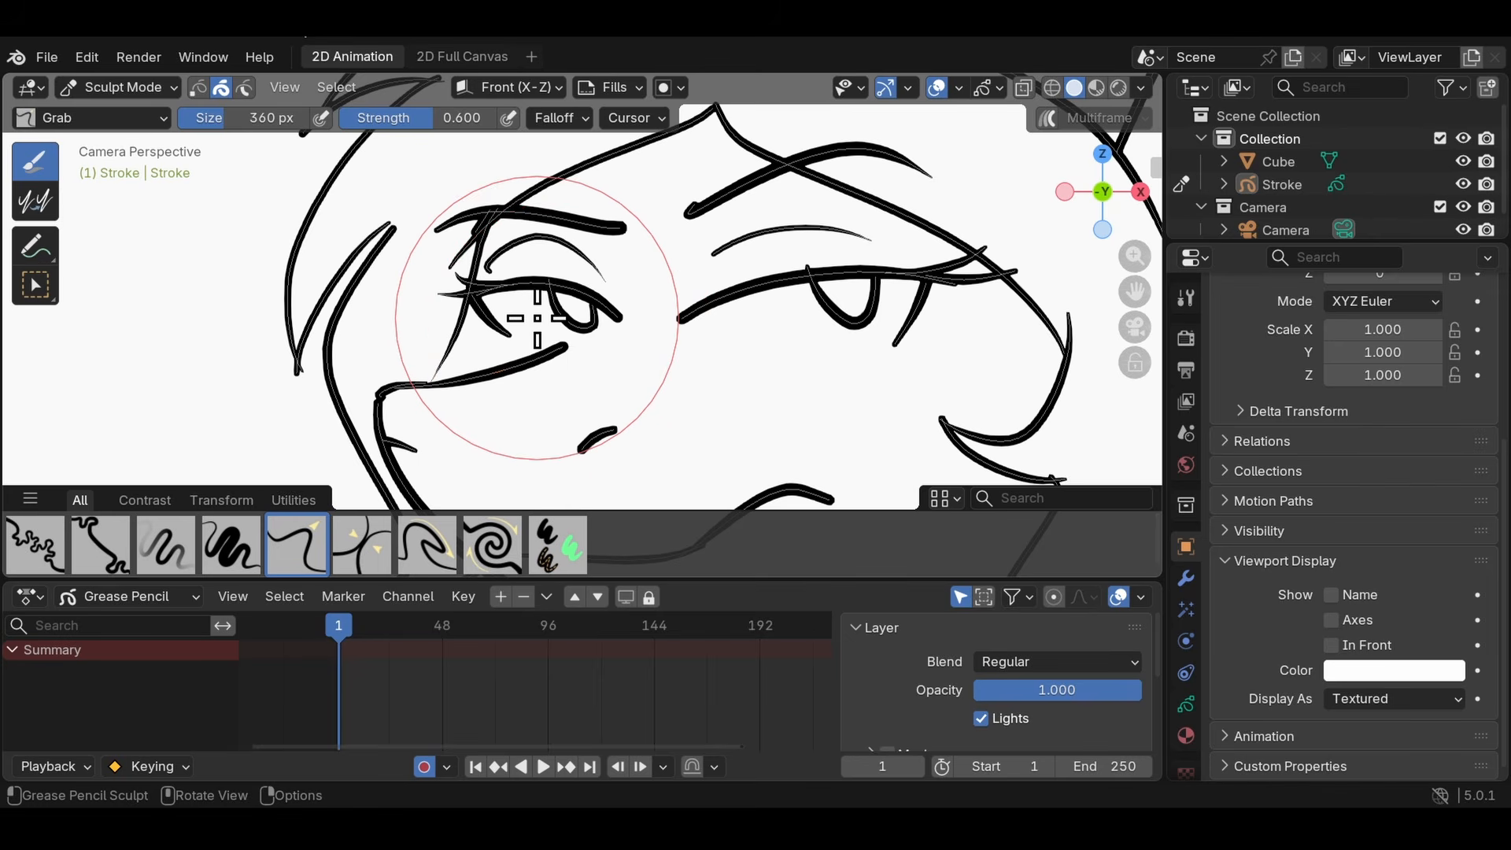
- Toggle back and forth between Edit Mode and Sculpt Mode, ending in Sculpt Mode
key("Tab")
key("Tab")
key("Tab")
key("Tab")
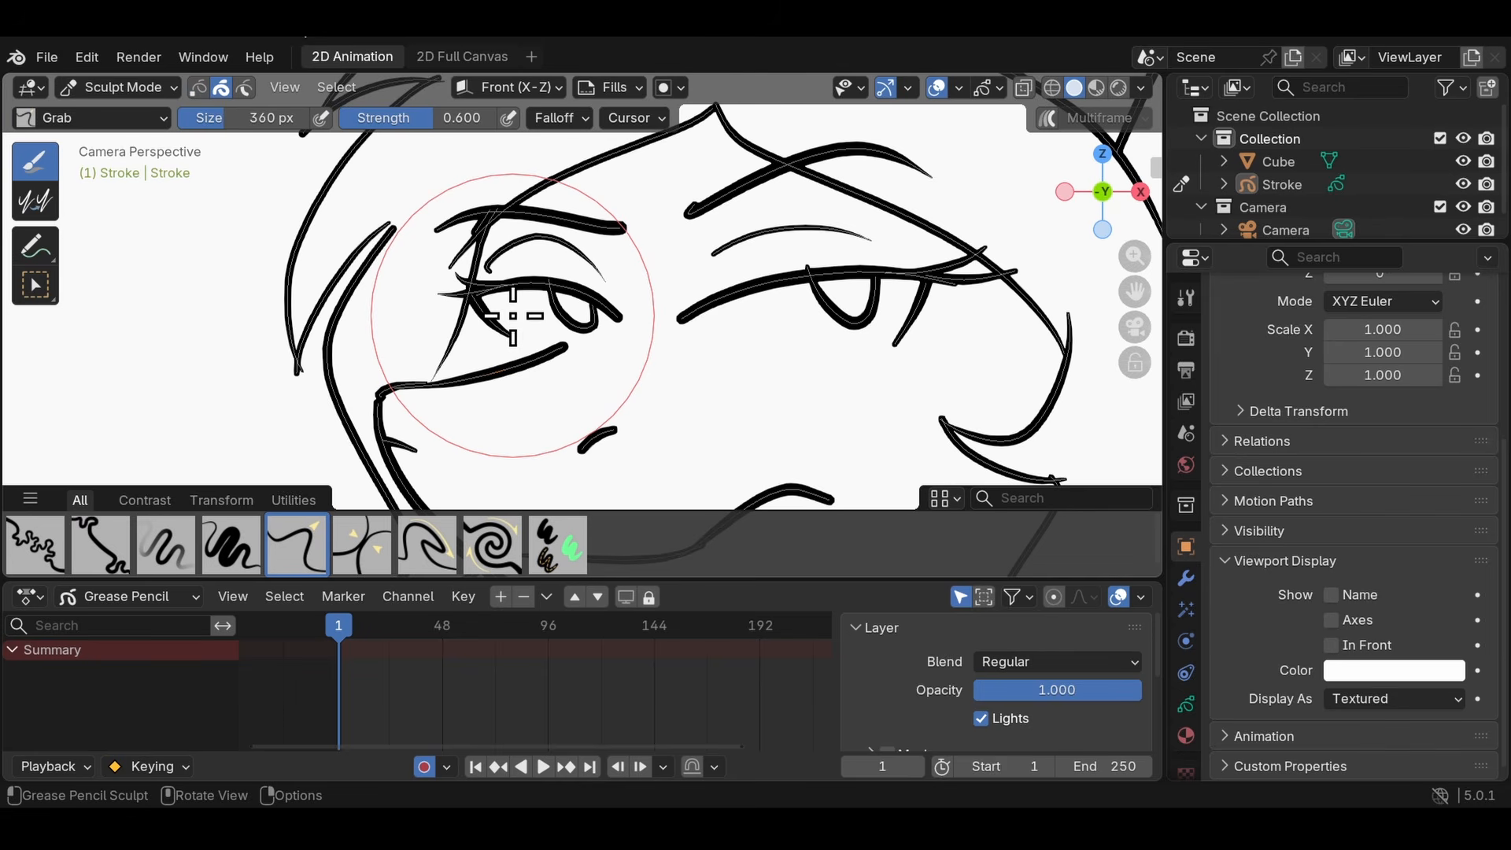
key("Tab")
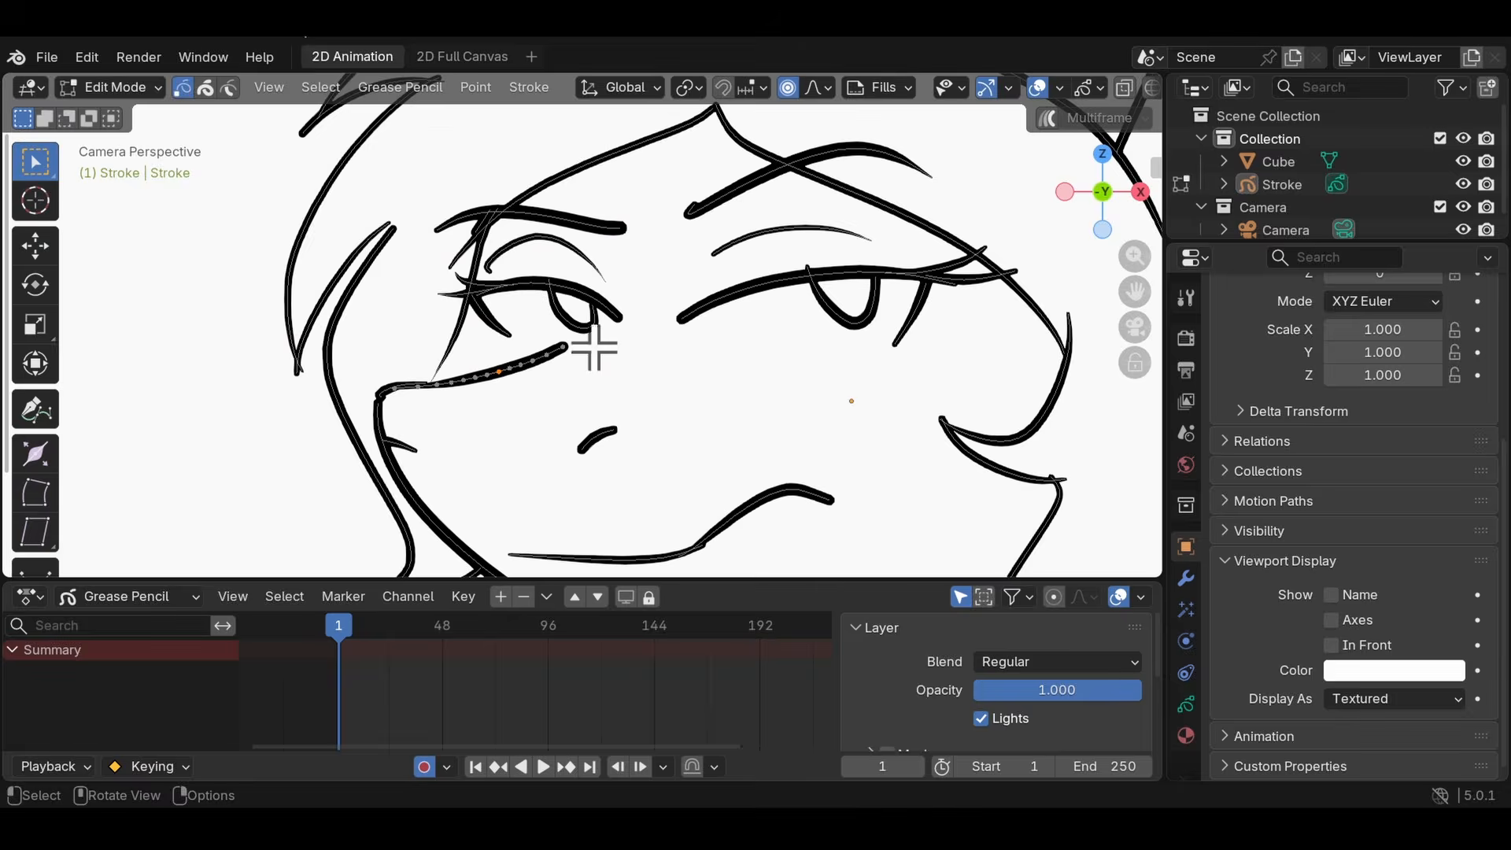
key("Tab")
key("Tab")
key("Tab")
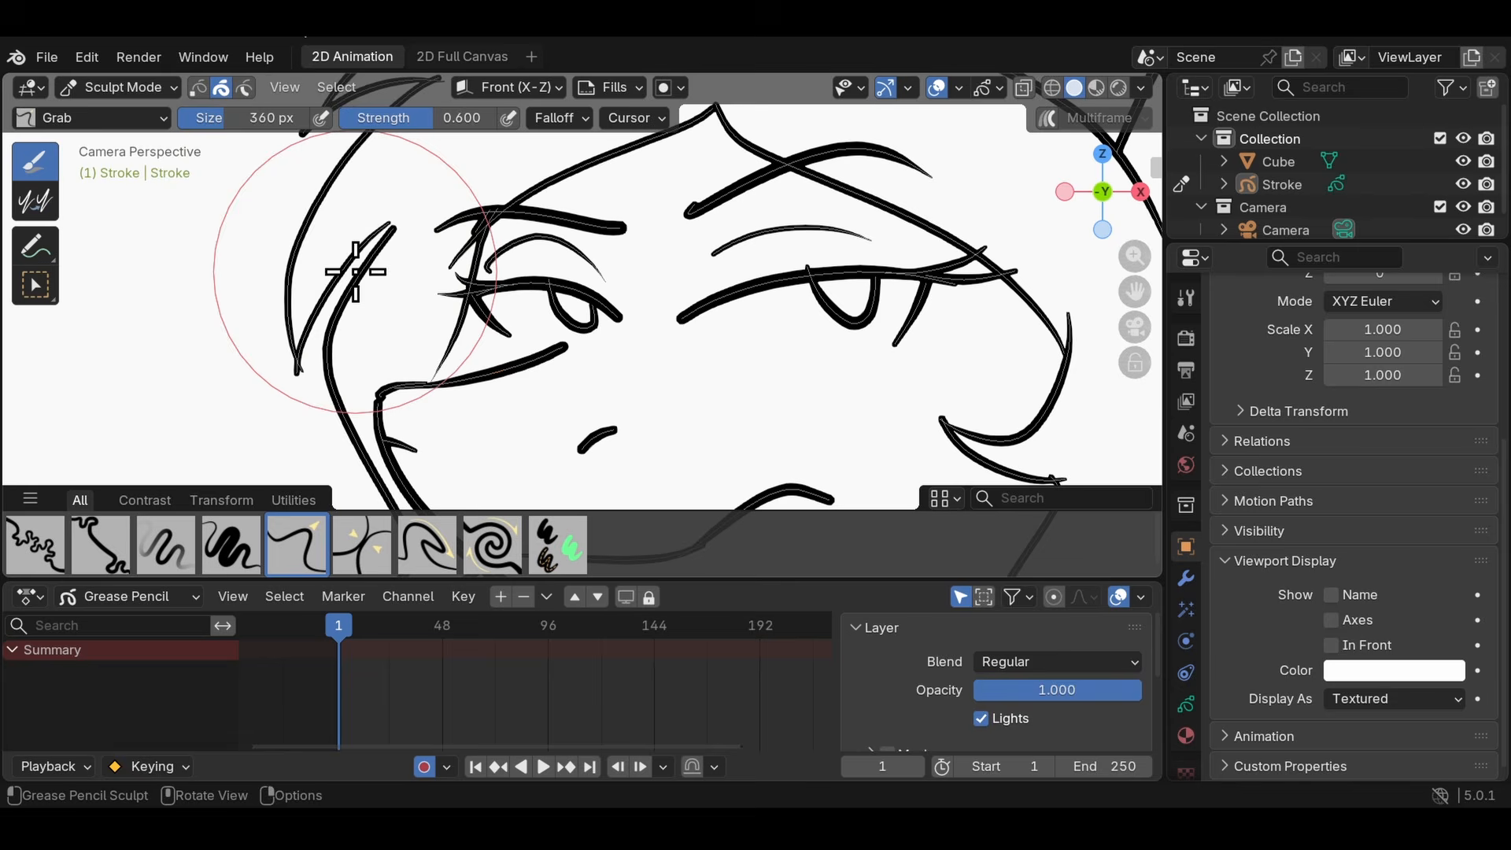
left_click(118, 87)
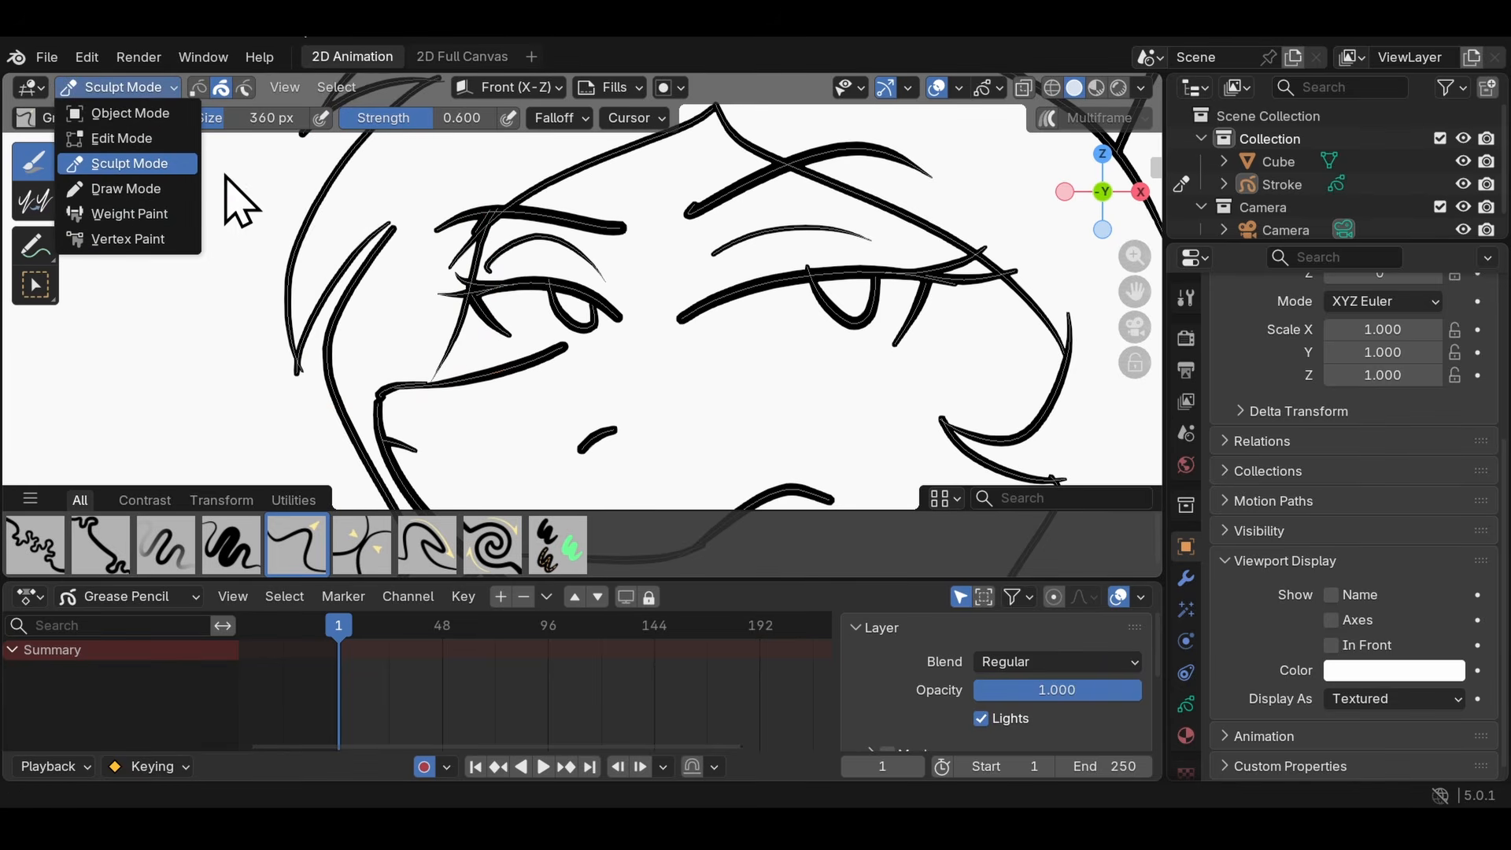
key("Tab")
key("Tab")
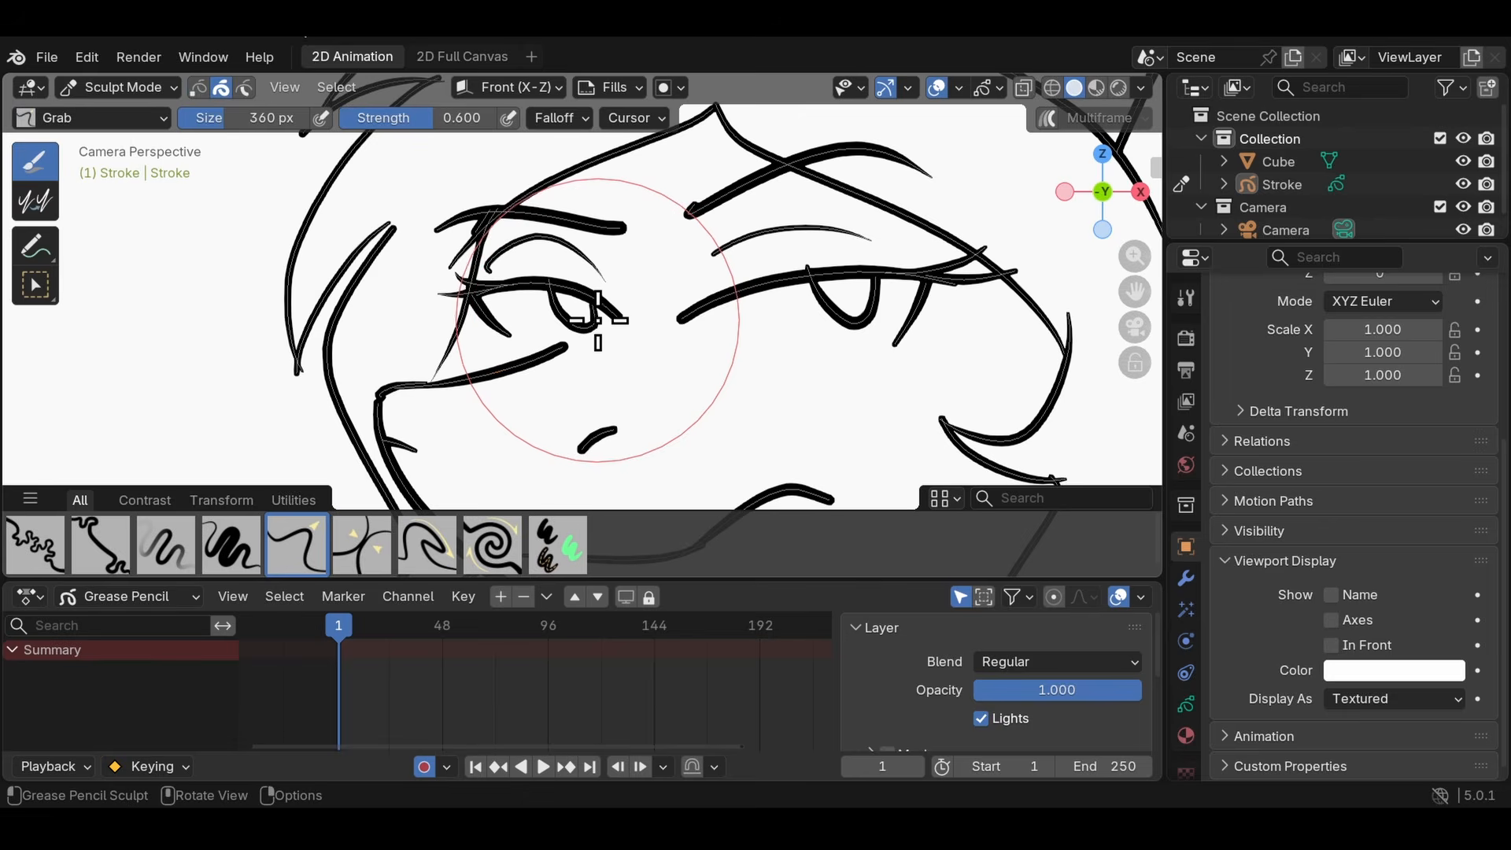
- In Edit Mode, set selection to whole strokes and use Select Lasso to add facial strokes to the muzzle, jaw and mouth selection
middle_click_drag(598, 323, 467, 336, "ctrl")
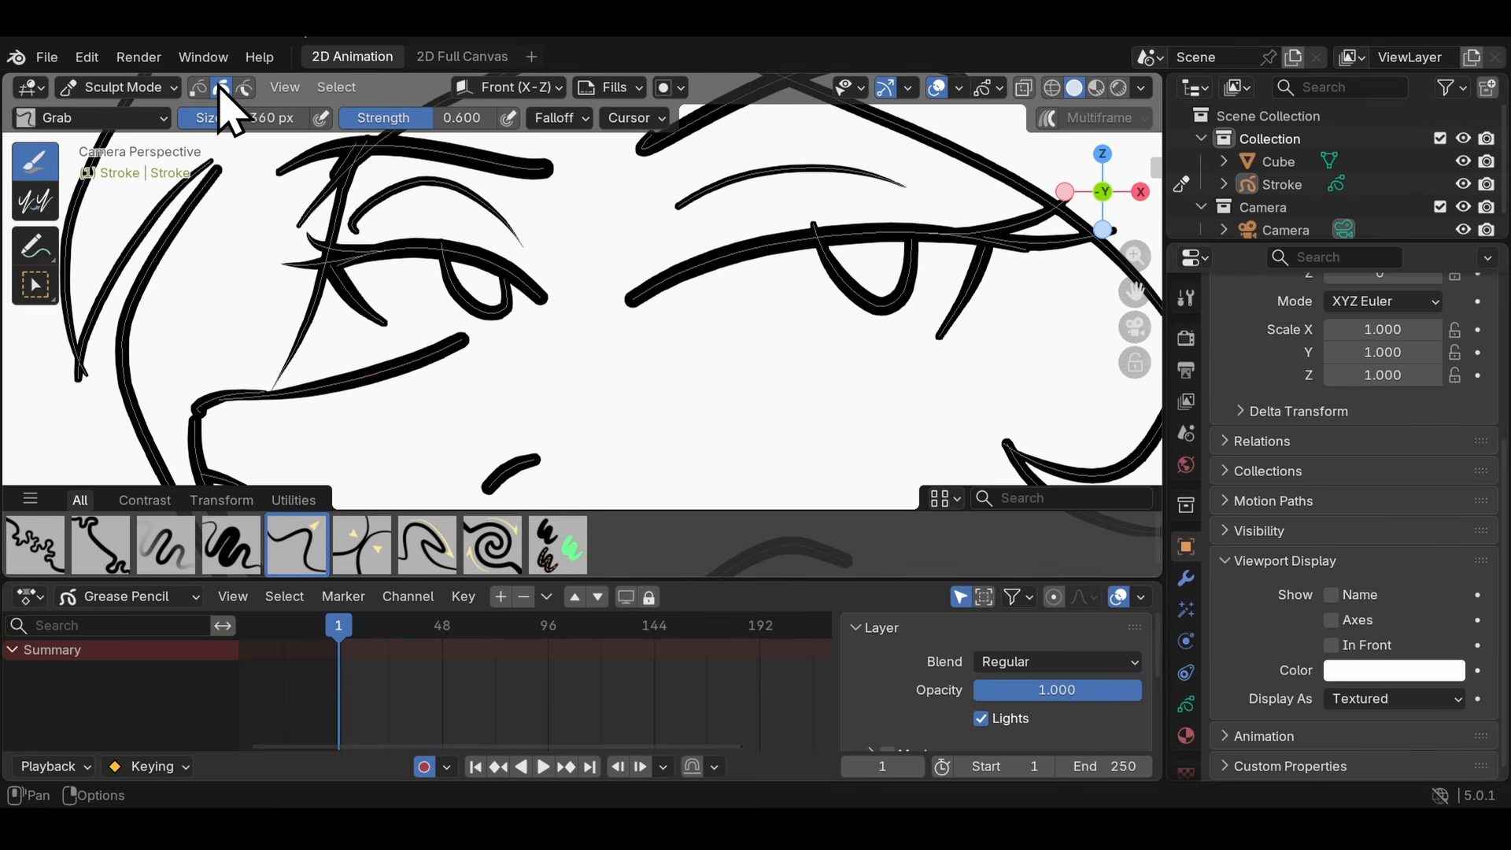
scroll(526, 307, "down", 5)
key("Tab")
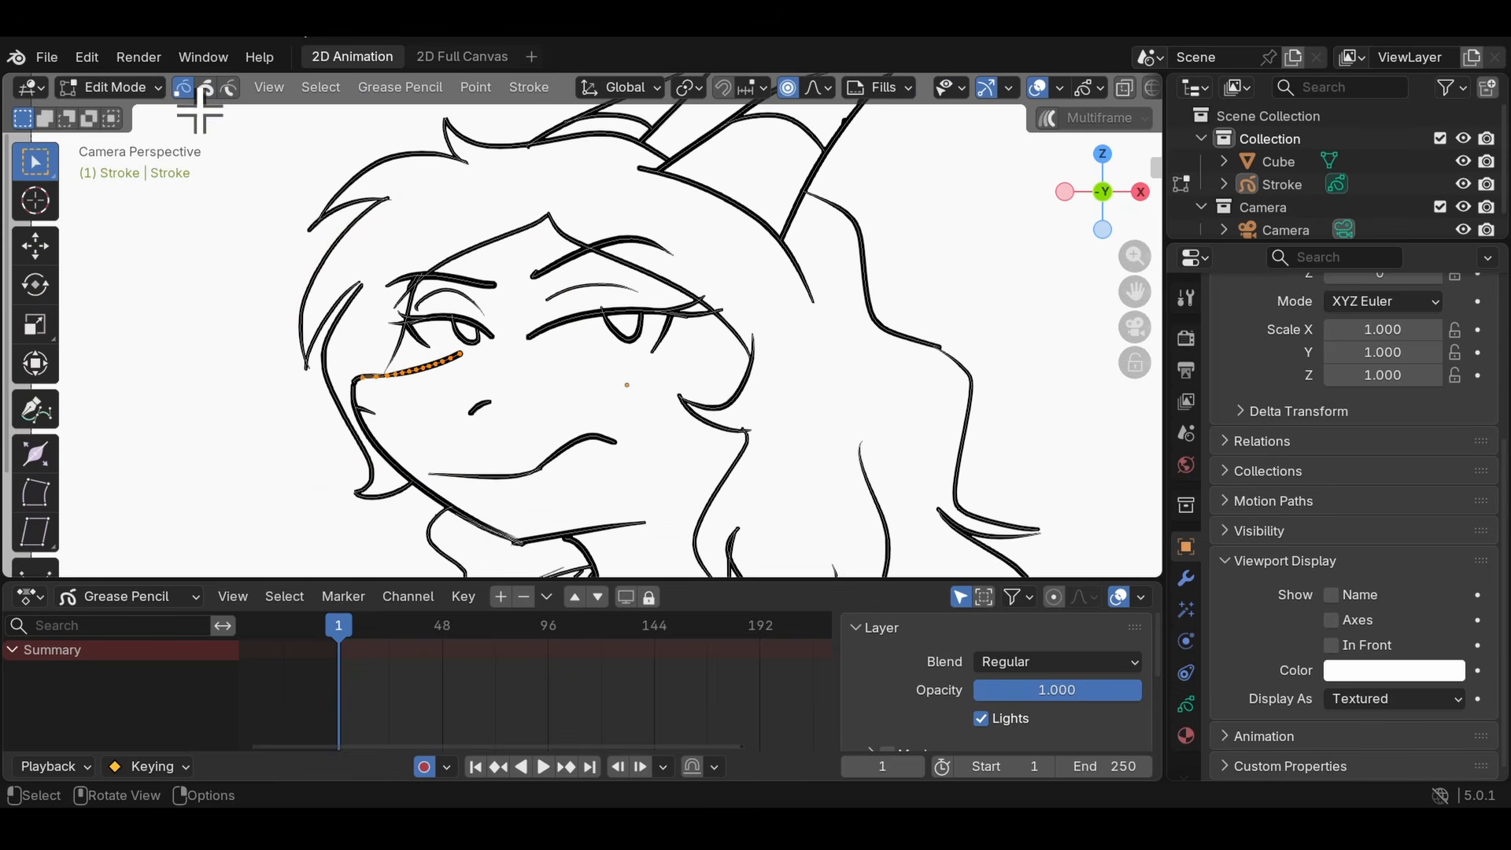
left_click(205, 87)
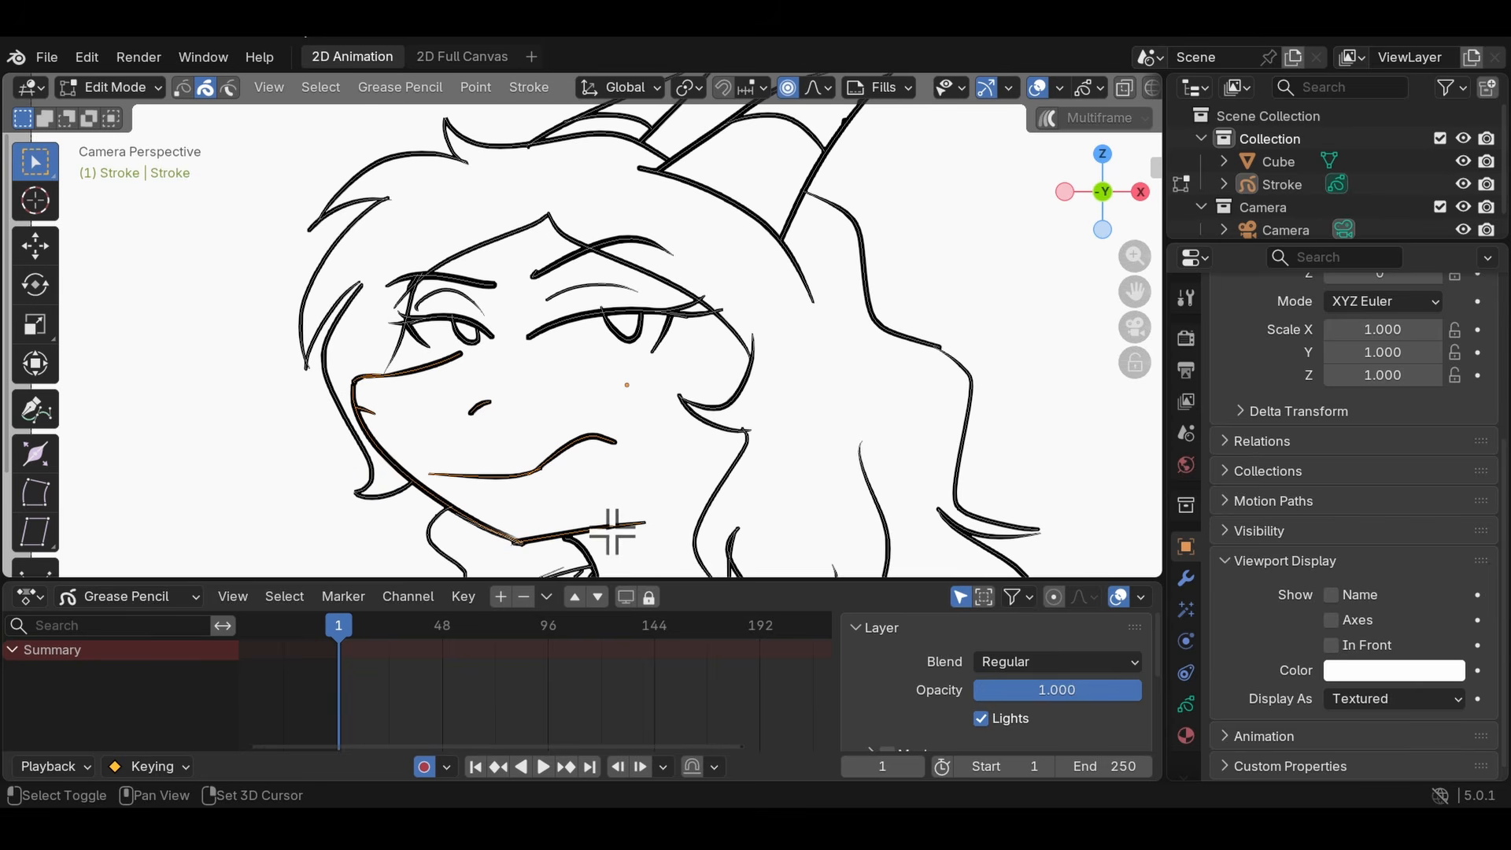
key("n")
left_click_drag(34, 165, 162, 328)
mouse_move(553, 504)
left_mouse_down("shift")
mouse_move(519, 544)
mouse_move(508, 454)
left_mouse_up("shift")
mouse_move(531, 512)
left_mouse_down("shift")
mouse_move(494, 549)
mouse_move(490, 500)
left_mouse_up("shift")
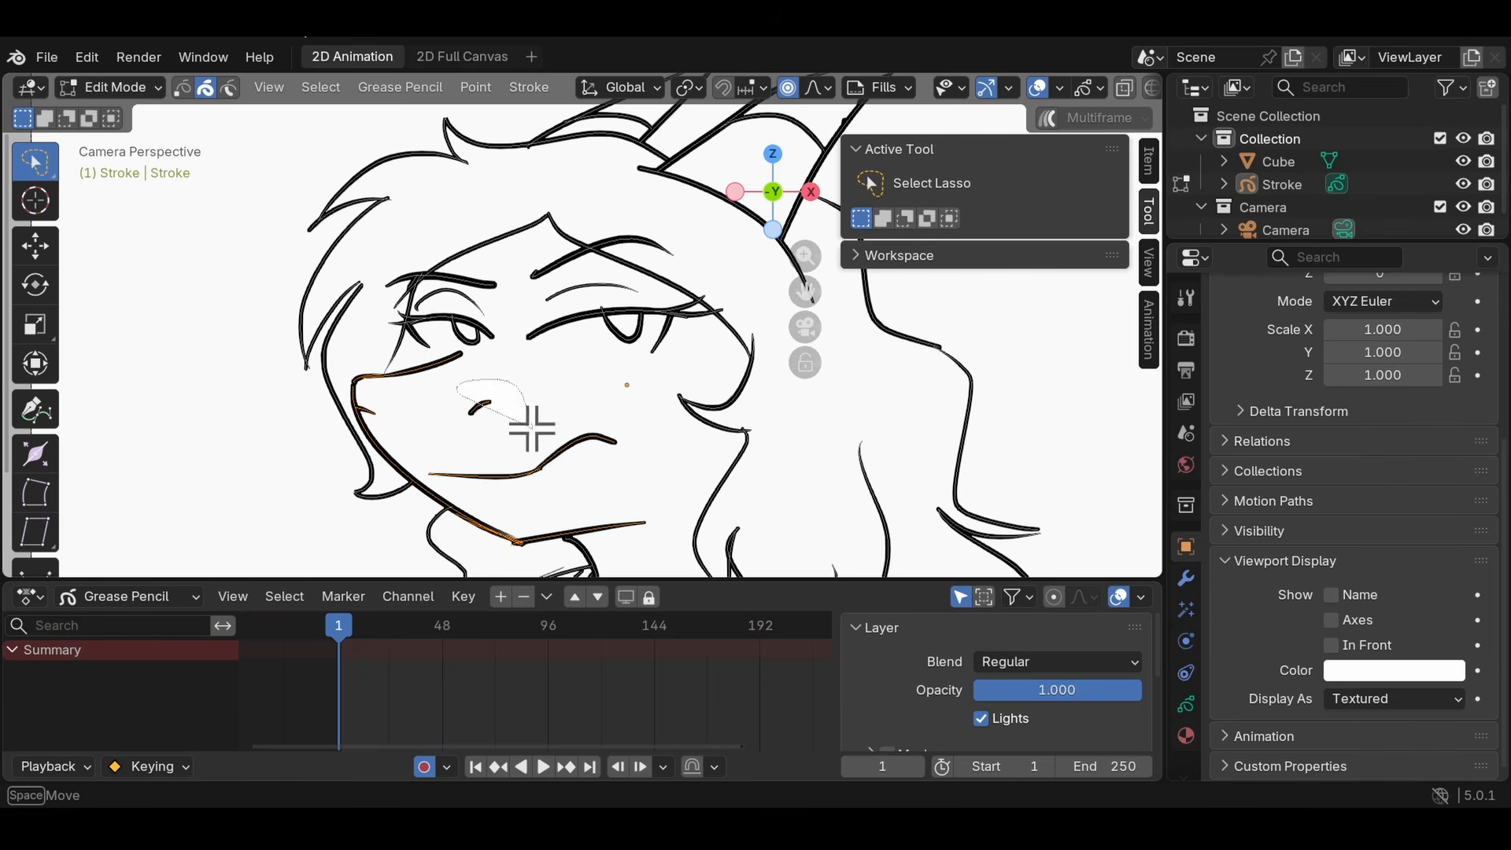
- Switch to Sculpt Mode and try pulling the masked muzzle, jaw and mouth strokes toward the eyes with Grab
left_click(110, 86)
left_click(110, 165)
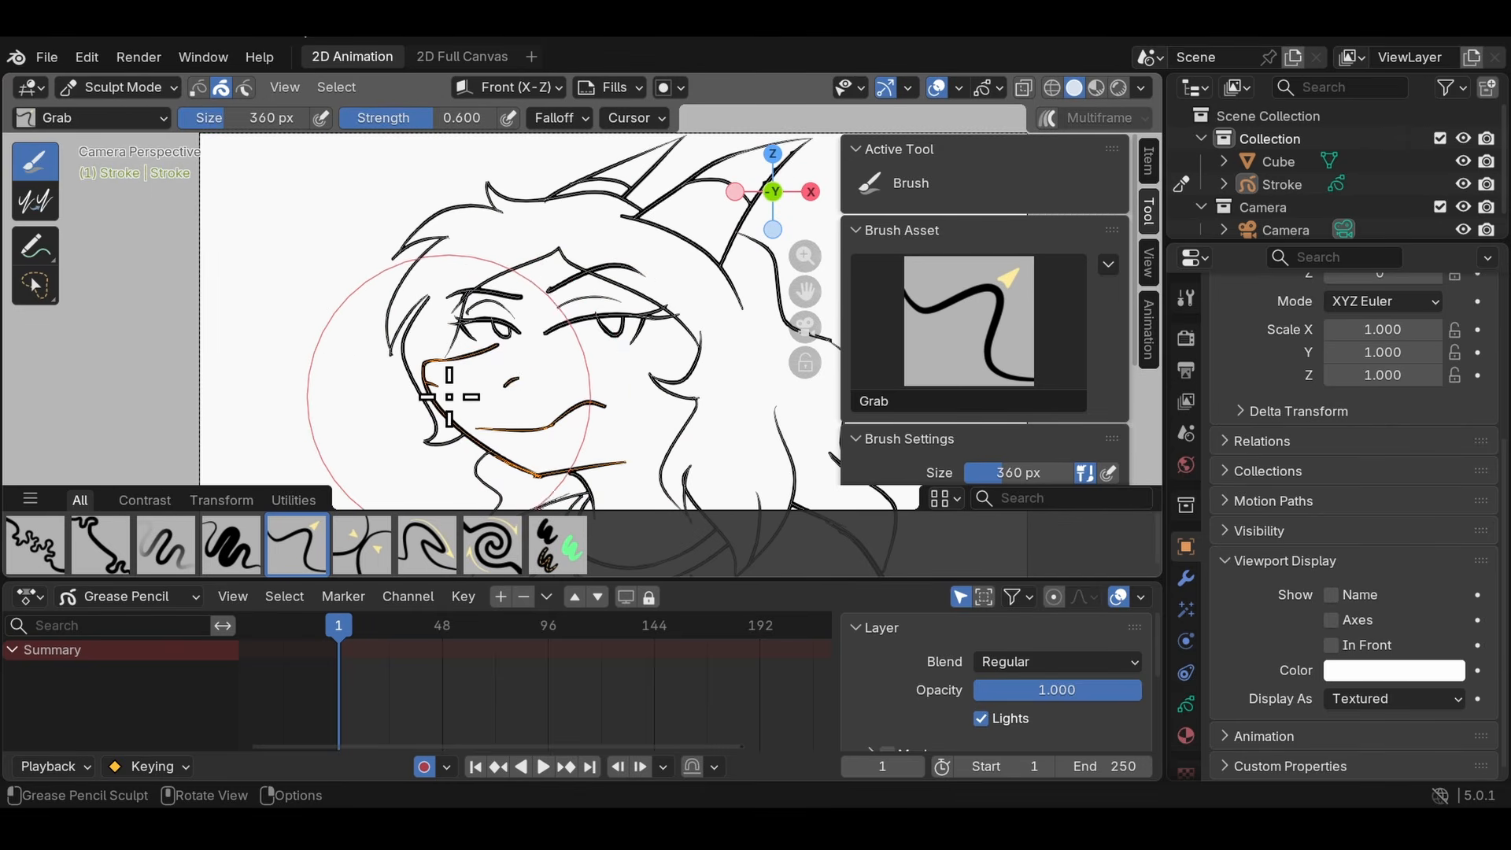
left_click_drag(530, 387, 540, 377)
left_click_drag(591, 483, 611, 449)
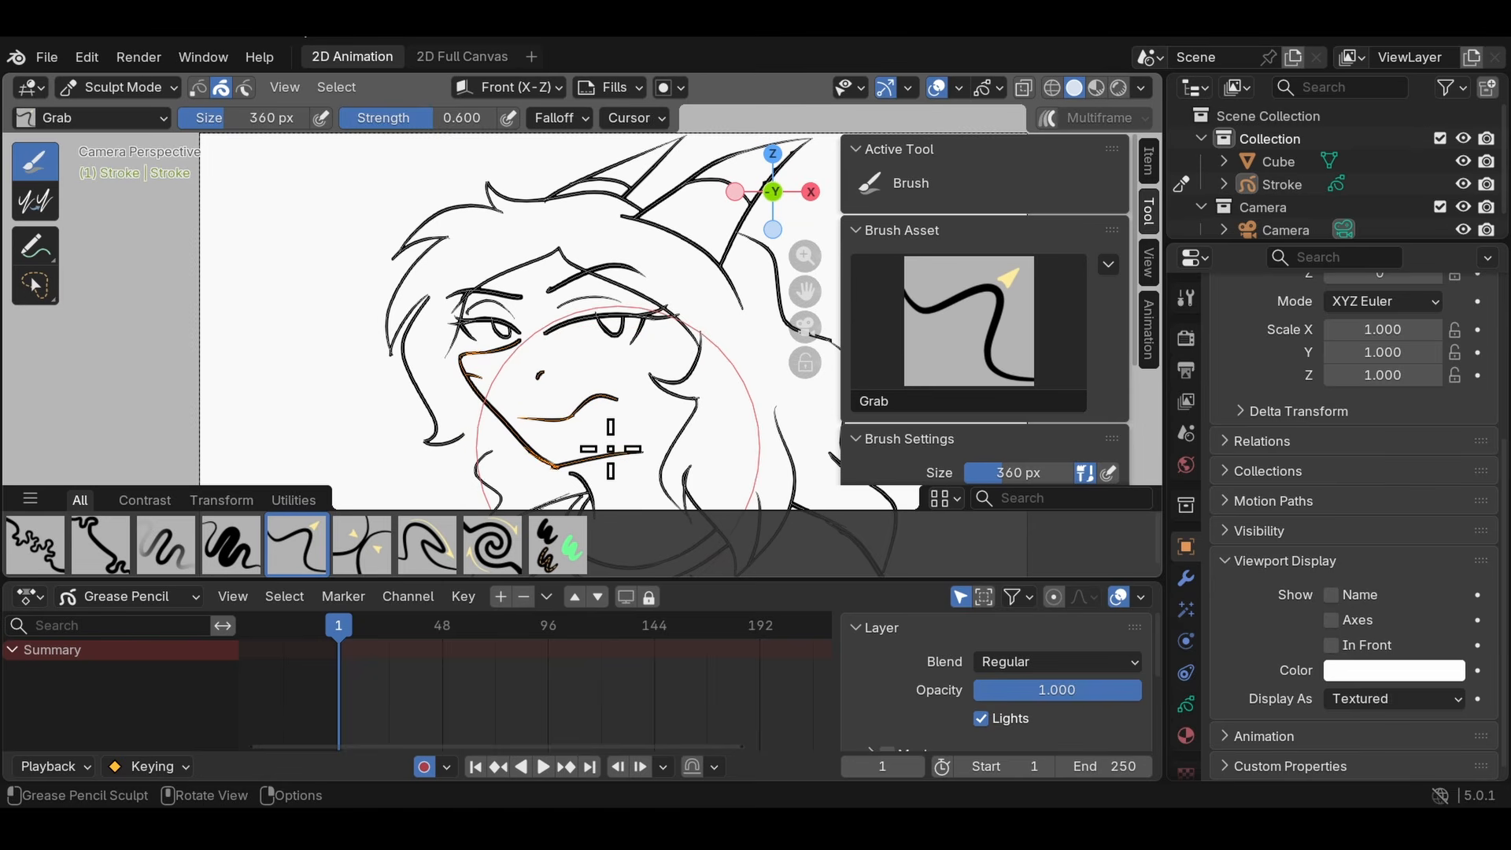
mouse_move(512, 435)
left_mouse_down()
mouse_move(533, 418)
mouse_move(510, 329)
mouse_move(561, 315)
left_mouse_up()
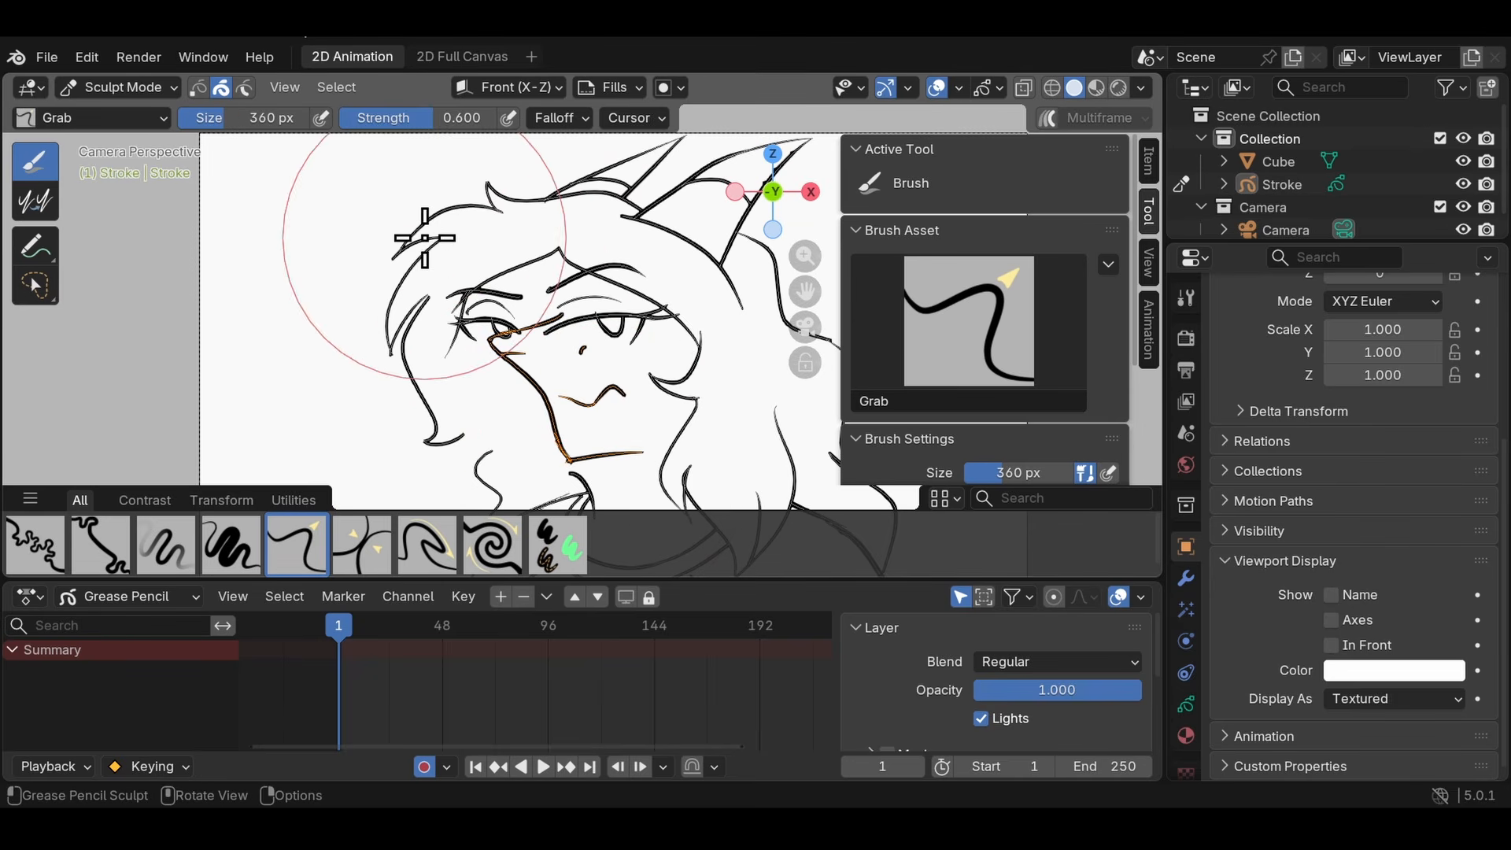
- Turn off the stroke selection mask and try pulling the whole face and hair sideways with Grab
left_click(222, 89)
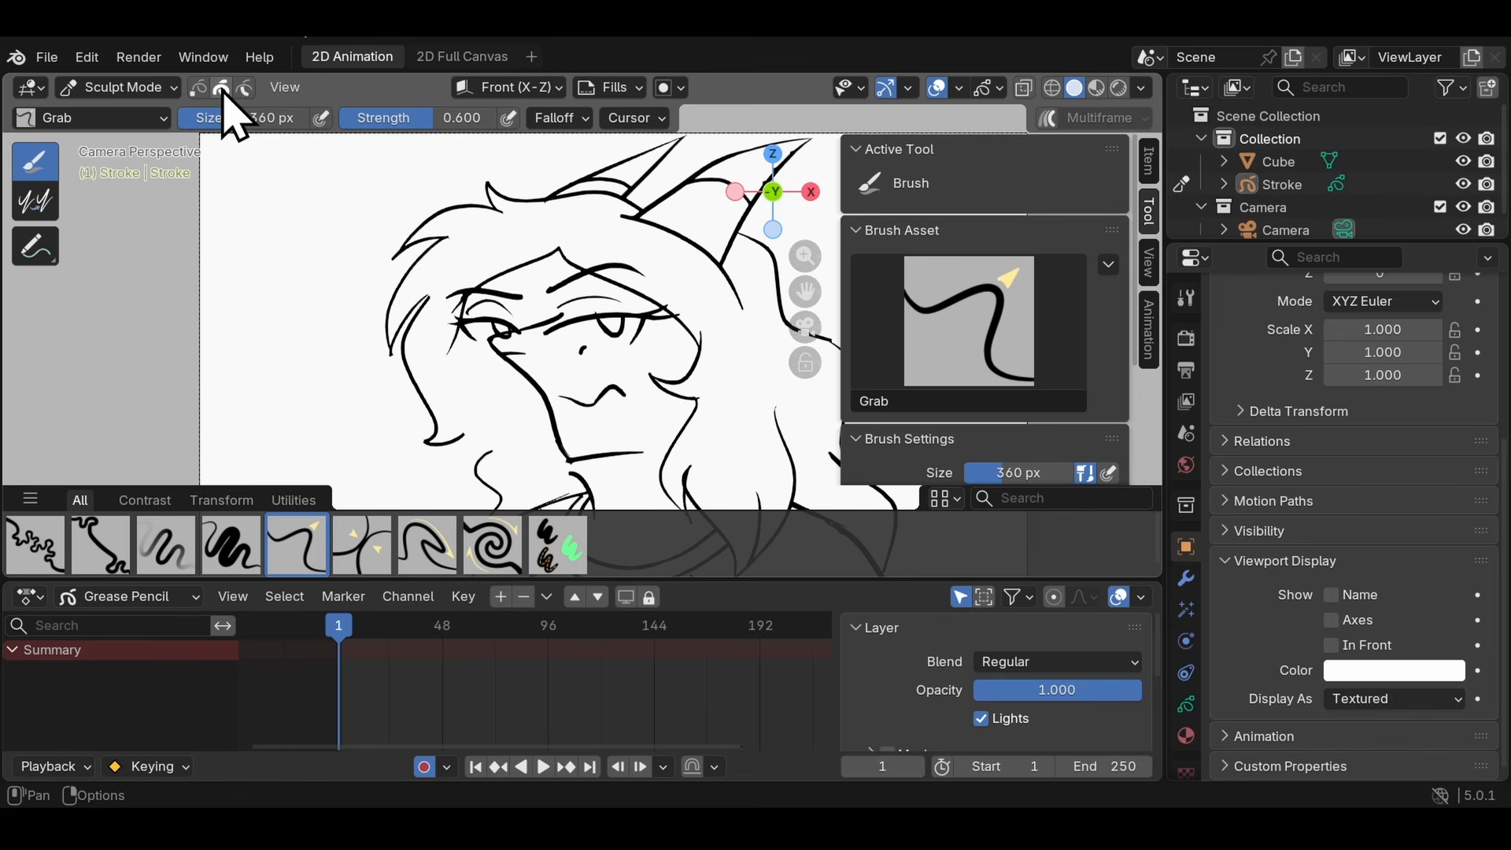
left_click_drag(432, 270, 553, 288)
left_click_drag(612, 333, 681, 355)
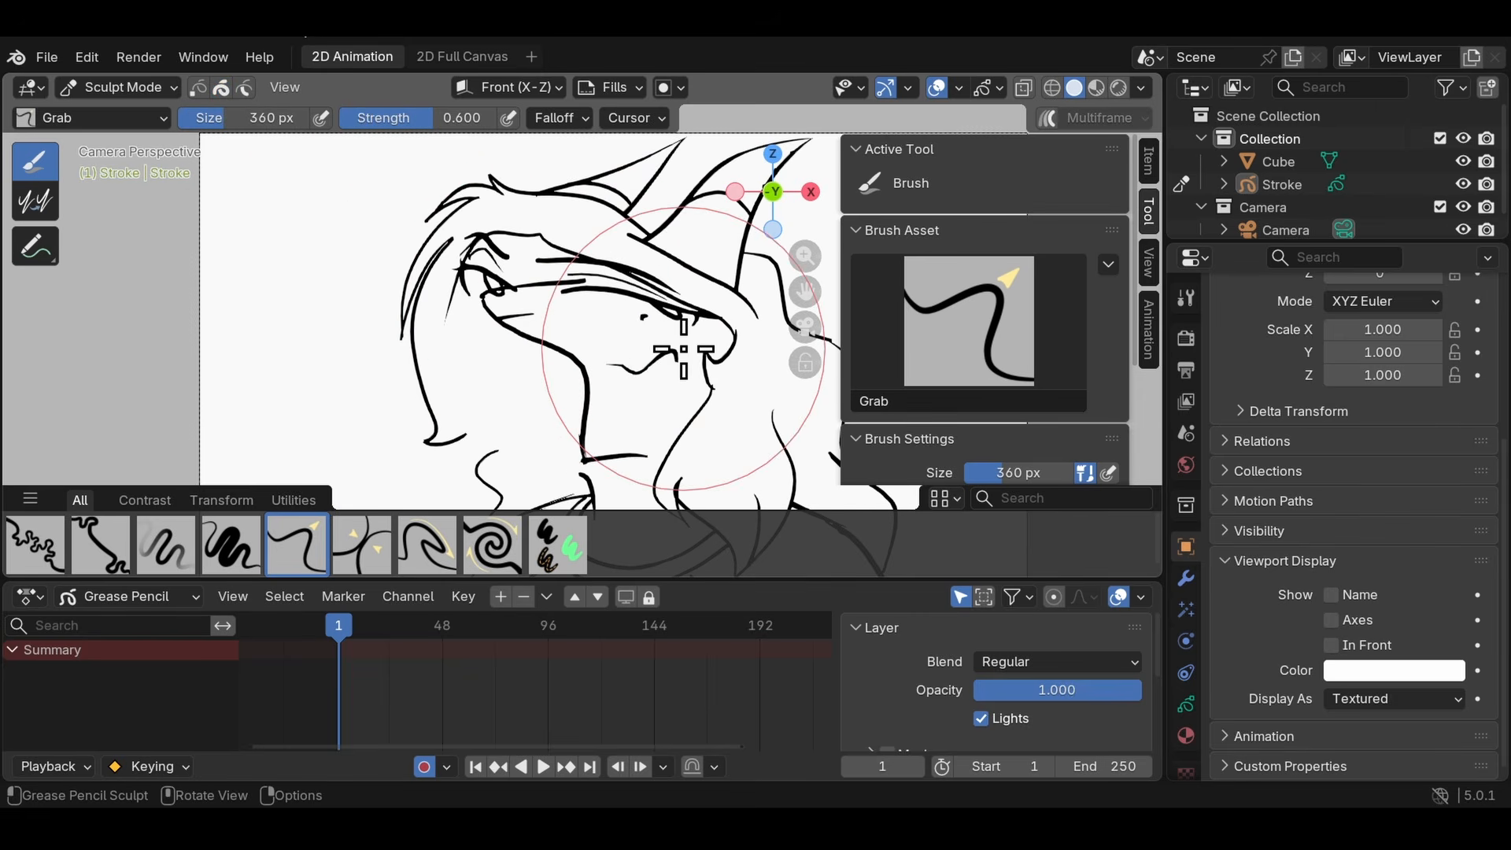
left_click_drag(591, 337, 671, 334)
- Undo the Grab deformations of the face and hair
scroll(681, 332, "down", 1)
key("ctrl+z")
key("ctrl+z")
key("ctrl+z")
key("ctrl+z")
key("ctrl+z")
key("ctrl+z")
key("ctrl+z")
key("ctrl+z")
key("ctrl+z")
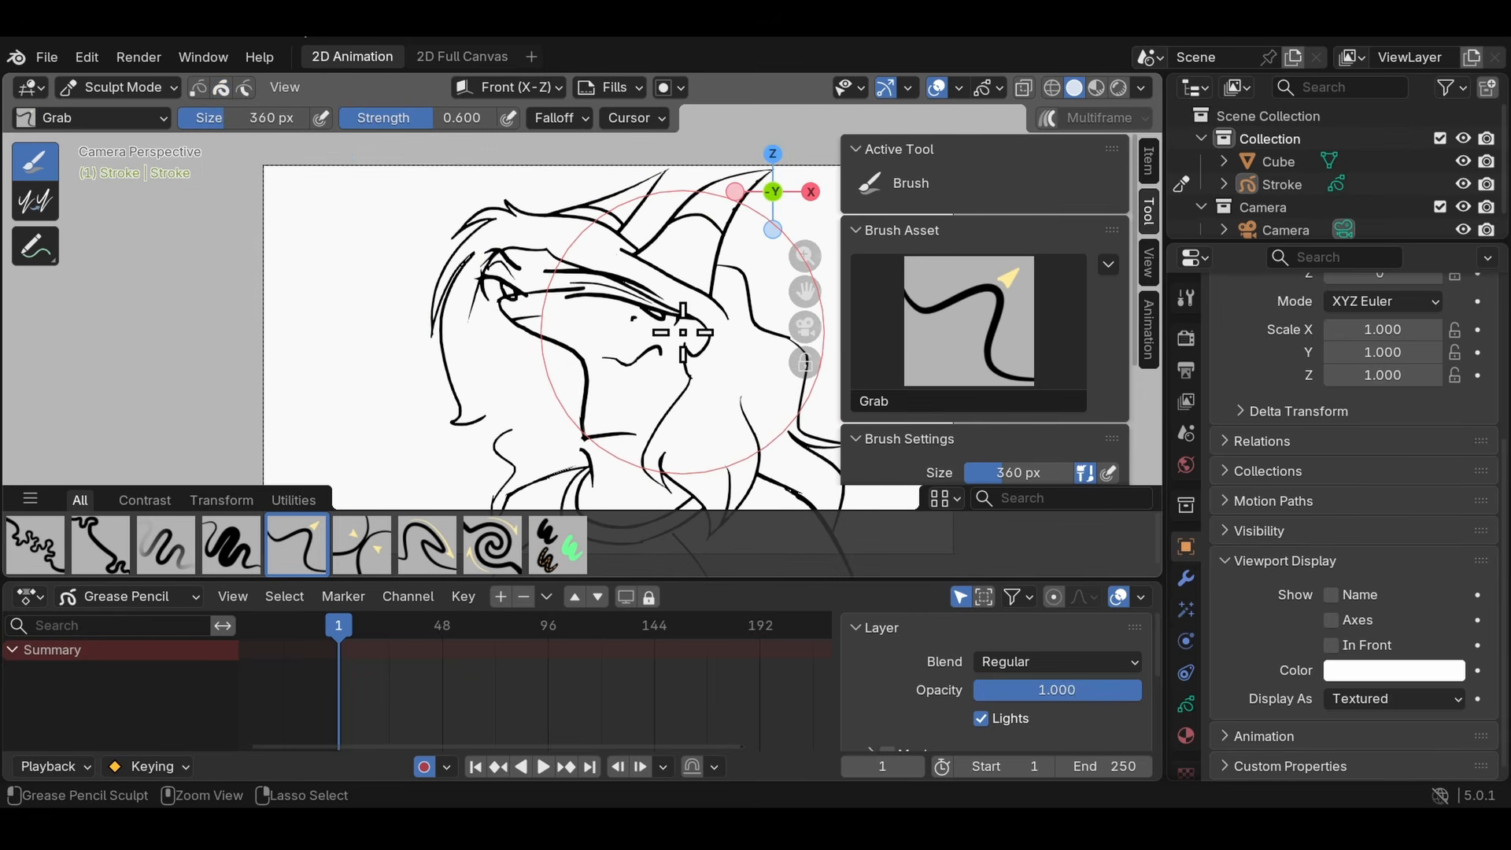
key("ctrl+z")
key("ctrl+z")
key("ctrl+z")
key("ctrl+z")
key("ctrl+z")
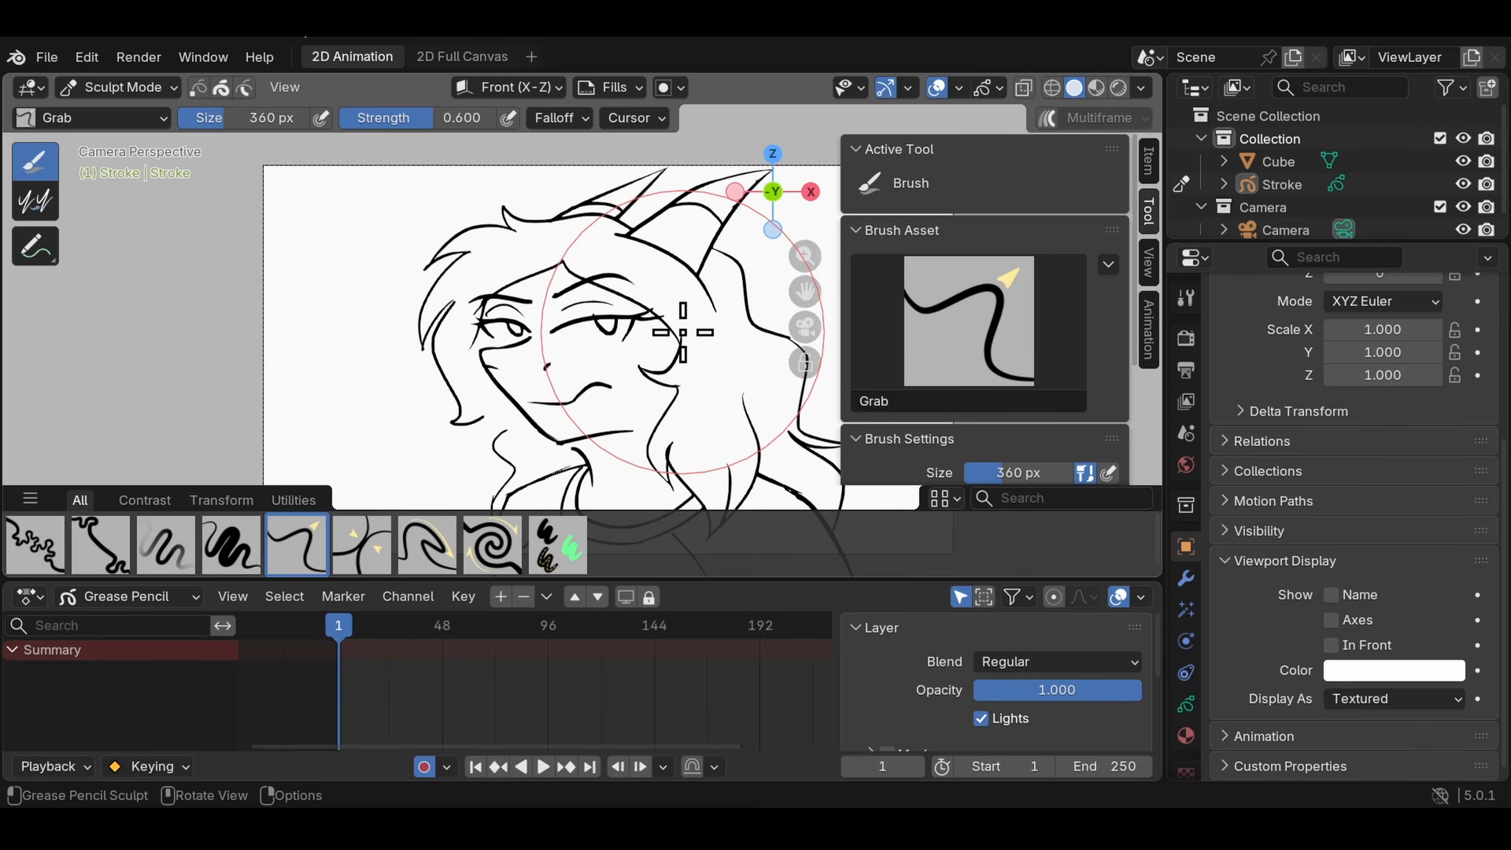
key("ctrl+z")
key("ctrl+z")
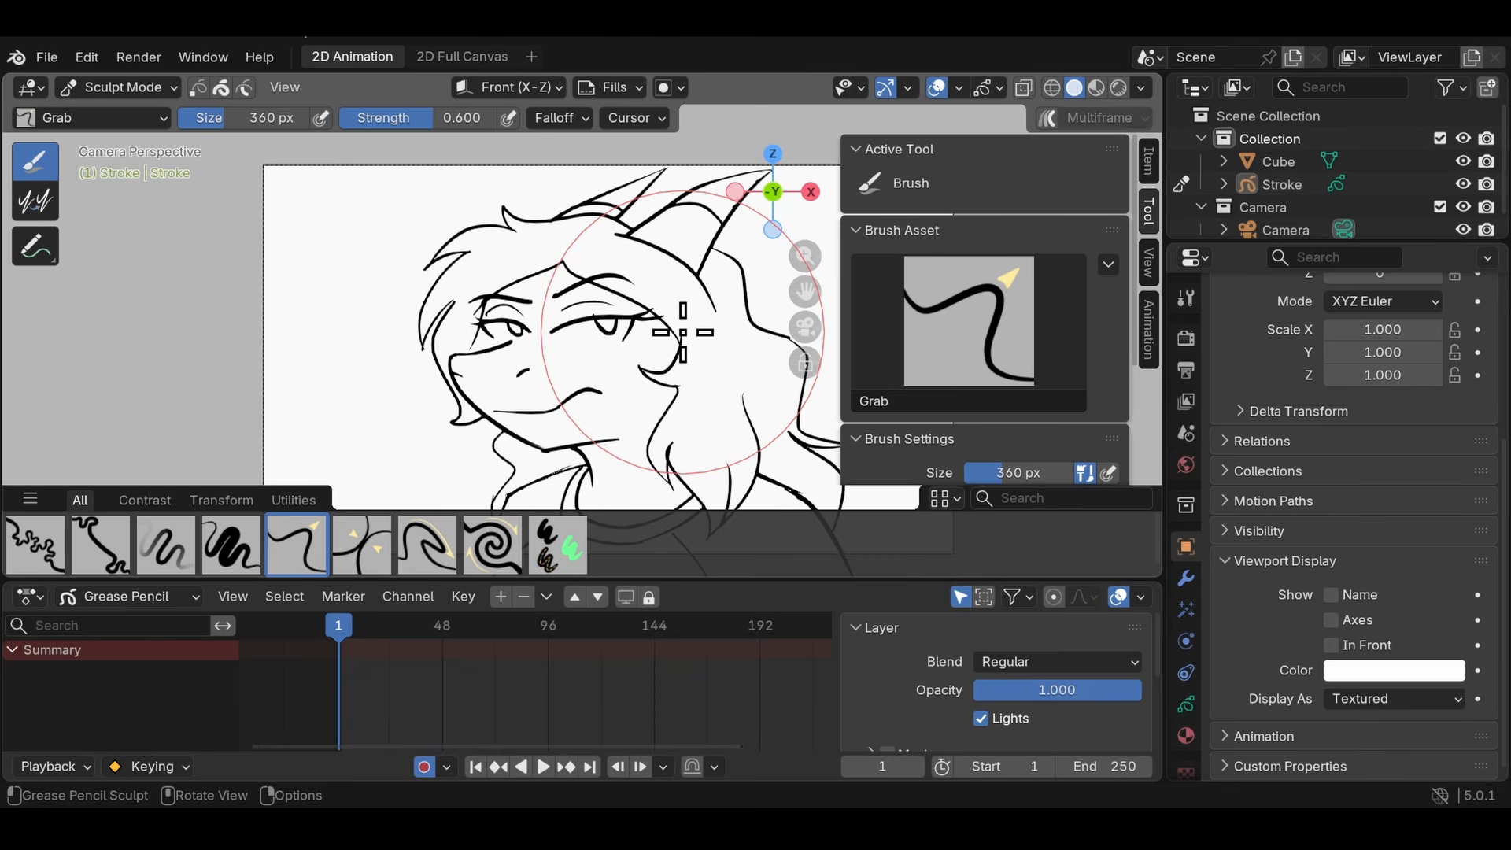
key("ctrl+z")
key("ctrl+z")
key("ctrl+z")
- Set Undo Steps to 100 in the System preferences
left_click(87, 56)
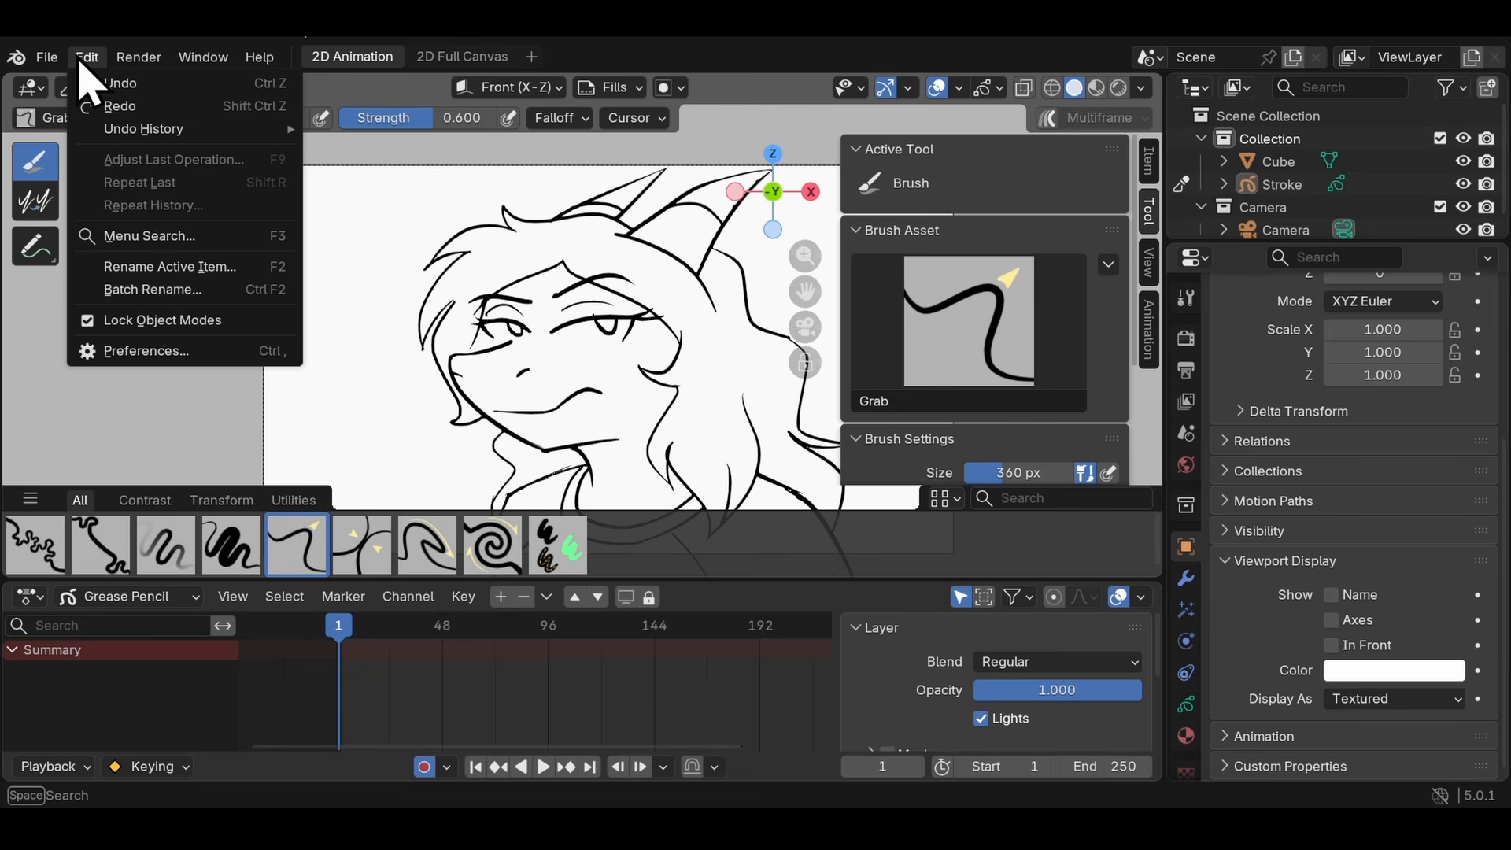
left_click(146, 350)
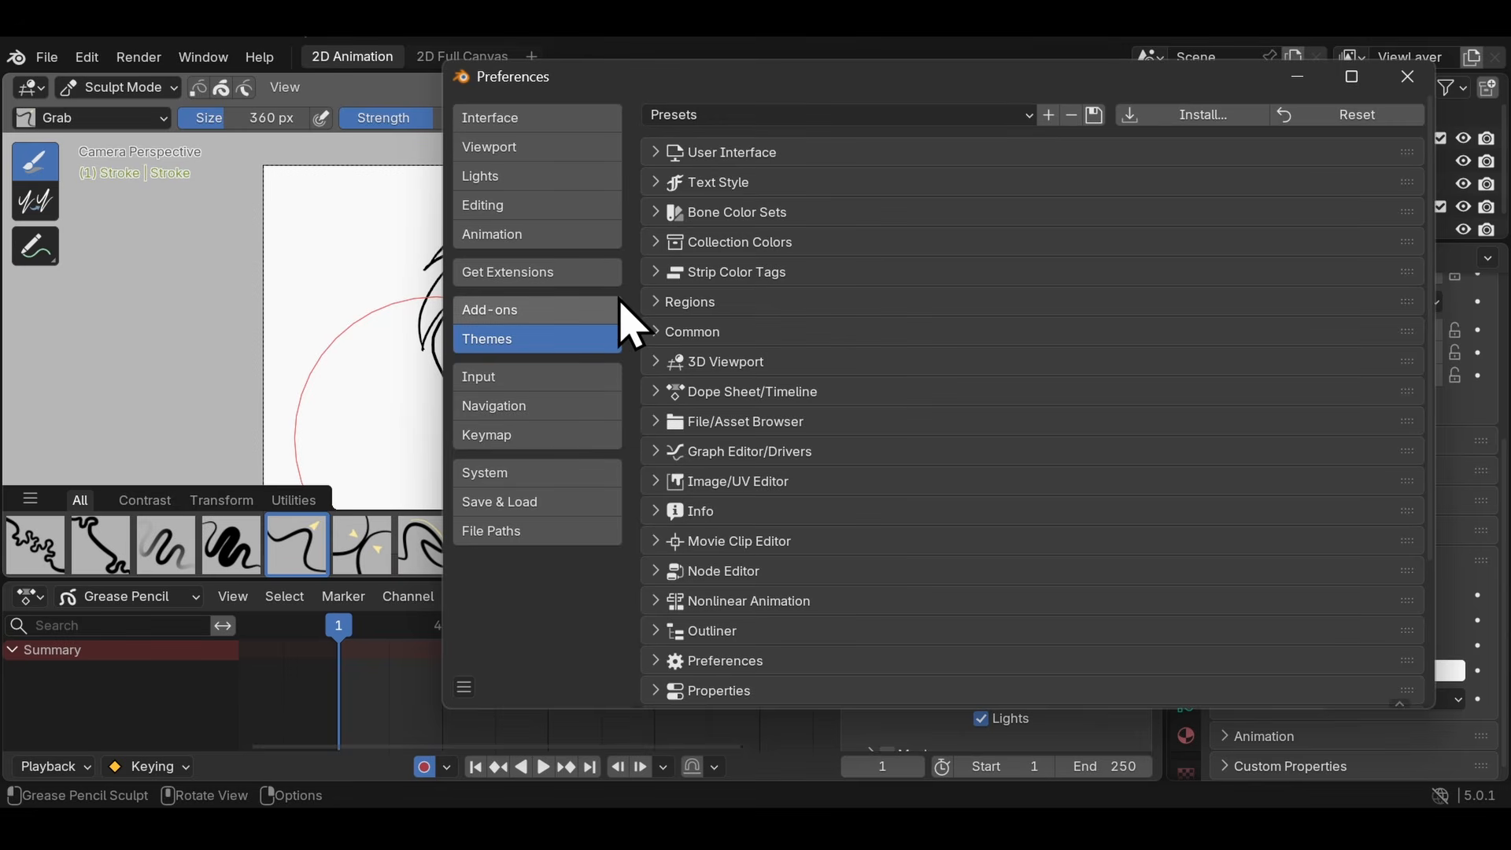
left_click(504, 473)
scroll(1052, 481, "down", 1)
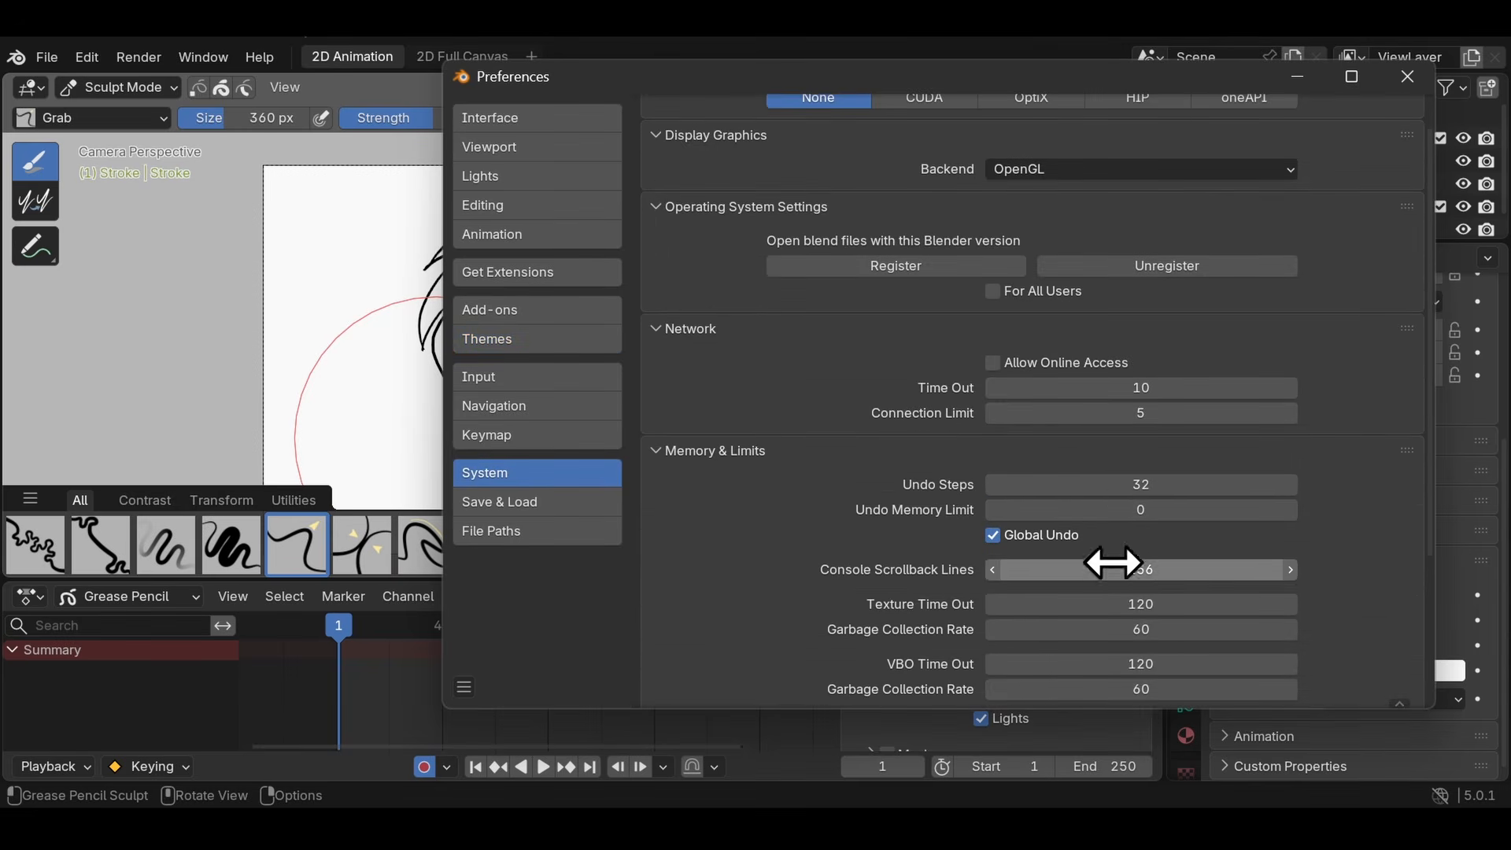
left_click(1103, 484)
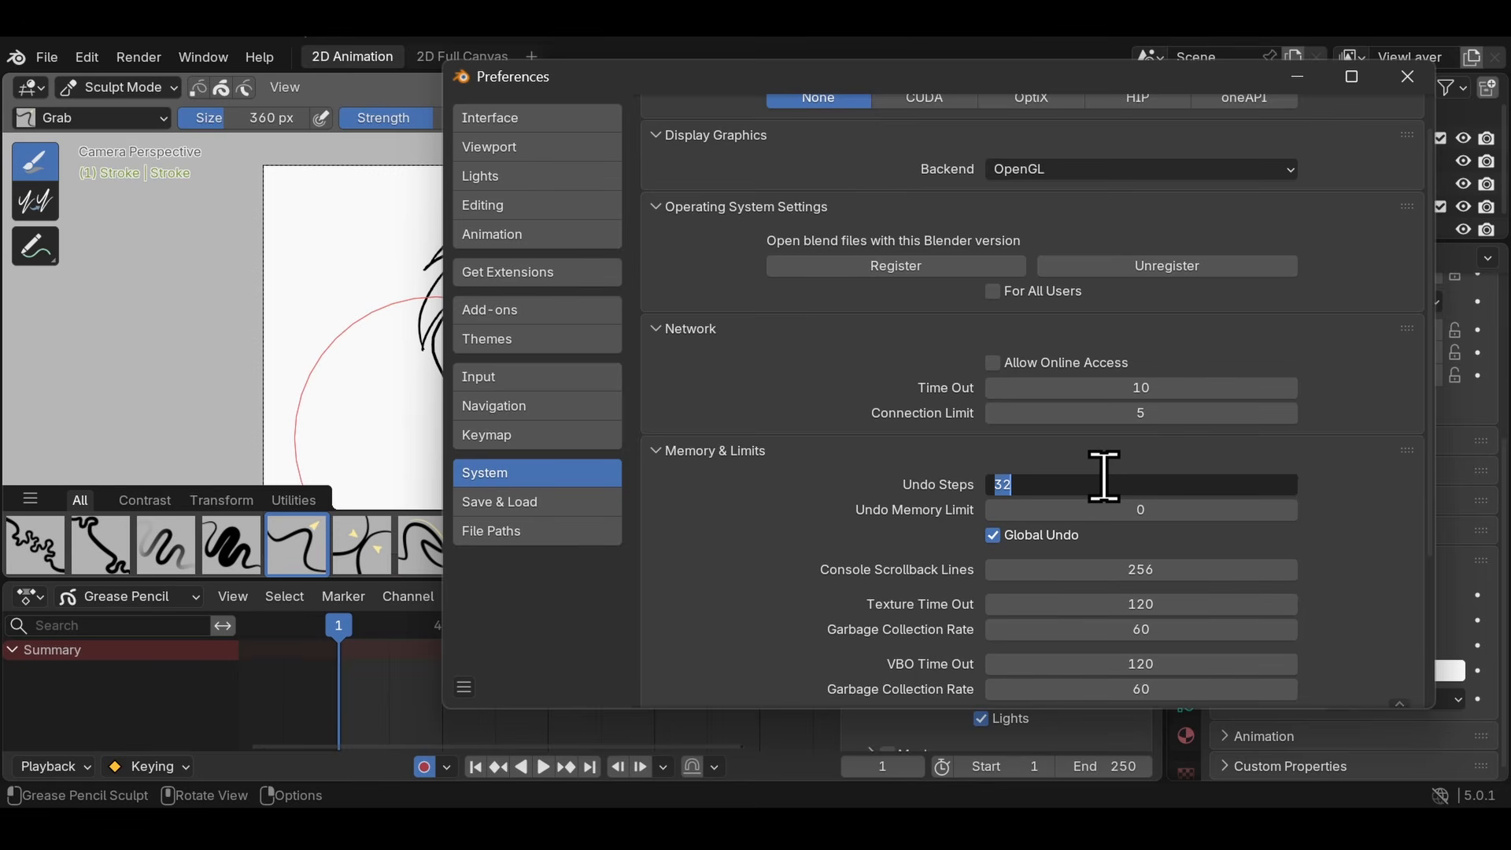
type("100")
key("Return")
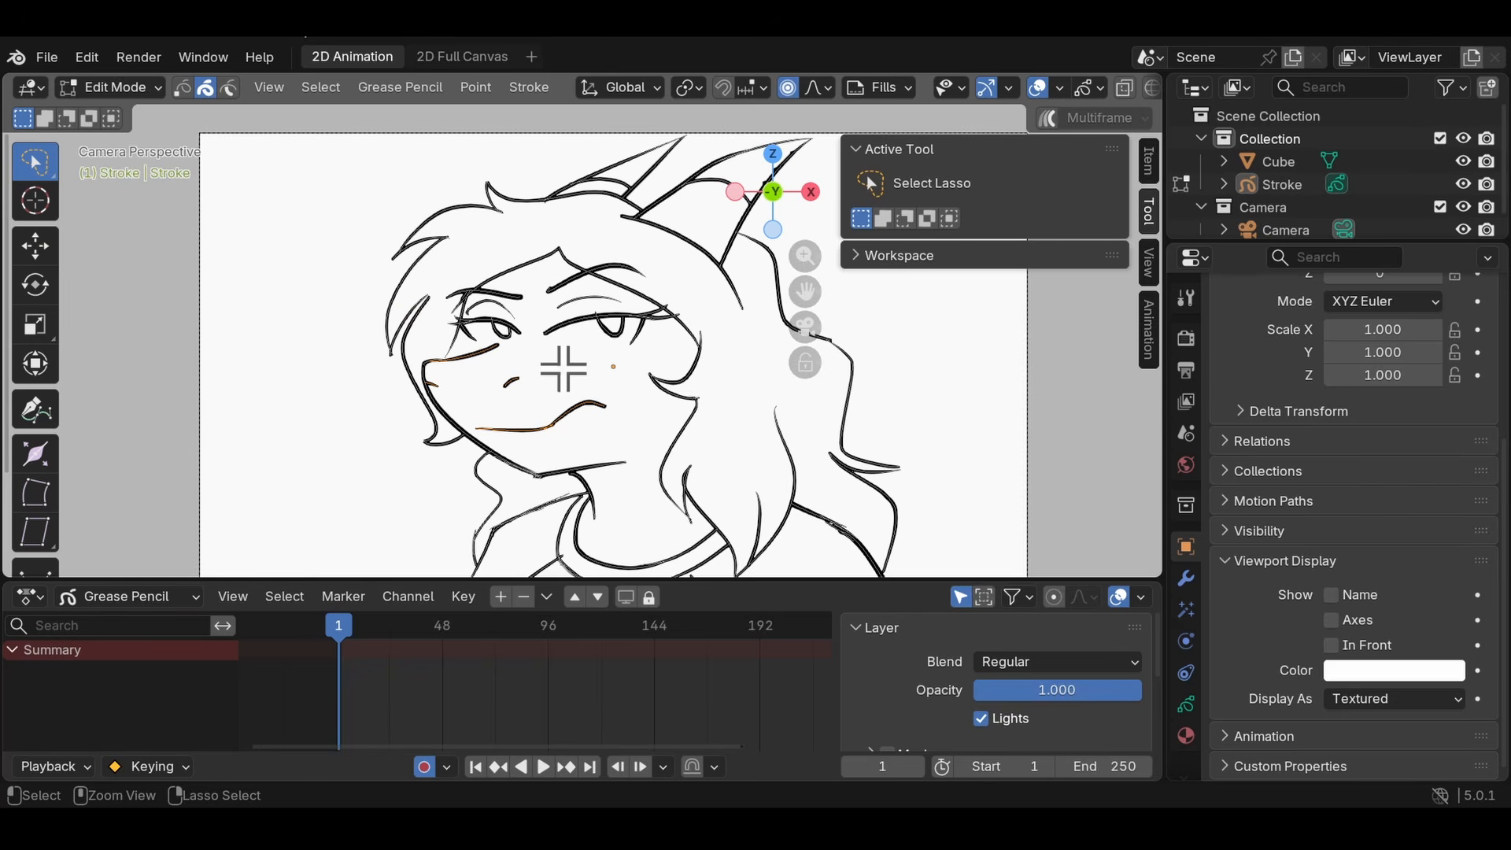
middle_click_drag(566, 369, 601, 361)
key("KP_0")
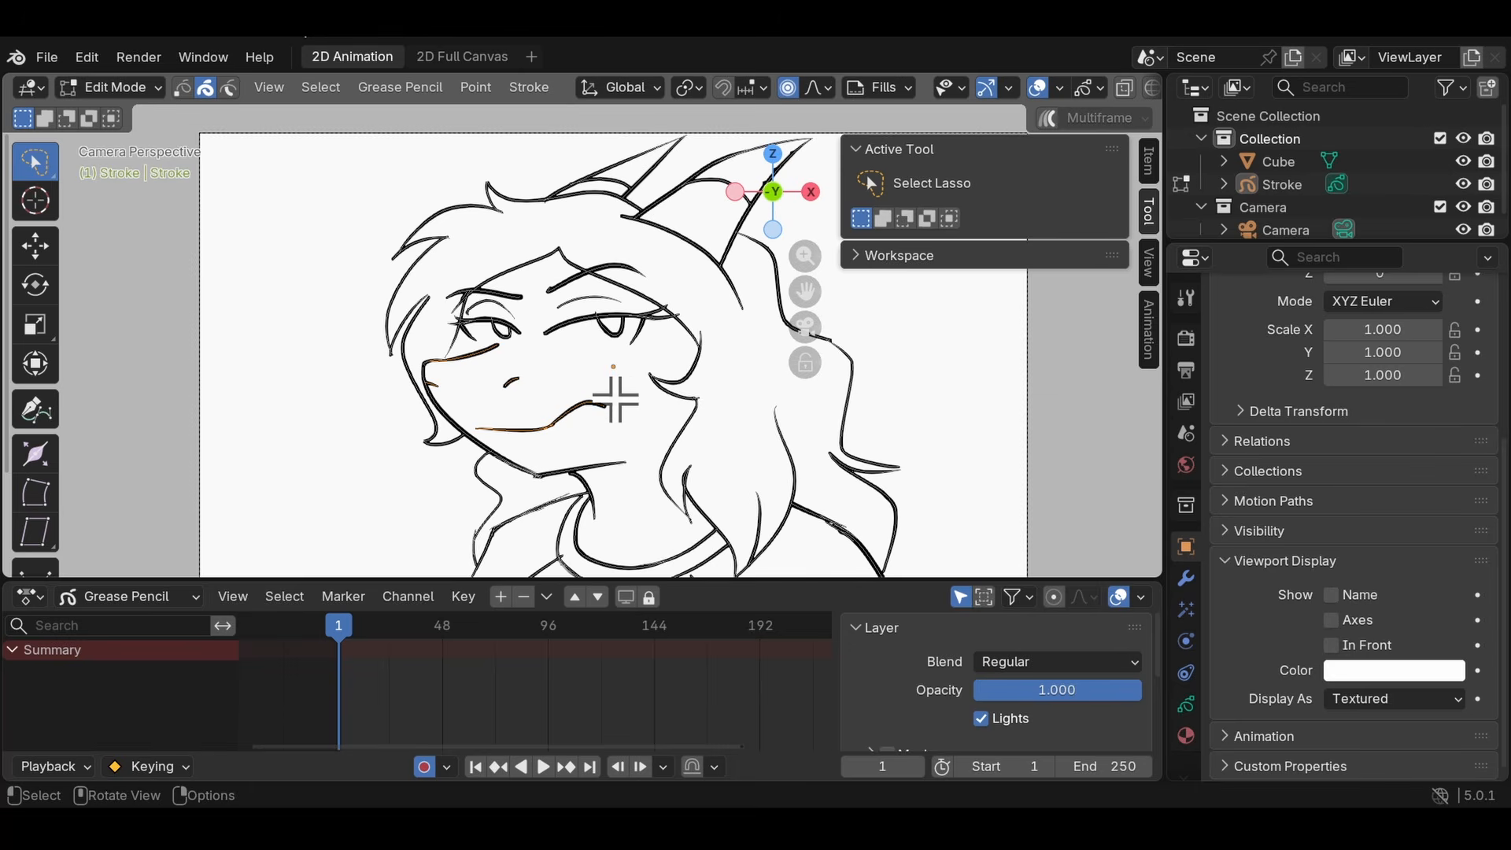
- Return to Sculpt Mode and heavily distort the face, ears and hair with the 360 px Grab brush
scroll(617, 394, "down", 2)
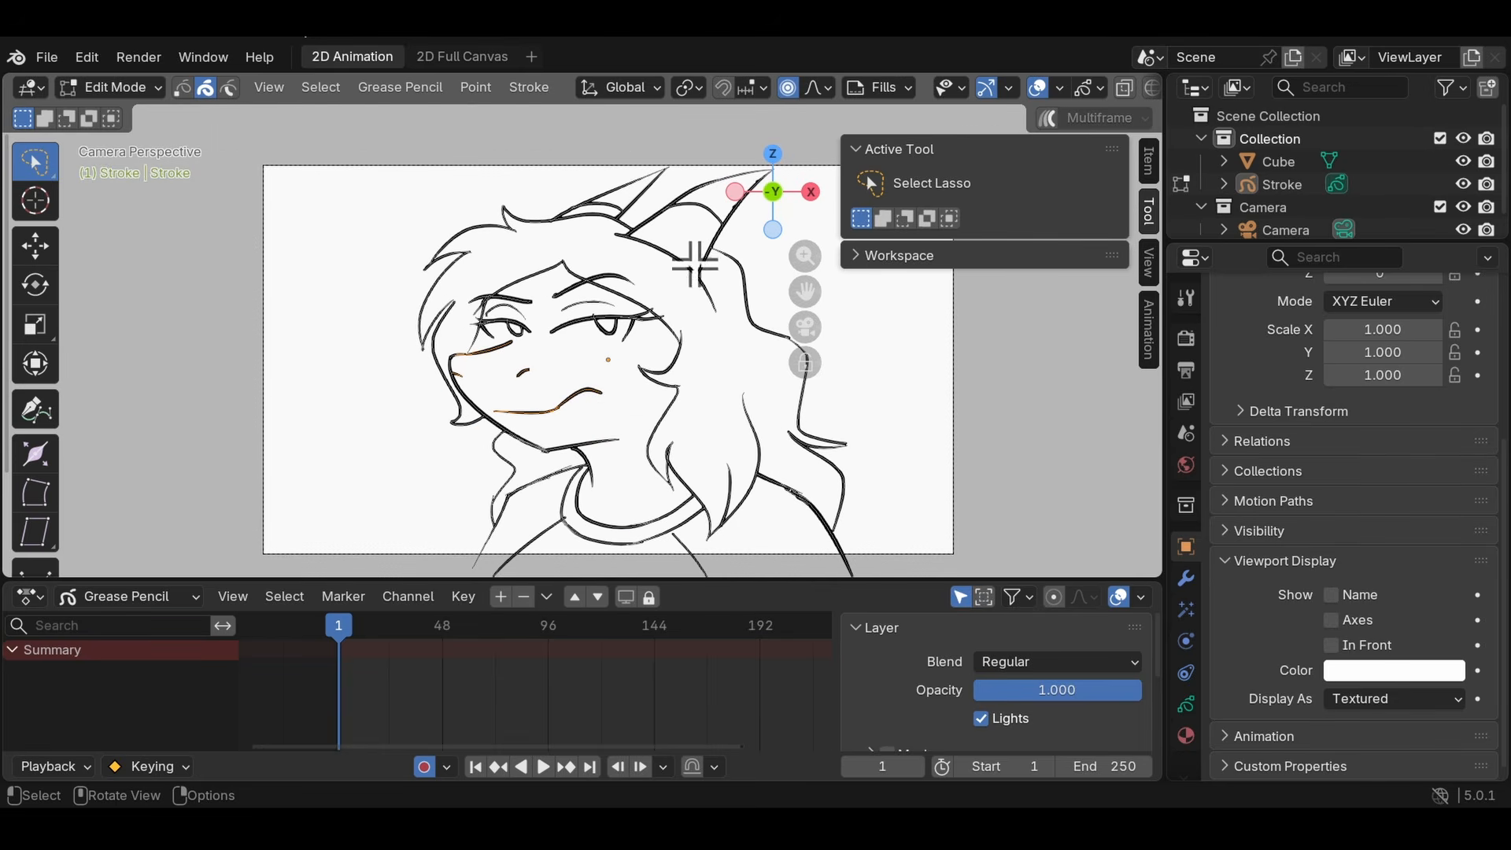
left_click(114, 87)
left_click(124, 161)
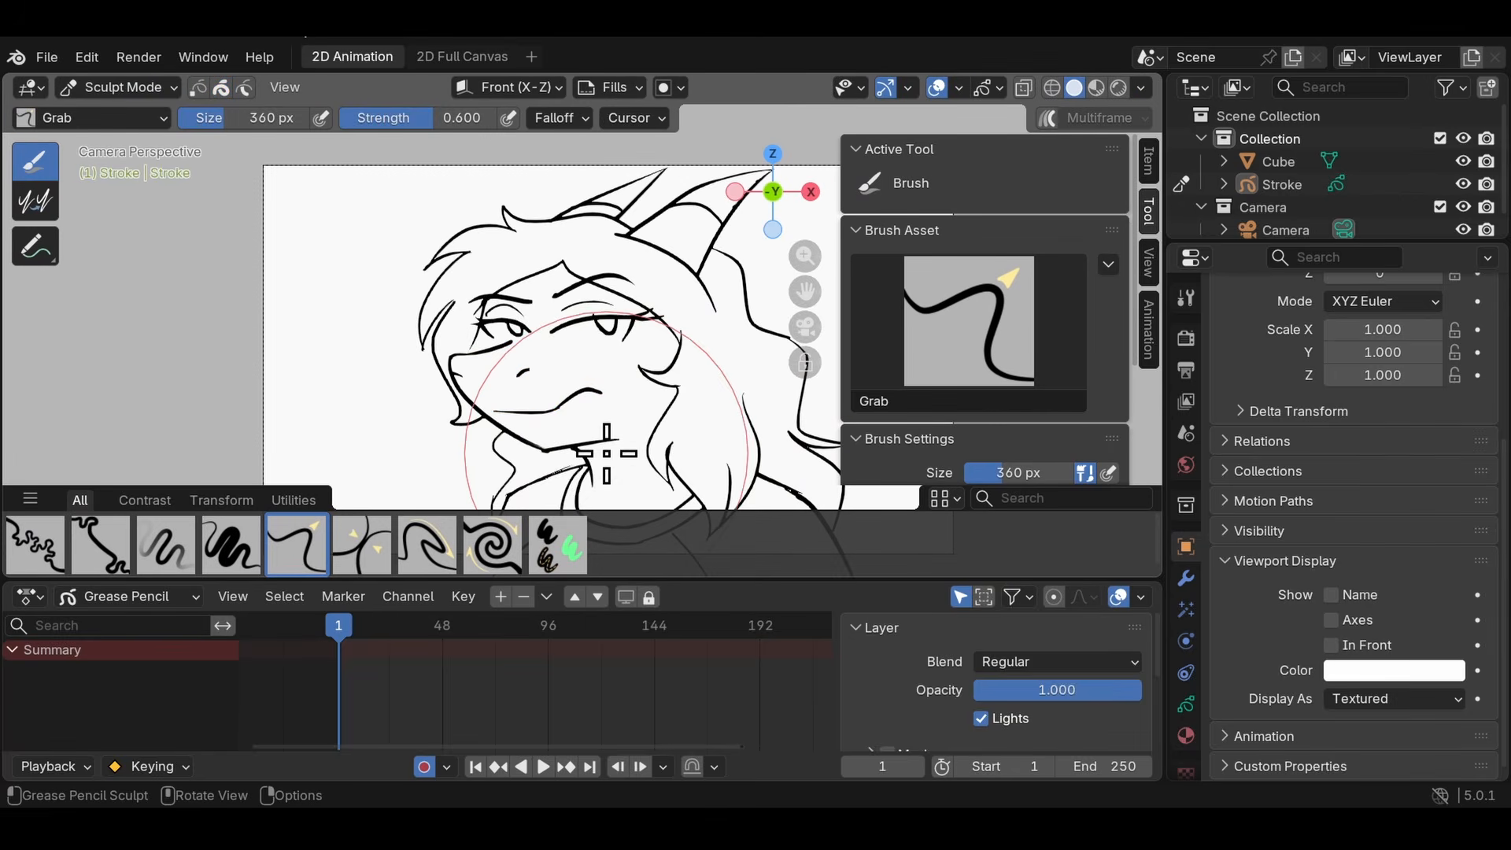
mouse_move(559, 375)
left_mouse_down()
mouse_move(493, 358)
mouse_move(499, 346)
mouse_move(484, 370)
mouse_move(523, 422)
mouse_move(510, 371)
mouse_move(581, 354)
mouse_move(580, 438)
mouse_move(499, 499)
mouse_move(659, 338)
mouse_move(506, 270)
mouse_move(551, 411)
mouse_move(634, 496)
mouse_move(614, 249)
mouse_move(640, 404)
mouse_move(543, 354)
mouse_move(511, 314)
left_mouse_up()
scroll(348, 228, "down", 1)
- Switch to Edit Mode and delete all the strokes of the distorted drawing to leave an empty canvas
left_click(116, 88)
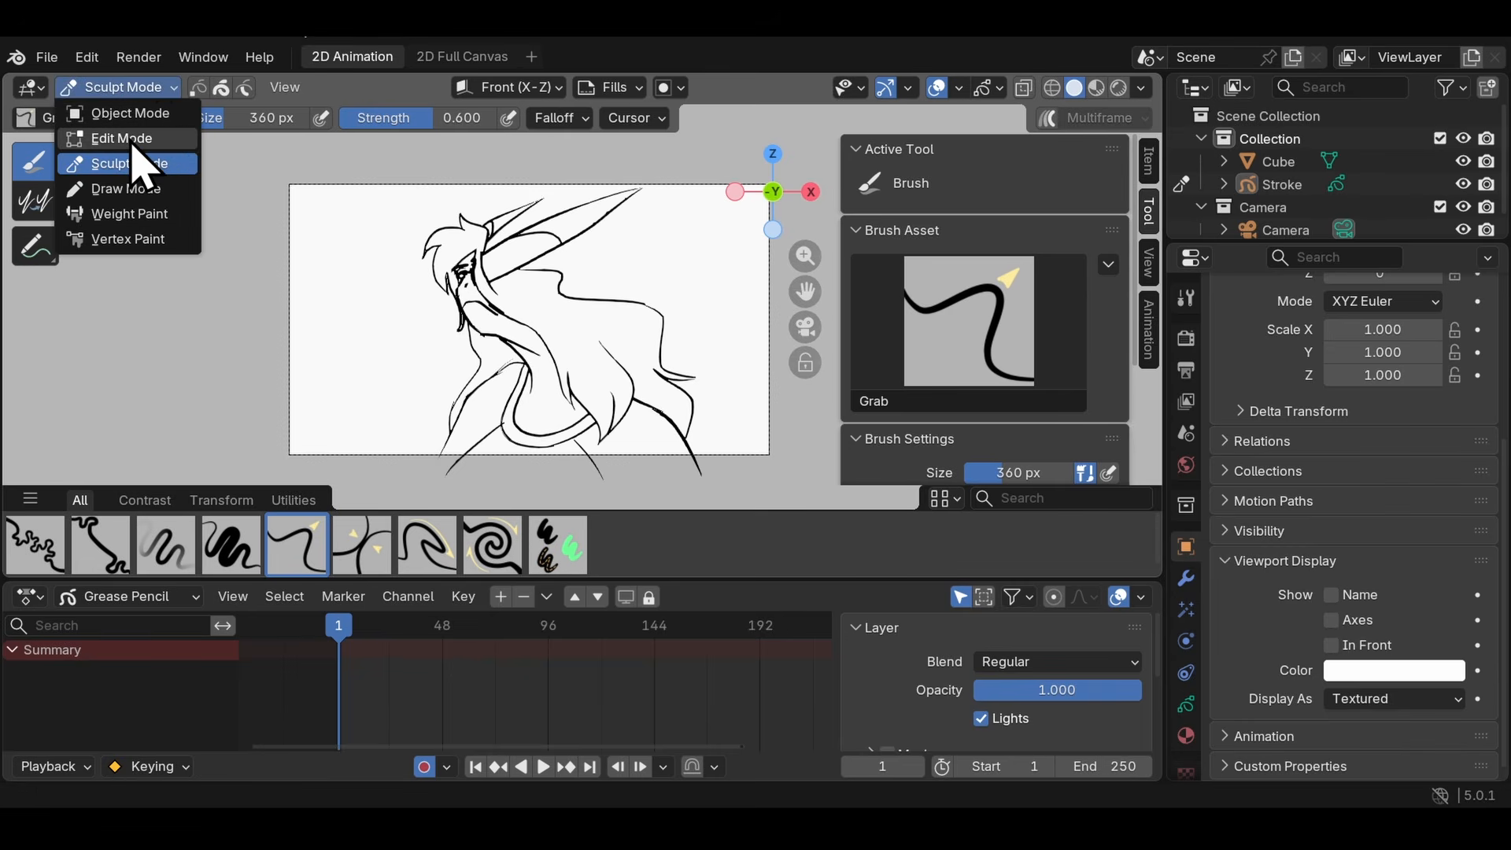
left_click(125, 140)
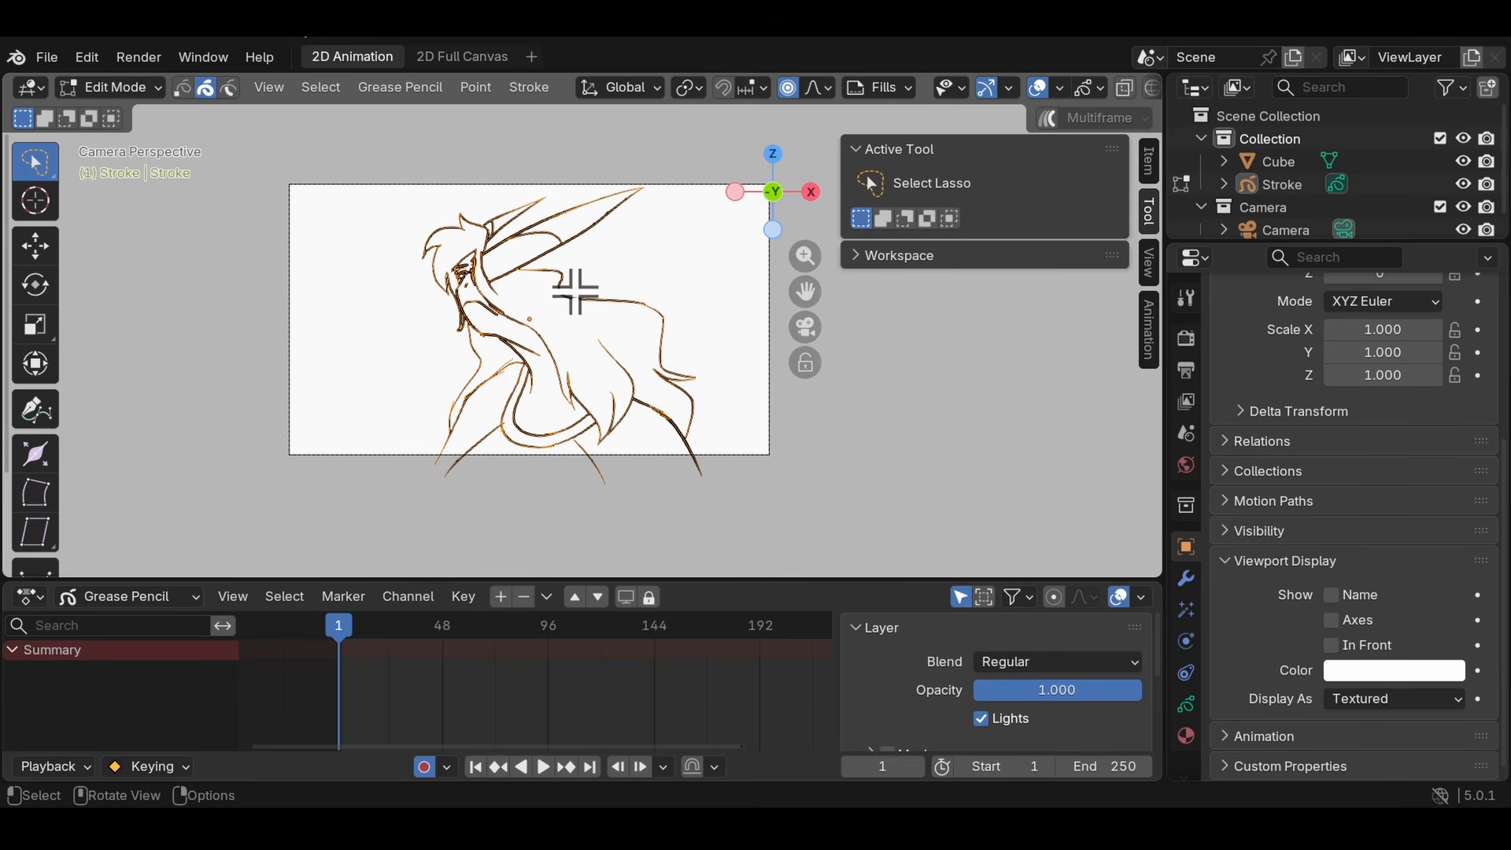
mouse_move(575, 291)
middle_mouse_down("shift")
mouse_move(611, 423)
mouse_move(614, 347)
mouse_move(580, 337)
middle_mouse_up("shift")
scroll(614, 347, "up", 2)
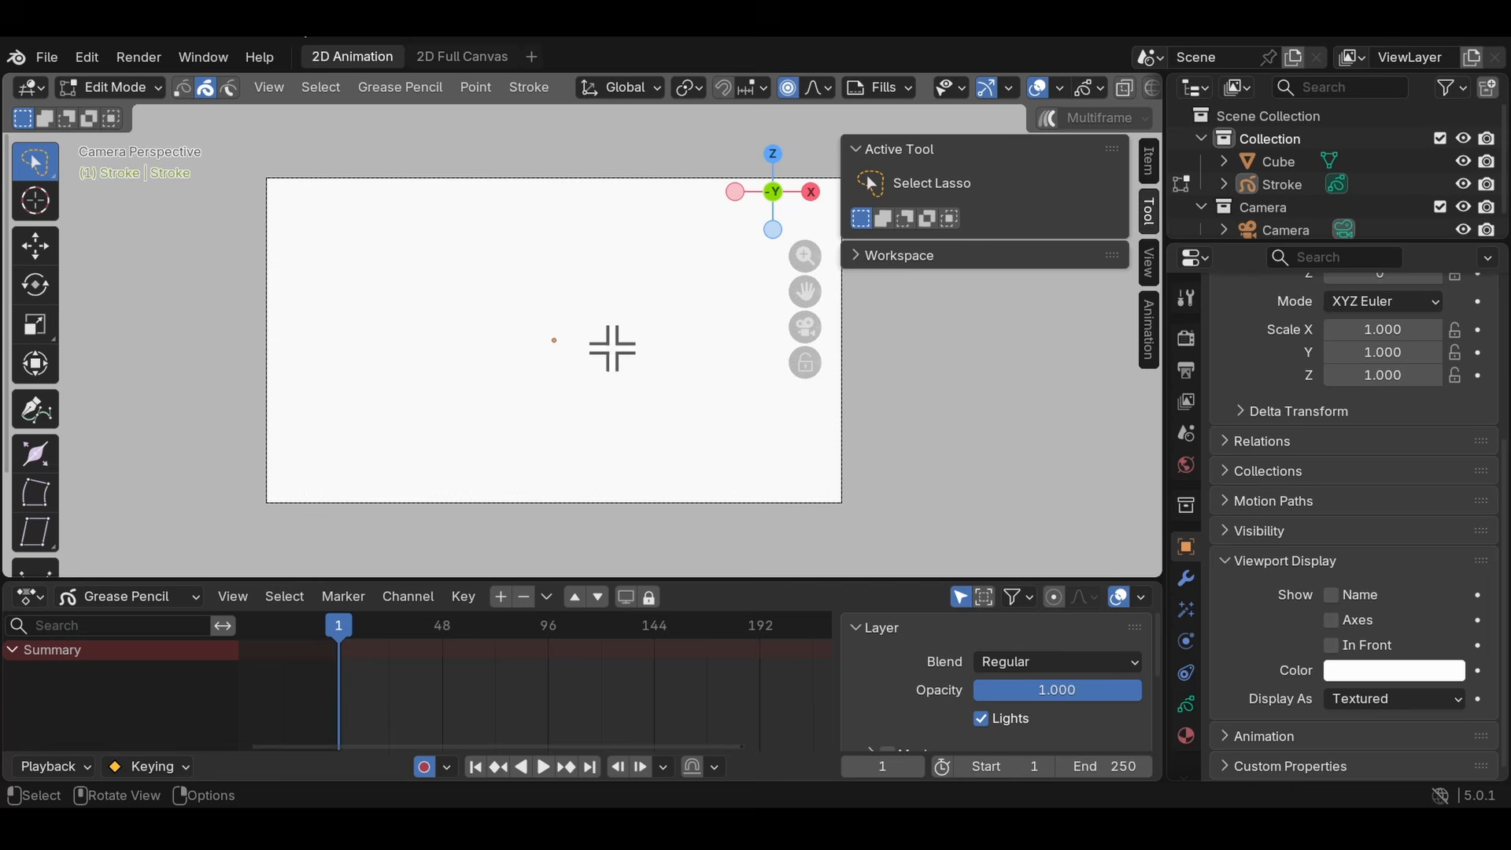
key("n")
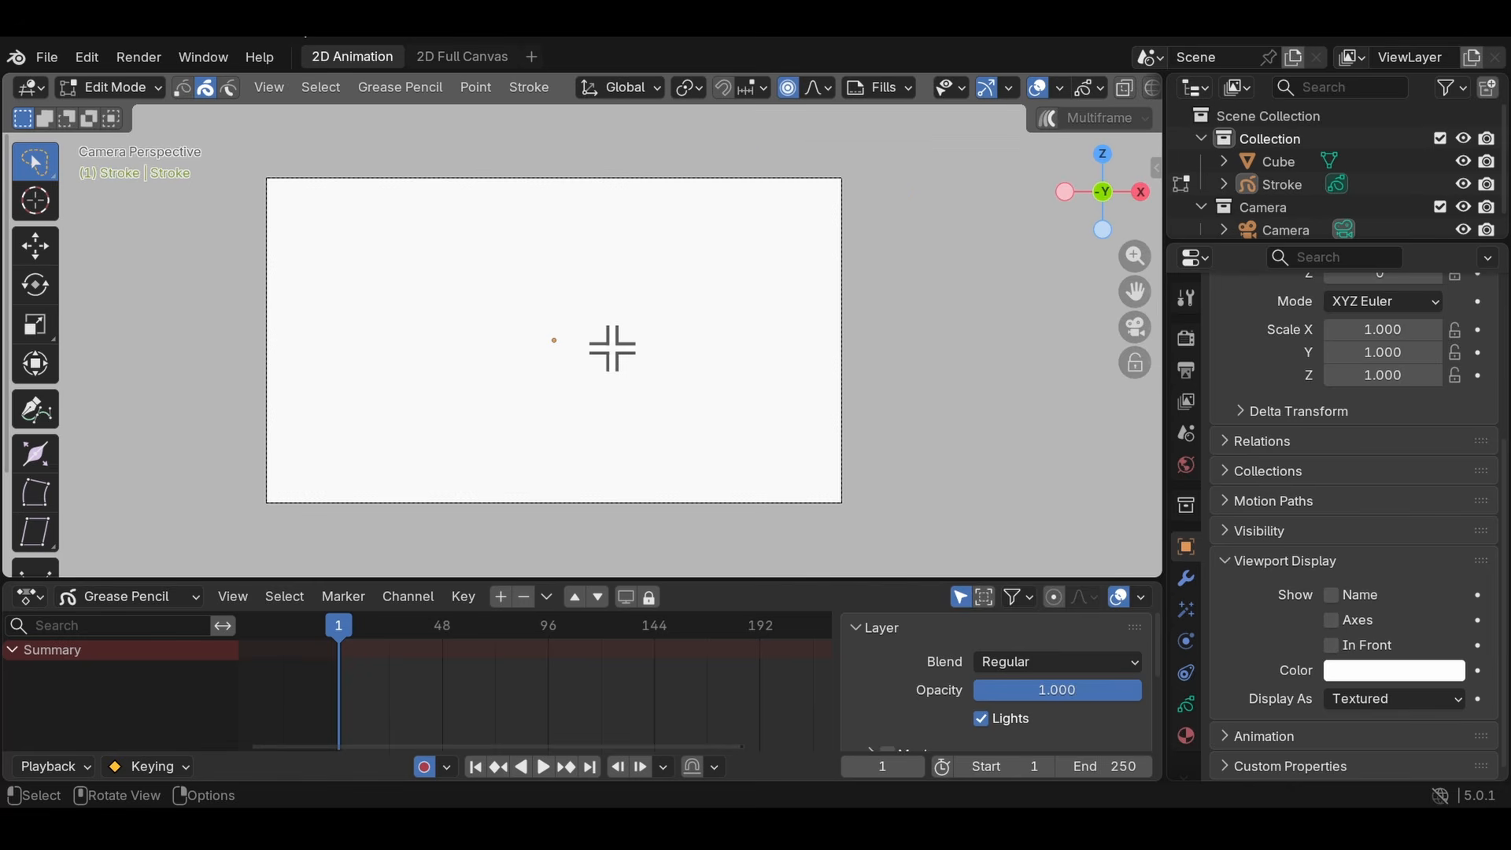
- Hide the viewport's toolbar and sidebar and the timeline's sidebar, returning to Draw Mode
key("y")
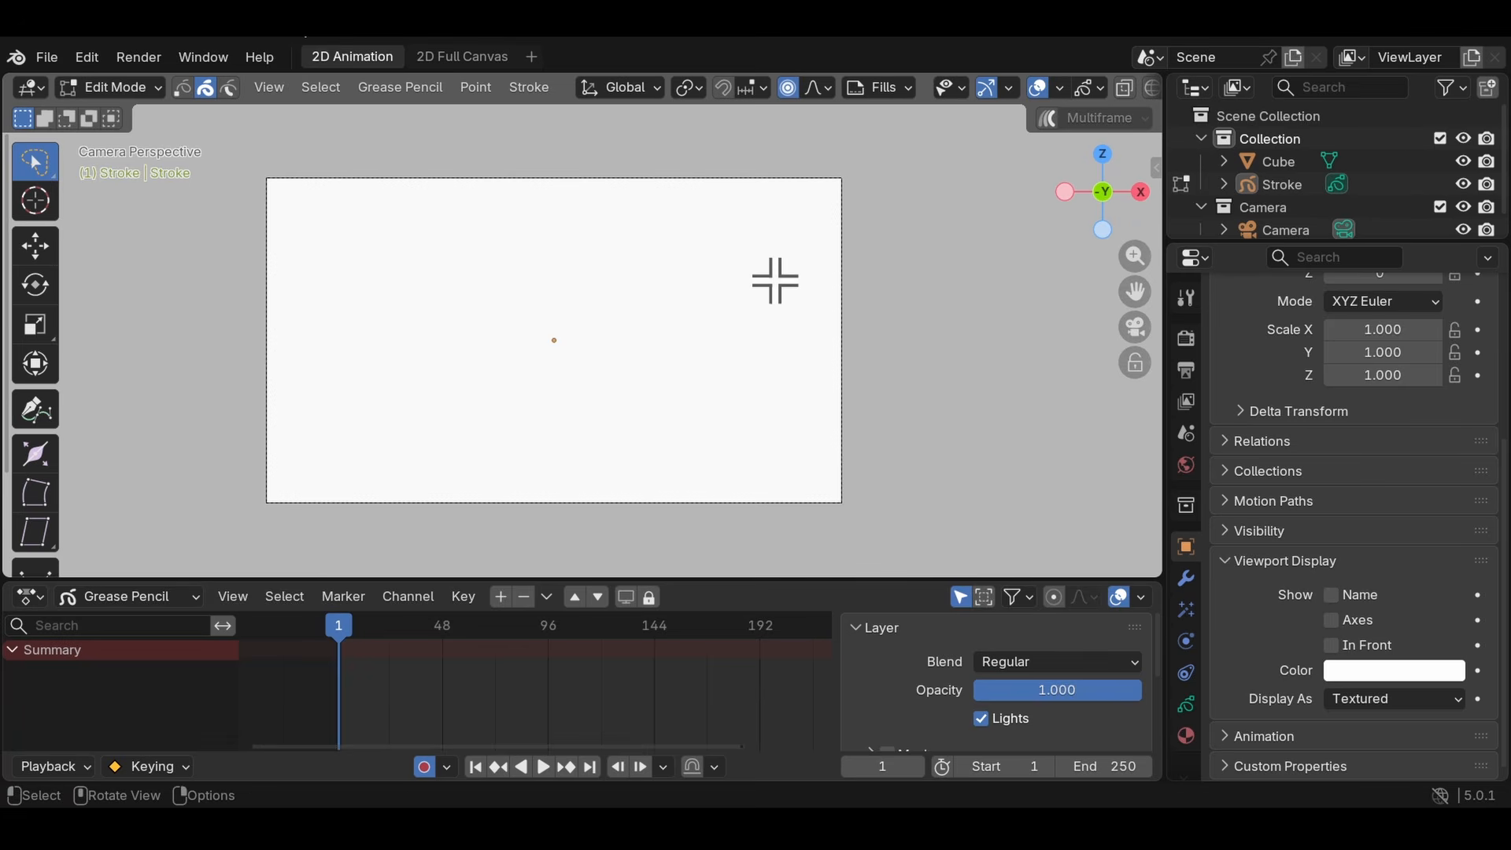
key("n")
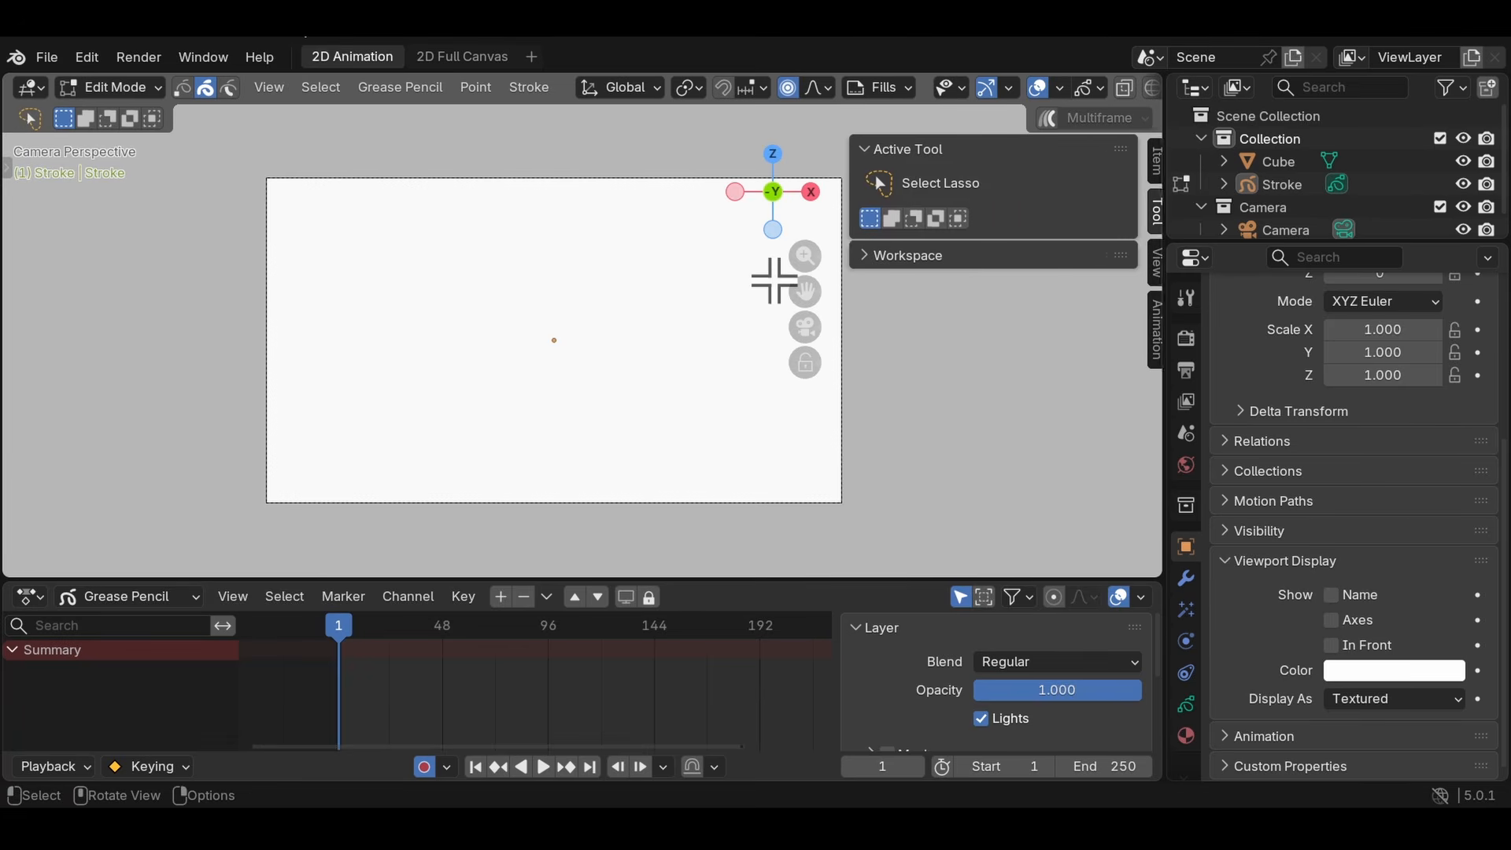
key("n")
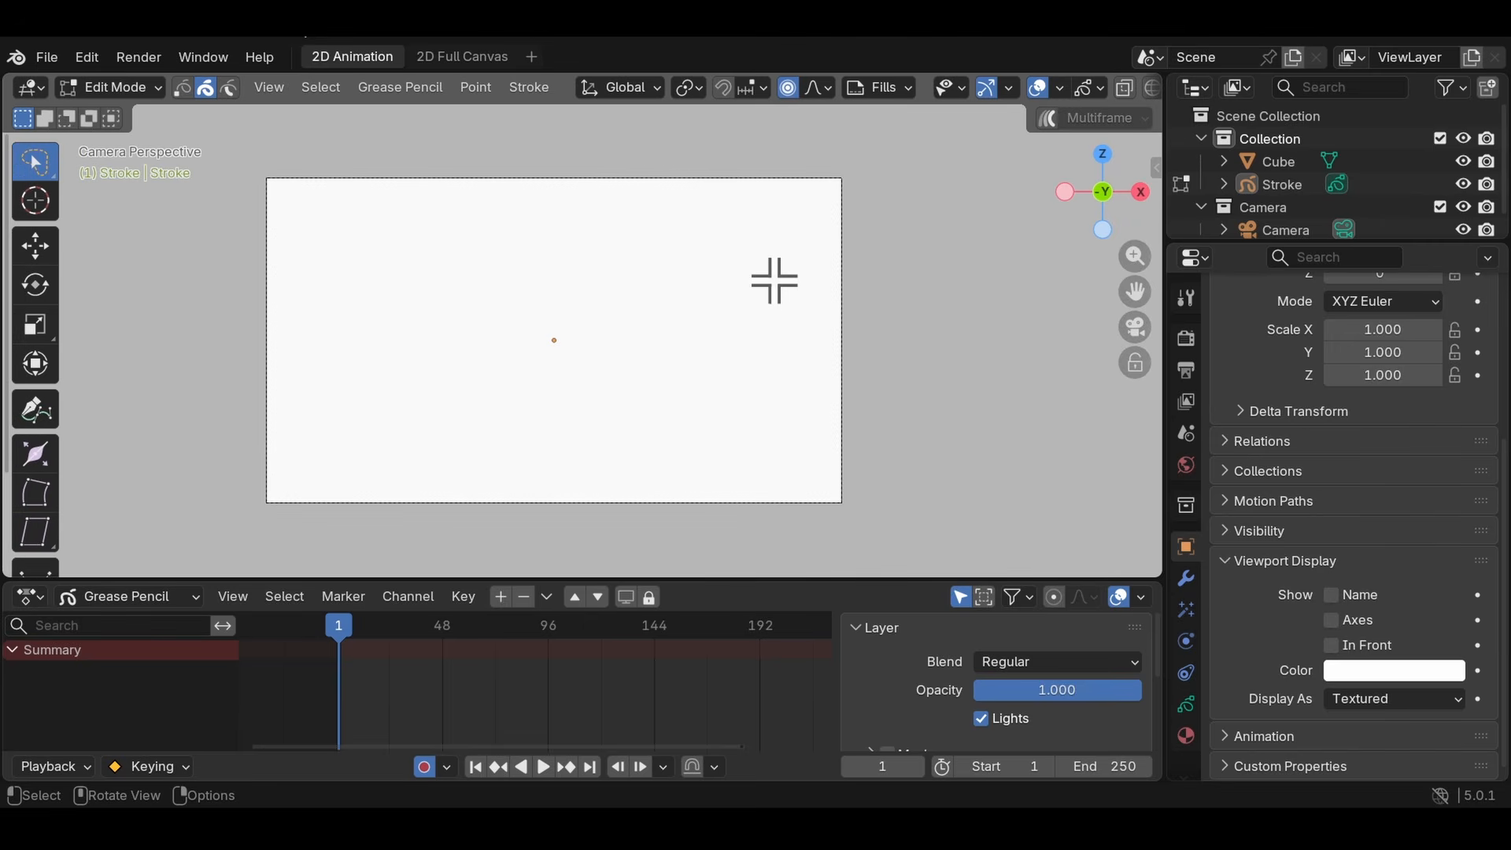
key("t")
key("n")
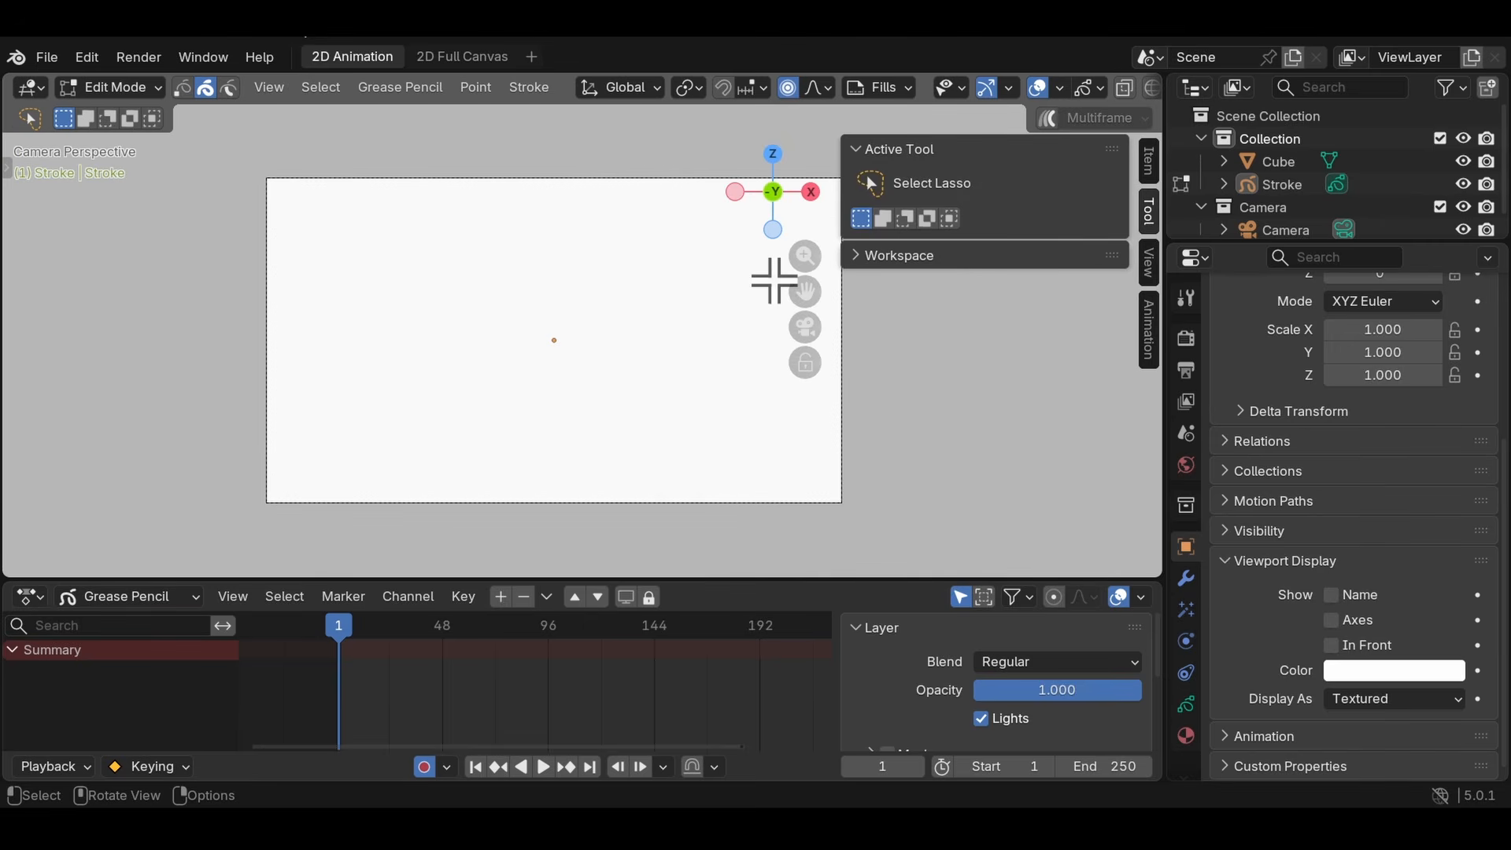
key("n")
key("Tab")
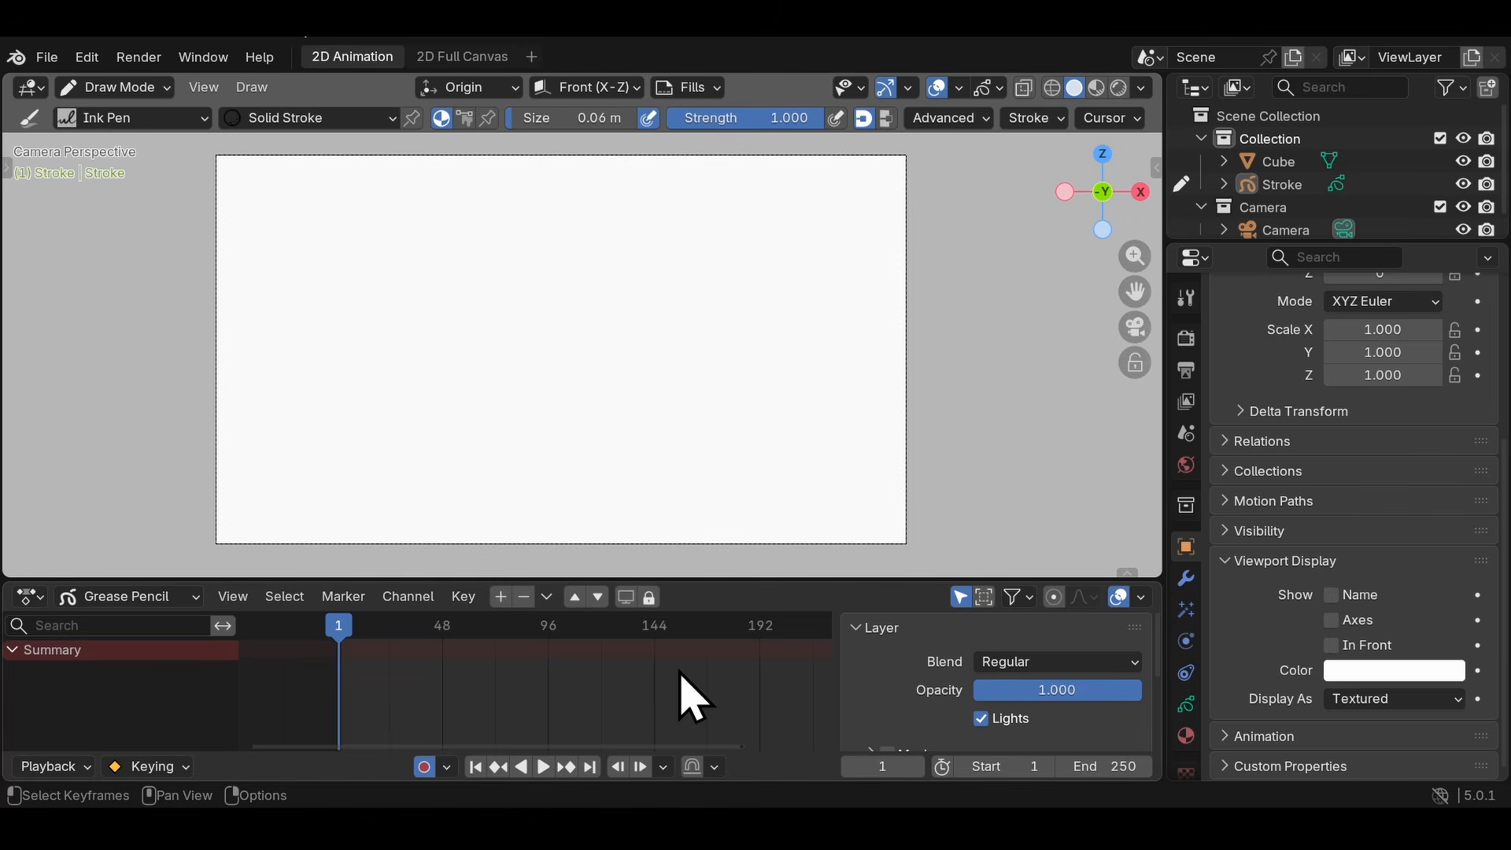
key("ctrl+bracketright")
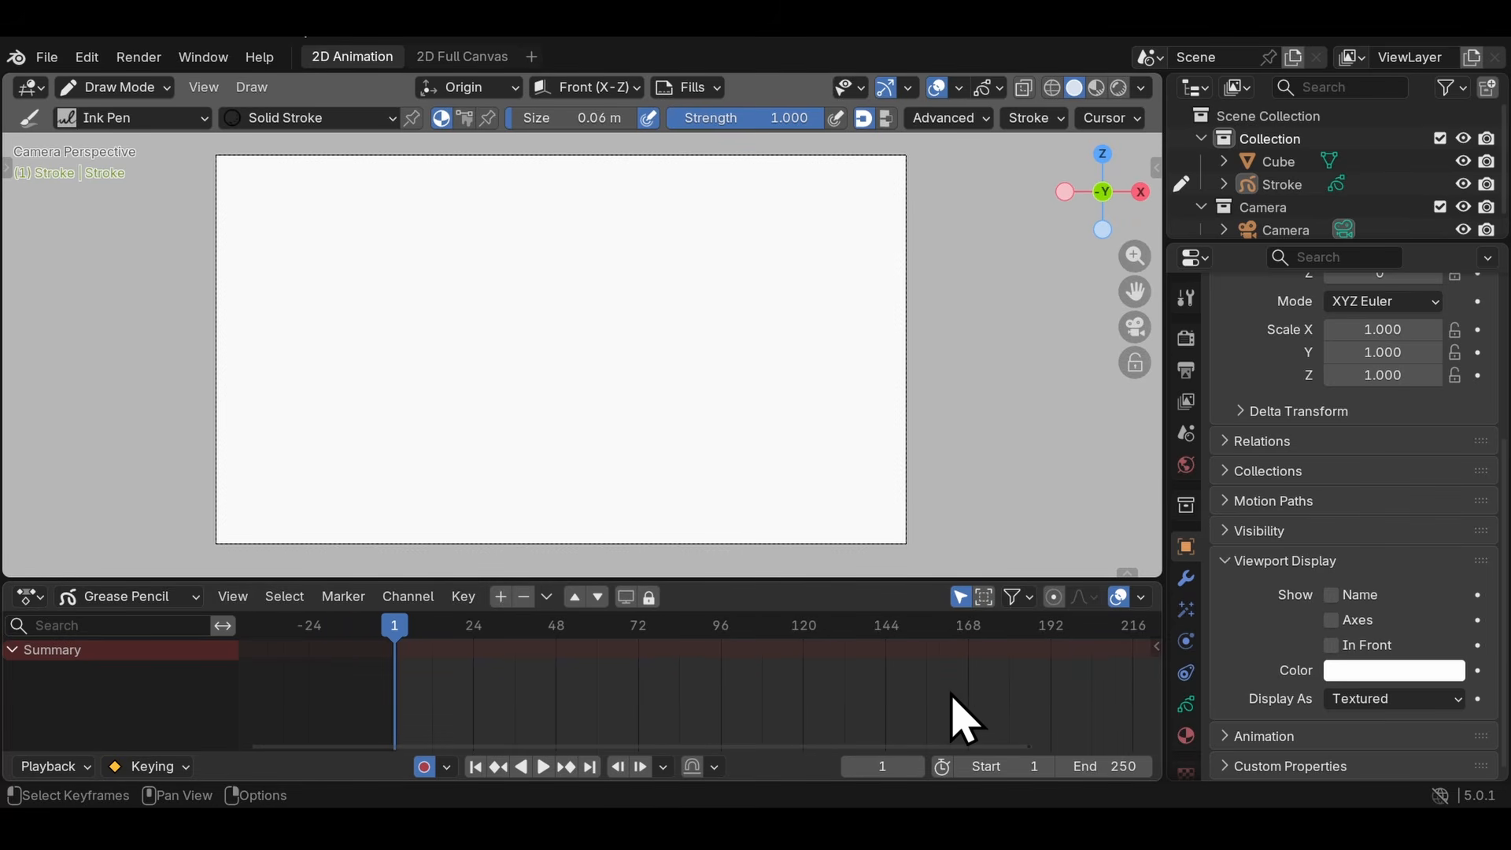
- Select the Stroke object in the Outliner so its layer channels are listed in the Grease Pencil dope sheet
left_click_drag(406, 628, 26, 666)
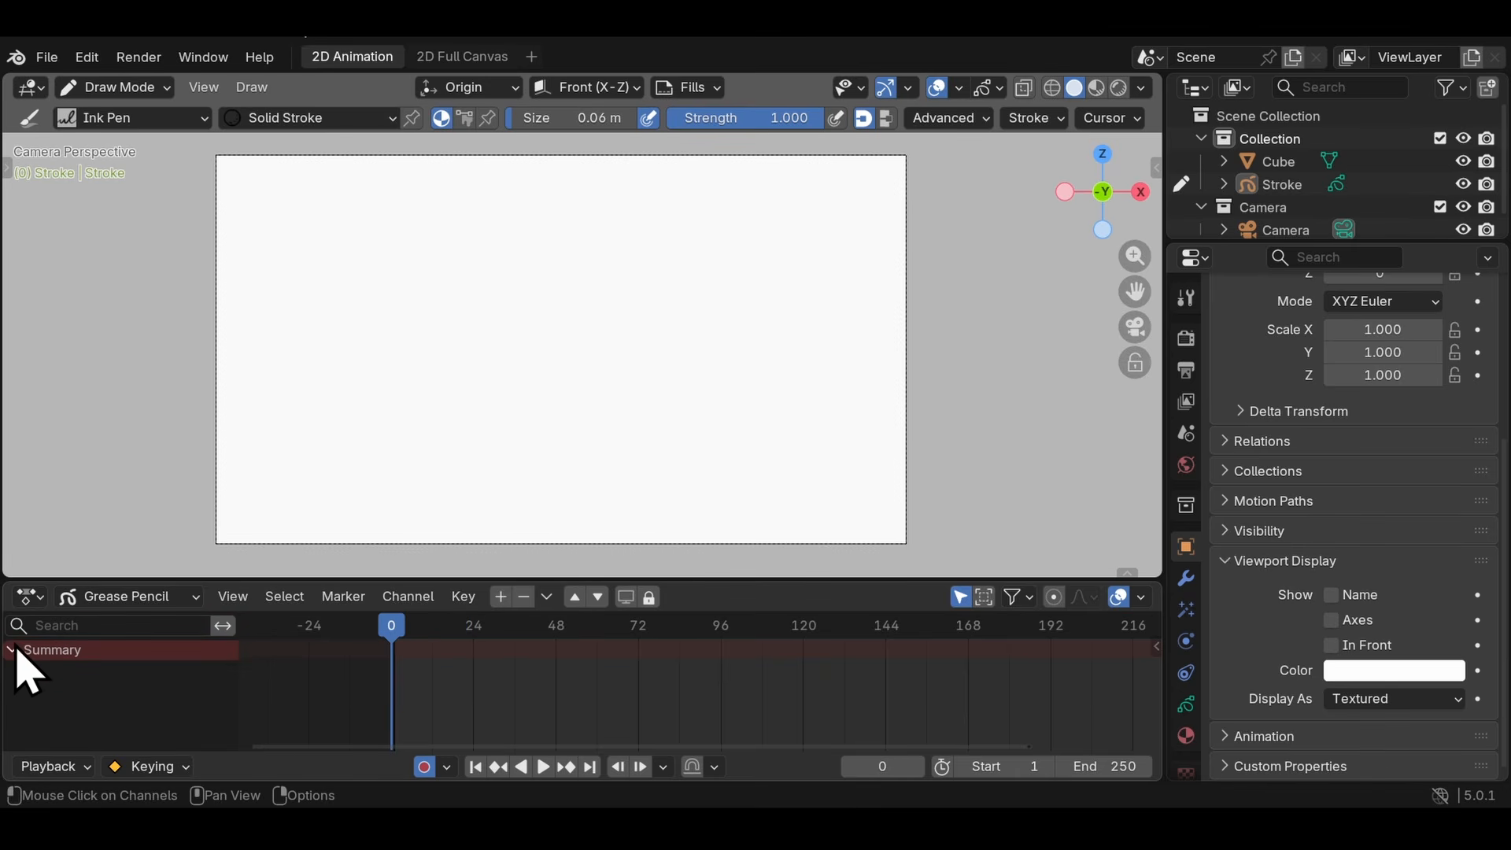
left_click(1283, 189)
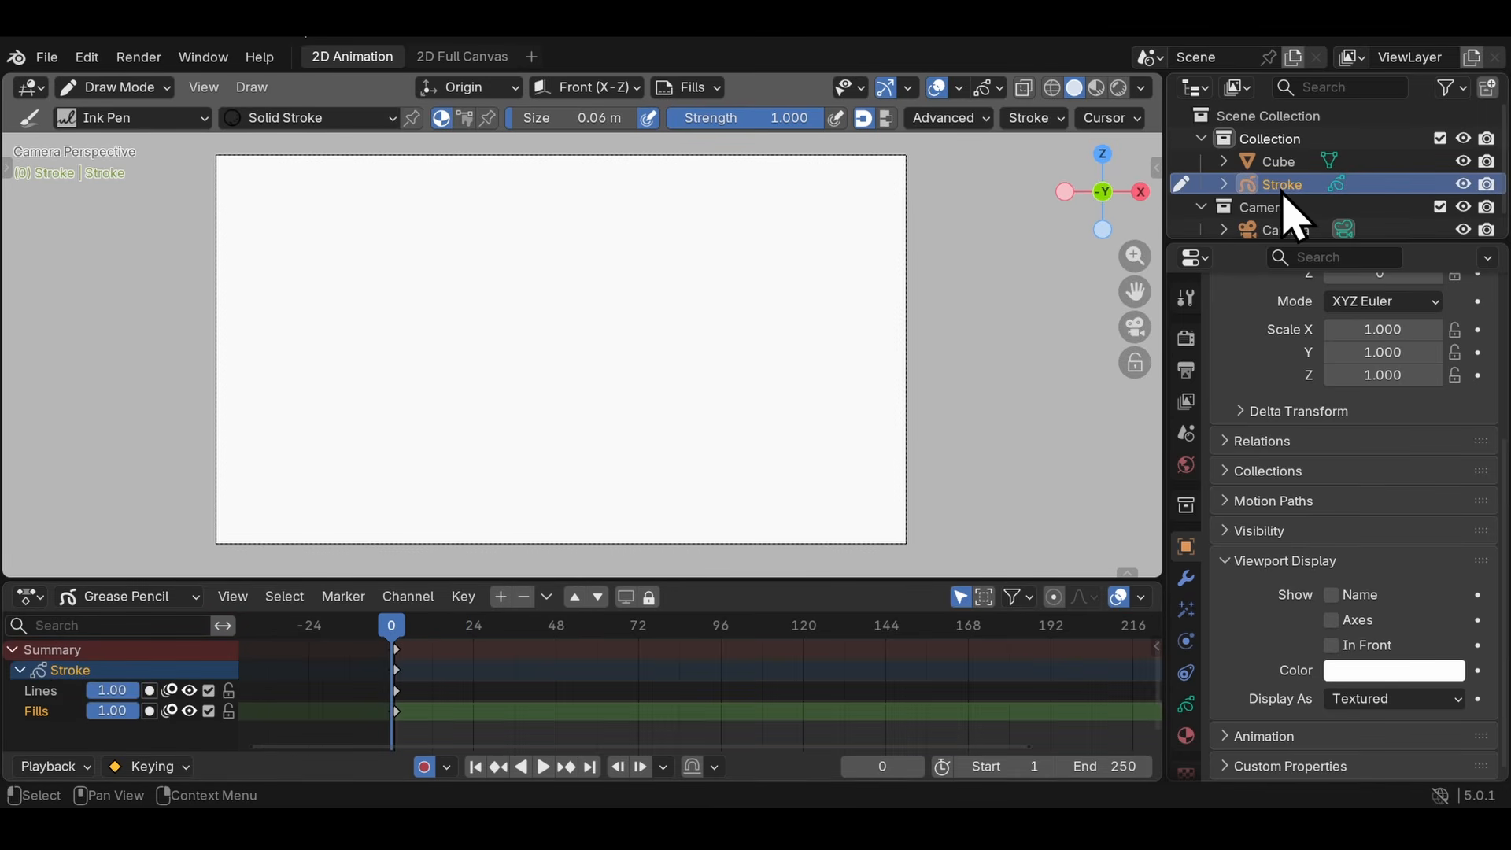
left_click(23, 656)
left_click(23, 657)
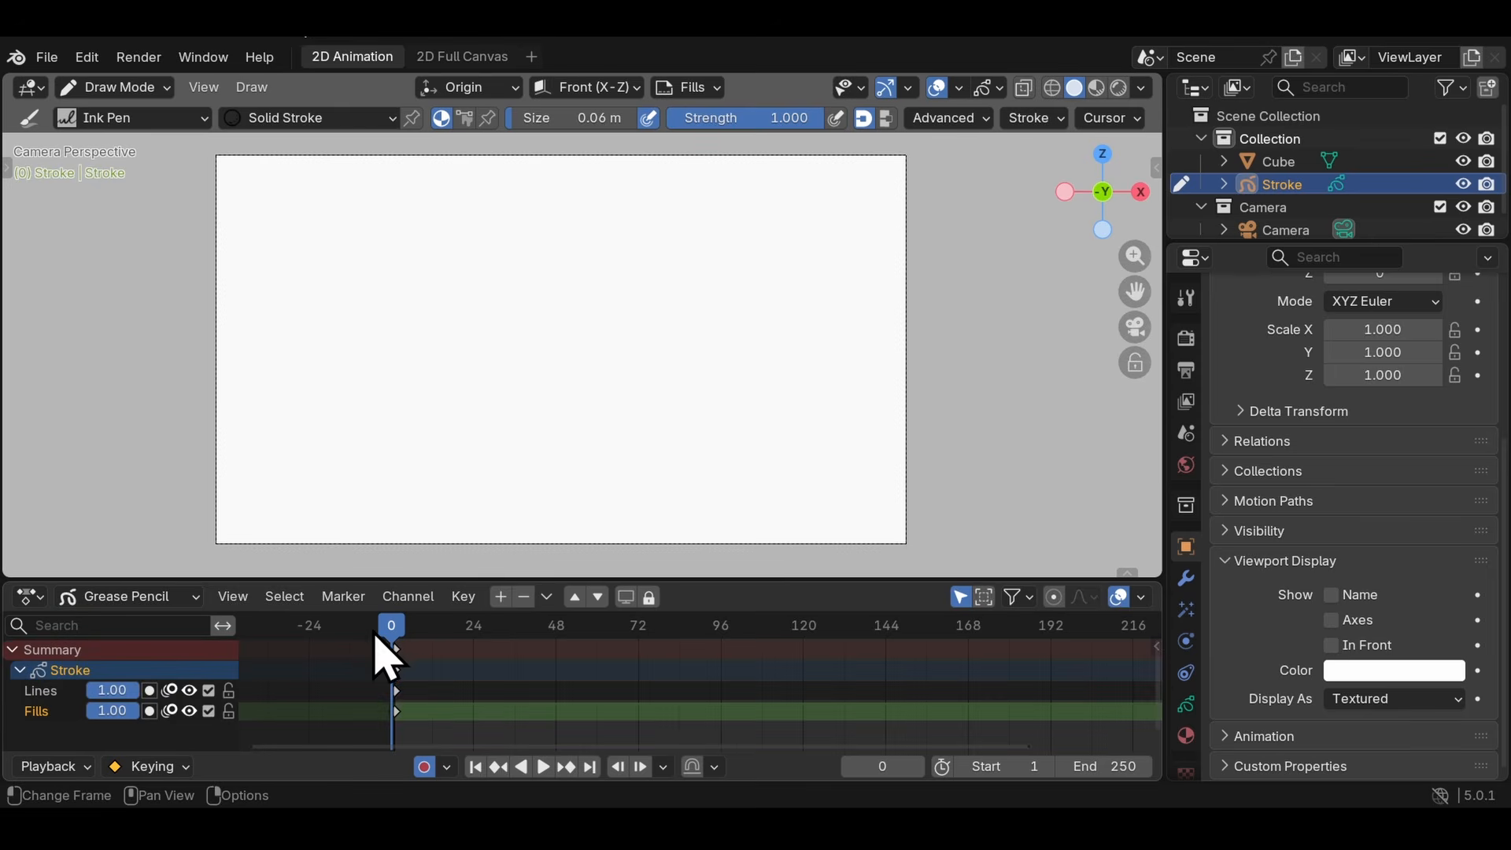
left_click(173, 606)
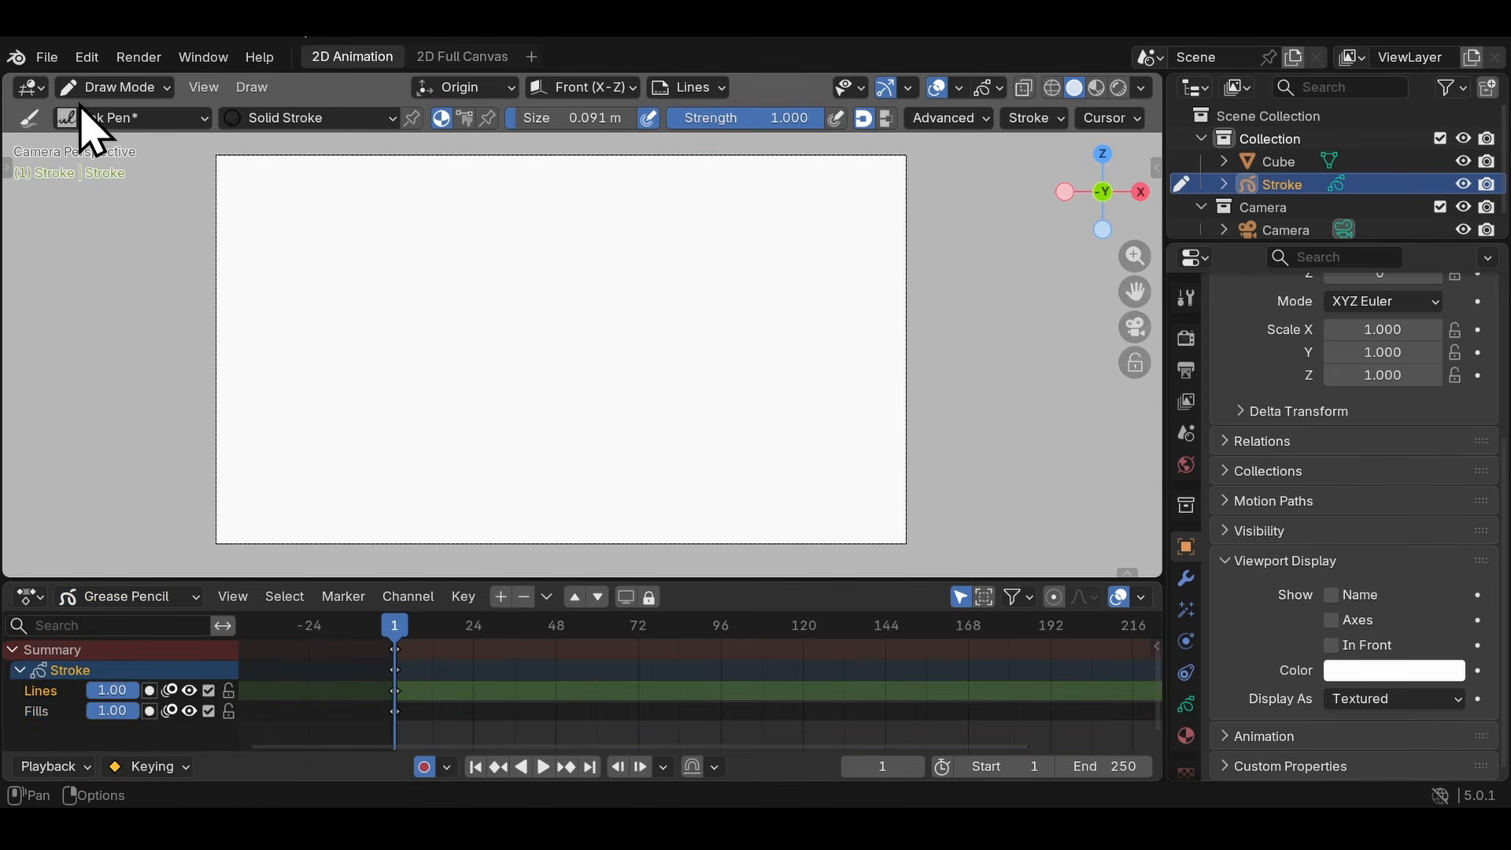
- Choose the Pencil brush with strength 0.891 and sketch a shaded ball high on the canvas at frame 1
left_click(83, 118)
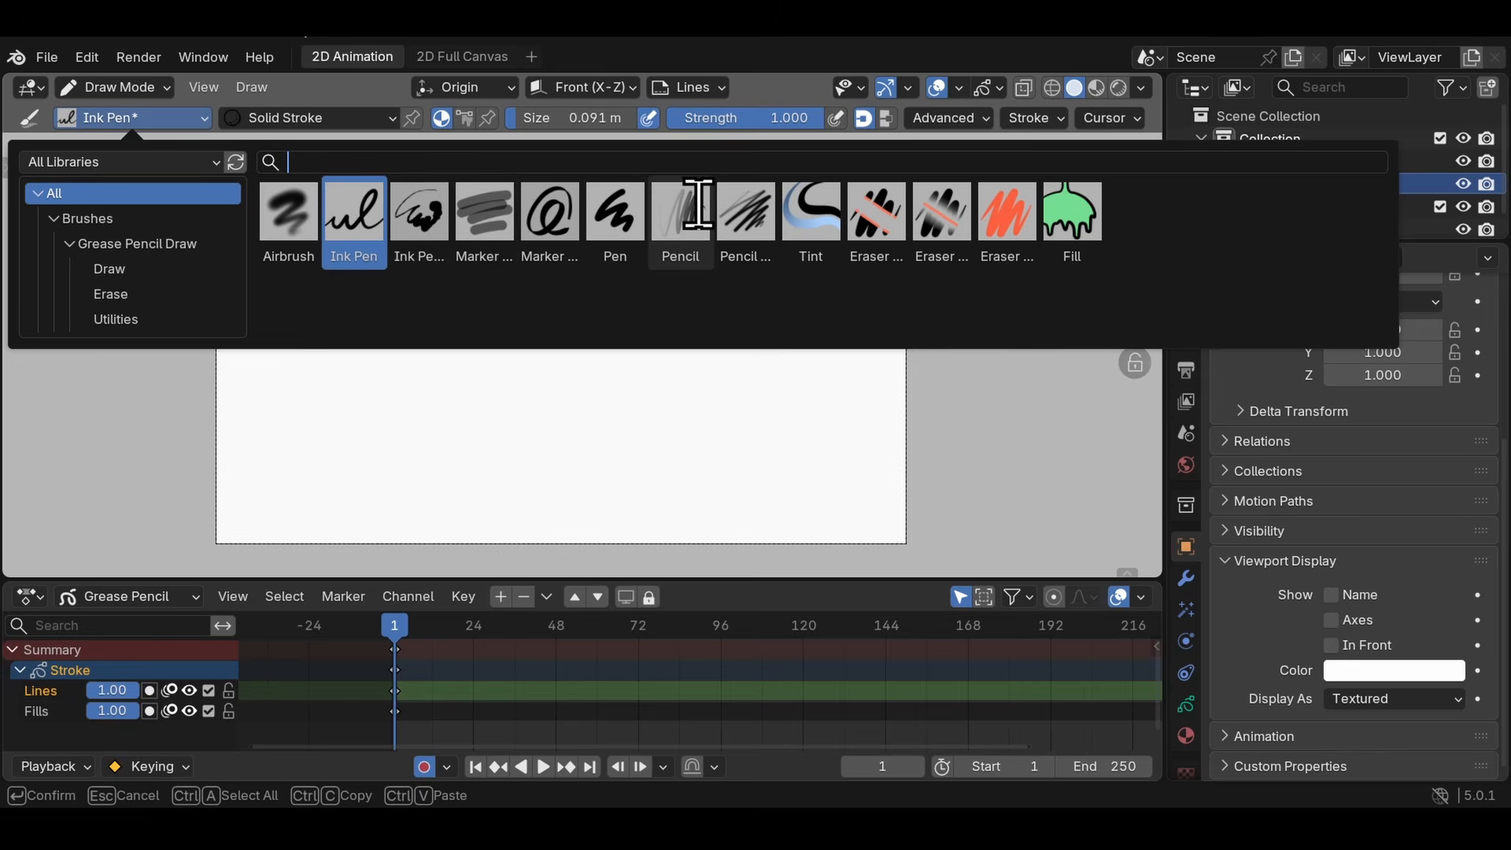
left_click(682, 214)
left_click_drag(769, 118, 814, 118)
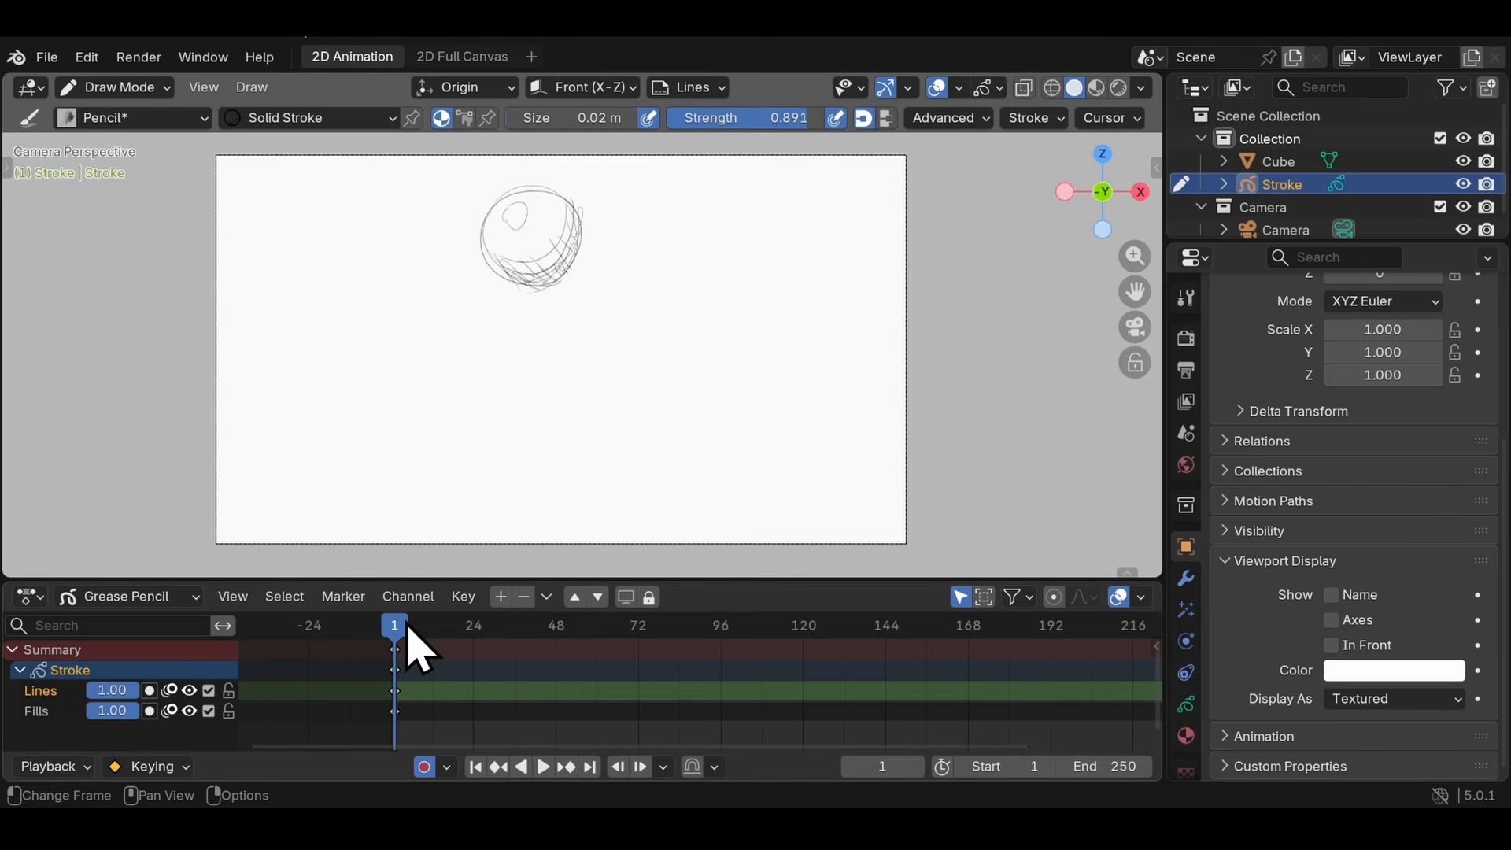
- Sketch a vertically stretched falling ball at frame 30 and a wide flattened ball on the ground at frame 55
left_click_drag(409, 634, 489, 629)
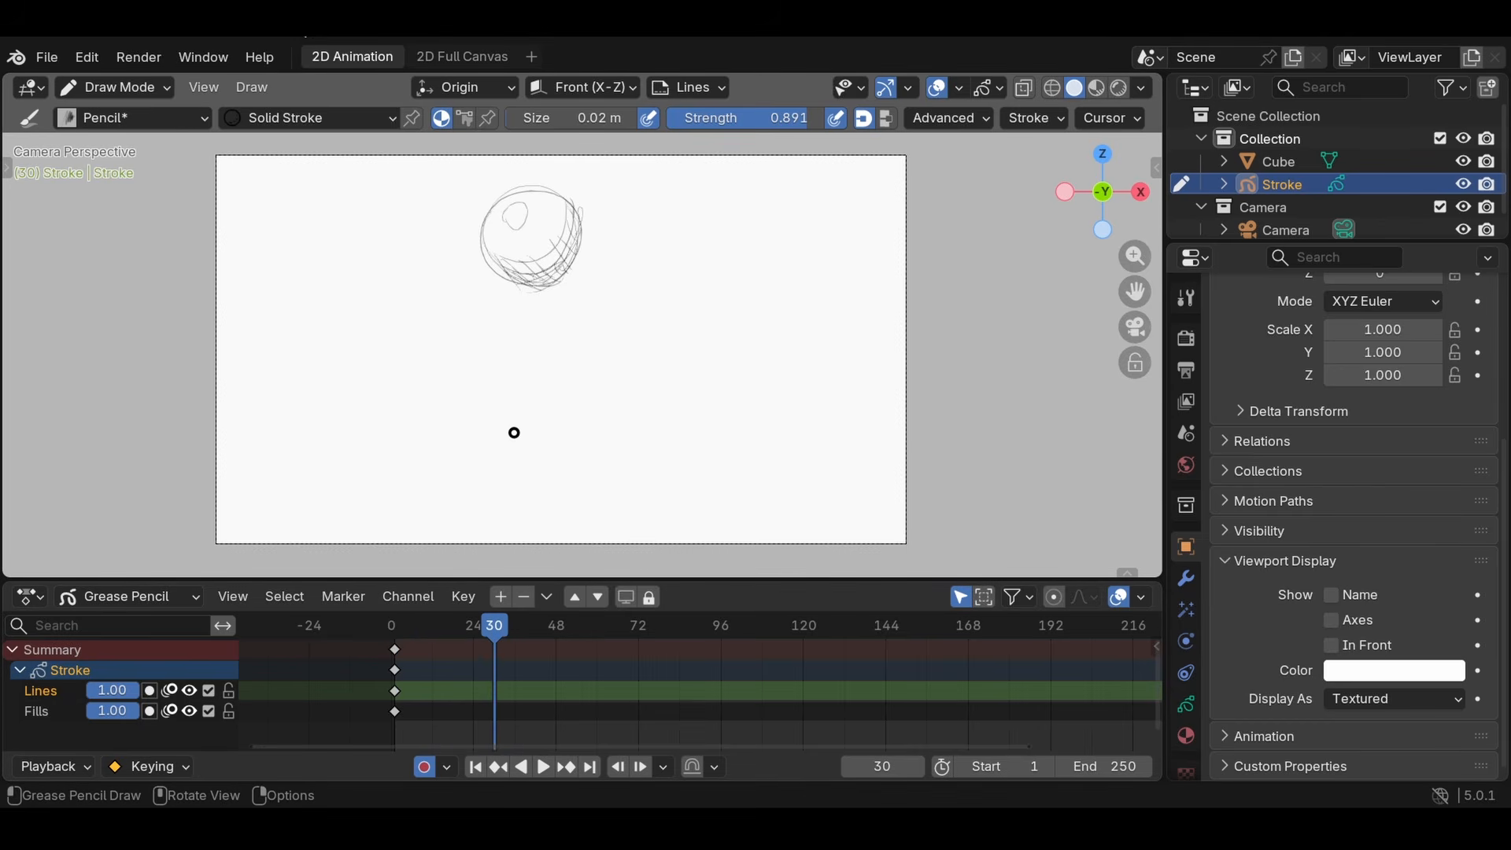
left_click_drag(520, 464, 517, 361)
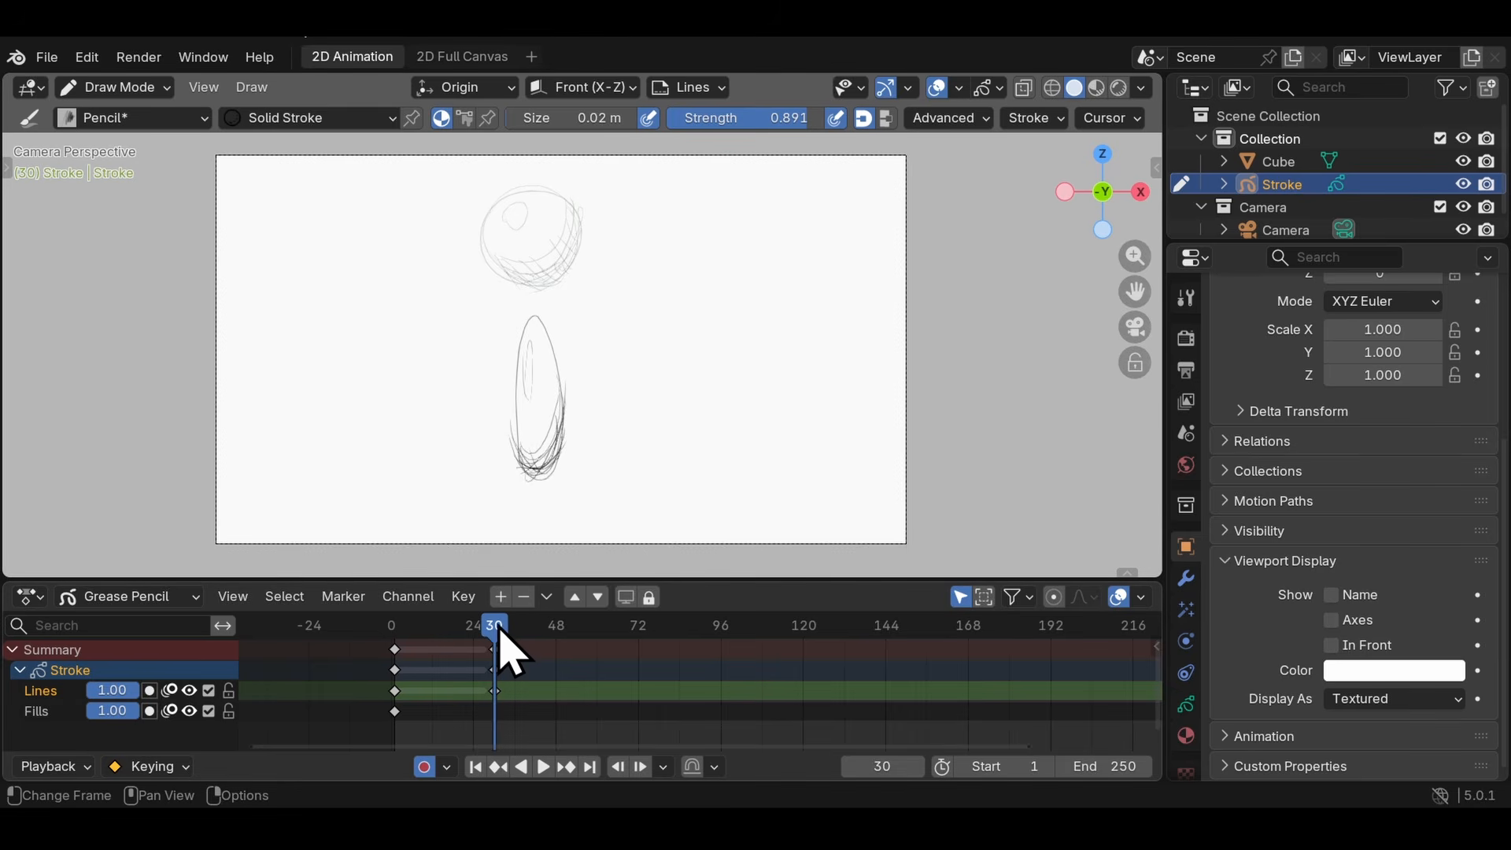
left_click_drag(499, 628, 581, 627)
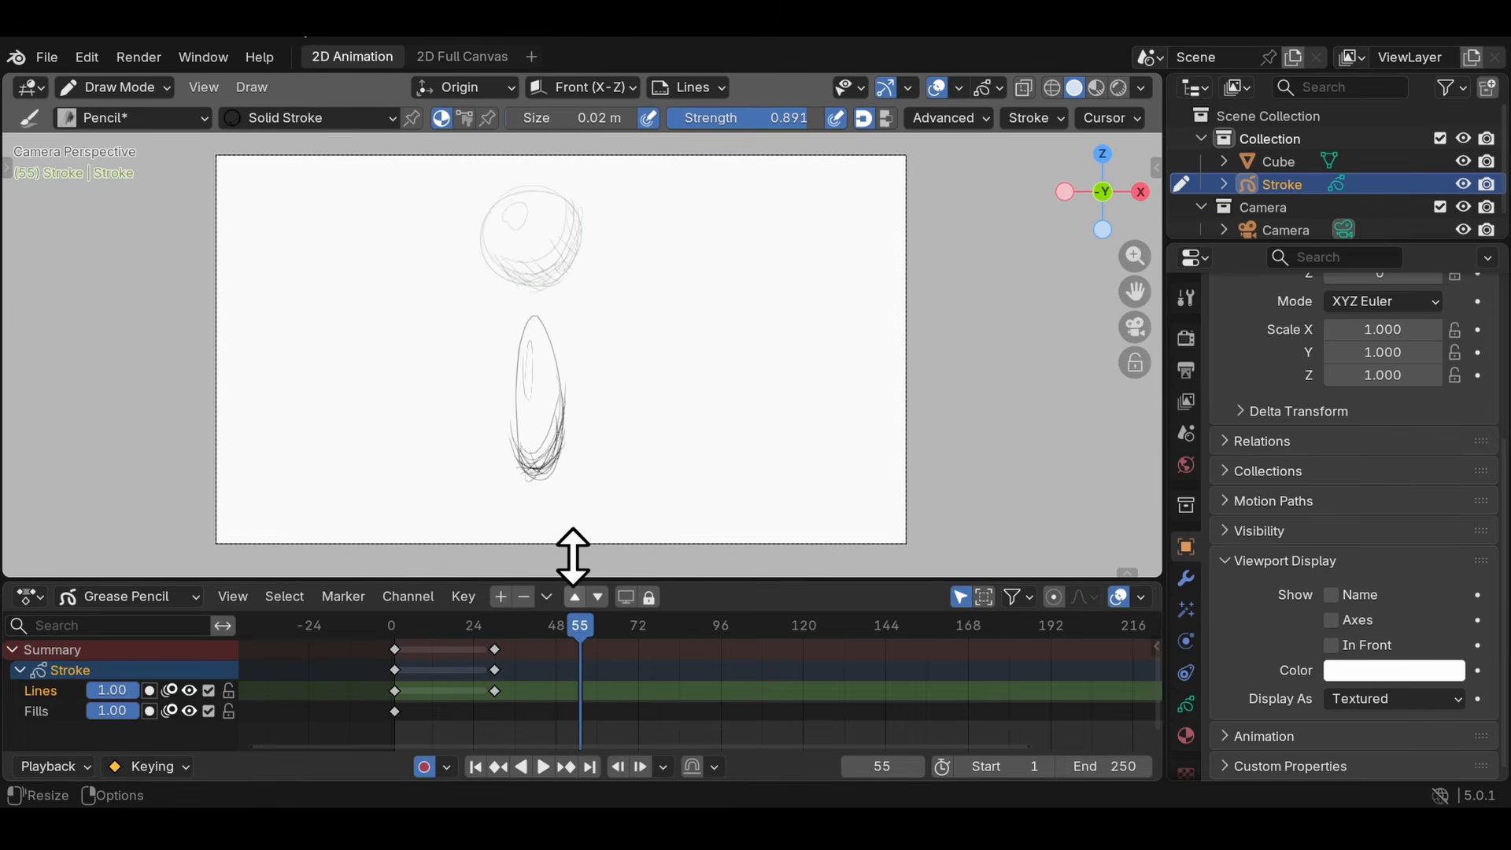
left_click_drag(539, 472, 525, 475)
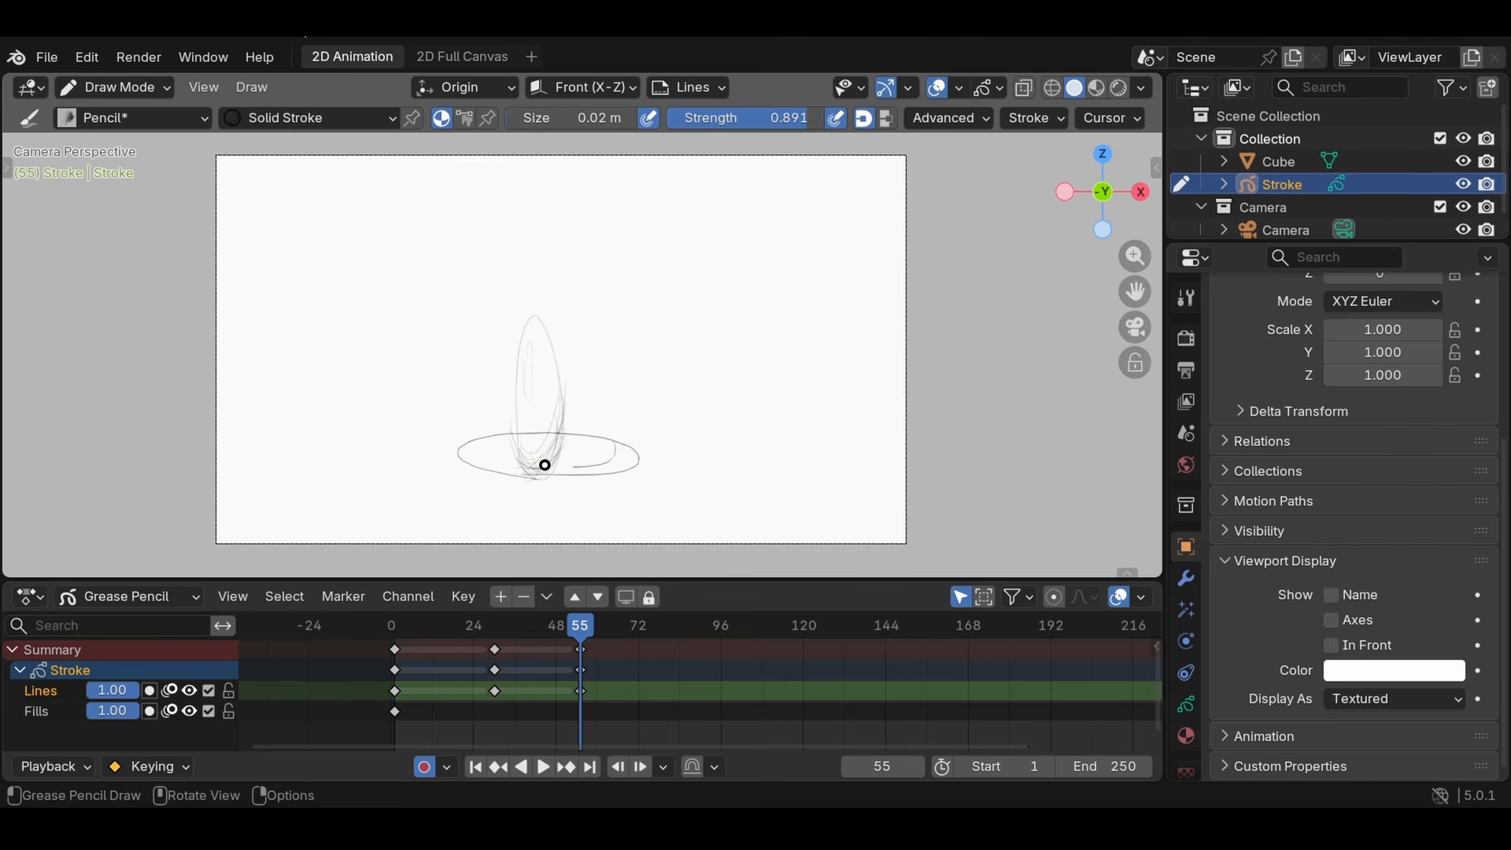
left_click_drag(472, 461, 518, 449)
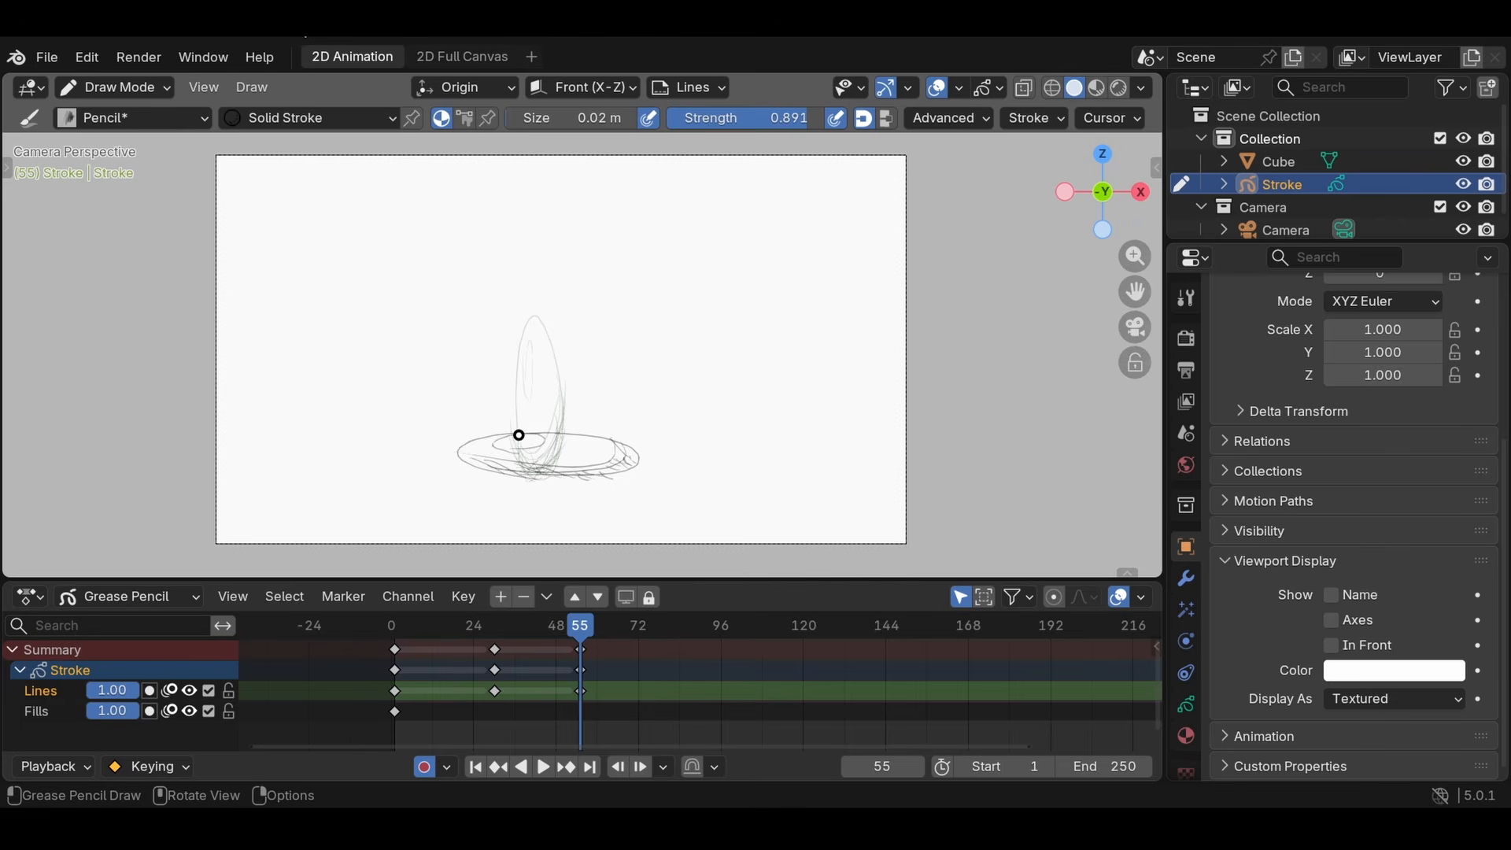
- Sketch the stretched rebounding ball at frame 89 and duplicate the frame 1 keyframes to frame 118
left_click_drag(583, 630, 699, 648)
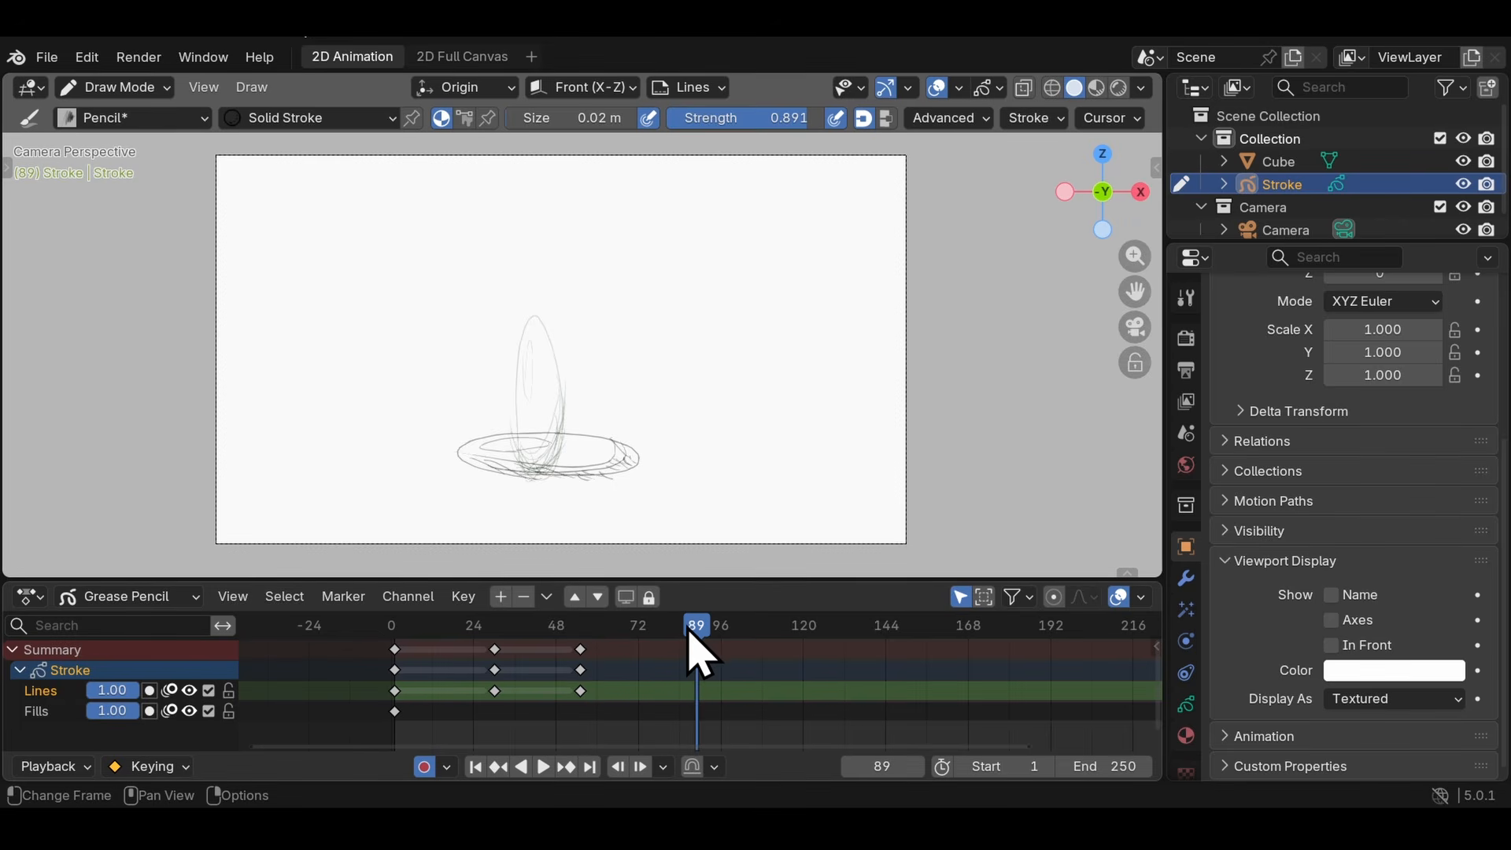
left_click_drag(530, 459, 508, 408)
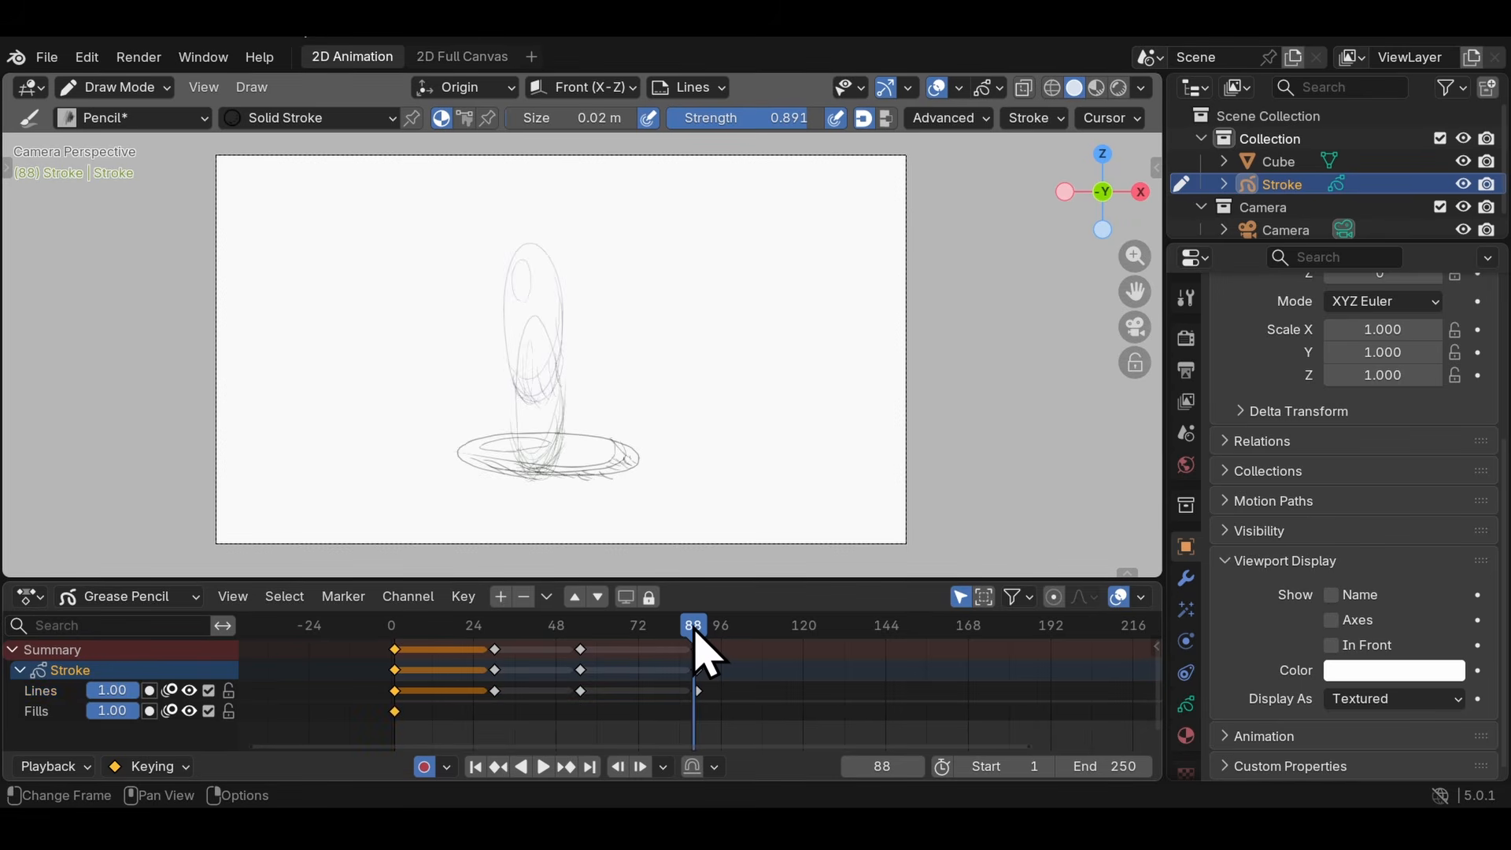
mouse_move(697, 626)
left_mouse_down()
mouse_move(394, 626)
mouse_move(412, 661)
left_mouse_up()
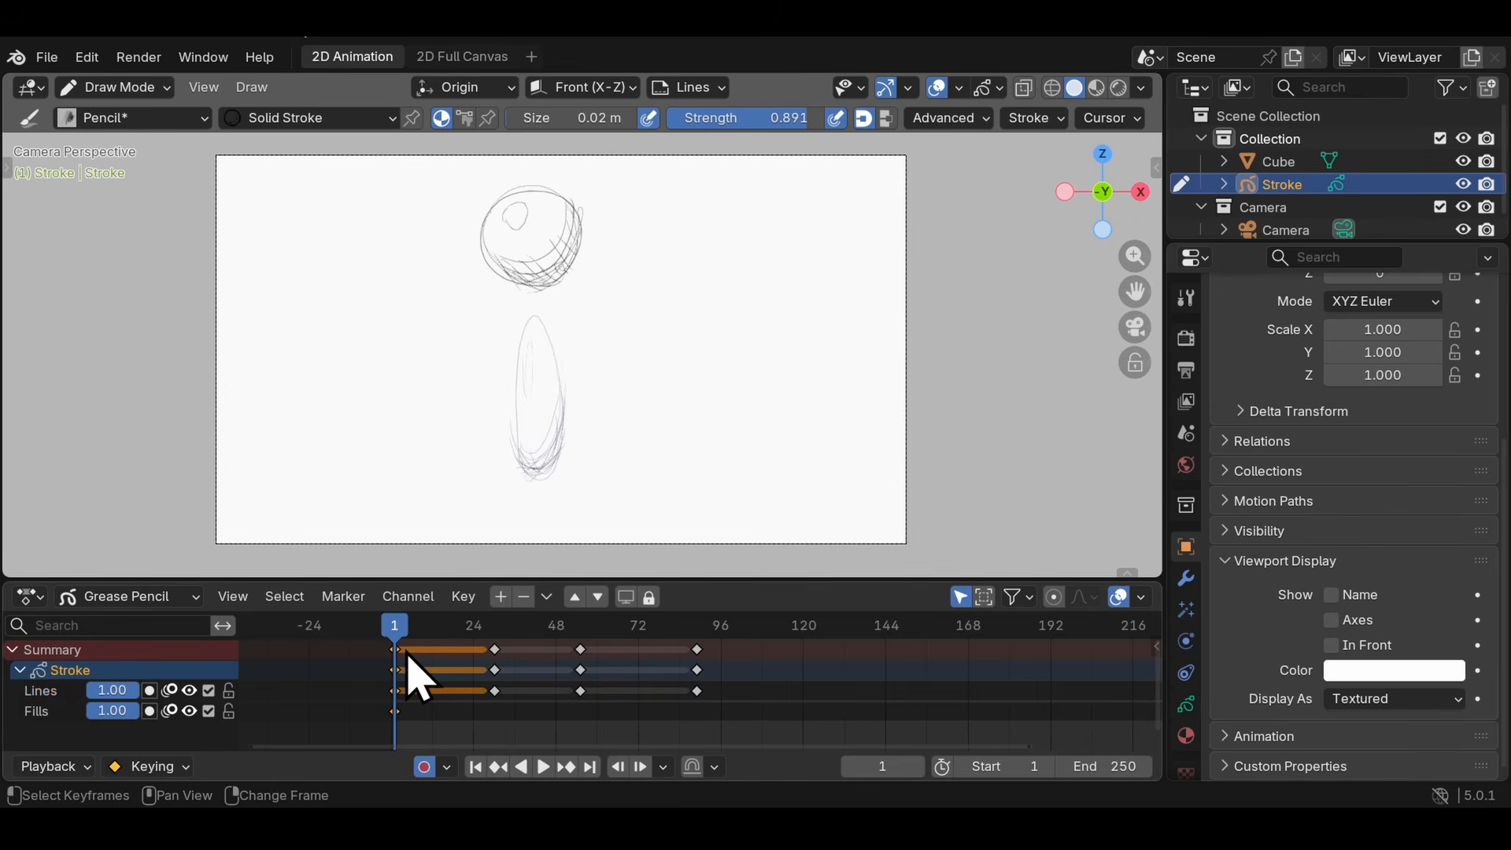
key("g")
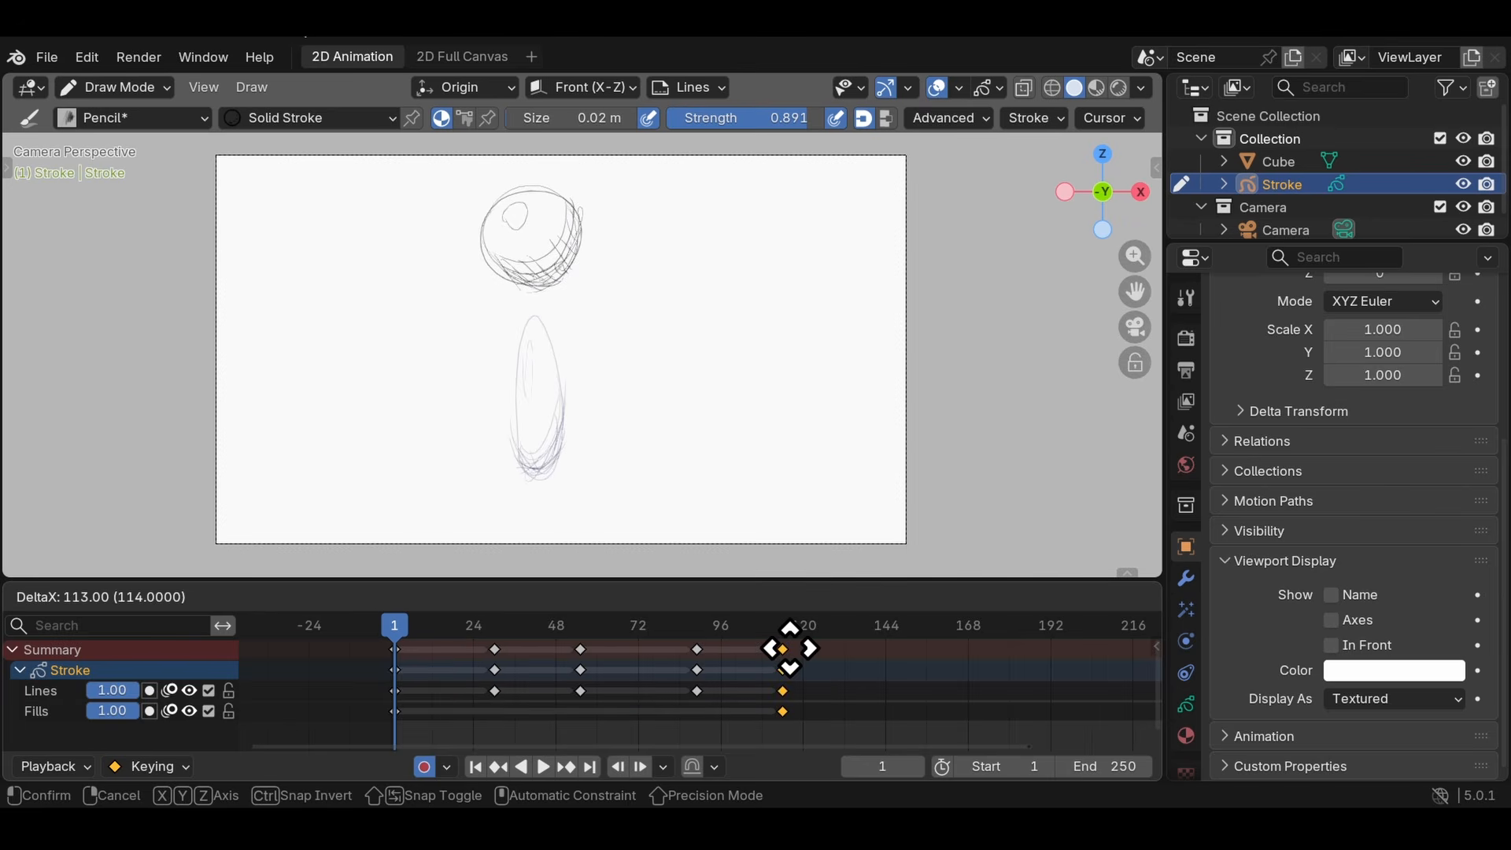
left_click(812, 659)
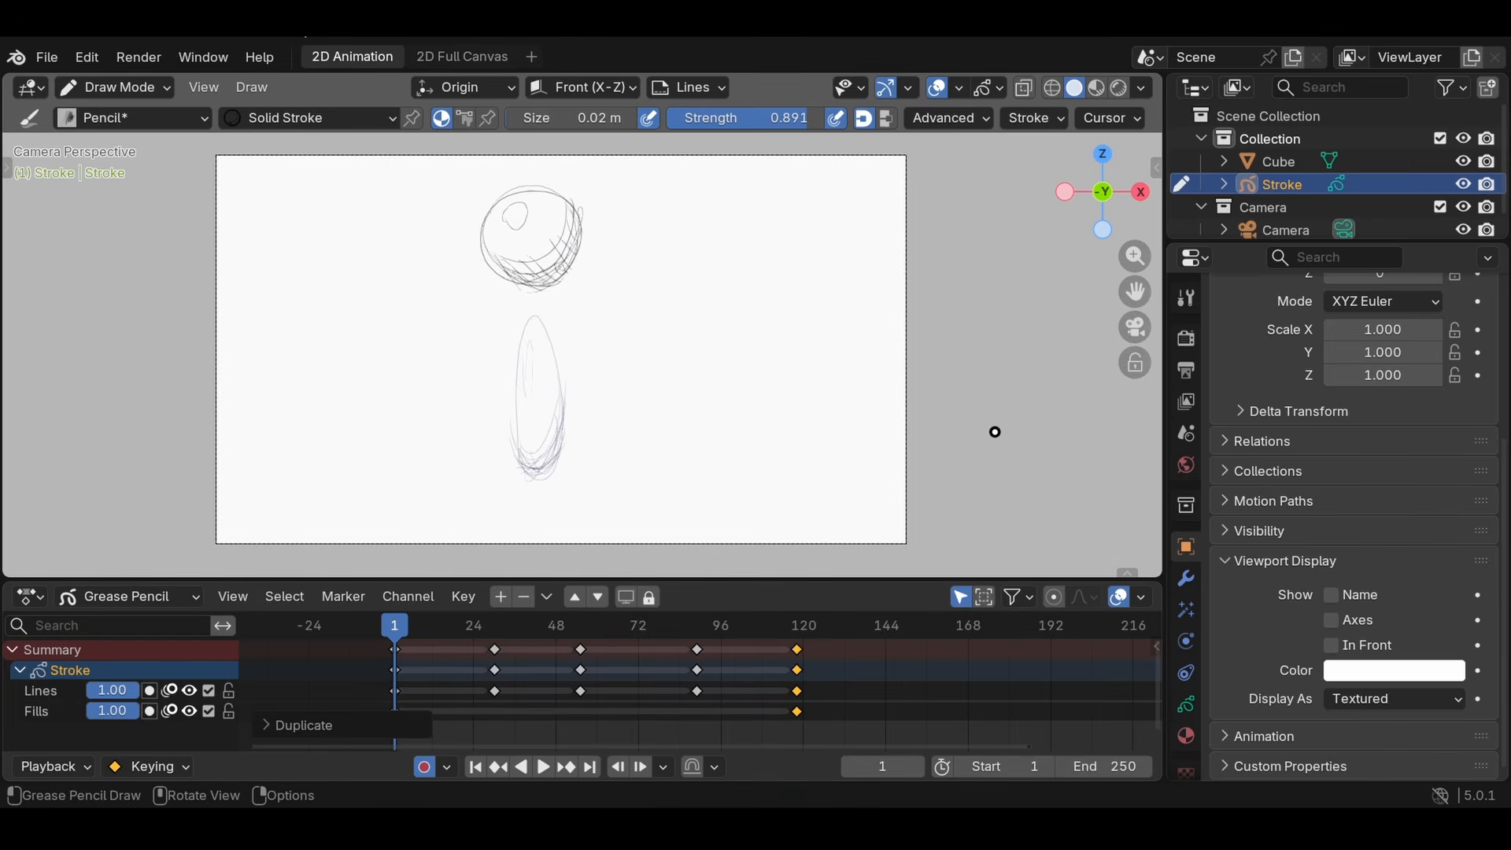
- Play back the bouncing ball animation and scrub through its frames on the timeline
key("Down")
key("space")
mouse_move(415, 639)
left_mouse_down()
mouse_move(888, 638)
mouse_move(362, 653)
mouse_move(582, 657)
mouse_move(842, 624)
mouse_move(628, 653)
mouse_move(354, 658)
mouse_move(871, 662)
mouse_move(495, 658)
left_mouse_up()
left_click(543, 628)
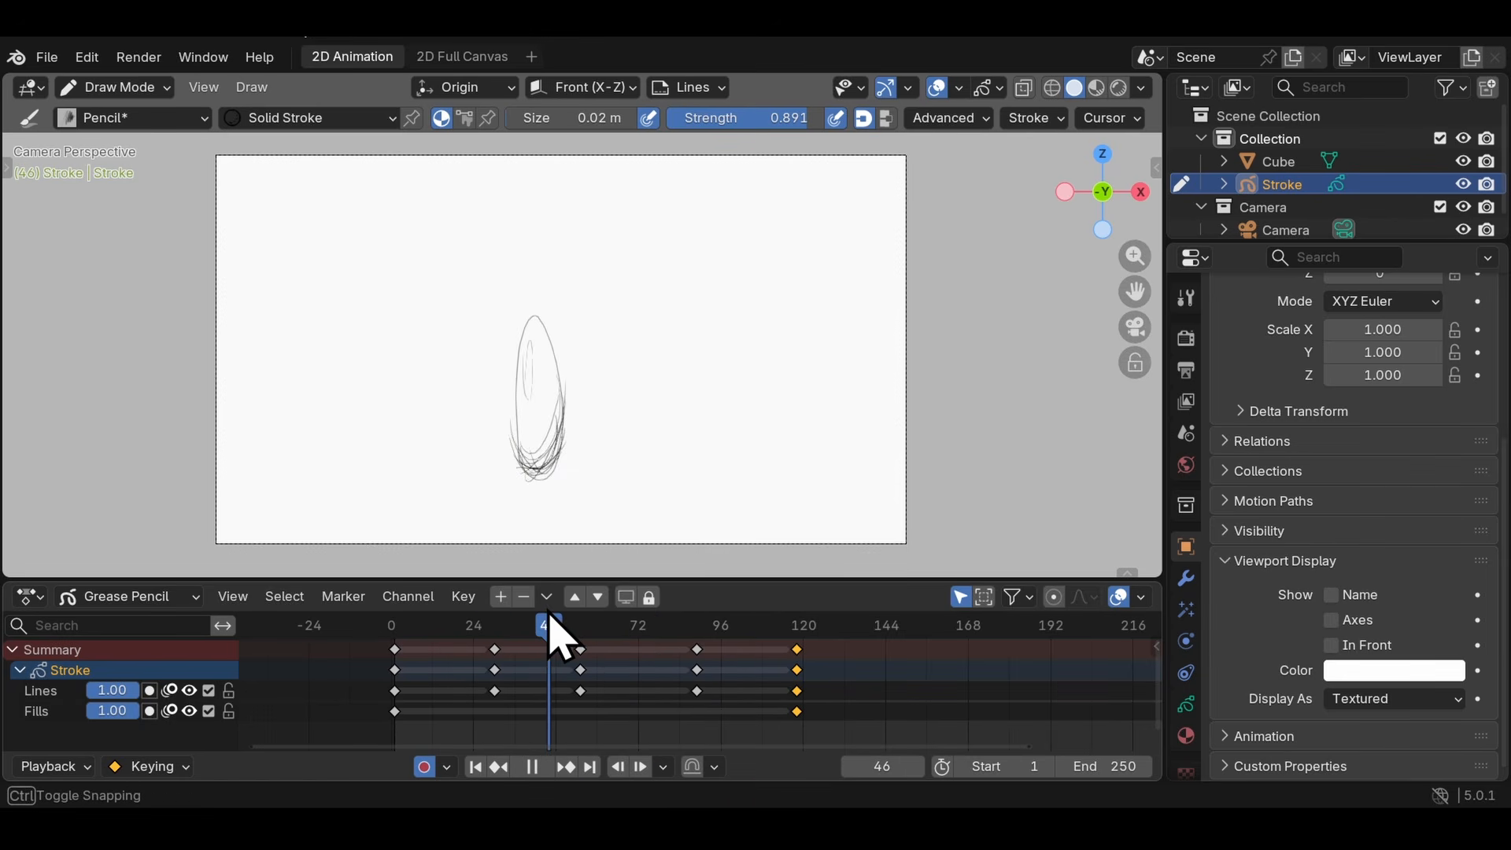
key("Right")
key("Right")
key("Right")
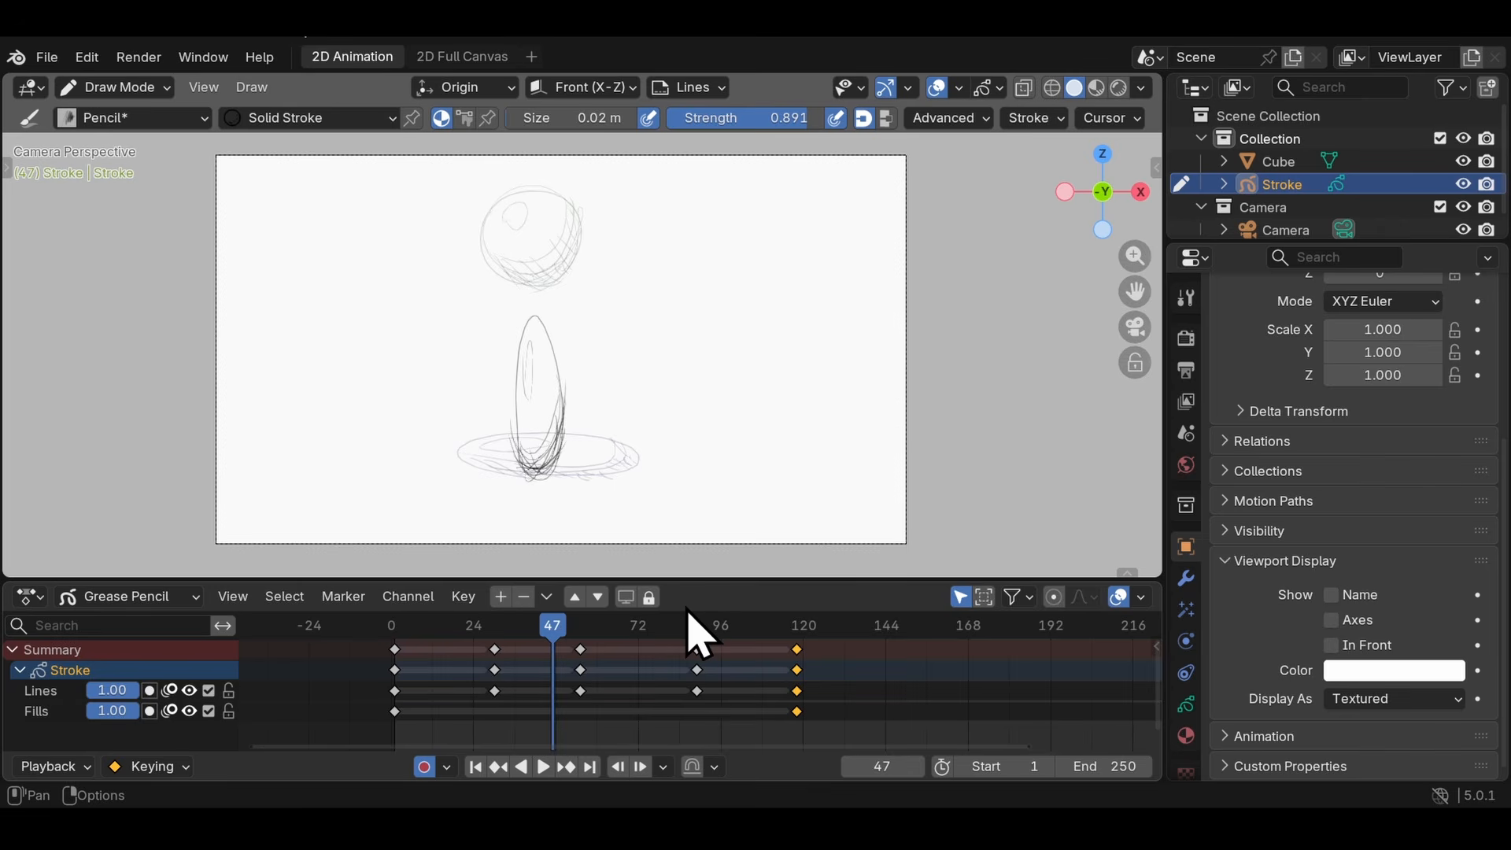
- Jump back and forth between the keyframes from frame 1 to 118 to compare the ball poses
key("Up")
key("Up")
key("Down")
key("Down")
key("Down")
key("Down")
key("Up")
key("Up")
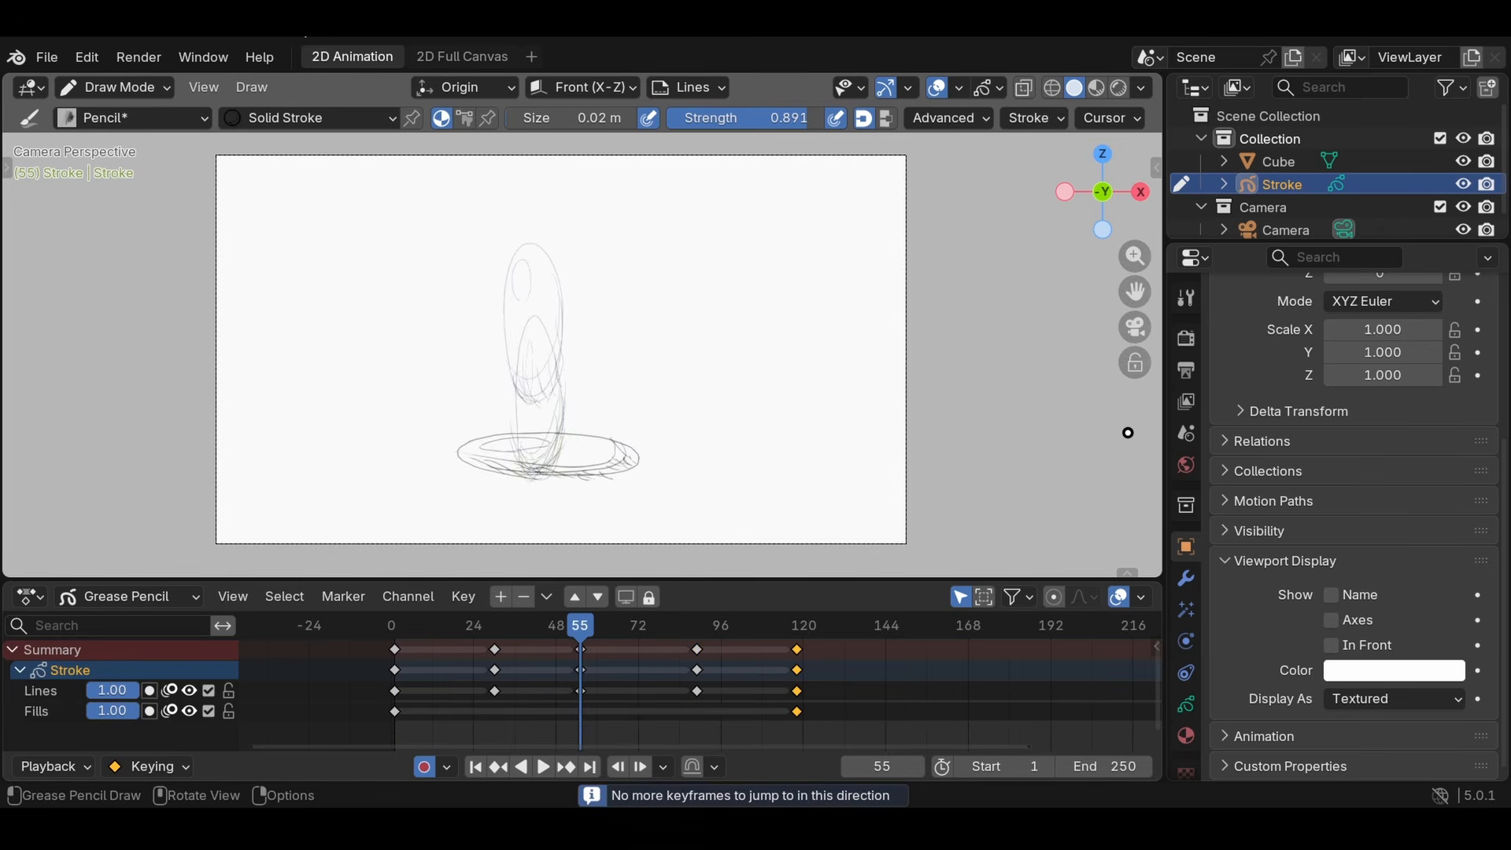
key("Up")
key("Up")
key("Down")
key("Down")
key("Down")
key("Up")
key("Up")
key("Up")
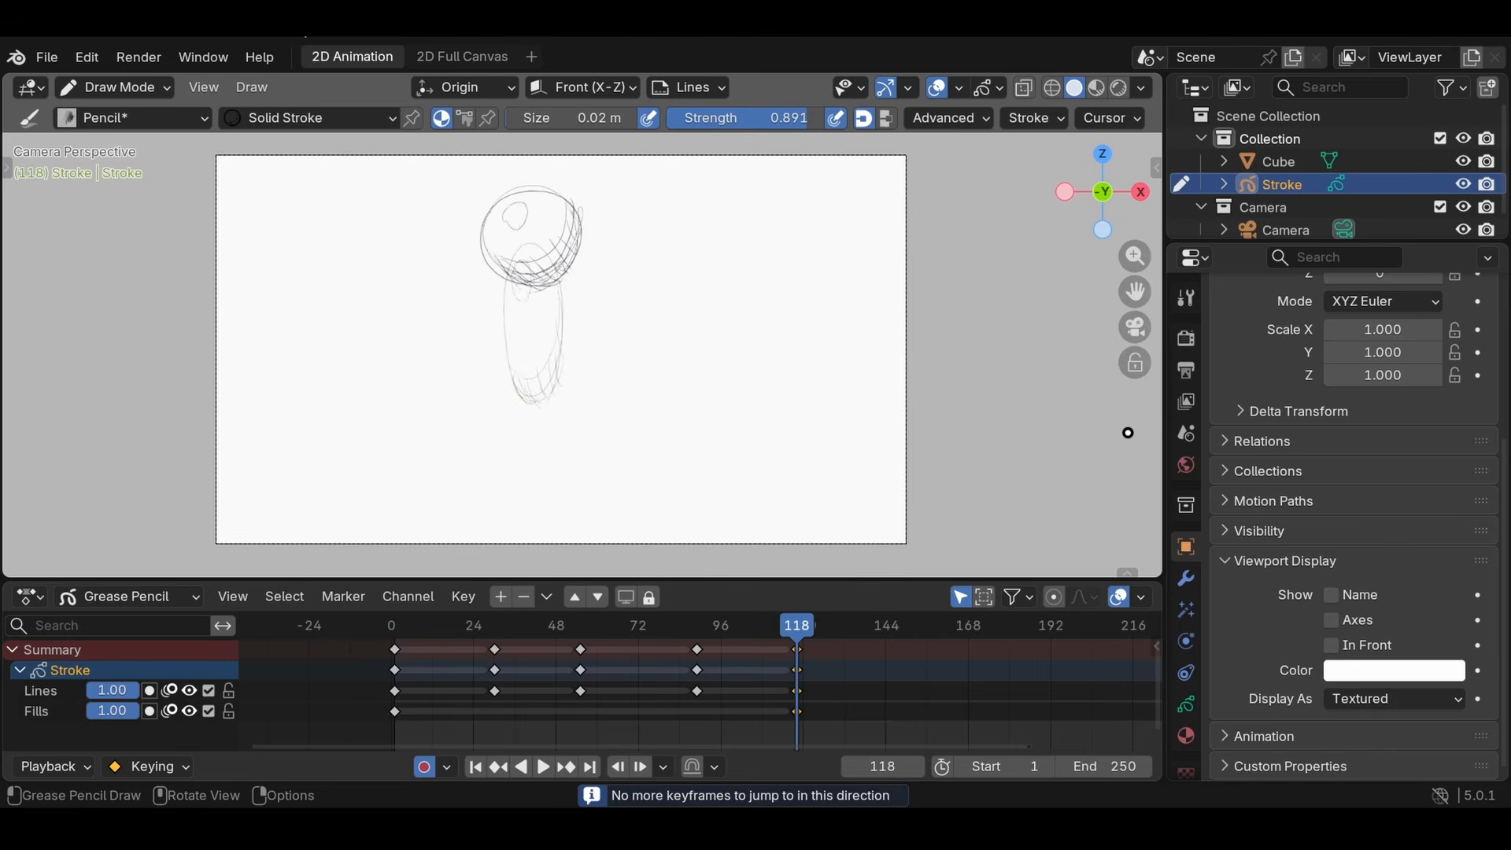
key("Down")
key("Down")
key("Down")
key("Down")
key("Up")
key("Up")
key("Up")
key("Up")
key("Down")
key("Down")
key("Down")
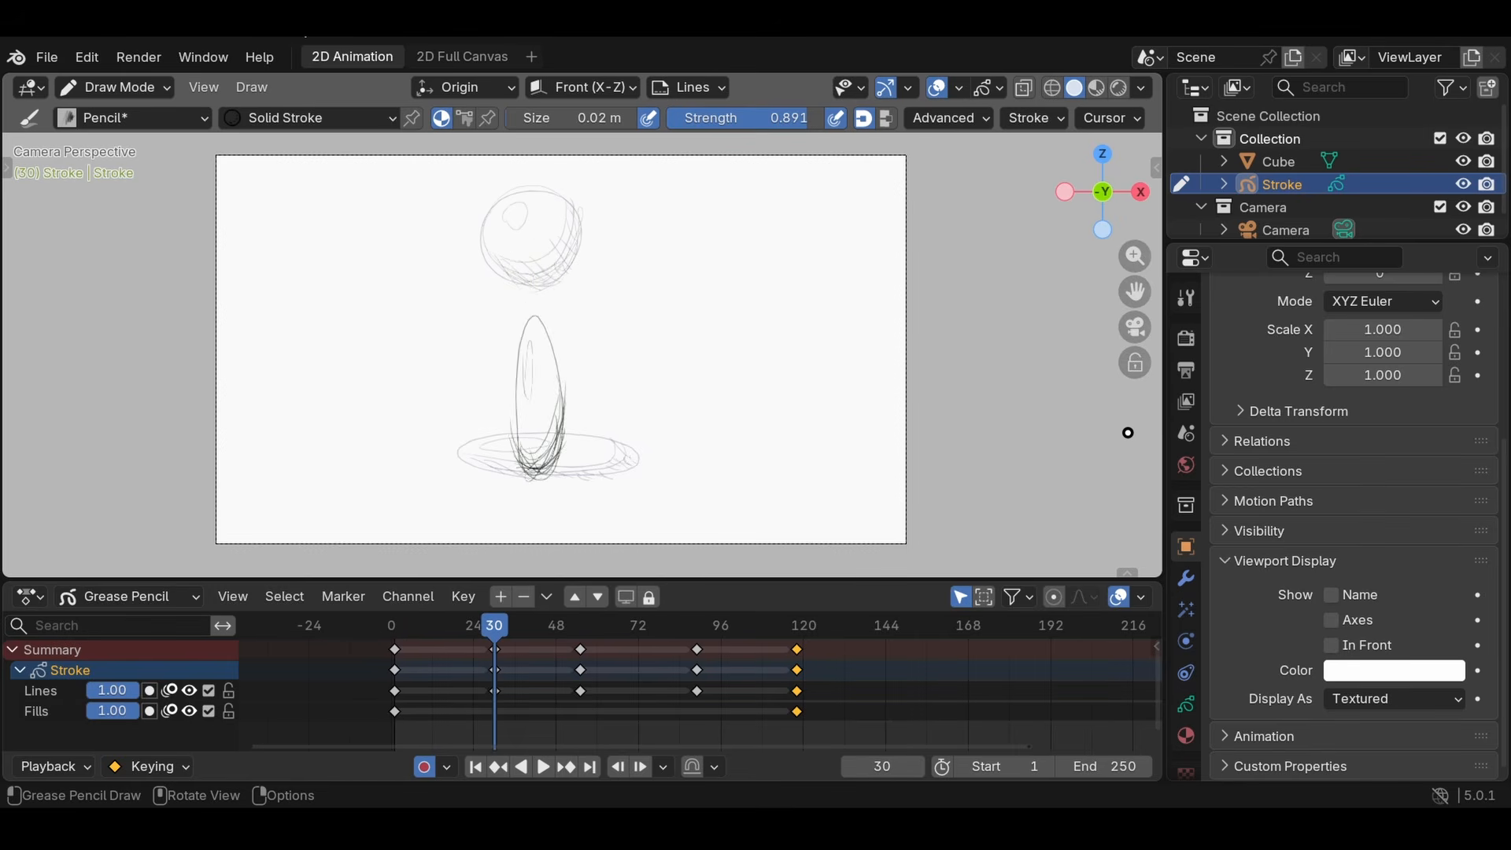
key("Down")
key("Up")
key("Up")
key("Up")
key("Down")
key("Up")
key("Up")
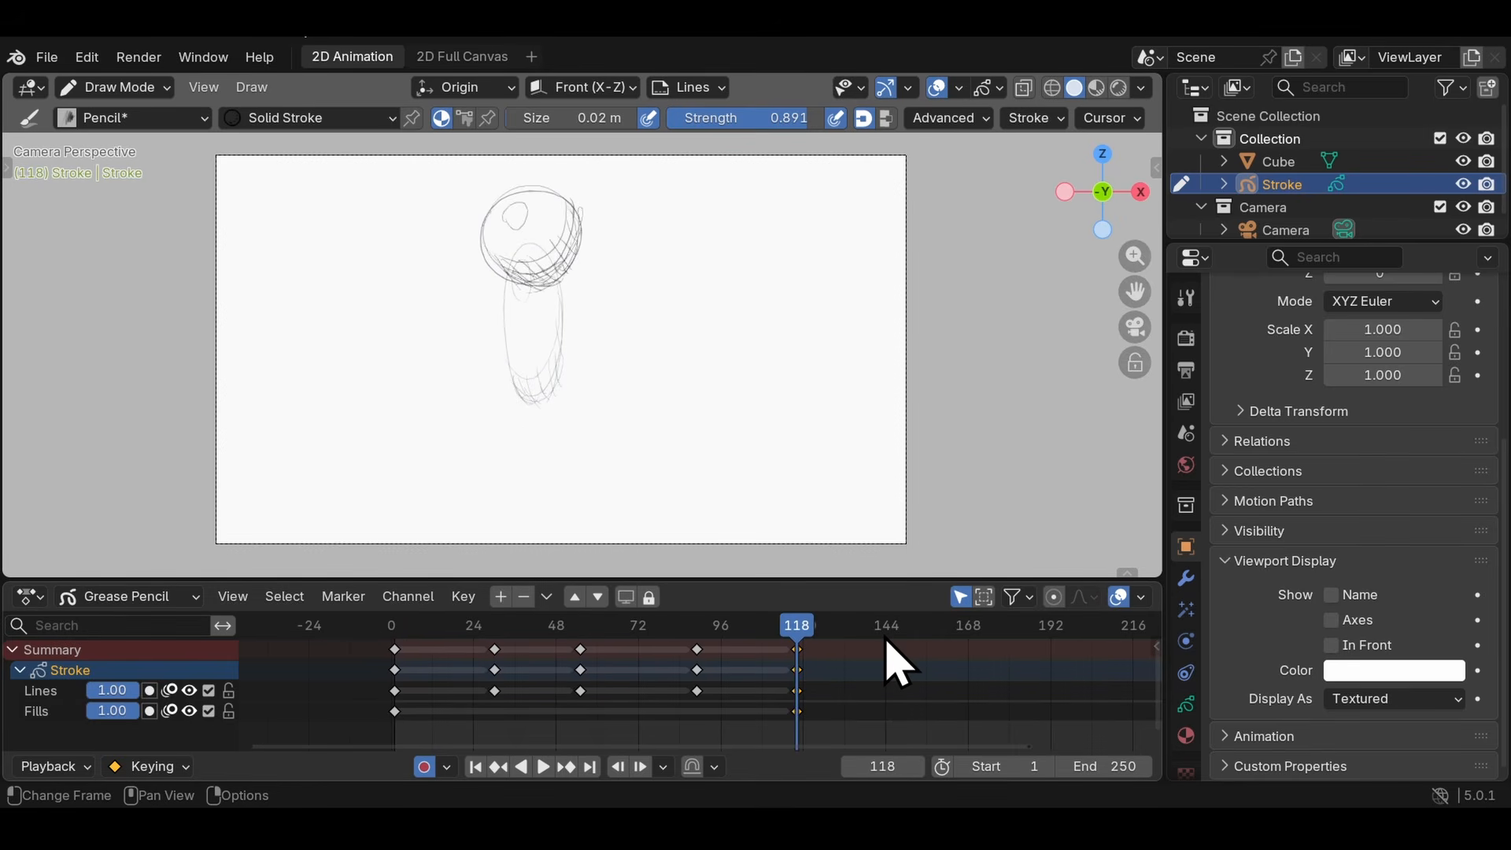
key("Down")
key("Down")
key("Down")
key("Down")
key("Up")
key("Up")
key("Up")
key("Up")
key("Down")
key("Down")
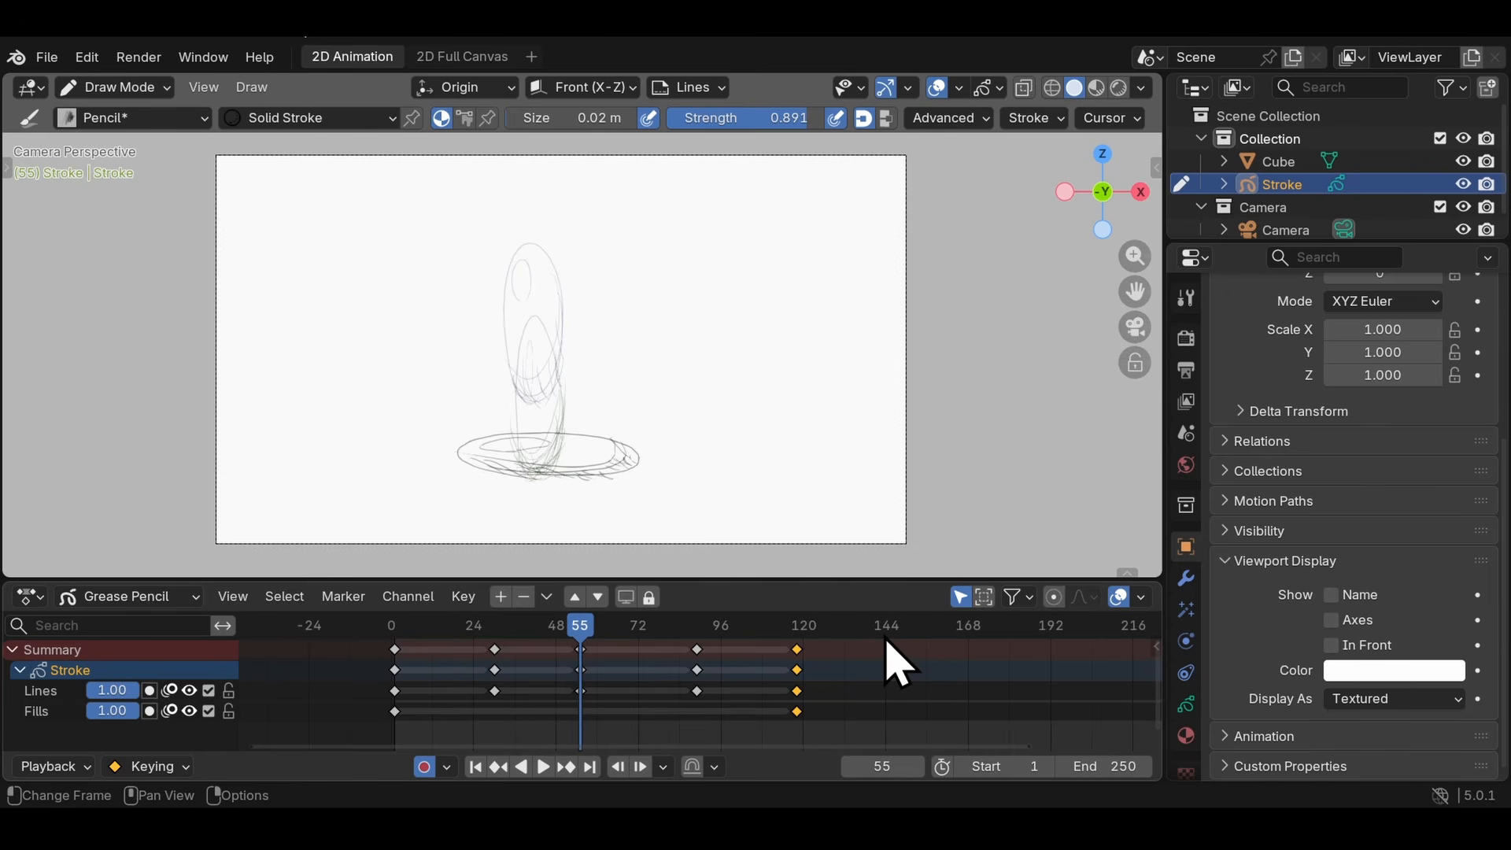
- Open the keymap preferences and expand the Frames shortcuts to find the Jump to Keyframe entries
left_click(87, 57)
left_click(192, 348)
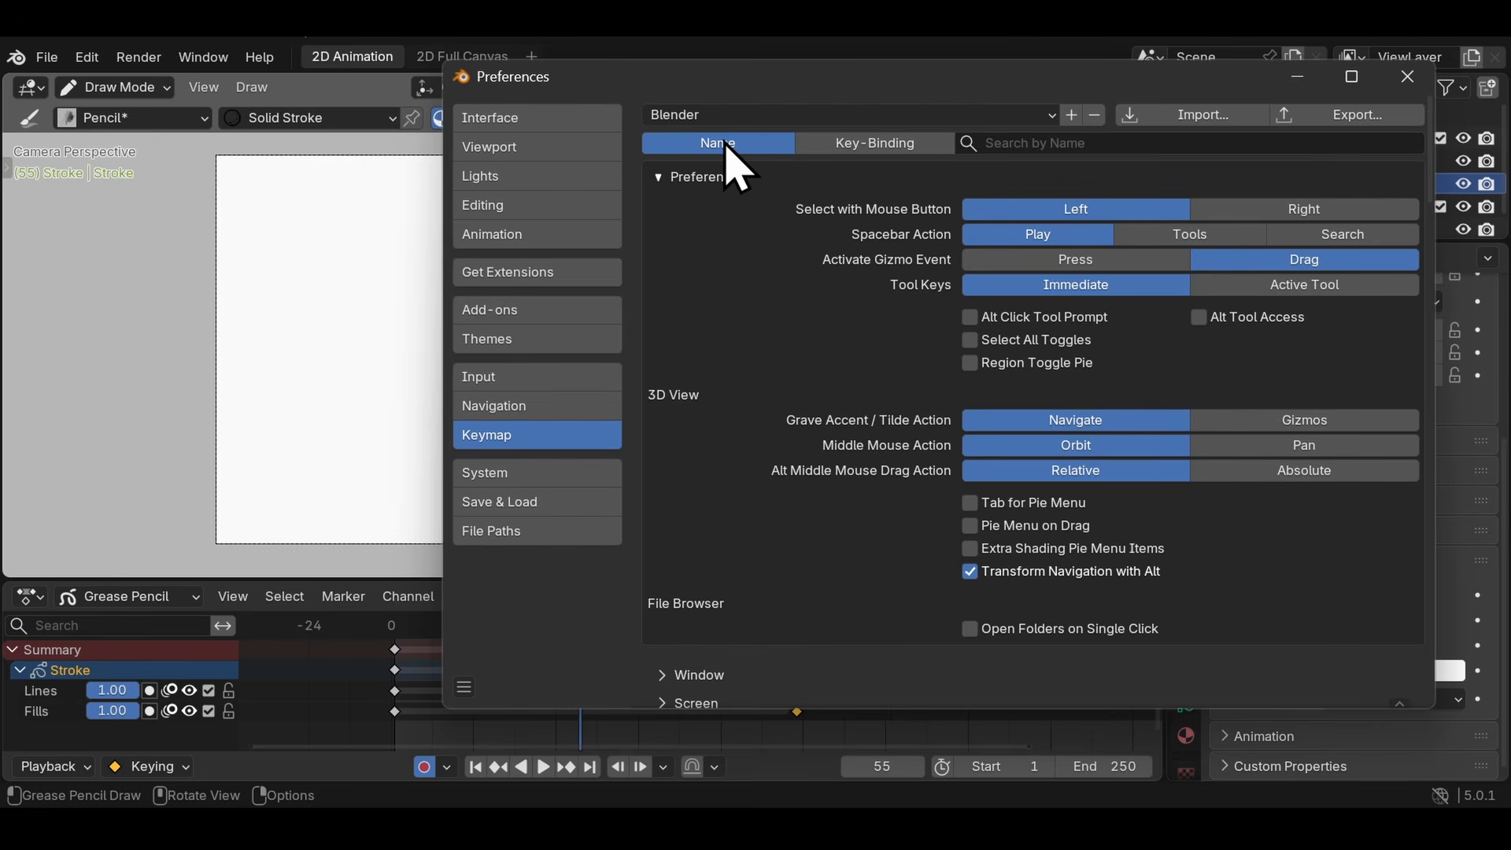
scroll(759, 410, "down", 12)
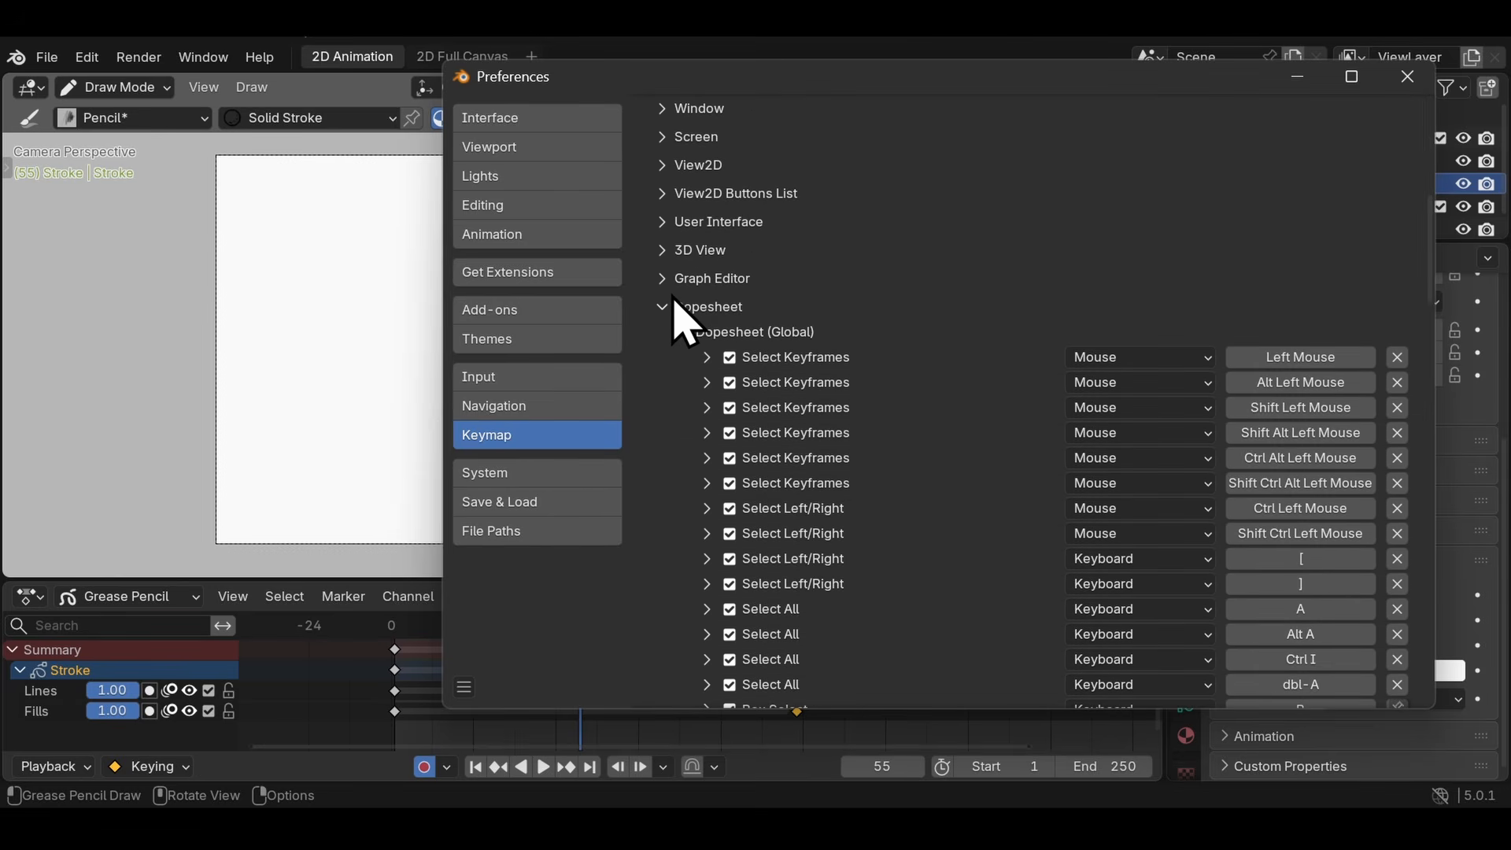
left_click(677, 307)
scroll(731, 359, "down", 9)
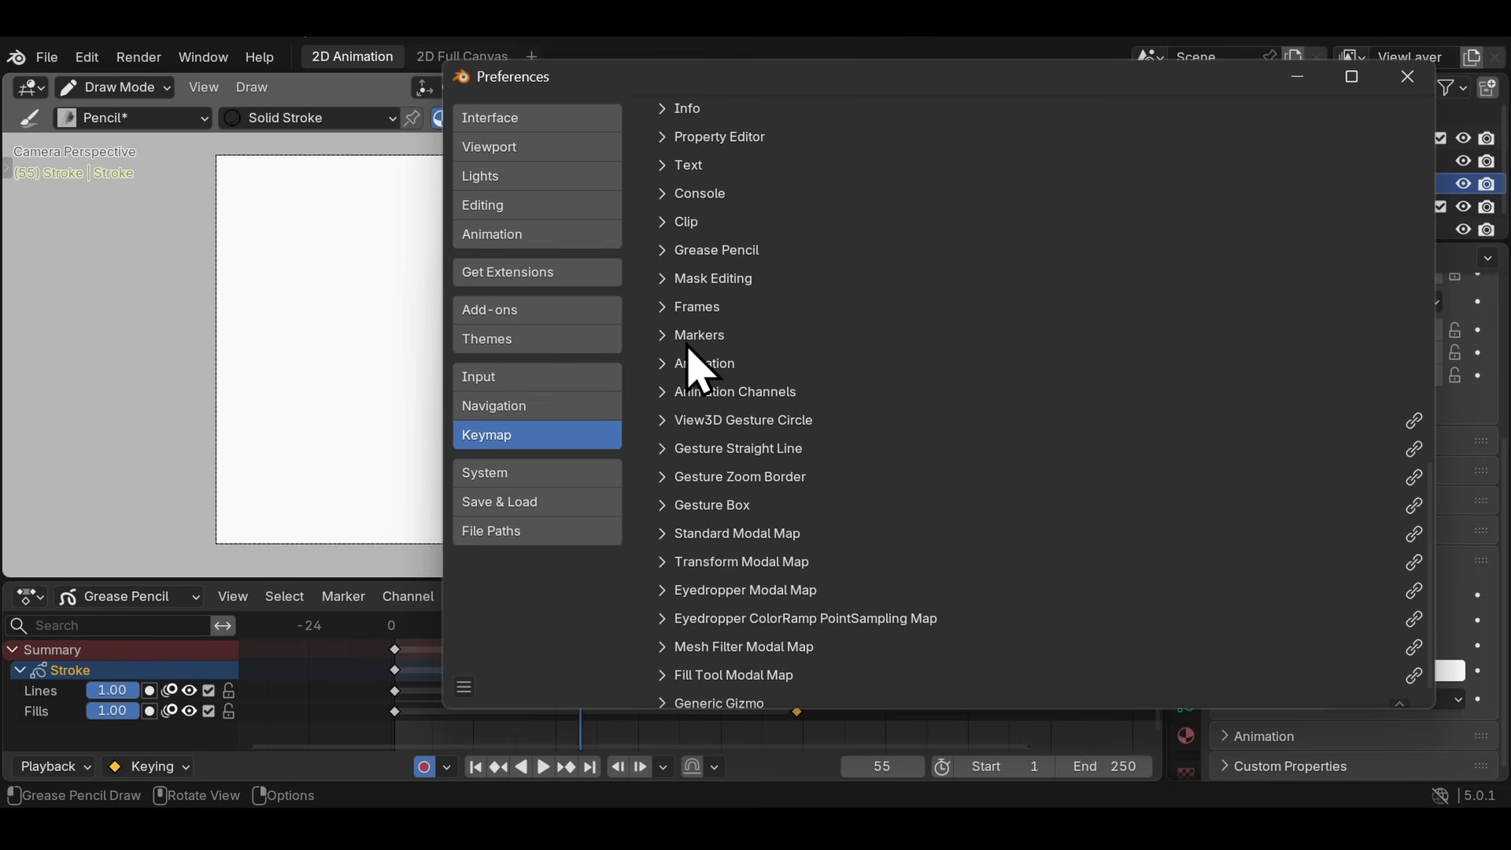
scroll(683, 365, "up", 1)
left_click(665, 353)
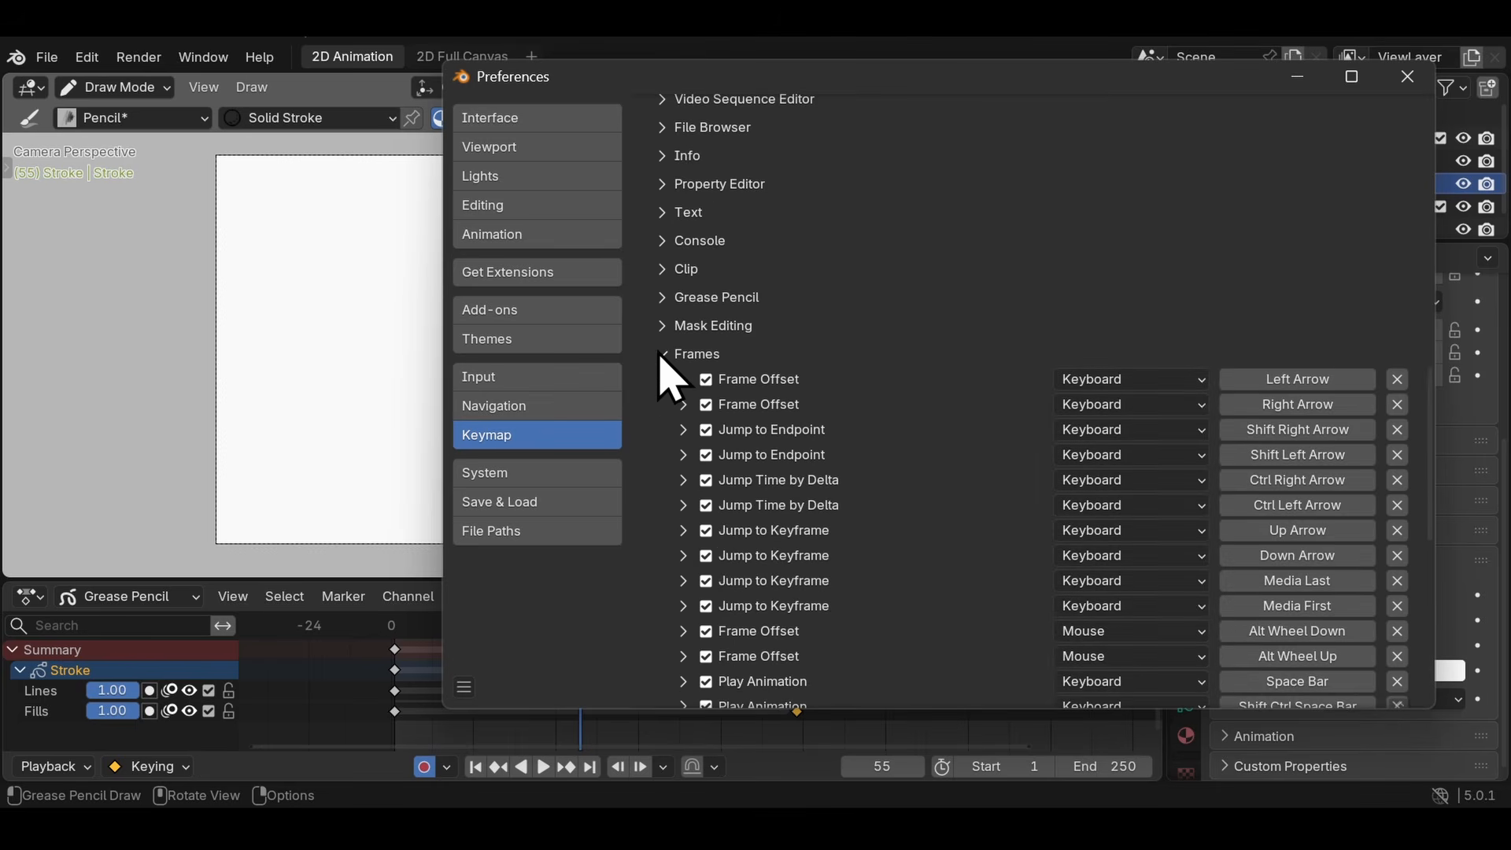
scroll(748, 393, "down", 3)
scroll(793, 348, "up", 2)
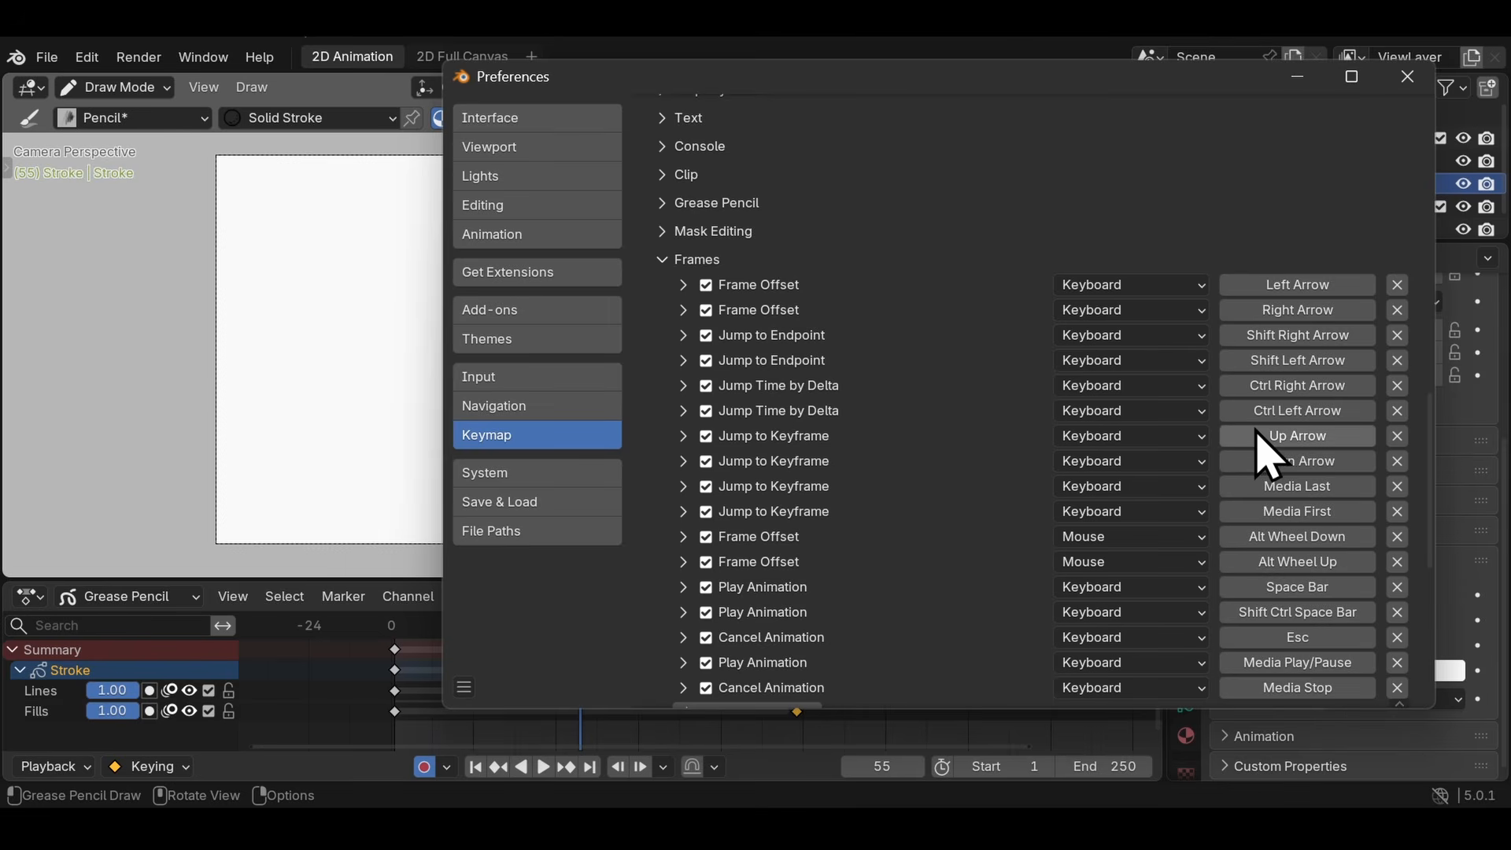
- Enable Next Keyframe for the Up Arrow Jump to Keyframe entry, disable it for the Down Arrow entry, and close the preferences
left_click(684, 436)
scroll(701, 456, "down", 4)
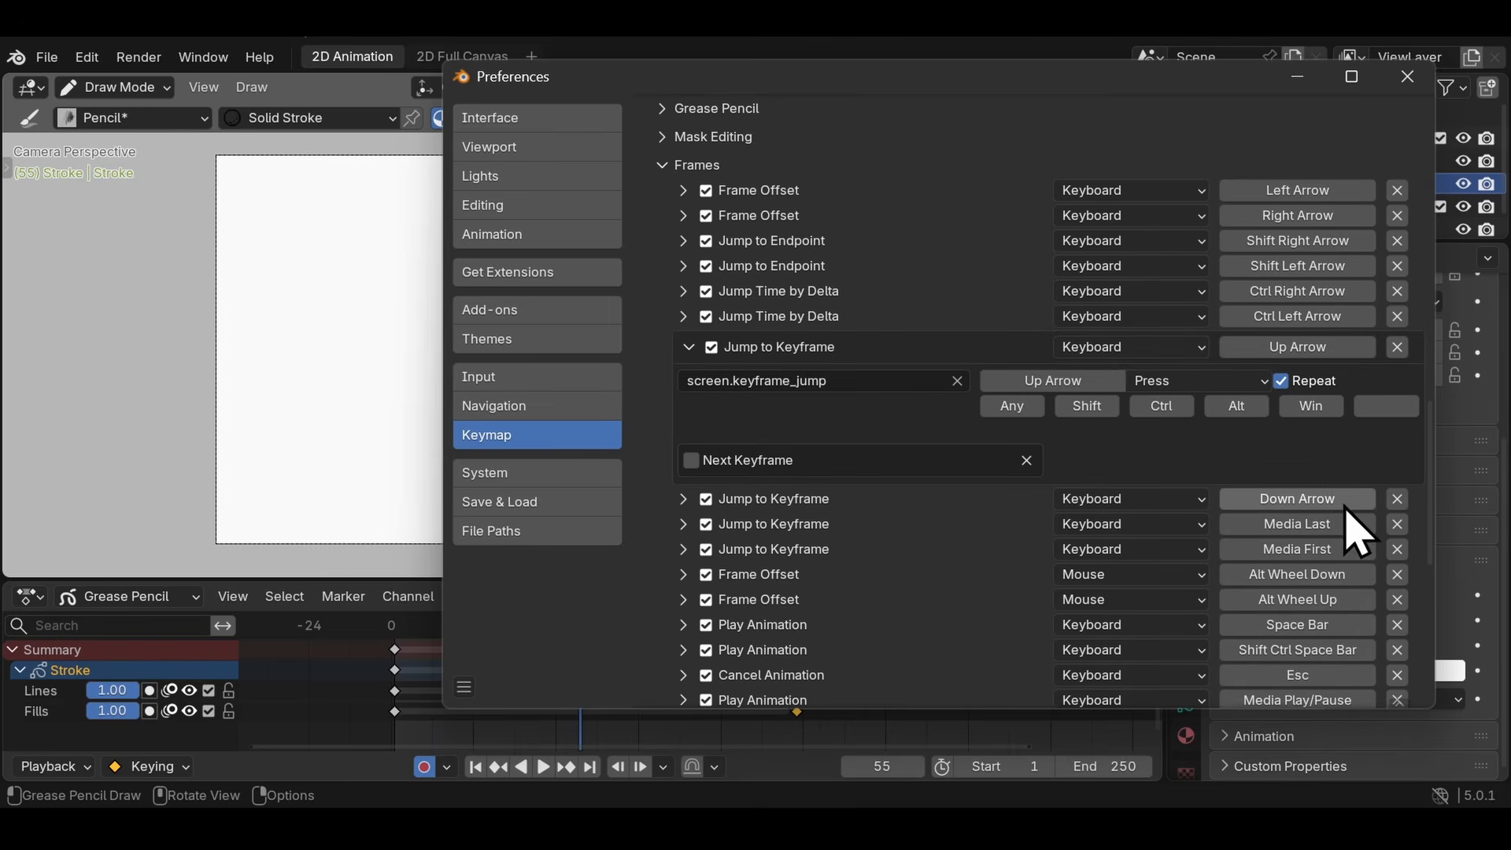
left_click(683, 499)
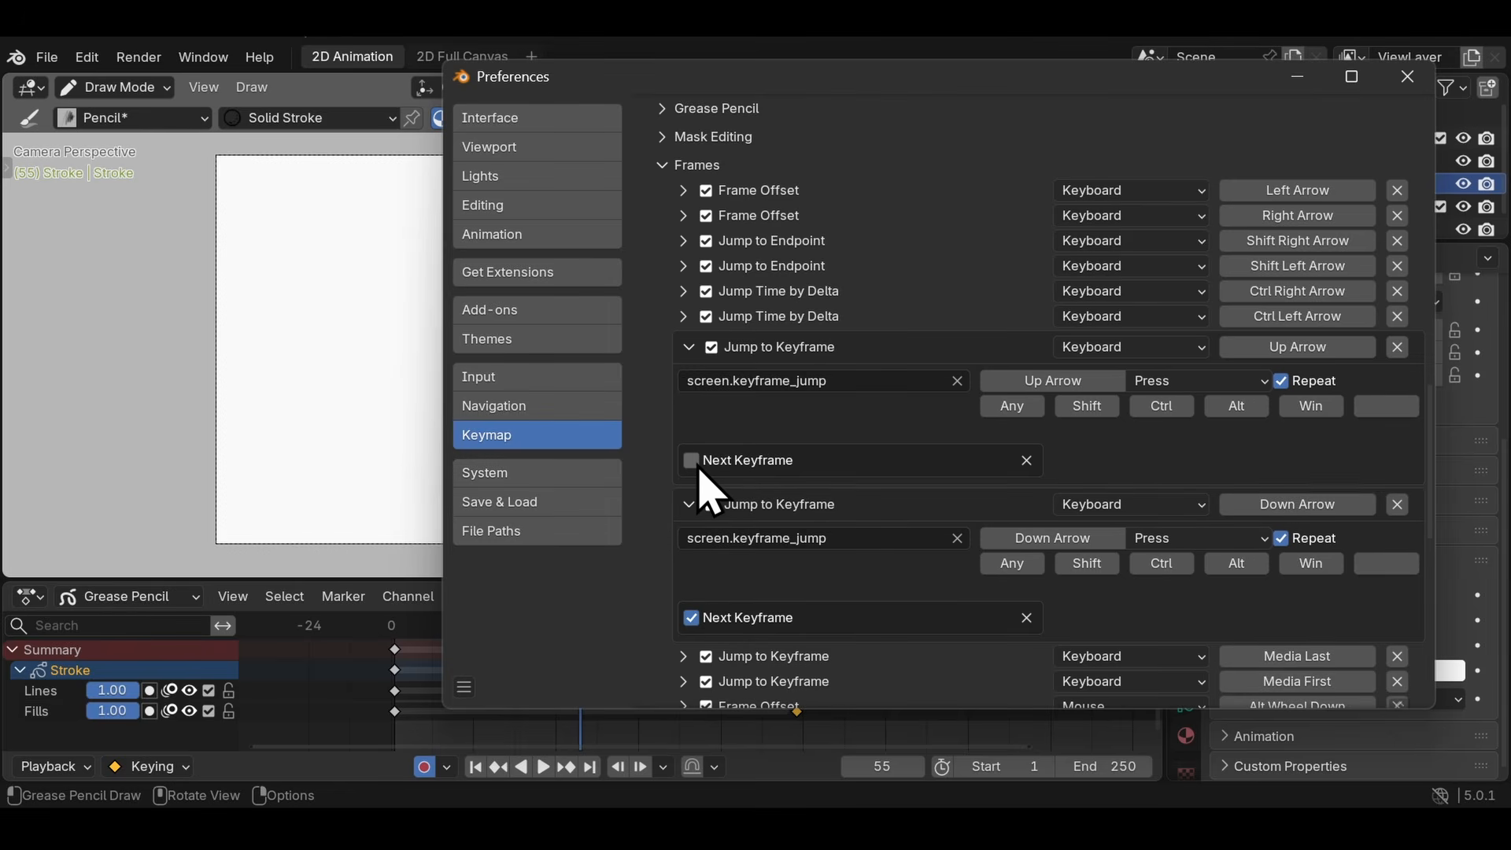
left_click(691, 618)
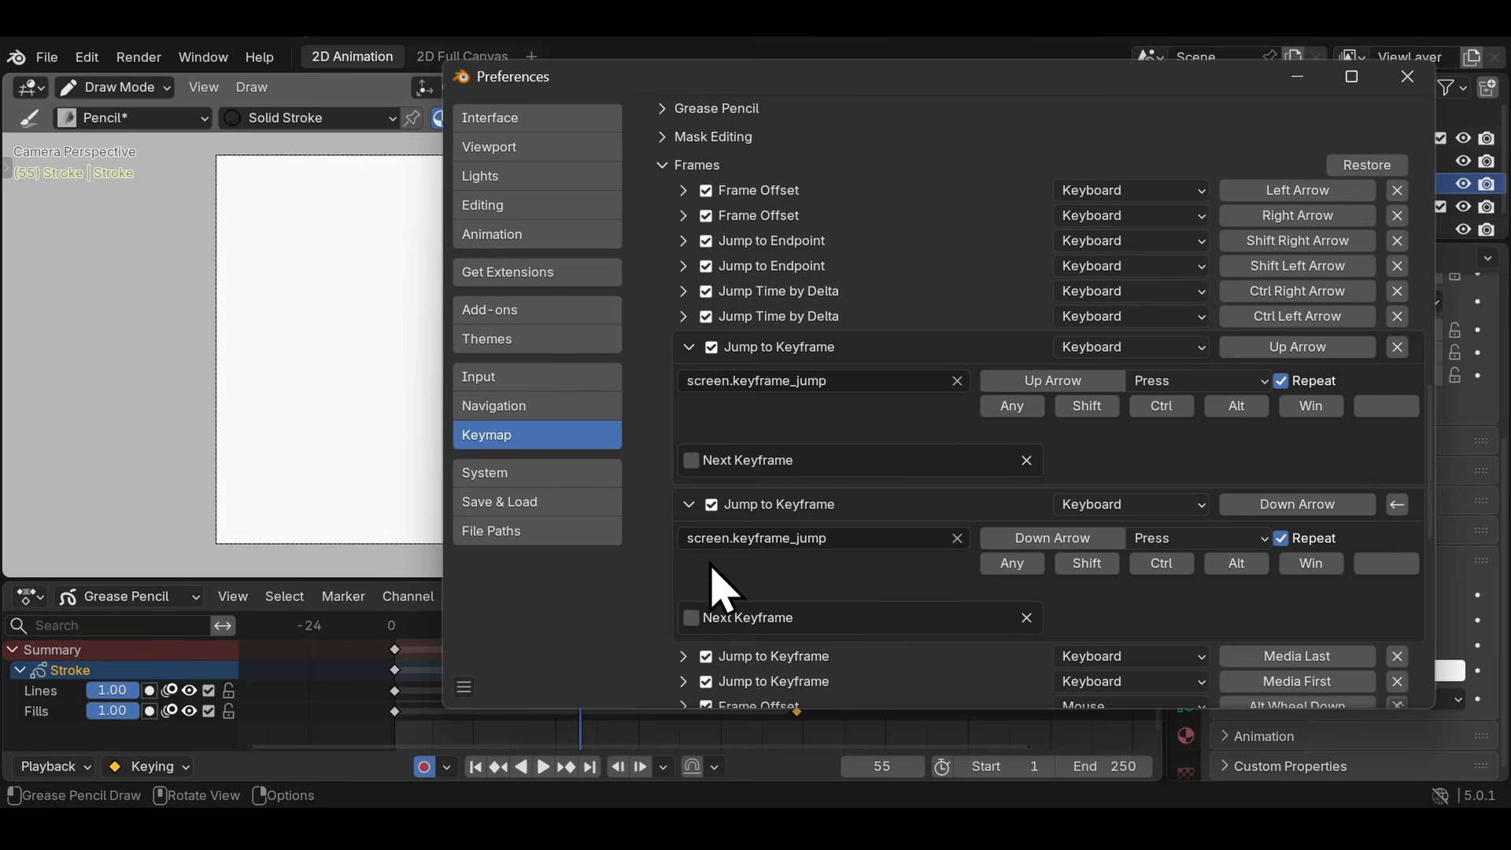
left_click(691, 460)
left_click(1408, 76)
- Test the swapped keyframe jumps in both directions and play back the bouncing ball from the start of the timeline
key("Up")
key("Down")
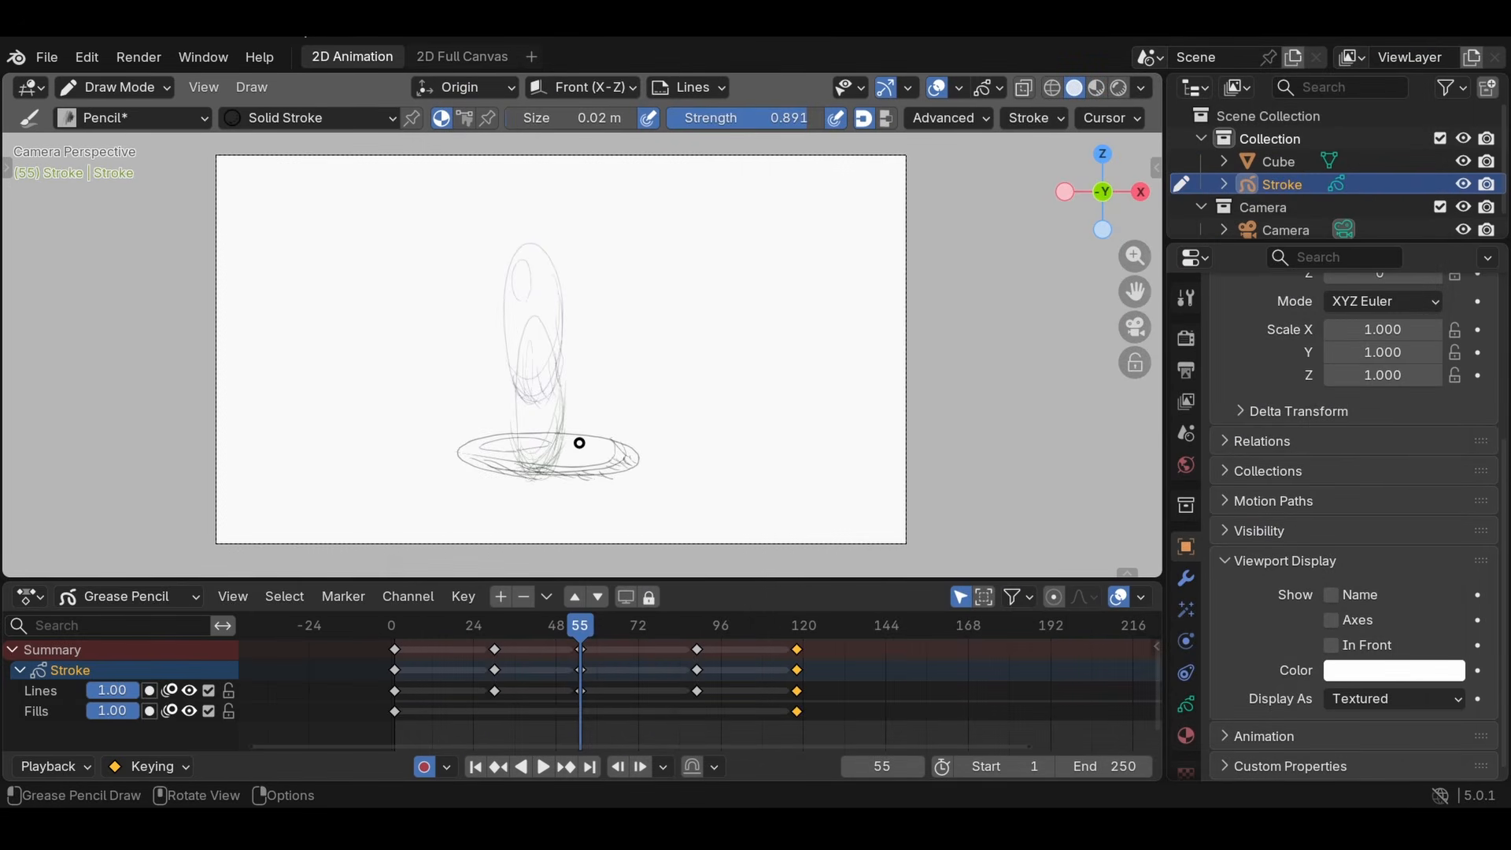
key("Up")
key("Down")
key("Down")
left_click(400, 632)
key("space")
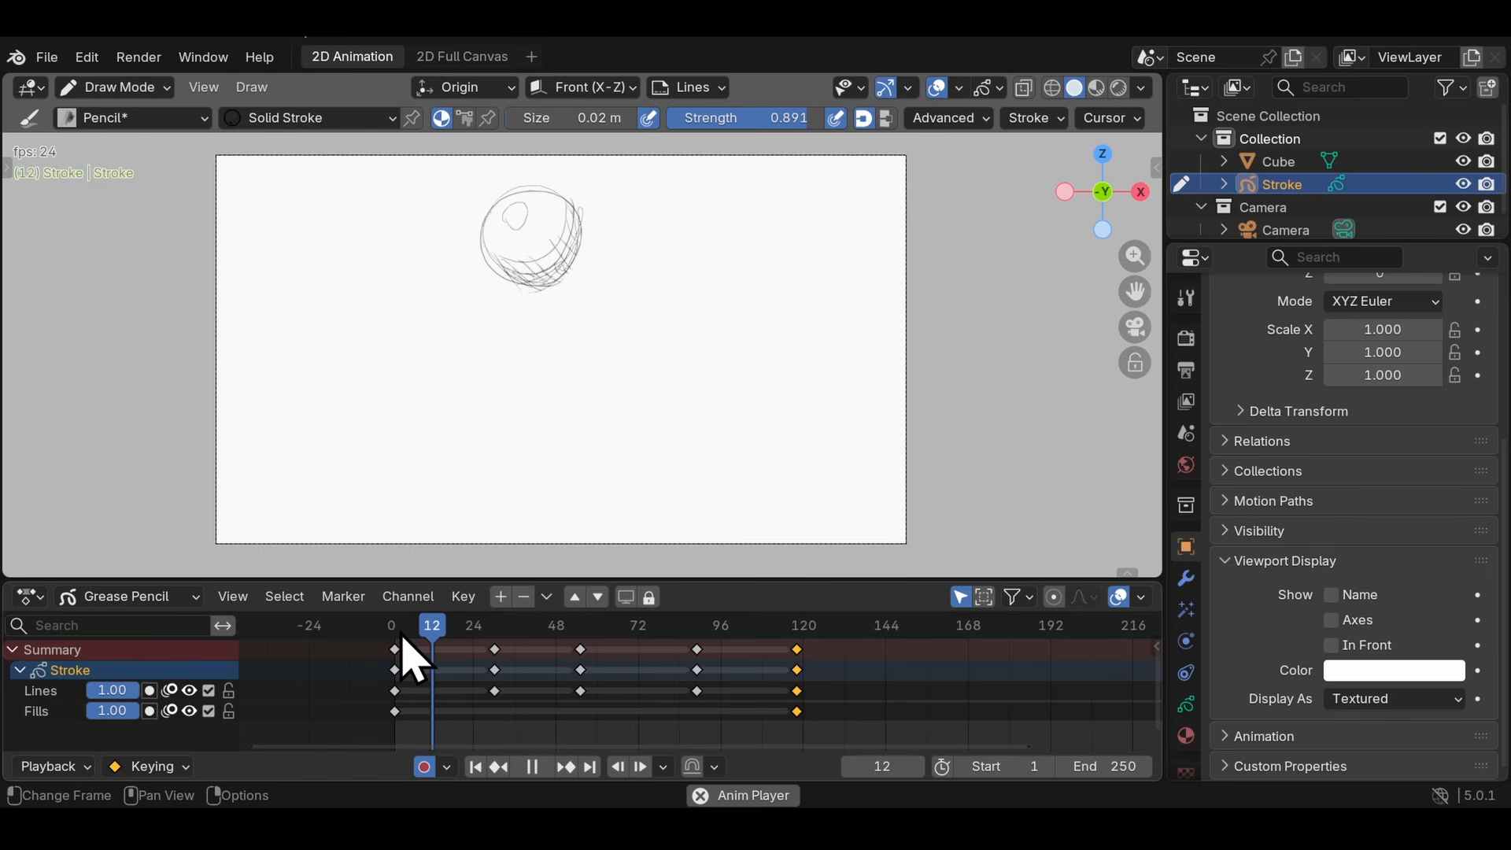
key("space")
key("space")
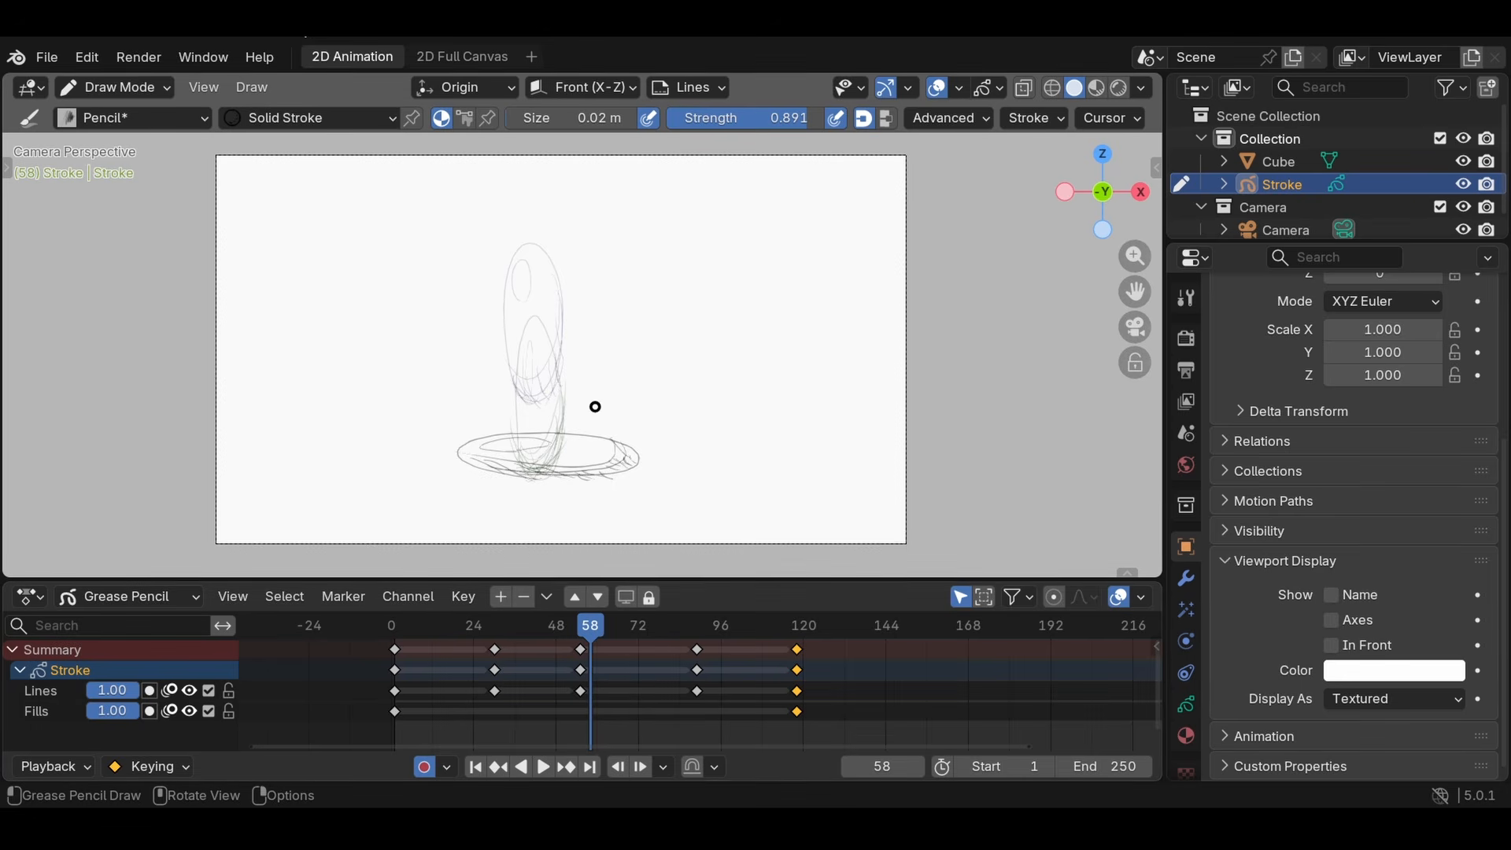
- Draw test strokes at frames 58, 63 and several following frames with auto keying on
mouse_move(591, 291)
left_mouse_down()
mouse_move(628, 392)
mouse_move(723, 270)
left_mouse_up()
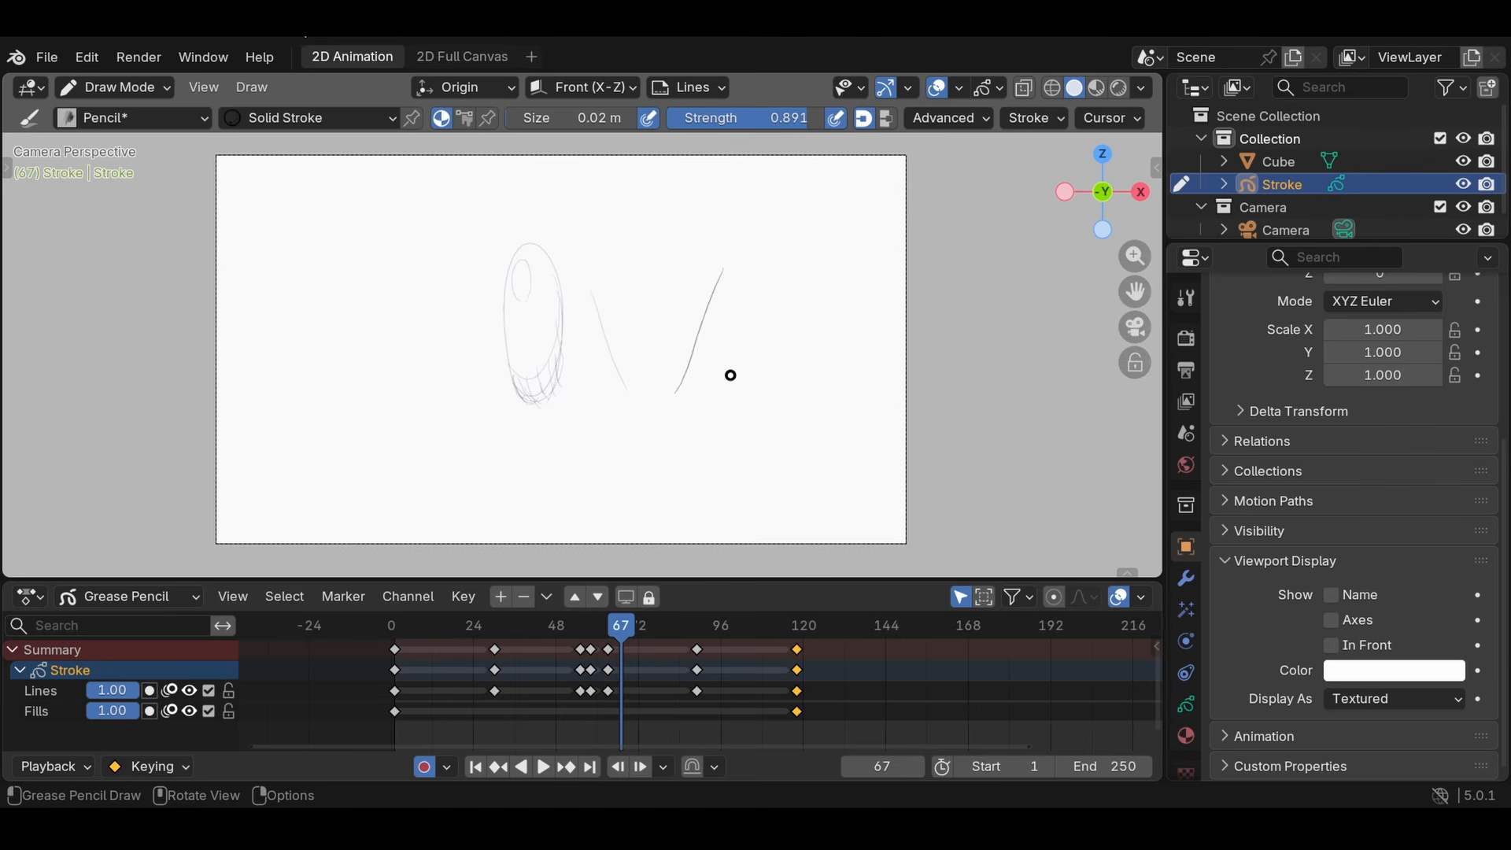
left_click_drag(738, 377, 701, 298)
left_click_drag(785, 360, 796, 402)
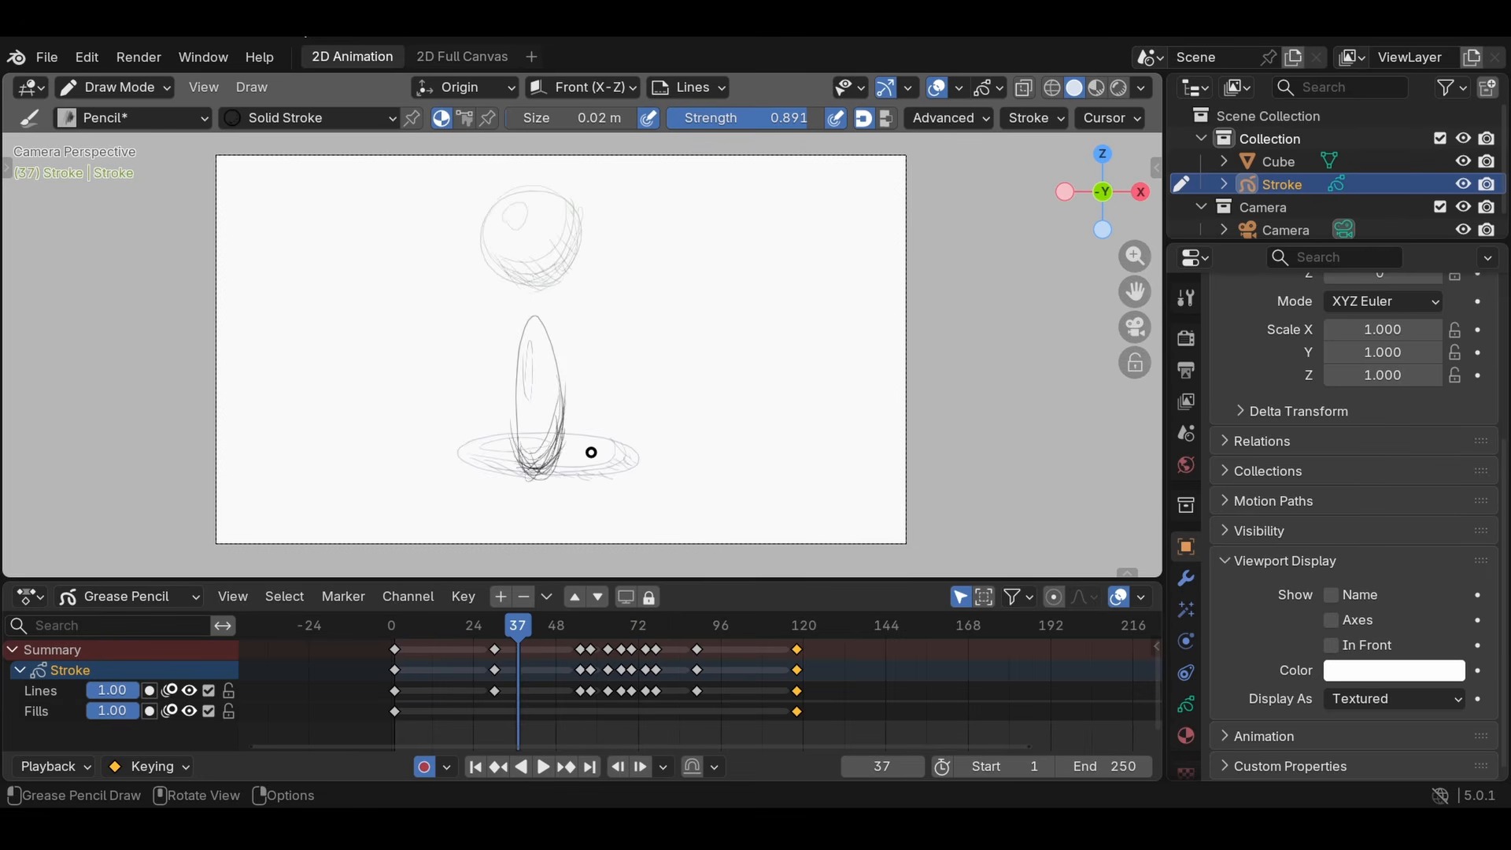
- Scribble loops beside the stretched ball with auto keying off, and draw a line at frame 37 with it back on
left_click(425, 766)
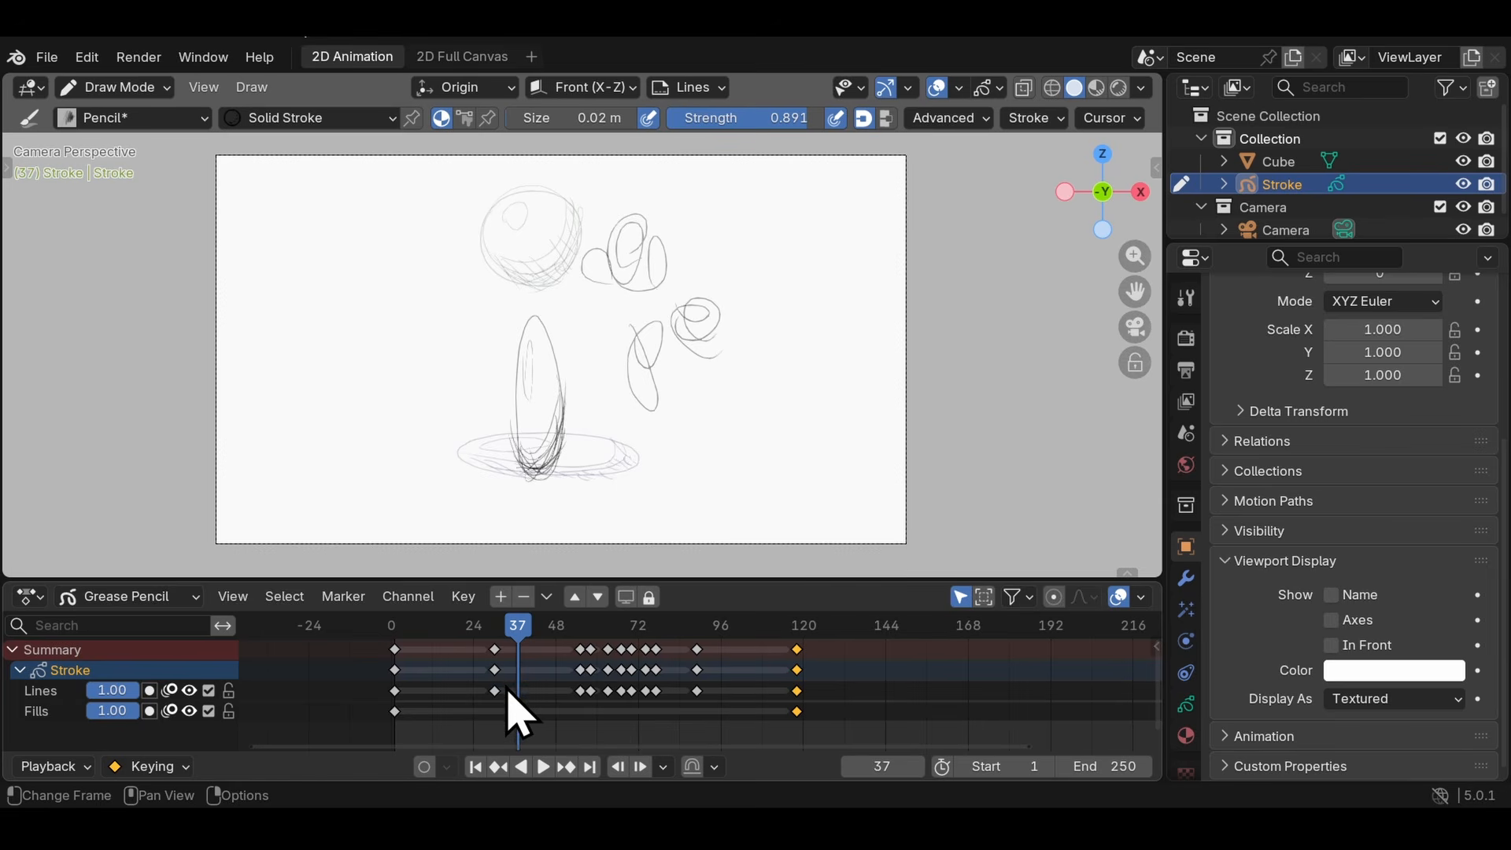
left_click(424, 766)
left_click_drag(708, 236, 732, 374)
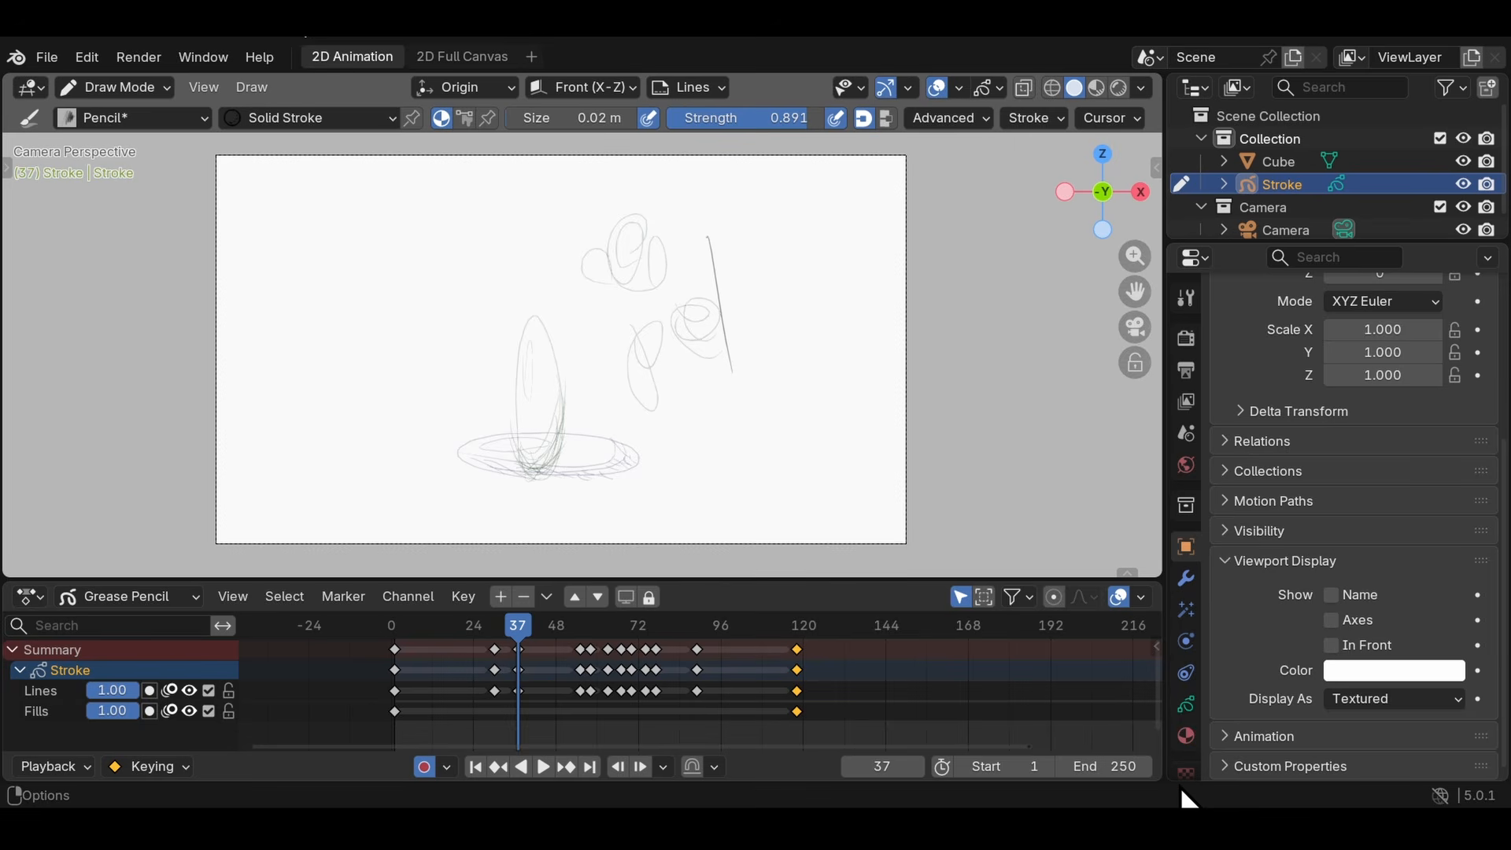
- Jump through the keyframes in both directions to compare the drawings with their onion skins
key("Up")
key("Up")
key("Up")
key("Up")
key("Down")
key("Down")
key("Down")
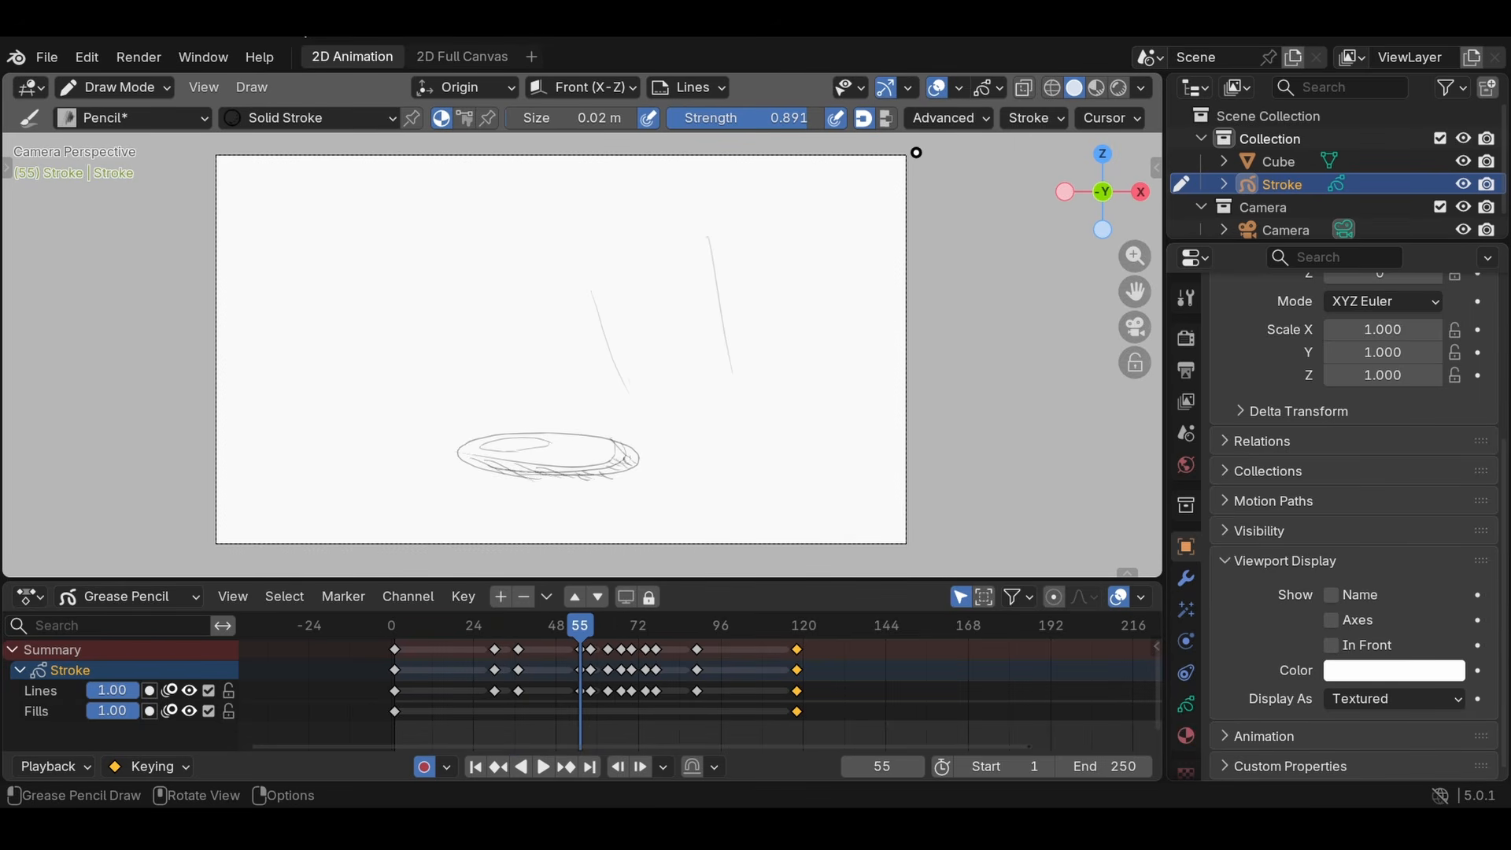
- Hide the viewport overlays and jump through the keyframes to view the drawings without onion skins, ending at frame 30
left_click(938, 89)
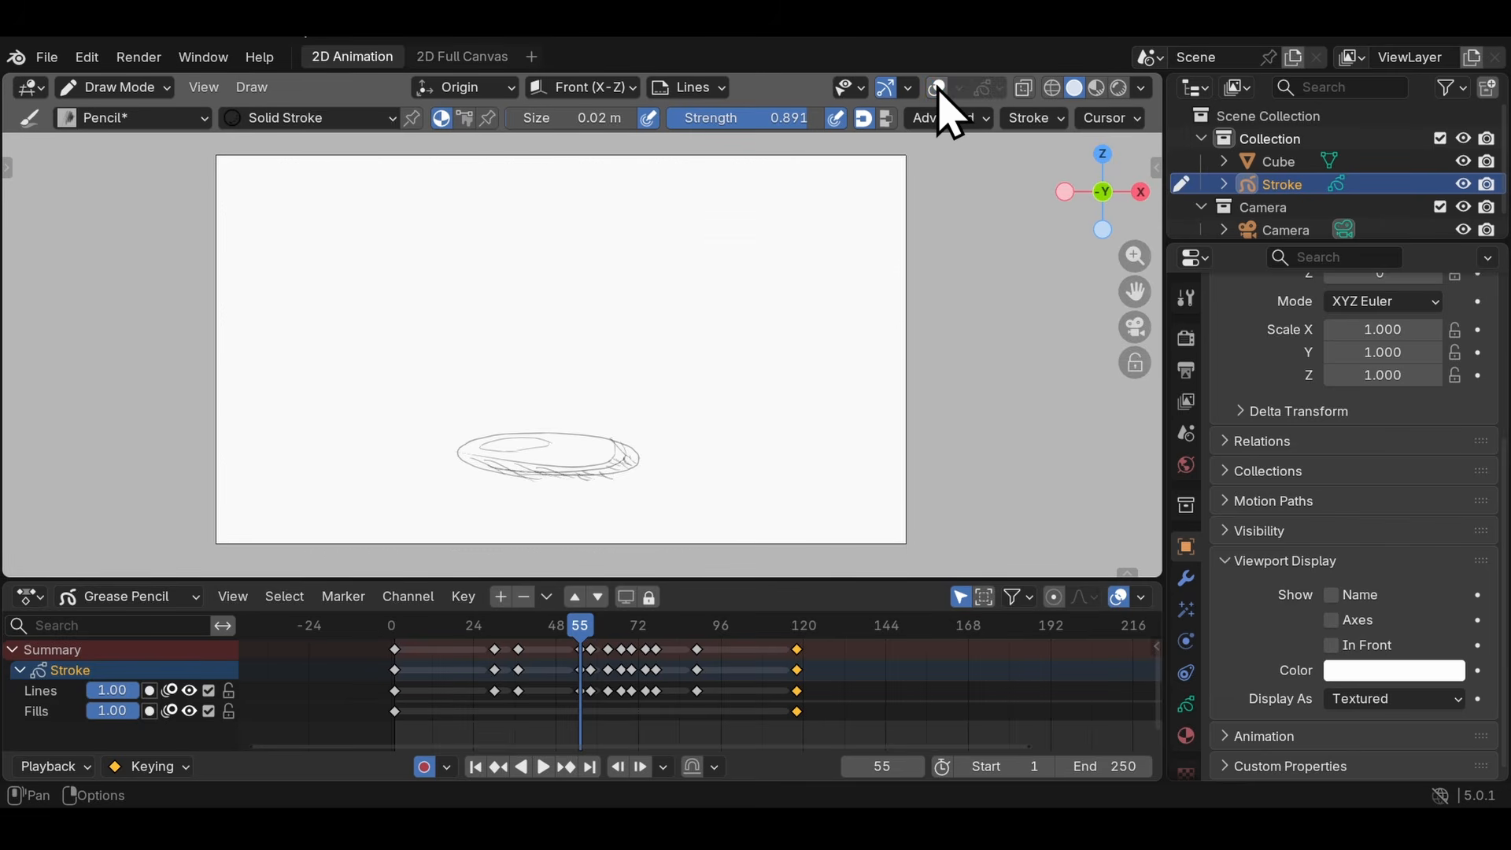
key("Down")
key("Up")
key("Up")
key("Up")
key("Up")
key("Down")
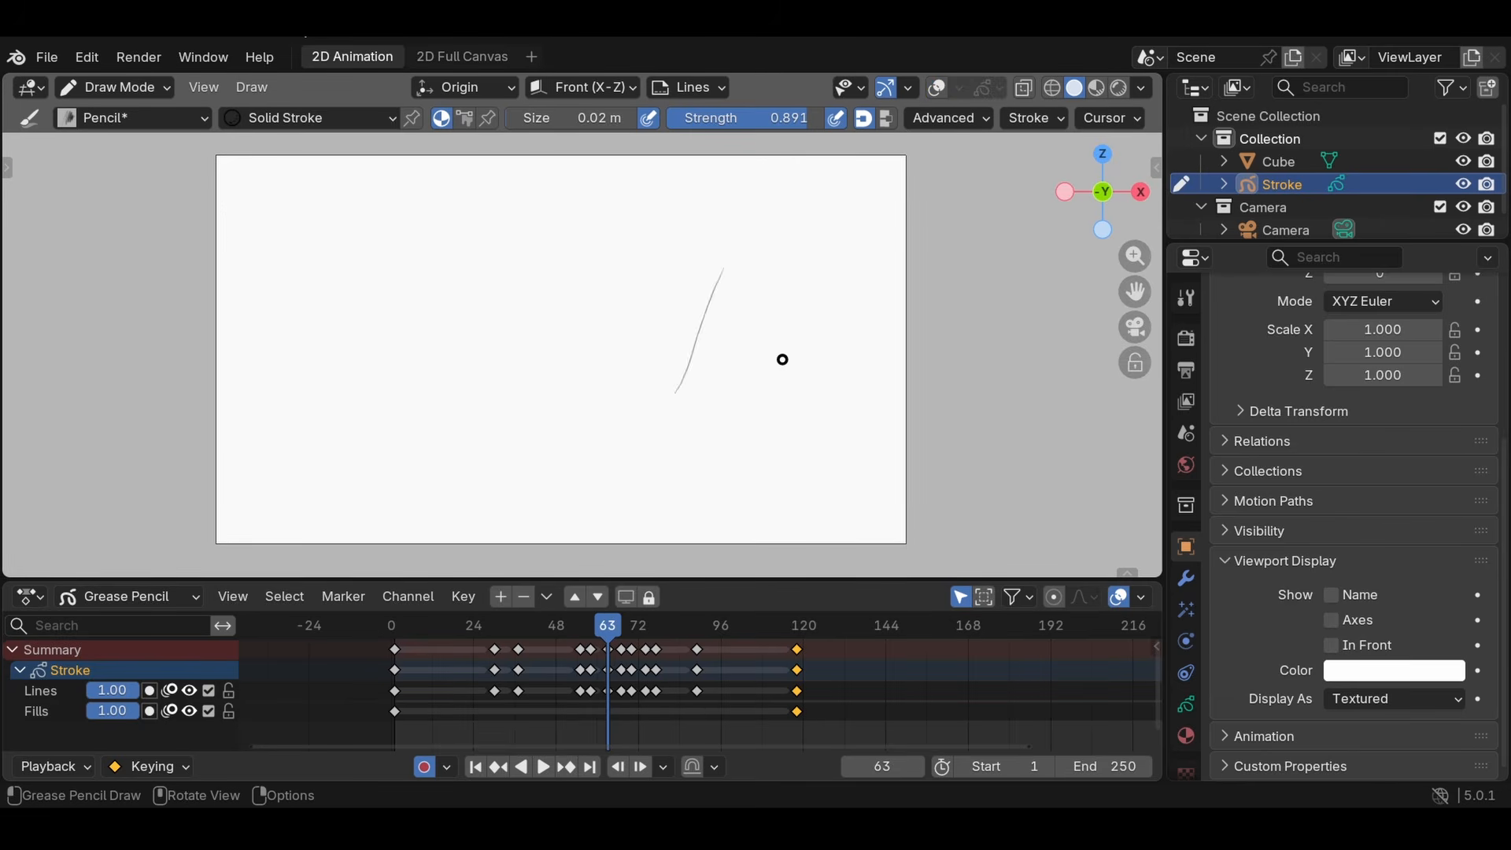
key("Down")
key("Down")
key("Down")
key("Down")
key("Down")
key("Down")
key("Up")
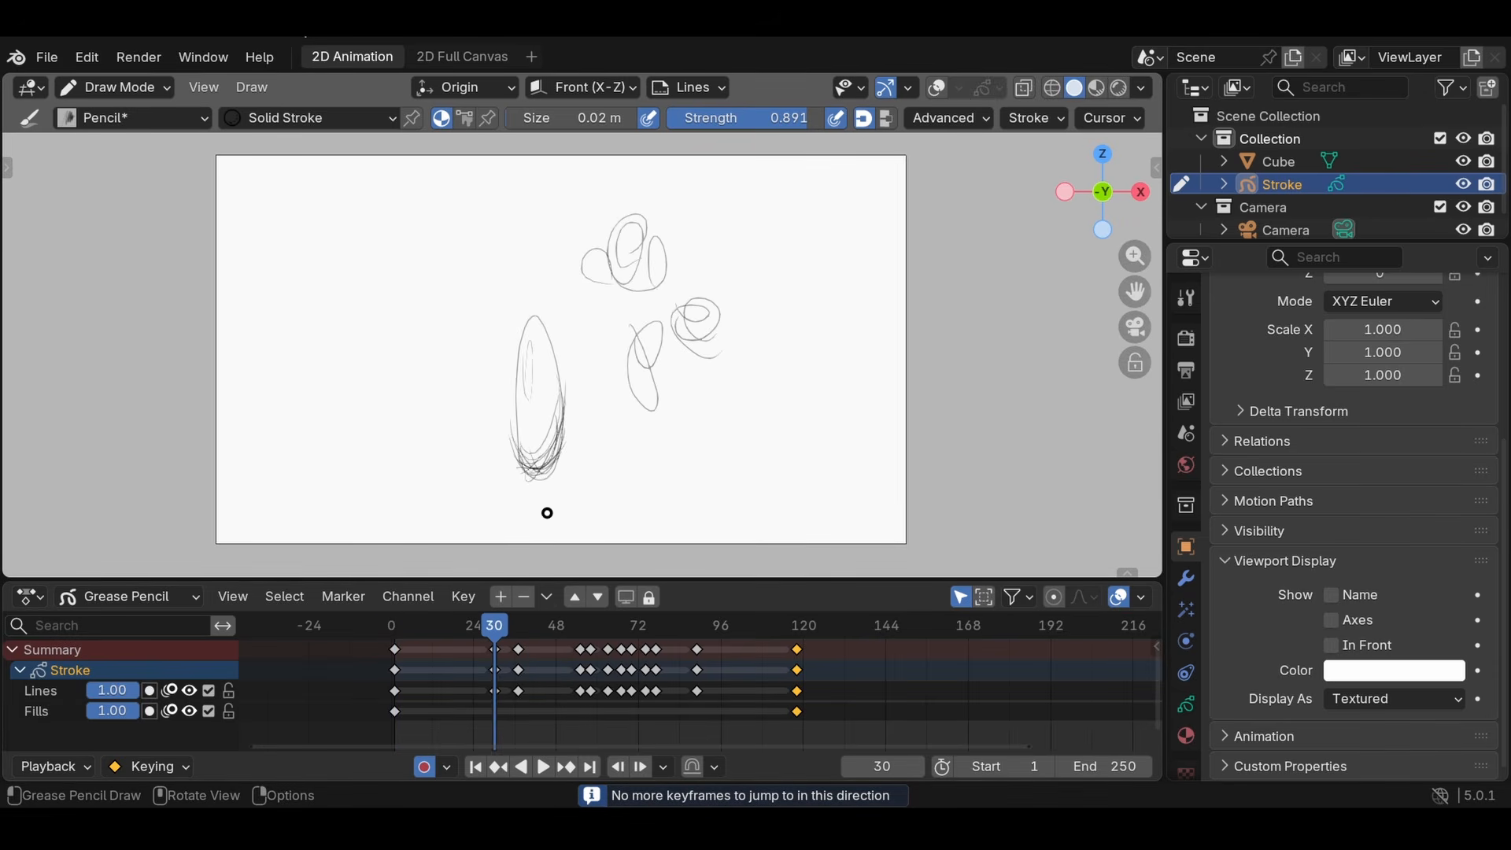
- Select the scribbles beside the stretched ball at frame 30 in Edit Mode, and undo their trial deletion
left_click(118, 88)
left_click(145, 136)
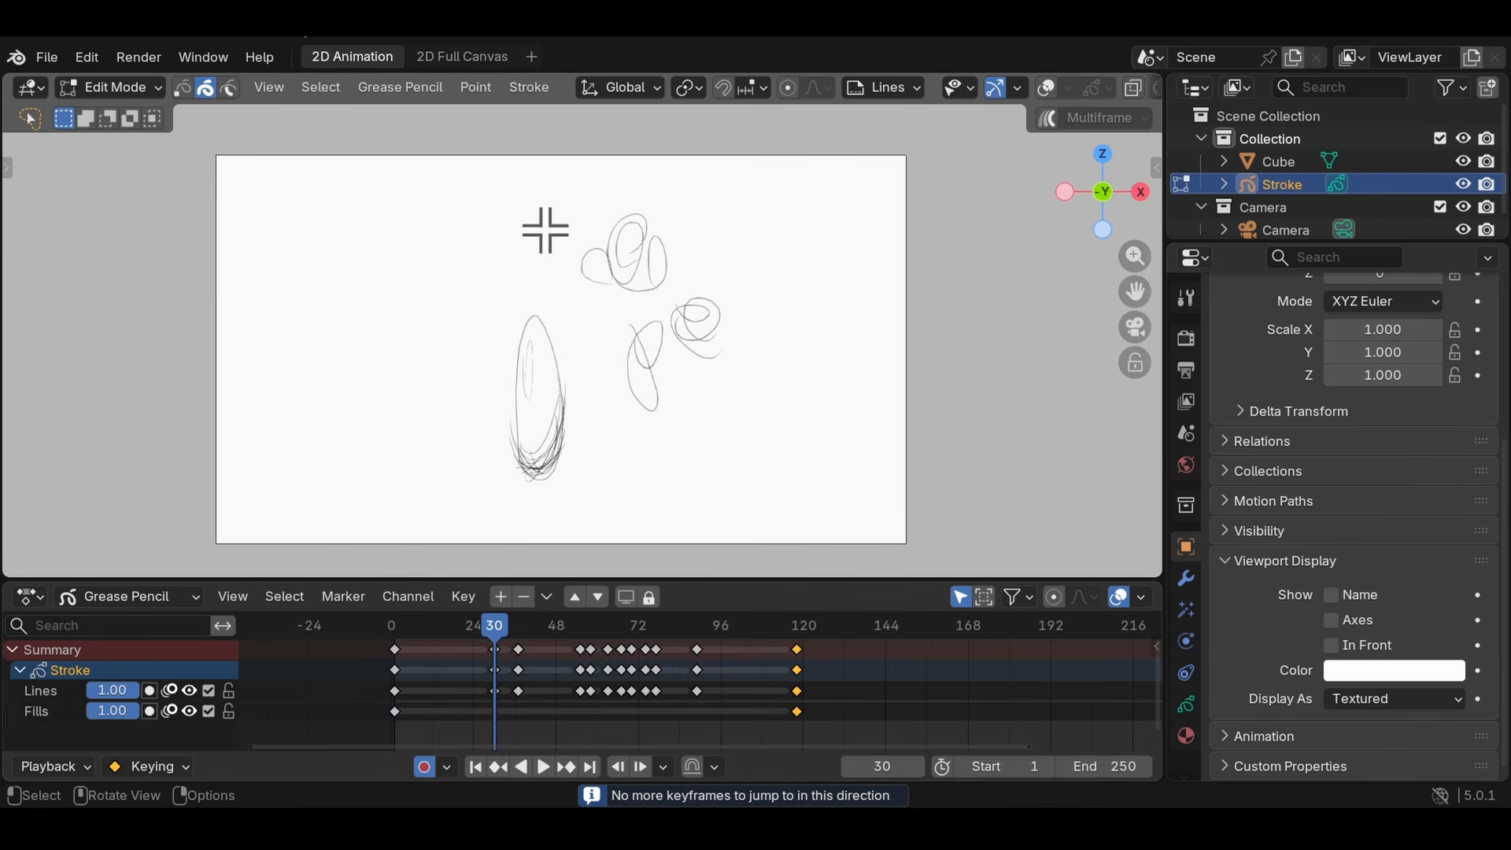
mouse_move(778, 346)
left_mouse_down()
mouse_move(598, 163)
mouse_move(771, 285)
left_mouse_up()
key("x")
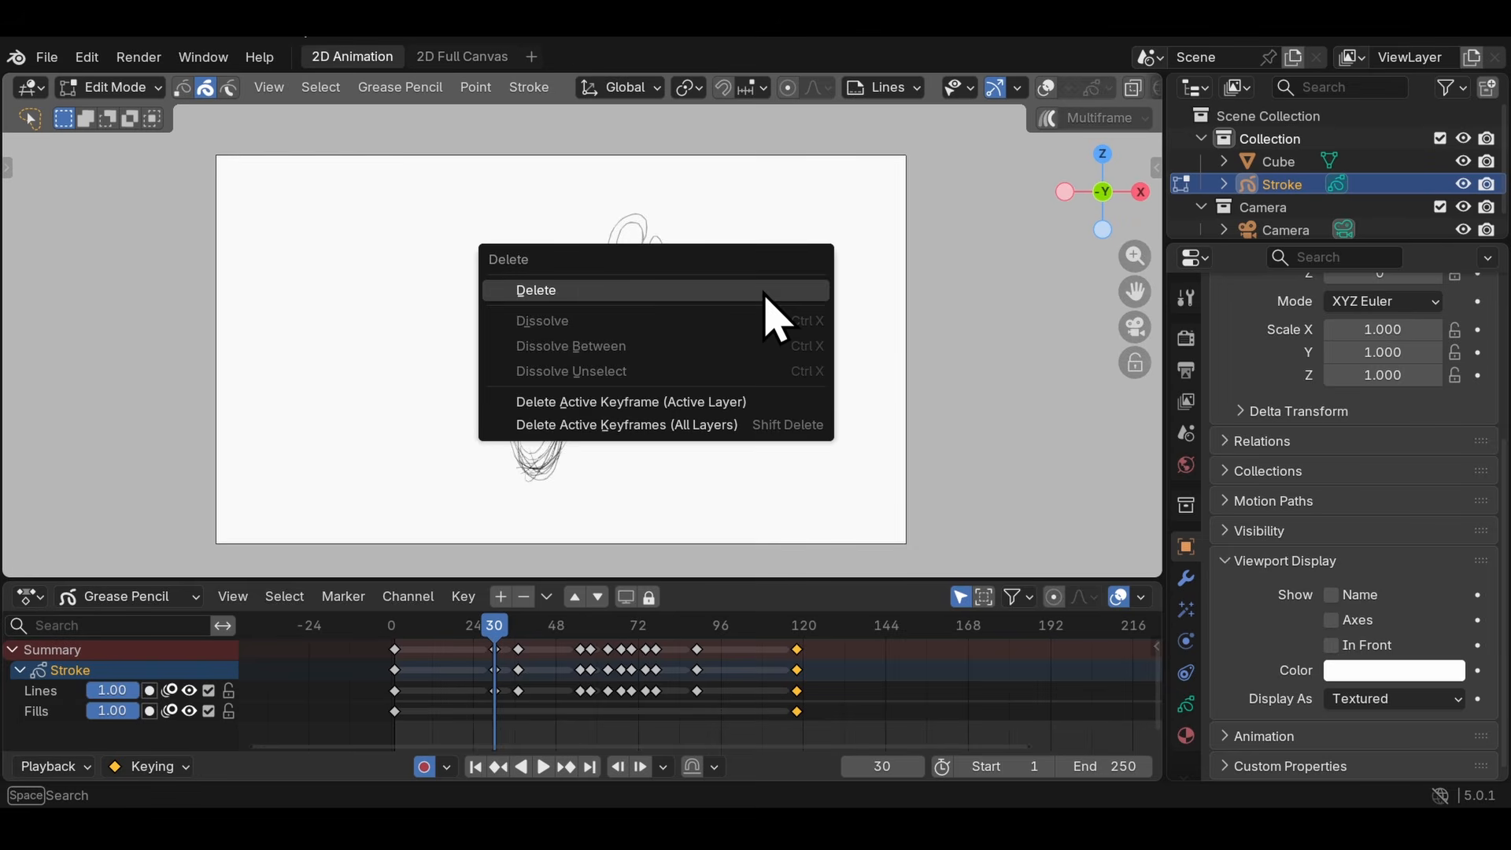
left_click(757, 290)
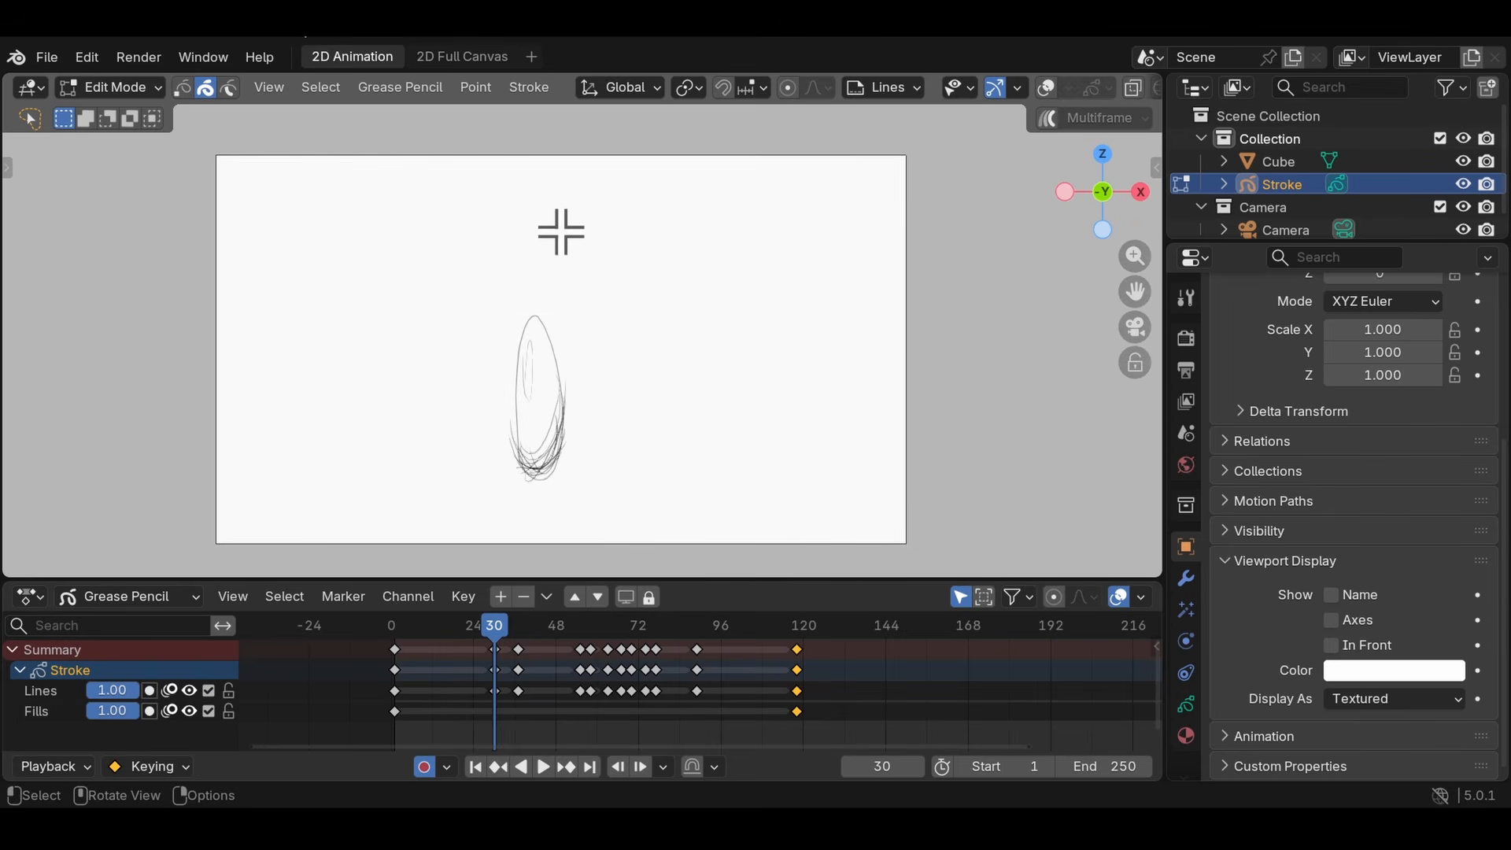
key("ctrl+z")
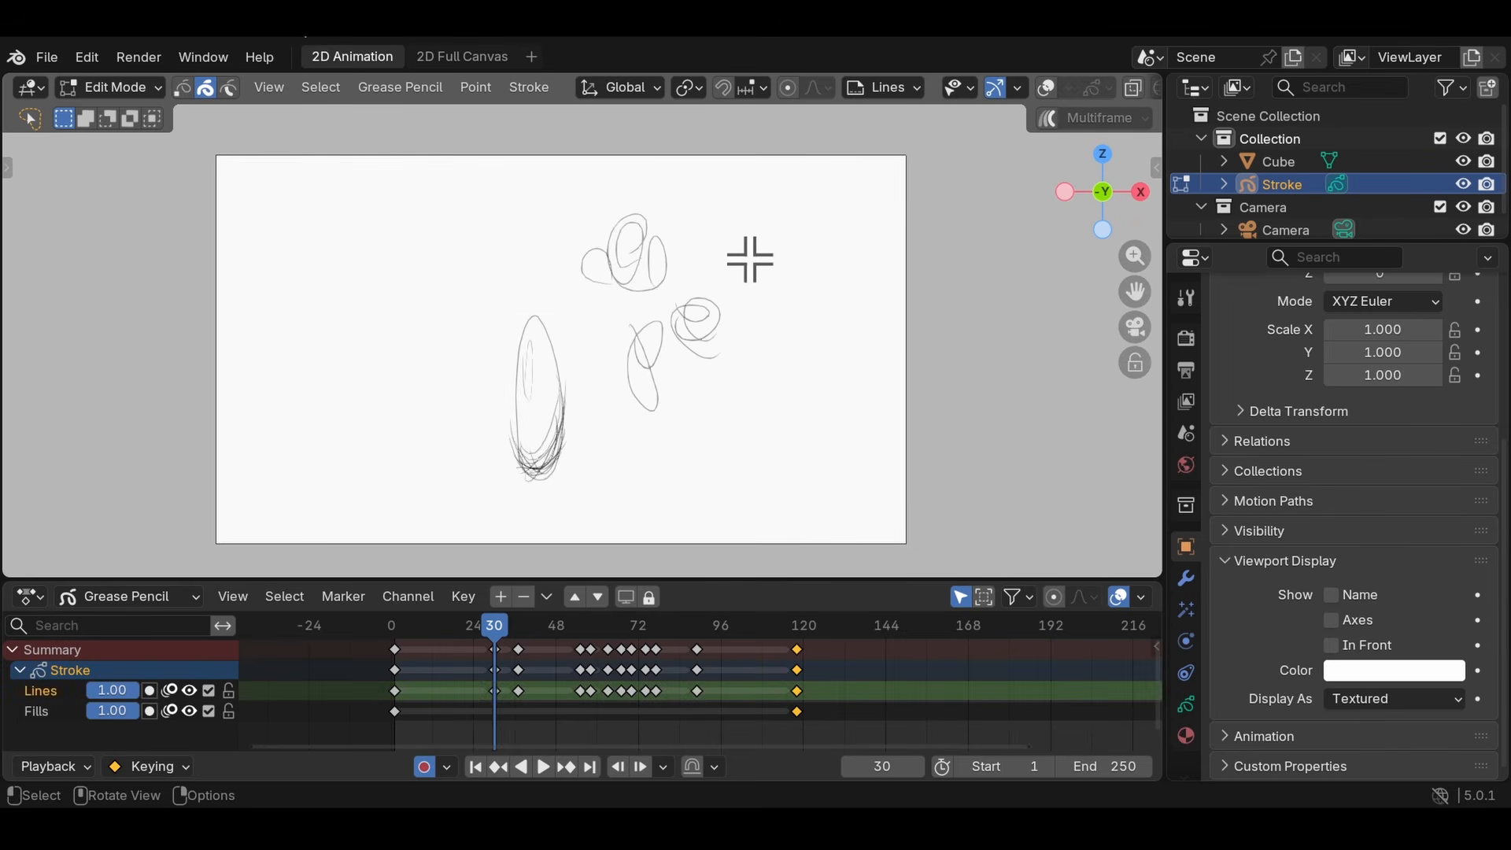
- Toggle the viewport overlays to compare how the selected scribbles display, leaving the overlays on
left_click(1048, 88)
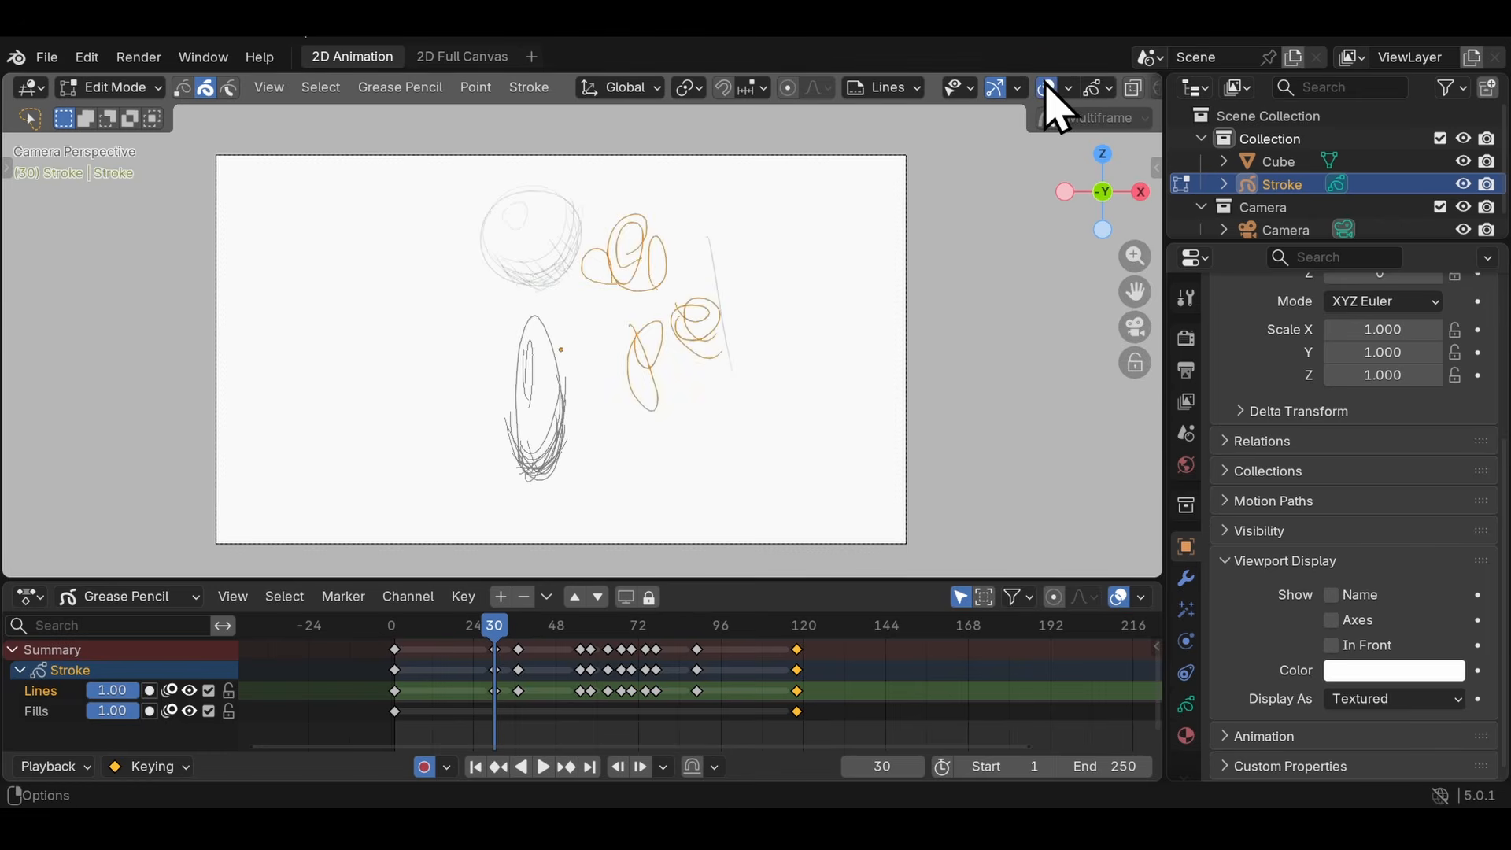
left_click(1046, 89)
left_click(1043, 92)
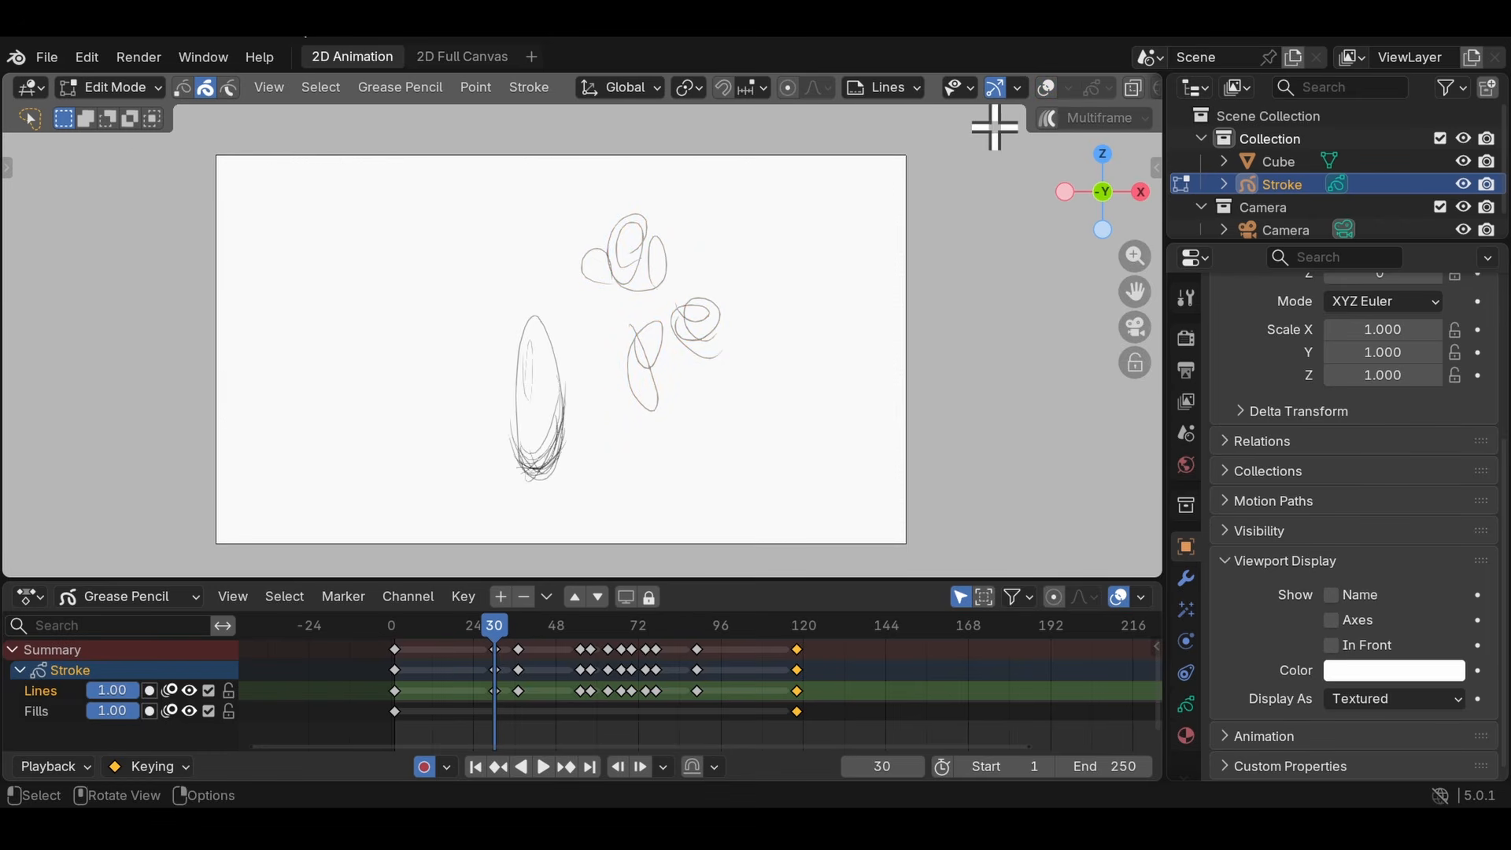
left_click(1041, 89)
left_click(1047, 90)
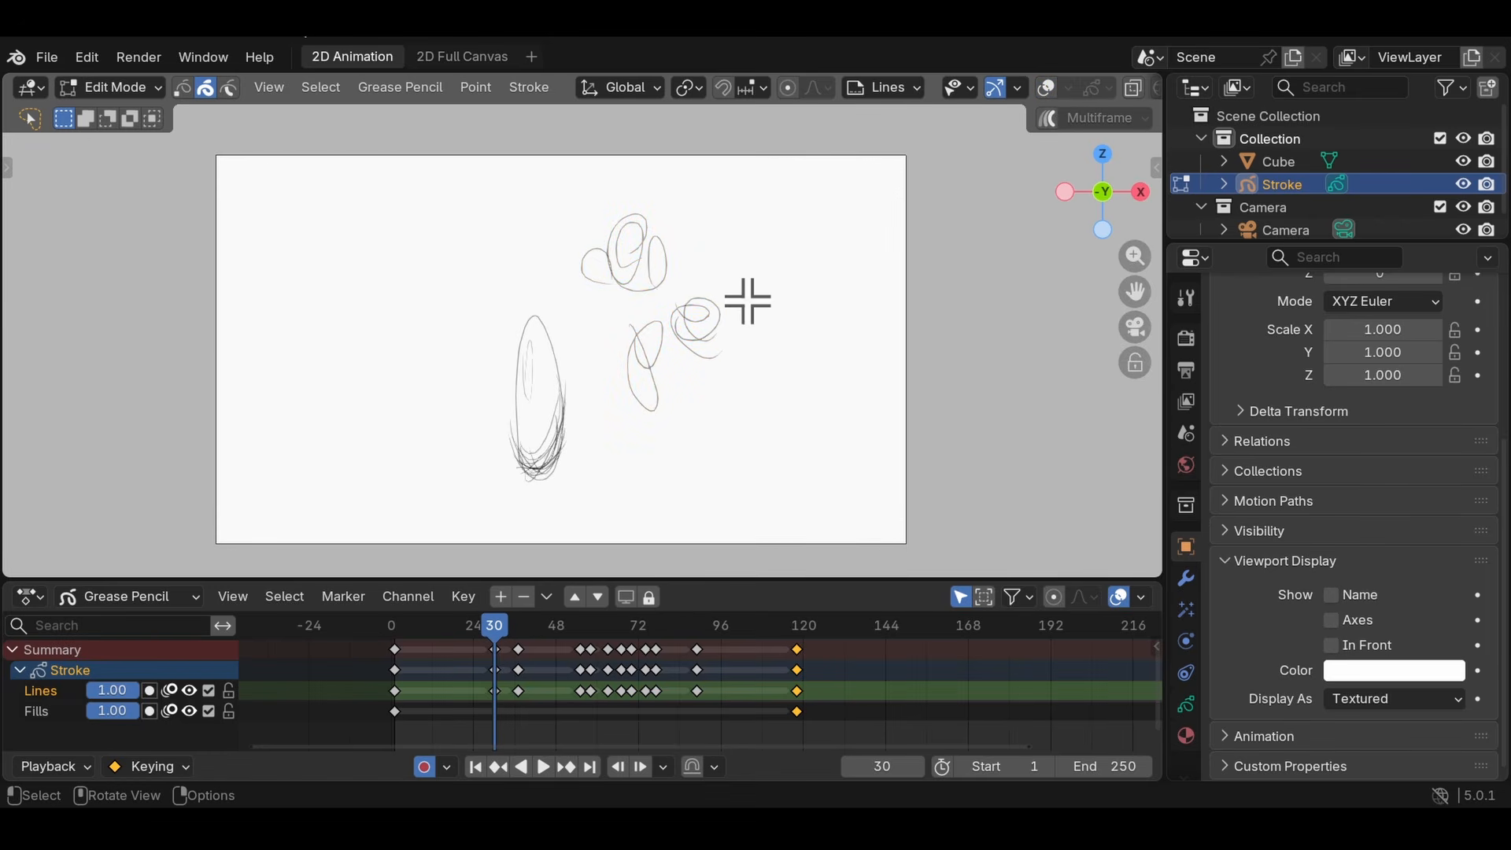
left_click(1047, 89)
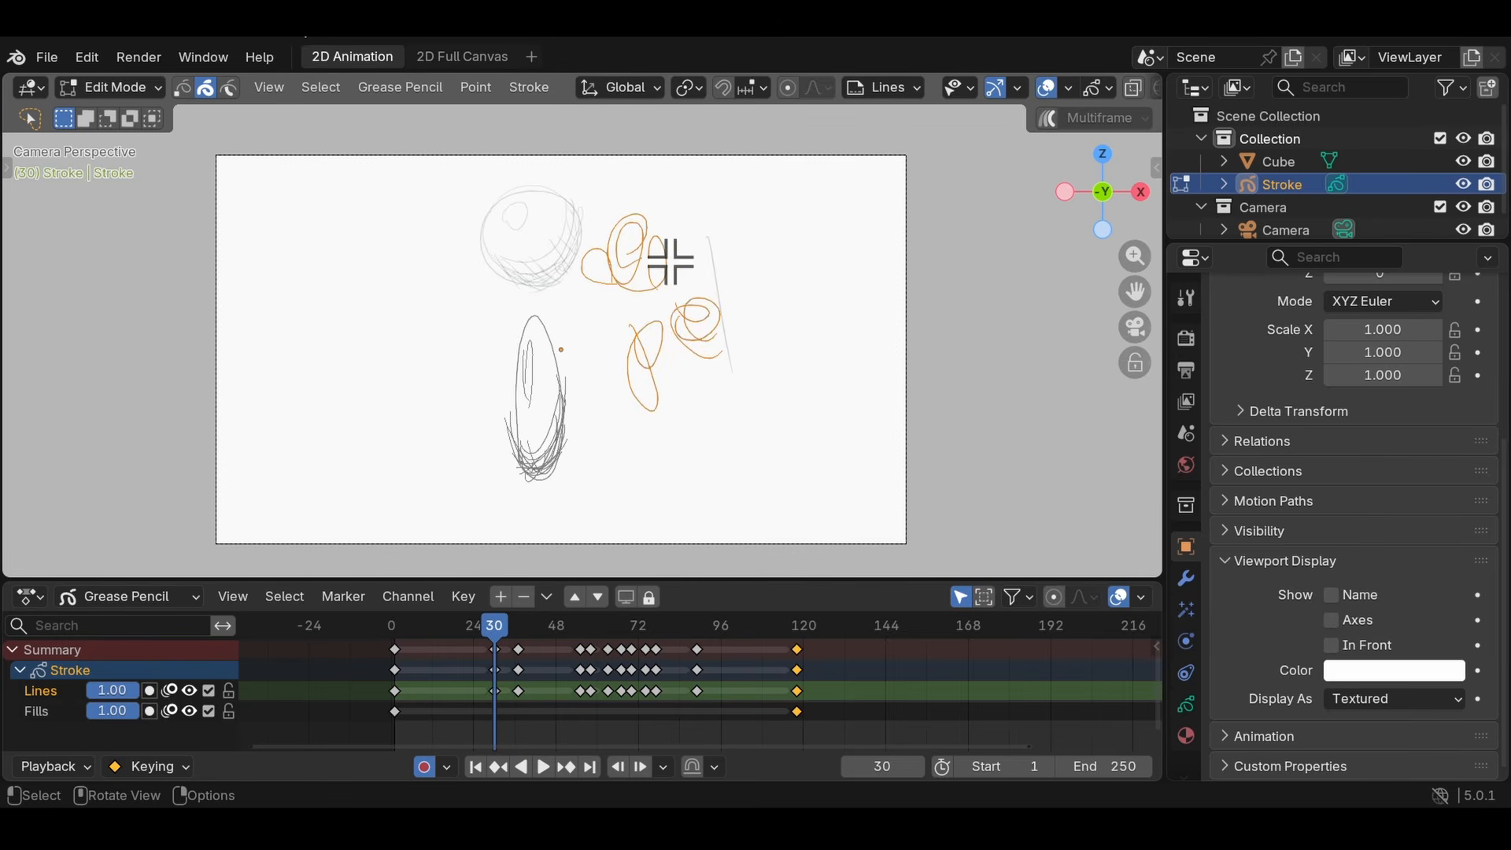
- Turn off onion skinning for the Lines layer and leave it on for the Fills layer
left_click(170, 692)
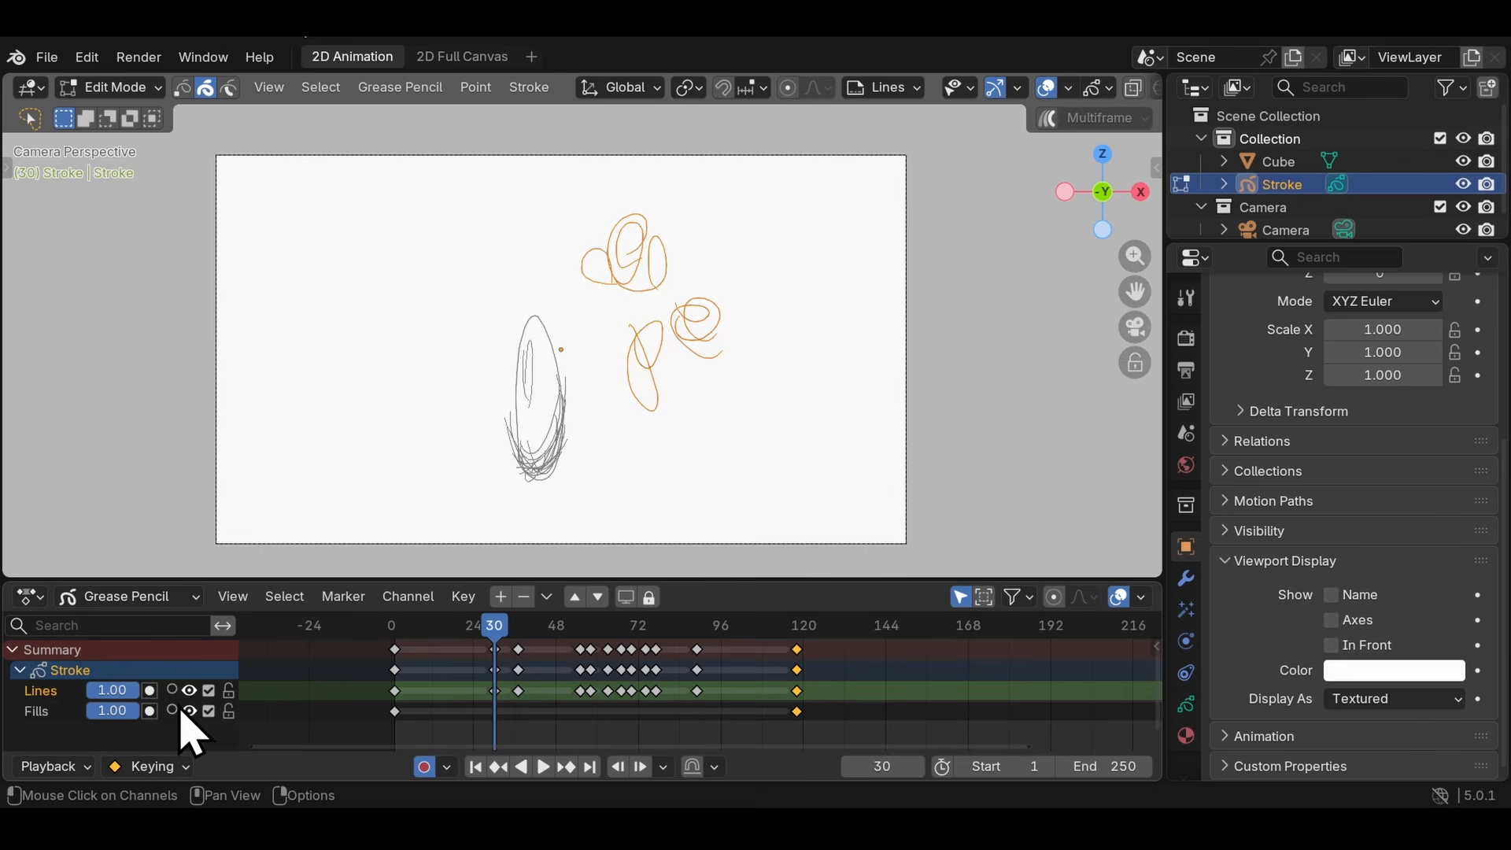
left_click(171, 691)
left_click(171, 711)
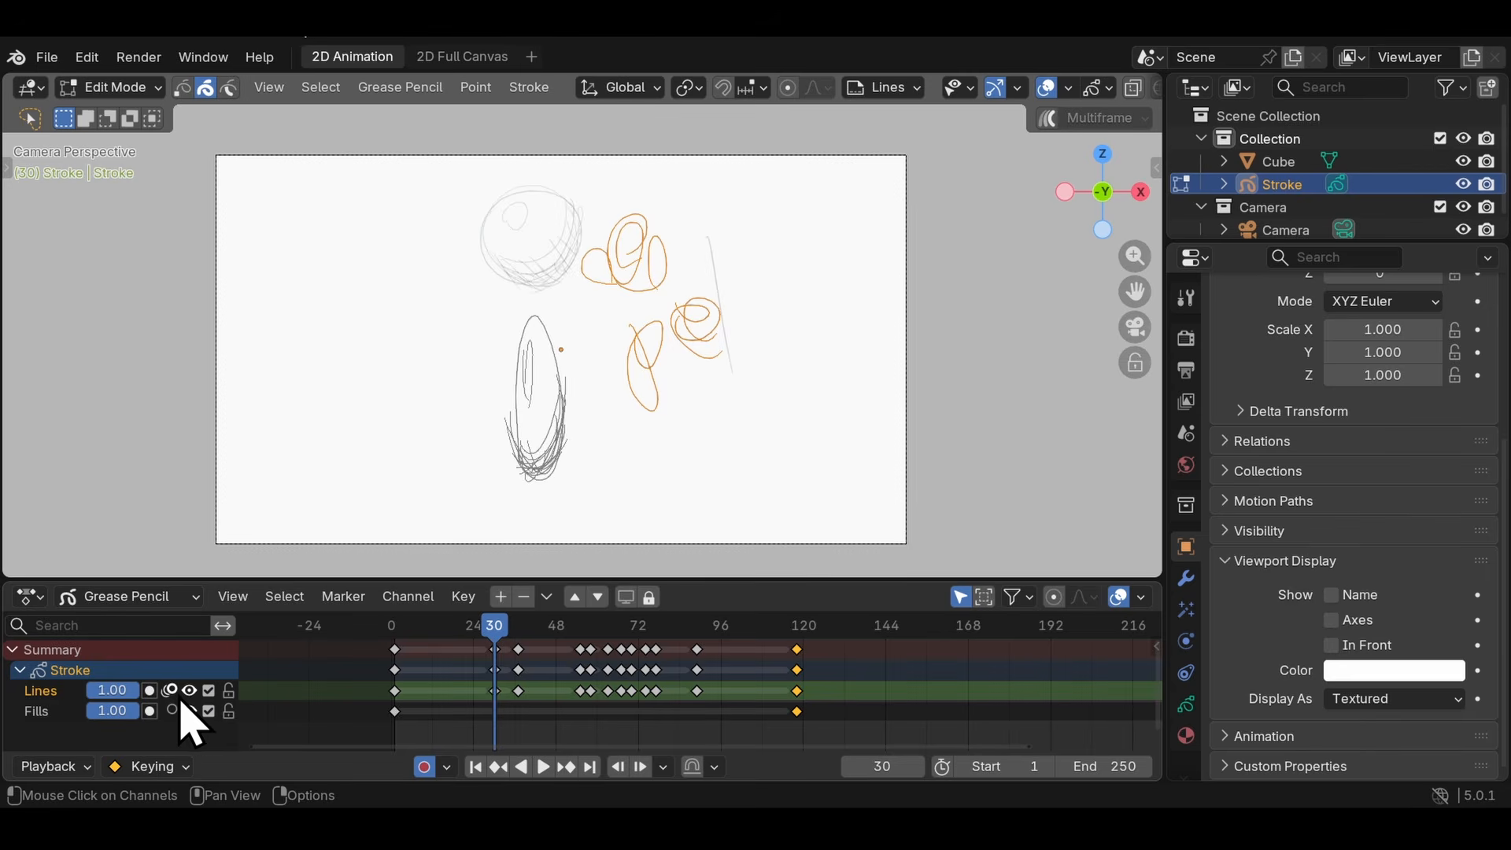
left_click(171, 692)
- Delete the selected scribbles at frame 30 and the test line's keyframe at frame 37
key("x")
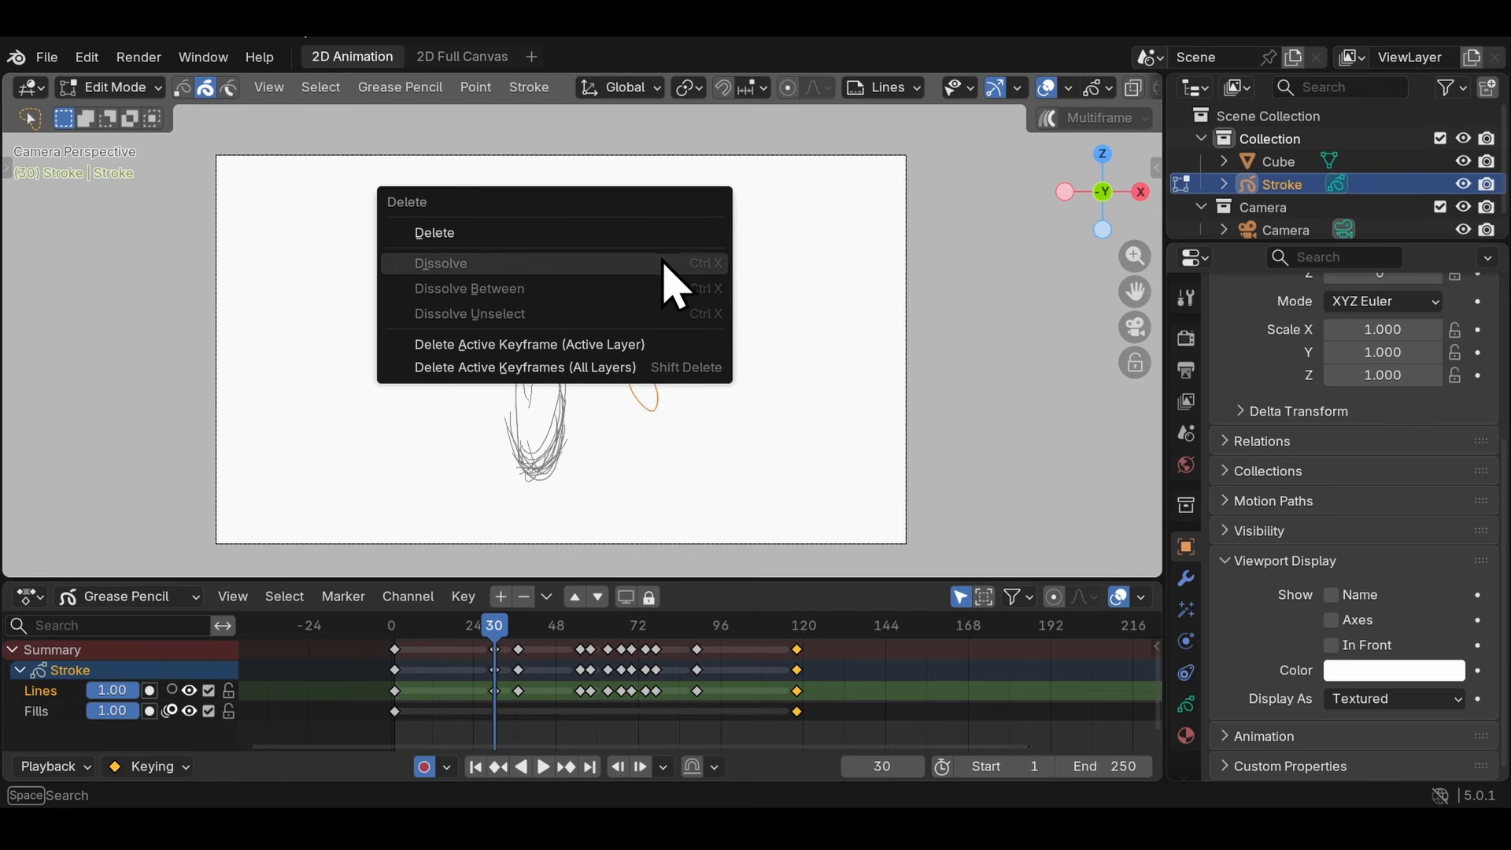
left_click(670, 229)
key("Up")
mouse_move(795, 342)
left_mouse_down()
mouse_move(651, 236)
mouse_move(728, 264)
left_mouse_up()
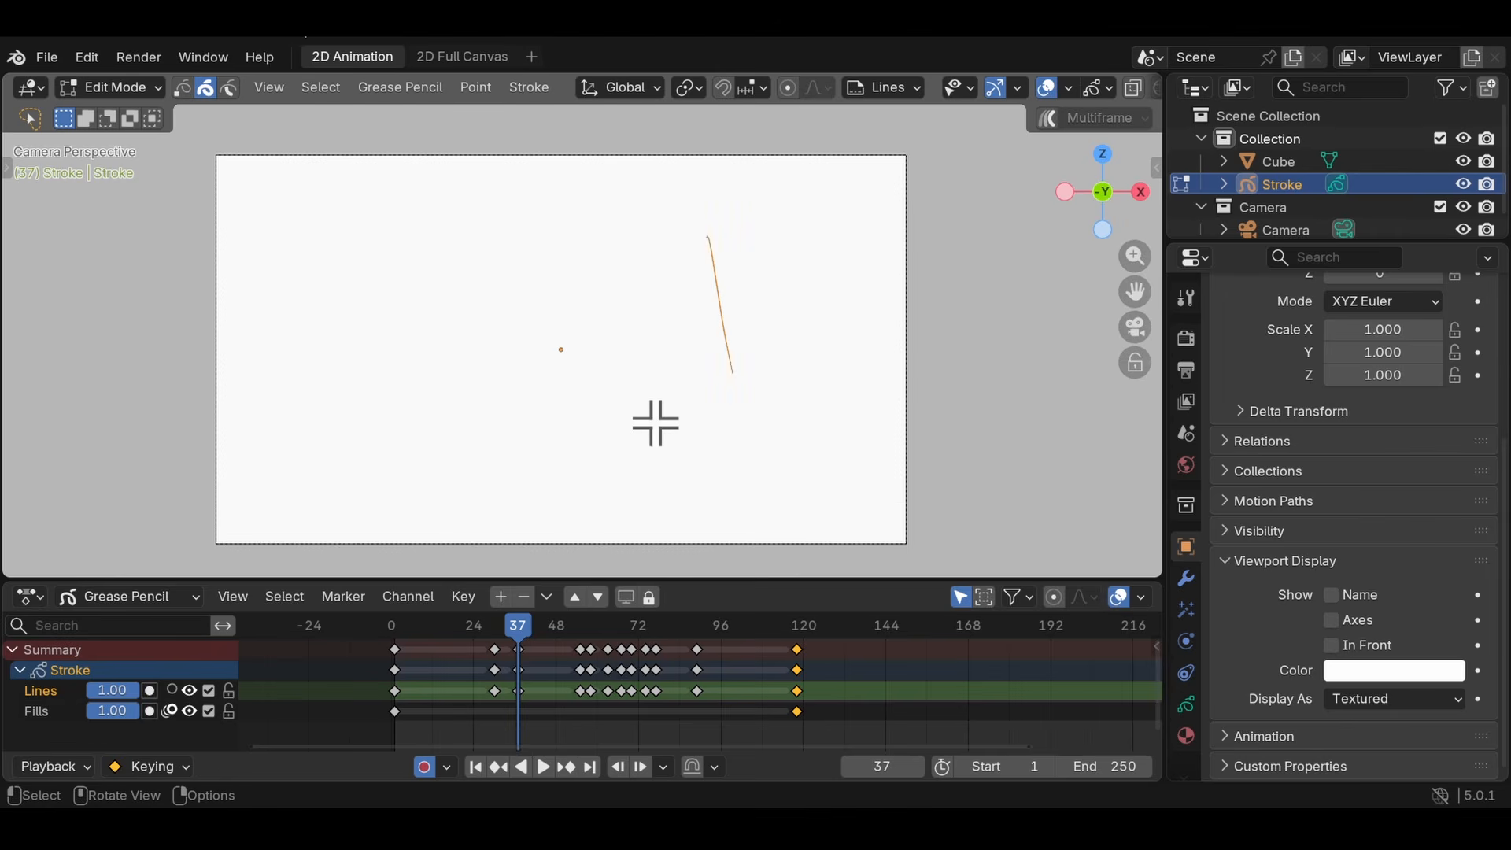
key("Down")
key("Up")
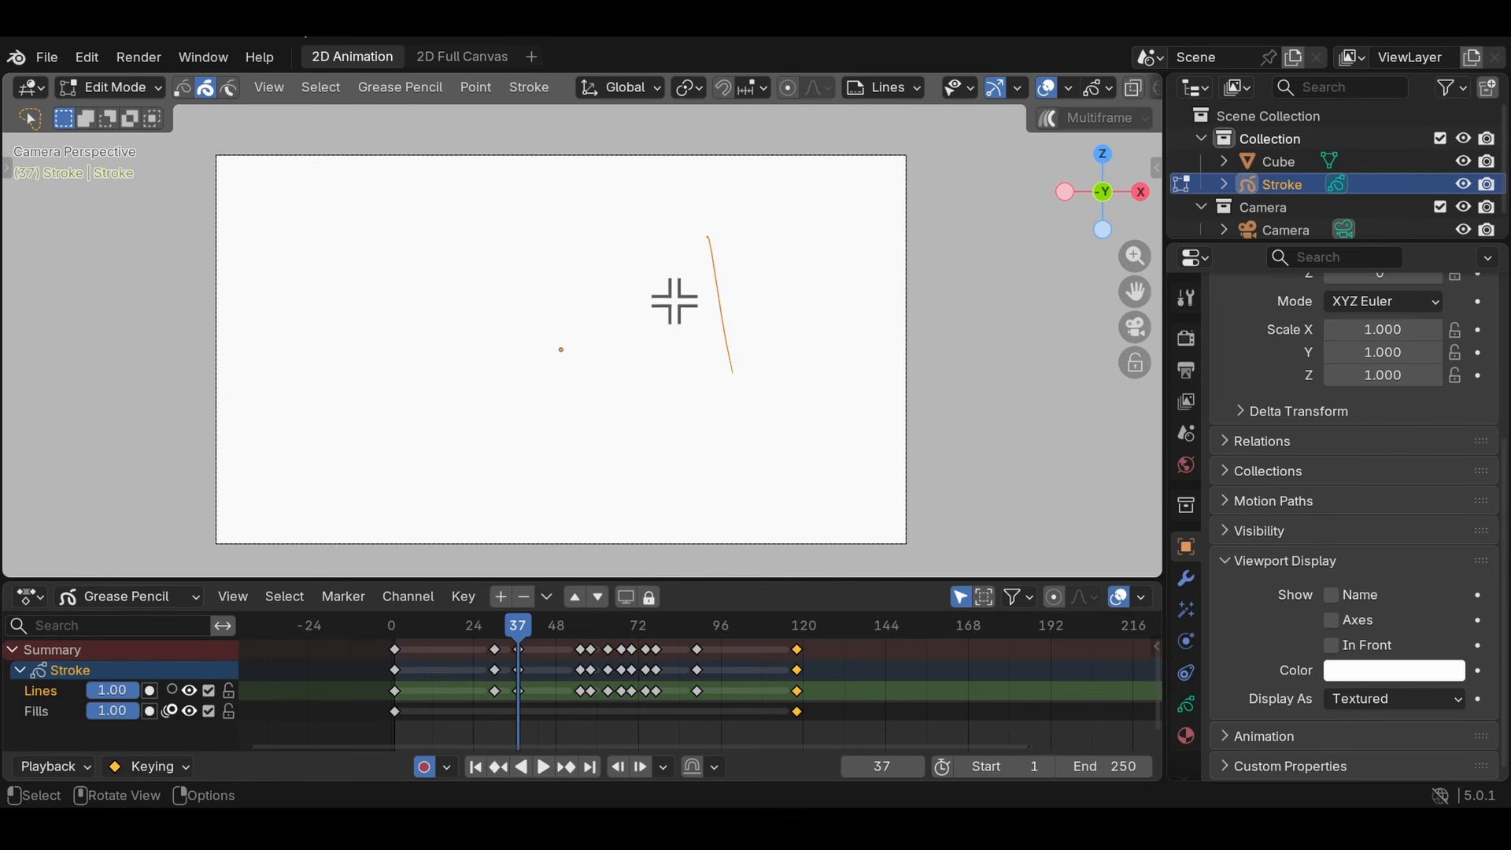
key("x")
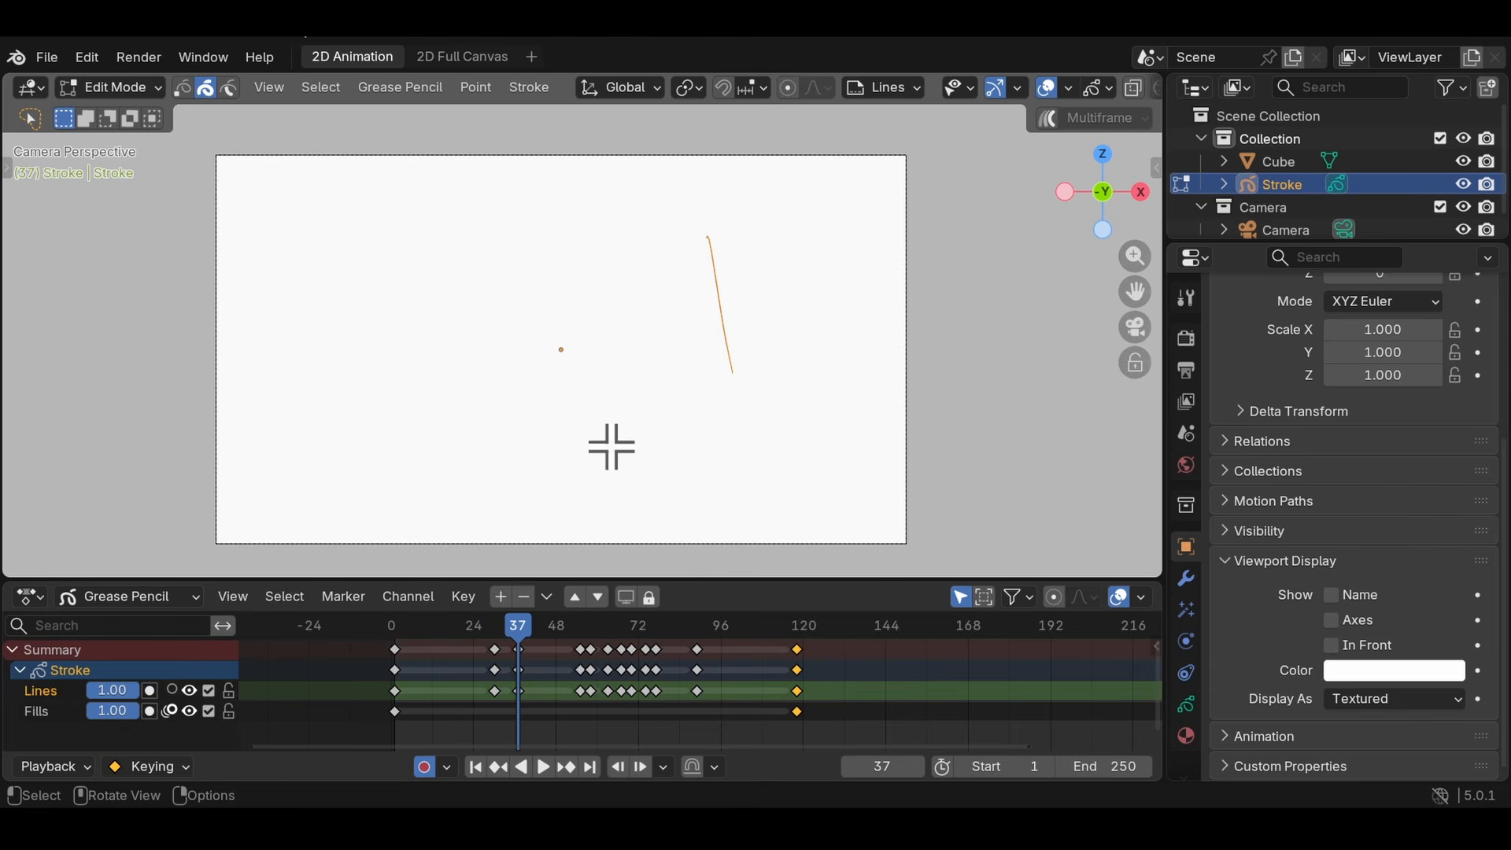
left_click_drag(523, 669, 553, 677)
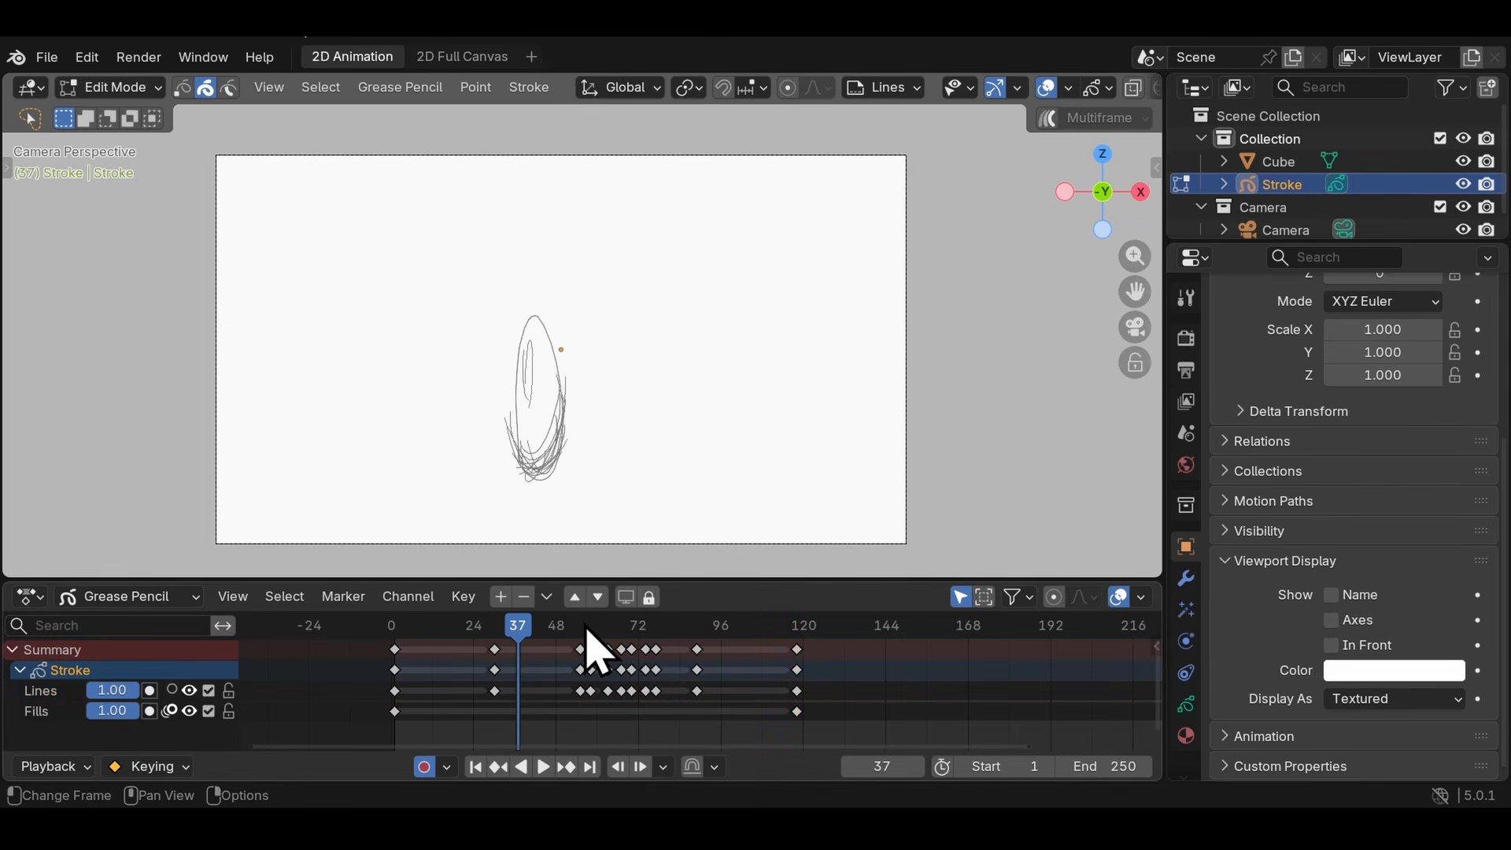
- Delete the leftover test-drawing keyframes between frames 55 and 70
left_click_drag(578, 624, 582, 622)
key("Left")
key("Right")
key("Right")
key("Right")
key("Right")
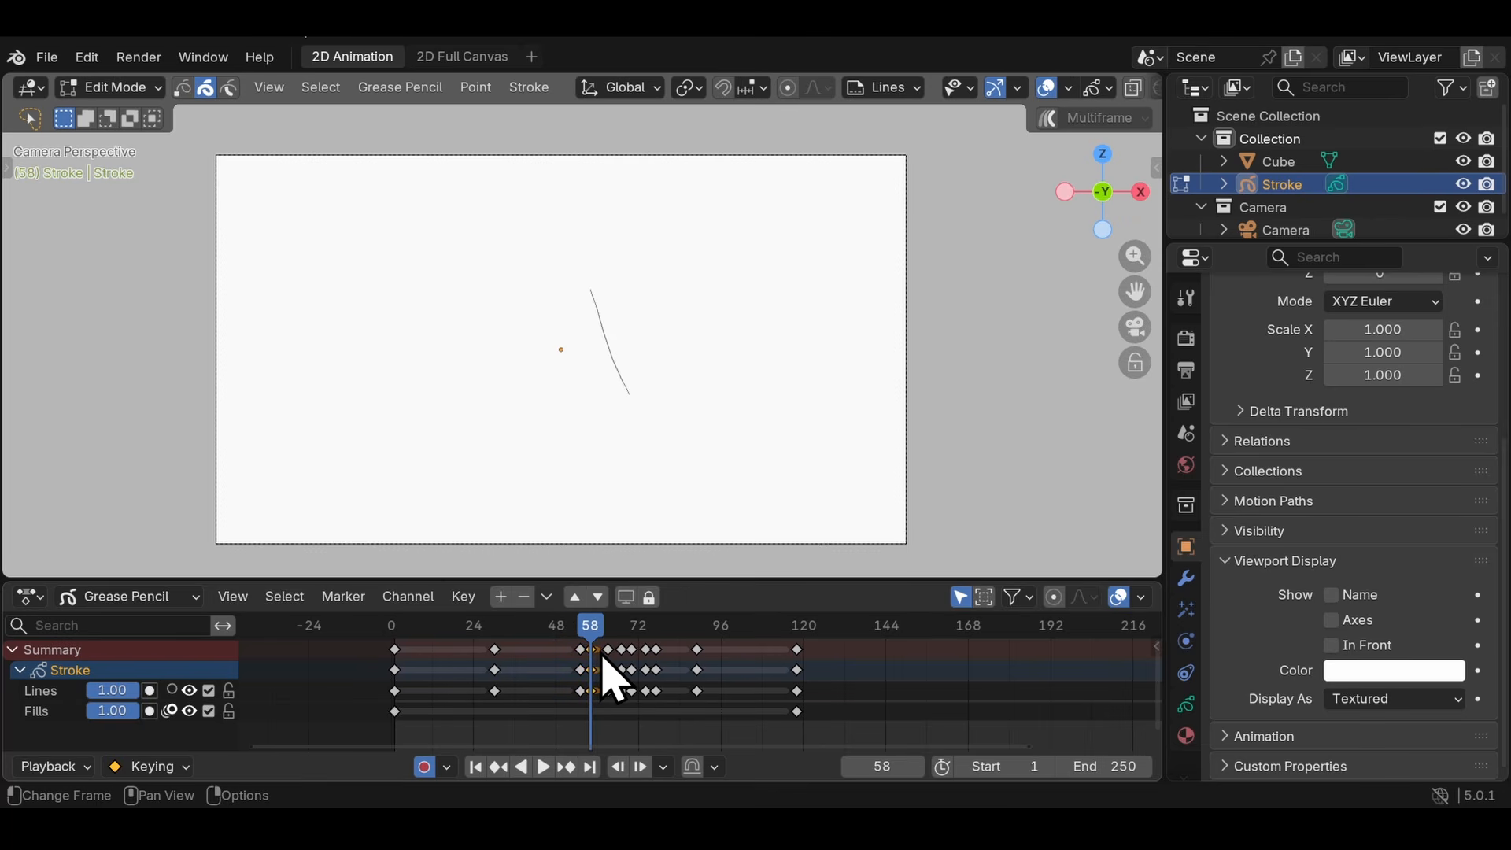
key("Delete")
key("Up")
left_click_drag(615, 657, 635, 660)
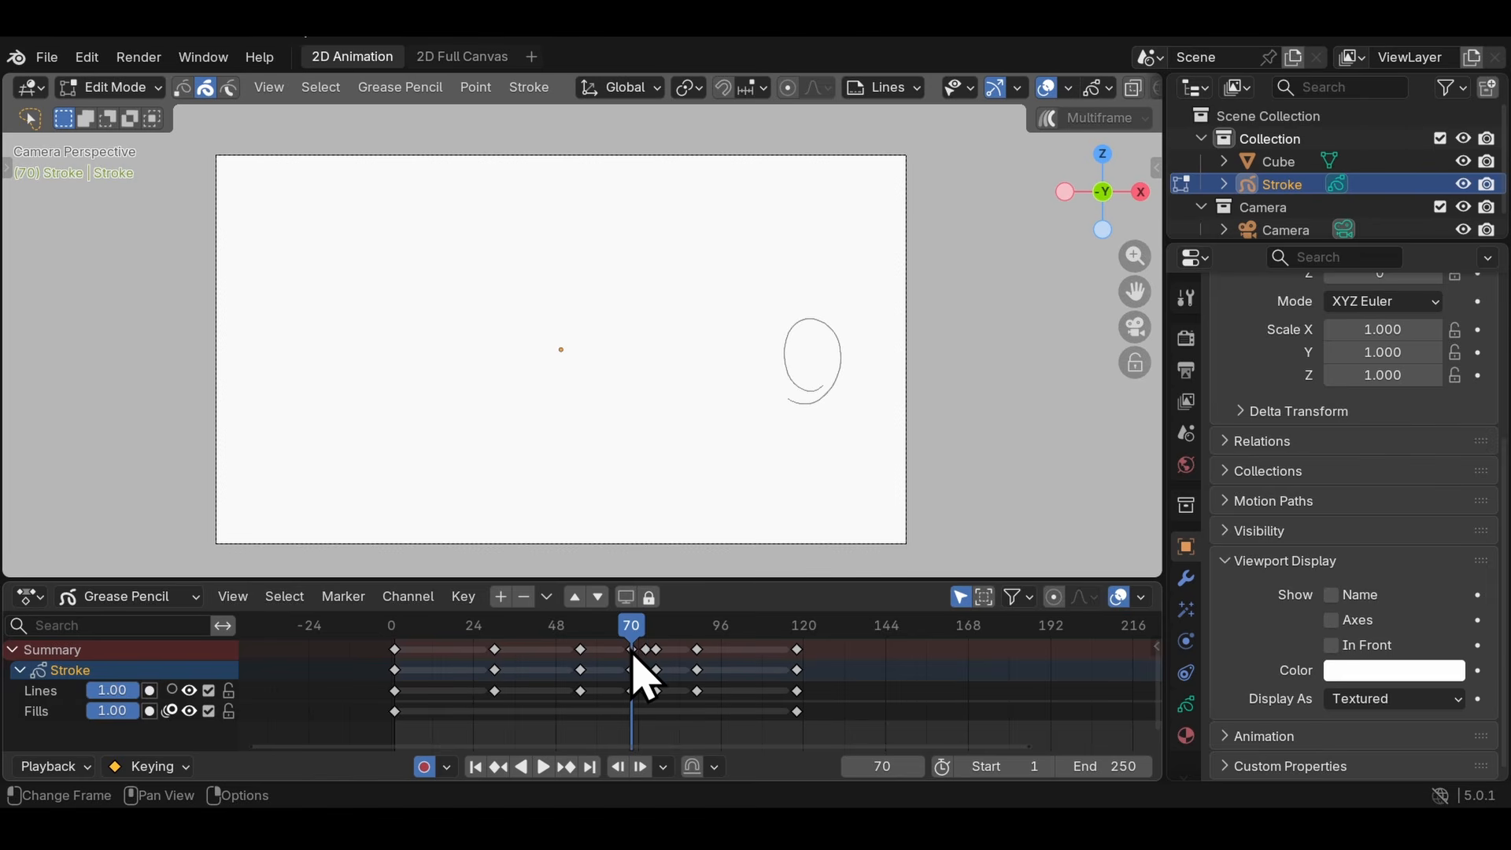
- Delete the remaining test keyframes from frame 70 up to the stretched ball's keyframe at frame 89
key("Down")
key("Down")
key("Down")
key("Up")
key("Up")
key("Up")
key("Up")
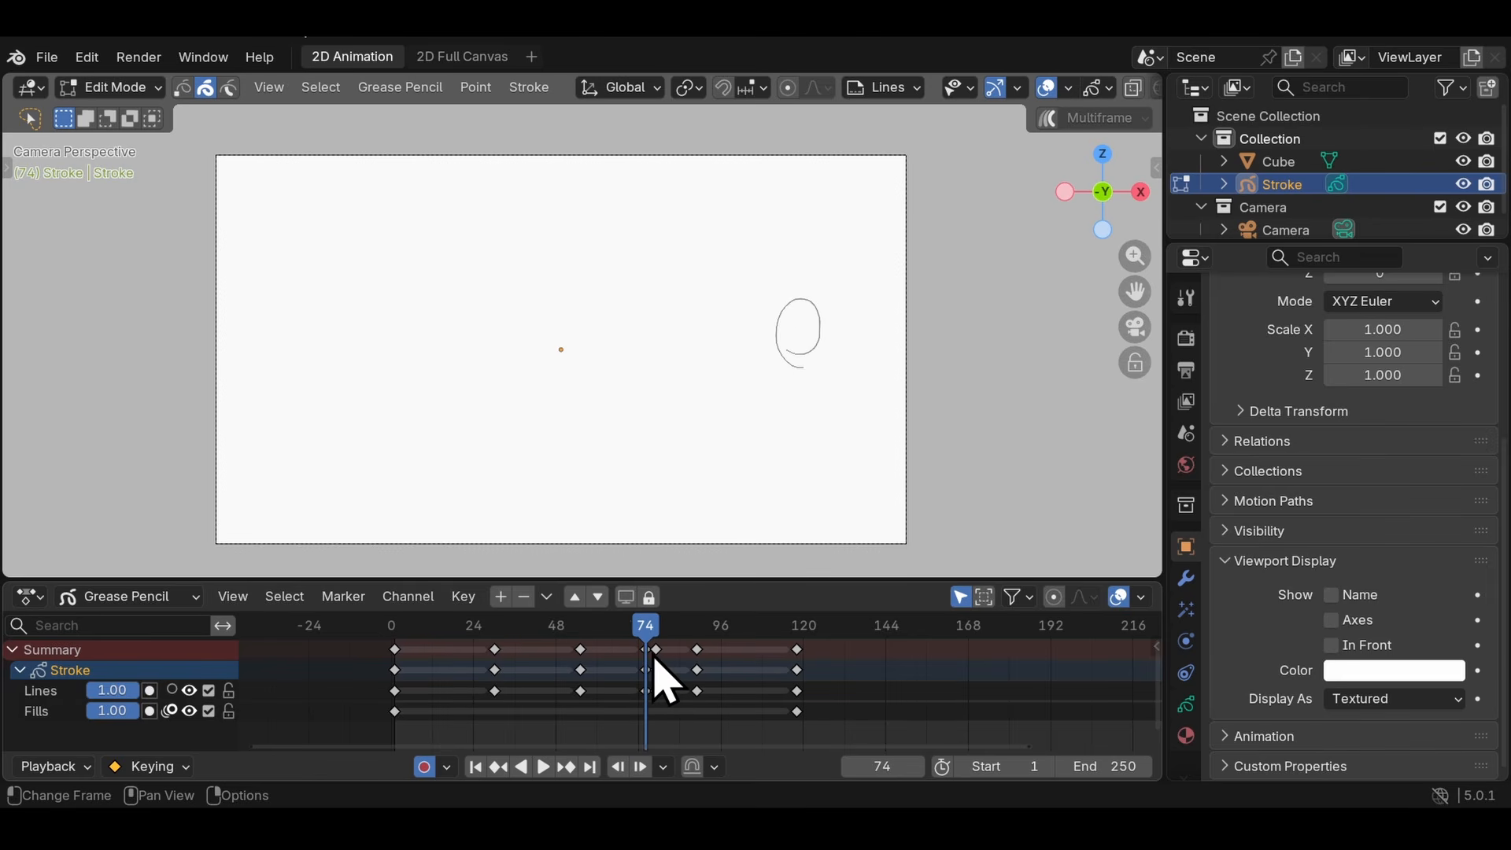
left_click_drag(655, 660, 684, 656)
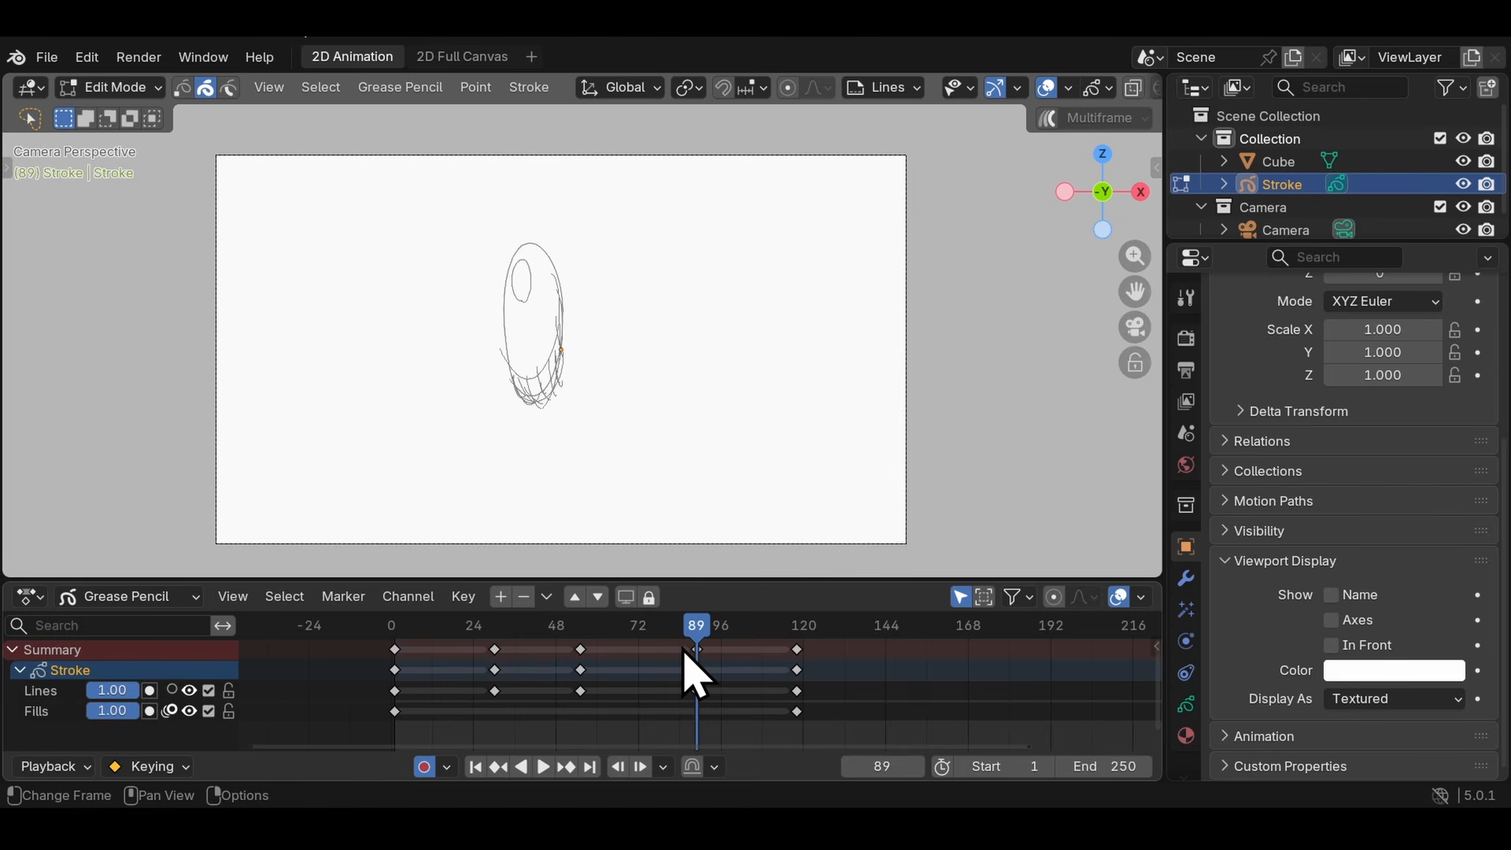
- Go to the squashed ball at frame 55 and turn on onion skinning for the Lines layer
key("Down")
key("Down")
key("Down")
key("Up")
key("Up")
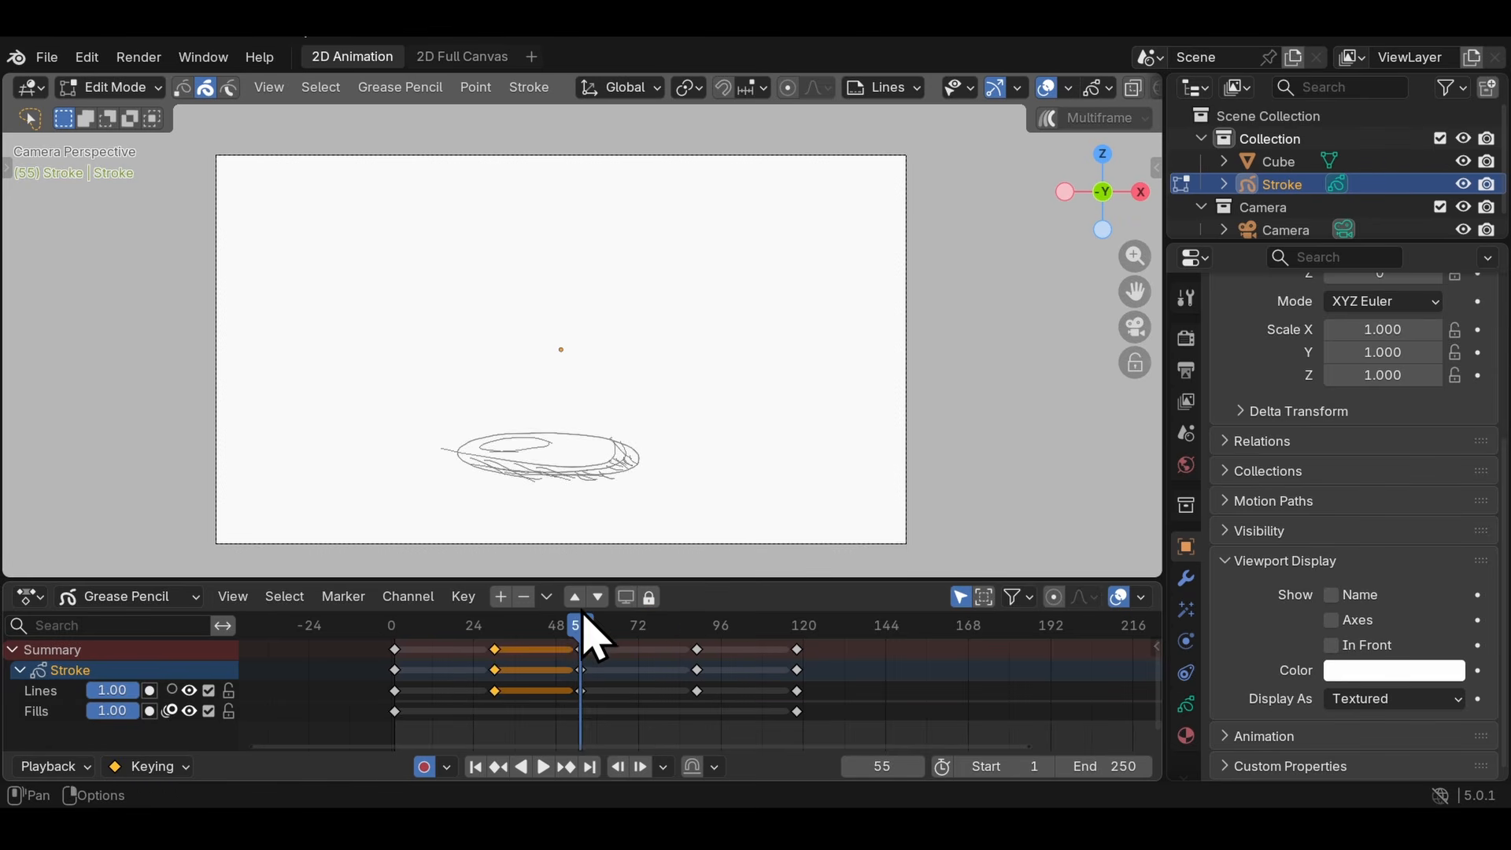
left_click(170, 690)
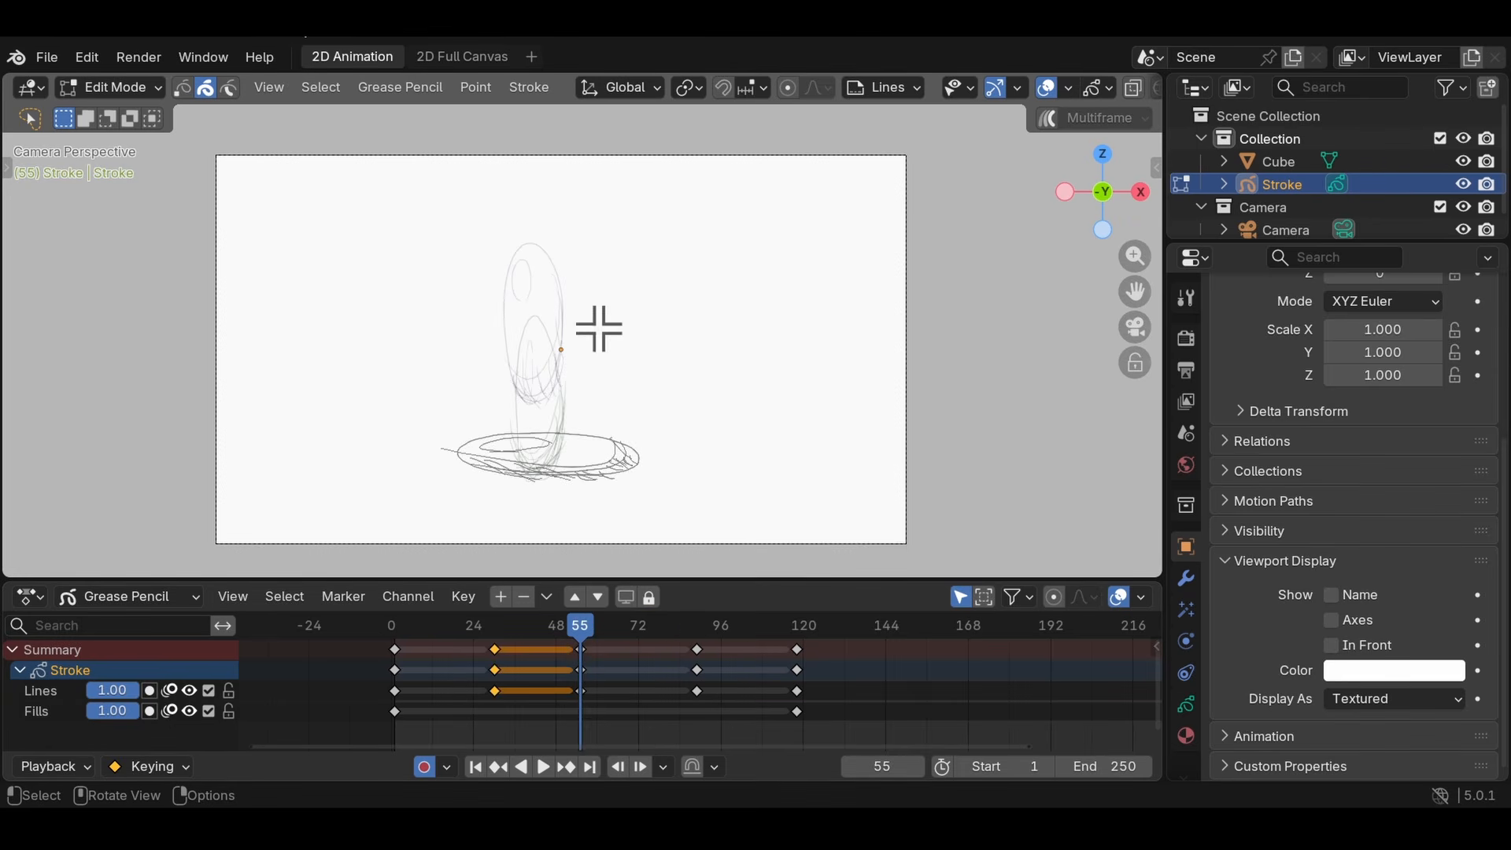
- Set the onion skinning custom colors to dark blue (#0D186B) for Before and dark red for After
left_click(1186, 705)
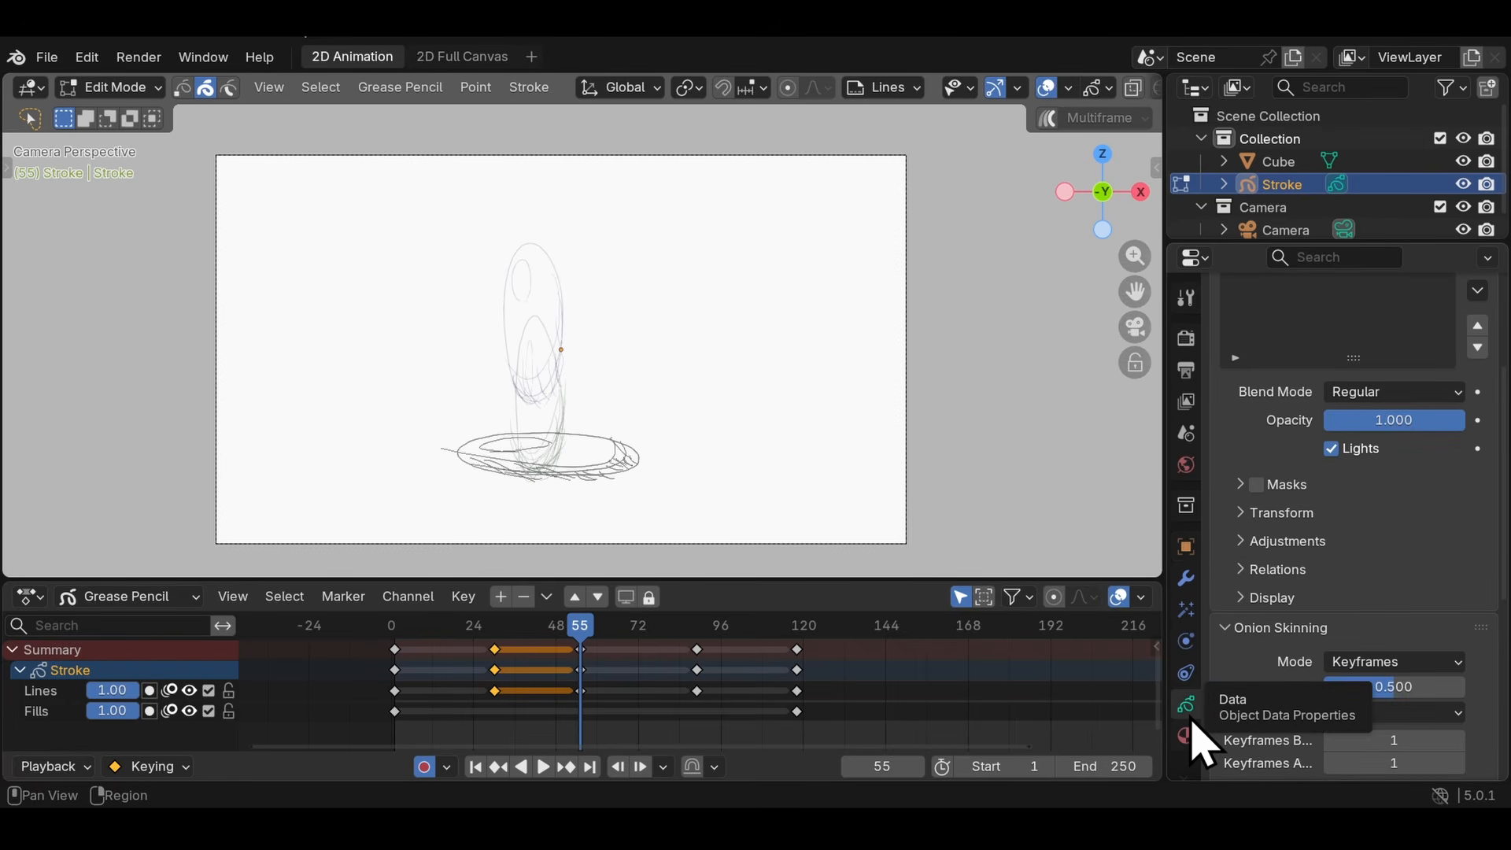
left_click_drag(1503, 434, 1500, 540)
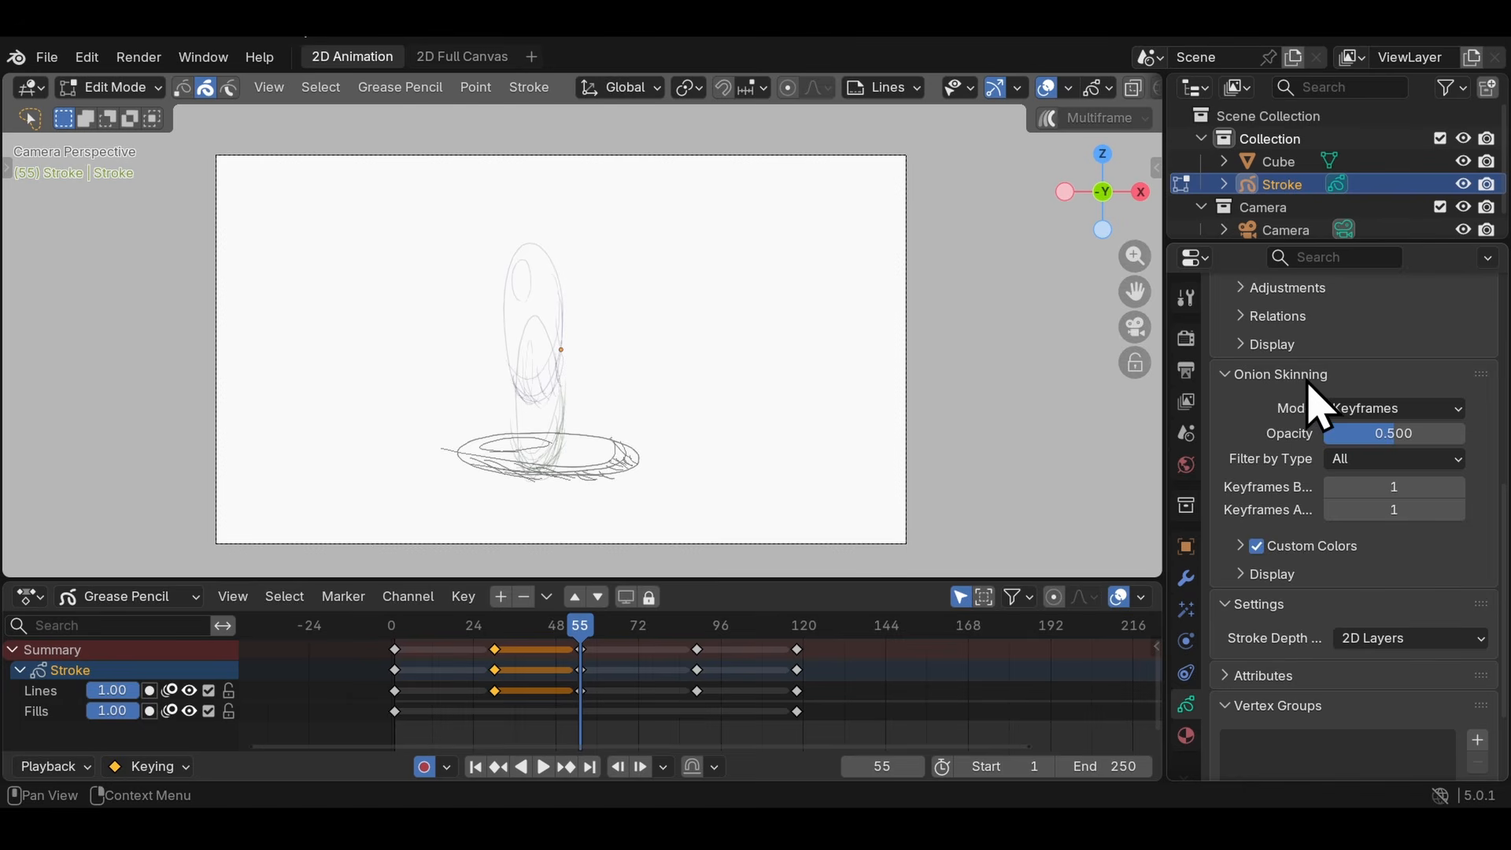
left_click(1242, 543)
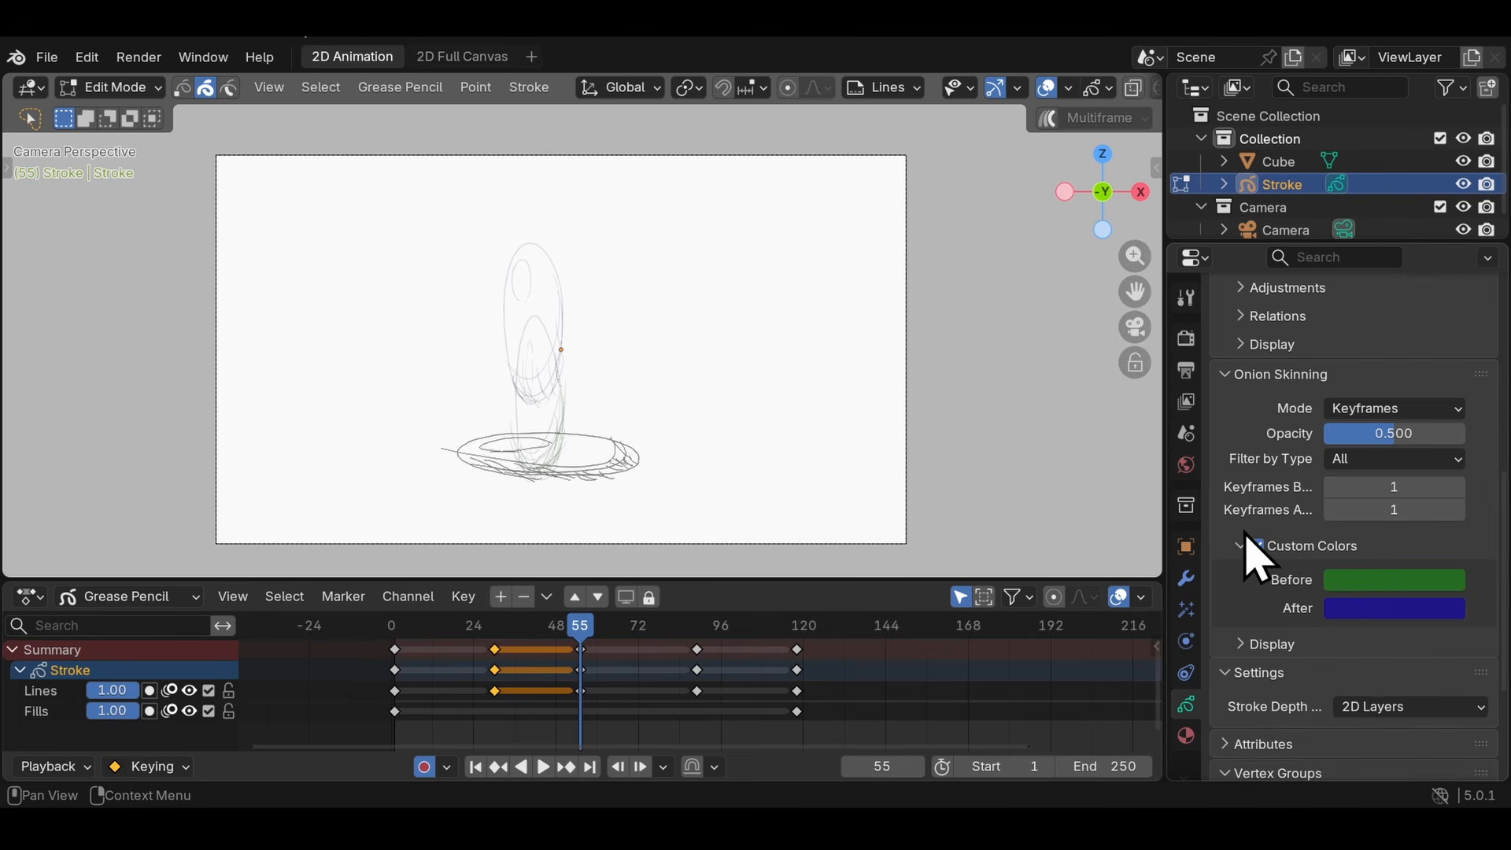
left_click(1344, 580)
left_click(1417, 271)
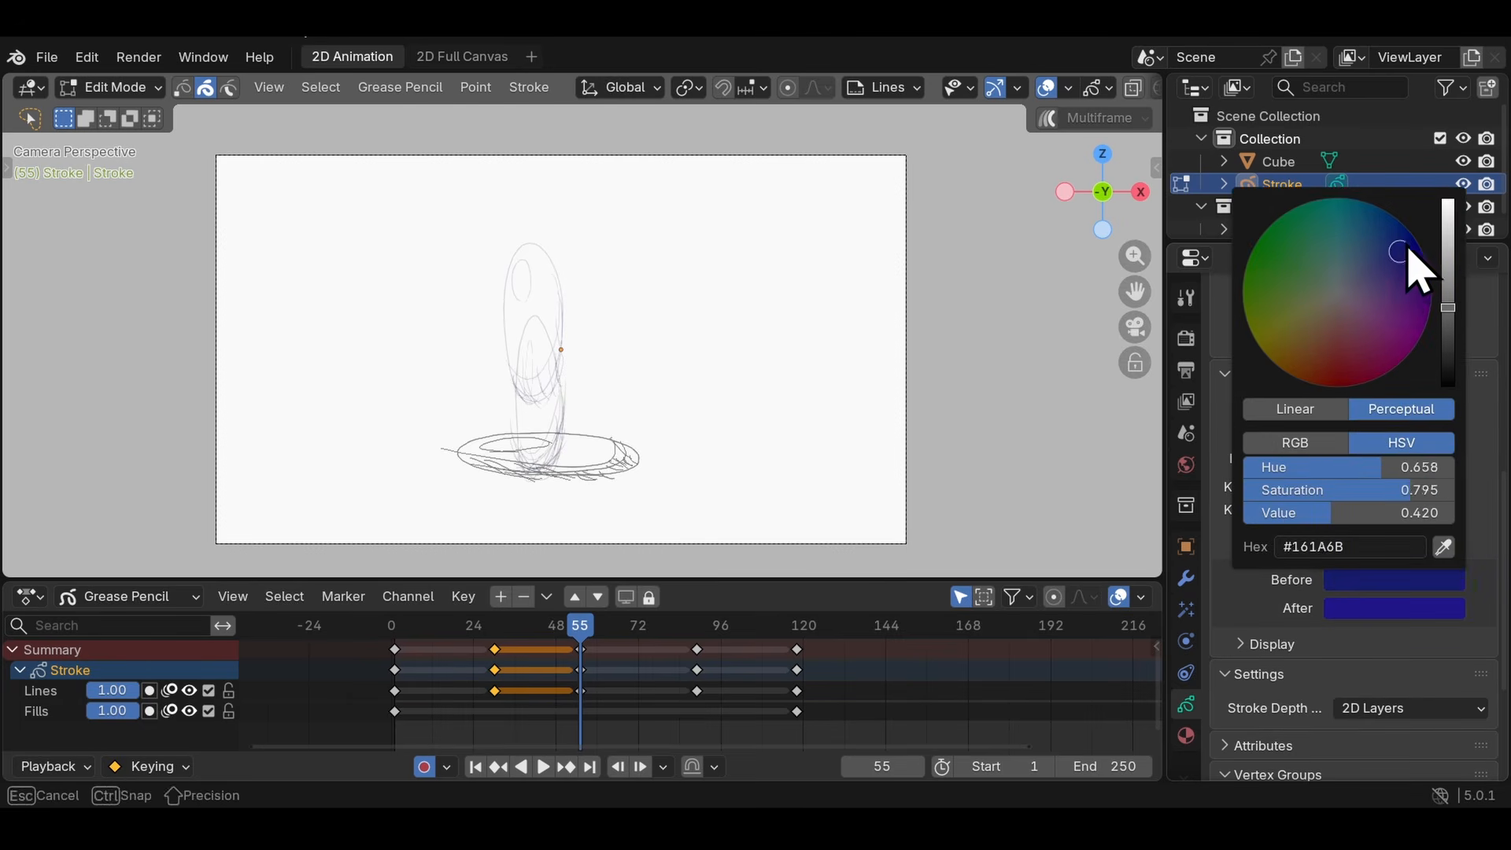
left_click(1364, 610)
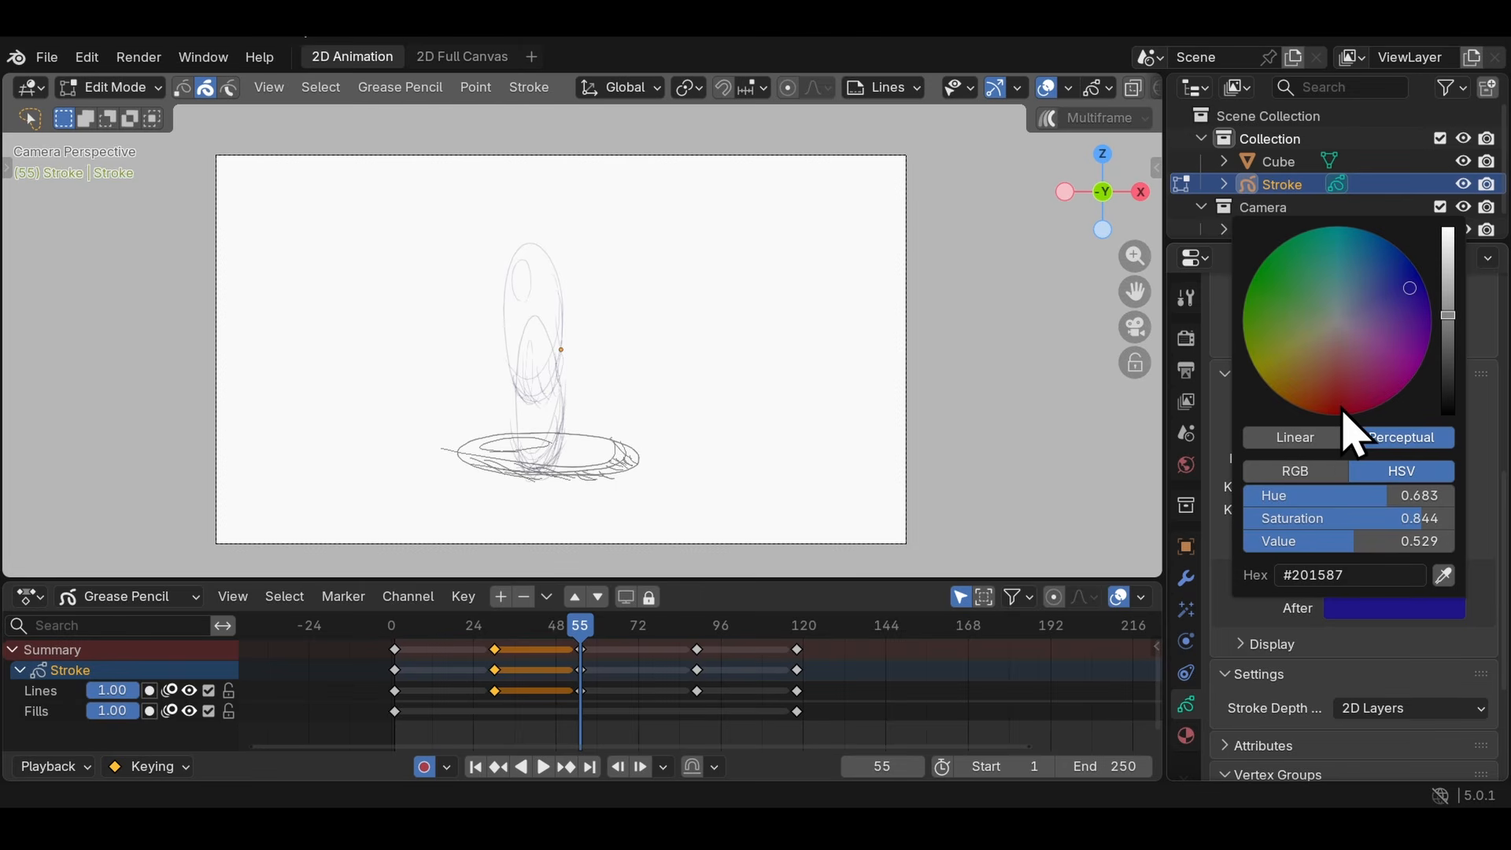
left_click(1335, 415)
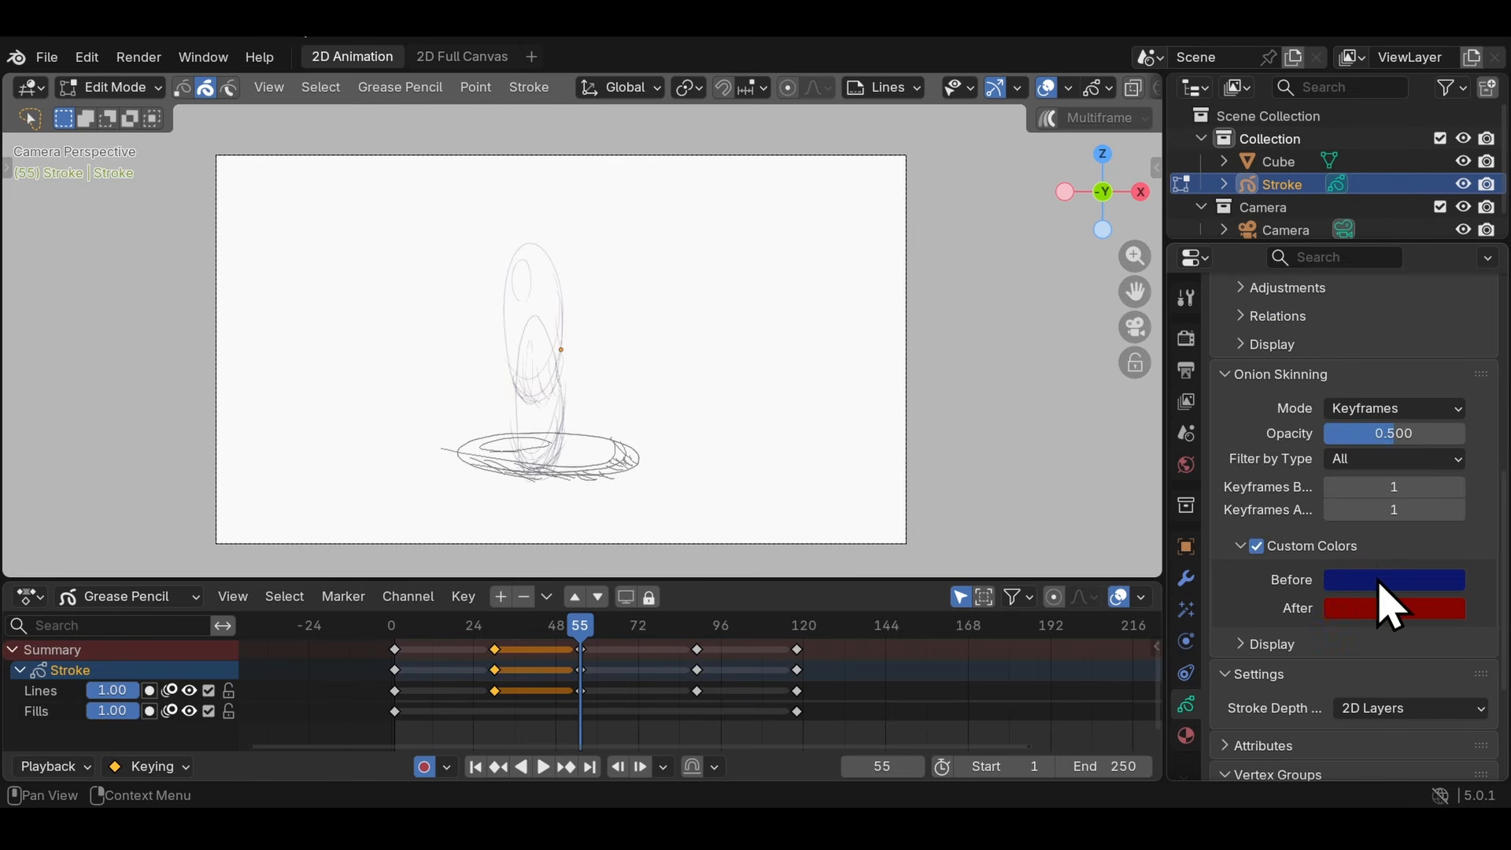
- Examine the colored onion skins up close while stepping through the keyframes from frame 1 to frame 55
key("shift+Left")
scroll(607, 195, "up", 2)
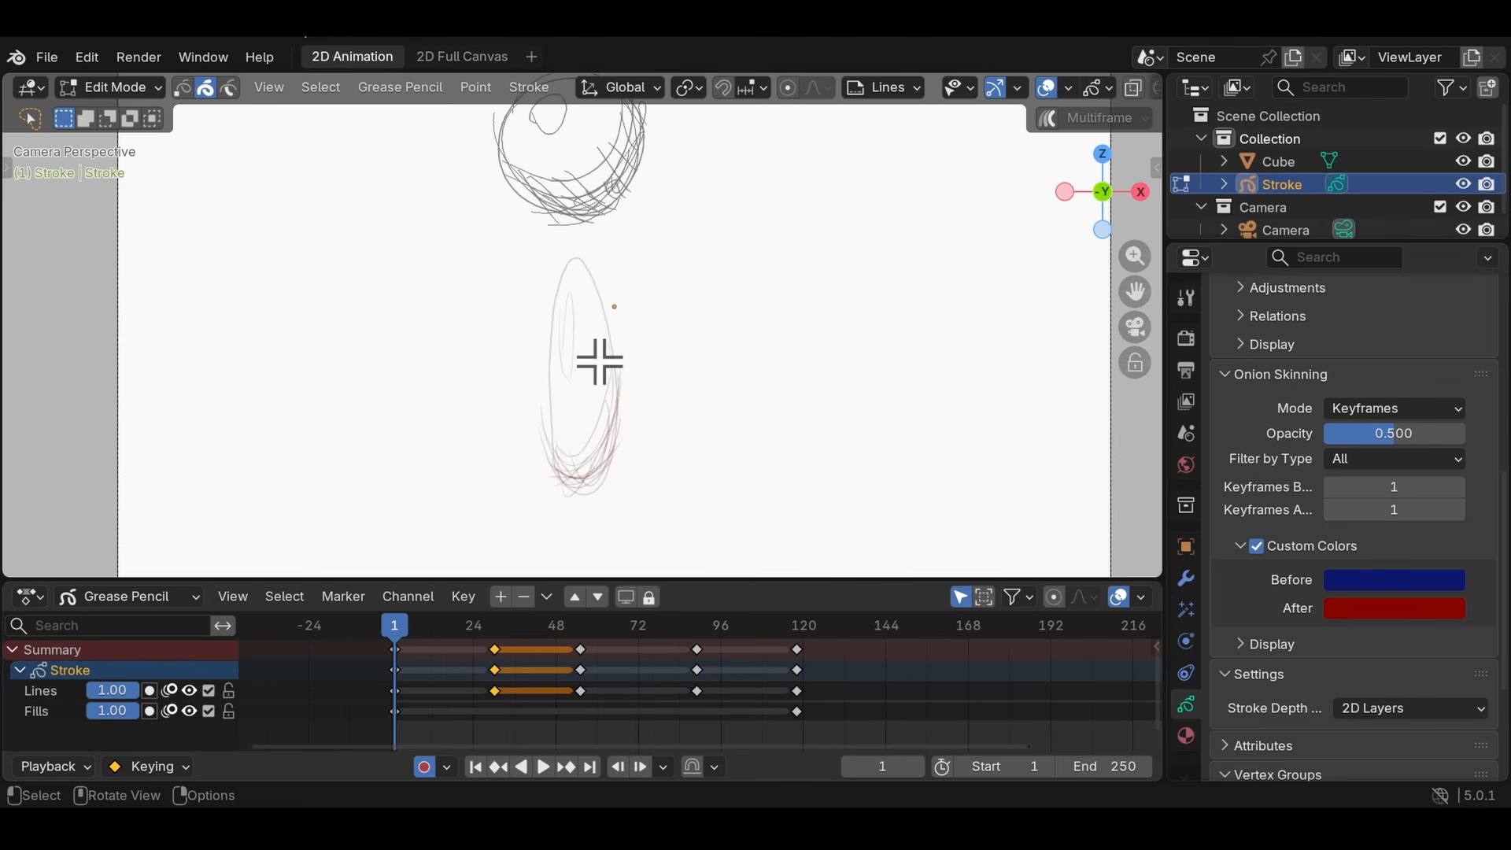
key("Up")
key("Up")
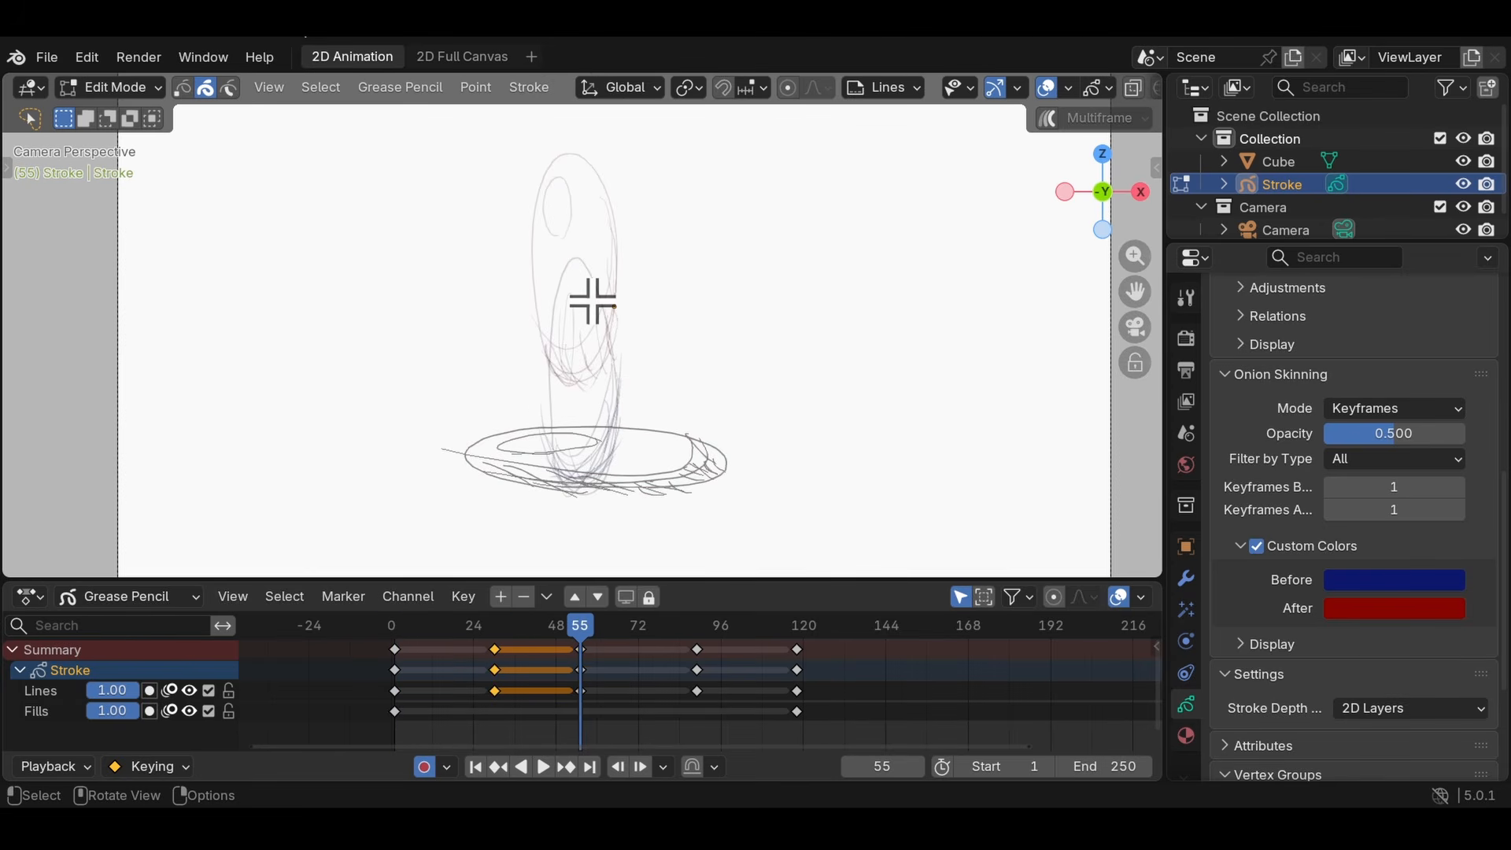
- Set onion skinning to two keyframes before and two after, with an opacity of 0.643
left_click(1458, 486)
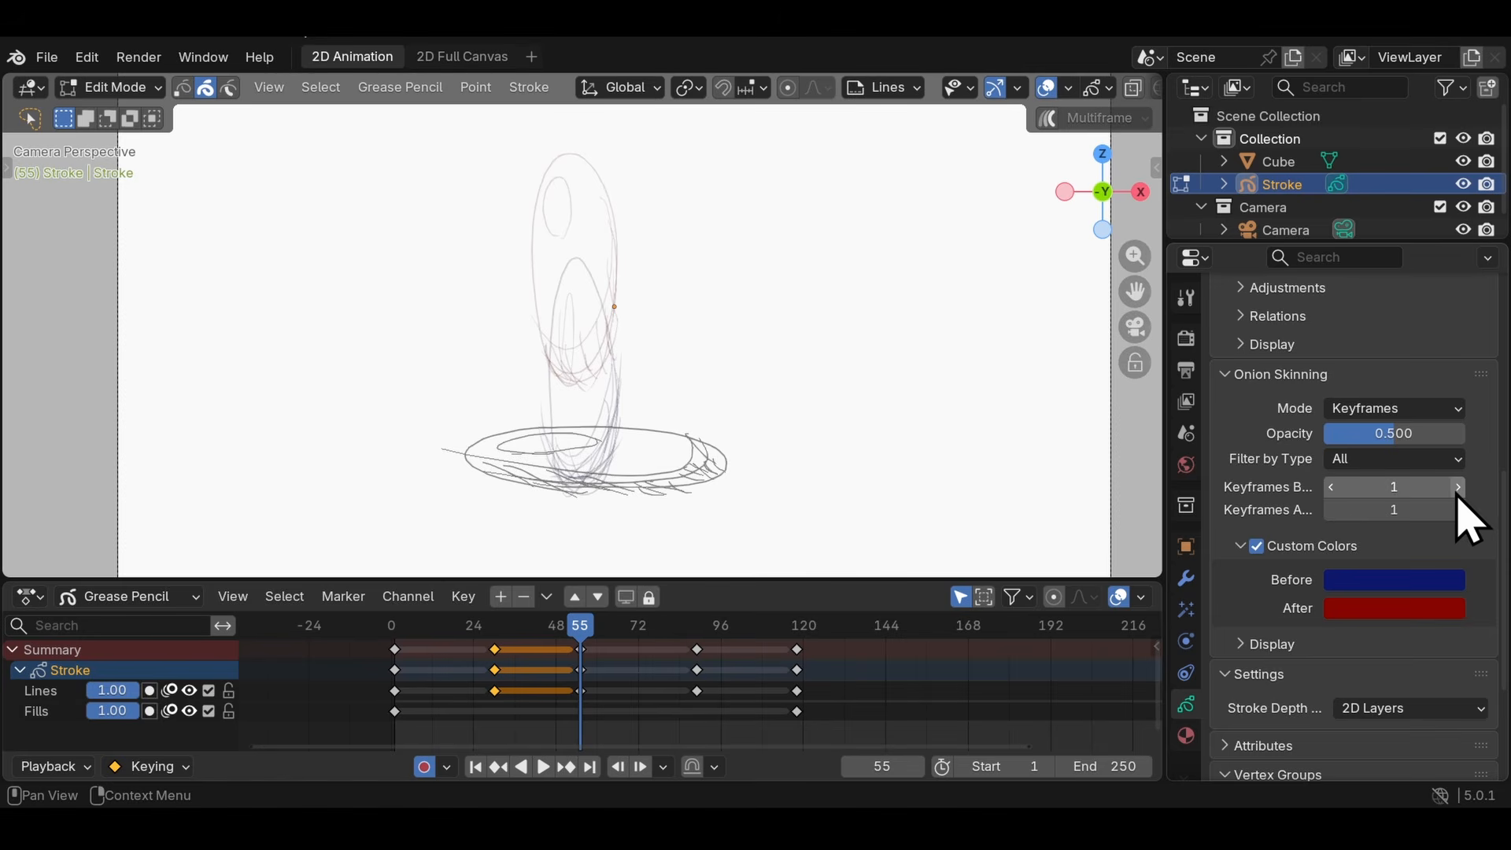
left_click(1459, 510)
left_click_drag(1393, 488, 1439, 476)
left_click_drag(1405, 474, 1374, 475)
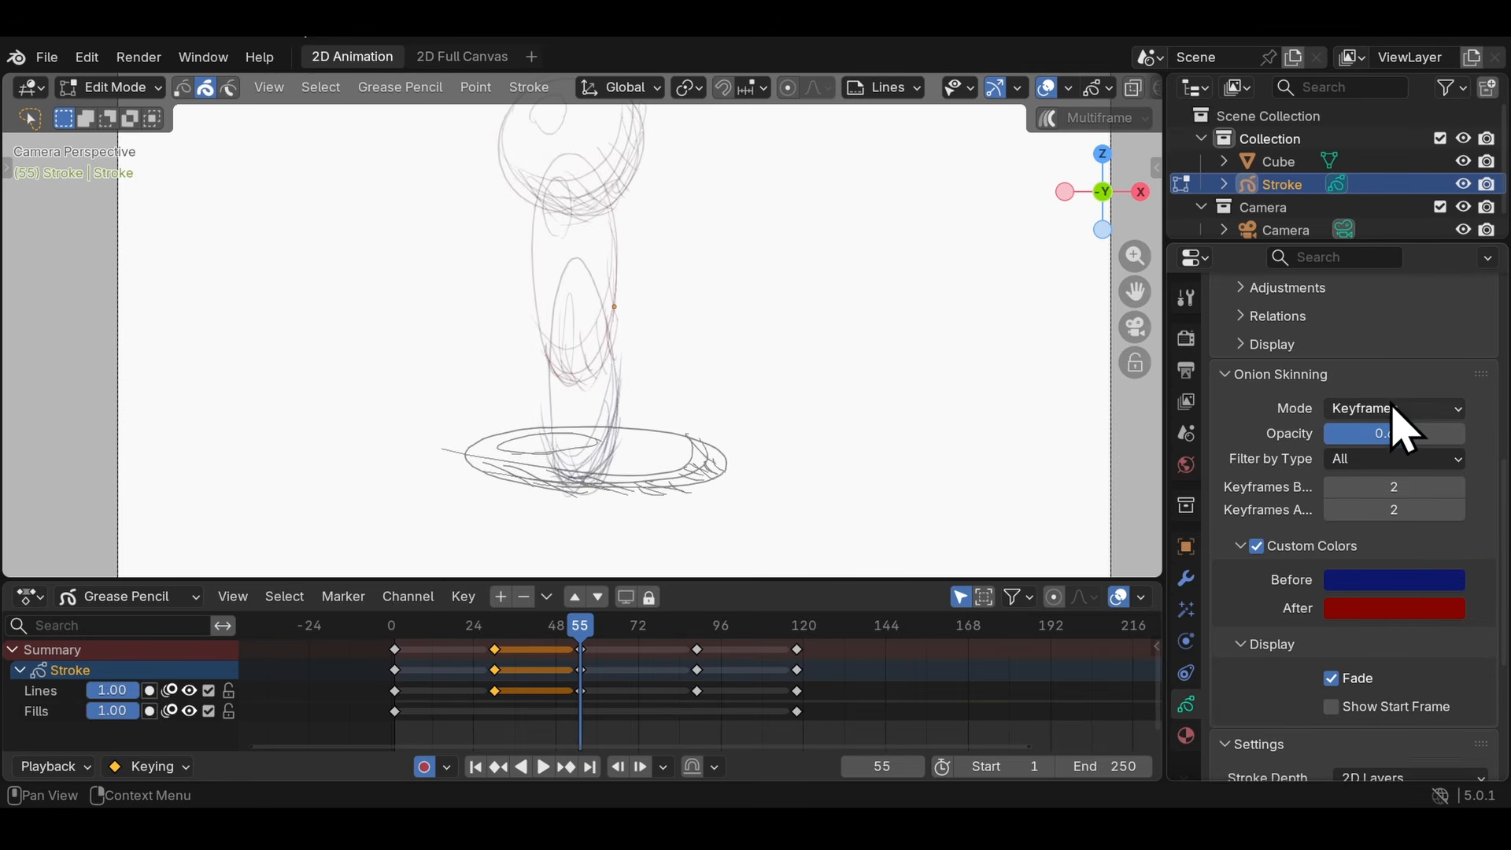
- Try the Frames onion skinning mode, and switch the mode to Selected
left_click(1391, 408)
left_click(1379, 431)
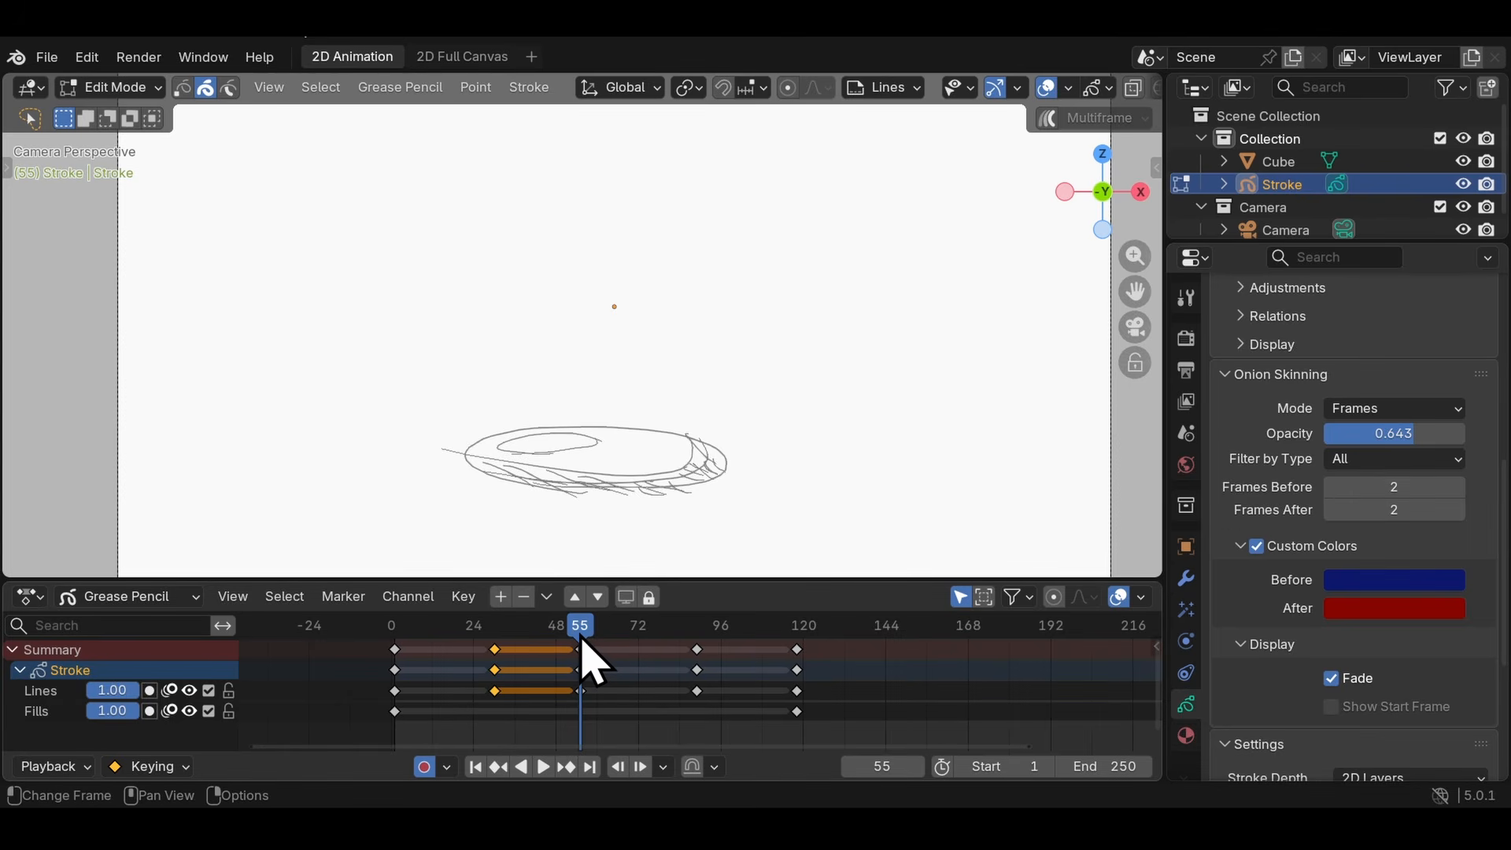
left_click(1407, 411)
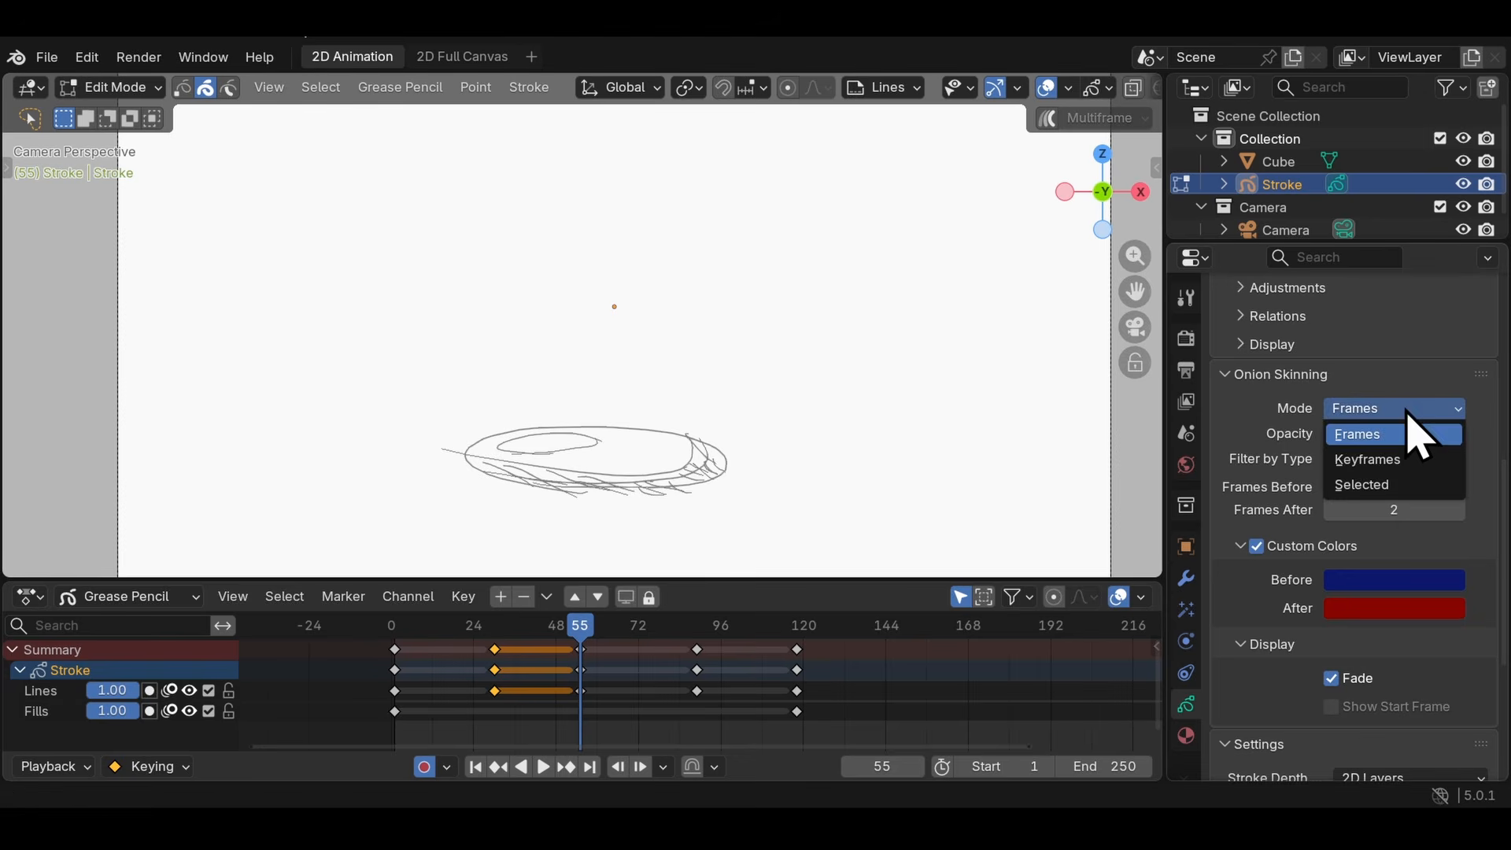
left_click(1397, 410)
left_click(1385, 484)
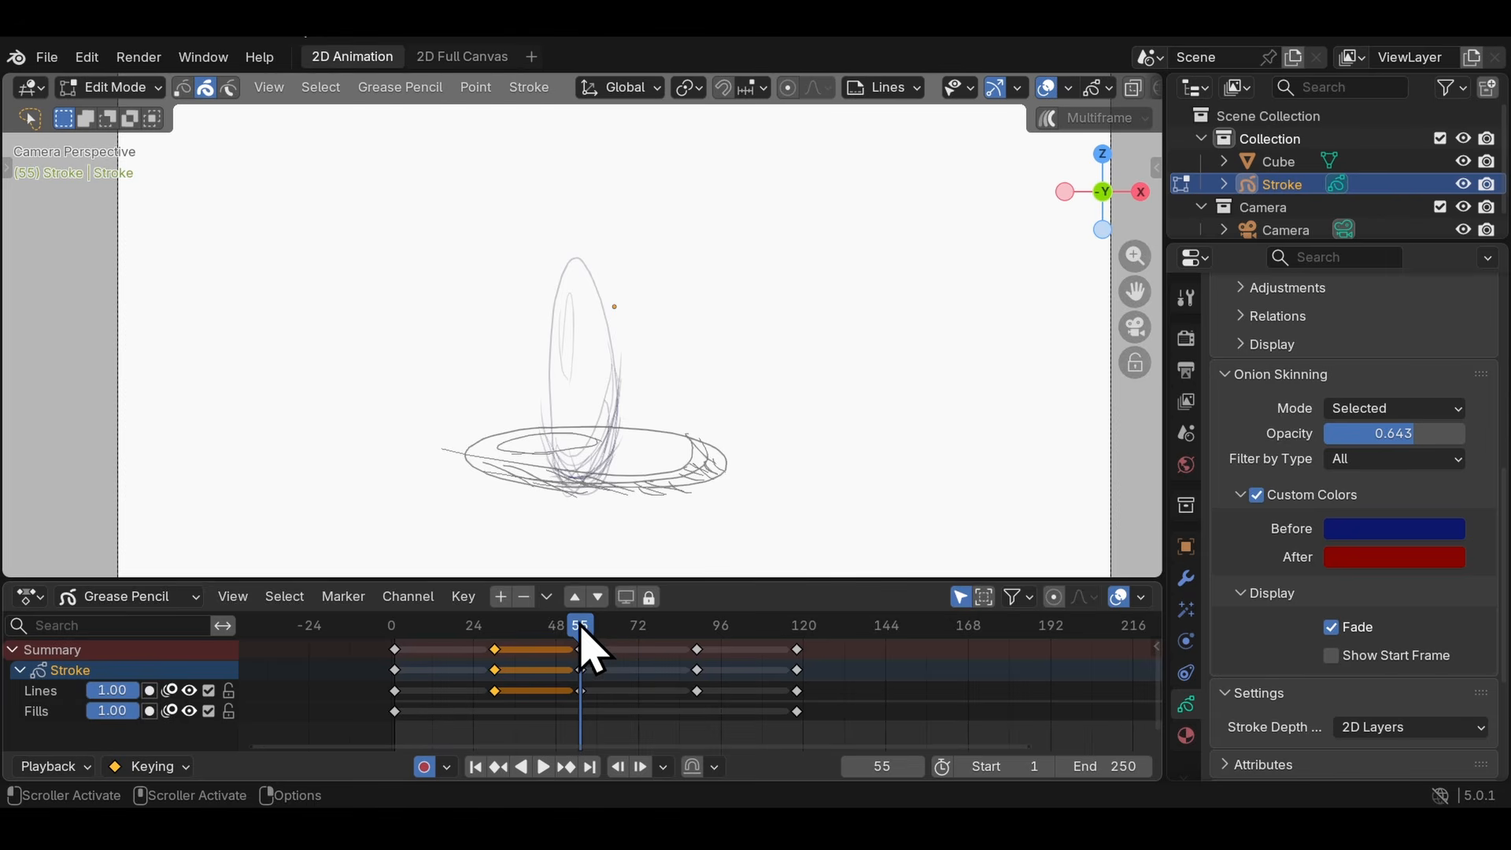
- Select the keyframes at frames 1 and 89 as onion skins for frame 43, and turn off Fade
left_click(395, 652)
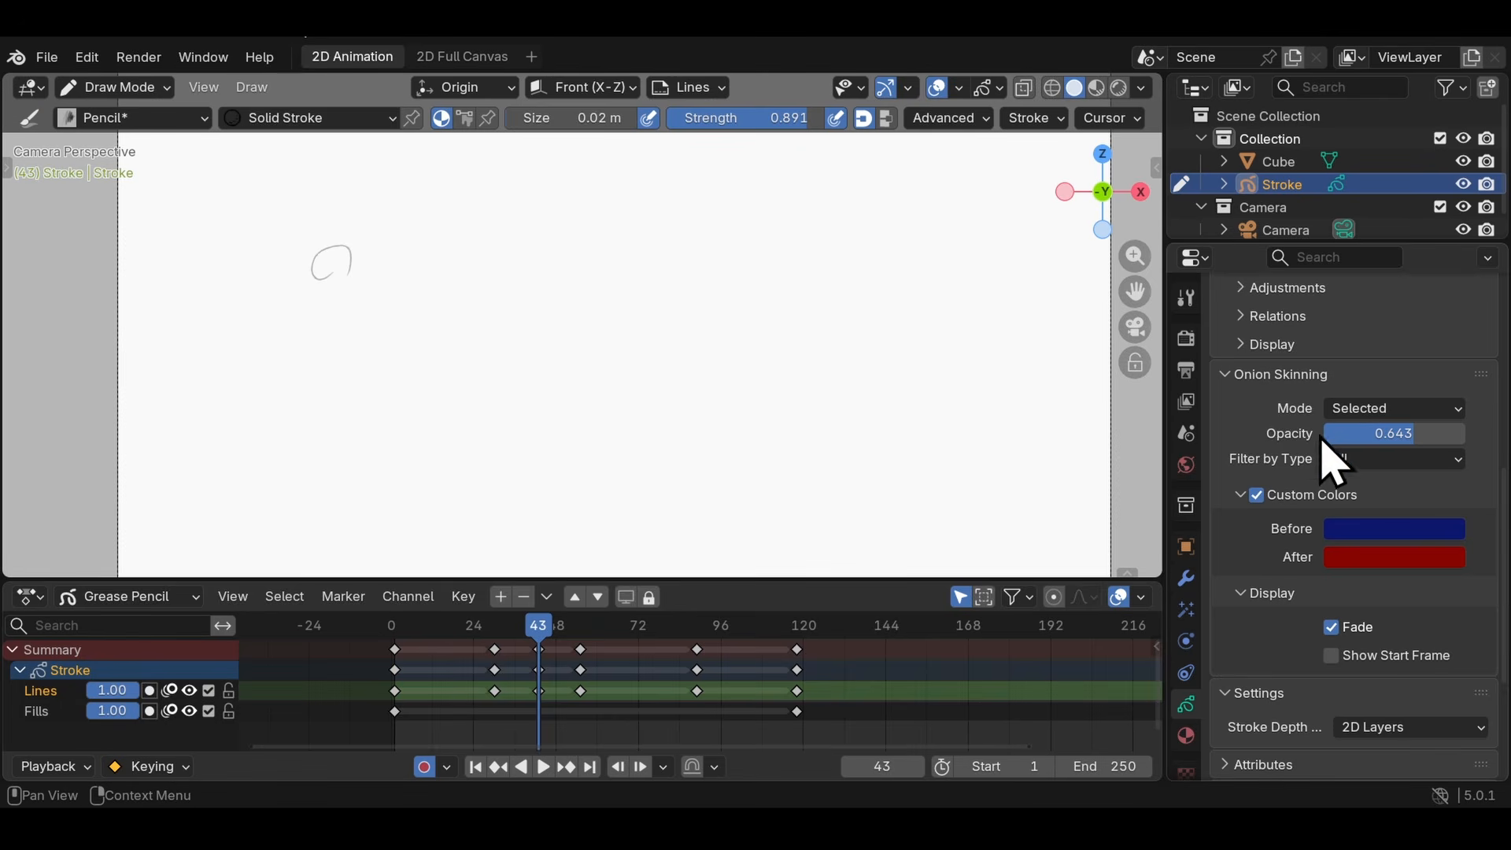
left_click(397, 658)
left_click(696, 650, "shift")
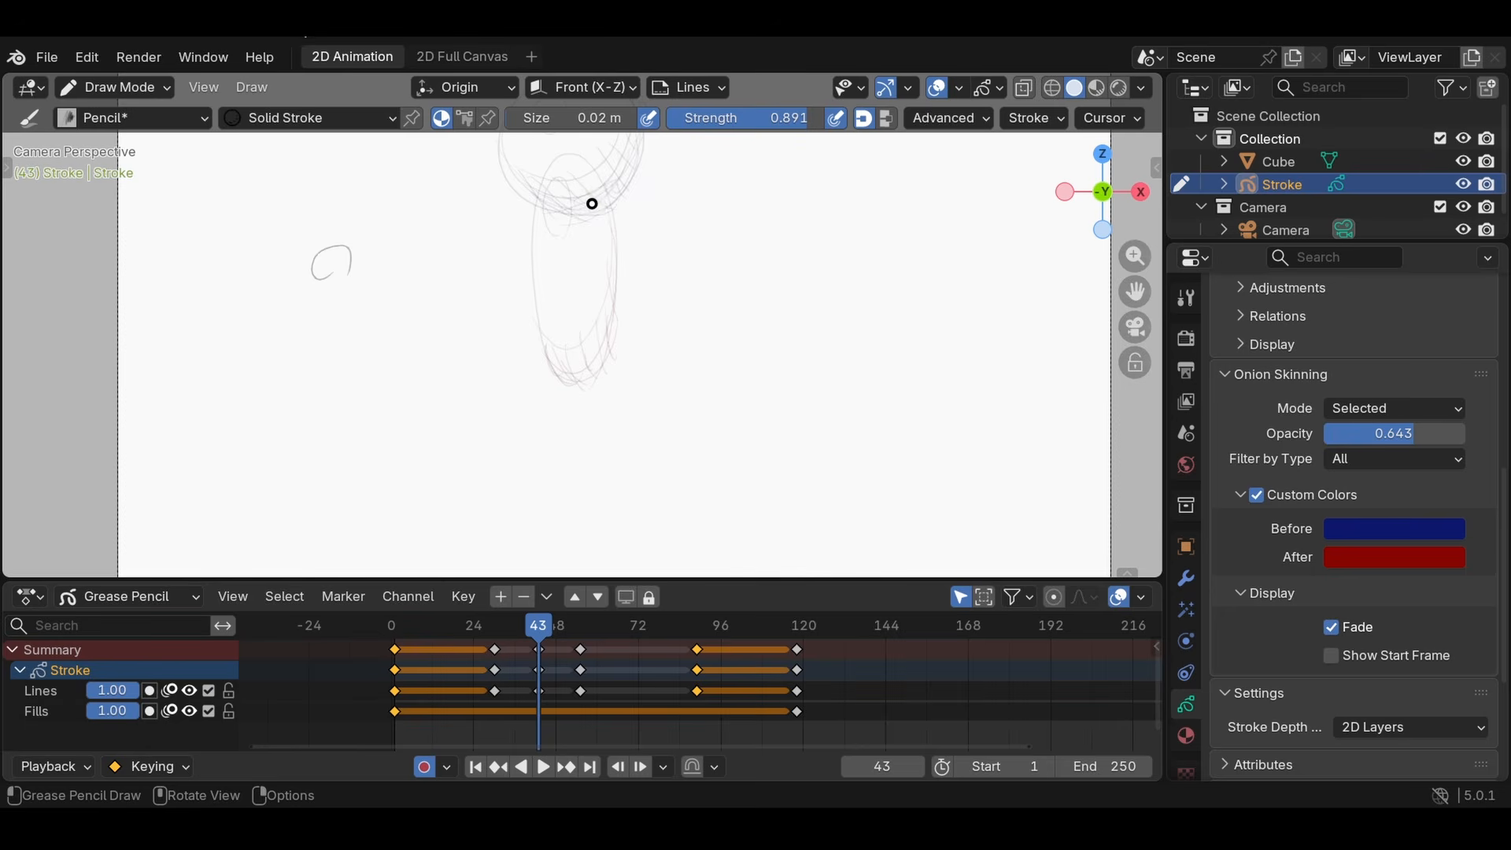
left_click(1331, 626)
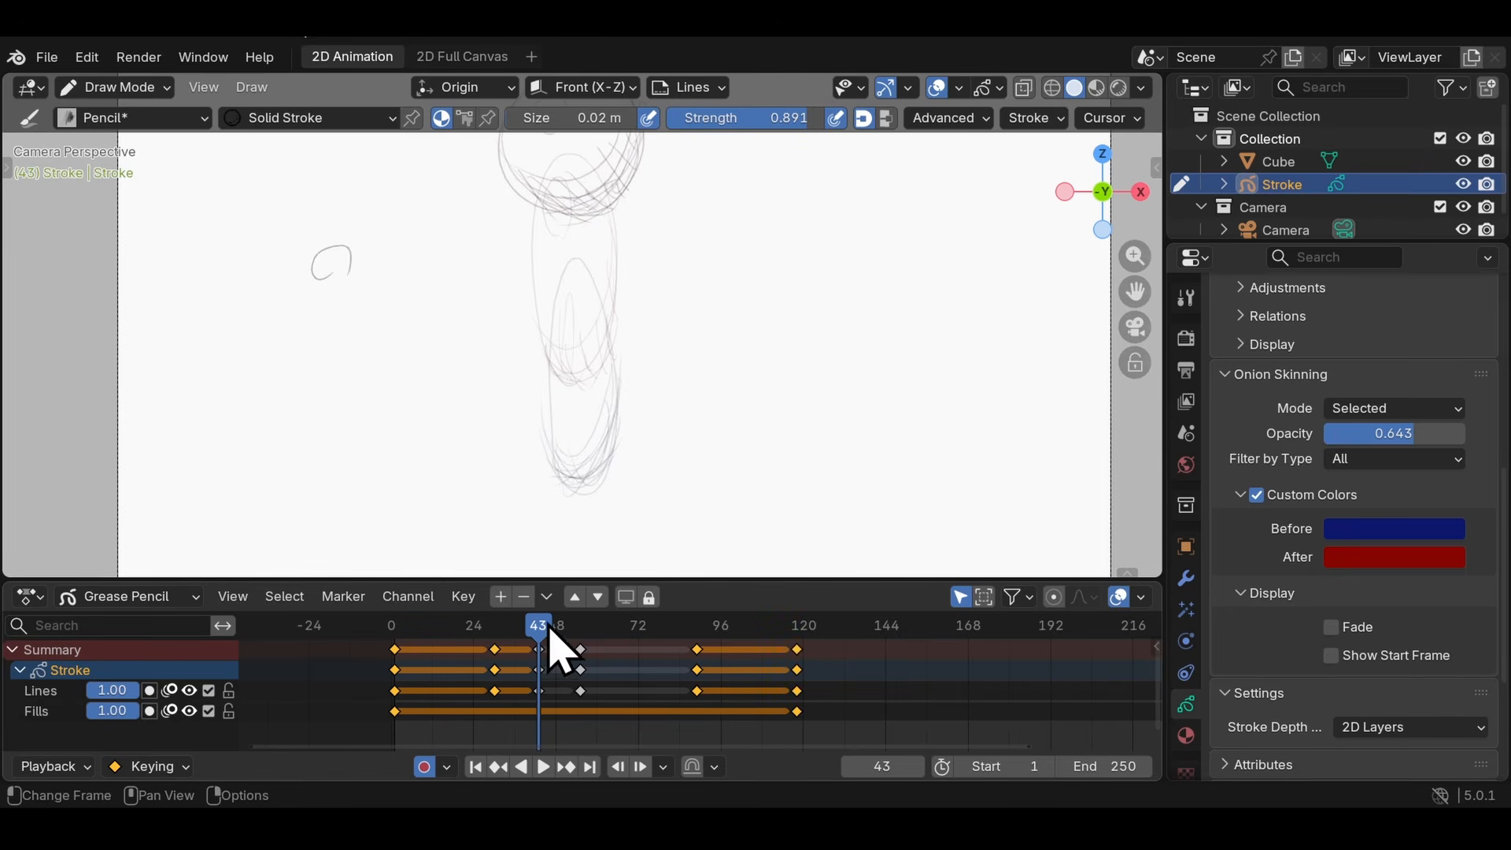
- Play and scrub the animation around the squashed ball, stopping at frame 57
key("space")
left_click_drag(549, 633, 541, 626)
left_click_drag(584, 627, 581, 627)
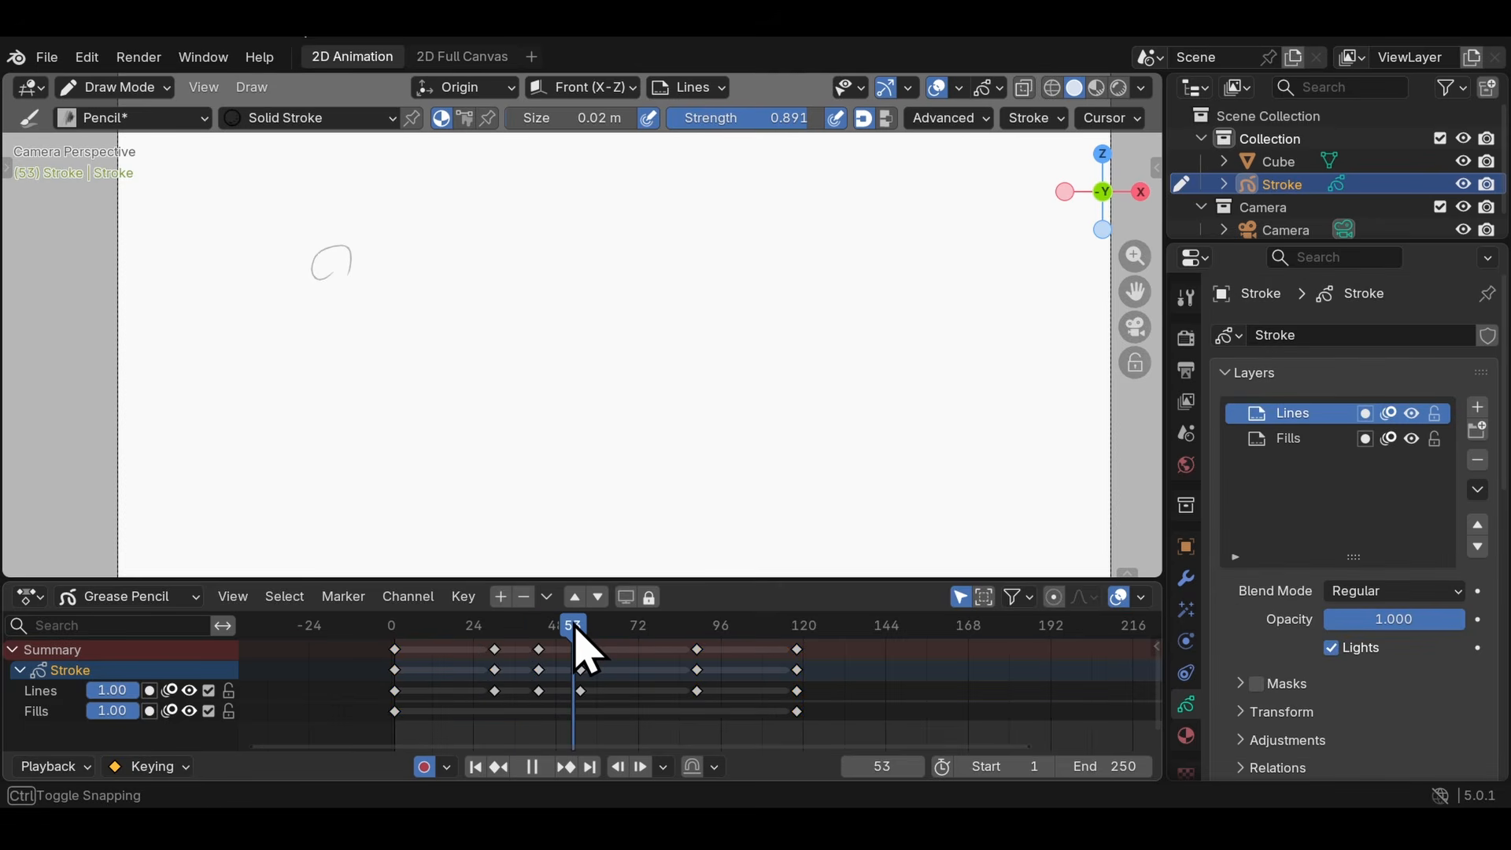
key("Up")
key("Down")
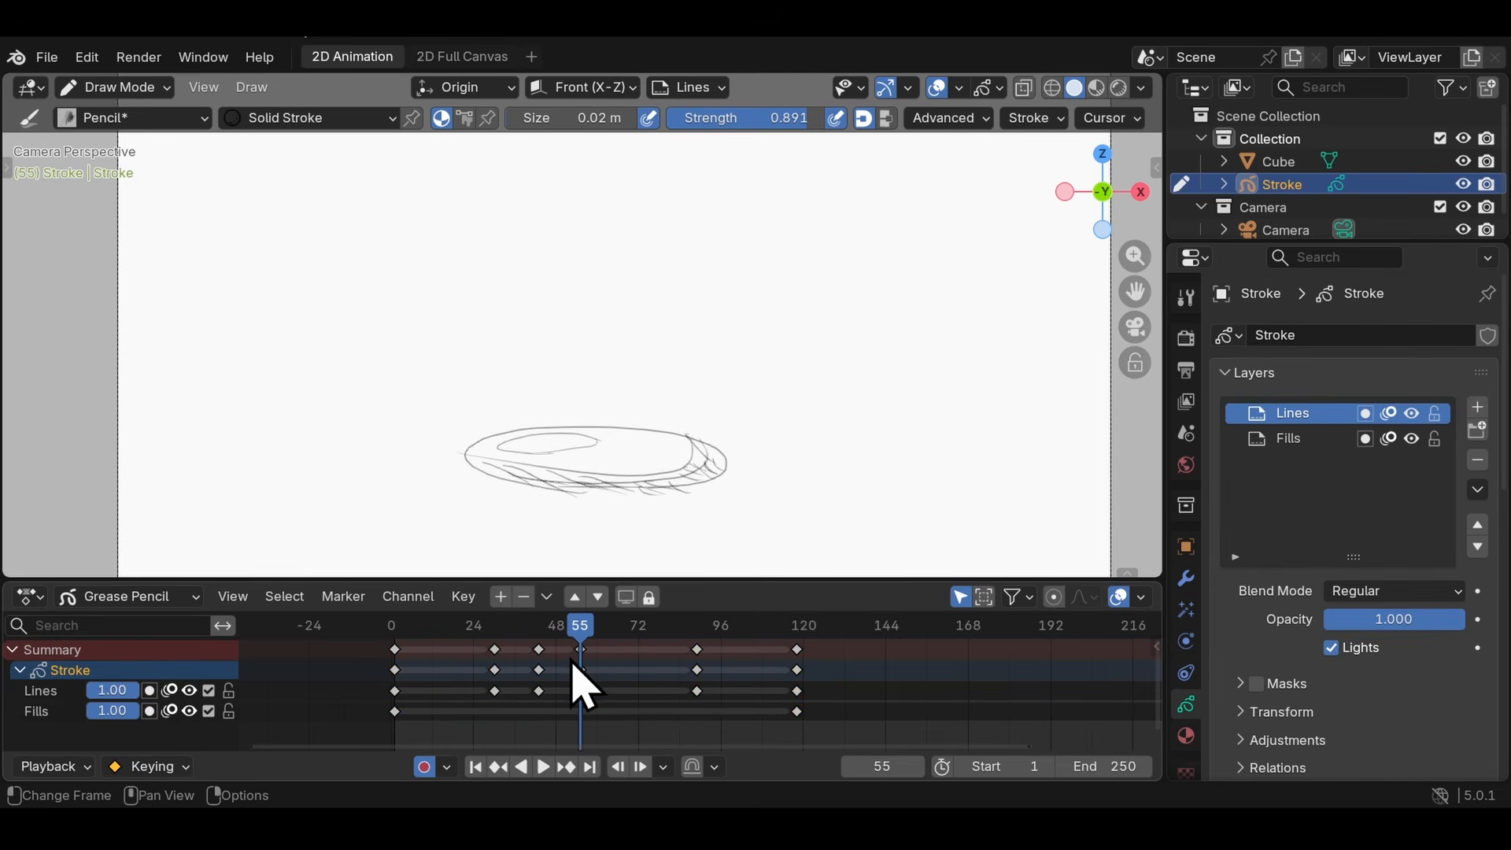
middle_click_drag(573, 651, 604, 637)
left_click(626, 621)
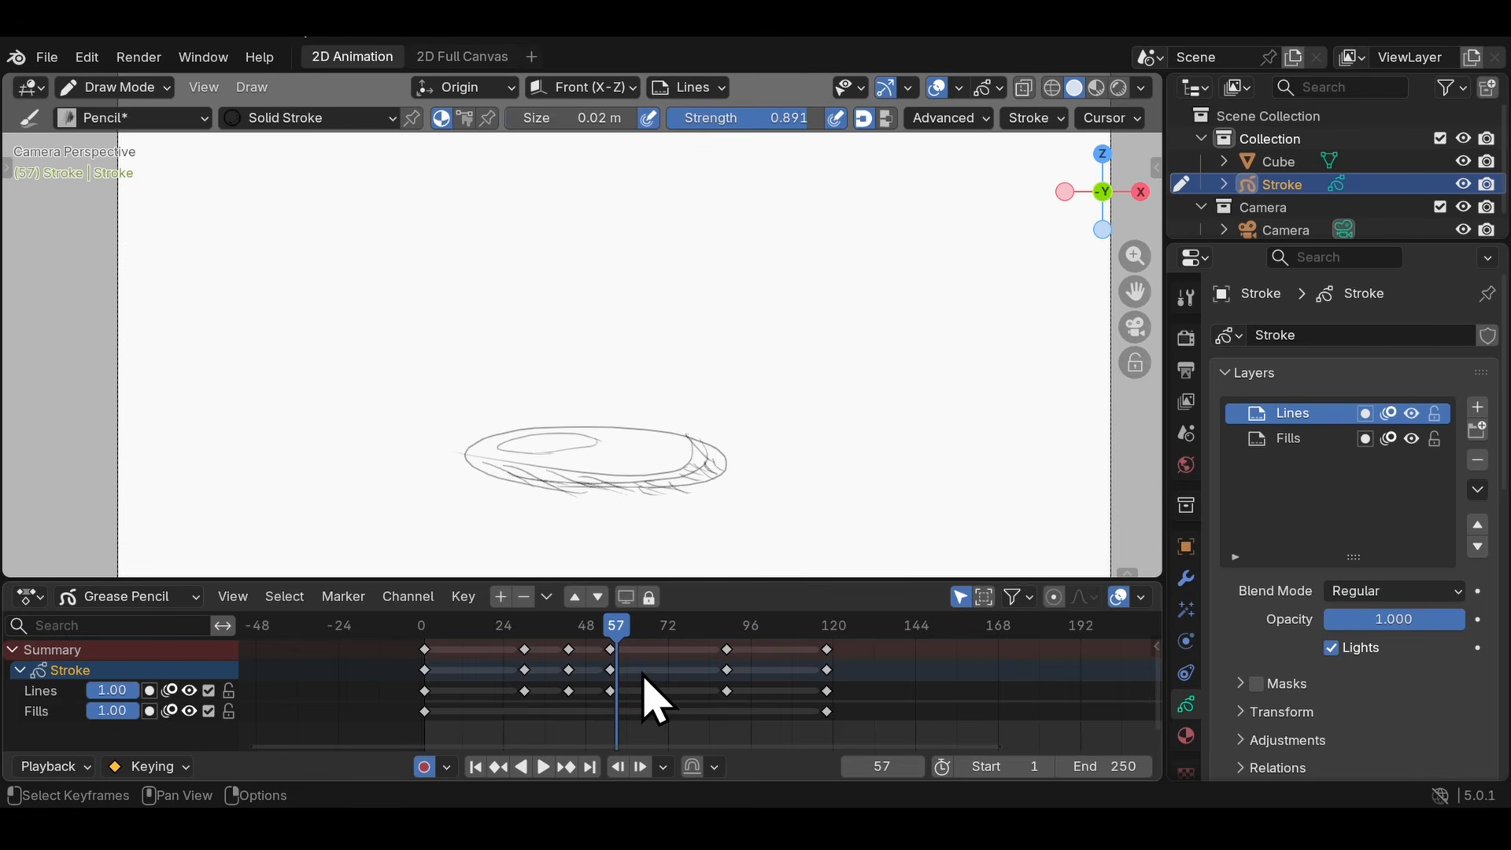
- Select the squashed ball's keyframe at frame 55 on the Lines layer, and compare selecting it through the Stroke and Summary channels
left_click(611, 692)
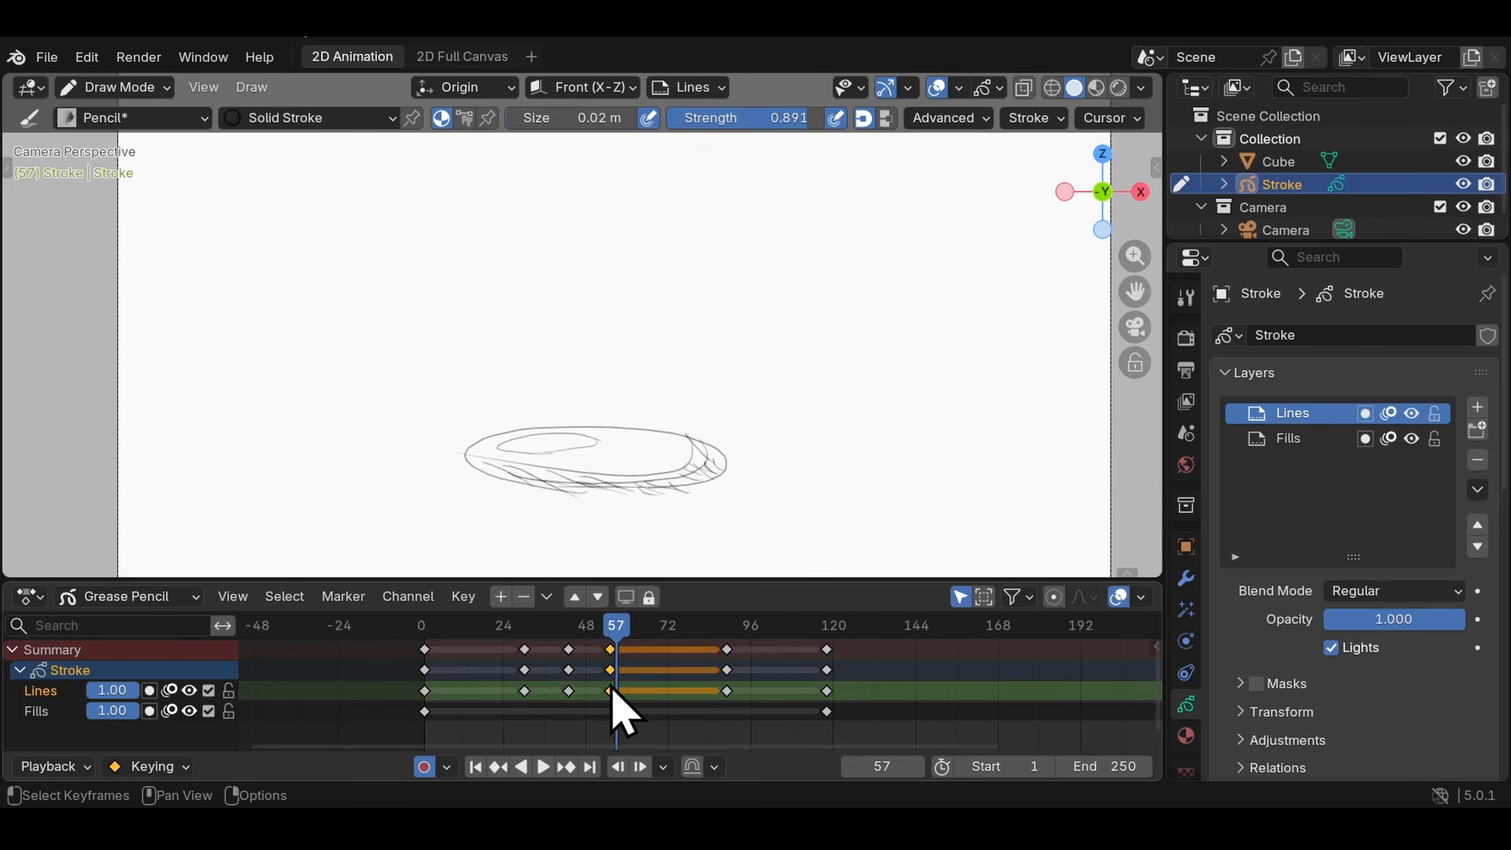
left_click(608, 683)
left_click(611, 691)
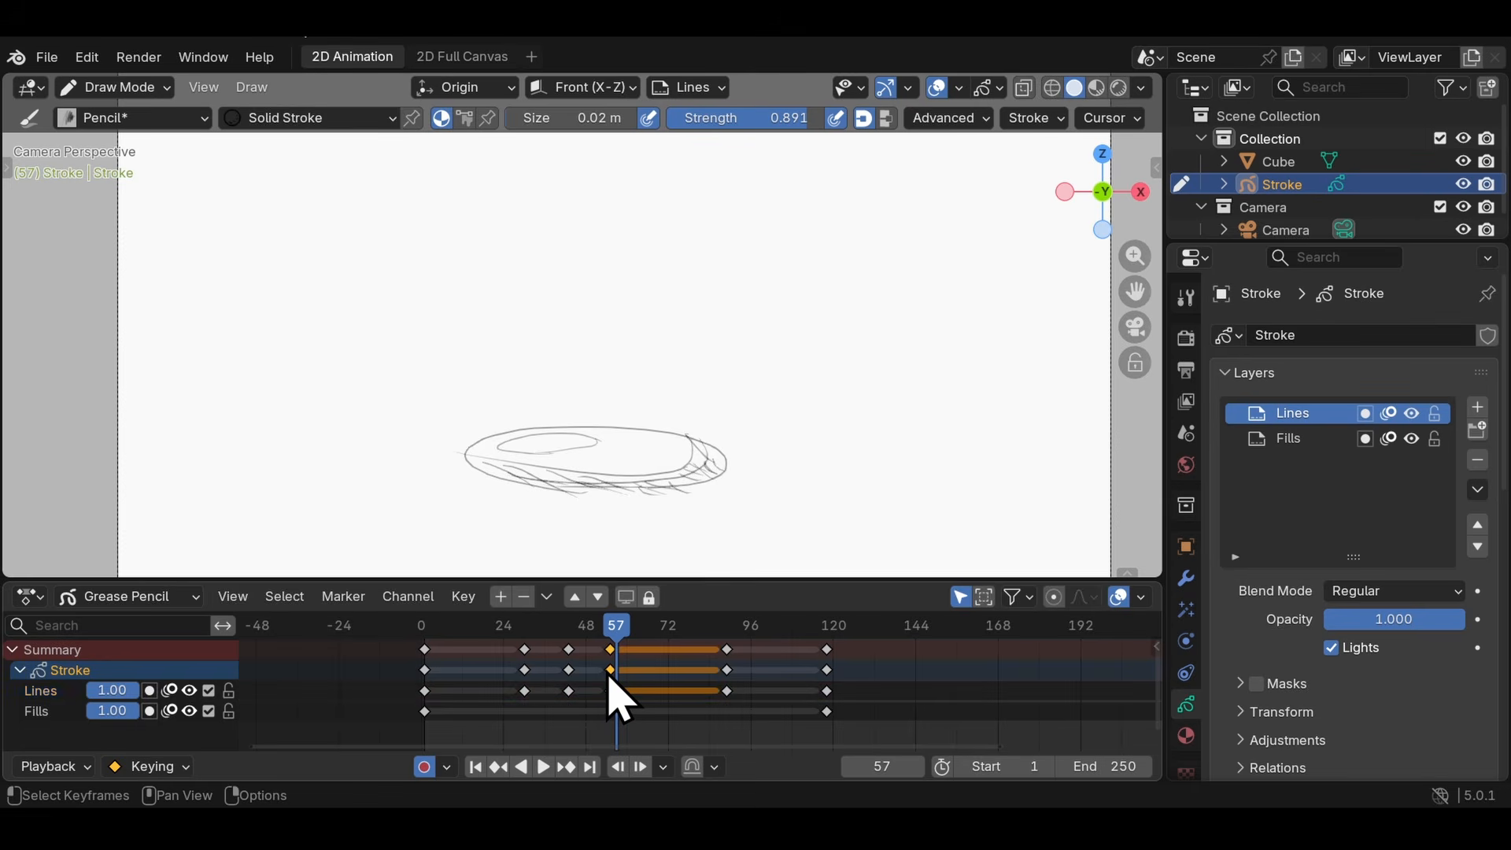
left_click(593, 698)
left_click(612, 657)
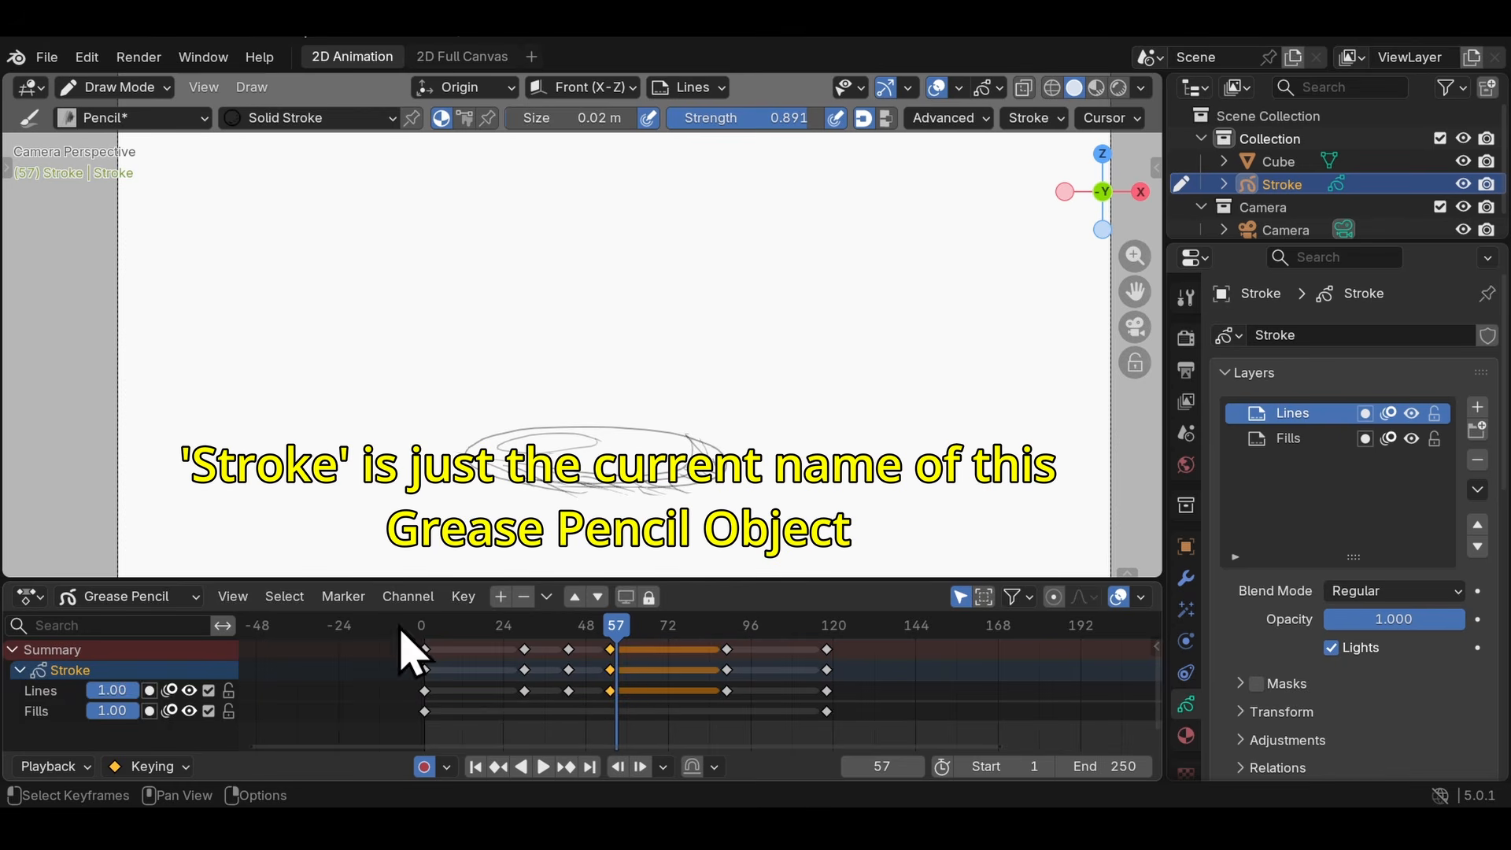
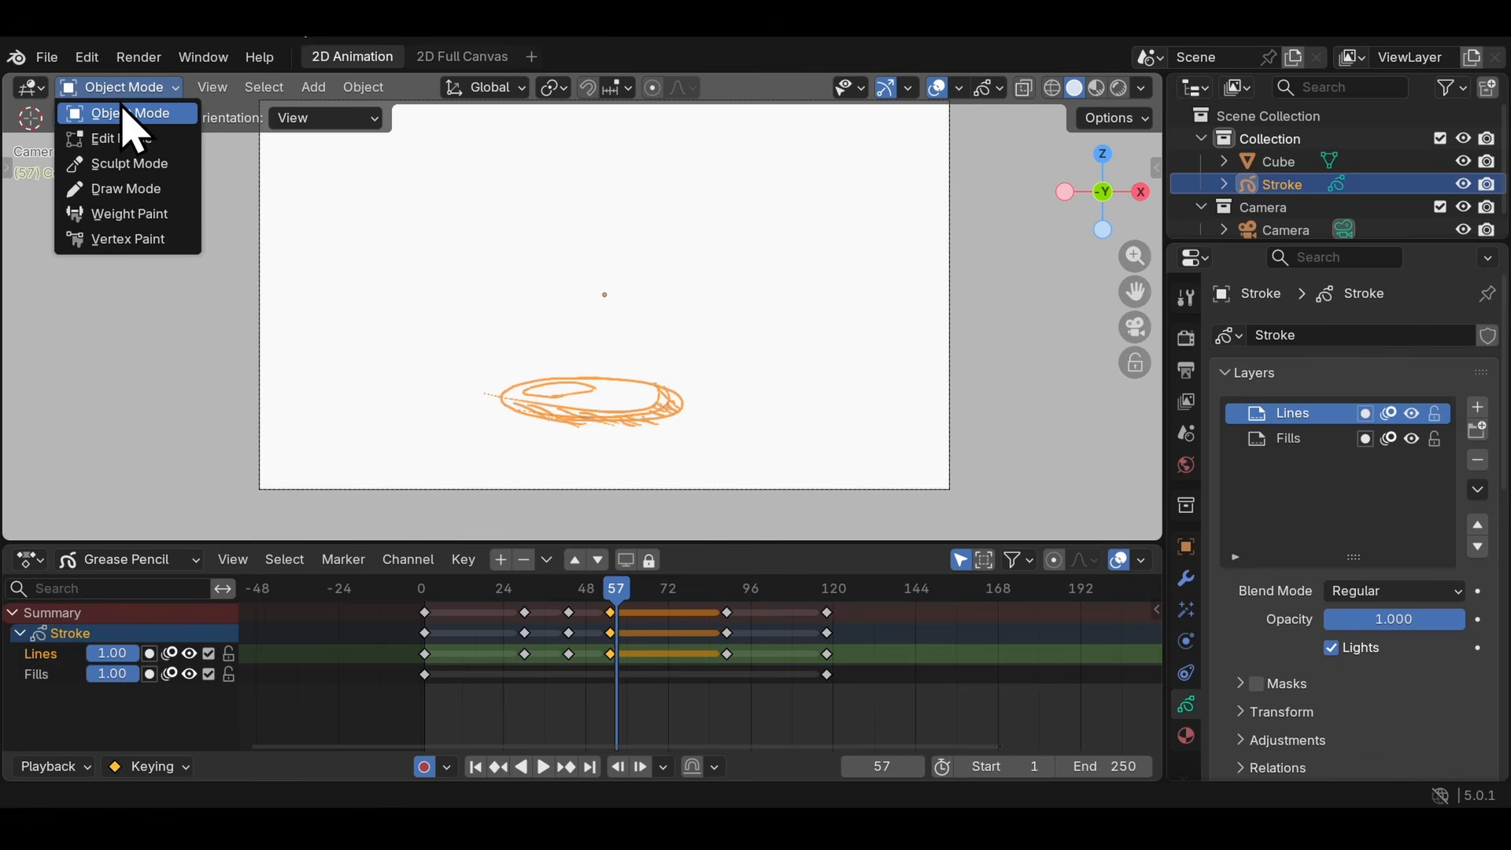
- Switch to Object Mode, clear the selection, and select all objects in the scene
left_click(118, 115)
key("alt+a")
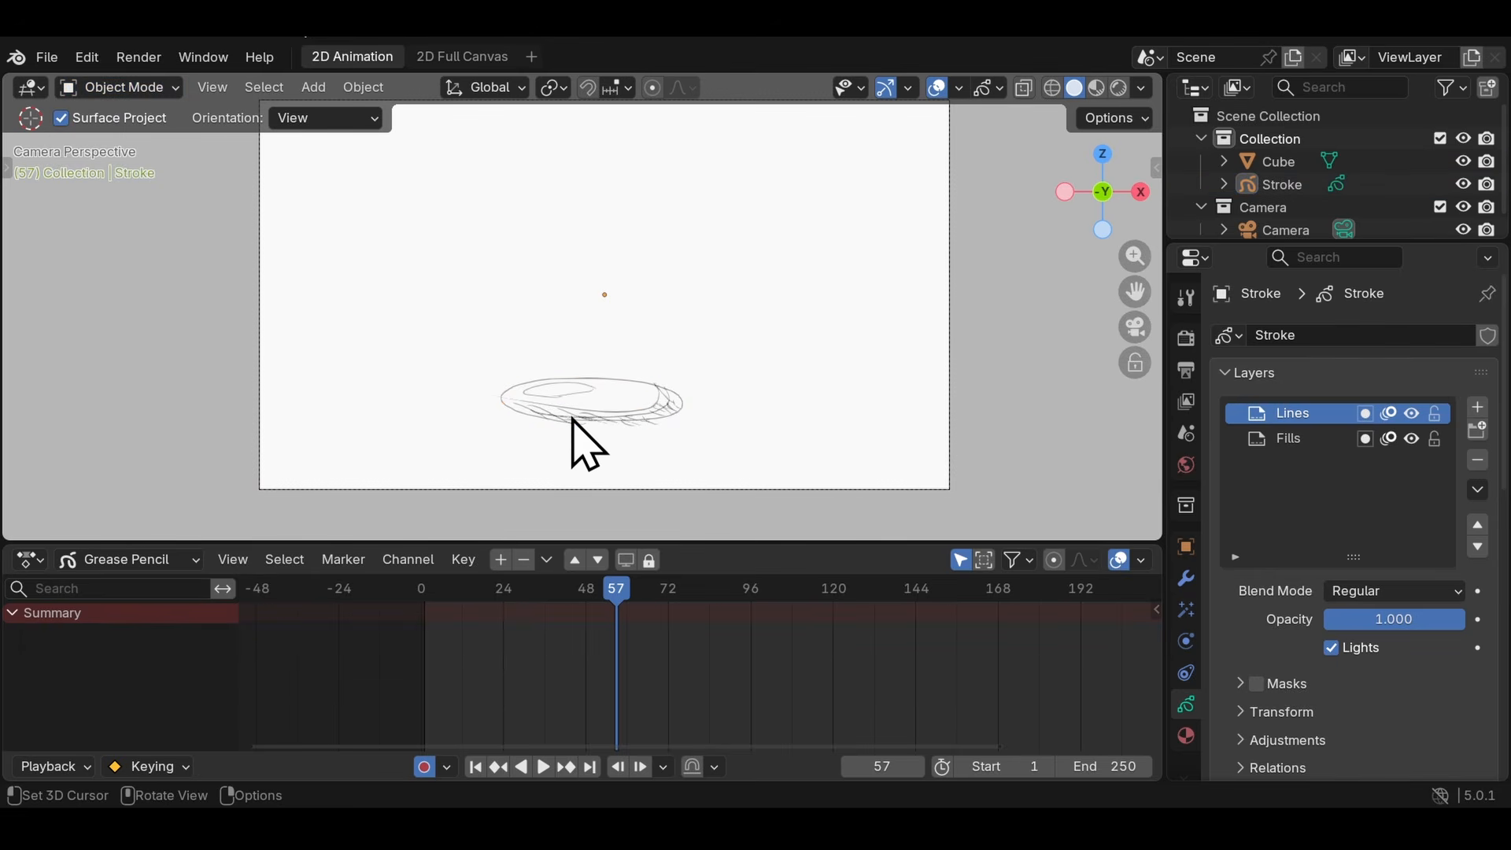
scroll(578, 386, "up", 4)
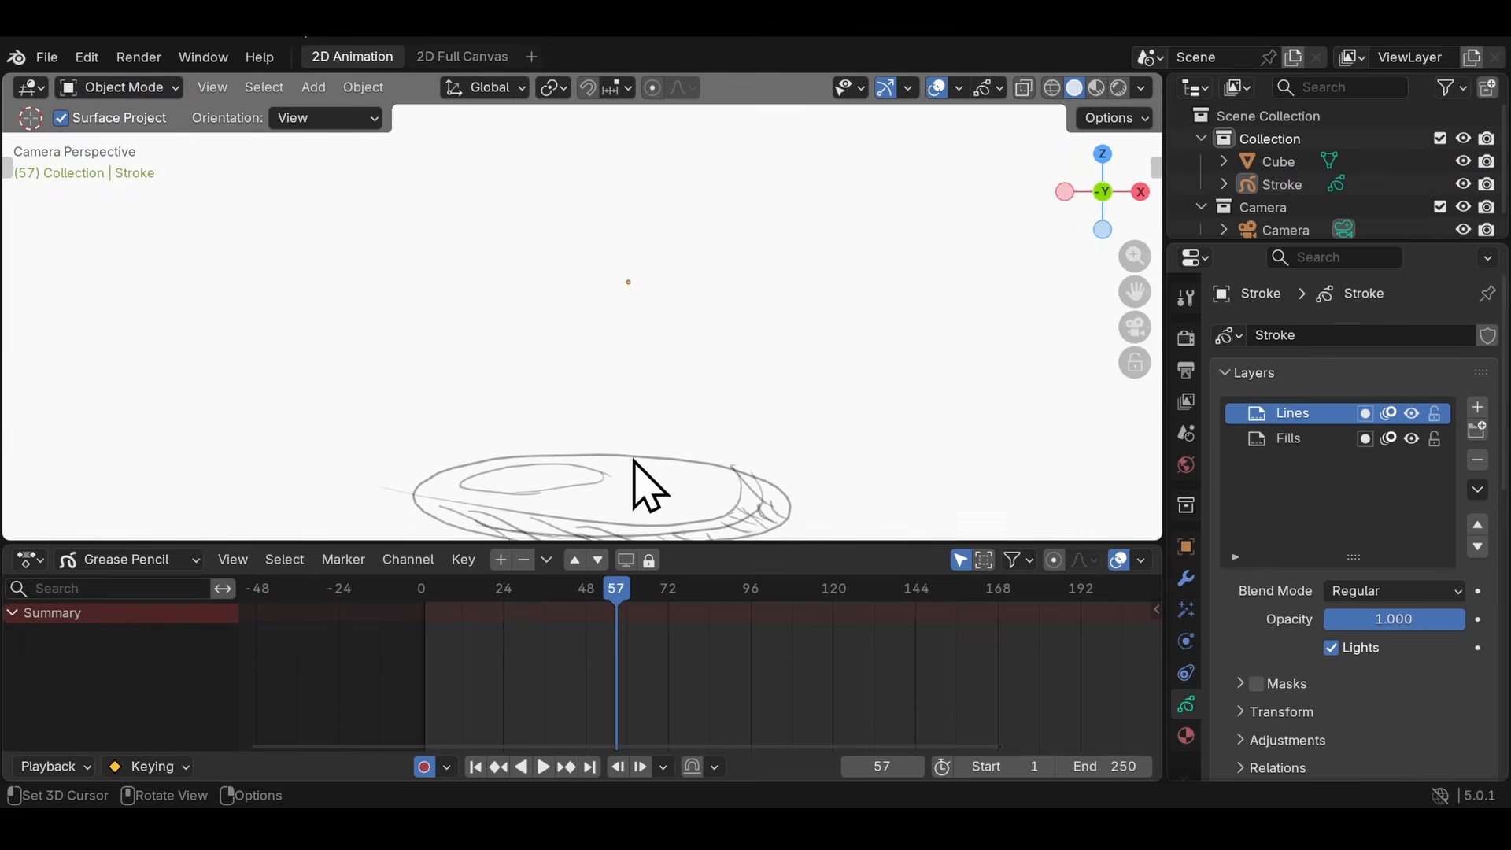
scroll(622, 471, "up", 2)
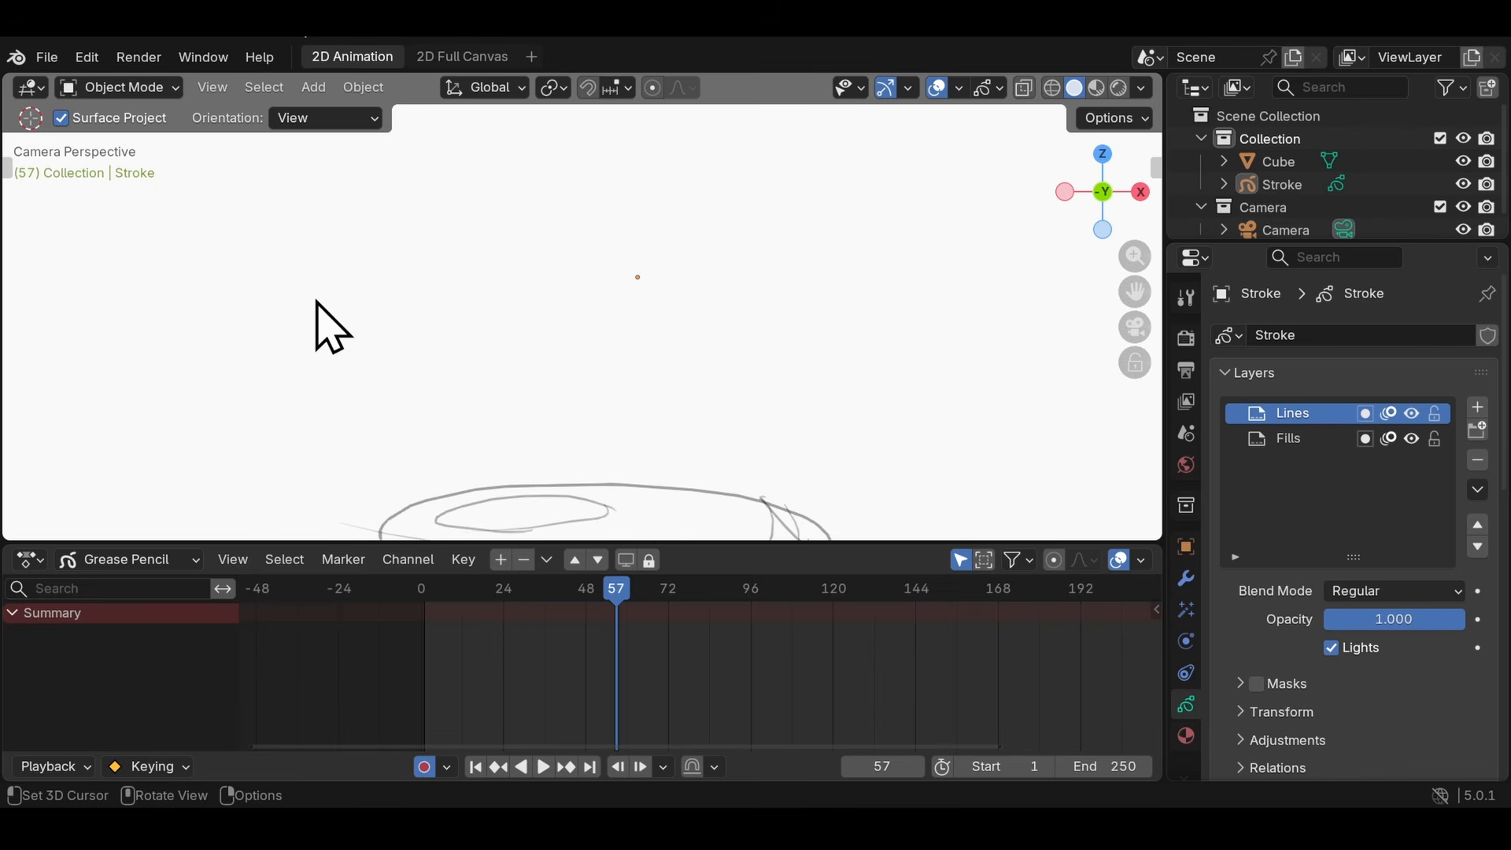
left_click_drag(650, 326, 656, 326)
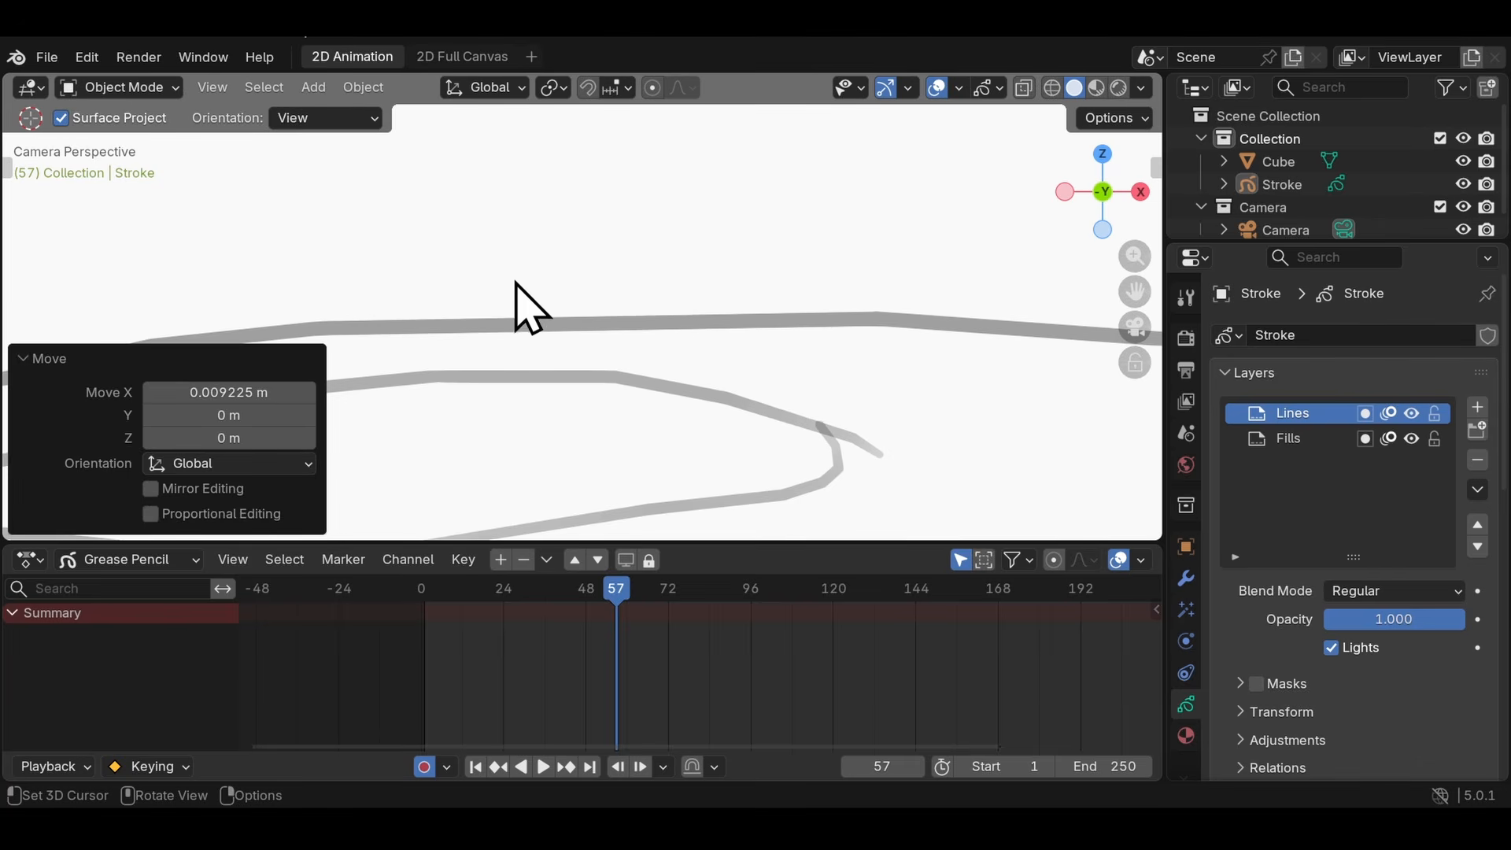
scroll(556, 337, "down", 2)
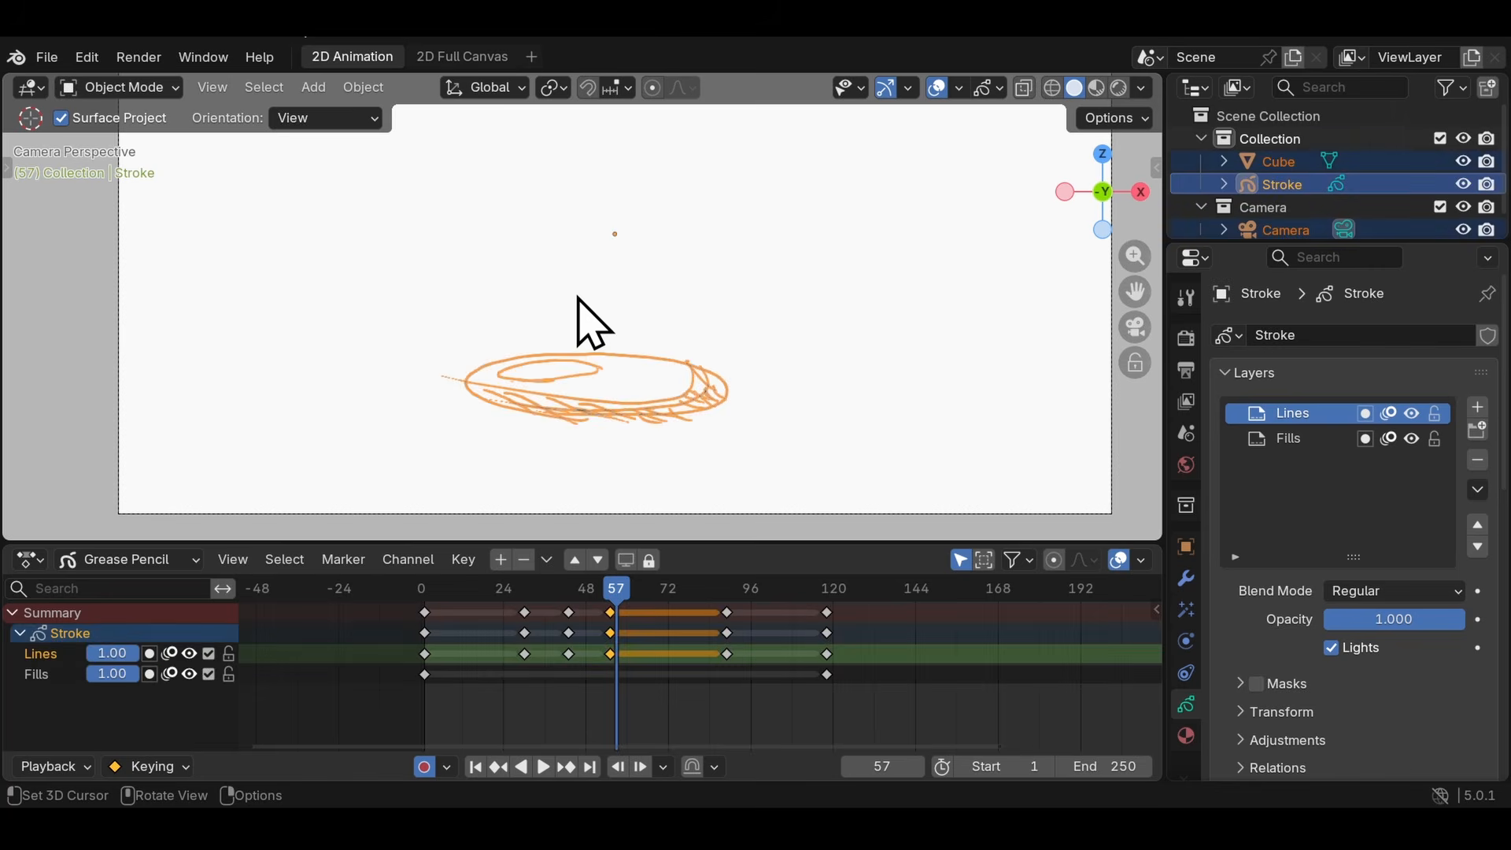
scroll(640, 327, "down", 2)
- Duplicate all selected objects, placing the copies about 1.26 m along X and 0.89 m along Z
key("shift+d")
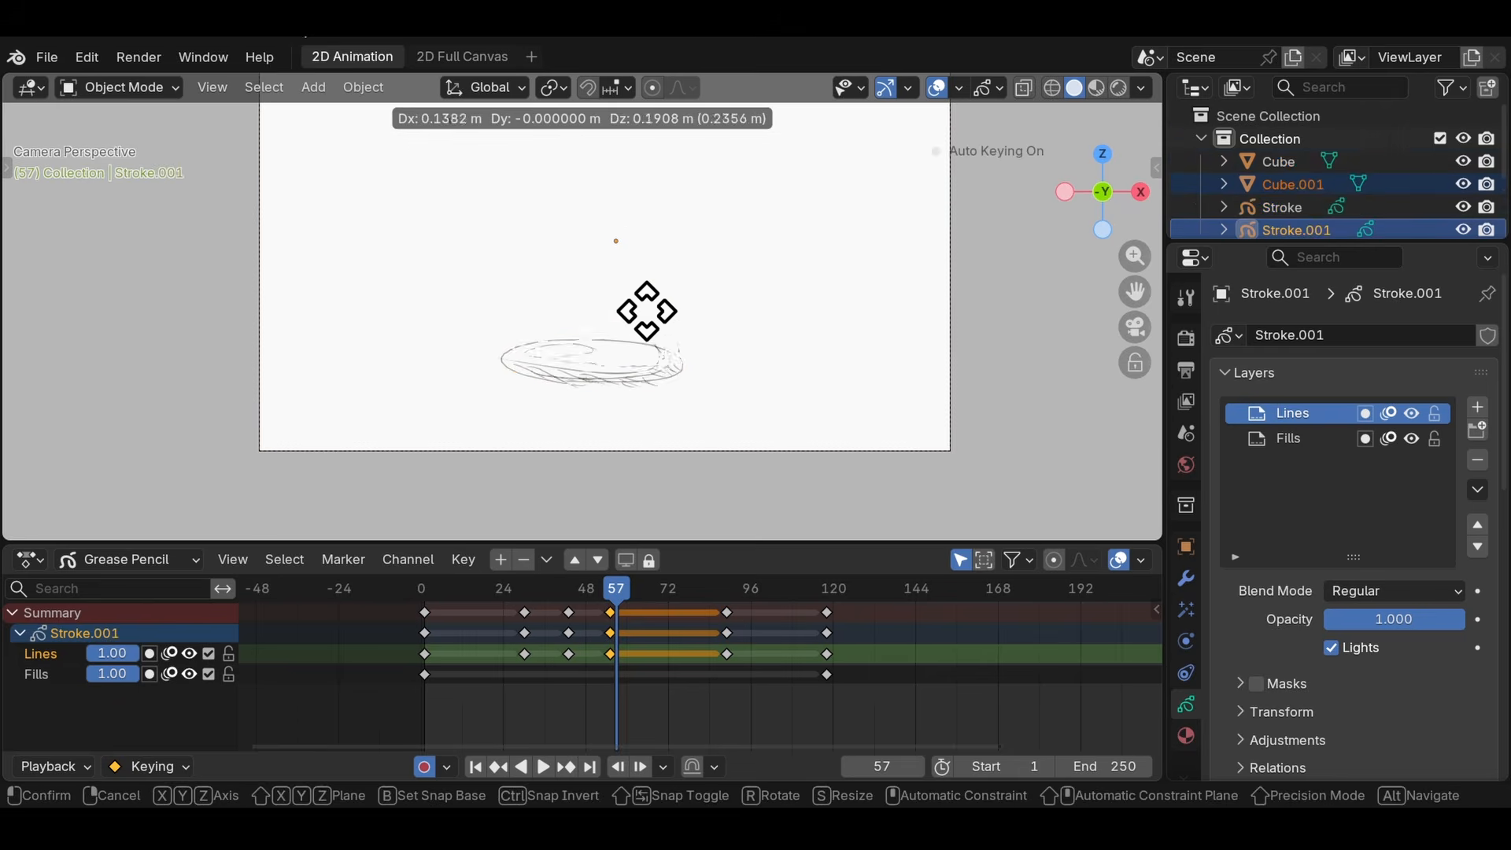
left_click(768, 254)
scroll(712, 297, "down", 2)
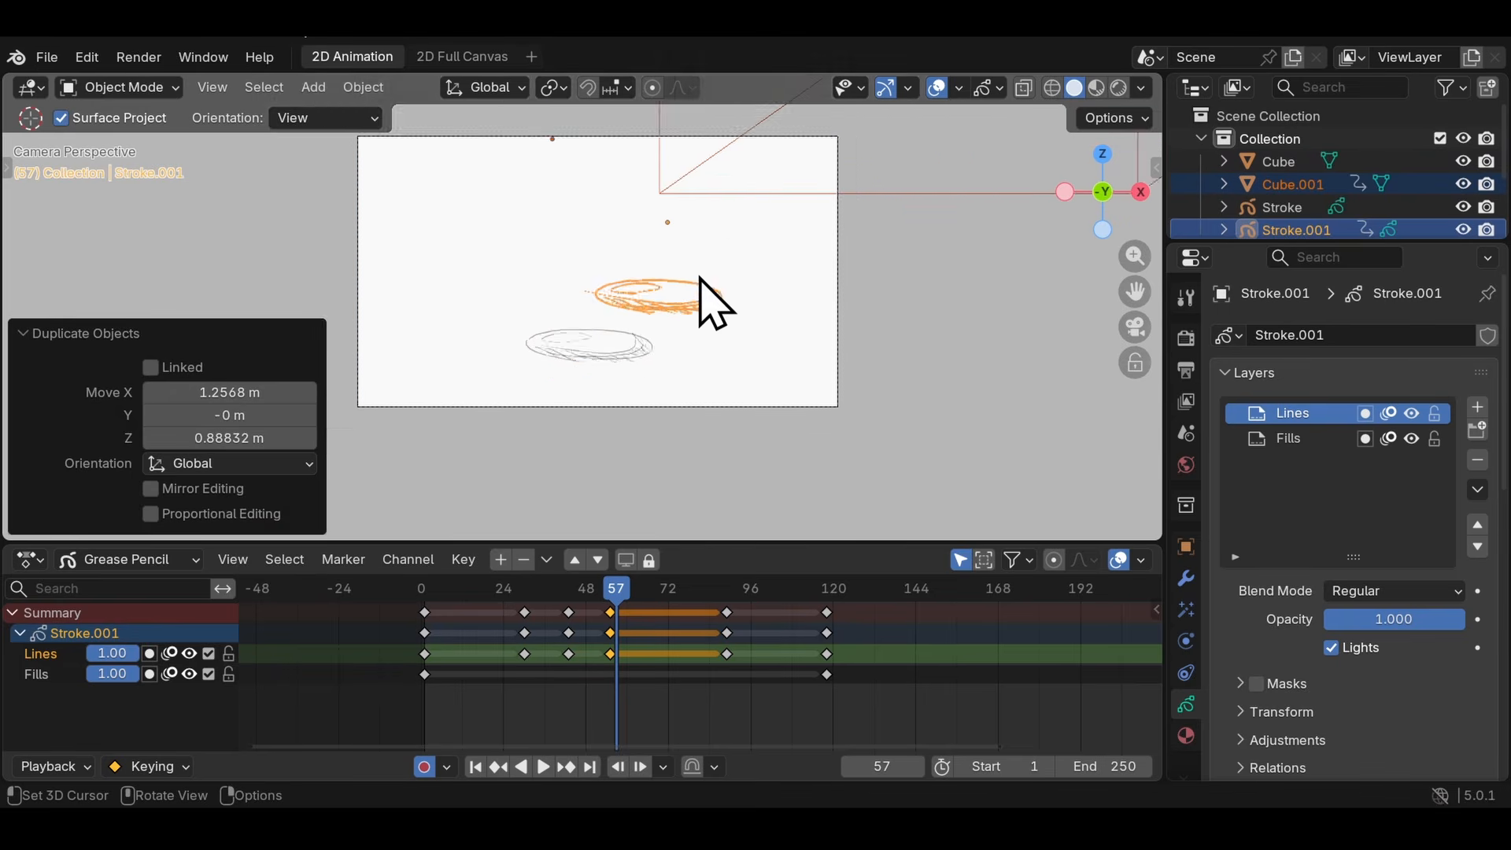
- Select all objects and compare the keyframe channels of the original stroke and its duplicate around frame 83
scroll(653, 309, "up", 3)
key("a")
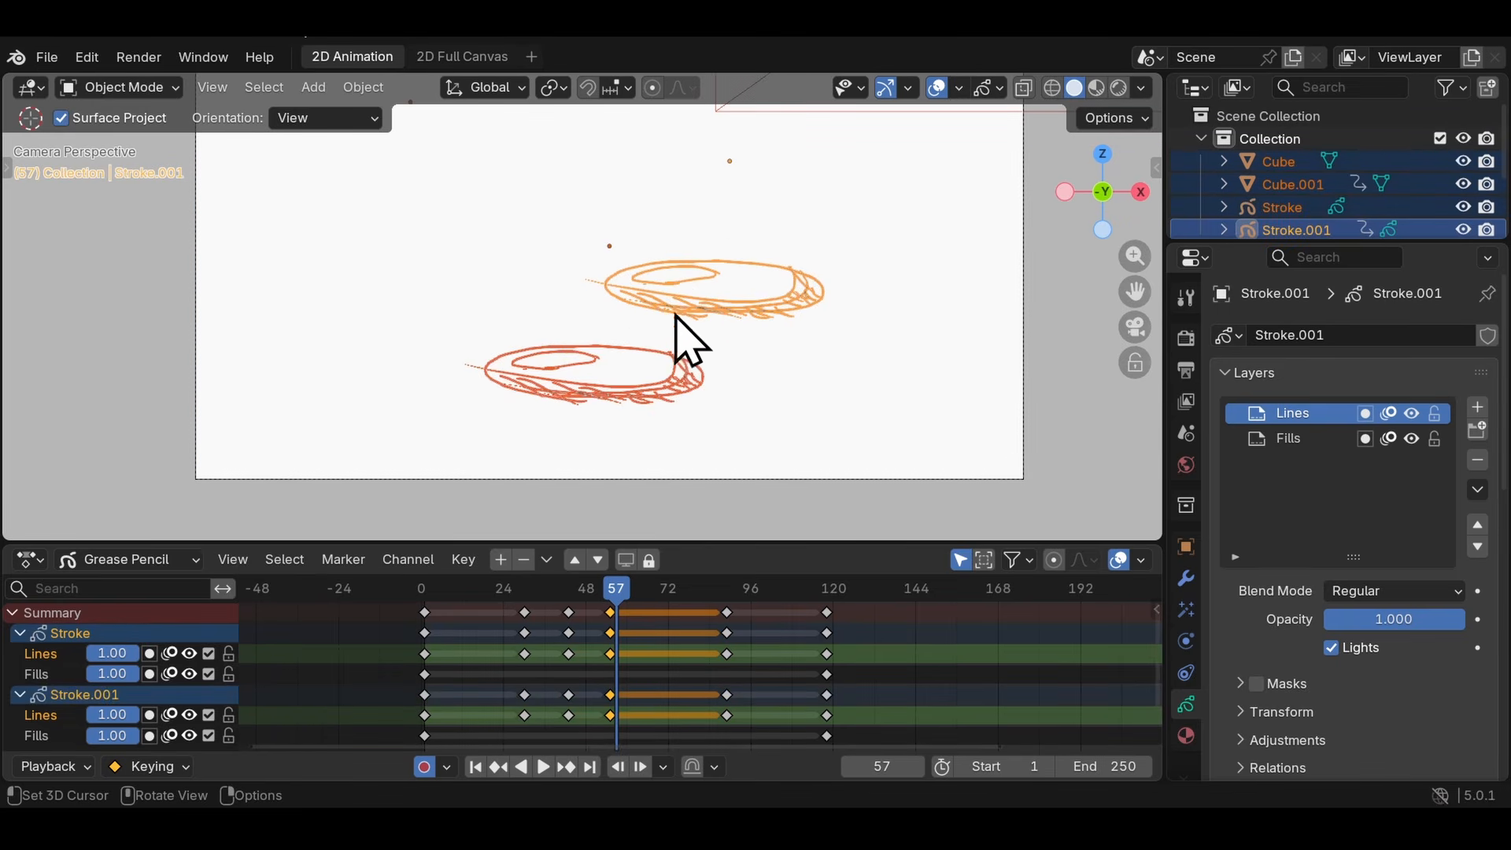
scroll(433, 665, "down", 1)
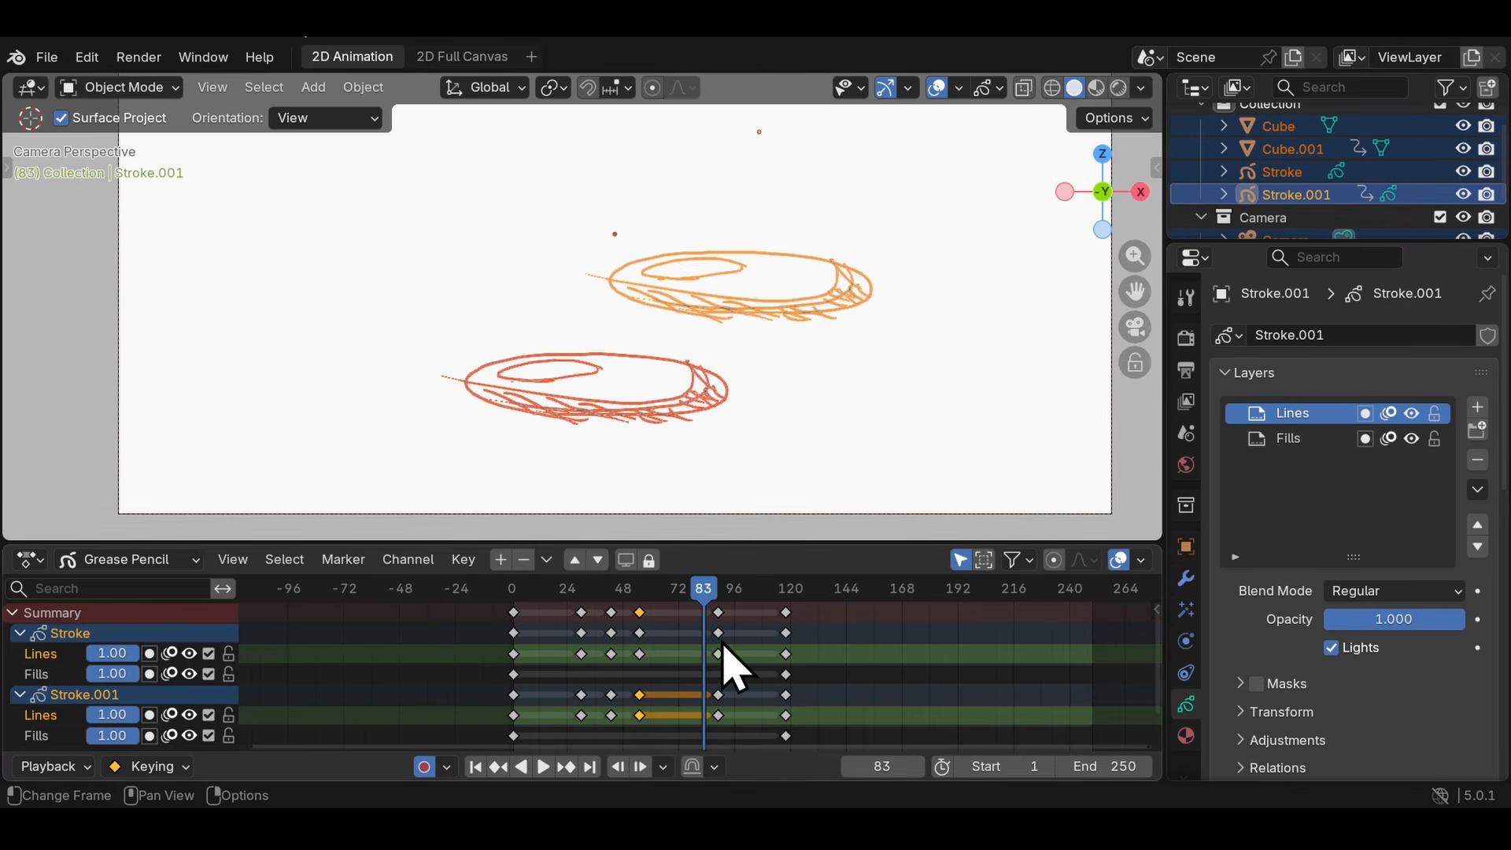
mouse_move(716, 717)
left_mouse_down()
mouse_move(645, 714)
mouse_move(725, 701)
left_mouse_up()
key("ctrl+z")
key("ctrl+z")
- Delete the duplicated objects Stroke.001 and Cube.001
left_click(1270, 197)
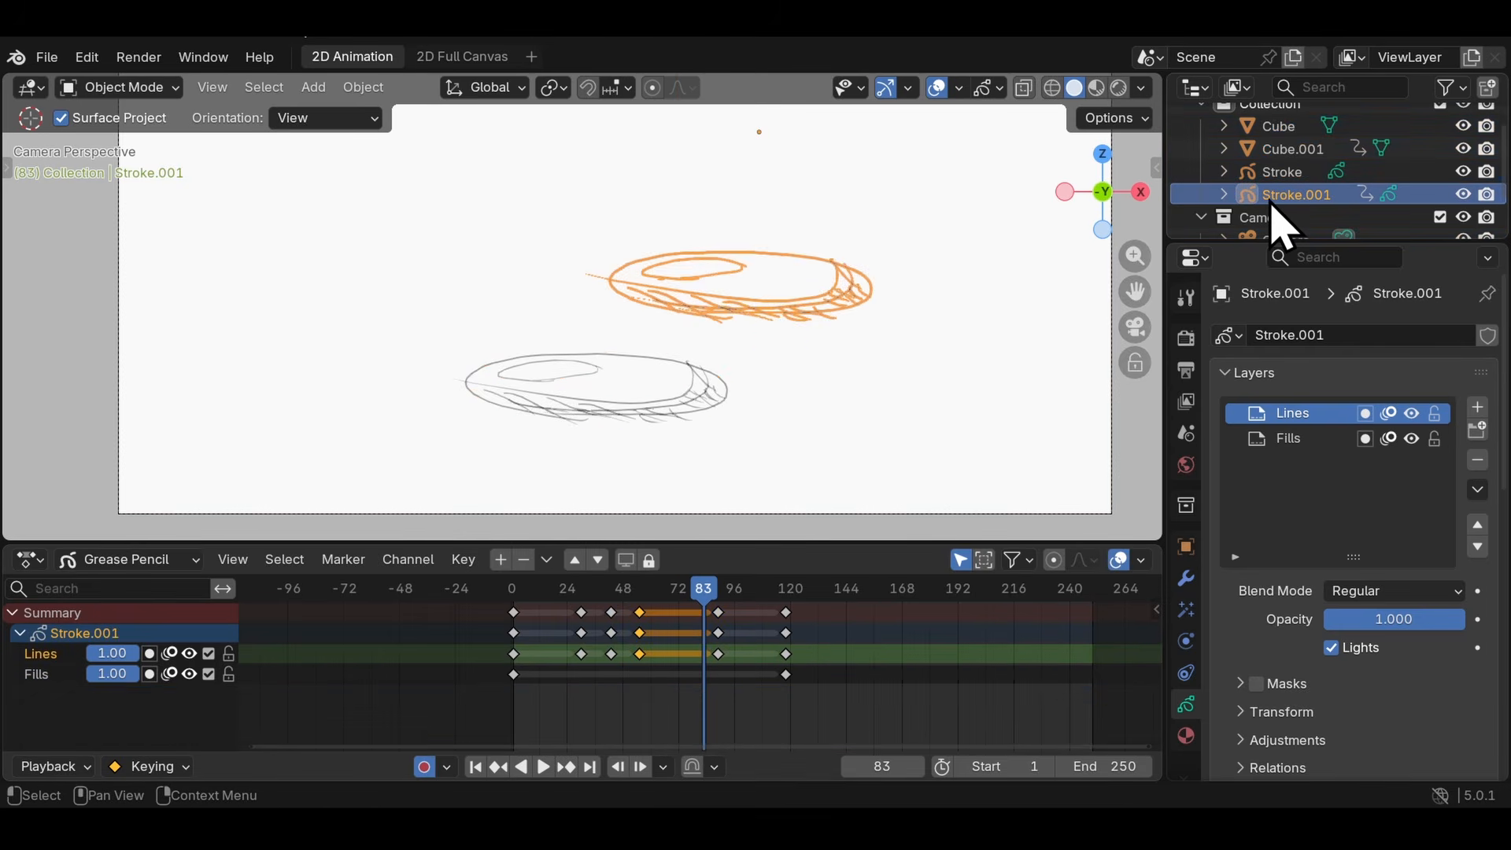
key("Delete")
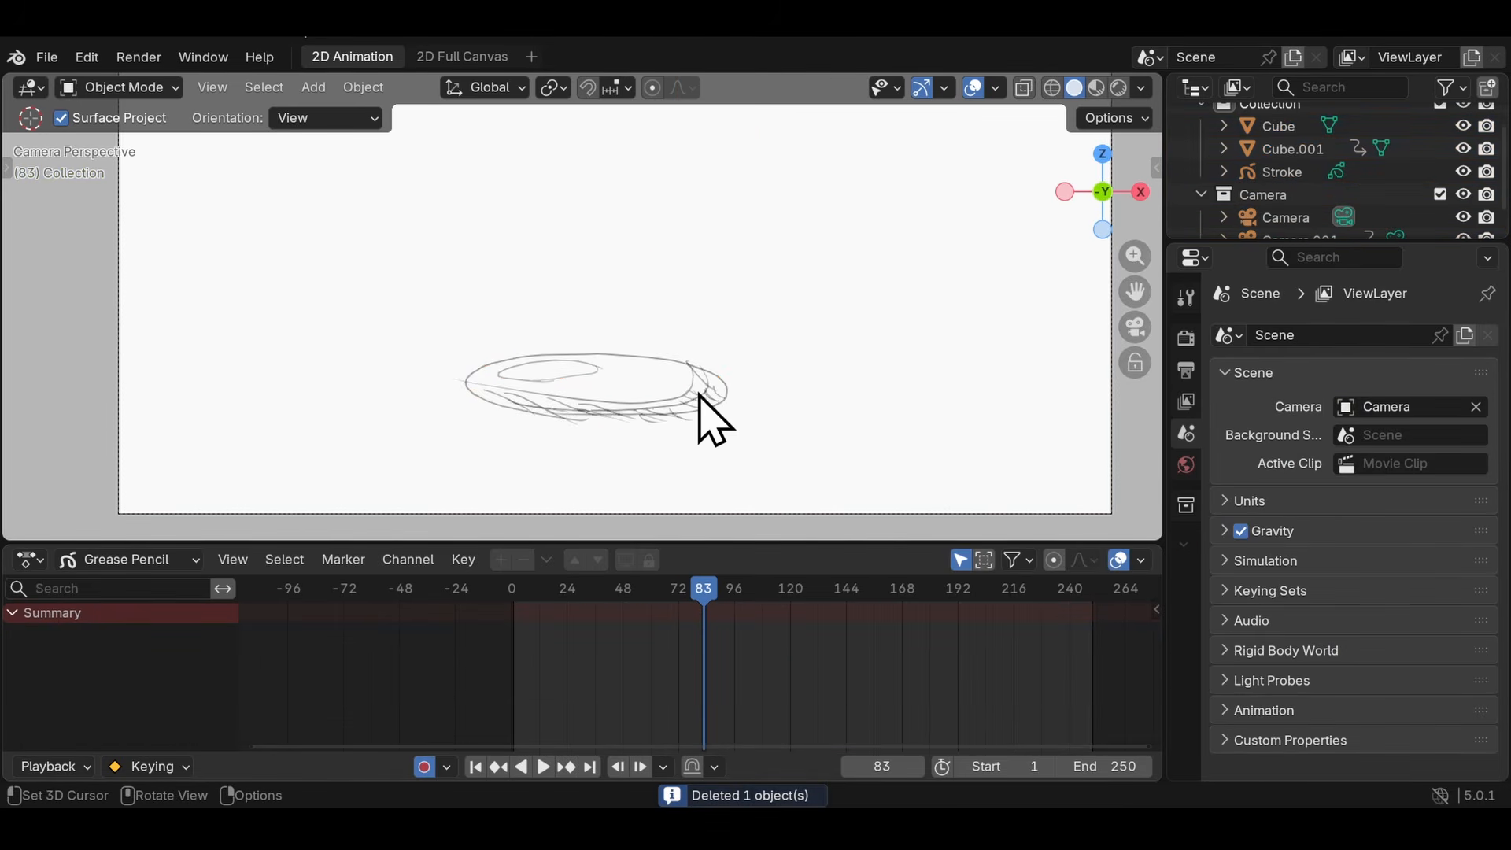
scroll(1278, 181, "up", 1)
left_click(1279, 170)
left_click(1279, 193)
left_click(1284, 170)
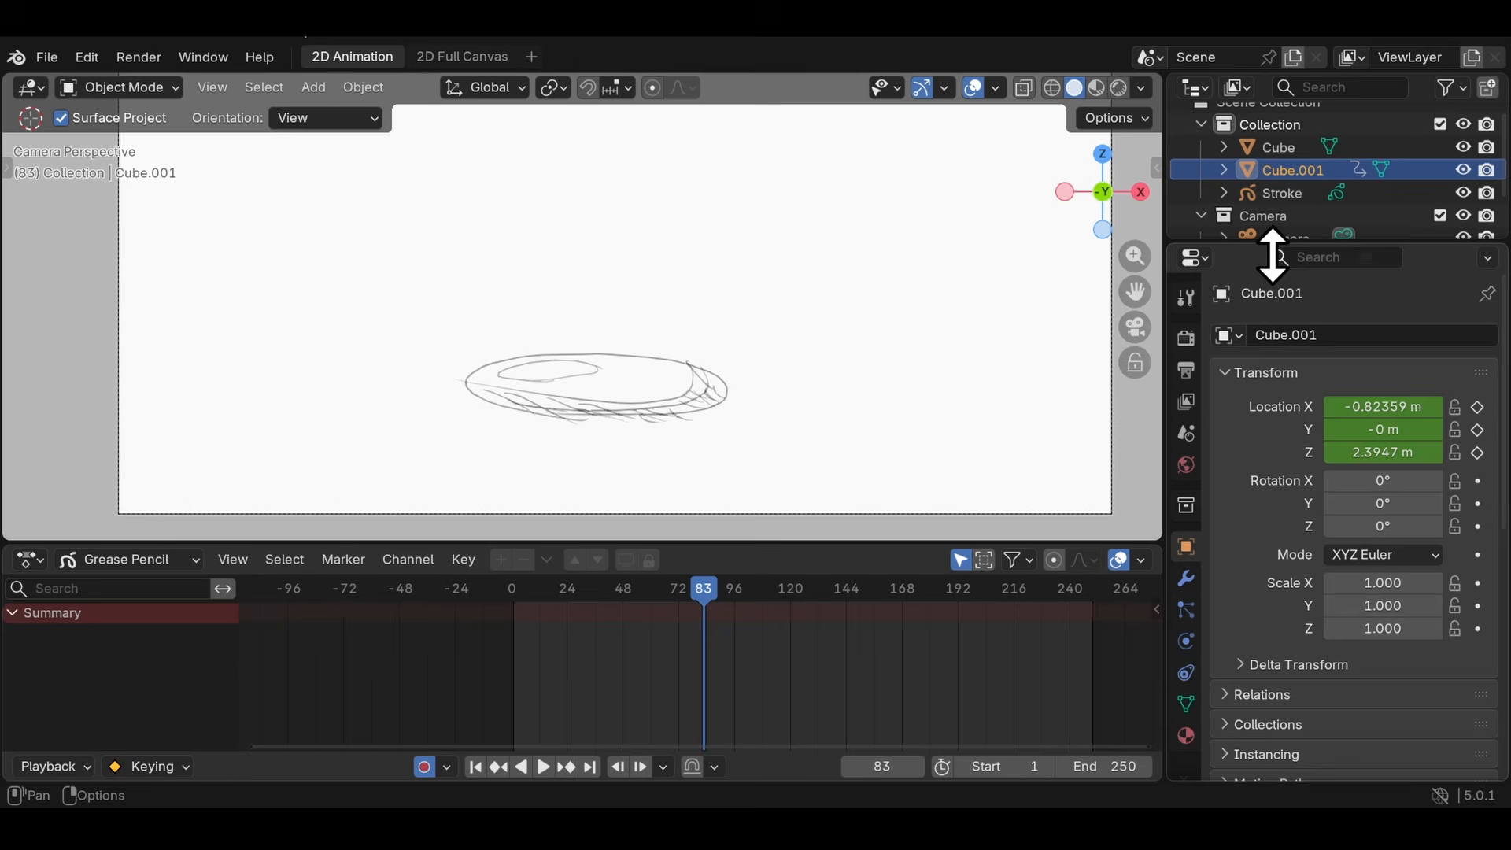
key("Delete")
- Delete the original Cube and the duplicated Camera.001
left_click(1273, 170)
left_click(1275, 148)
key("Delete")
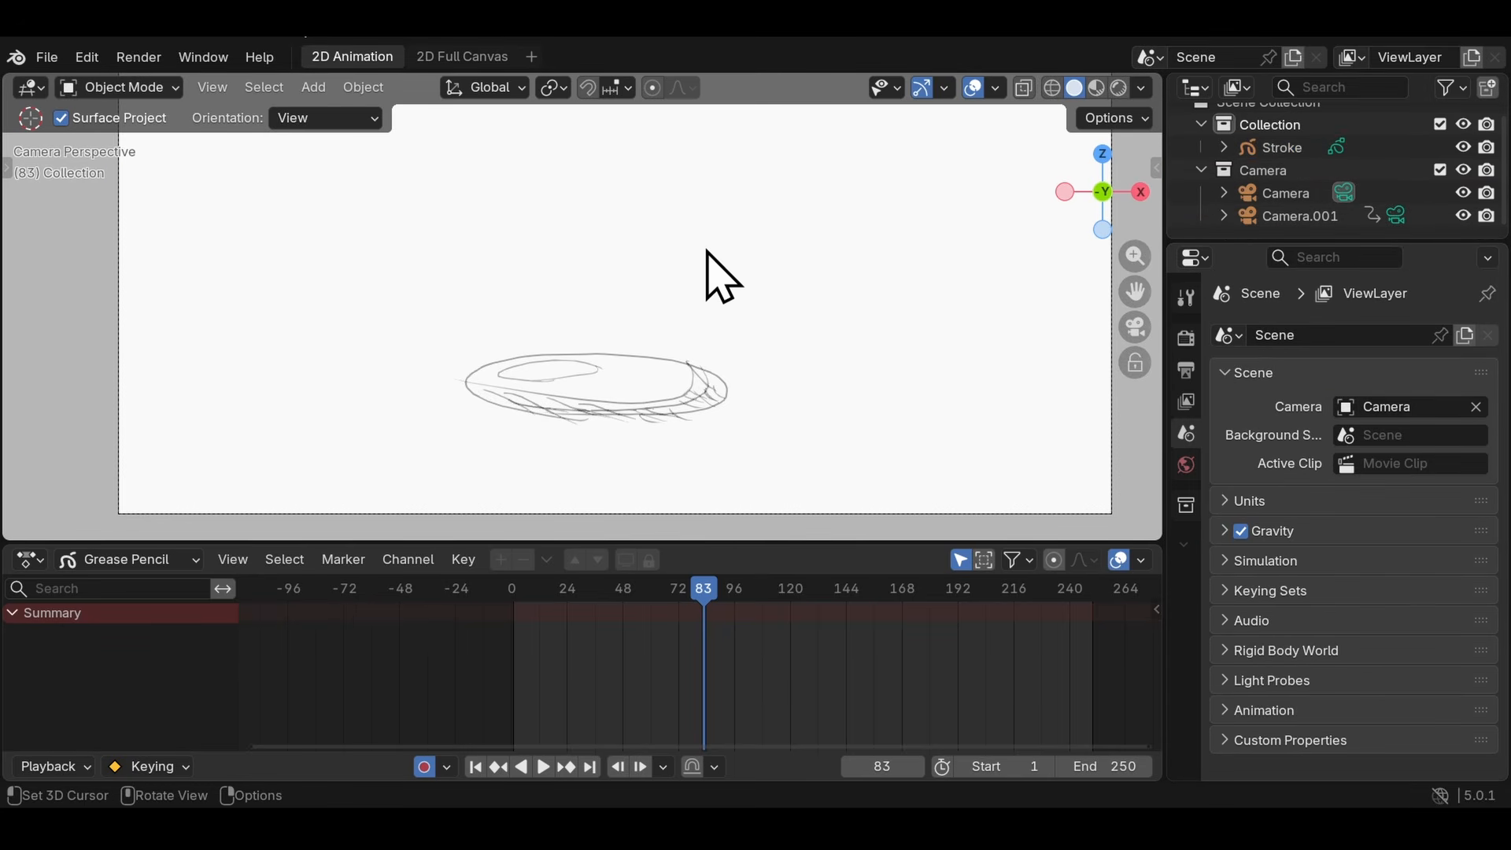
left_click(1283, 217)
key("Delete")
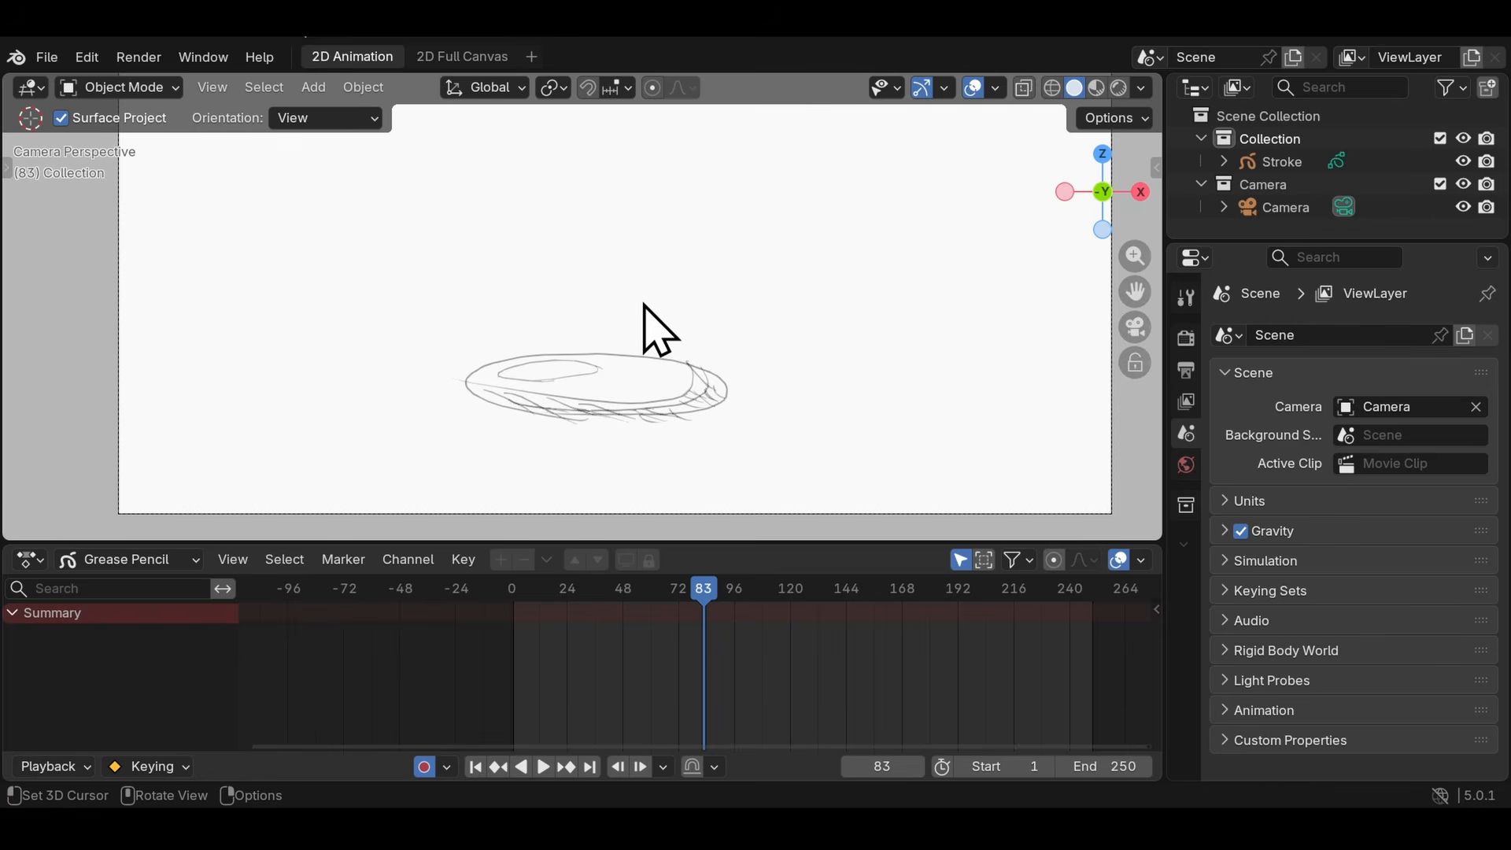
- Try a freehand move in Object Mode with the selection cleared, undo it, and inspect the squashed ball's lines up close
key("a")
key("alt+a")
scroll(504, 382, "up", 2)
left_click_drag(338, 315, 614, 466)
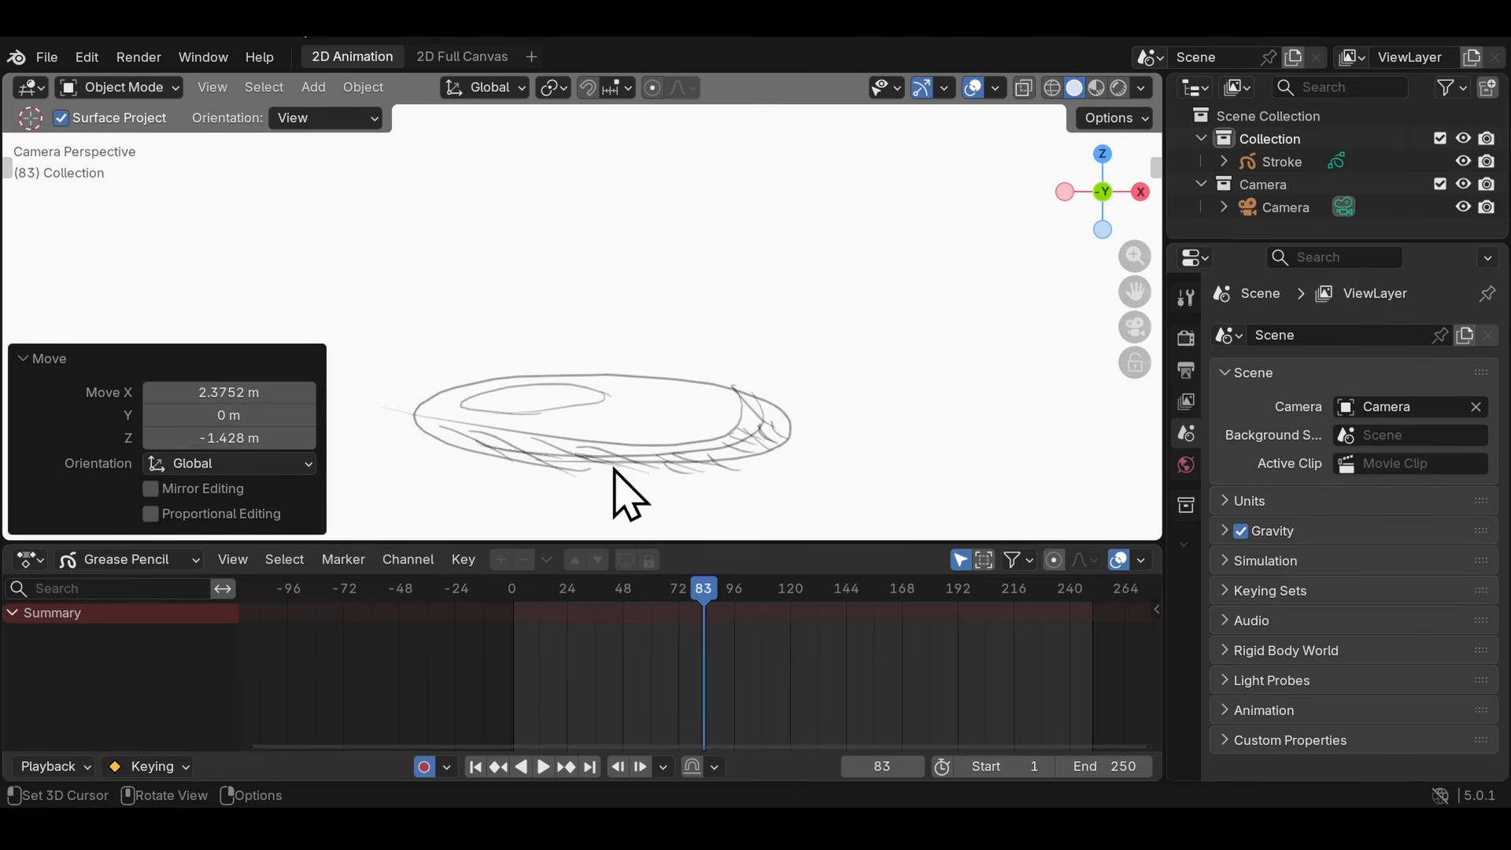
key("ctrl+z")
scroll(487, 382, "up", 5)
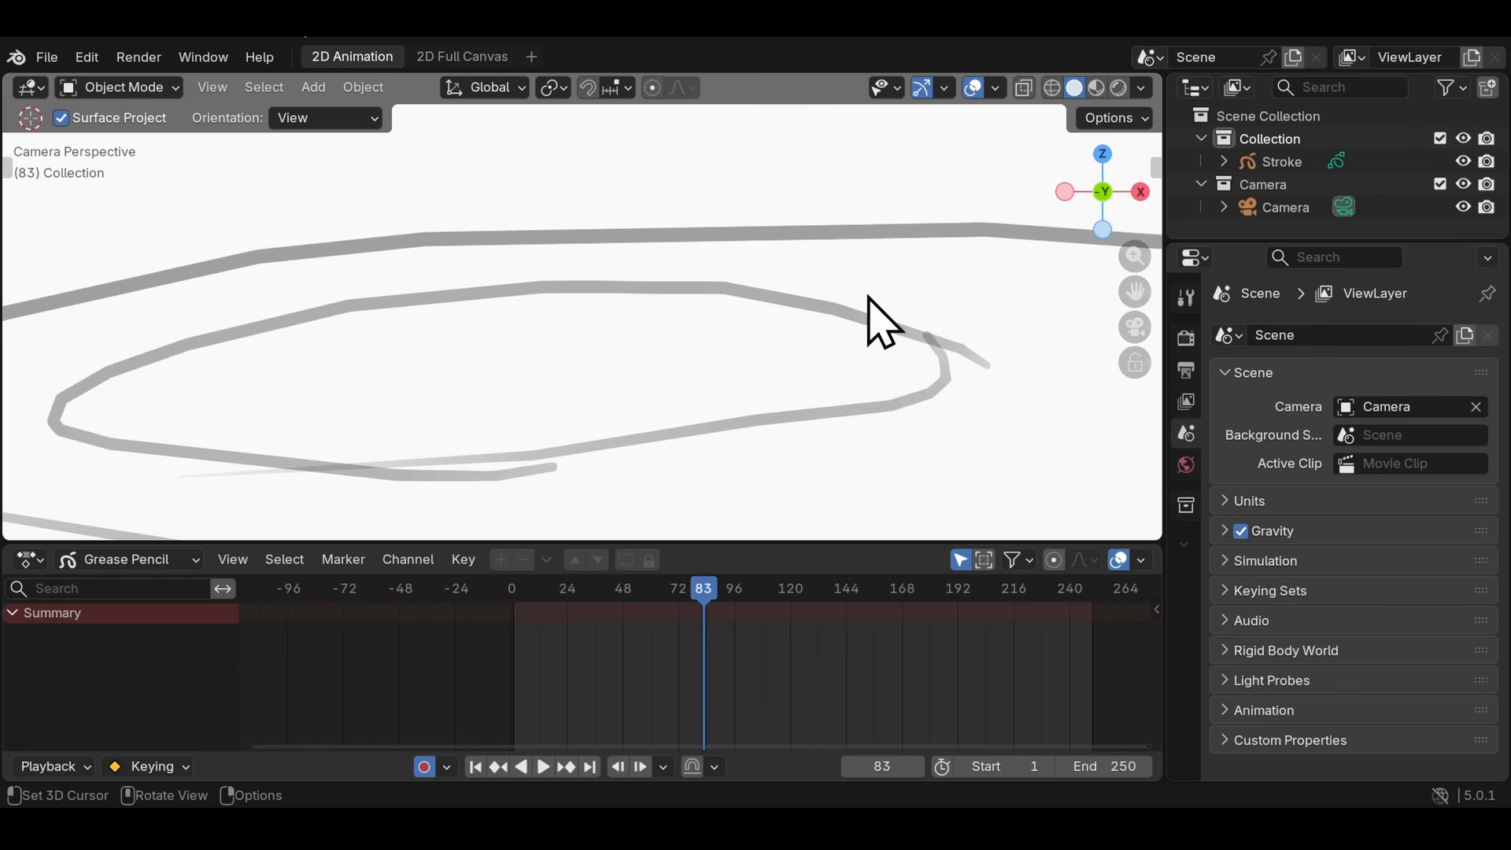
scroll(868, 297, "down", 4)
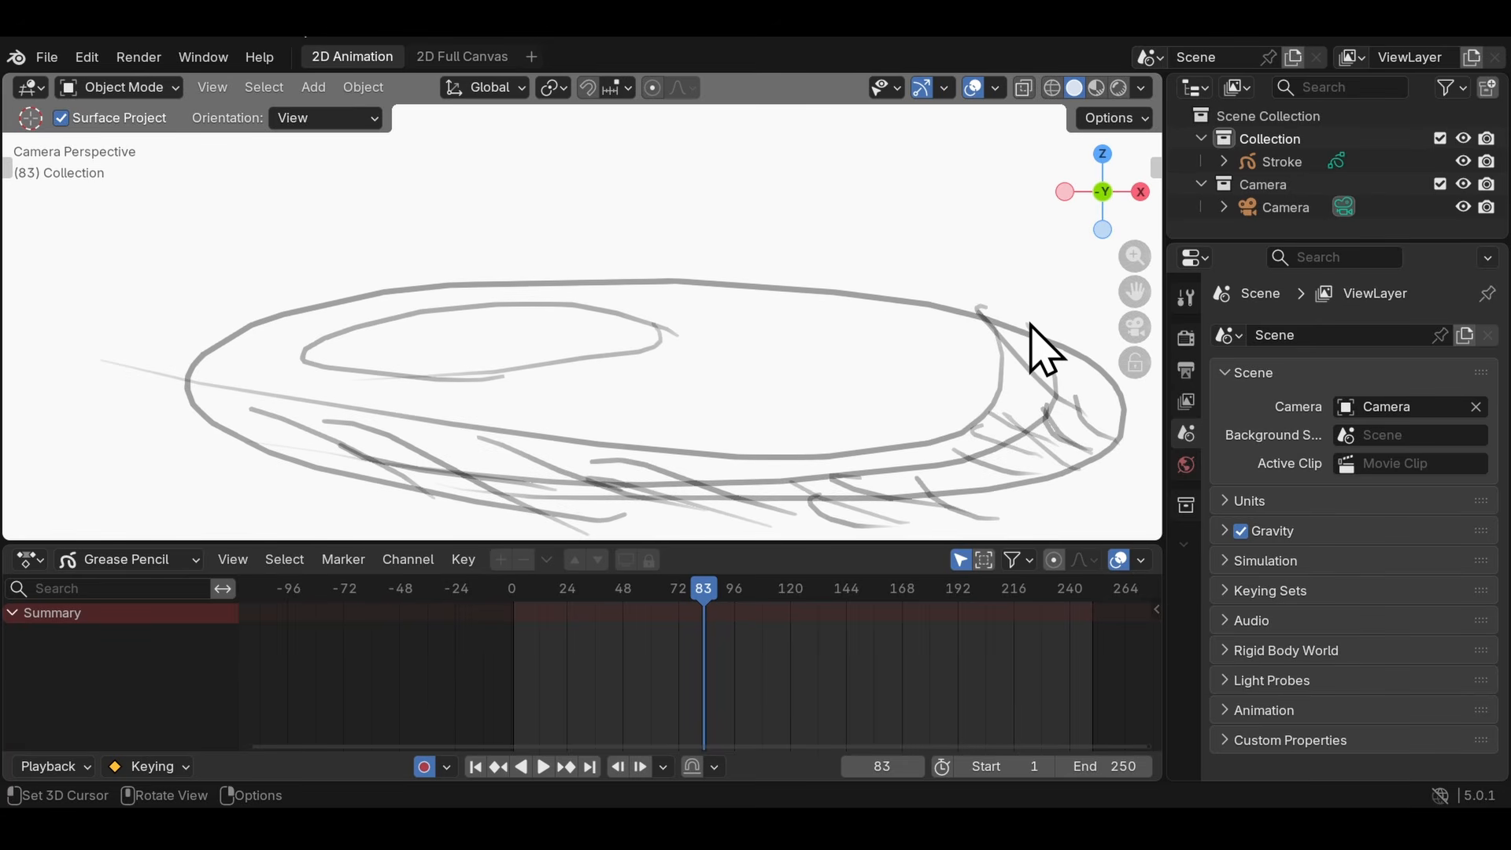
- Select the Stroke object, and examine the sketched lines of the character drawing at frame 38
left_click(1291, 161)
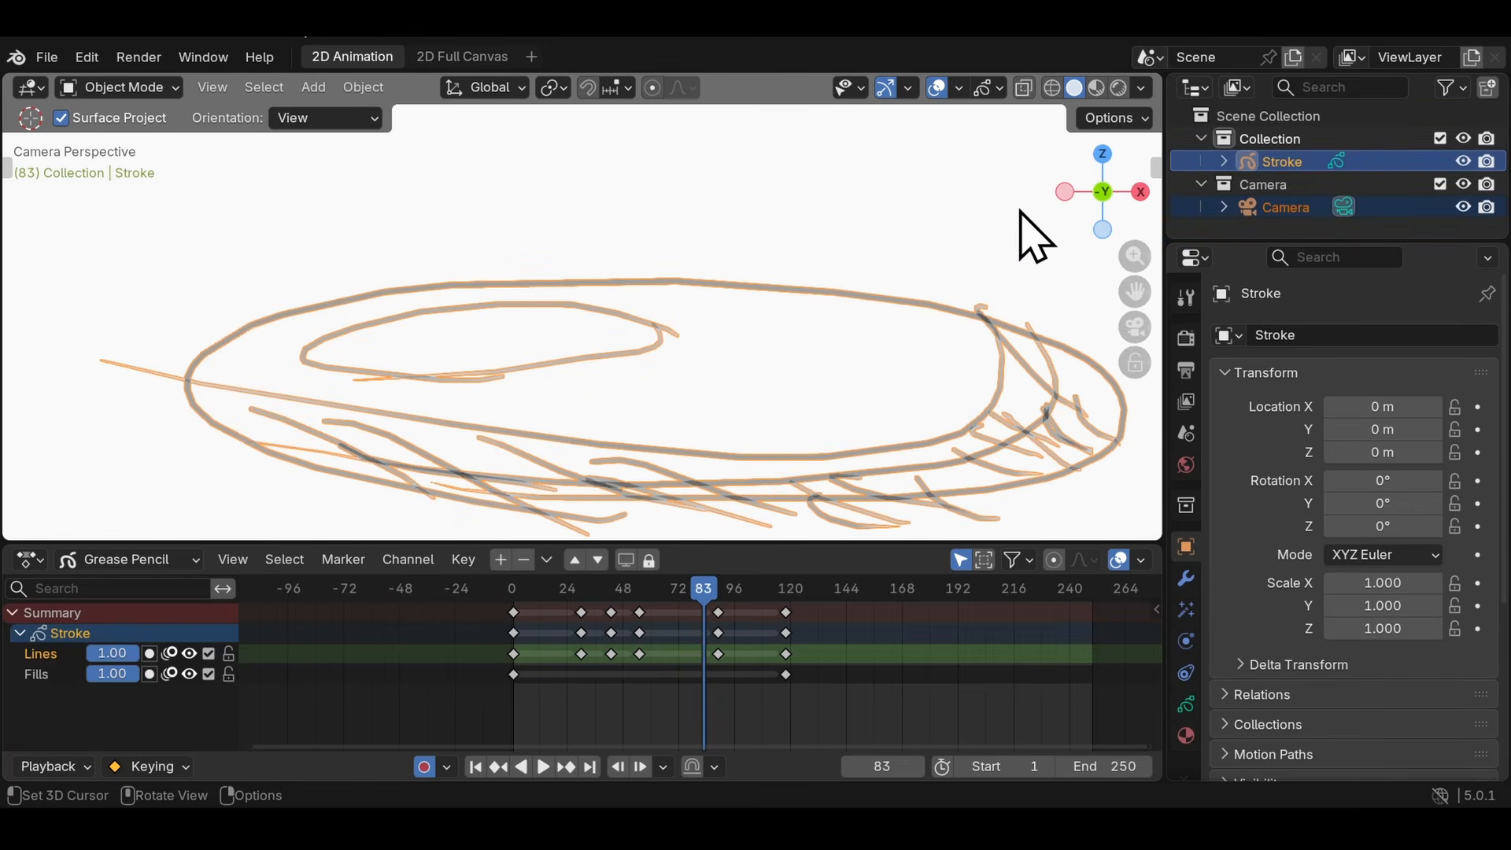
left_click(688, 303)
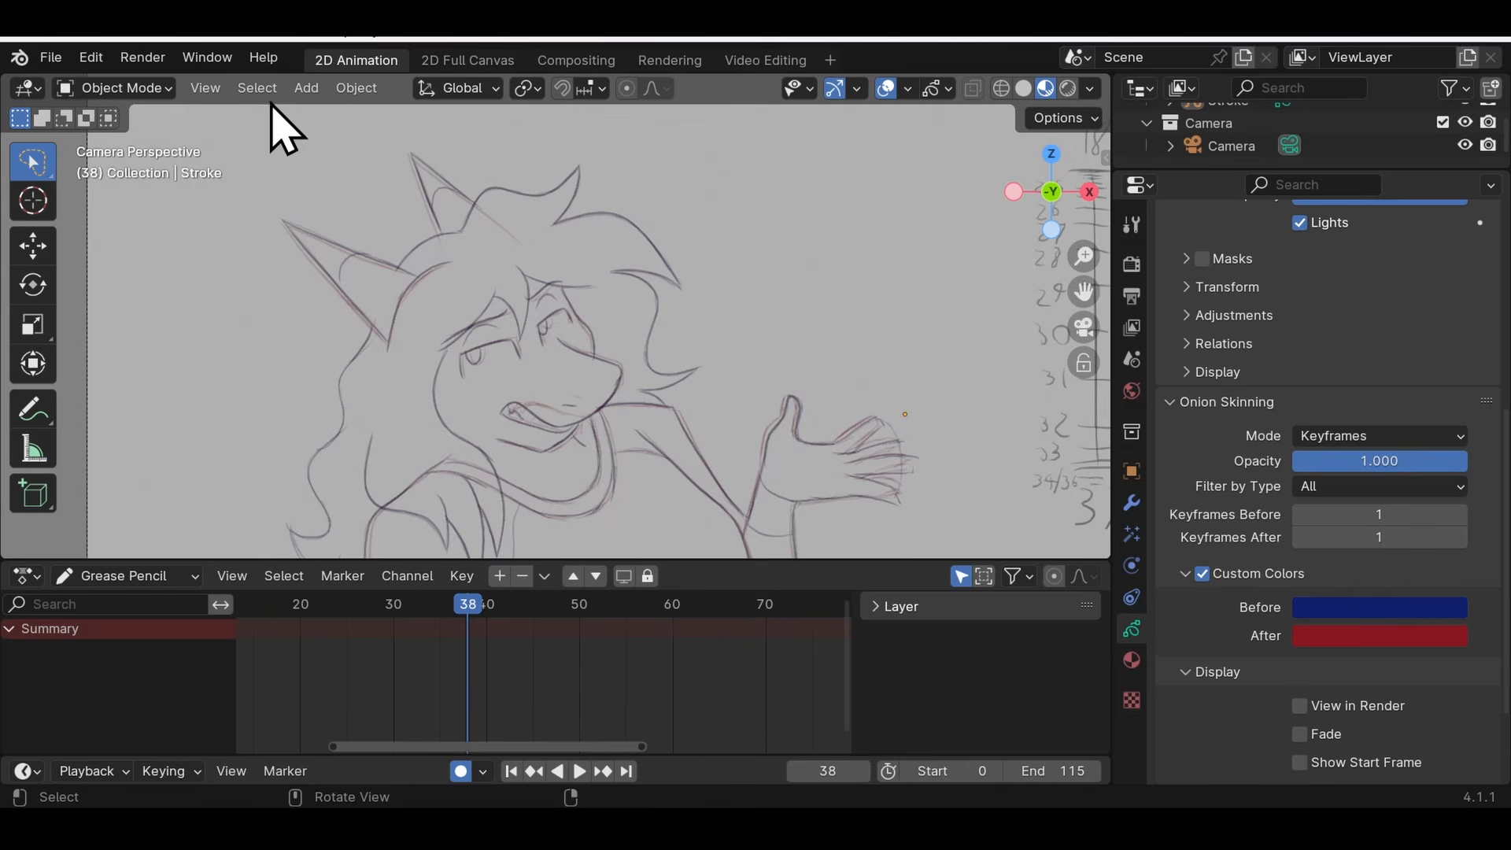
scroll(483, 286, "up", 5)
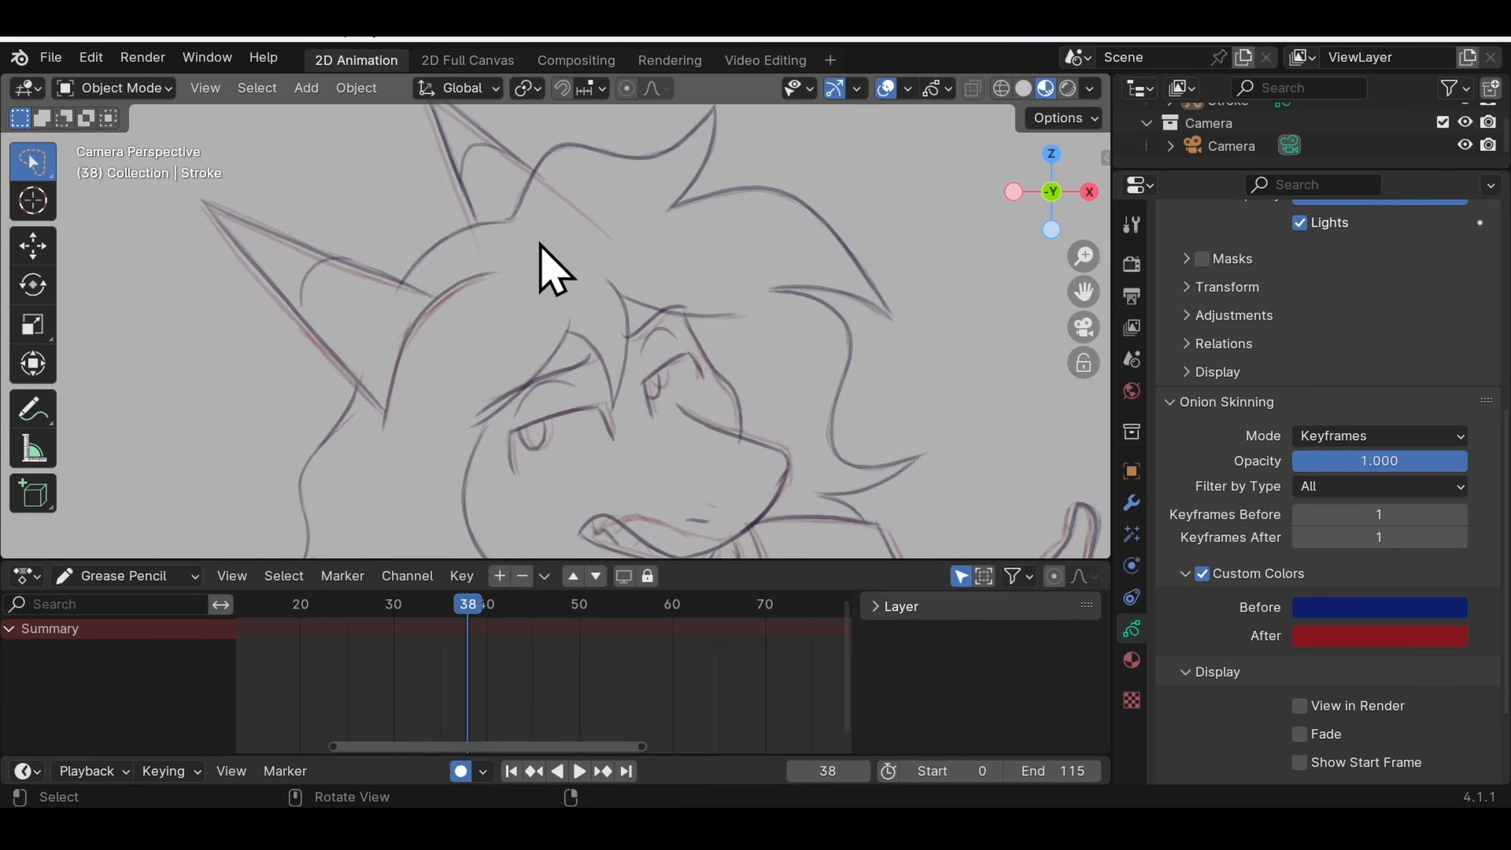
left_click(478, 224)
left_click(479, 224)
left_click(833, 305)
scroll(701, 378, "down", 5)
left_click(618, 223)
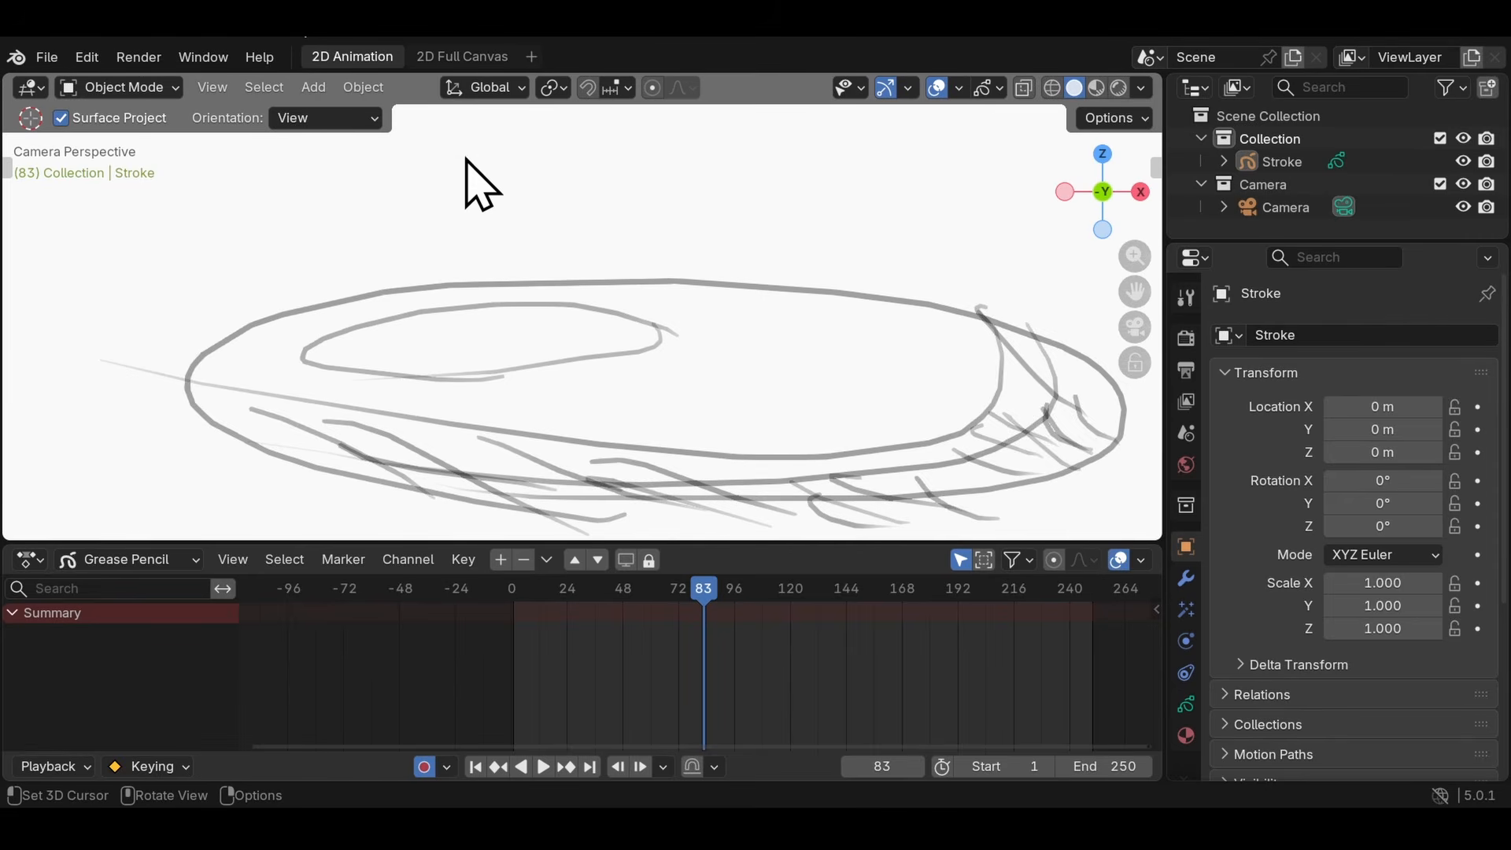
- Try several freehand moves around the squashed ball at frame 83 in Object Mode, and undo them
scroll(563, 295, "up", 3)
key("g")
left_click(724, 227)
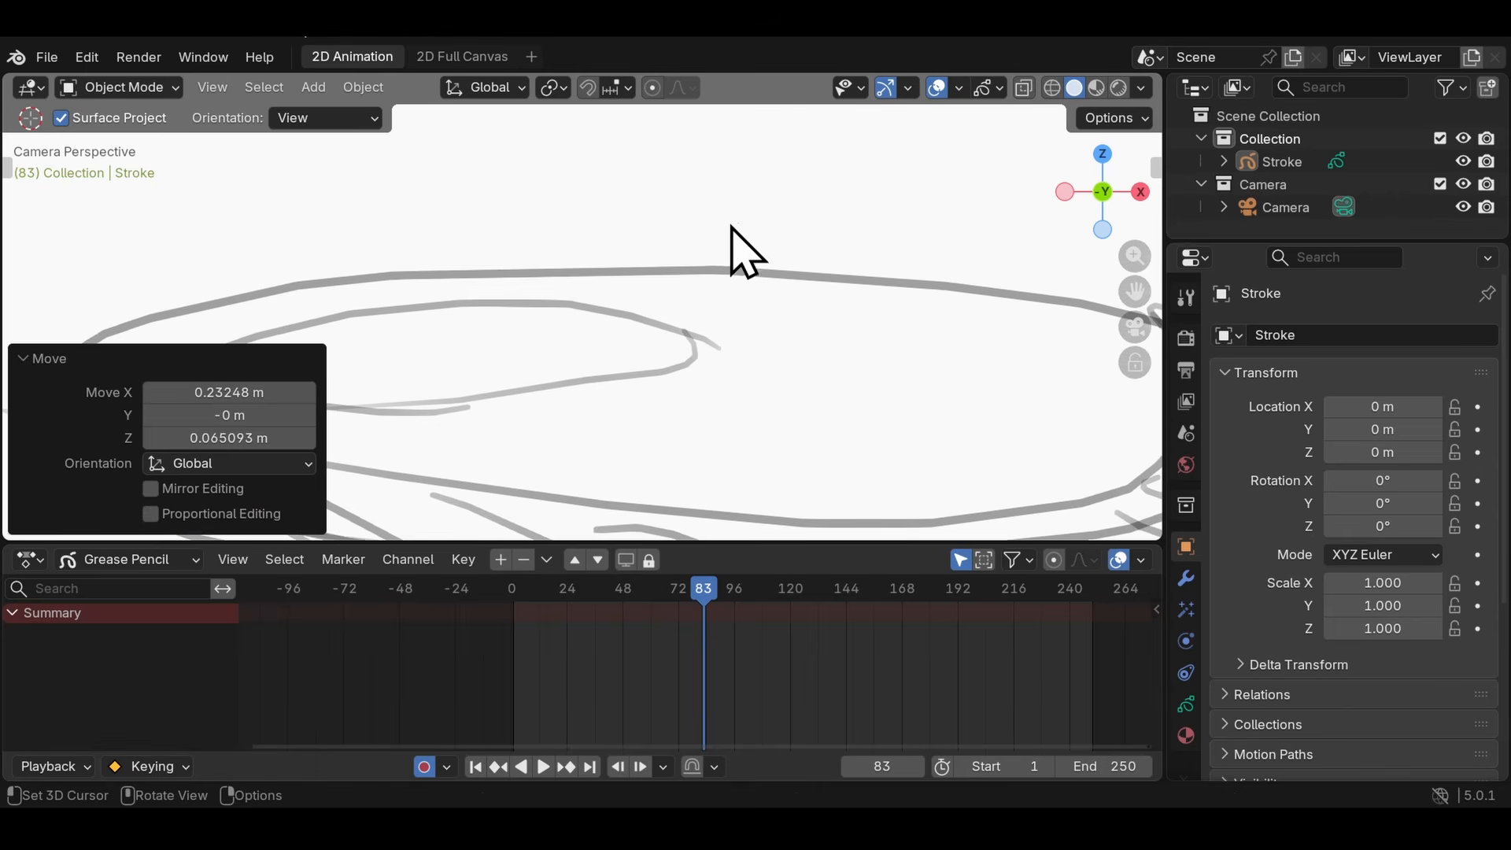
scroll(813, 230, "down", 4)
key("g")
left_click(869, 219)
key("g")
left_click(931, 253)
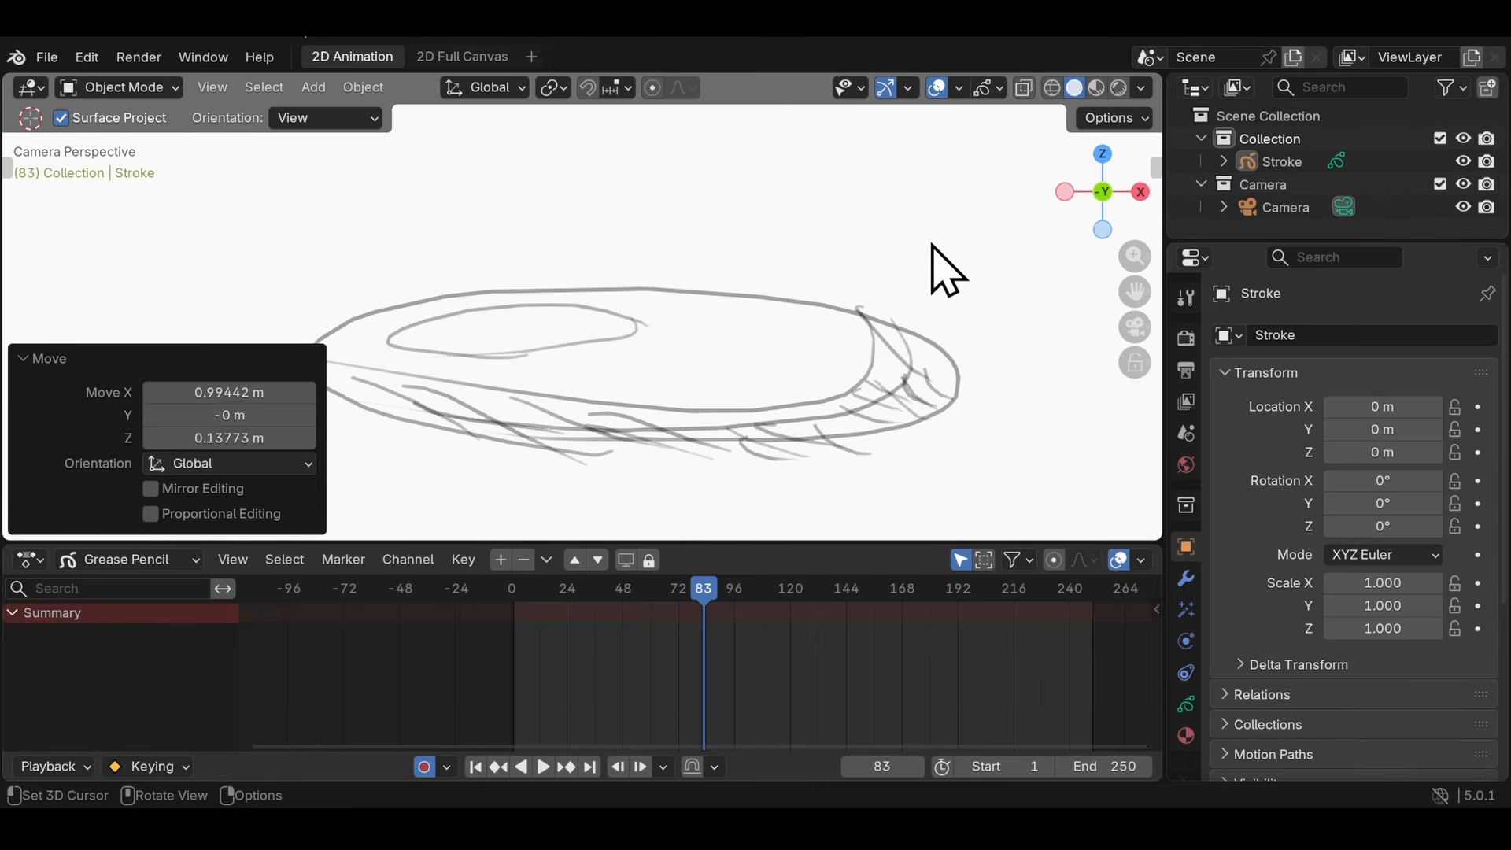
scroll(695, 365, "up", 3)
scroll(641, 357, "down", 3)
scroll(636, 339, "up", 2)
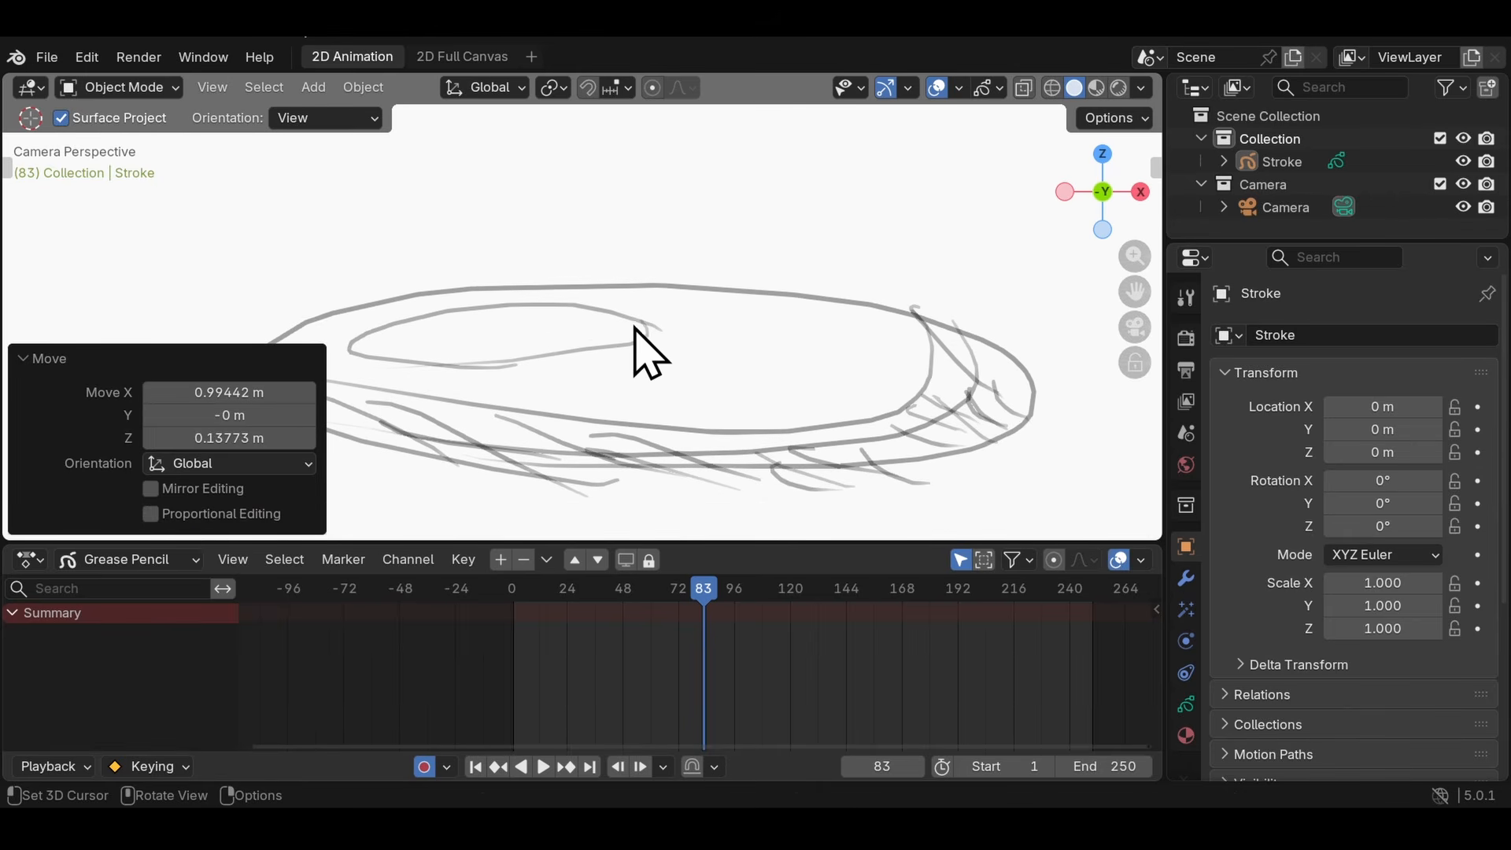
scroll(635, 326, "down", 2)
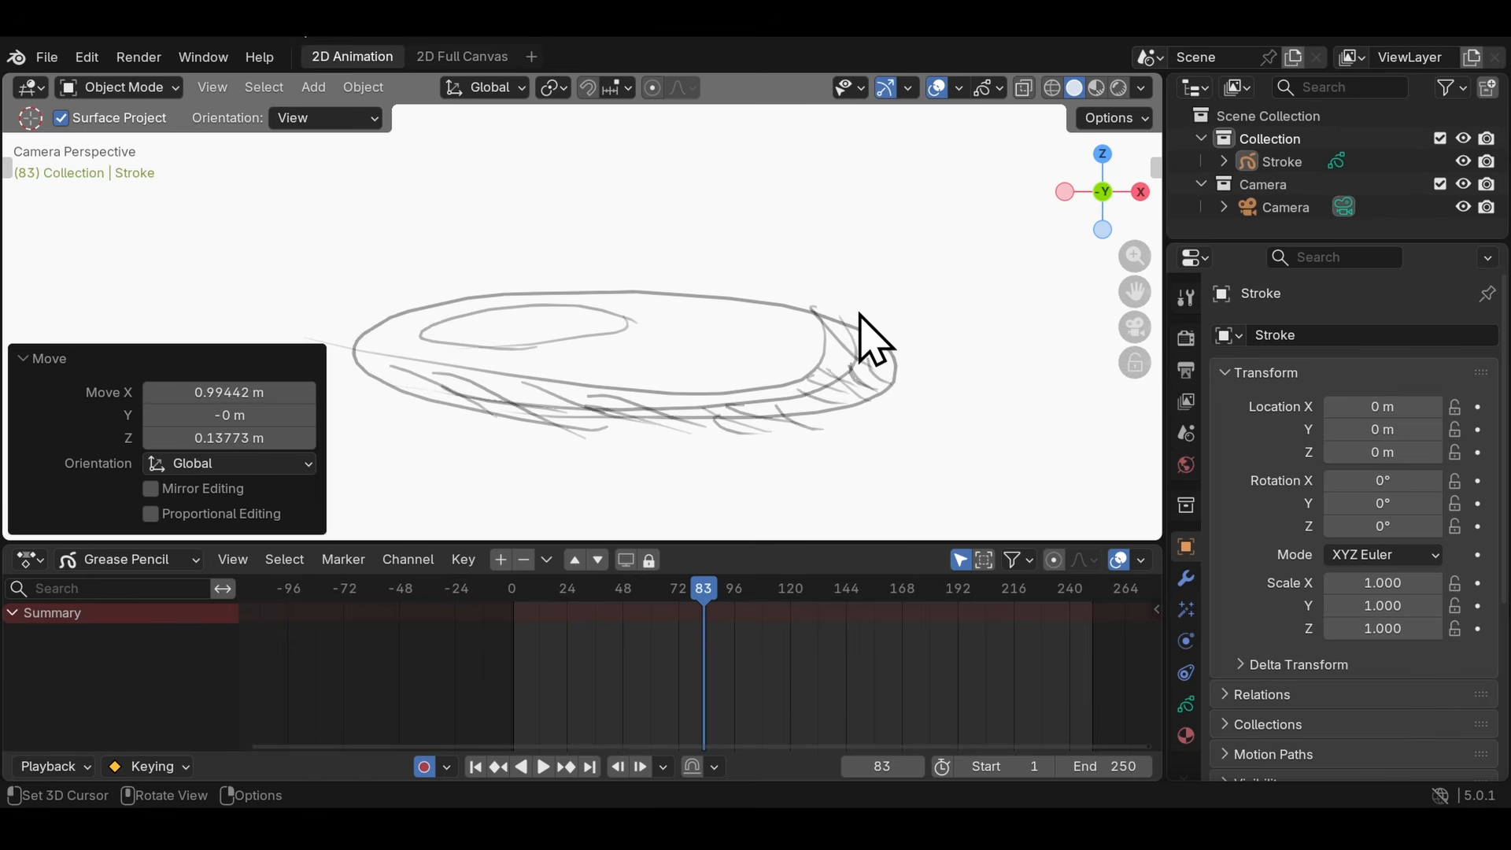
key("ctrl+z")
- Select the Stroke object, jump to frame 1, try moving the whole object in Object Mode, and undo the move
left_click(1283, 161)
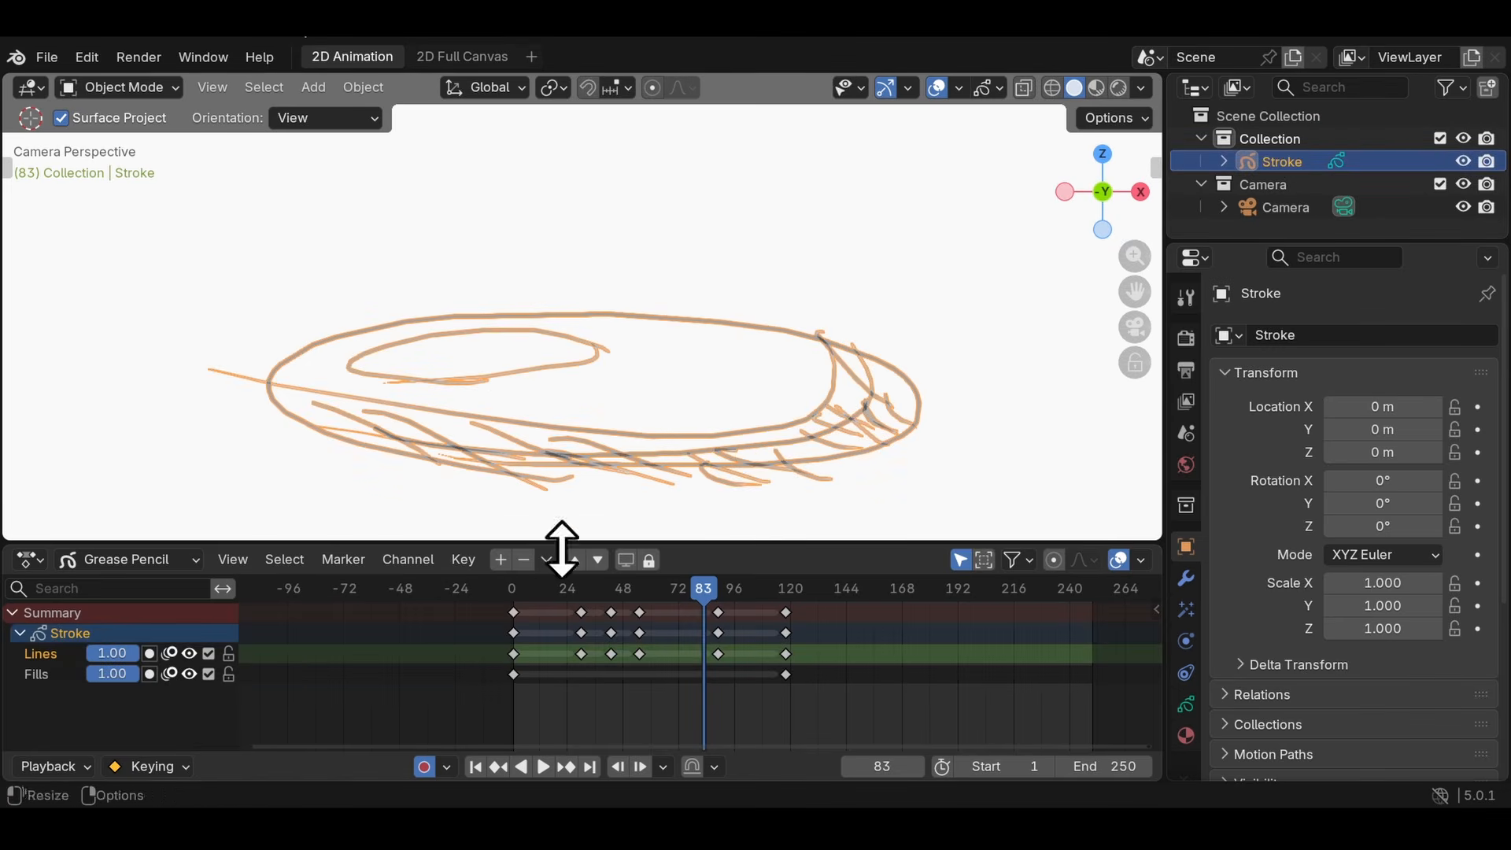
key("shift+Left")
key("g")
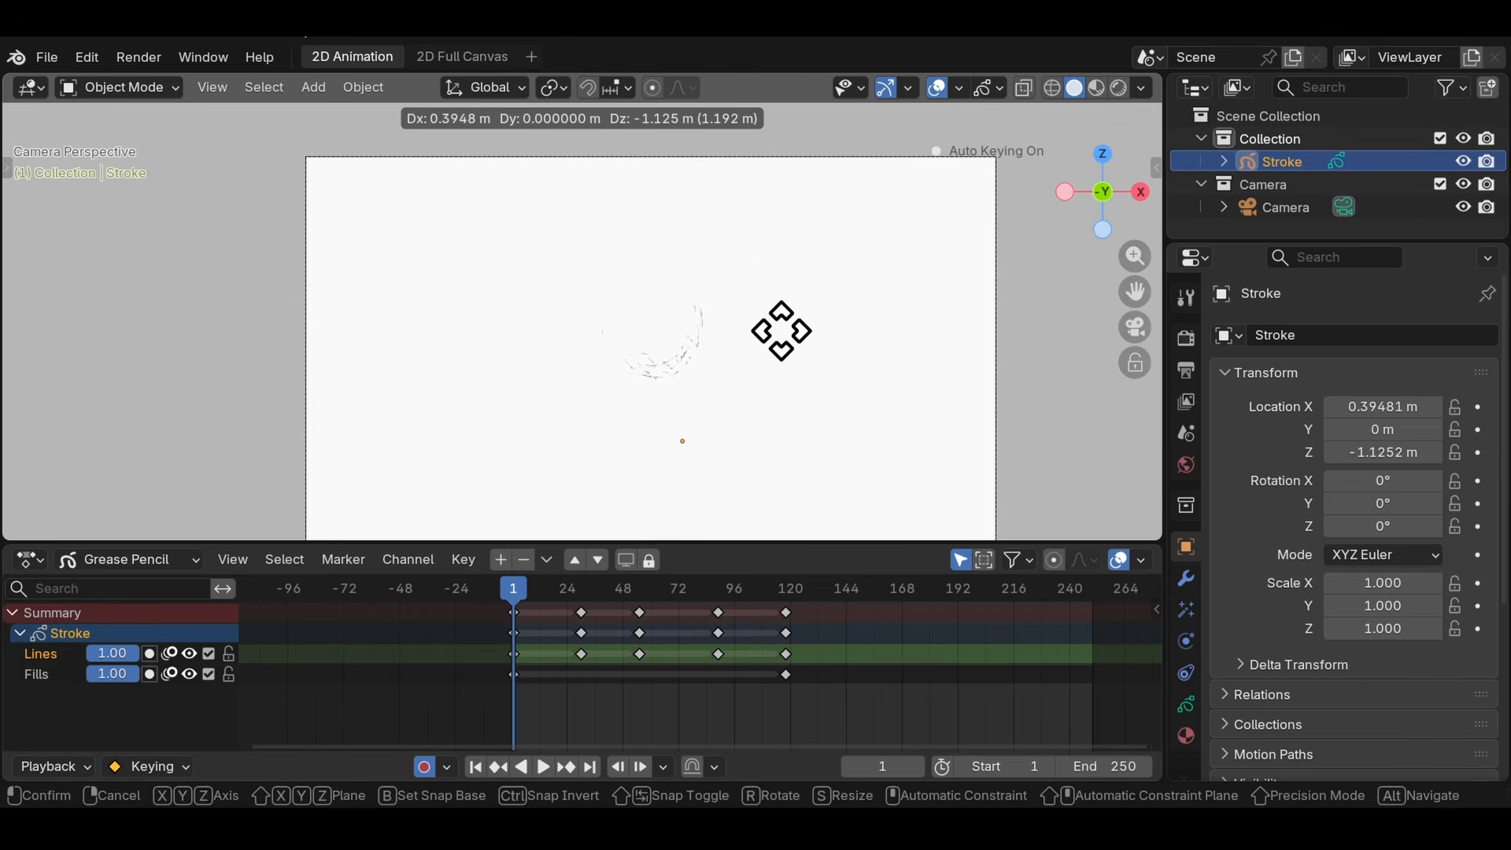
left_click(980, 330)
key("ctrl+z")
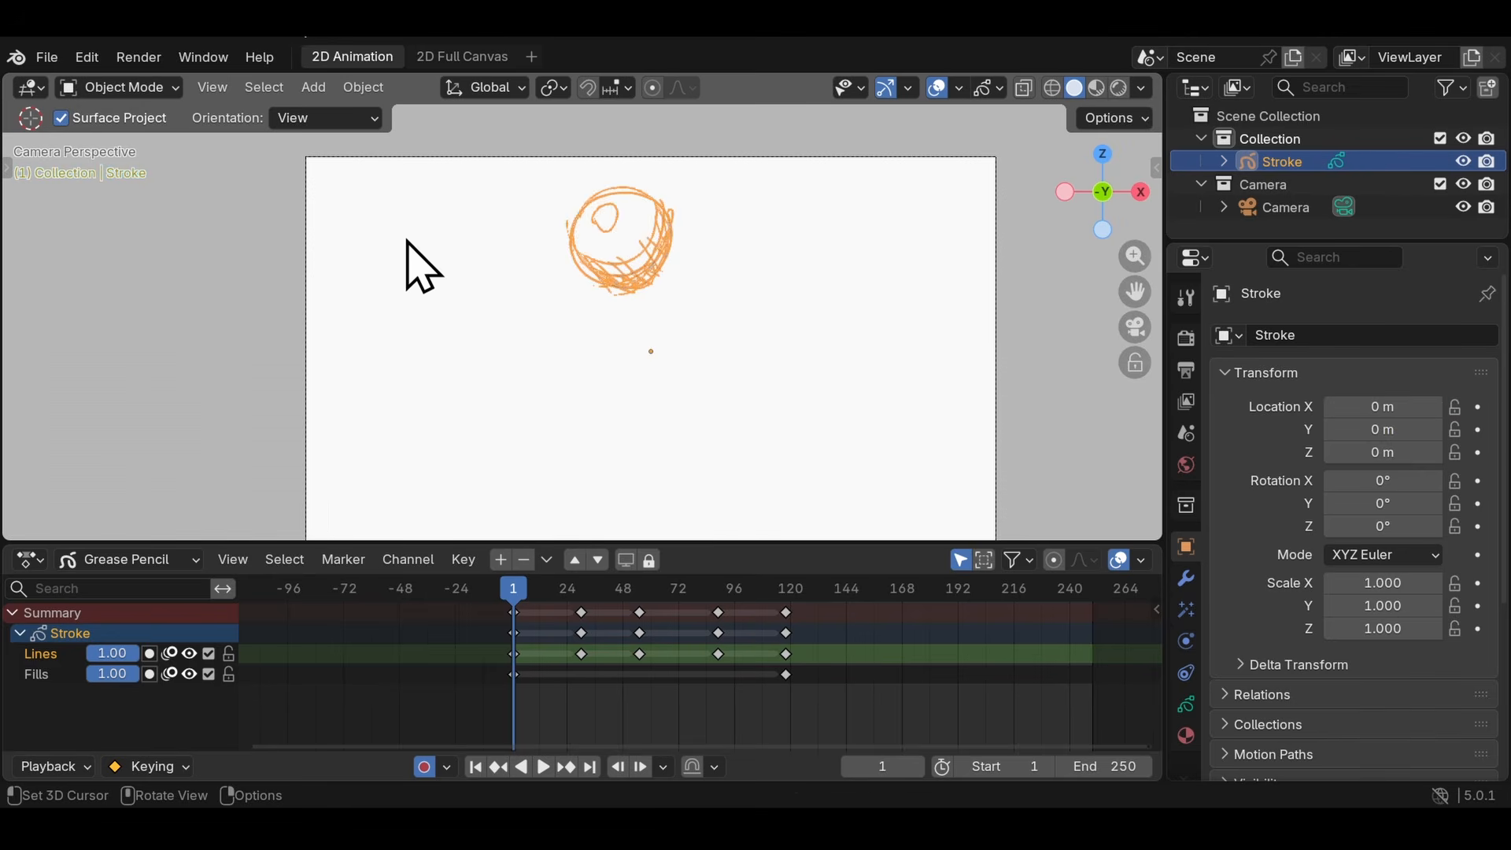
- Check the ball drawing in 3D and from the camera, and switch the Stroke object to Edit Mode
middle_click_drag(810, 303, 451, 253)
key("KP_0")
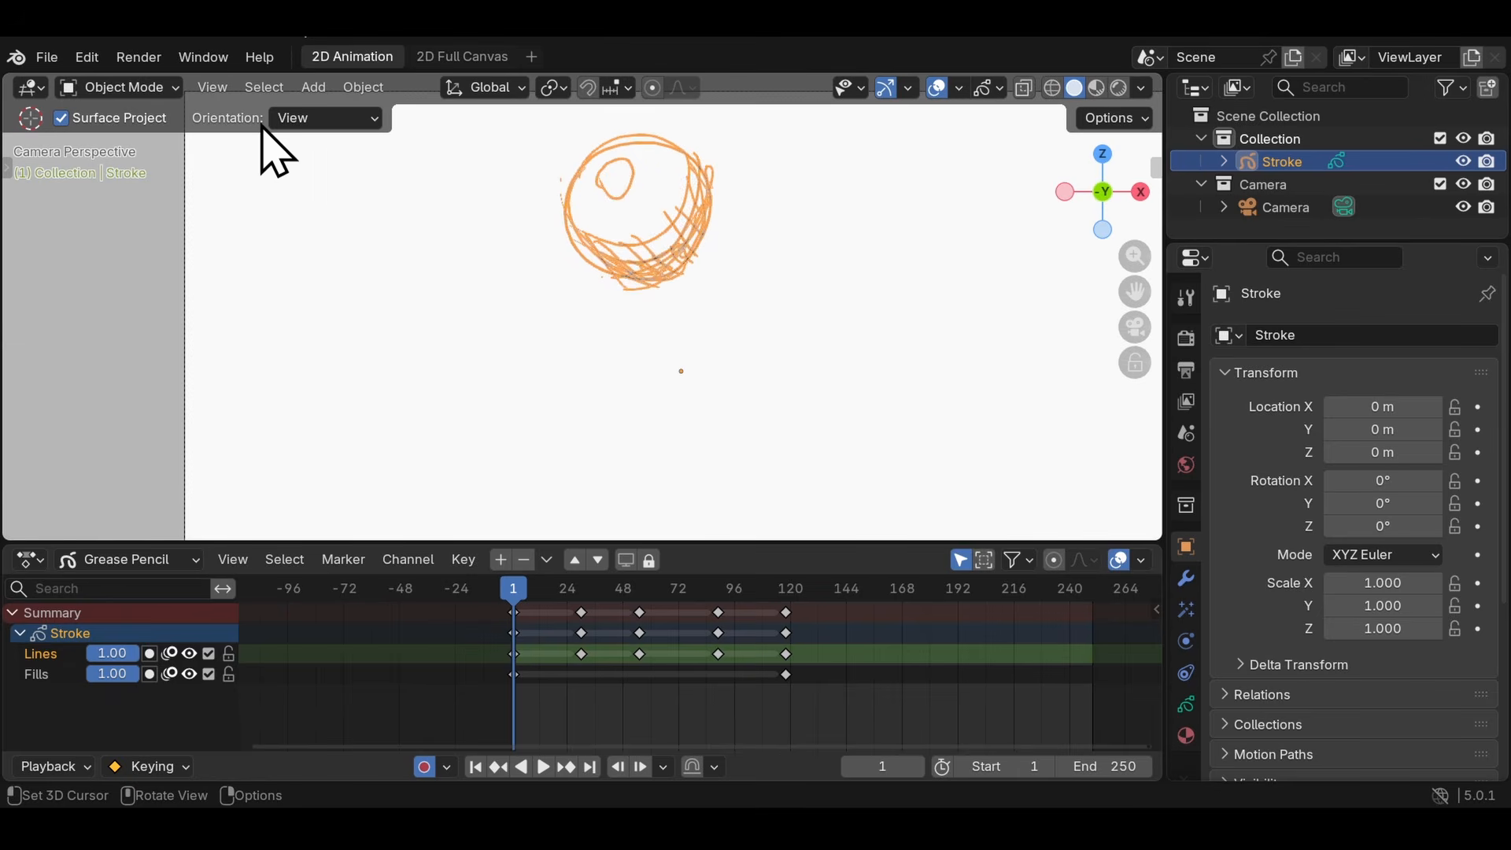
left_click(138, 88)
scroll(740, 328, "down", 2)
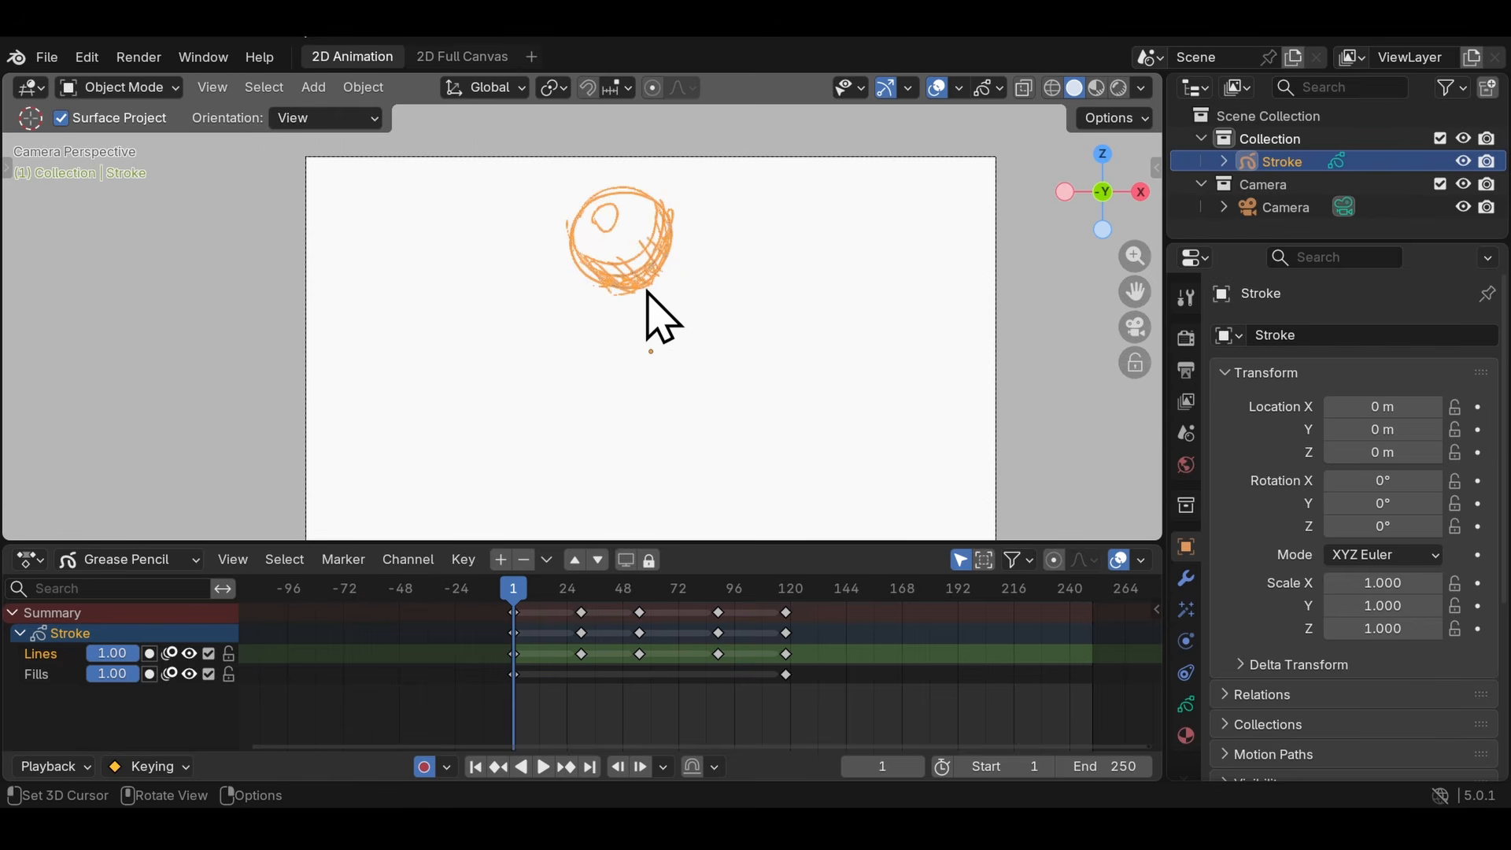
left_click(120, 88)
left_click(129, 139)
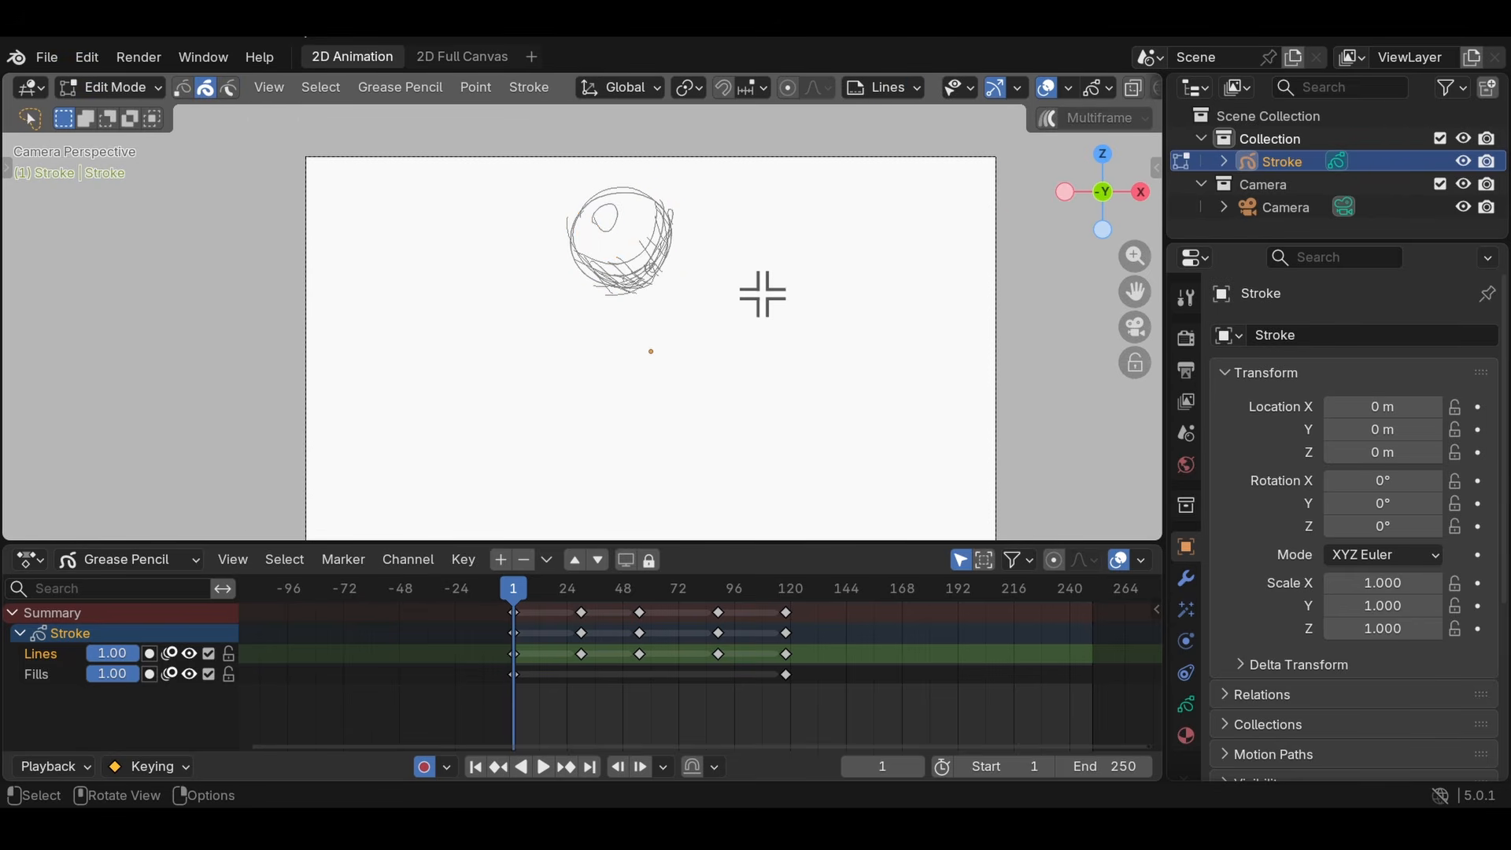
- Try moving the ball's strokes at frame 1 about 1.08 m along X and -1.61 m along Z in Edit Mode
key("g")
left_click(654, 410)
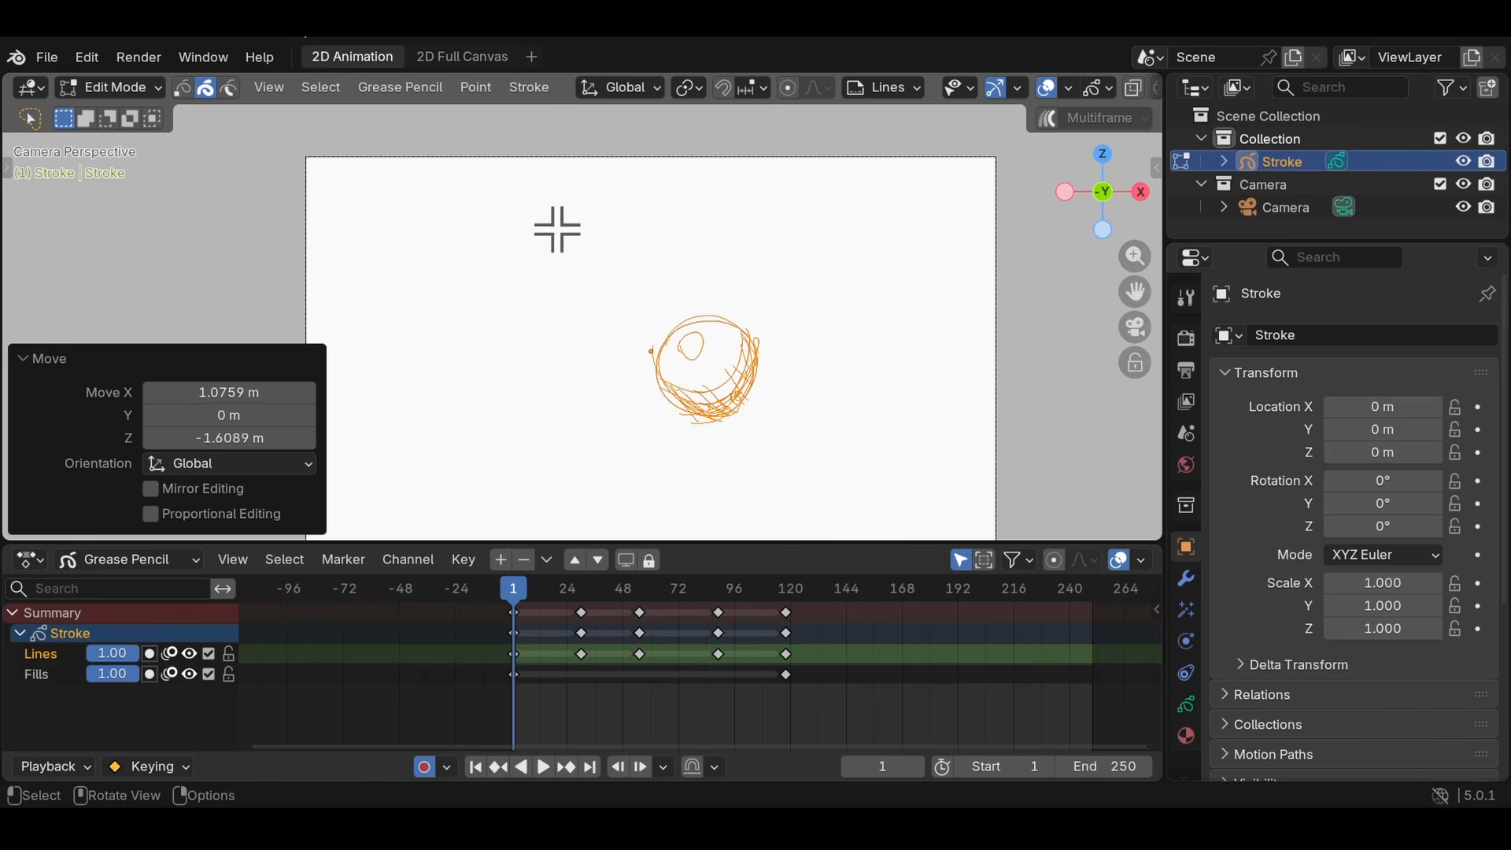
scroll(684, 334, "up", 3)
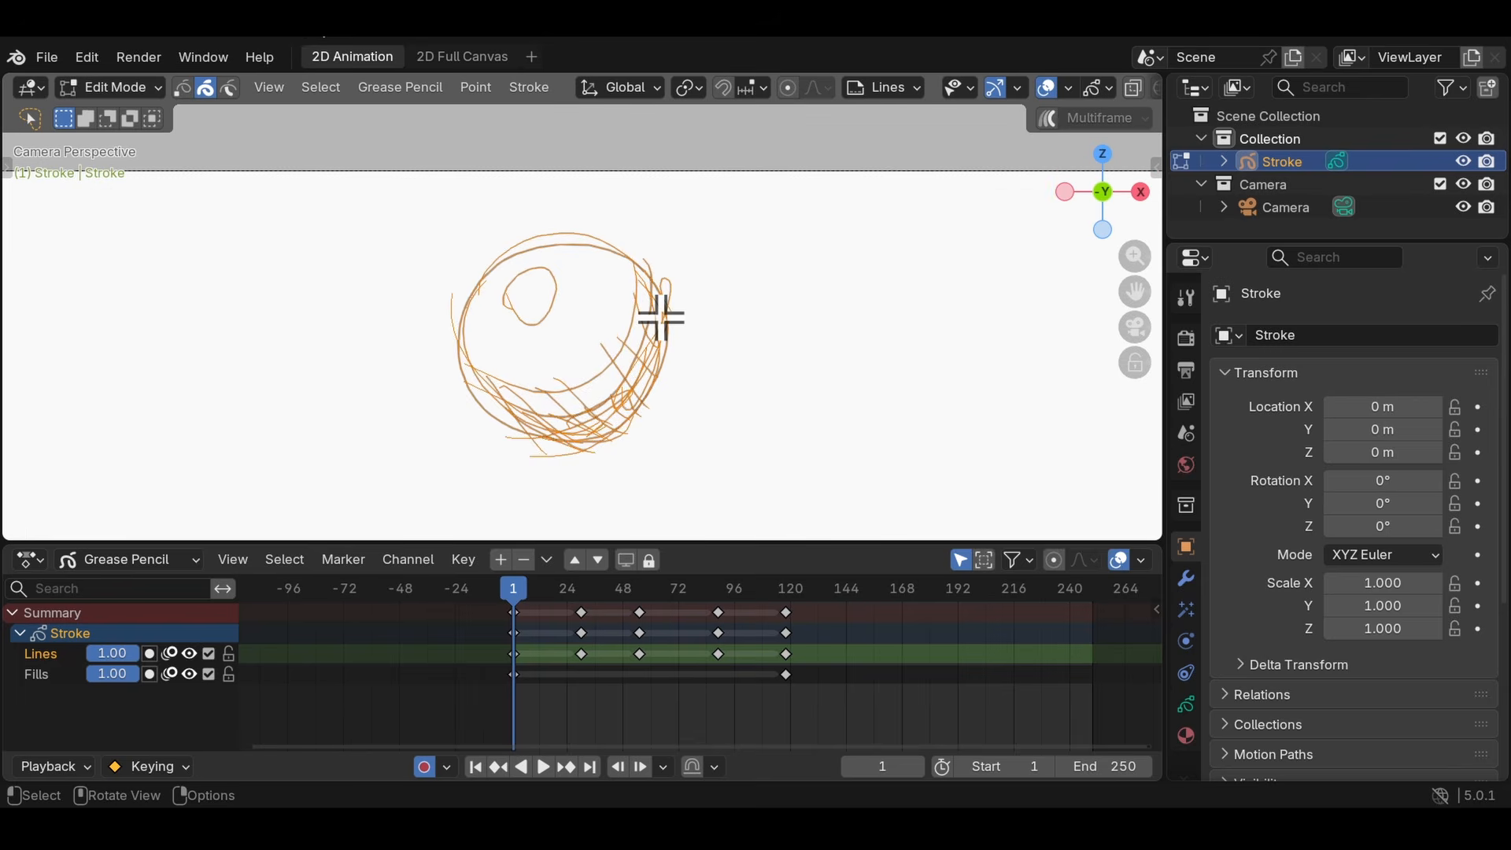
- Try rotating the ball's strokes in the view plane and with a free trackball rotation of about 82.5 and 14.9
key("r")
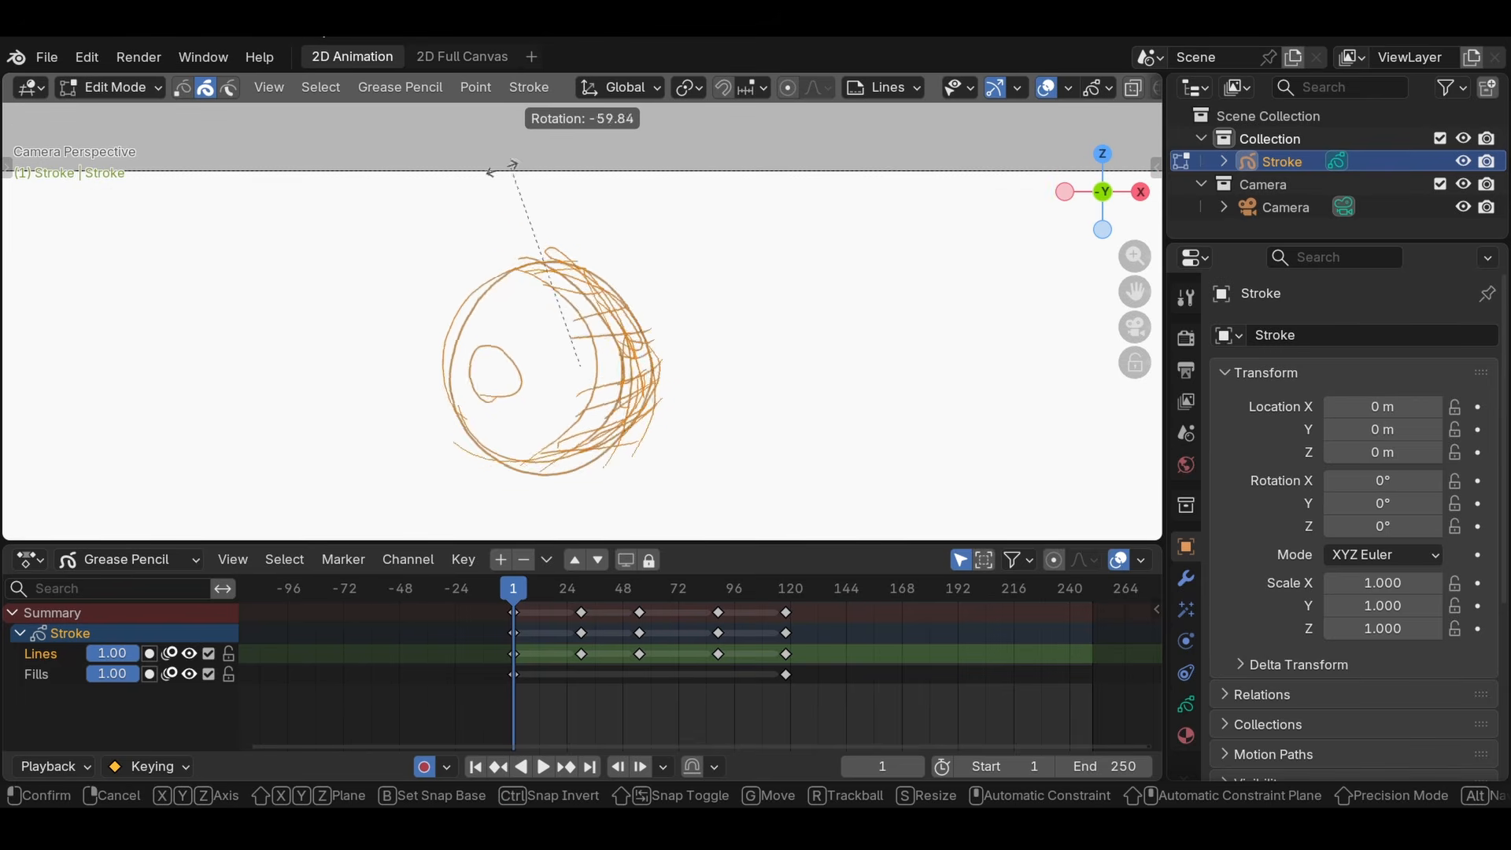
key("r")
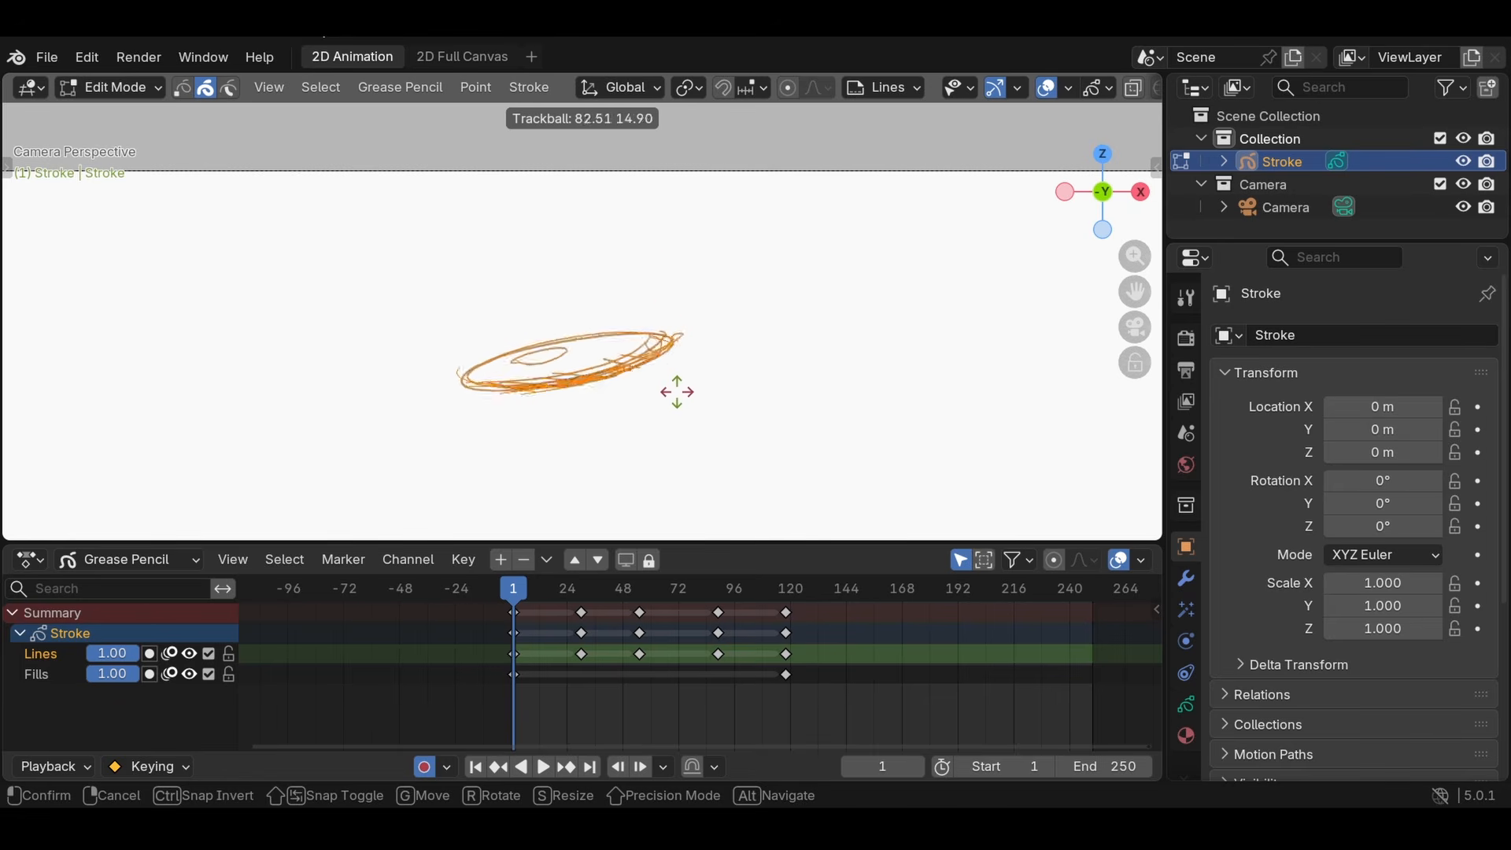
left_click(675, 391)
- Rotate the ball's strokes 36.9° about the view axis of an angled 3D view, and check the tilt from the camera
mouse_move(677, 390)
middle_mouse_down()
mouse_move(722, 367)
mouse_move(531, 418)
mouse_move(401, 388)
mouse_move(432, 402)
mouse_move(472, 370)
middle_mouse_up()
key("r")
left_click(554, 344)
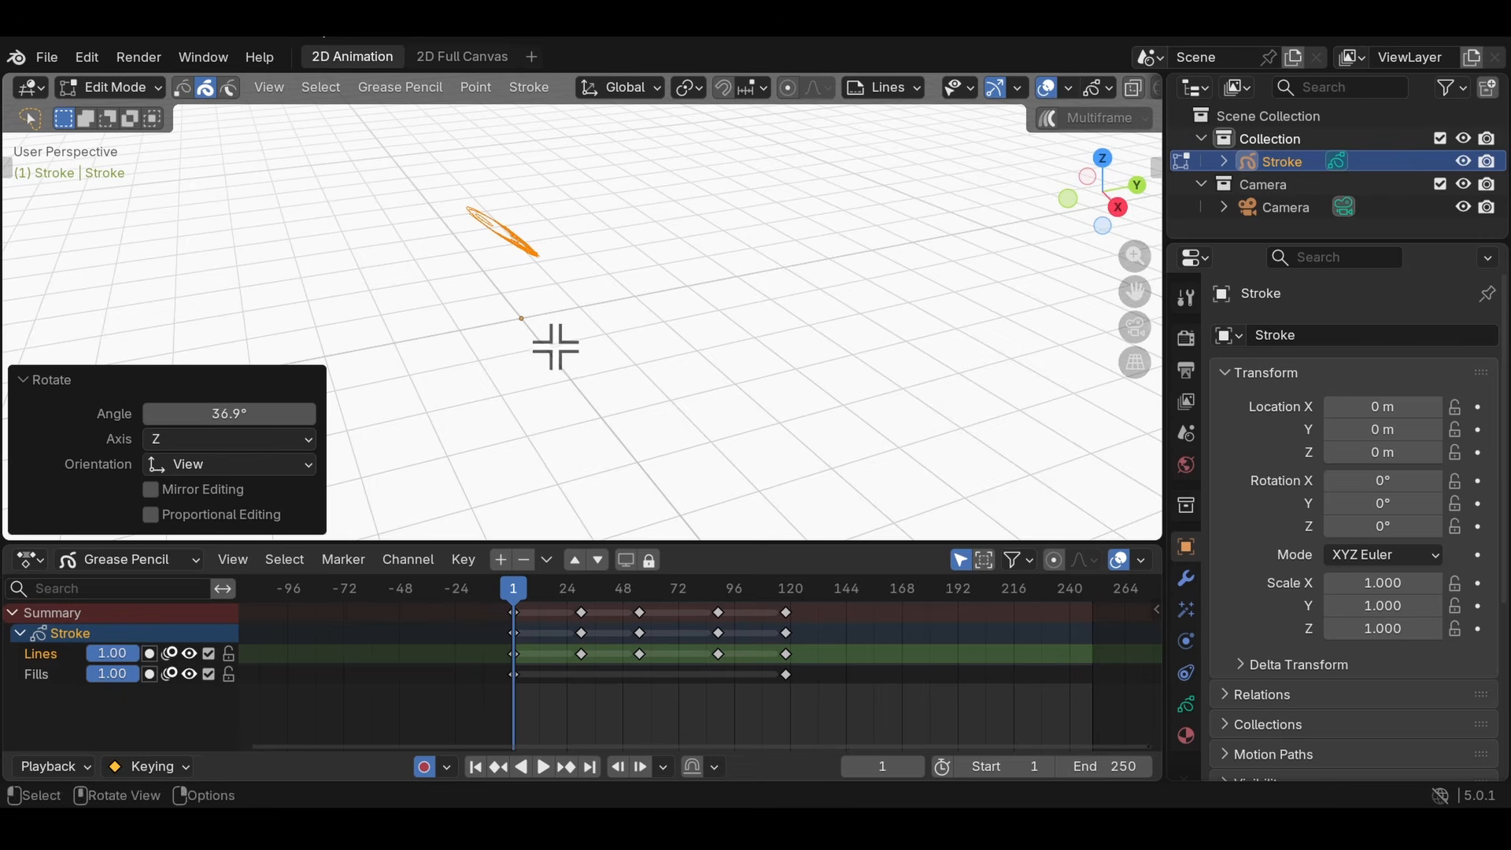
middle_click_drag(553, 344, 469, 229)
key("KP_0")
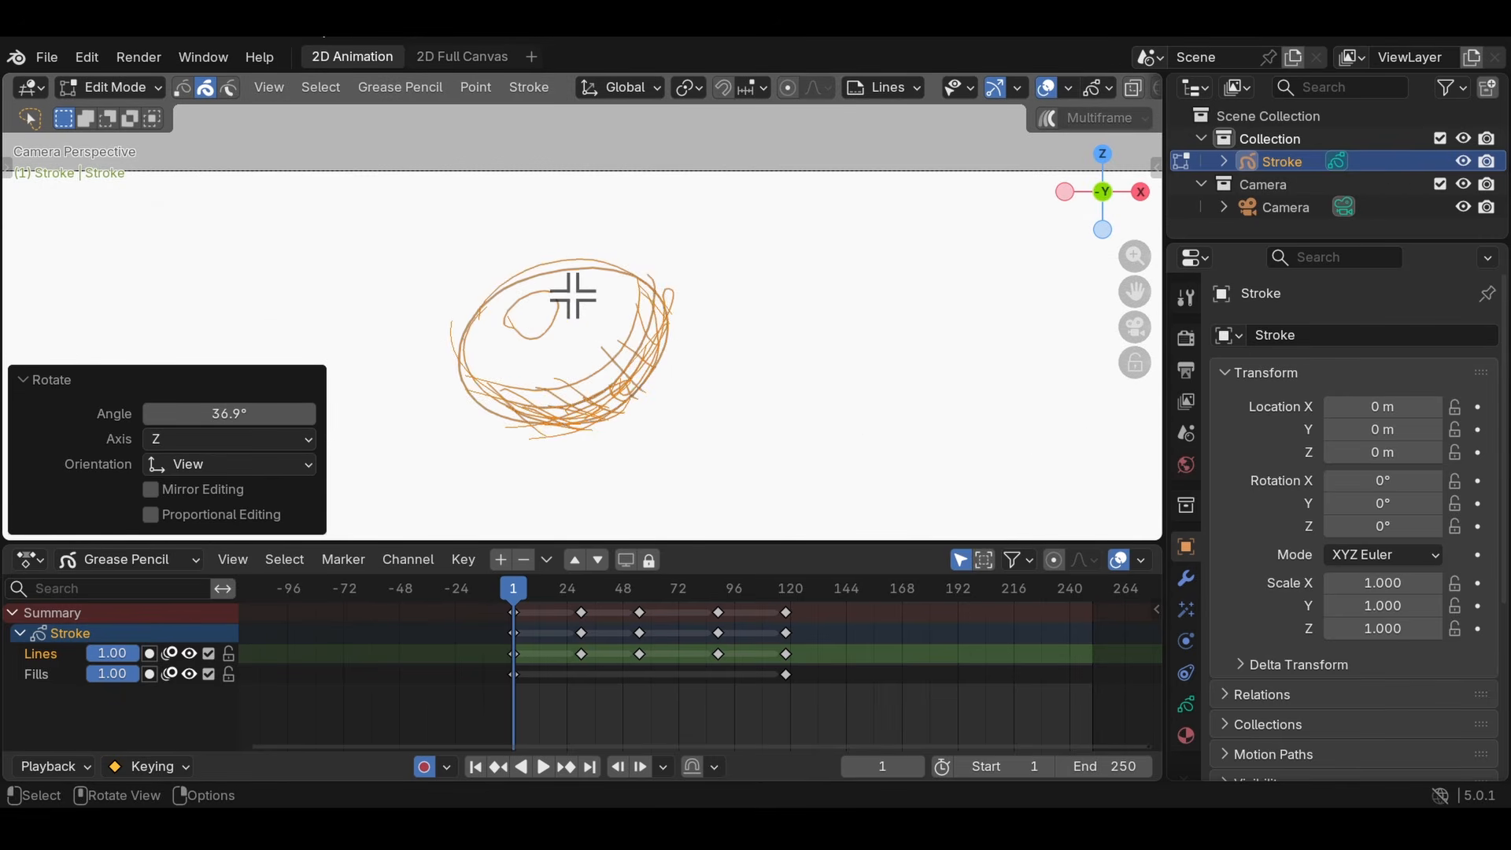
- Advance to frame 2 and reproject the tilted ball's strokes onto the Front plane
middle_click_drag(573, 295, 484, 220)
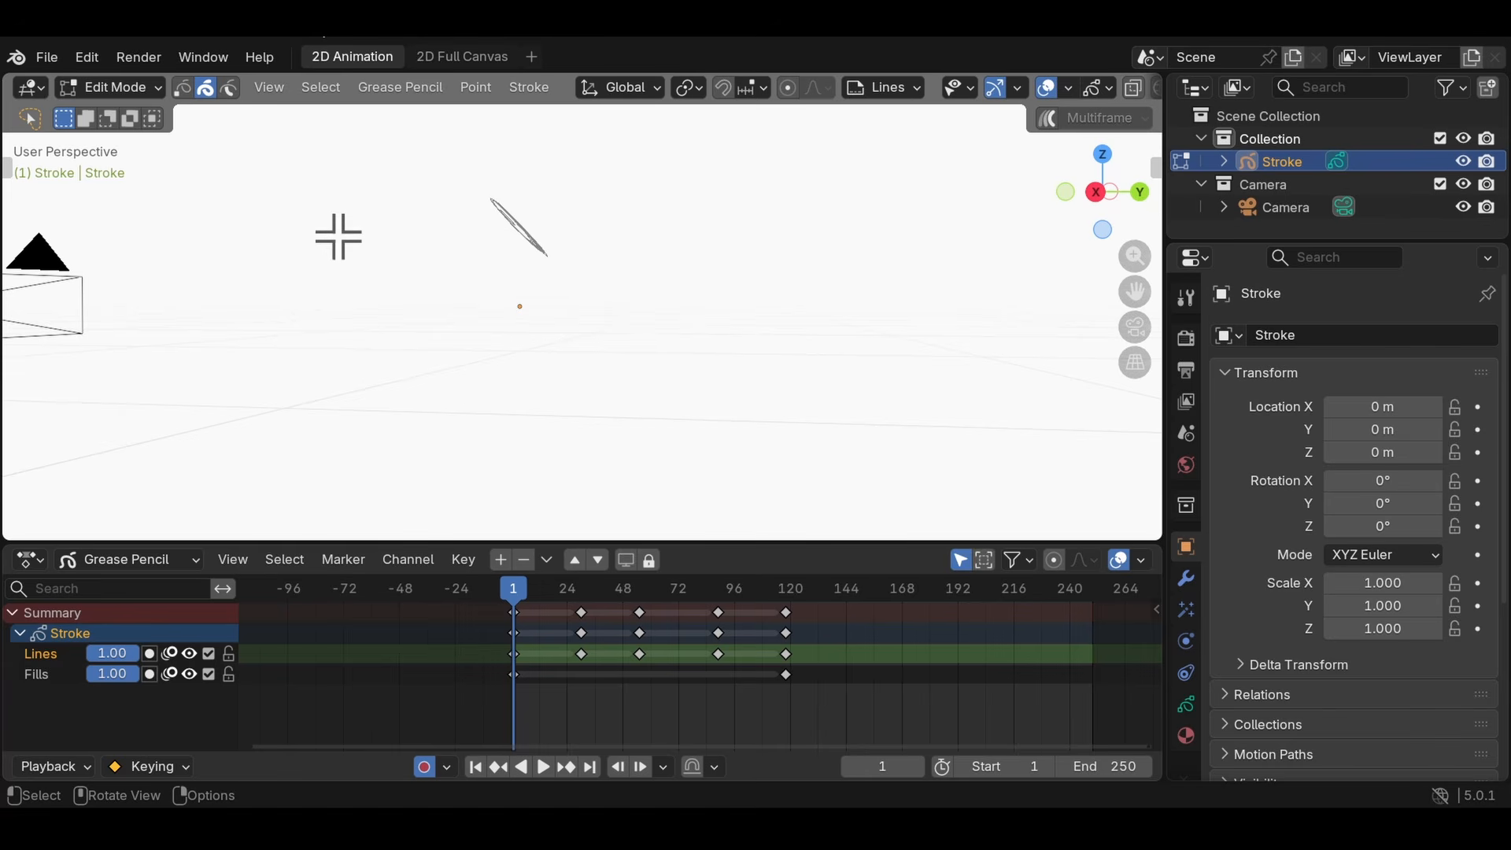
key("Right")
mouse_move(351, 236)
middle_mouse_down()
mouse_move(548, 277)
mouse_move(508, 286)
mouse_move(540, 260)
middle_mouse_up()
key("KP_0")
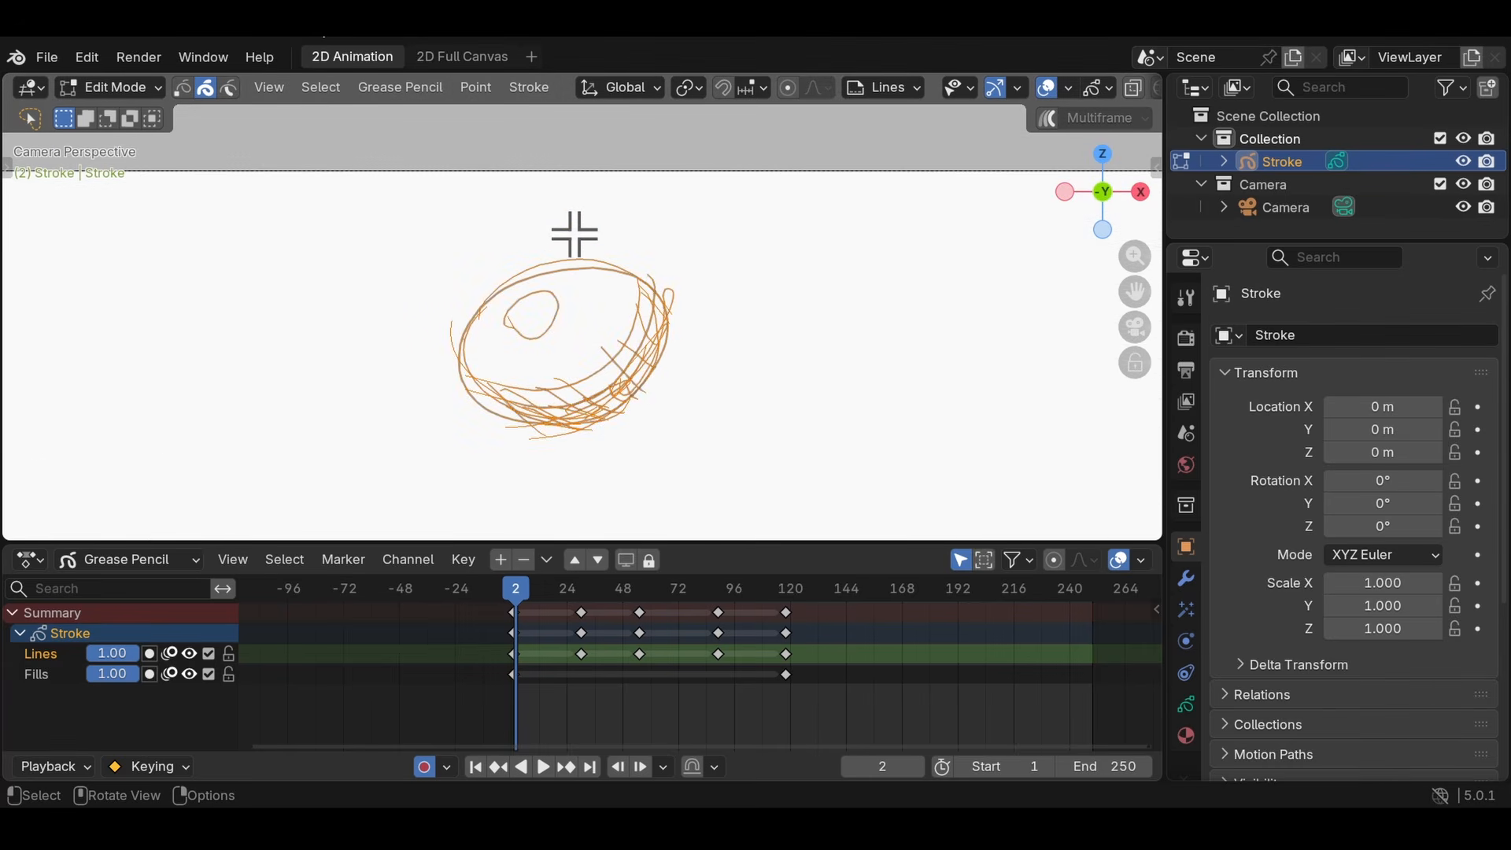
left_click(380, 112)
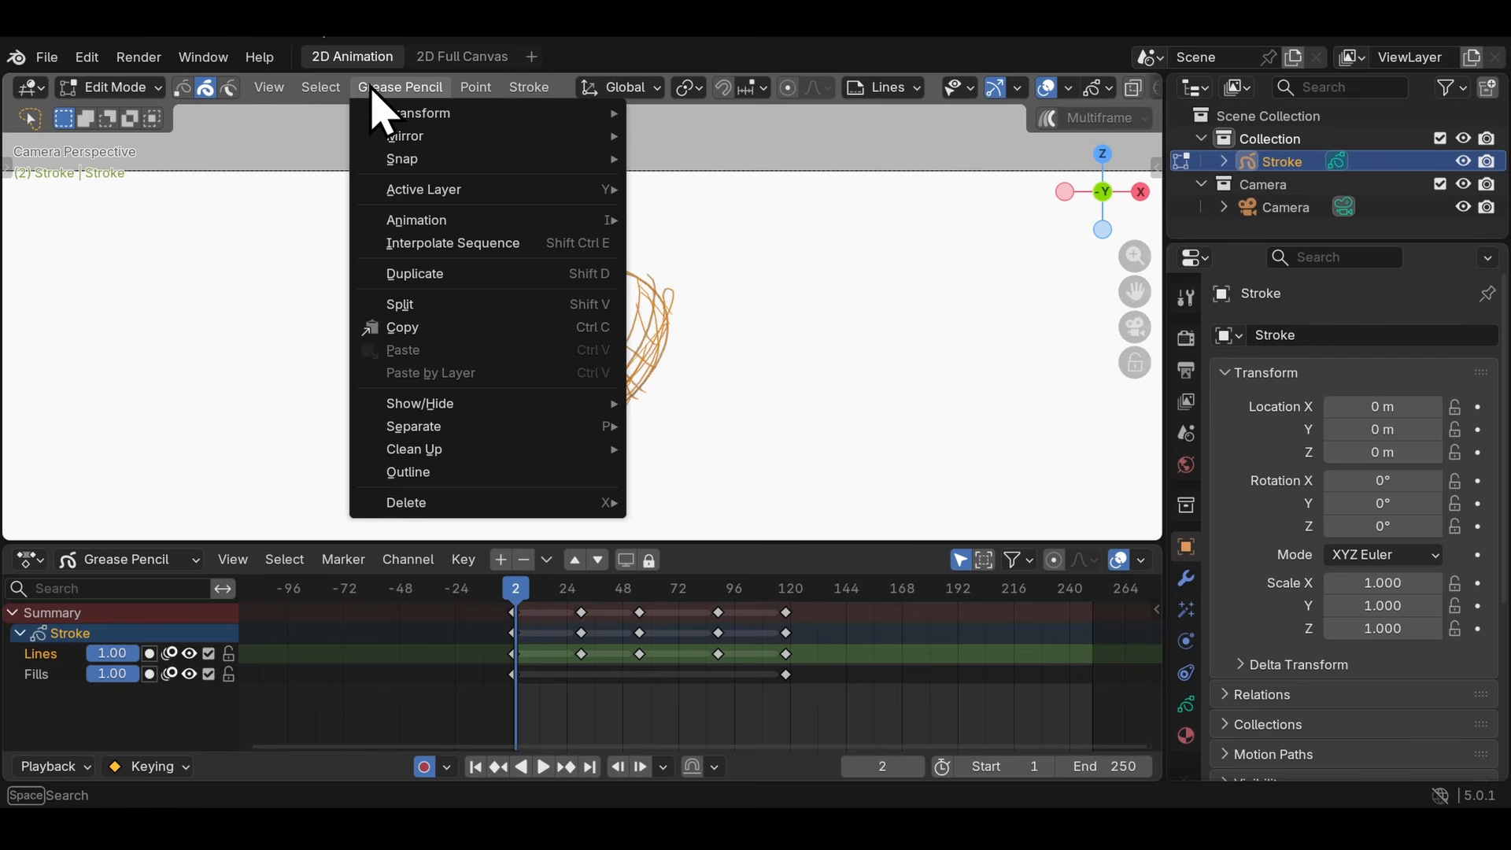
mouse_move(513, 466)
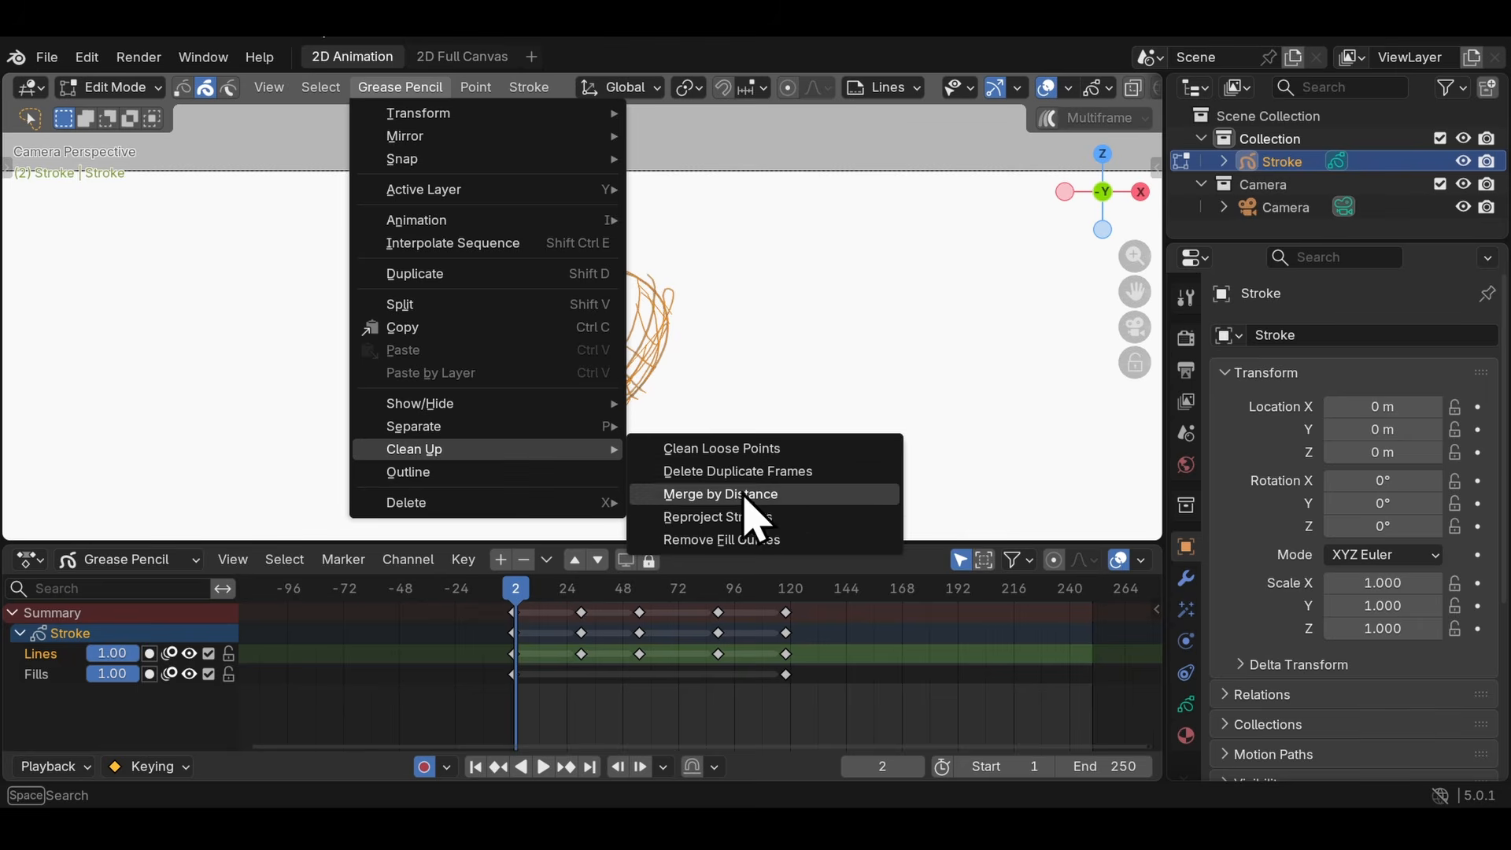
left_click(744, 516)
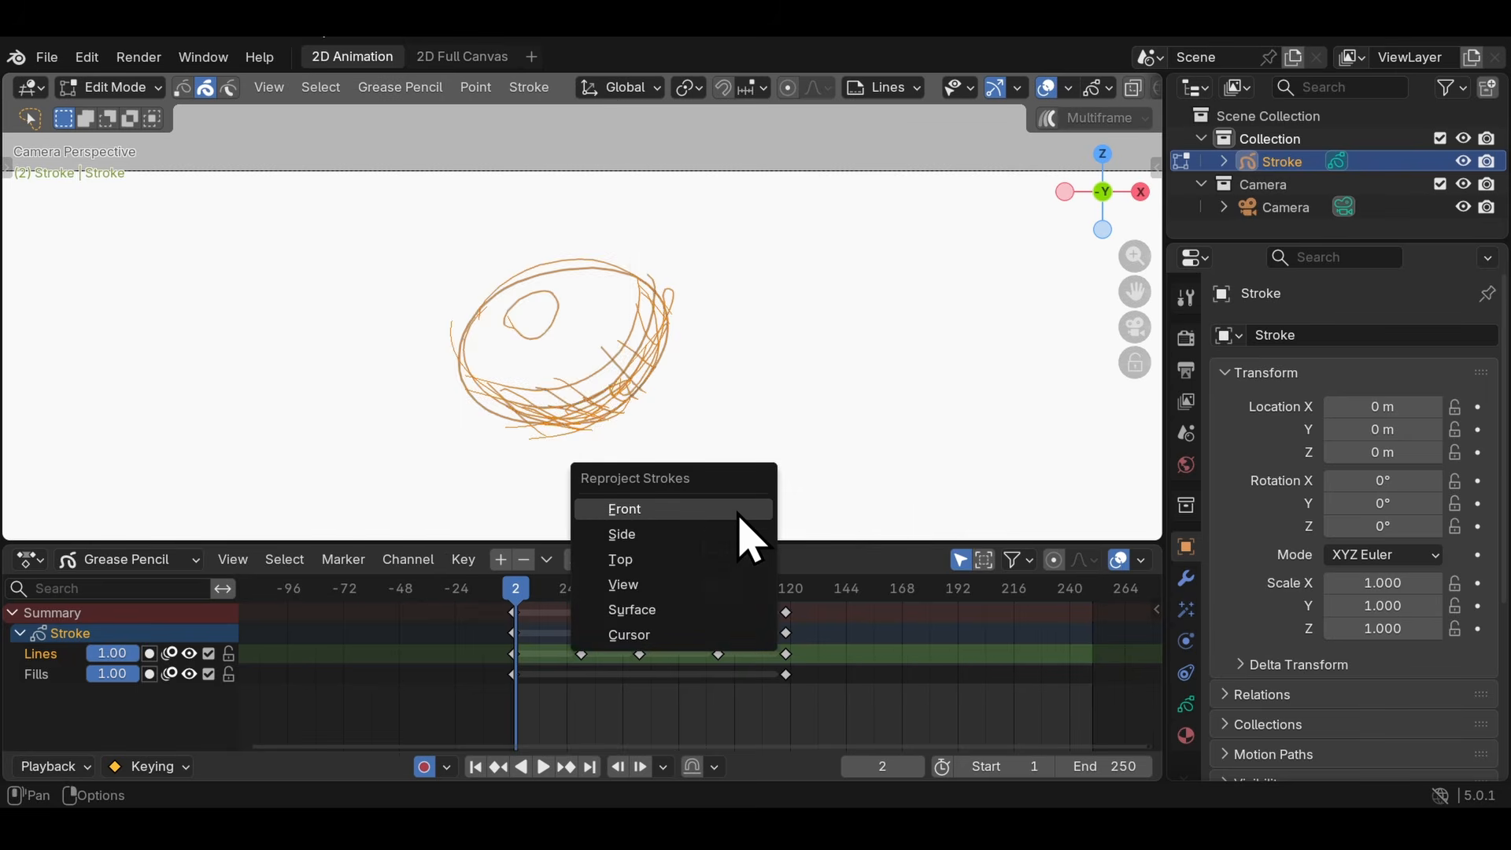
left_click(738, 512)
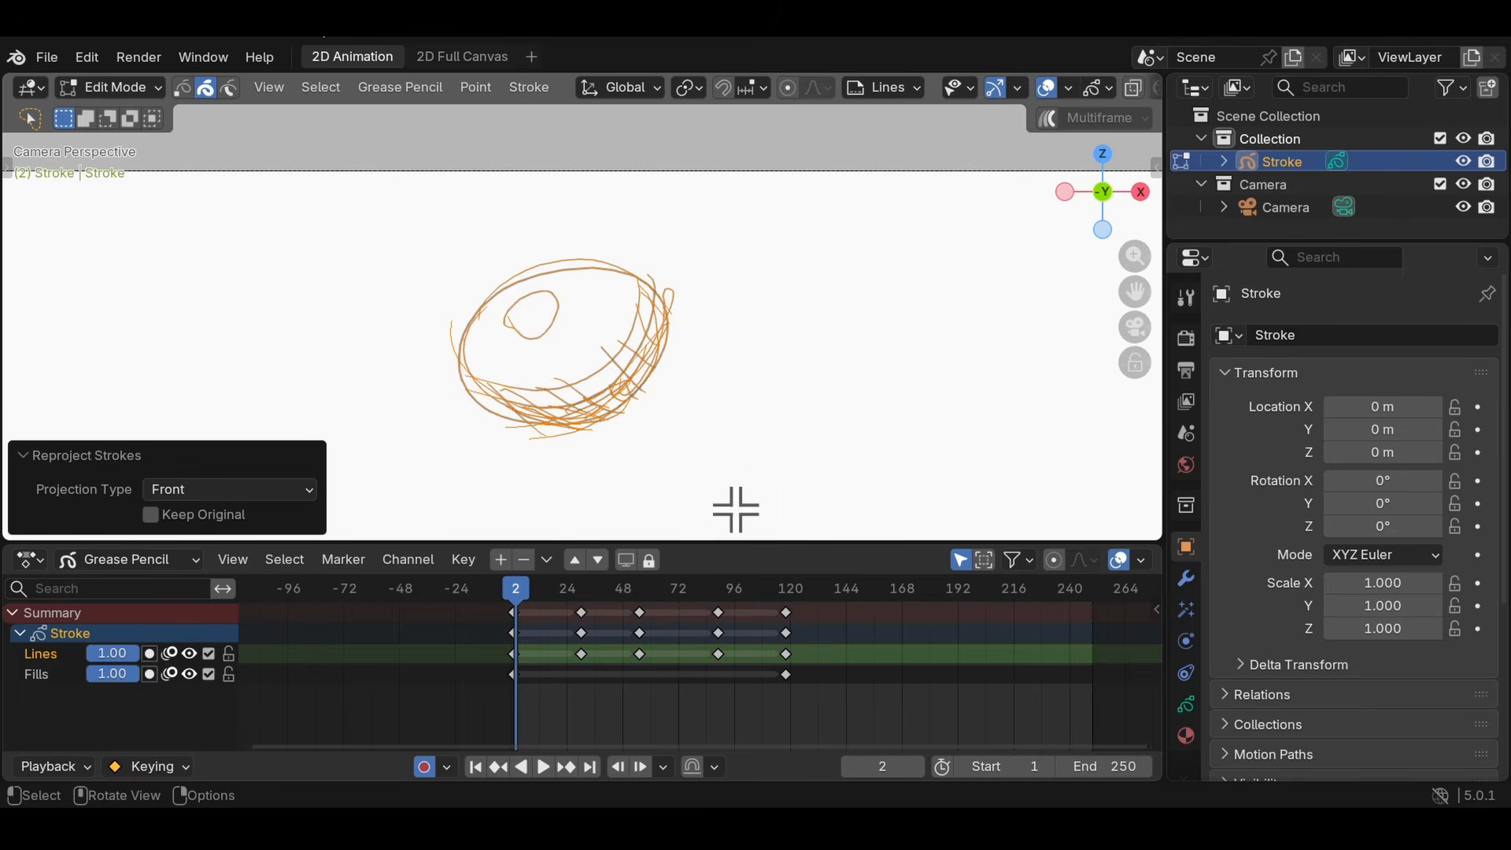
- Undo the reprojection and tilt of the ball's strokes, and return to the camera view
mouse_move(659, 338)
middle_mouse_down()
mouse_move(840, 338)
mouse_move(557, 364)
mouse_move(607, 371)
mouse_move(588, 293)
mouse_move(524, 213)
mouse_move(743, 181)
mouse_move(584, 189)
mouse_move(557, 232)
mouse_move(519, 210)
mouse_move(884, 216)
mouse_move(627, 230)
mouse_move(667, 187)
middle_mouse_up()
key("ctrl+z")
key("KP_0")
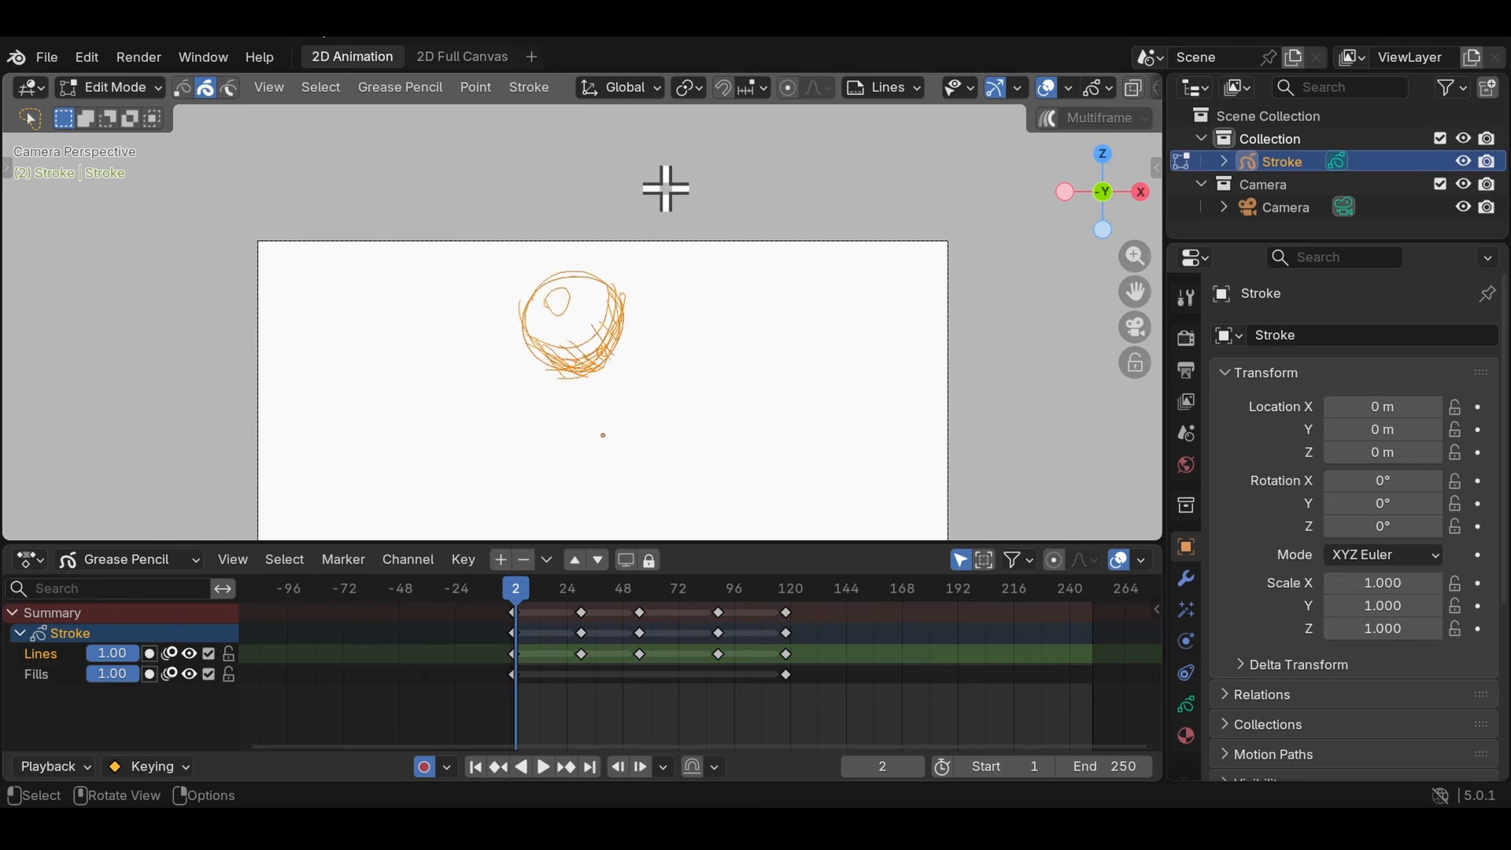
- Try moving and scaling the ball's strokes at frame 2 within the camera view
scroll(626, 276, "up", 2)
key("g")
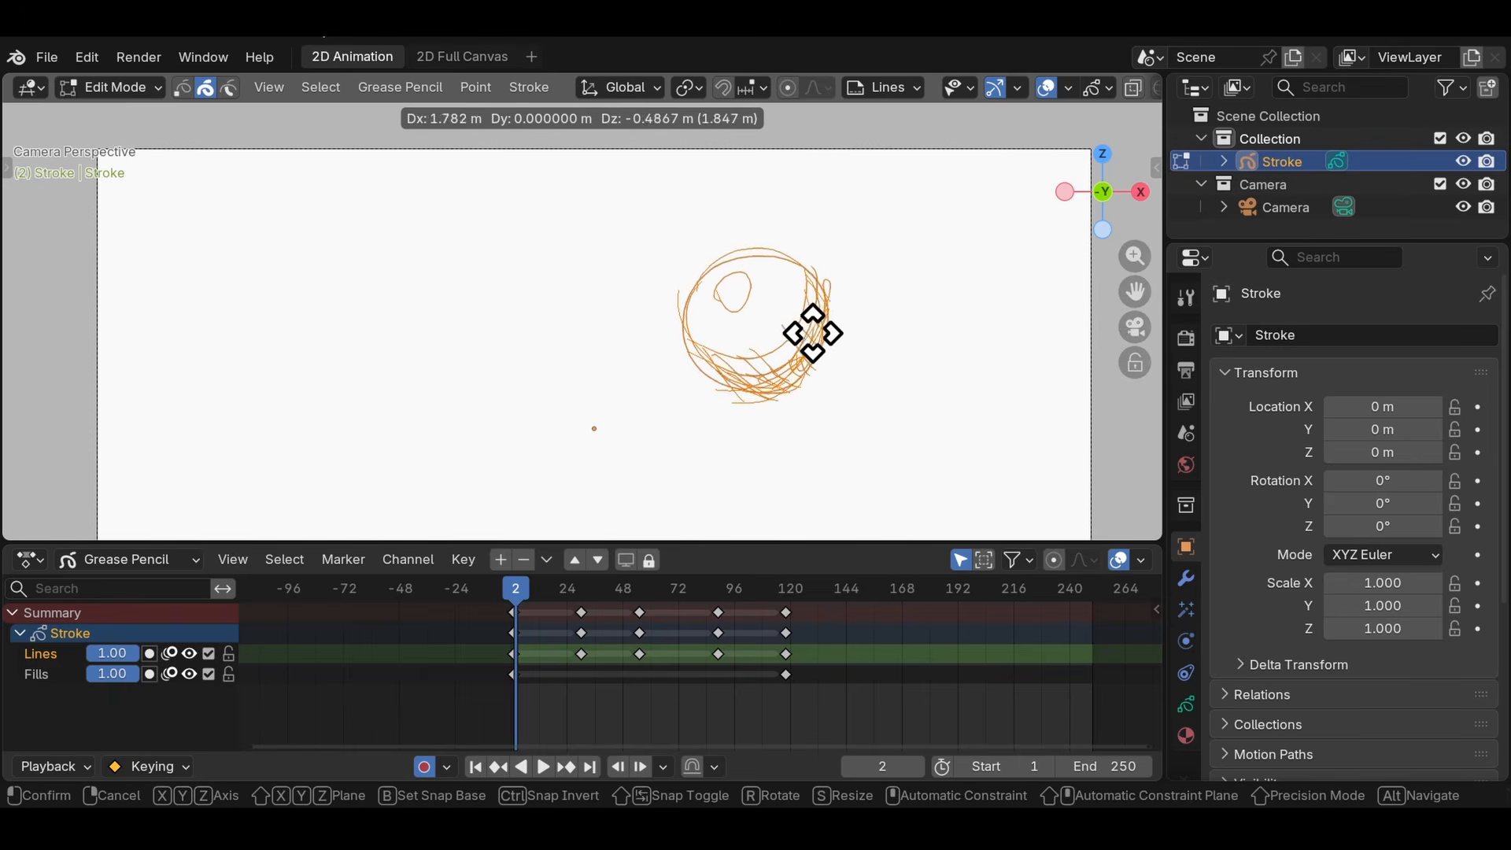
left_click(873, 293)
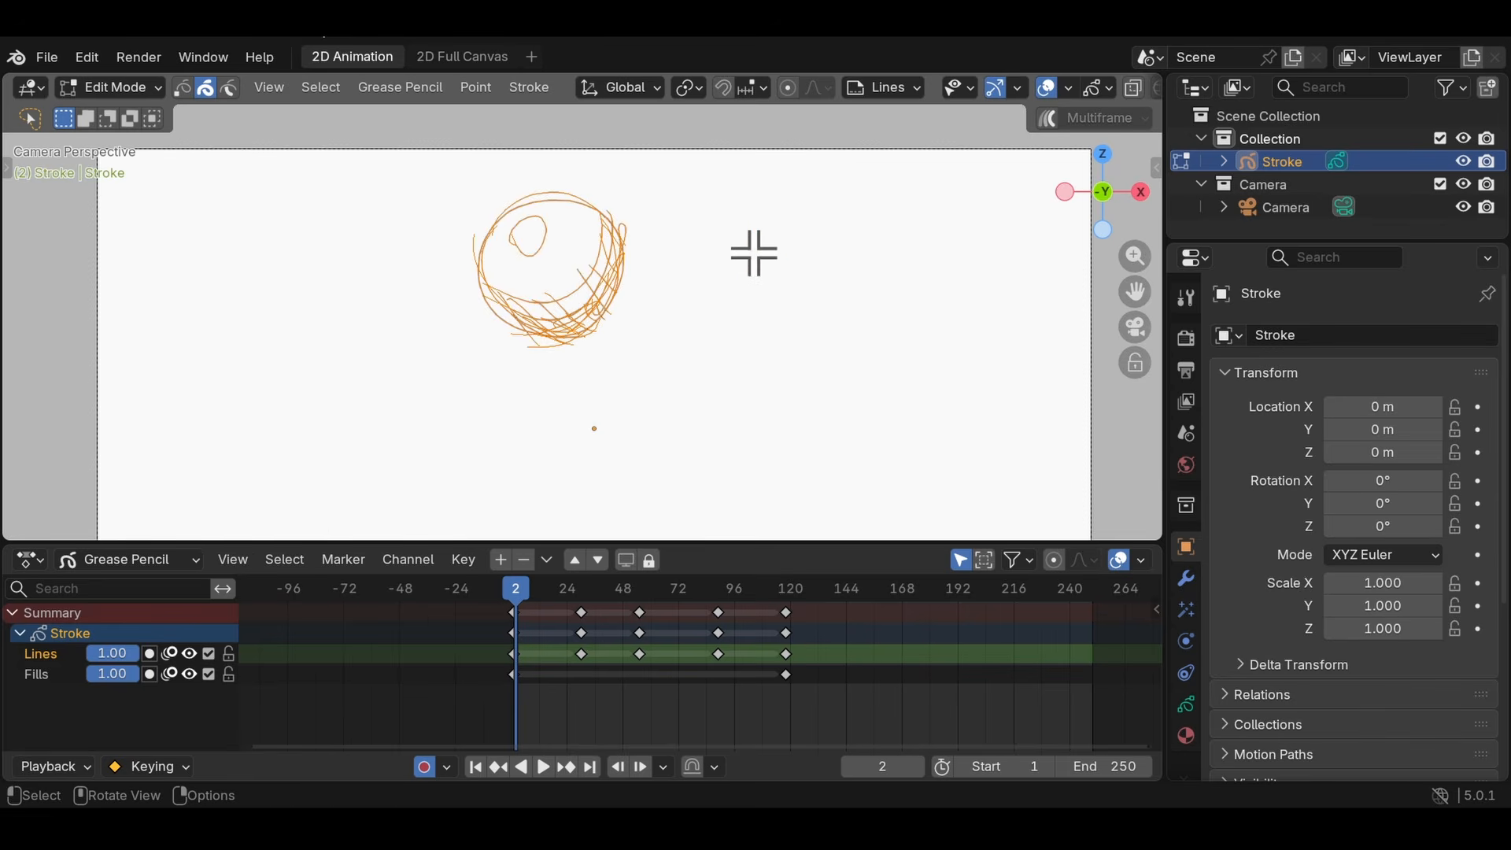
key("s")
key("ctrl+z")
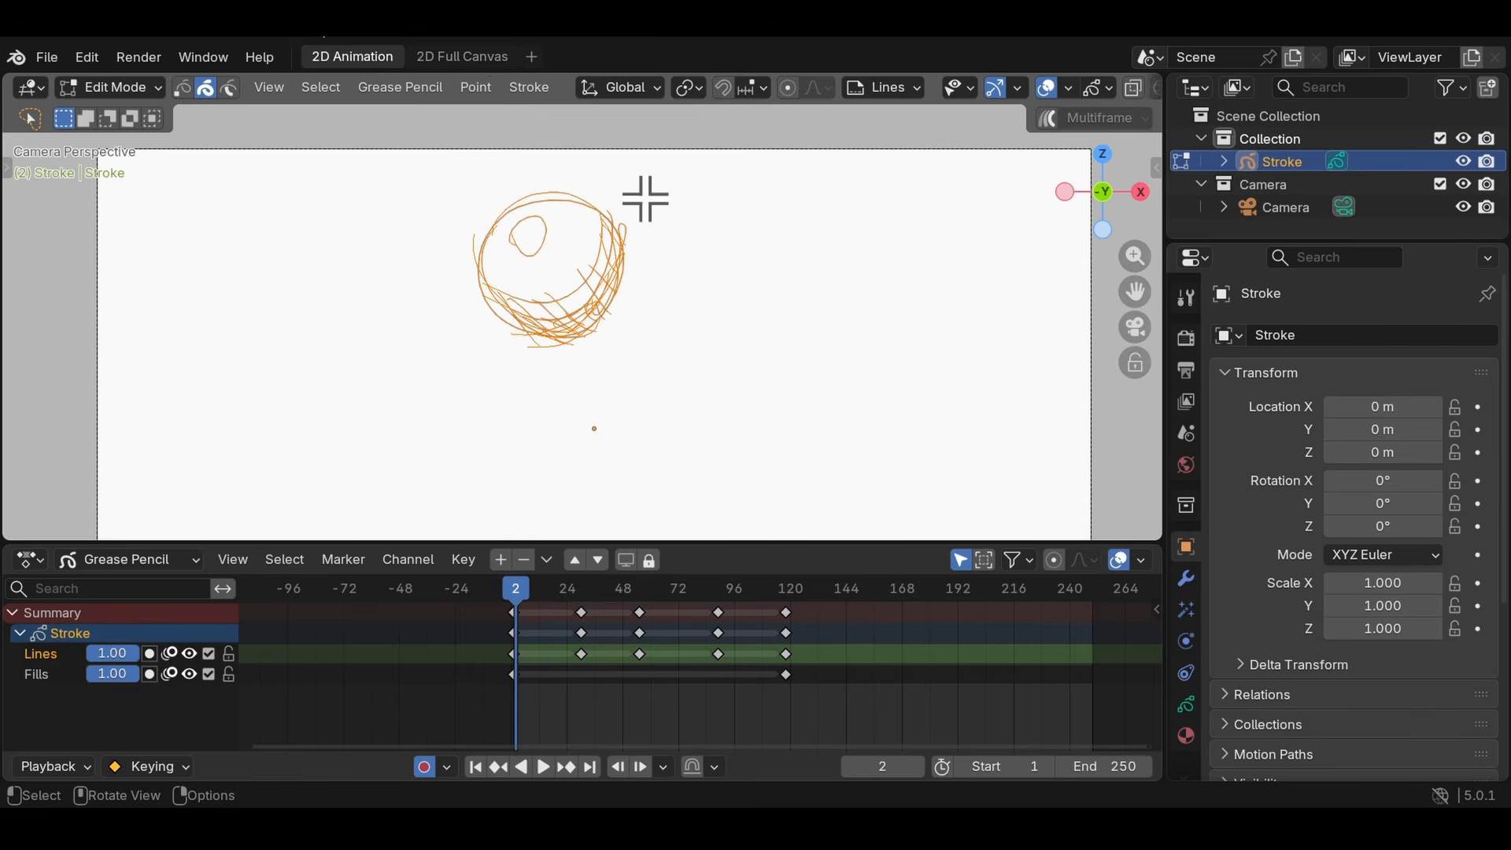
- Go to frame 54 and try shifting all keyframes after the first one about 85 frames later
left_click(637, 594)
middle_click_drag(704, 639, 695, 646)
left_click_drag(825, 678, 515, 554)
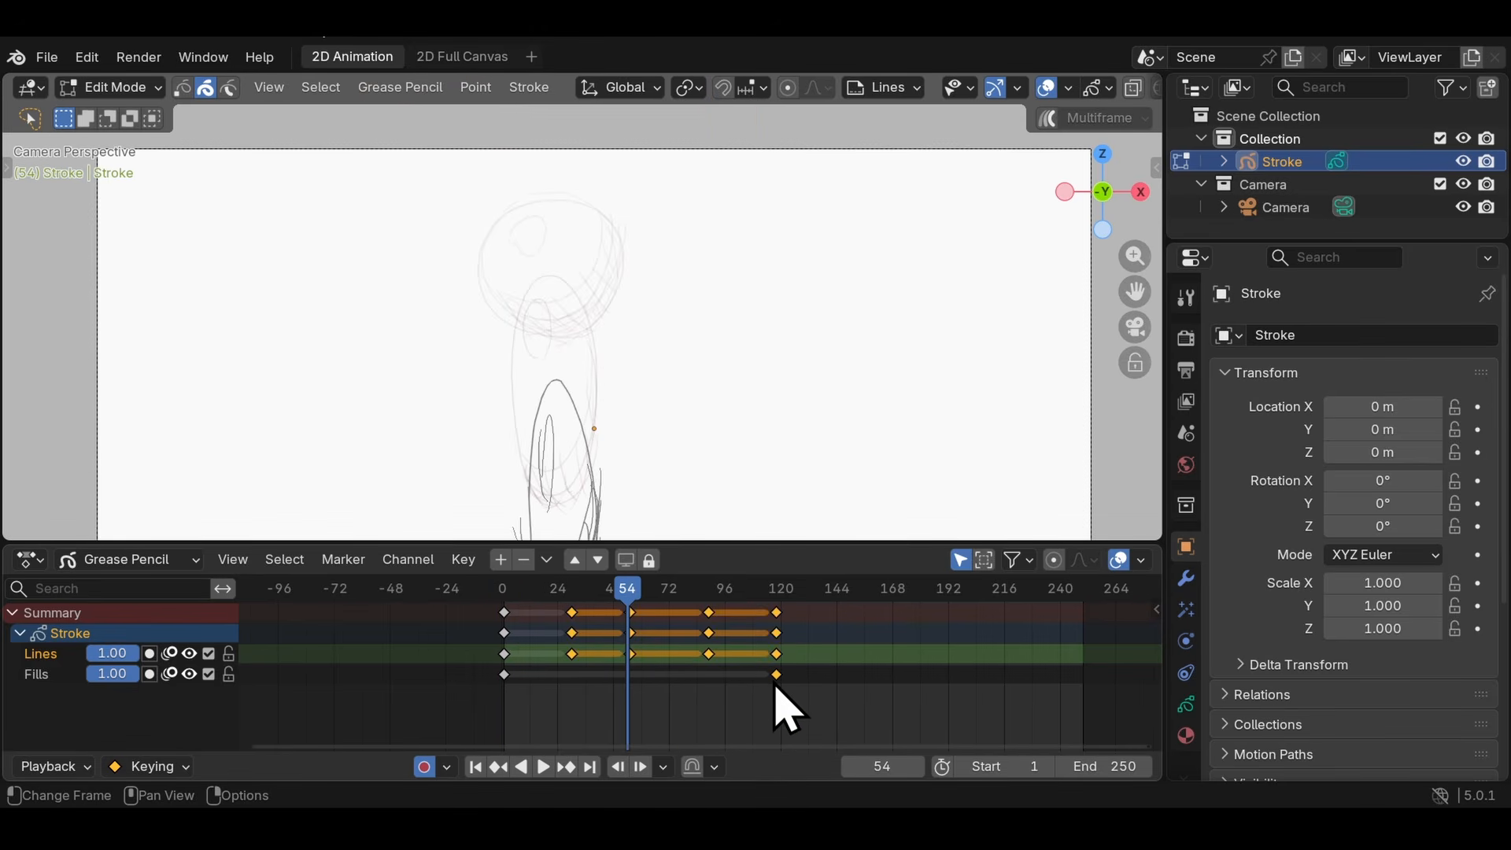
middle_click_drag(739, 692, 666, 673)
key("g")
left_click(778, 646)
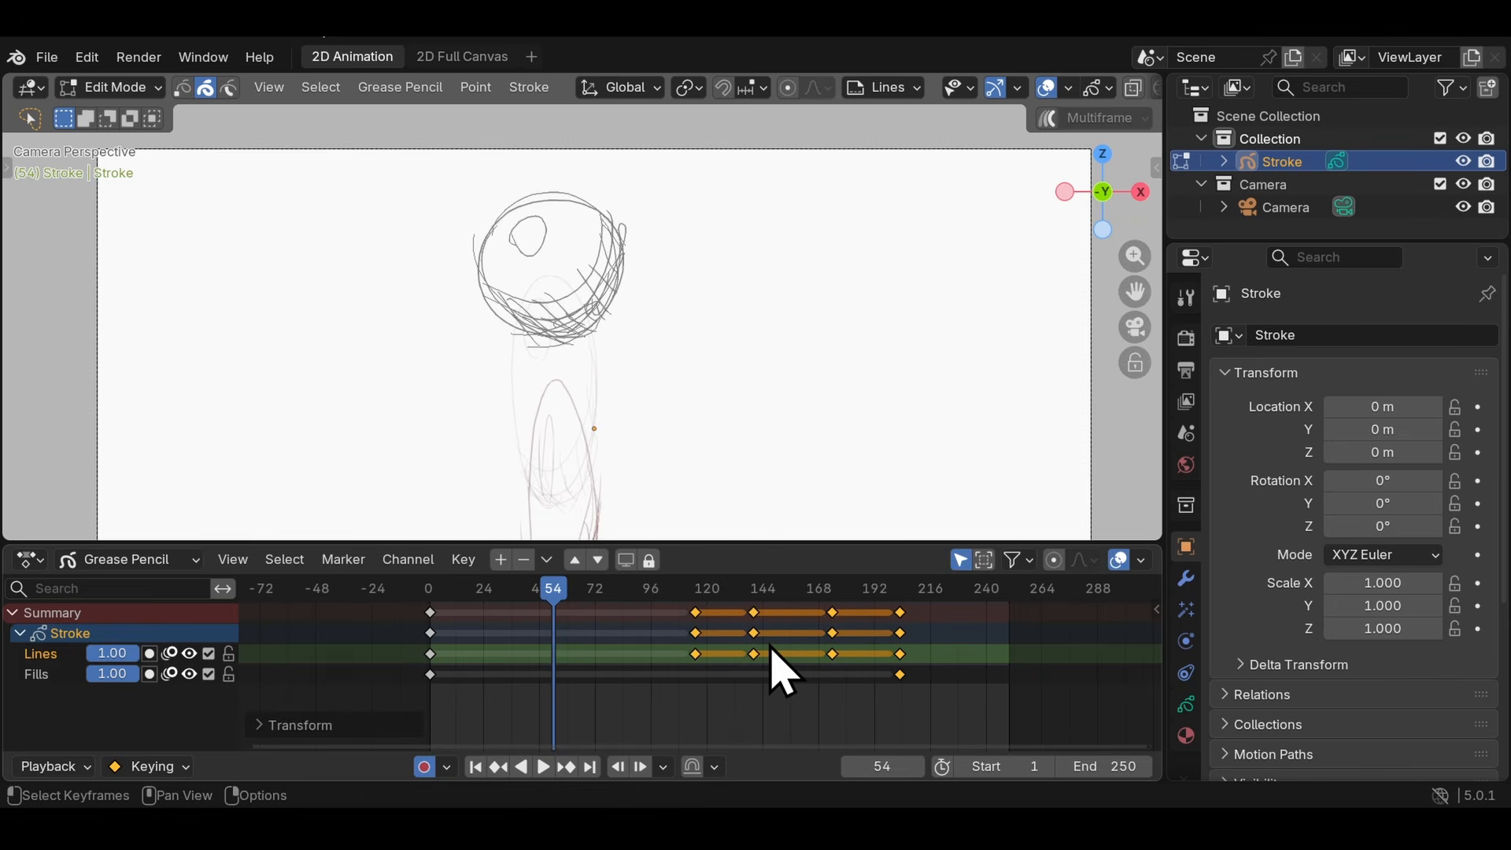
key("ctrl+z")
- Select all keyframes of both layers and try scaling their spacing around frame 54
key("a")
key("s")
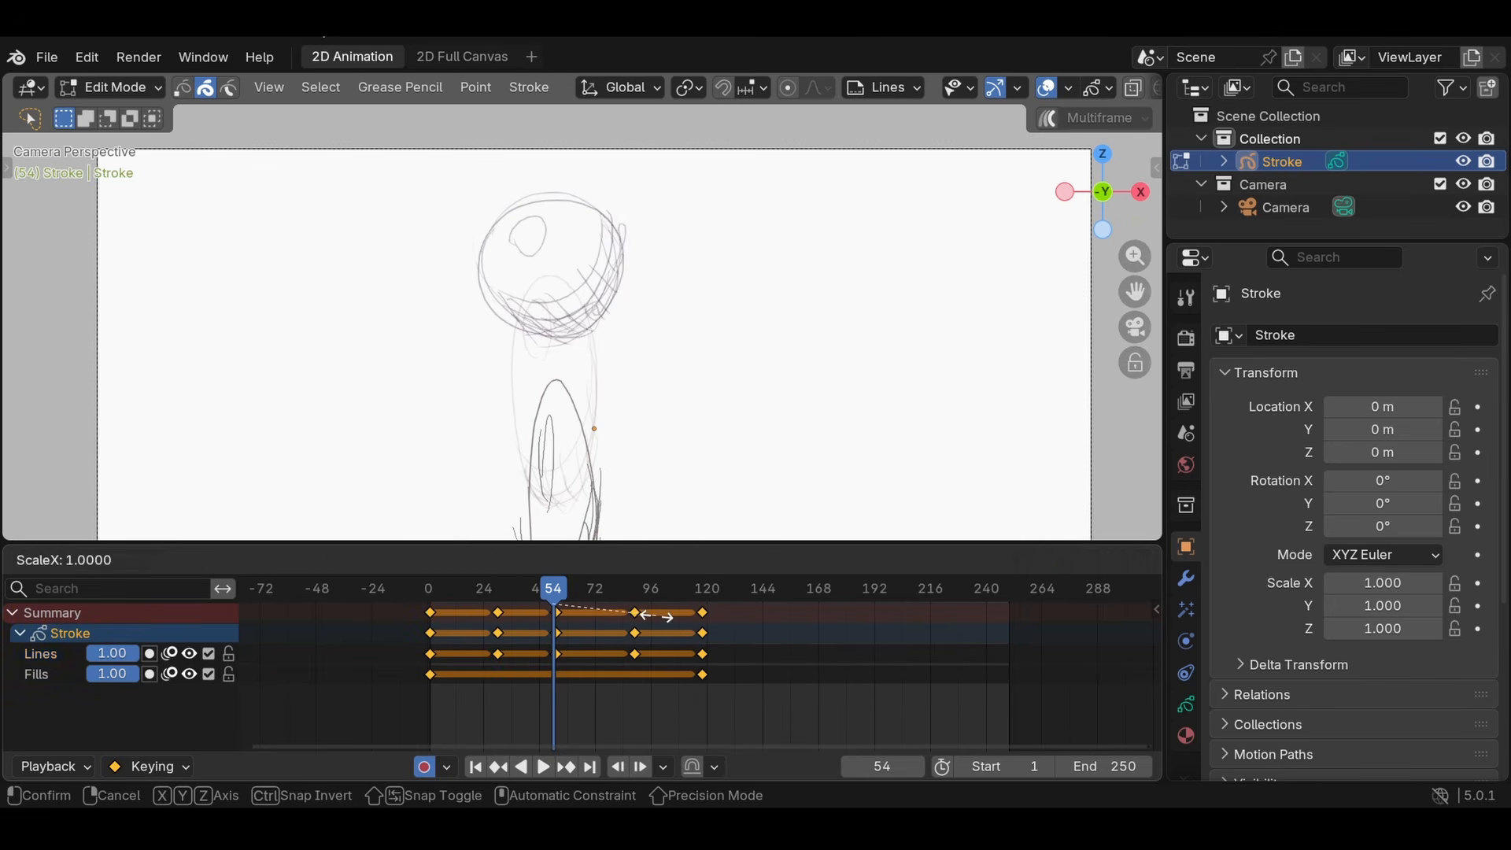
right_click(482, 603)
scroll(765, 634, "down", 5)
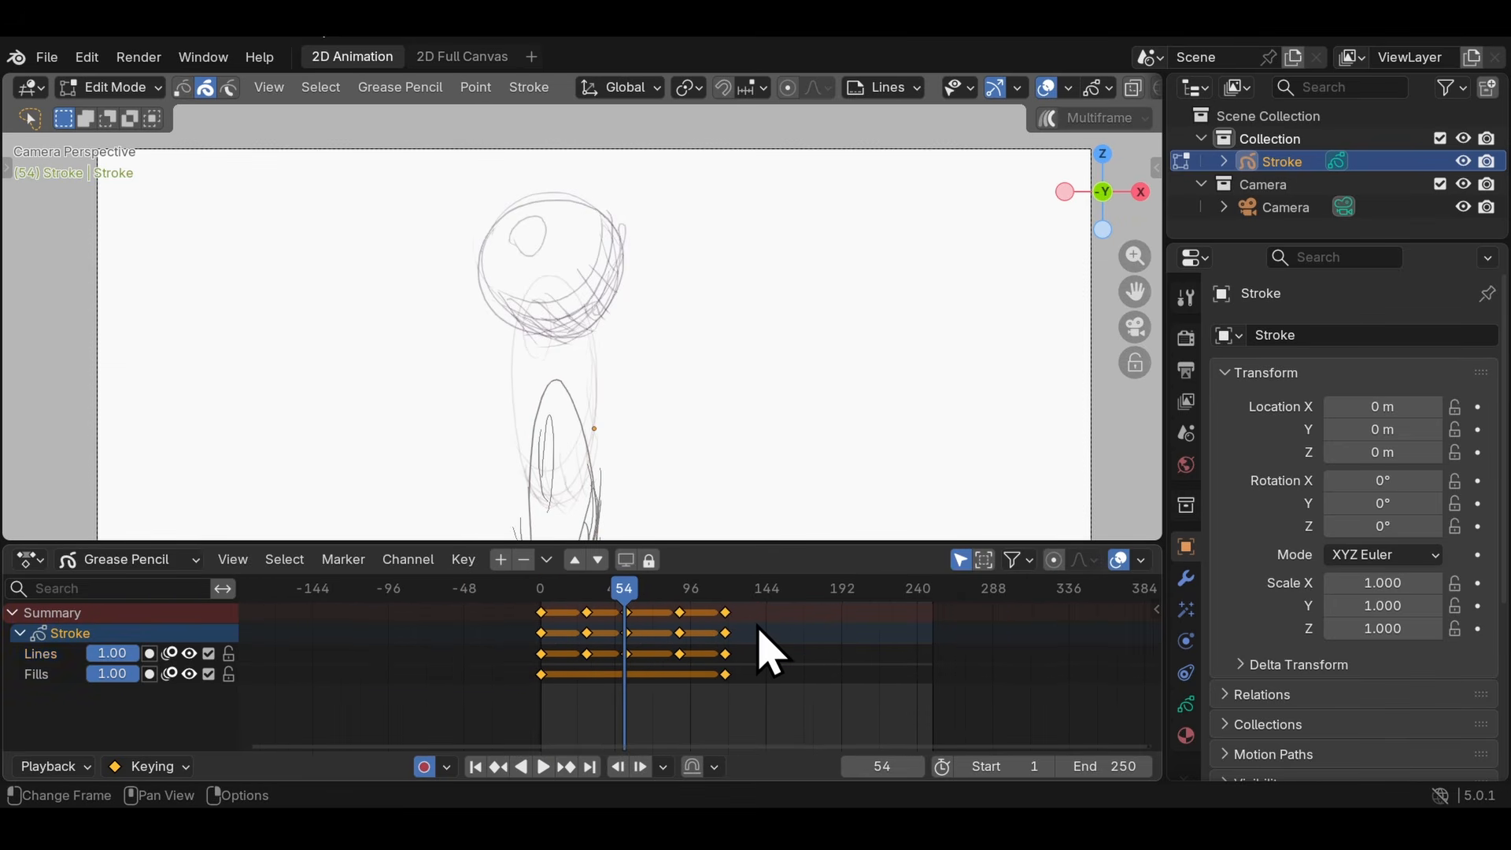
mouse_move(775, 620)
middle_mouse_down()
mouse_move(790, 703)
mouse_move(745, 660)
mouse_move(641, 648)
mouse_move(782, 607)
middle_mouse_up()
scroll(752, 681, "up", 3)
scroll(641, 644, "up", 2)
key("s")
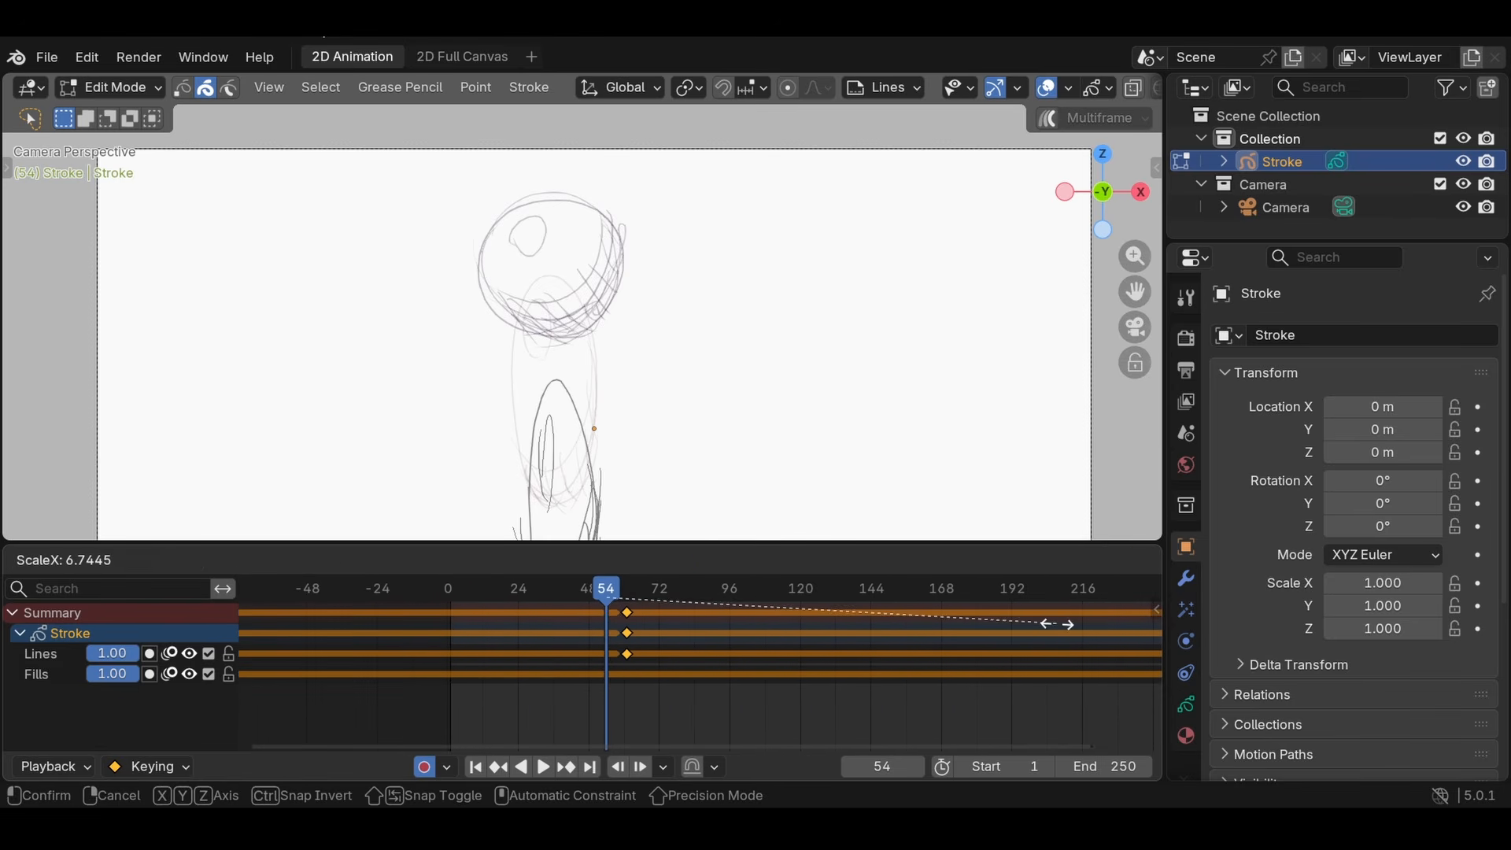
right_click(1055, 624)
- Try moving all keyframes about 105 frames later in the timeline
key("g")
left_click(935, 650)
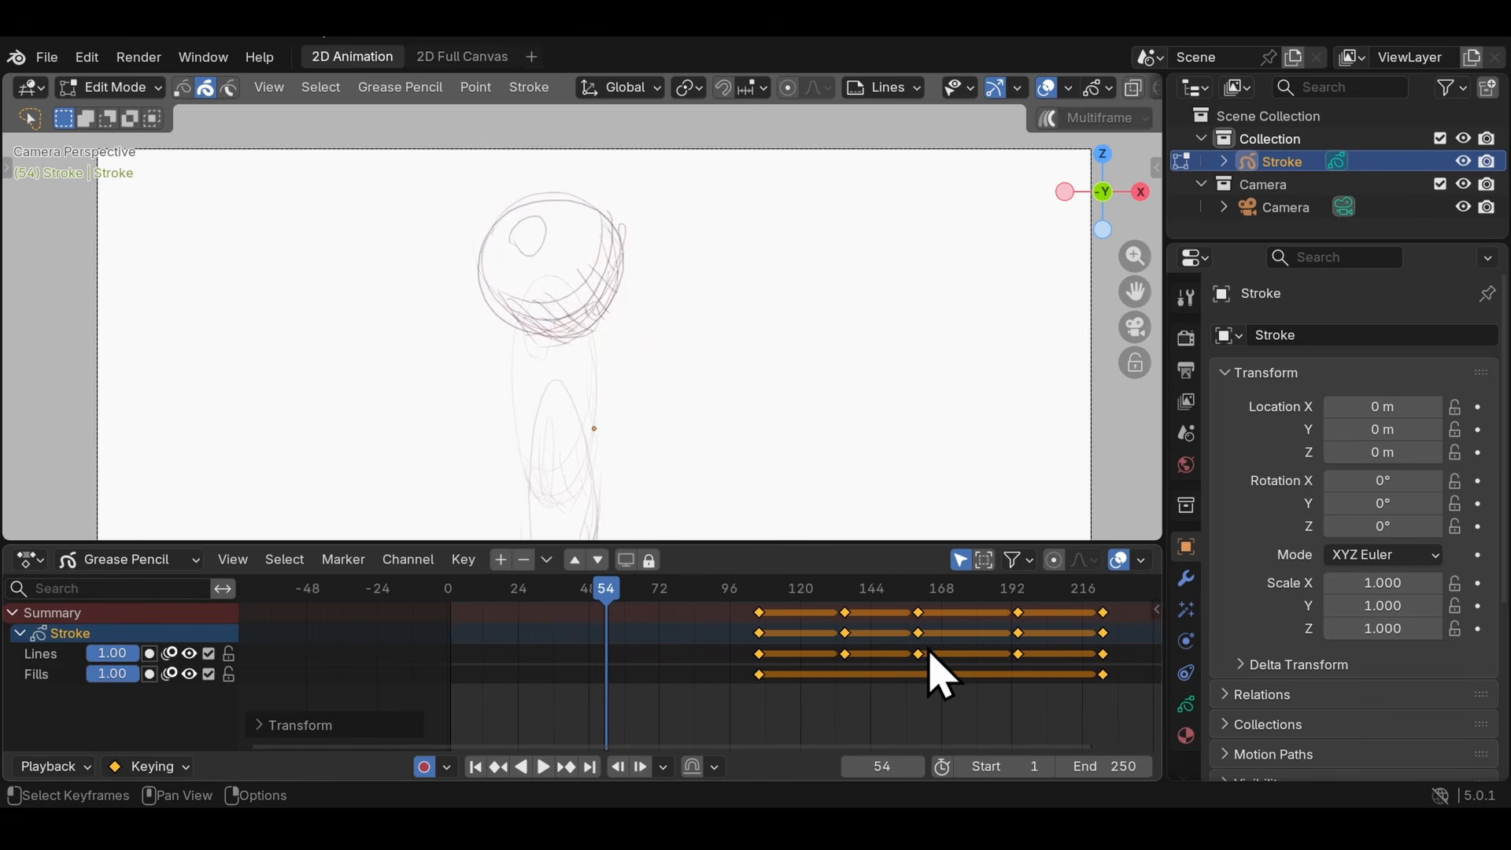
key("ctrl+z")
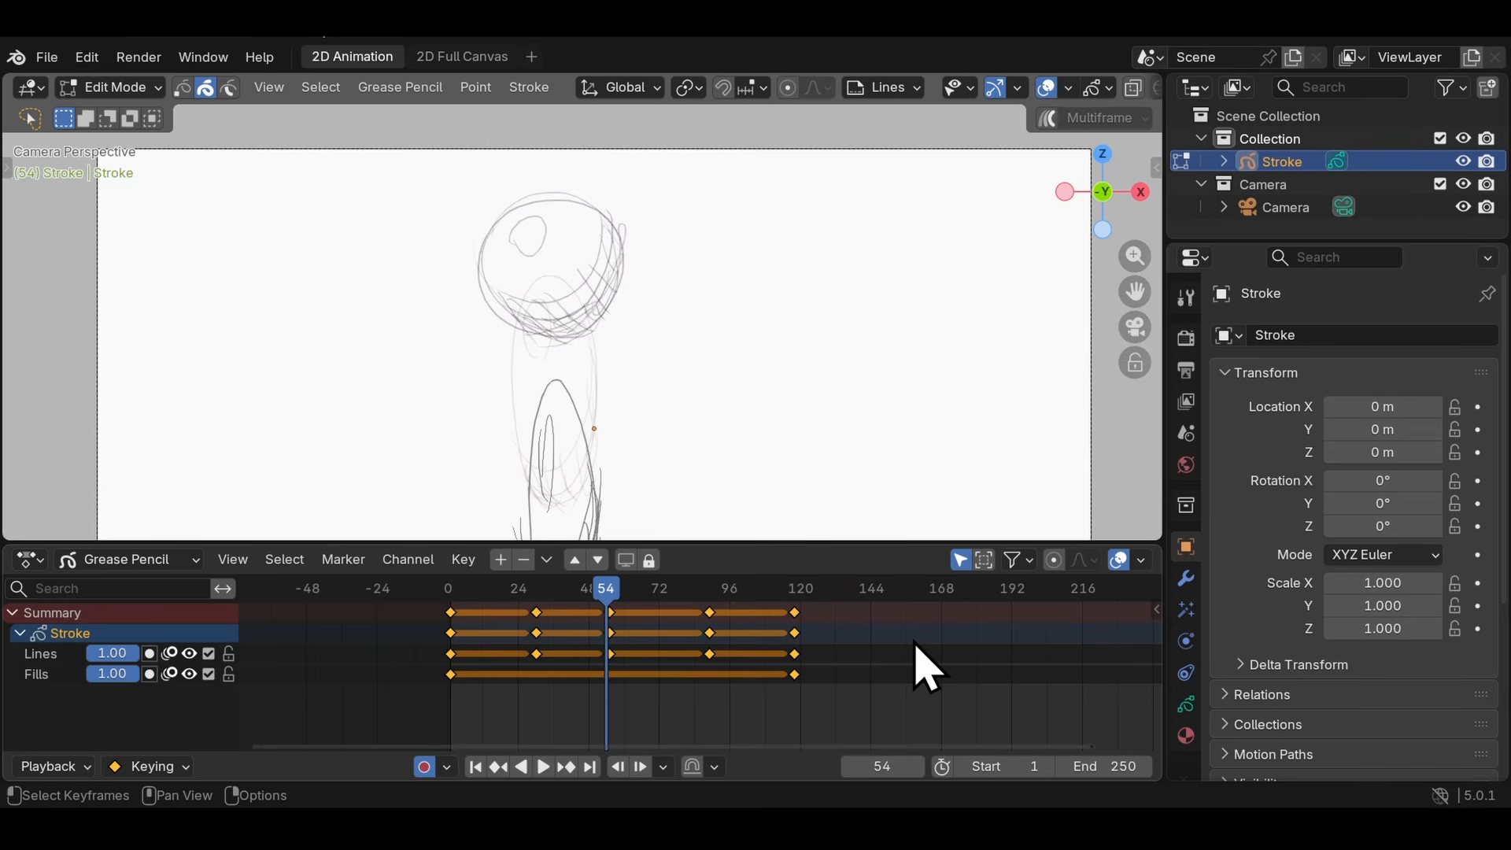
- Shift all keyframes by exactly 2 frames and back by -2 frames
type("g")
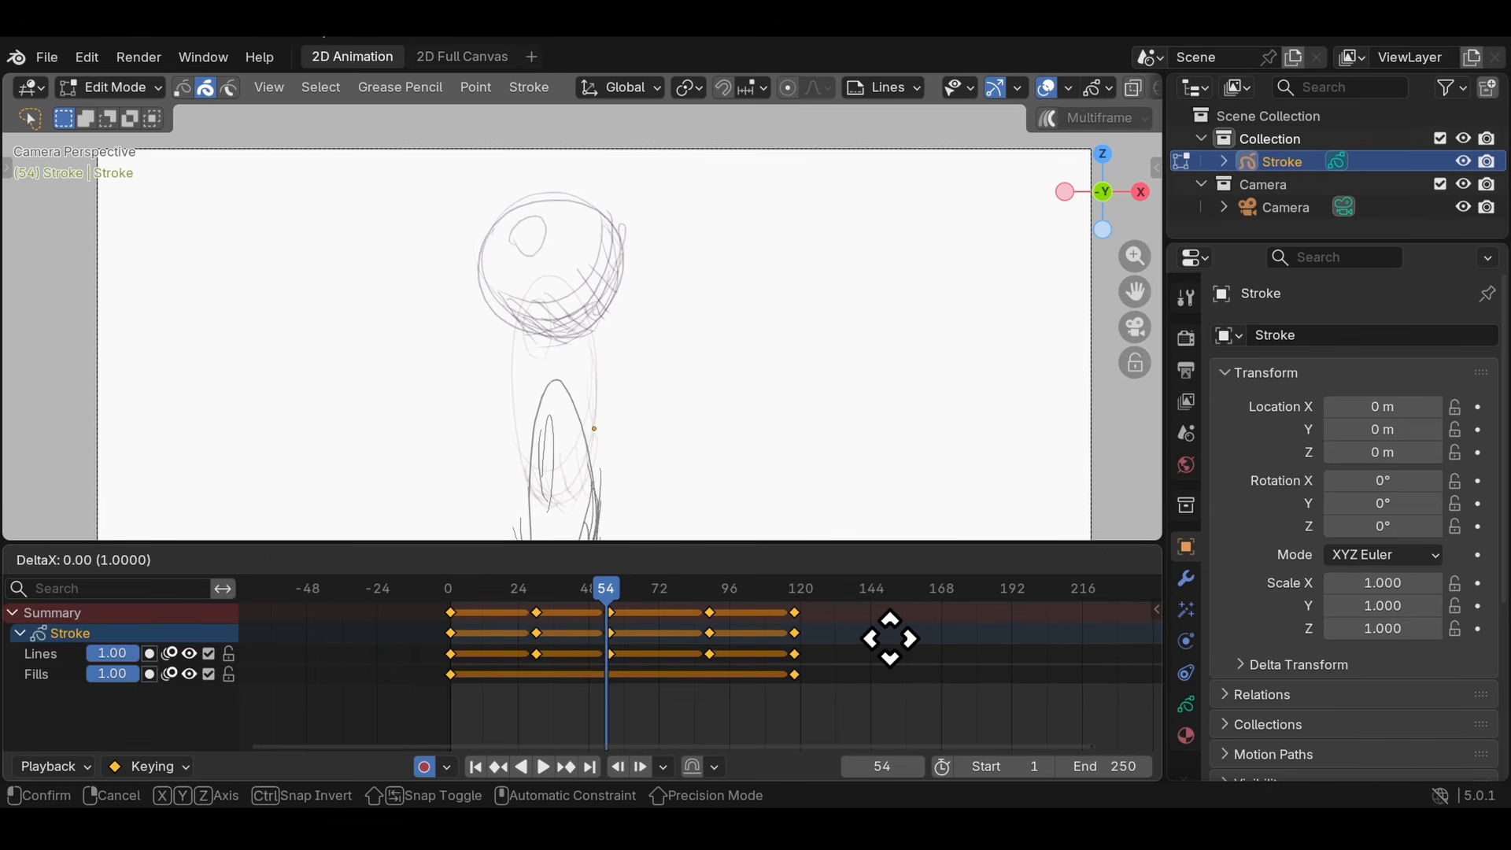
type("2")
key("Return")
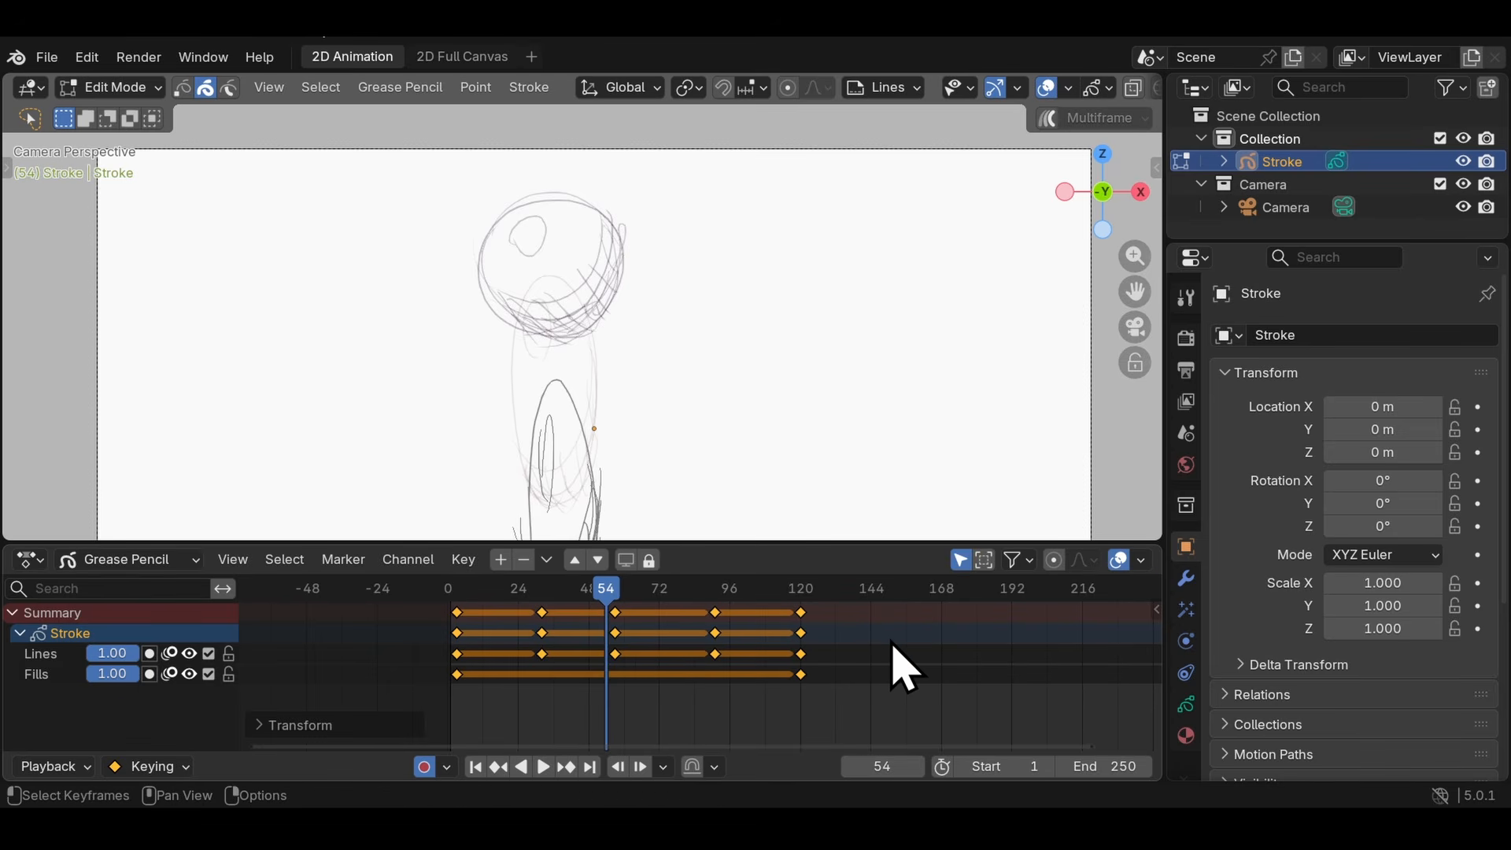
type("g")
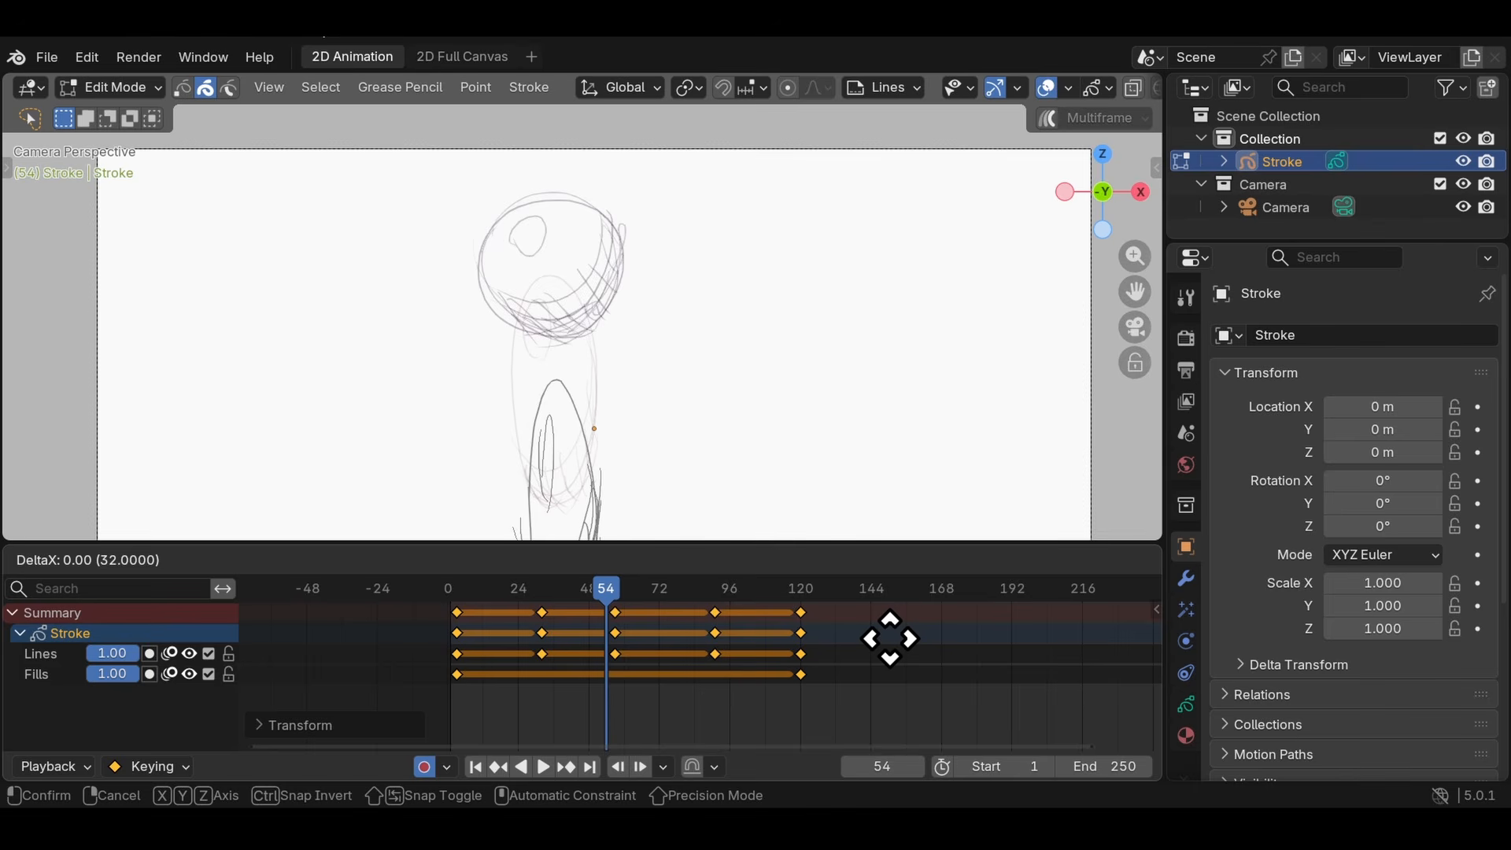
type("-2")
key("Return")
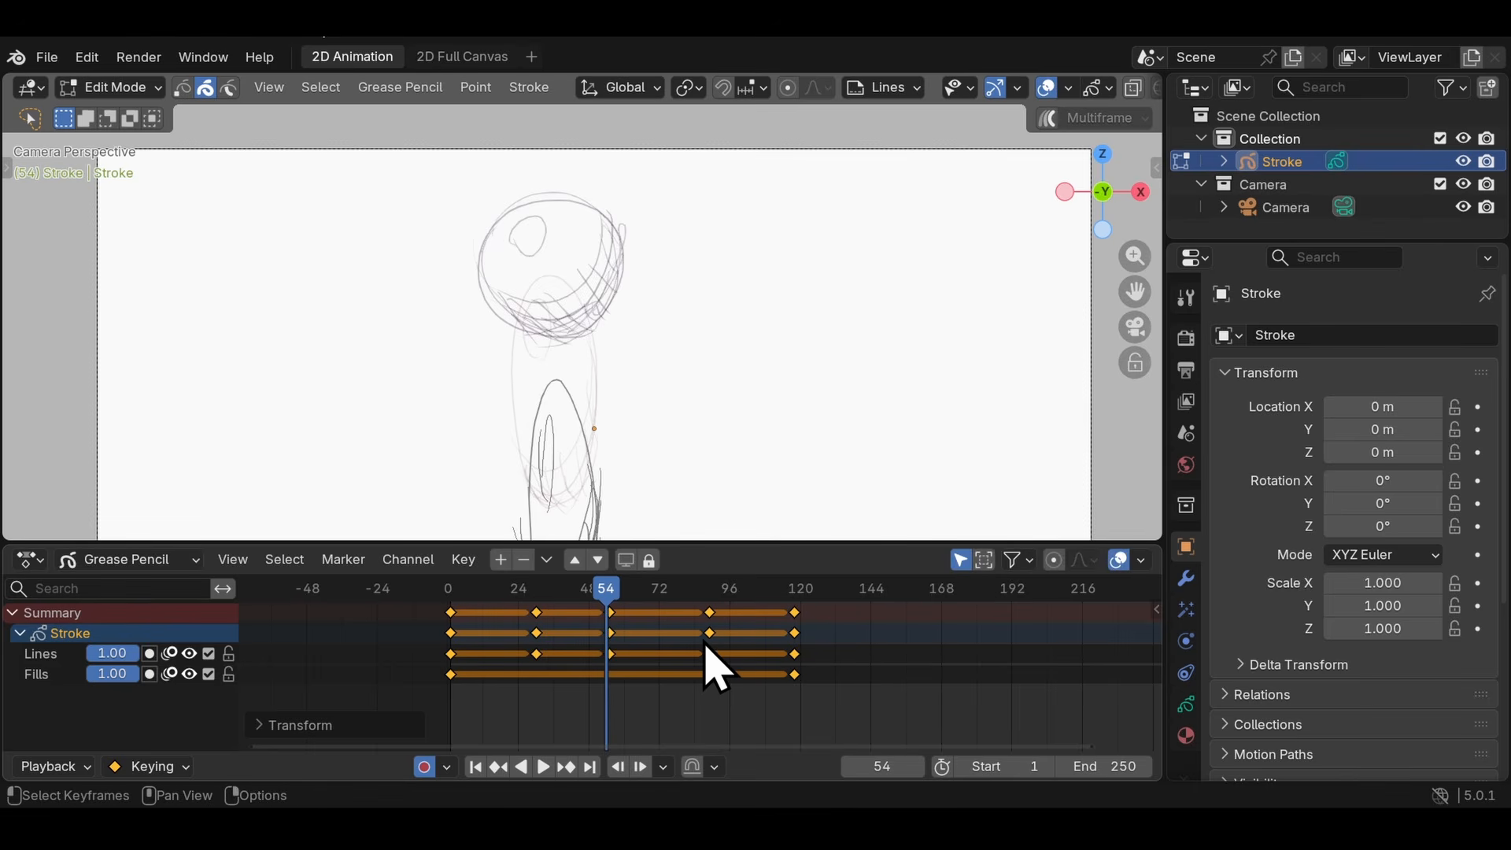
- Scale the spacing of all keyframes by 0.5 around frame 54
type("s0.5")
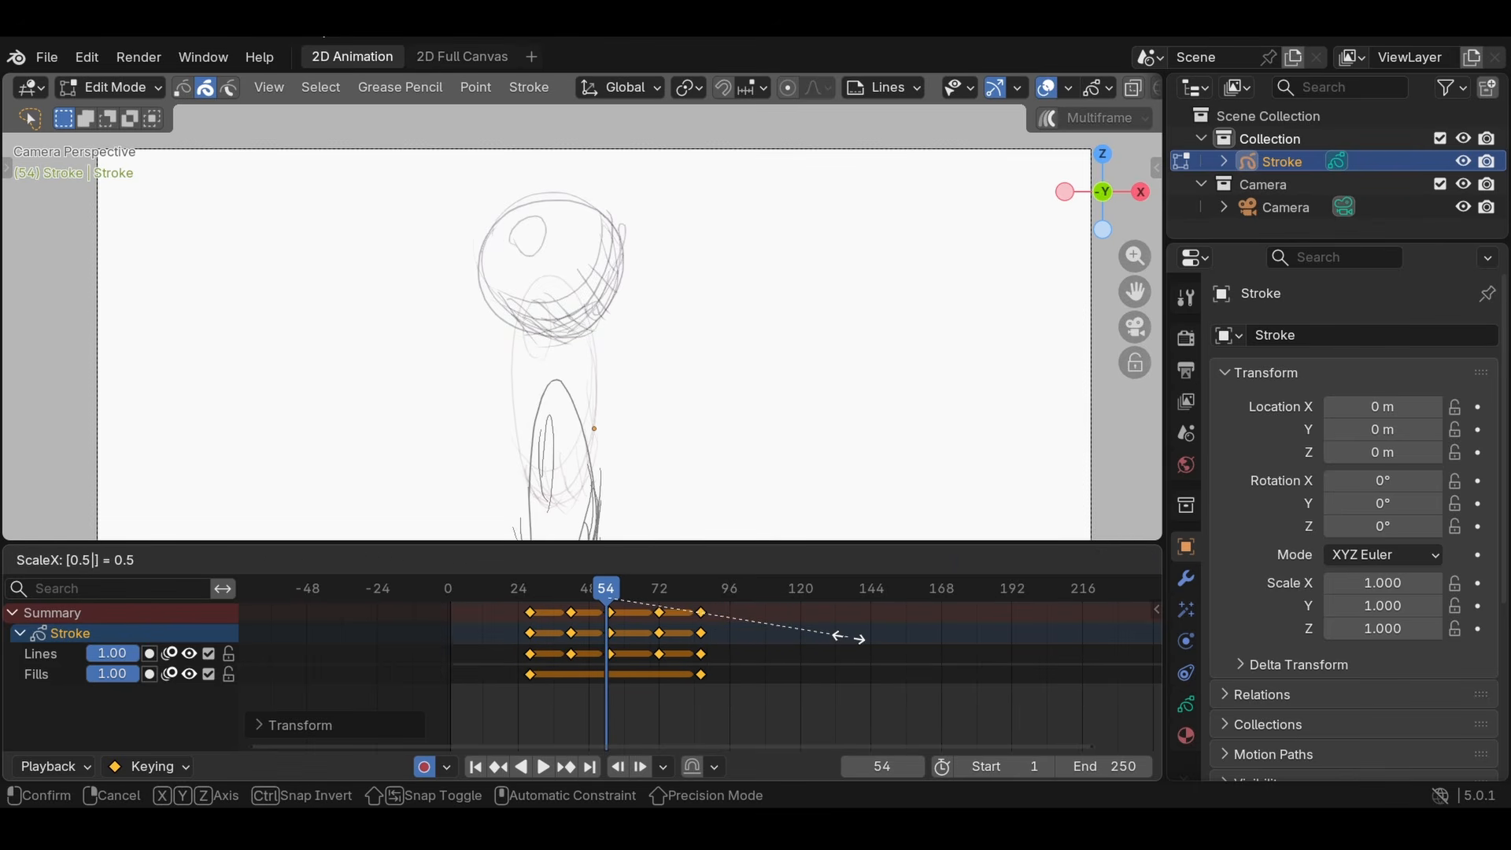
key("Return")
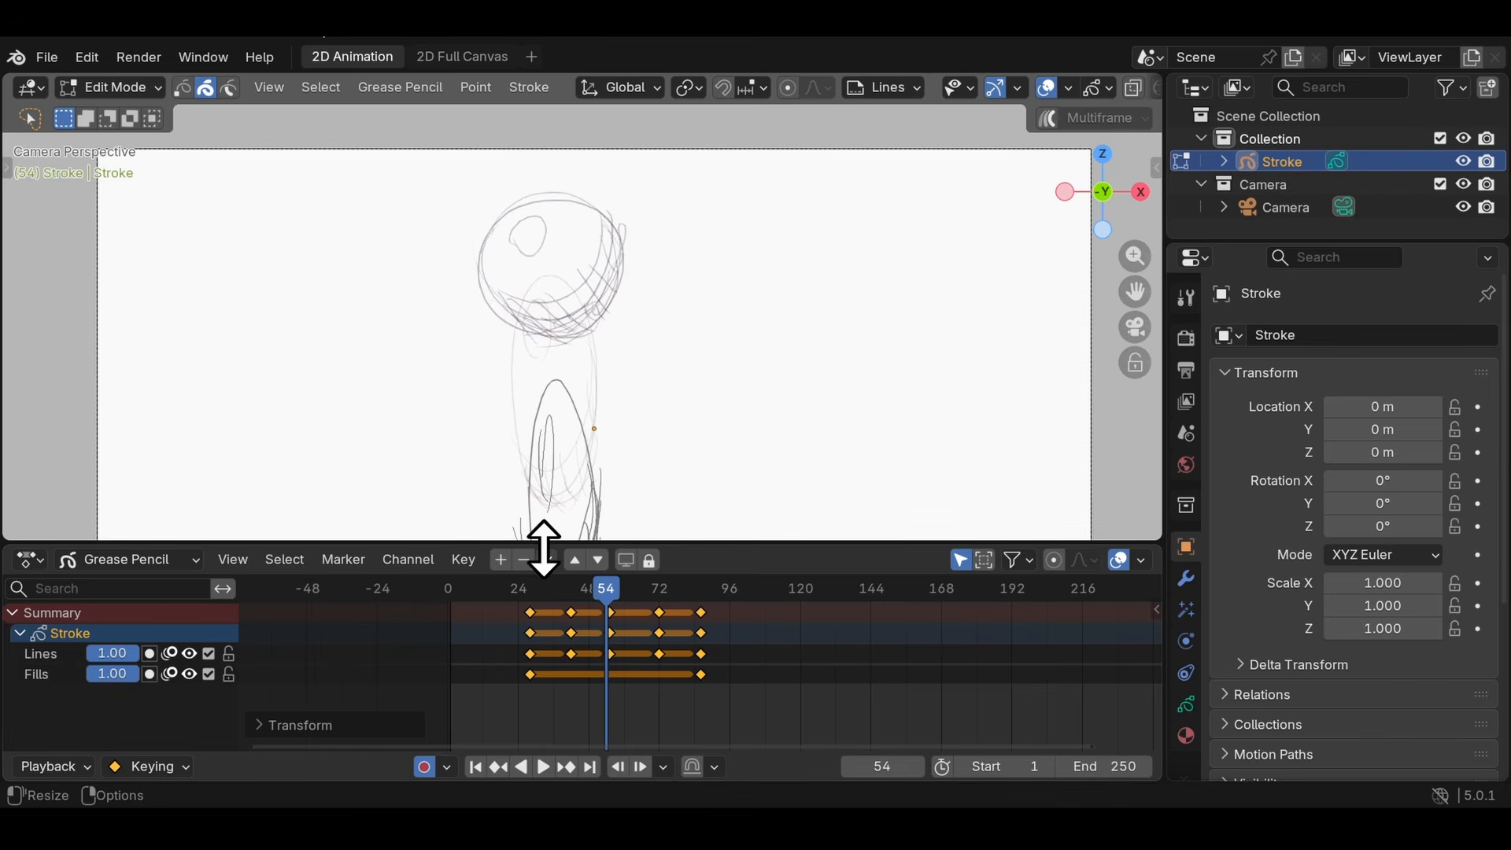
- Scale the keyframe spacing by 2 around frame 90 and move all keyframes so the first sits at frame 14
left_click_drag(551, 590, 708, 634)
type("s")
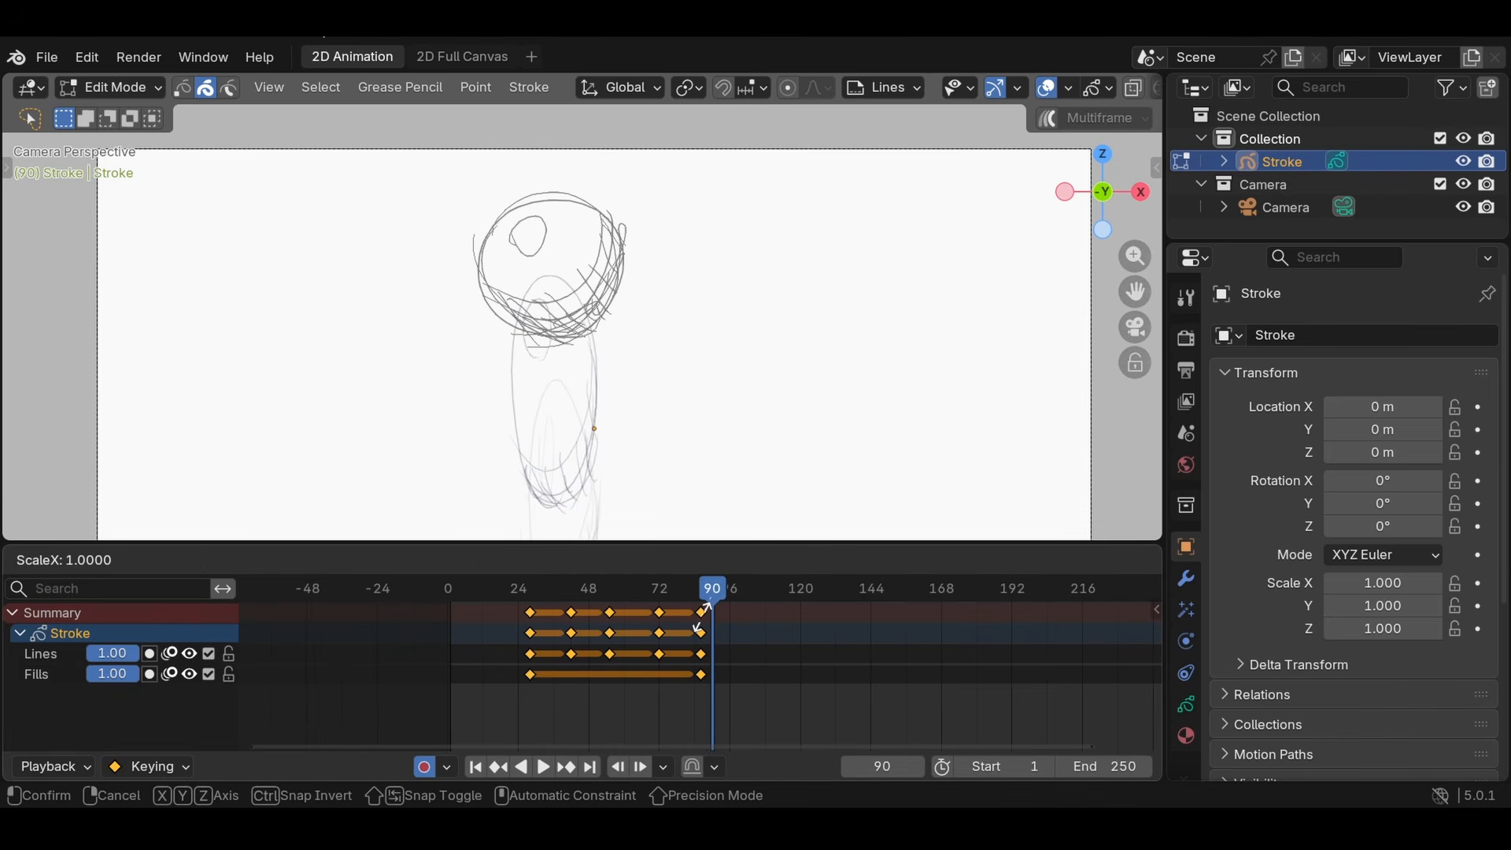
type("2")
key("Return")
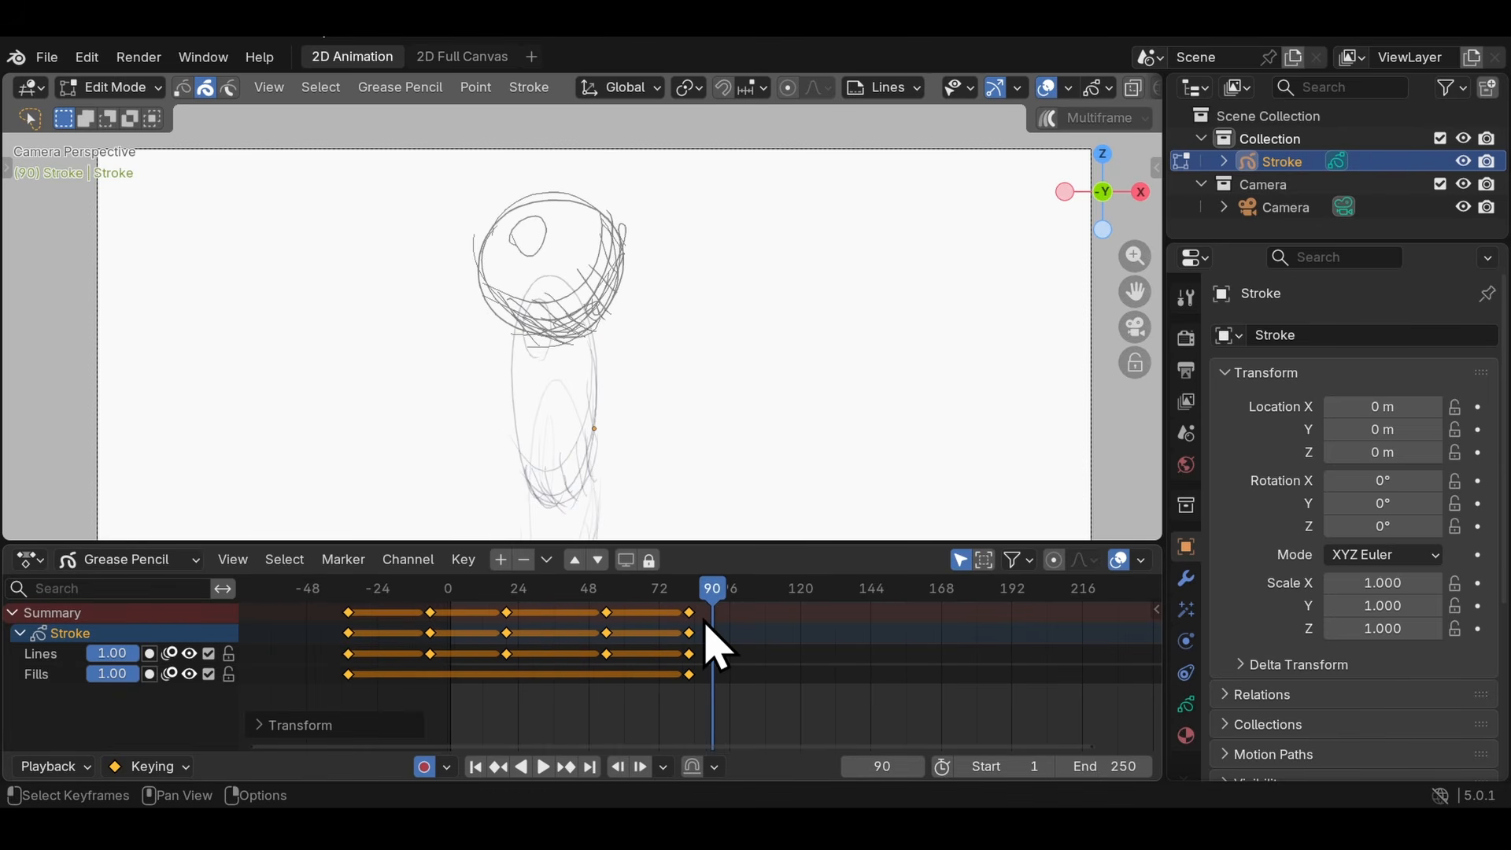
key("g")
left_click(669, 641)
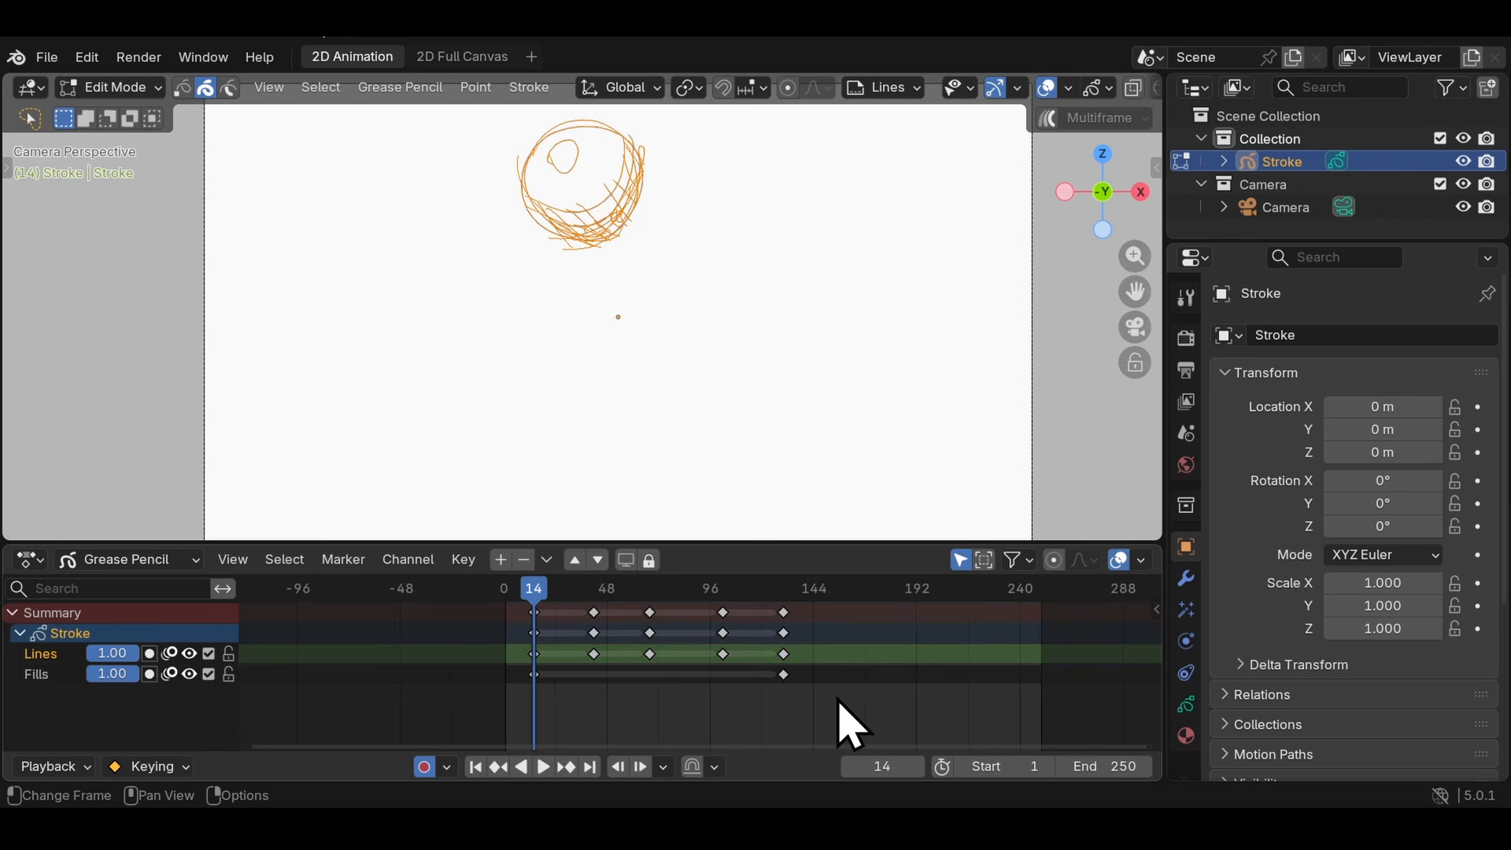
- Copy all keyframes and paste them at frame 167
left_click_drag(837, 699, 551, 622)
key("ctrl+c")
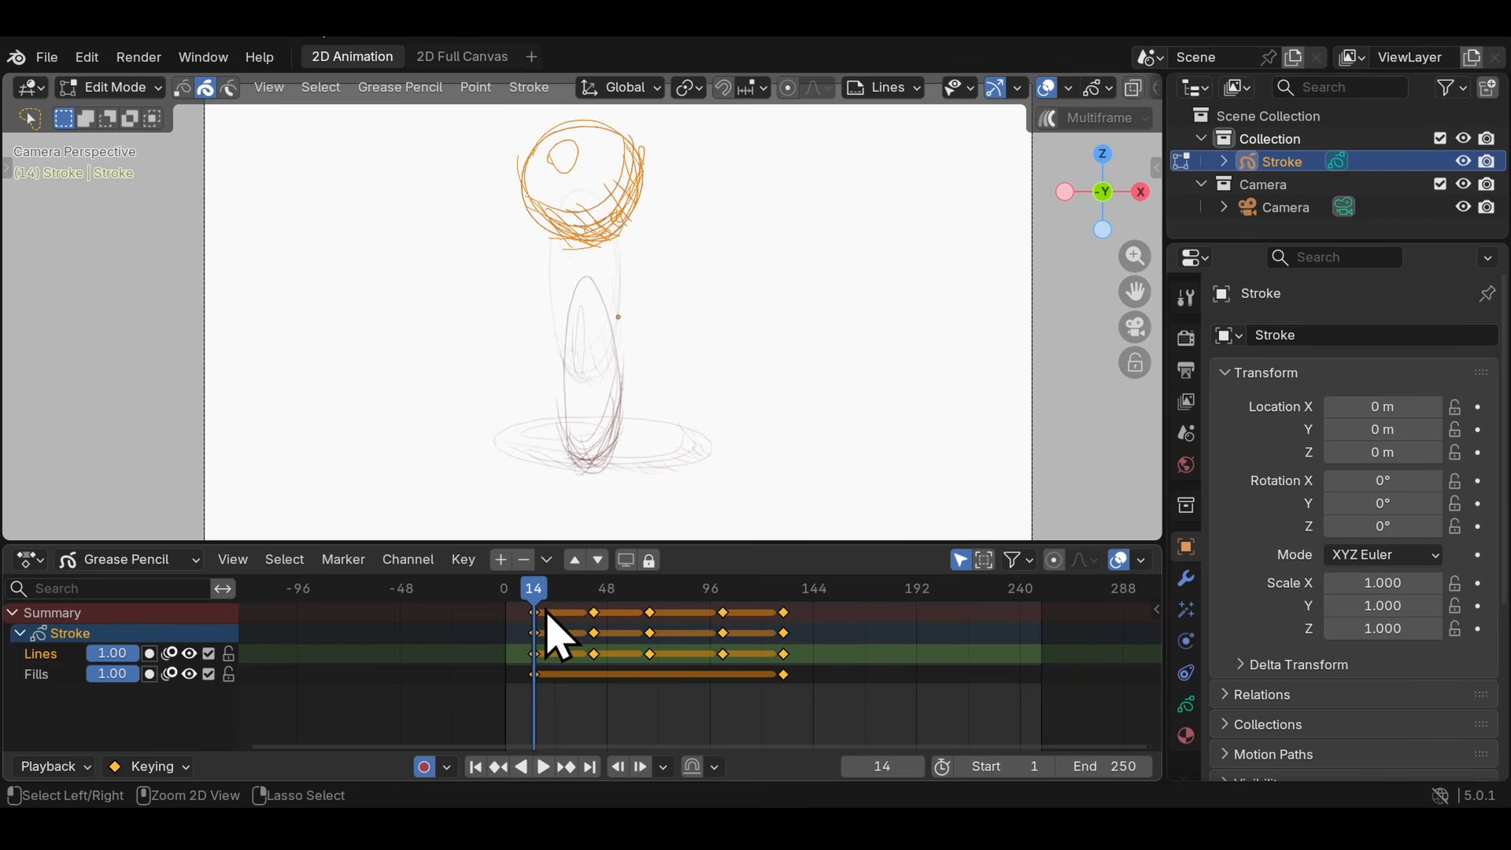
left_click(863, 589)
key("ctrl+v")
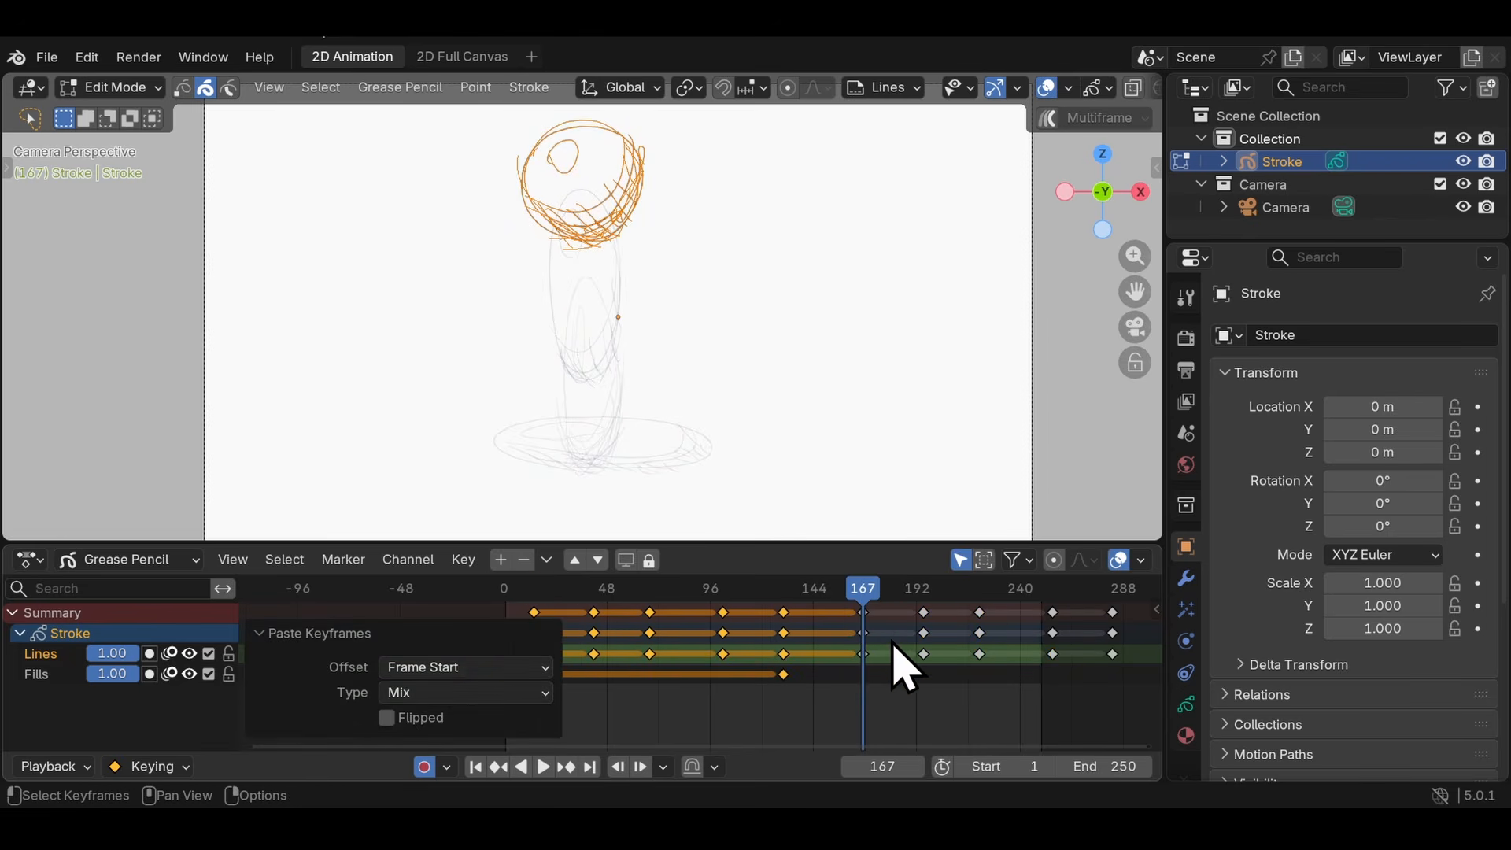
- Delete the pasted keyframes and paste the copied ones at frame 162 with both the Lines and Fills channels selected
middle_click_drag(893, 640, 695, 628)
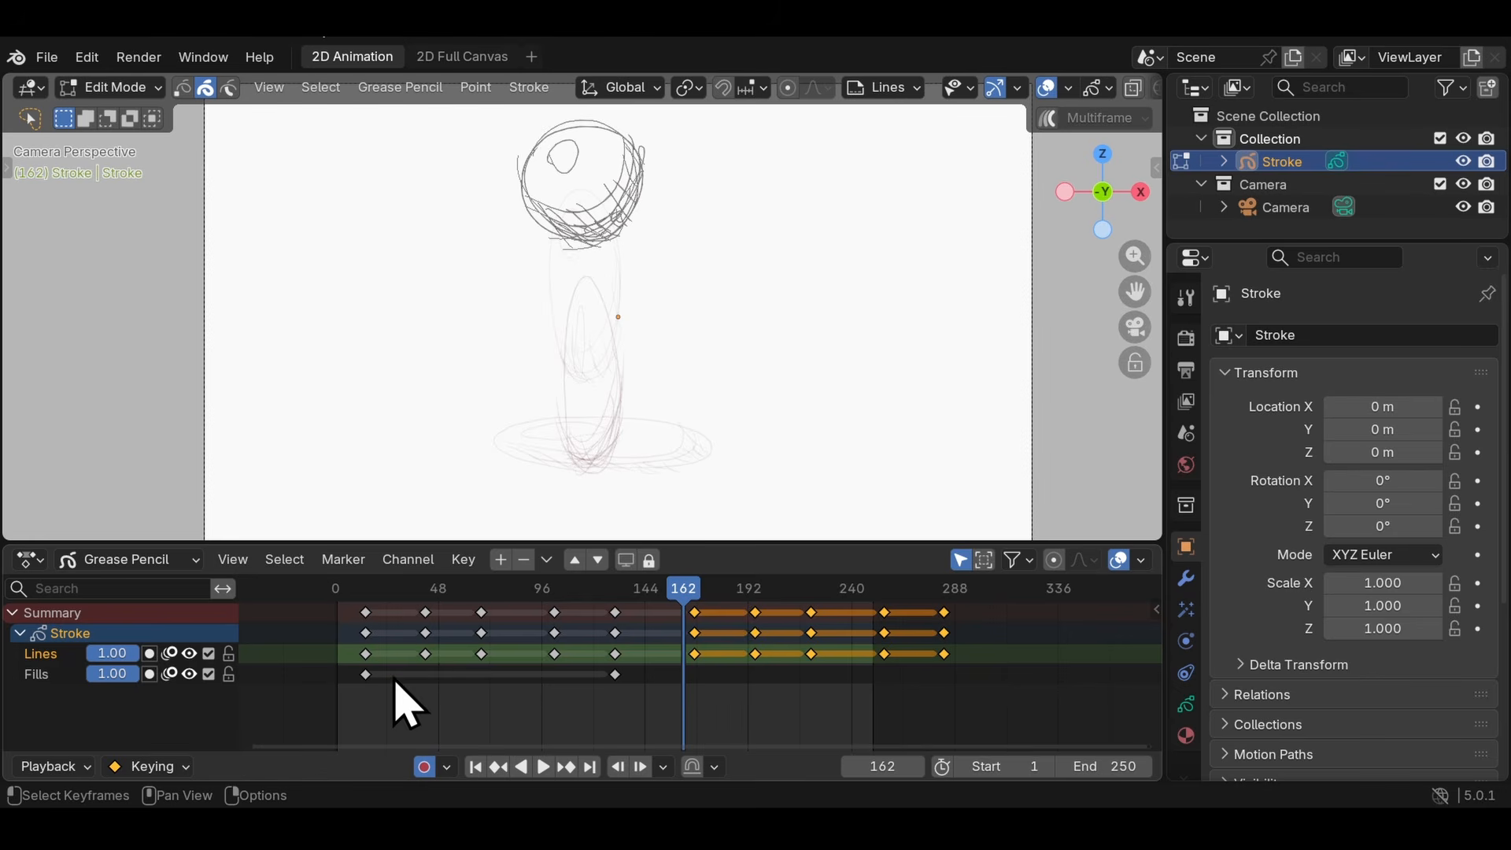
left_click(38, 677, "shift")
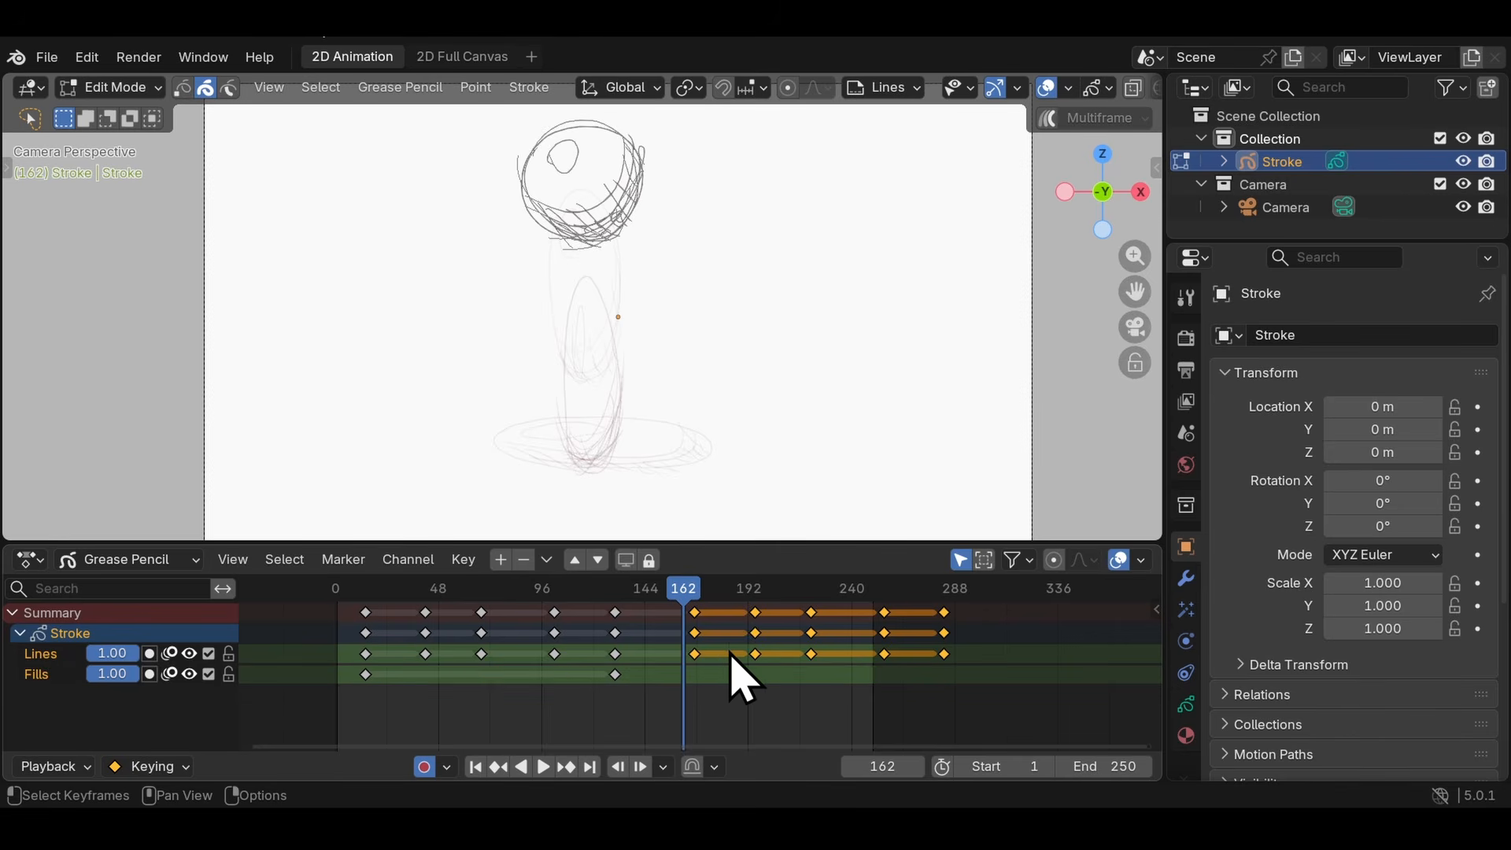
key("Delete")
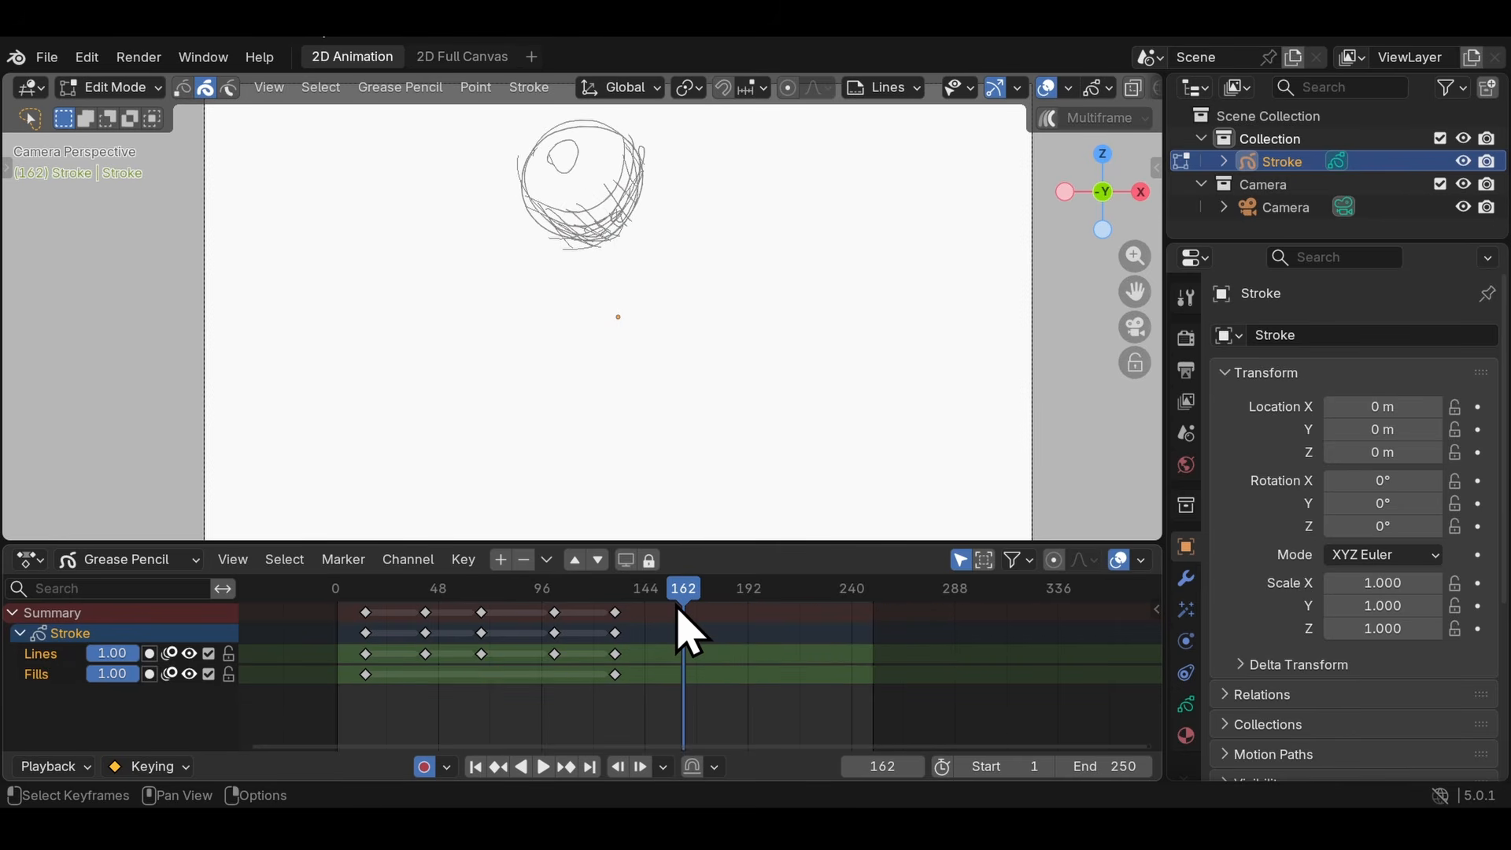
key("ctrl+v")
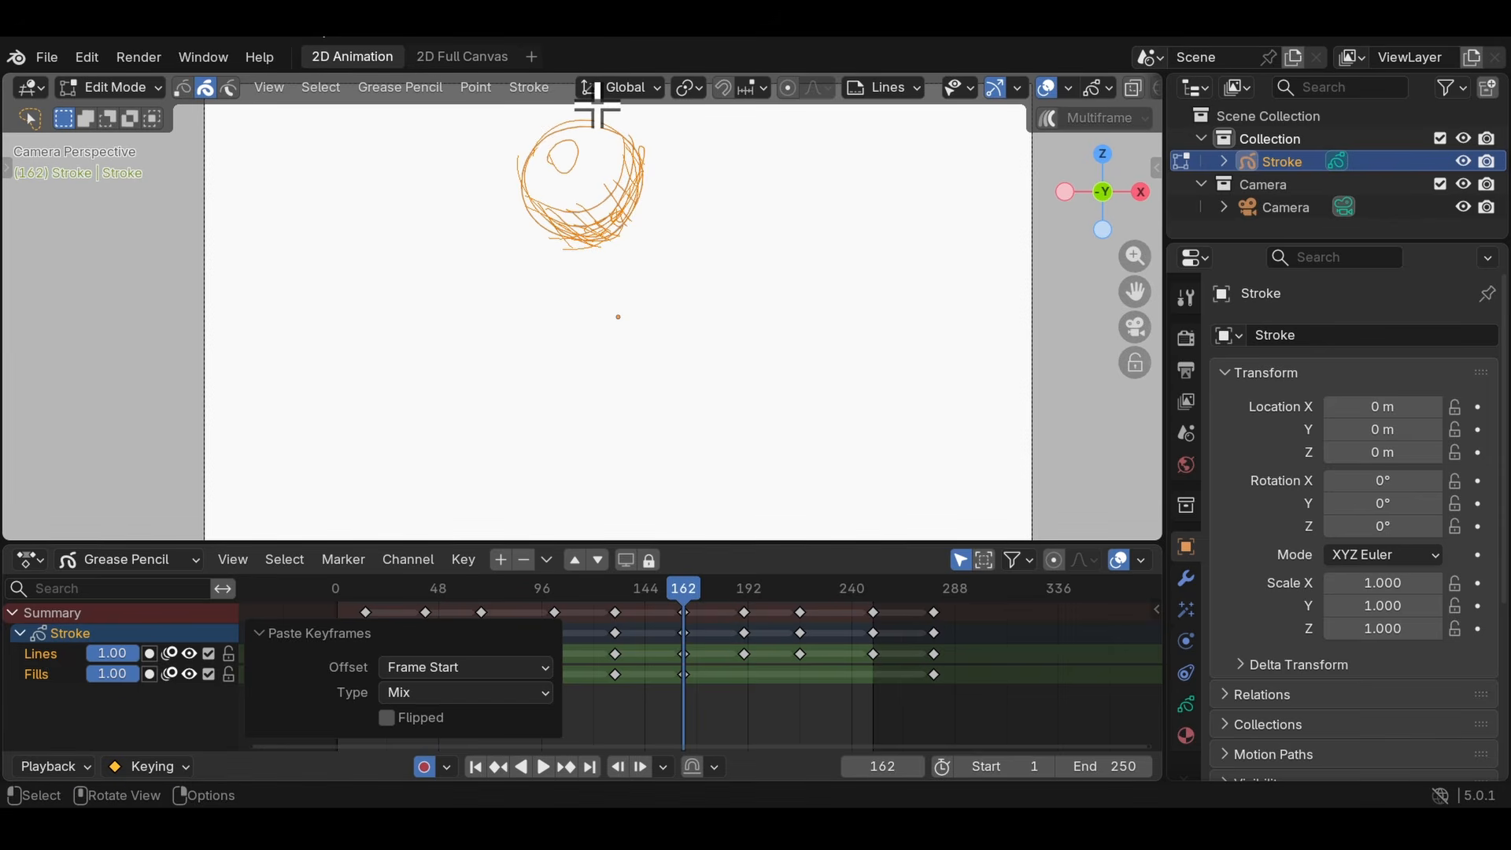
- Select the ball's outline and lower shading strokes at frame 143, copy them, and paste them into a new drawing on that frame
key("ctrl+z")
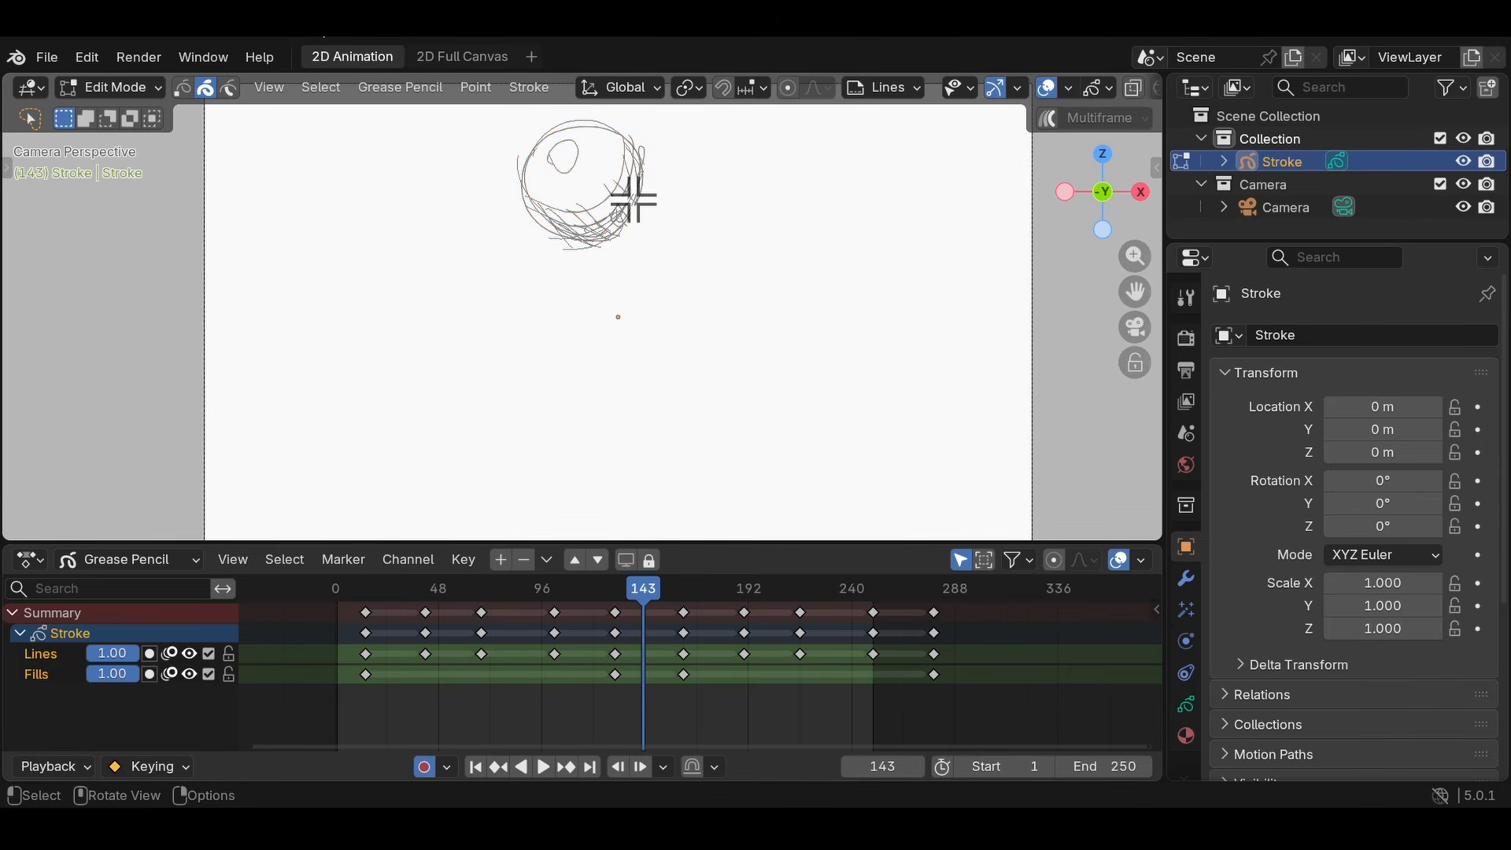
mouse_move(654, 298)
left_mouse_down()
mouse_move(455, 102)
mouse_move(703, 238)
left_mouse_up()
mouse_move(618, 307)
left_mouse_down()
mouse_move(631, 192)
mouse_move(599, 290)
mouse_move(530, 252)
mouse_move(620, 268)
left_mouse_up()
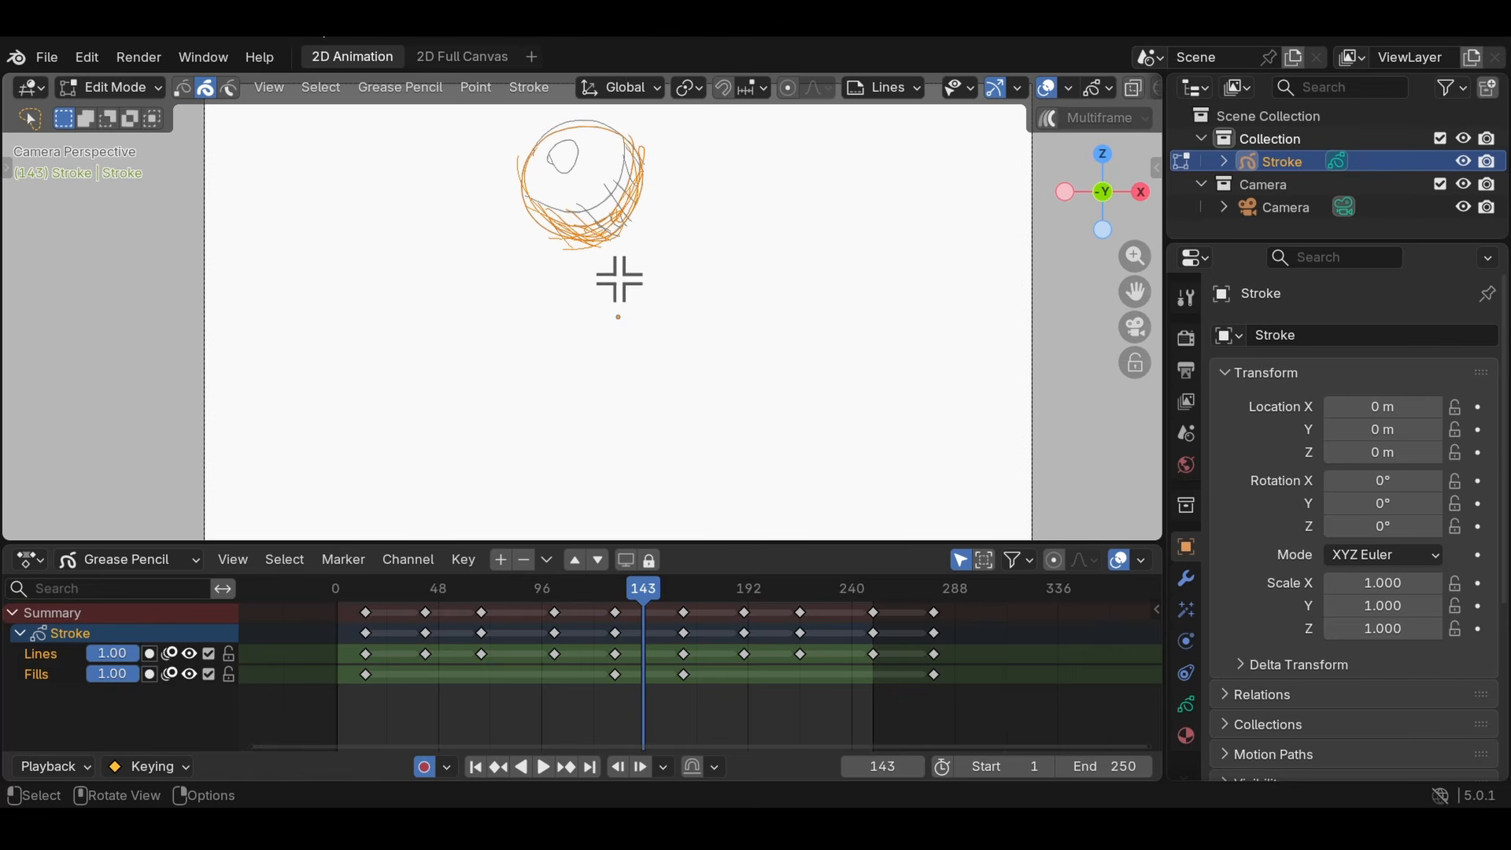
key("ctrl+c")
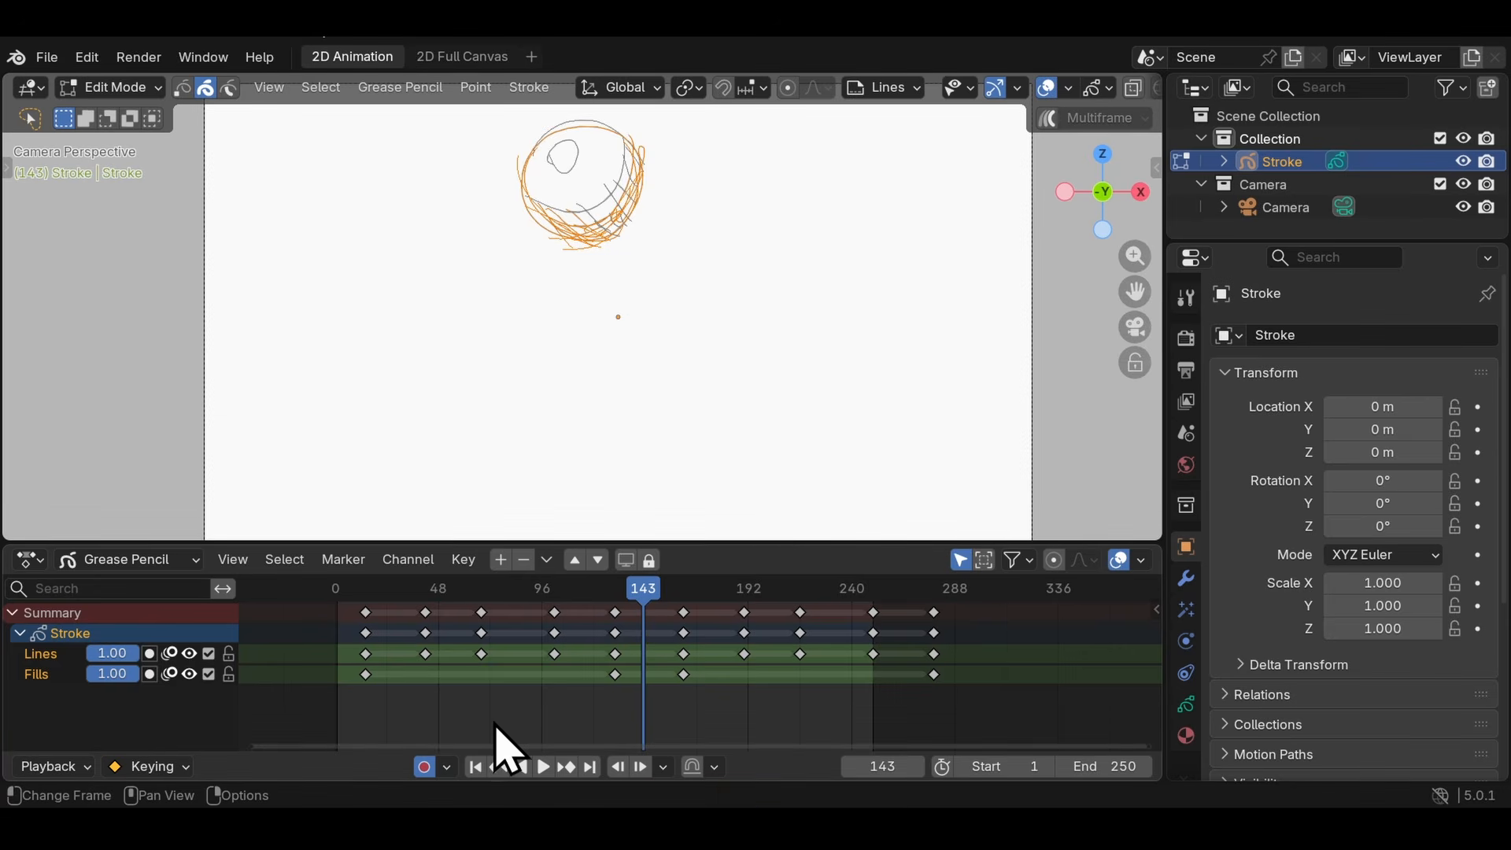
key("ctrl+v")
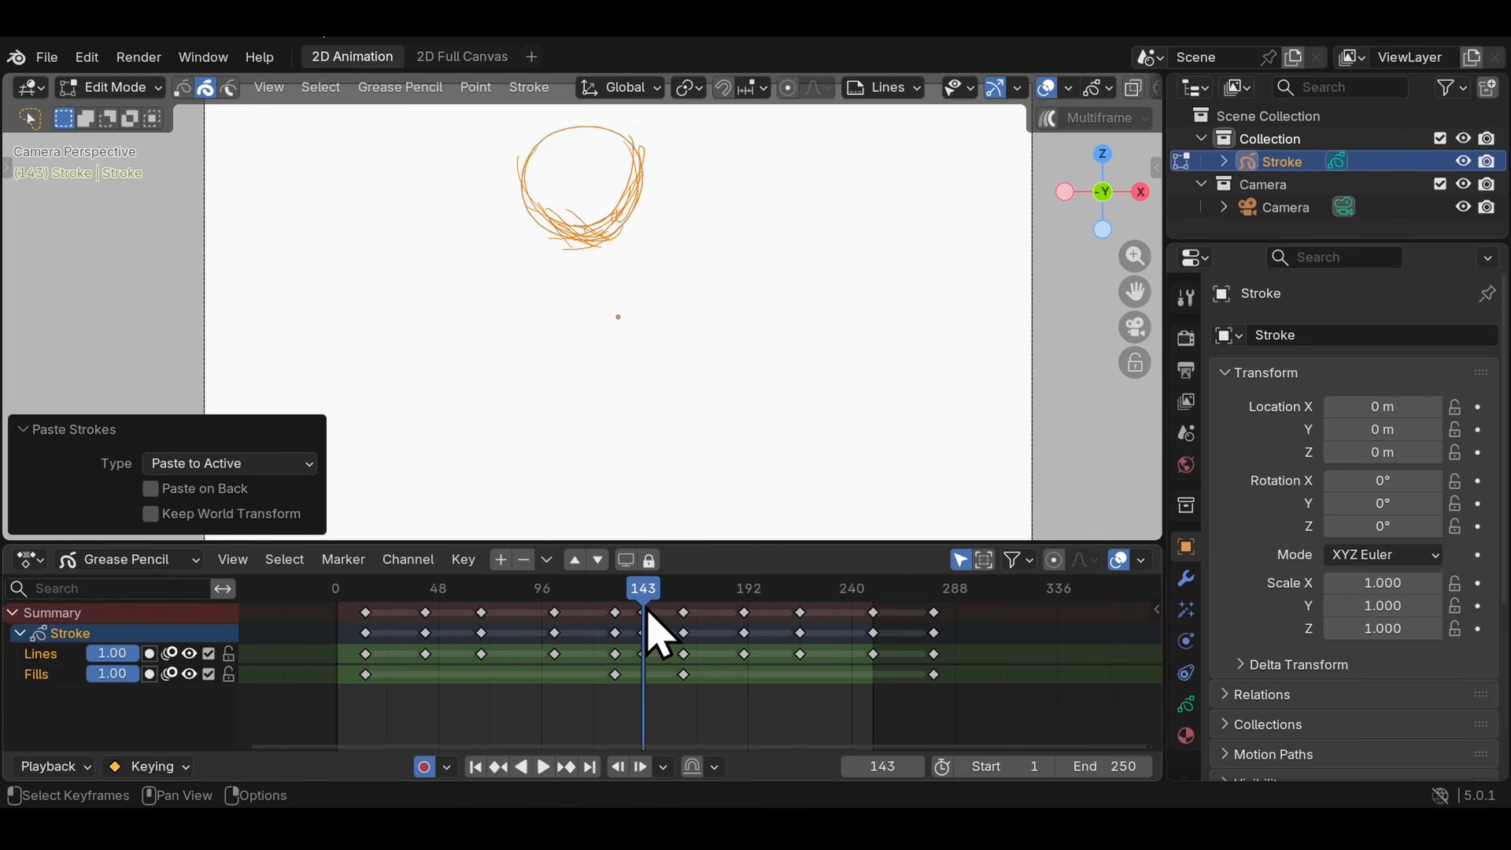
- Delete all keyframes after frame 130 from both the Lines and Fills channels
left_click_drag(633, 675, 619, 615)
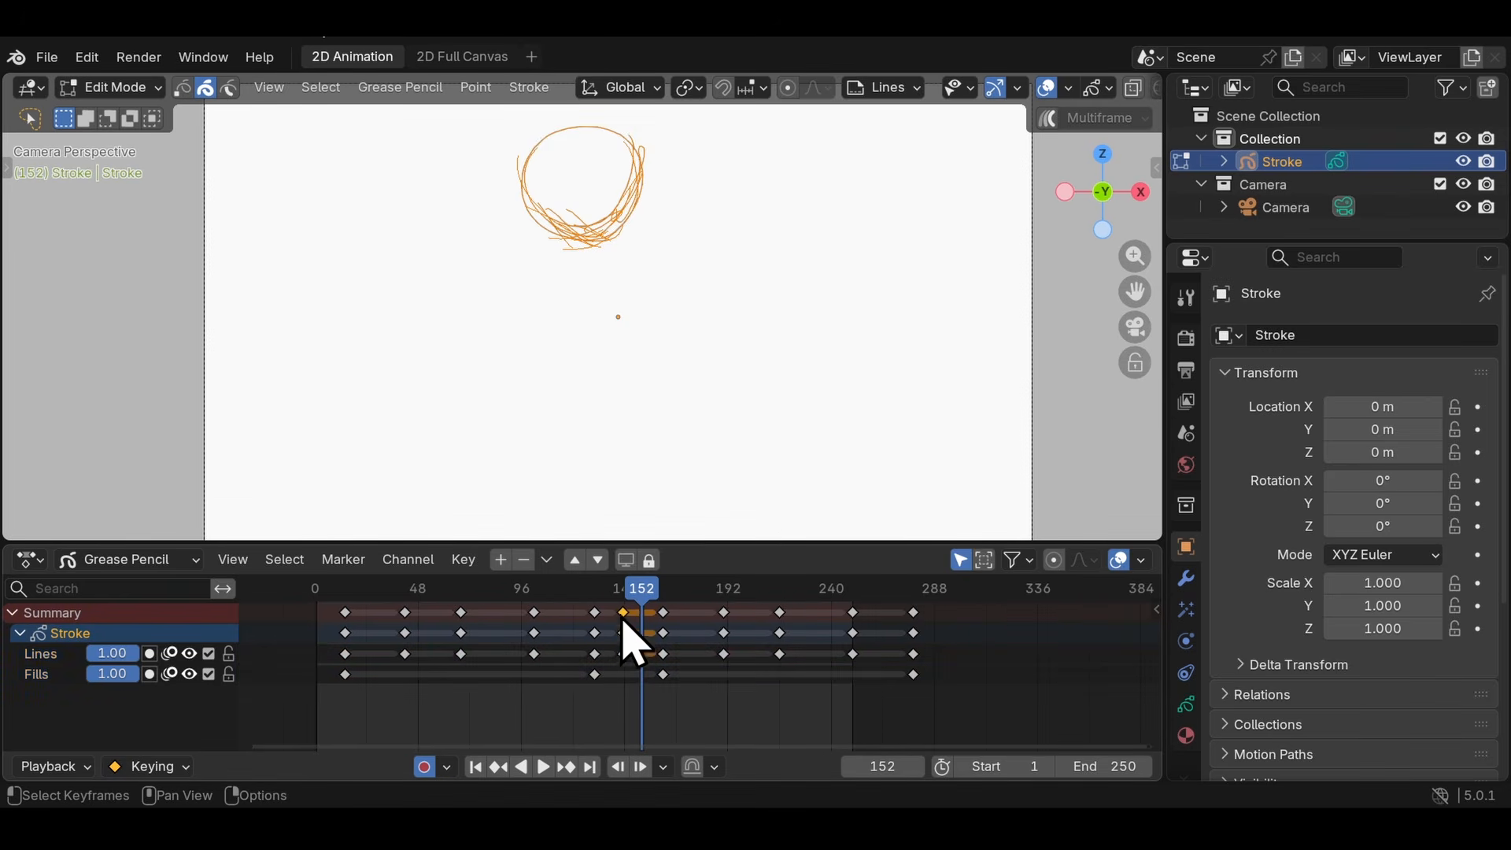
key("Delete")
left_click_drag(635, 674, 997, 610)
key("Delete")
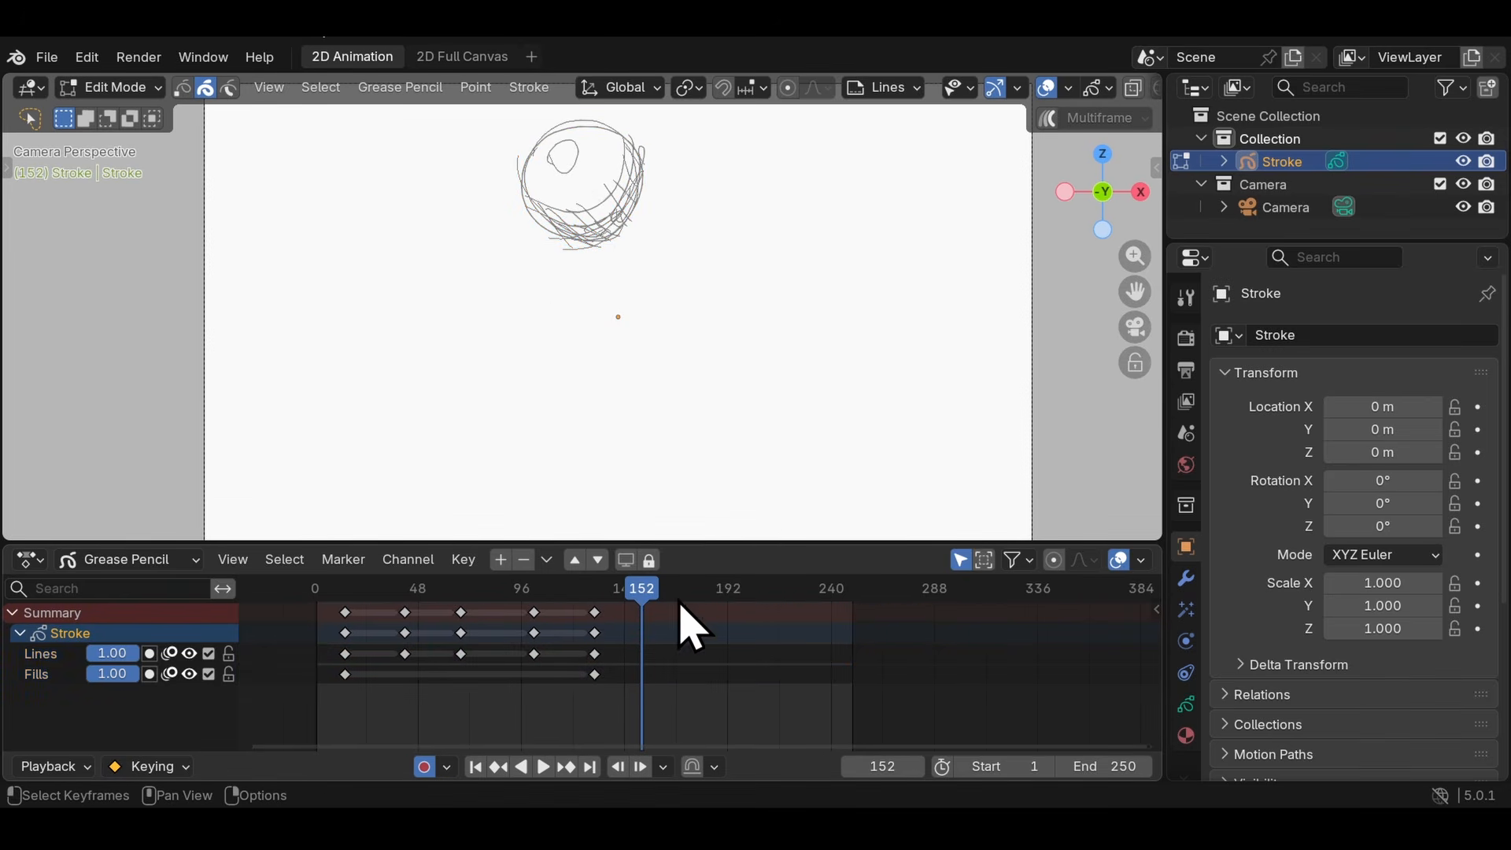
- Extend the loop by duplicating the five bounce keyframes past the last one twice, and remove the Fills layer
left_click_drag(411, 591, 351, 590)
middle_click_drag(532, 624, 803, 614)
scroll(725, 587, "up", 2)
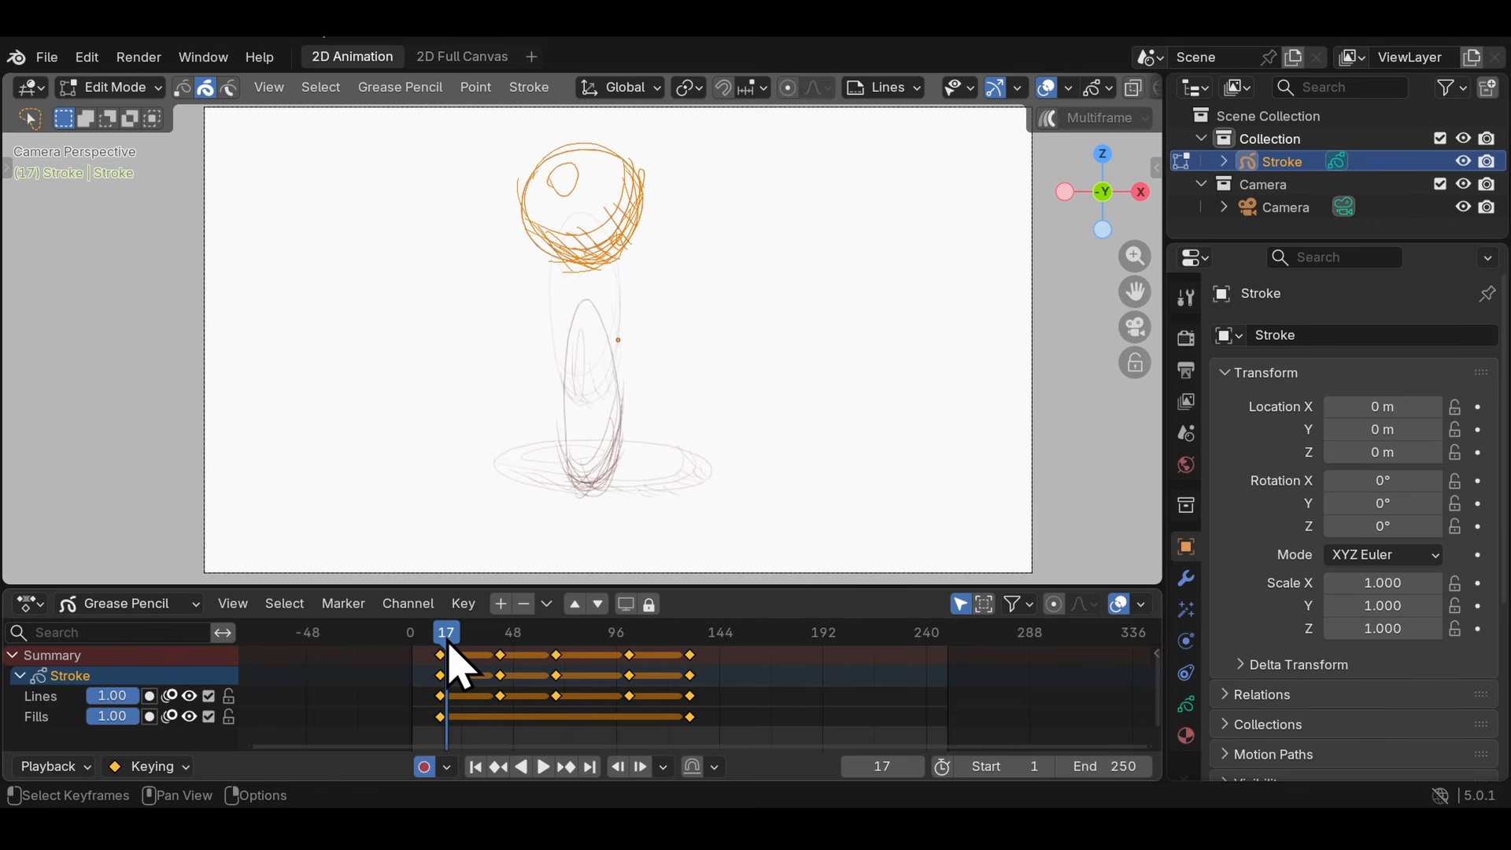
key("shift+d")
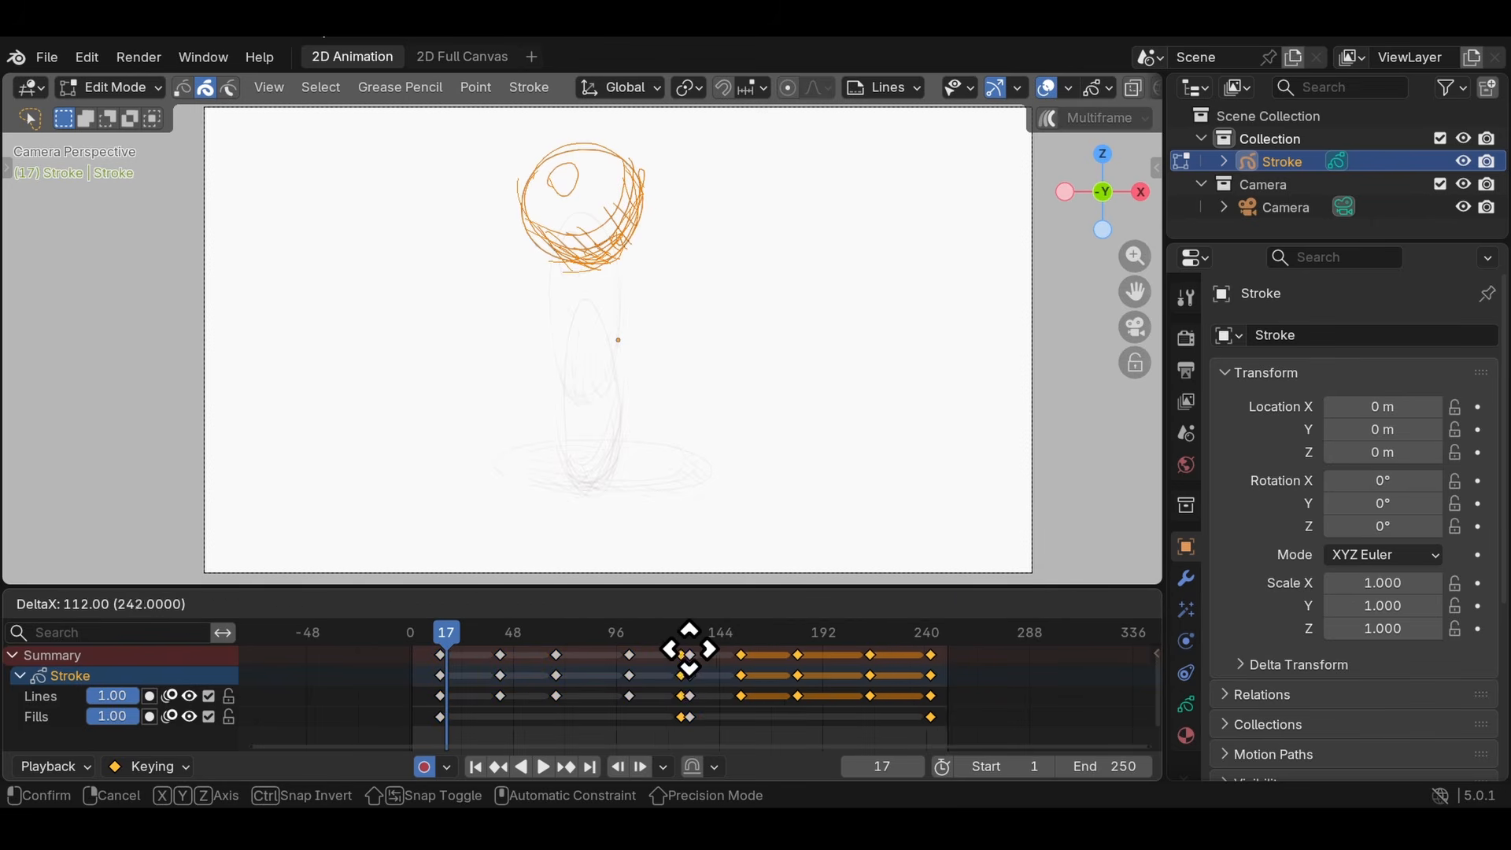
left_click(659, 651)
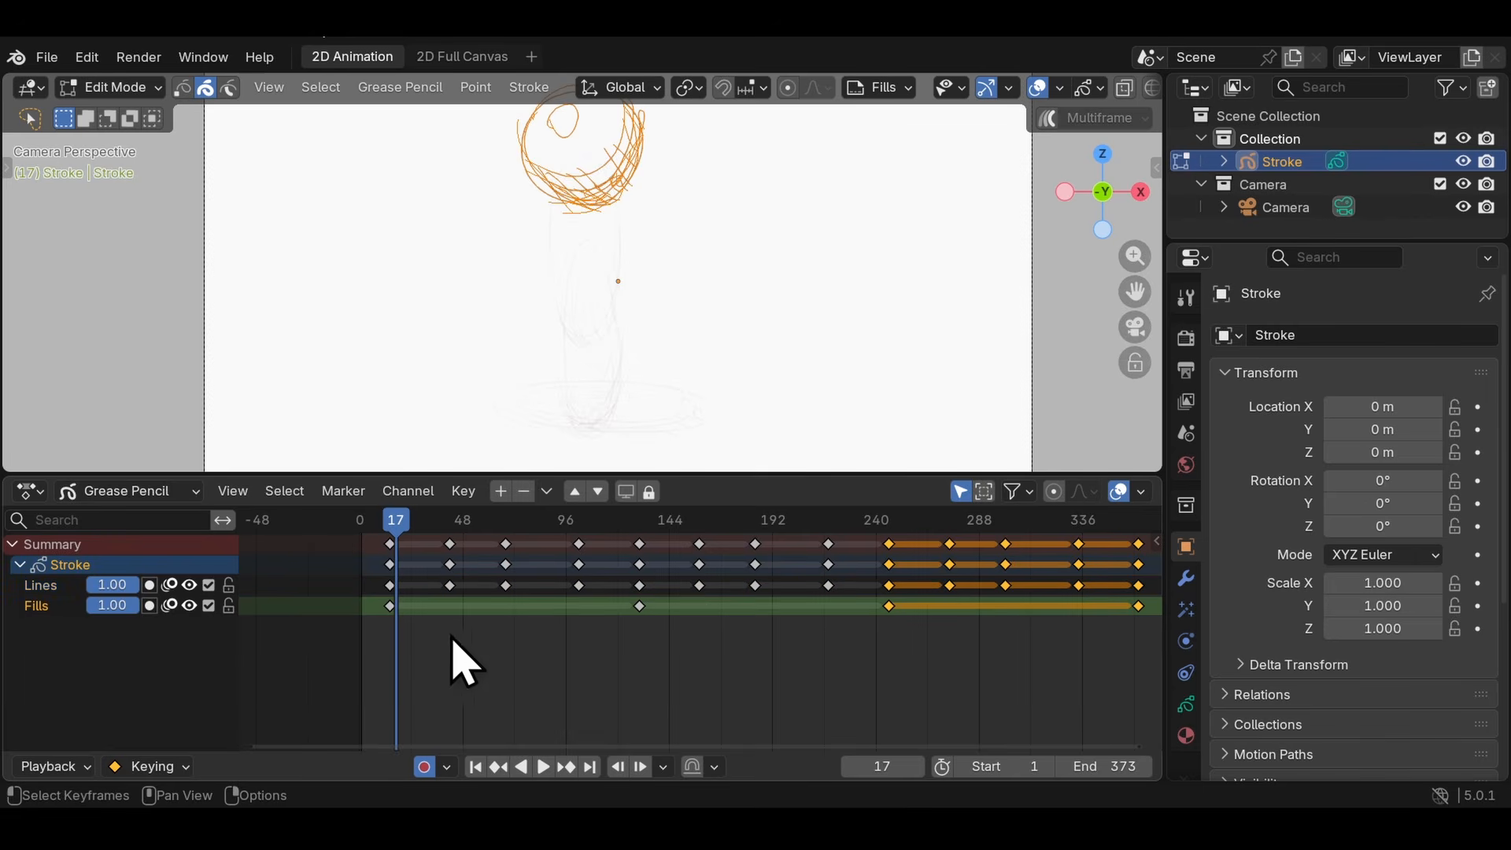
key("x")
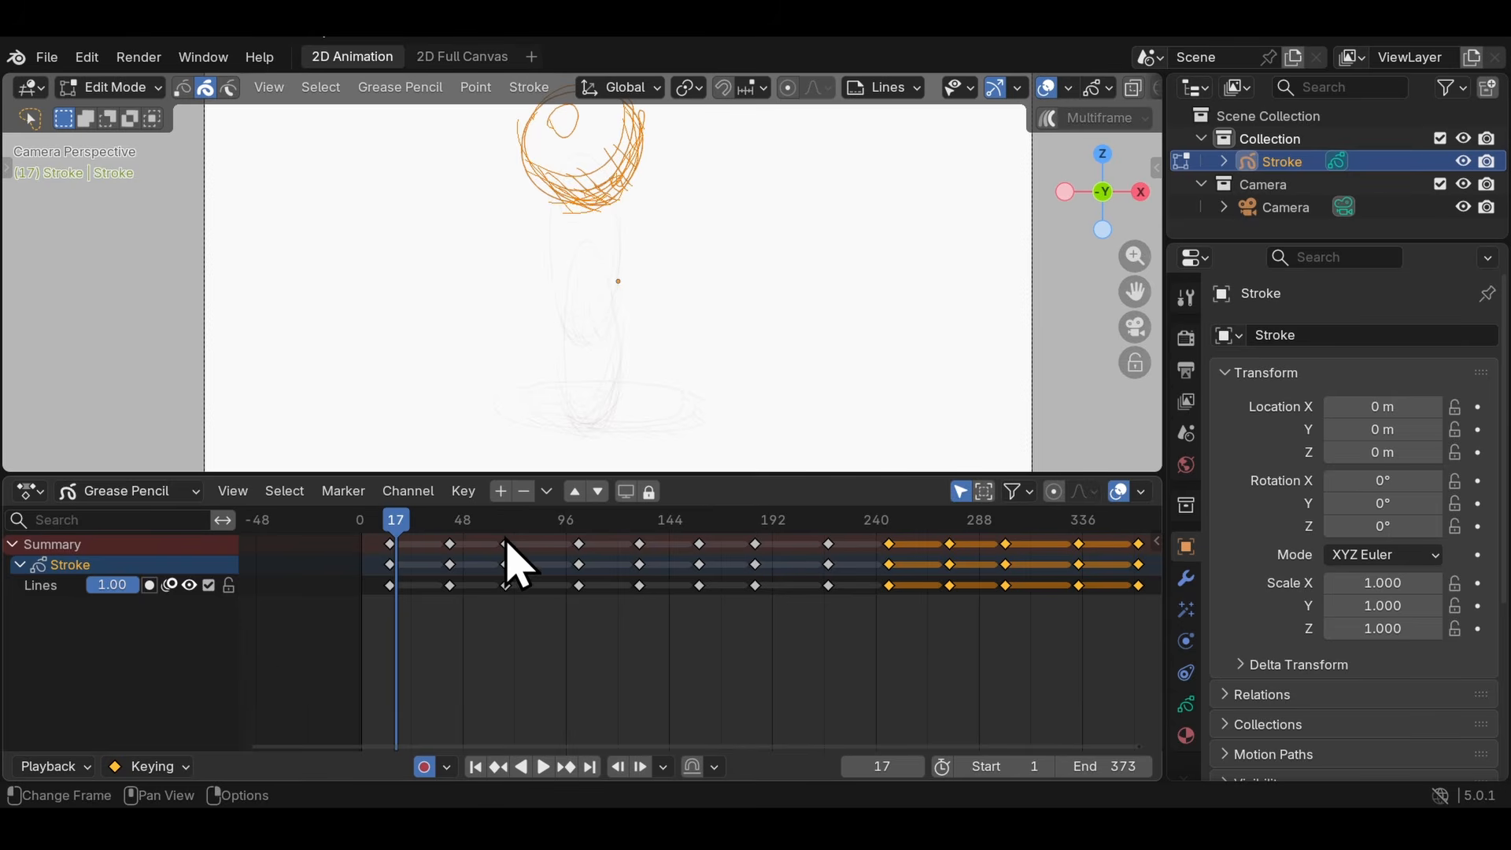
- Rename the Lines layer to Roughs and add a new Grease Pencil layer named Linework
mouse_move(415, 522)
left_mouse_down()
mouse_move(989, 543)
mouse_move(516, 543)
left_mouse_up()
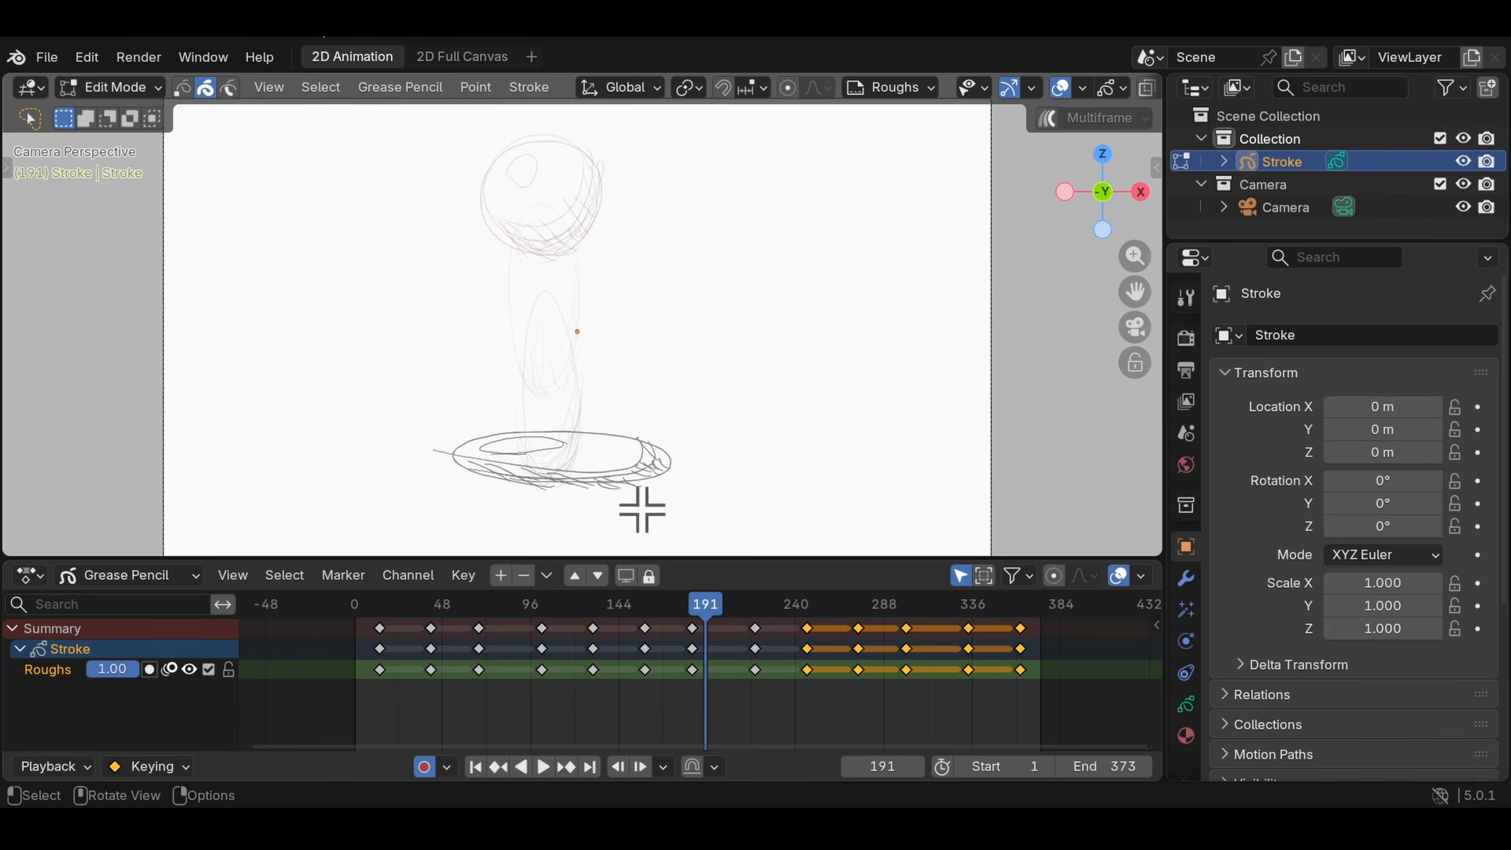
left_click(370, 701)
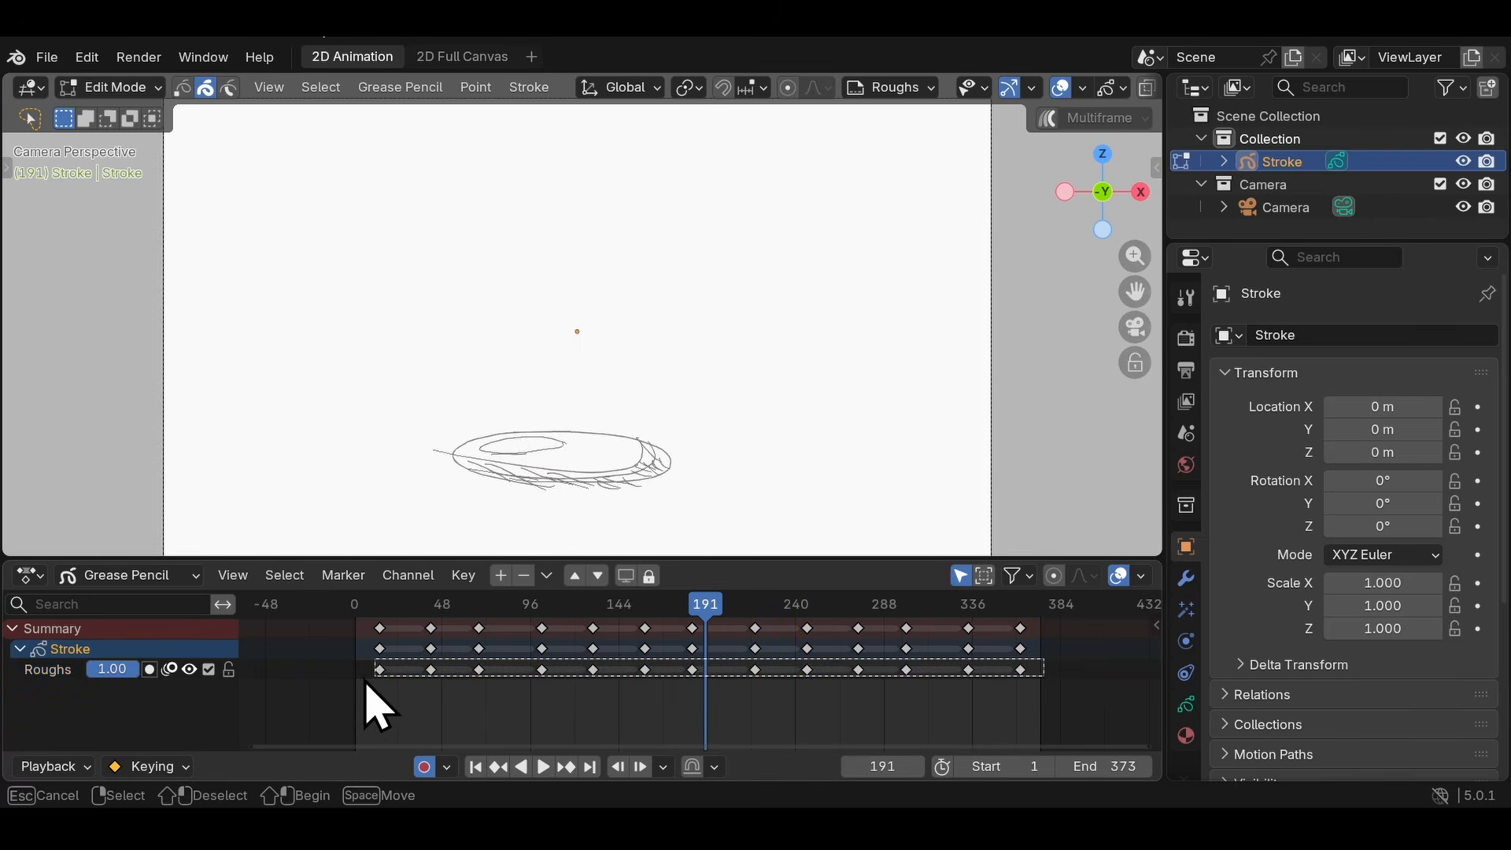
key("a")
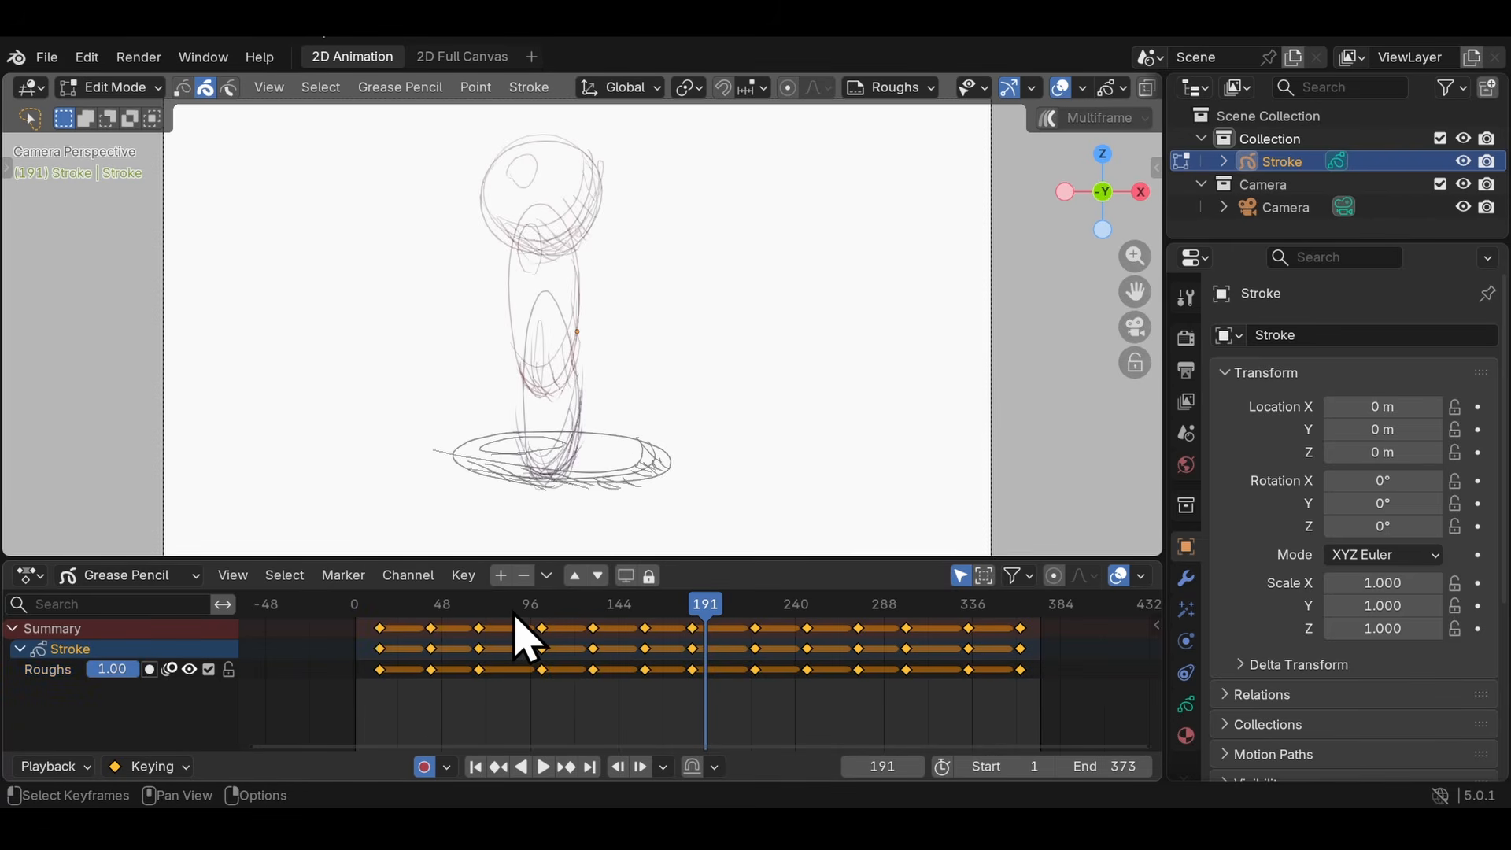
left_click(501, 575)
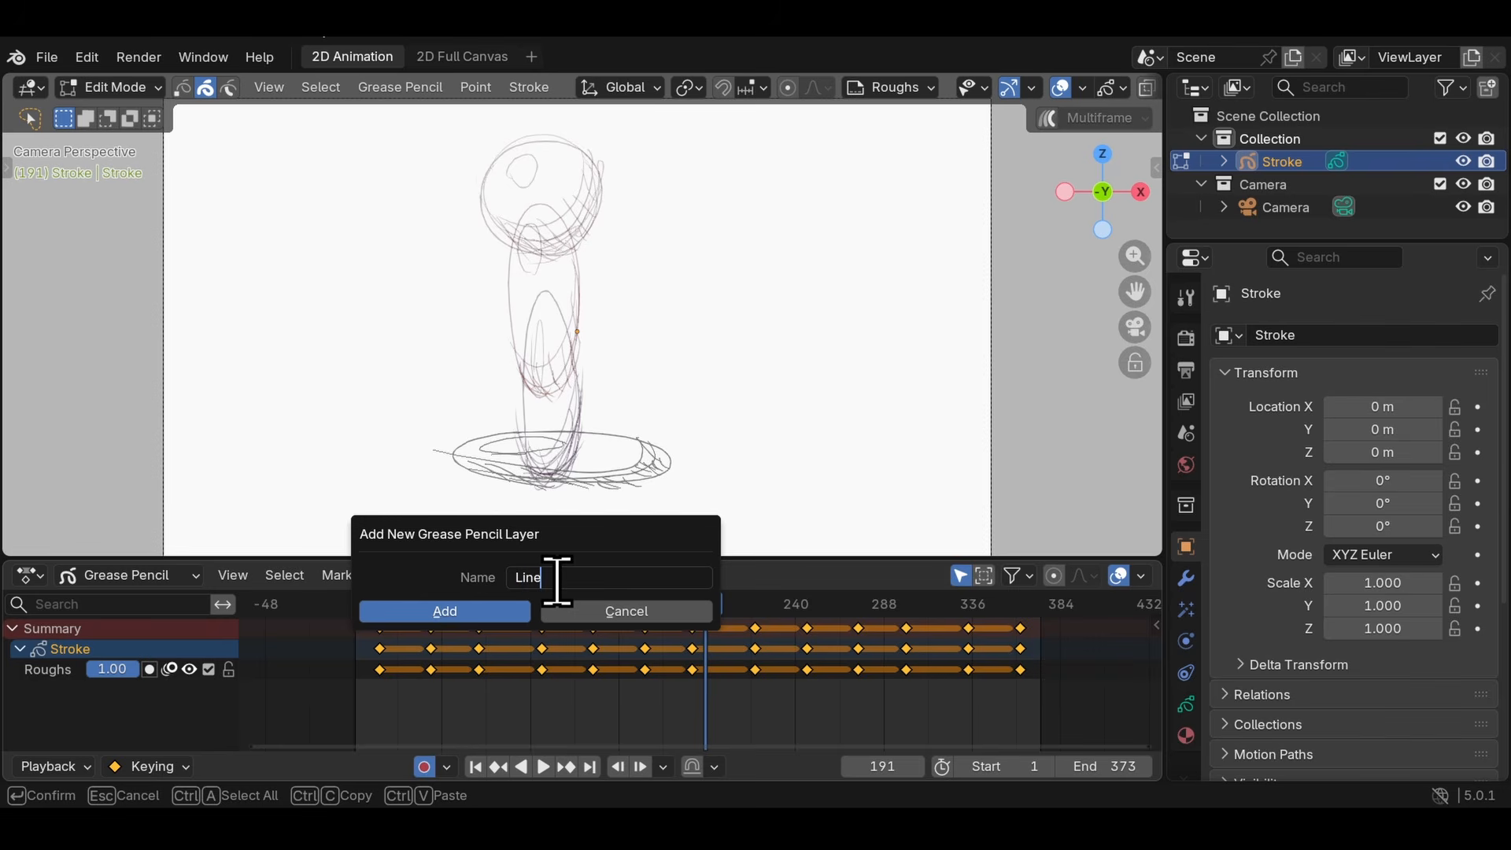
key("Return")
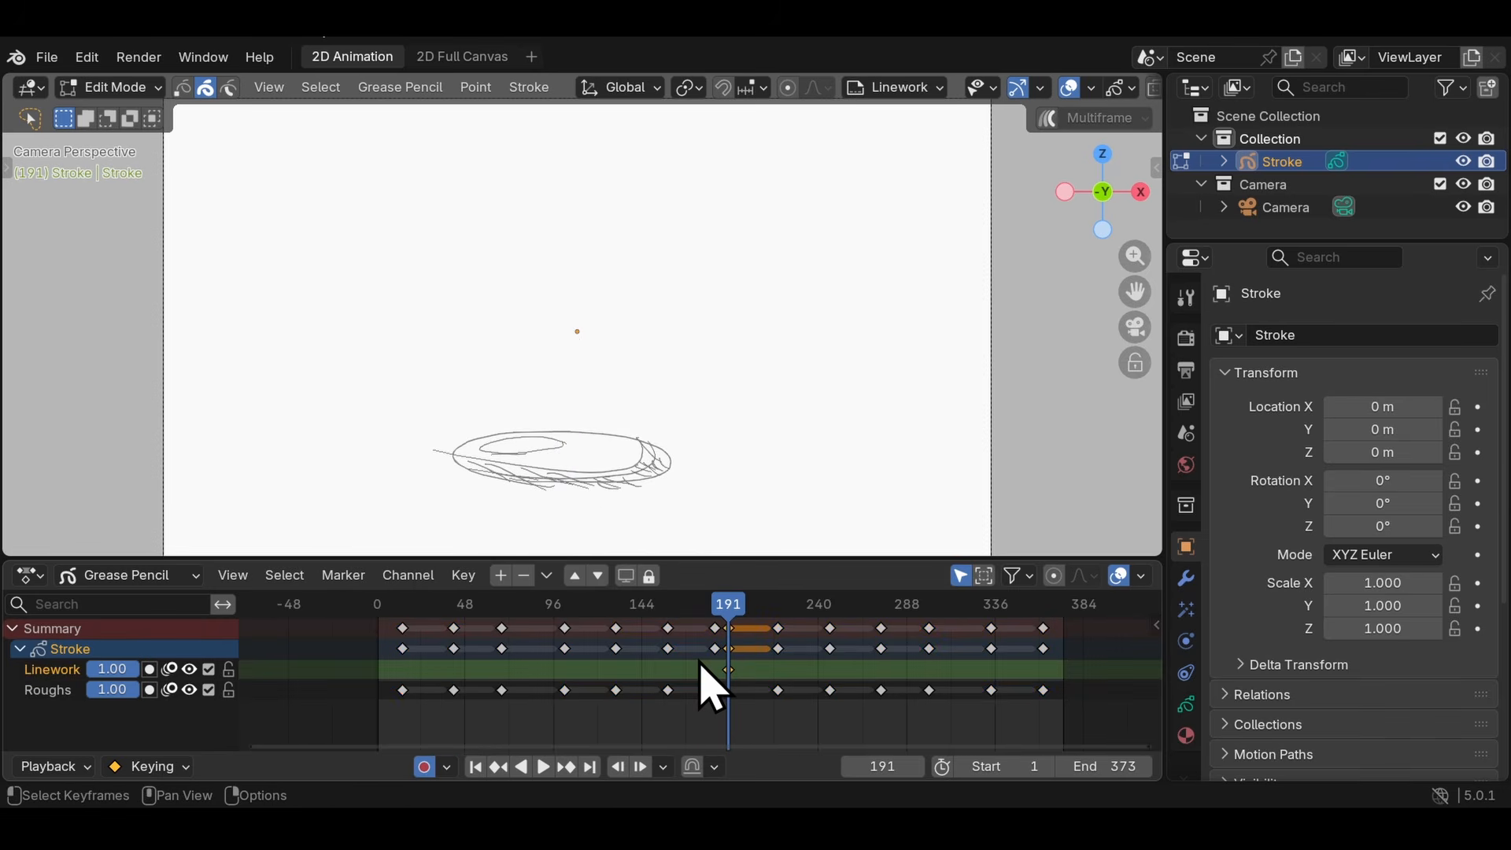
- Insert a keyframe on the Linework layer at frame 191 and move it before the animation's start, to about frame -68
left_click(705, 665)
left_click(732, 671)
key("Delete")
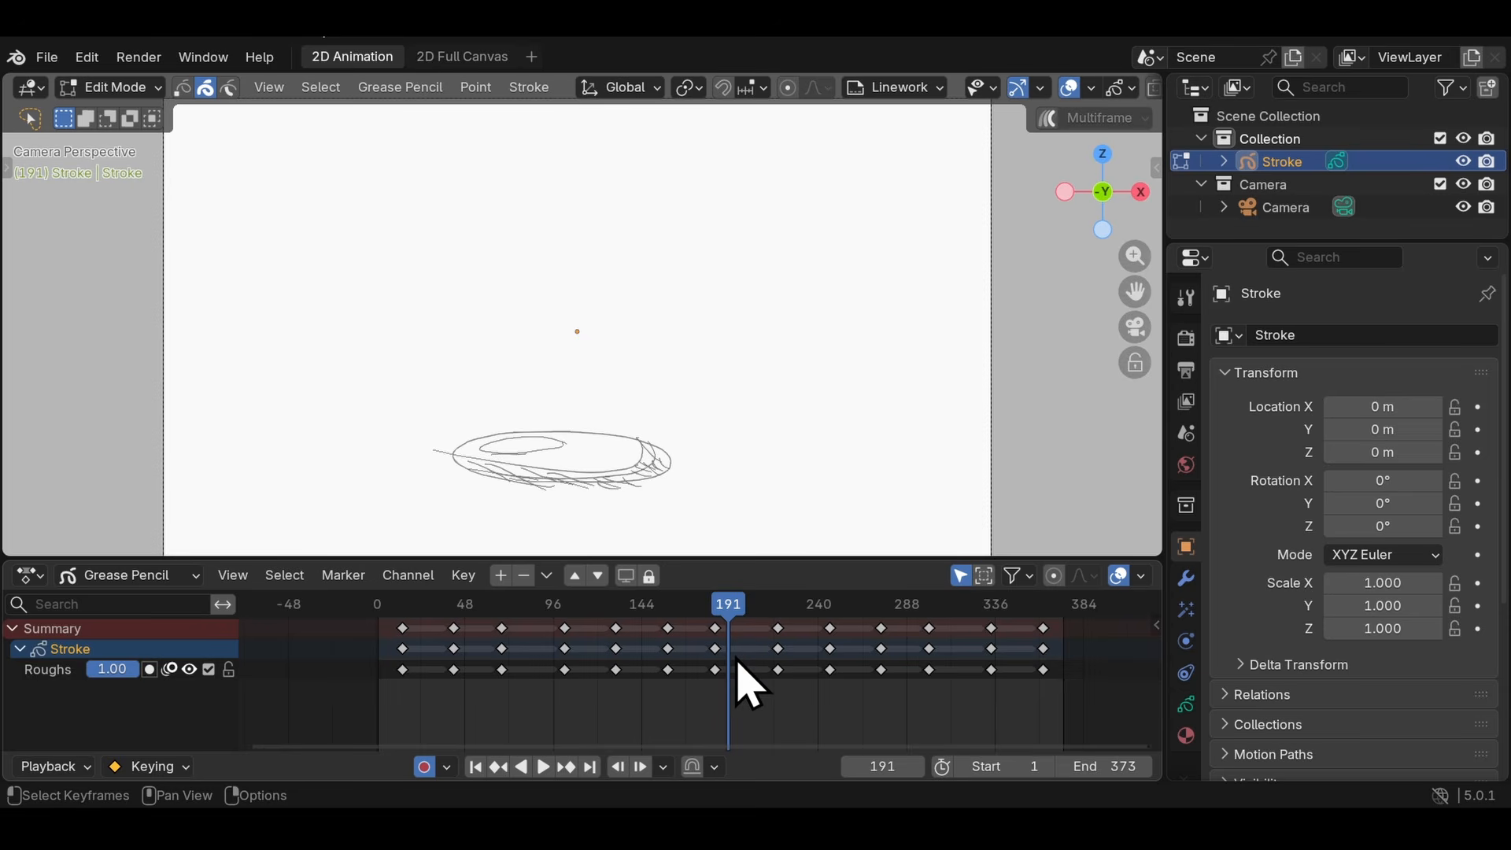
scroll(723, 673, "down", 3)
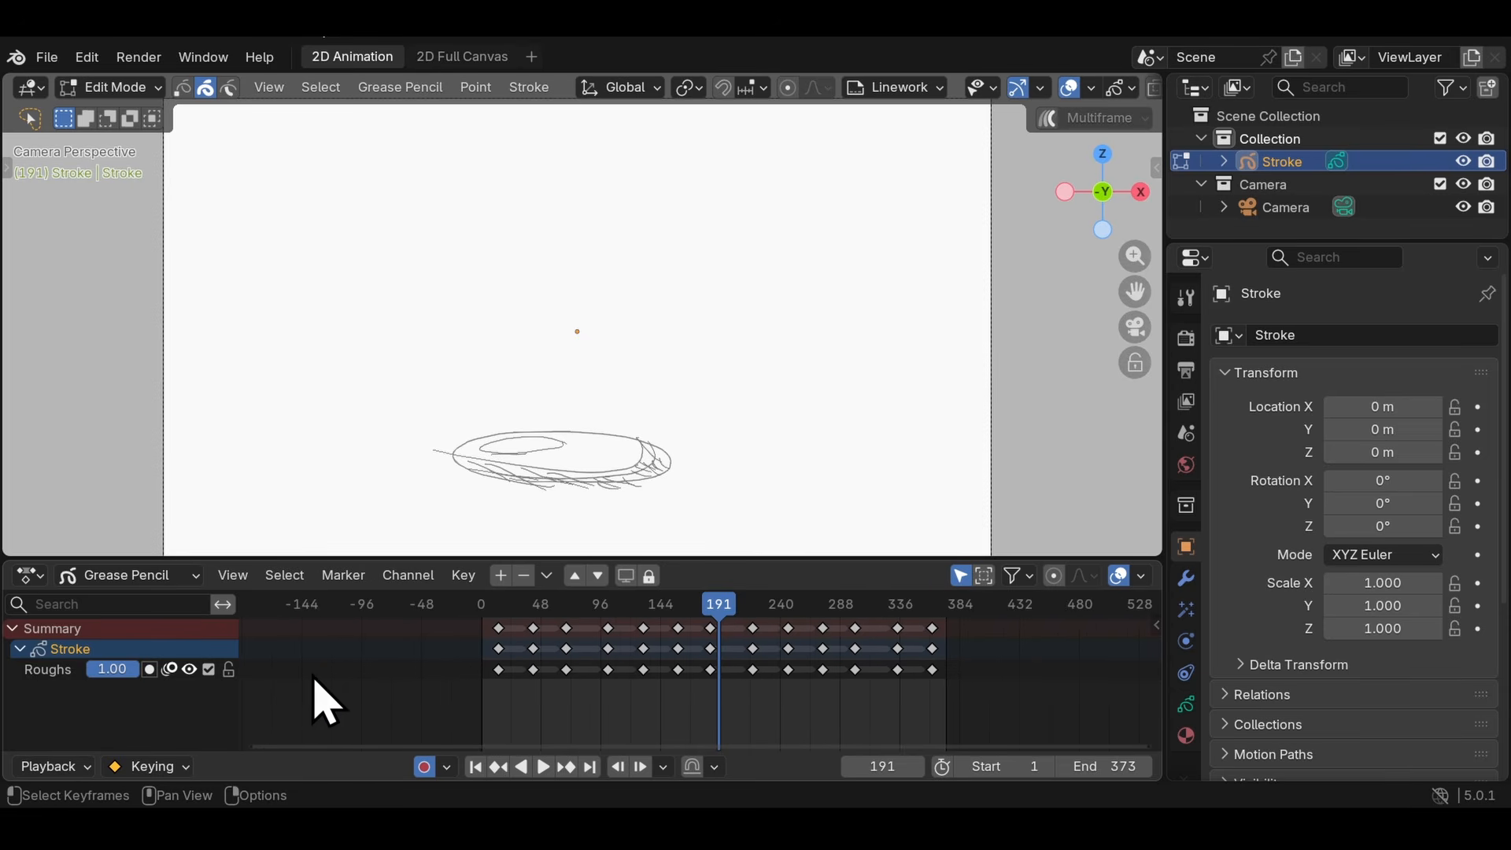
scroll(768, 650, "up", 2)
key("i")
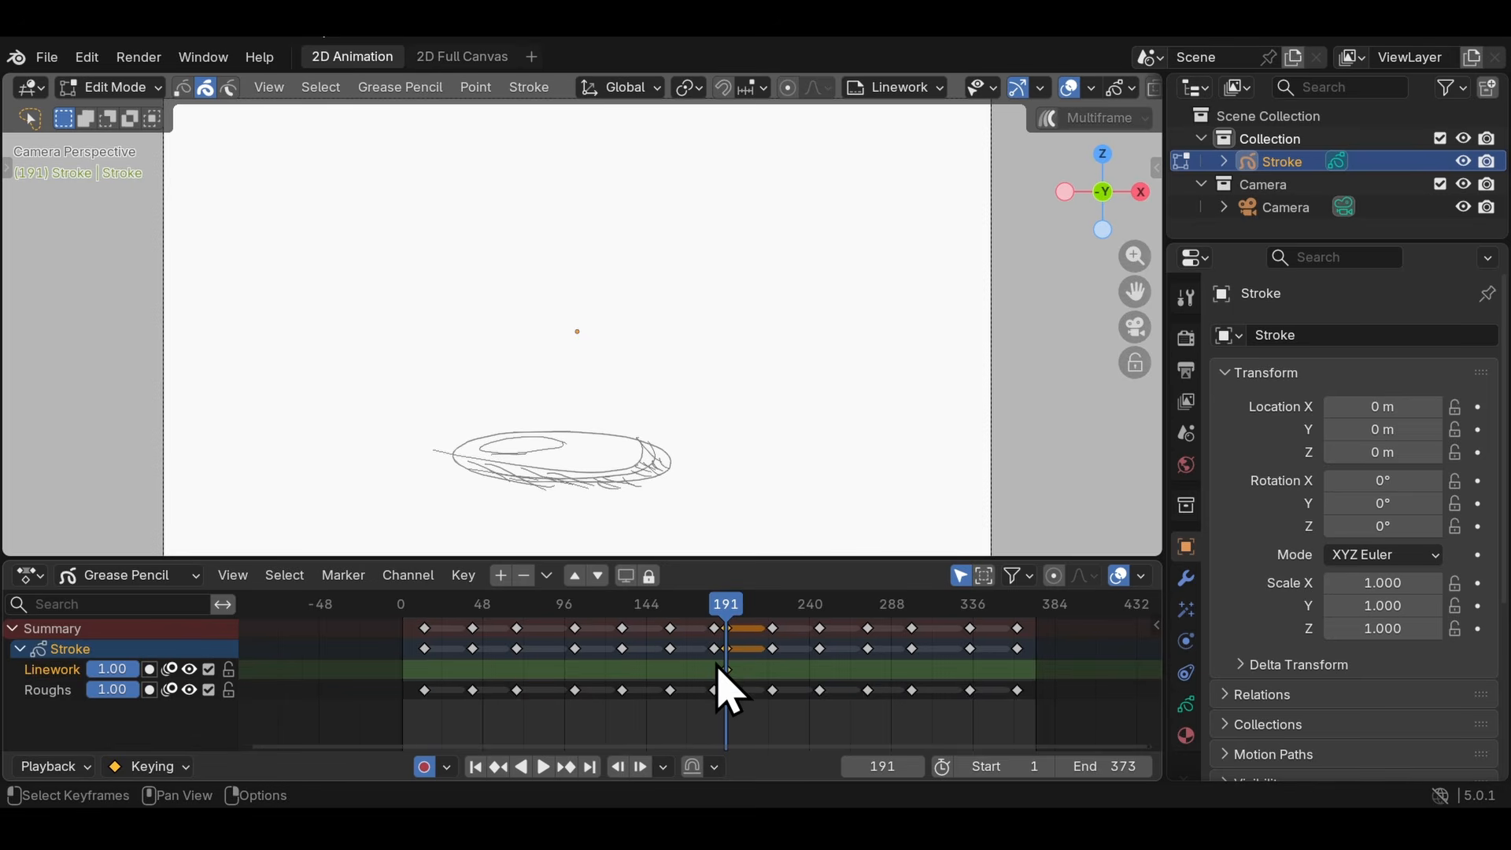
key("g")
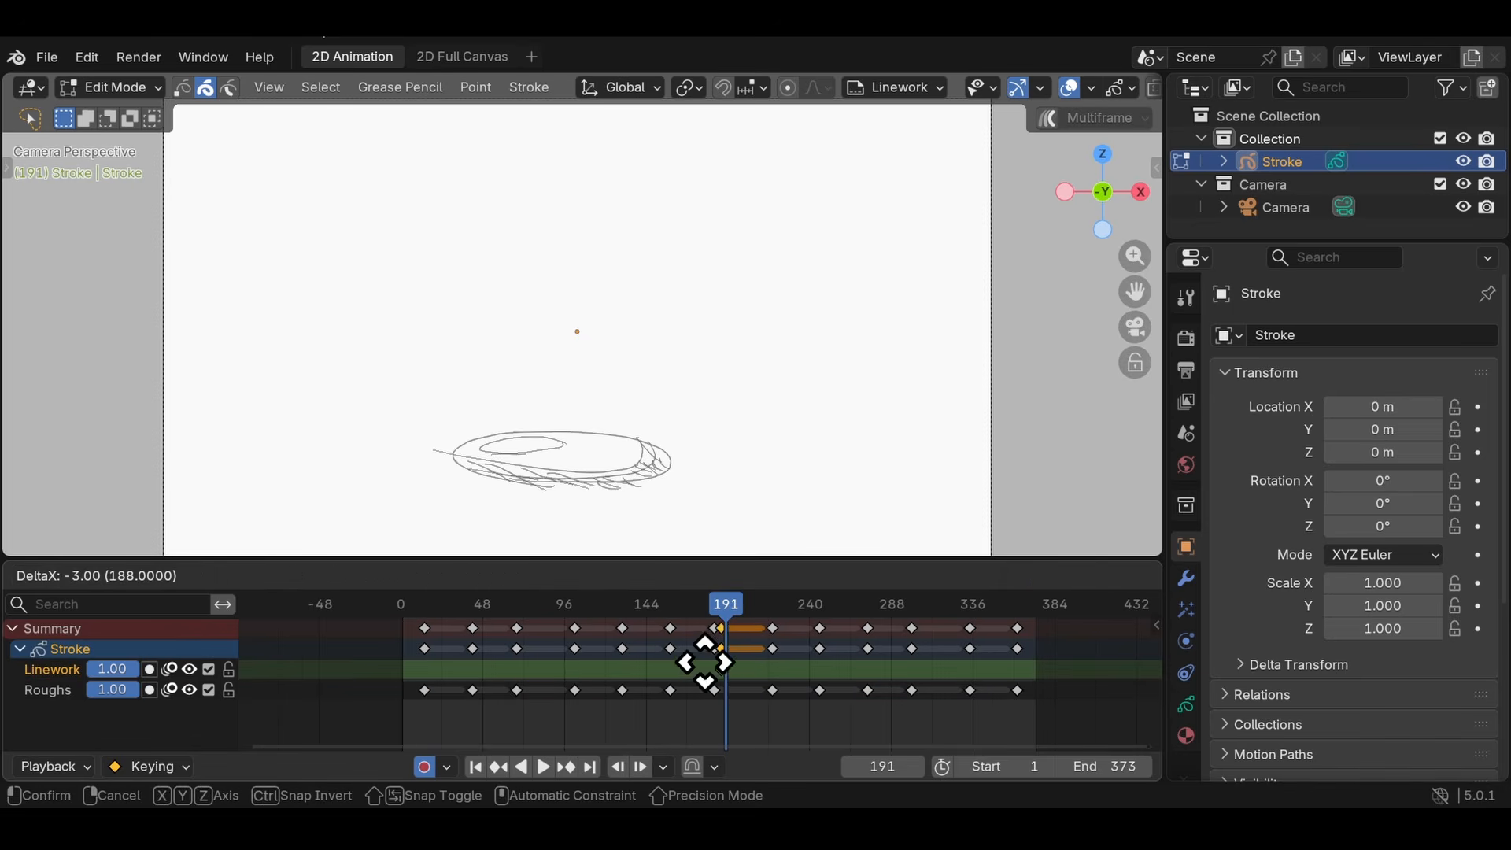
left_click(303, 692)
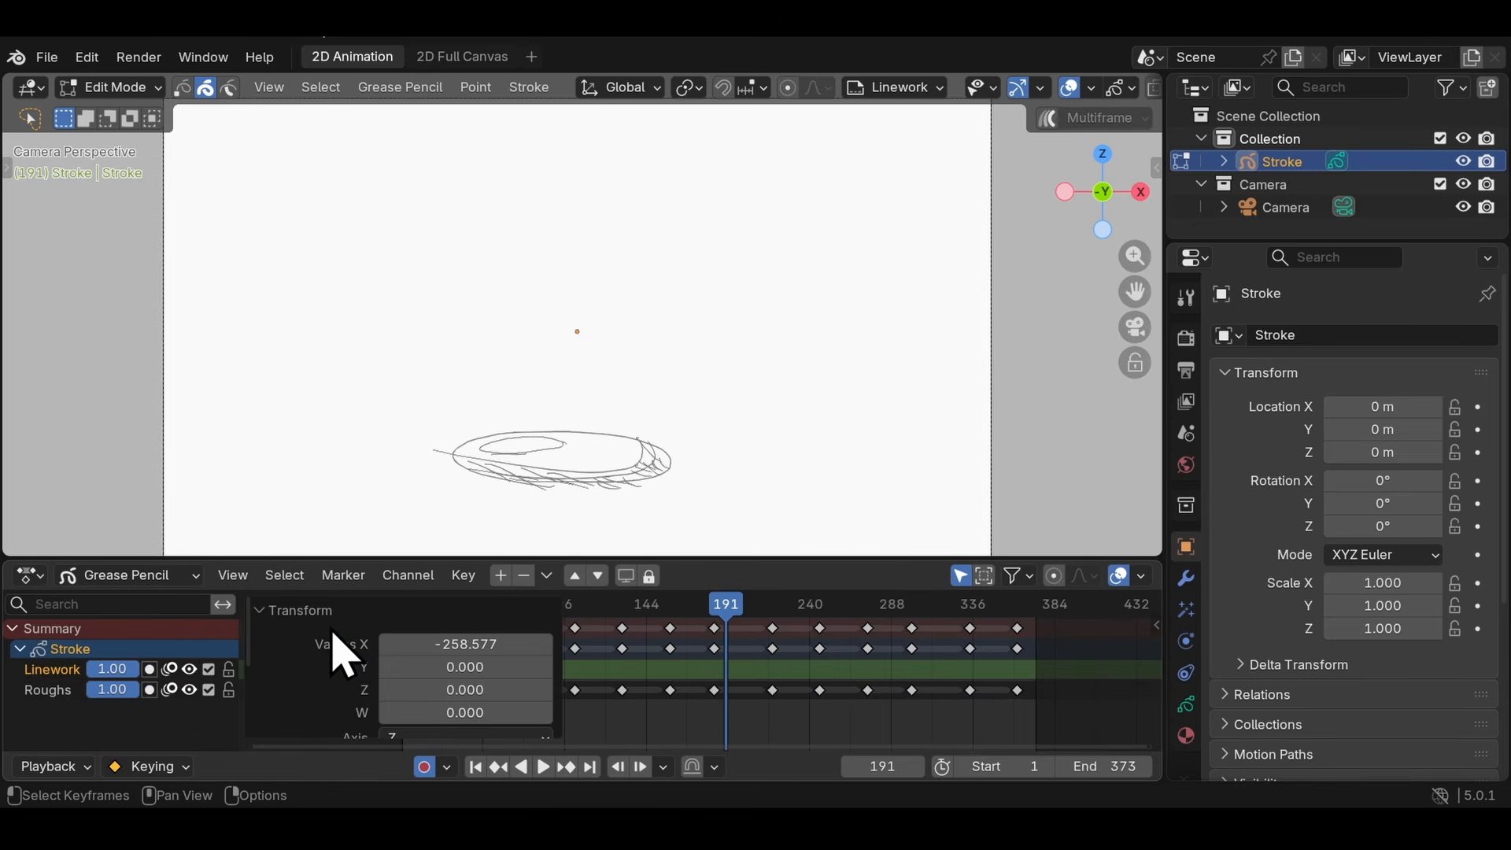
- Copy all Roughs keyframes and paste them into the Linework layer starting at frame 14
left_click(721, 608)
left_click_drag(275, 602, 280, 589)
left_click_drag(1055, 662, 362, 695)
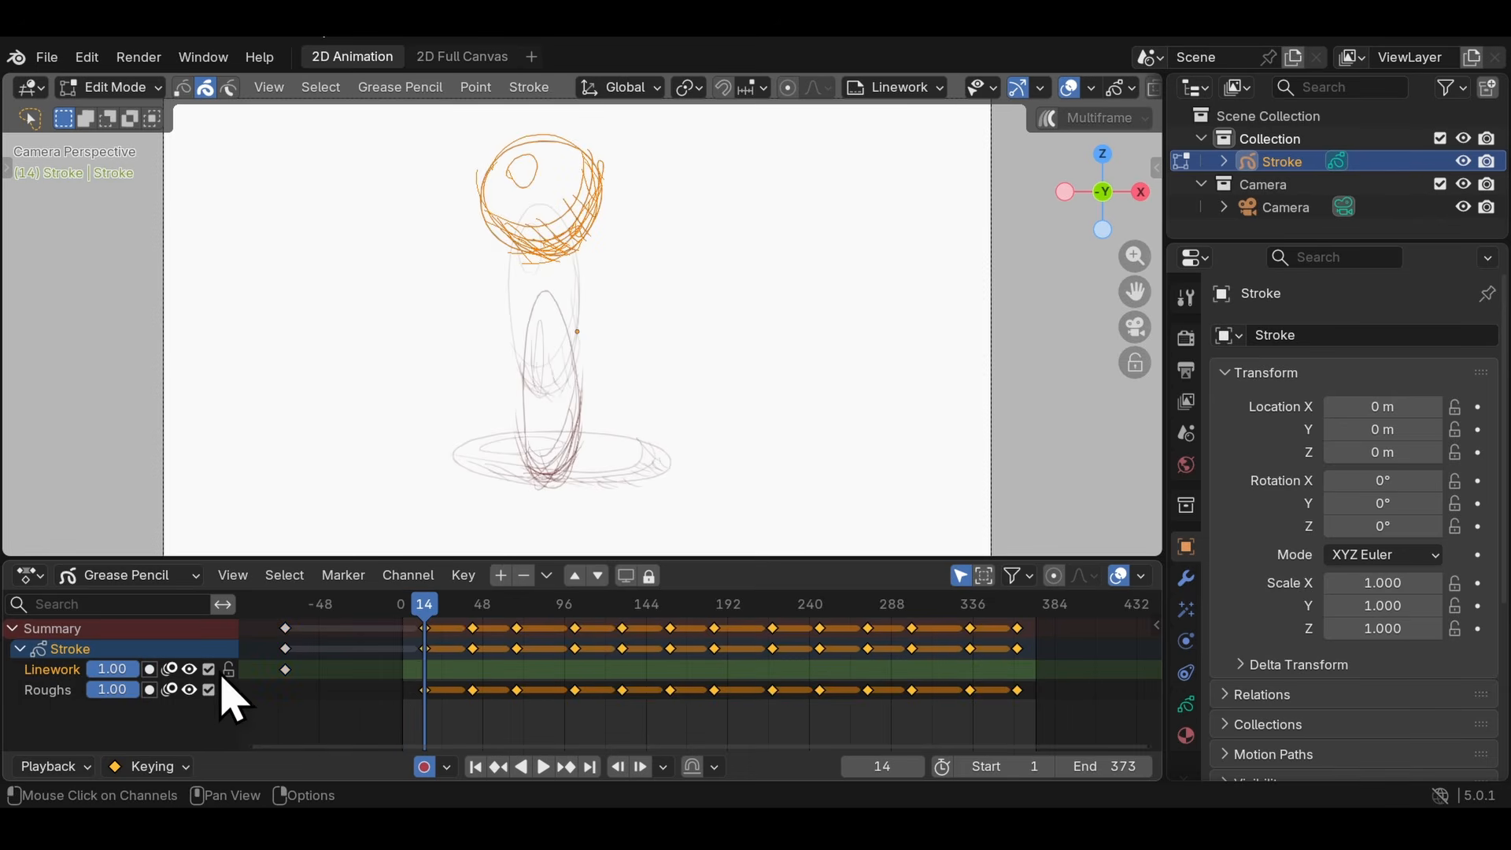
scroll(472, 646, "up", 5)
key("ctrl+v")
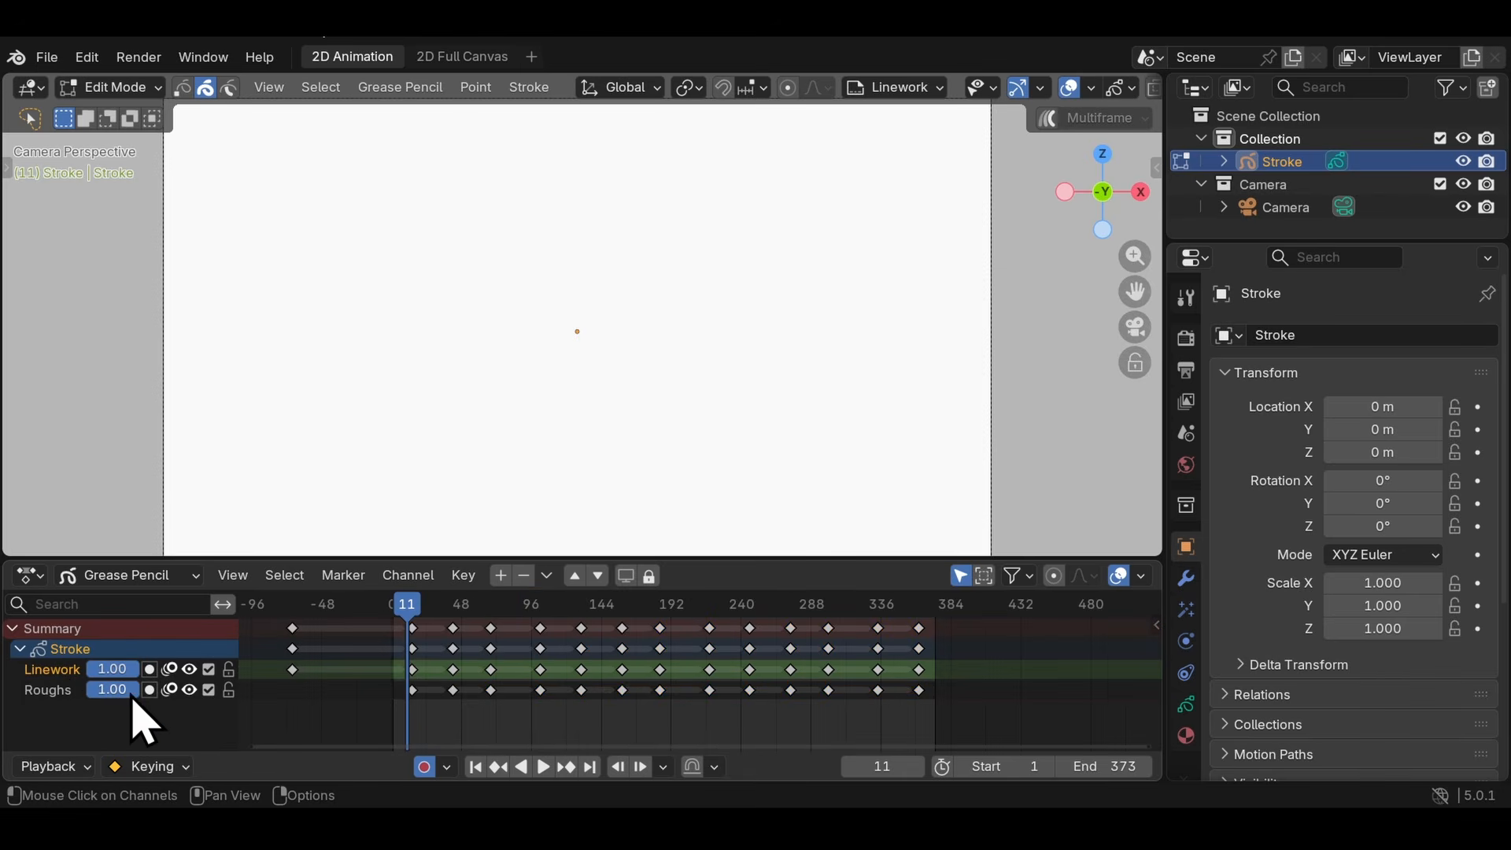
- Set the Roughs layer's opacity to 0.27 and lock the layer
left_click_drag(111, 691, 107, 691)
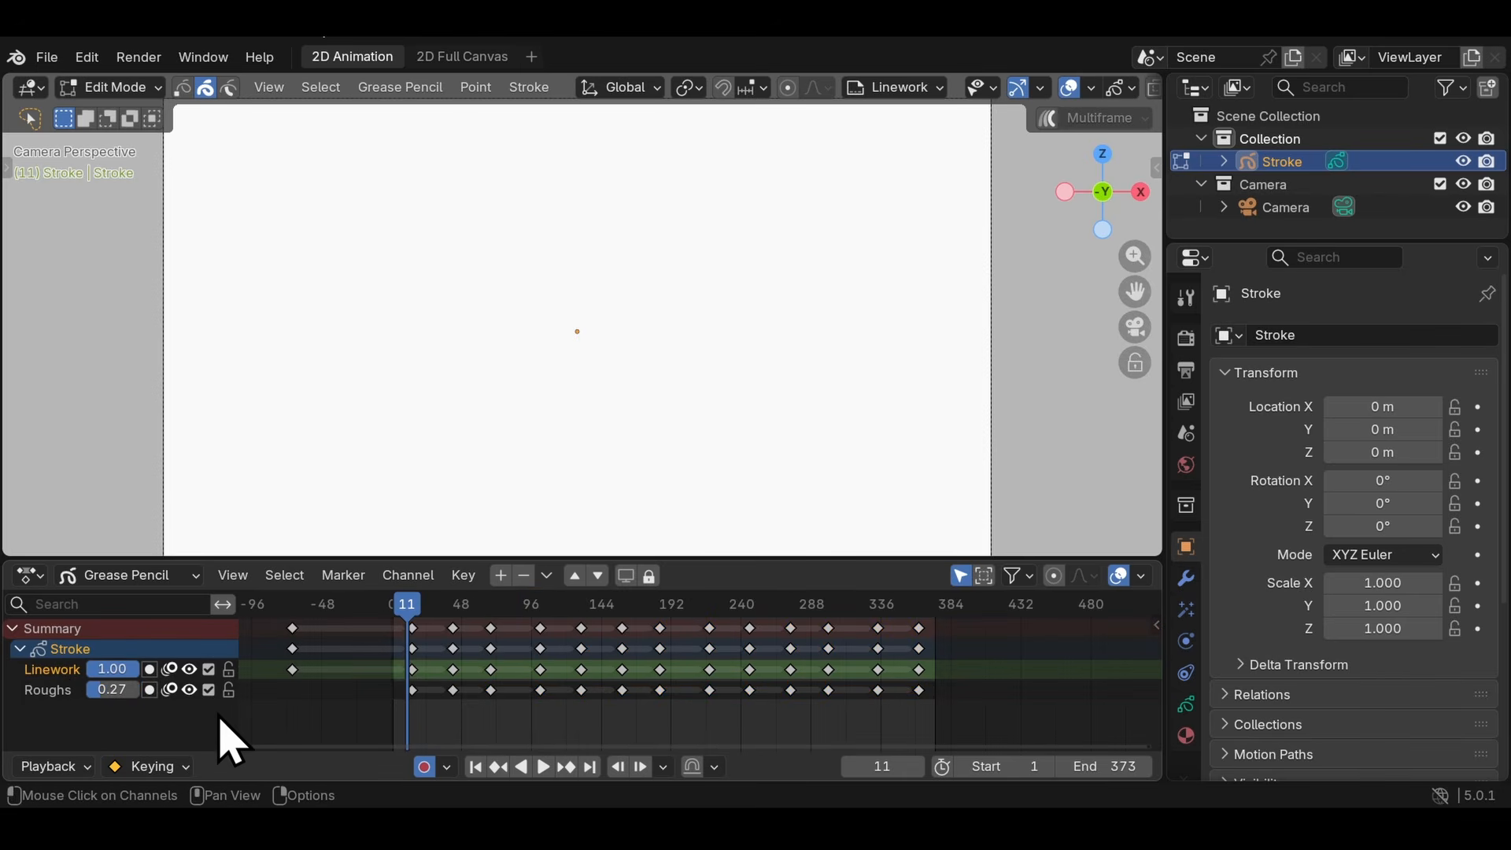
left_click(229, 691)
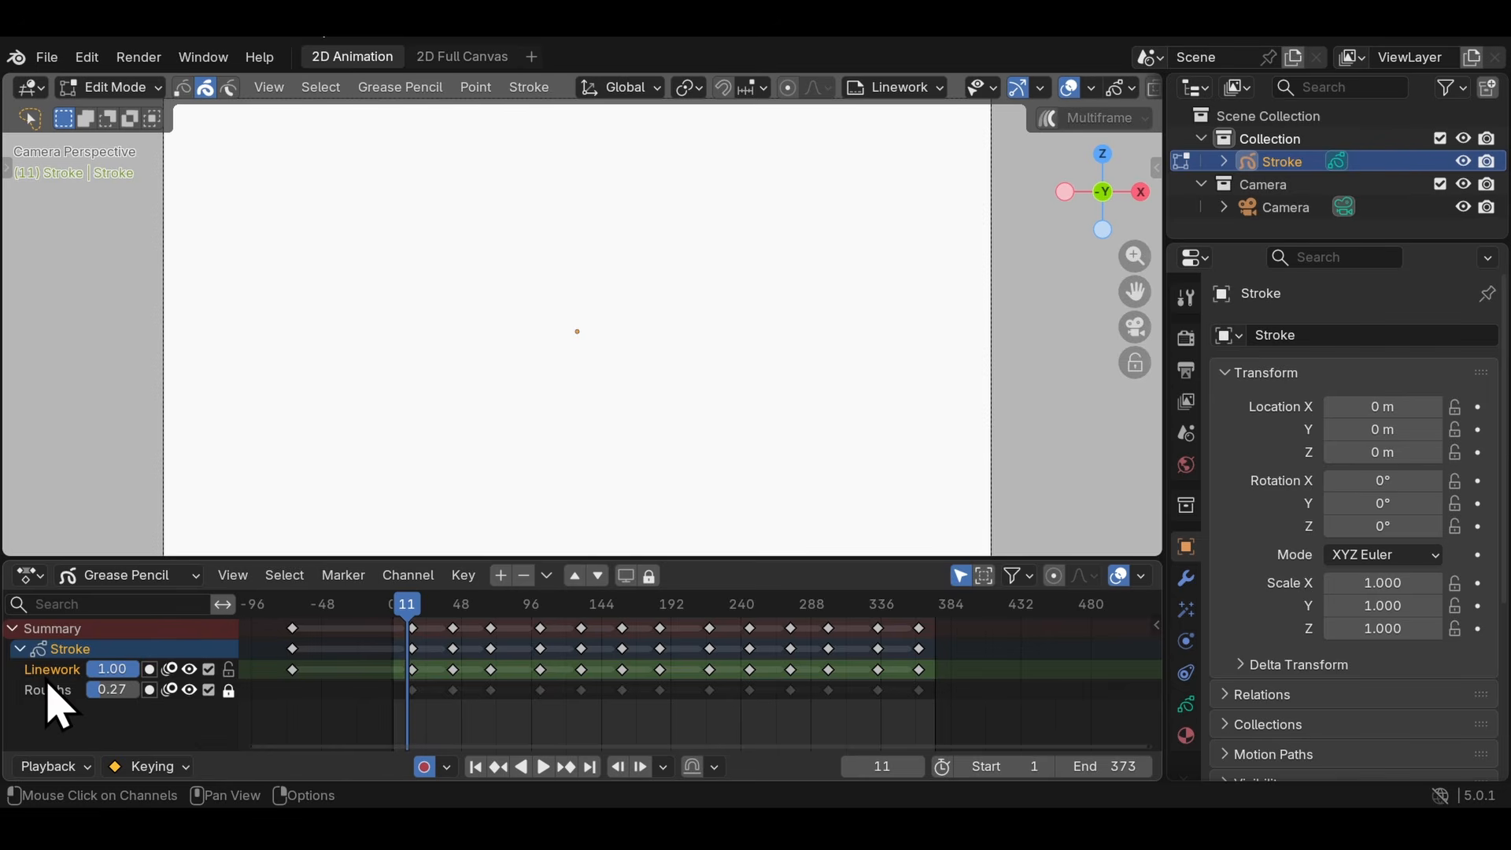
- Enable multiframe editing and delete the strokes from all Linework keyframes from frame 14 onward, leaving blank drawings
mouse_move(412, 604)
left_mouse_down()
mouse_move(731, 606)
mouse_move(412, 607)
left_mouse_up()
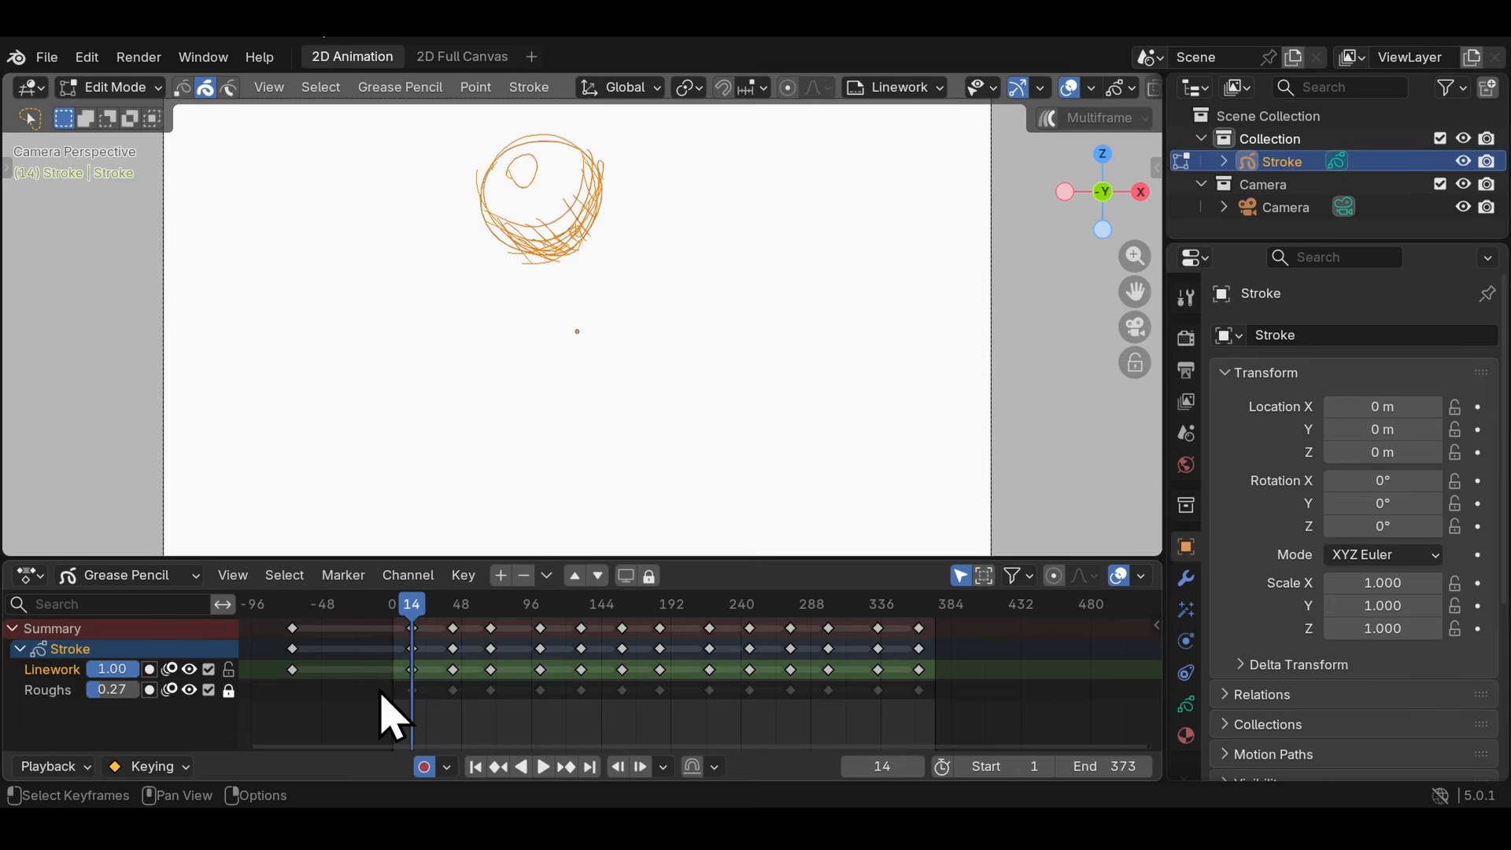
left_click(1051, 121)
left_click_drag(971, 658, 362, 682)
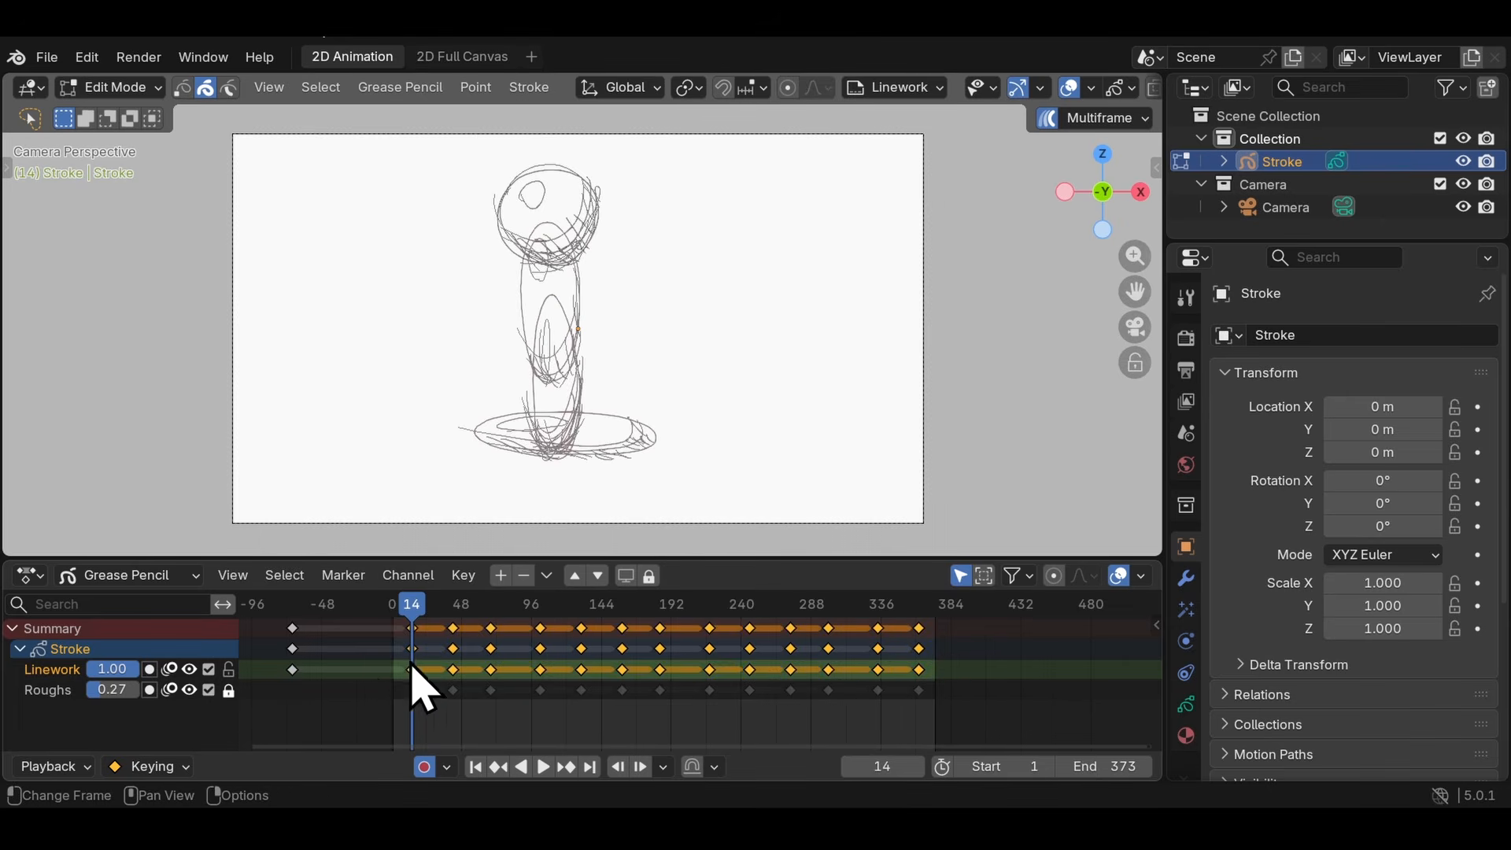
mouse_move(405, 168)
left_mouse_down()
mouse_move(787, 239)
mouse_move(475, 182)
mouse_move(516, 243)
left_mouse_up()
key("x")
left_click(520, 248)
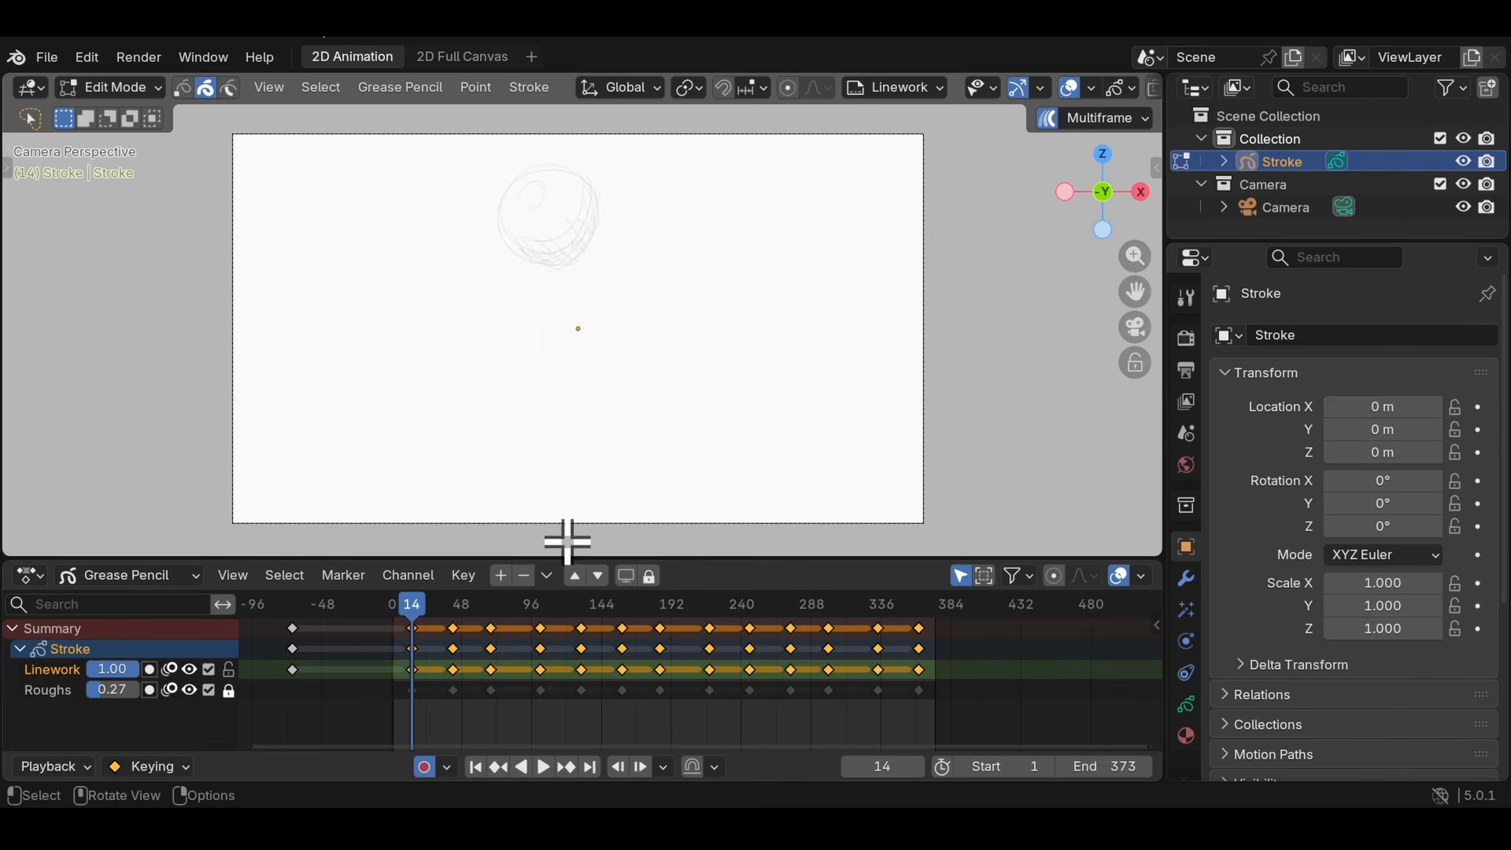
mouse_move(796, 610)
left_mouse_down()
mouse_move(887, 617)
mouse_move(557, 591)
mouse_move(777, 605)
mouse_move(405, 622)
mouse_move(417, 610)
left_mouse_up()
- Switch to Draw Mode and choose the Ink Pen brush
left_click(126, 88)
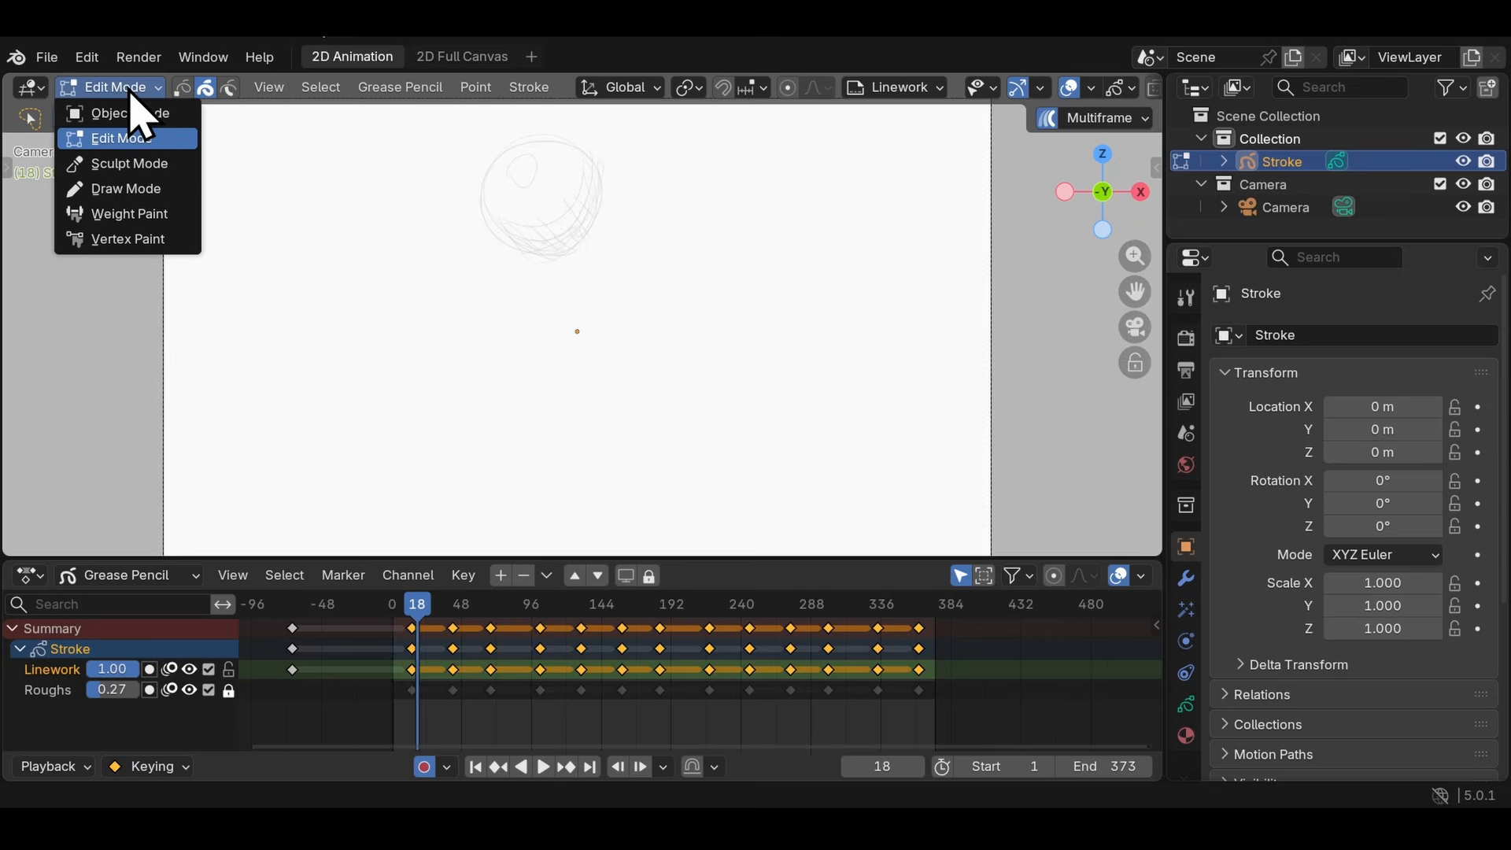
left_click(135, 188)
left_click(110, 118)
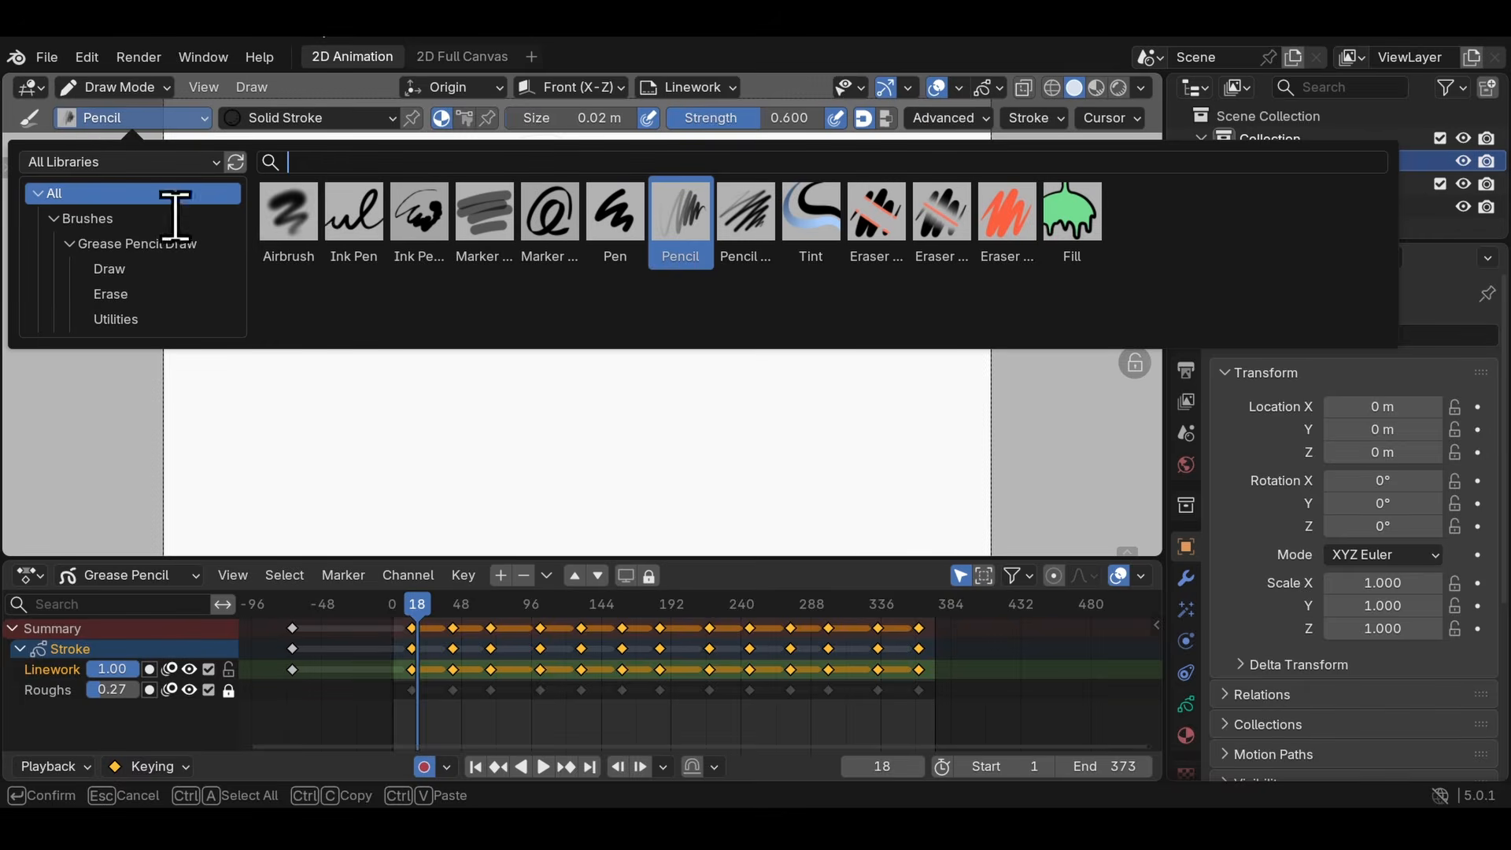
left_click(360, 230)
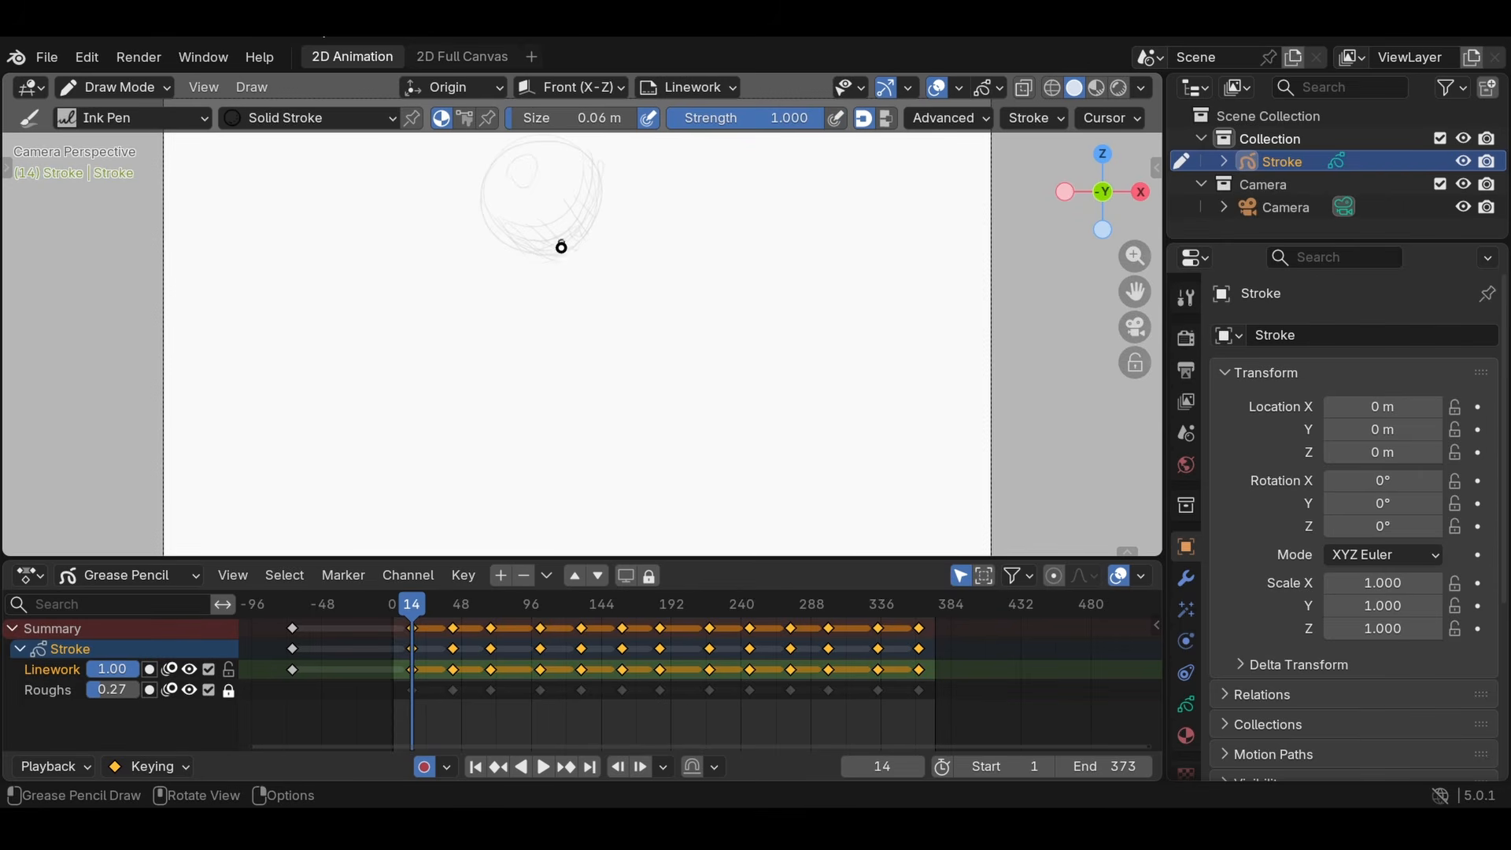
- Try tracing the ball's outline on the Linework drawings at frames 14 and 42 with multiframe still enabled
key("Up")
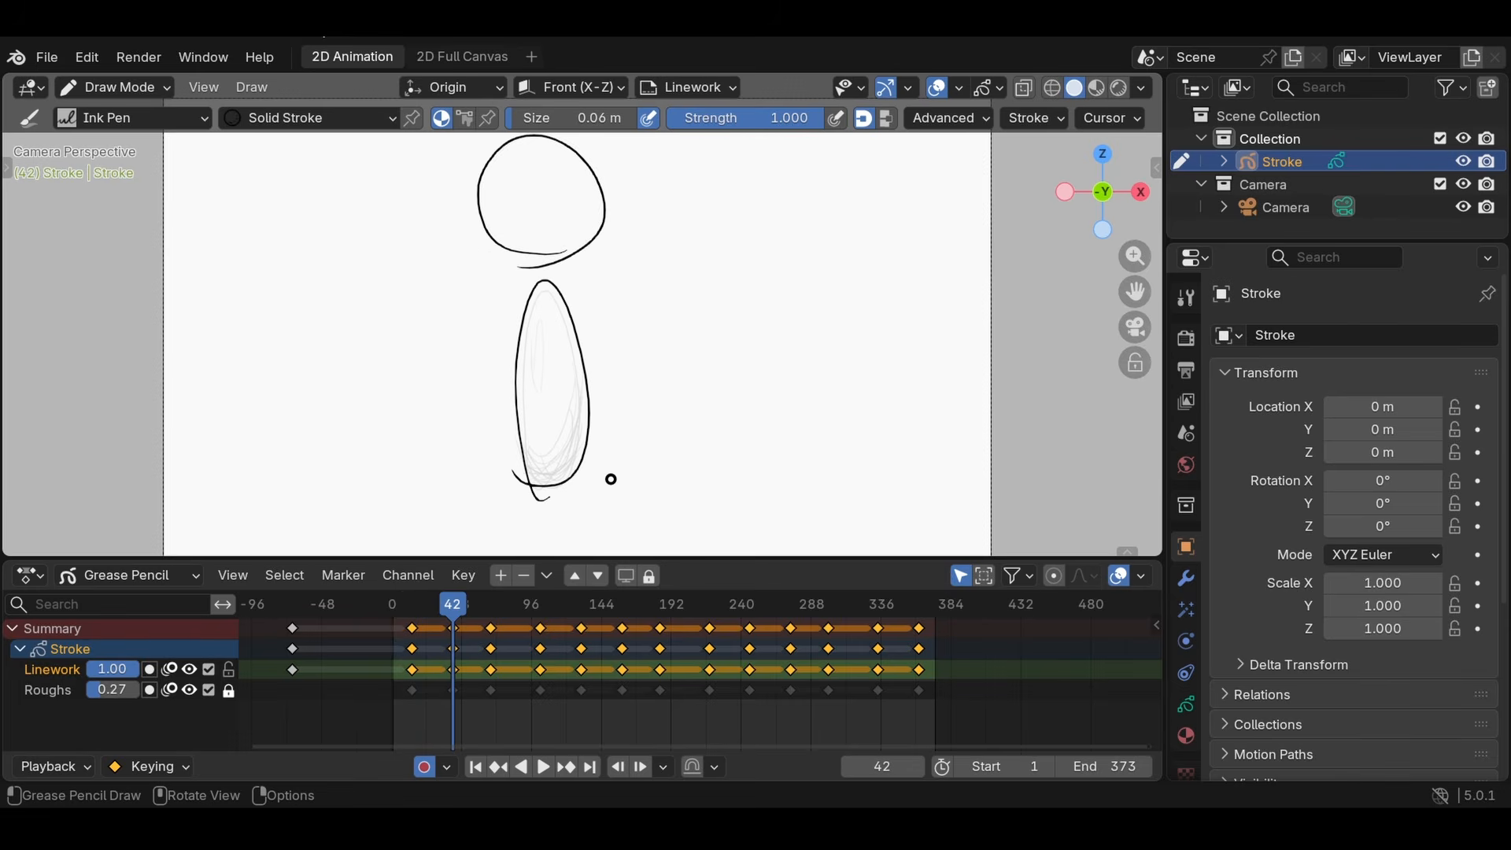
key("Up")
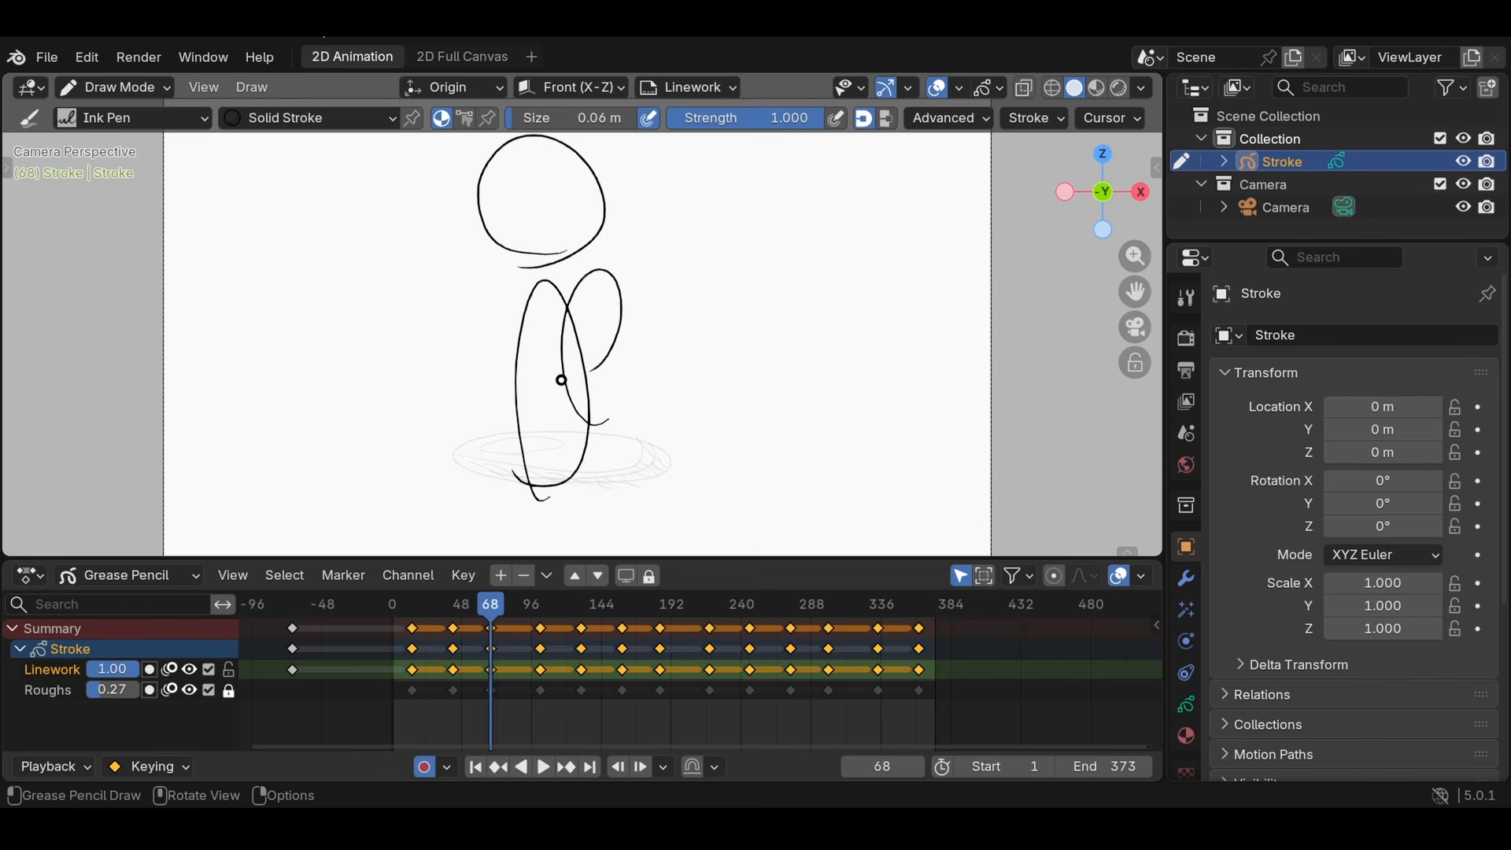
key("Down")
key("Down")
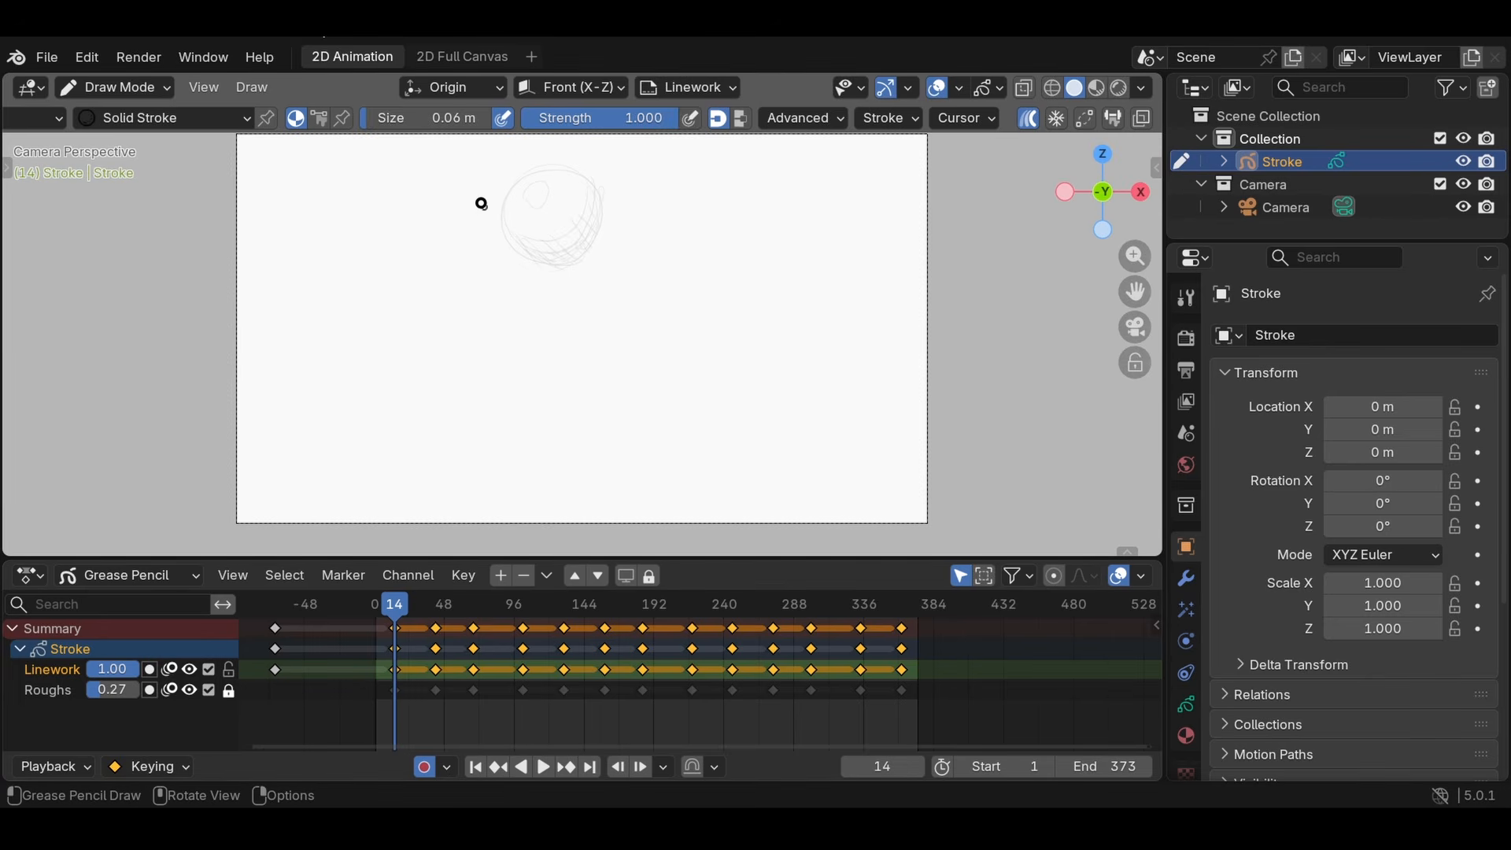
- Draw a near-vertical test line with multiframe enabled at frame 14 and check it across the timeline
left_click_drag(478, 198, 490, 403)
mouse_move(425, 653)
left_mouse_down()
mouse_move(412, 633)
mouse_move(900, 658)
left_mouse_up()
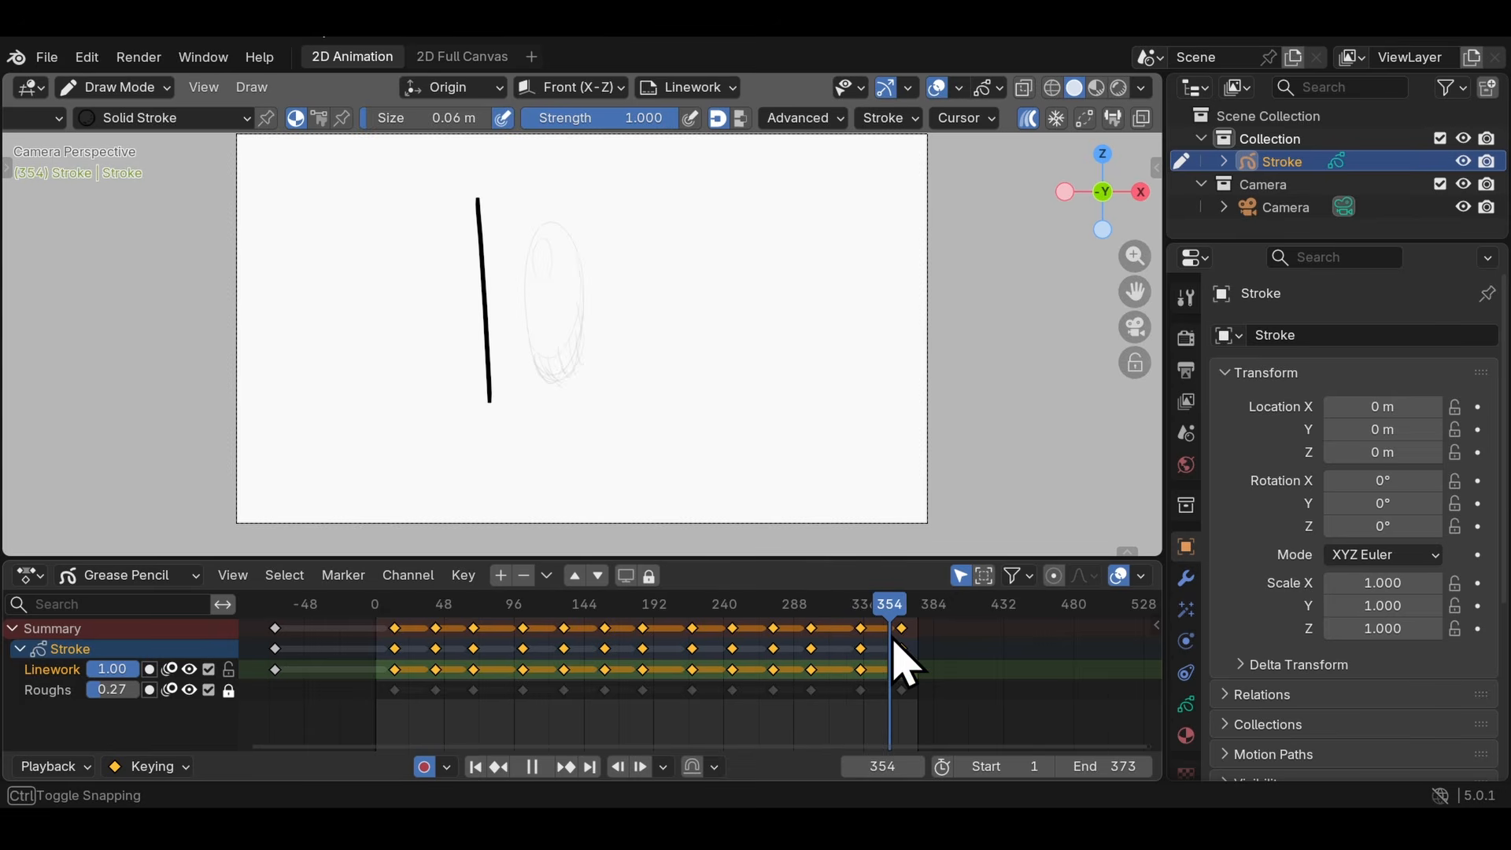
key("Escape")
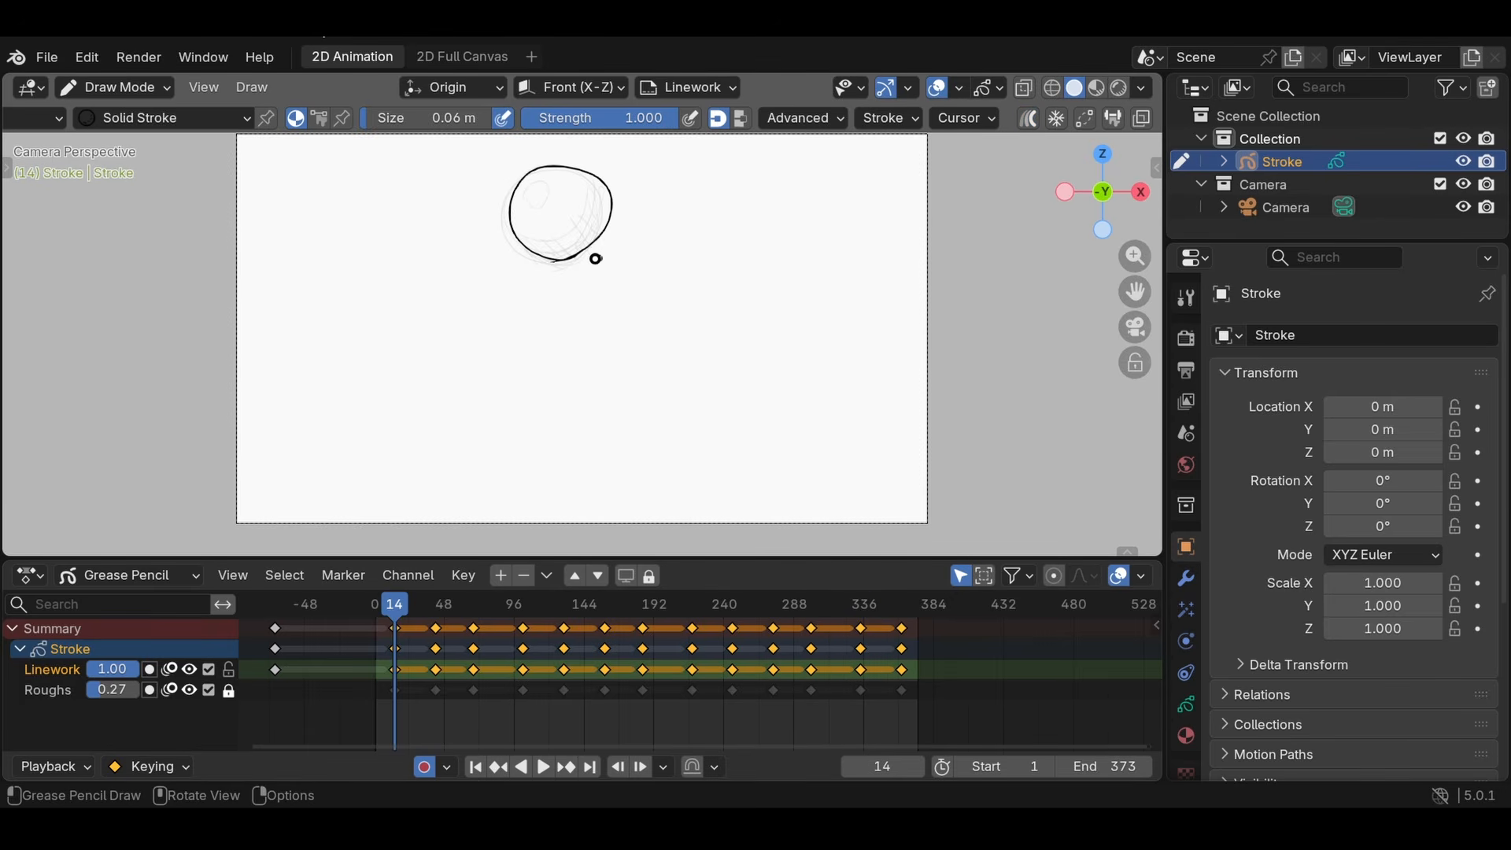
- With multiframe off, ink the ball's outline on the Linework layer at frames 14, 42, 68, 102 and 130
key("Up")
key("Up")
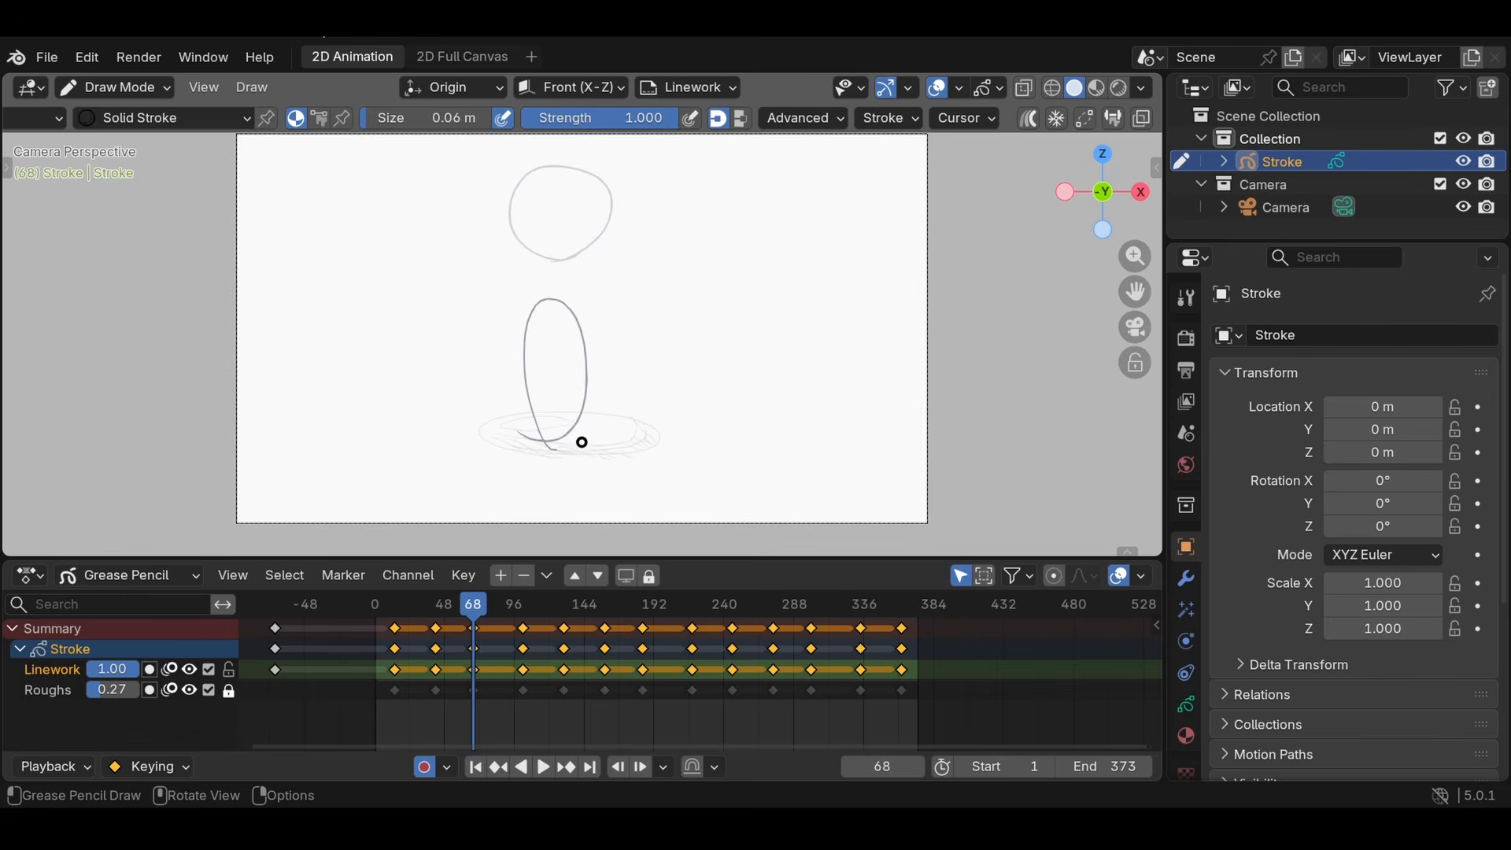
key("Up")
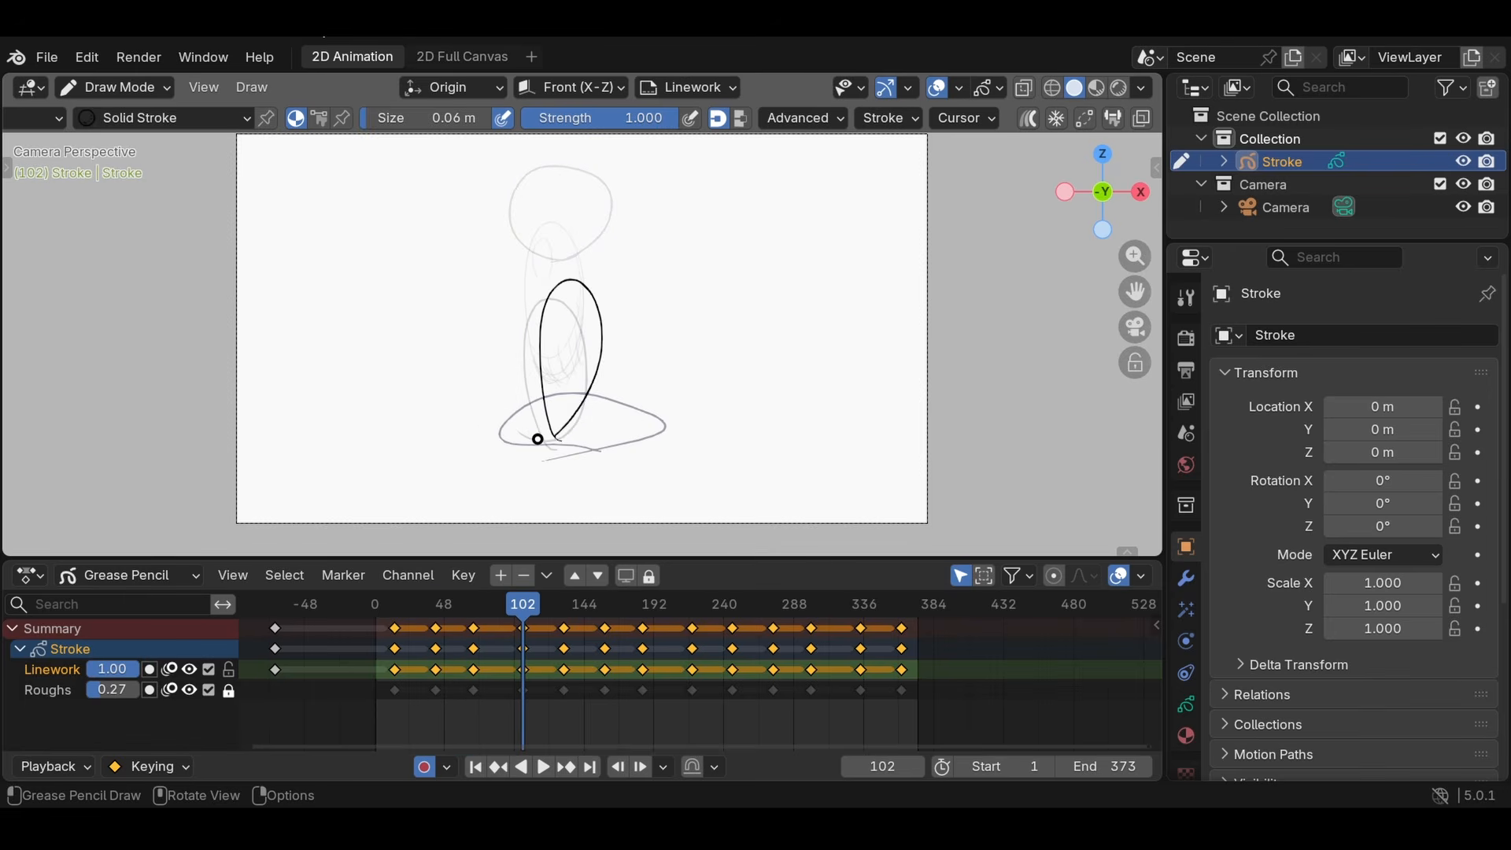
key("Up")
left_click_drag(592, 209, 533, 281)
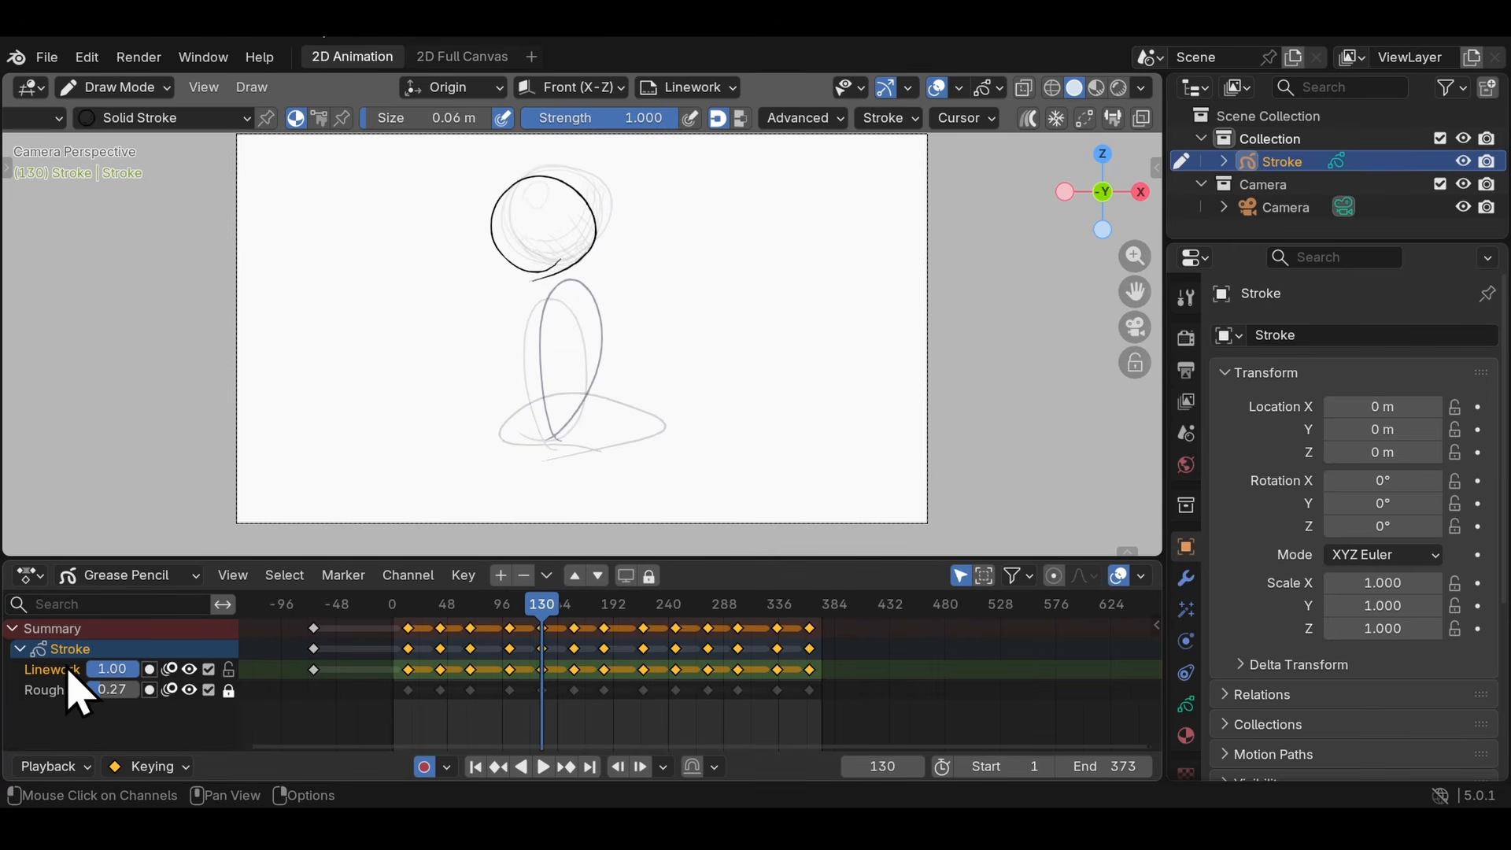
- Remove the Linework layer and set the Roughs layer's opacity back to 1.00
left_click(20, 649)
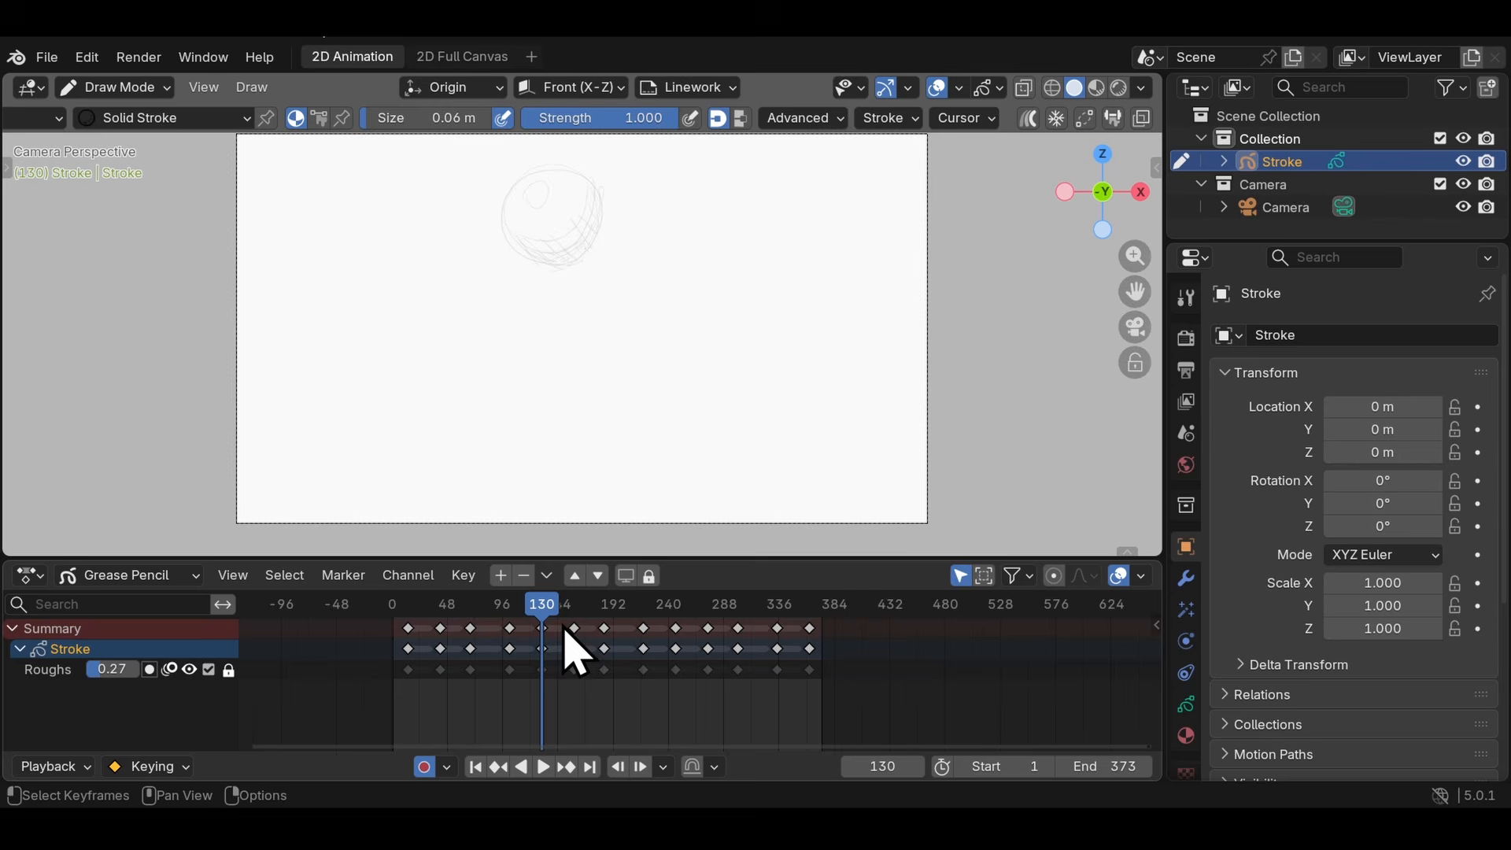
left_click_drag(534, 603, 679, 603)
left_click_drag(120, 675, 168, 675)
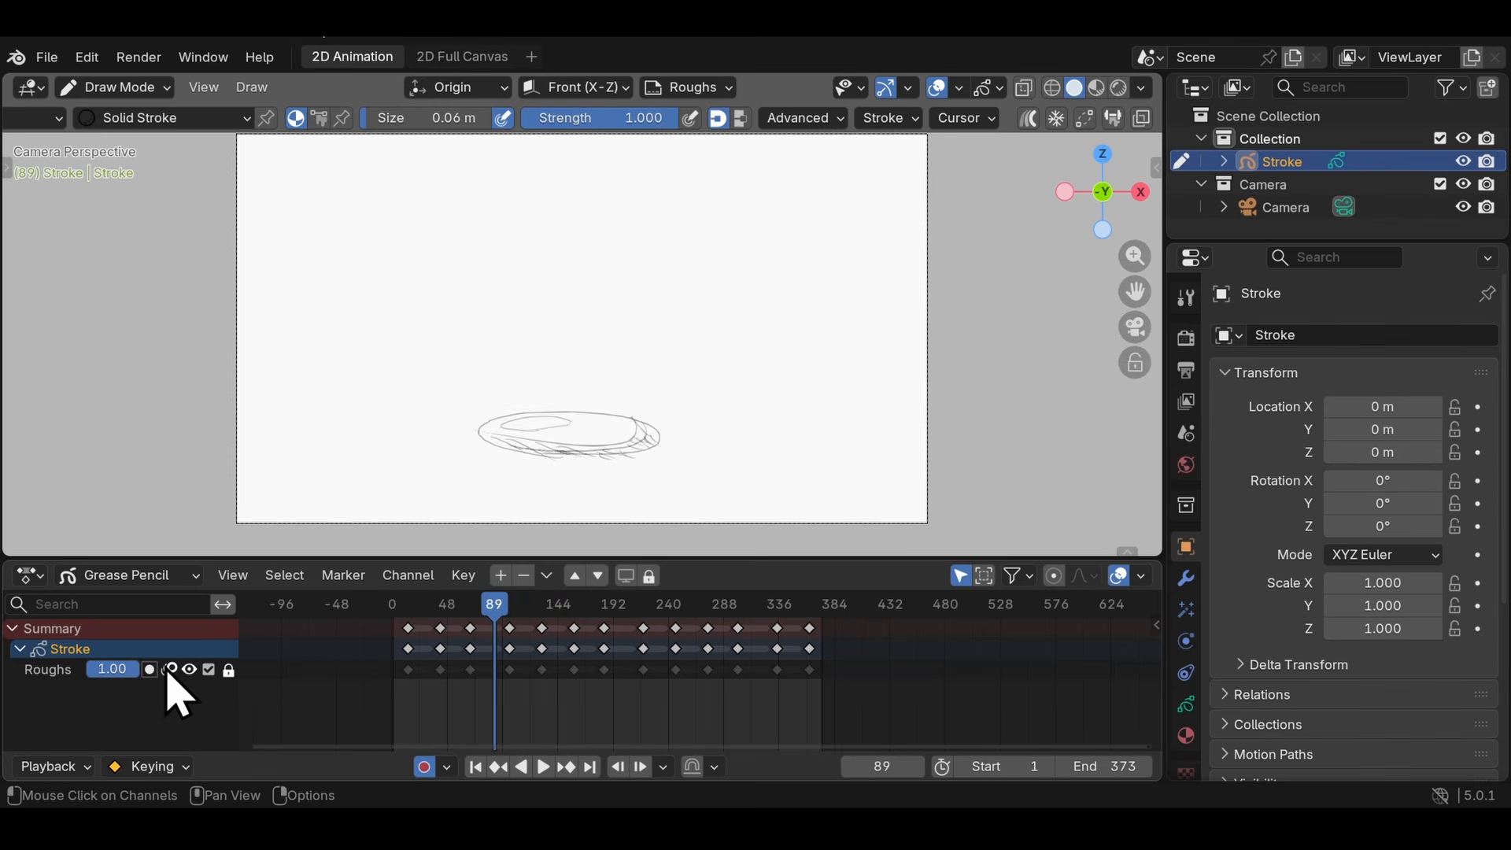
mouse_move(452, 611)
left_mouse_down()
mouse_move(371, 610)
mouse_move(602, 610)
left_mouse_up()
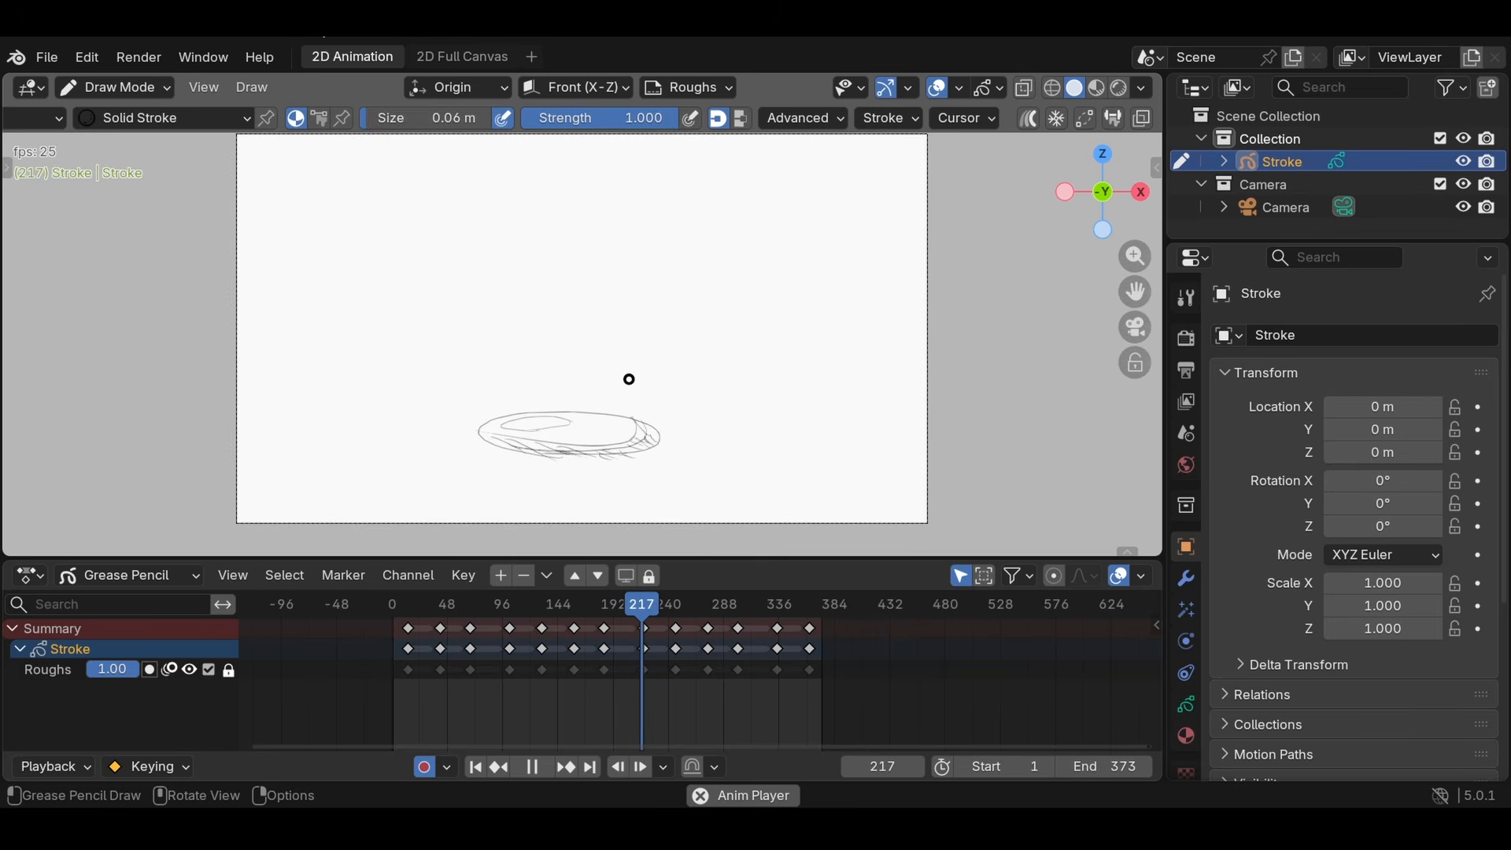
- Unlock the Roughs layer and delete all of its keyframes after frame 144
left_click_drag(309, 619, 915, 669)
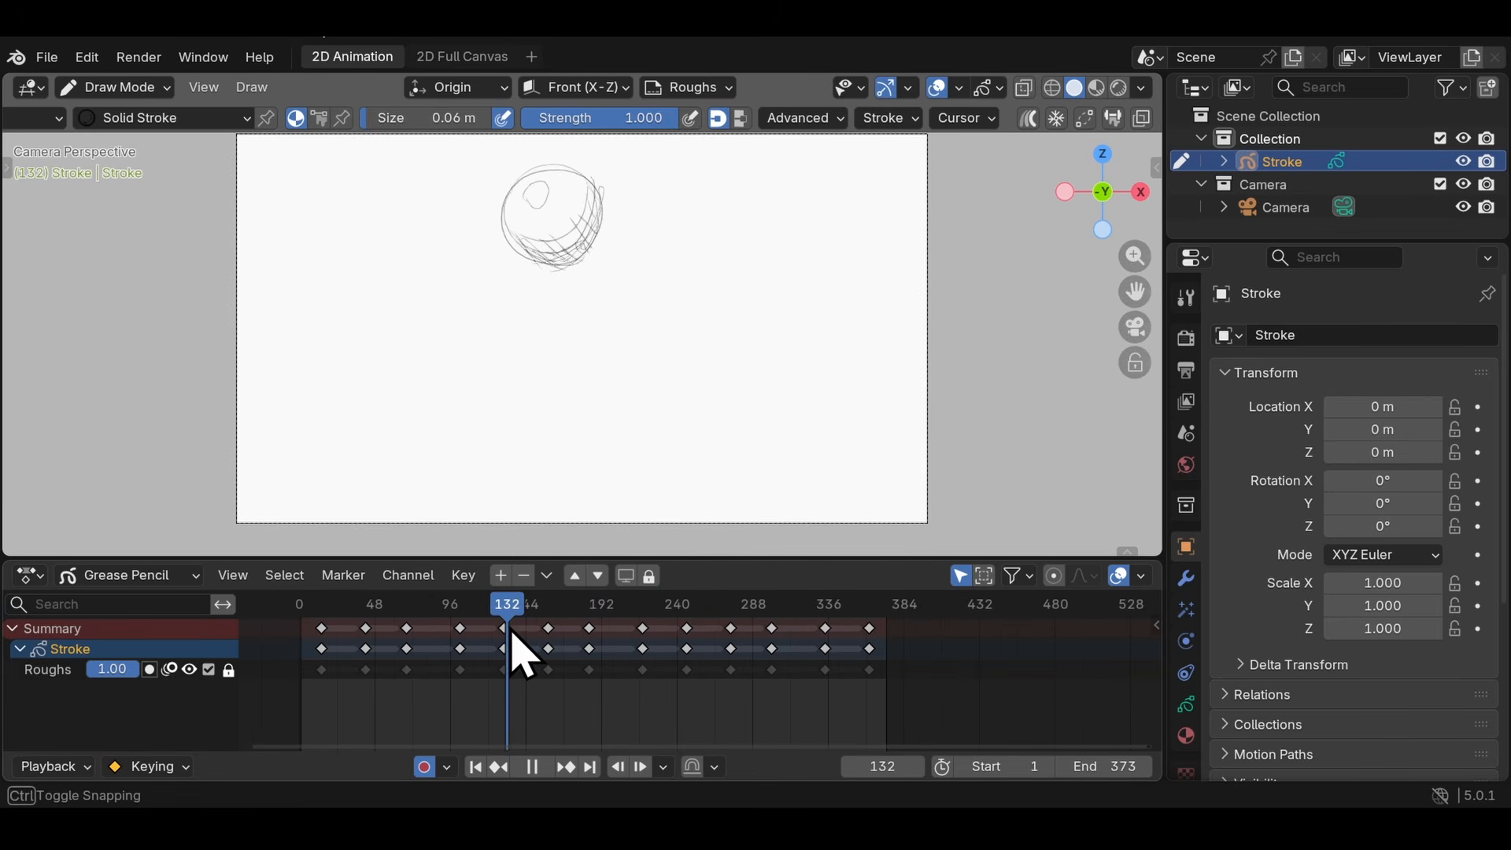
key("a")
key("alt+a")
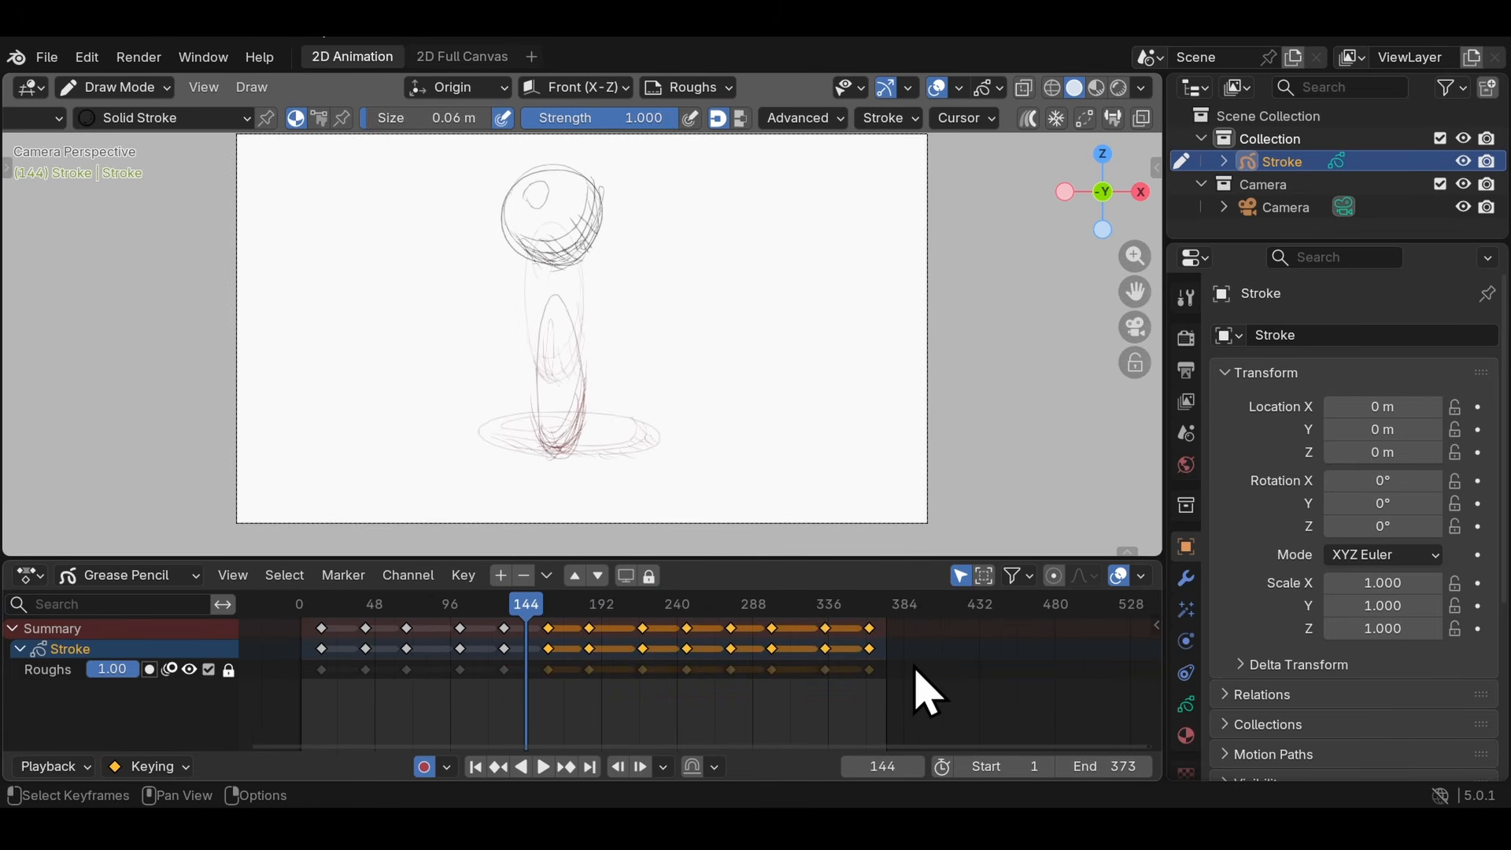
left_click(229, 670)
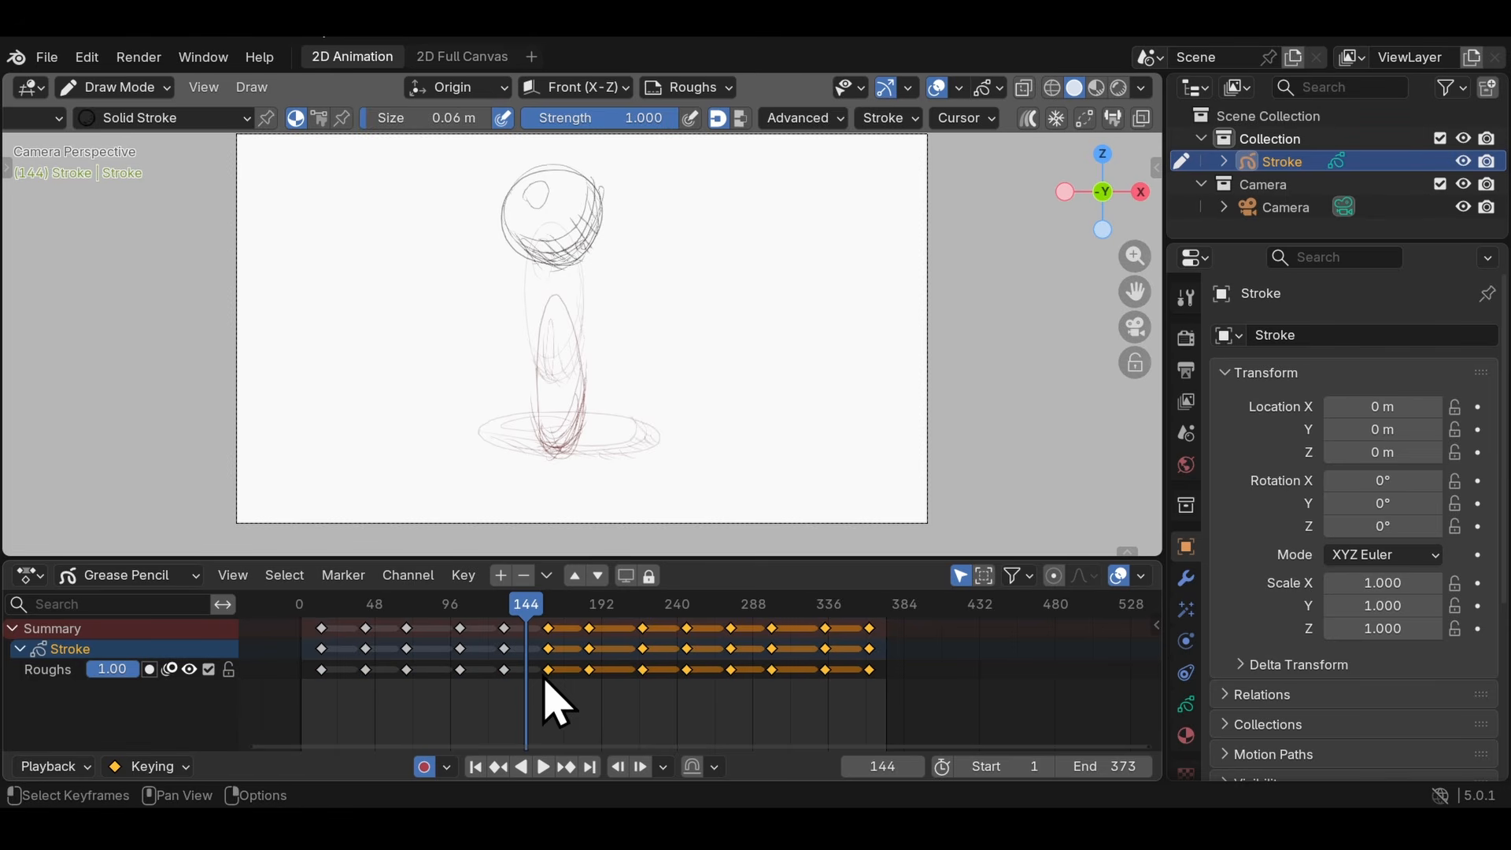
key("Delete")
middle_click_drag(544, 640, 780, 676)
scroll(819, 683, "up", 9)
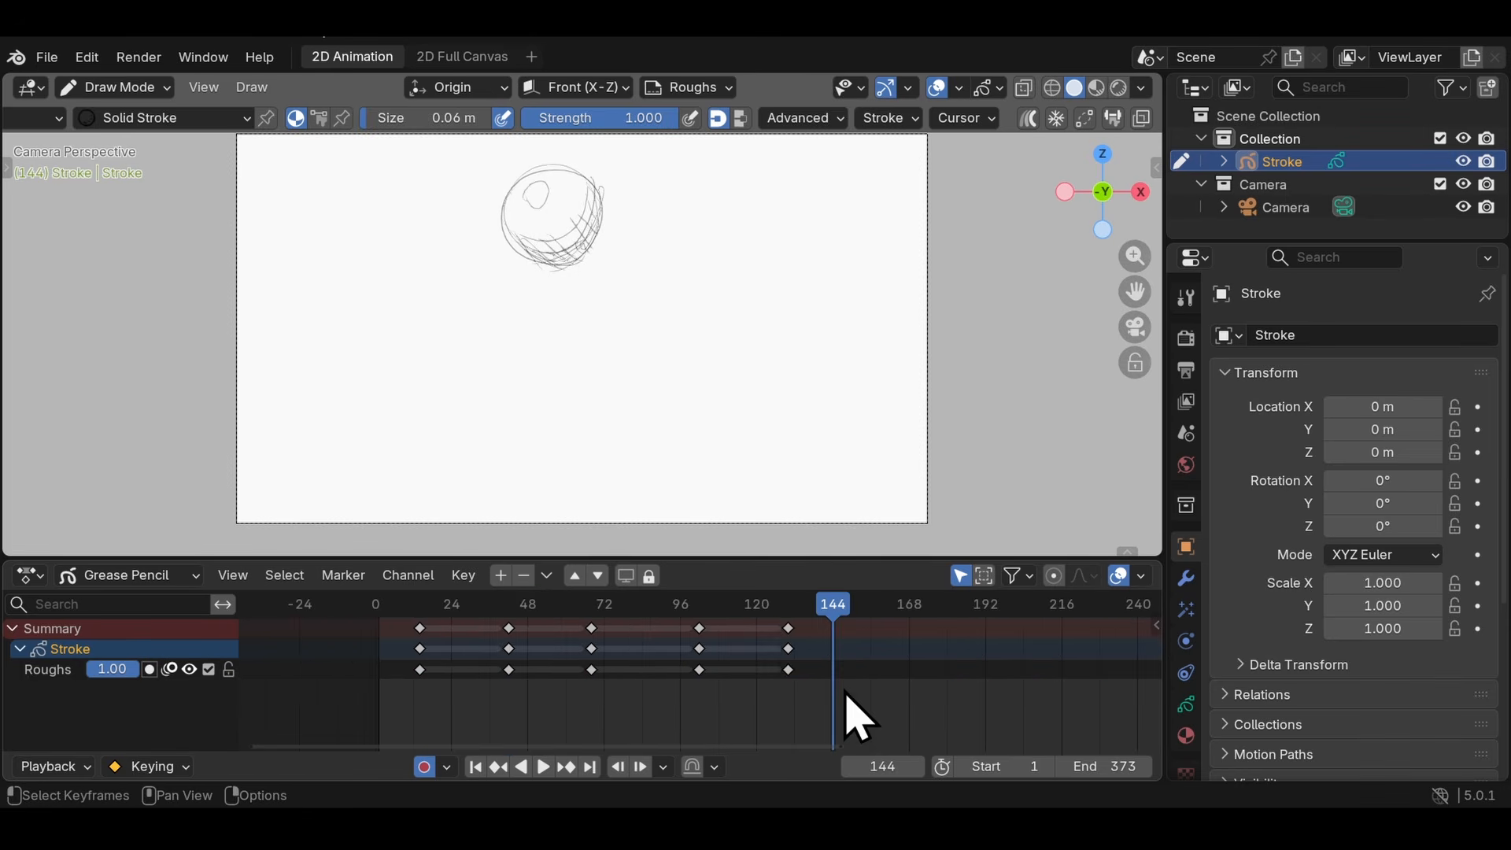
- Move the five remaining Roughs keyframes earlier so the first one sits on frame 1
left_click_drag(841, 690, 403, 617)
scroll(448, 647, "up", 1)
scroll(410, 624, "up", 2)
middle_click_drag(404, 624, 480, 623)
key("g")
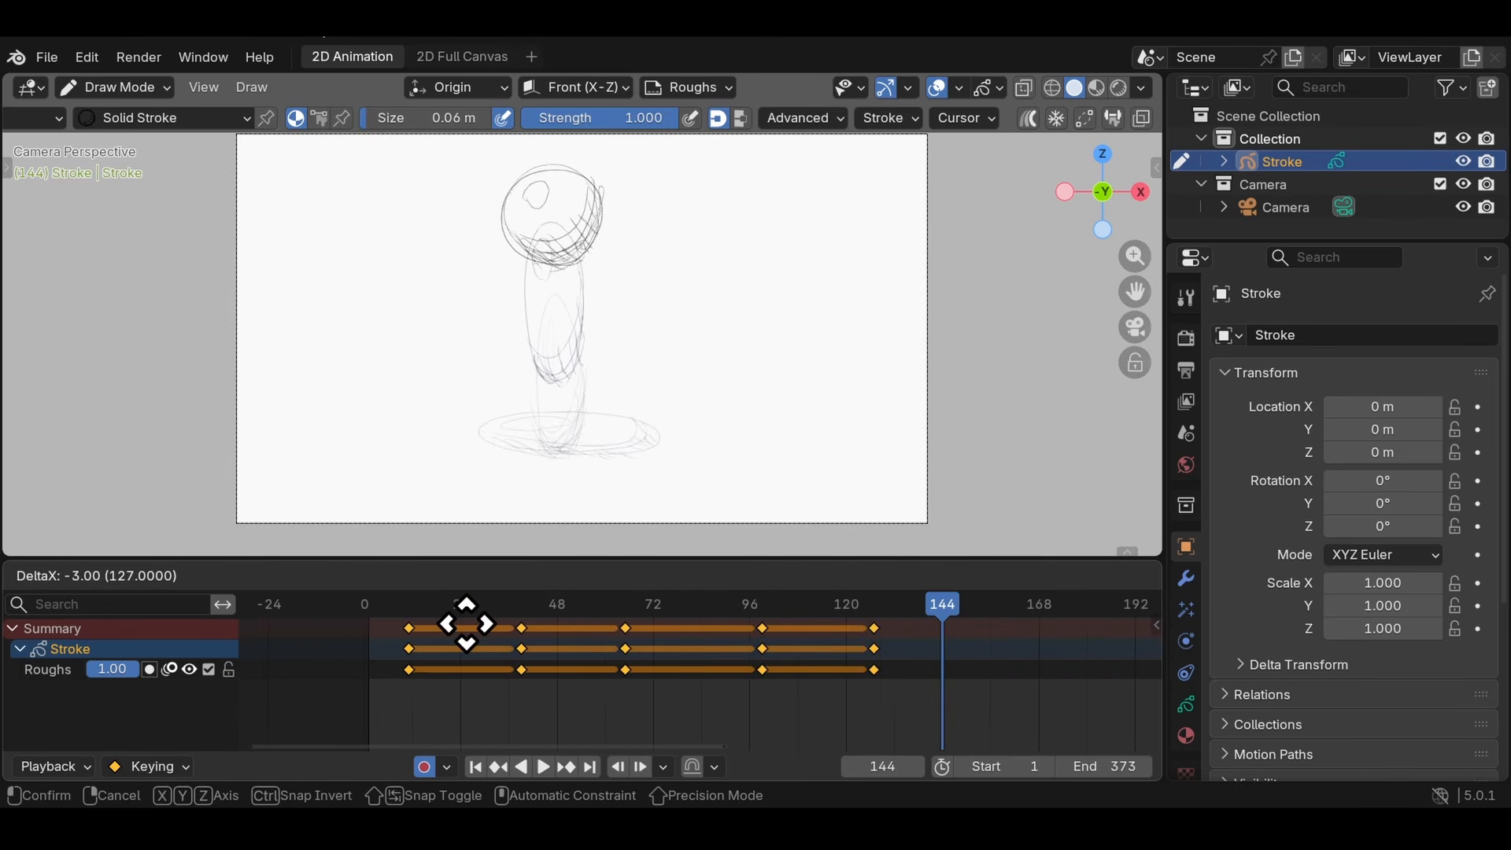
left_click(430, 621)
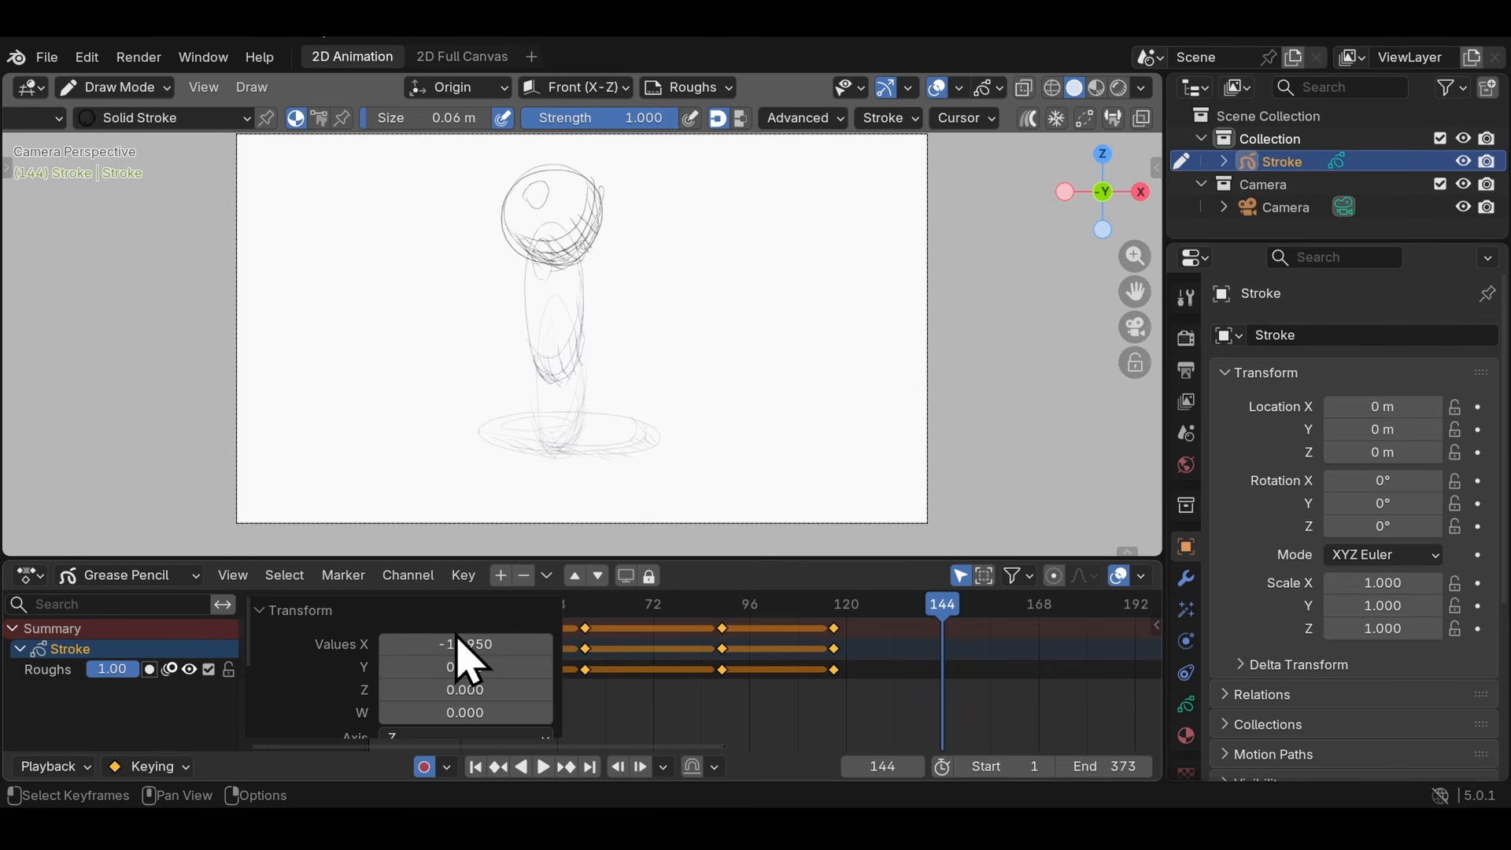
left_click(299, 611)
- Scale the five keyframes' timing down from frame 1 so they span frames 1 to 22
left_click_drag(372, 602, 370, 602)
key("s")
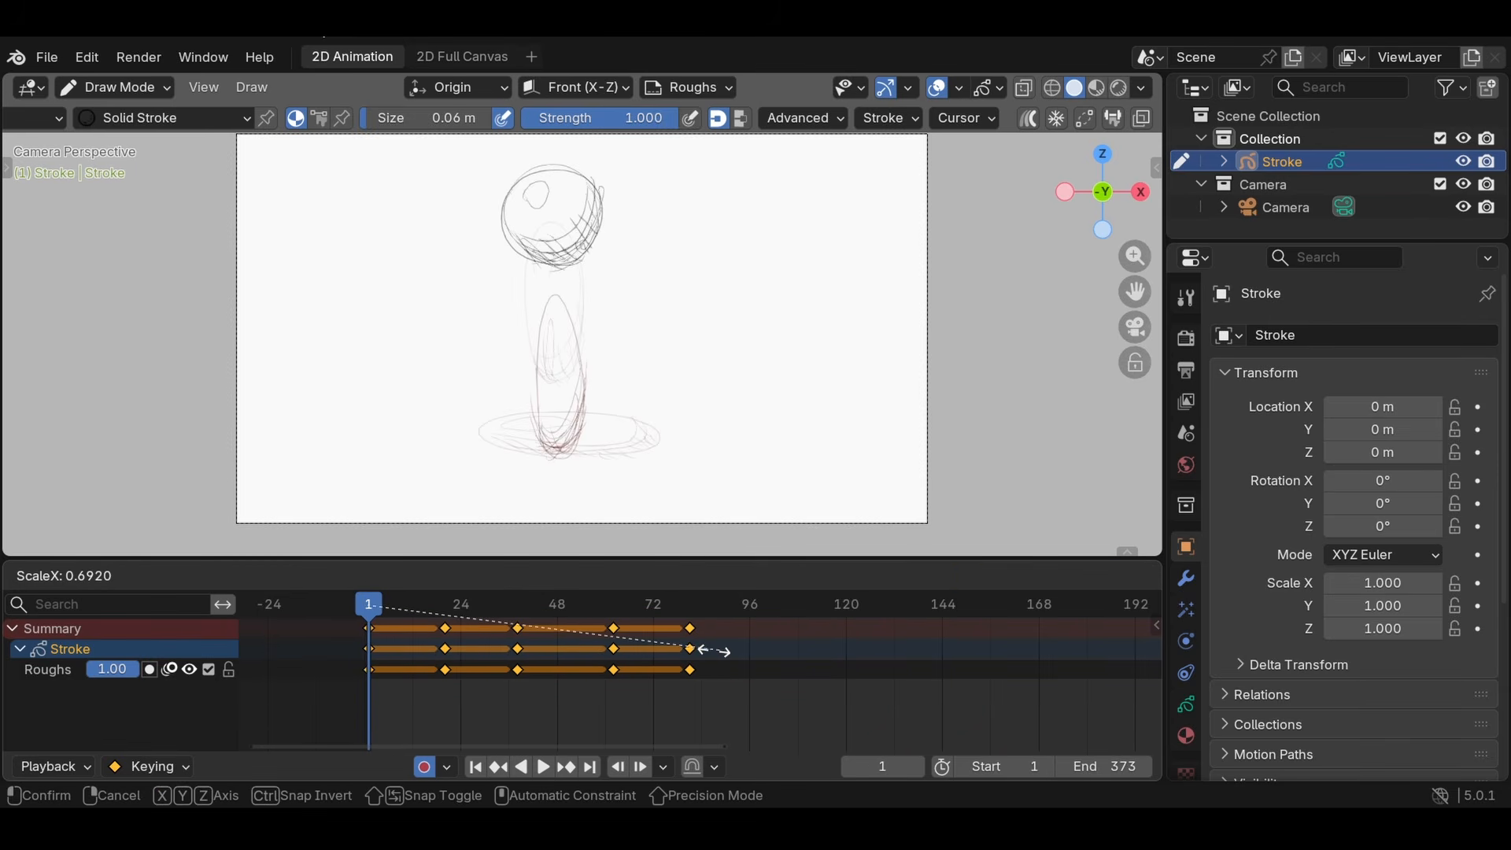
left_click(457, 660)
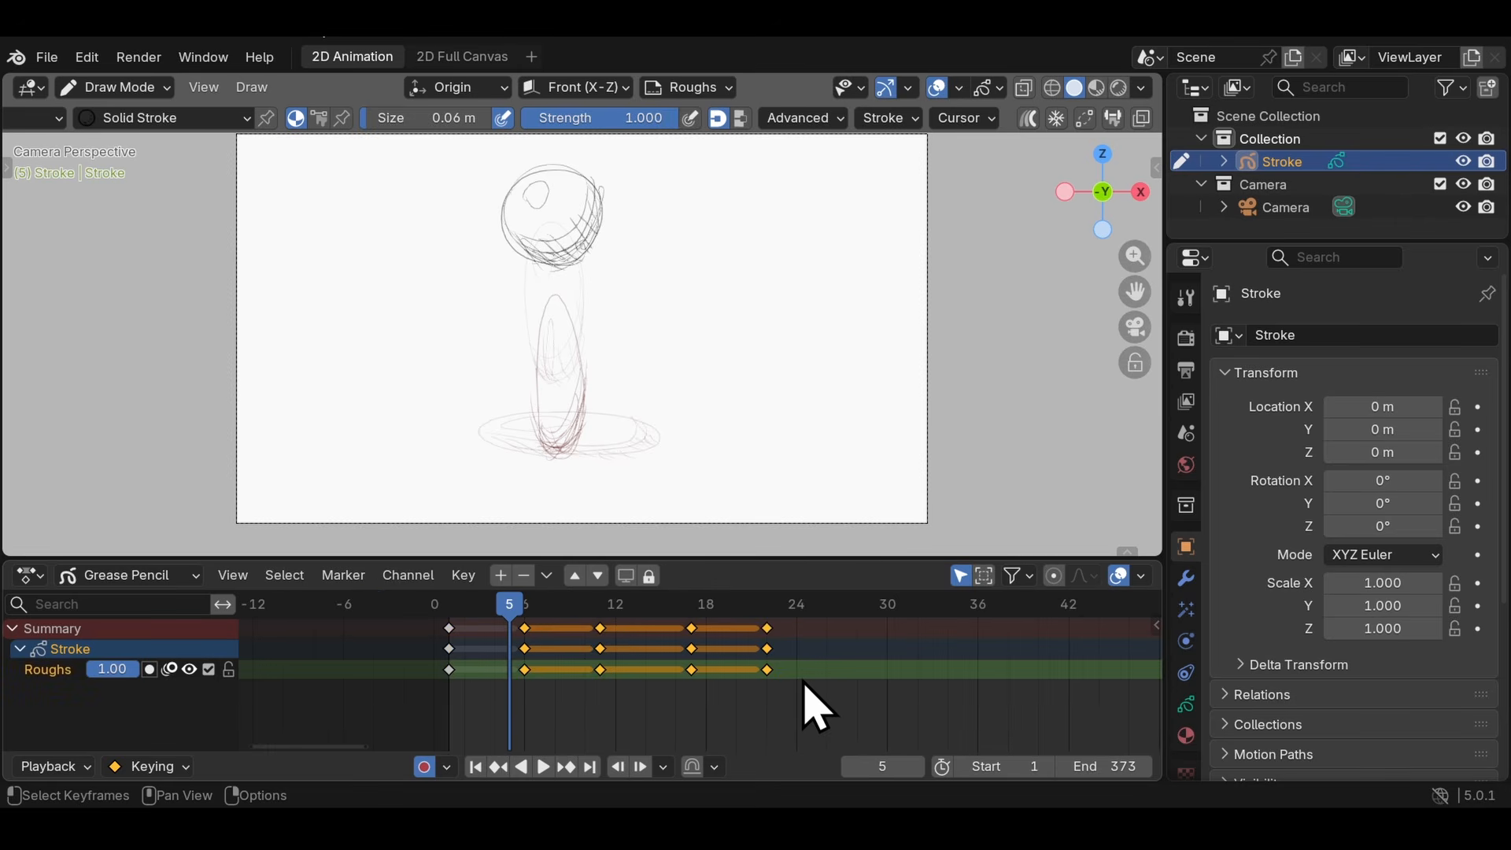
- Step through the opening frames of the bounce to check the spacing between the scaled keyframes
left_click(452, 599)
scroll(678, 663, "up", 2)
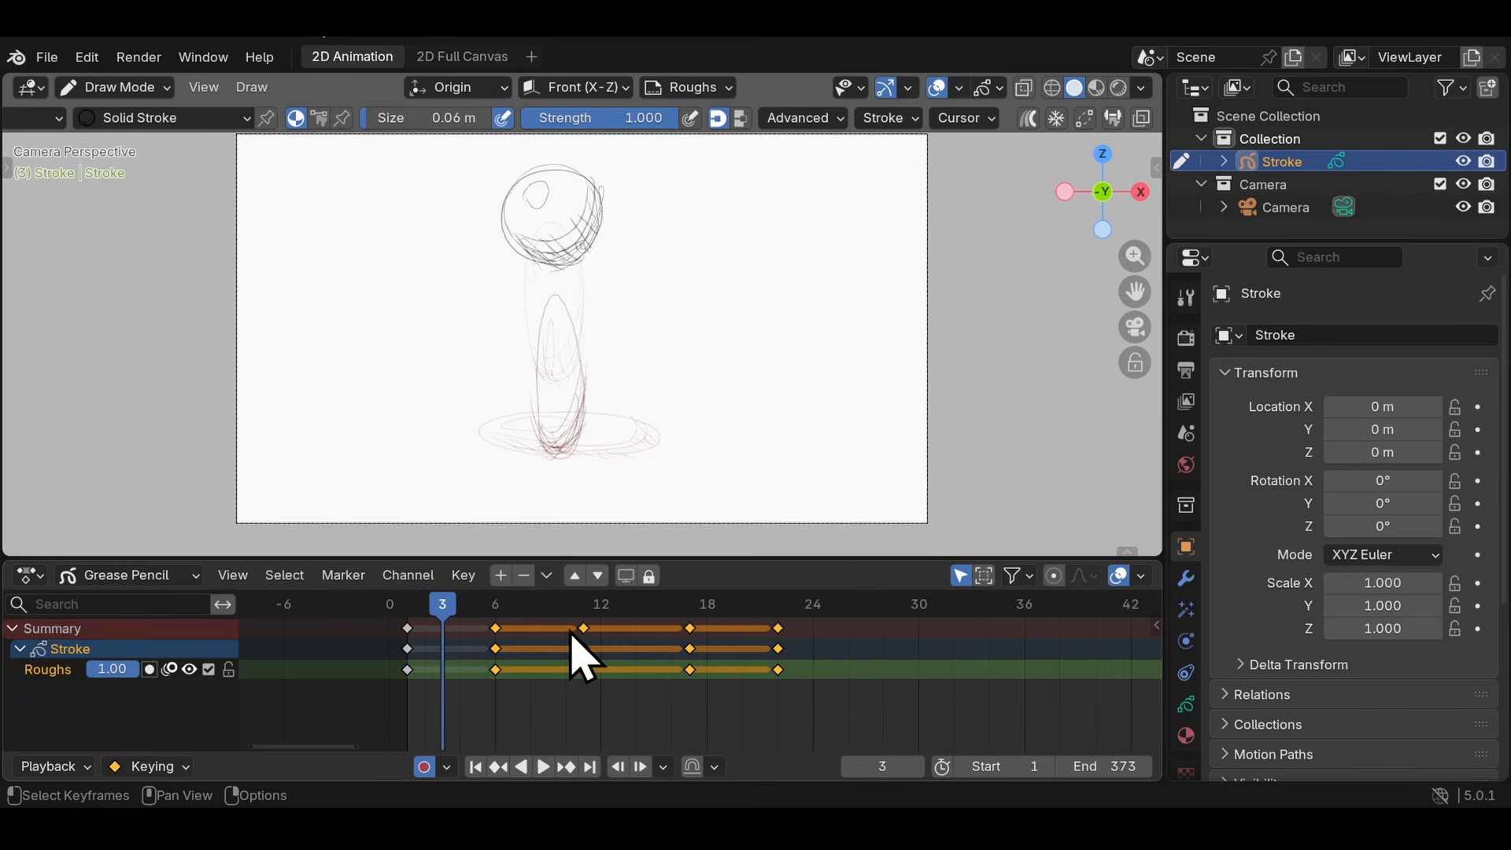
key("Right")
left_click_drag(849, 692, 572, 619)
key("Right")
key("Right")
key("Right")
key("Right")
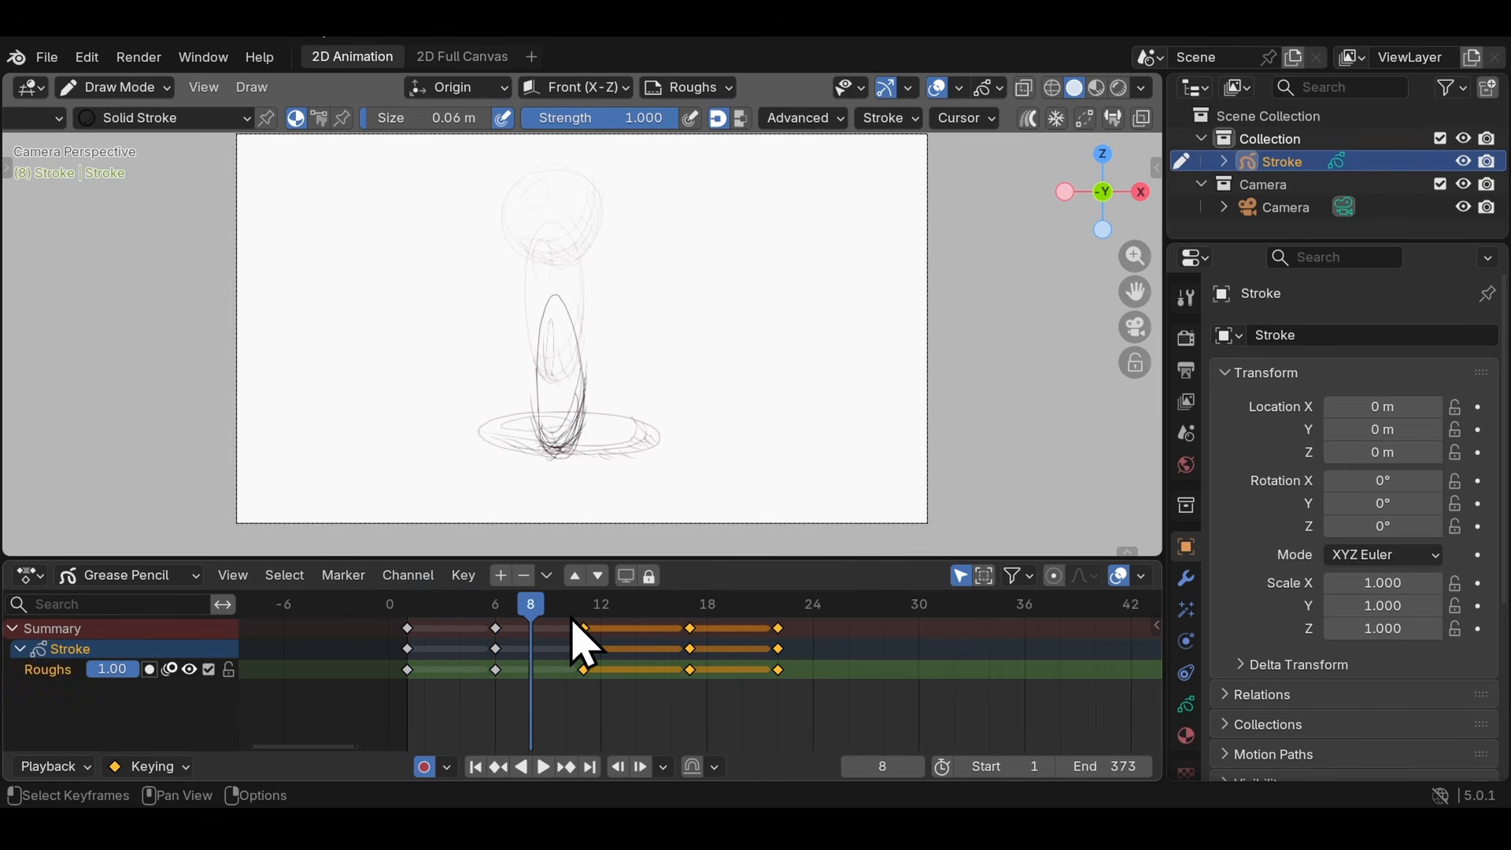
key("Right")
key("Right")
key("Right")
key("Right")
key("Right")
key("Right")
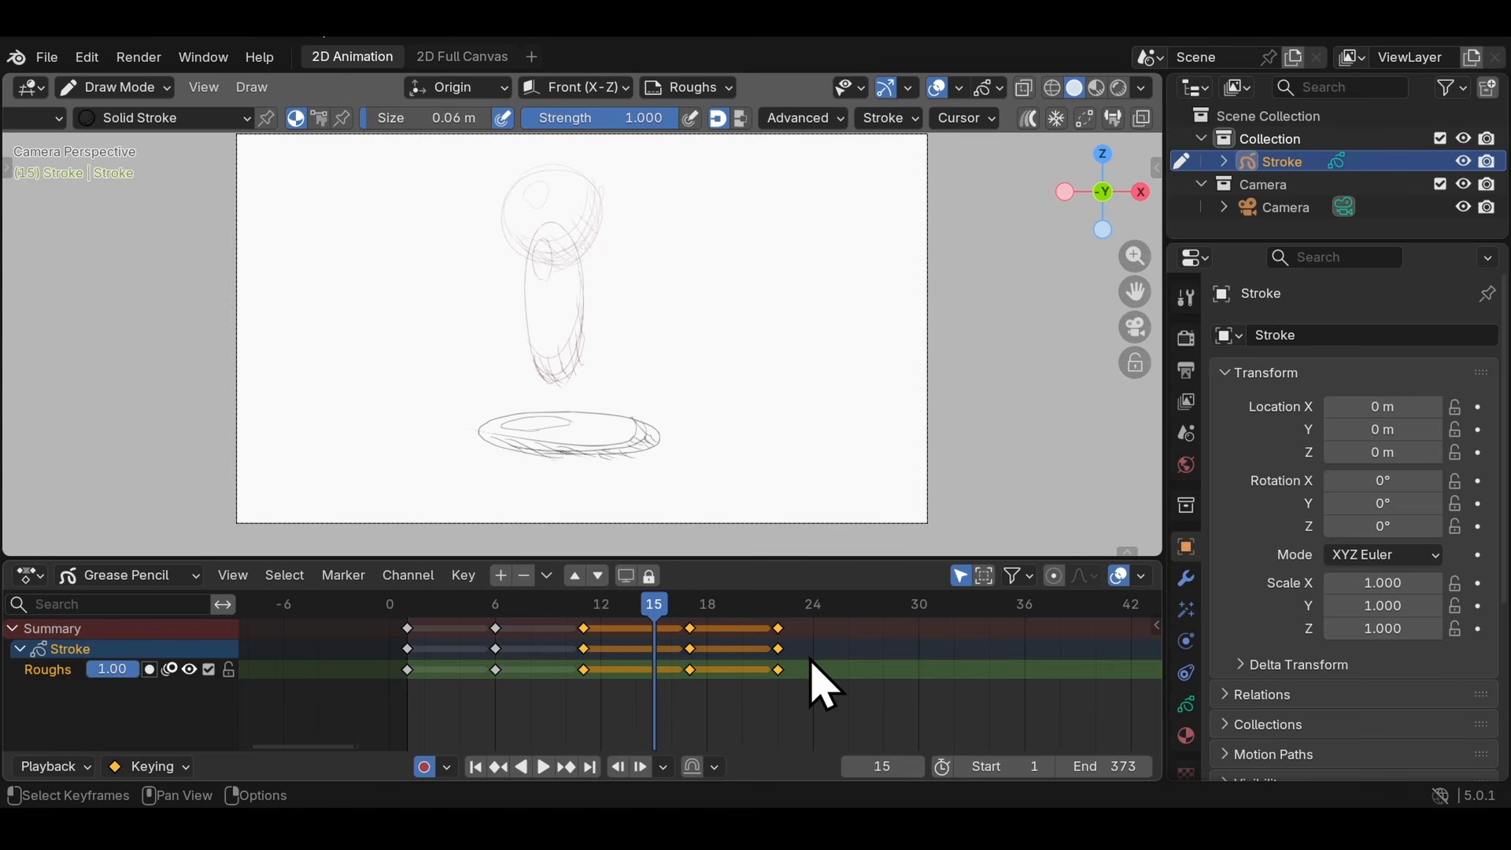
- Move the last two keyframes to frames 16 and 21 so the bounce drawings are evenly spaced five frames apart
left_click_drag(819, 671, 704, 619)
key("g")
left_click(742, 618)
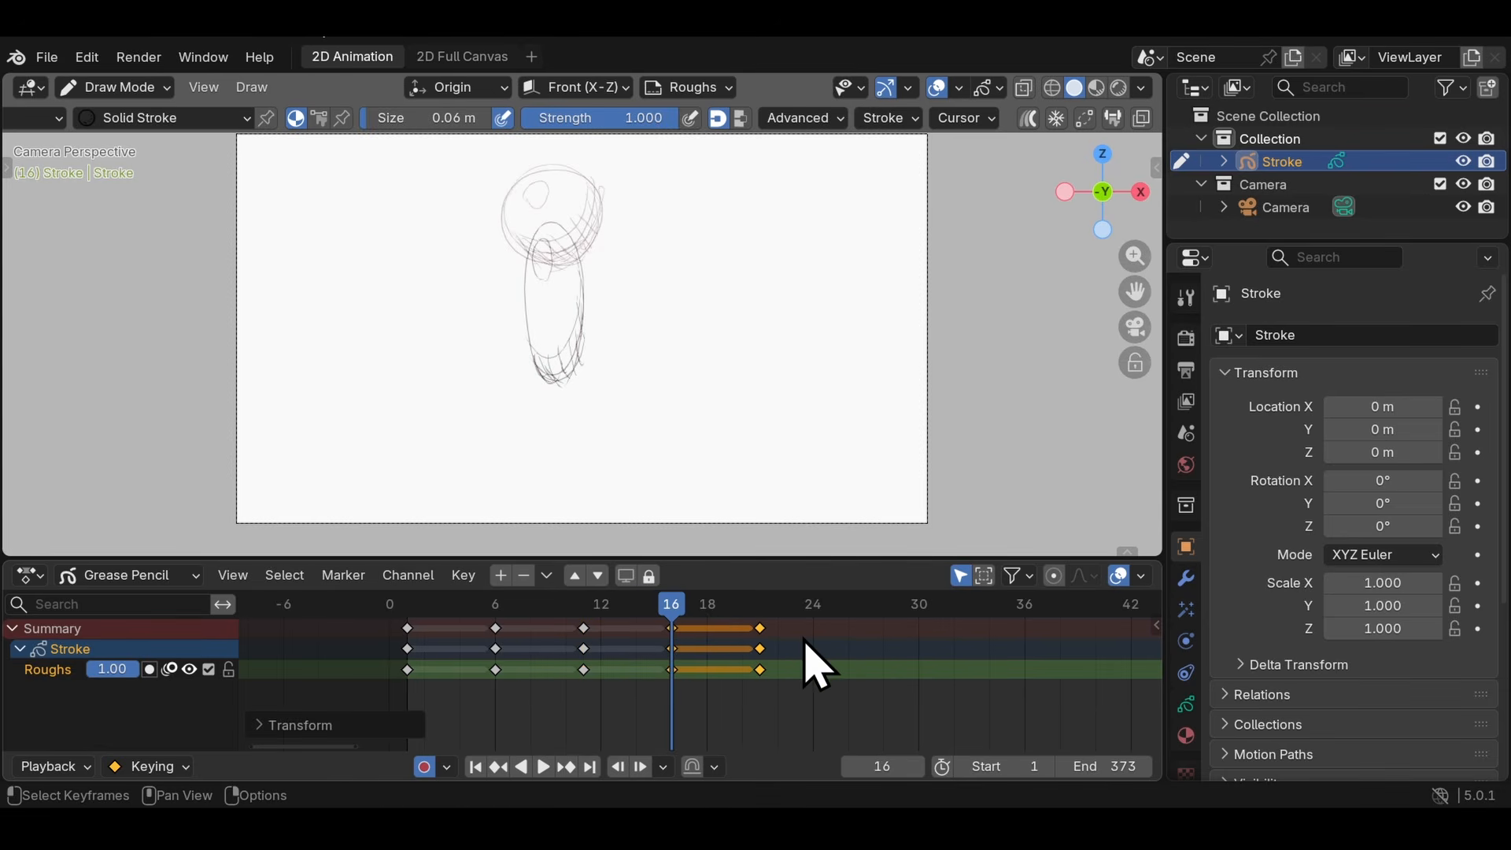
key("Right")
key("Right")
key("Right")
key("Right")
key("Right")
- Duplicate the five-drawing bounce cycle along the timeline, overlapping its end drawings, until the keyframes run through frame 81
scroll(807, 646, "down", 5)
left_click_drag(732, 692, 405, 619)
key("shift+d")
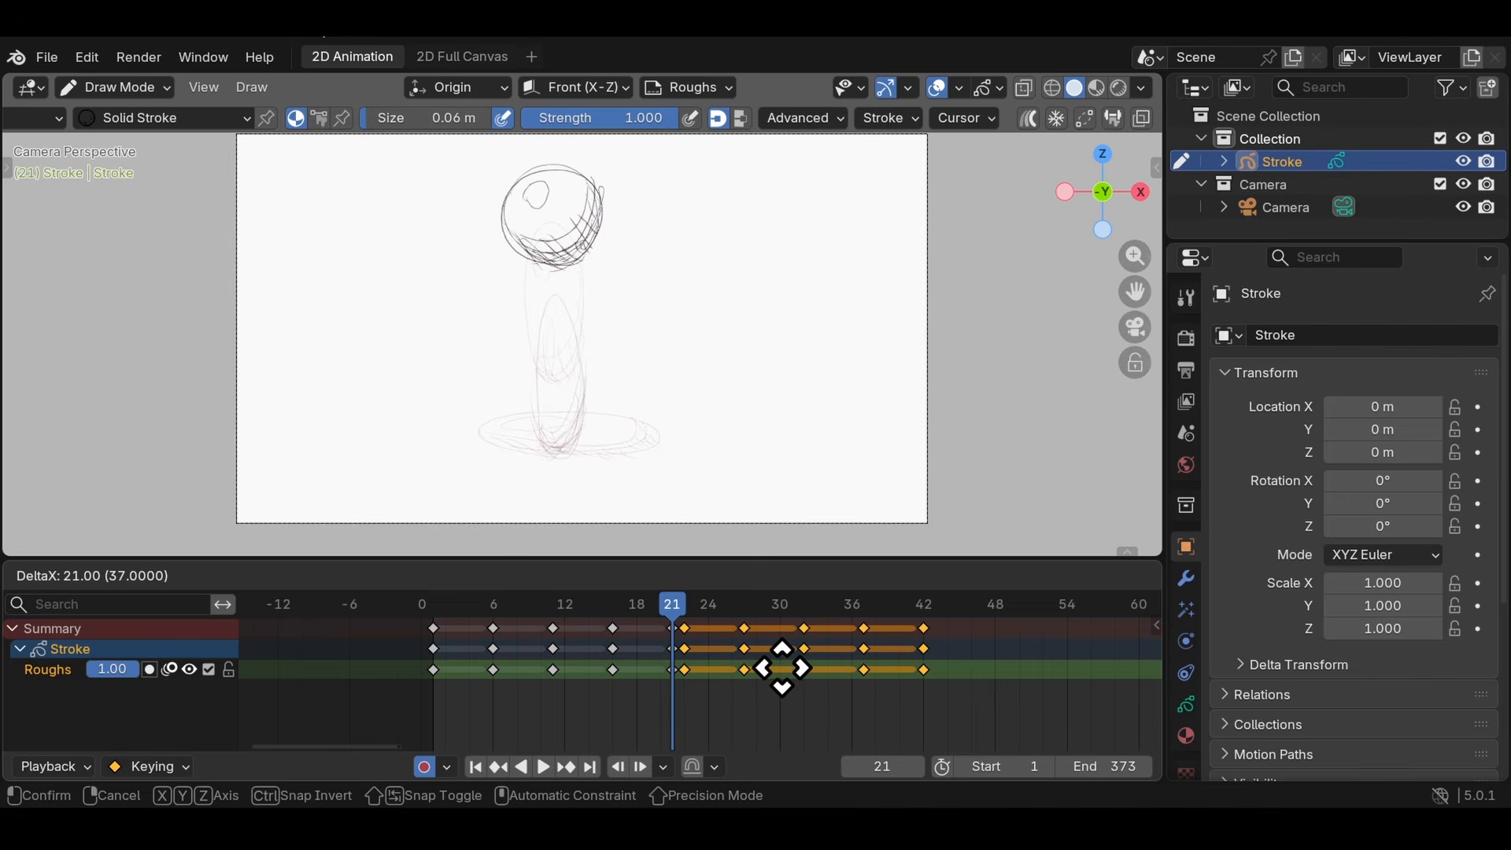
left_click(775, 673)
middle_click_drag(780, 674, 620, 671)
scroll(620, 671, "down", 4)
key("shift+d")
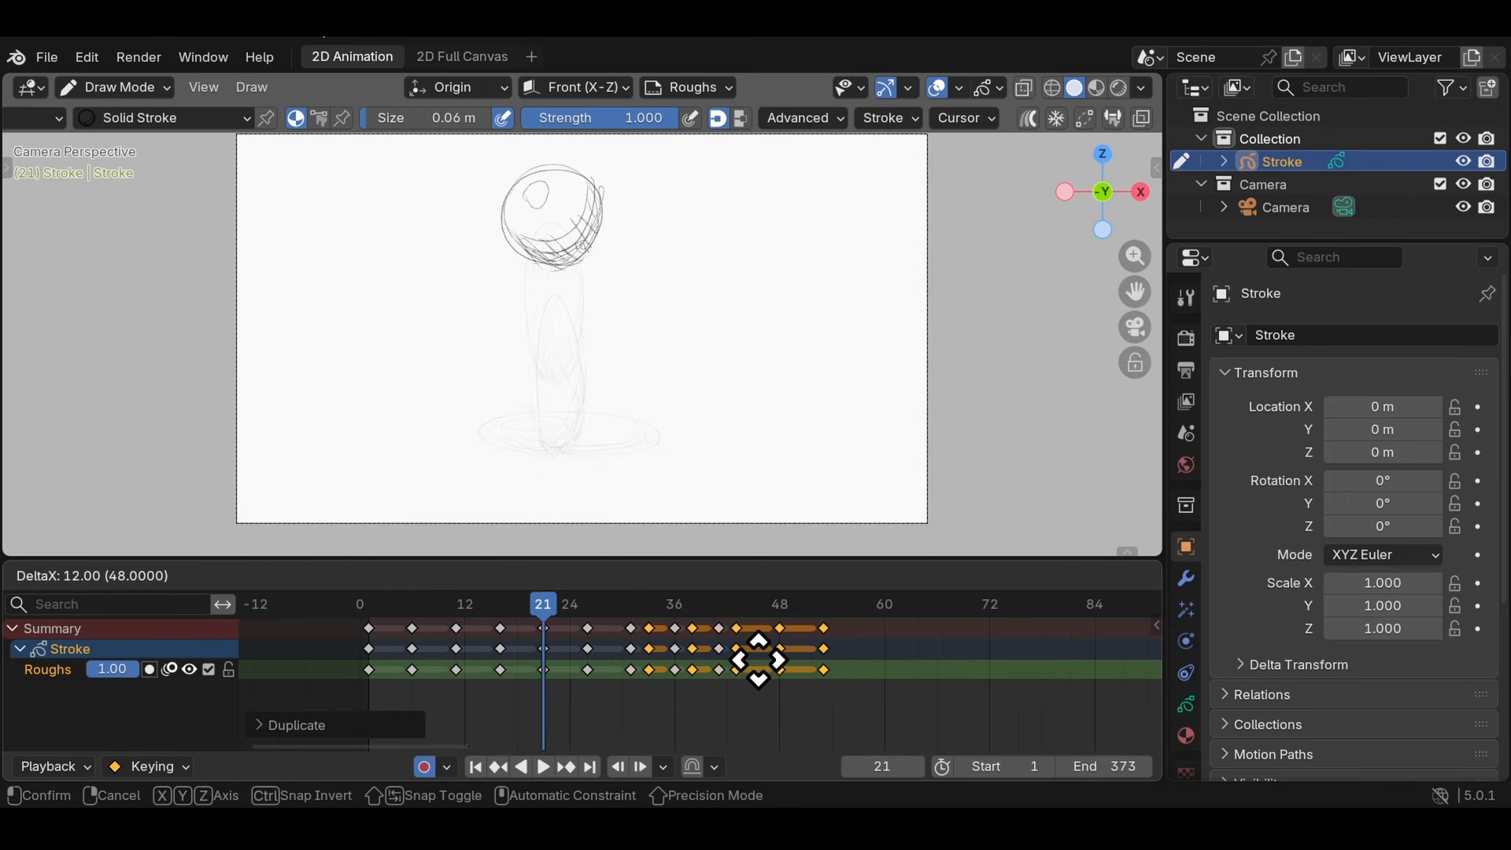
left_click(769, 658)
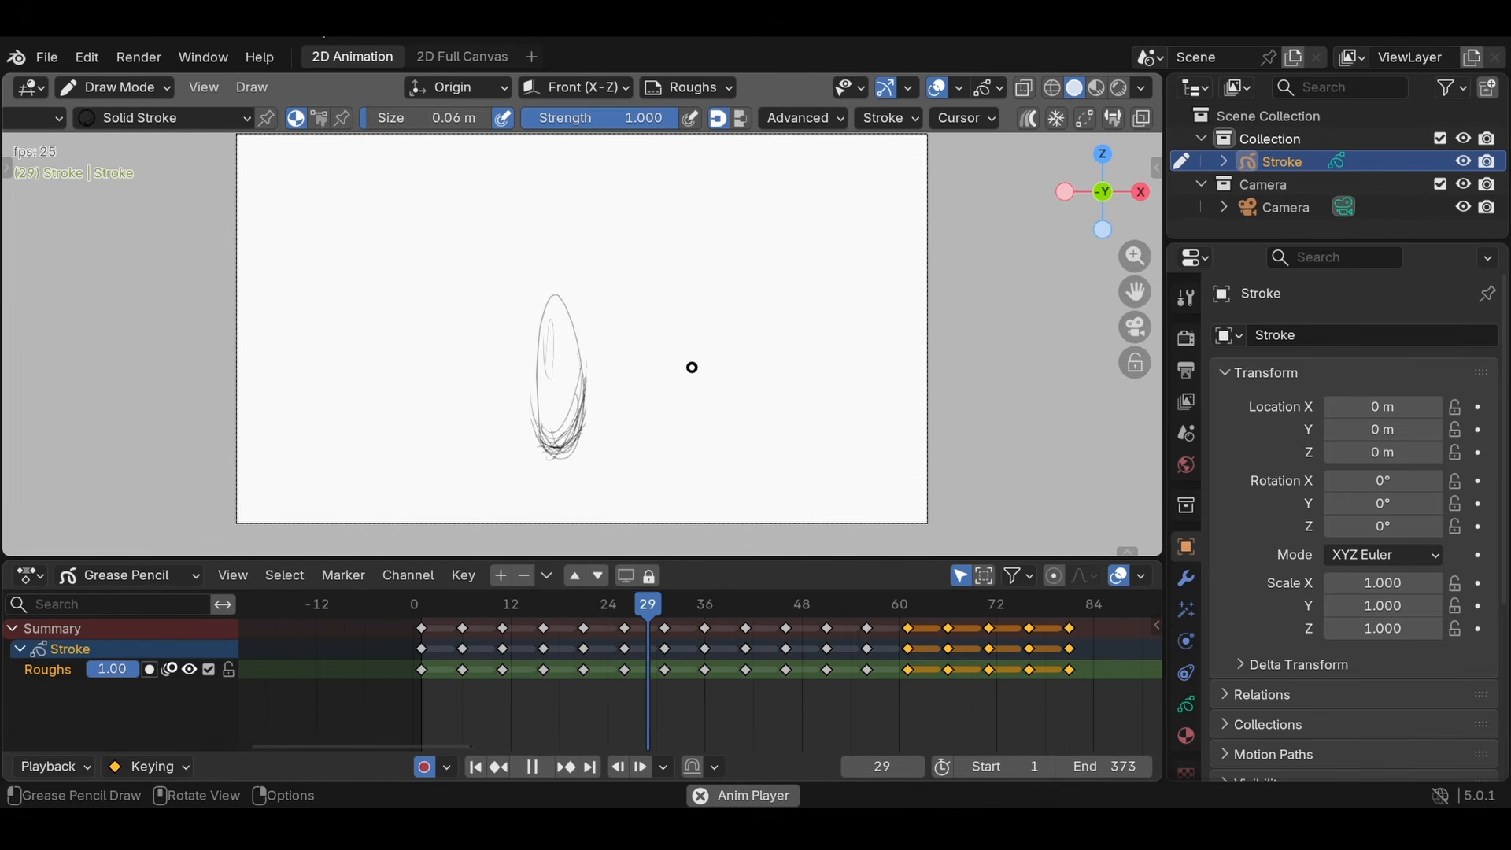
- Set the animation's end frame to 80 and hide the viewport overlays
scroll(1085, 685, "down", 5)
scroll(1083, 684, "up", 1)
middle_click_drag(1076, 684, 746, 675)
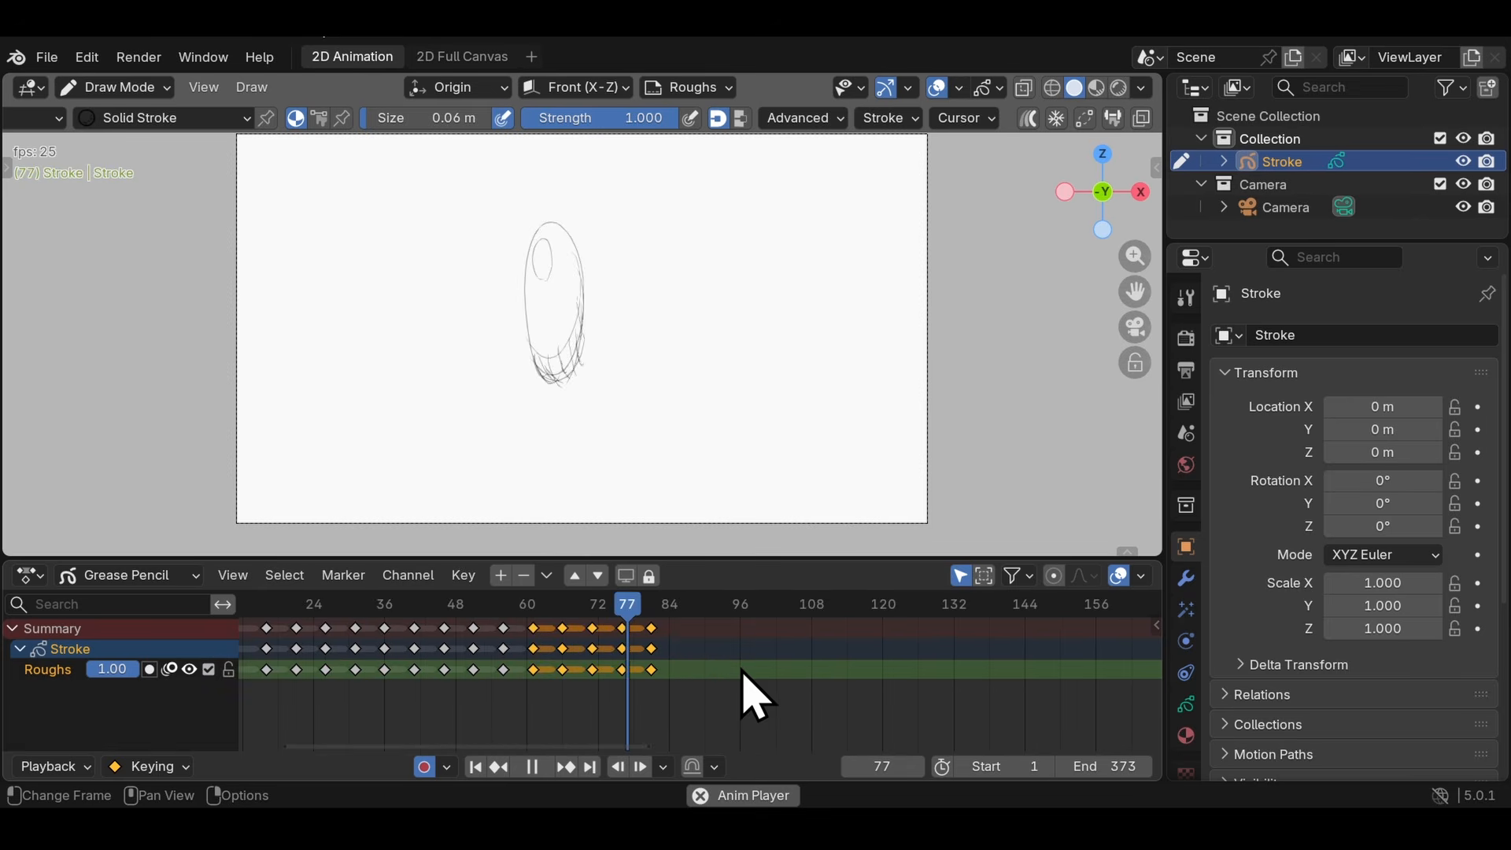
scroll(1086, 744, "down", 2)
key("space")
left_click_drag(1118, 768, 884, 768)
scroll(817, 668, "up", 5)
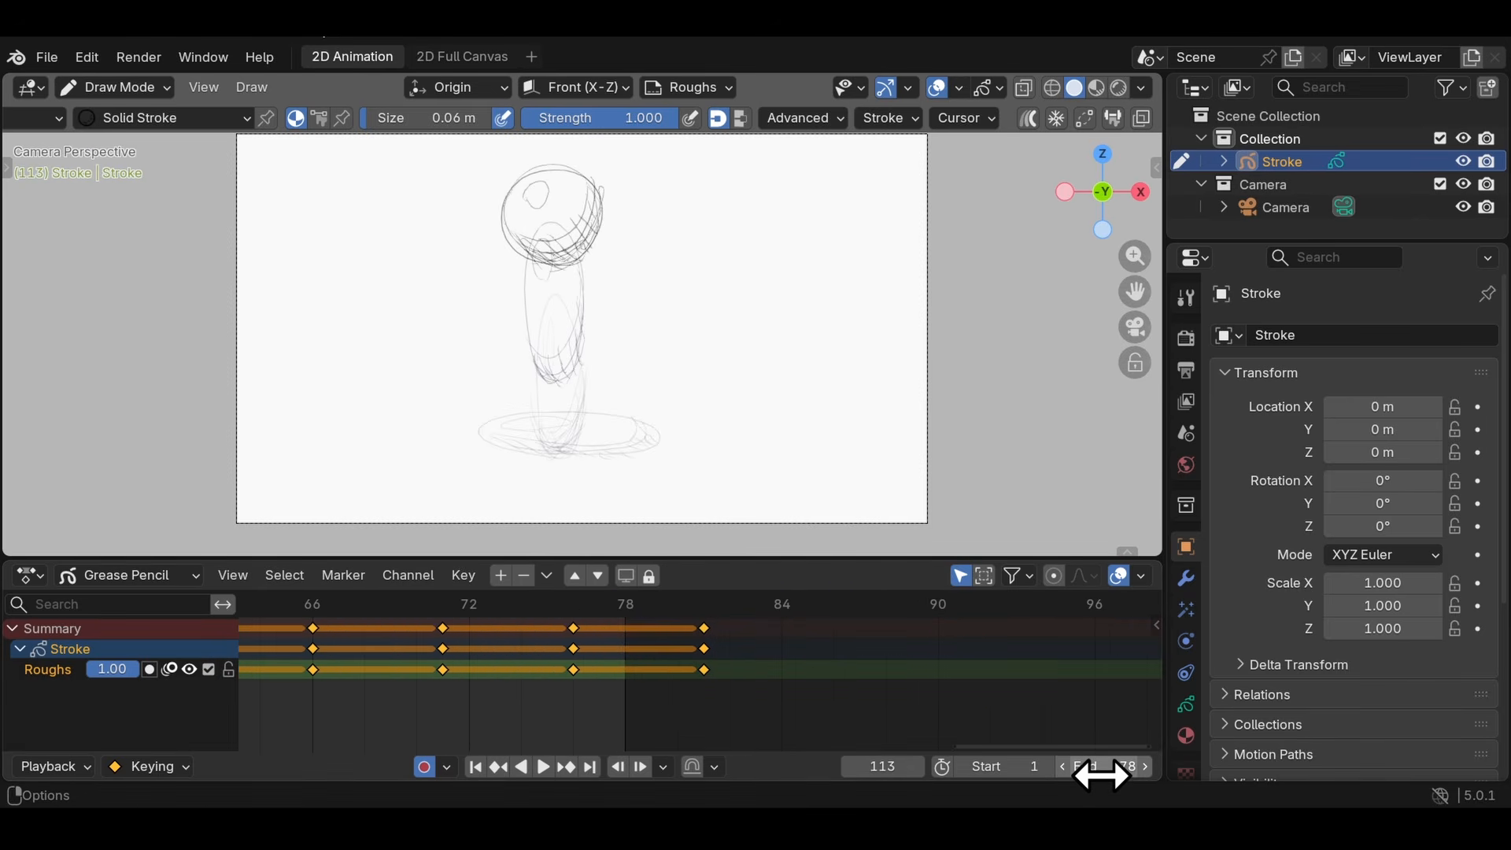
left_click(1102, 774)
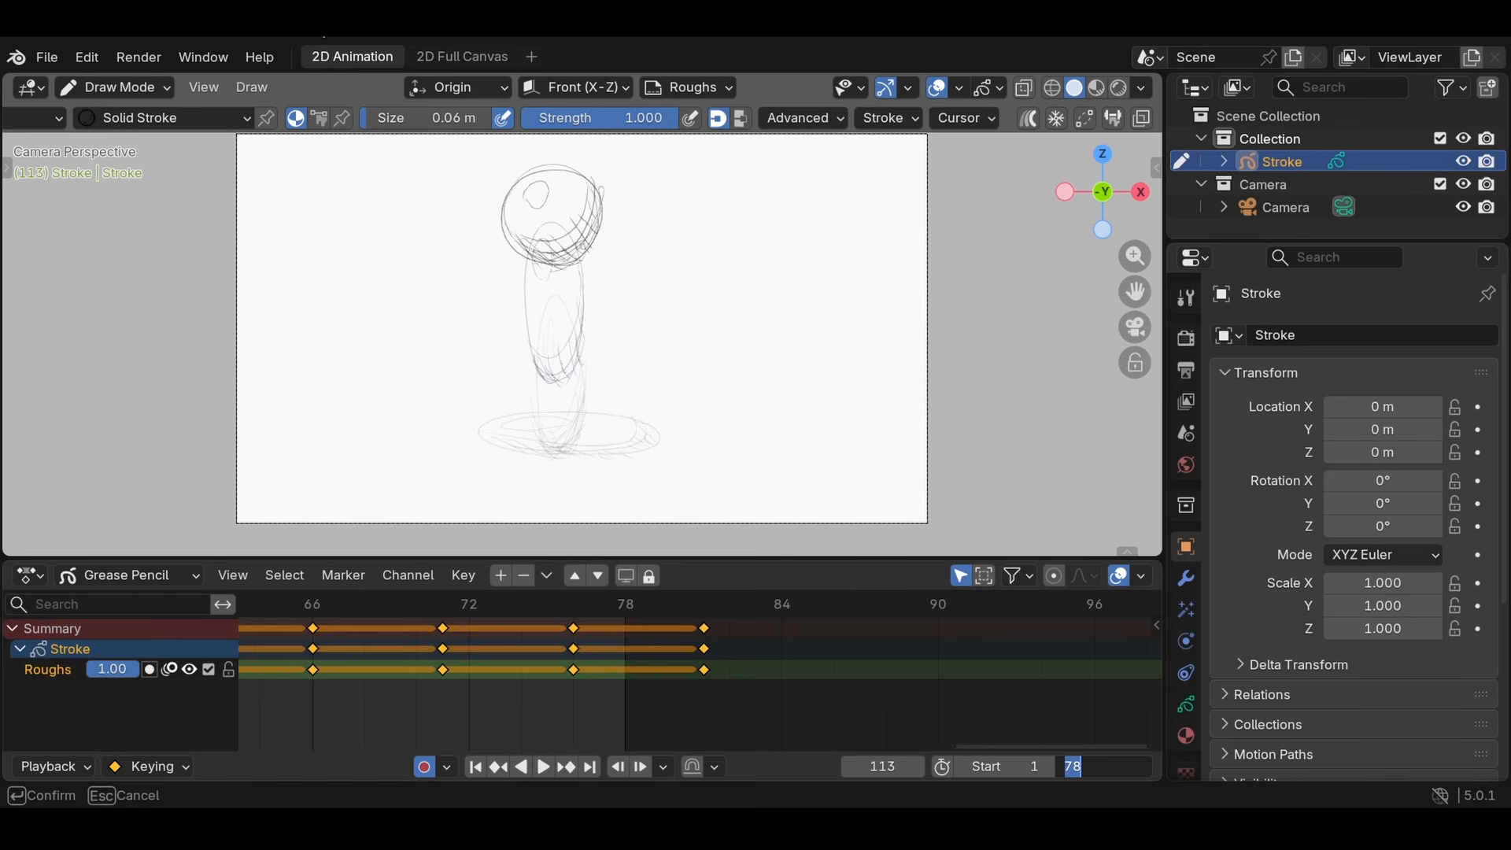
type("82")
key("Return")
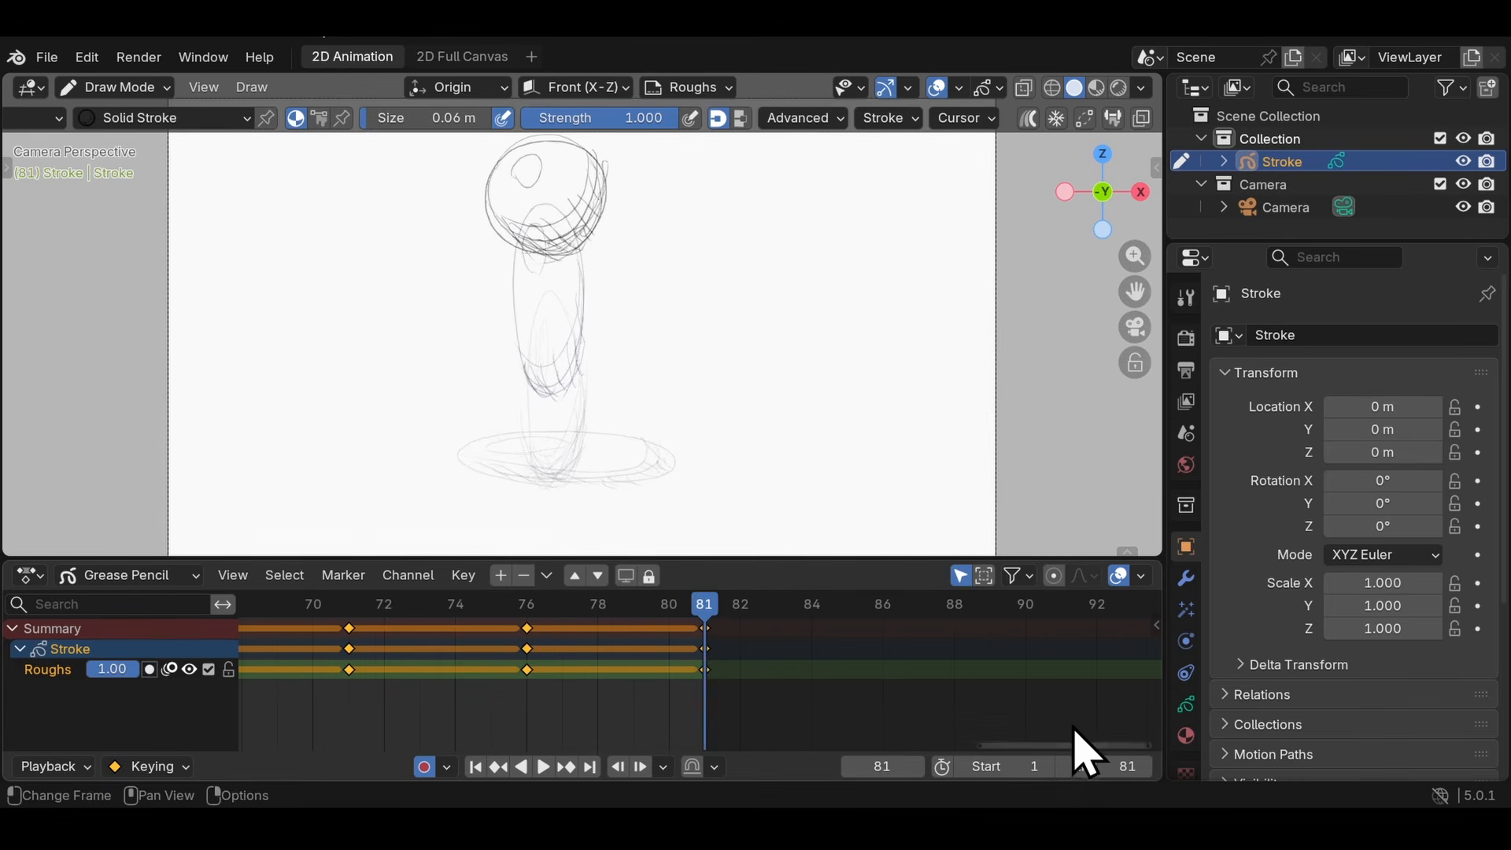
left_click_drag(1073, 772, 1055, 772)
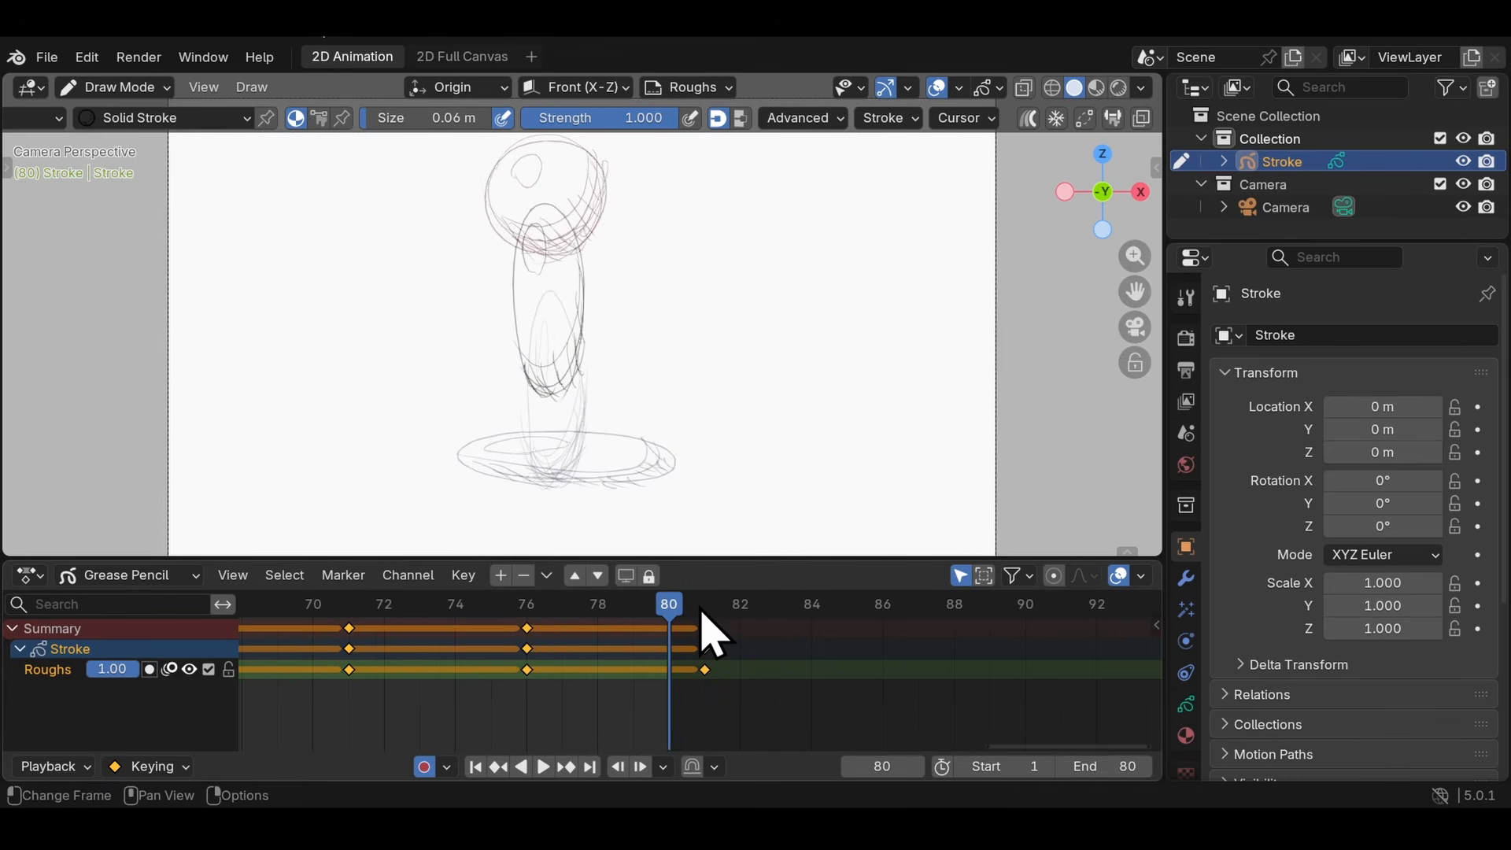
left_click(937, 87)
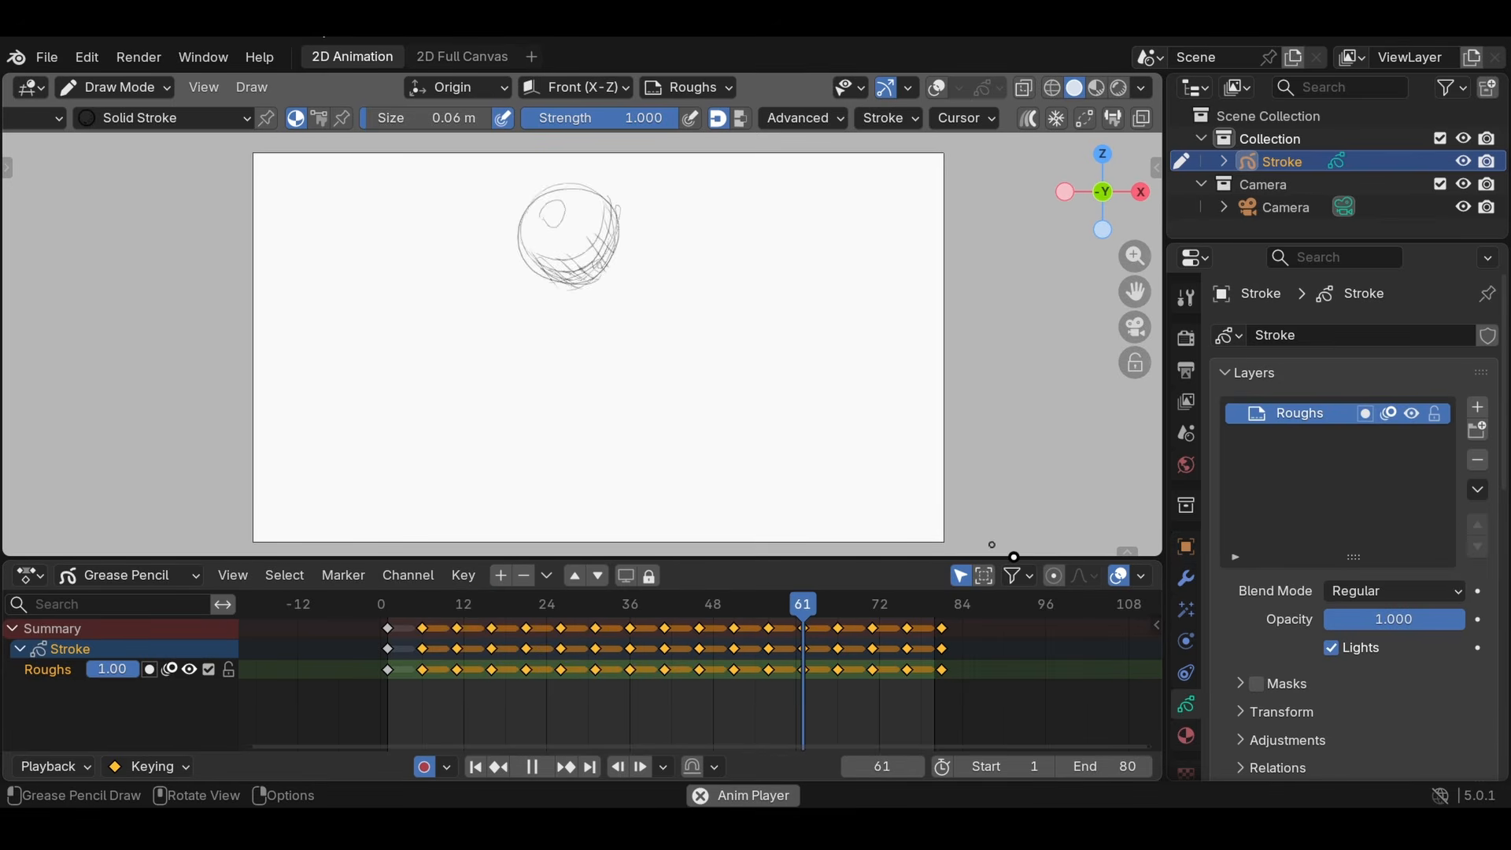
- Stop playback and set the render output's media type to Video
left_click(1192, 372)
scroll(1407, 403, "down", 4)
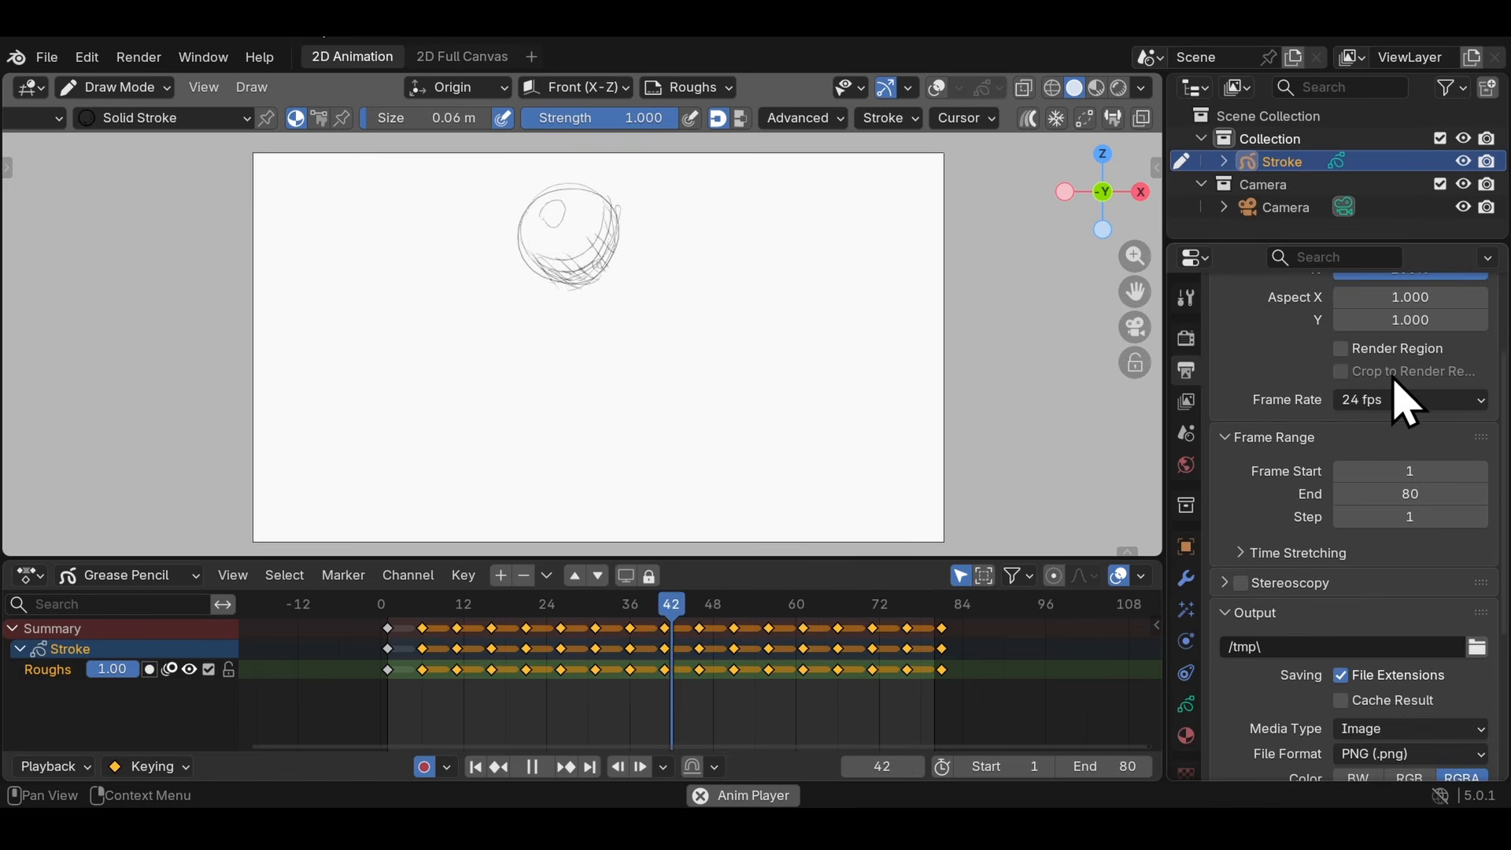
scroll(1383, 488, "down", 3)
scroll(1383, 476, "down", 4)
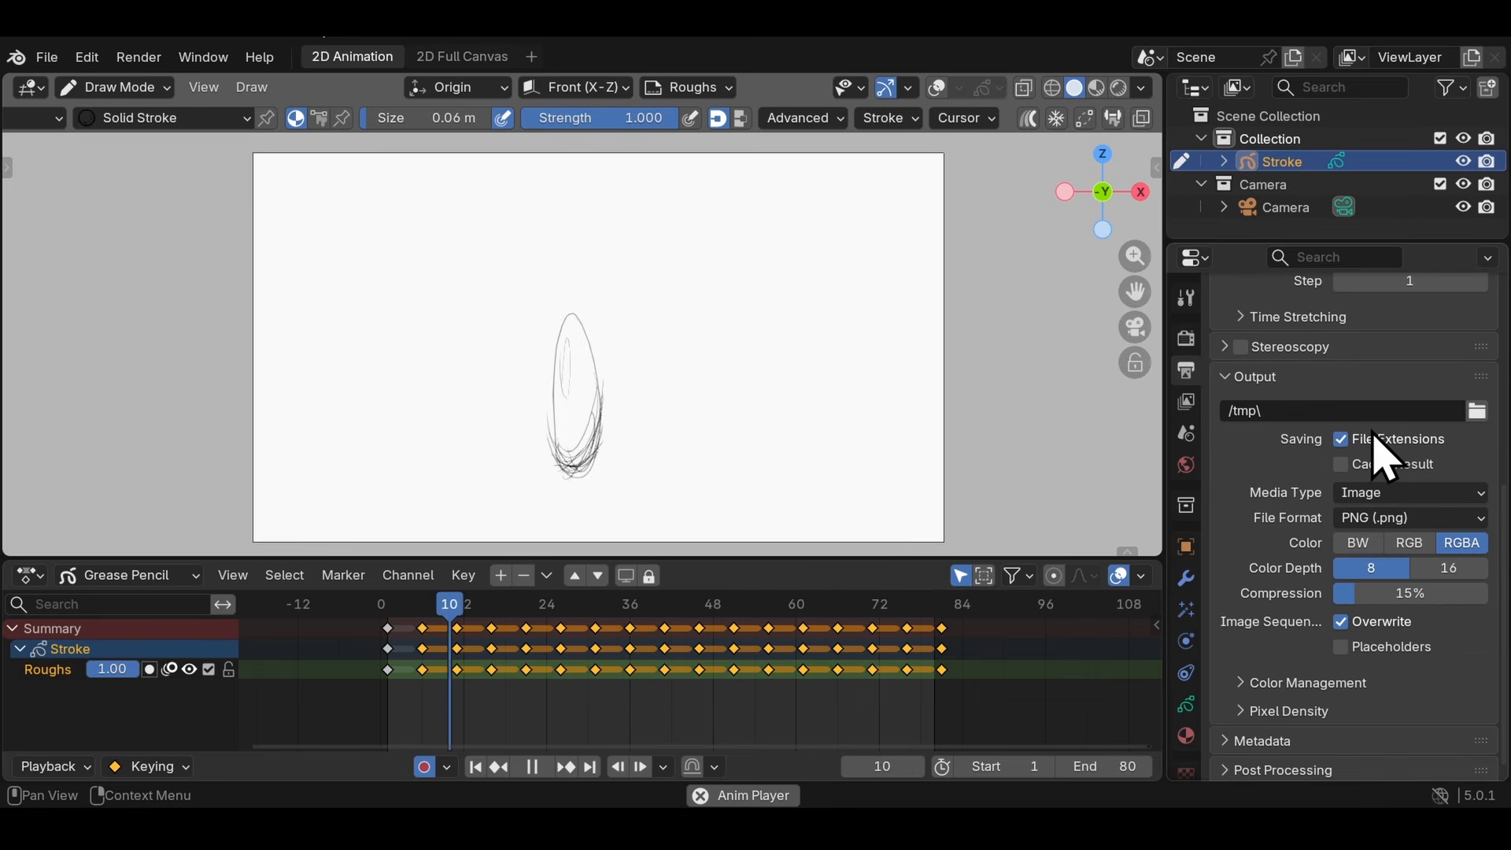
key("Escape")
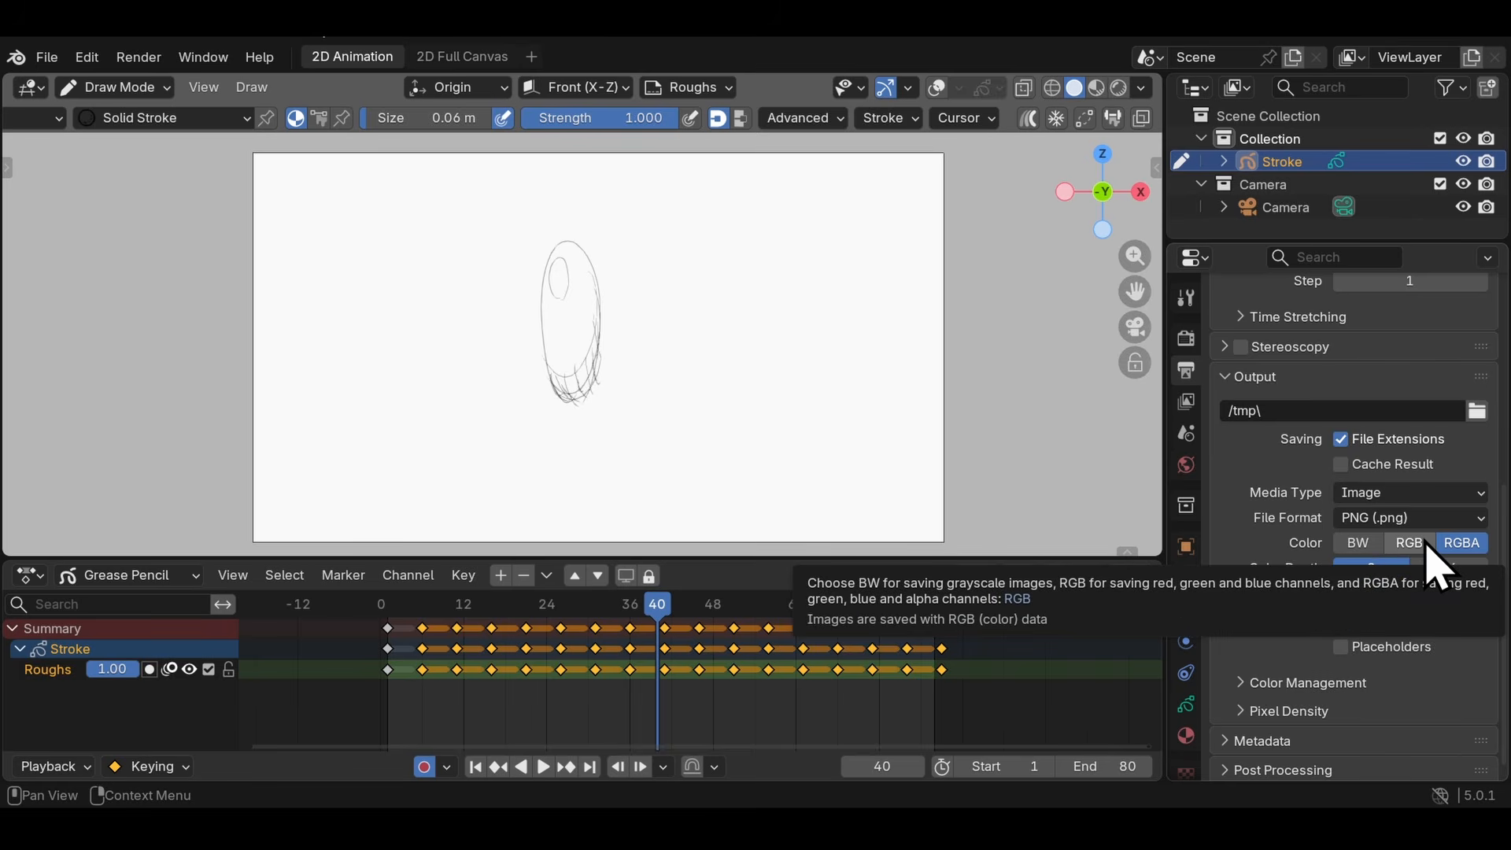
left_click(1392, 493)
left_click(1363, 575)
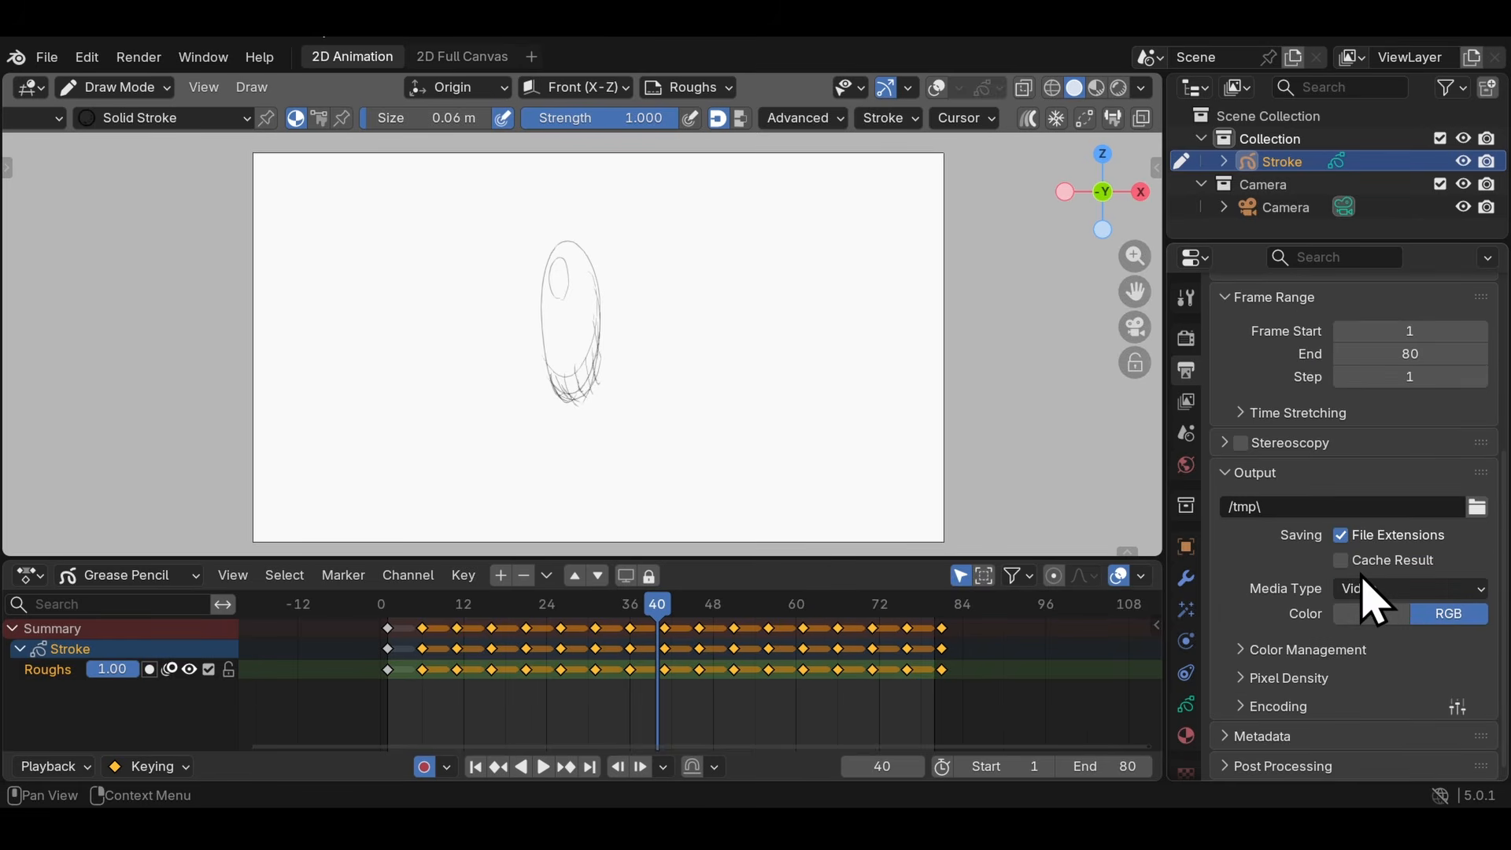
- Set the video encoding container to MPEG-4
left_click(1276, 707)
scroll(1315, 624, "down", 6)
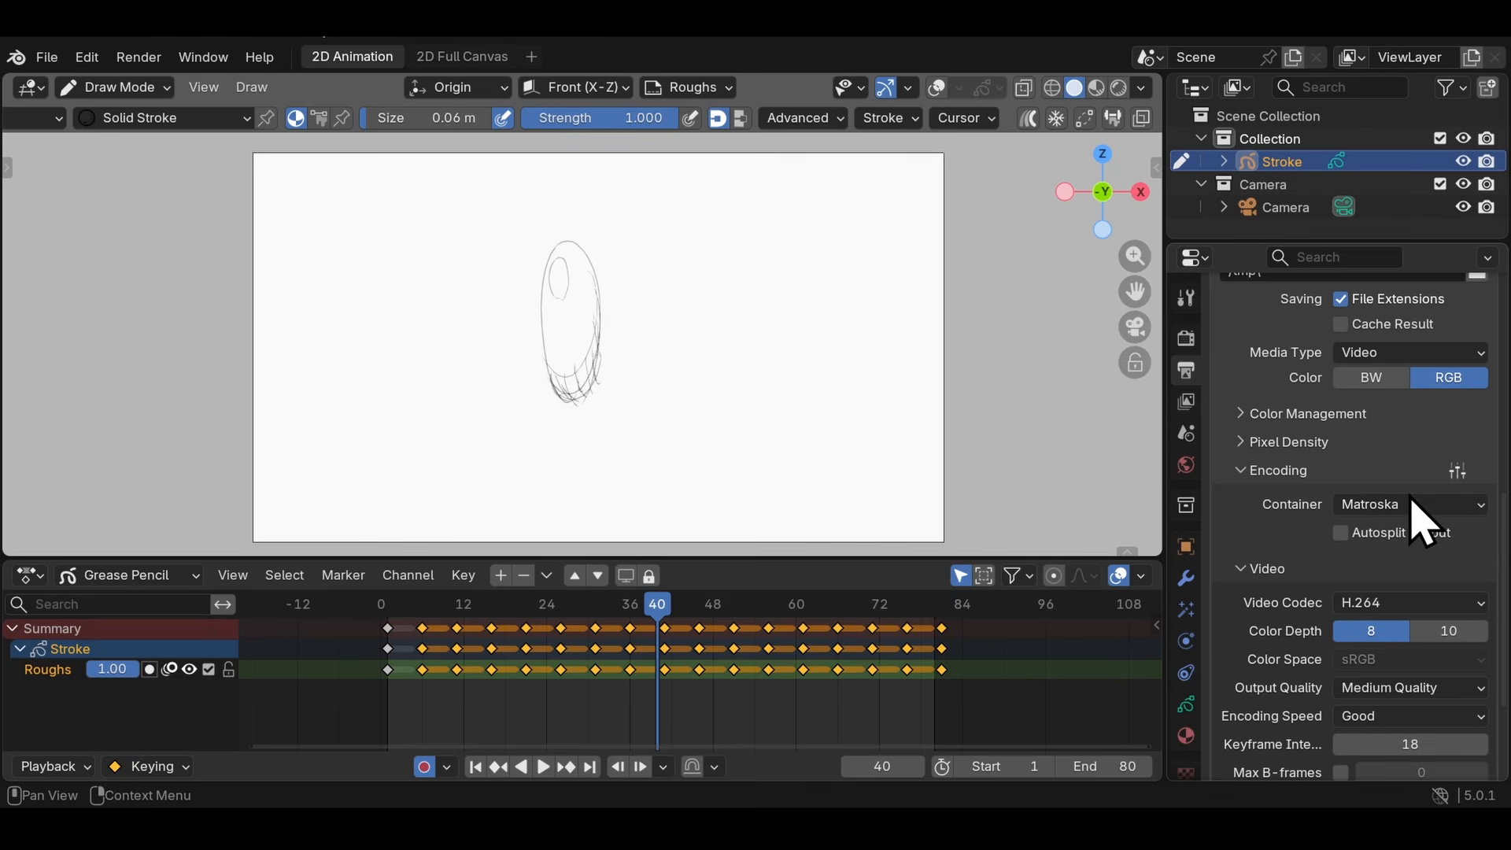
left_click(1413, 508)
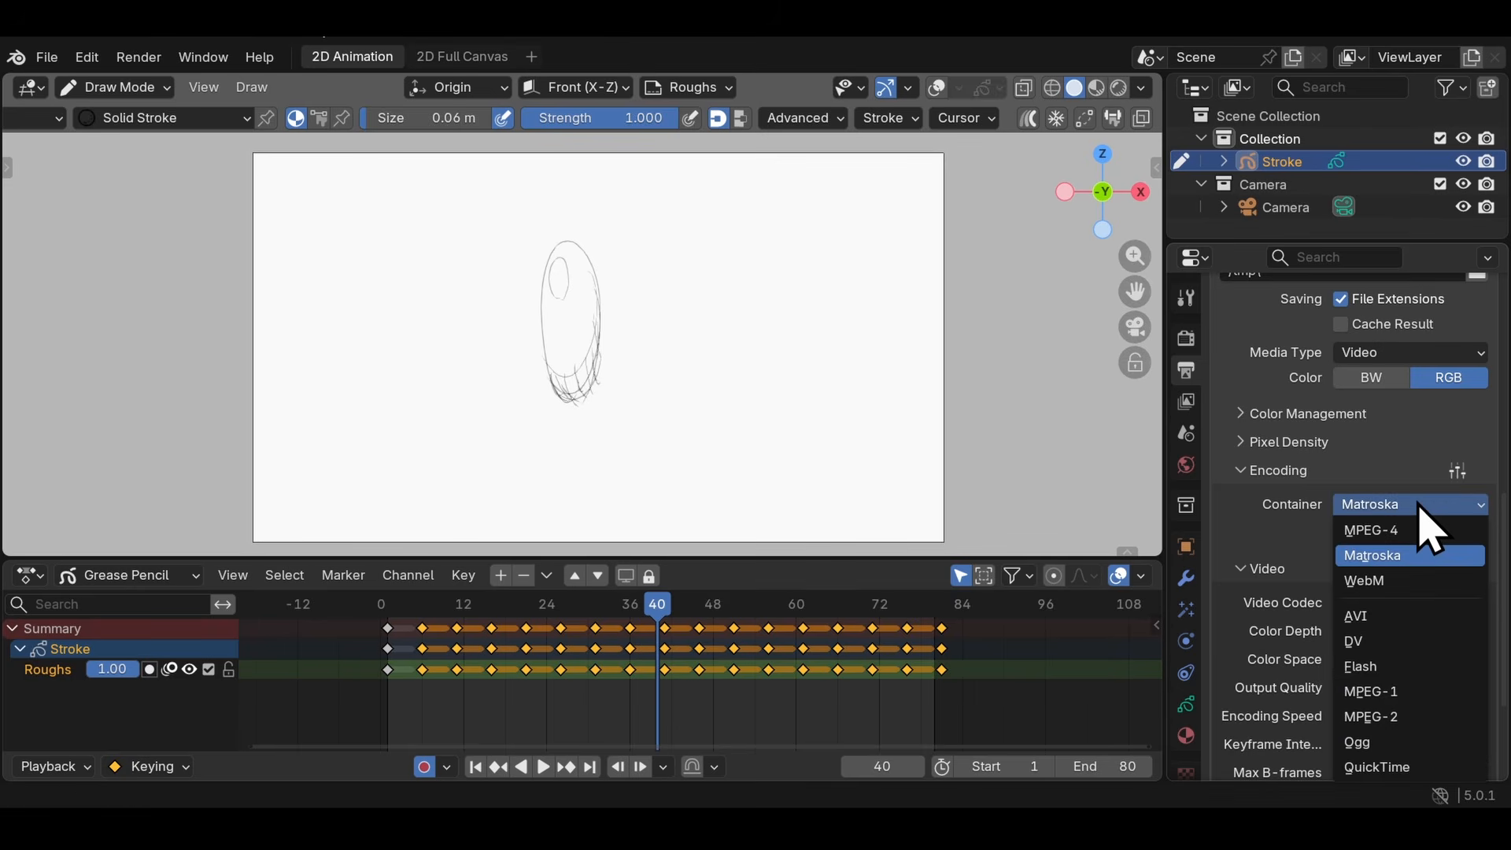
left_click(1393, 556)
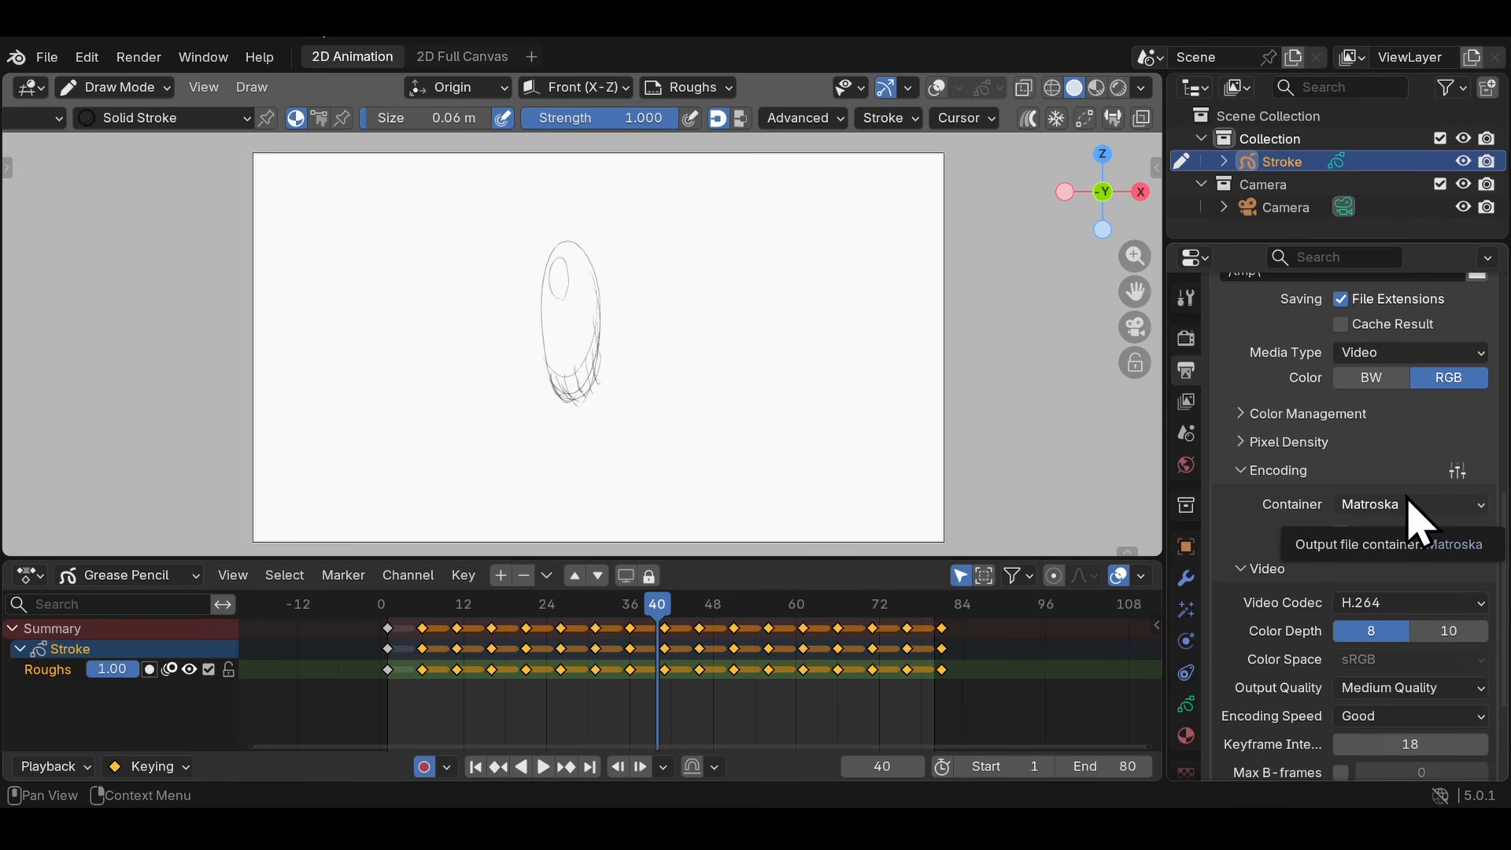
left_click(1409, 504)
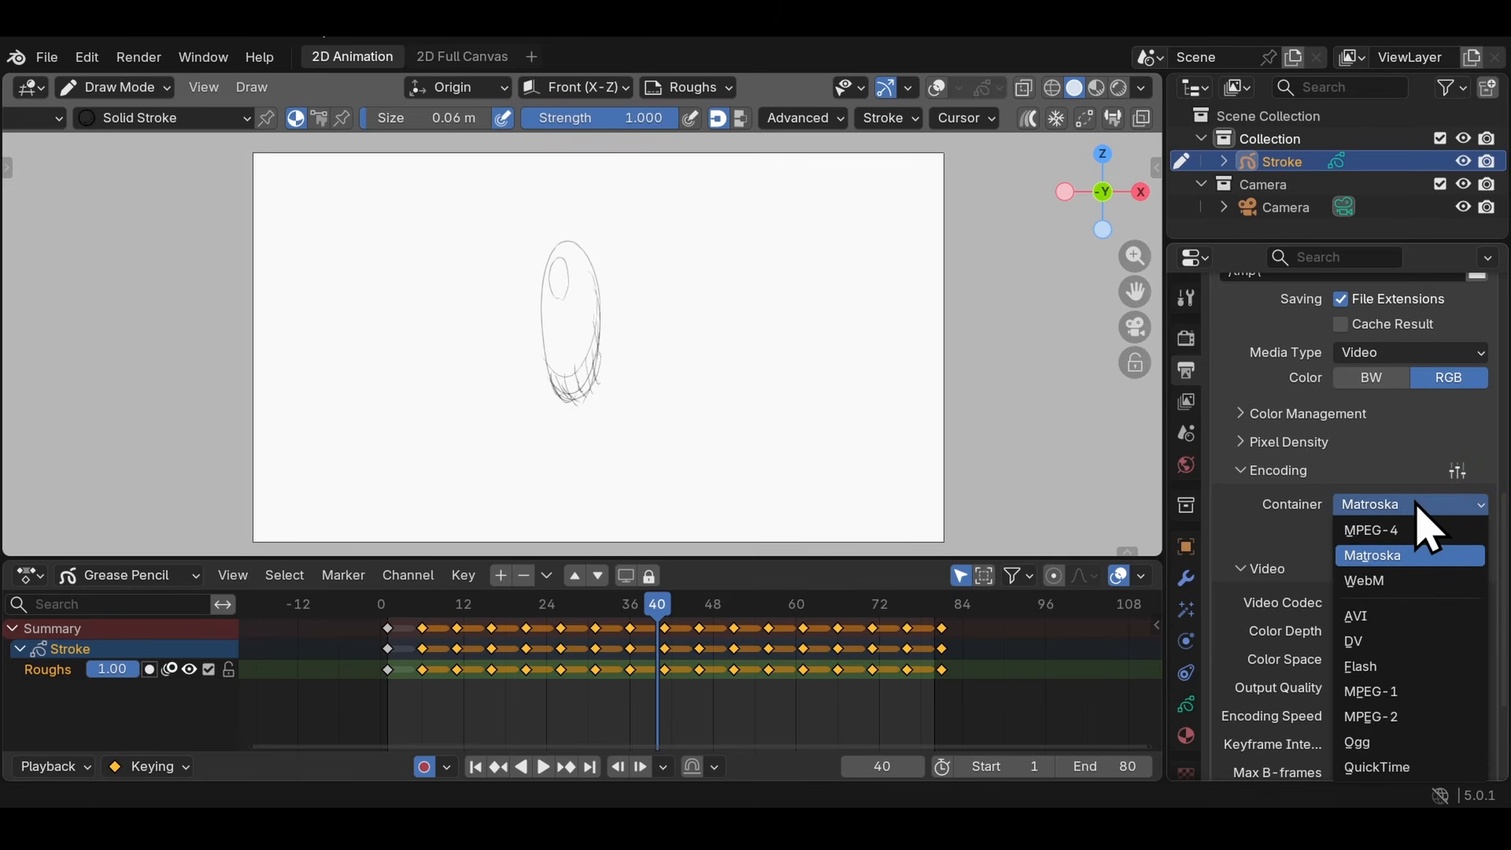
left_click(1385, 532)
- Set the output video's audio codec to MP3 and review the remaining encoding settings
scroll(1350, 645, "down", 5)
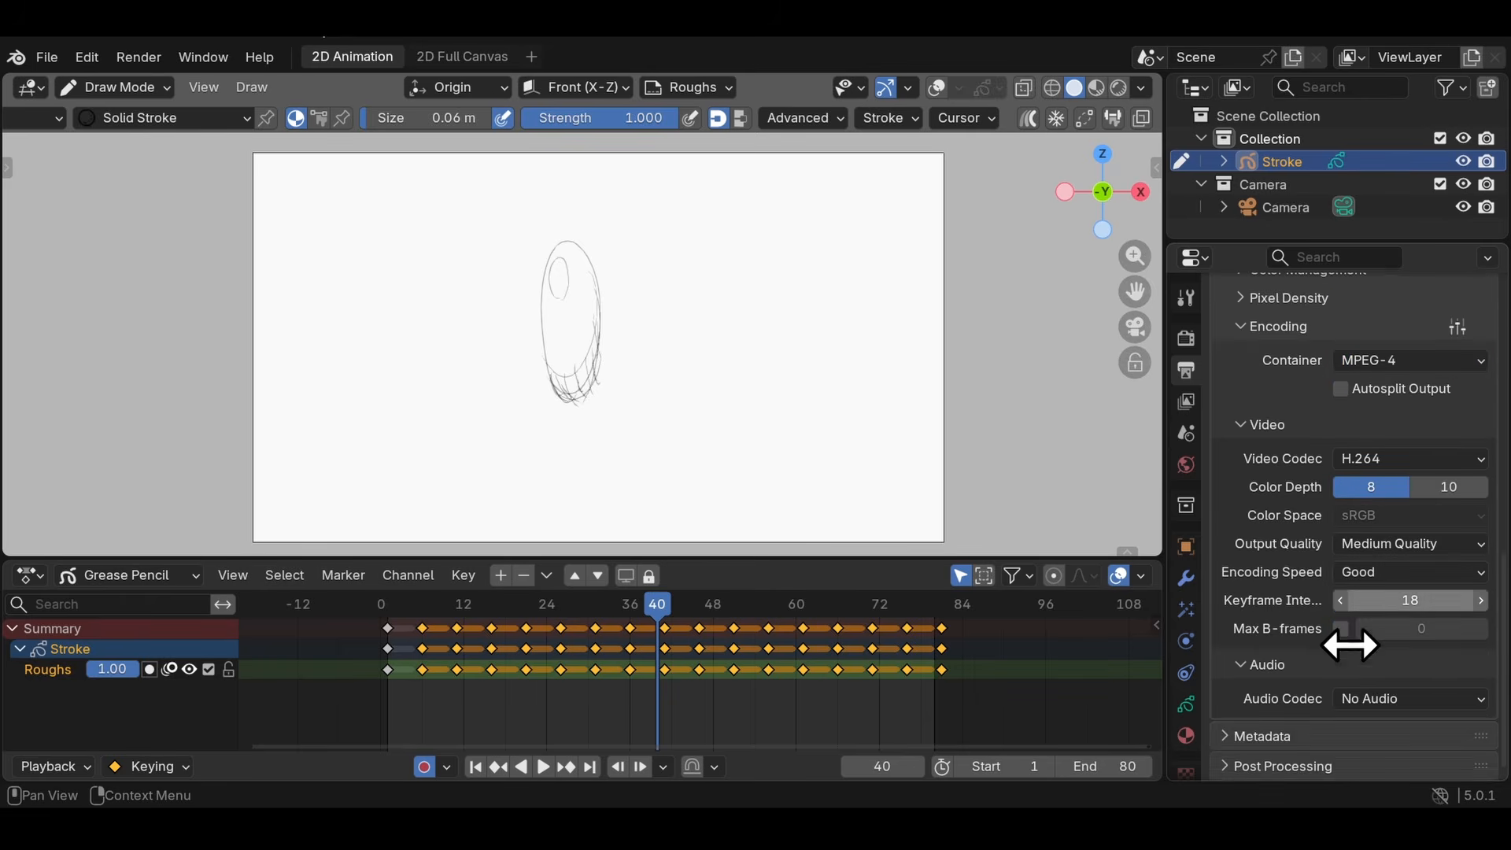
left_click(1368, 693)
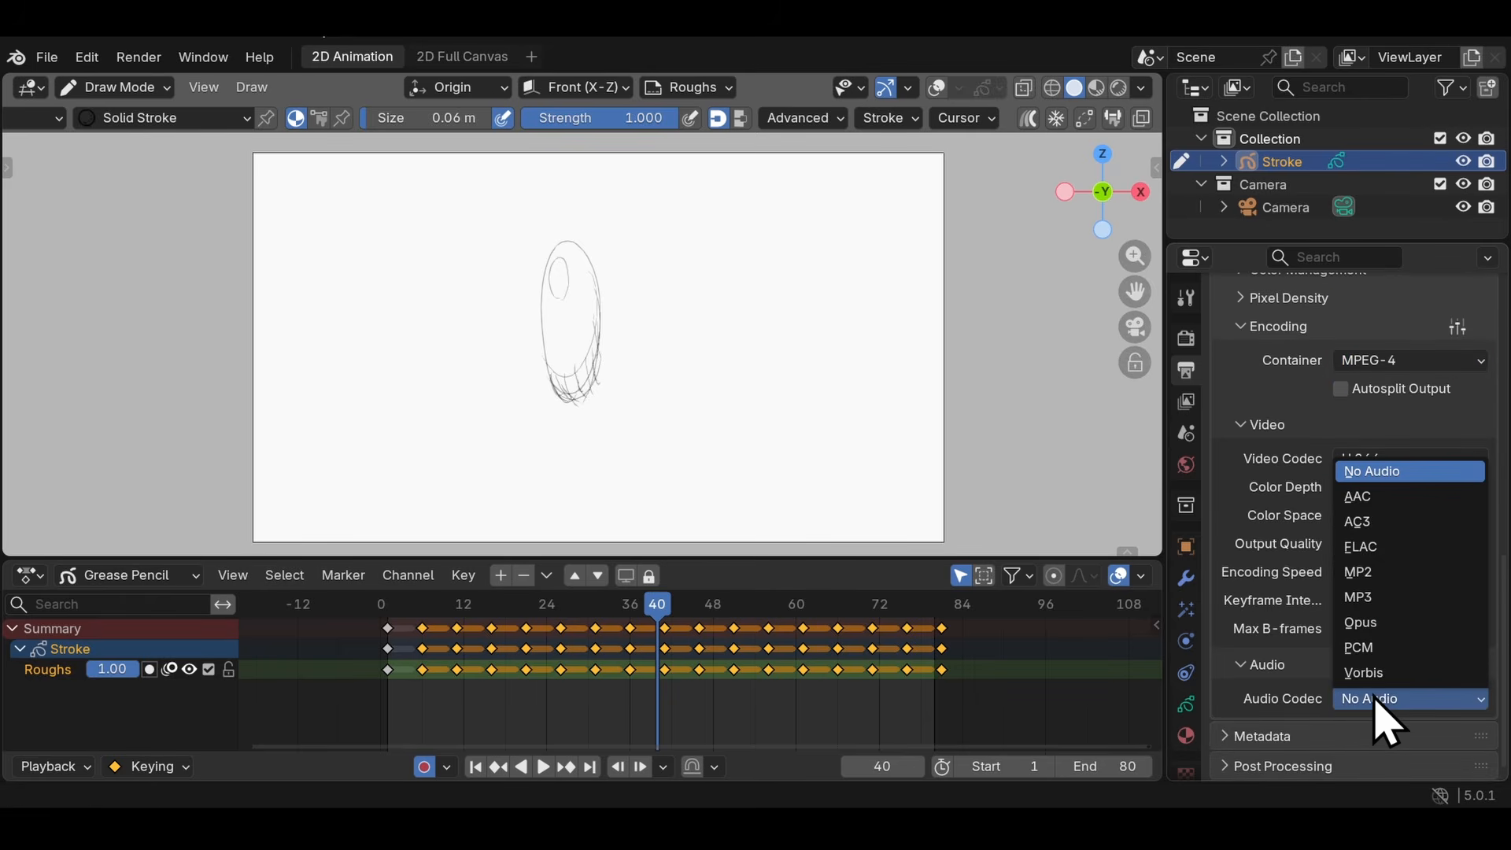
left_click(1378, 596)
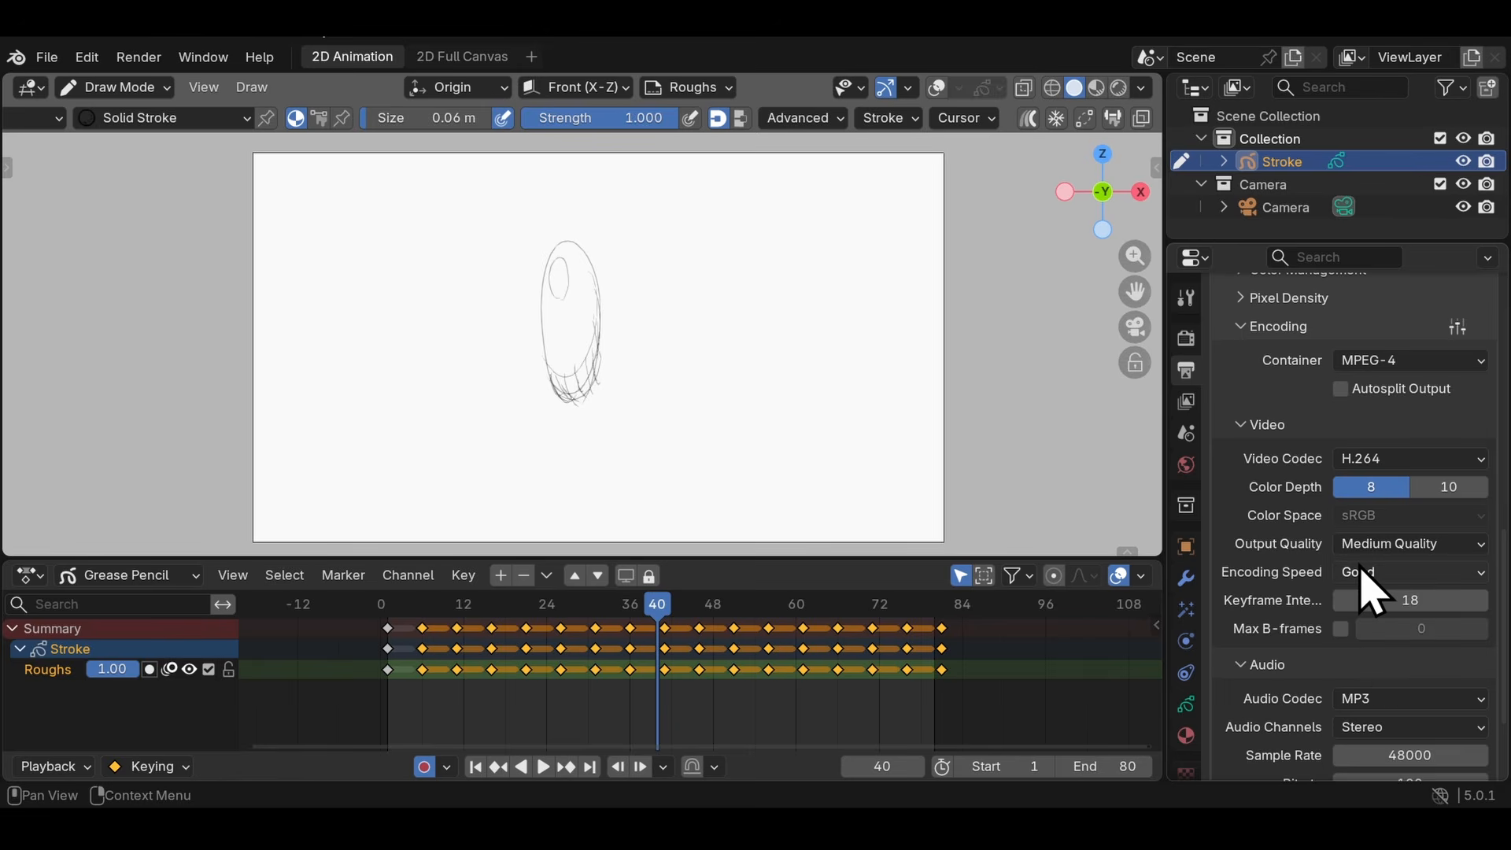
scroll(1353, 578, "down", 4)
scroll(1005, 486, "up", 2)
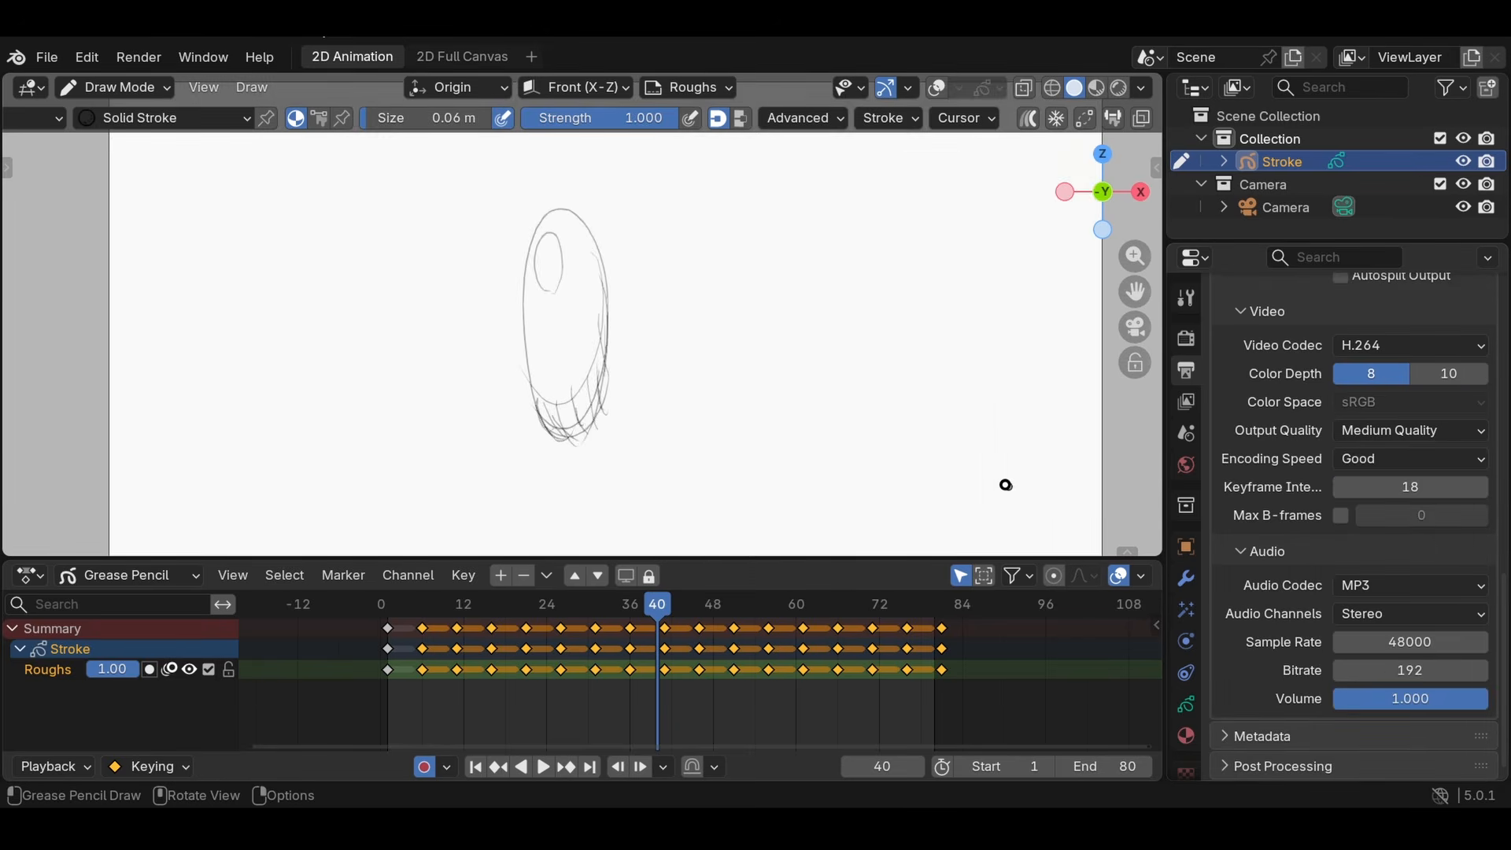
scroll(945, 508, "down", 3)
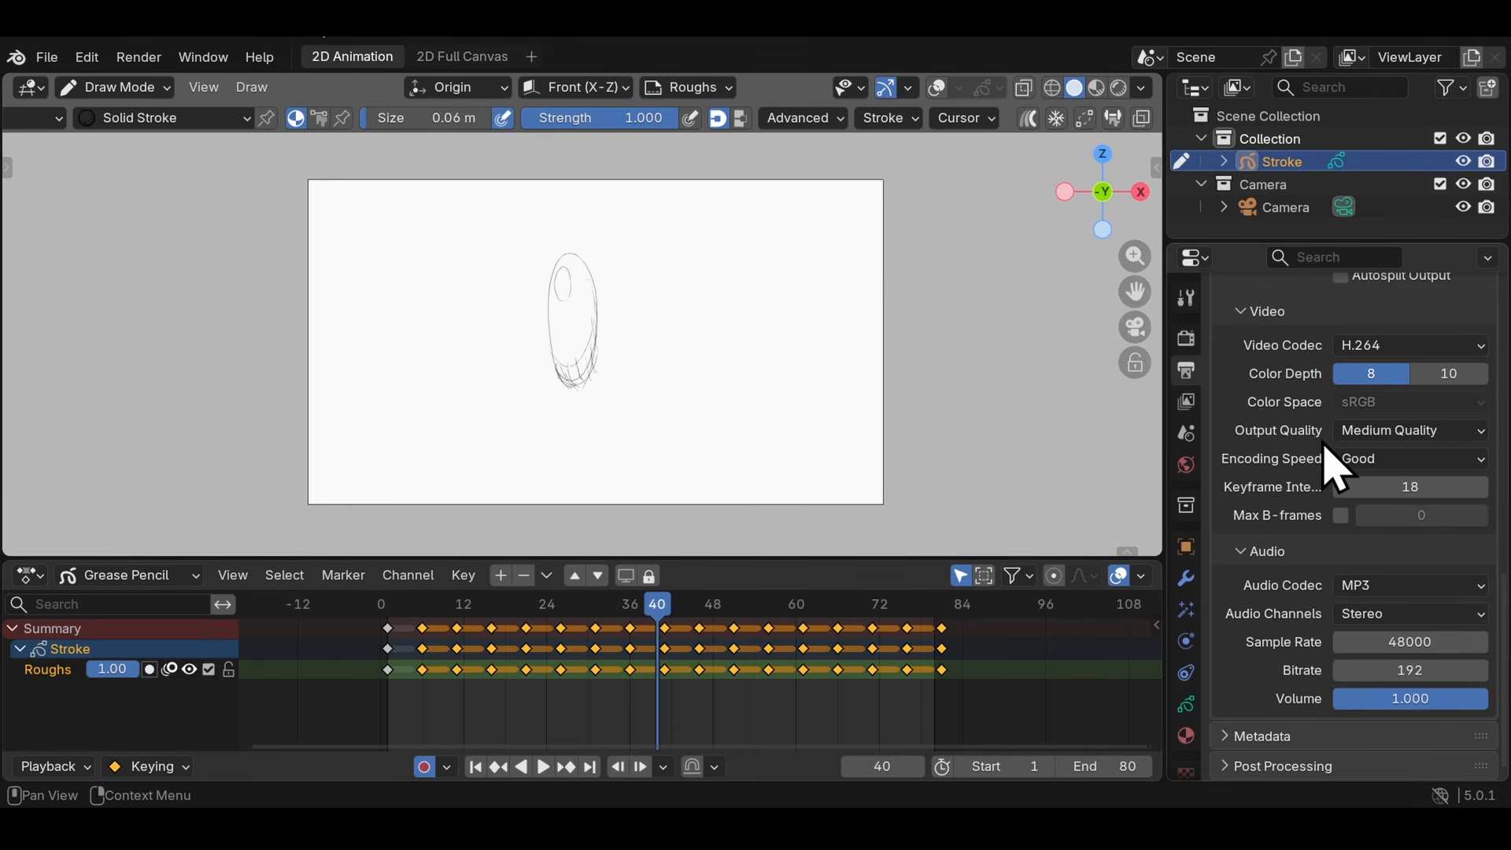
- Render the bouncing ball animation
scroll(1346, 512, "up", 20)
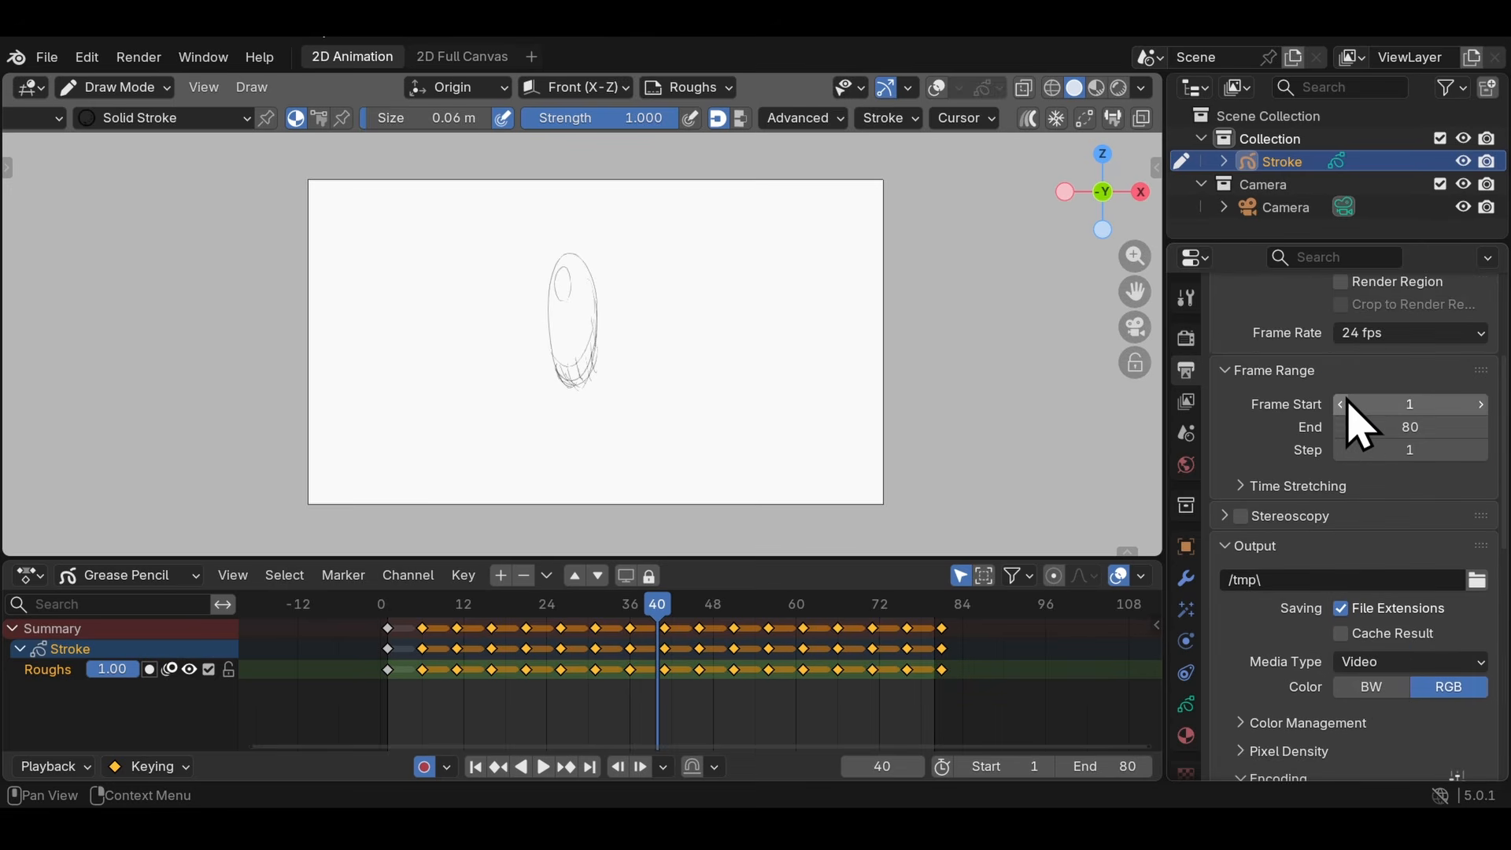
left_click(153, 65)
left_click(129, 104)
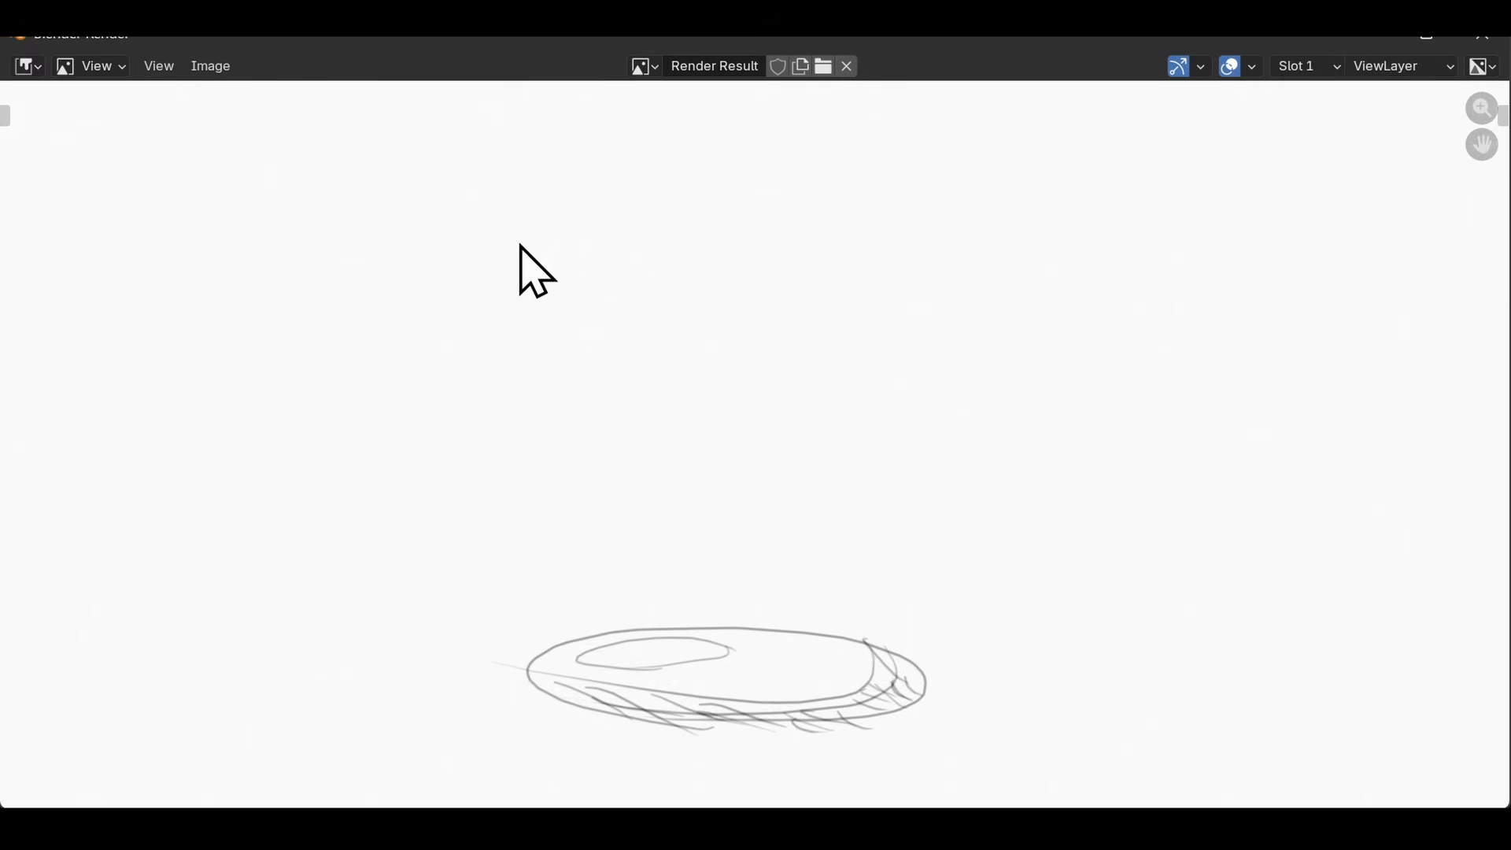
- Play back the rendered bouncing ball animation in the animation player and close it
key("Escape")
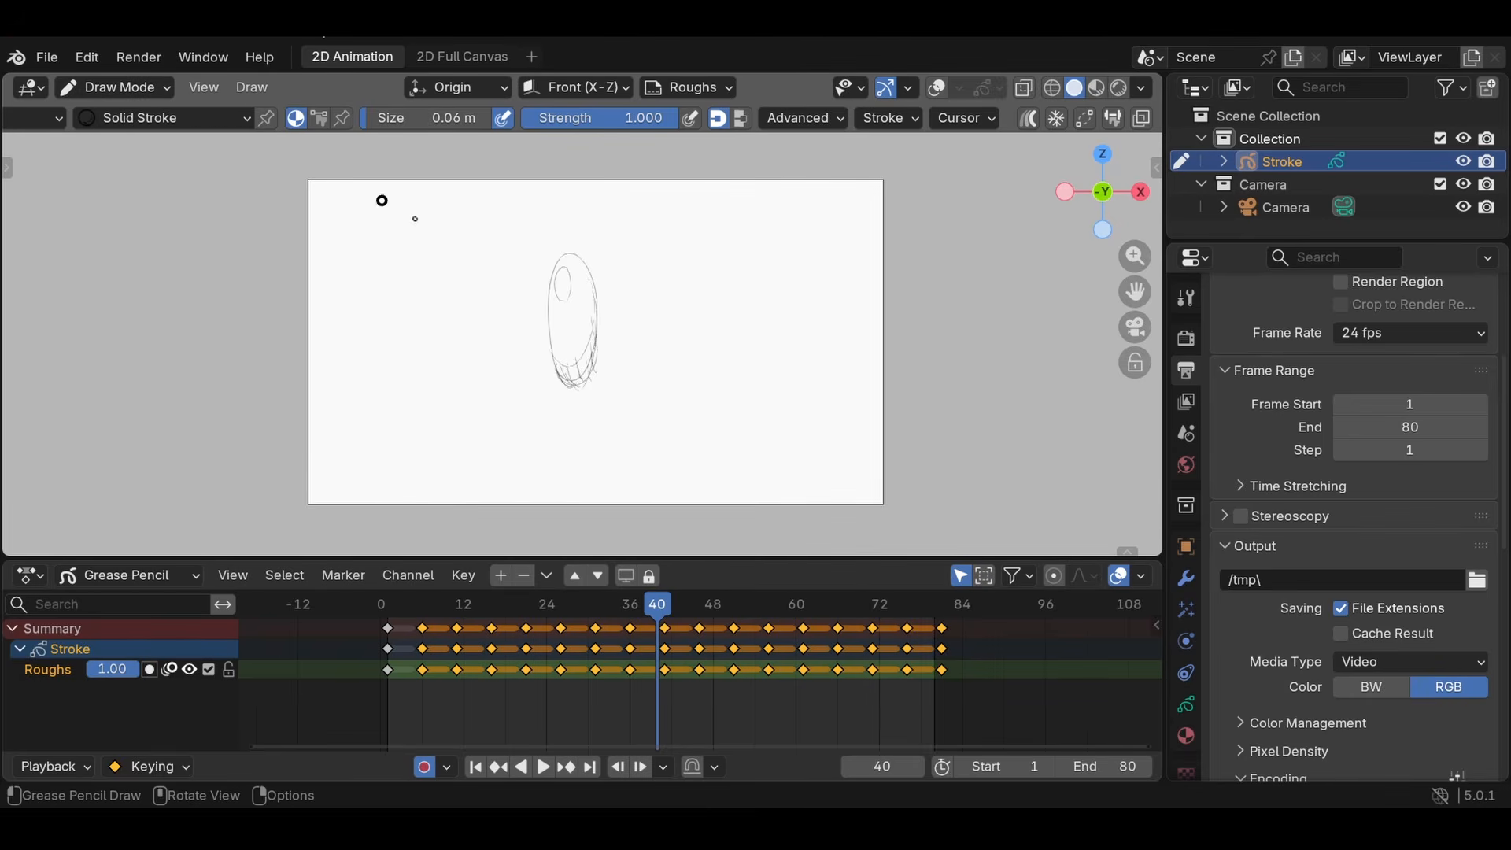
left_click(139, 58)
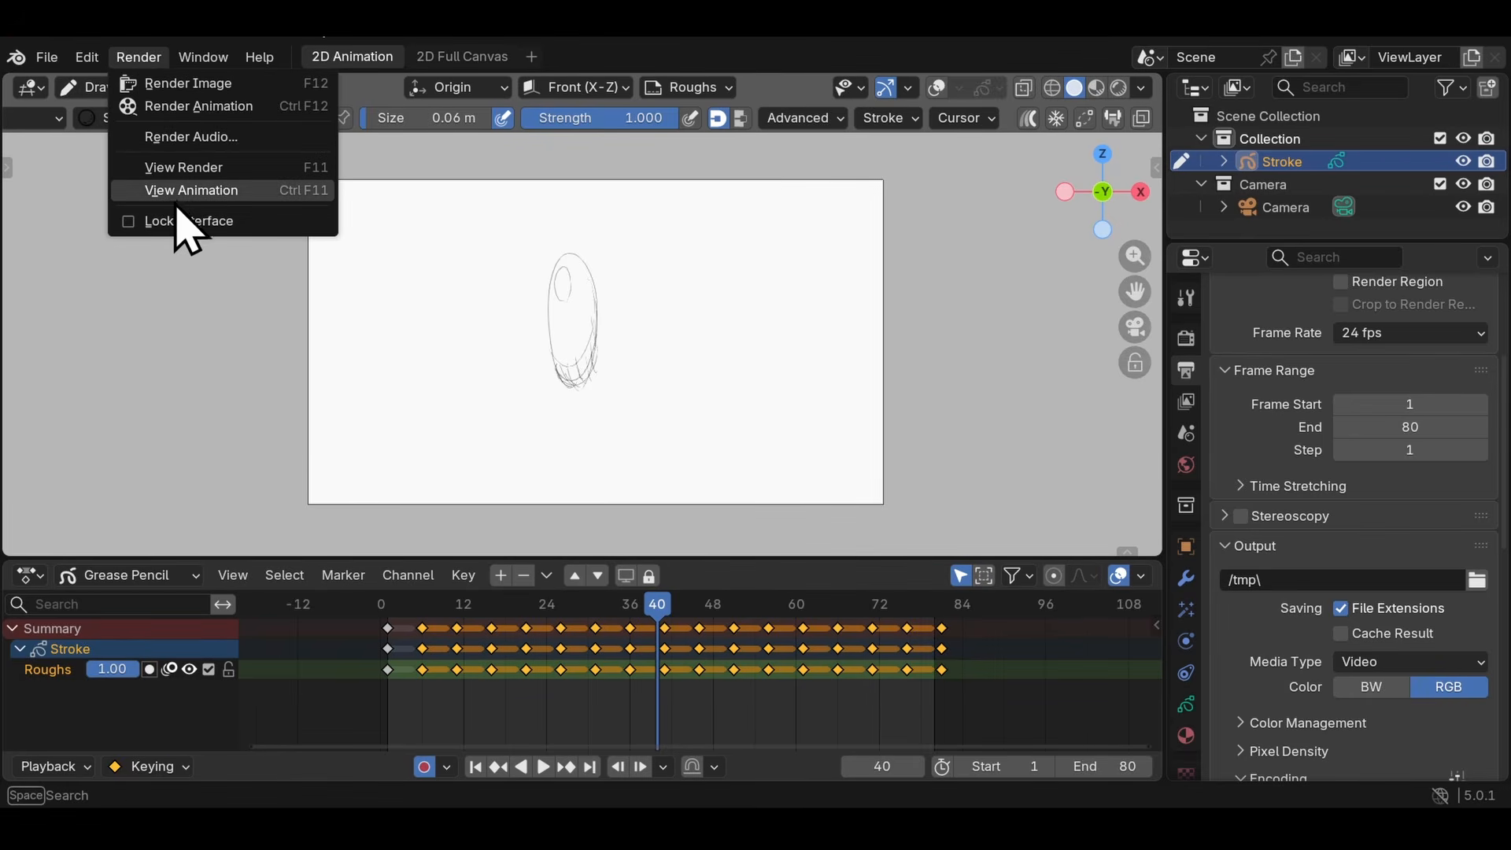
left_click(175, 192)
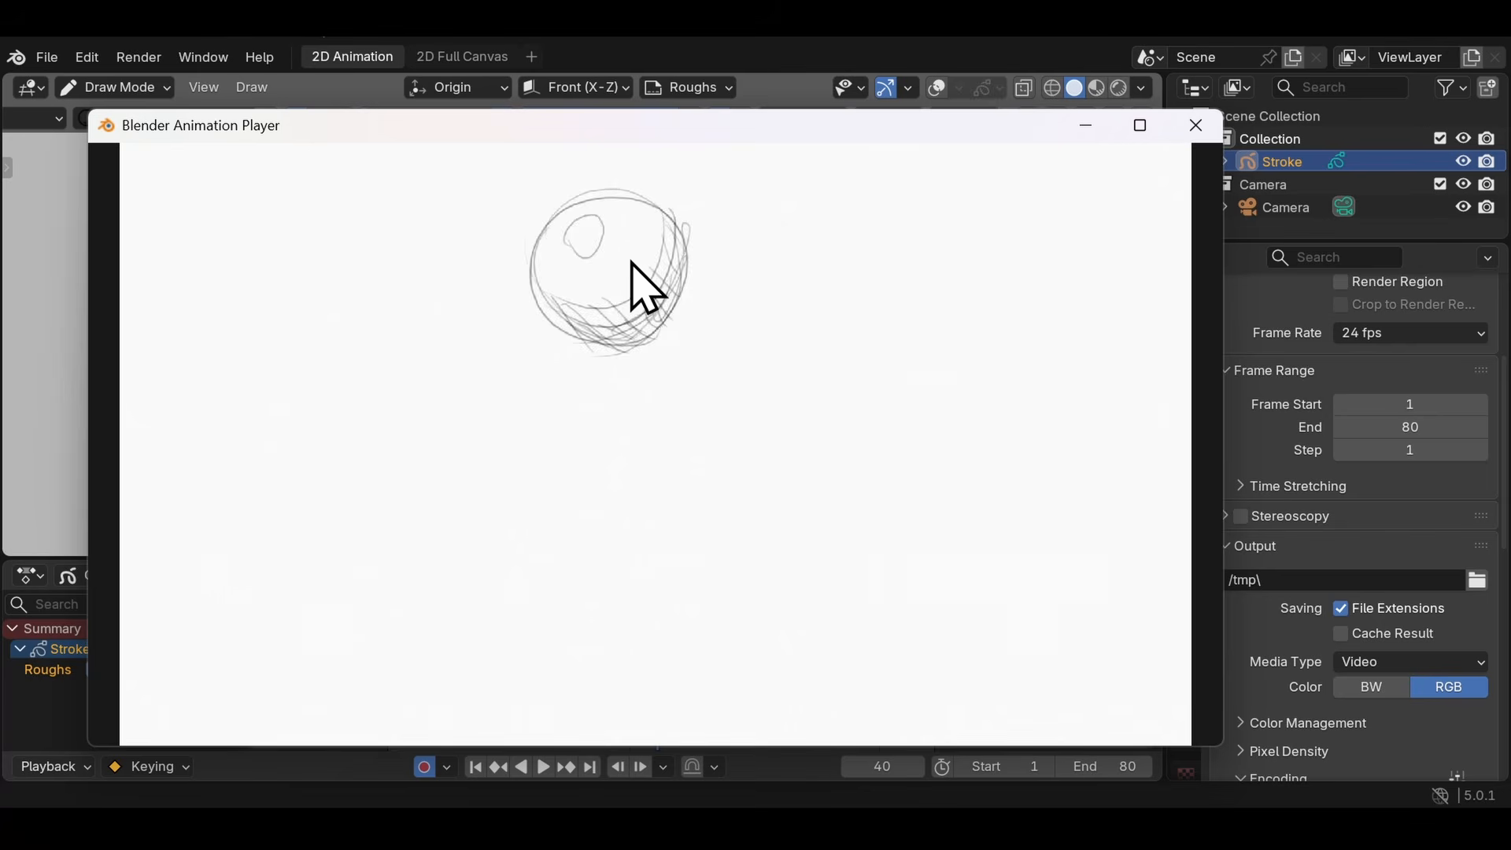
key("Escape")
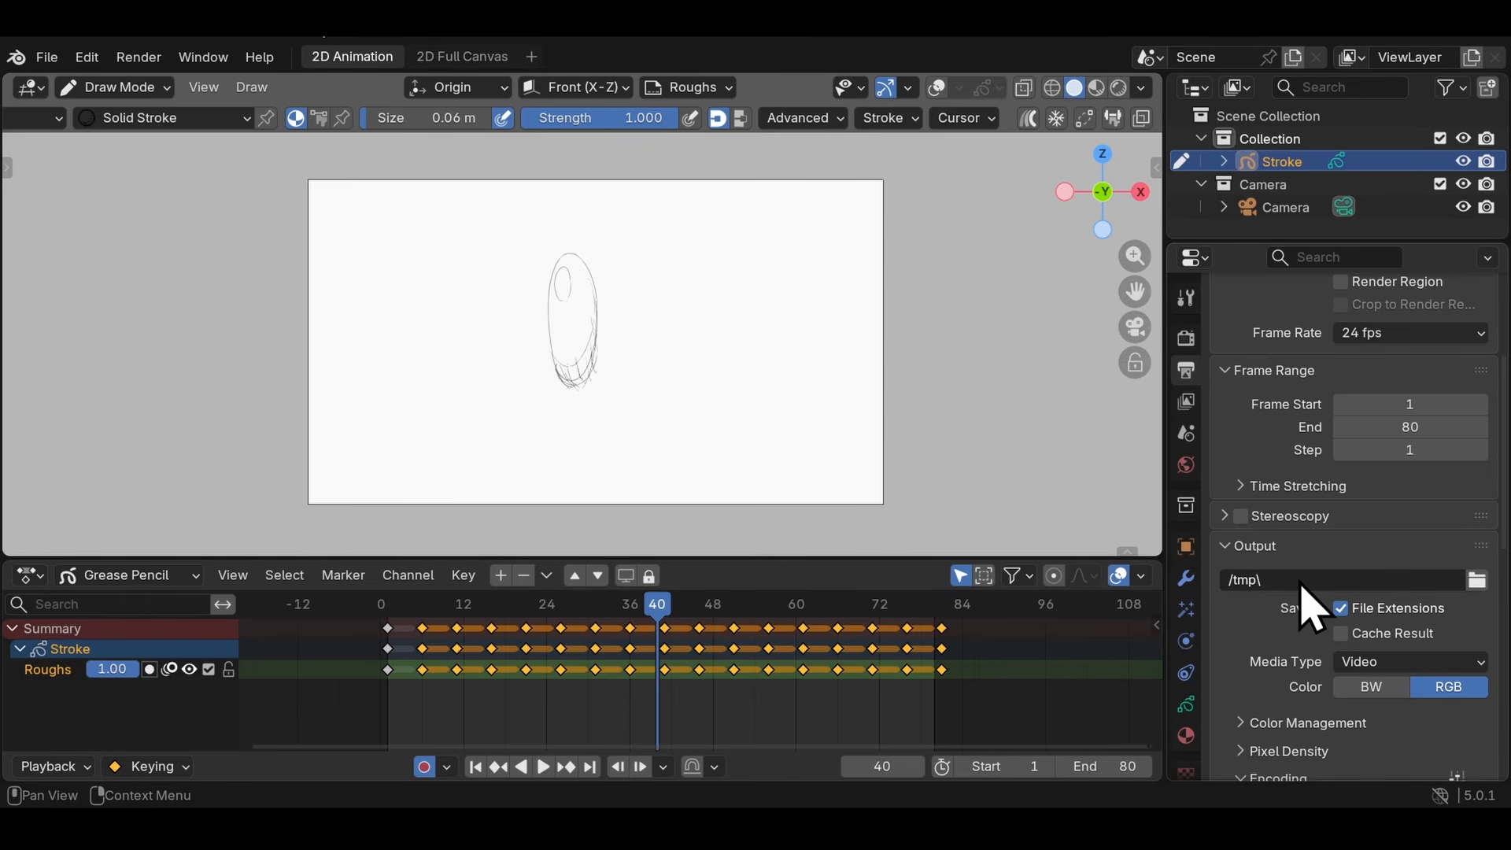
- Browse the render output folder to check the saved files, leaving the output path as it is
scroll(1312, 608, "down", 3)
left_click(1479, 486)
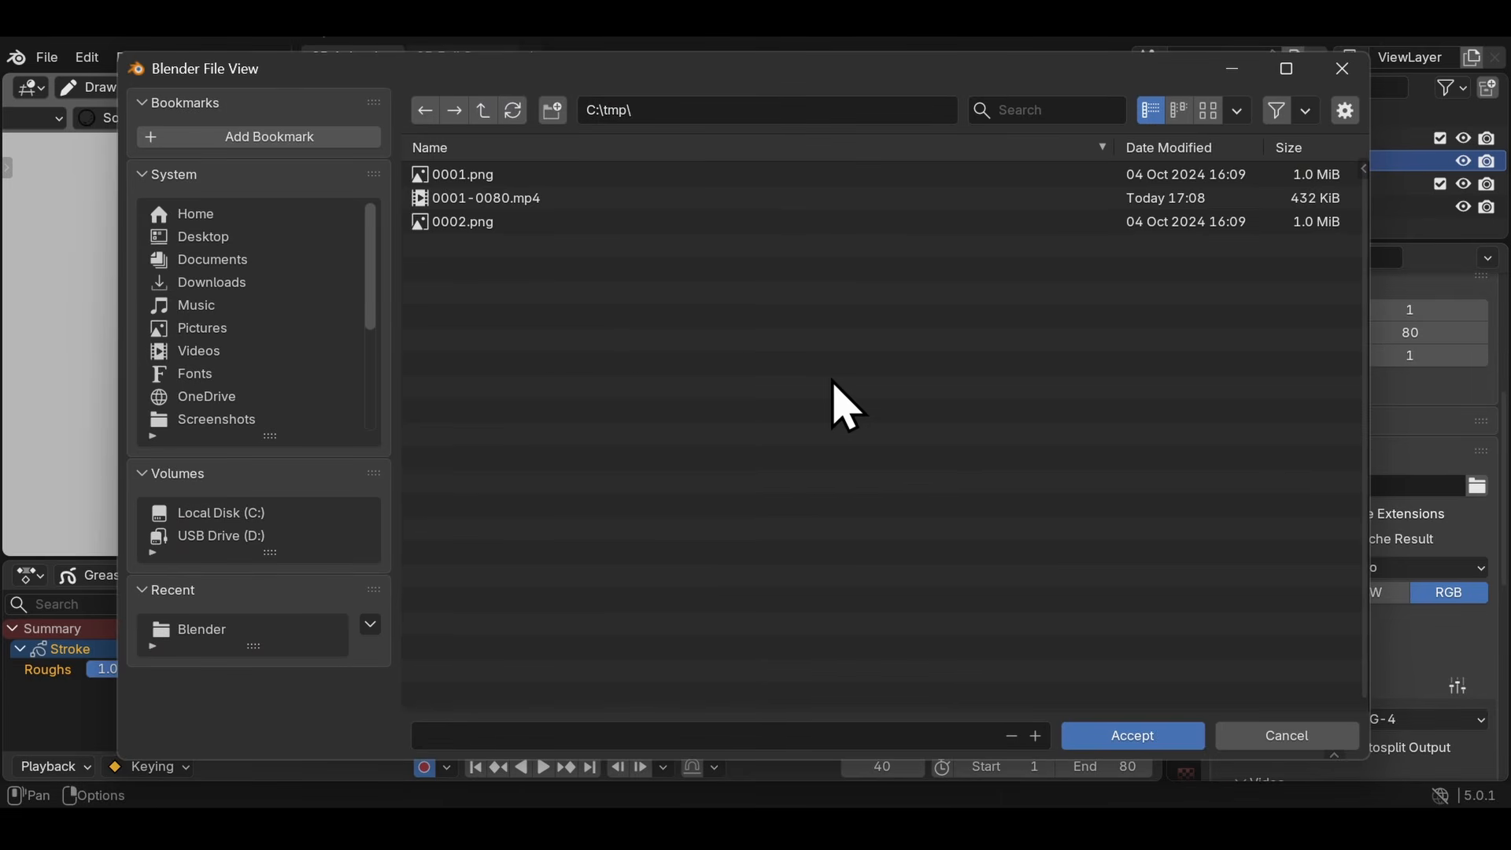
key("Escape")
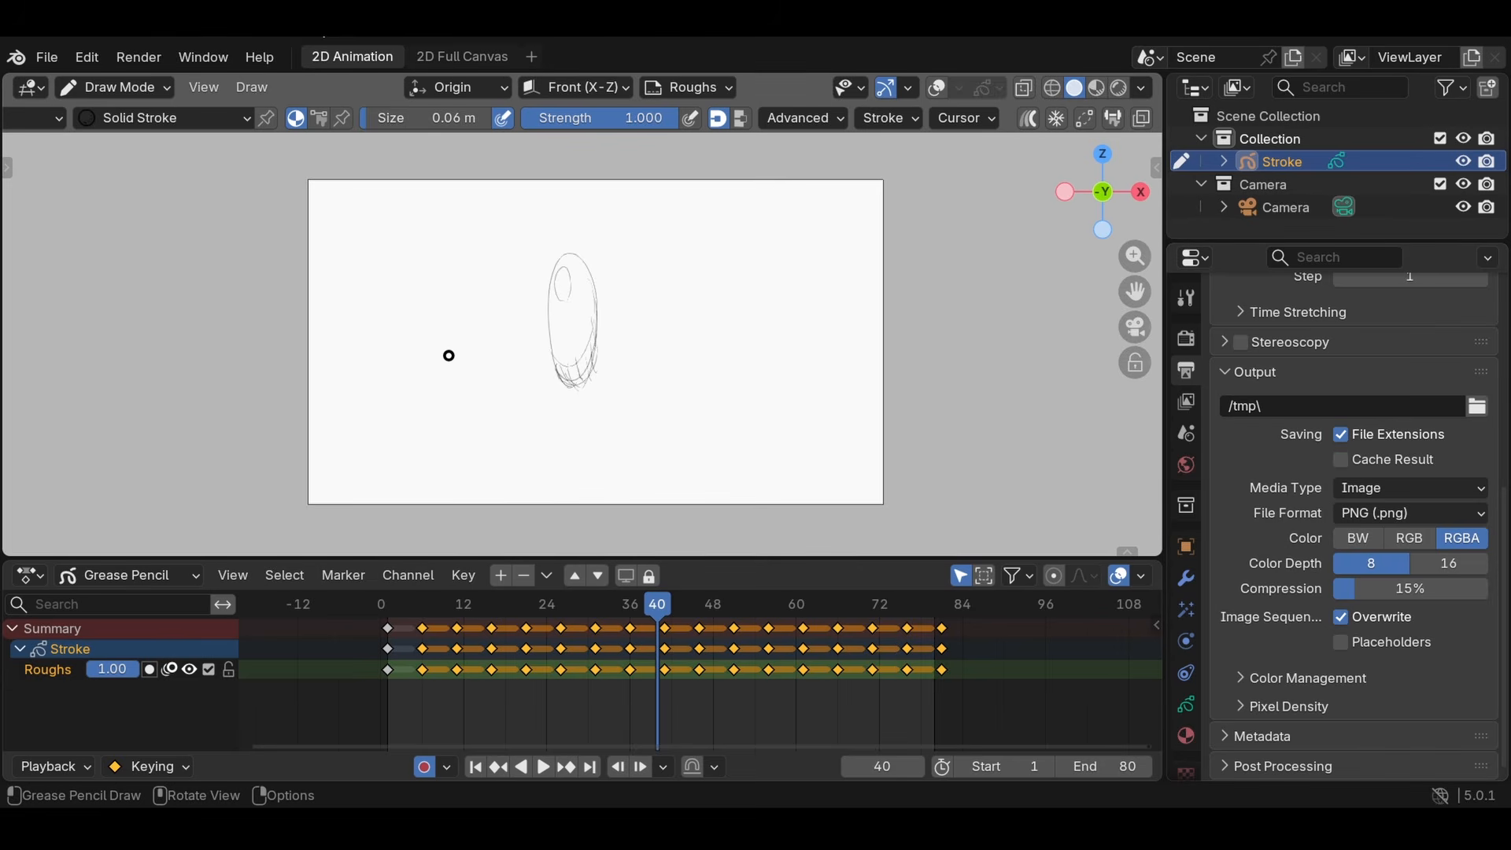
- Render the current frame as a still image and close the render window
left_click(143, 59)
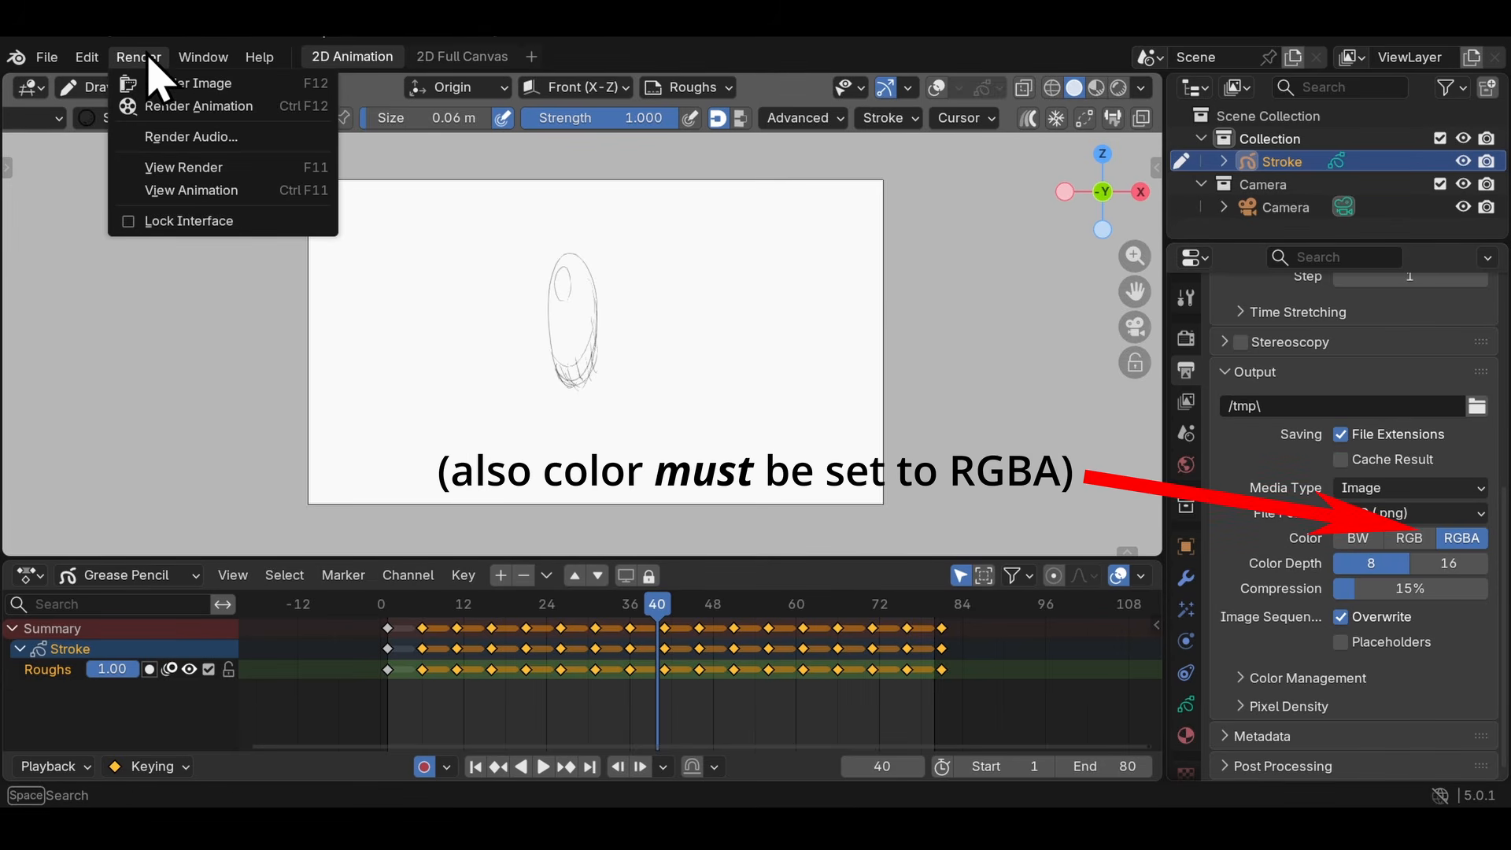
left_click(180, 85)
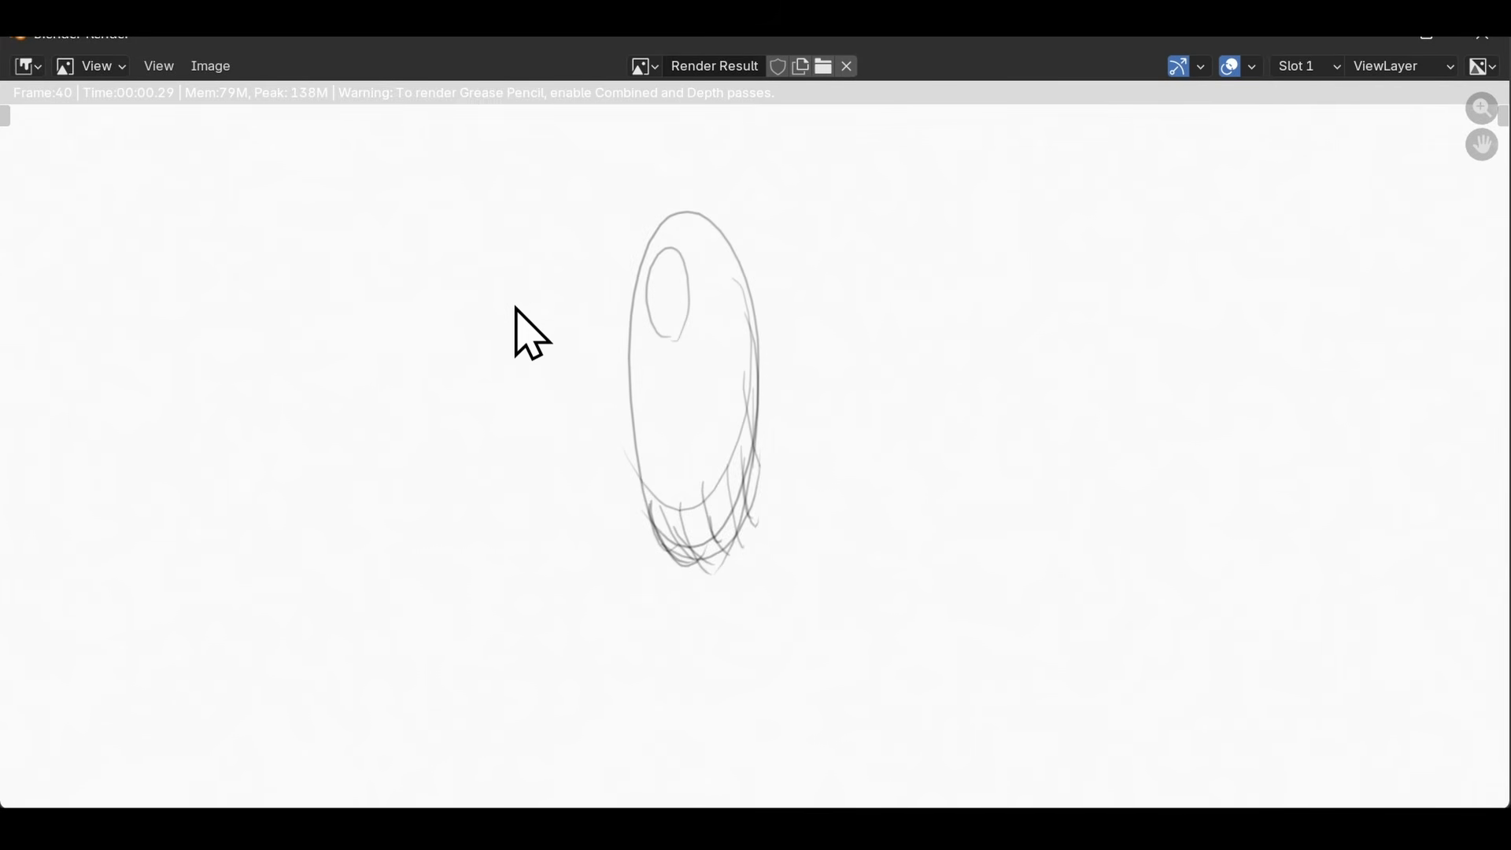
left_click(1483, 36)
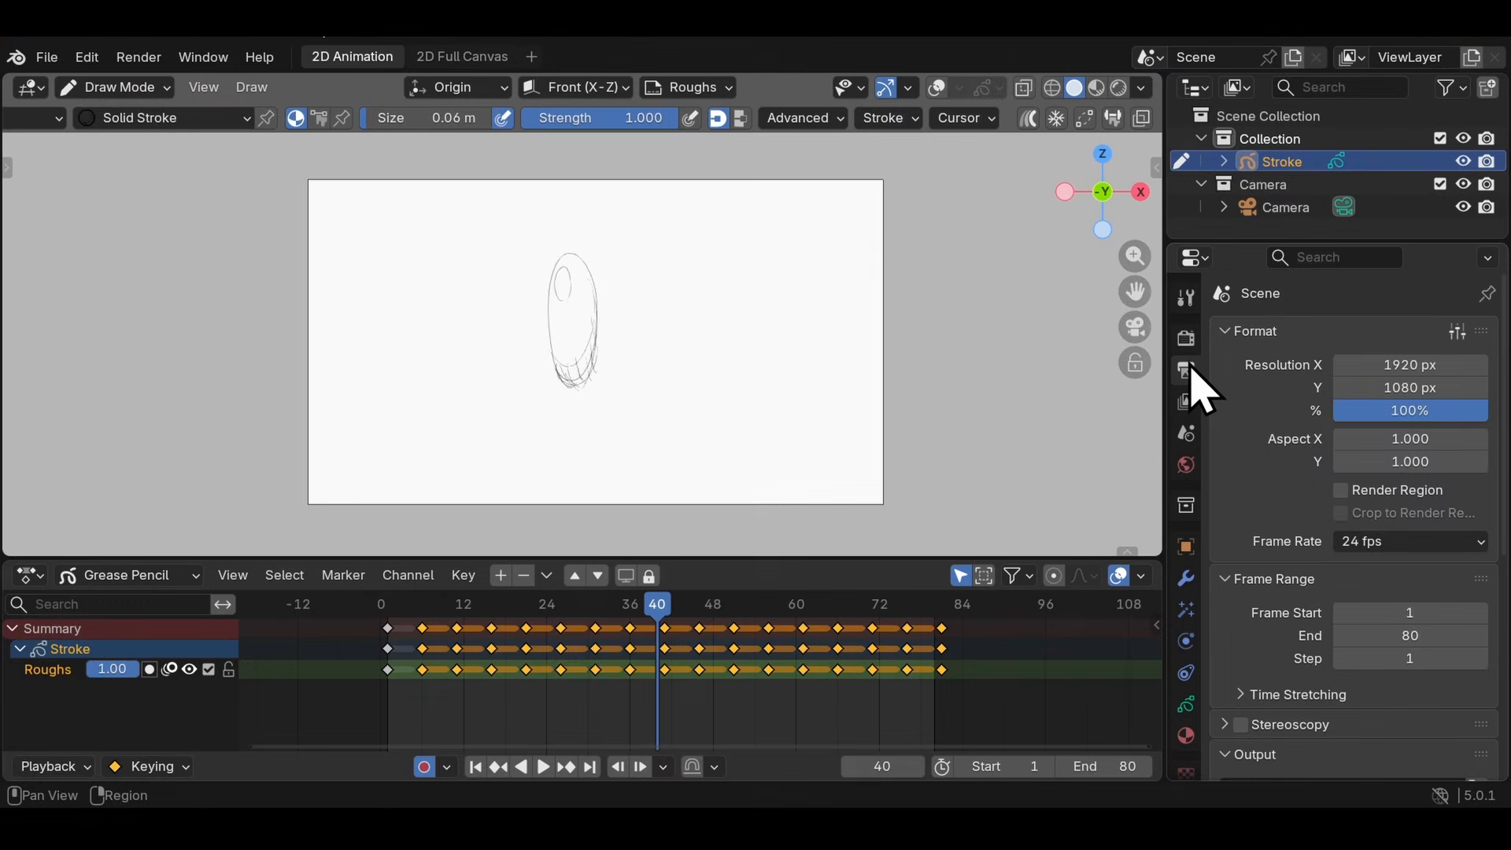
- Make the render's film background transparent and render the current frame again as a still image
left_click(1186, 339)
scroll(1328, 583, "down", 6)
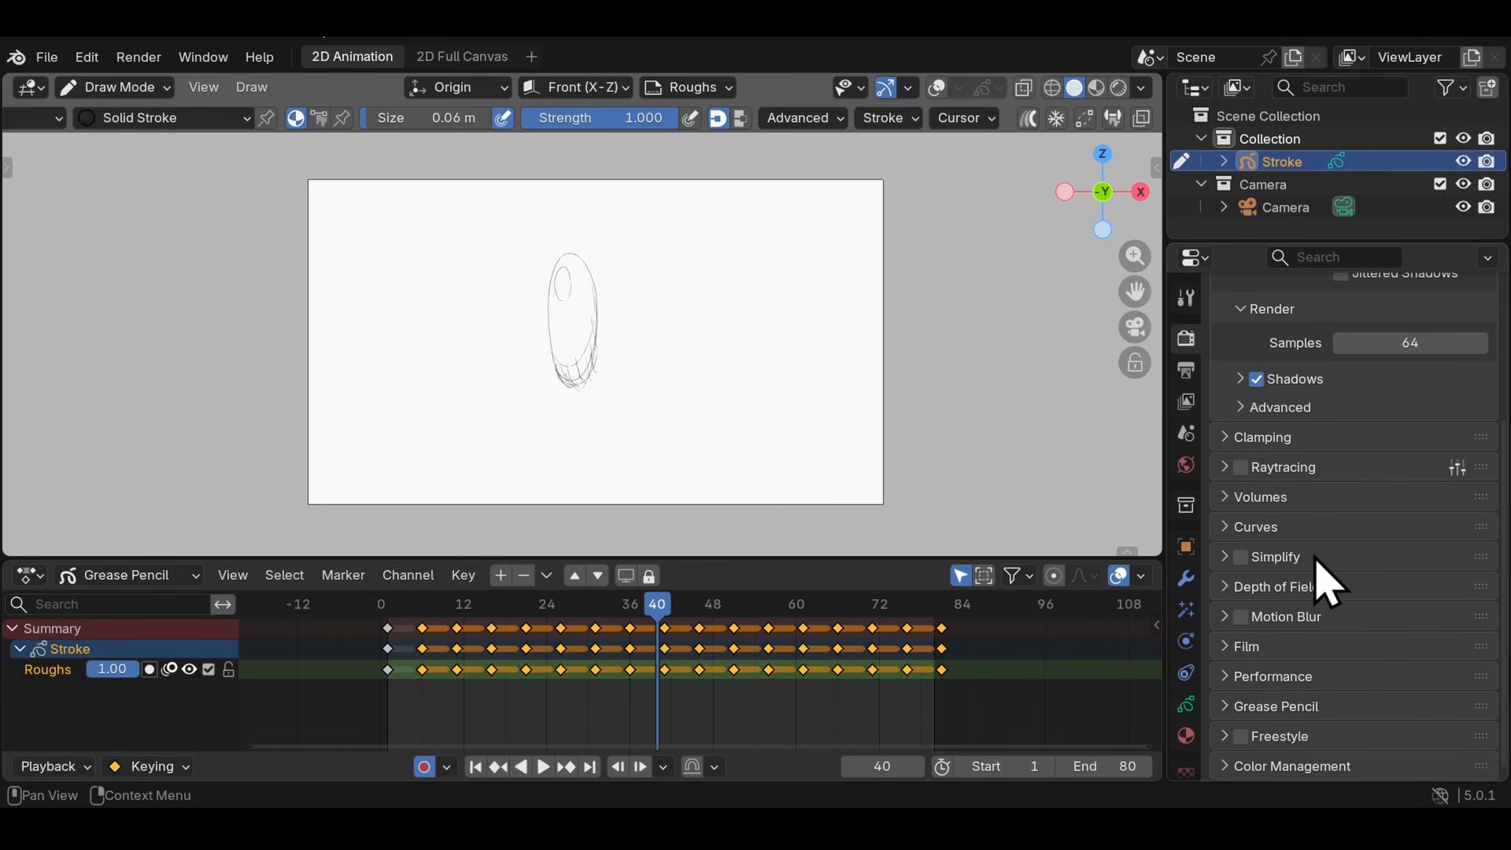
left_click(1247, 647)
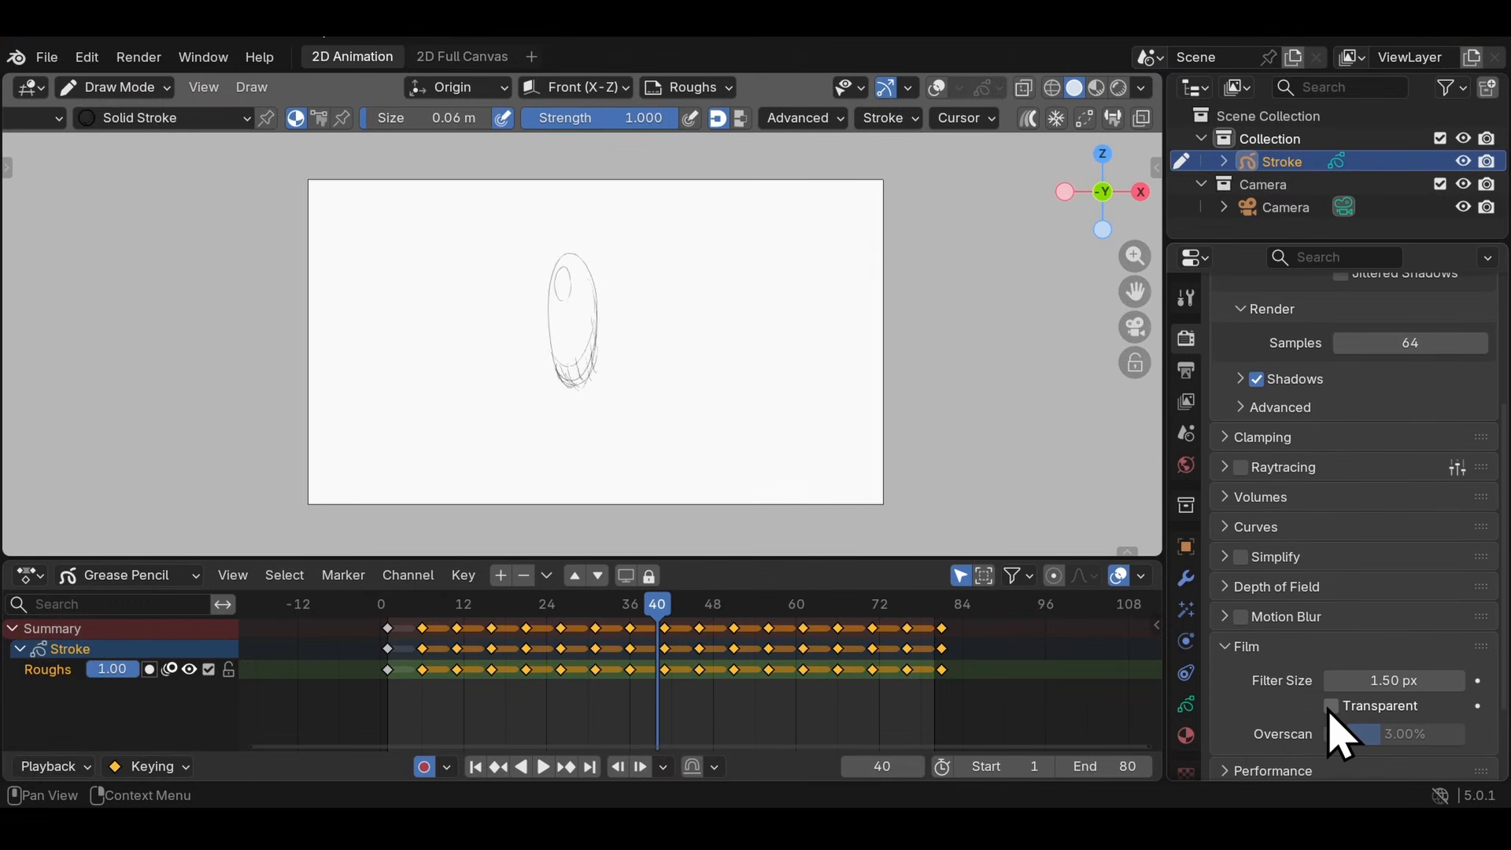
left_click(139, 57)
left_click(157, 86)
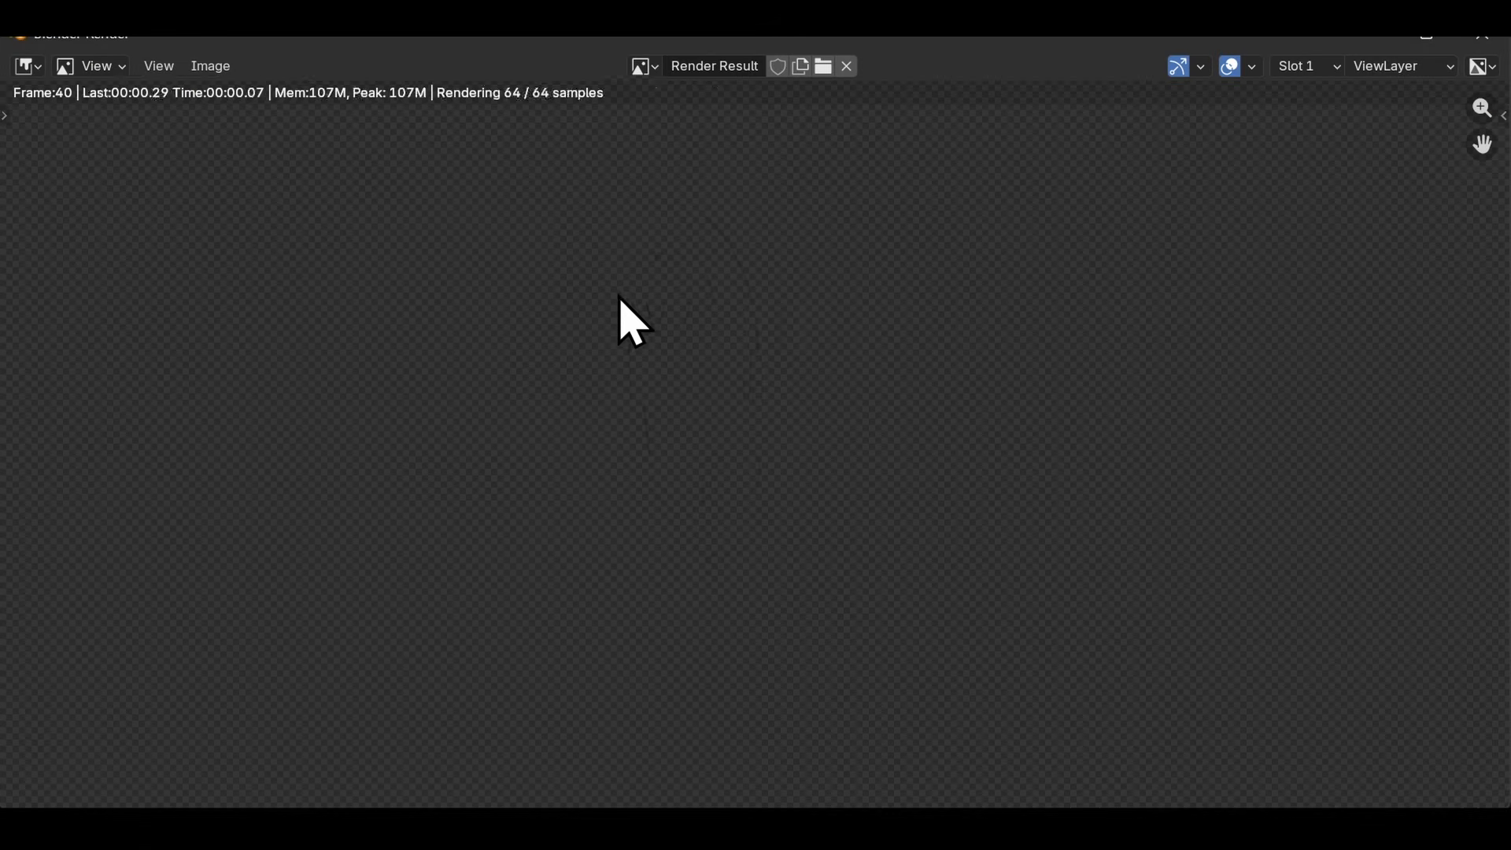
key("Escape")
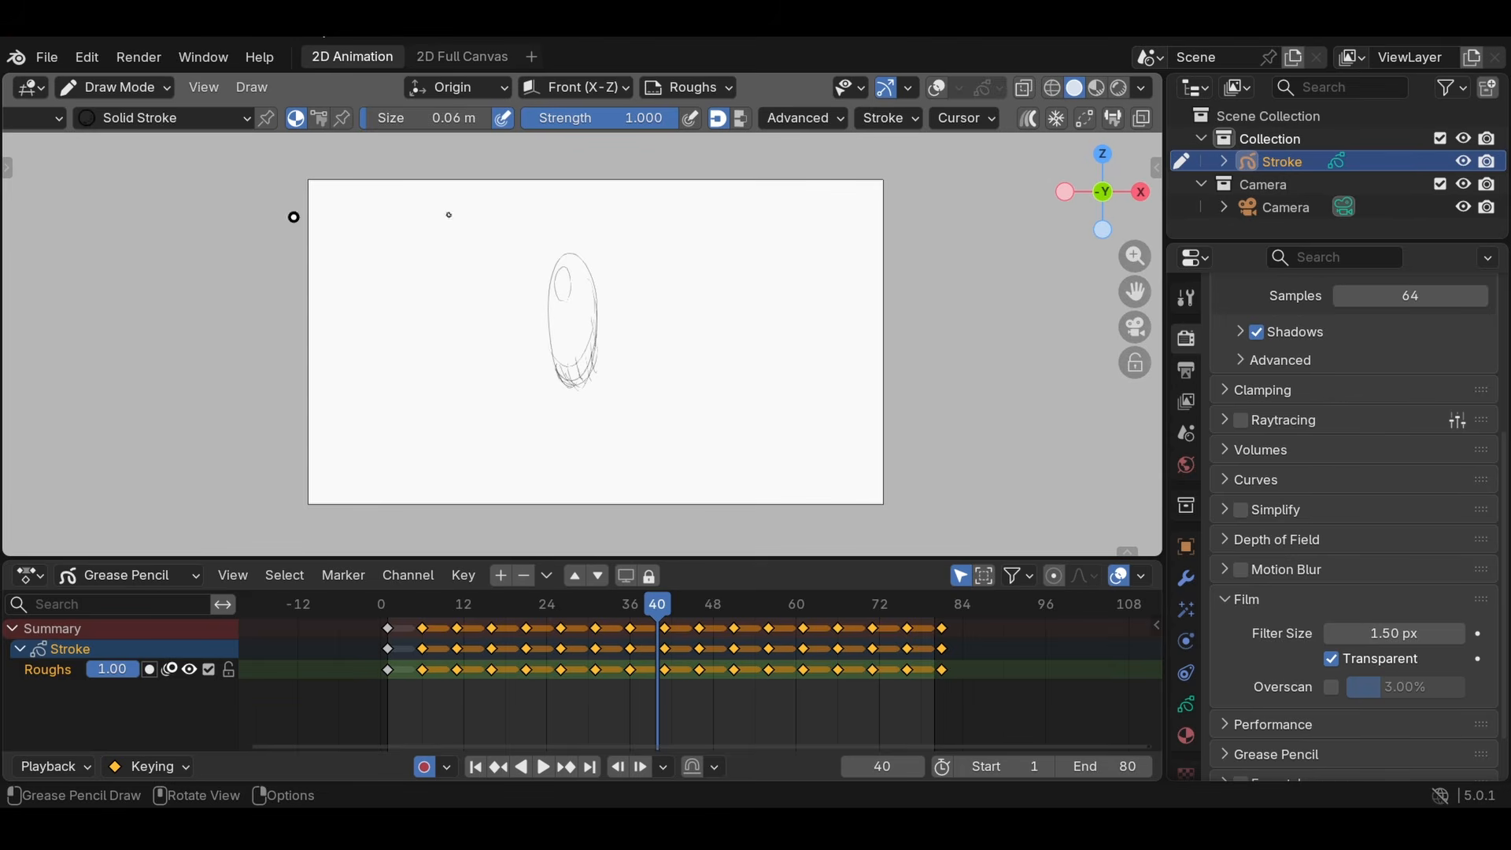
- Split the 3D viewport into two stacked areas and try the lower one as a UV Editor and as a Timeline
left_click(114, 87)
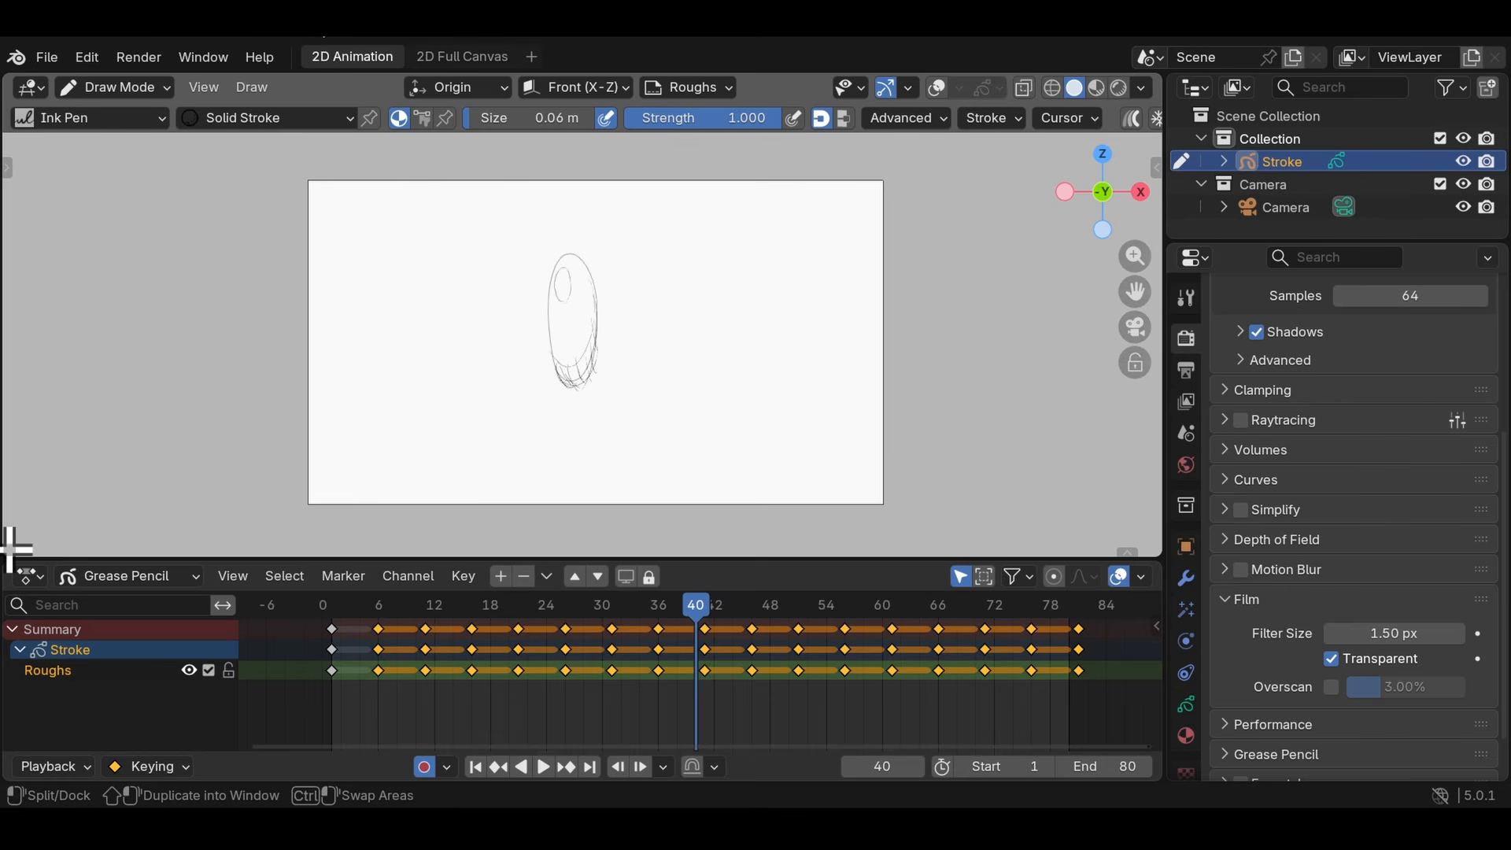
left_click_drag(16, 522, 40, 366)
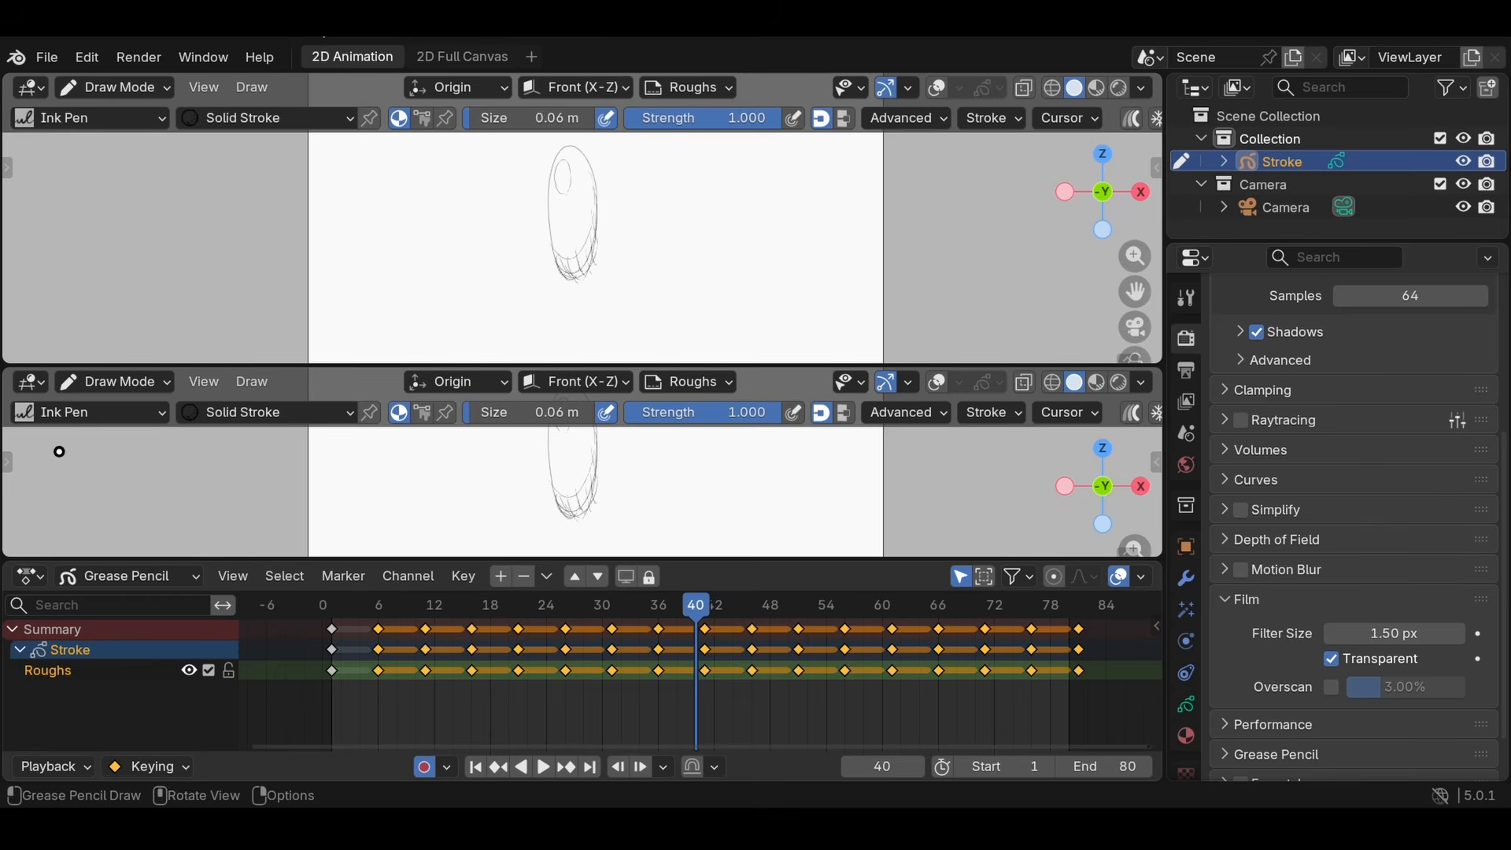
left_click(32, 382)
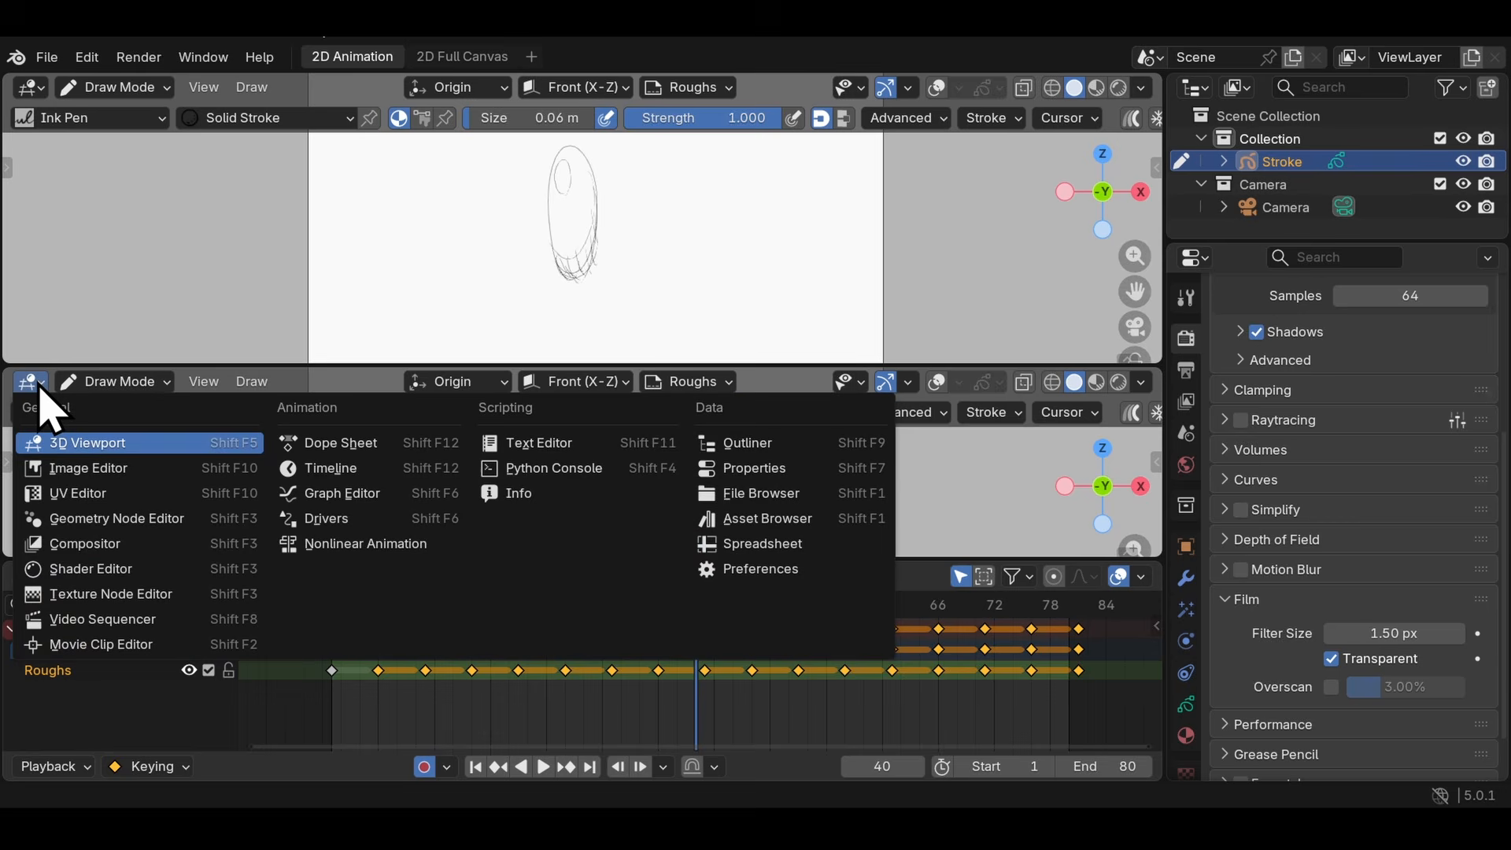
left_click(68, 494)
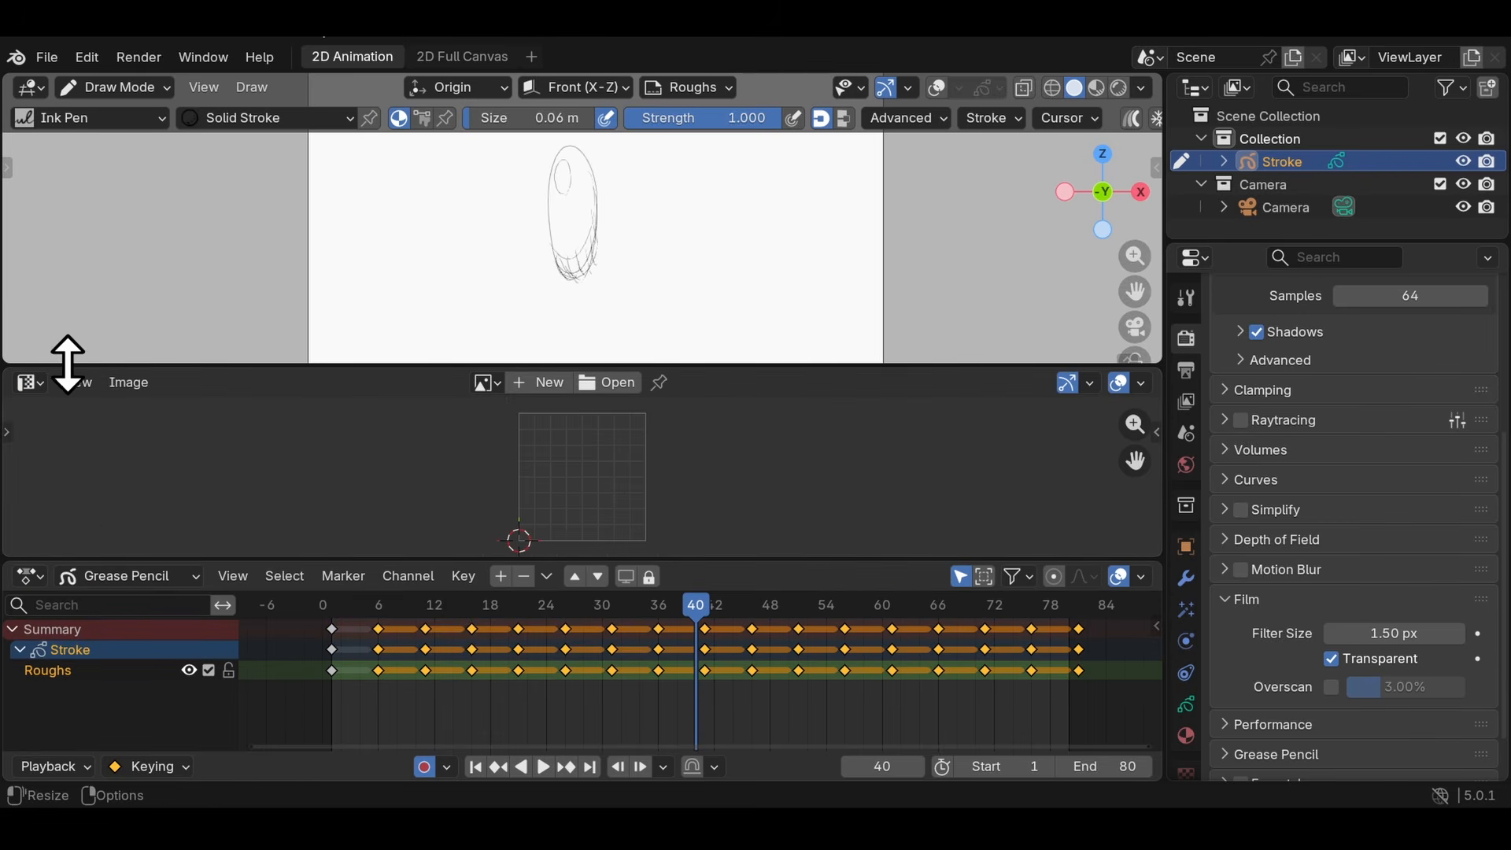
left_click(30, 382)
left_click(313, 466)
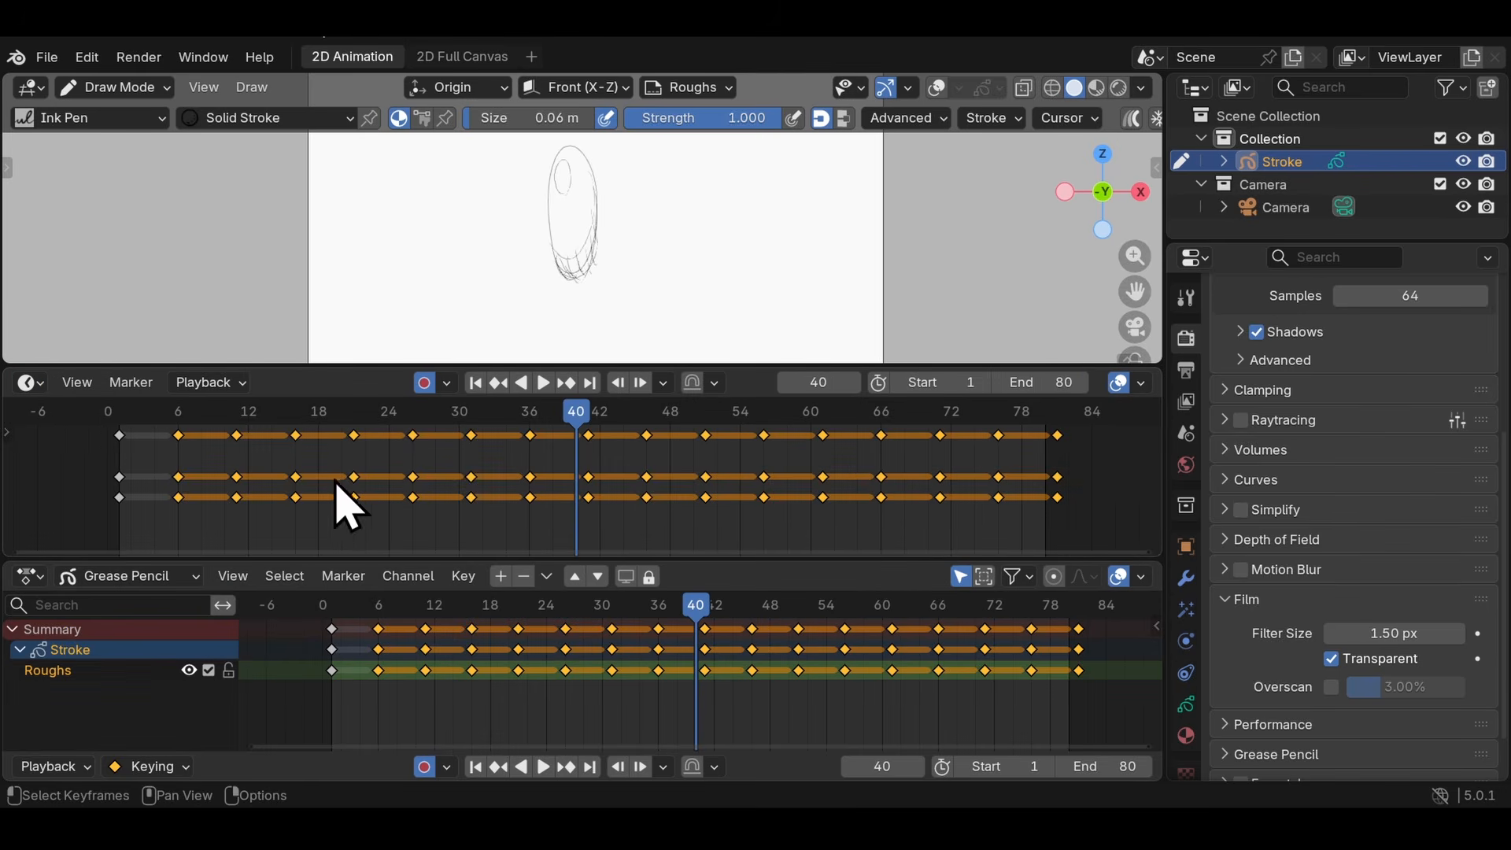
- Return the lower split area to a 3D Viewport and join it with the viewport above
left_click(36, 382)
left_click(36, 348)
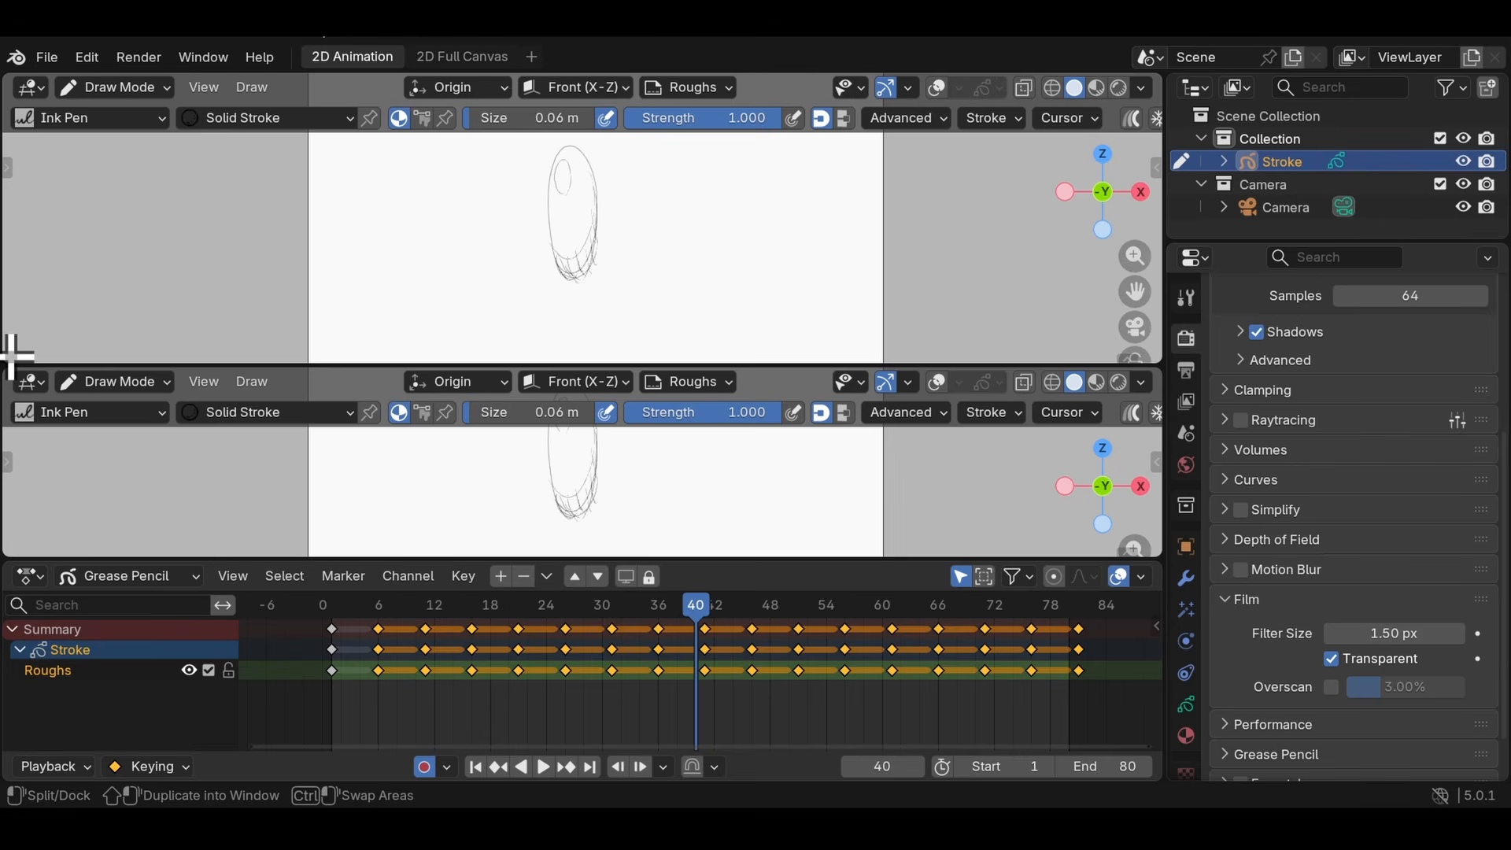
left_click_drag(14, 355, 16, 403)
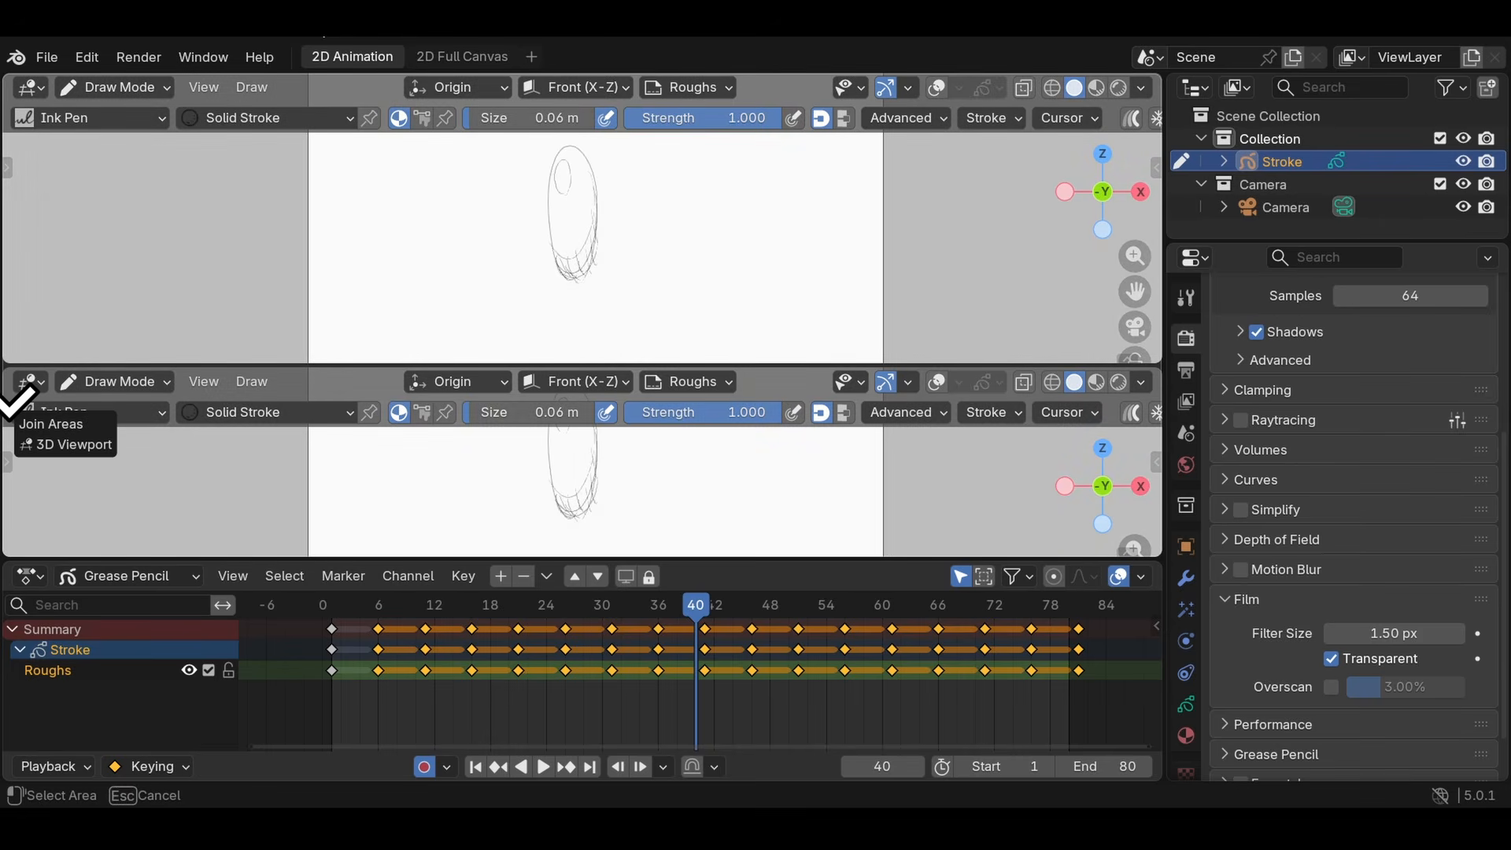
left_click_drag(15, 403, 15, 403)
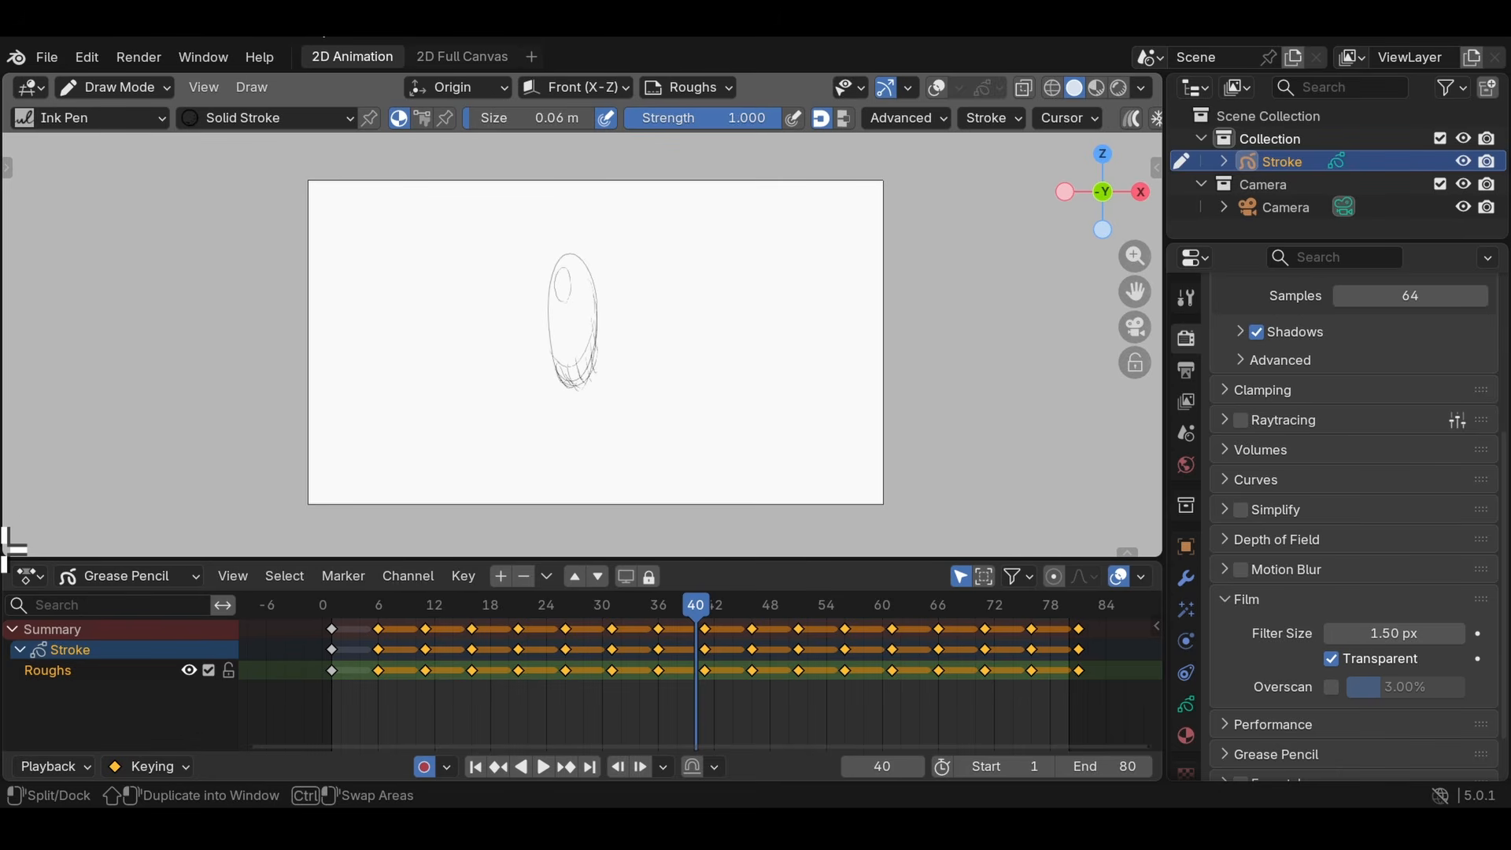
- Join the viewport over the keyframe editor, split off a new area below the viewport and enlarge it
left_click_drag(11, 542, 30, 639)
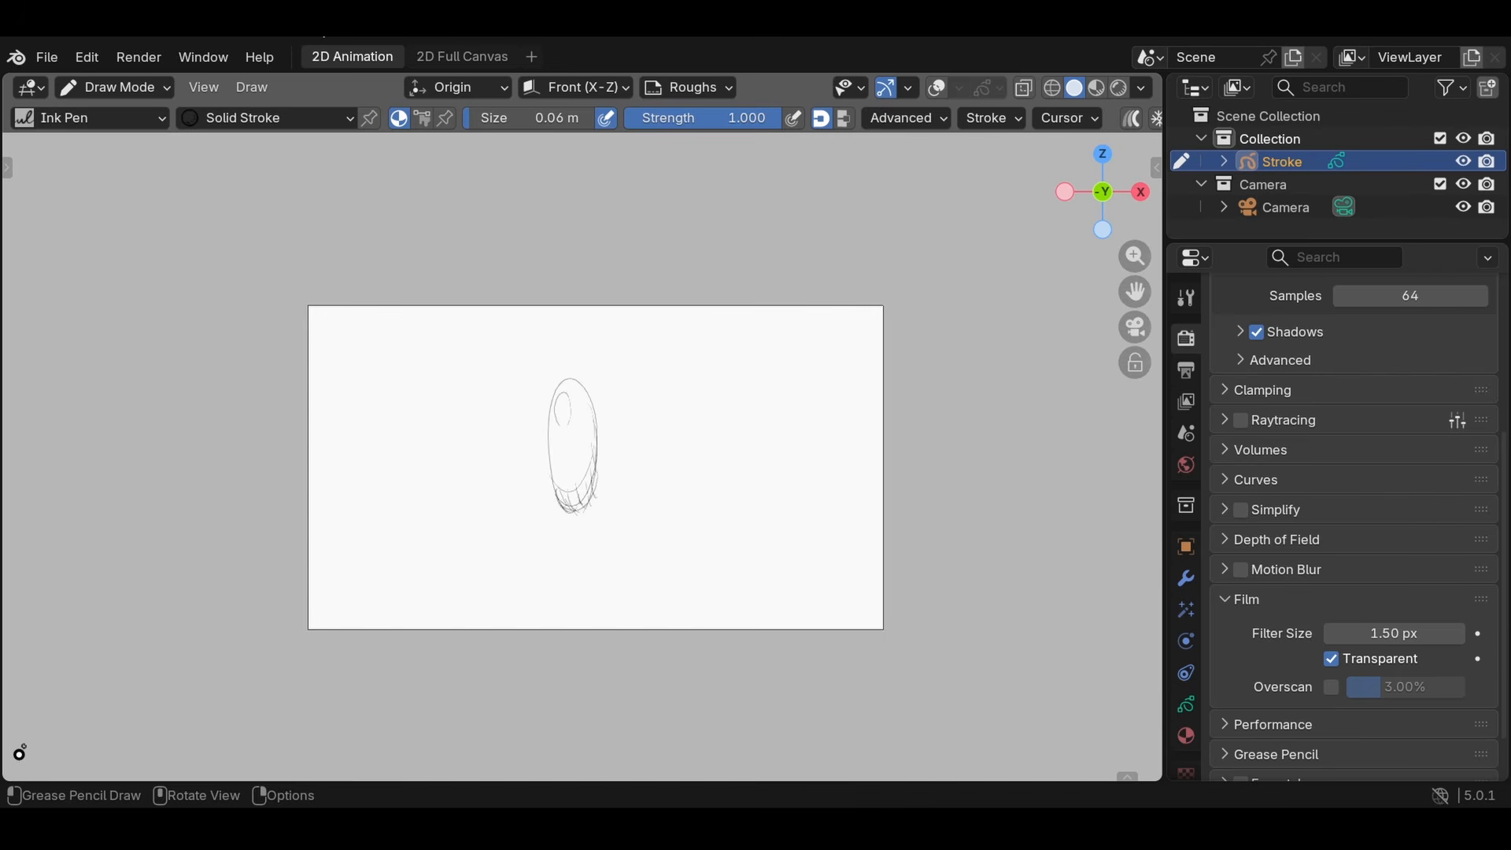
left_click_drag(14, 767, 70, 600)
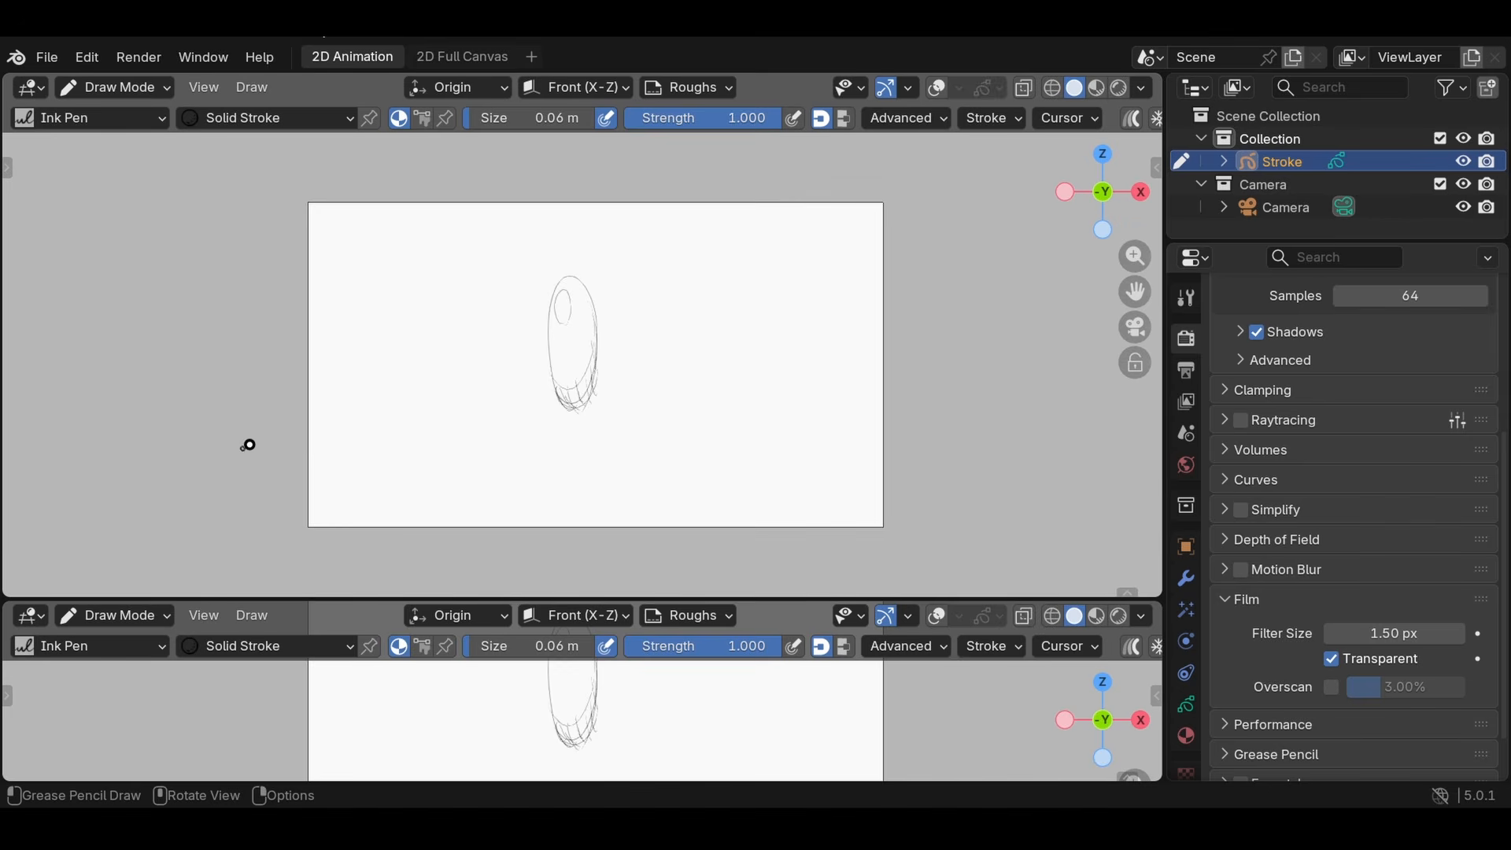
left_click_drag(263, 593, 297, 526)
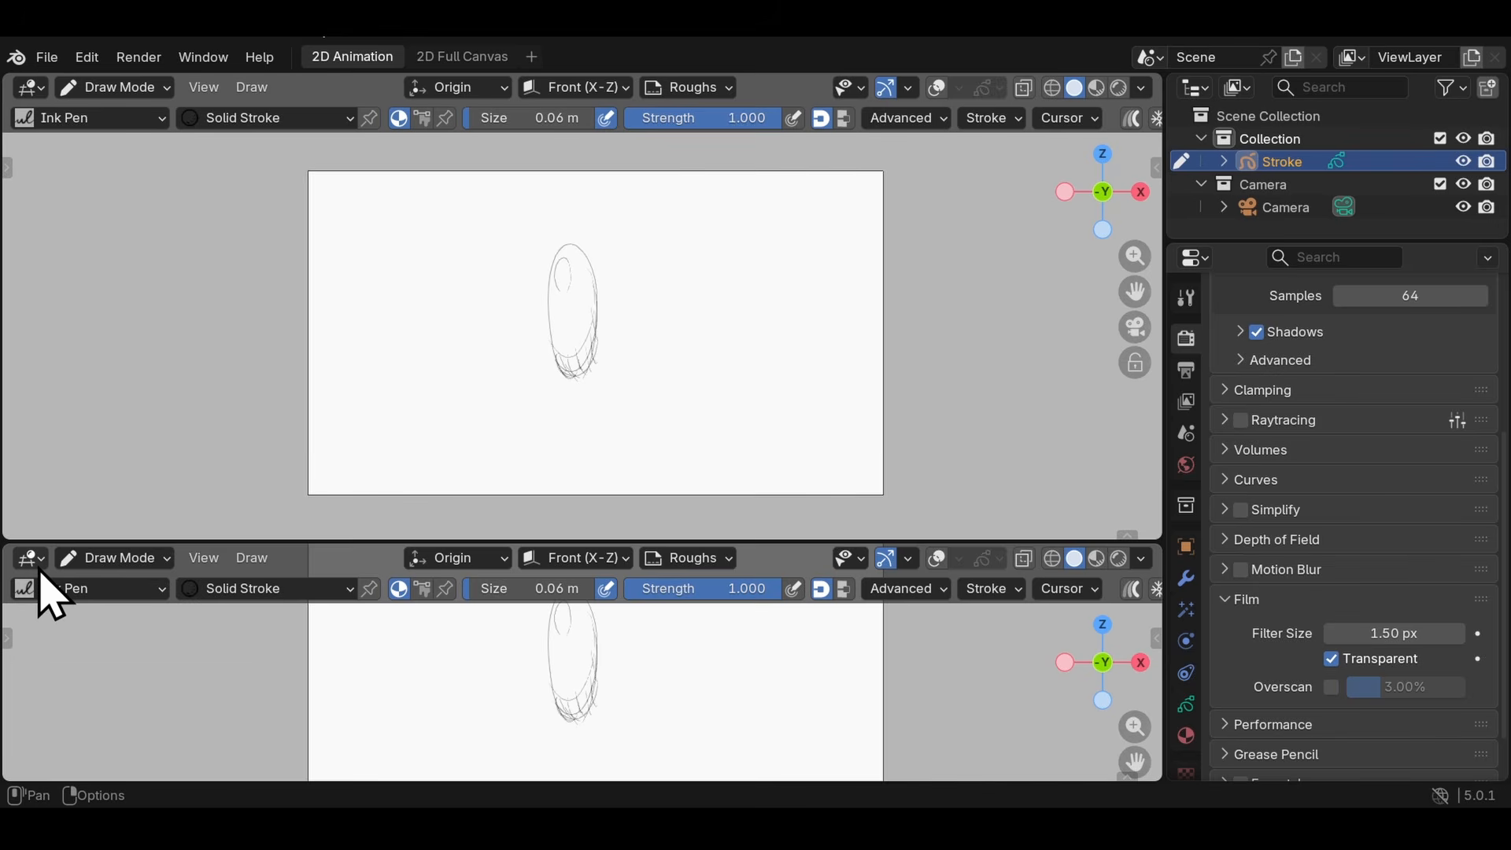
- Change the new lower area to a Dope Sheet in Grease Pencil mode and hide its sidebar
left_click(33, 560)
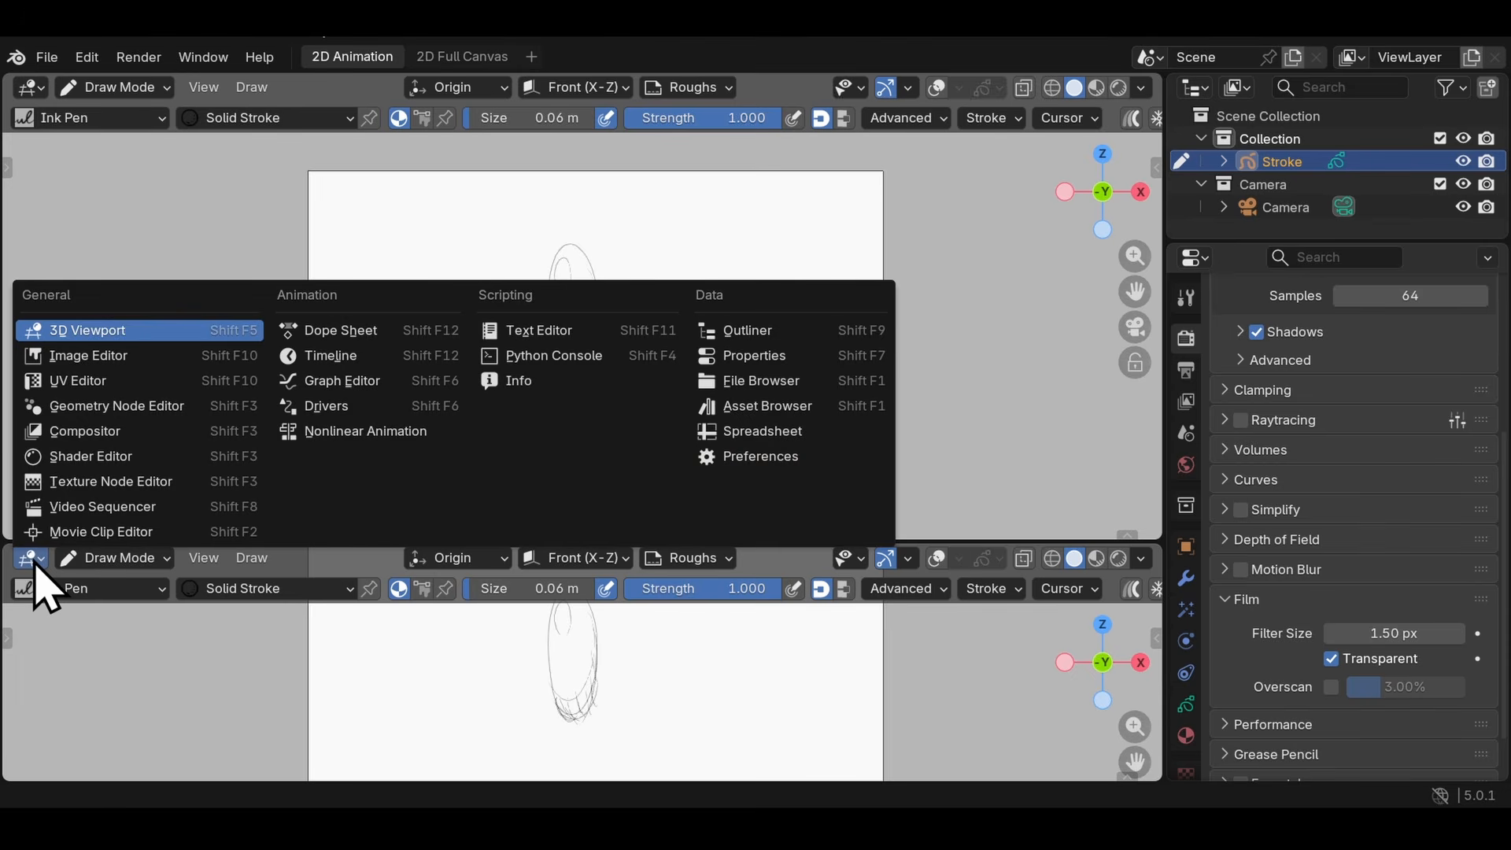
left_click(345, 331)
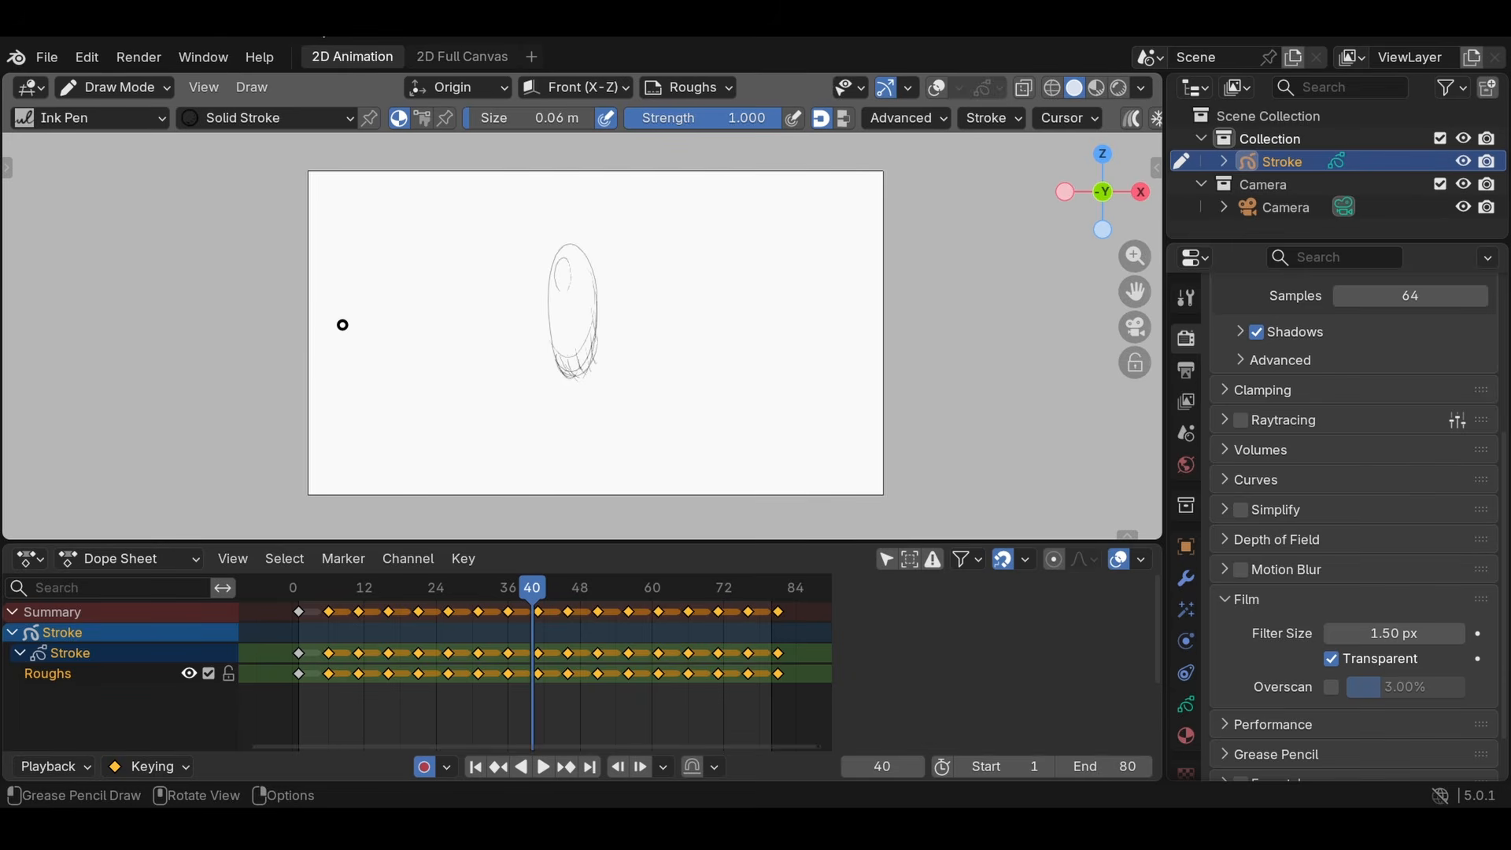
left_click(149, 561)
left_click(111, 693)
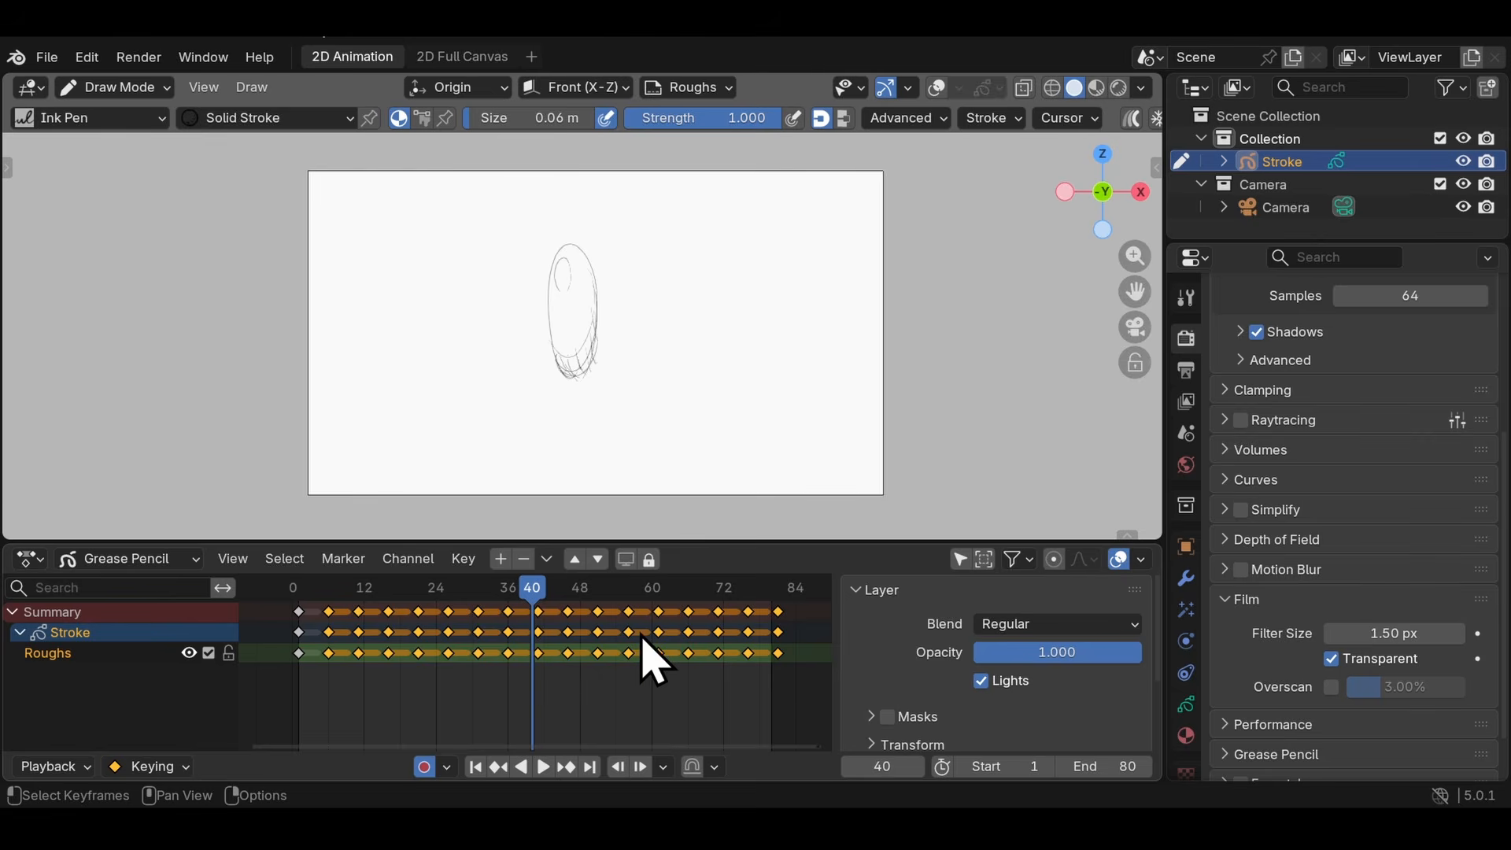
key("n")
- Split the 3D viewport repeatedly into many smaller side-by-side and stacked areas around the Grease Pencil keyframe editor
left_click_drag(5, 536, 9, 189)
mouse_move(5, 536)
left_mouse_down()
mouse_move(104, 543)
mouse_move(2, 529)
left_mouse_up()
left_click_drag(108, 523, 327, 539)
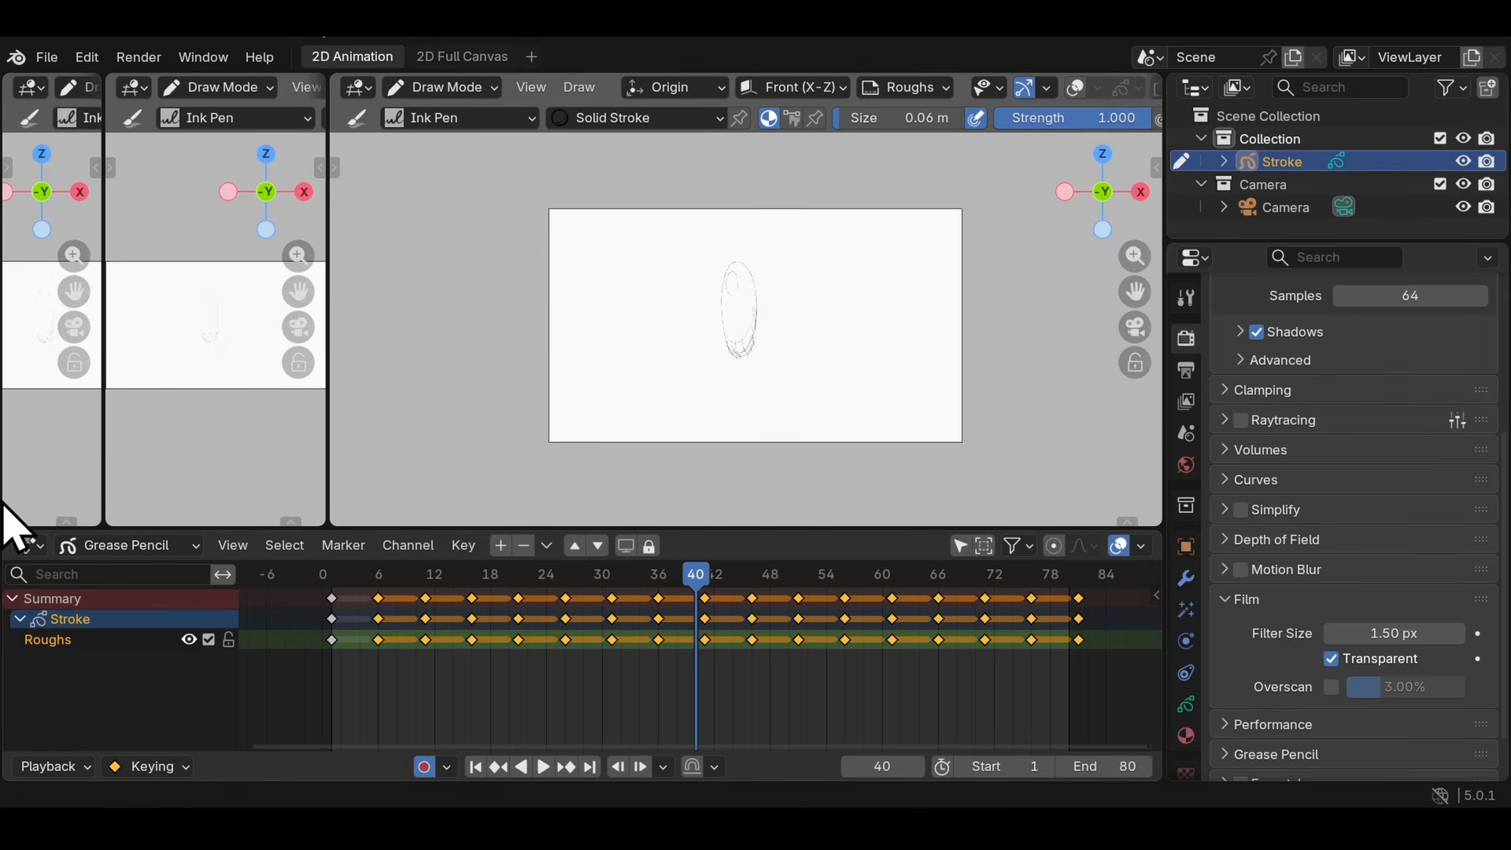
left_click_drag(4, 526, 28, 592)
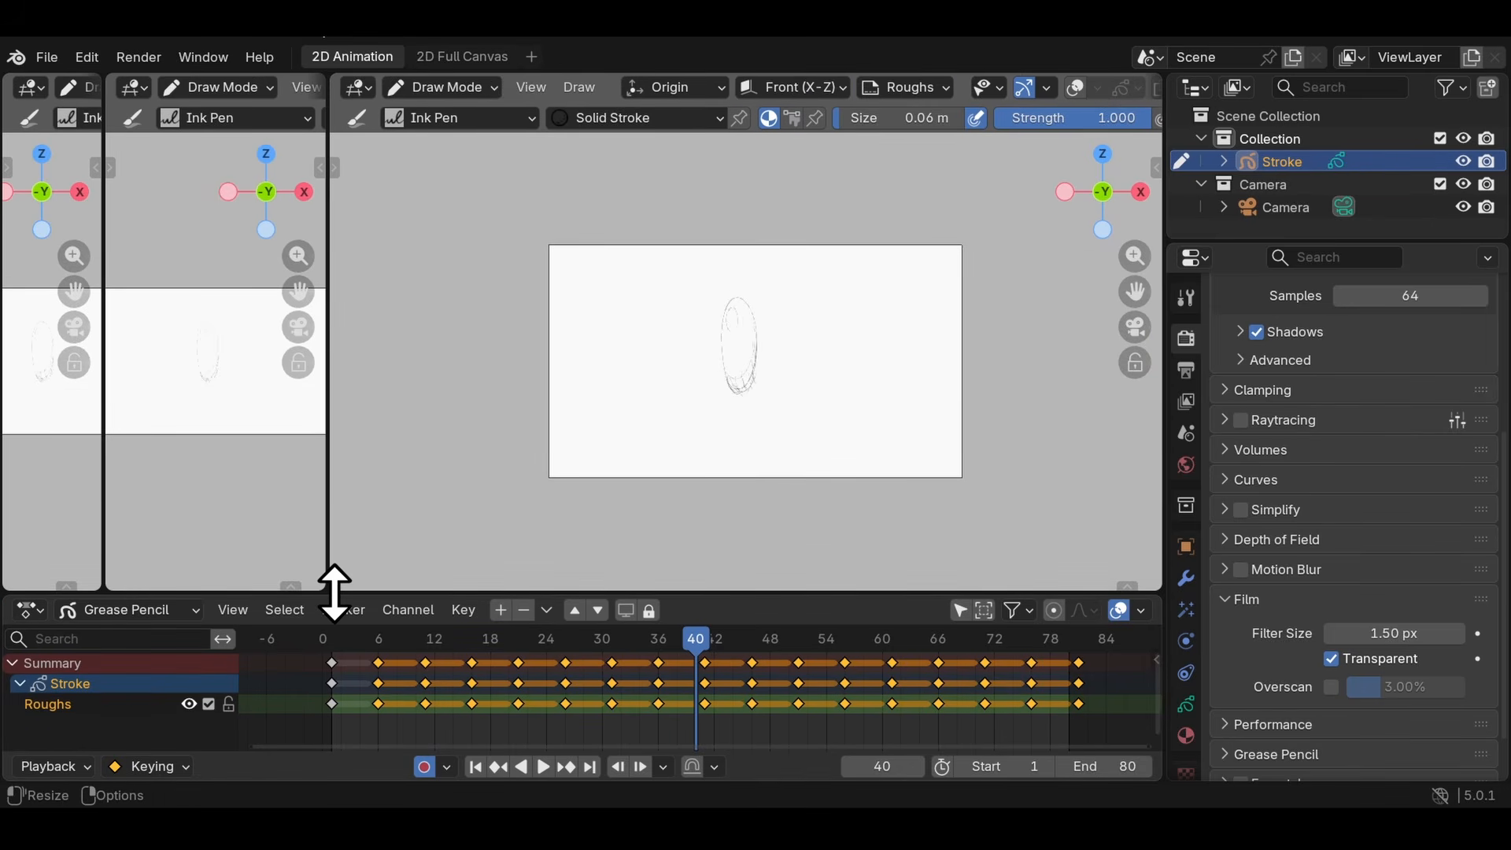
left_click_drag(331, 588, 773, 425)
left_click_drag(334, 591, 381, 317)
left_click_drag(109, 449, 162, 268)
left_click_drag(3, 442, 55, 617)
left_click_drag(760, 450, 720, 392)
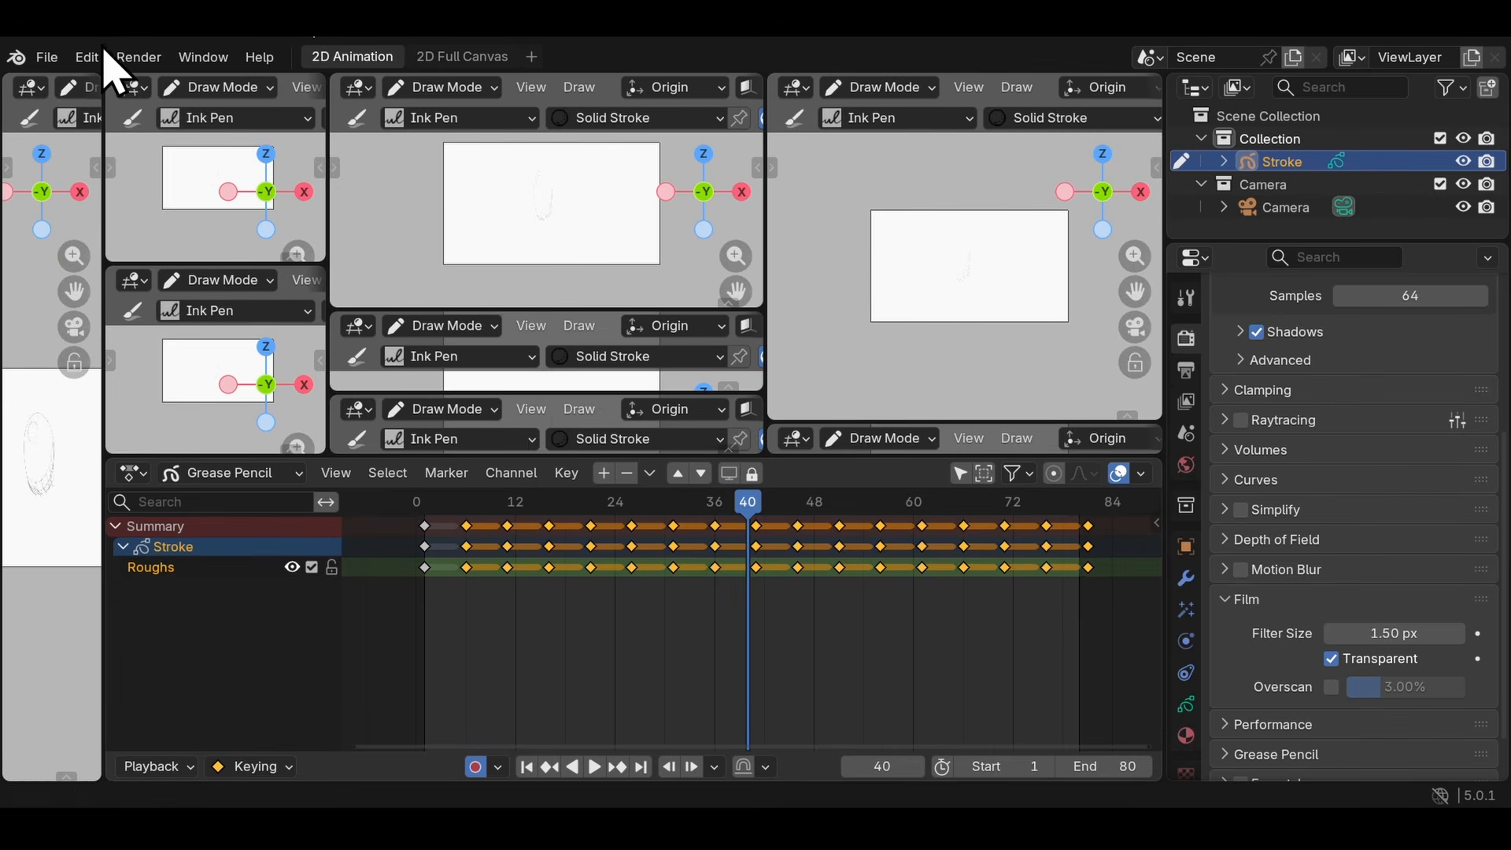
- Look up the option for loading the factory settings and save the current file
left_click(49, 58)
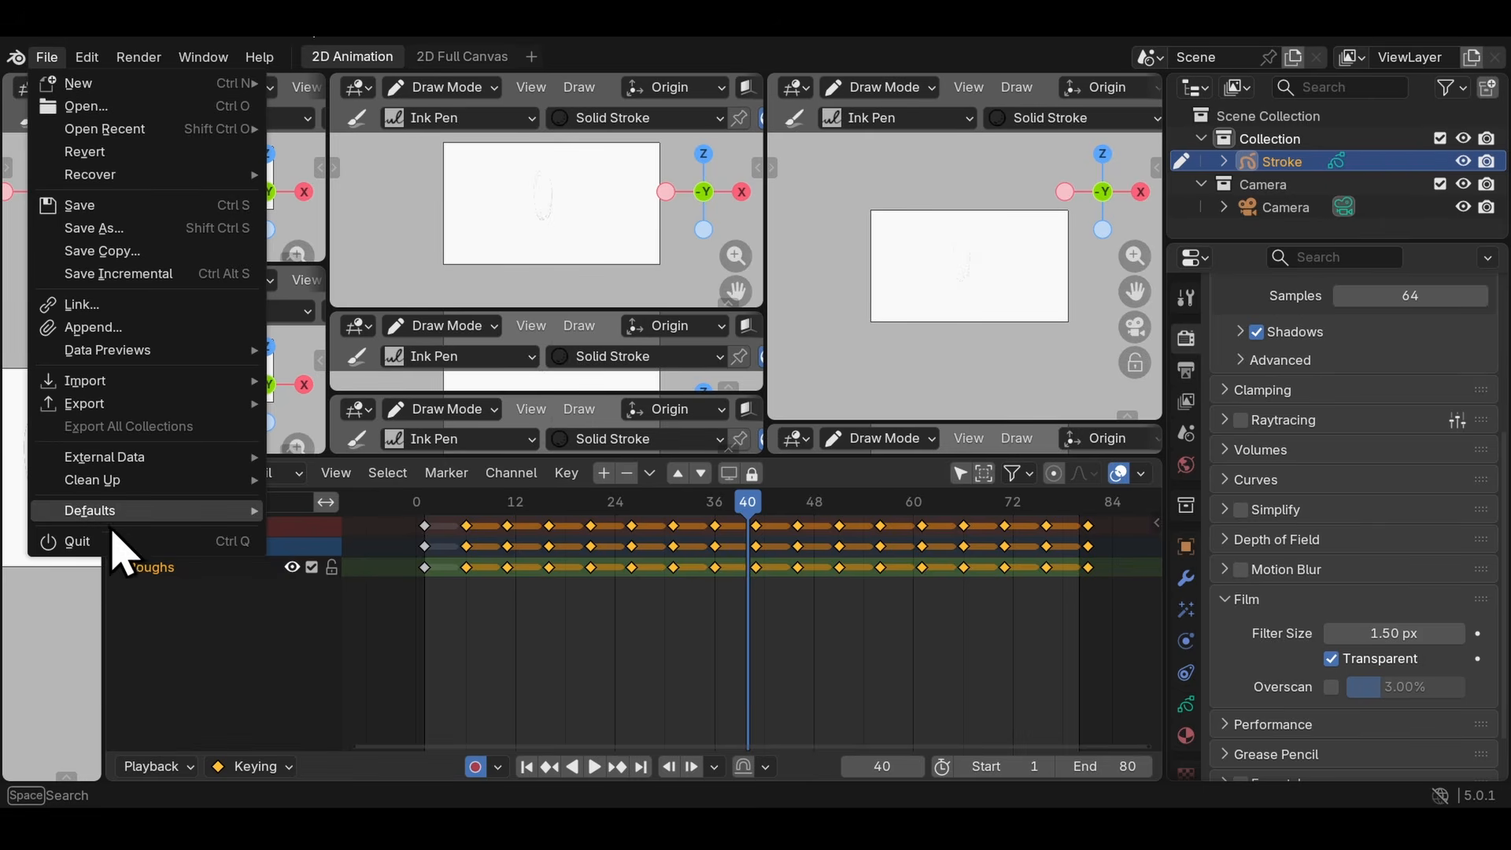
mouse_move(126, 513)
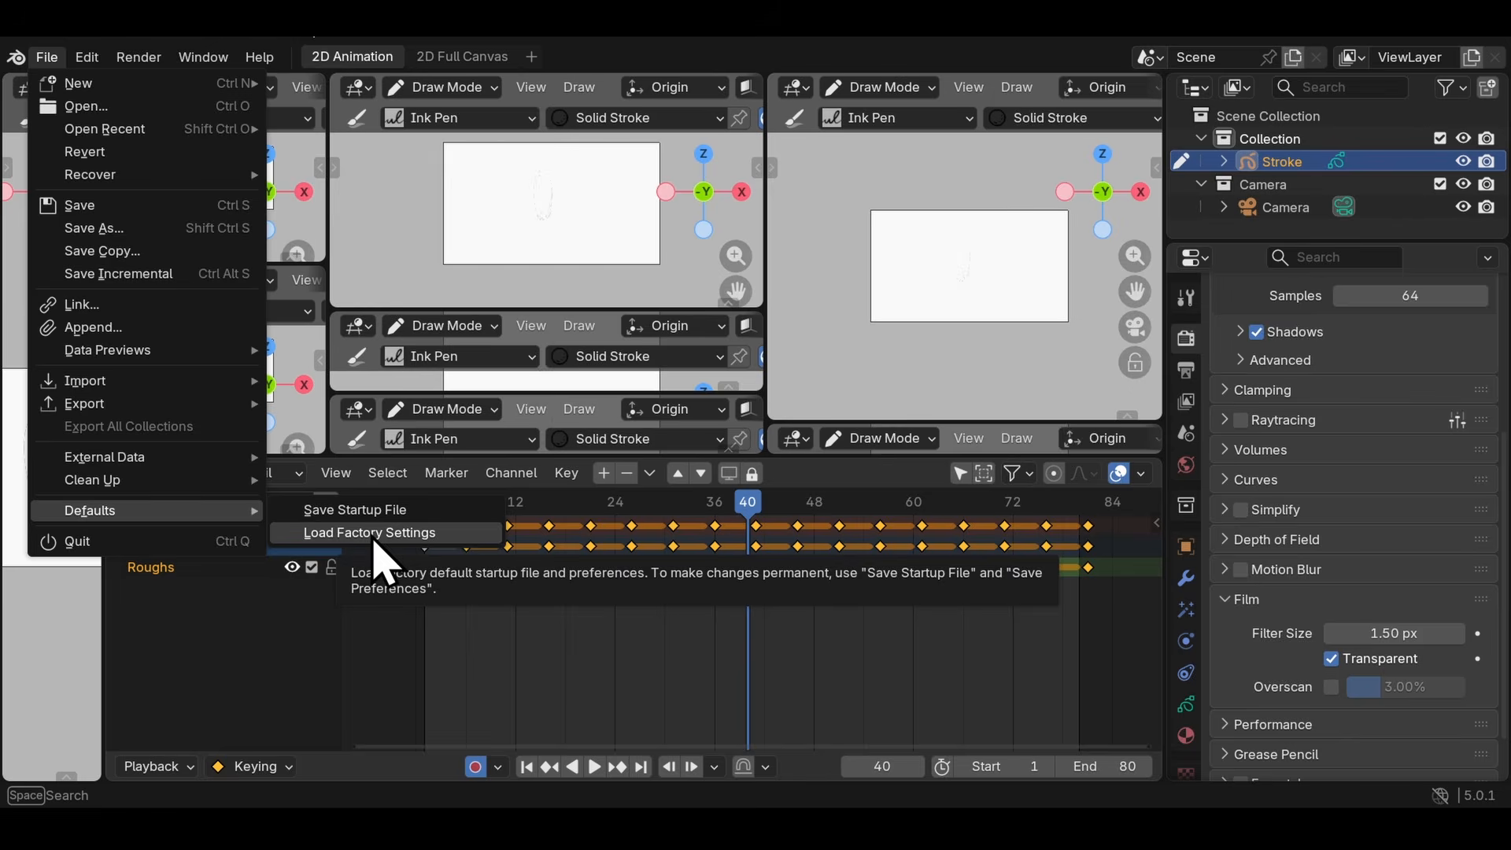
left_click(47, 58)
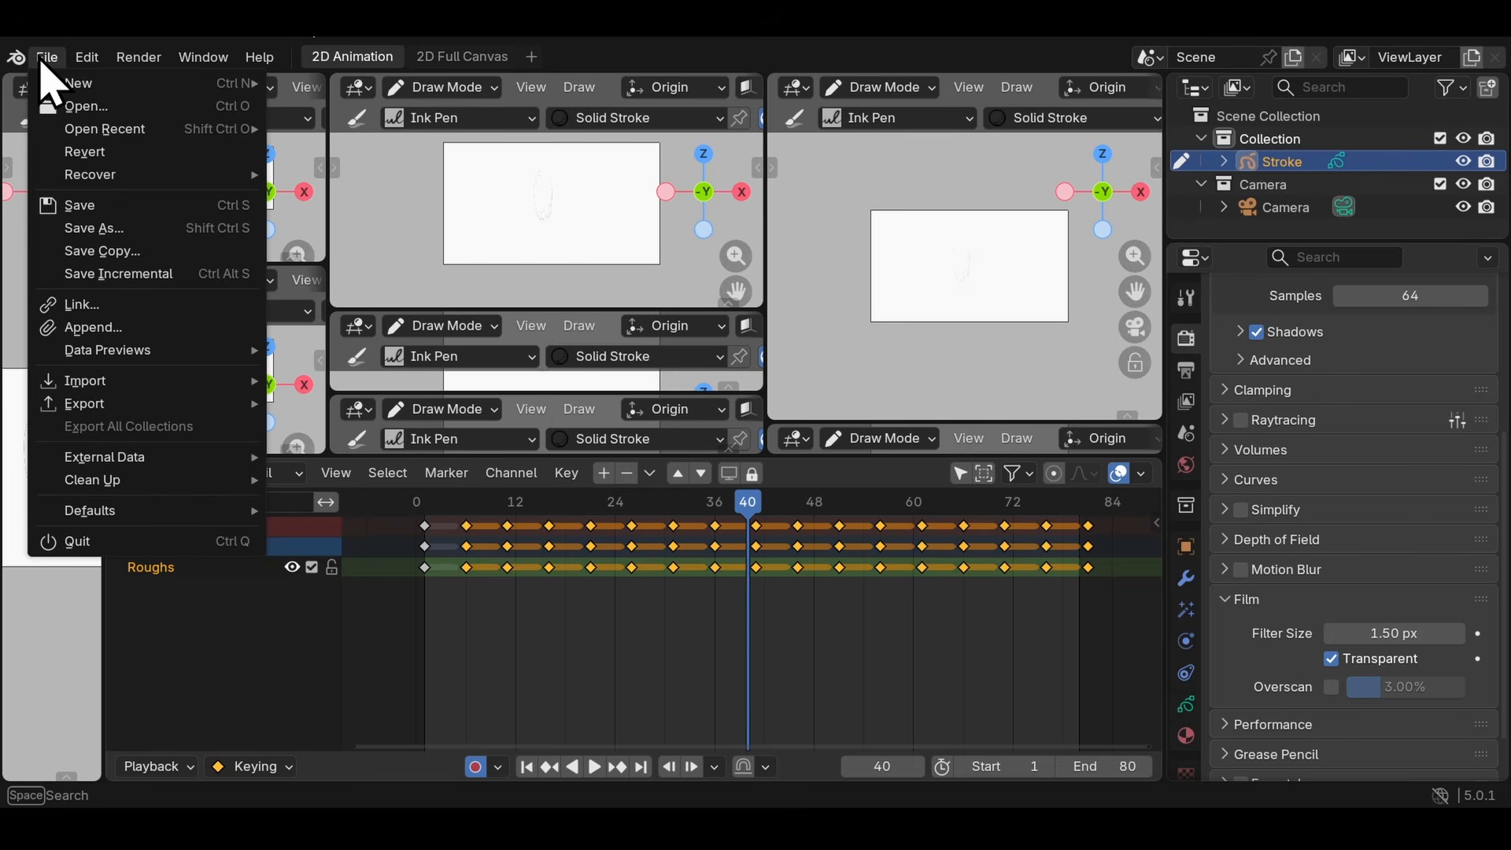
left_click(76, 206)
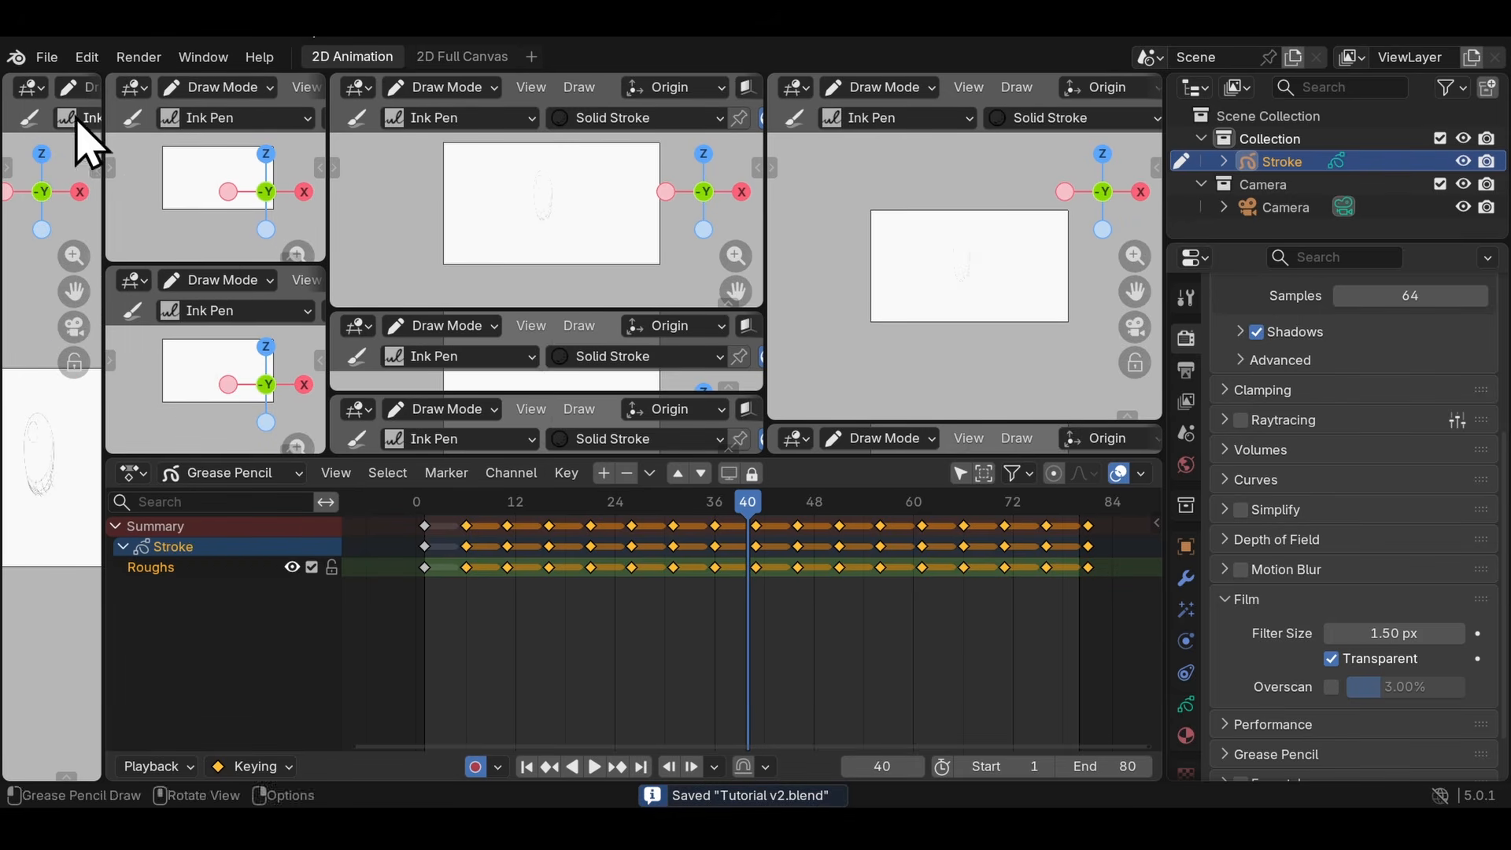
- Create a new file from the 2D Animation template to get the default workspace layout
left_click(48, 57)
mouse_move(73, 85)
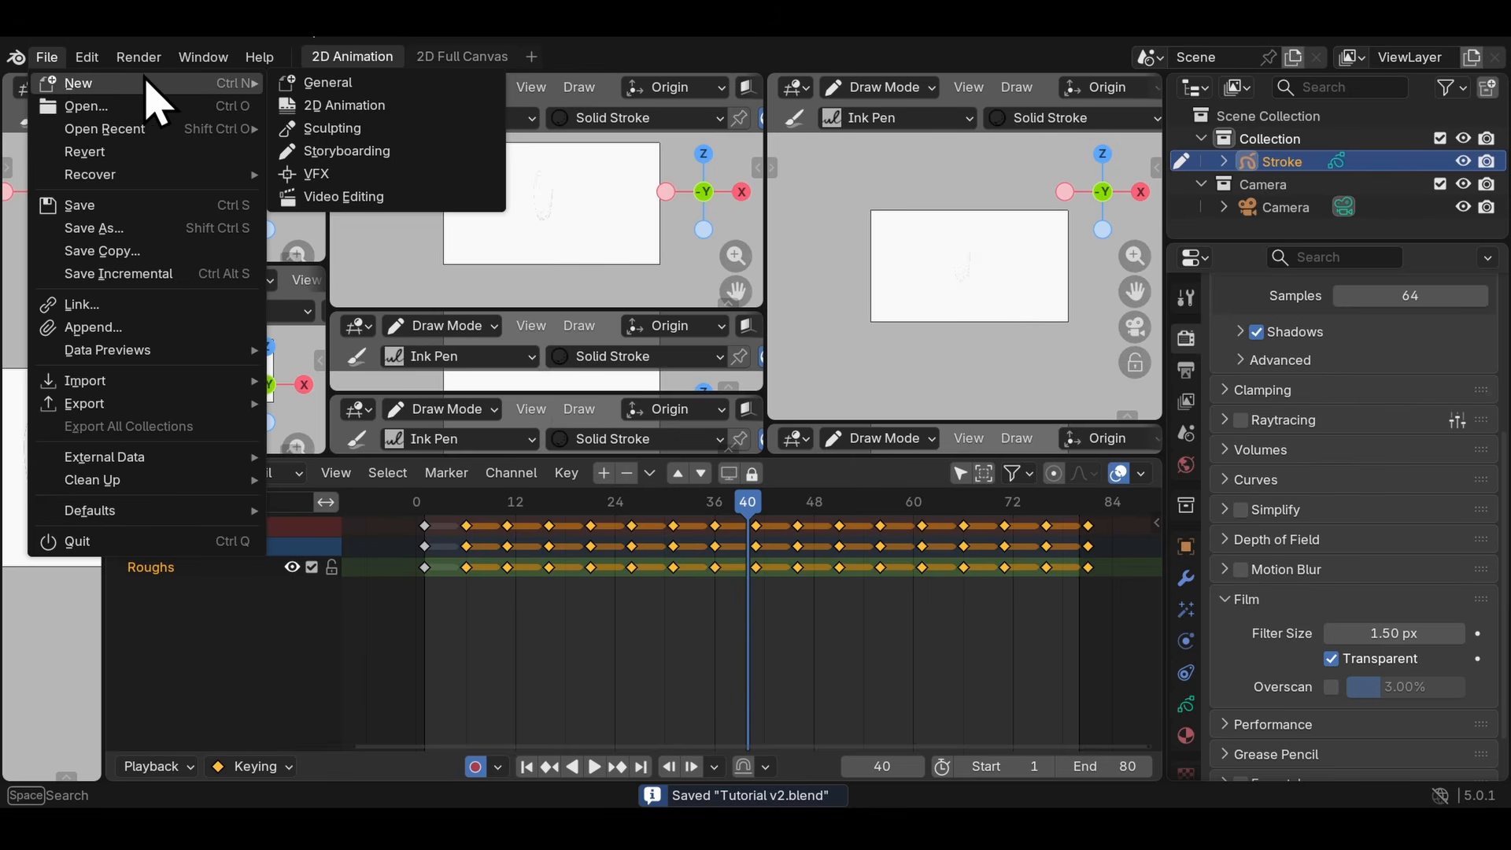
left_click(326, 109)
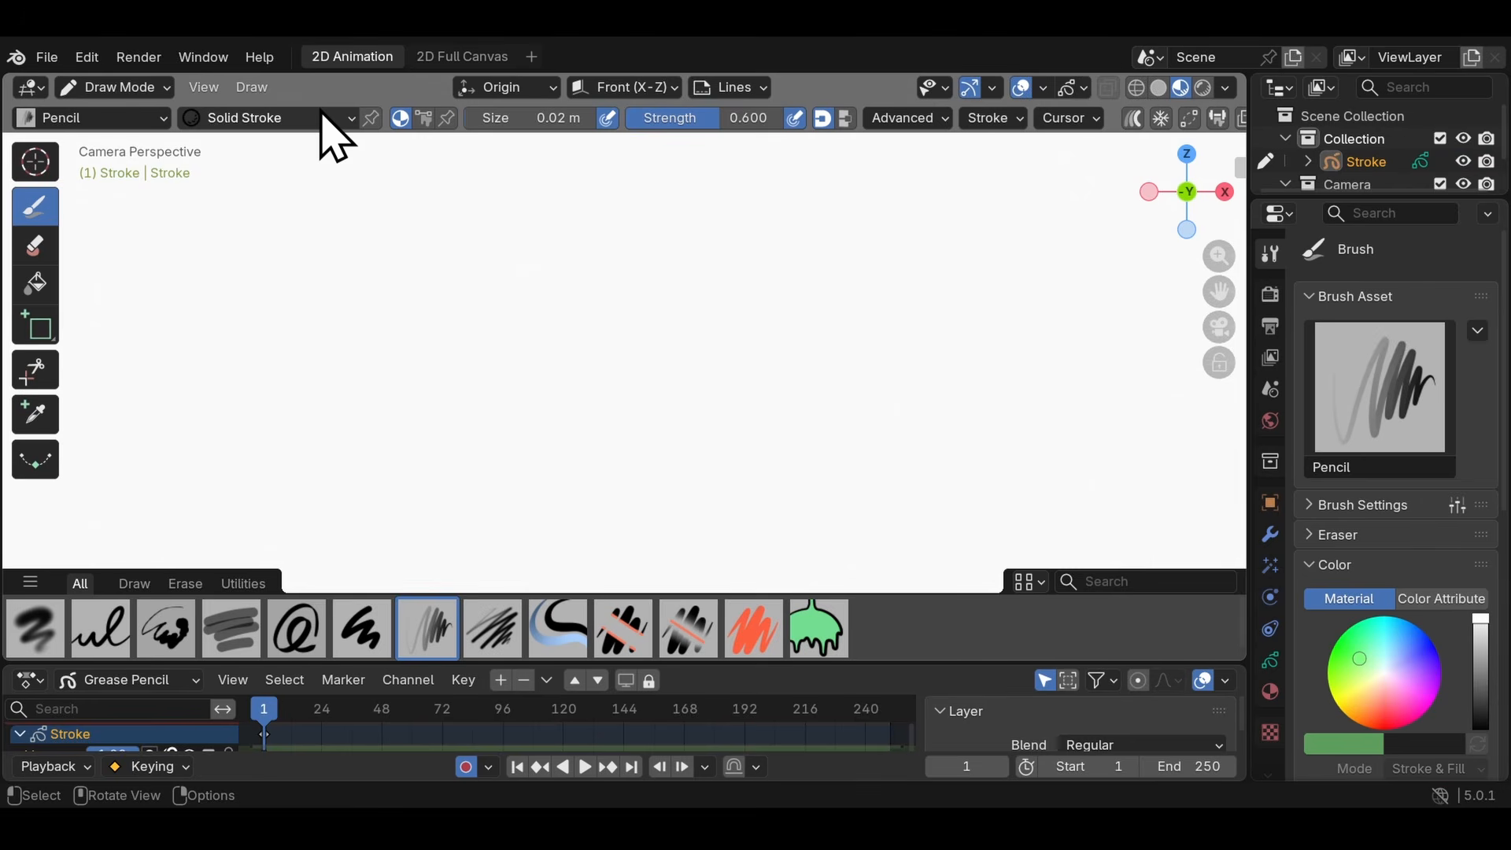
- Open Tutorial v2.blend with the Load UI option turned off
left_click(47, 57)
left_click(92, 110)
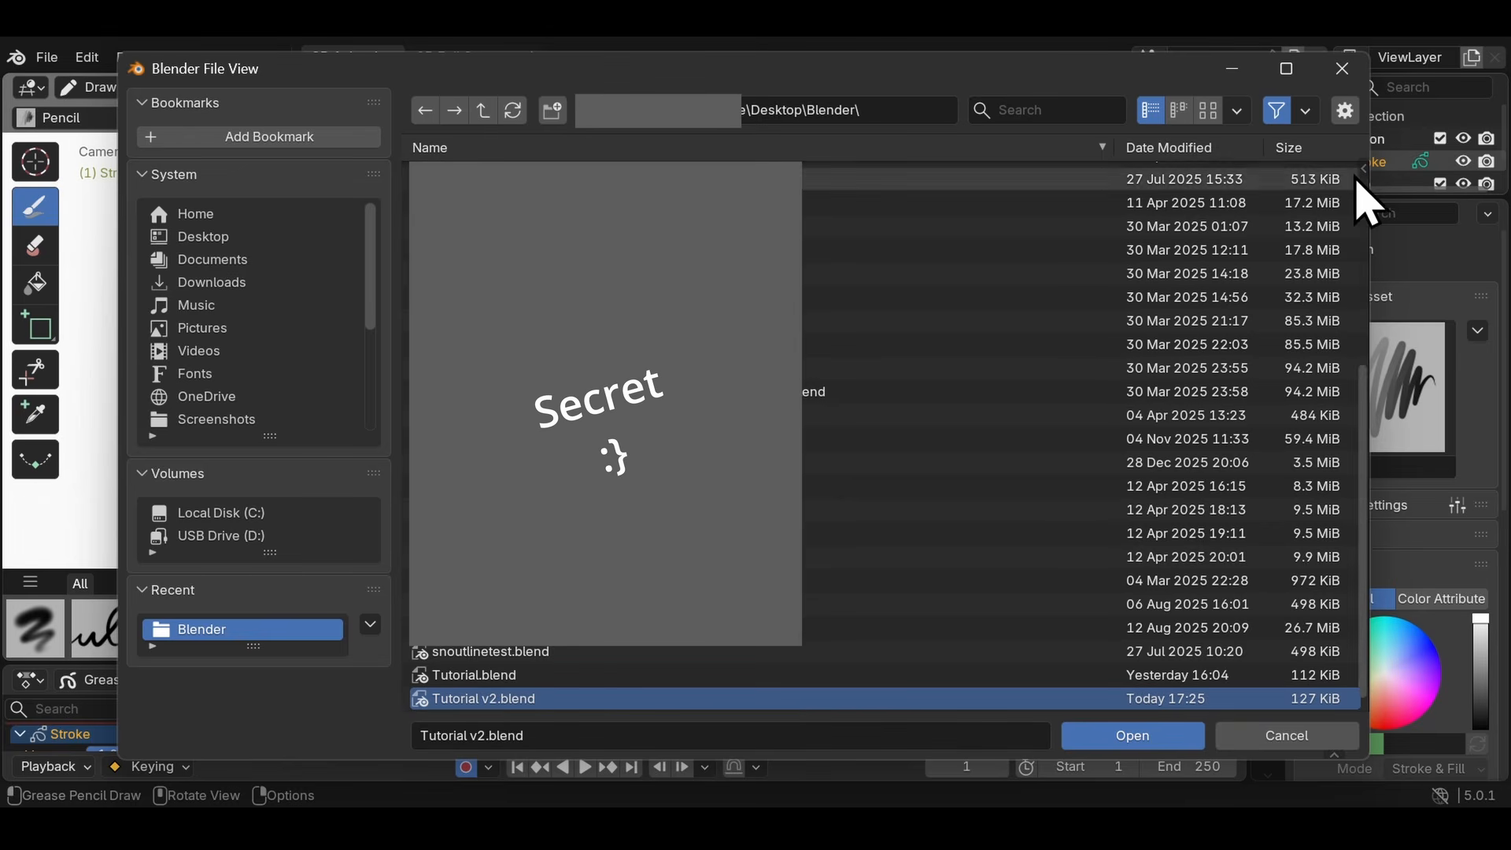
key("n")
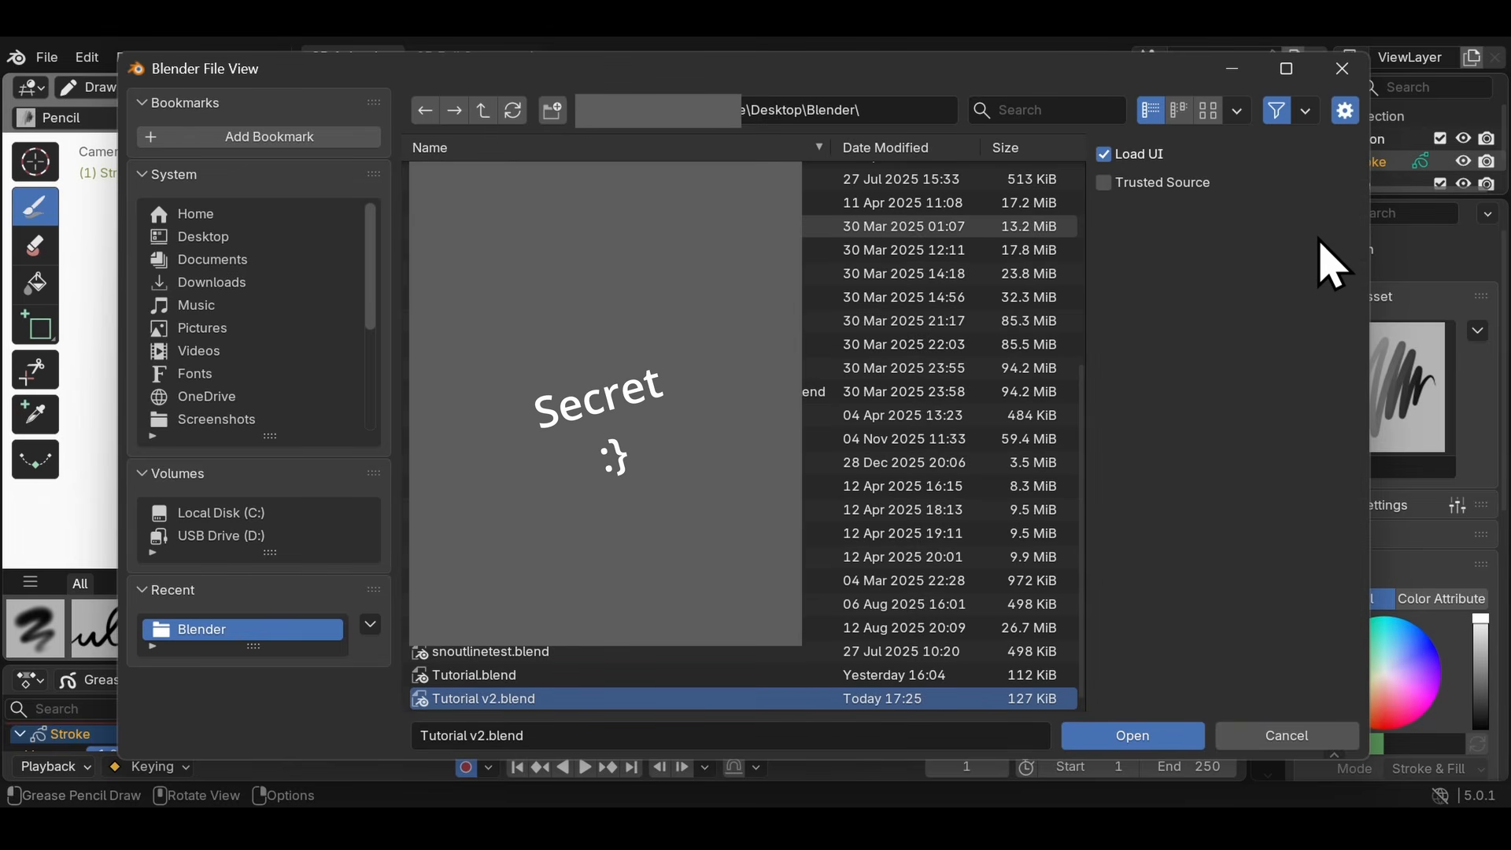
key("n")
key("n")
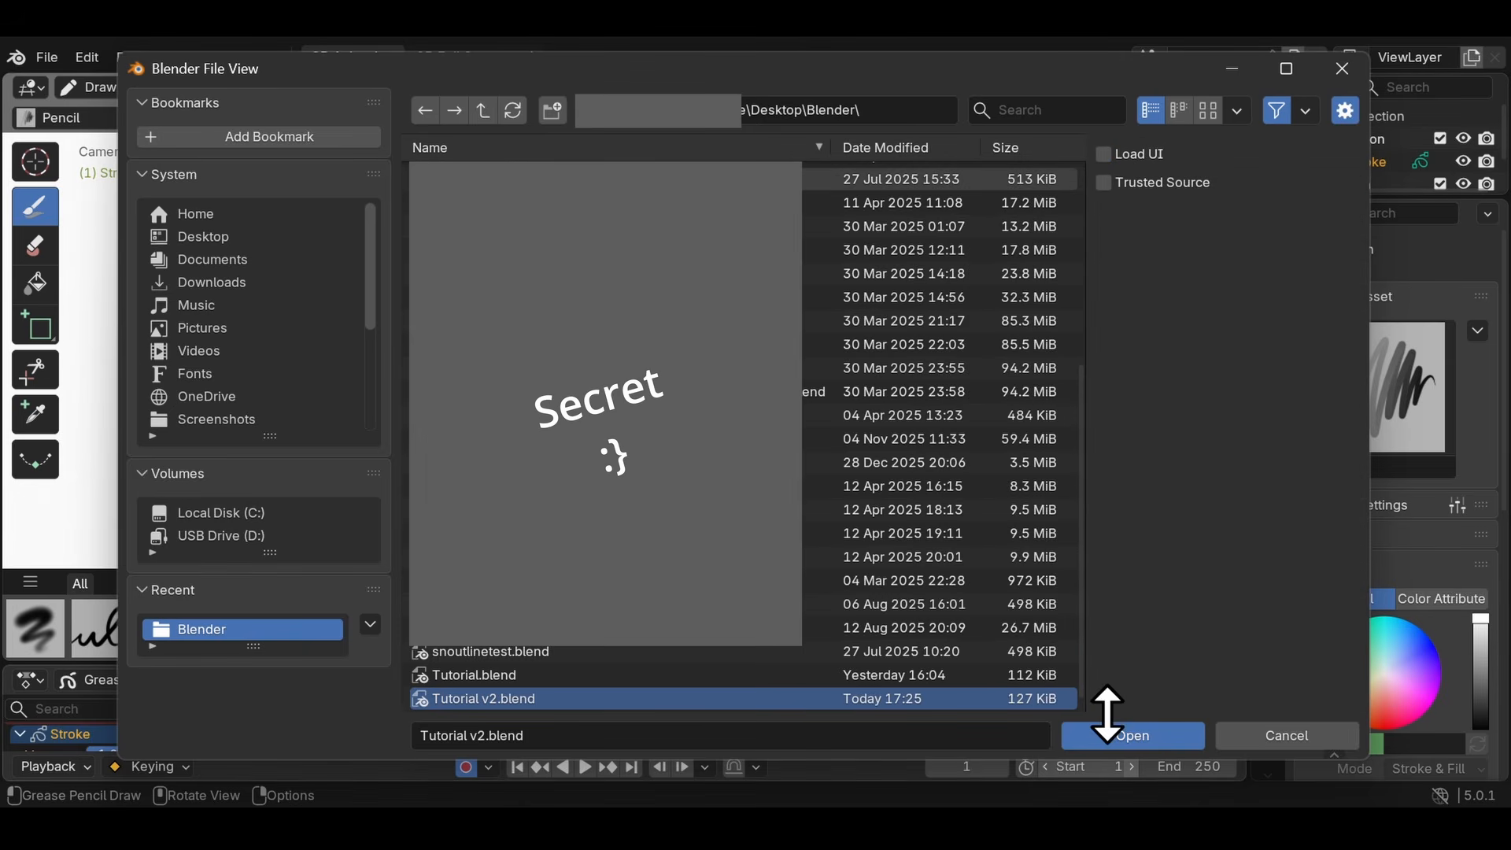
left_click(1134, 737)
- Switch the 3D viewport shading to Solid so the bouncing ball is shown on a white background
scroll(574, 405, "down", 3)
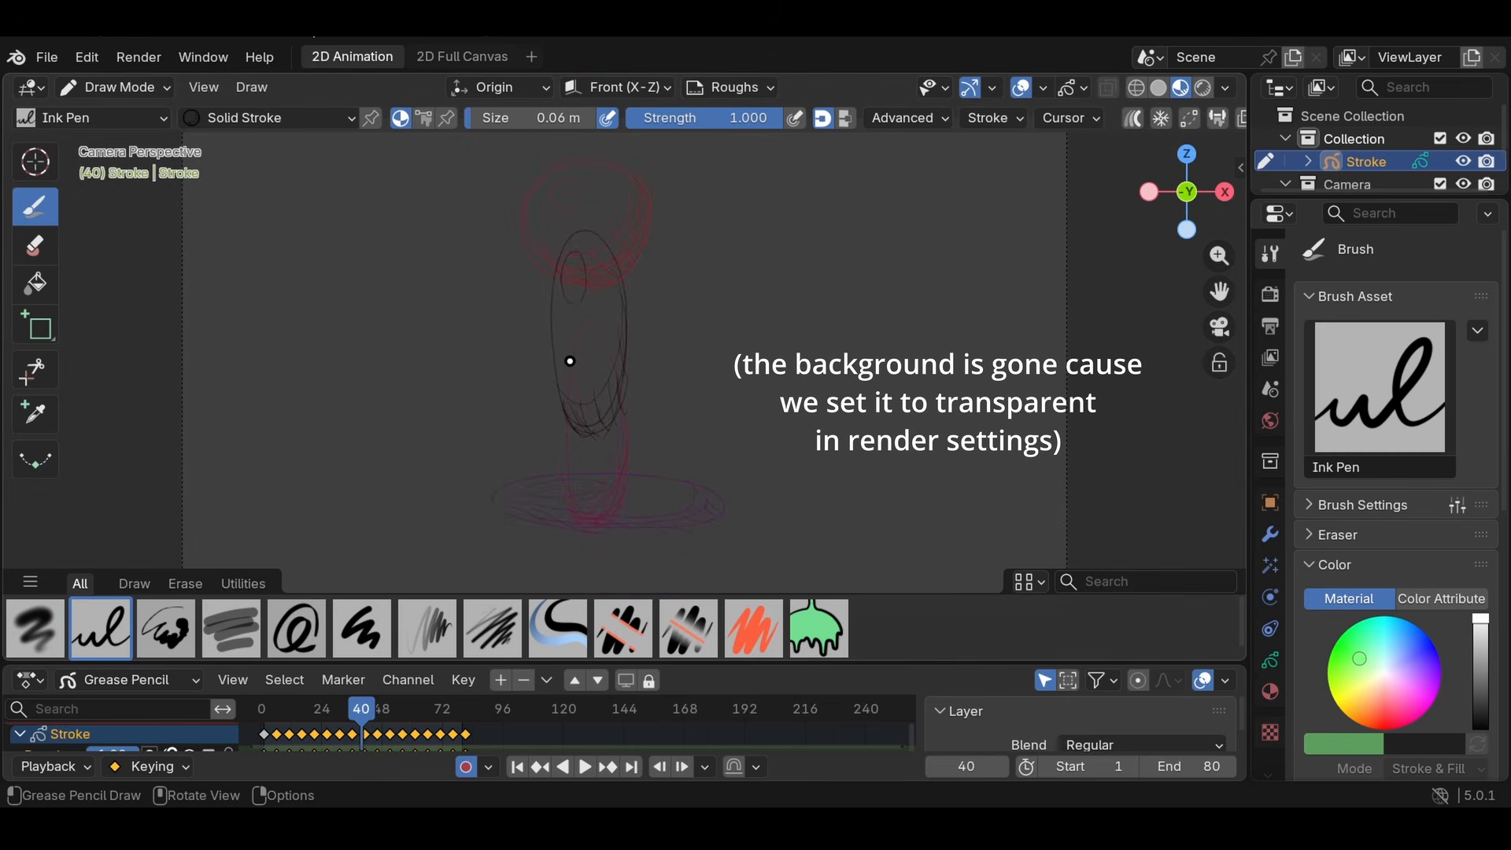
scroll(570, 361, "up", 1)
scroll(569, 349, "down", 2)
scroll(566, 339, "up", 1)
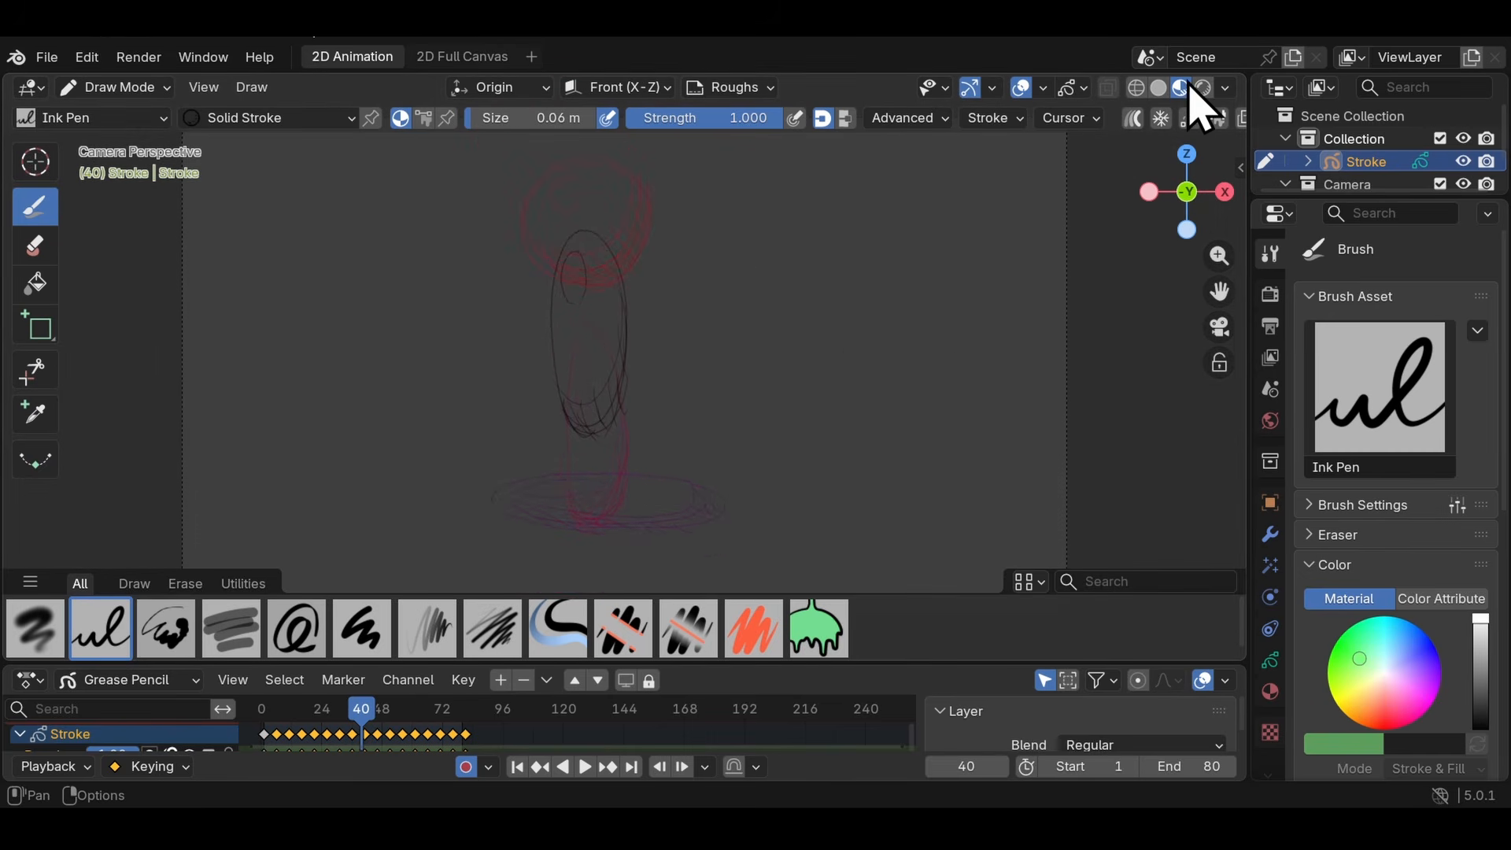
left_click(1159, 87)
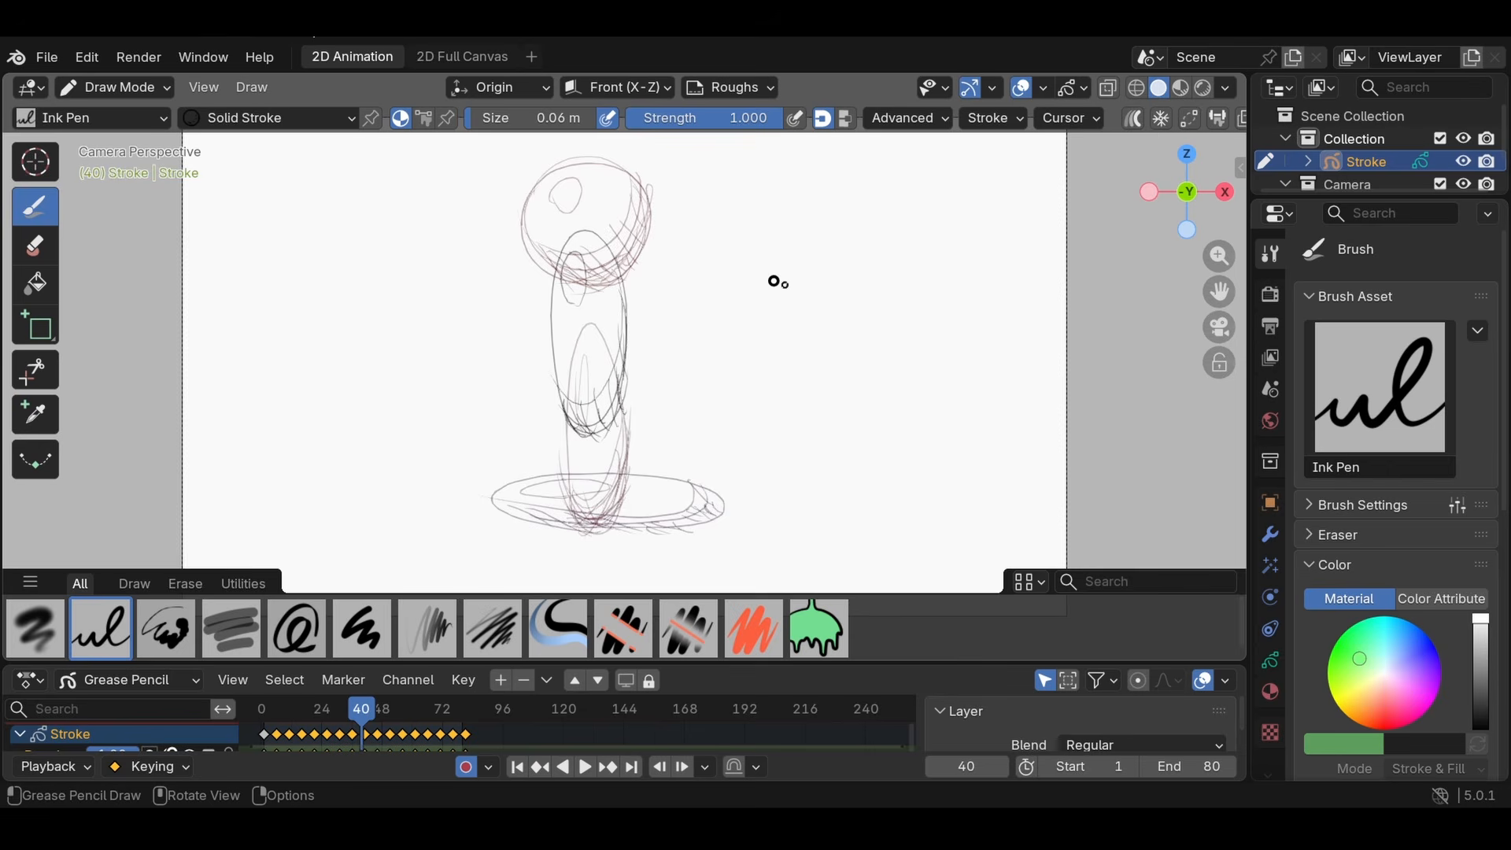
- Draw a circle with the Circle tool on frame 89, using Material.003 with its black outline and orange fill
scroll(560, 344, "up", 2)
scroll(512, 271, "down", 1)
left_click_drag(389, 271, 672, 496)
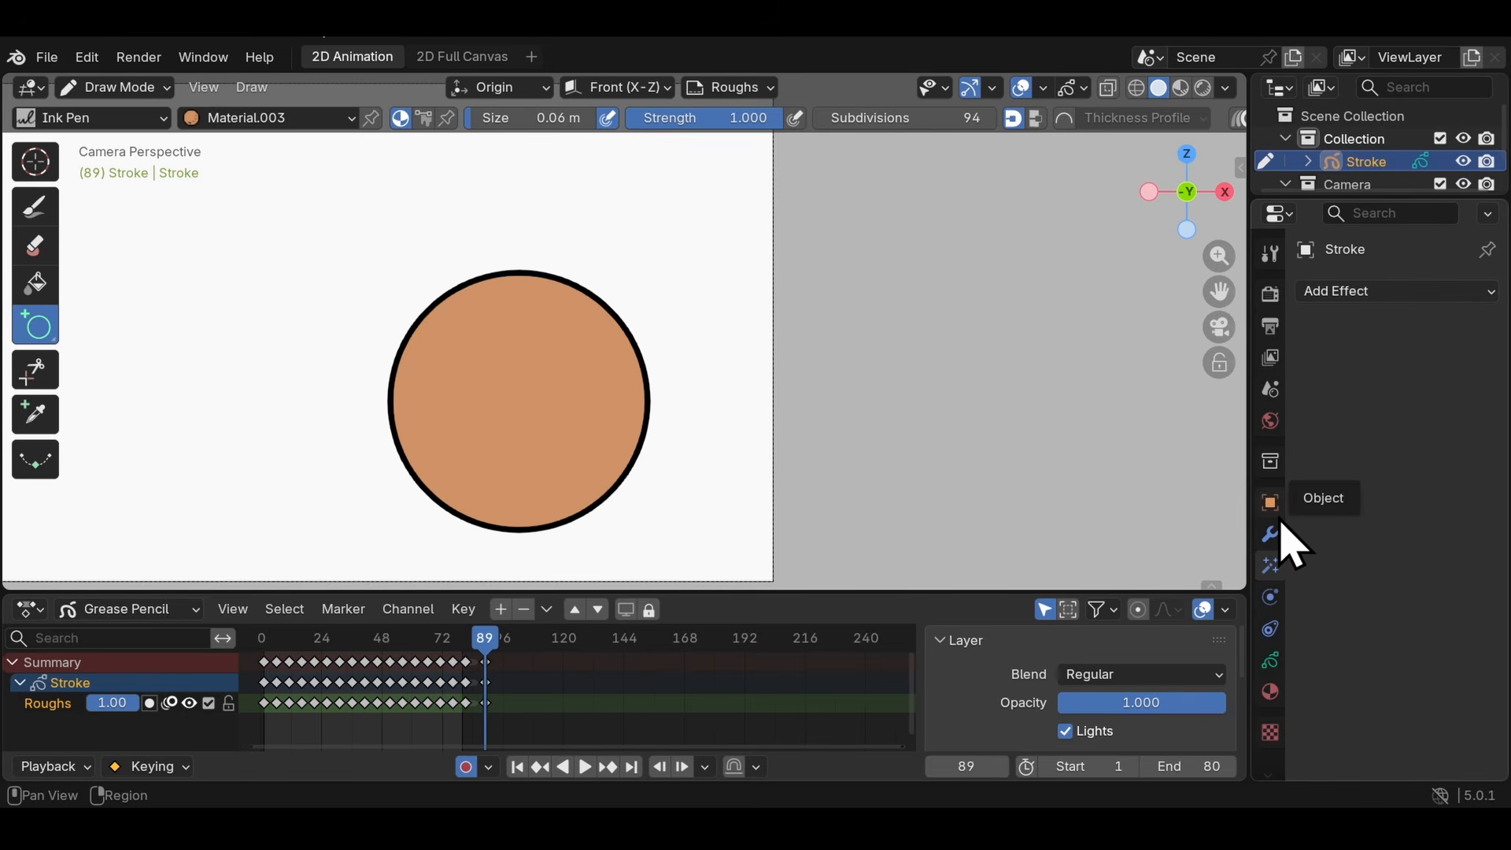
- Switch the 3D viewport shading to Material Preview and on to Rendered for previewing visual effects
left_click(1365, 291)
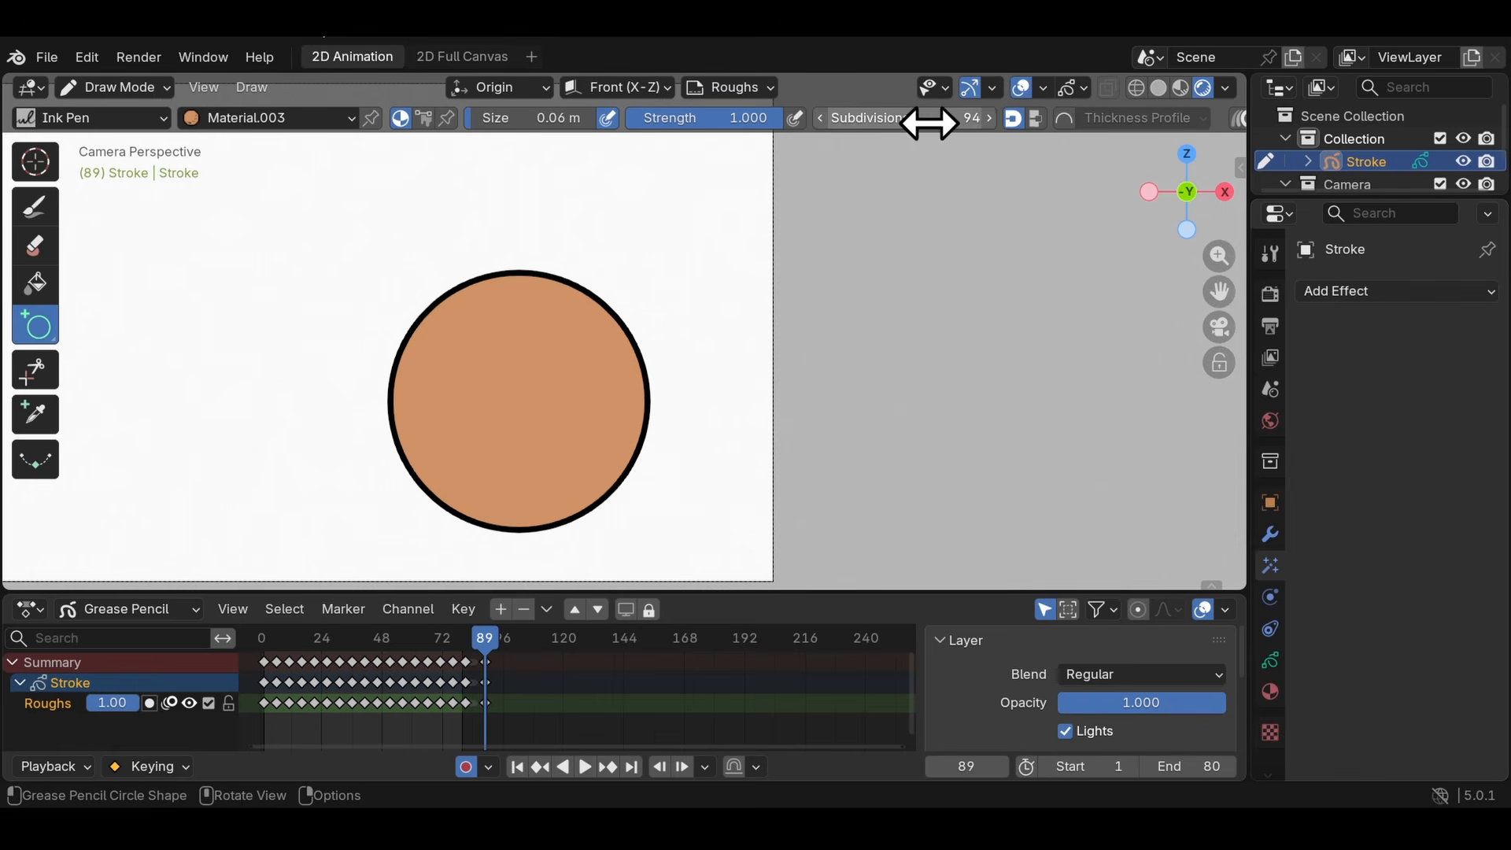
left_click(1181, 88)
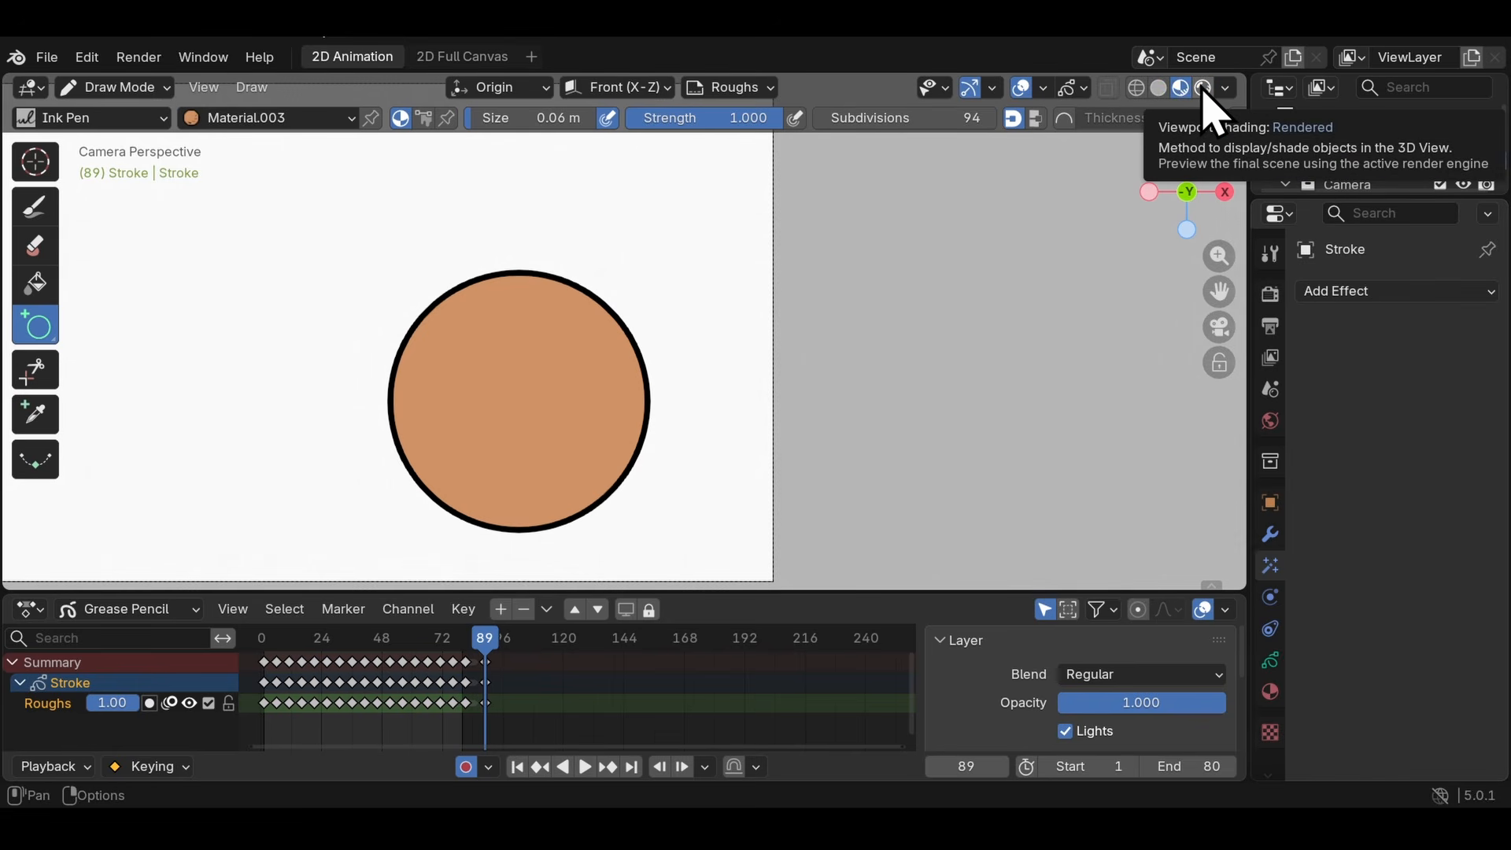
left_click(1203, 88)
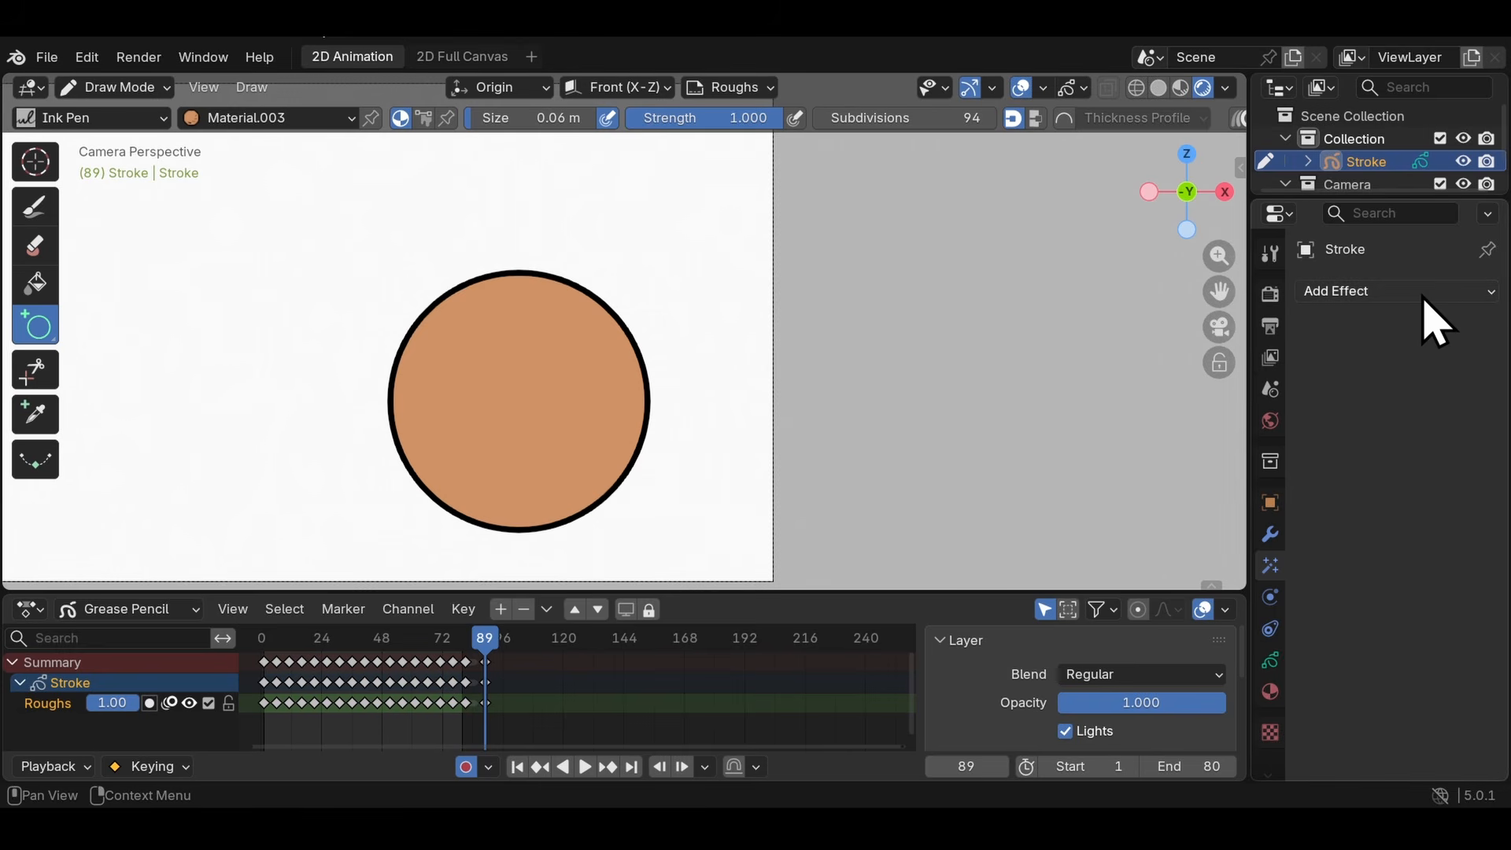
- Add a Blur effect to the Stroke object with Size X 152.2 and Y 176.6
left_click(1348, 289)
left_click(1347, 318)
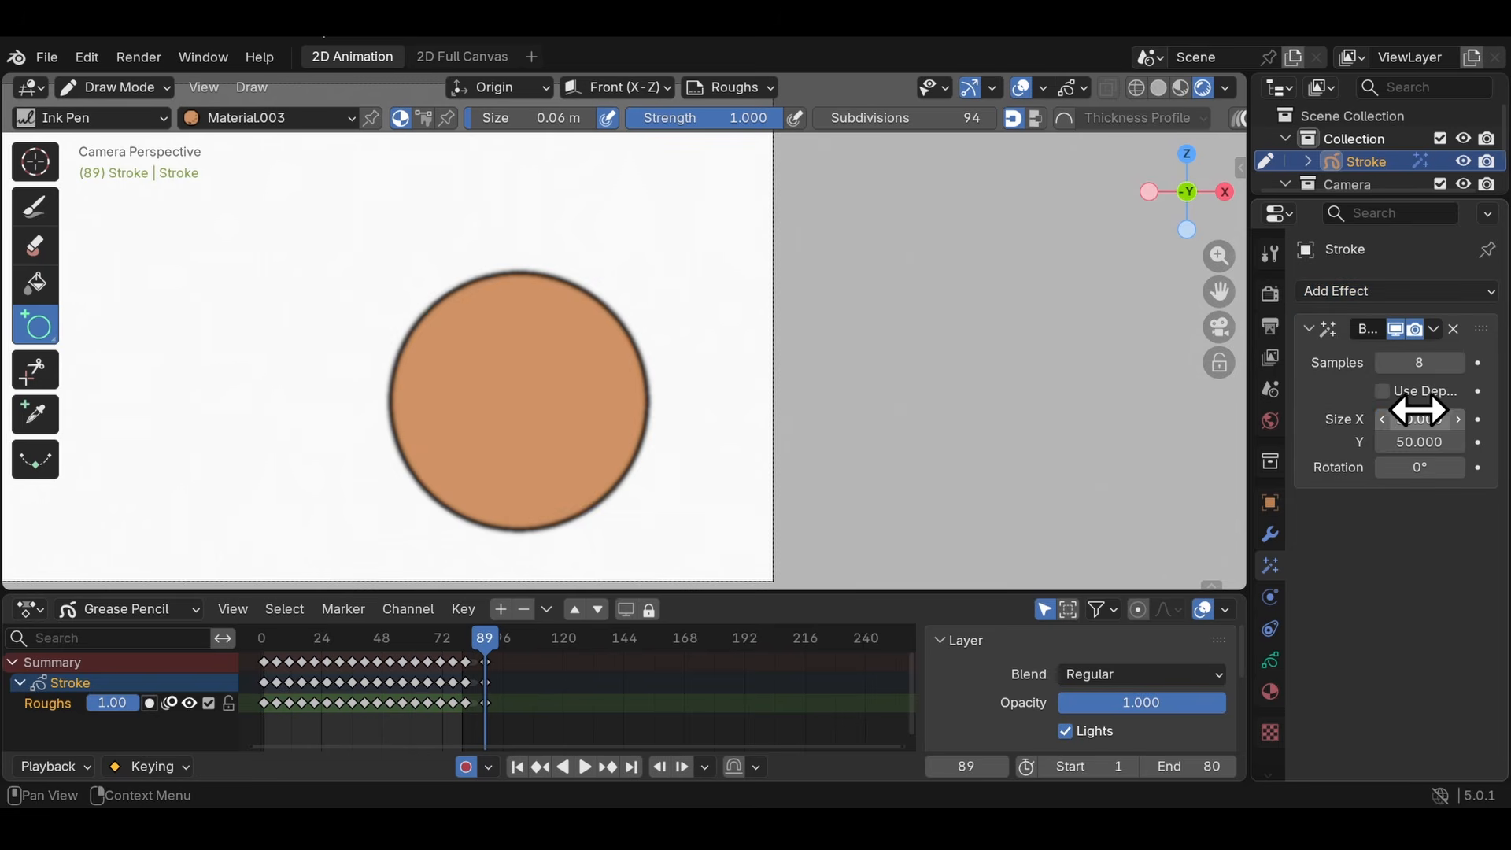
left_click_drag(1420, 411, 1500, 411)
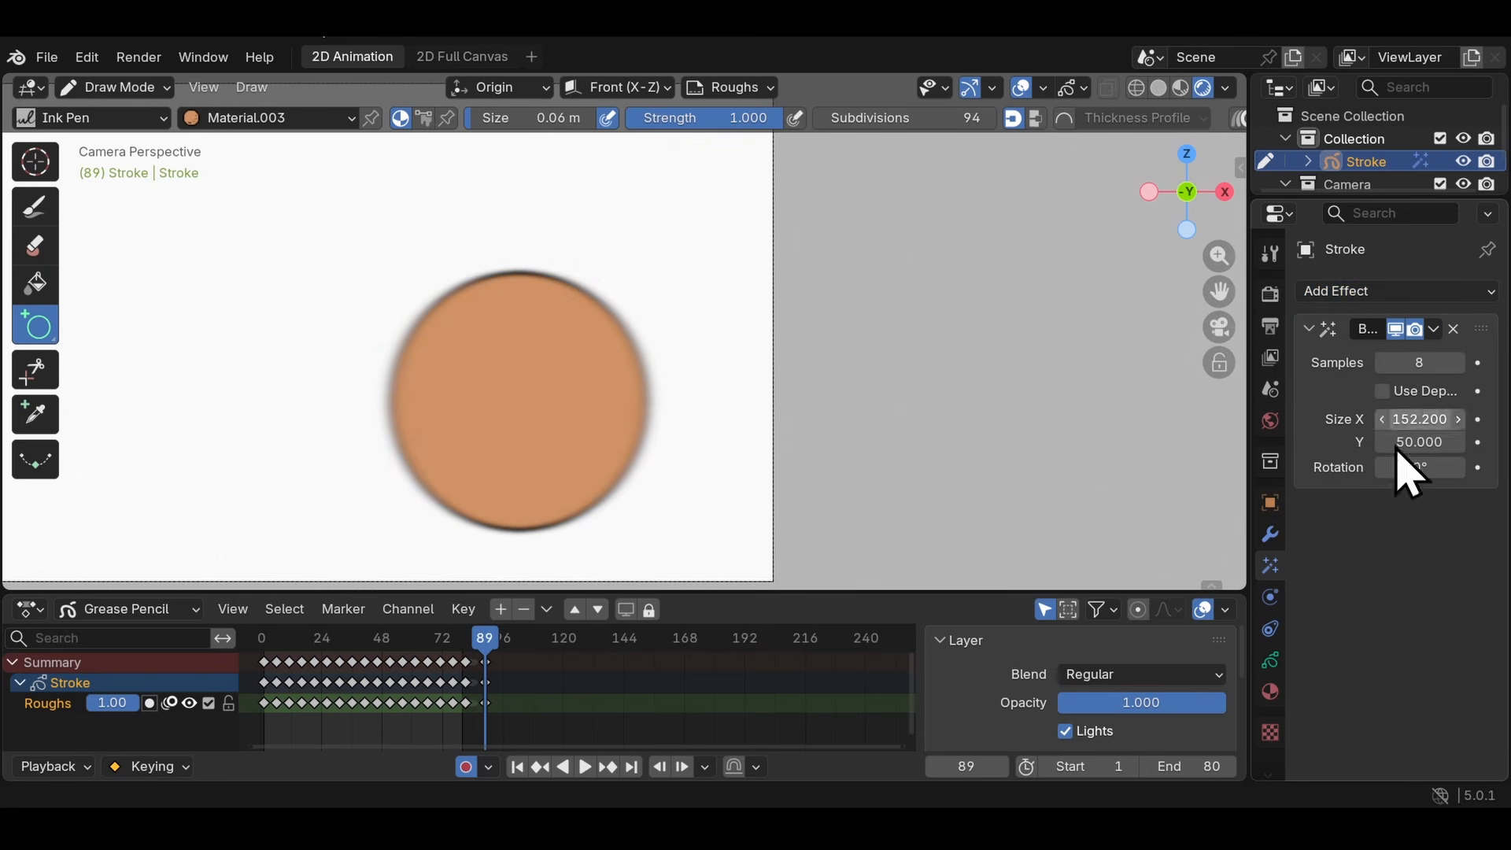
left_click_drag(1400, 442, 1500, 442)
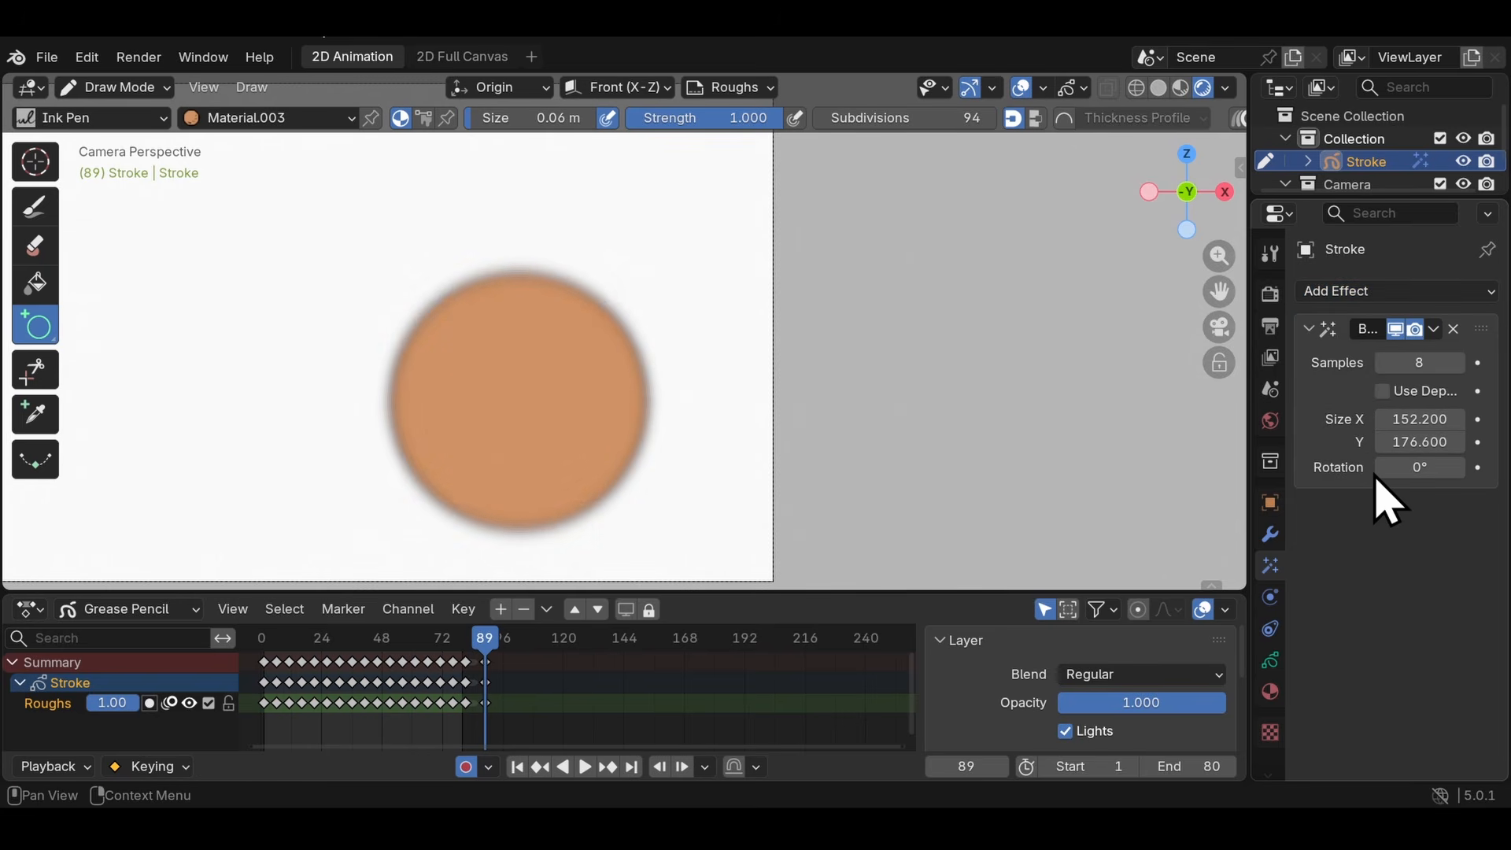
- Add a Glow effect to the Stroke object and set its glow colour to the pale lavender #D8D6FF
left_click(1400, 296)
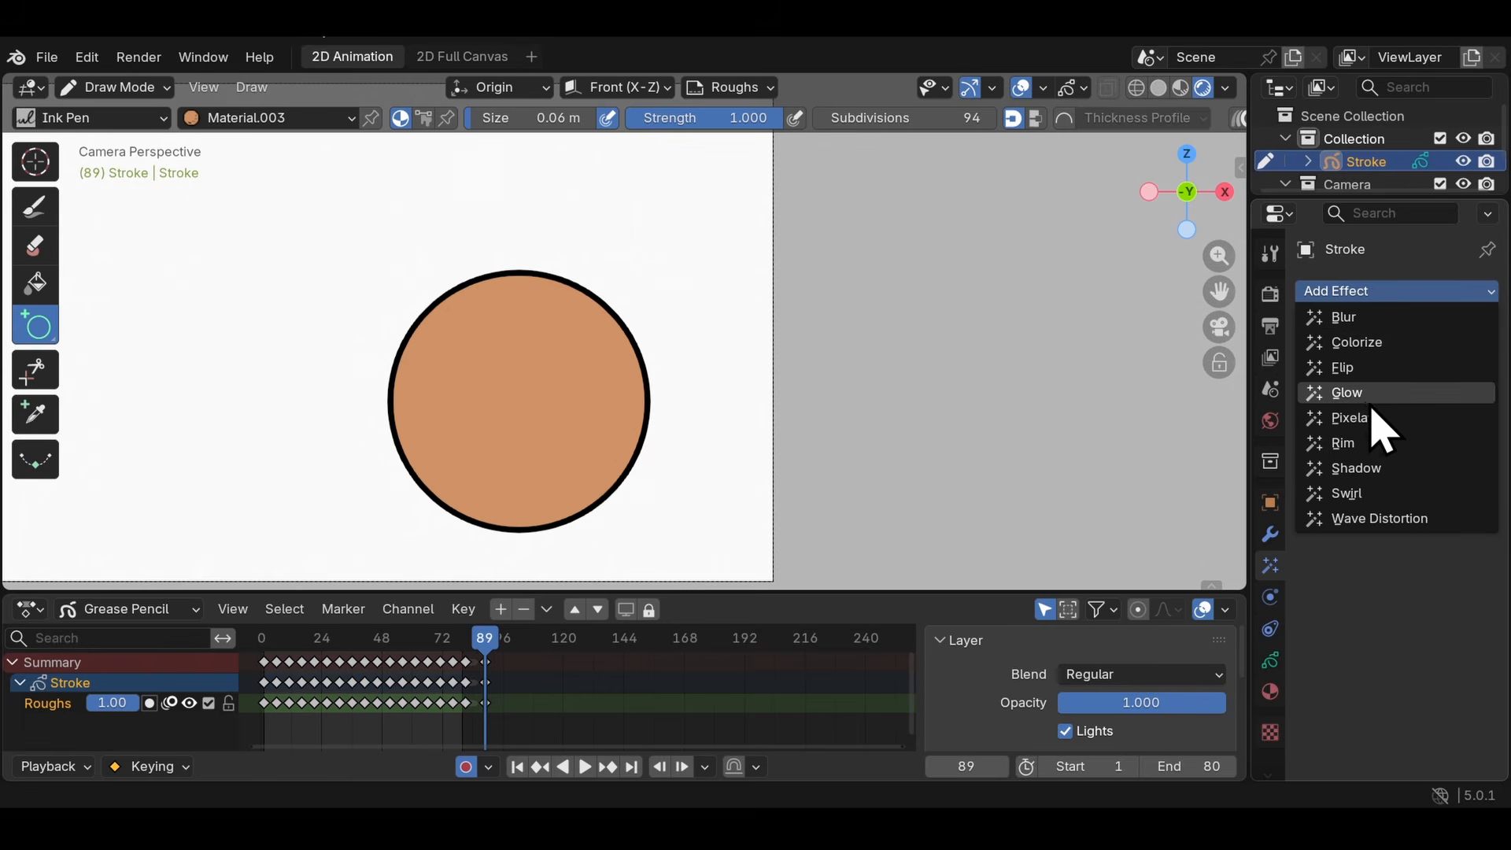
left_click(1346, 392)
left_click(1411, 417)
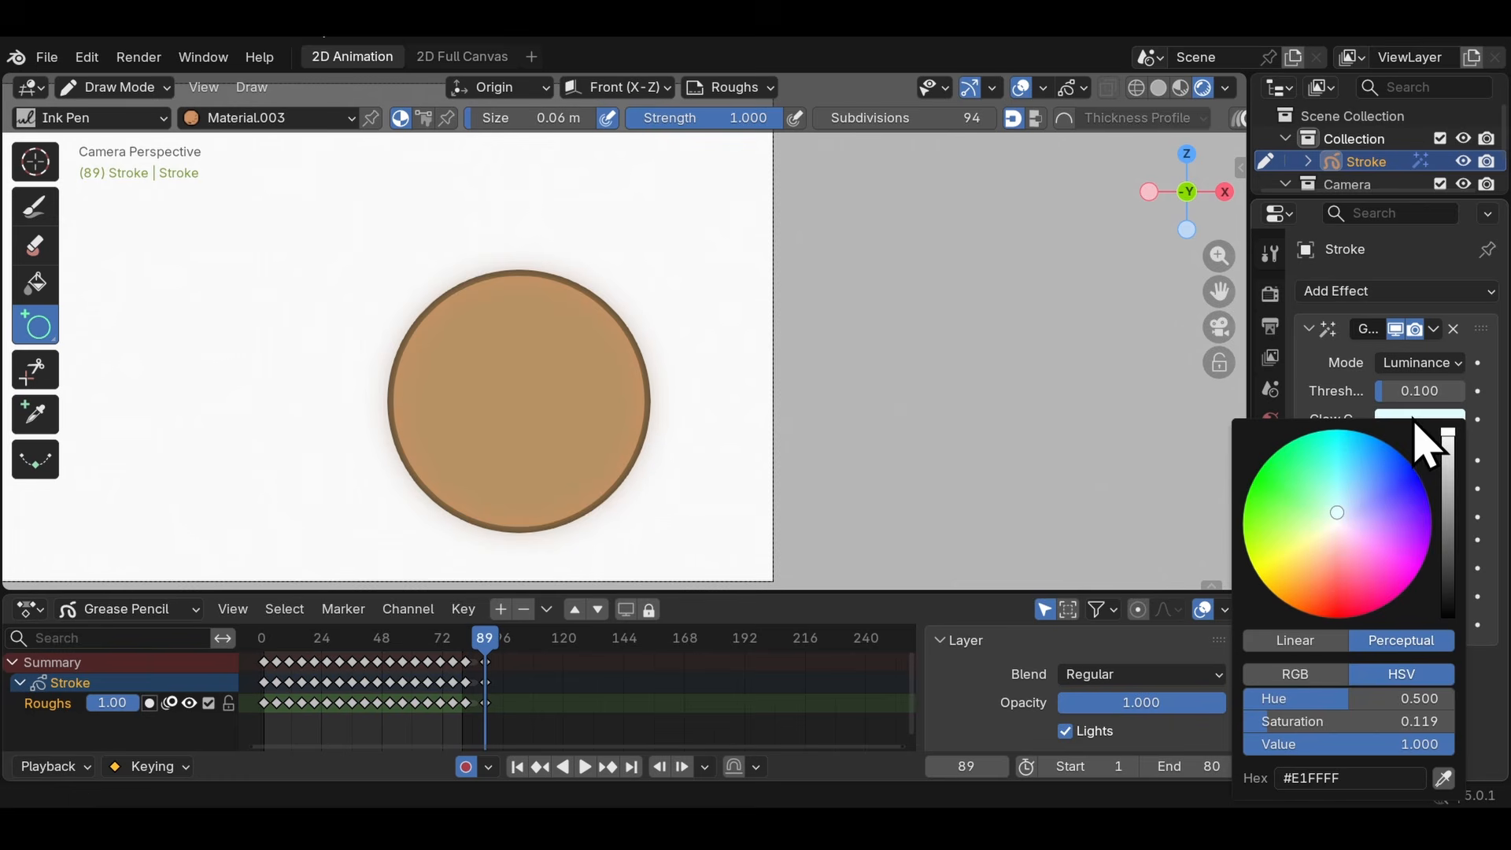
mouse_move(1349, 492)
left_mouse_down()
mouse_move(1324, 444)
mouse_move(1351, 516)
left_mouse_up()
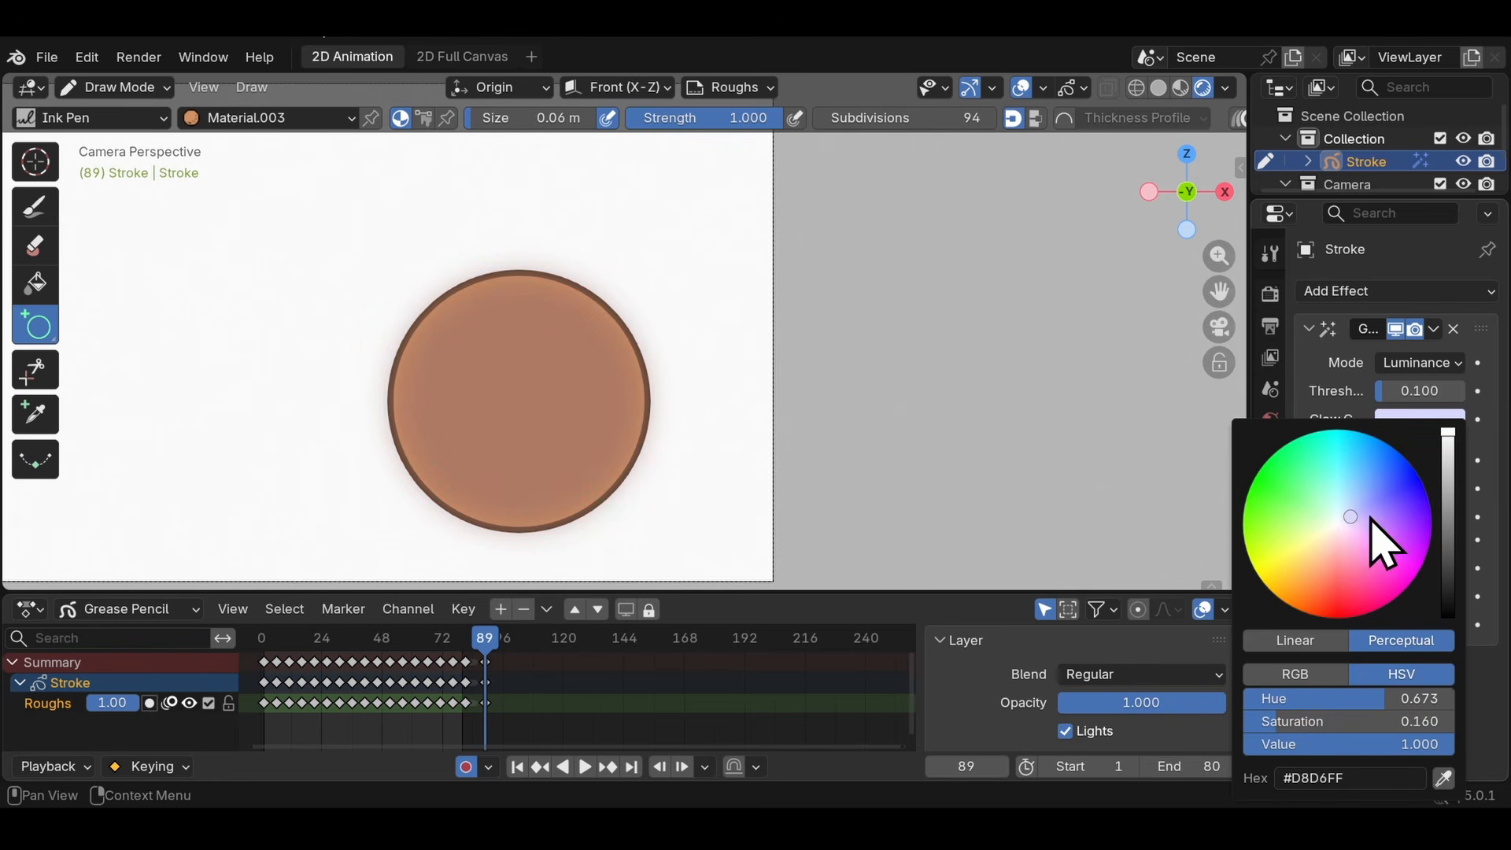
left_click_drag(1445, 482, 1449, 431)
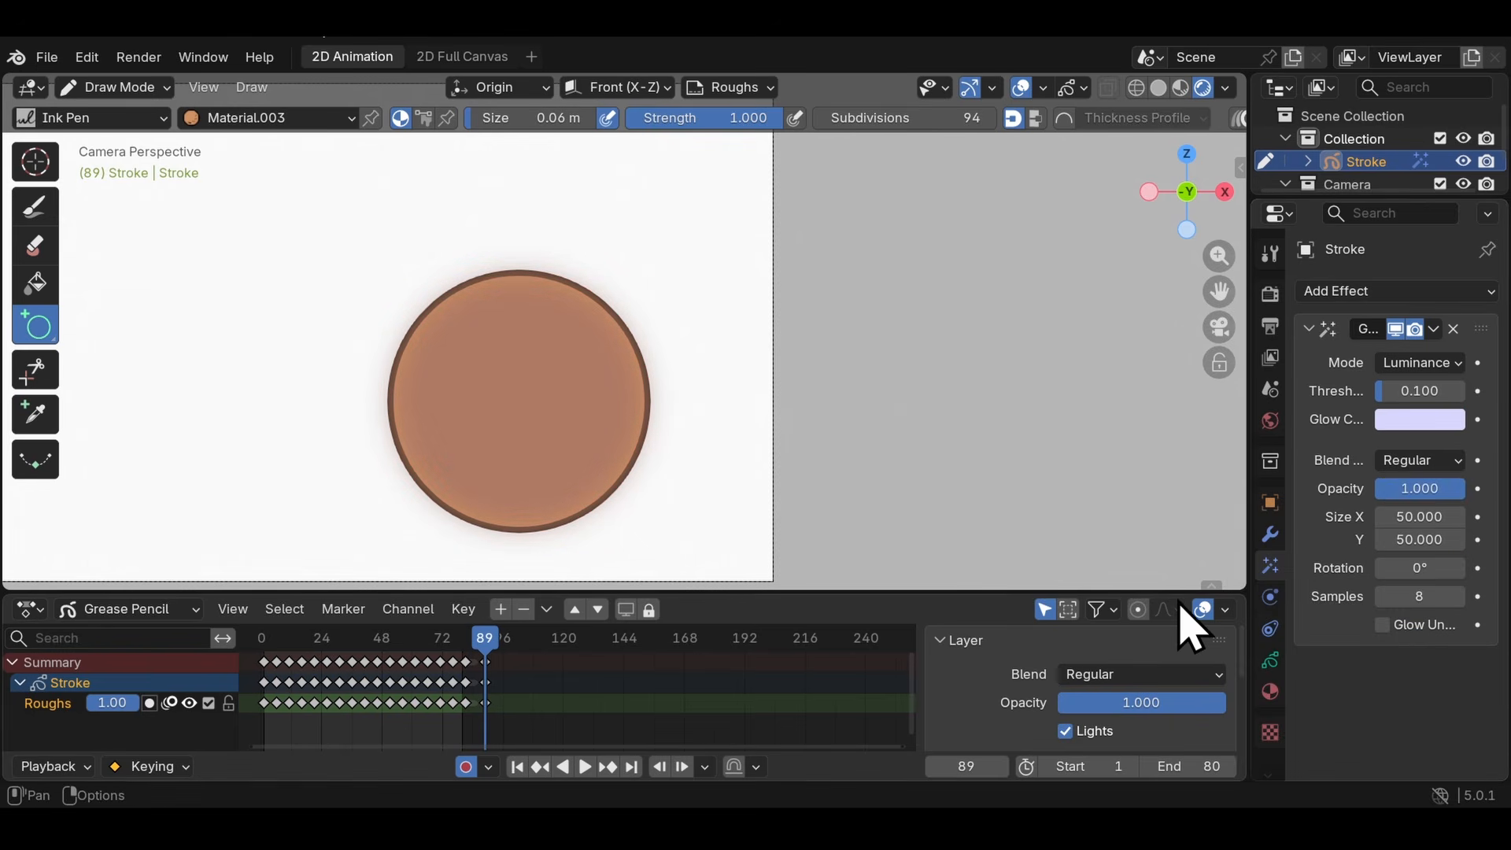
- Set the World background colour to black (#000000FF)
left_click(1271, 664)
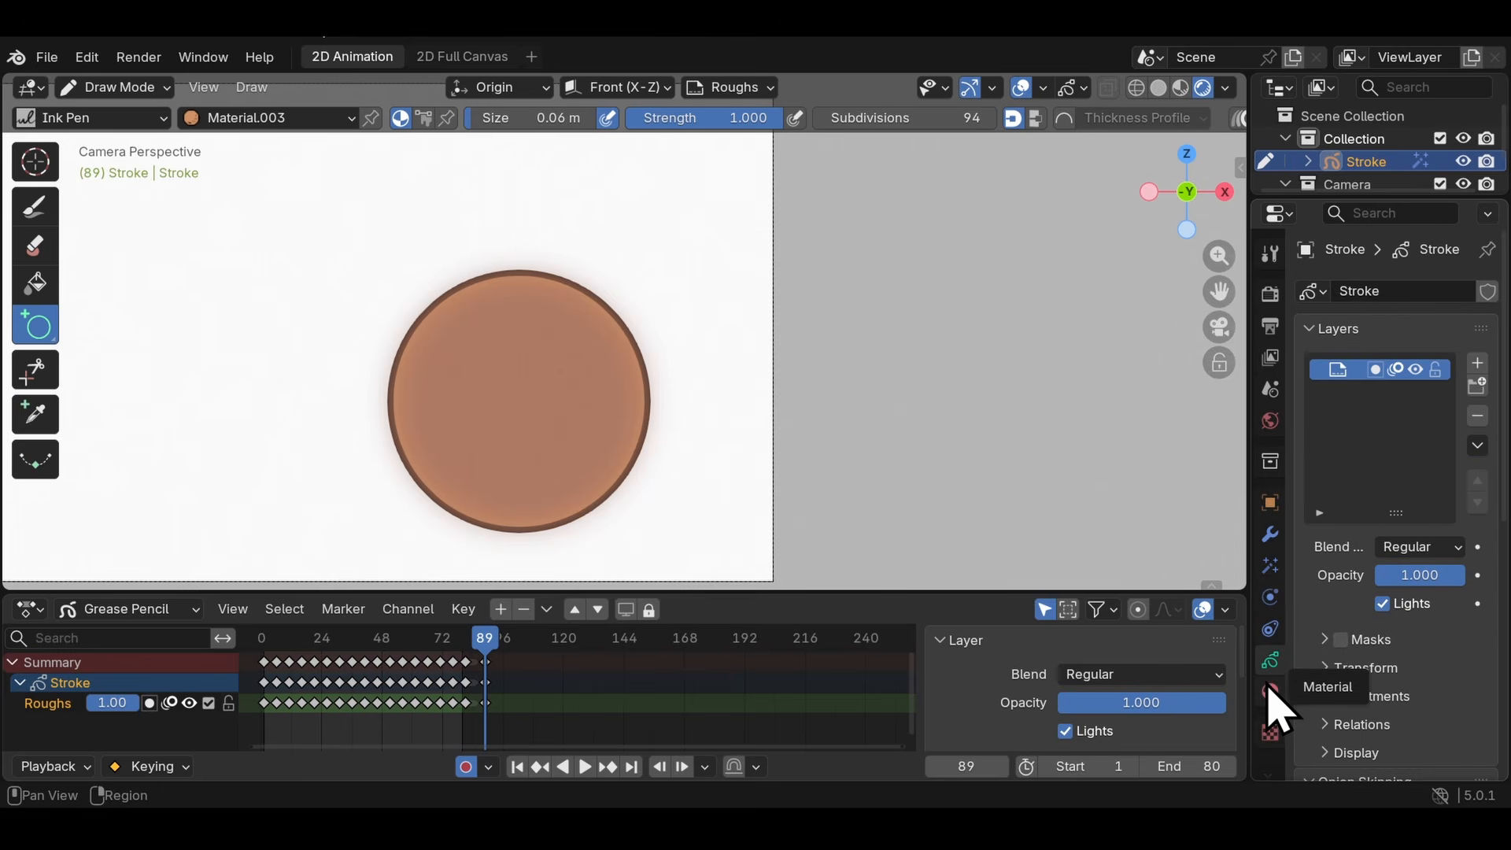
left_click(1271, 422)
left_click(1429, 415)
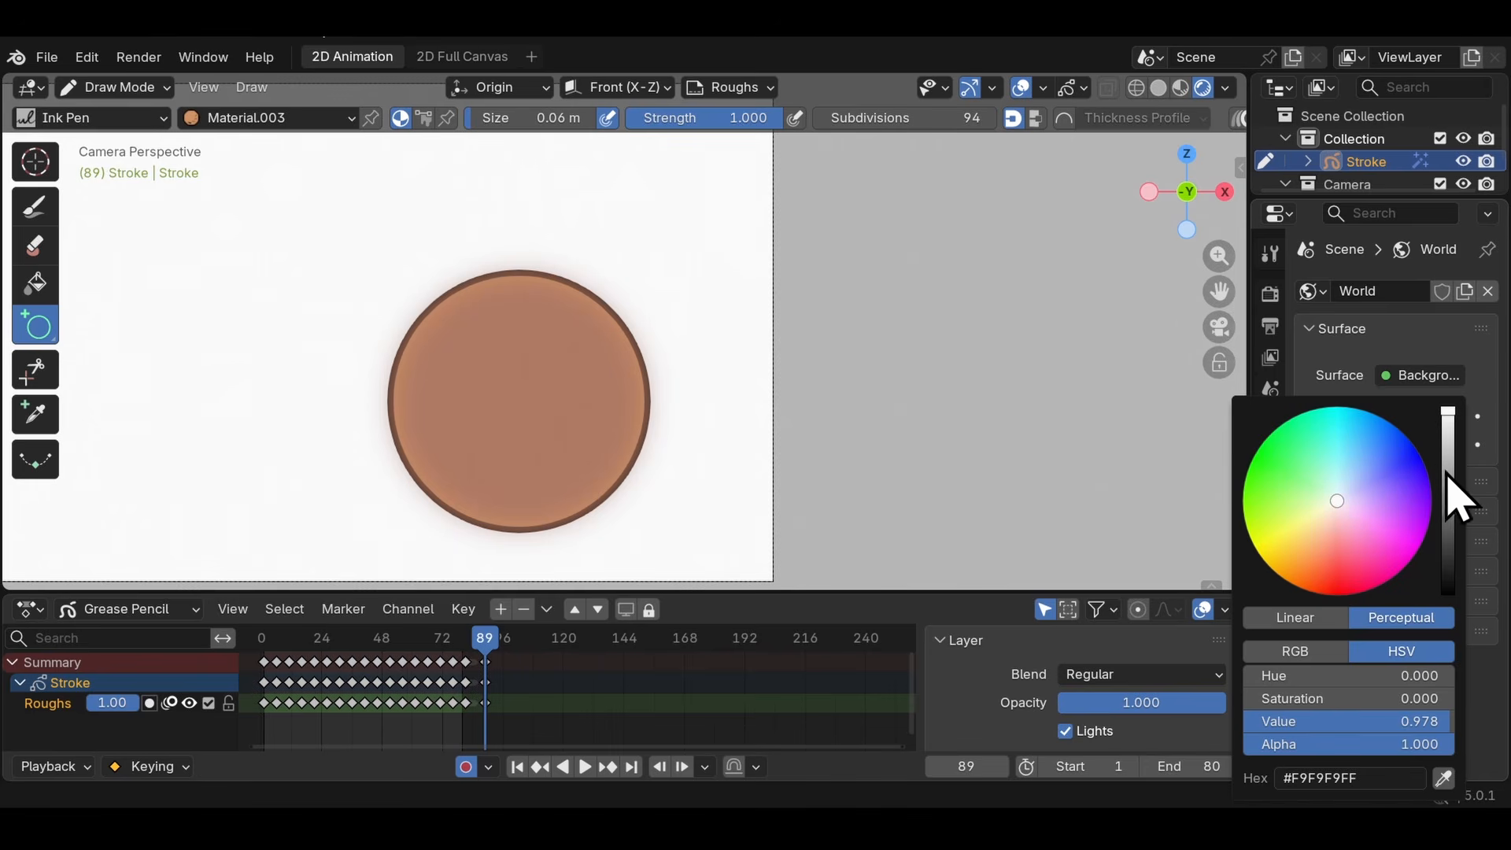
left_click_drag(1451, 565, 1449, 595)
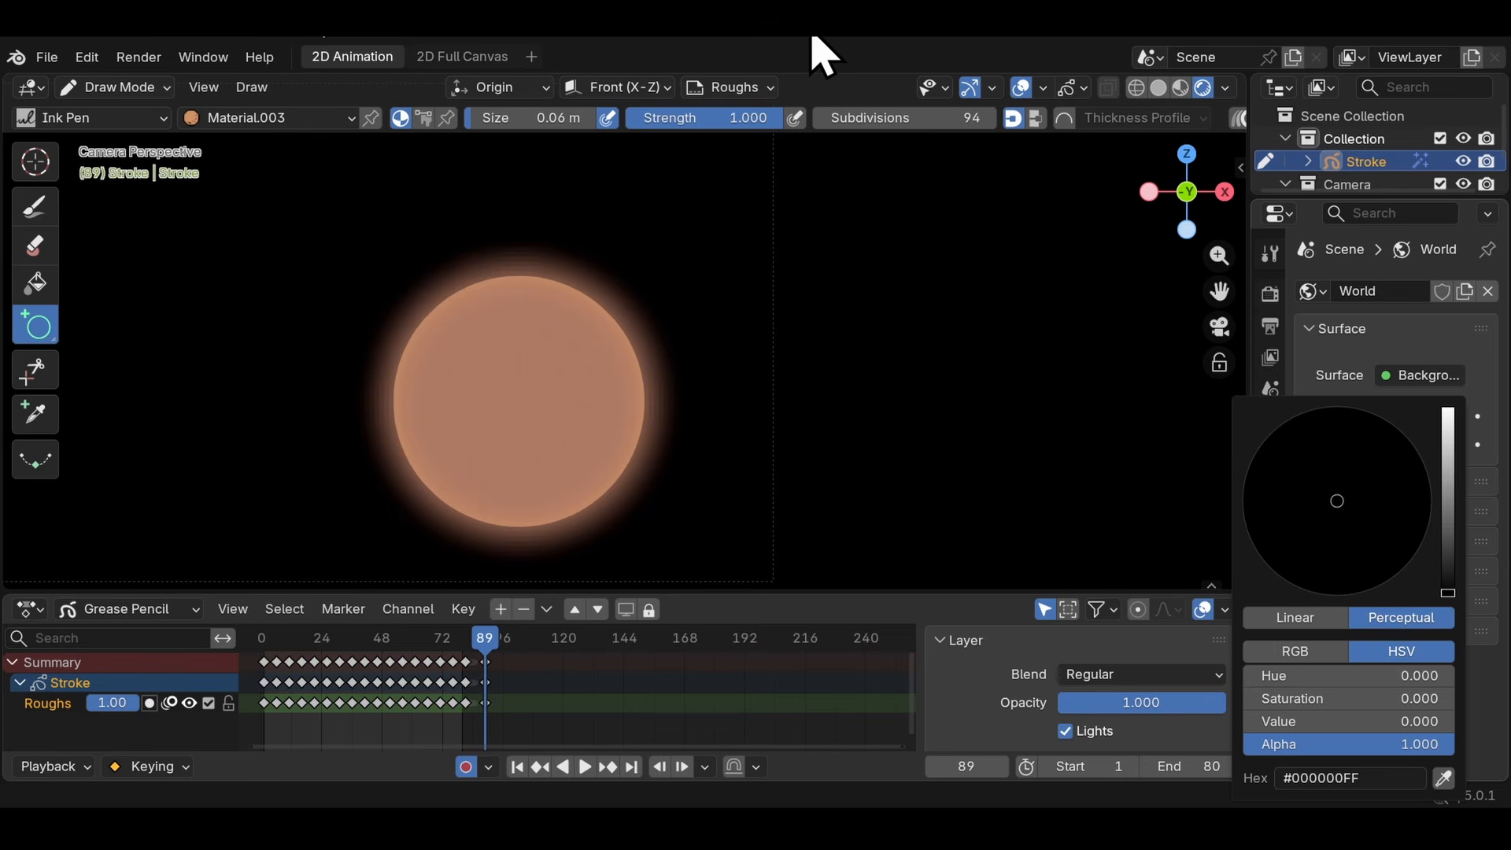
- Add a Shadow effect to the Stroke object with an offset of -1514 px in X and -365 px in Y
left_click(1270, 565)
left_click(1367, 290)
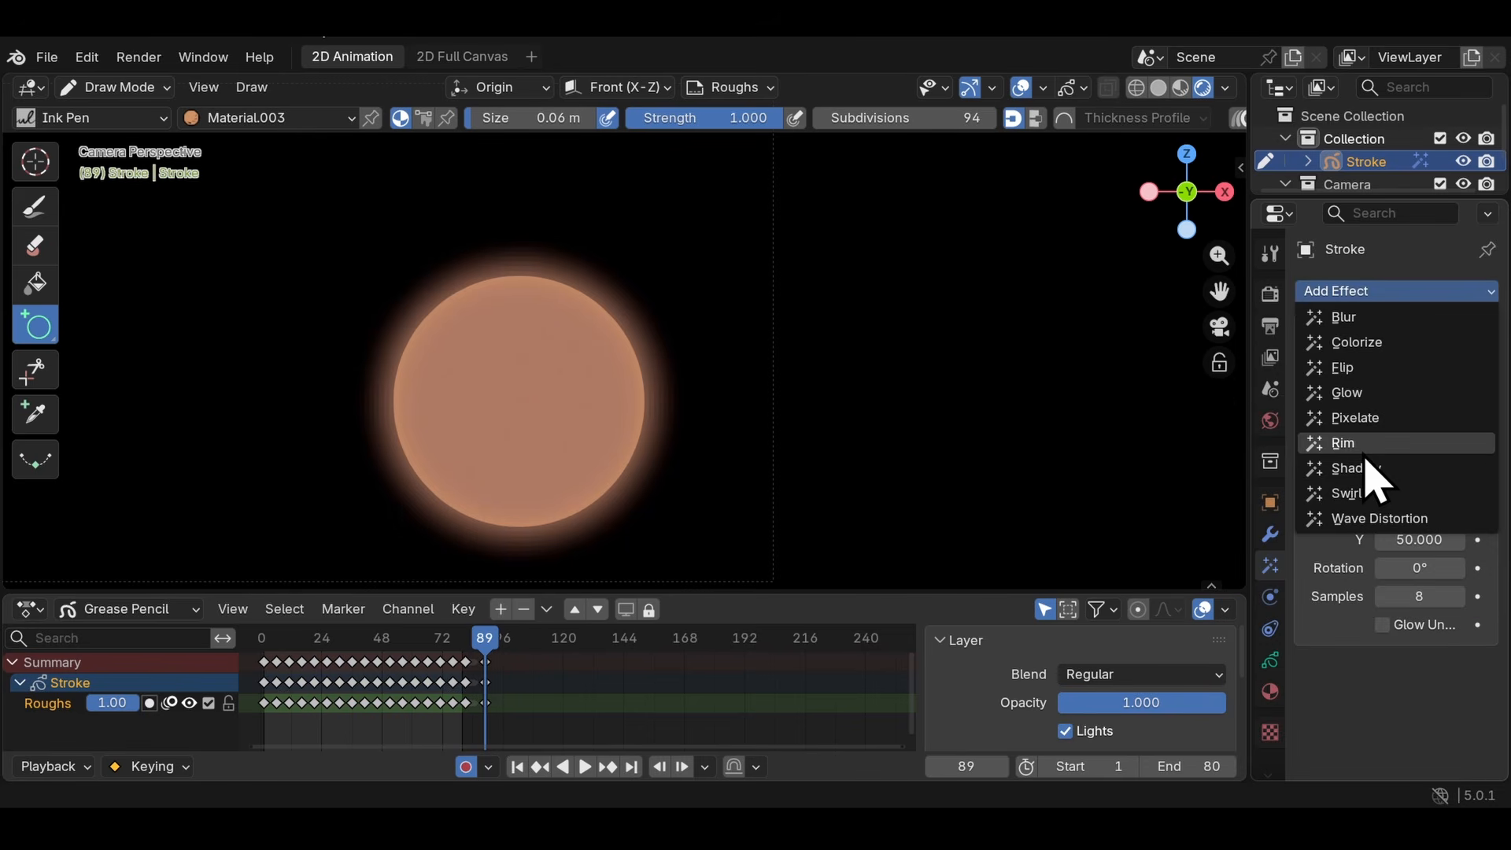
left_click(1357, 468)
scroll(1405, 567, "down", 2)
mouse_move(1400, 585)
left_mouse_down()
mouse_move(1440, 585)
mouse_move(1339, 585)
mouse_move(1414, 605)
mouse_move(1382, 605)
mouse_move(1421, 583)
mouse_move(1389, 583)
left_mouse_up()
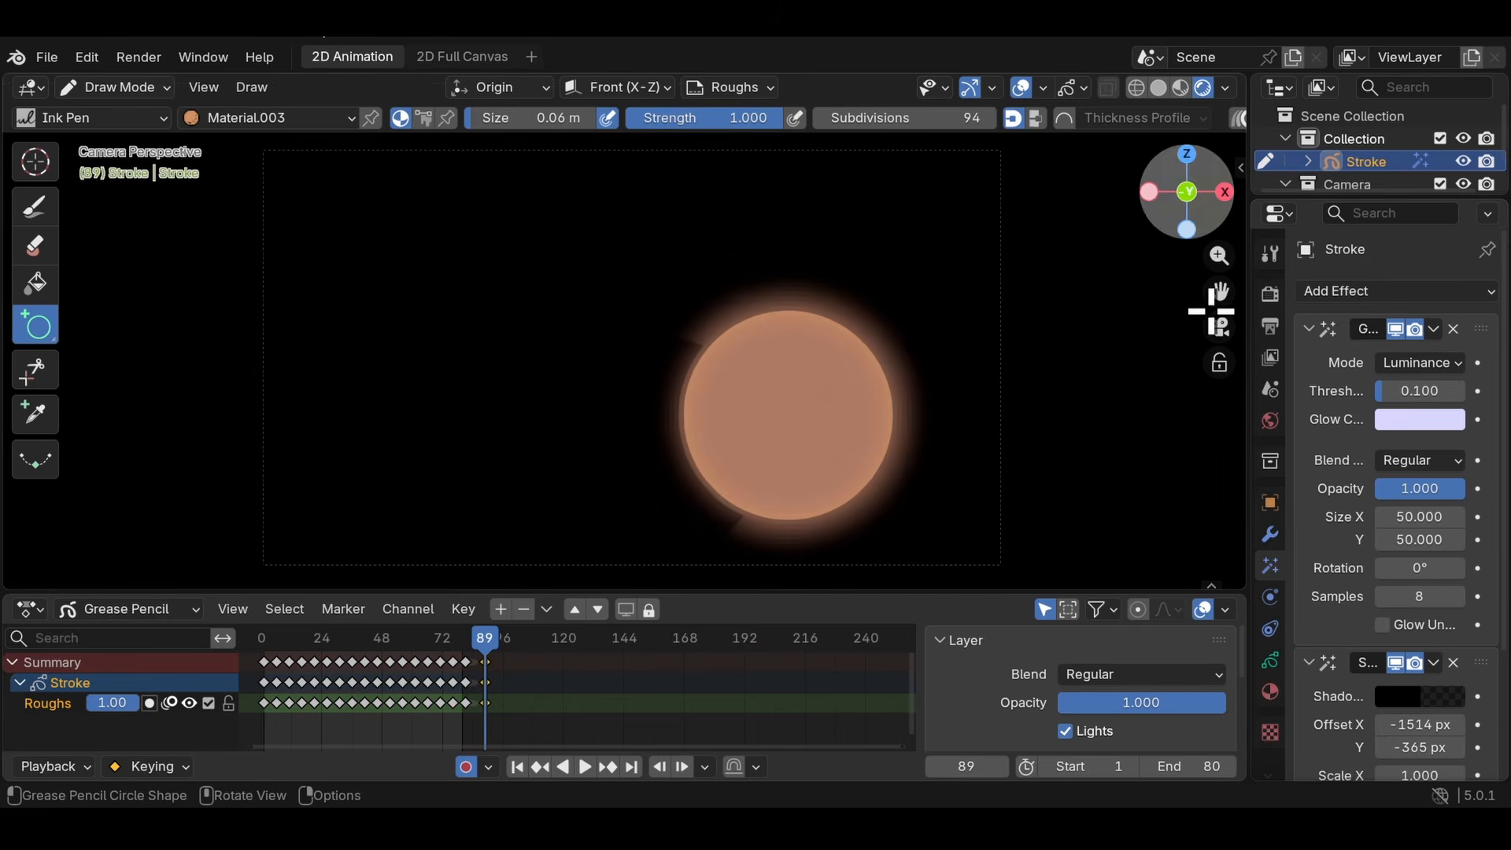
- Show the World settings and return the 3D viewport shading to Solid
left_click(1270, 425)
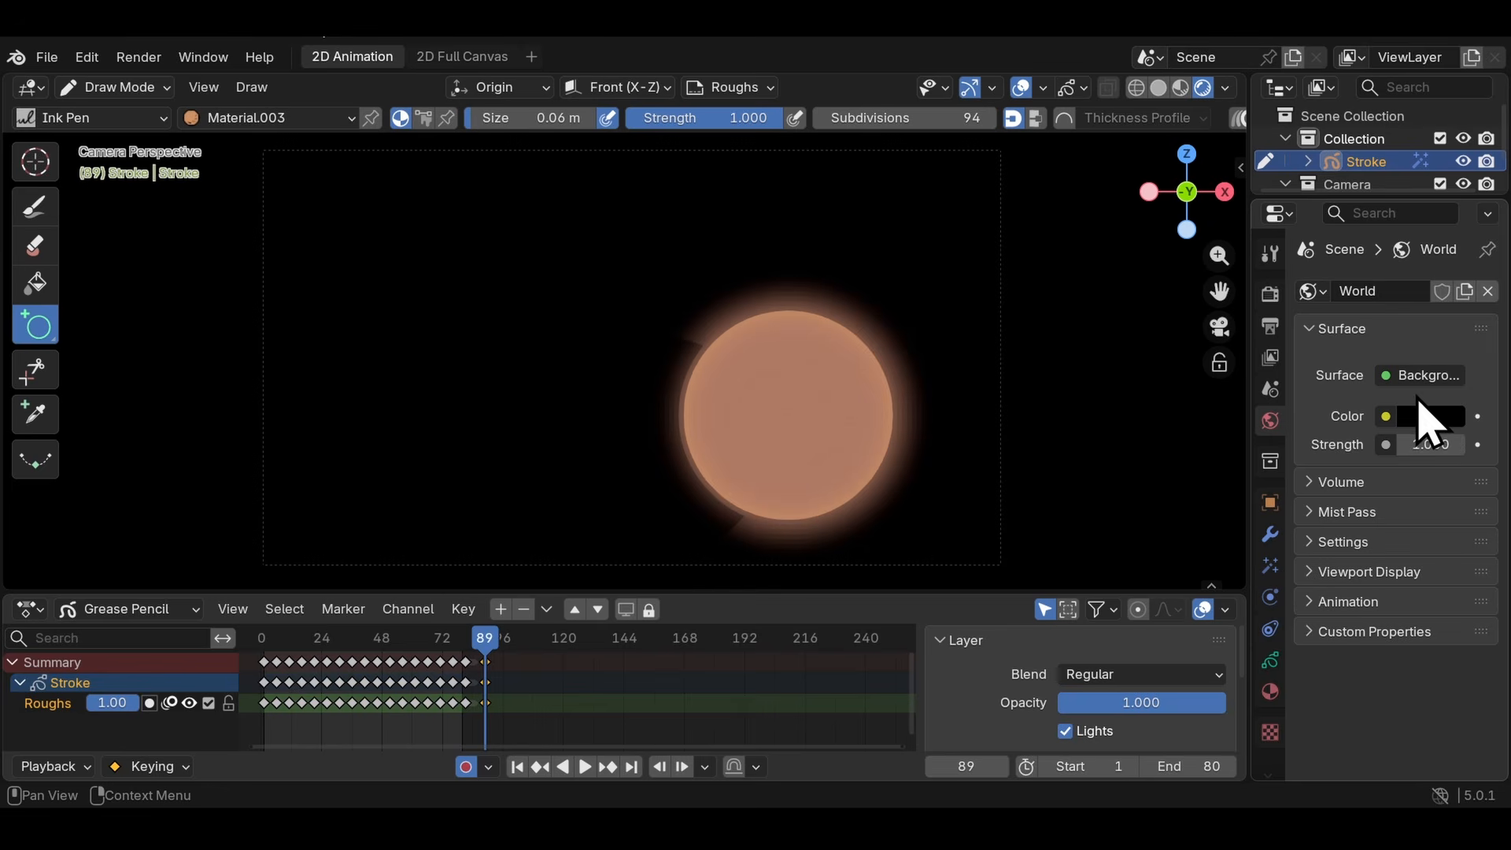
left_click(1159, 86)
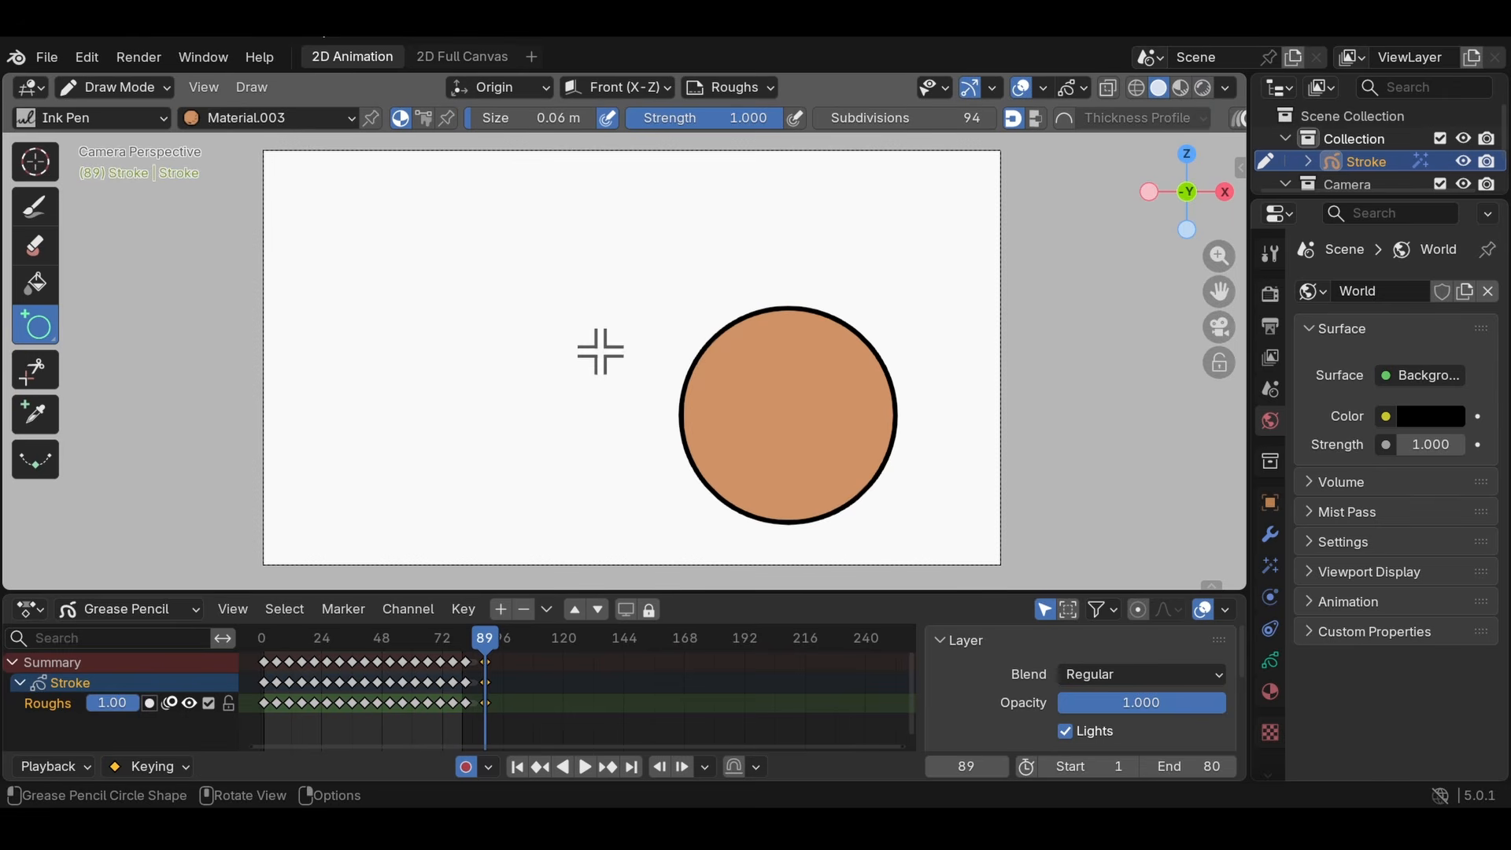
scroll(837, 253, "up", 2)
scroll(836, 253, "down", 3)
scroll(837, 254, "up", 1)
scroll(944, 118, "down", 3)
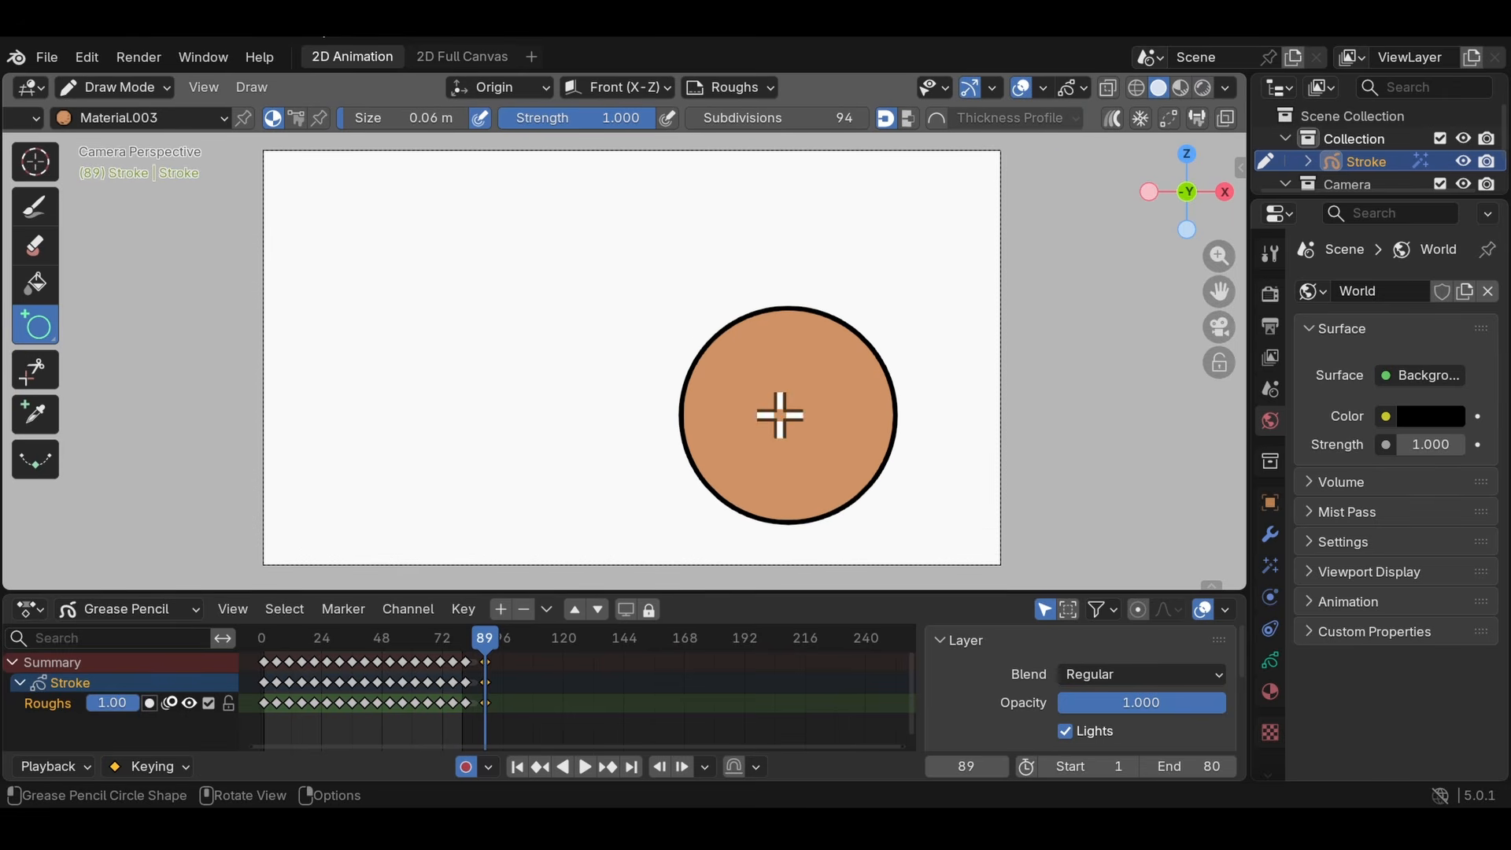
- Set the Solid shading background to Custom and darken its colour to grey
left_click(1226, 86)
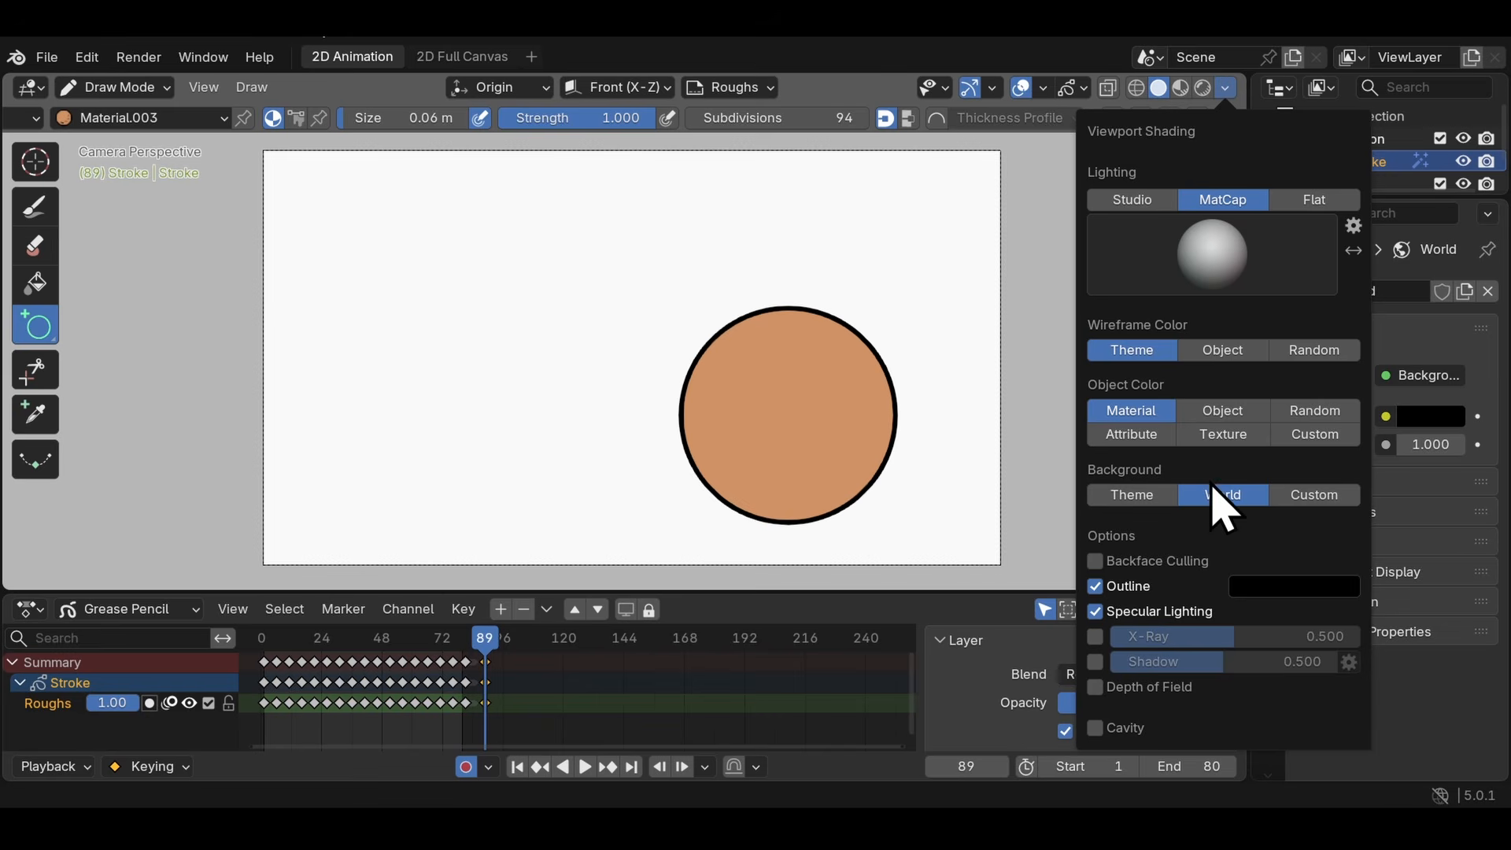
left_click(1312, 496)
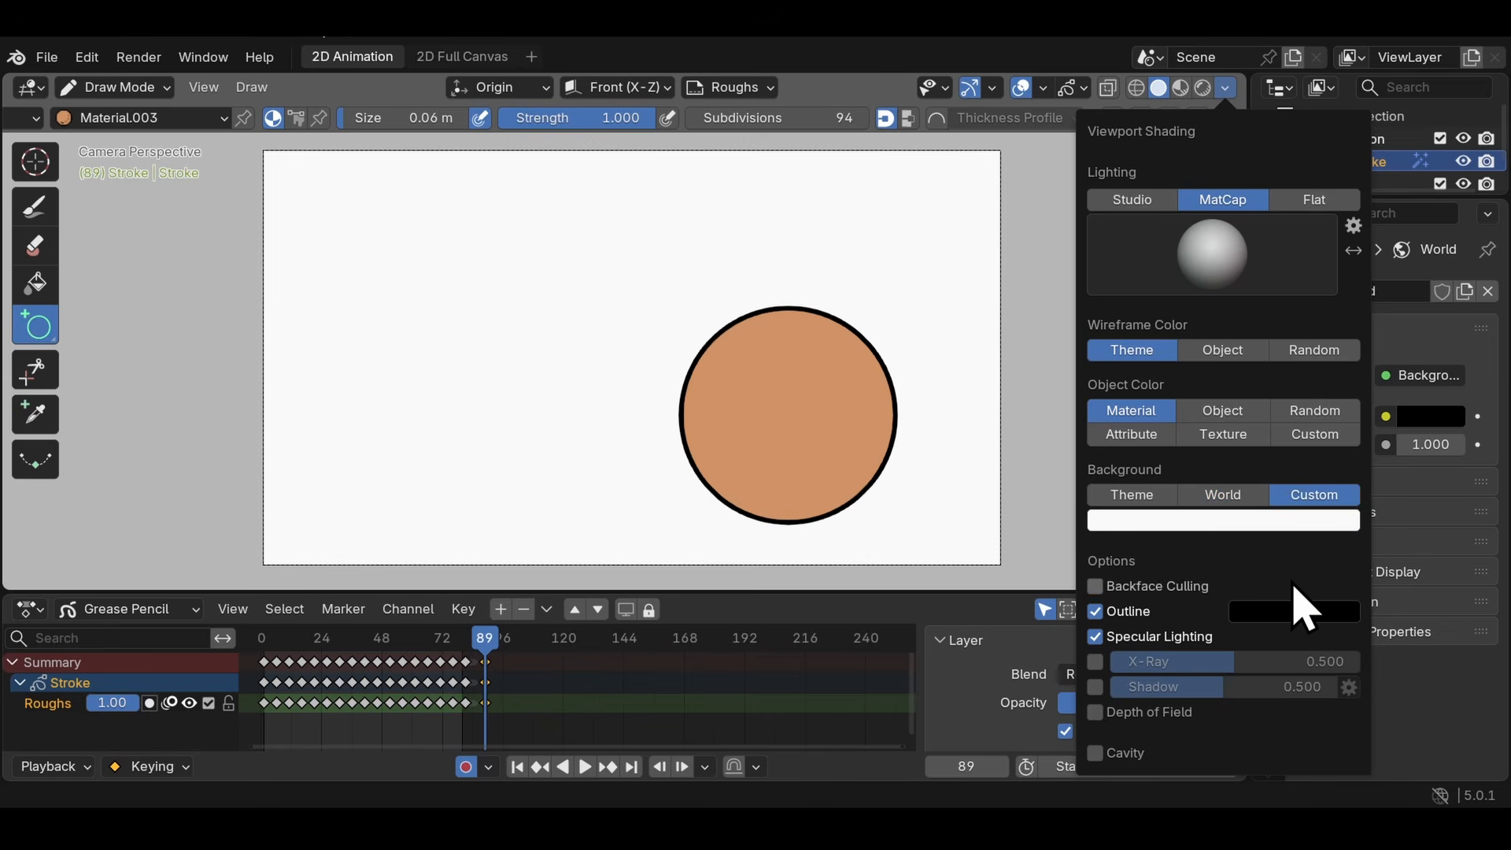
left_click(1208, 524)
mouse_move(1349, 202)
left_mouse_down()
mouse_move(1348, 272)
mouse_move(1344, 222)
left_mouse_up()
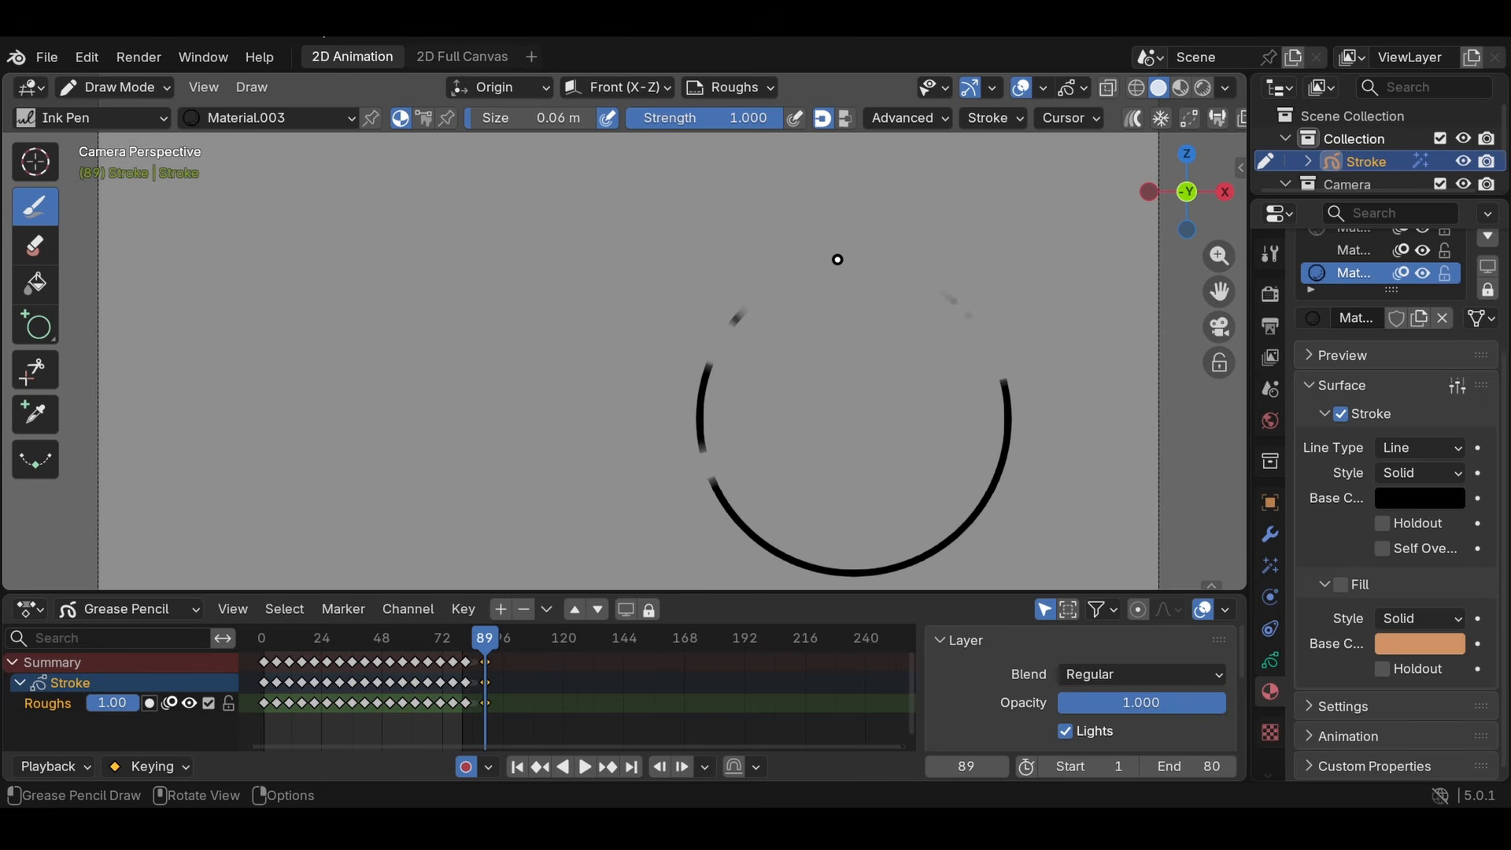
- Erase most of the circle's outline while the Draw tool is active, and undo the last erasure
scroll(838, 259, "down", 2)
scroll(1046, 243, "up", 1)
scroll(921, 243, "down", 1)
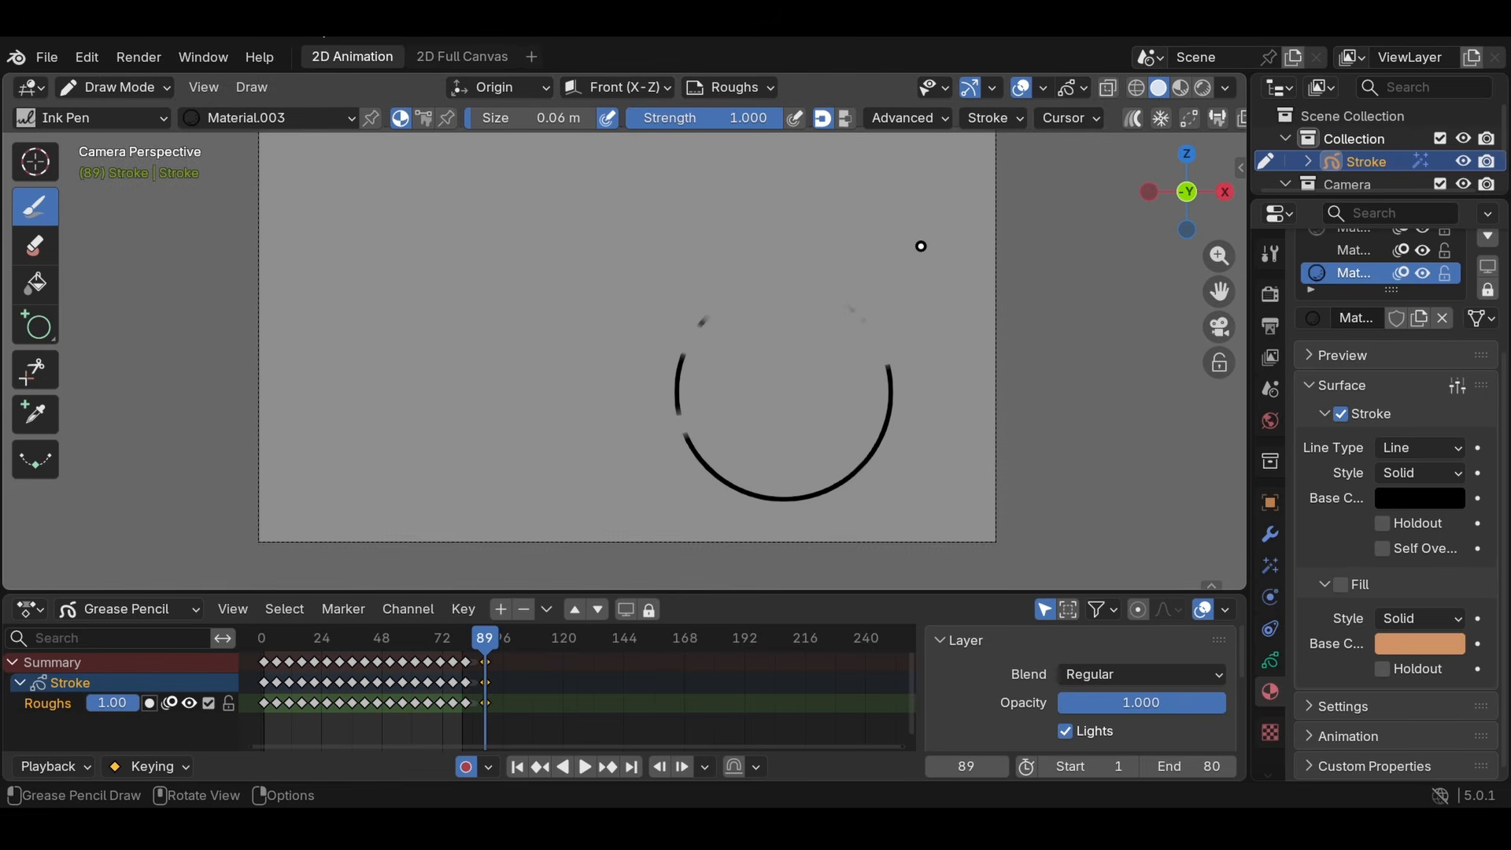
scroll(884, 252, "up", 1)
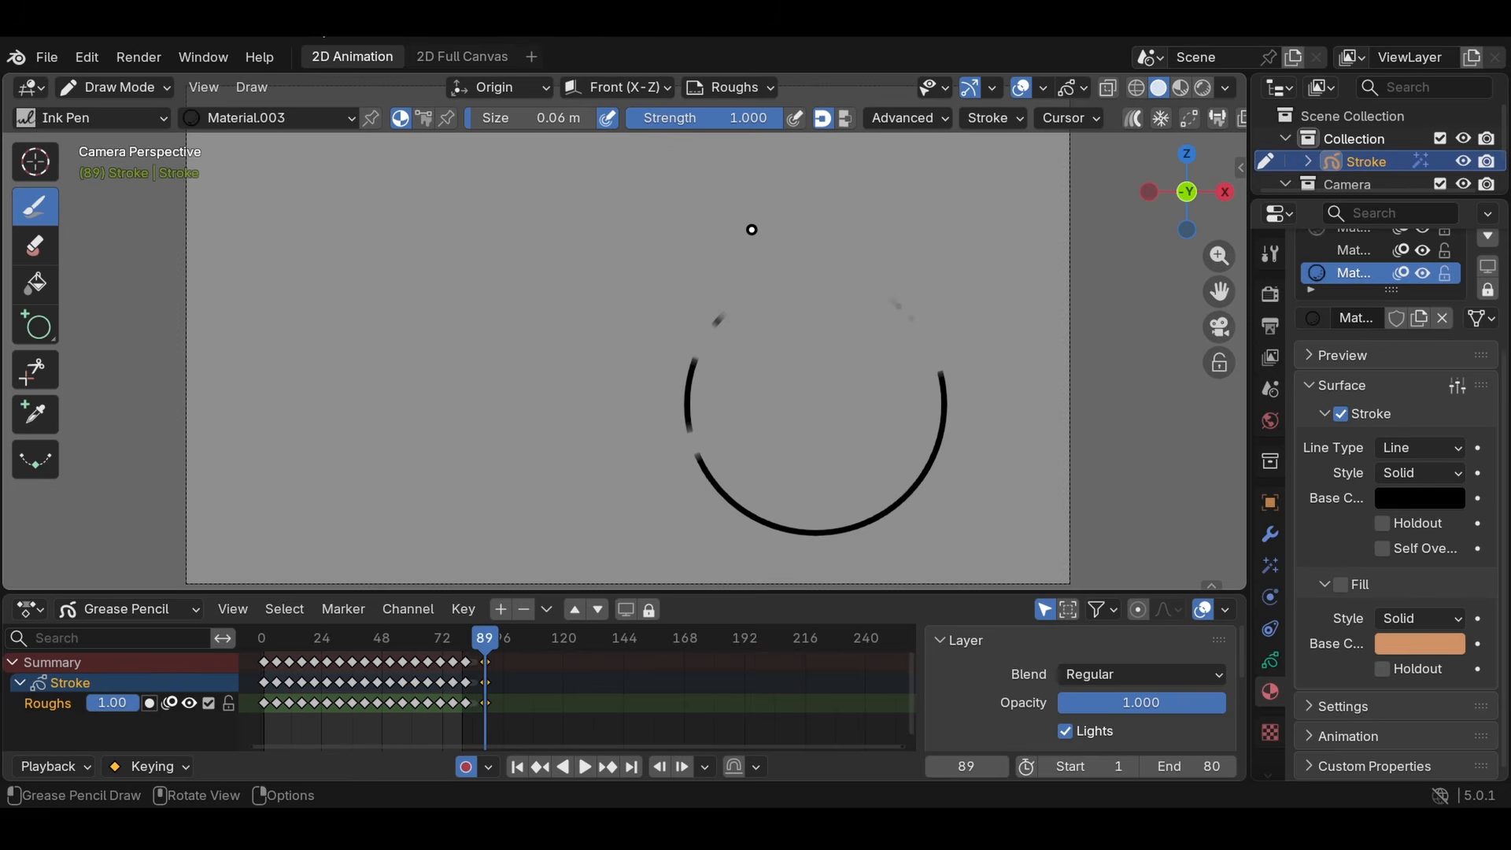
scroll(751, 227, "up", 1)
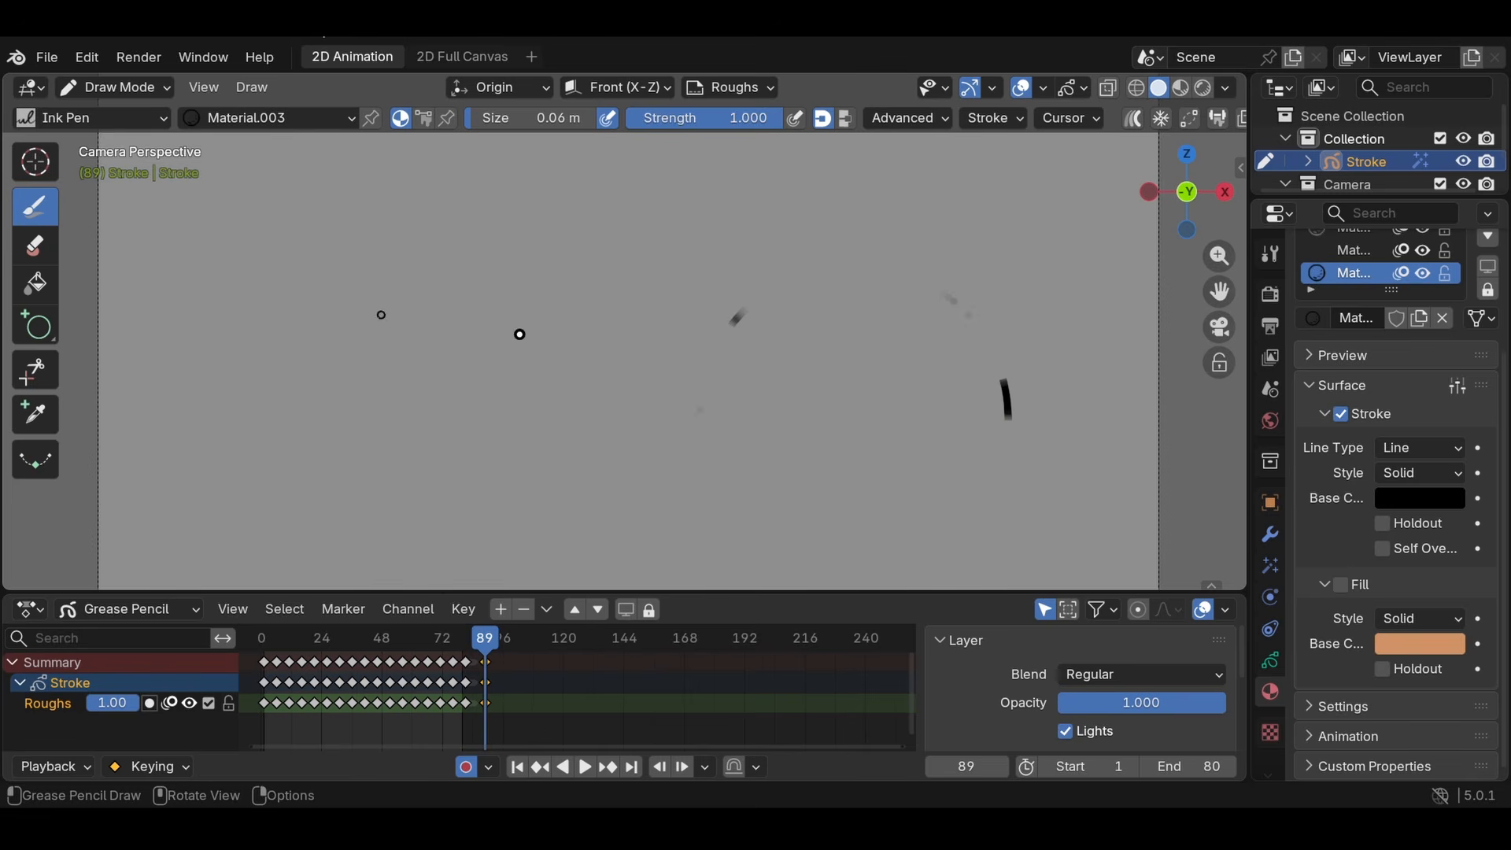
key("ctrl+z")
- Erase pieces of the circle's outline with the Eraser Hard brush in Point mode, and undo the erasures
left_click(36, 248)
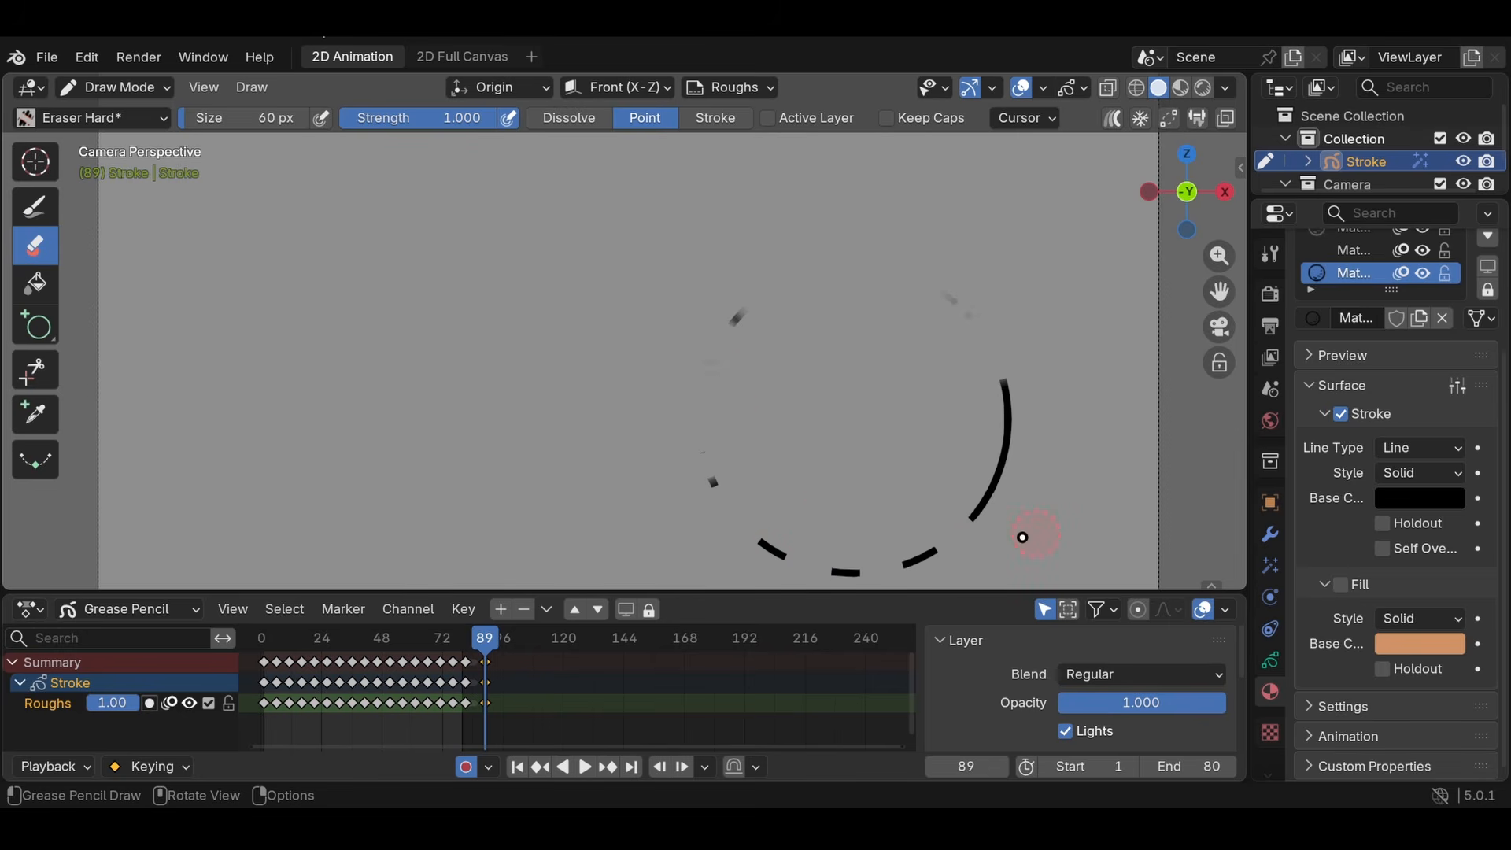
key("ctrl+z")
key("ctrl+z")
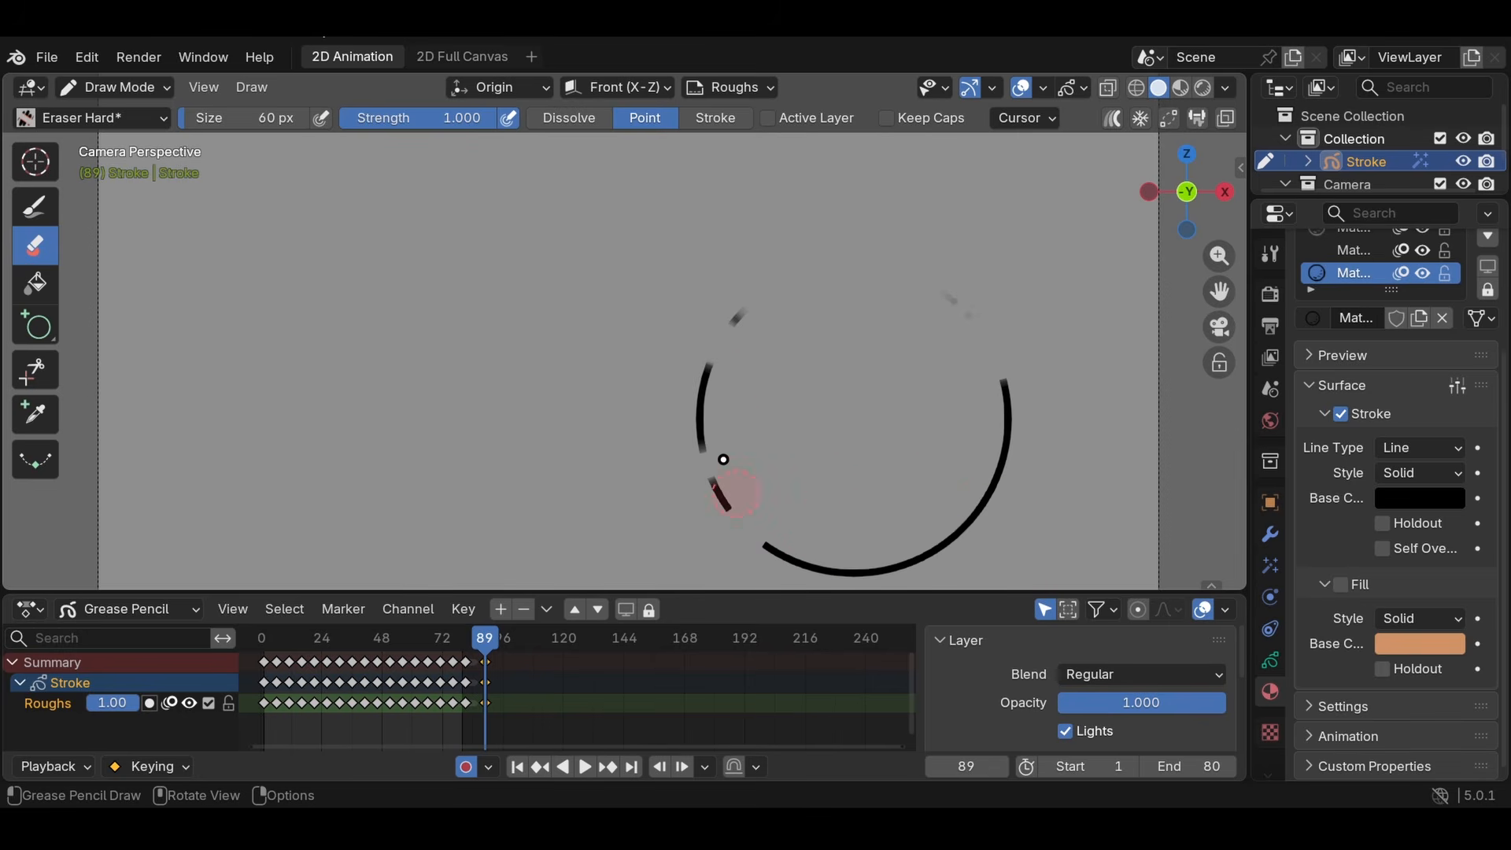
- Switch back to the Draw tool and orbit out of the camera view to see the drawing in 3D space
left_click(36, 209)
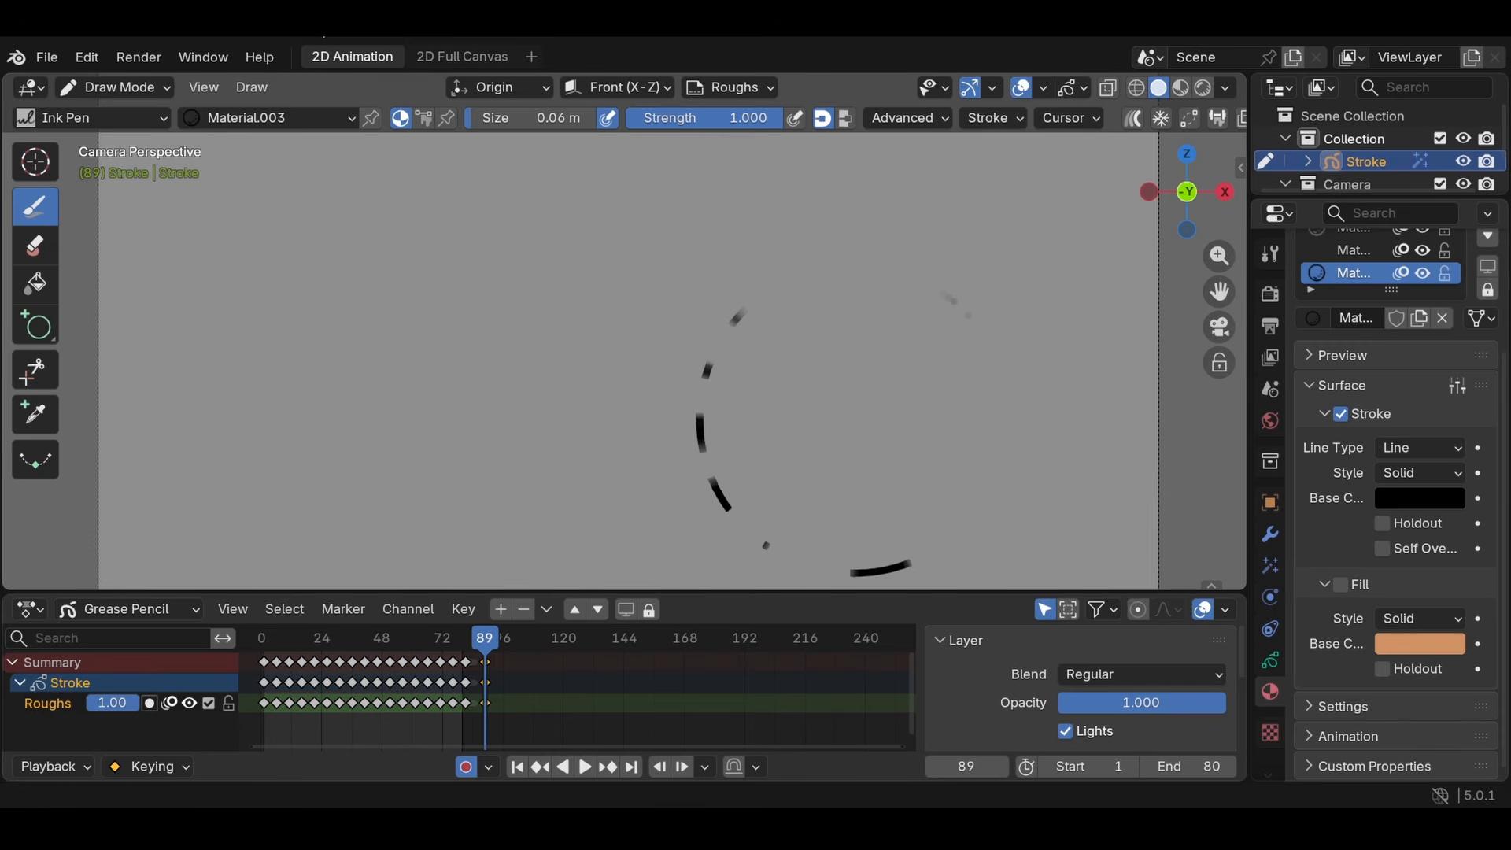
scroll(759, 398, "down", 3)
middle_click_drag(743, 334, 933, 442)
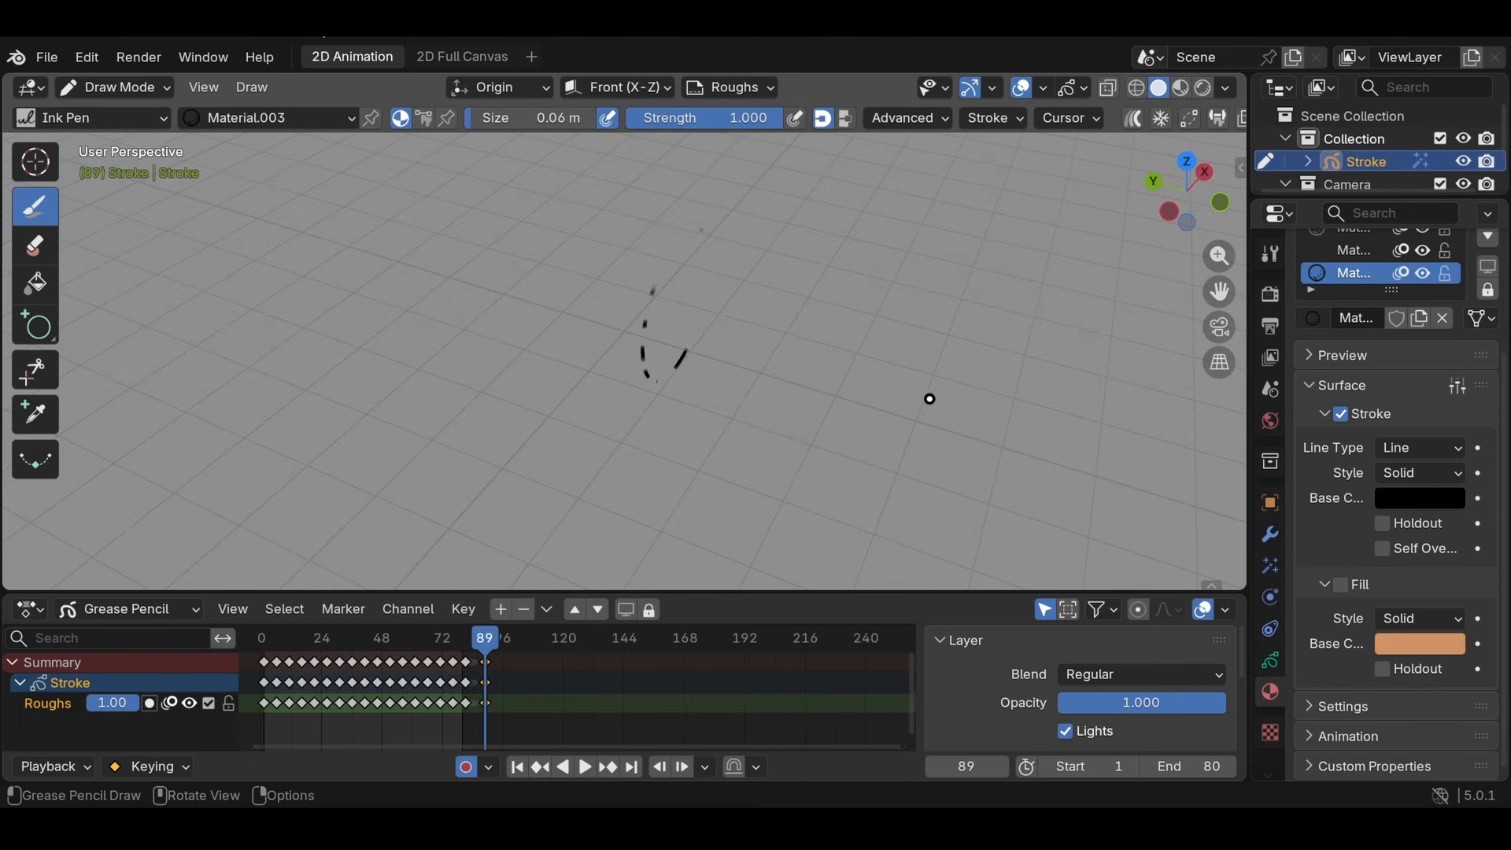
- Snap to the camera view, orbit out of it again, and scrub the animation to view the drawings in 3D space
mouse_move(862, 340)
middle_mouse_down()
mouse_move(749, 399)
mouse_move(523, 222)
mouse_move(658, 270)
mouse_move(474, 254)
mouse_move(624, 257)
mouse_move(735, 303)
middle_mouse_up()
key("KP_0")
mouse_move(701, 385)
middle_mouse_down()
mouse_move(740, 332)
mouse_move(726, 246)
middle_mouse_up()
mouse_move(490, 146)
middle_mouse_down()
mouse_move(779, 344)
mouse_move(668, 351)
mouse_move(709, 358)
mouse_move(703, 346)
middle_mouse_up()
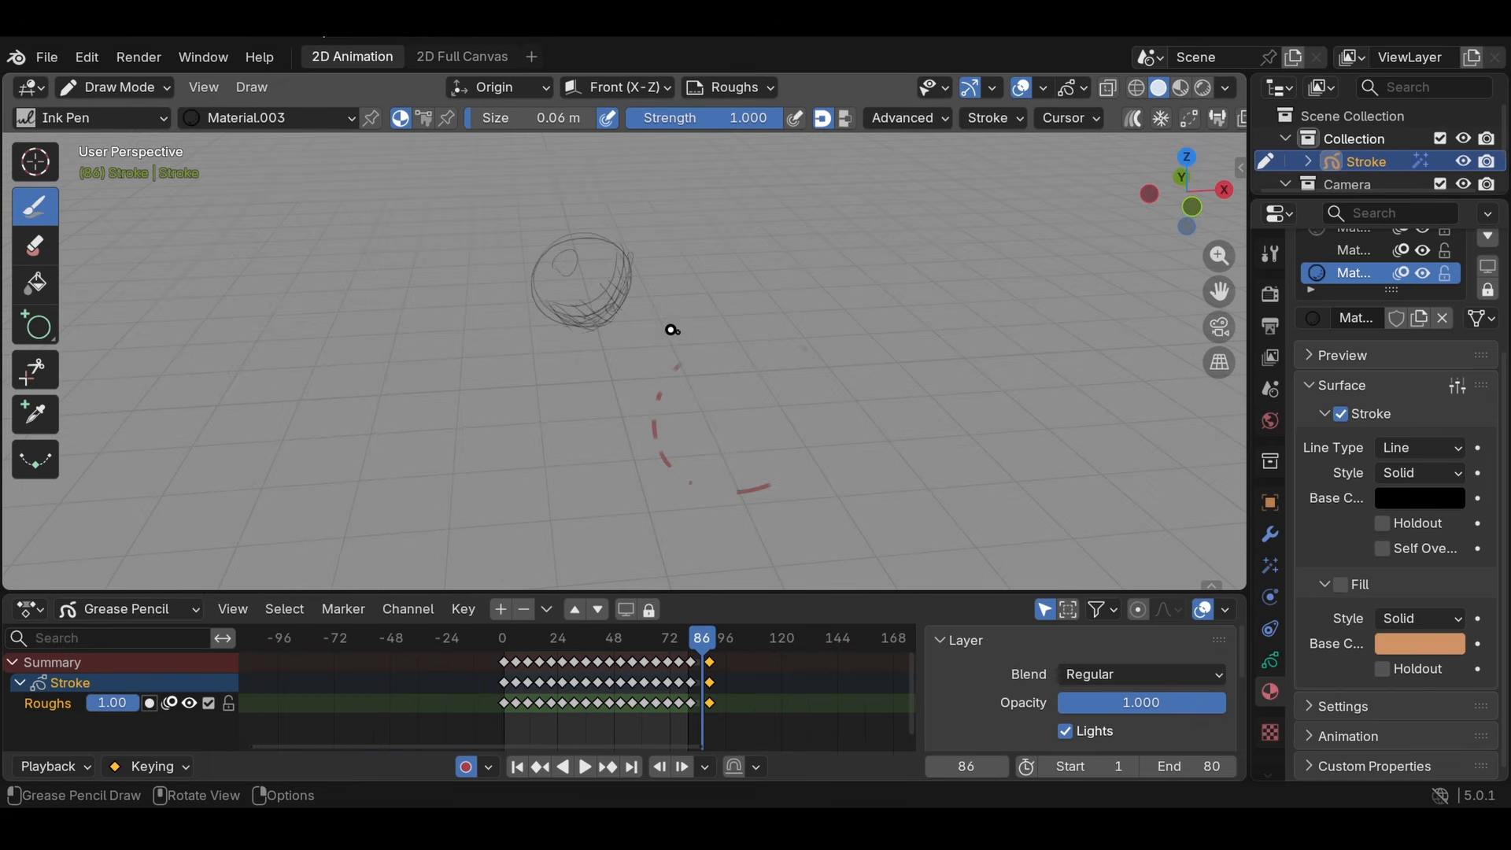
- Add a Video Editing workspace and assign the existing Scene to its sequencer
left_click(534, 57)
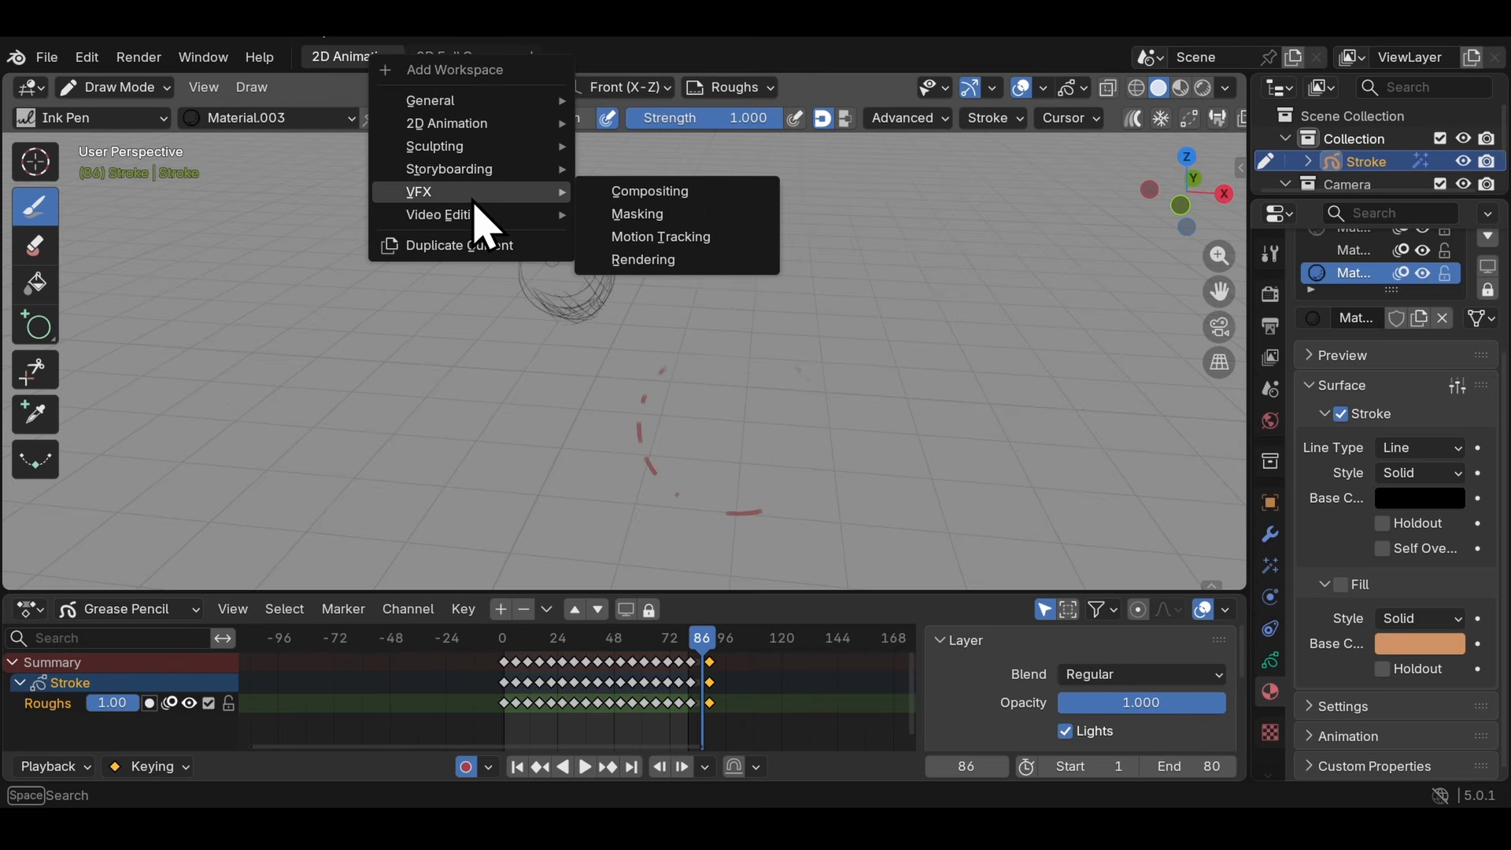
mouse_move(472, 221)
left_click(584, 237)
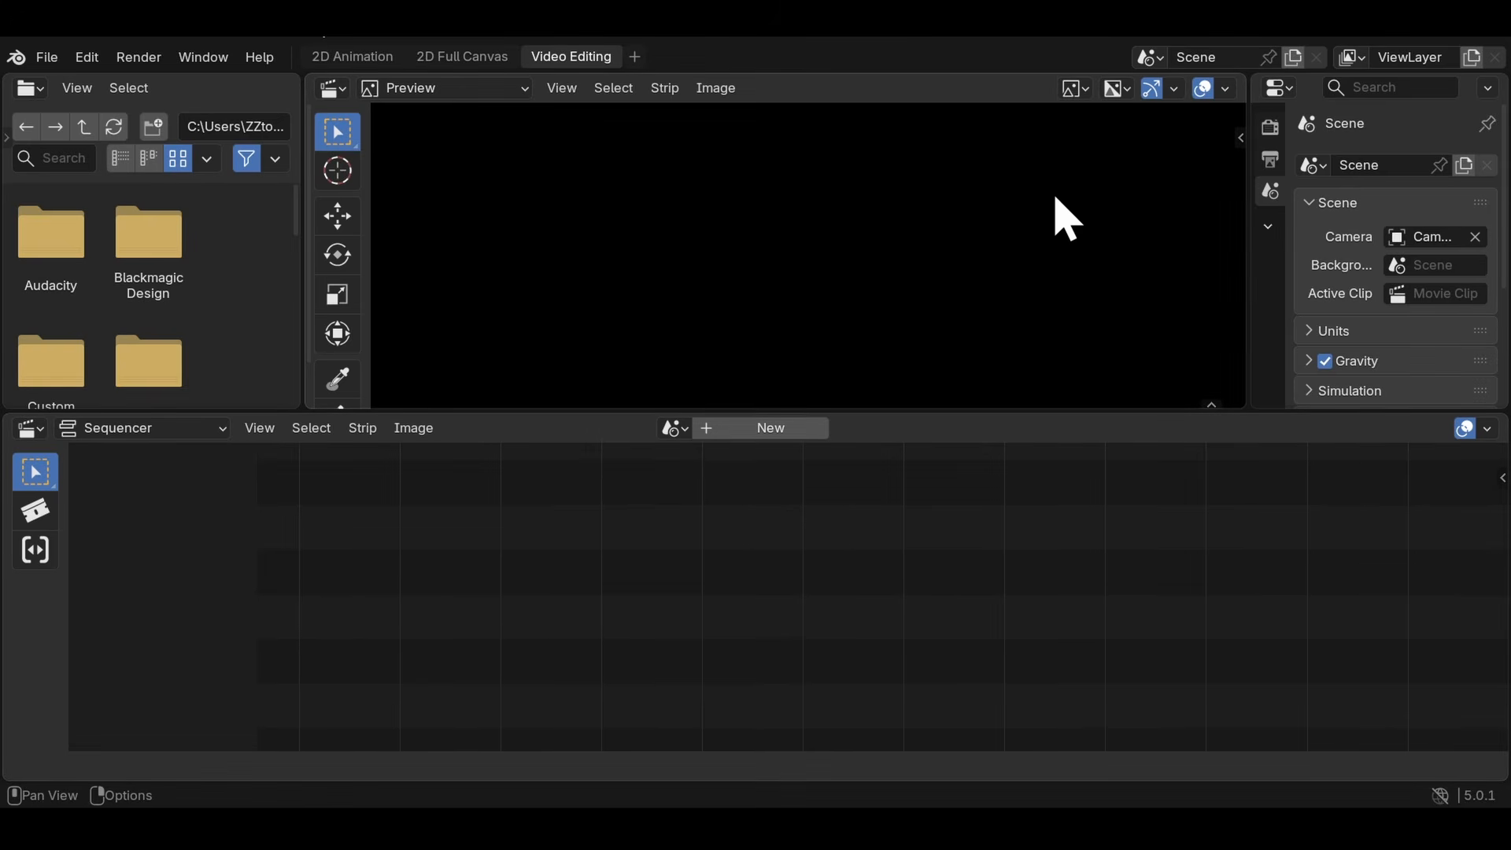
left_click(673, 428)
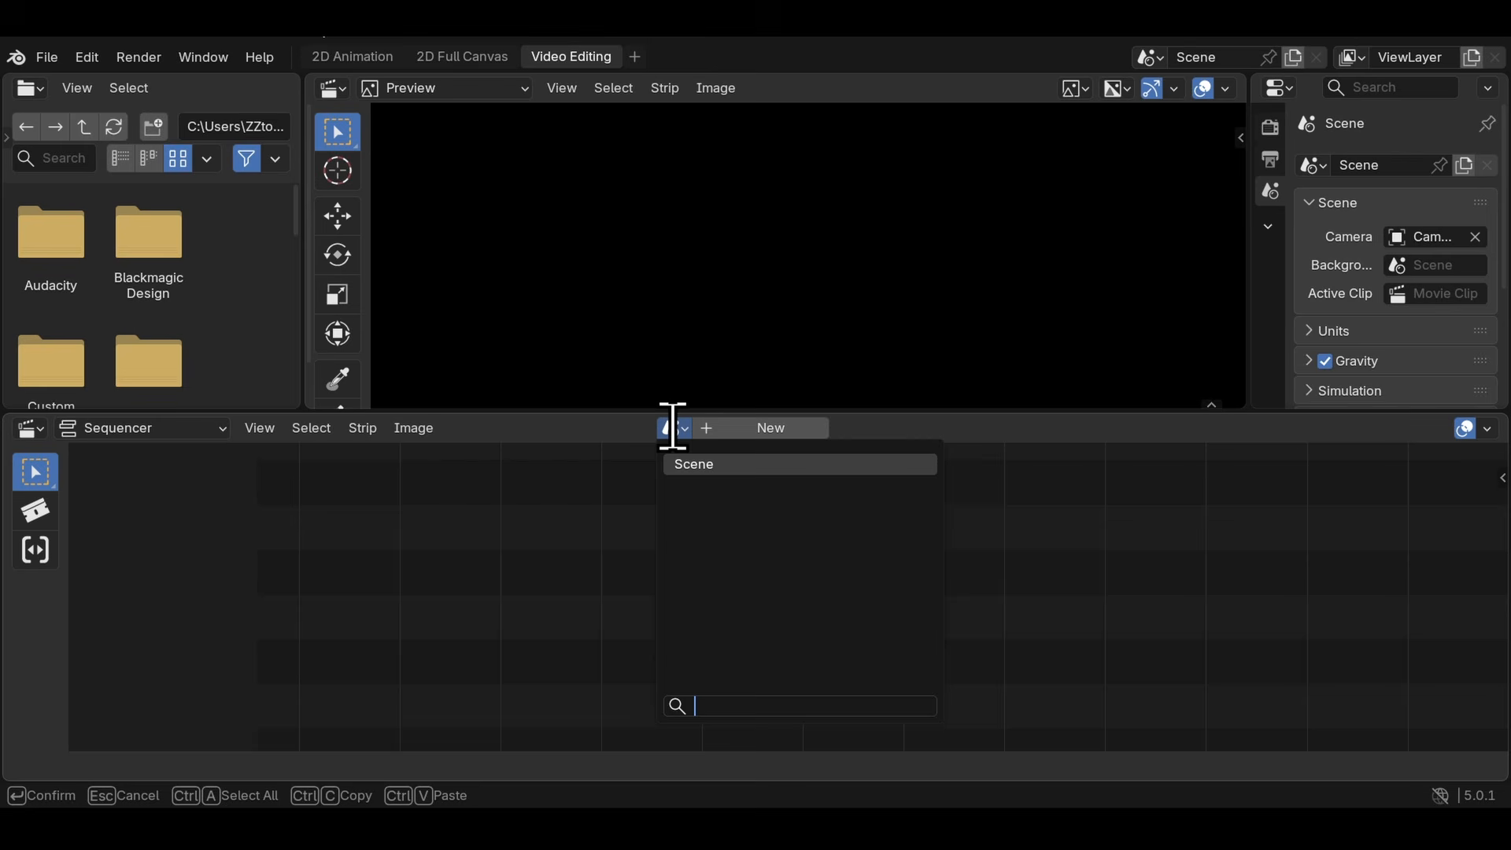
left_click(698, 466)
- Add audio clip.wav to Channel 4 of the sequencer, starting at frame 7, and play it back
left_click_drag(703, 473, 560, 464)
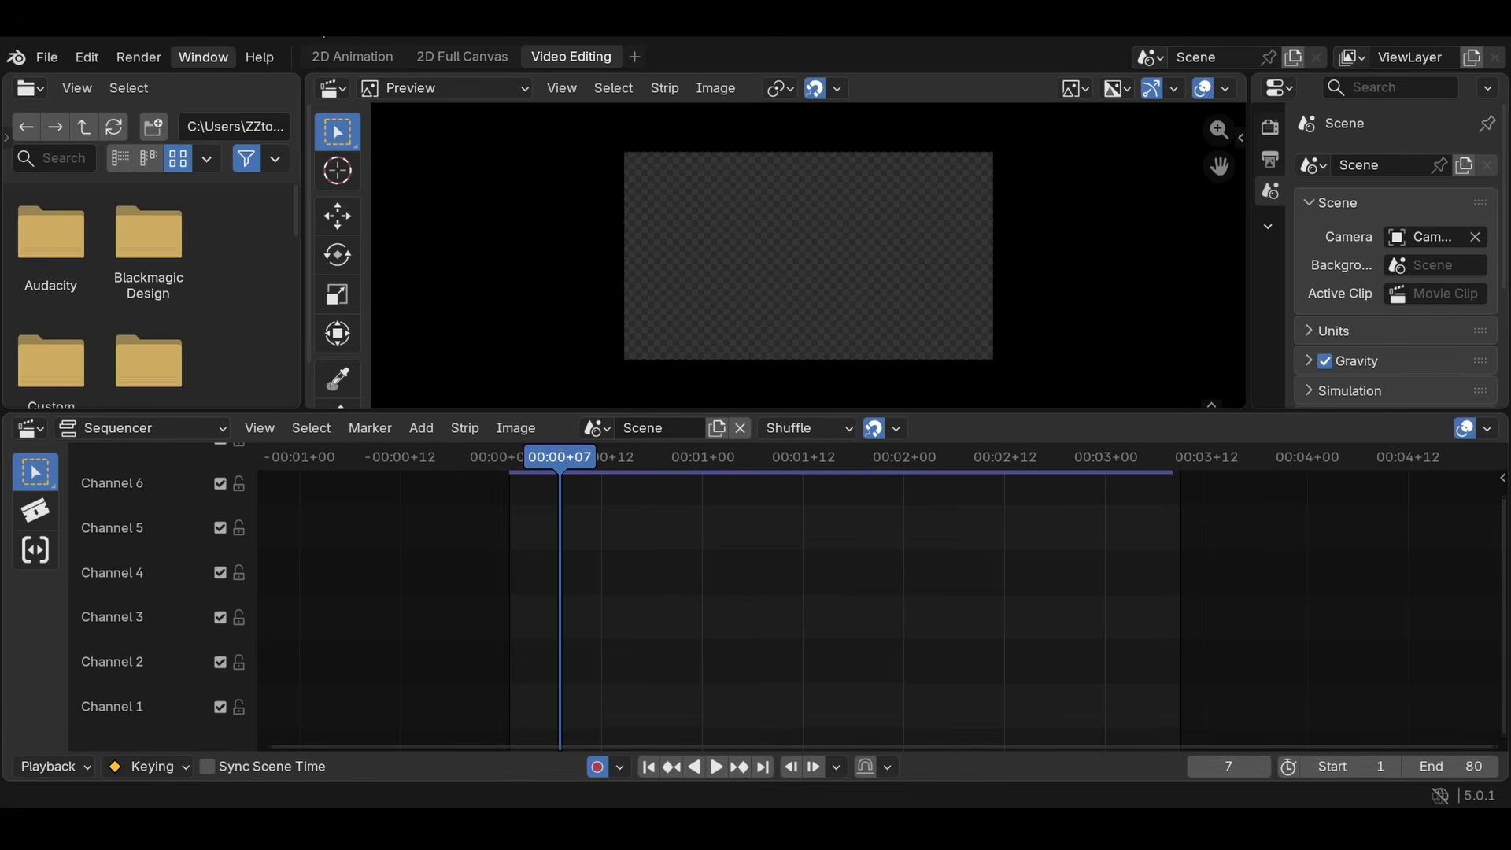
left_click_drag(531, 196, 561, 575)
left_click(607, 580)
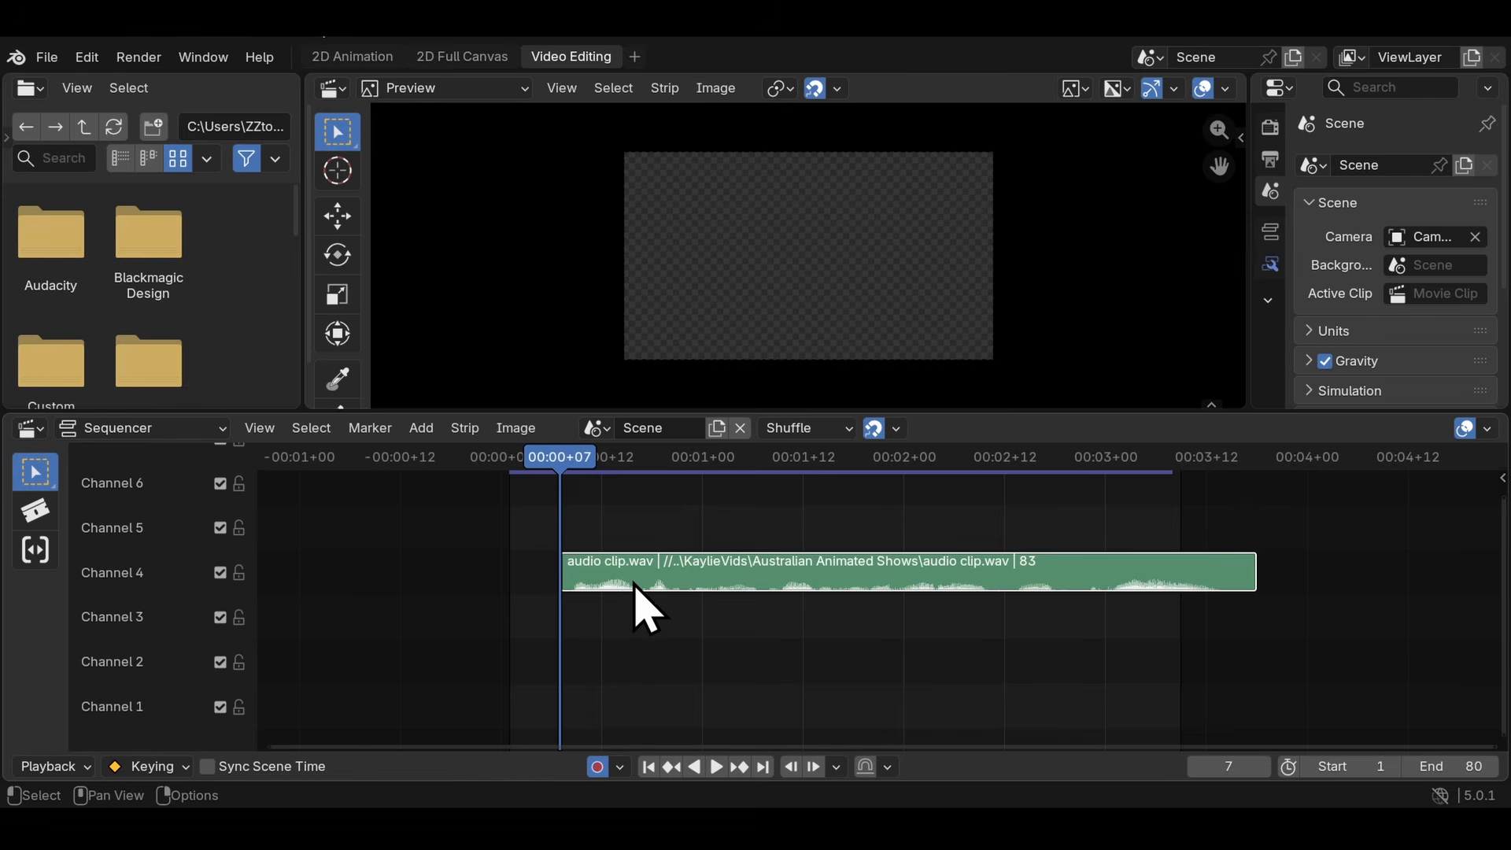
key("space")
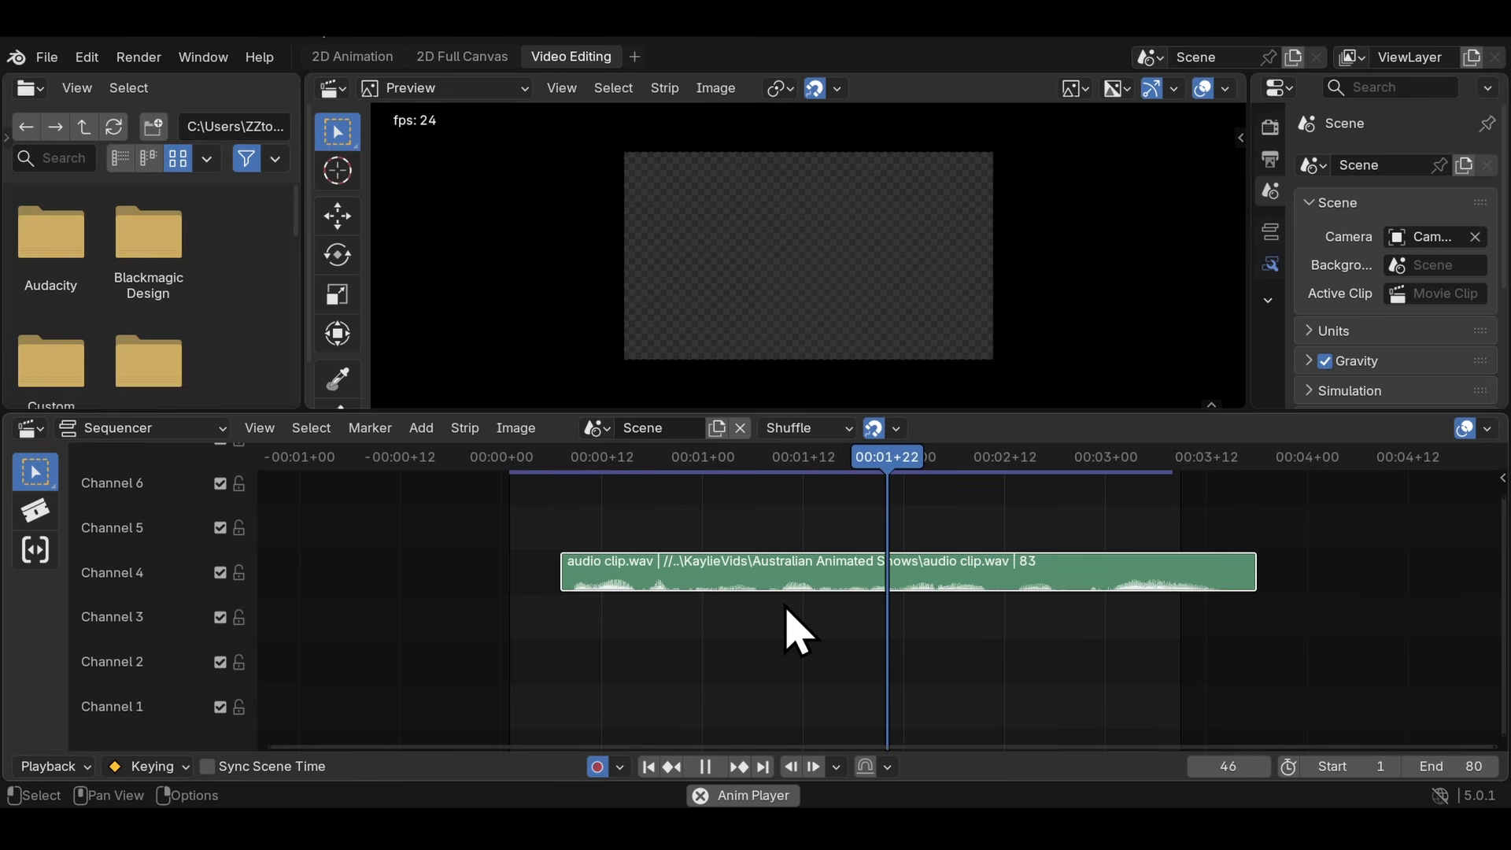
key("space")
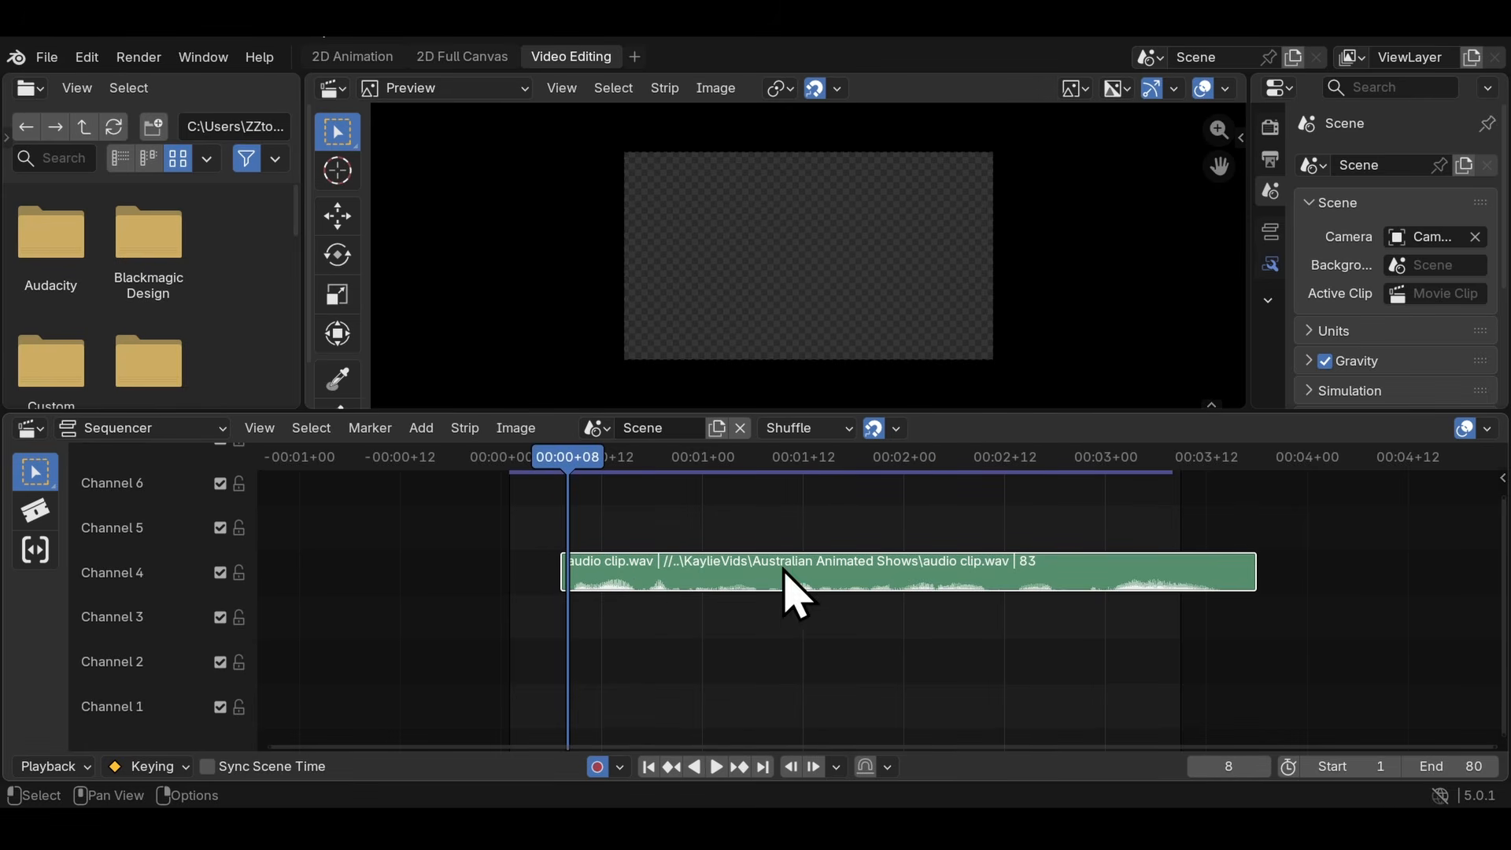
- Slide the audio strip back to the start of the scene's frame range and set the playhead to frame 0
left_click_drag(590, 583, 551, 567)
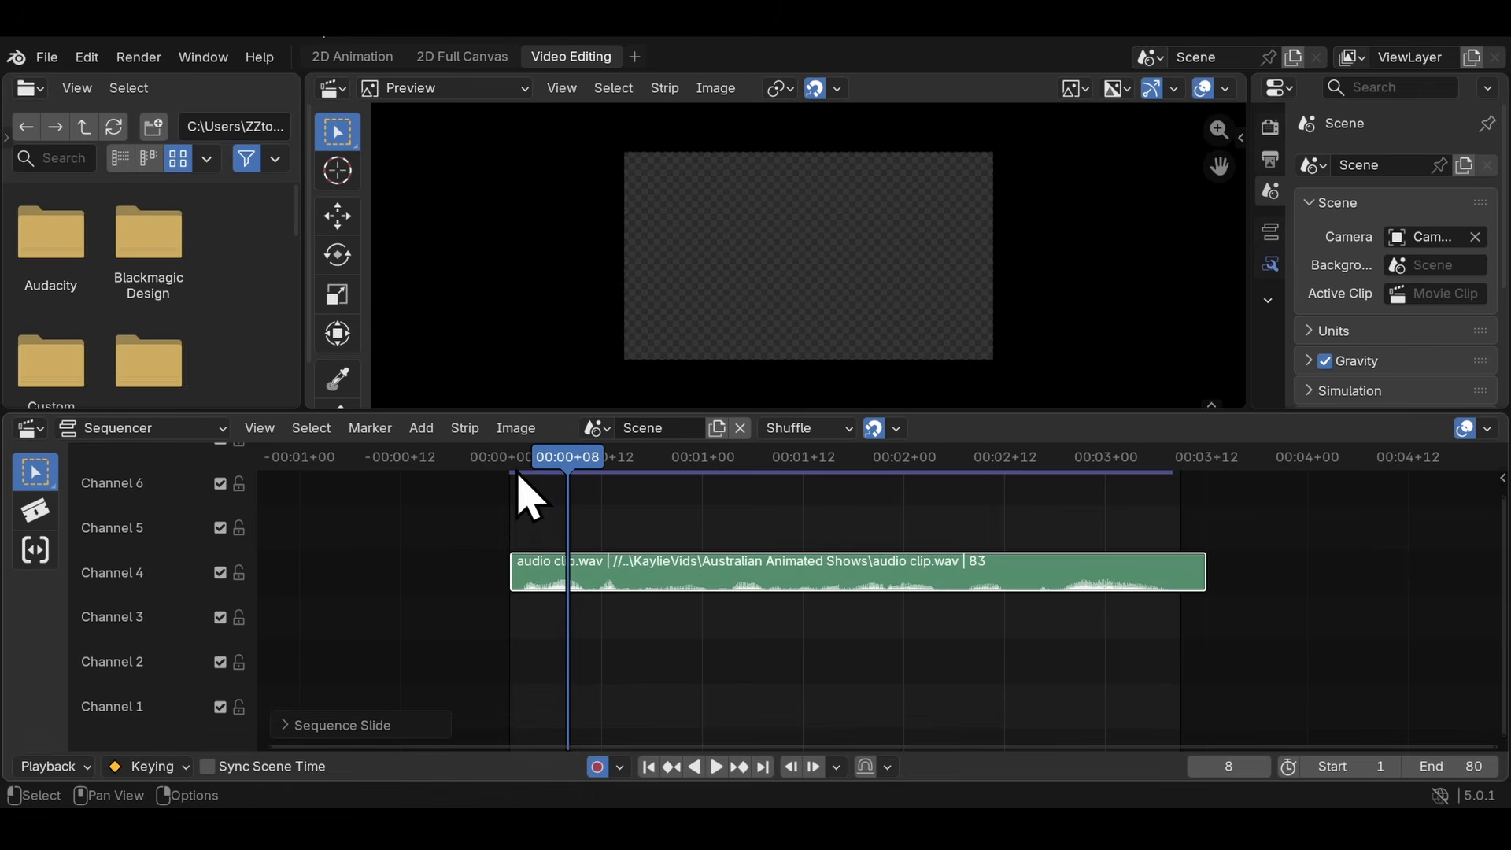
left_click_drag(513, 459, 542, 475)
left_click(576, 457)
left_click(66, 768)
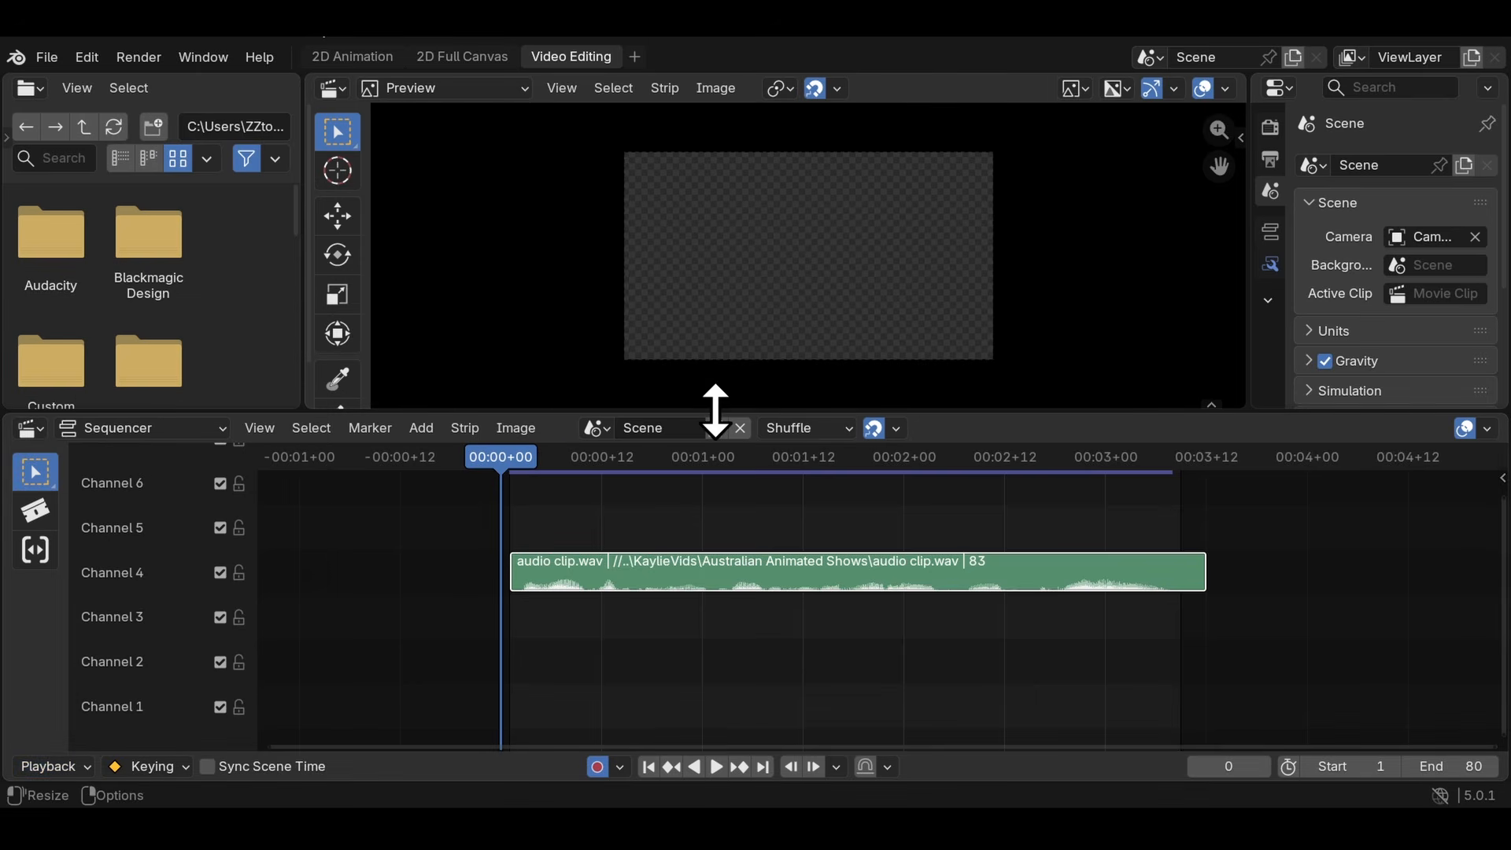
- Return to the 2D Animation workspace, play the bouncing ball with its audio, scrub to frame 73, and replay the animation closer up
left_click(351, 57)
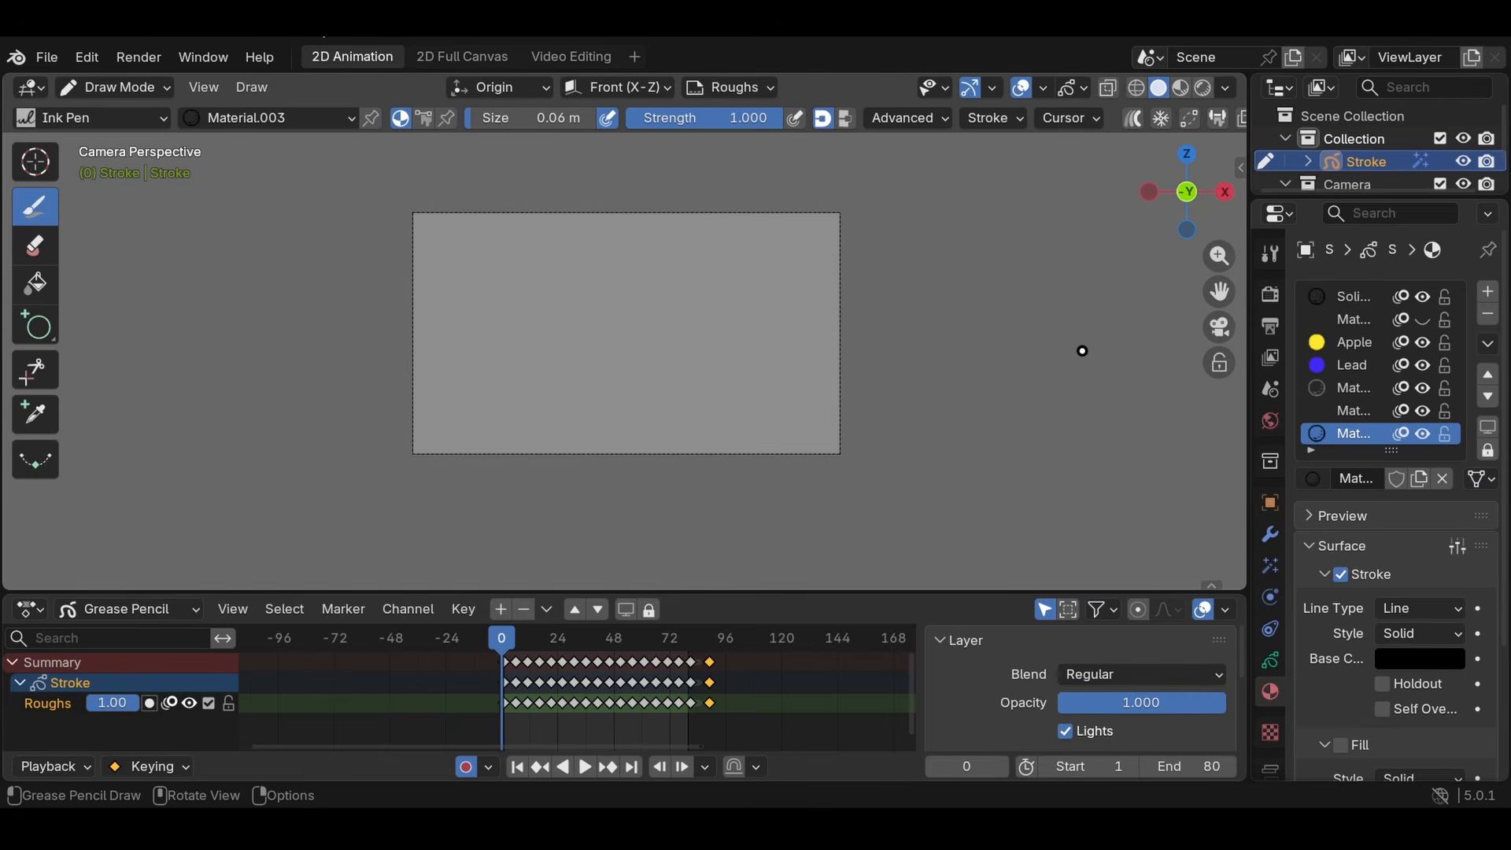
key("space")
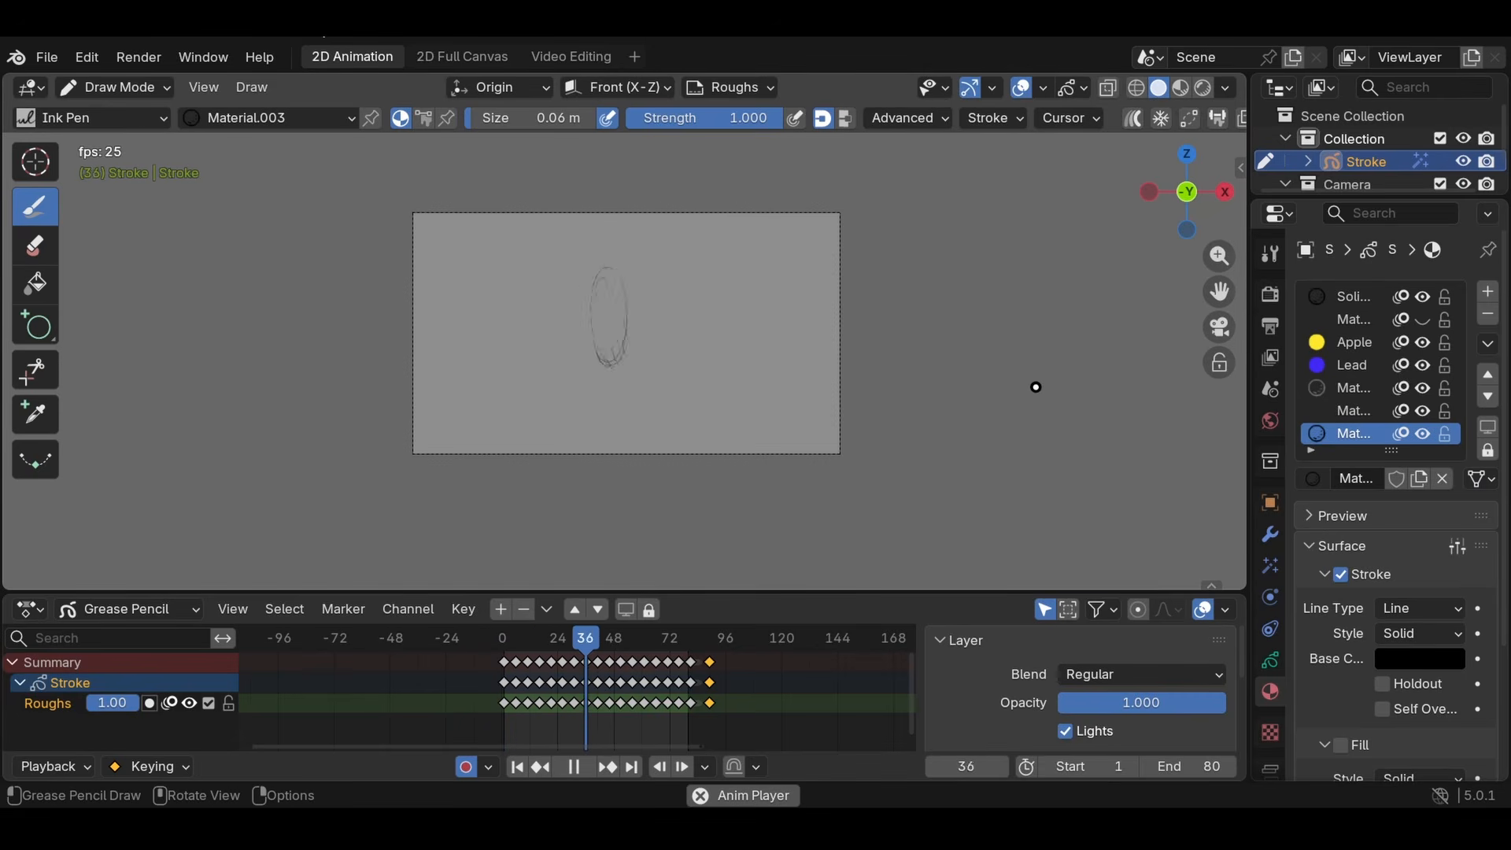
key("space")
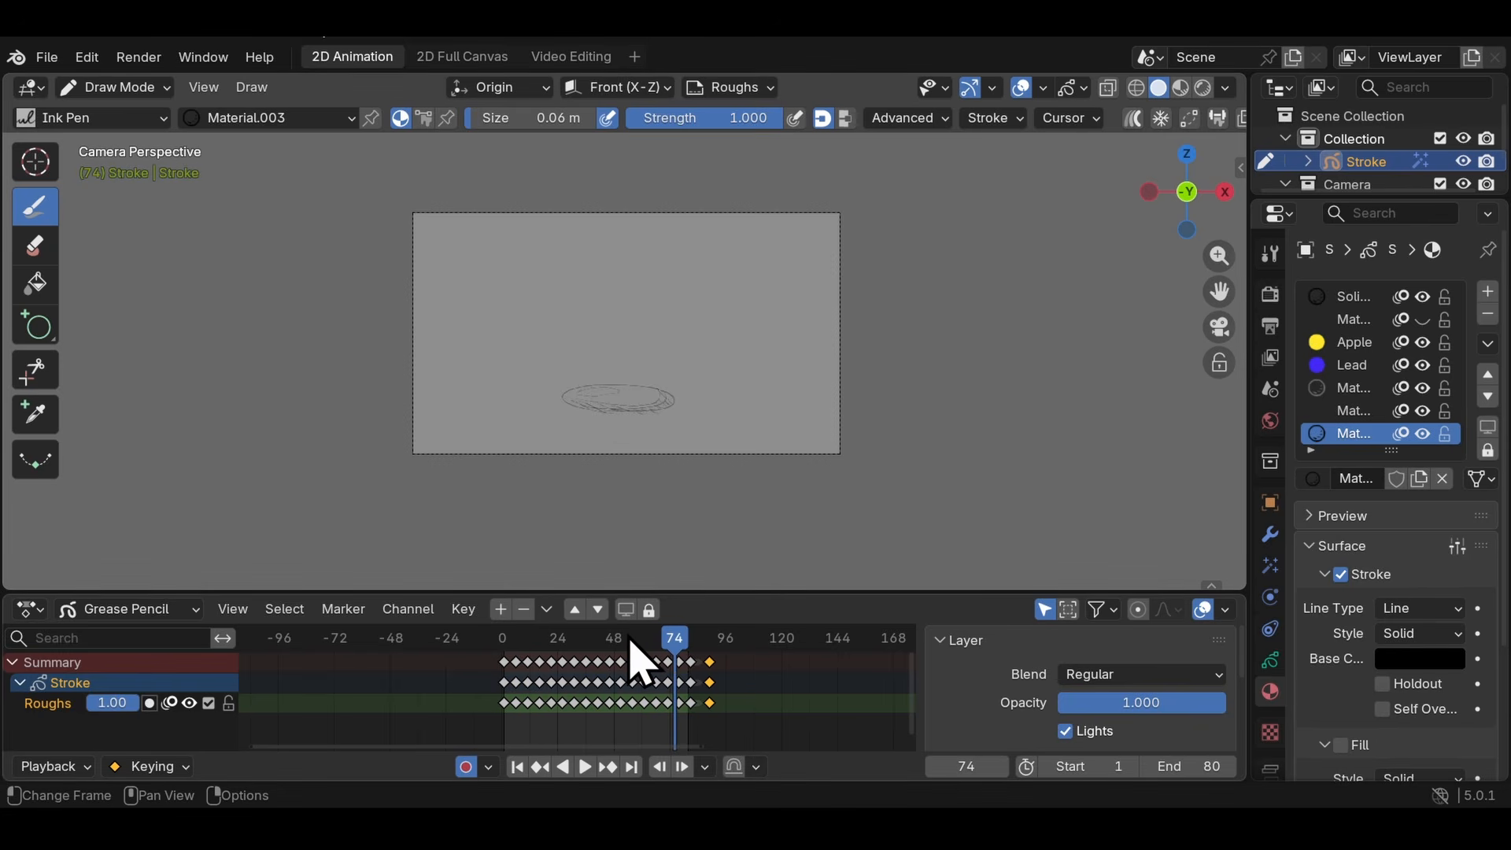
mouse_move(630, 639)
left_mouse_down()
mouse_move(560, 641)
mouse_move(673, 642)
left_mouse_up()
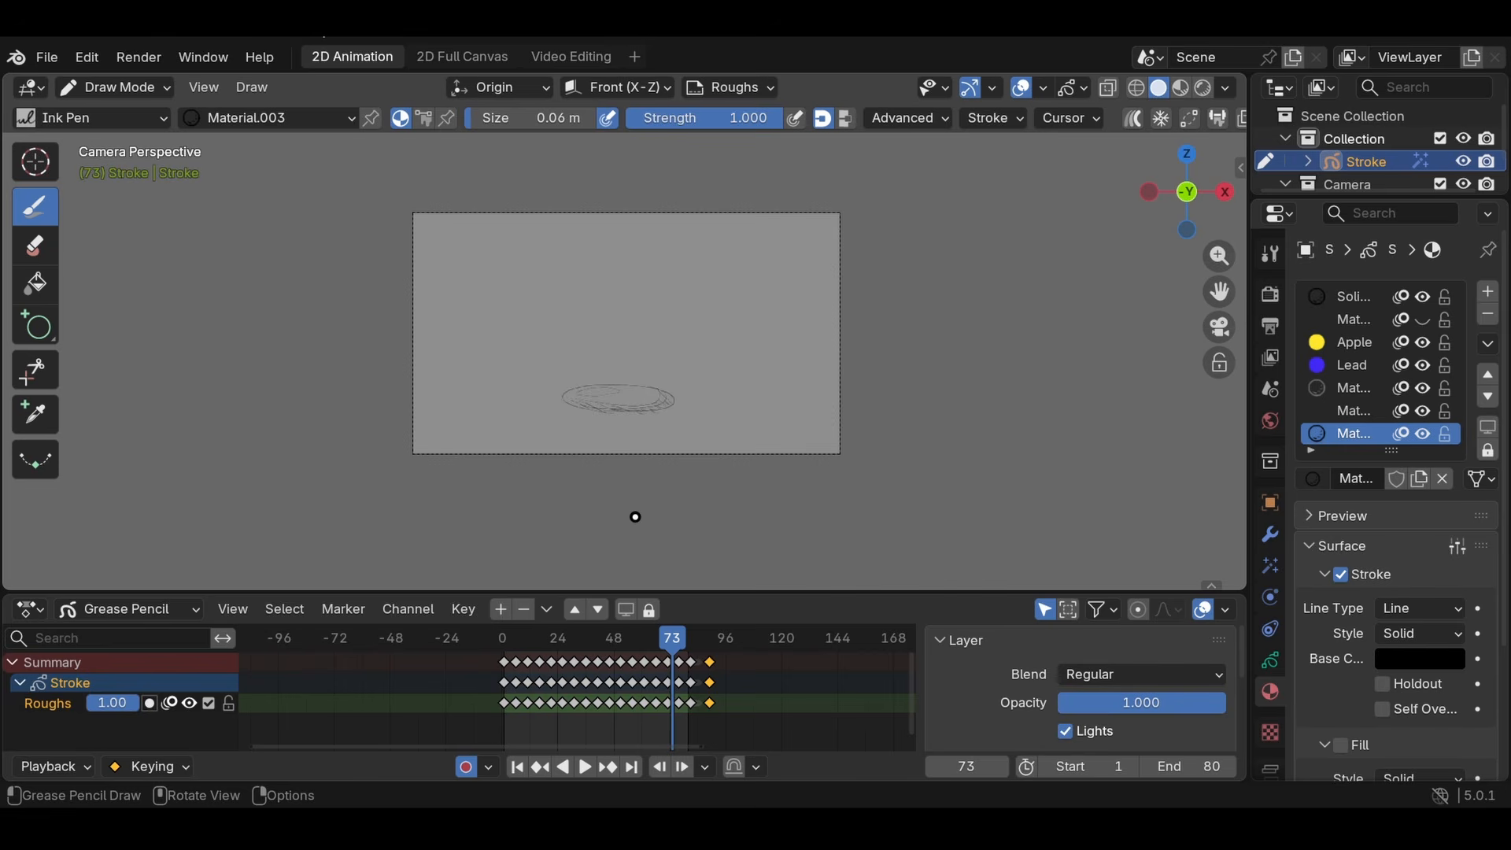
scroll(1013, 352, "up", 2)
key("space")
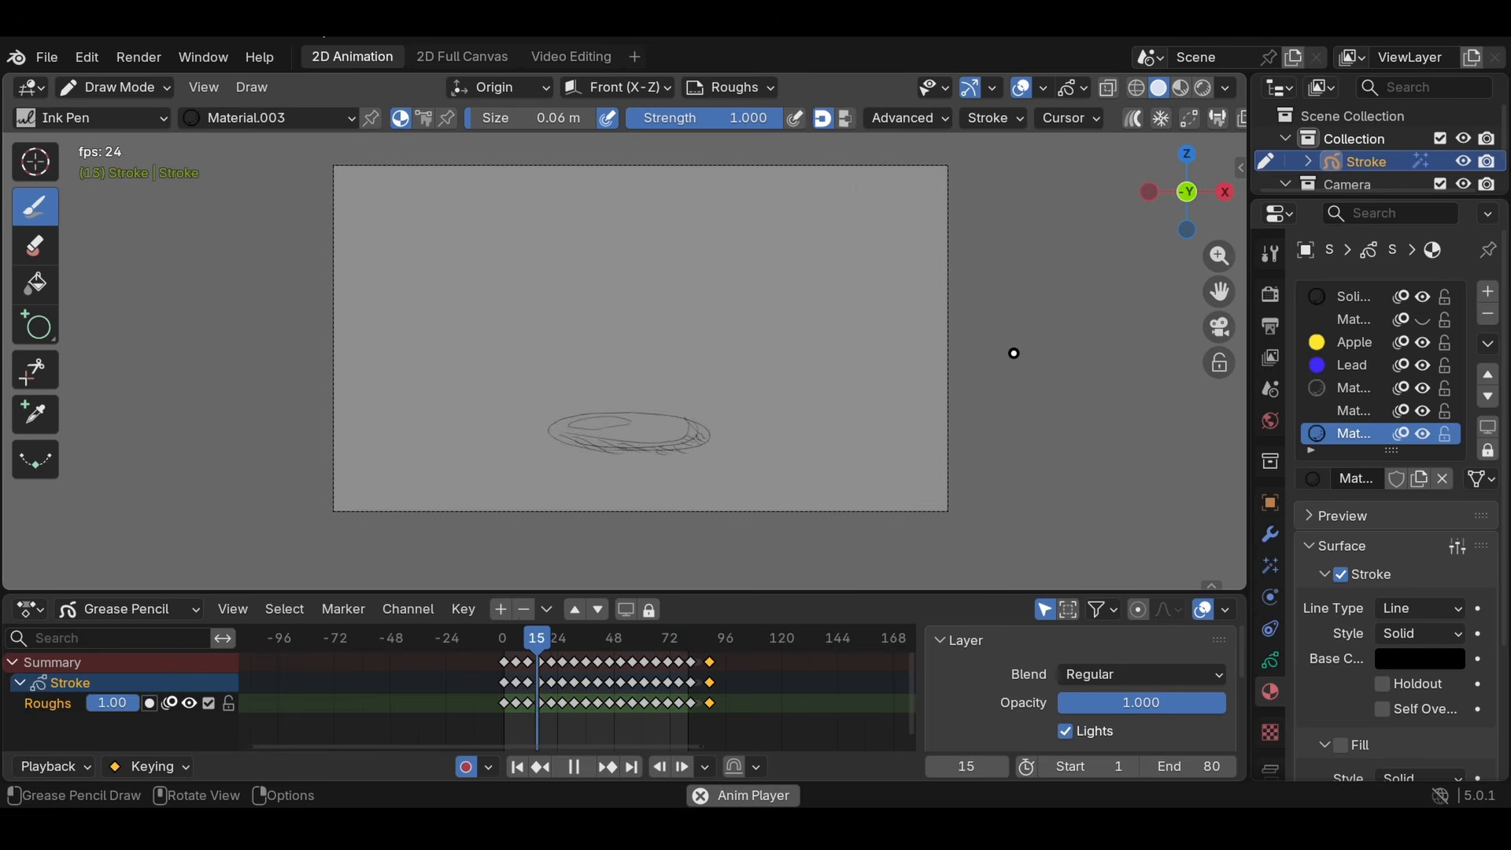